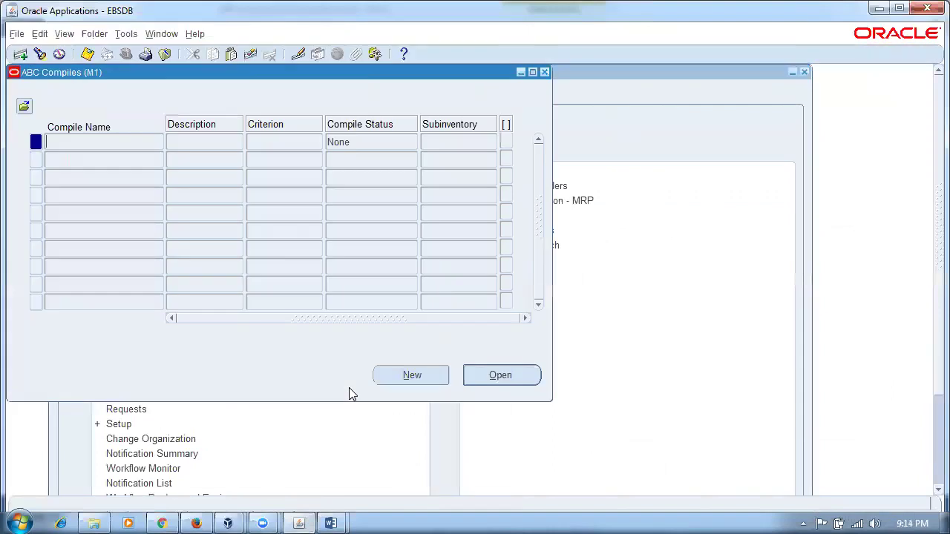
Create a new ABC compile and enter p50_compile1 as its compile name
click(409, 376)
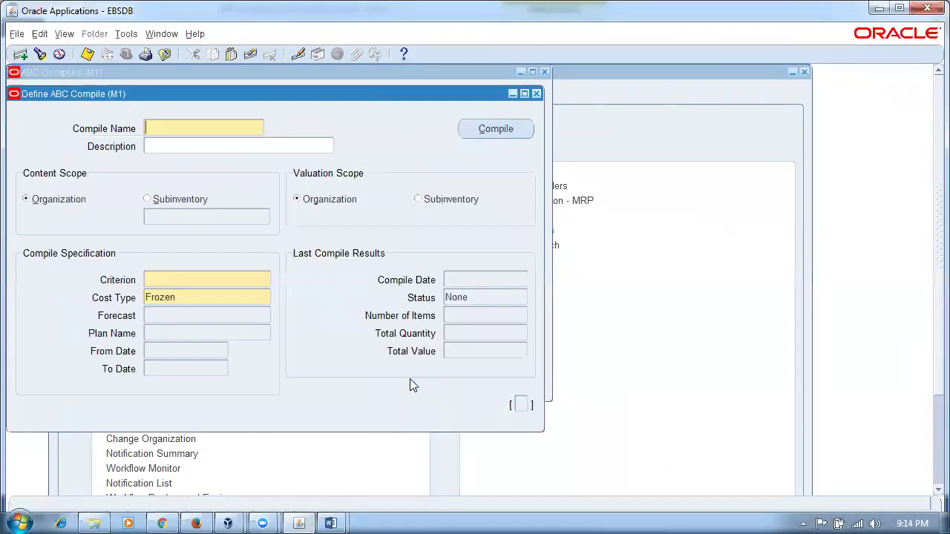
text(p50_compile1)
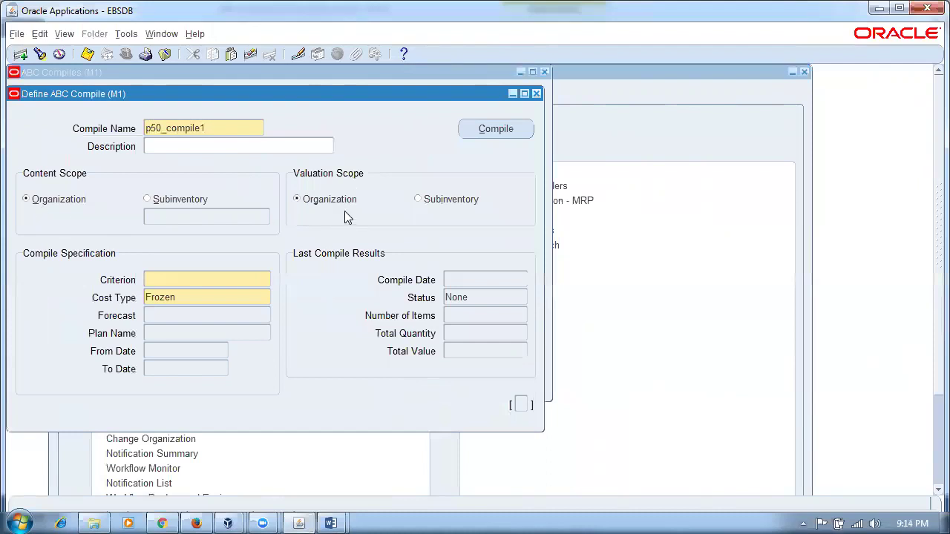
click(148, 199)
click(177, 218)
text(stores)
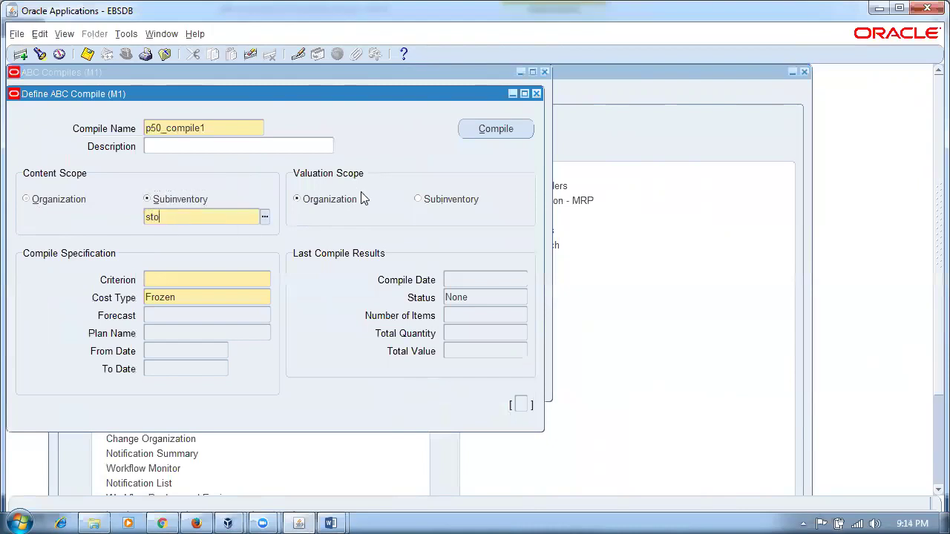
key(Tab)
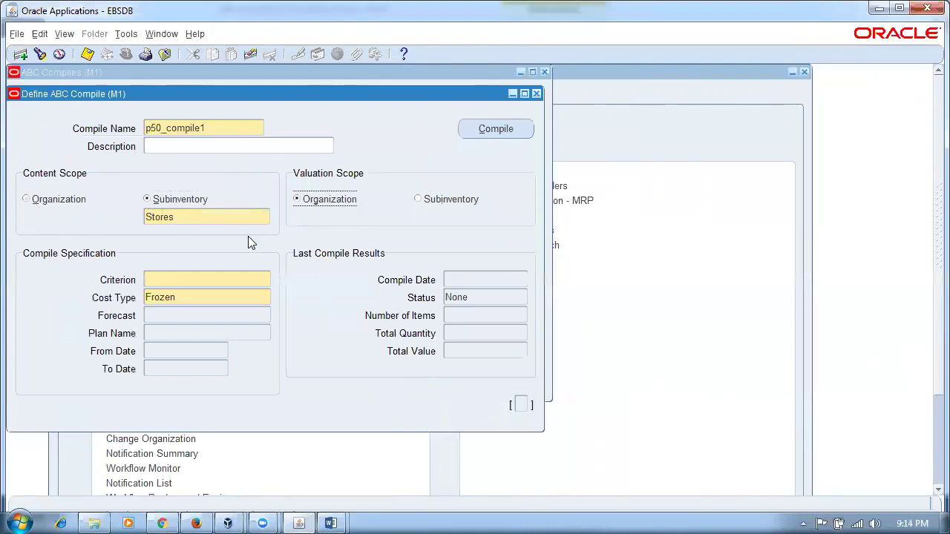
click(444, 207)
click(346, 202)
click(29, 199)
Set the compile specification's criterion to Current on hand quantity
click(172, 279)
click(264, 280)
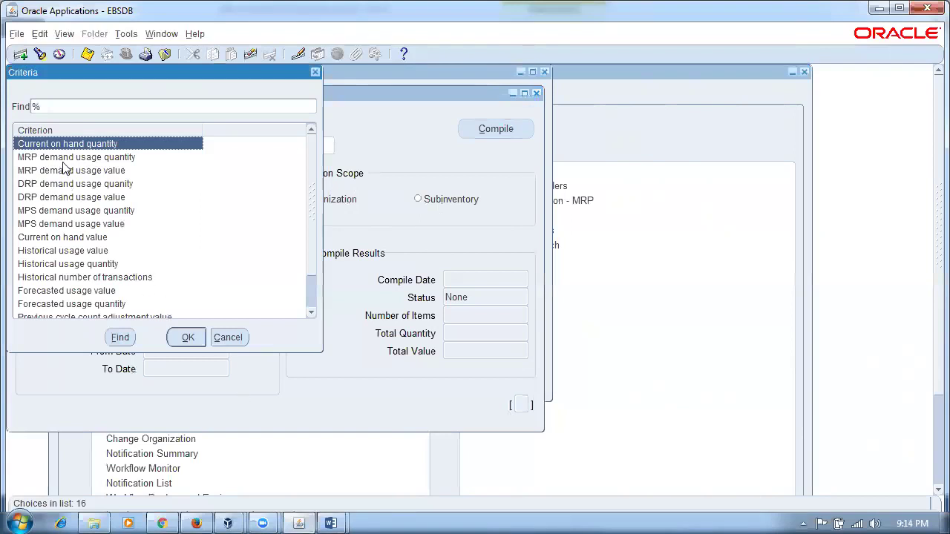
click(58, 239)
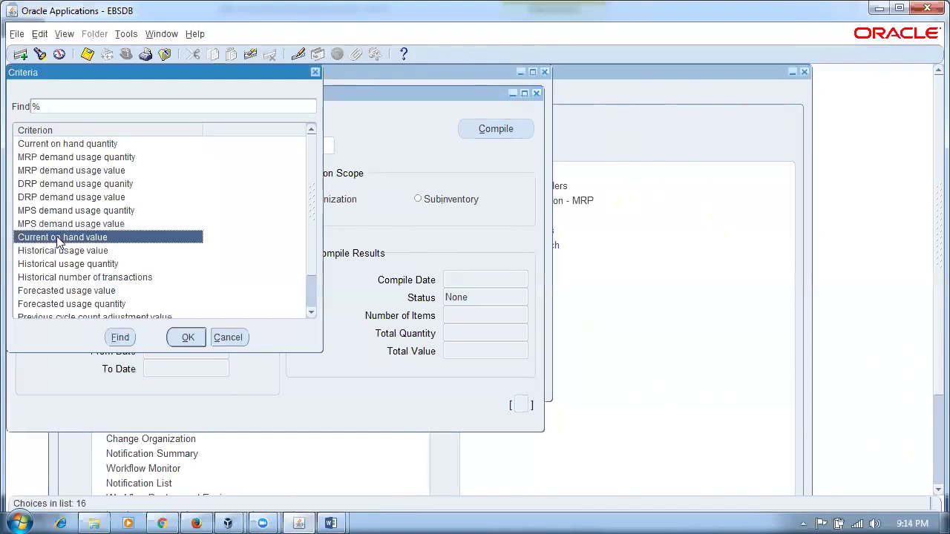
click(68, 149)
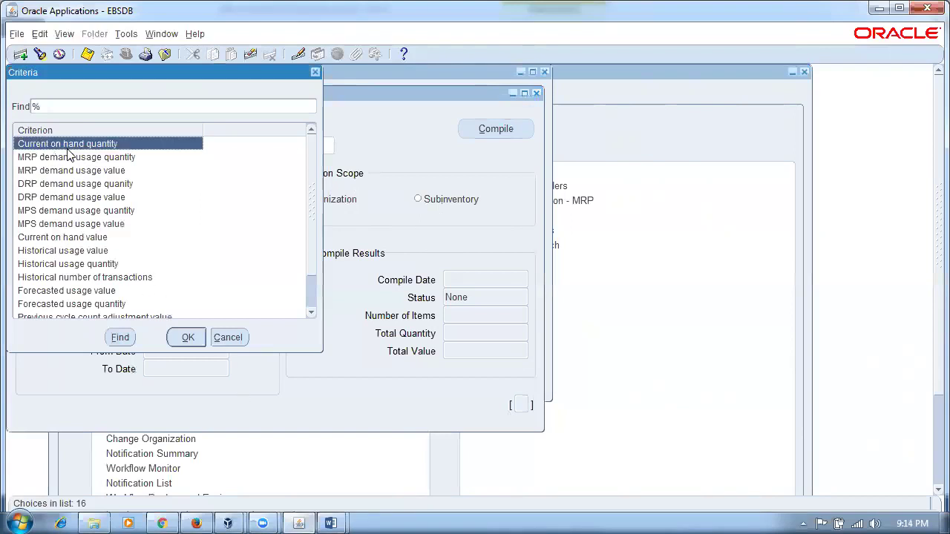
click(180, 336)
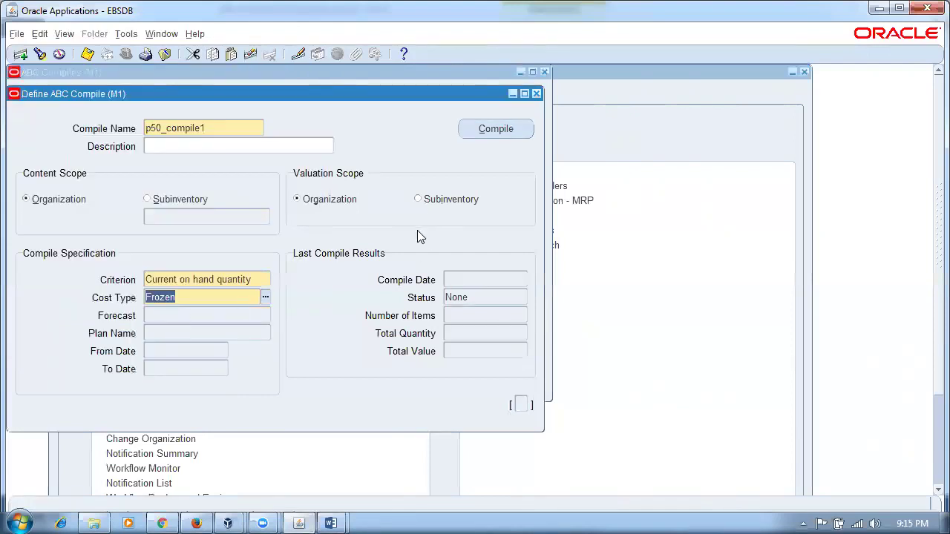
Run the compile, acknowledge the submitted request and decline printing the compile results
click(497, 129)
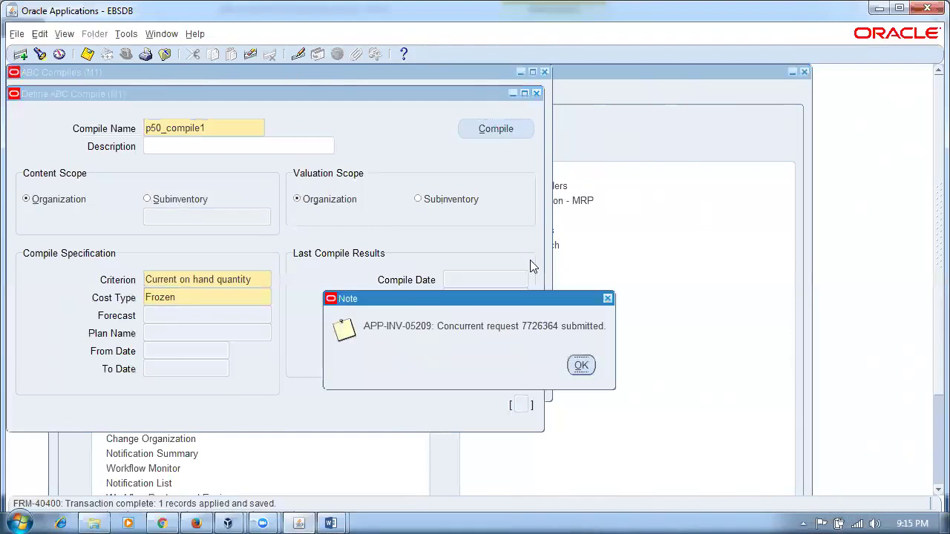
click(578, 365)
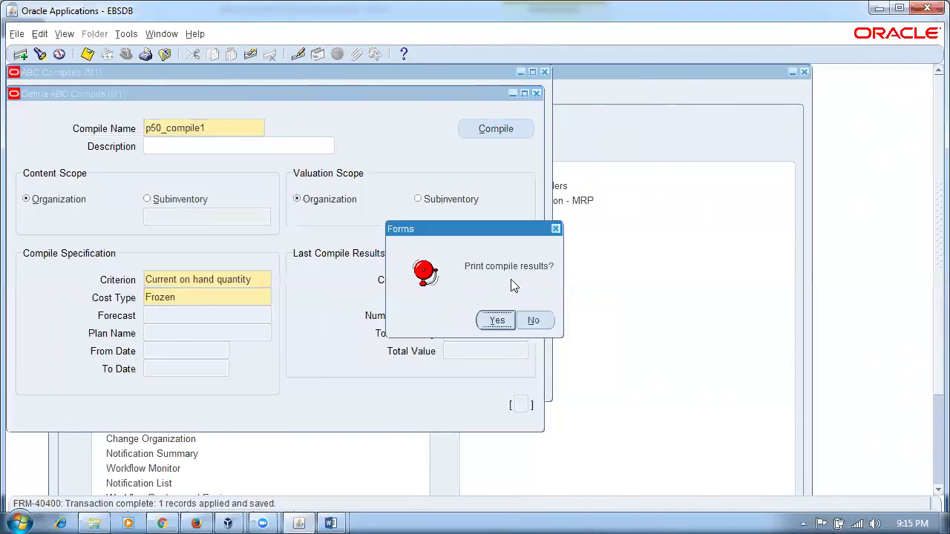
click(533, 319)
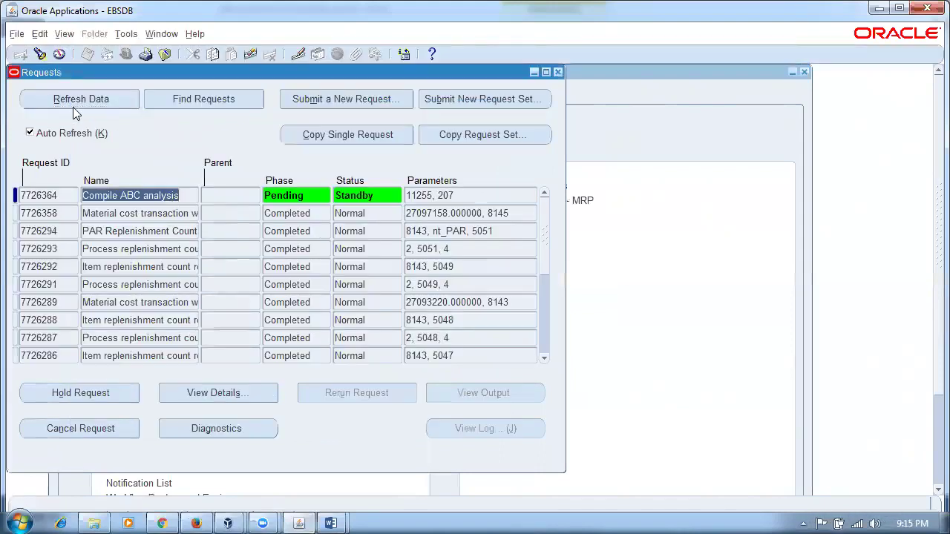
Refresh the requests list repeatedly until the Compile ABC analysis request has finished
click(75, 102)
click(75, 102)
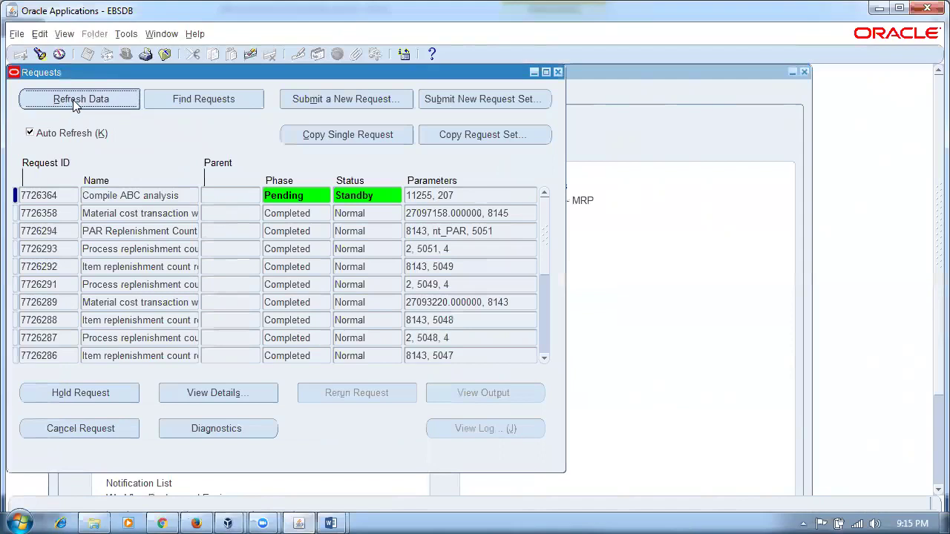
click(75, 102)
click(75, 102)
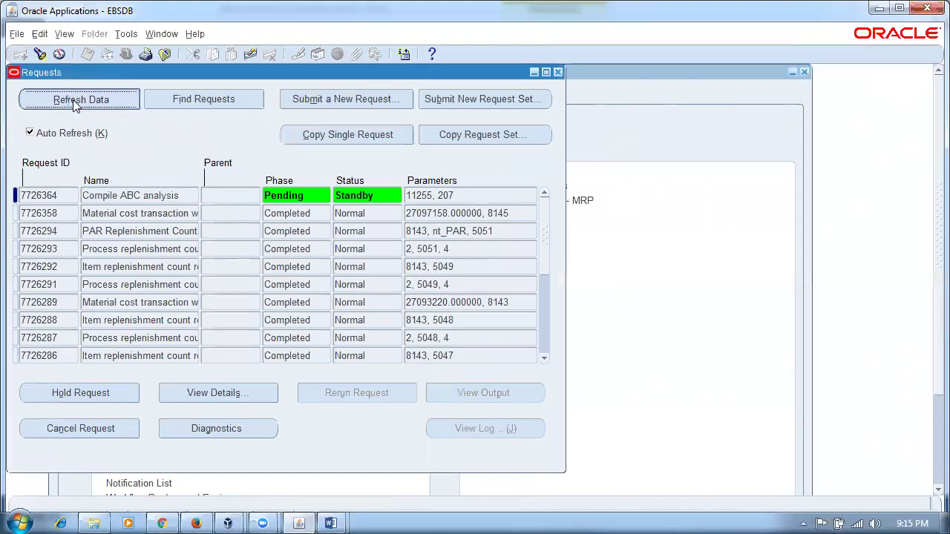
click(75, 102)
click(75, 103)
click(75, 102)
click(75, 102)
click(76, 103)
click(77, 104)
click(76, 103)
click(76, 103)
click(76, 104)
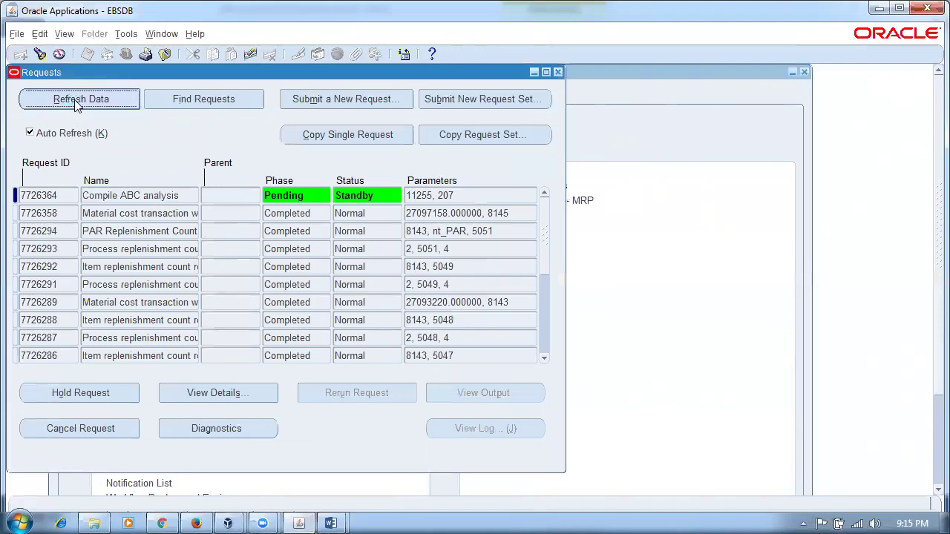
click(76, 103)
click(76, 104)
click(76, 102)
click(76, 102)
click(76, 104)
click(77, 104)
click(77, 103)
click(77, 101)
click(76, 100)
click(75, 100)
click(76, 99)
click(76, 100)
click(76, 100)
click(76, 99)
click(75, 100)
click(77, 100)
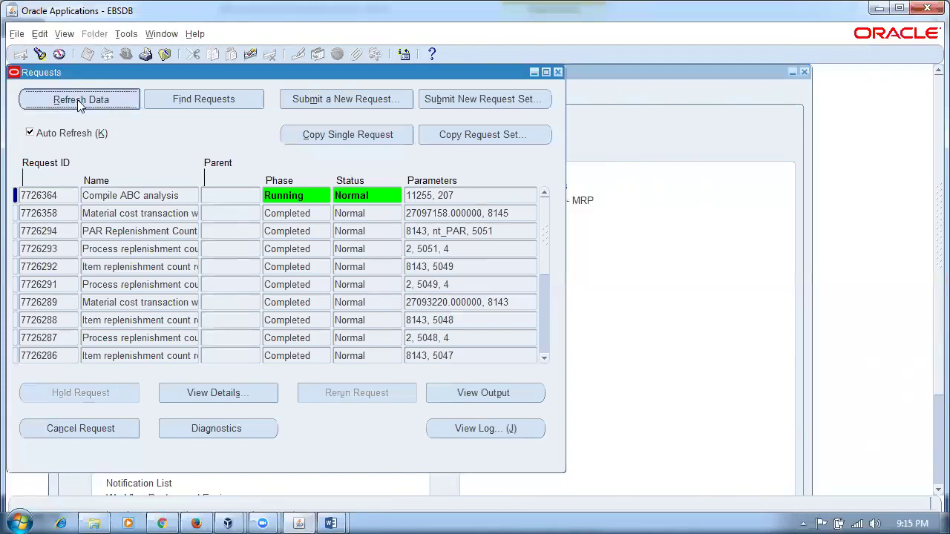
click(80, 105)
click(79, 105)
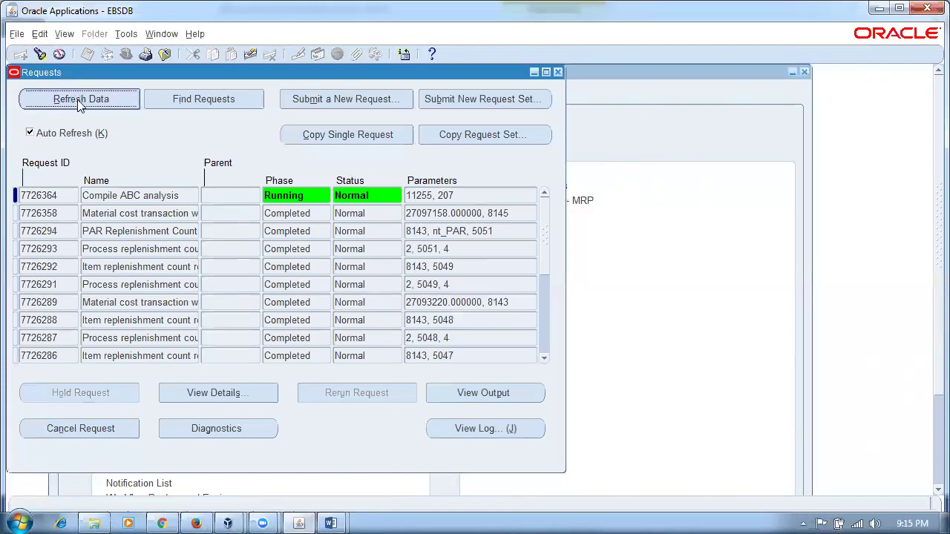
click(77, 99)
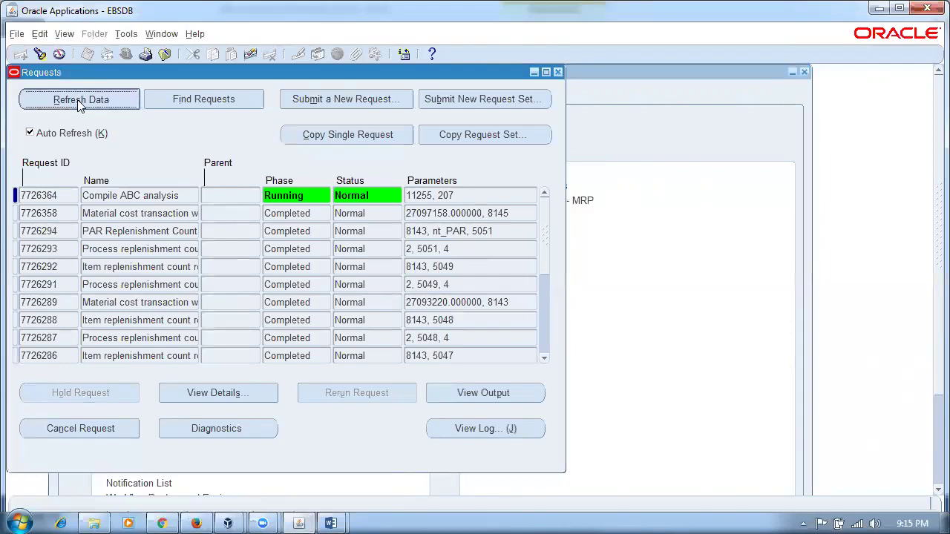
click(79, 105)
click(80, 104)
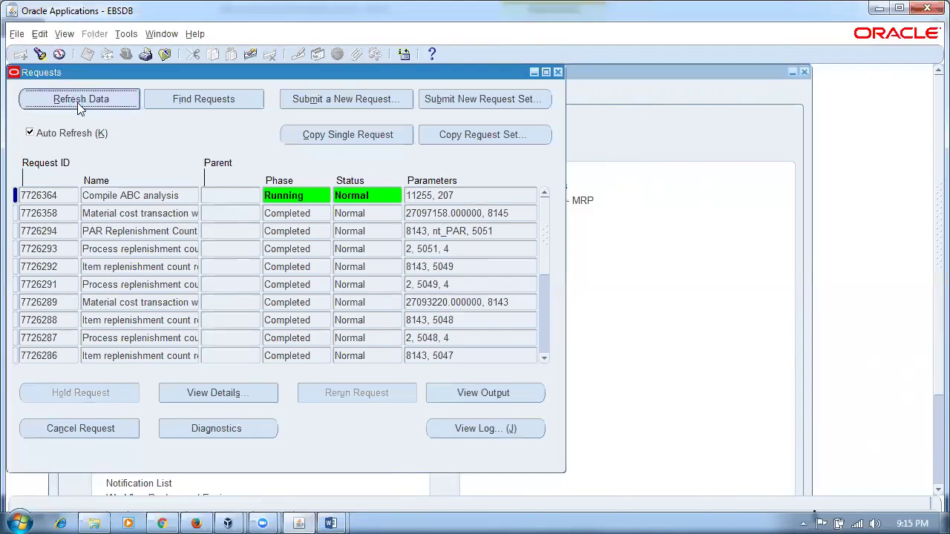
click(80, 102)
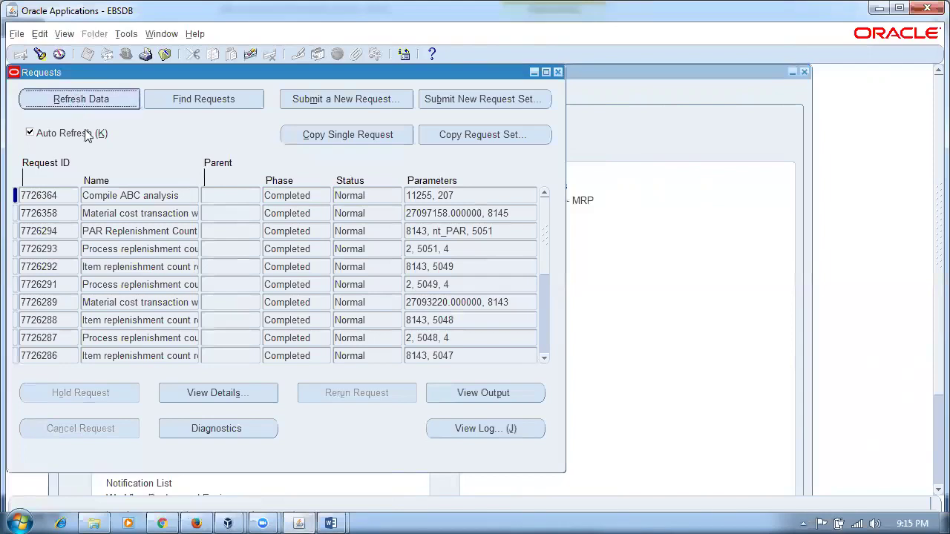
Close the requests list and requery all ABC compiles to check the compile status of p50_compile1
click(559, 72)
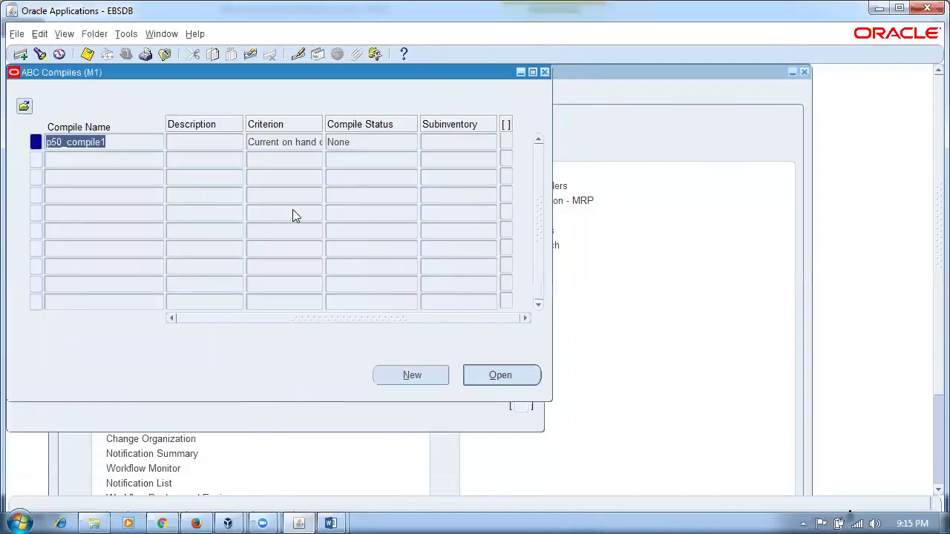
key(ctrl+F11)
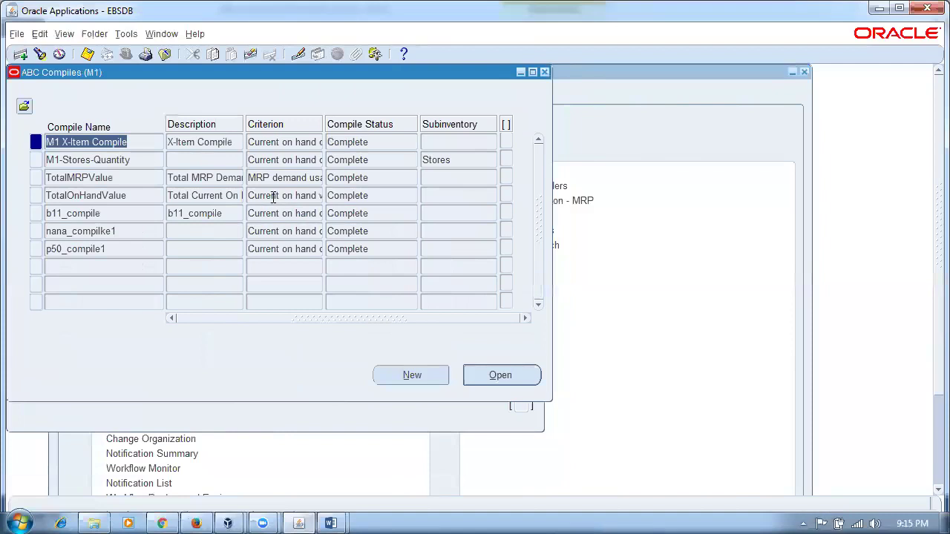
click(118, 248)
click(361, 252)
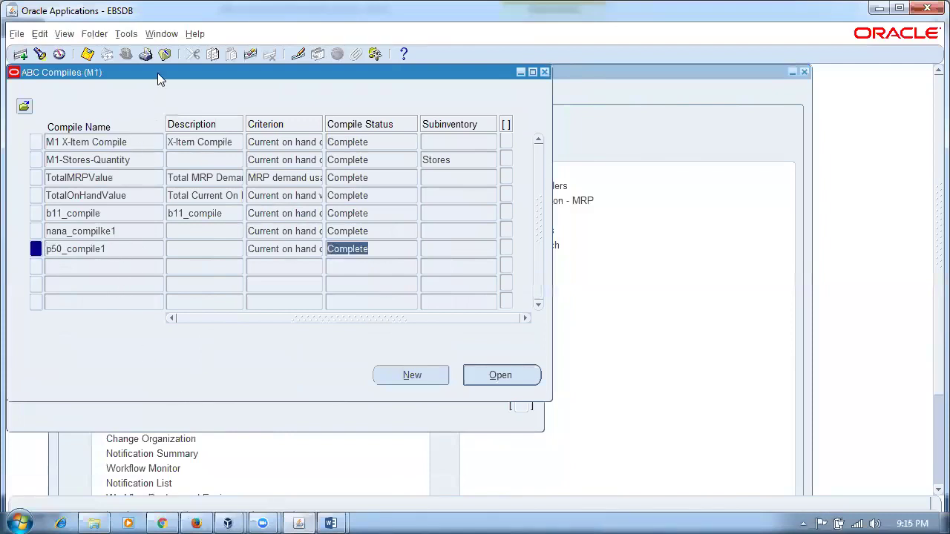
View the compiled items of p50_compile1 and examine the first item's compile and cumulative quantities and values
click(126, 34)
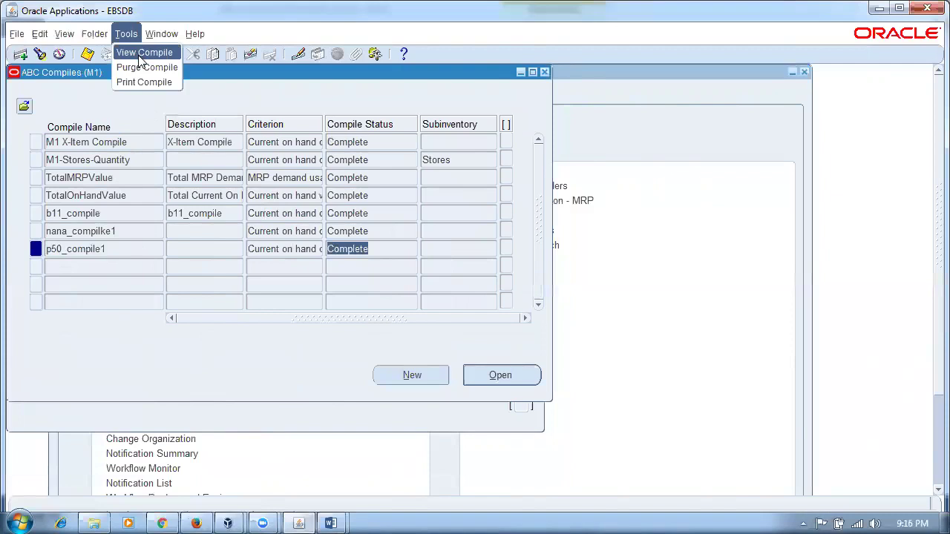
click(141, 54)
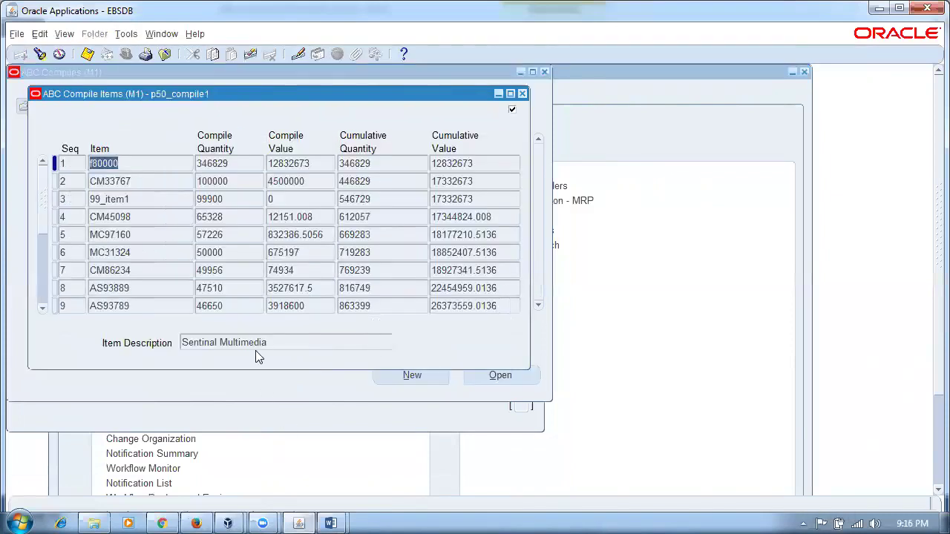
click(242, 167)
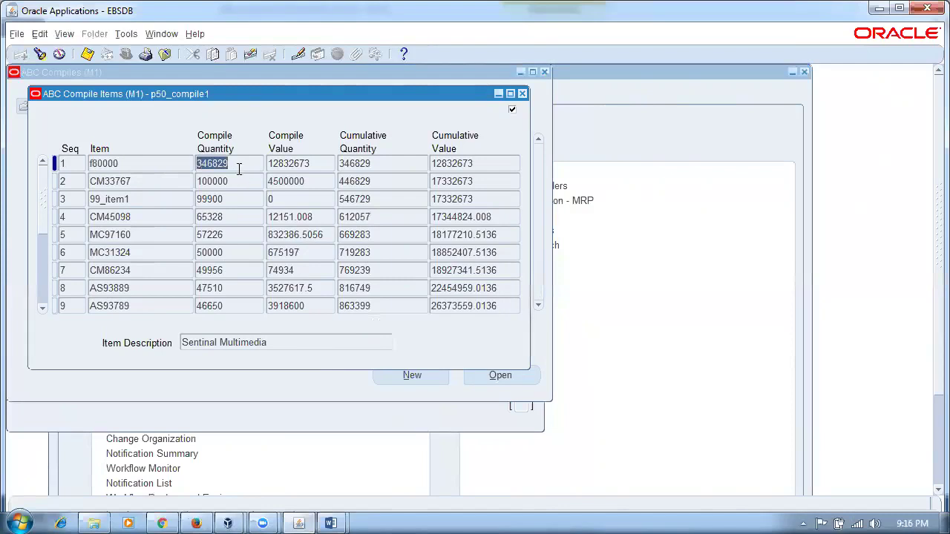
click(311, 169)
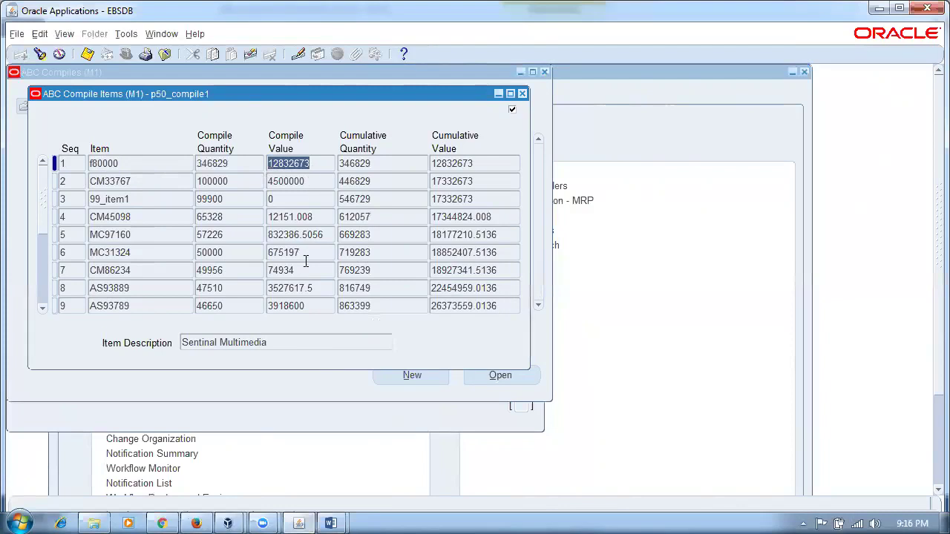
click(381, 168)
click(501, 167)
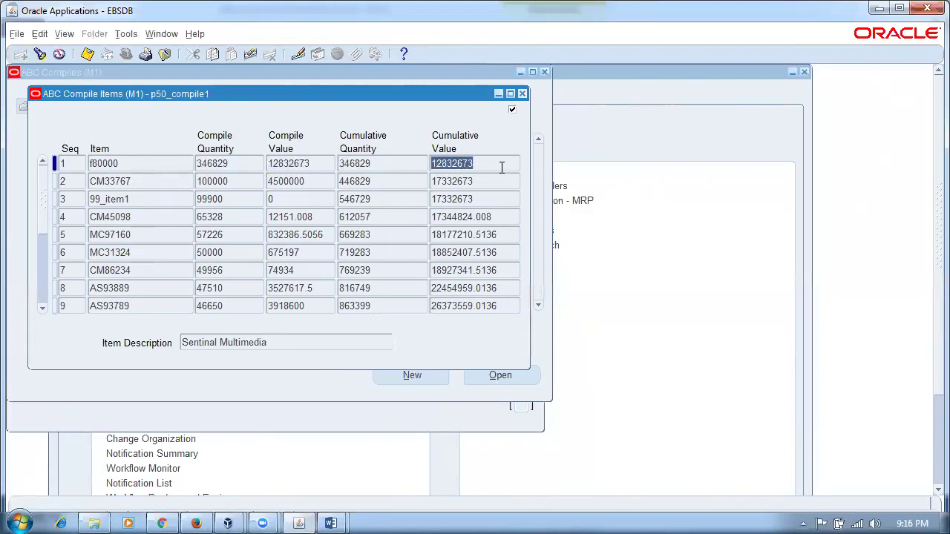
click(387, 164)
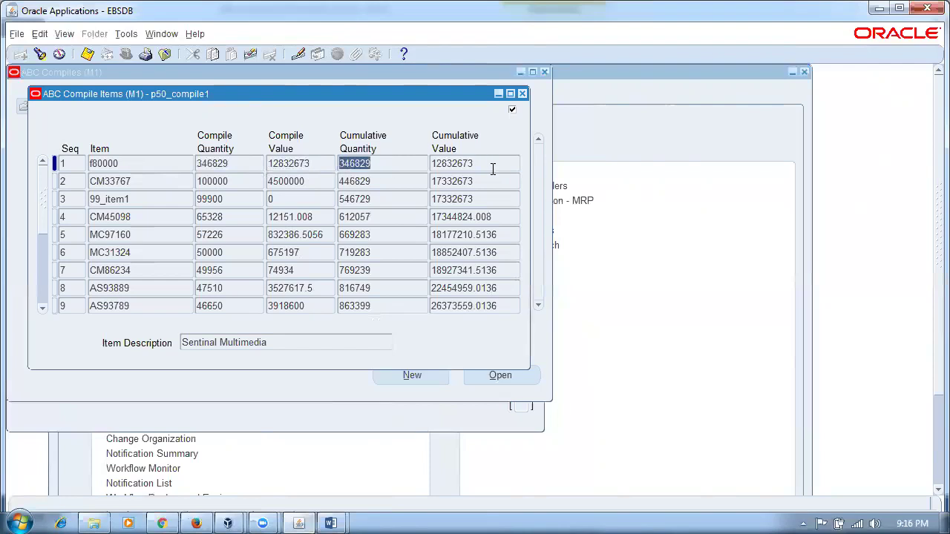
click(492, 169)
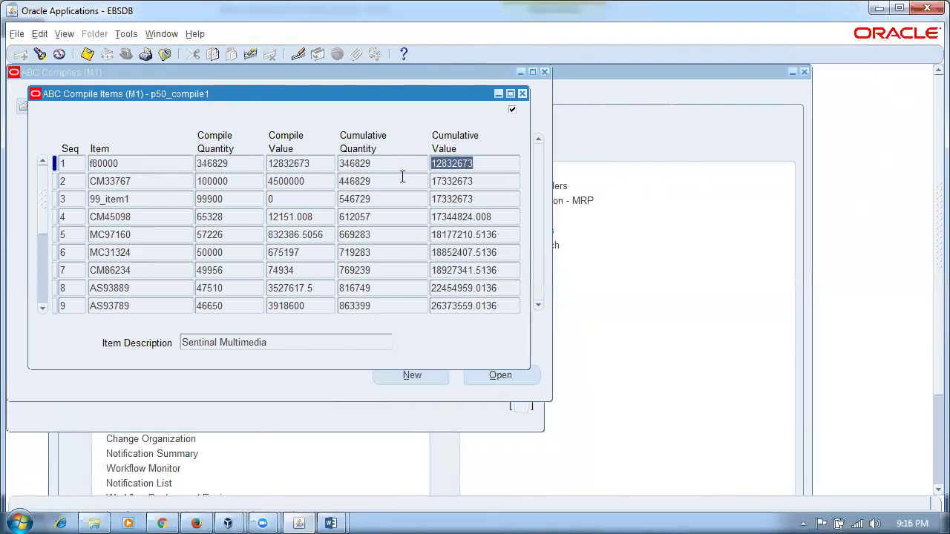
click(232, 168)
click(270, 167)
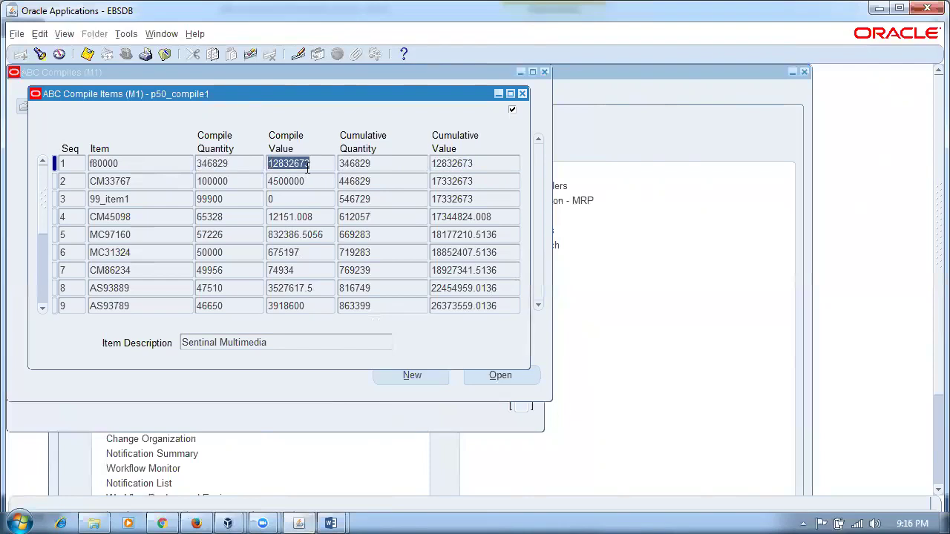
click(374, 167)
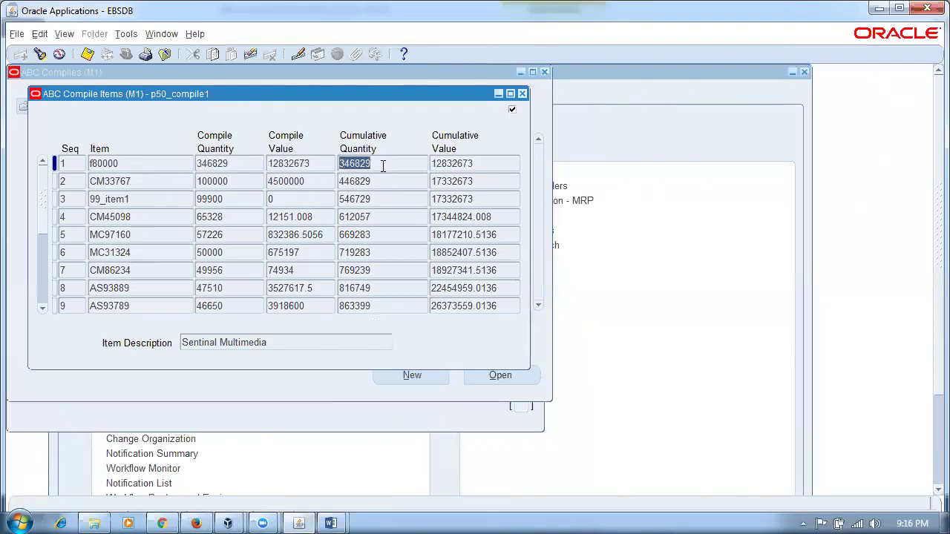
click(495, 170)
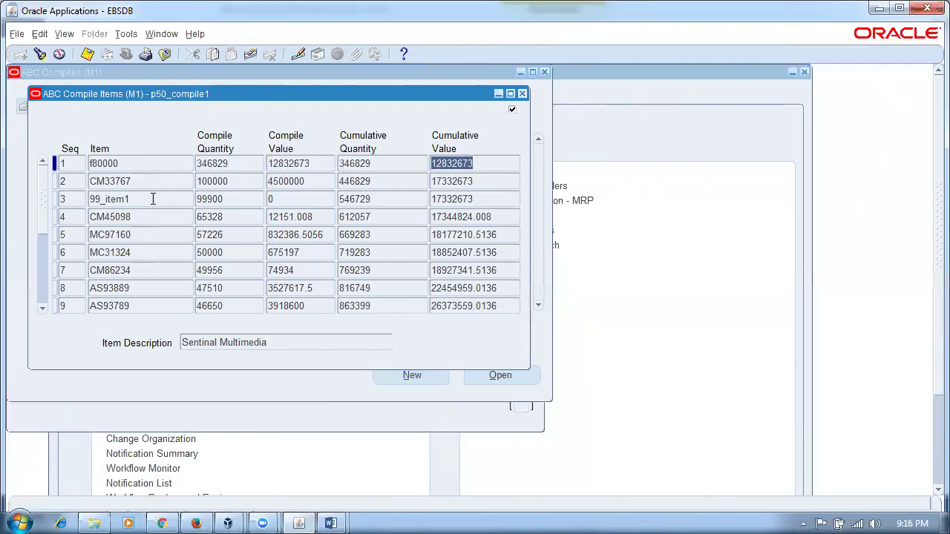
Examine the compile quantity and compile value of the second item, CM33767
click(137, 185)
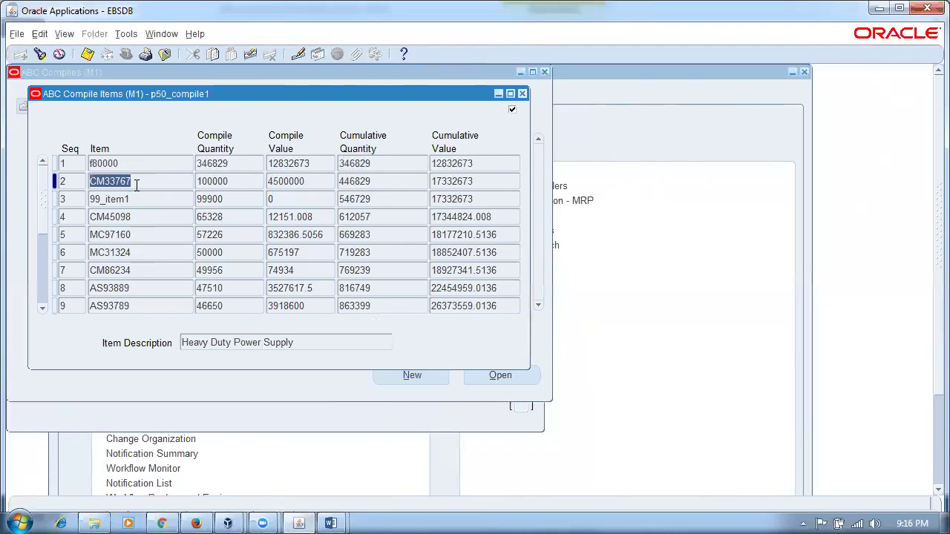
click(250, 184)
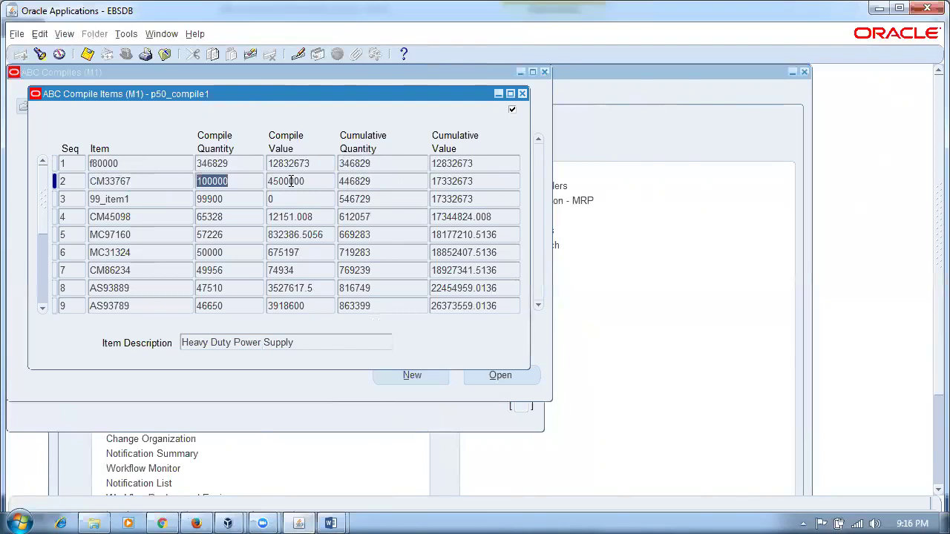
click(315, 180)
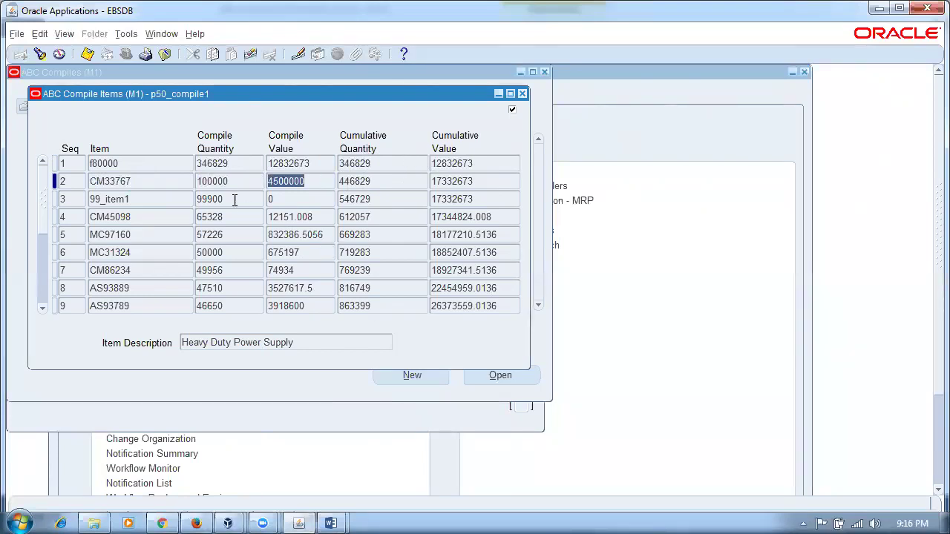
Compare the cumulative quantity and cumulative value of the first two compiled items, f80000 and CM33767
click(381, 164)
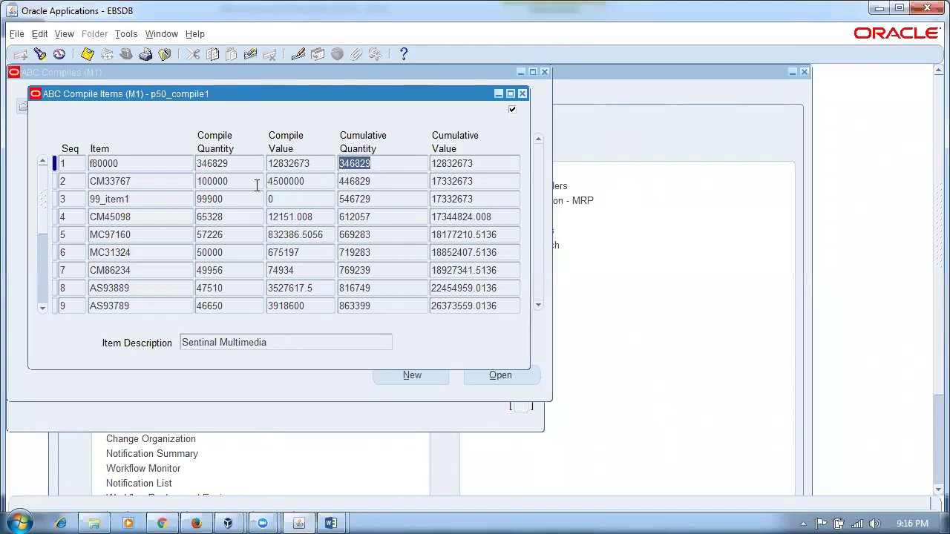
click(378, 181)
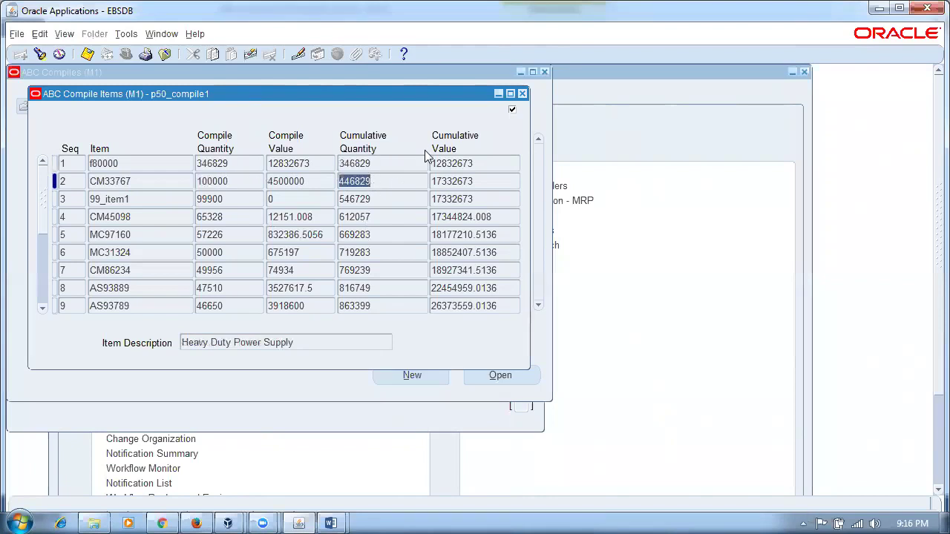
click(490, 164)
click(307, 182)
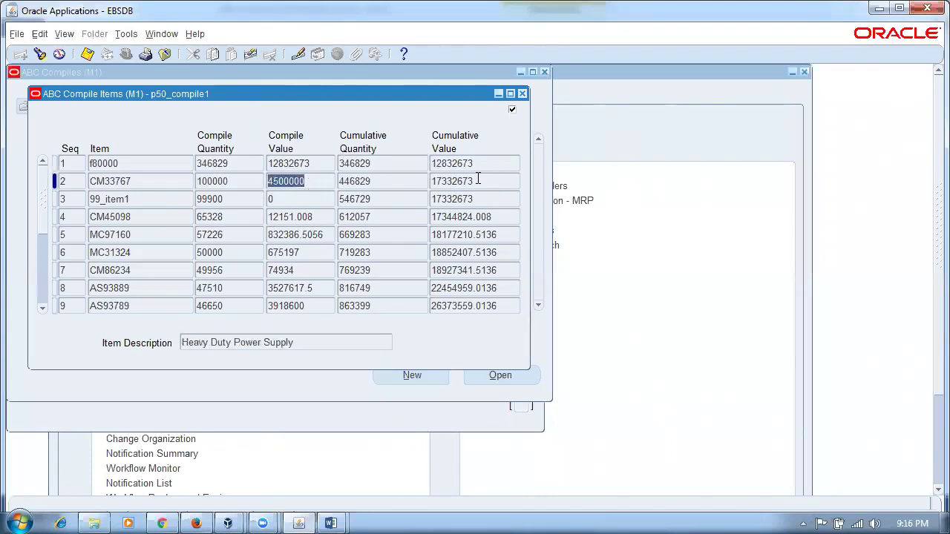
click(478, 181)
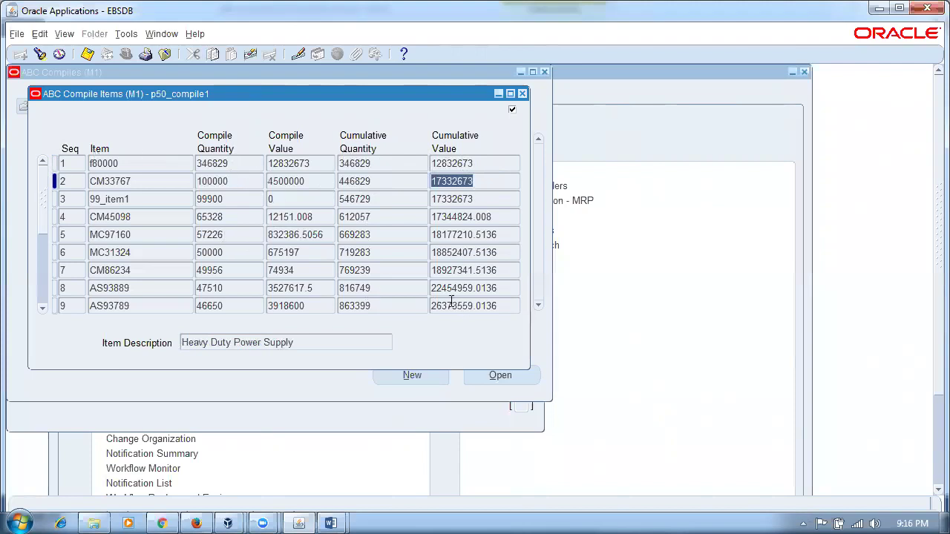
Look through the lower-ranked compiled items down to about sequence 41, and return to the first record
click(77, 288)
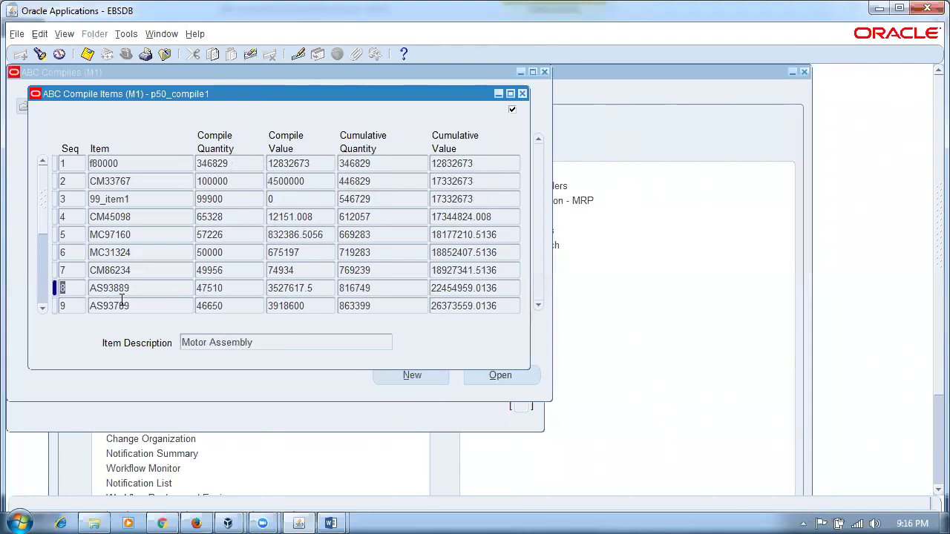
scroll(122, 305, down, 3)
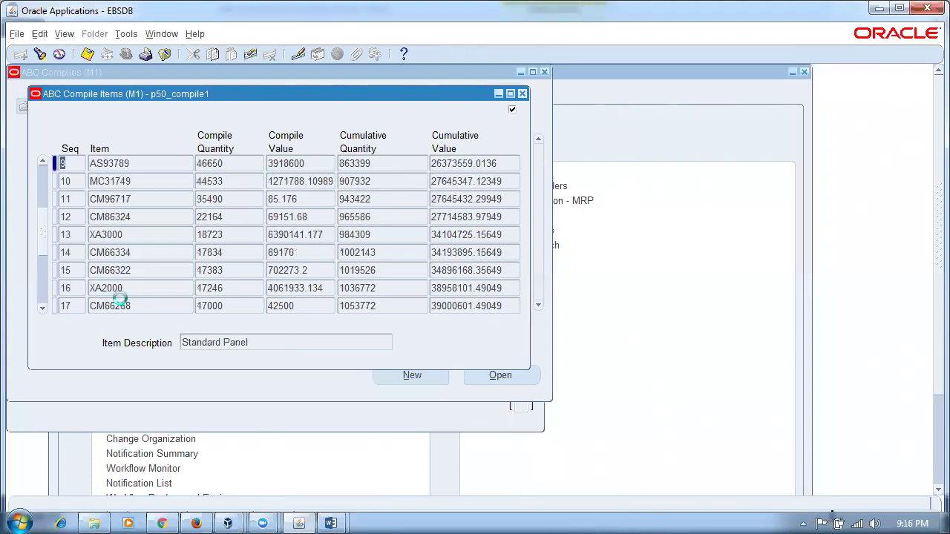
scroll(122, 306, down, 3)
scroll(122, 306, down, 3)
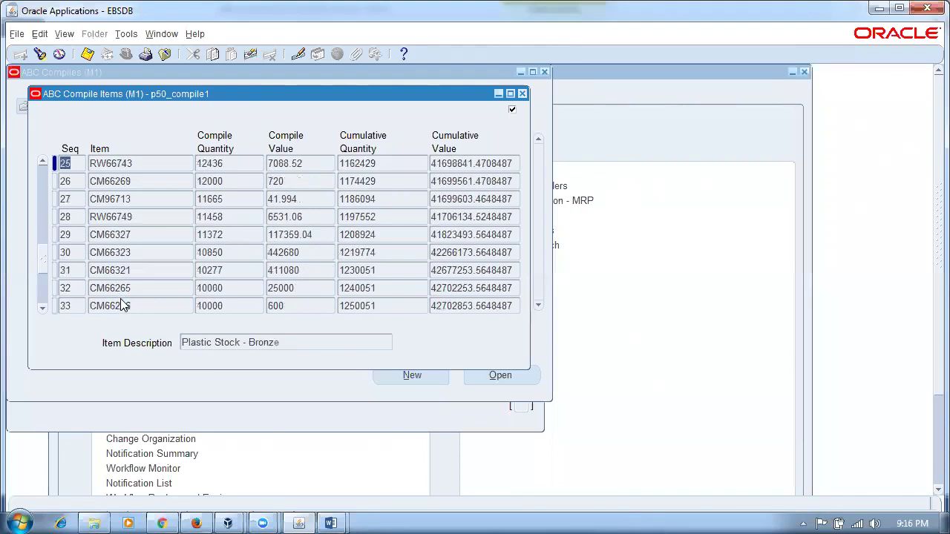
scroll(122, 305, down, 3)
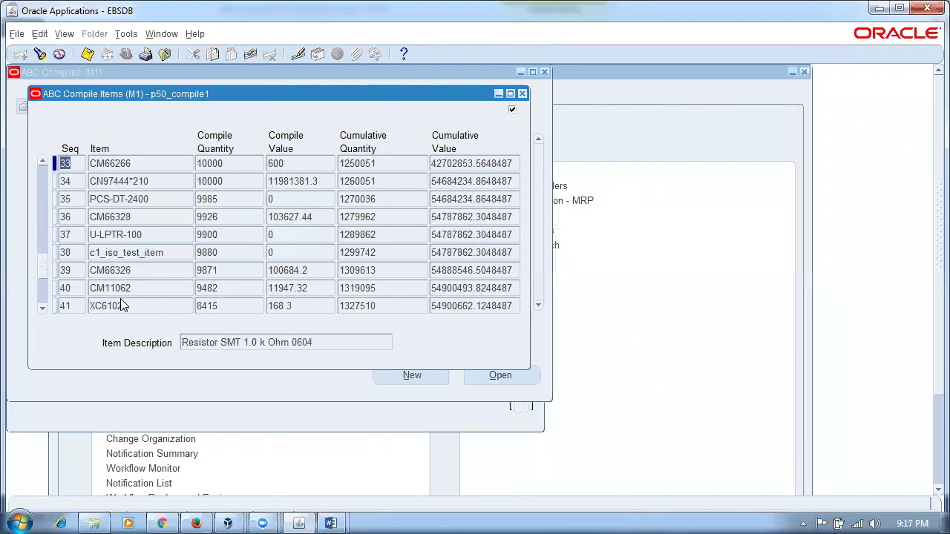
scroll(122, 306, up, 10)
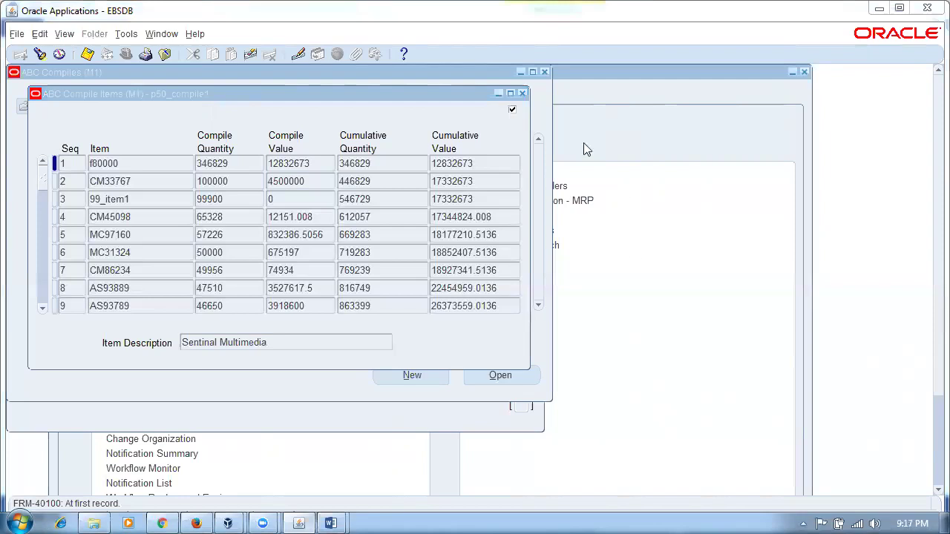
Review the sequence, item, compile quantity, compile value, cumulative quantity and cumulative value of the first-ranked item, f80000
click(148, 163)
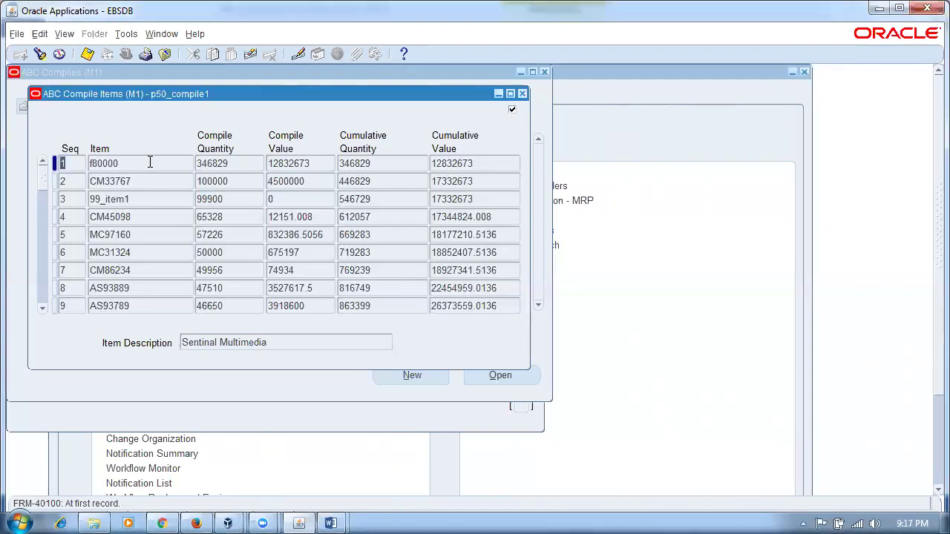
click(252, 163)
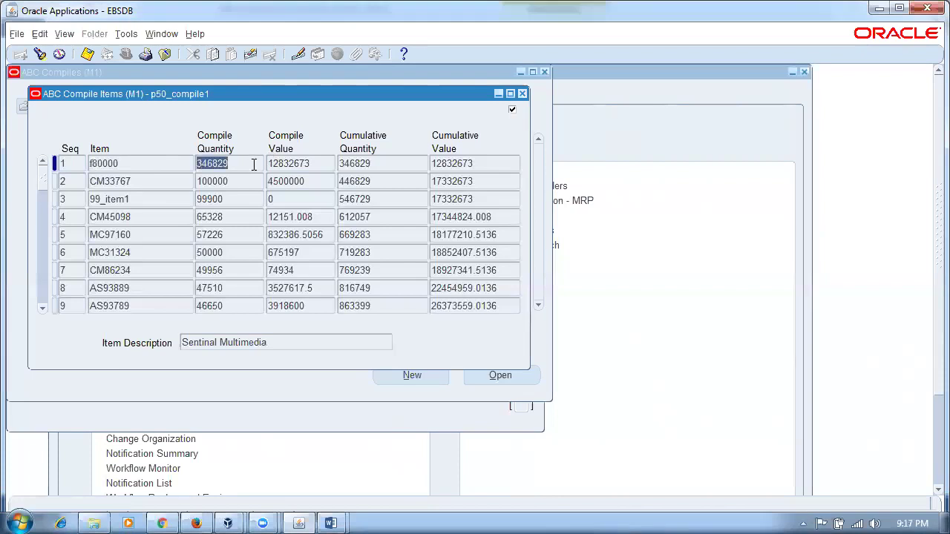
click(310, 164)
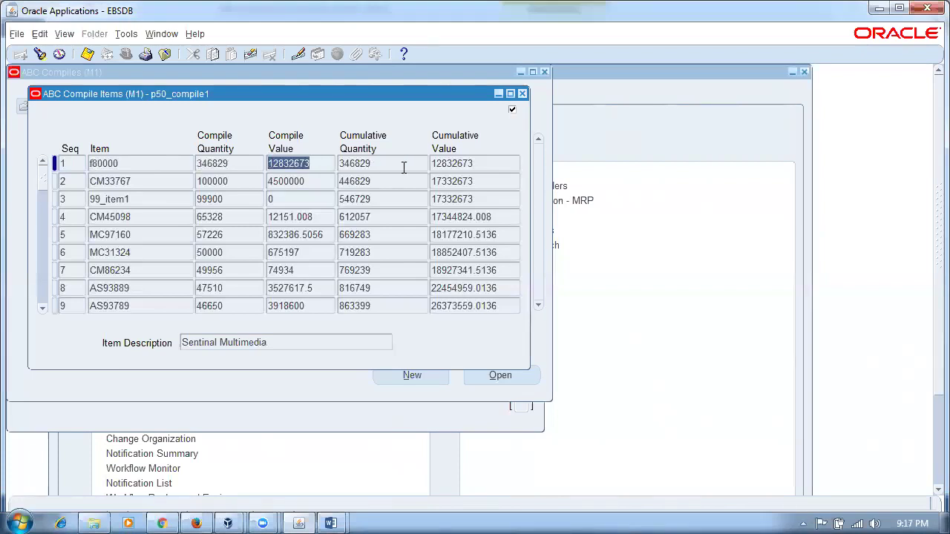
click(403, 164)
click(476, 163)
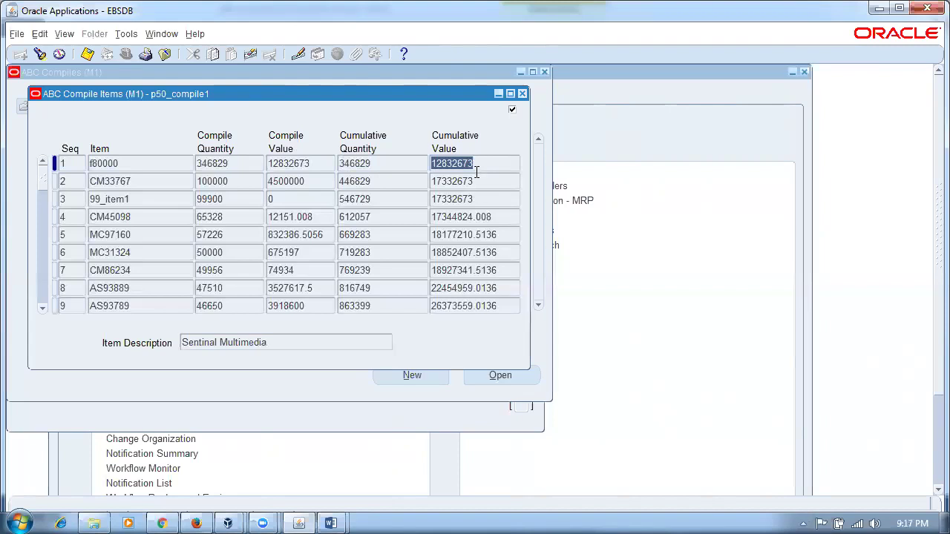
click(371, 162)
click(311, 167)
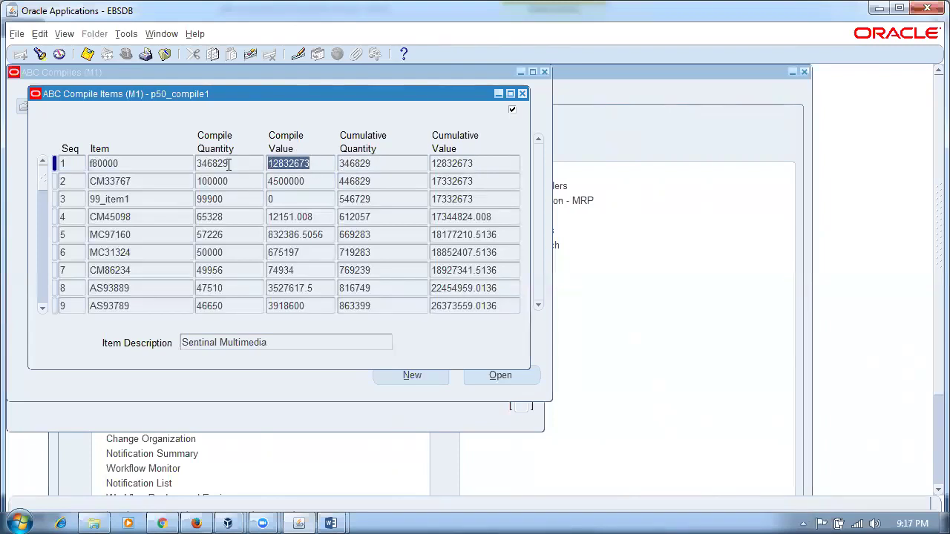
click(230, 165)
click(124, 163)
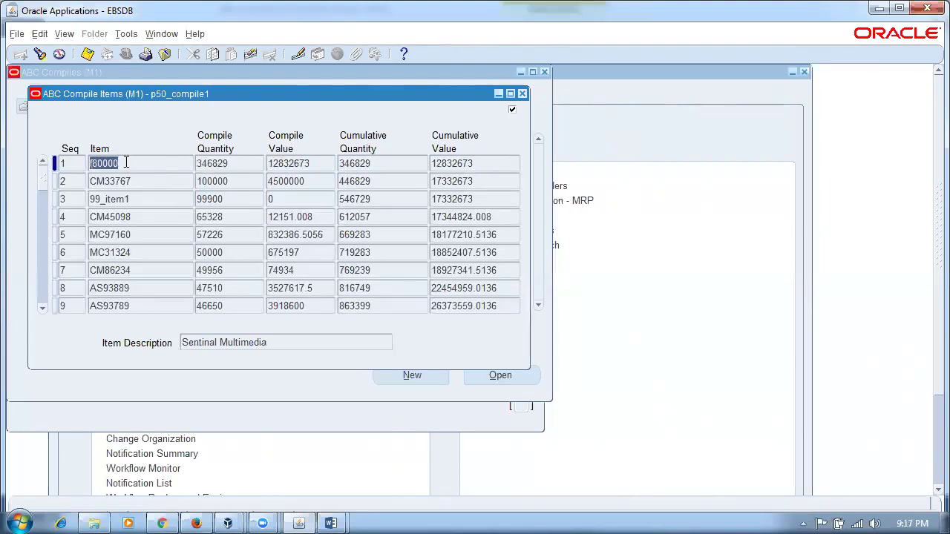
click(67, 166)
click(142, 166)
click(243, 165)
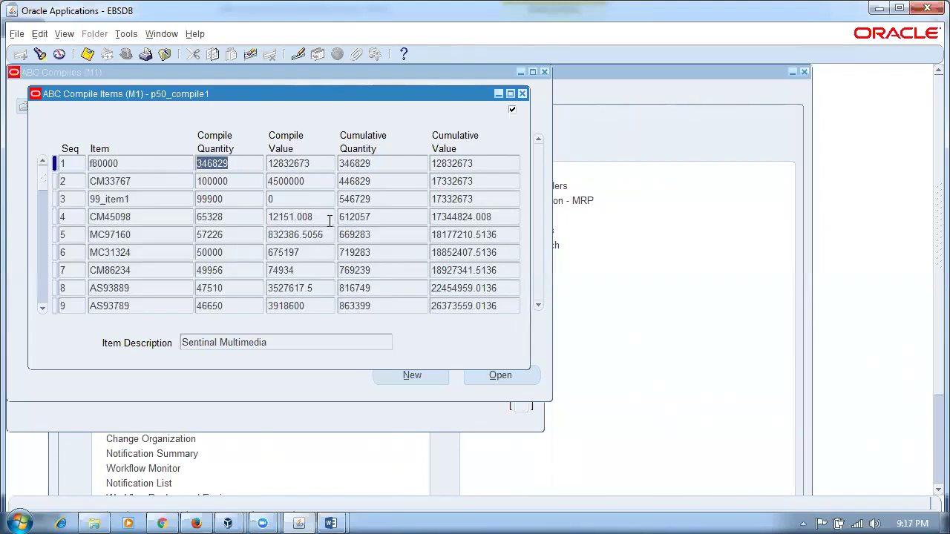
Switch to Firefox and open the Oracle Applications Cloud sign-in page in a new tab
click(196, 523)
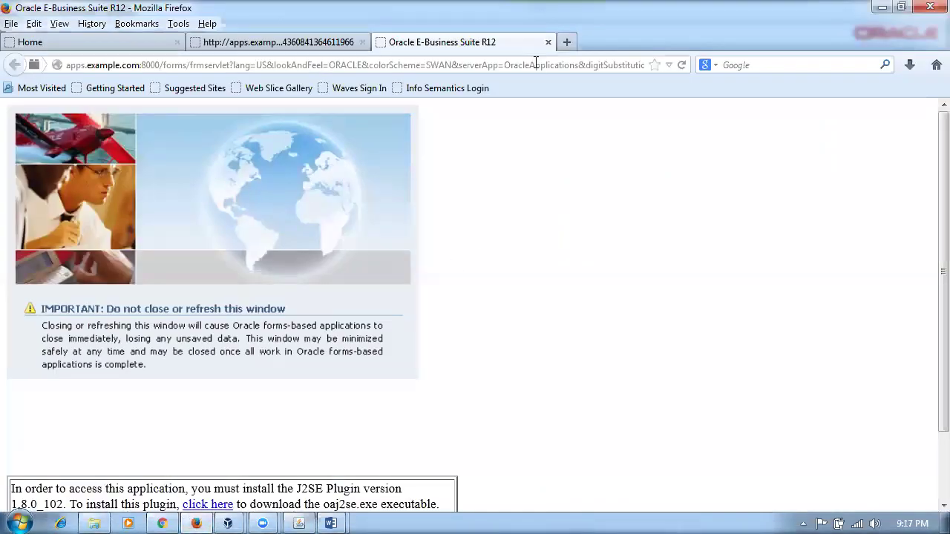
click(566, 41)
text(e)
key(Return)
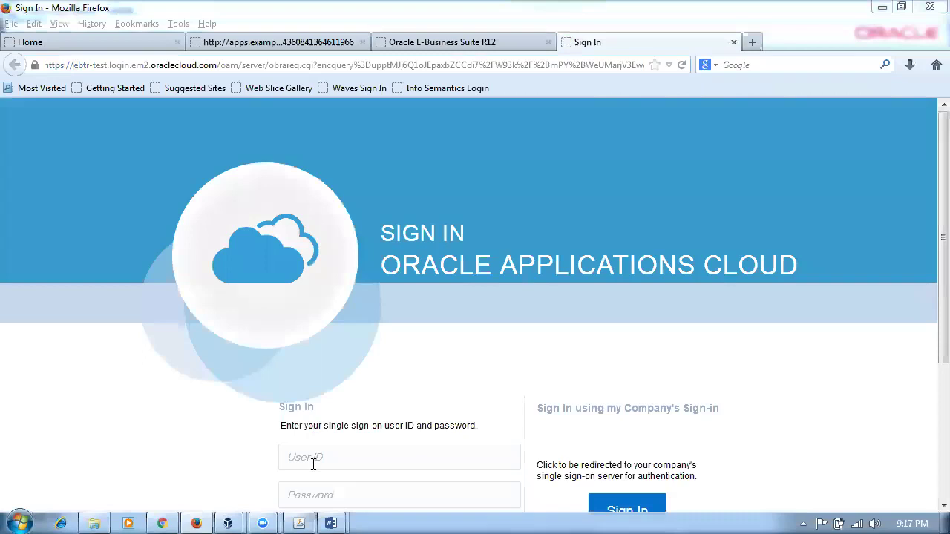
Sign in to Oracle Applications Cloud with the employee's user ID and account password
click(319, 457)
text(p50)
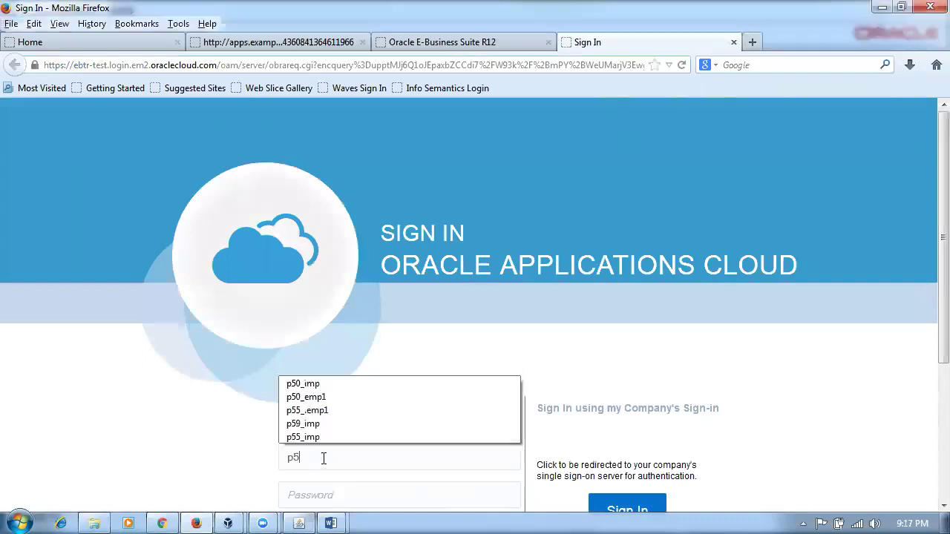
click(371, 490)
click(369, 495)
text(•)
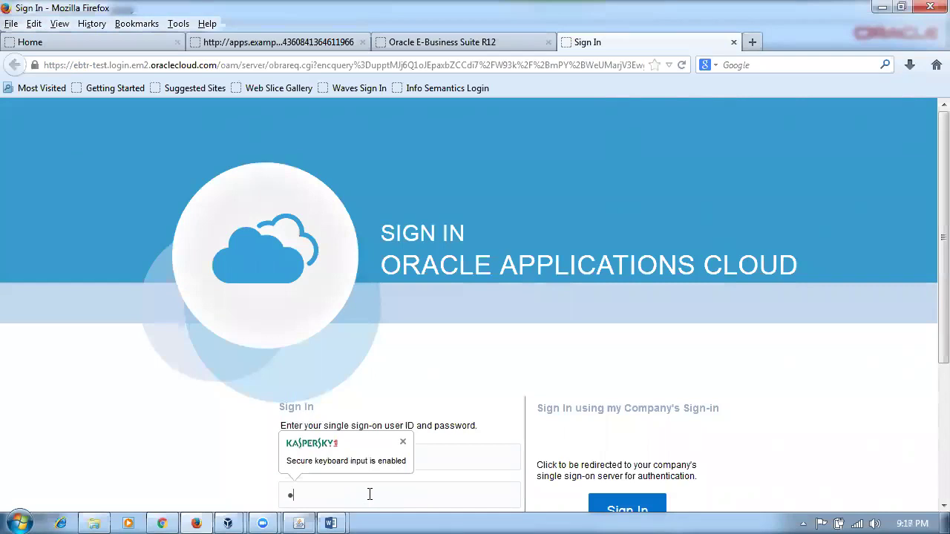
text(•••••••••)
key(Return)
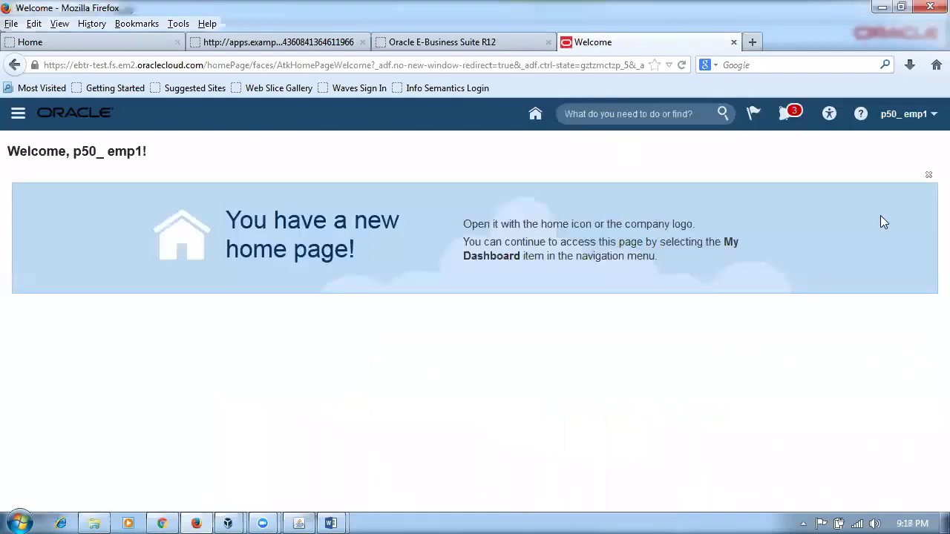
Go to Setup and Maintenance and search for the tasks and objects matching %ABC%
click(903, 117)
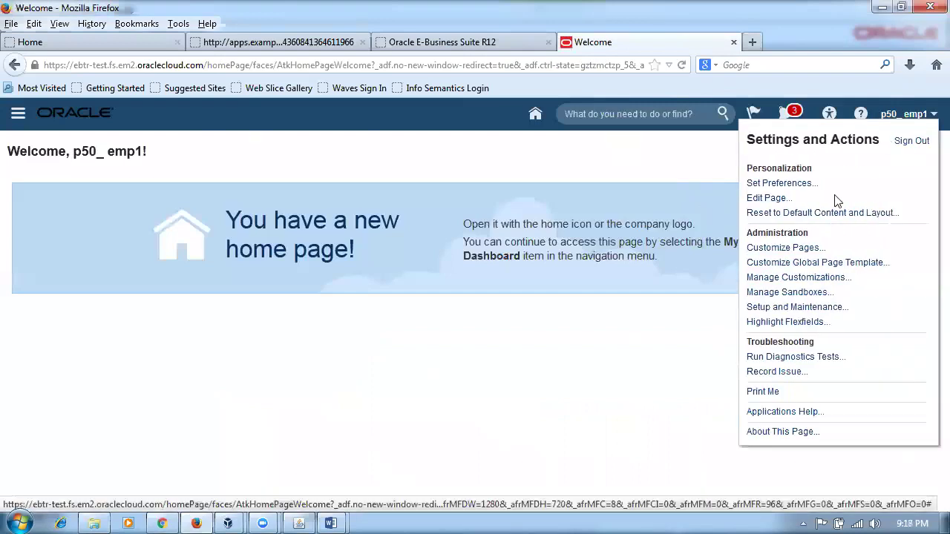
click(796, 307)
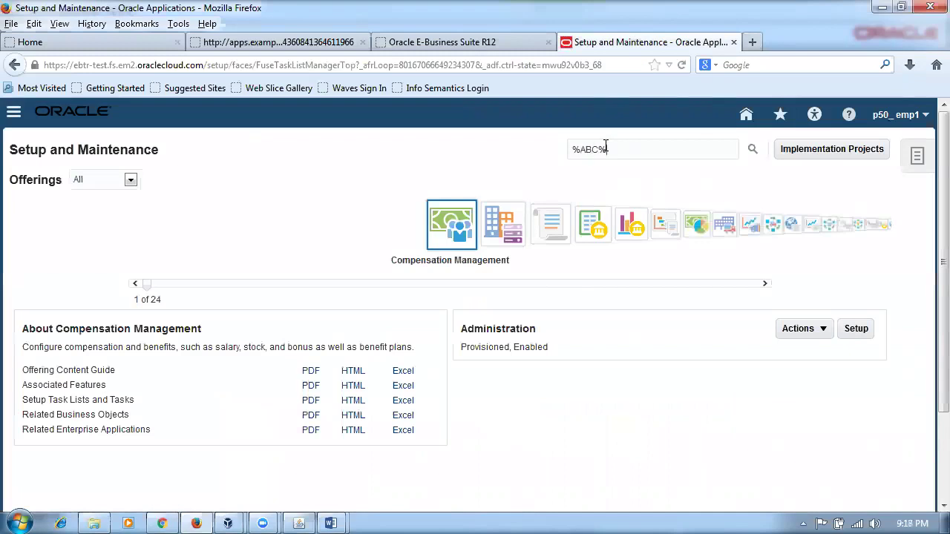
key(Return)
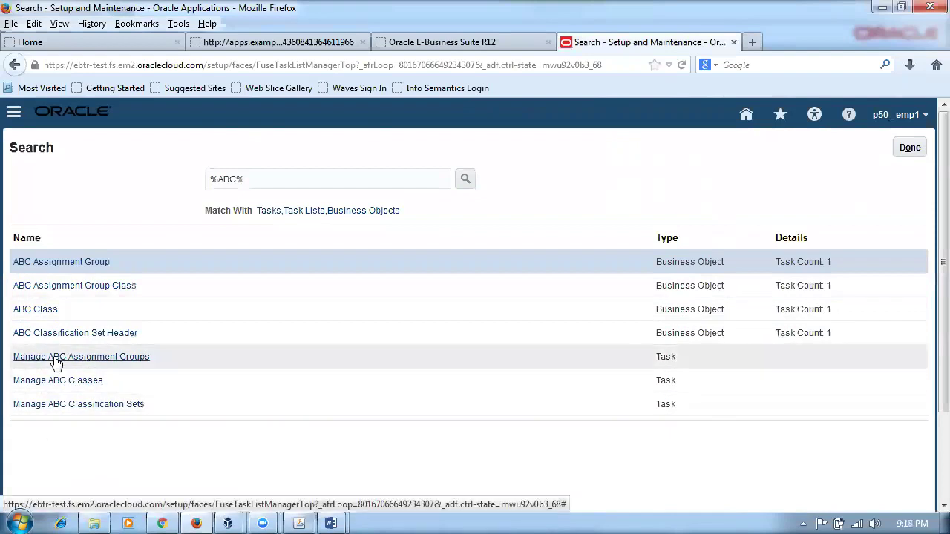
Open the Manage ABC Classification Sets task for organization P501 and start a new classification set
click(71, 408)
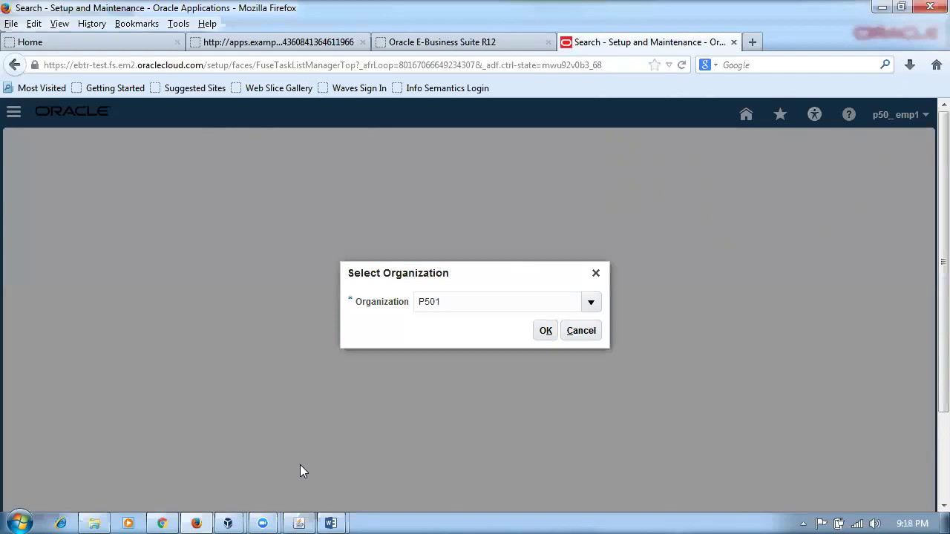
click(536, 336)
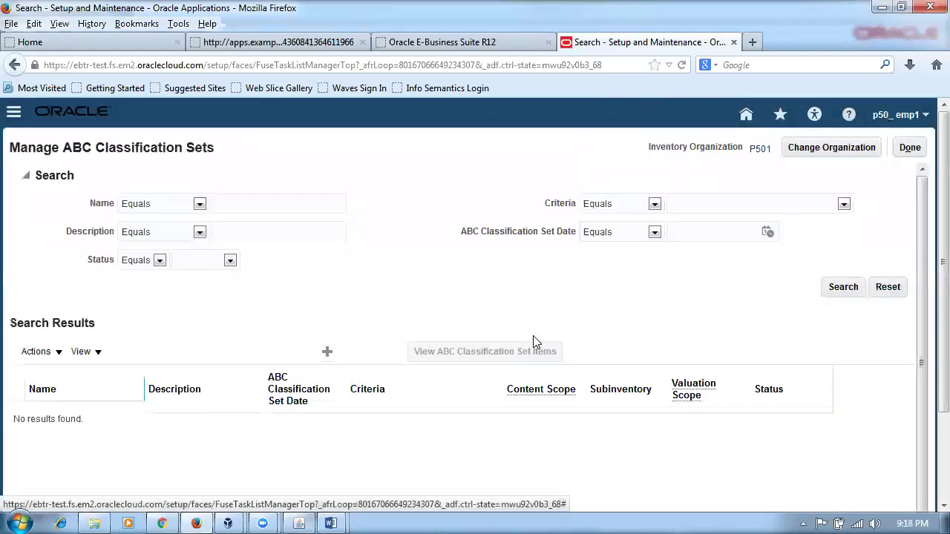
click(127, 355)
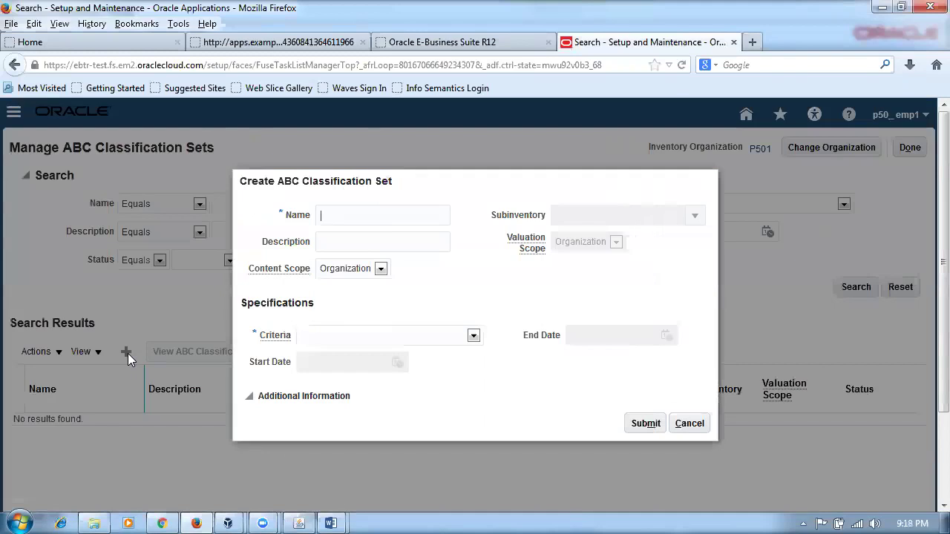
Name the new ABC classification set p50_classification_set1 and copy that name into its description
text(p50_classification_set1)
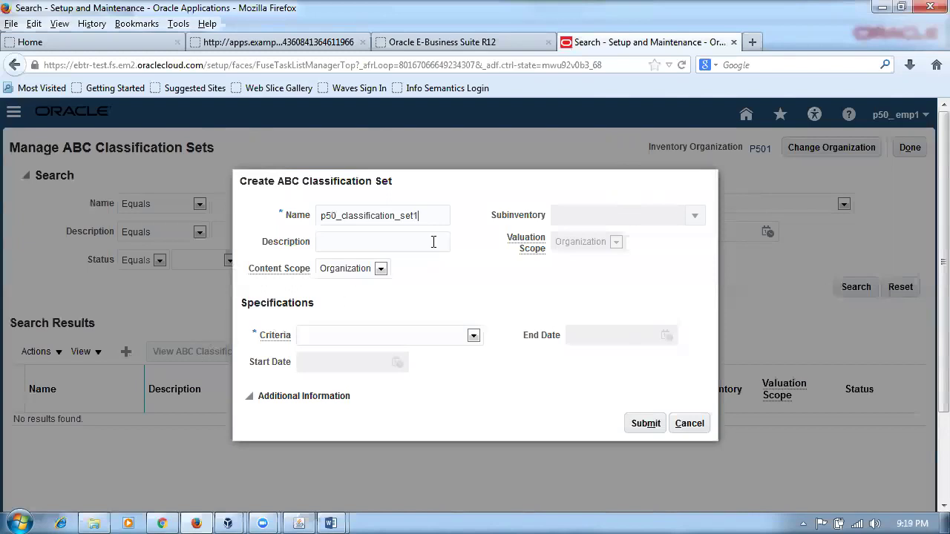
drag(435, 216, 250, 234)
key(ctrl+c)
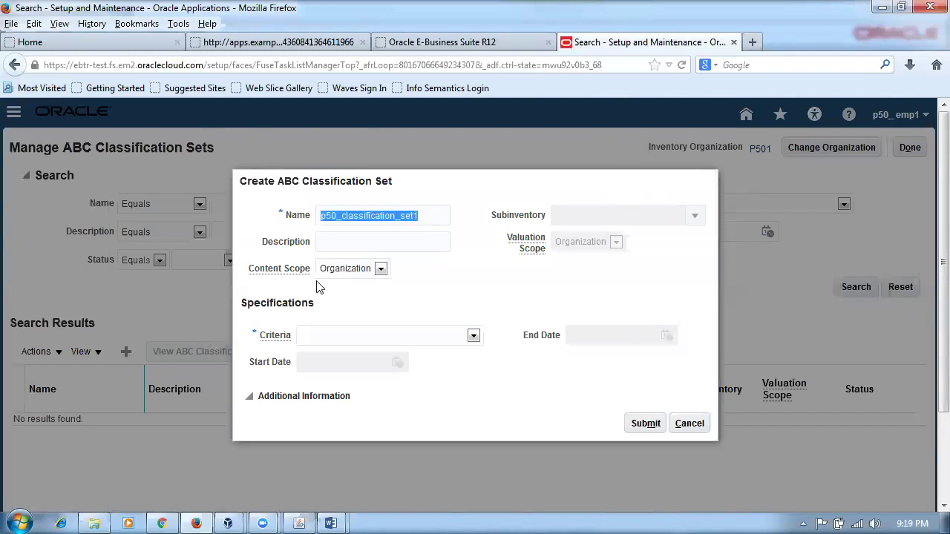
click(321, 243)
key(ctrl+v)
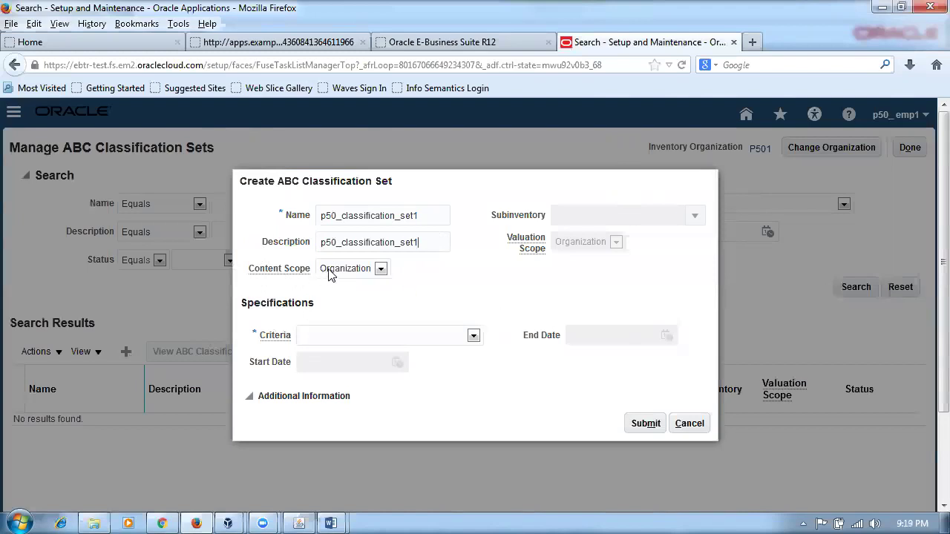
Set the classification set's content scope to Subinventory and check the valuation scope choices, keeping Organization
click(364, 272)
click(364, 275)
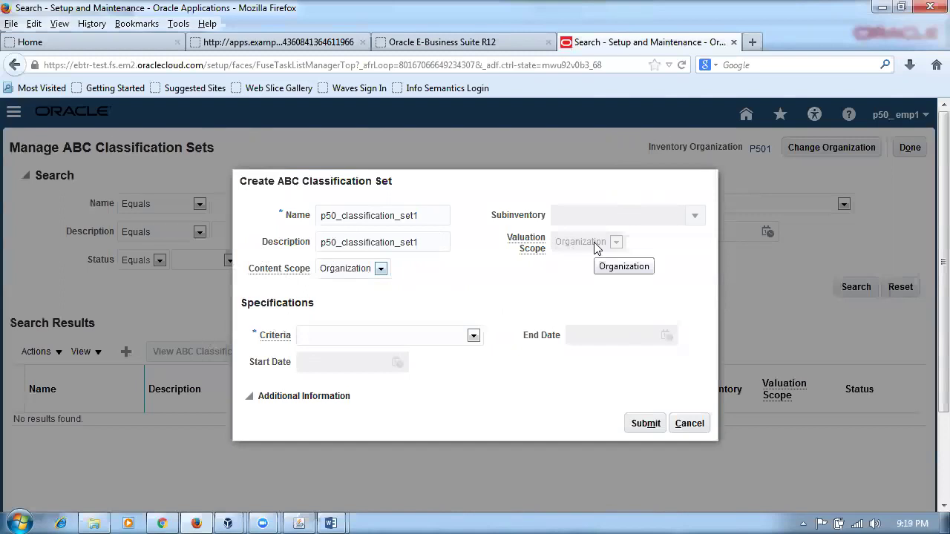
click(354, 271)
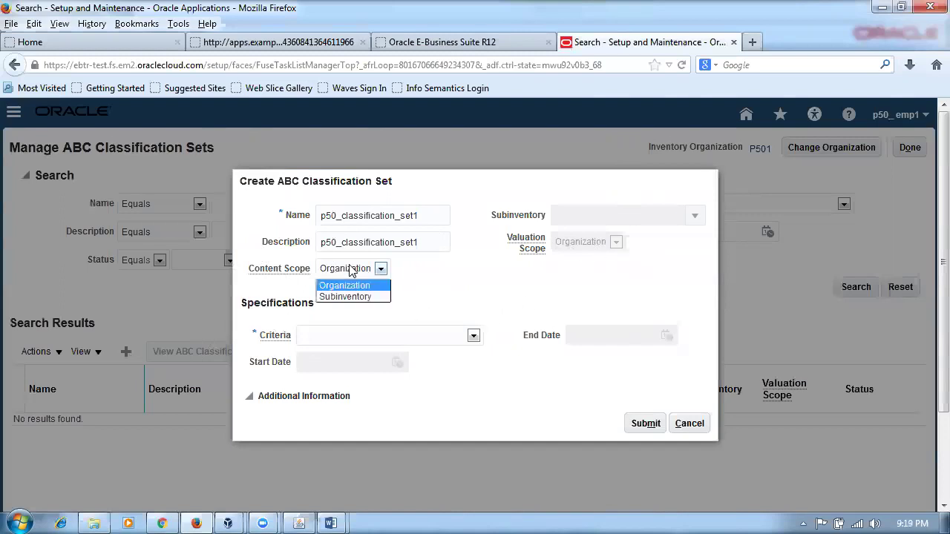
click(343, 297)
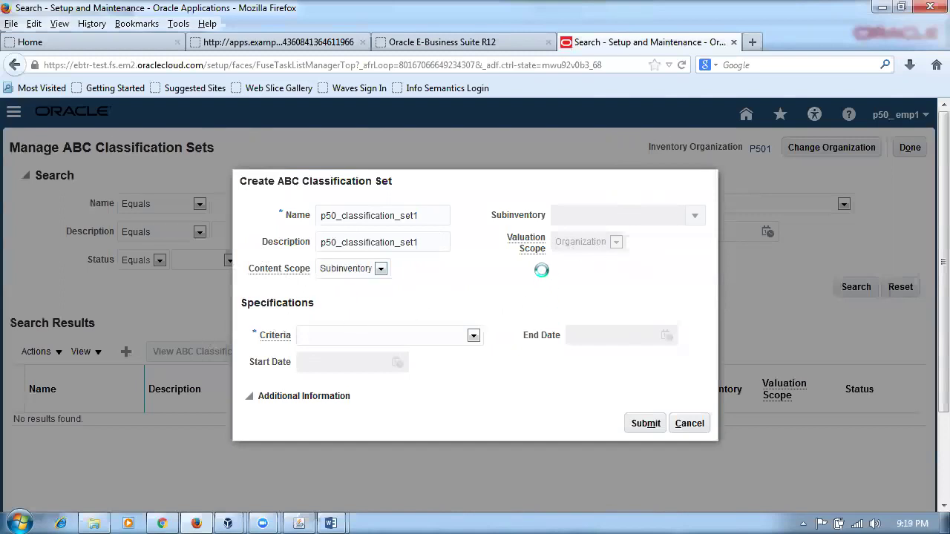
click(572, 248)
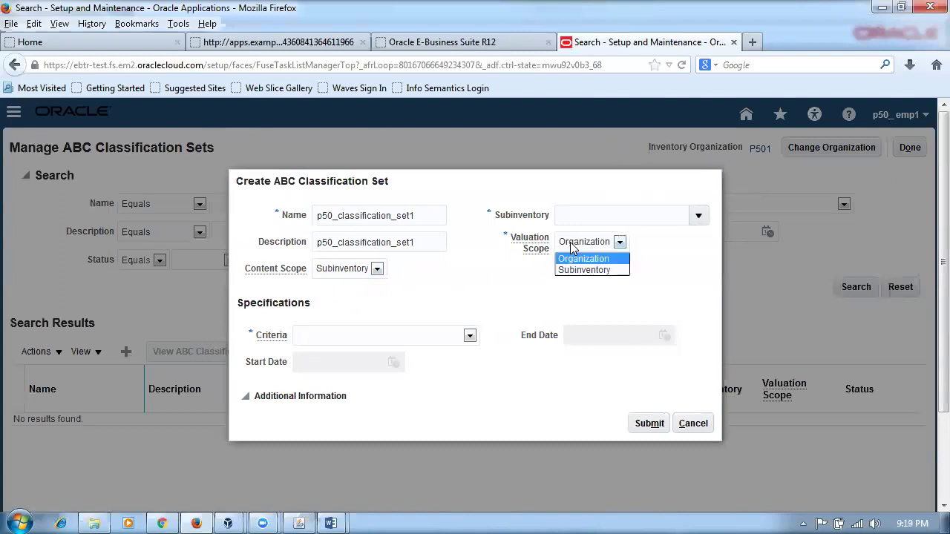
click(572, 247)
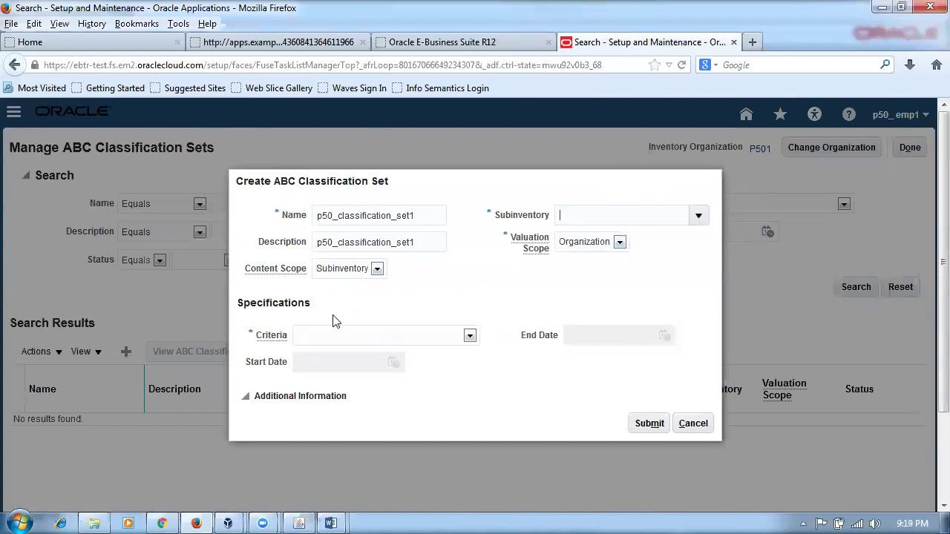
Set the content scope to Organization and the criteria to Current on-hand value, and submit the new classification set
click(358, 270)
click(348, 283)
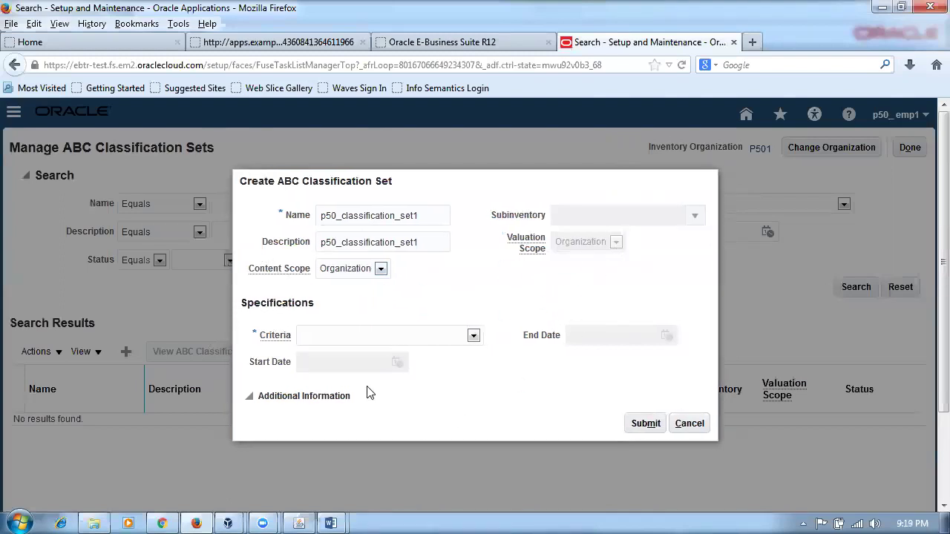
click(474, 336)
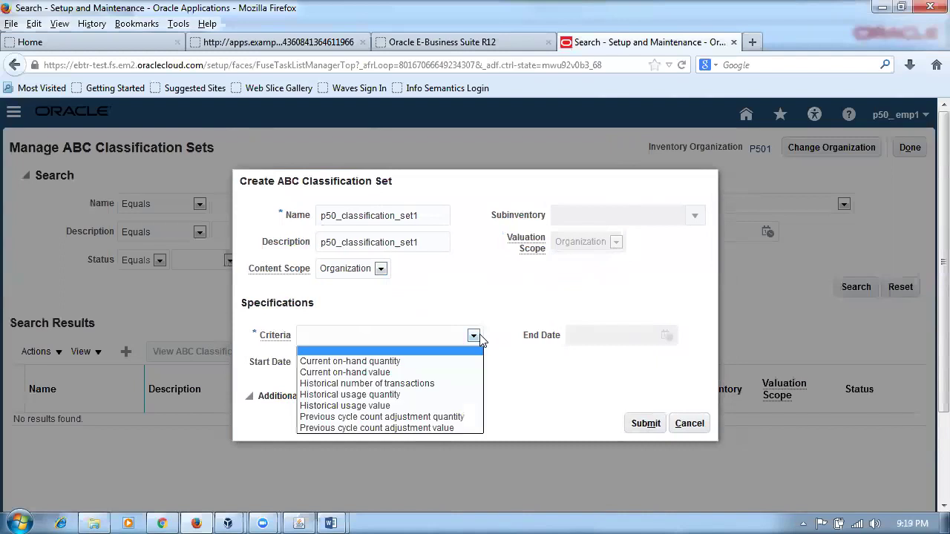
click(417, 371)
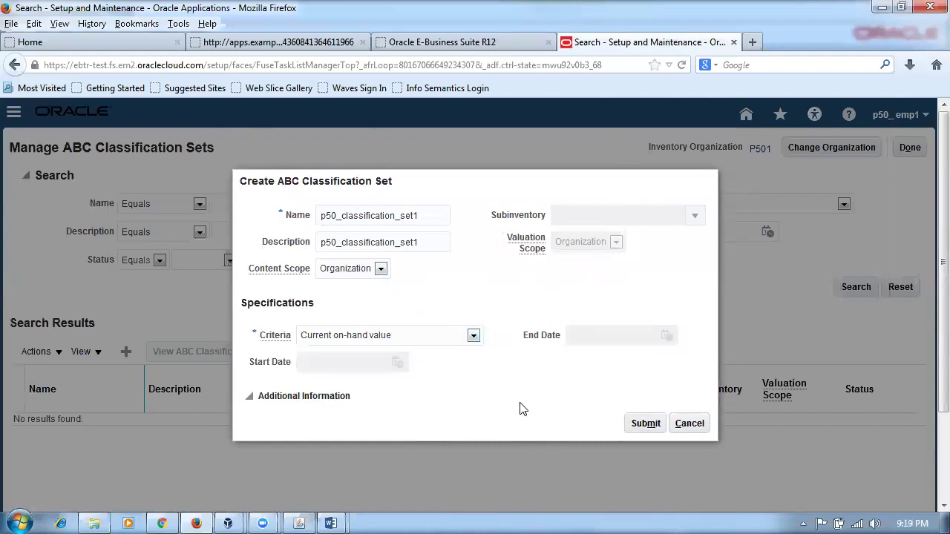
click(645, 423)
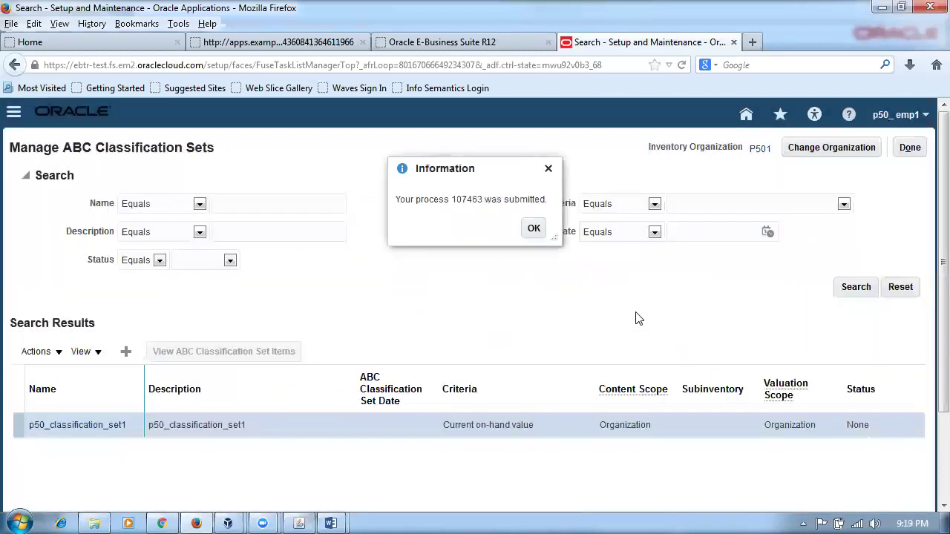
click(535, 229)
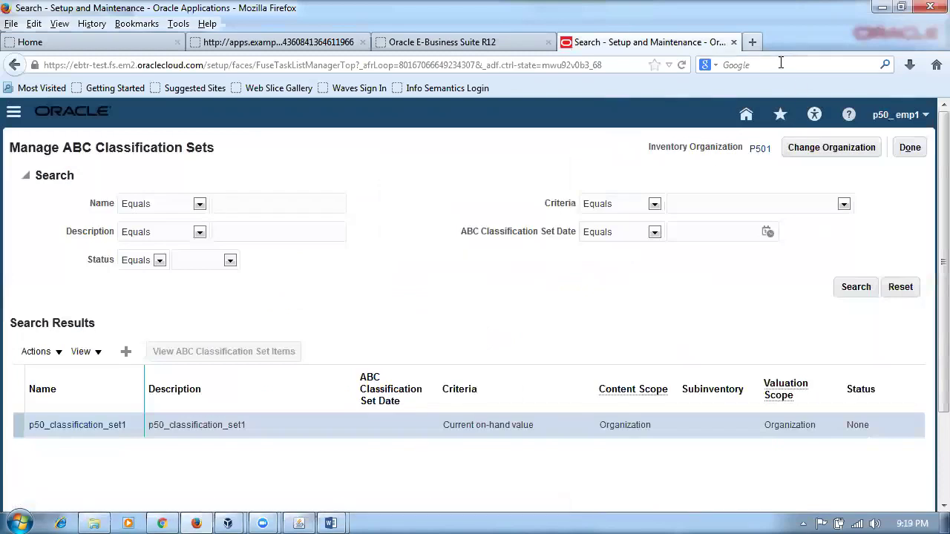
Open Scheduled Processes from the Oracle Cloud home page in a new browser tab and check the status of the Create ABC Classification Set process
key(ctrl+t)
text(e)
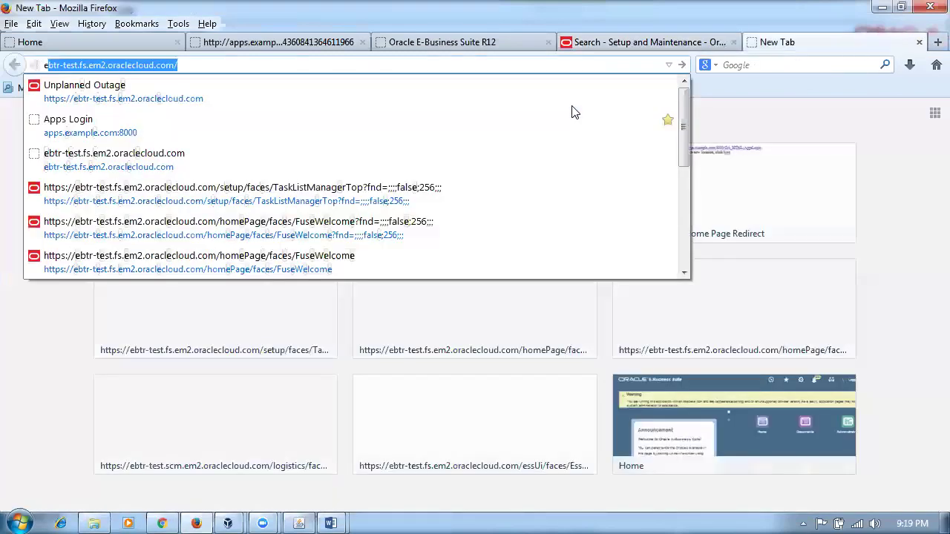
key(Return)
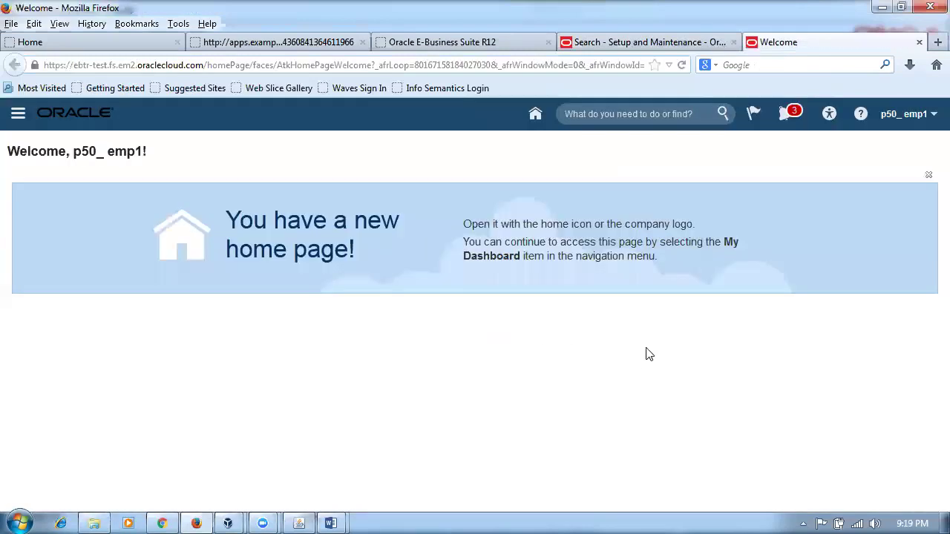
click(18, 114)
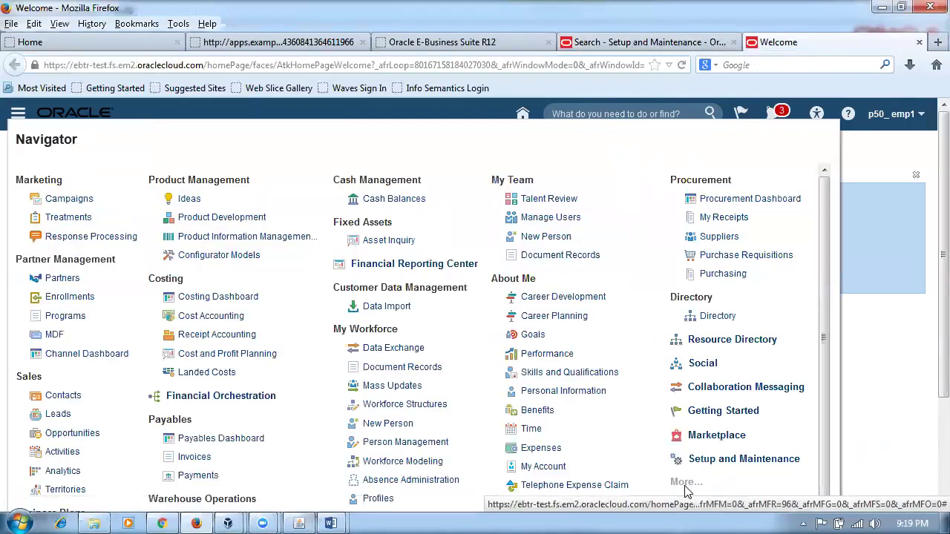
click(685, 483)
click(145, 499)
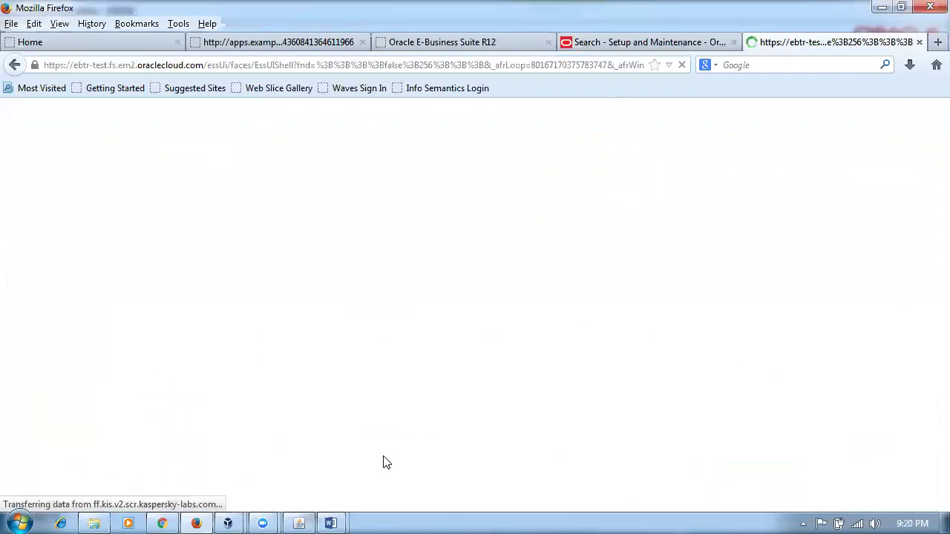
click(579, 280)
click(142, 331)
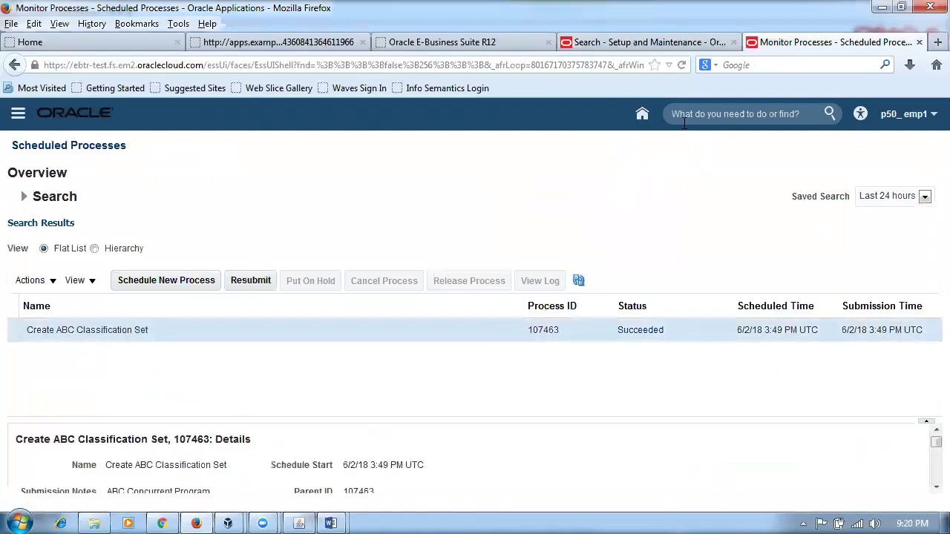
Return to Manage ABC Classification Sets, rerun the search and open the items of p50_classification_set1
click(644, 42)
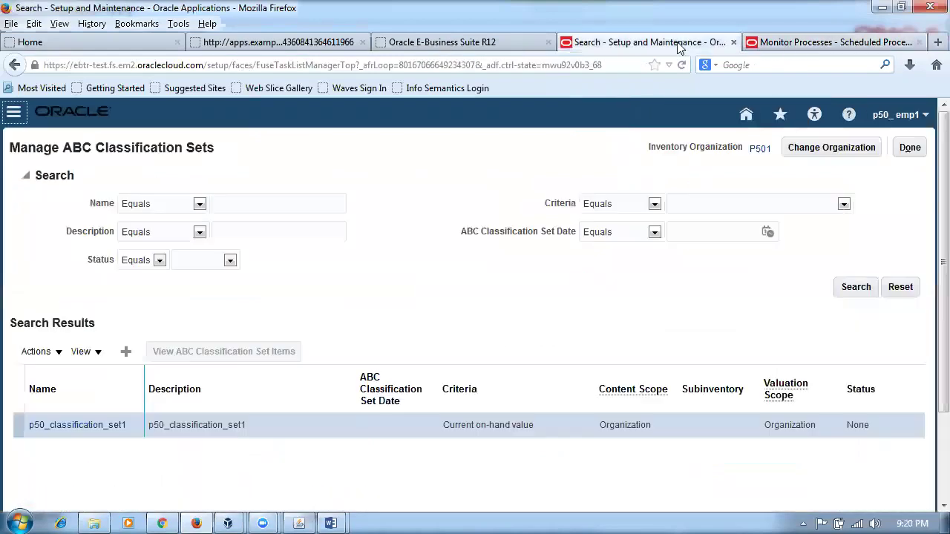
click(842, 294)
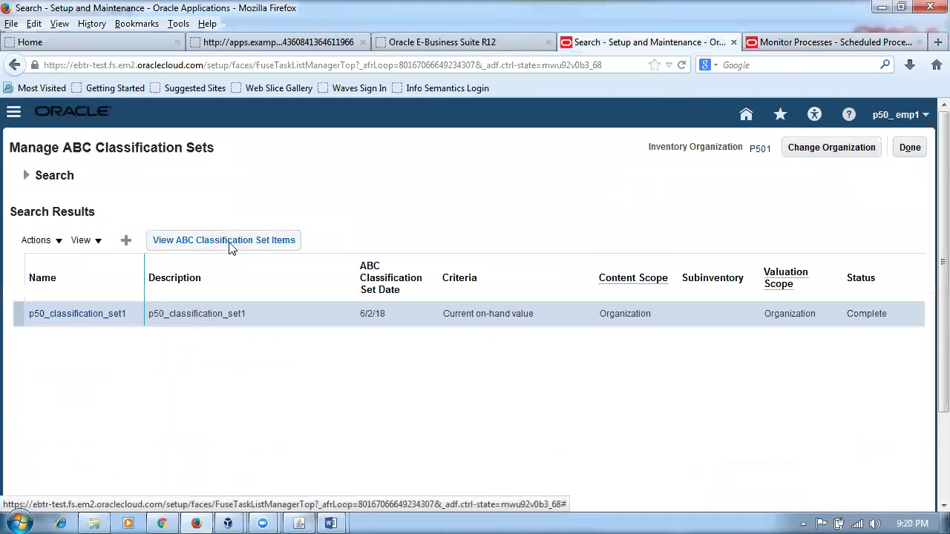
click(229, 248)
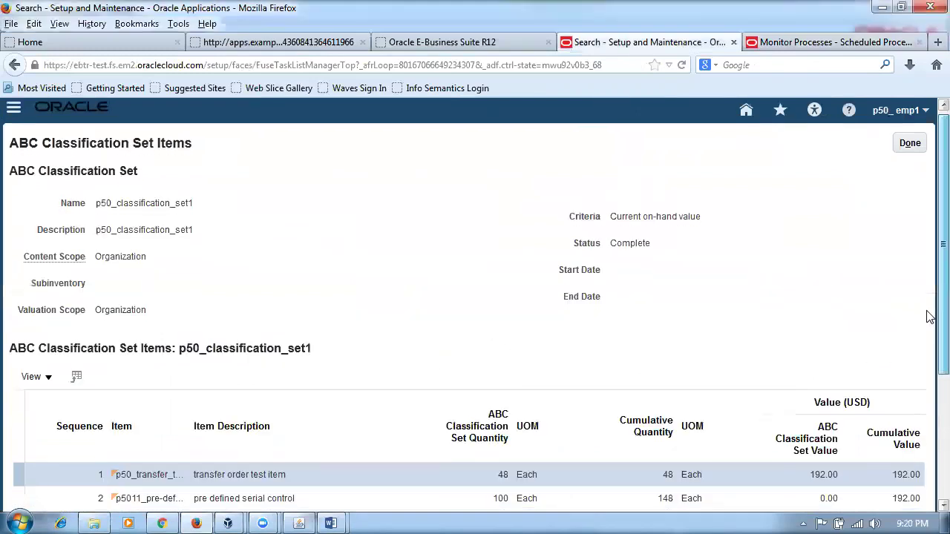
Examine the ranked items of p50_classification_set1, comparing their sequence, quantities, values and cumulative totals down to the last item
scroll(930, 317, down, 4)
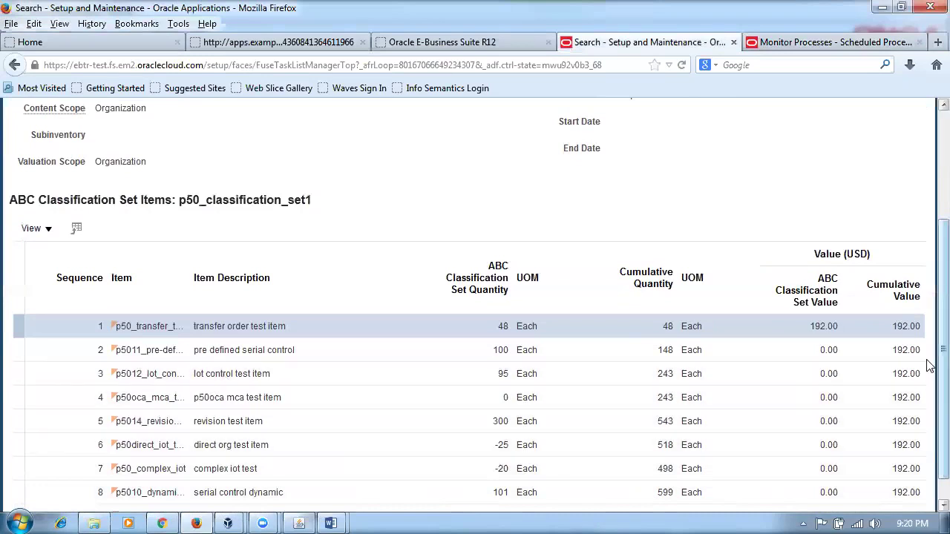
scroll(930, 365, down, 1)
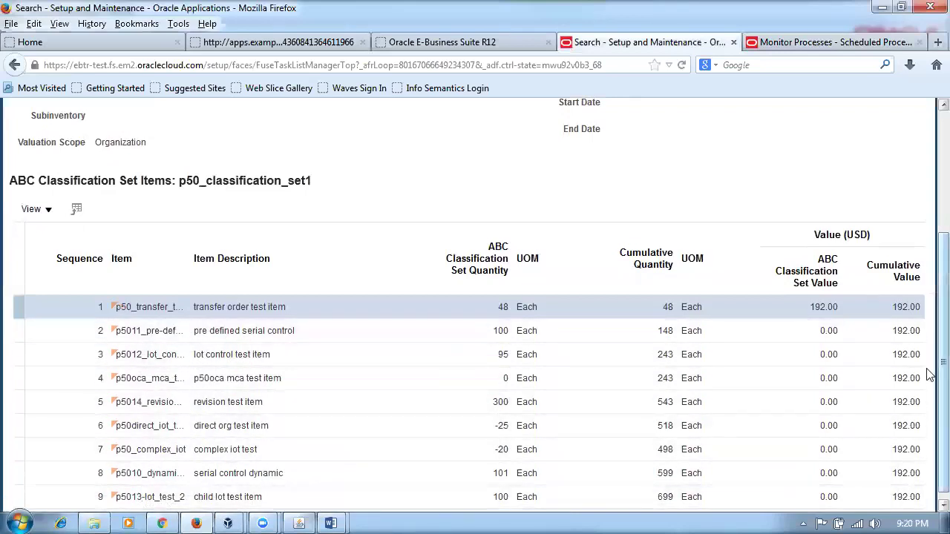
scroll(929, 410, down, 1)
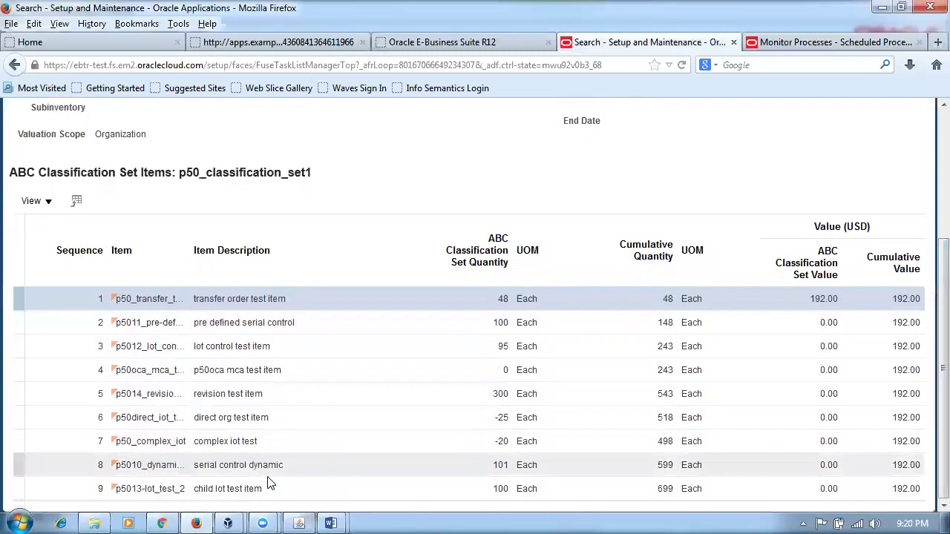
mouse_move(258, 515)
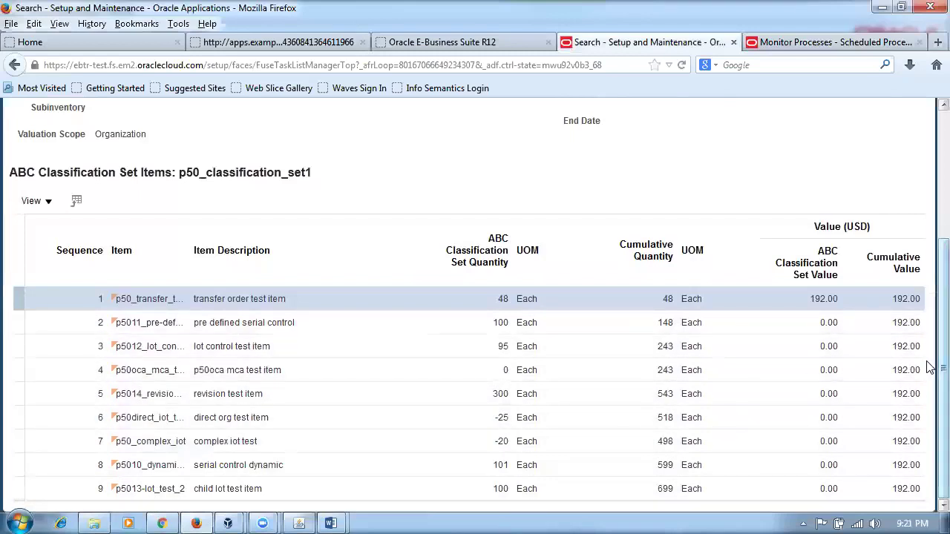
scroll(927, 313, up, 5)
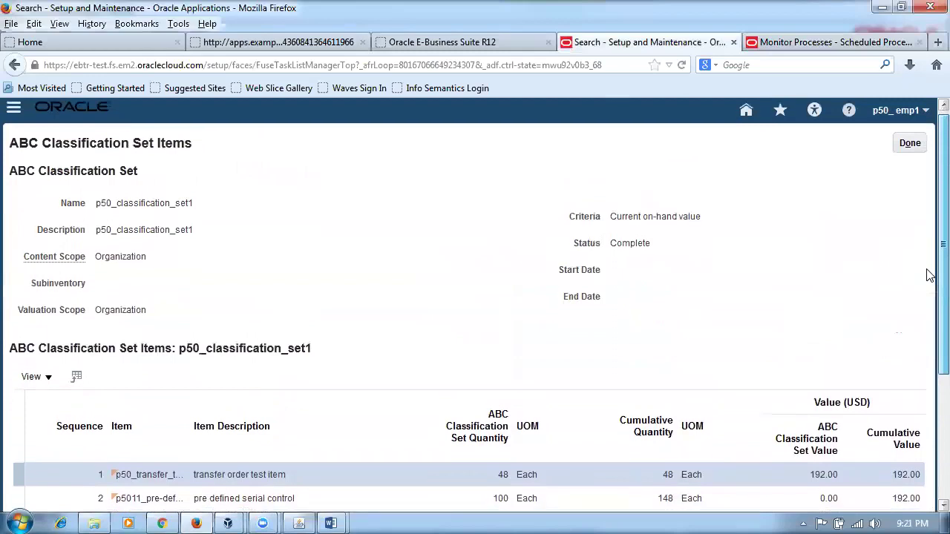
scroll(928, 271, down, 5)
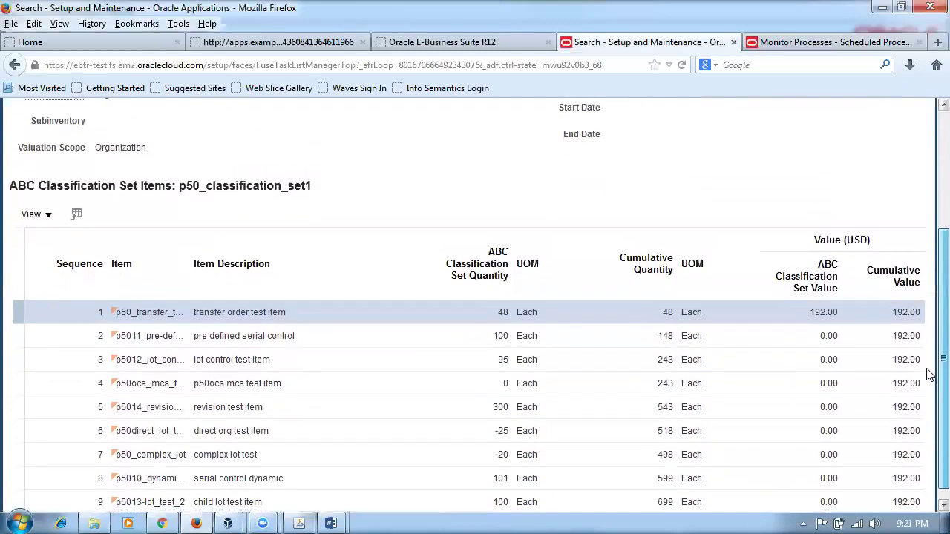
scroll(928, 375, down, 1)
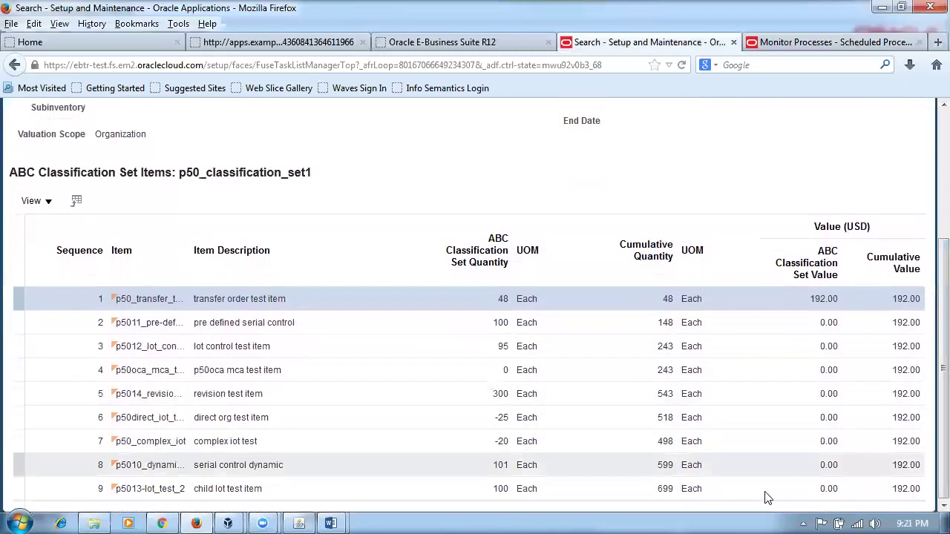
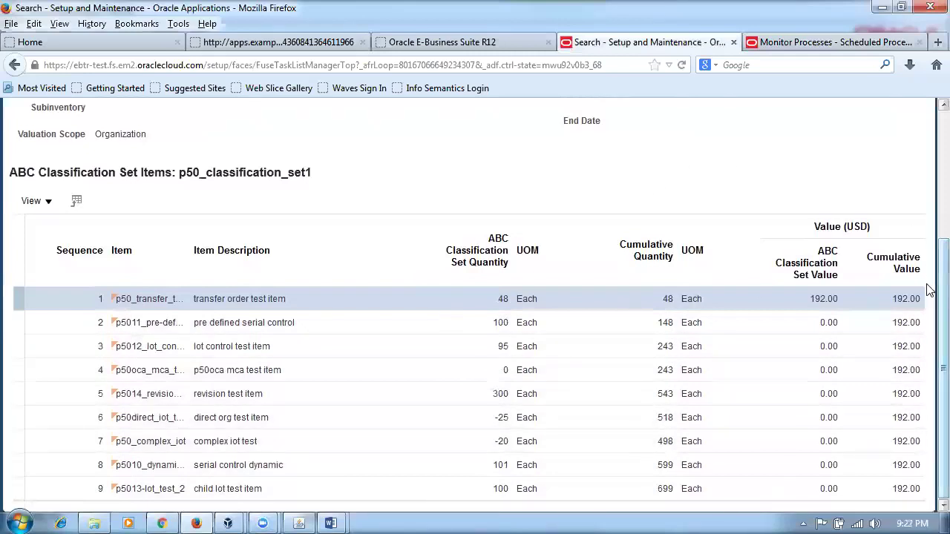
scroll(926, 293, up, 5)
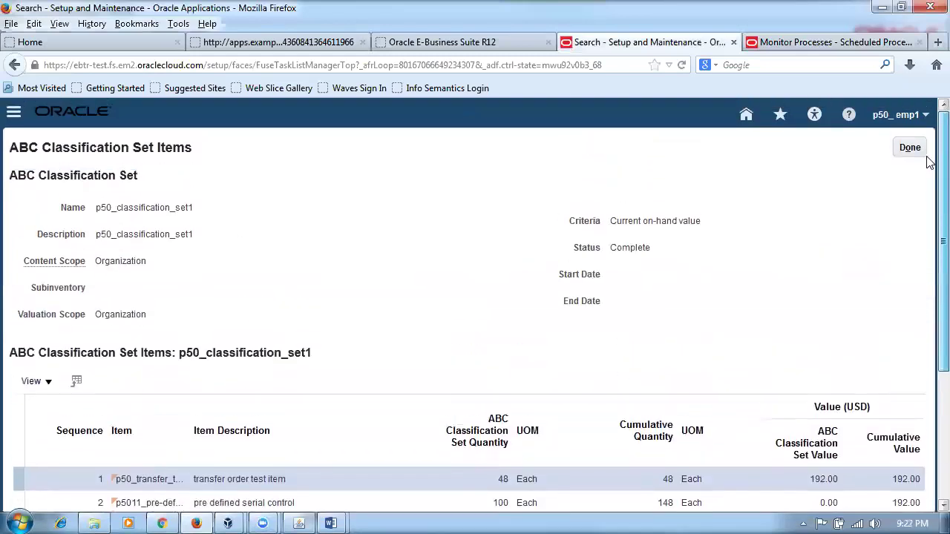
scroll(928, 238, down, 3)
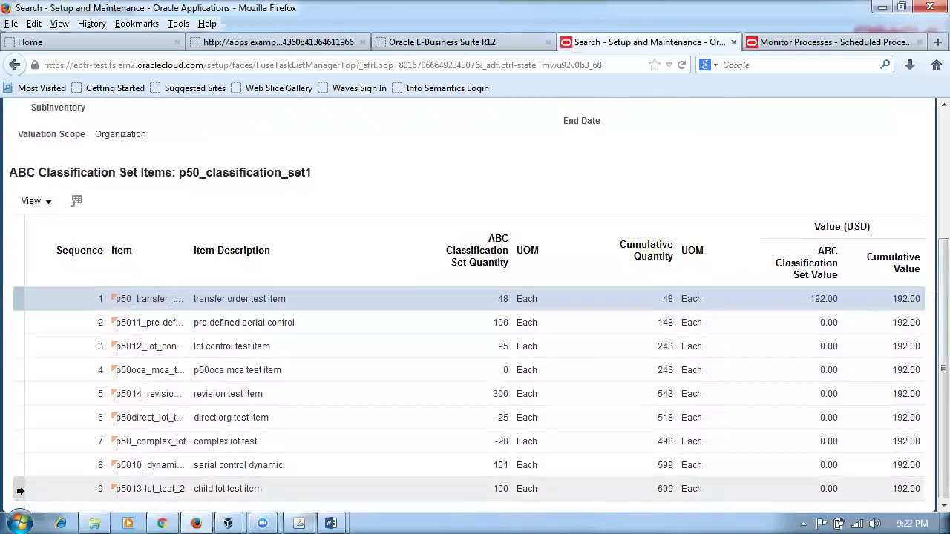
click(26, 491)
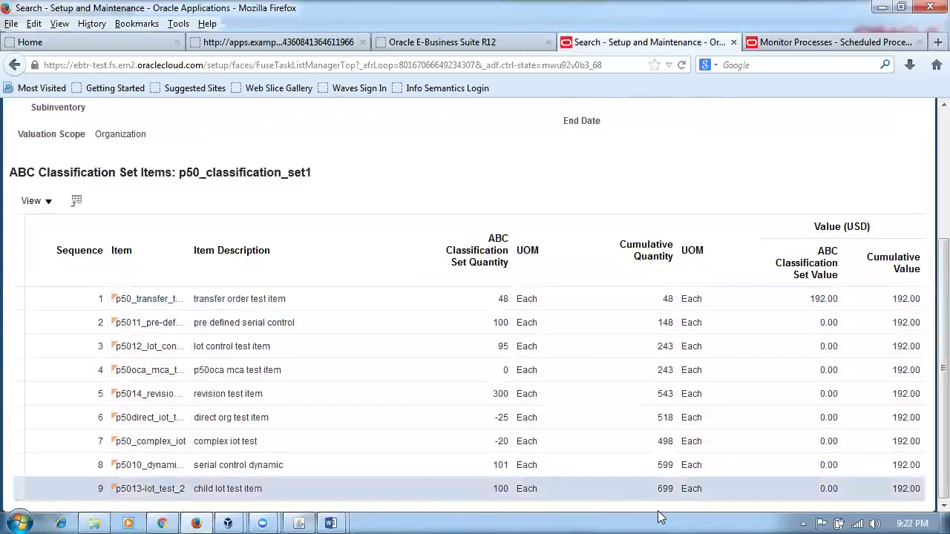
click(664, 466)
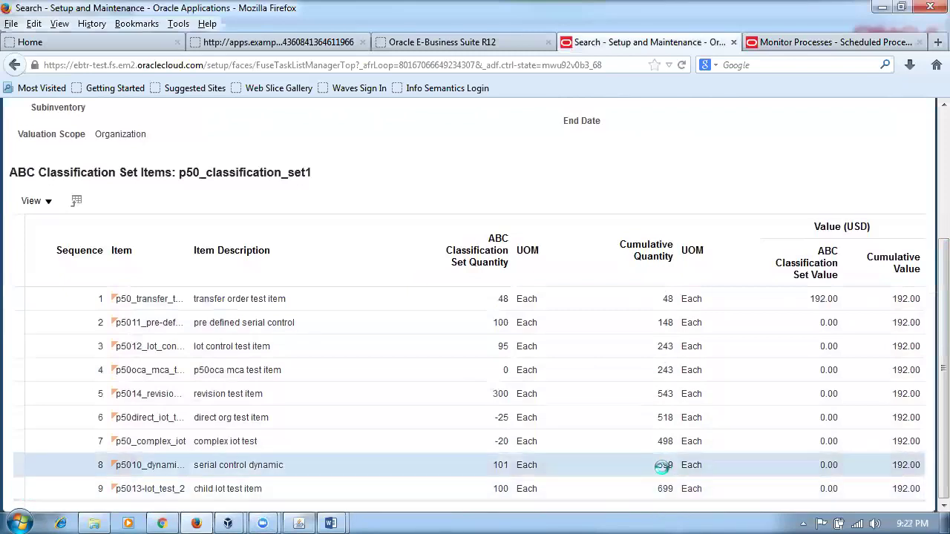
click(656, 491)
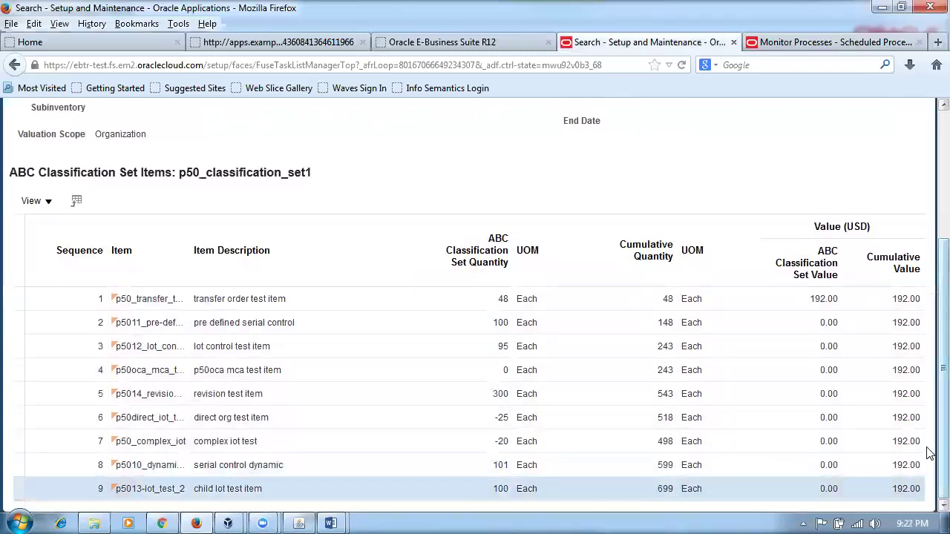
scroll(929, 360, up, 3)
scroll(929, 359, up, 1)
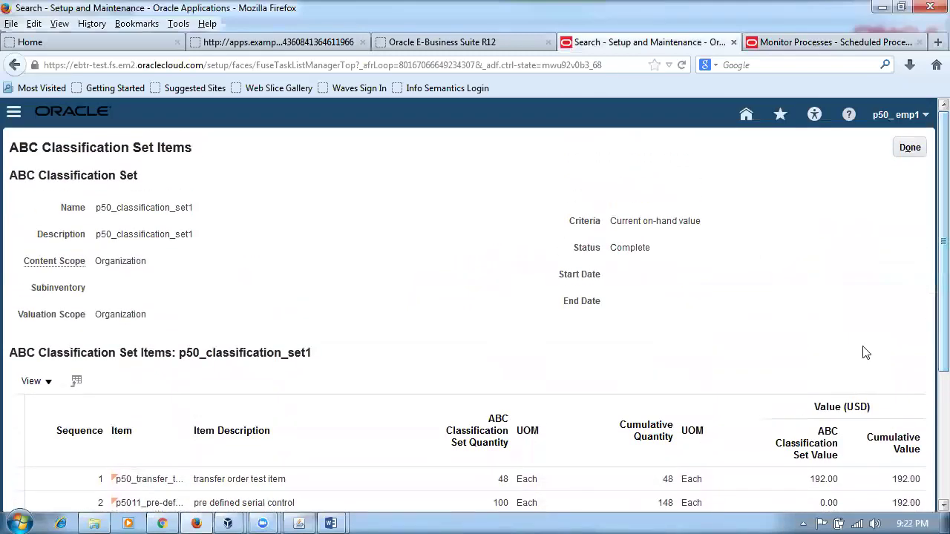
Switch to Oracle E-Business Suite and review the ranked items and compile quantities of p50_compile1
click(298, 517)
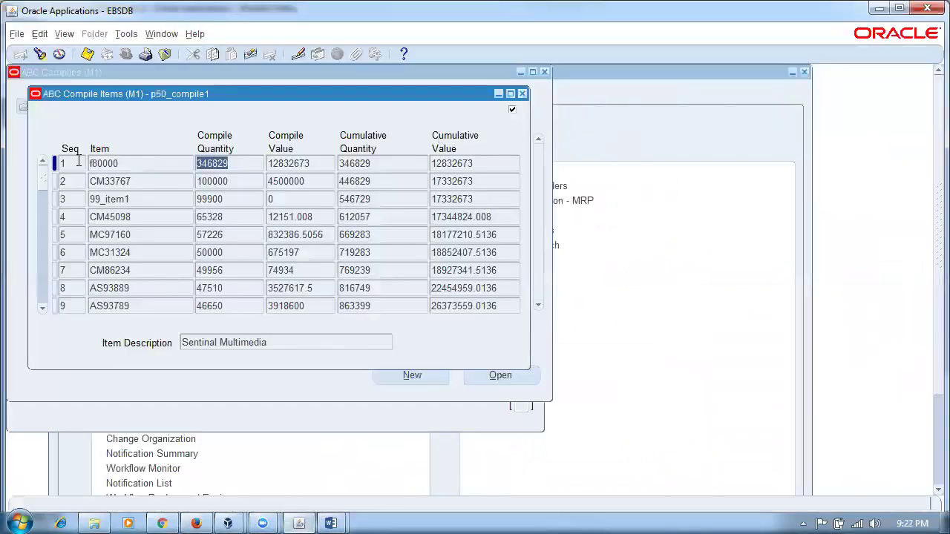
click(121, 163)
click(240, 162)
click(242, 179)
click(238, 197)
click(231, 217)
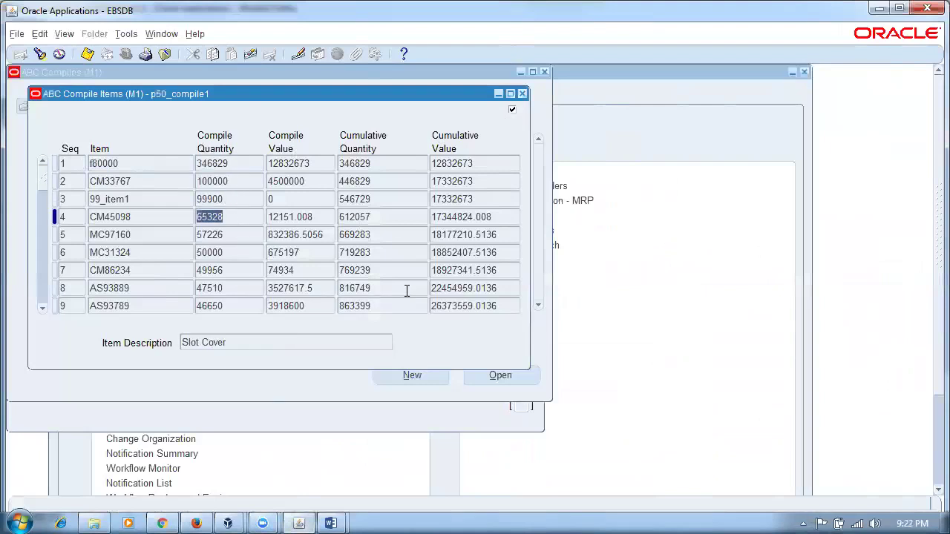
key(Page_Down)
key(Page_Down)
key(Page_Down)
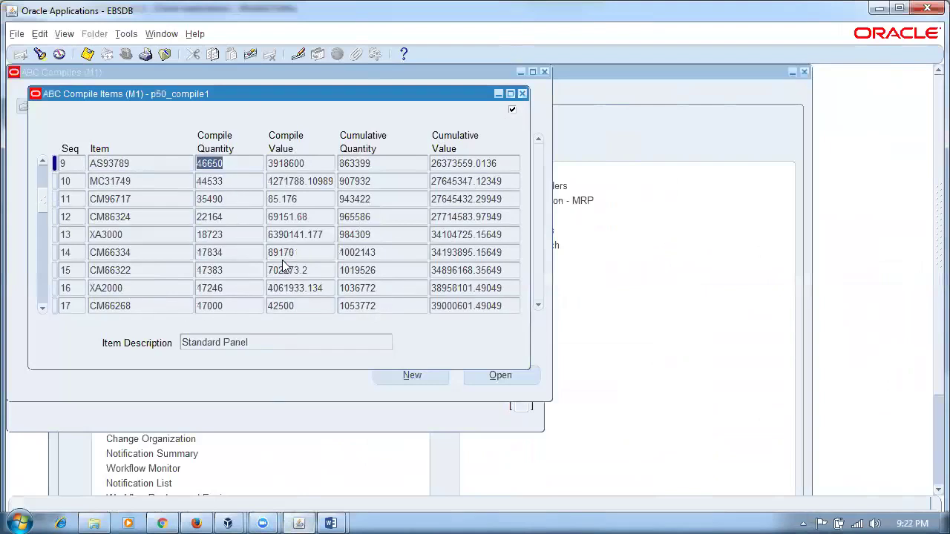
Close the ABC compile windows, open the ABC Classes definition for organization M1 and select Class B
click(523, 94)
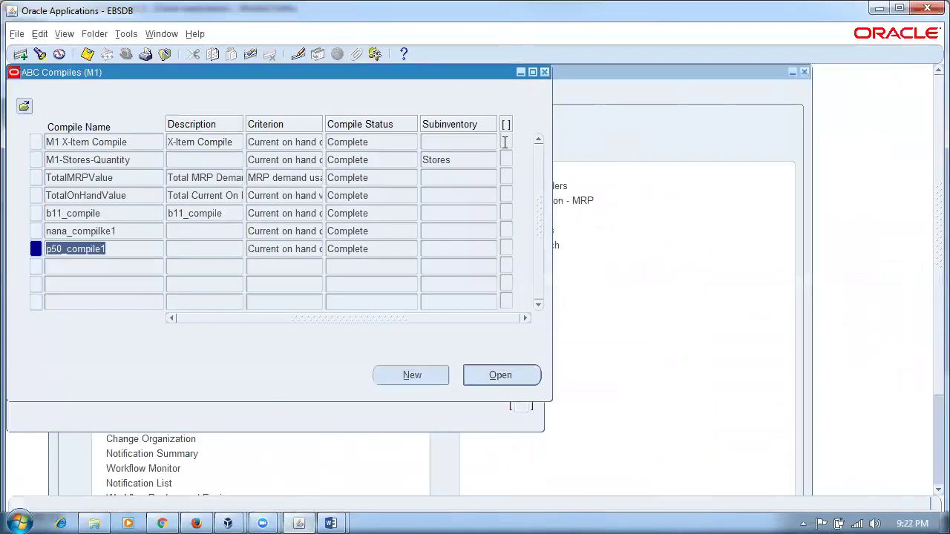
click(545, 72)
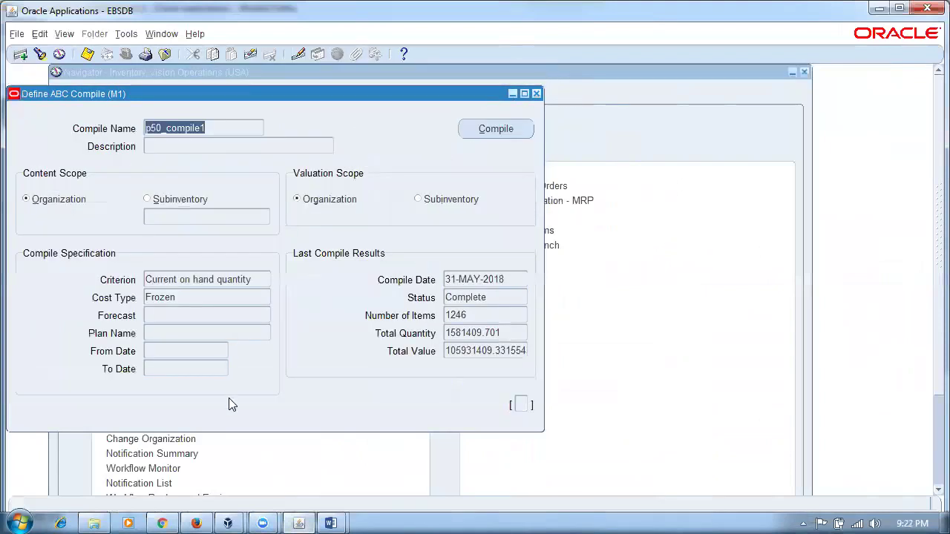
click(535, 93)
click(143, 327)
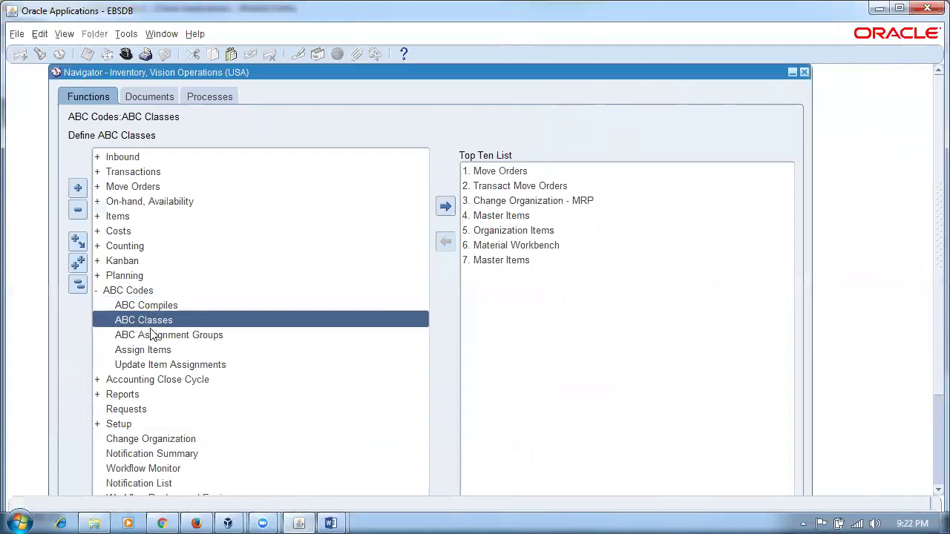
double_click(157, 326)
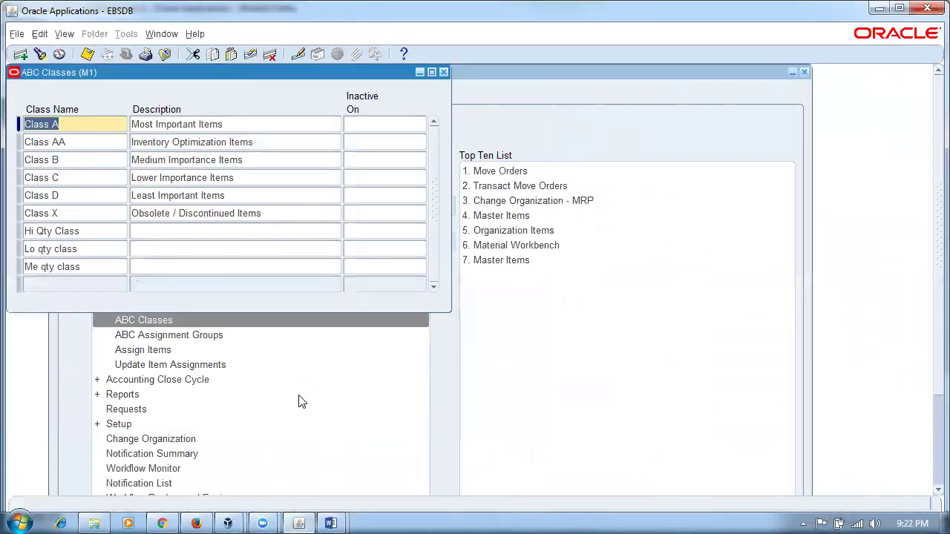
click(75, 161)
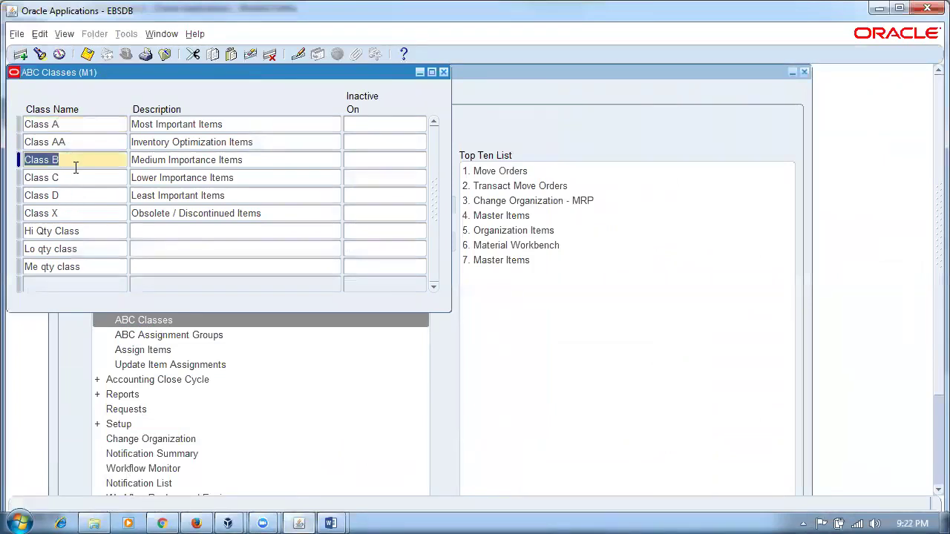
Review the defined ABC classes of organization M1, including Class C and the Hi, Lo and Me quantity classes
click(75, 178)
click(88, 231)
click(89, 247)
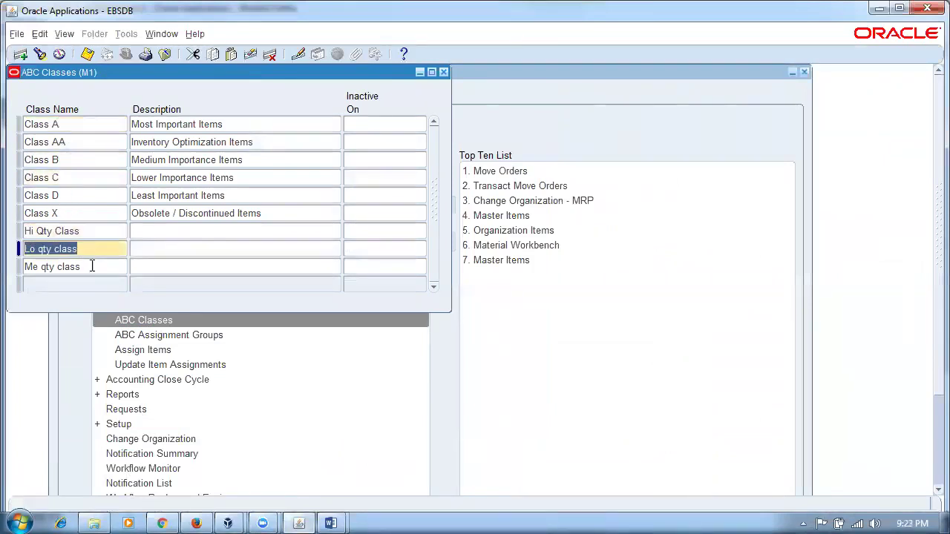
click(90, 270)
click(94, 248)
click(98, 230)
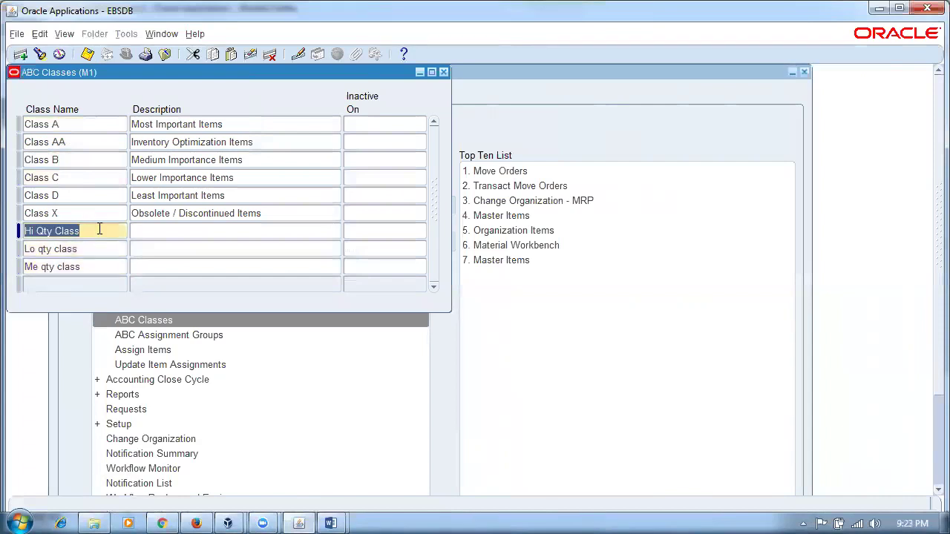
Switch to Oracle Cloud in Firefox, leave the classification set items and open the Manage ABC Classes task
click(199, 523)
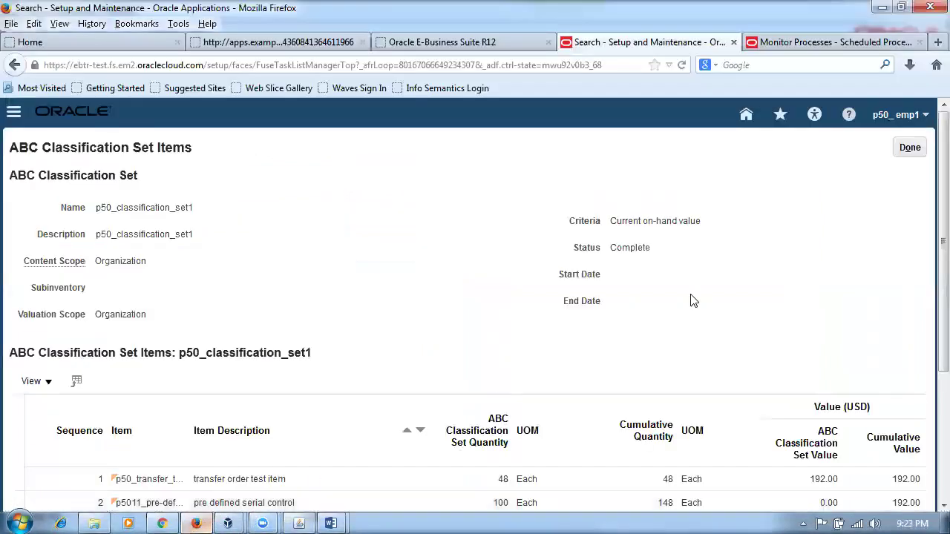
click(915, 151)
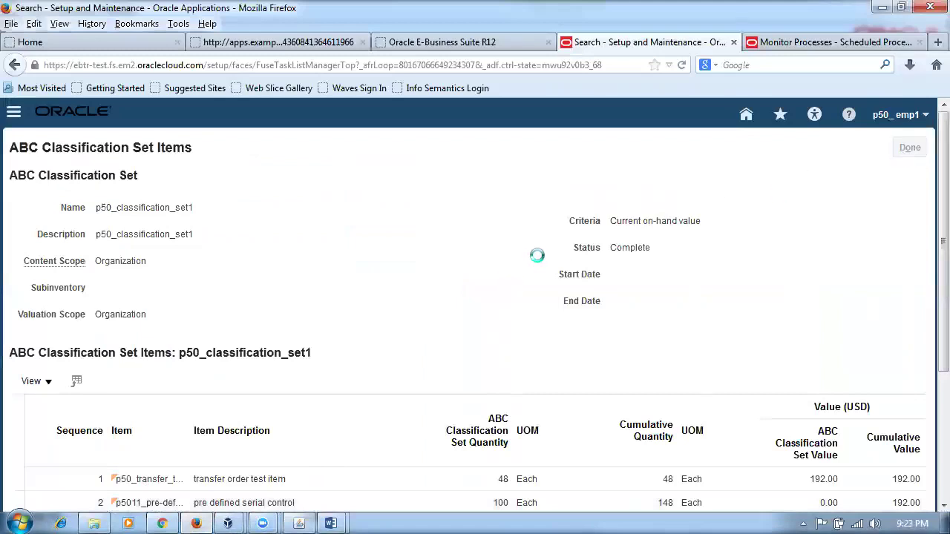
click(908, 148)
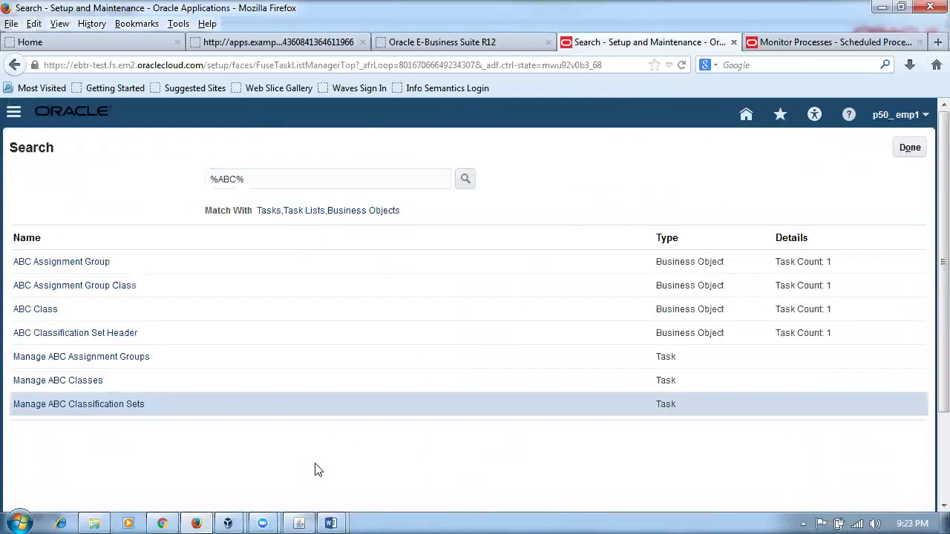
click(41, 382)
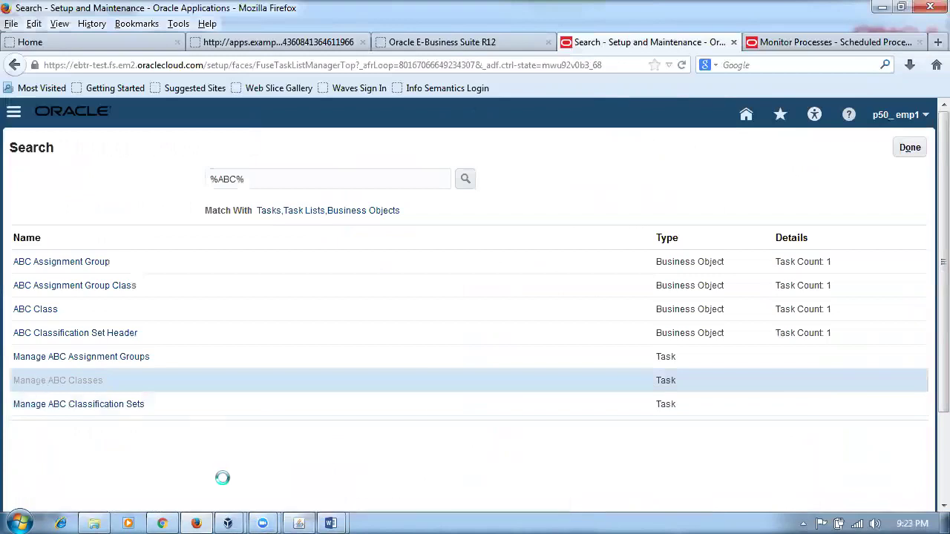
Add the ABC classes A Class, B Class and C Class for organization P501, then save and close
click(124, 296)
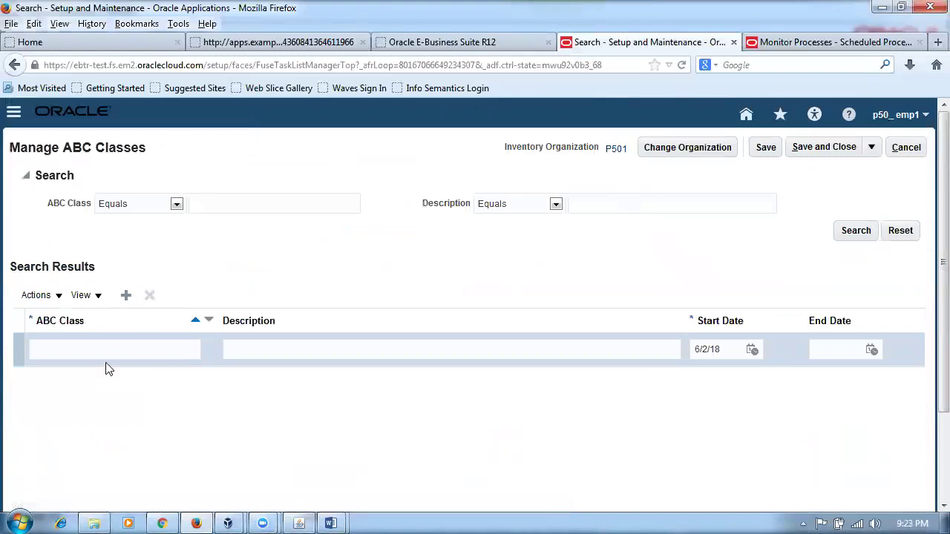
click(128, 343)
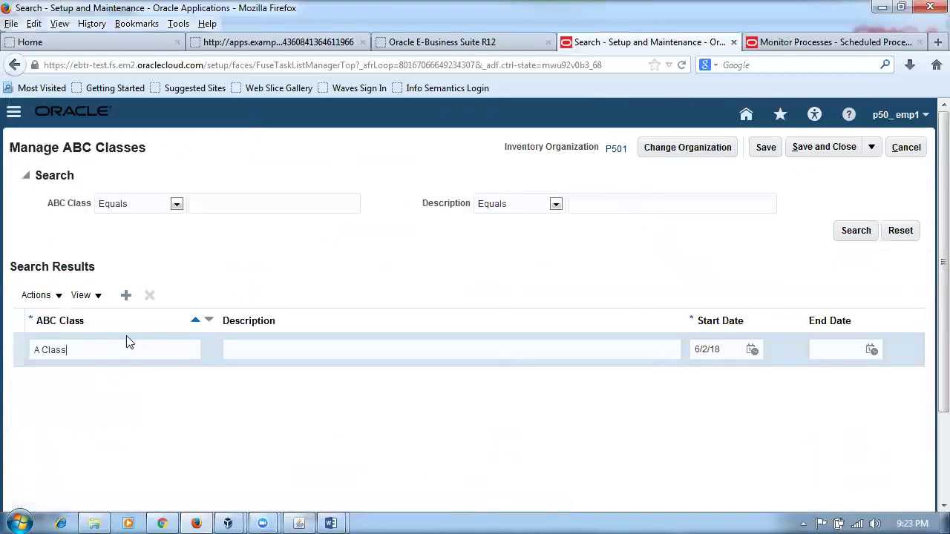
click(125, 296)
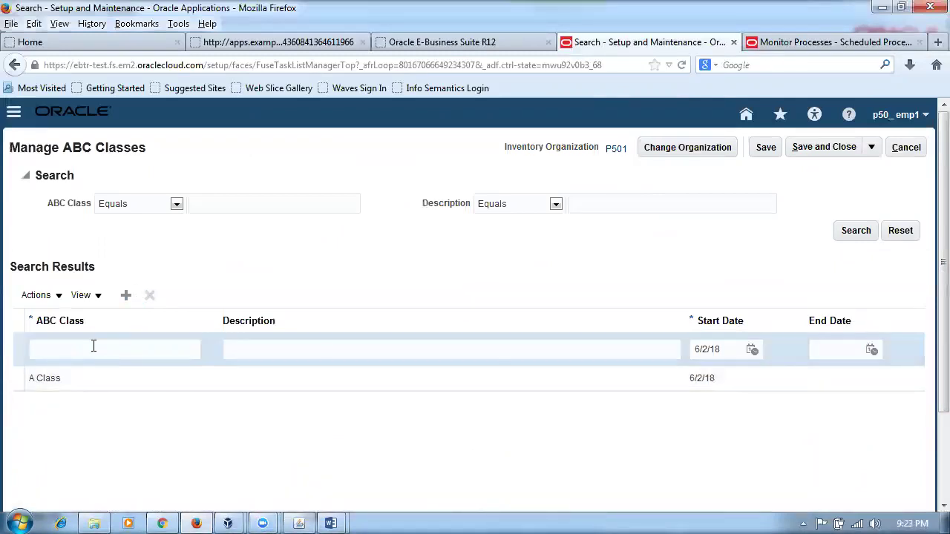
text(B Class)
click(127, 297)
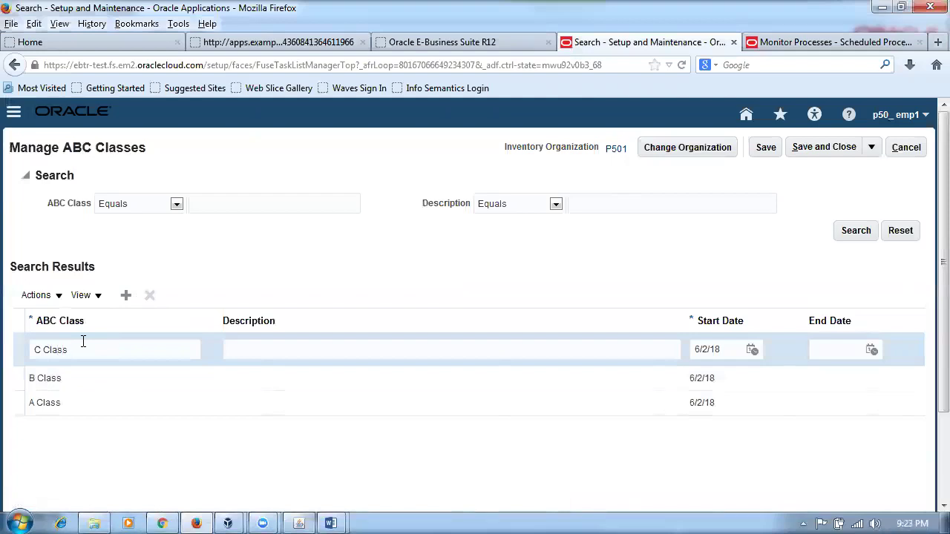
click(452, 276)
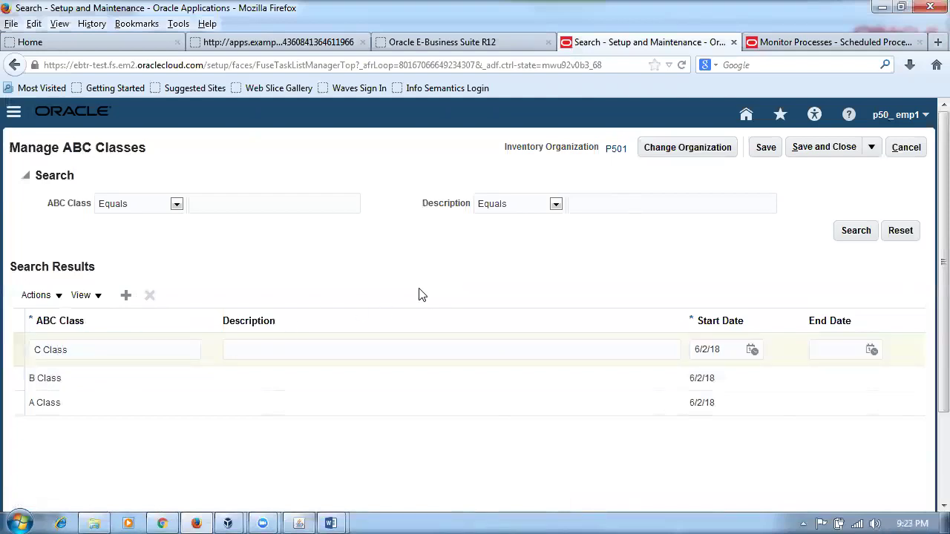
click(818, 151)
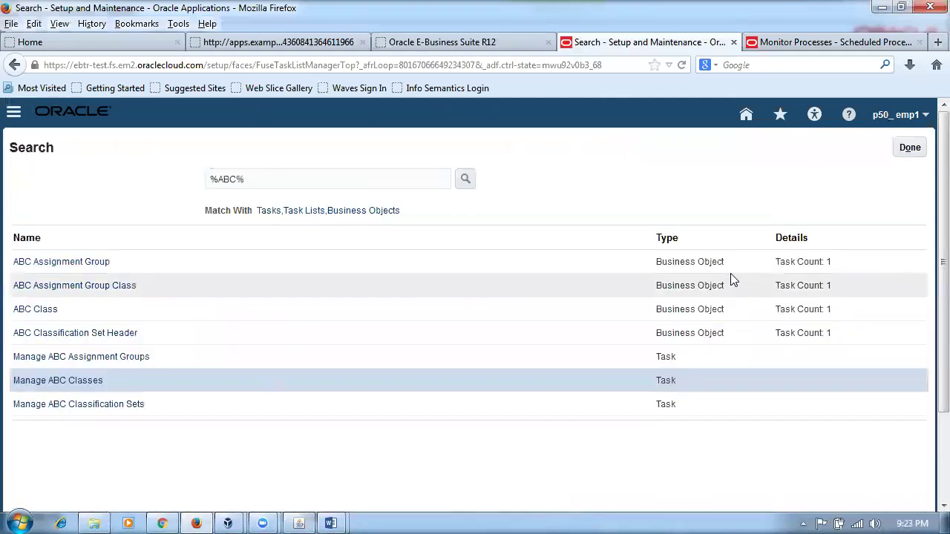
Switch to Oracle E-Business Suite, close the ABC Classes window and open the ABC Assignment Groups definition for M1
click(306, 520)
click(443, 72)
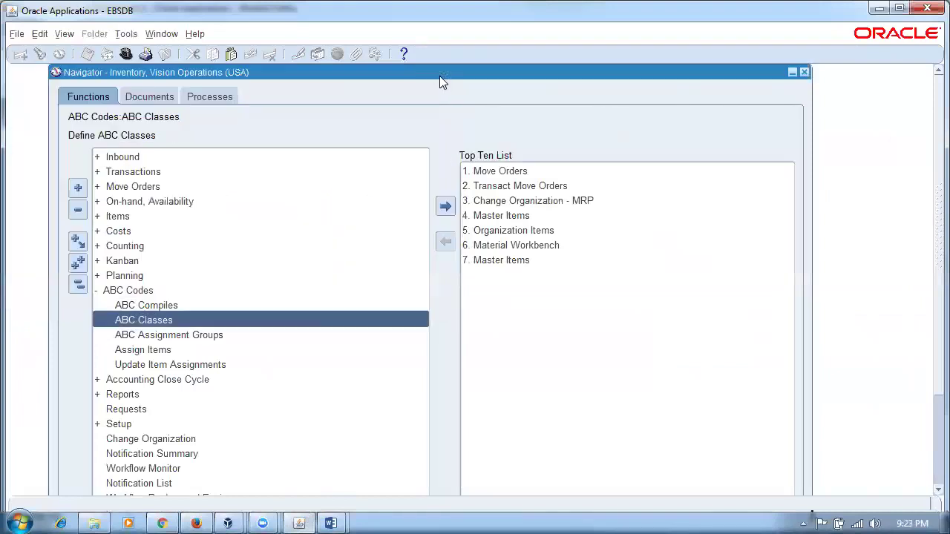
click(177, 335)
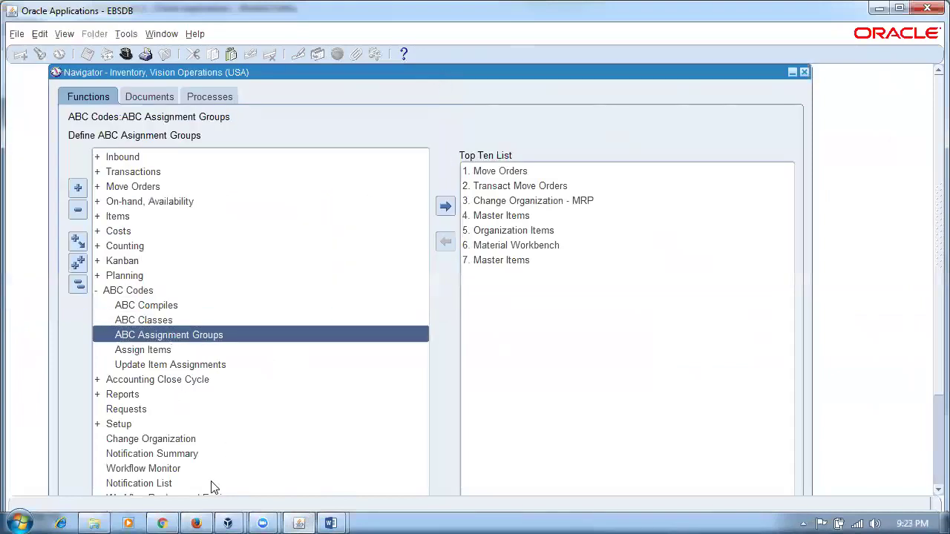
double_click(167, 338)
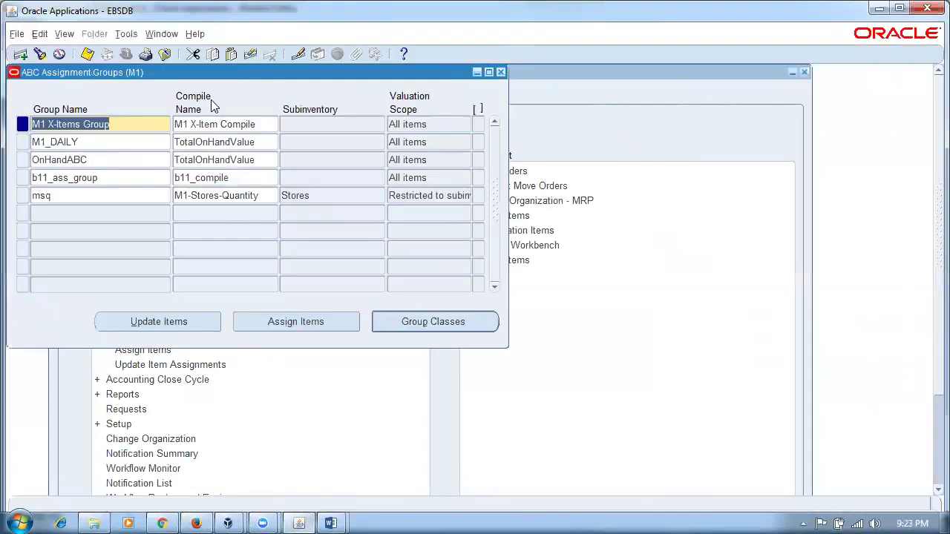
drag(215, 75, 329, 114)
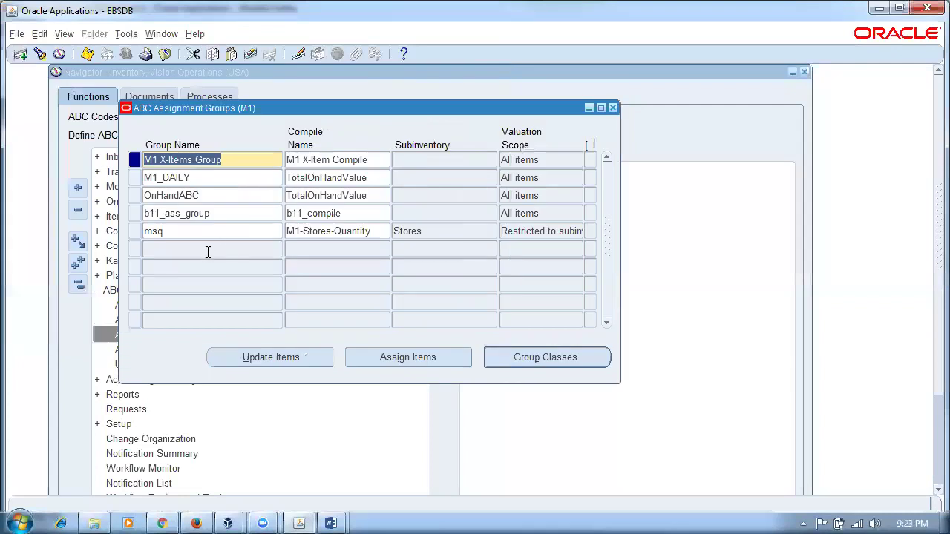
Add an ABC assignment group named p50_assign_grp1 based on the compile p50_compile1
click(207, 249)
text(p50)
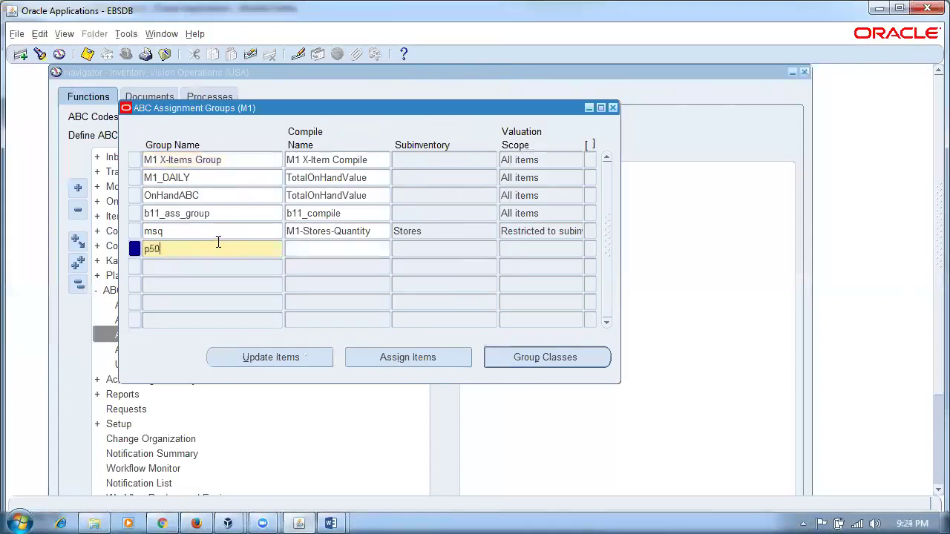
text(_assign_grp1)
click(332, 248)
text(p50_compile1)
key(Down)
key(Up)
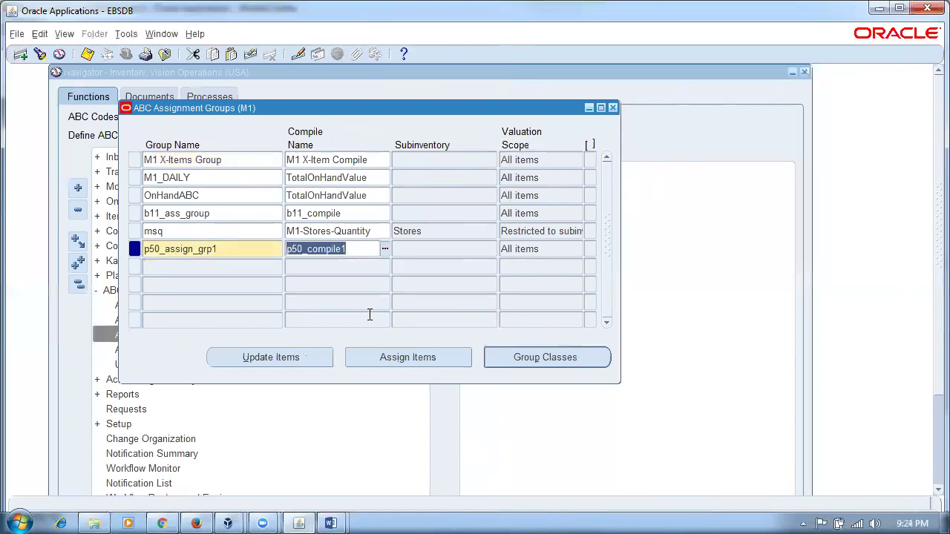
click(234, 253)
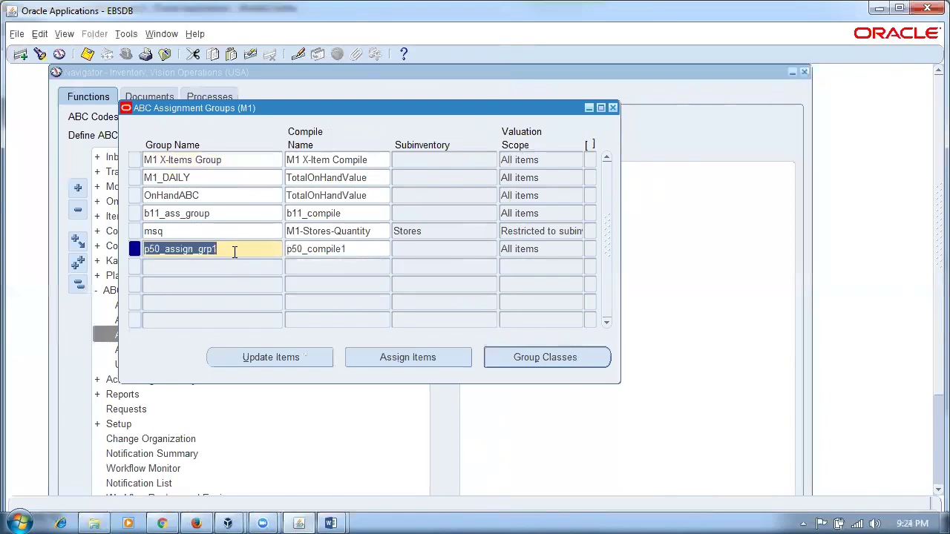
click(370, 247)
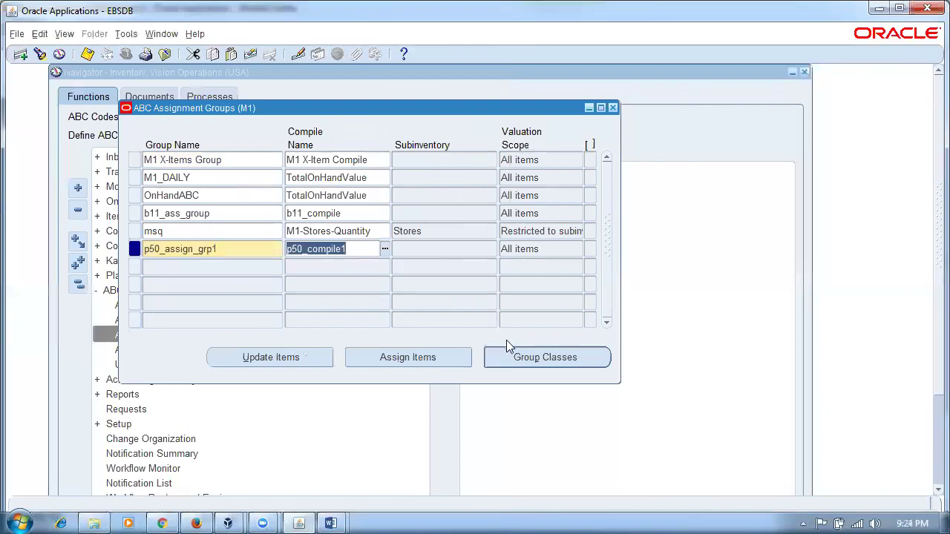
Open the class assignments of p50_assign_grp1 and assign Class A with priority 1
click(558, 357)
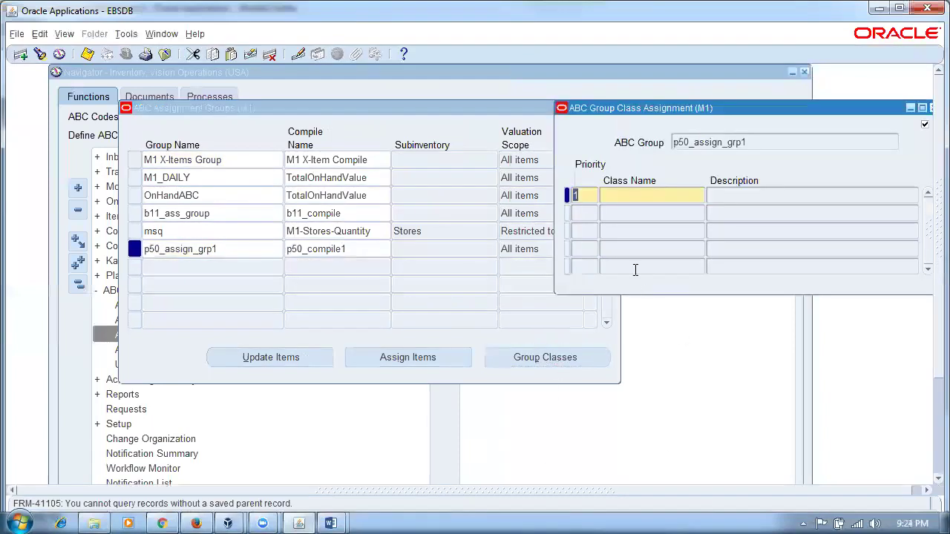
click(633, 197)
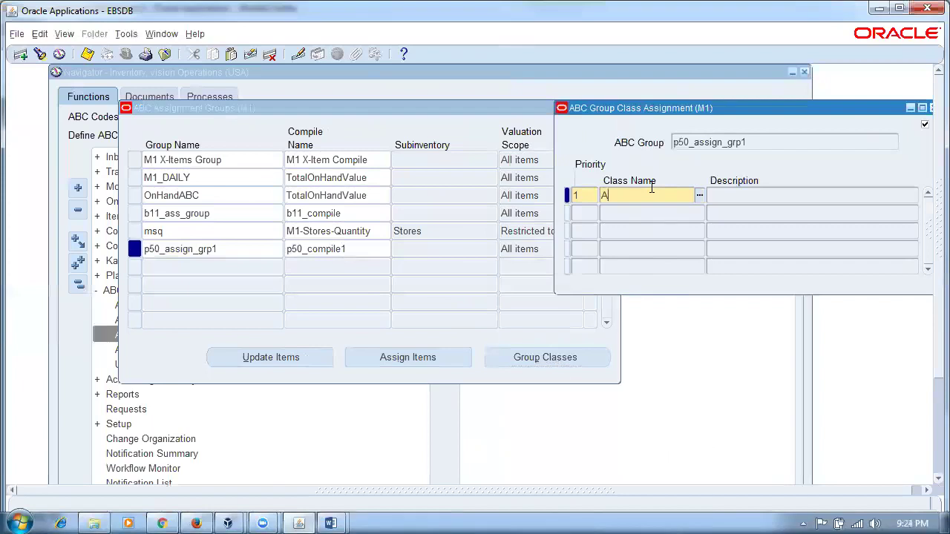
text(A)
key(ctrl+l)
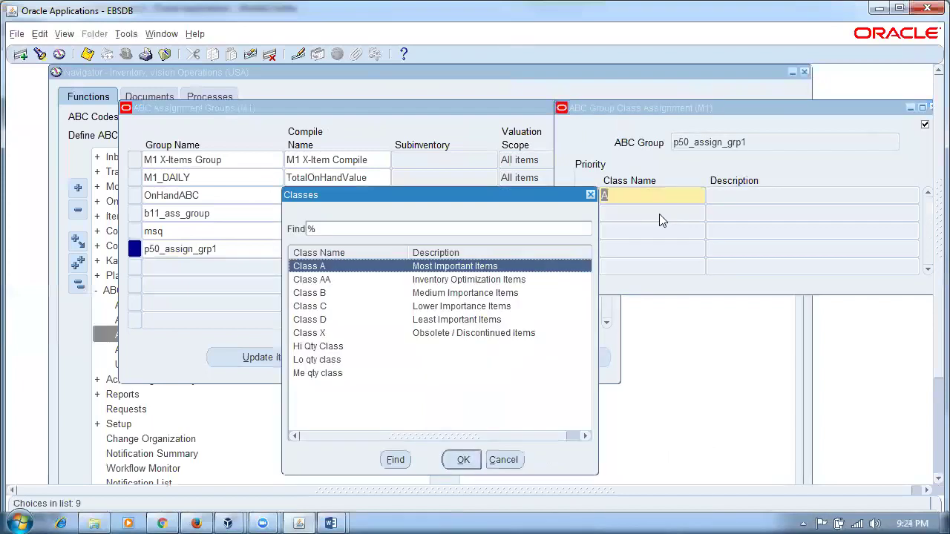
click(322, 333)
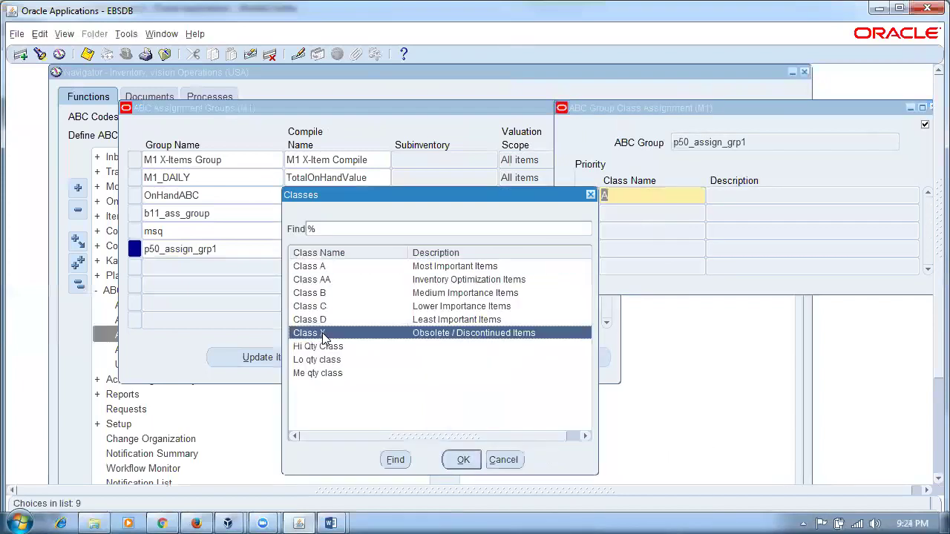
click(461, 460)
click(646, 218)
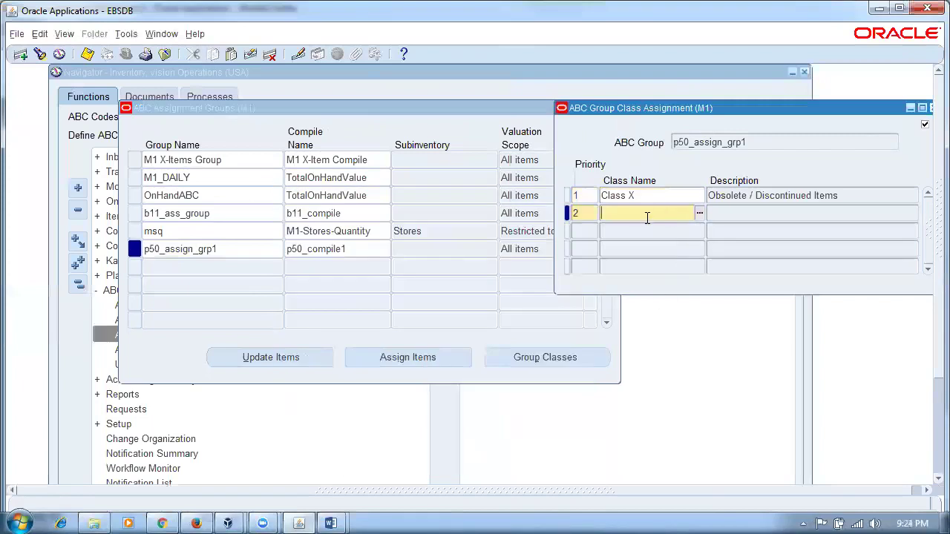
key(Up)
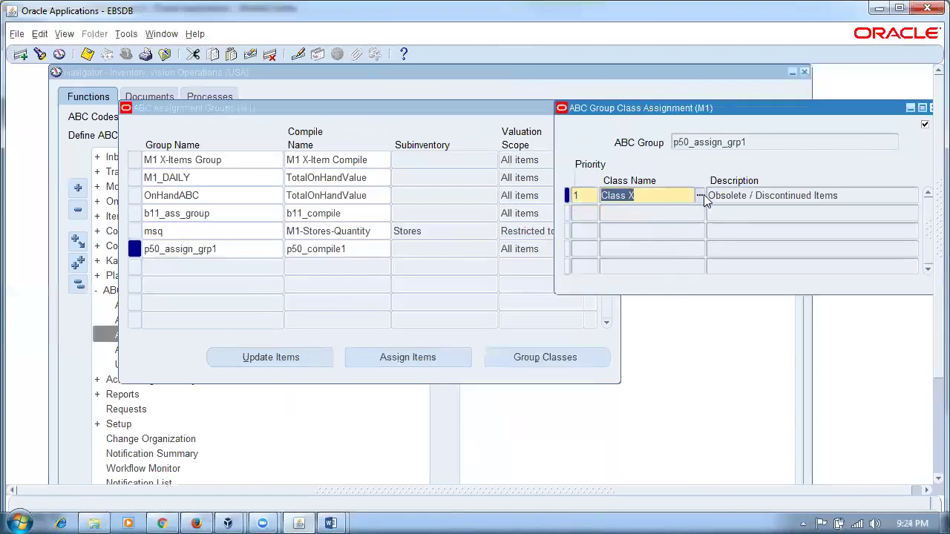
click(698, 195)
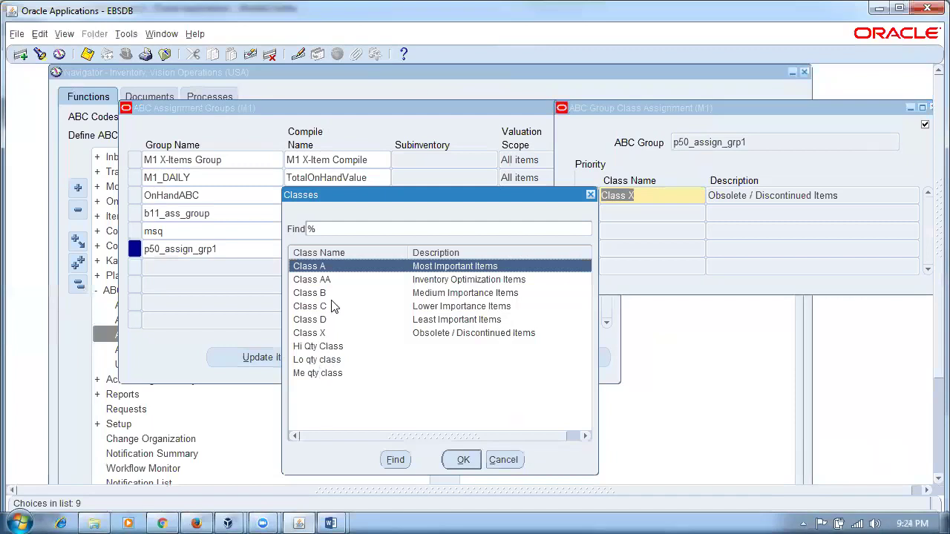
click(463, 460)
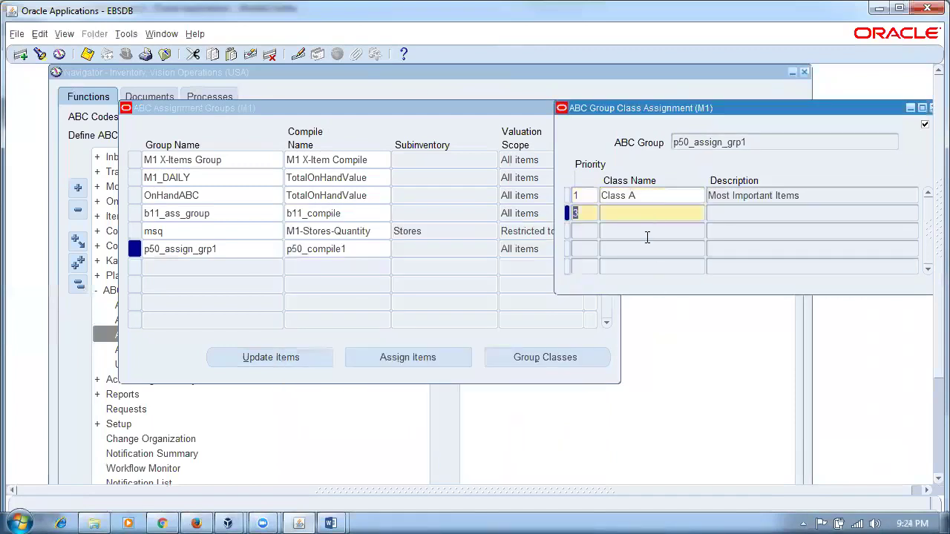
Add Class B with priority 3 and Class C with priority 4 to p50_assign_grp1, save and close the class assignments
click(699, 214)
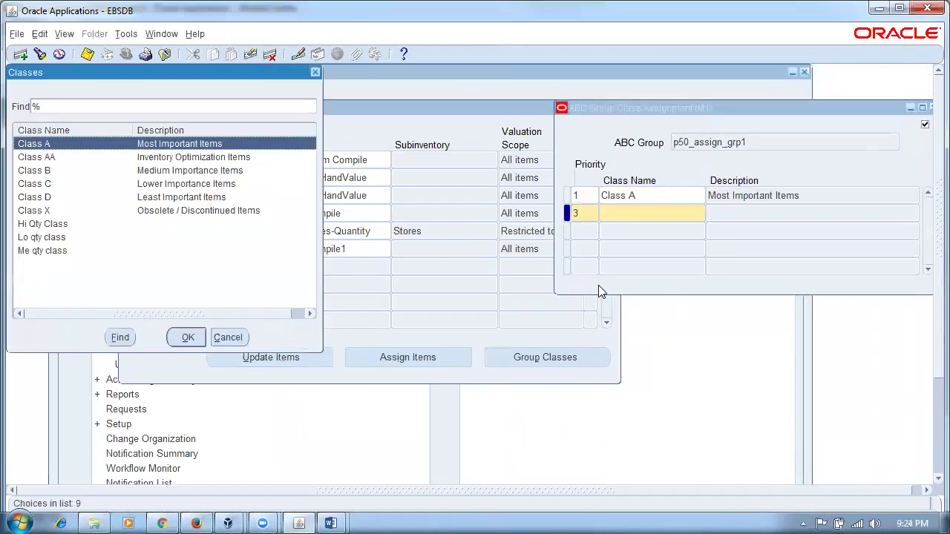
click(59, 170)
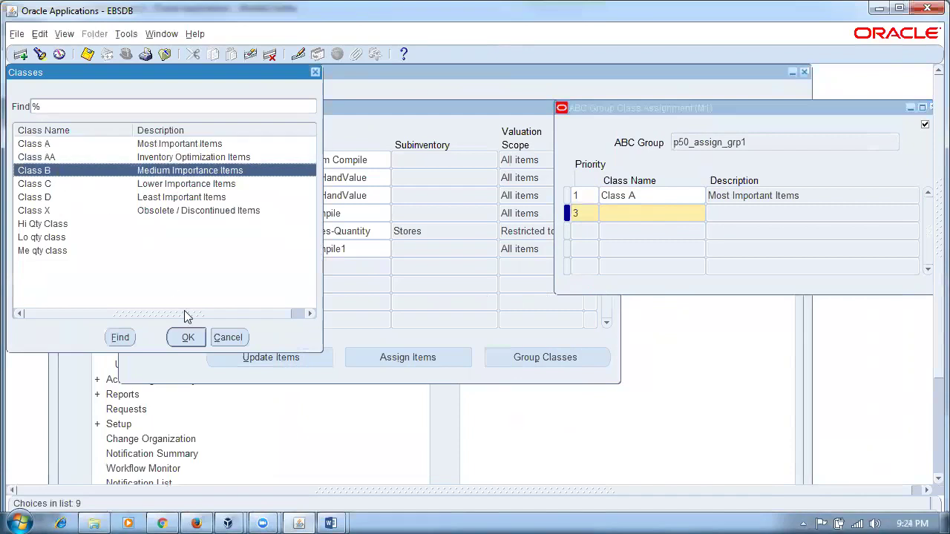
click(189, 338)
click(631, 232)
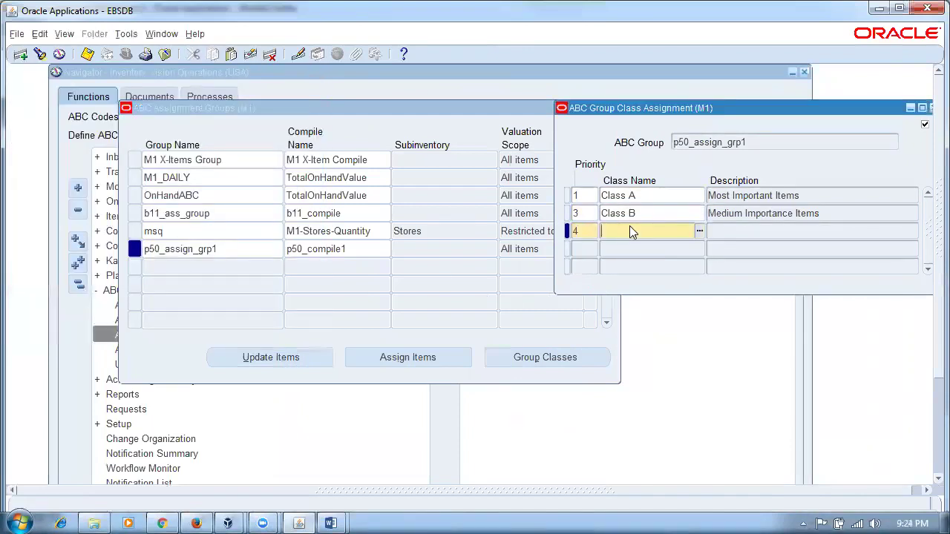
click(700, 231)
click(74, 191)
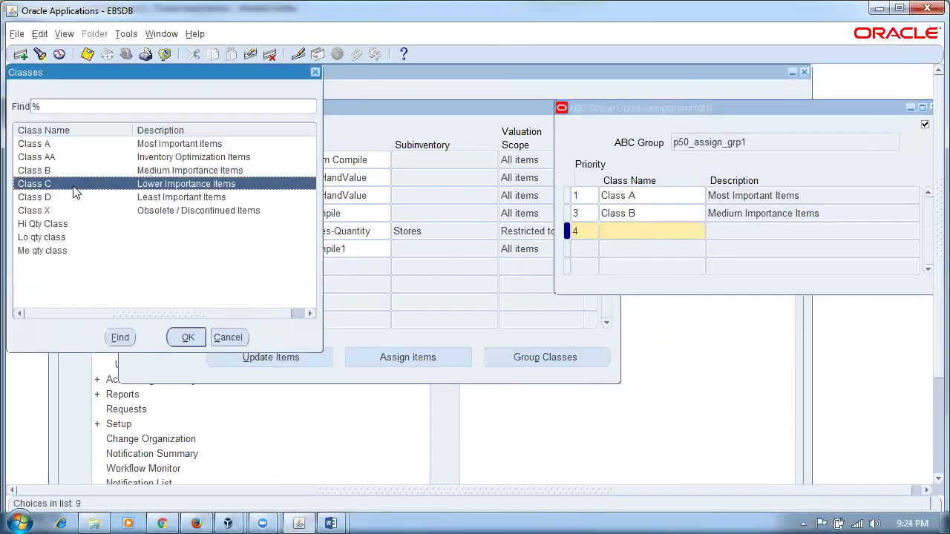
click(188, 336)
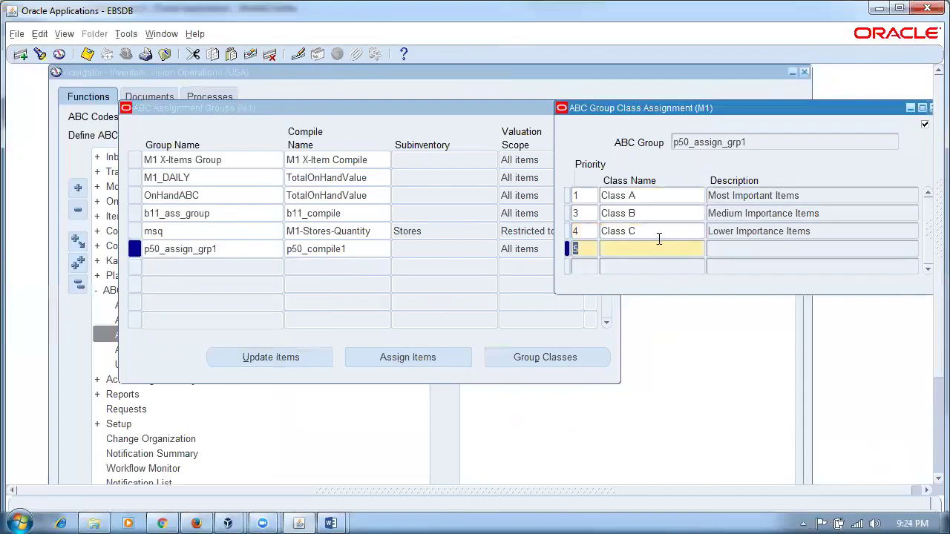
click(658, 233)
key(ctrl+s)
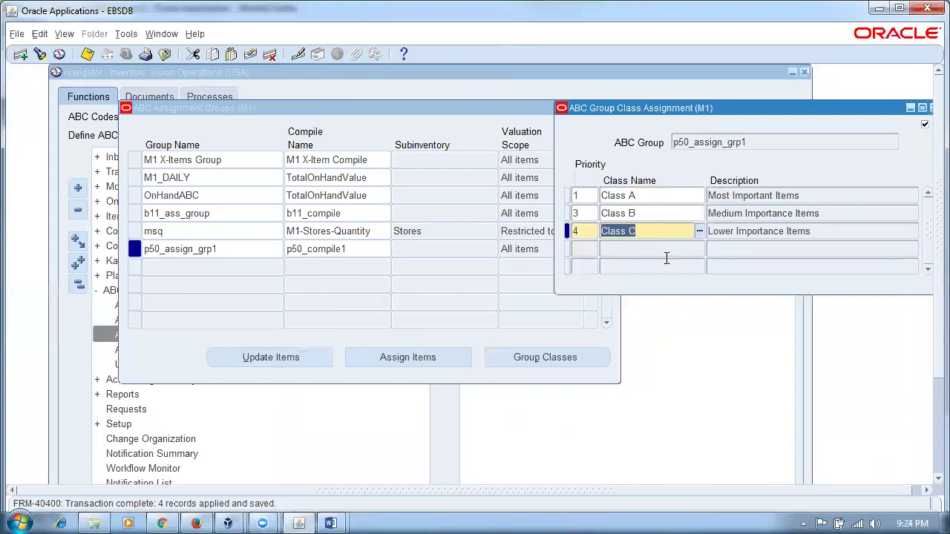
drag(840, 113, 729, 125)
click(823, 121)
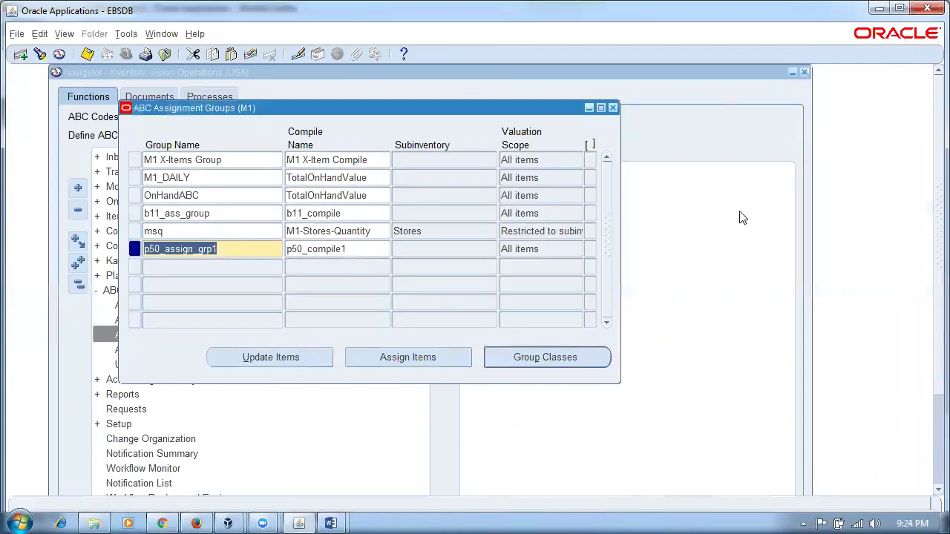
Open the item assignment of p50_assign_grp1 and check its number of items and total compile value
click(377, 252)
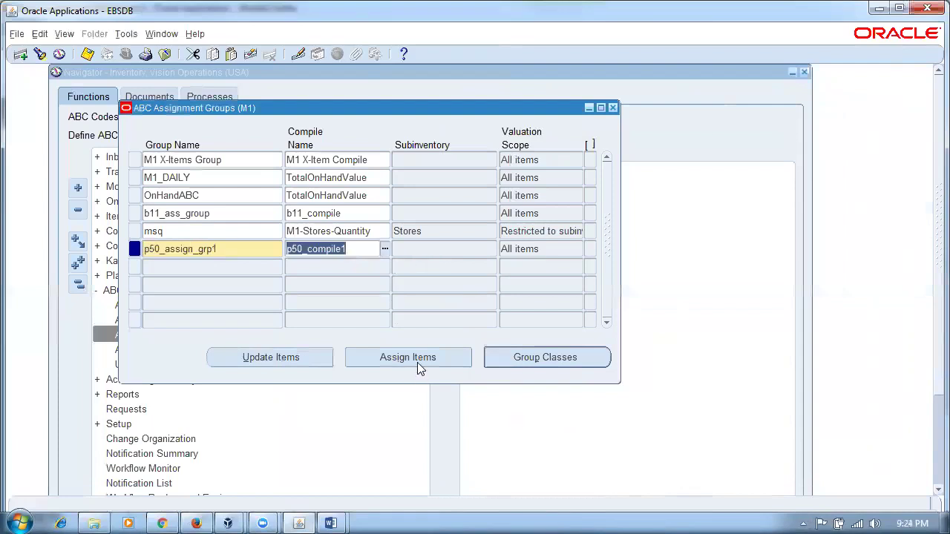
click(418, 358)
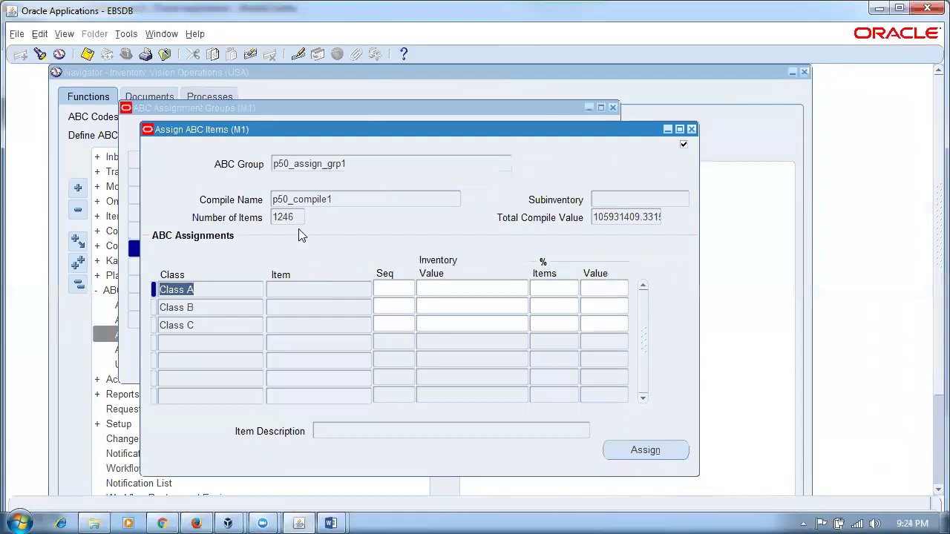
click(303, 219)
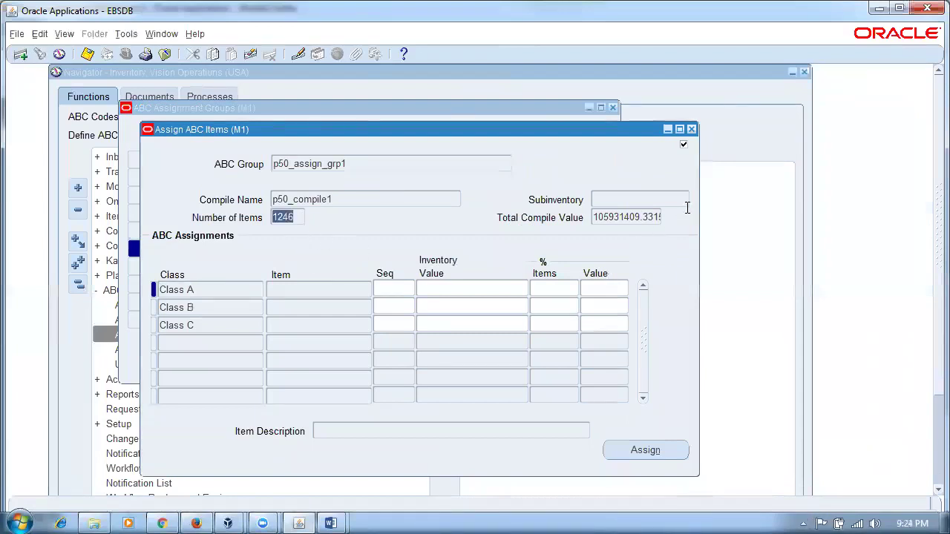
click(651, 216)
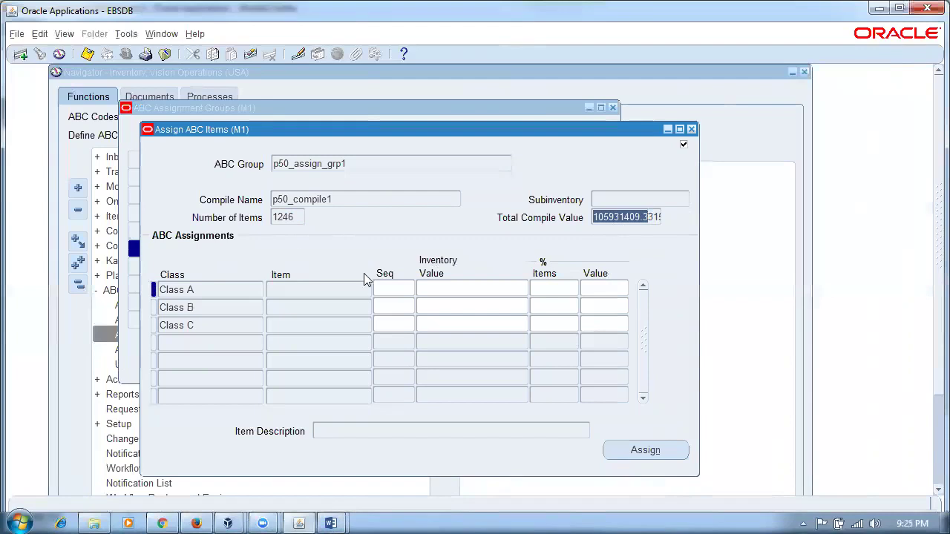
Set Class A's cutoff to sequence 45, then replace it with a cutoff of 10 percent of the items
click(385, 290)
text(45)
key(Tab)
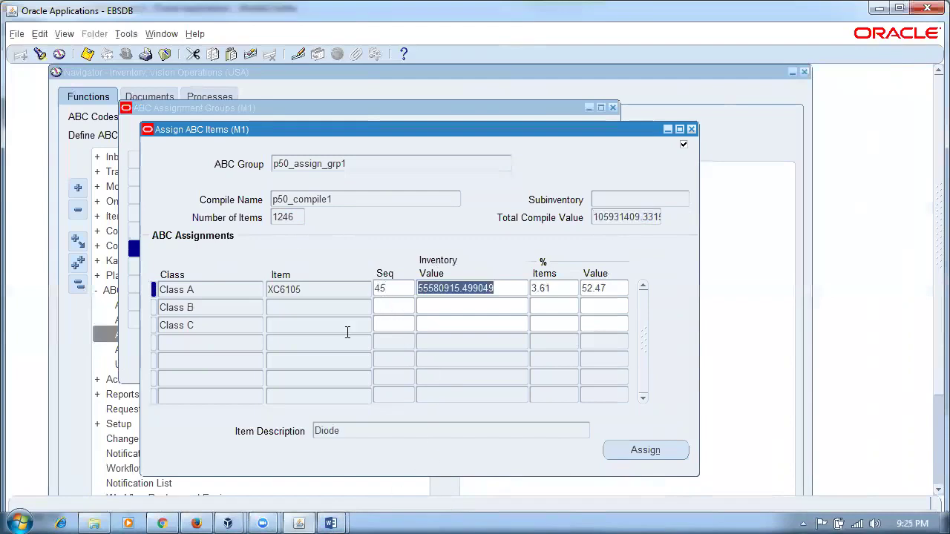
click(569, 290)
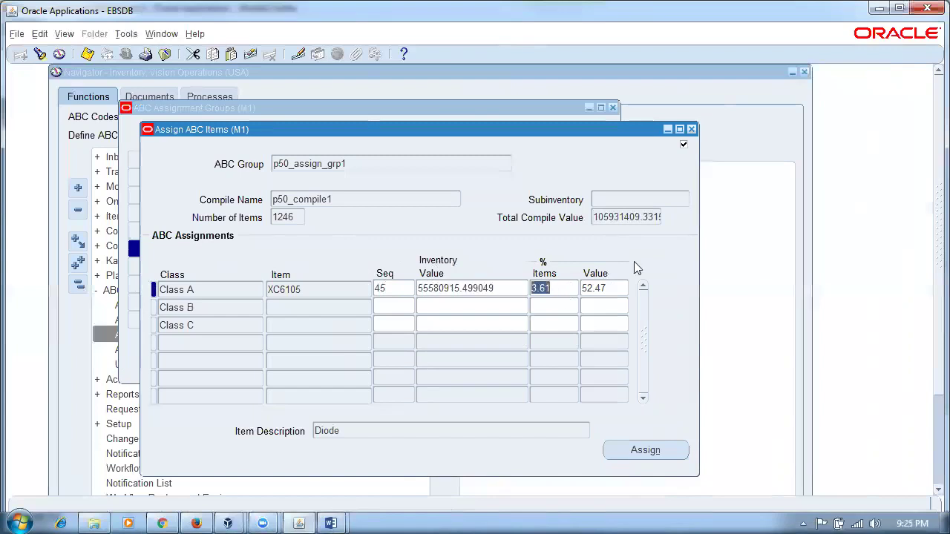
text(10)
key(Tab)
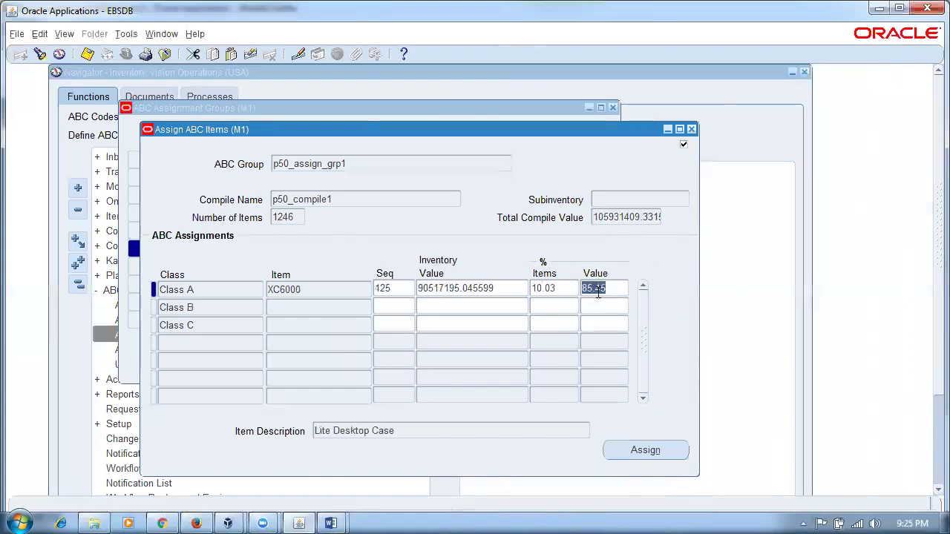
Set Class A's cutoff to 70 percent of the inventory value and review the recalculated row
text(70)
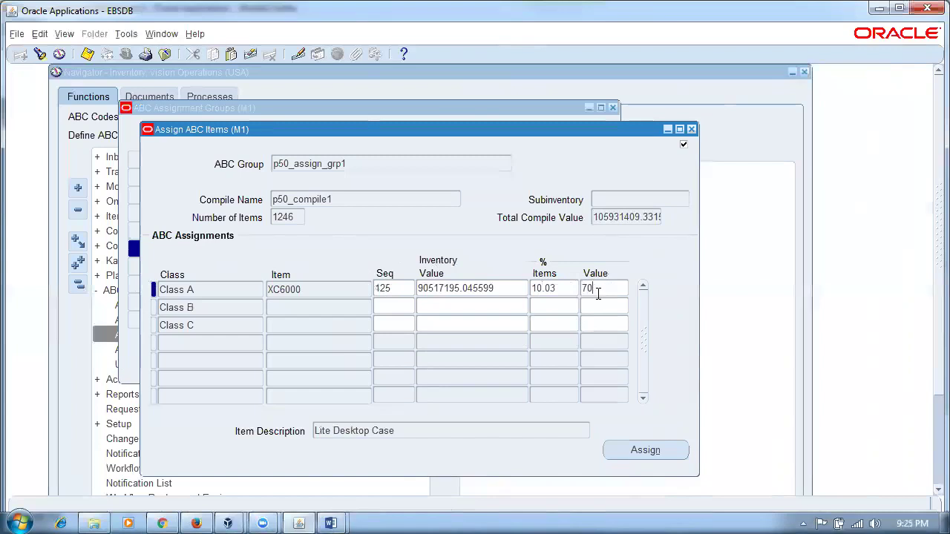
key(shift+Tab)
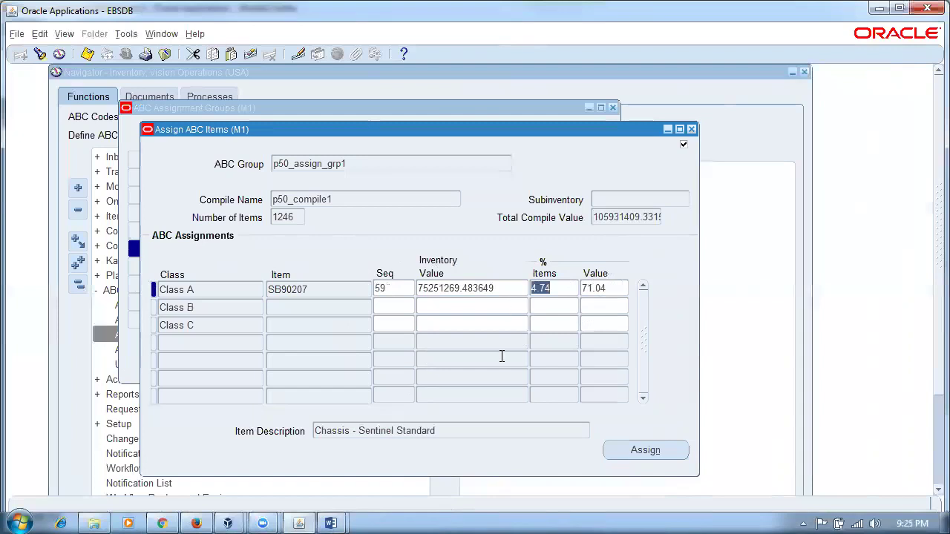
key(shift+Tab)
key(Tab)
key(Tab)
key(Tab)
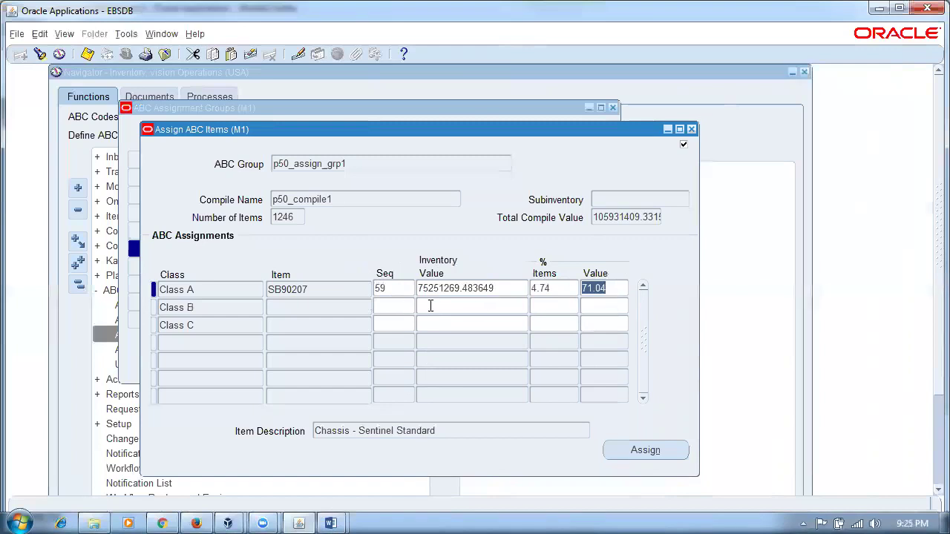
click(221, 291)
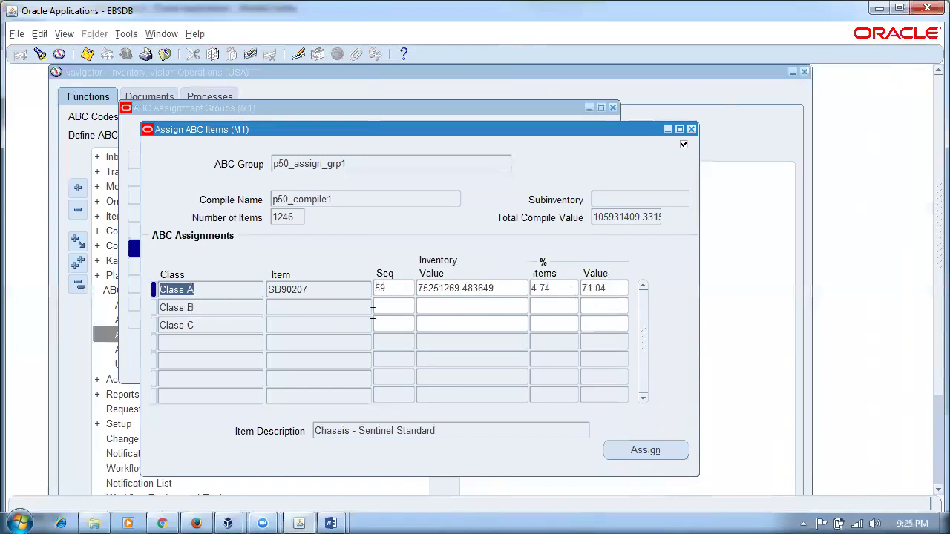
Set Class B's sequence to 75, fill Class C with the remaining items, save the assignments and close the window
click(393, 305)
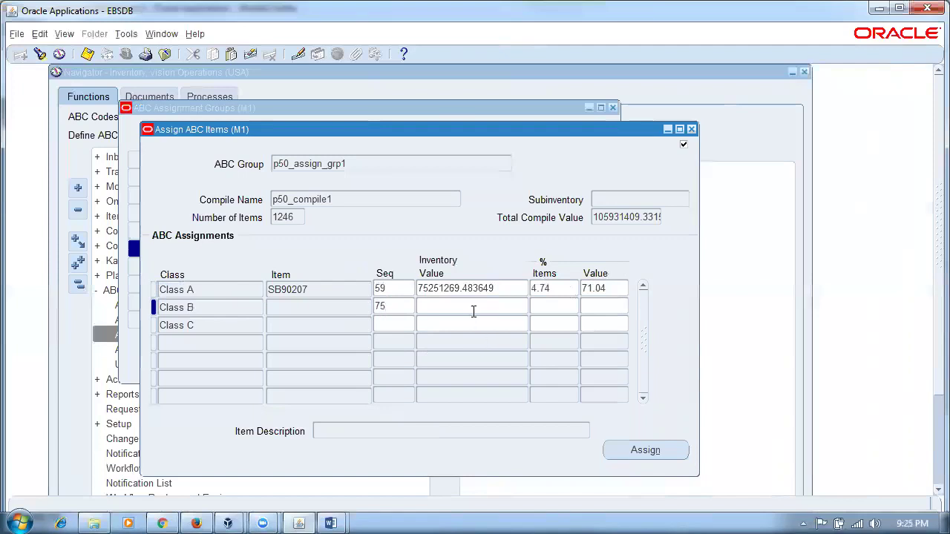
click(474, 312)
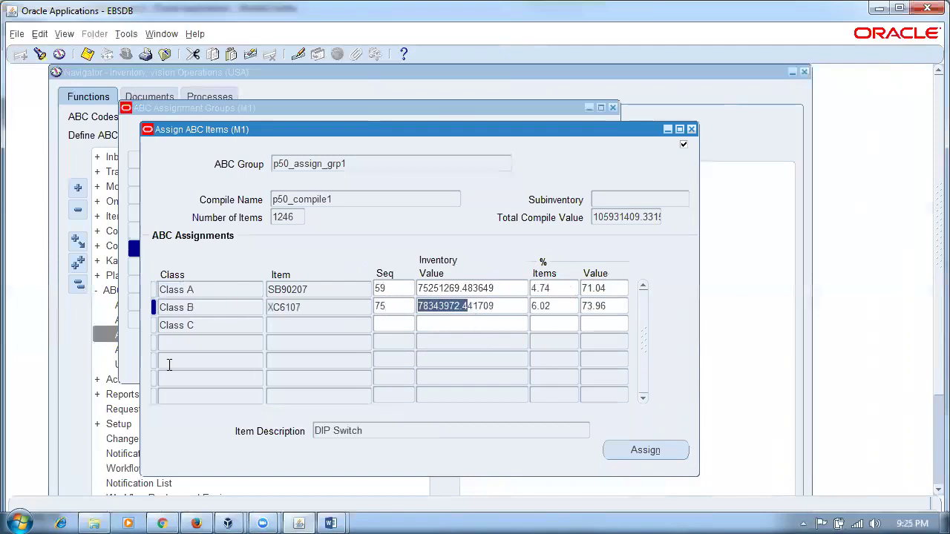
click(403, 326)
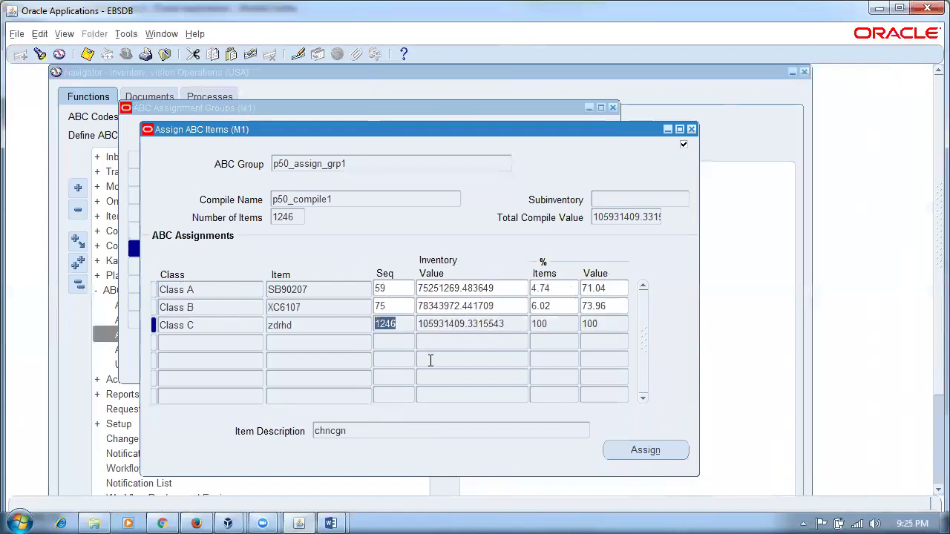
key(ctrl+s)
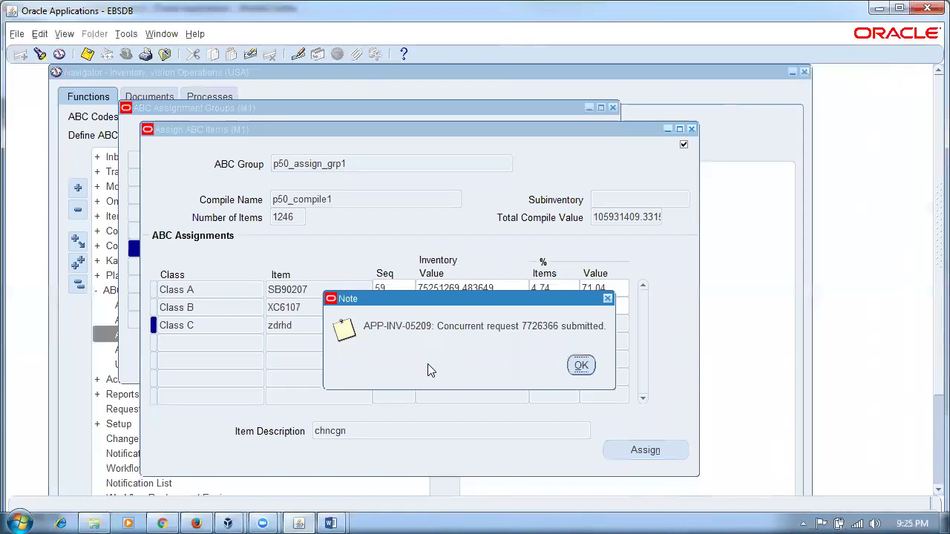
click(581, 365)
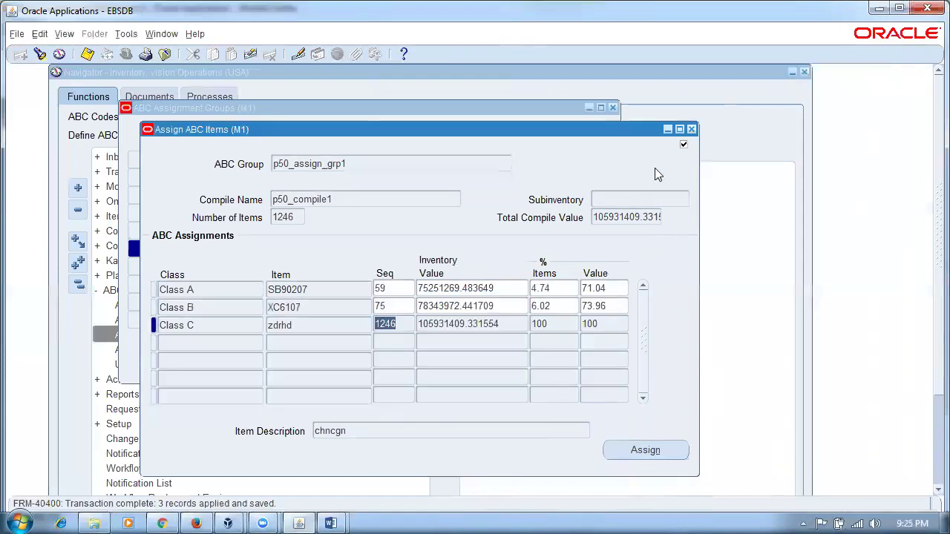
click(691, 130)
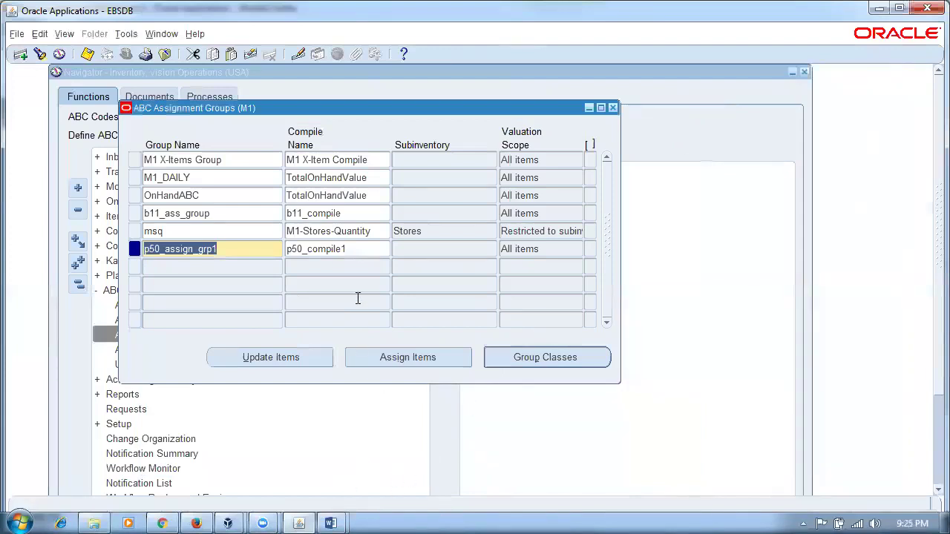
Reassign the items of p50_assign_grp1 with sequence 2 for Class A, 4 for Class B and the rest for Class C, and save
click(351, 249)
click(423, 357)
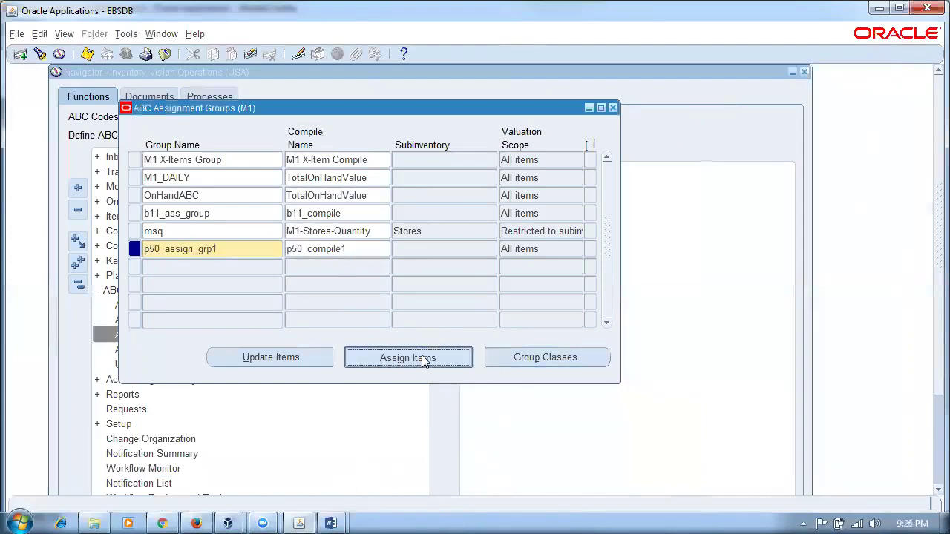
click(393, 290)
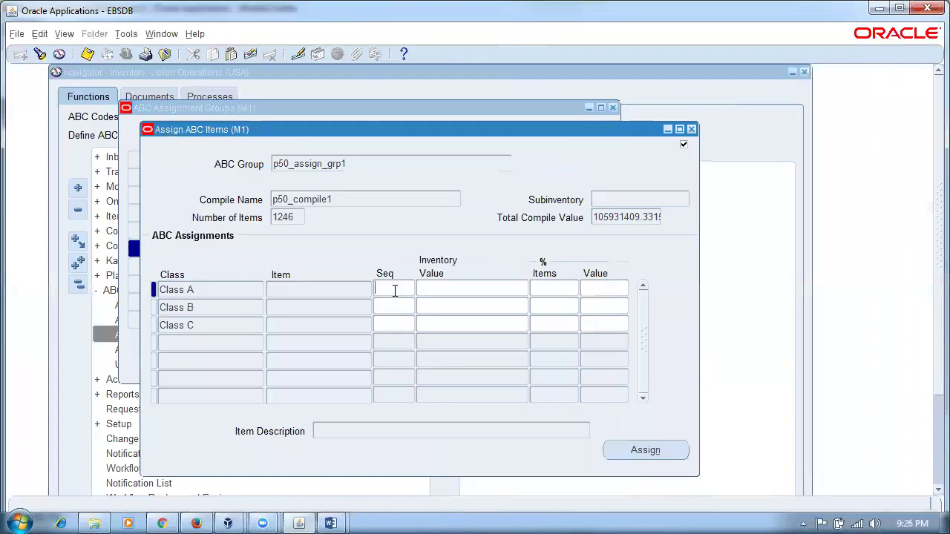
text(2)
click(401, 307)
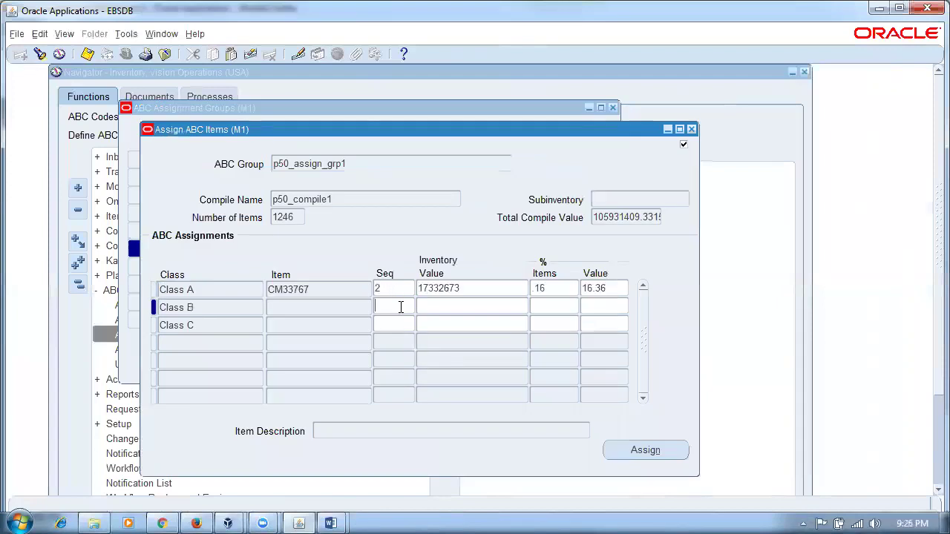
click(403, 327)
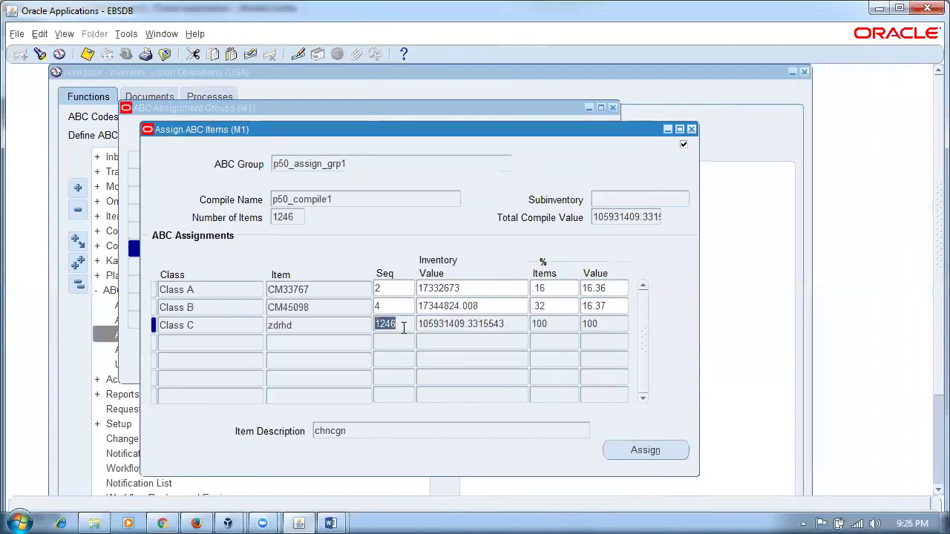
key(ctrl+s)
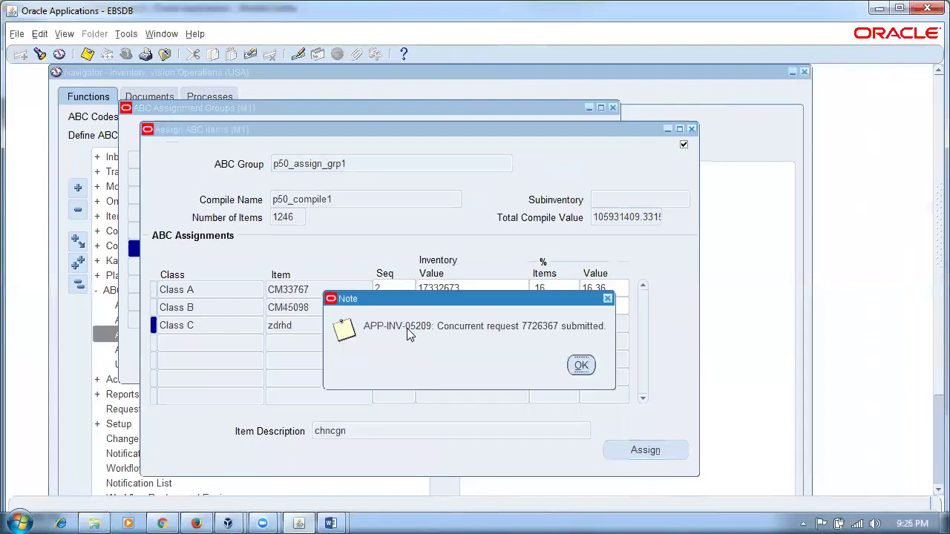
click(577, 367)
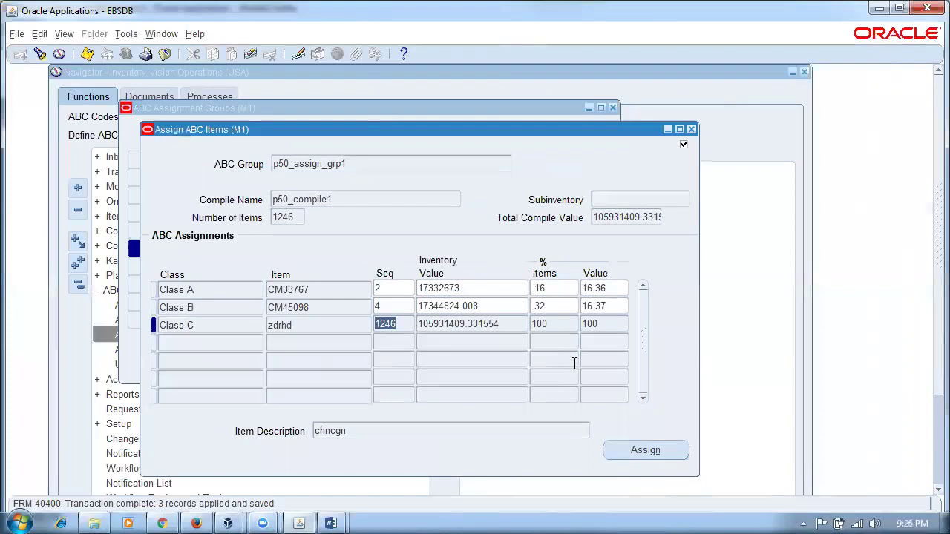
Review the inventory values of the three classes and close the Assign ABC Items window
click(463, 319)
click(469, 311)
click(472, 290)
click(472, 304)
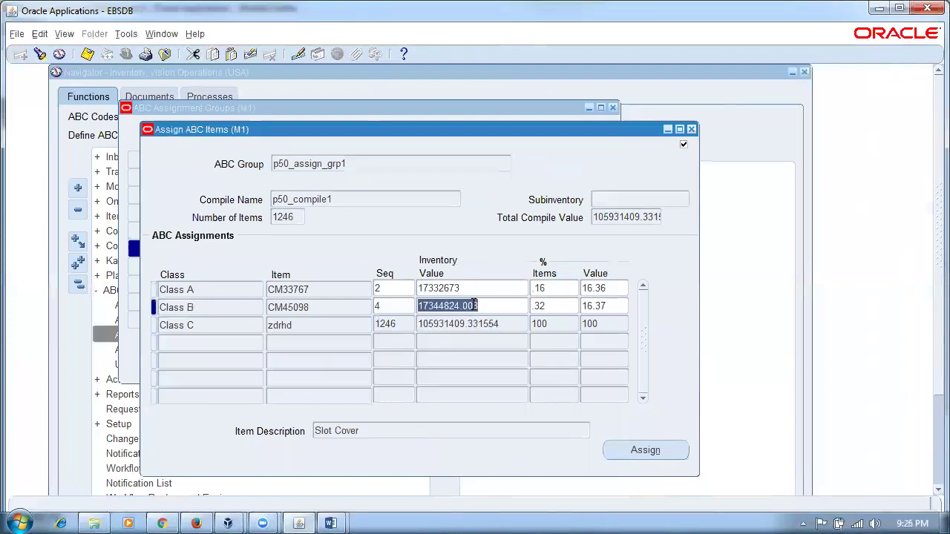
click(691, 130)
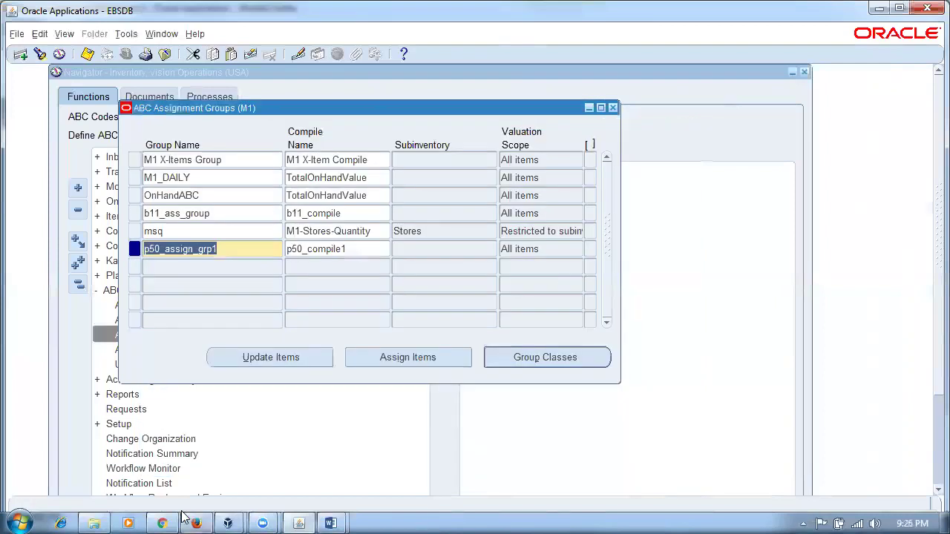
Open the item assignments of p50_assign_grp1 for updating and check the classes of items CM33767 and CM45098
click(285, 357)
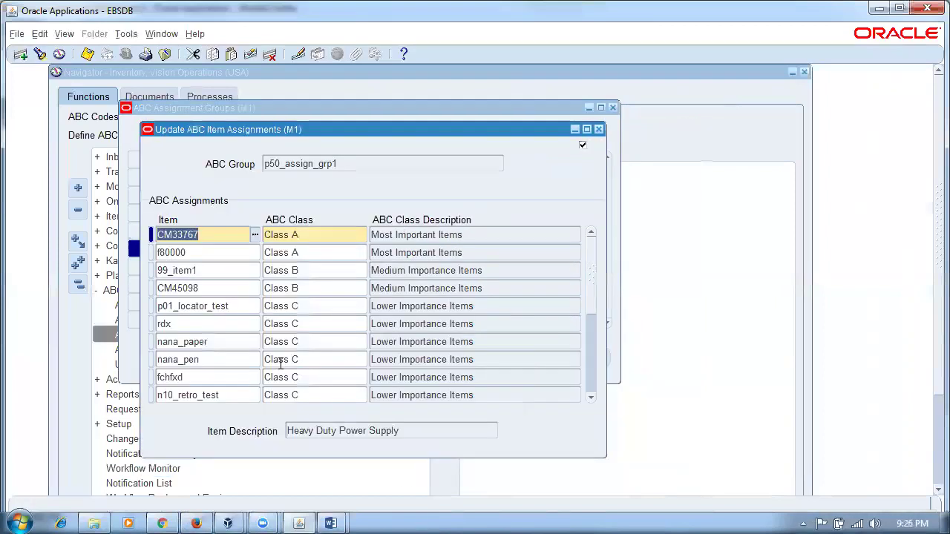
click(317, 235)
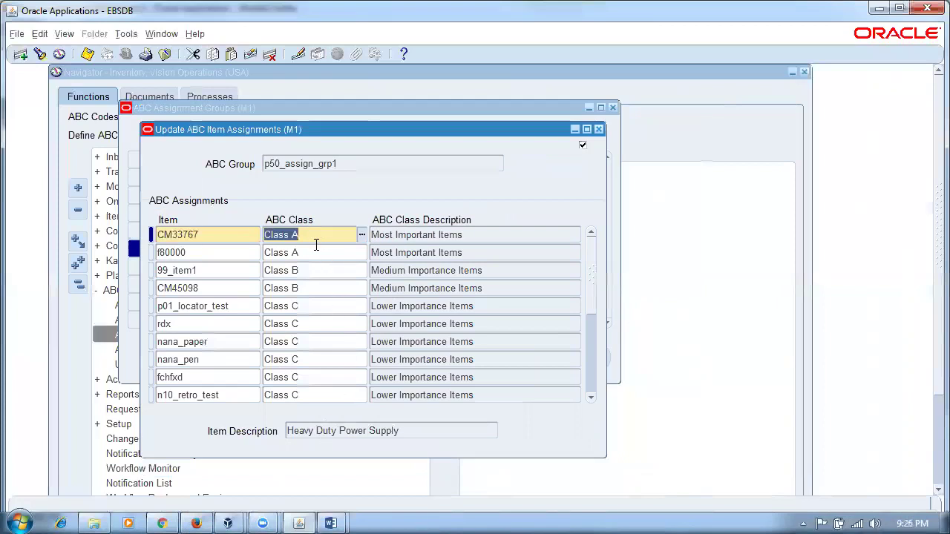
click(319, 288)
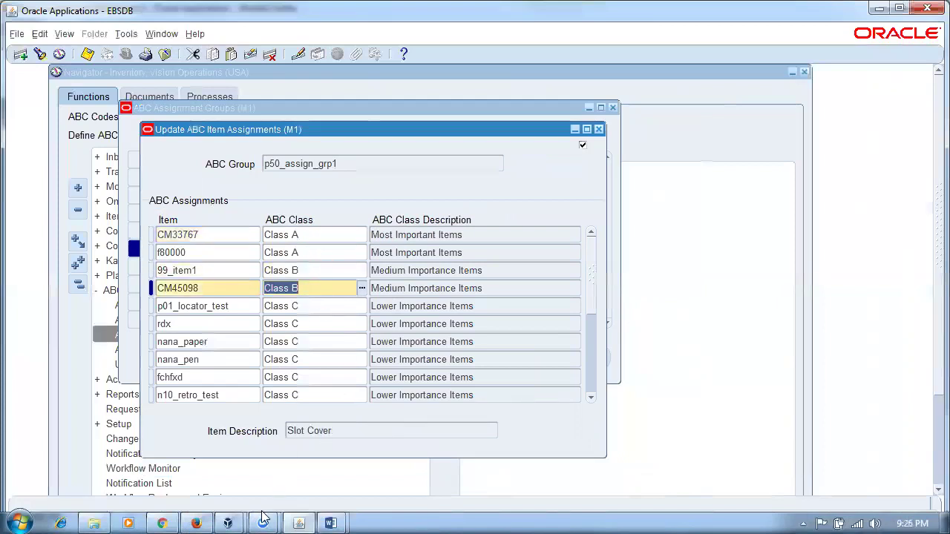
Change the ABC class of item nana_paper to Class A, save and close the item assignments
click(236, 344)
click(340, 343)
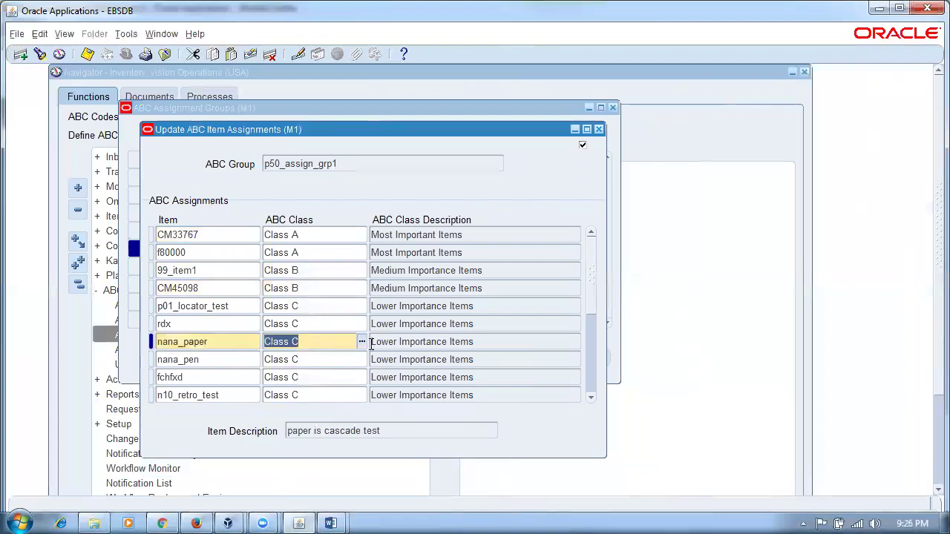
key(ctrl+l)
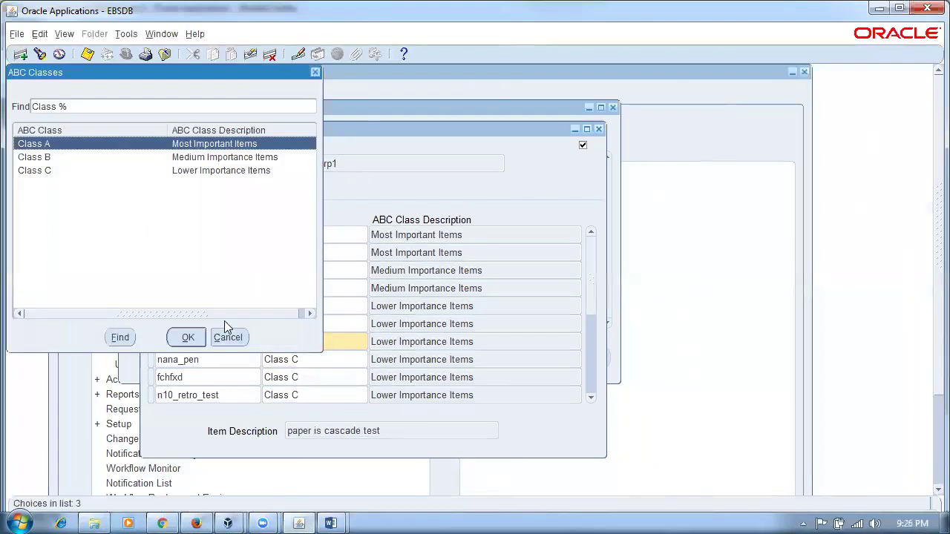
click(188, 338)
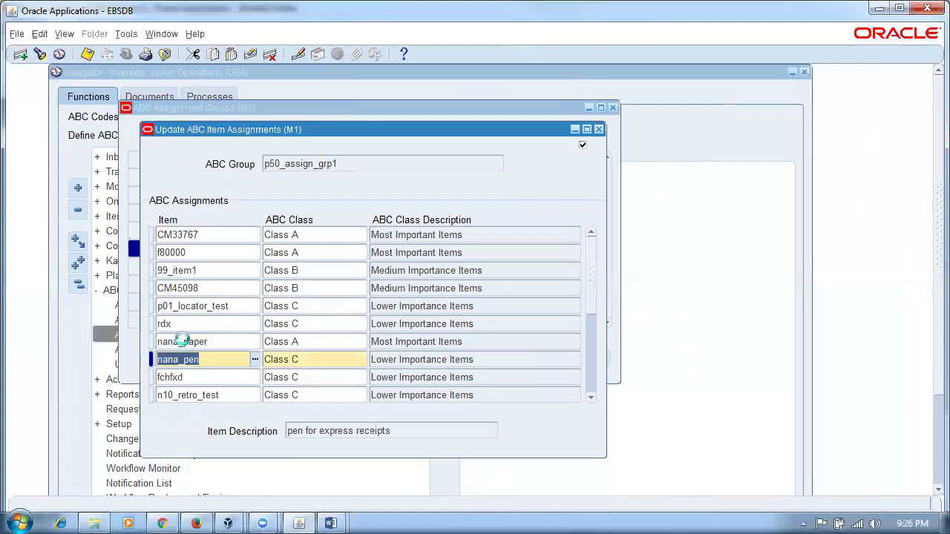
key(ctrl+s)
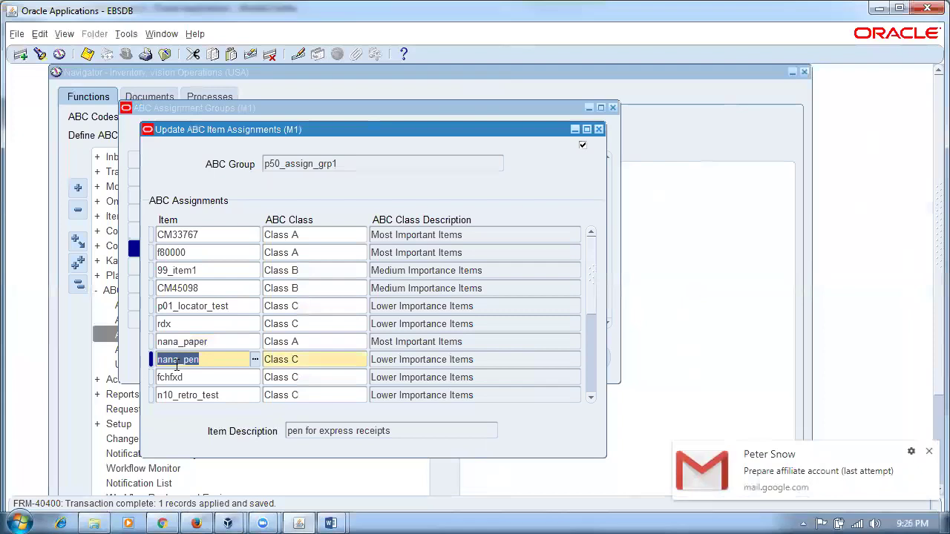
click(928, 452)
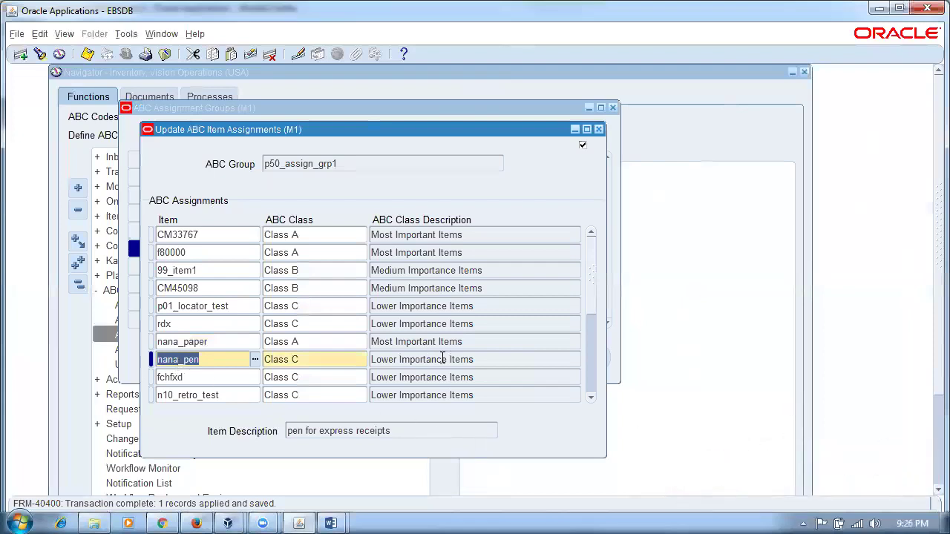
click(598, 130)
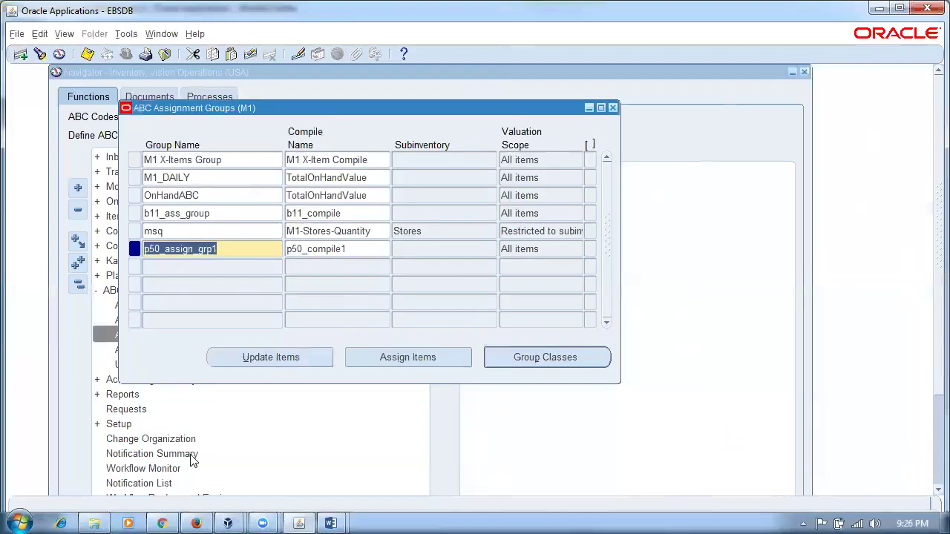
In Oracle Cloud, create the ABC assignment group p50_assign_group using classification set p50_classification_set1
click(195, 523)
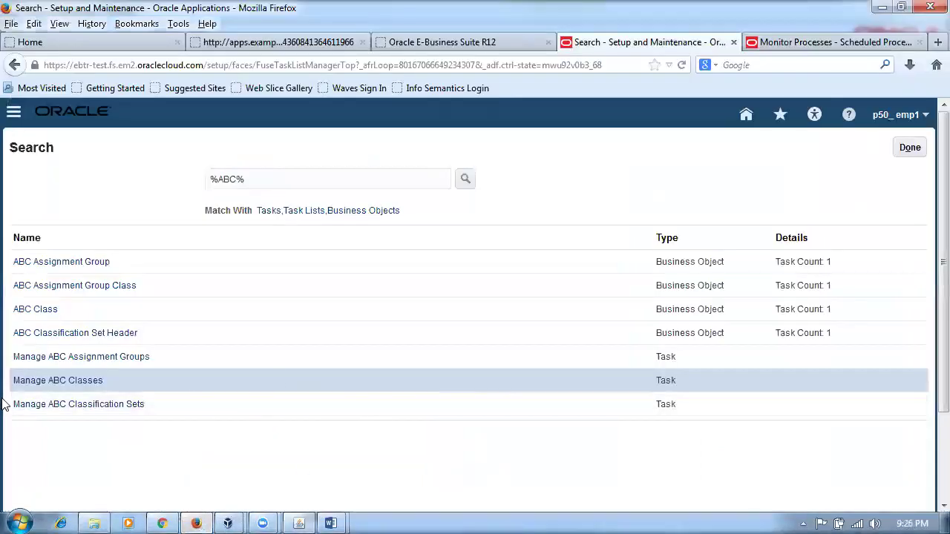
click(77, 359)
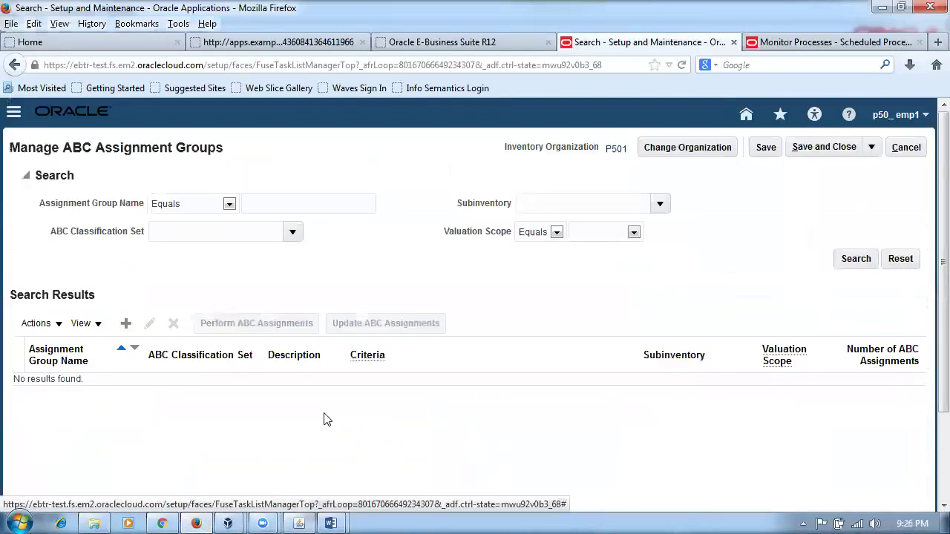
click(125, 324)
click(165, 230)
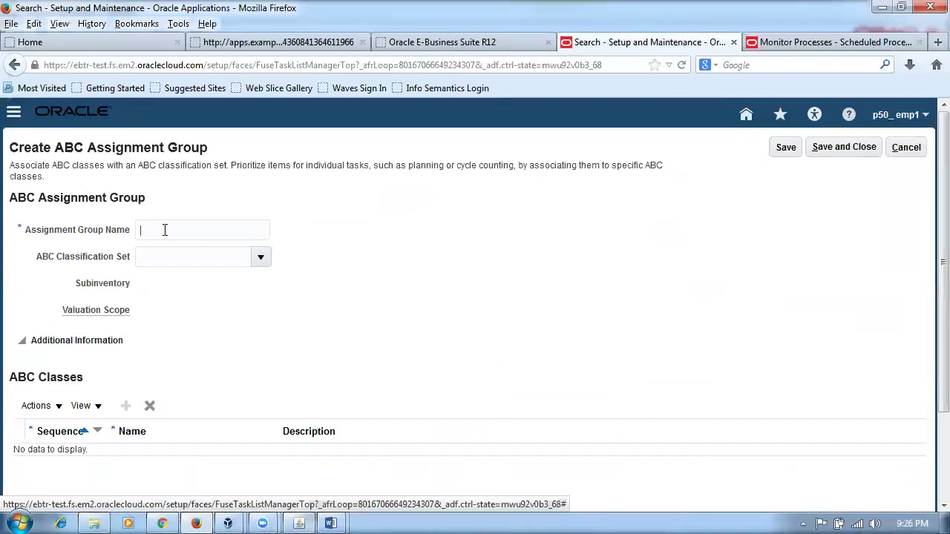
click(261, 257)
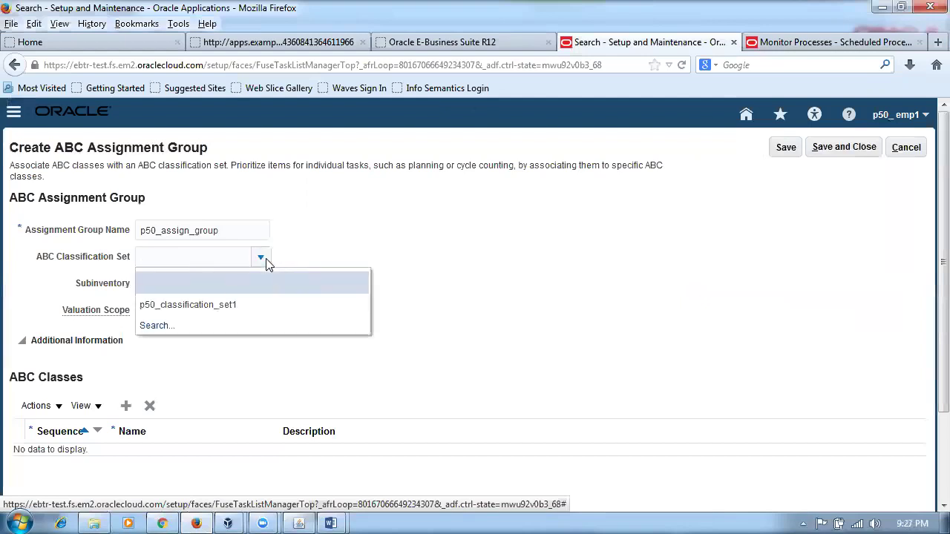
click(221, 305)
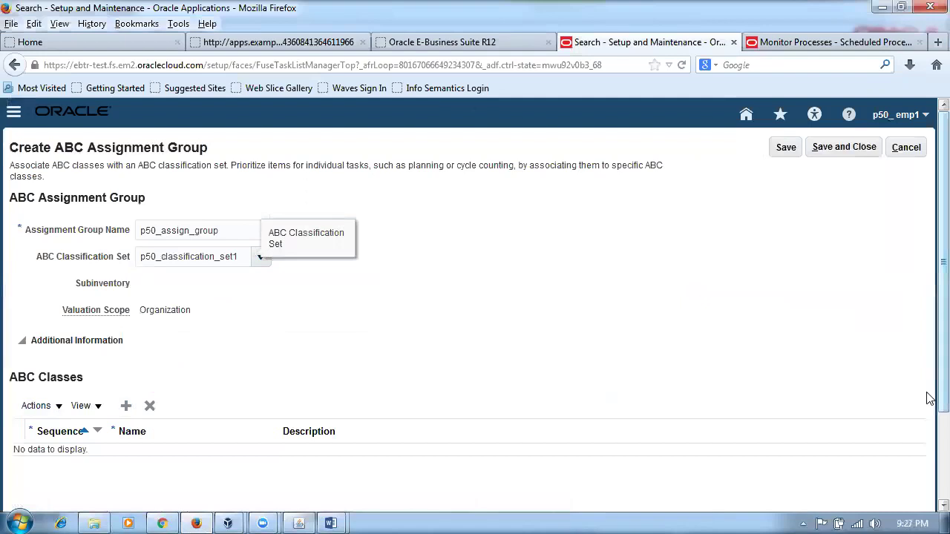
Add A Class with sequence 2 to the ABC classes of p50_assign_group
drag(933, 394, 929, 462)
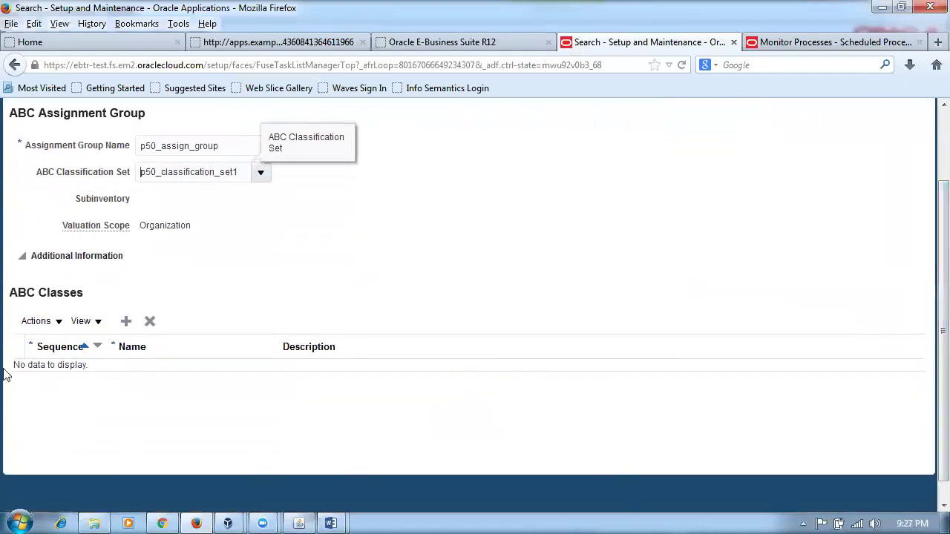
click(126, 324)
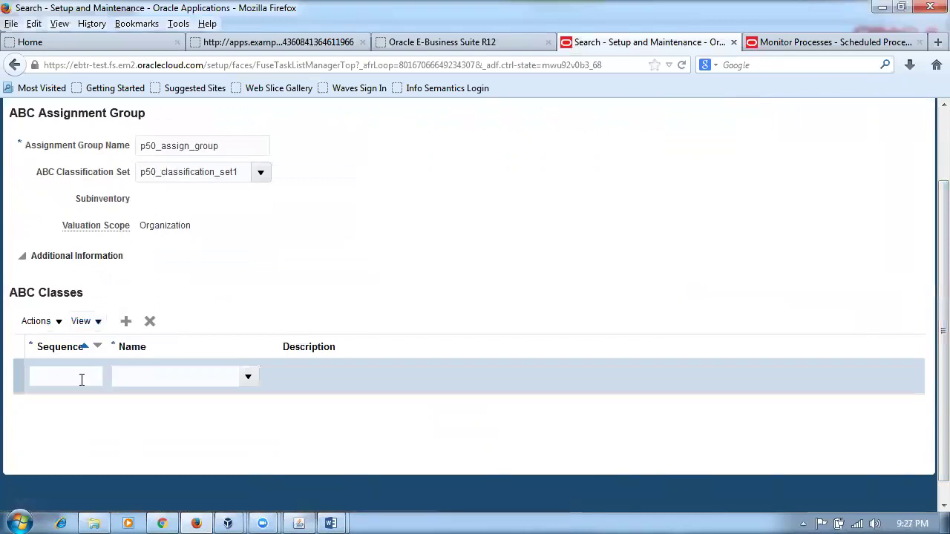
click(82, 376)
text(2)
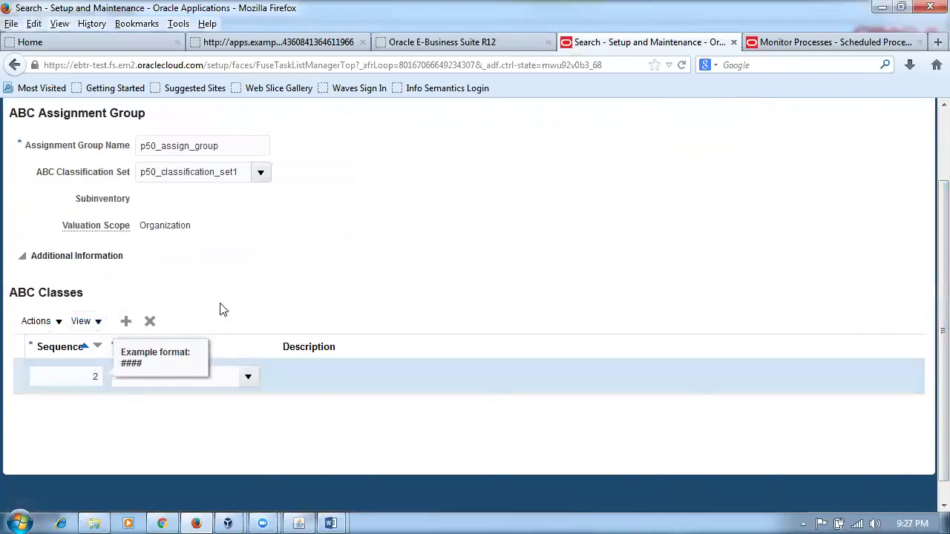
click(248, 377)
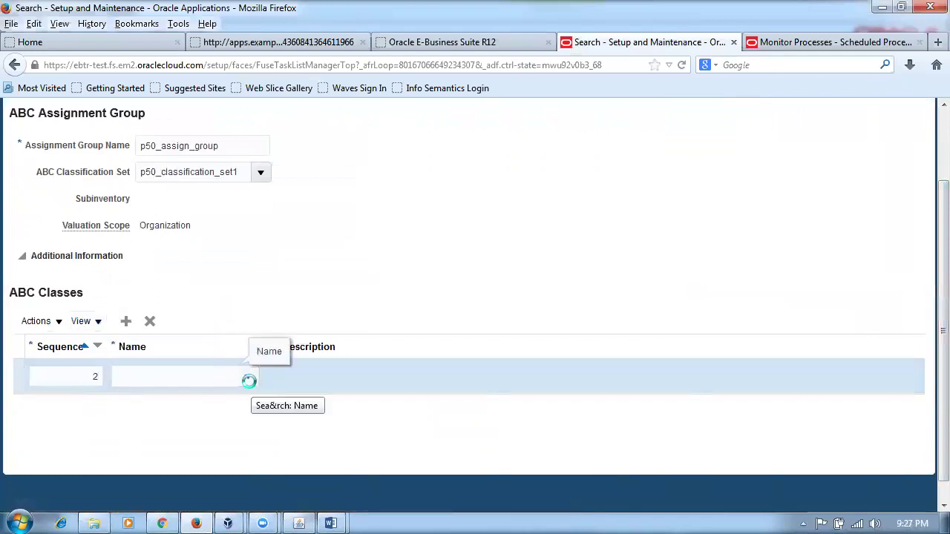
click(175, 403)
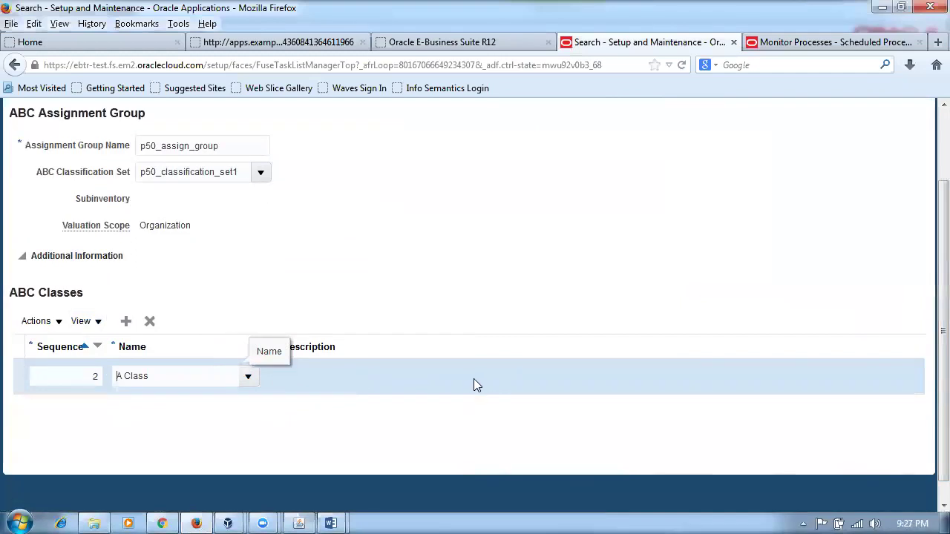
Consult the item assignment form of p50_assign_grp1 in E-Business Suite and, back in Oracle Cloud, add B Class with sequence 4
click(299, 523)
click(392, 363)
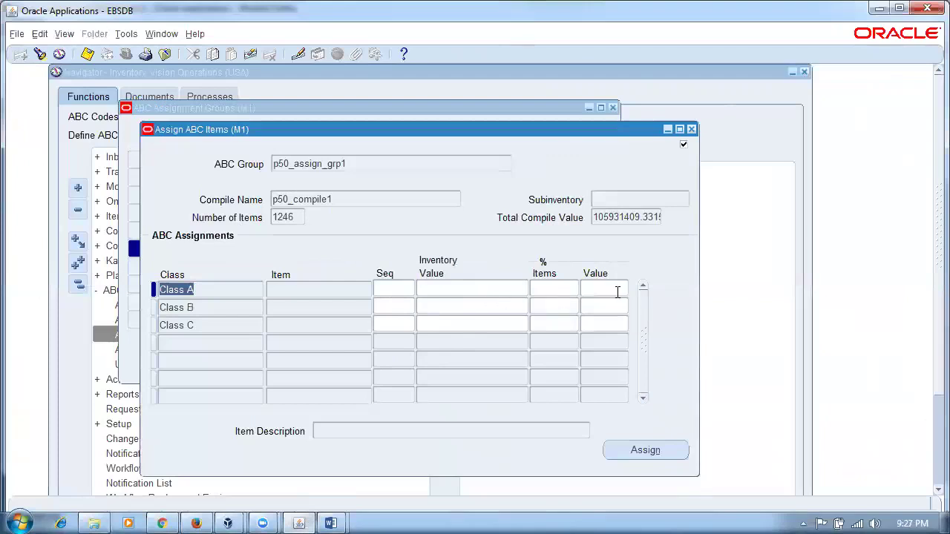
key(alt+Tab)
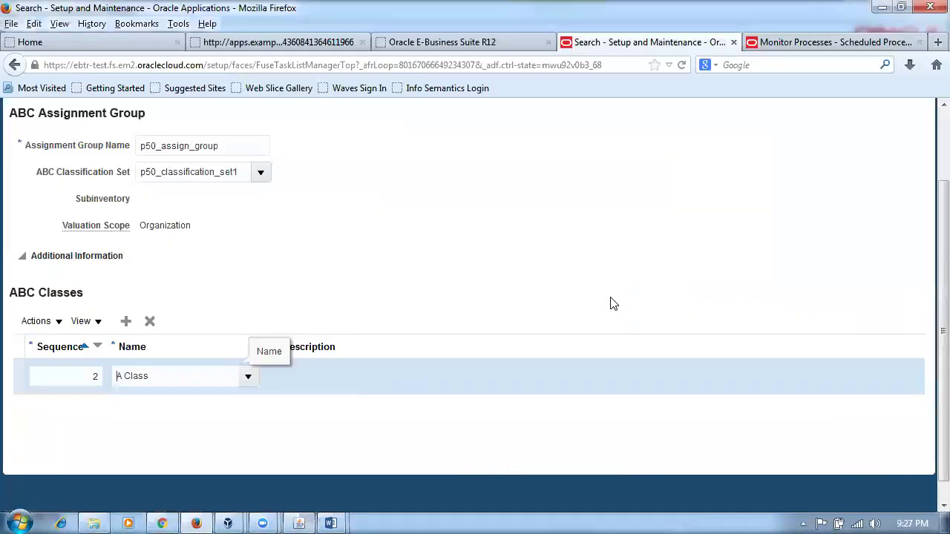
click(128, 325)
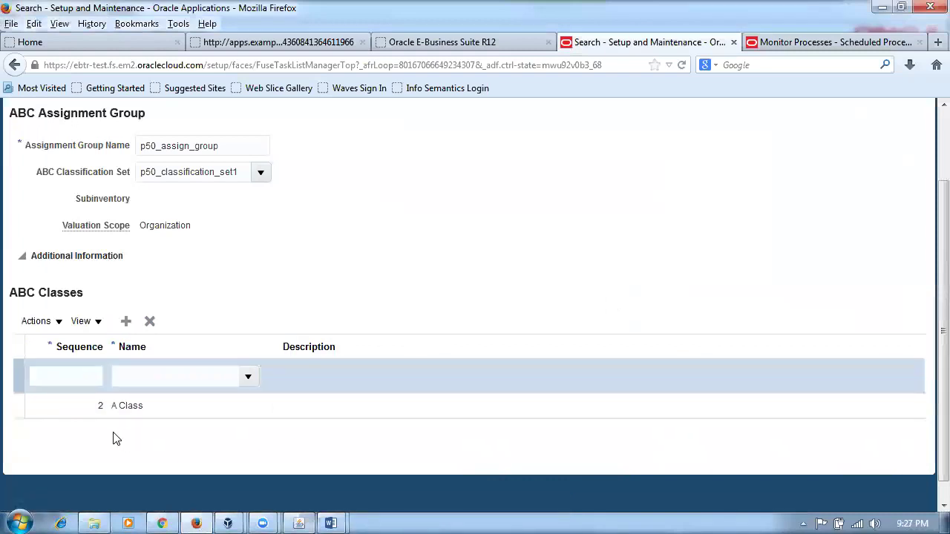
click(83, 377)
text(4)
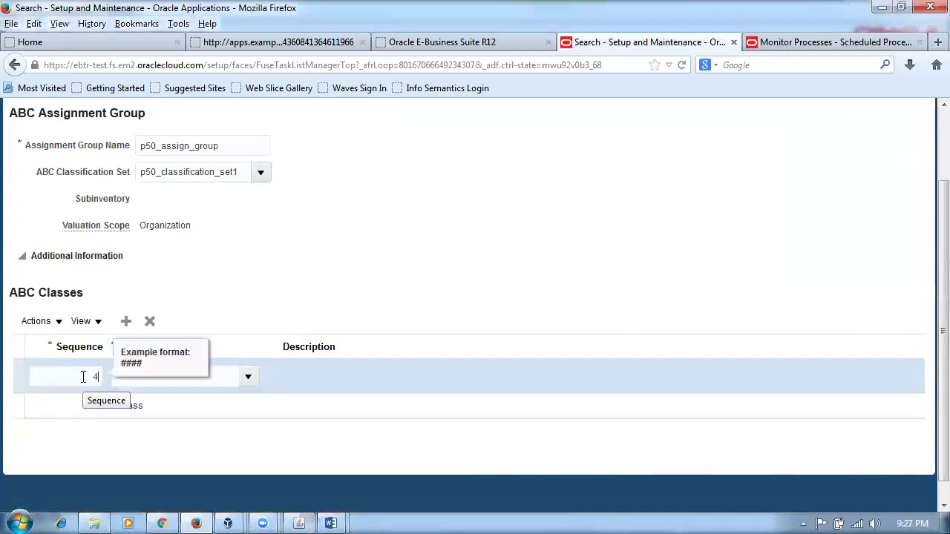
click(247, 377)
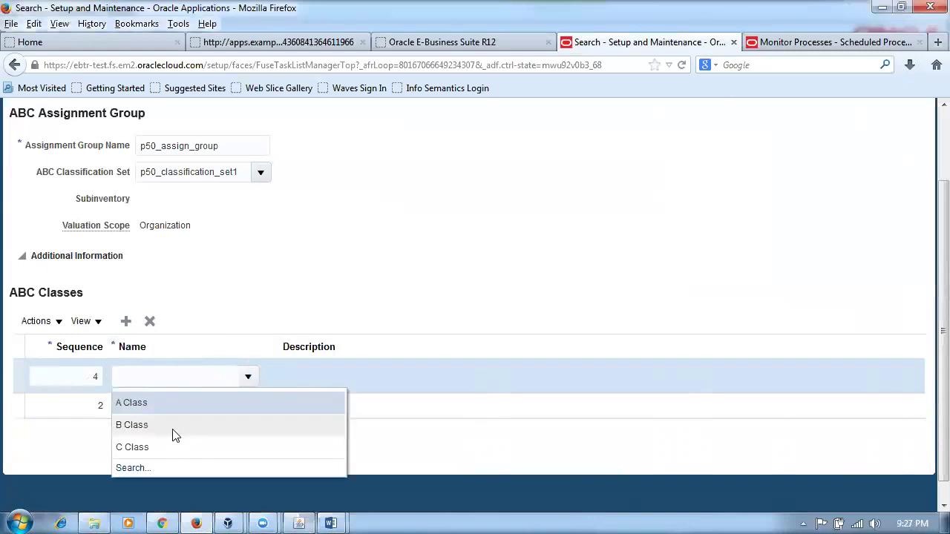
click(173, 429)
Add C Class with sequence 9, checking the number of items in E-Business Suite, and save and close the assignment group
click(126, 325)
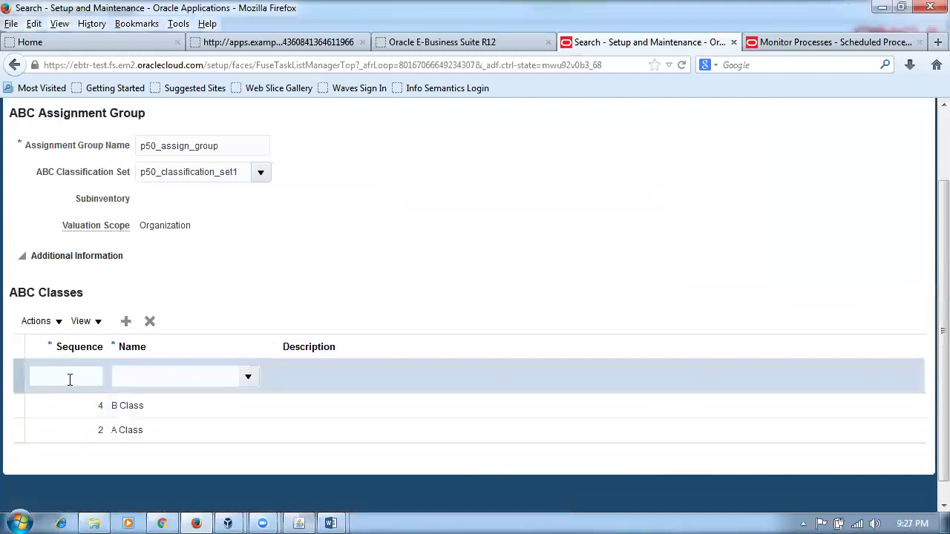
click(69, 378)
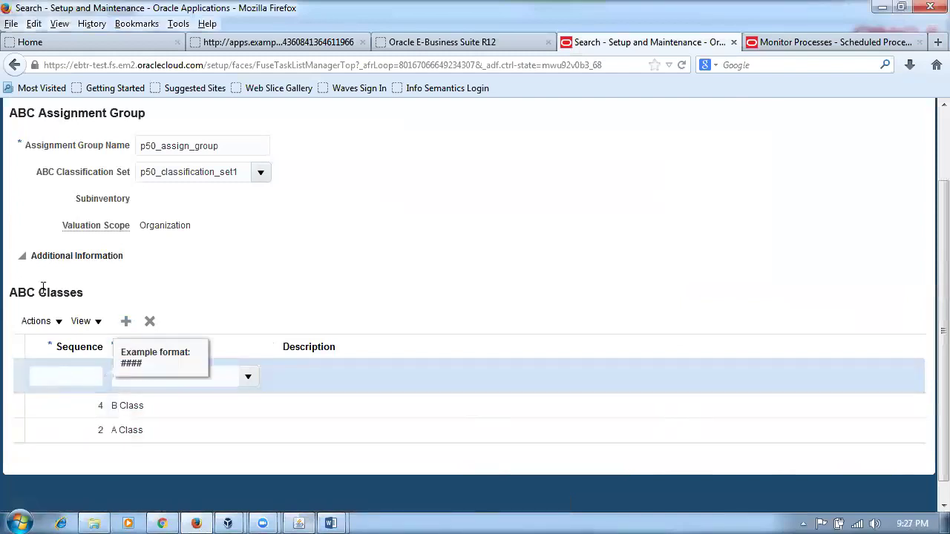
click(299, 523)
click(301, 218)
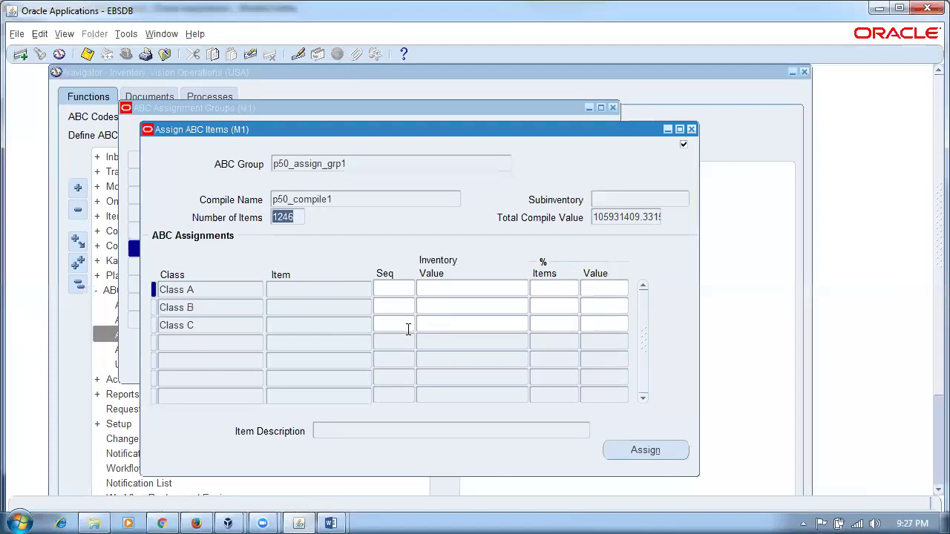
key(alt+Tab)
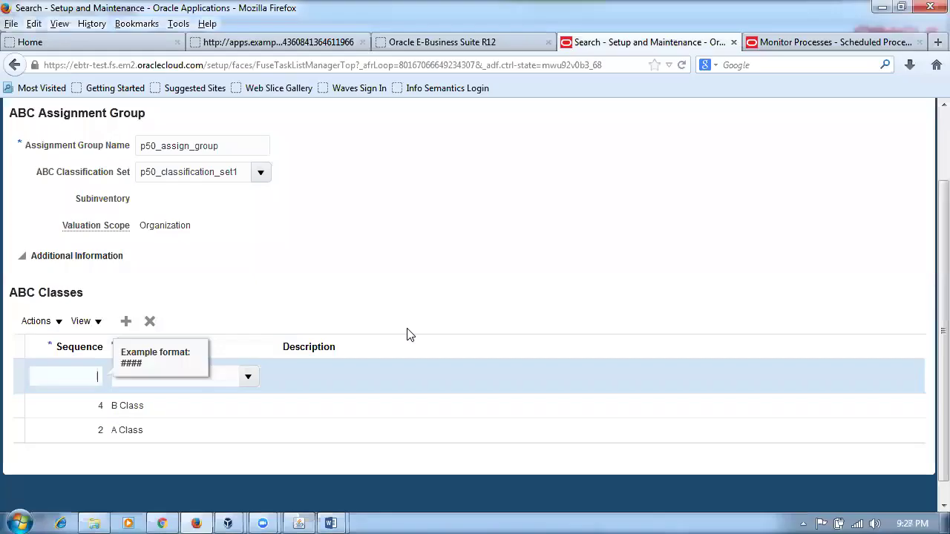
text(9)
click(250, 383)
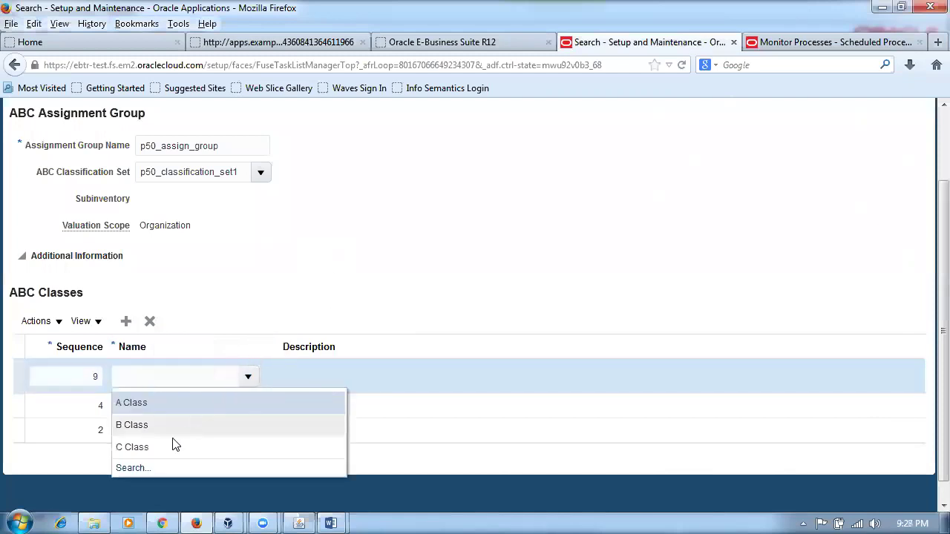
click(175, 446)
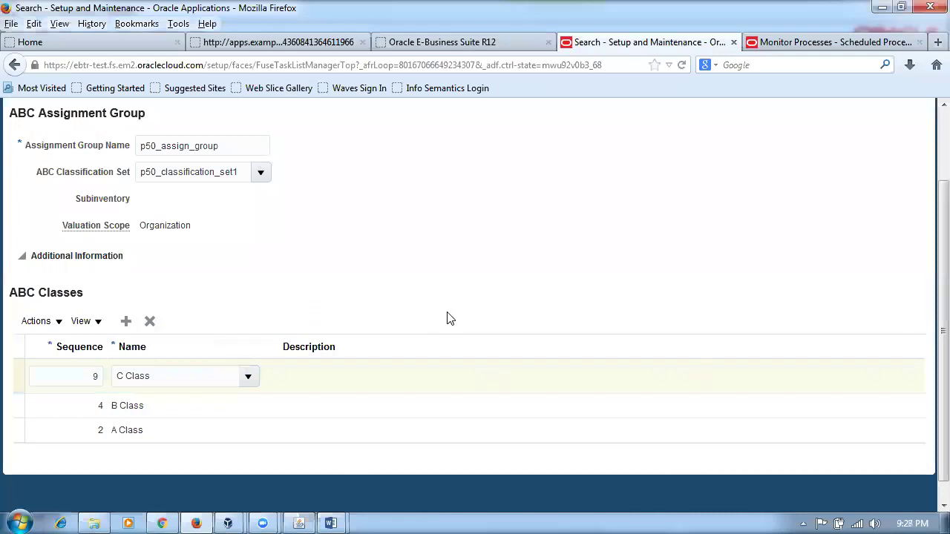
scroll(445, 320, up, 2)
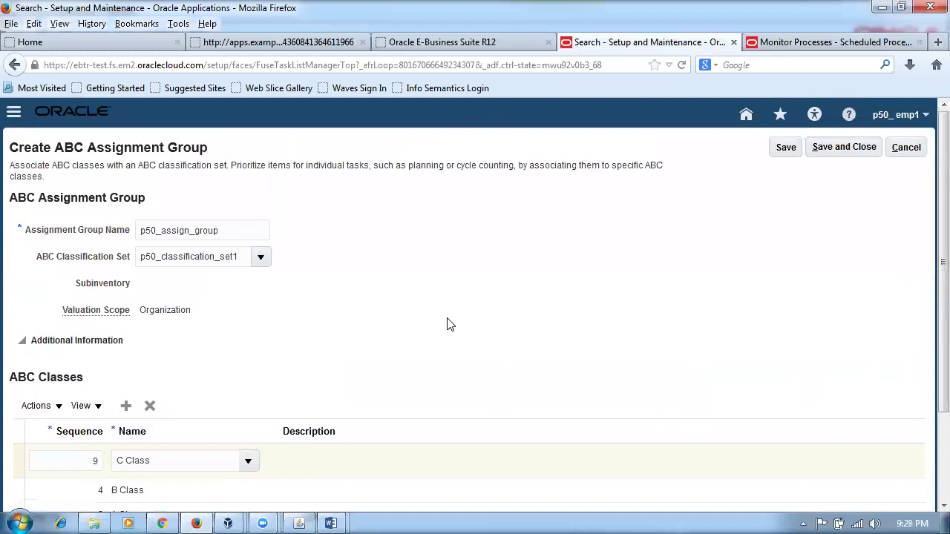
click(843, 147)
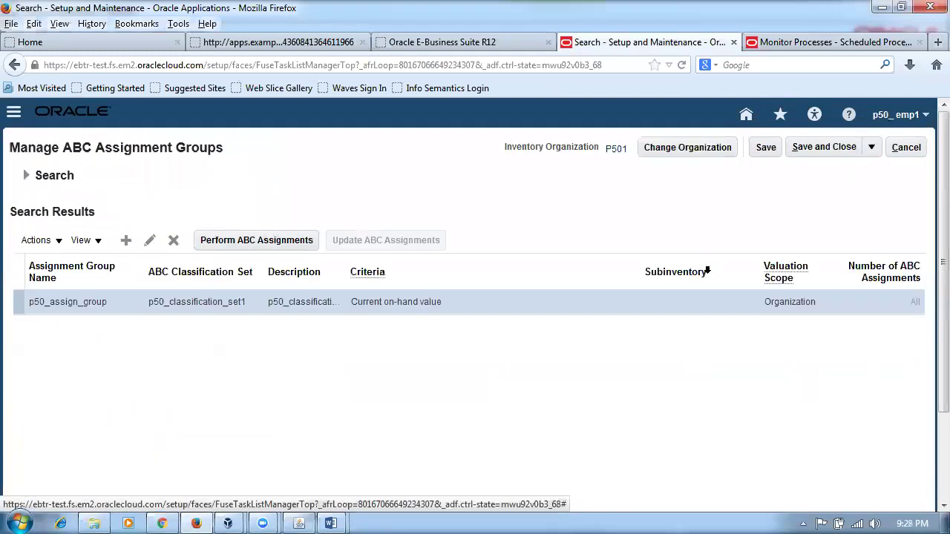
Reopen p50_assign_group for editing, review its class sequences and leave without changes
click(23, 304)
click(150, 242)
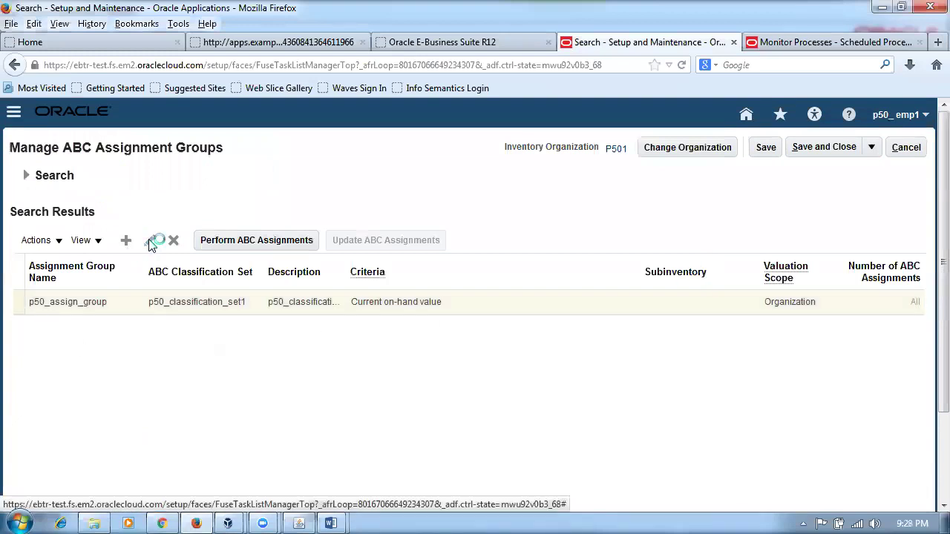
scroll(161, 388, down, 3)
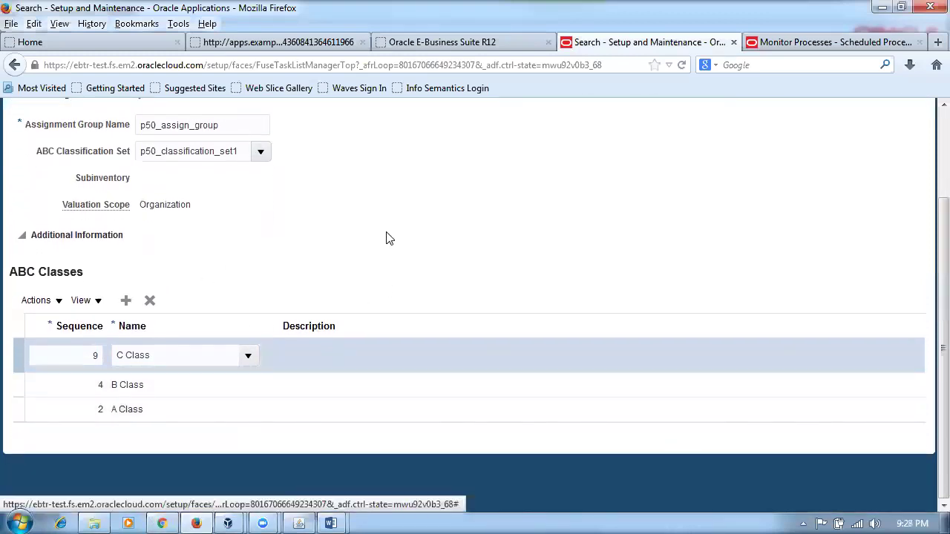
scroll(393, 259, up, 1)
scroll(393, 259, up, 1)
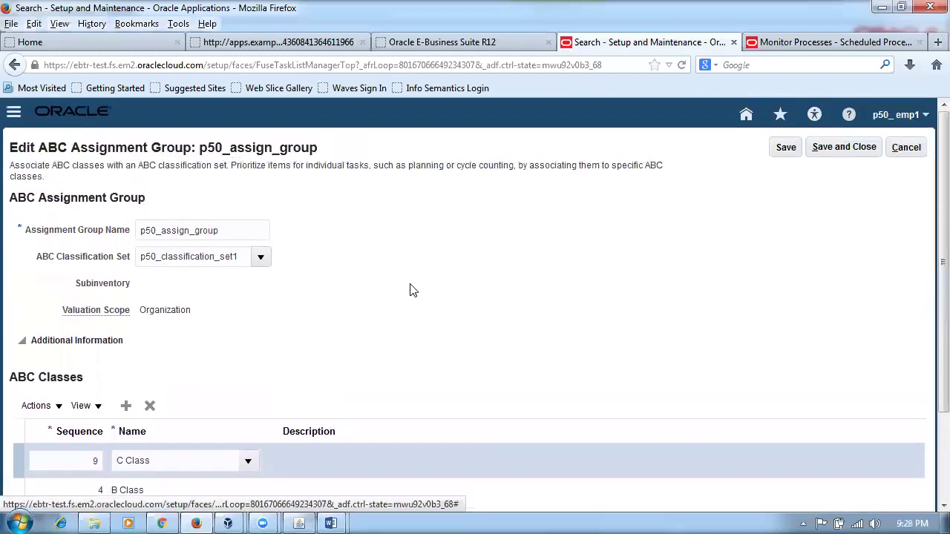
click(904, 148)
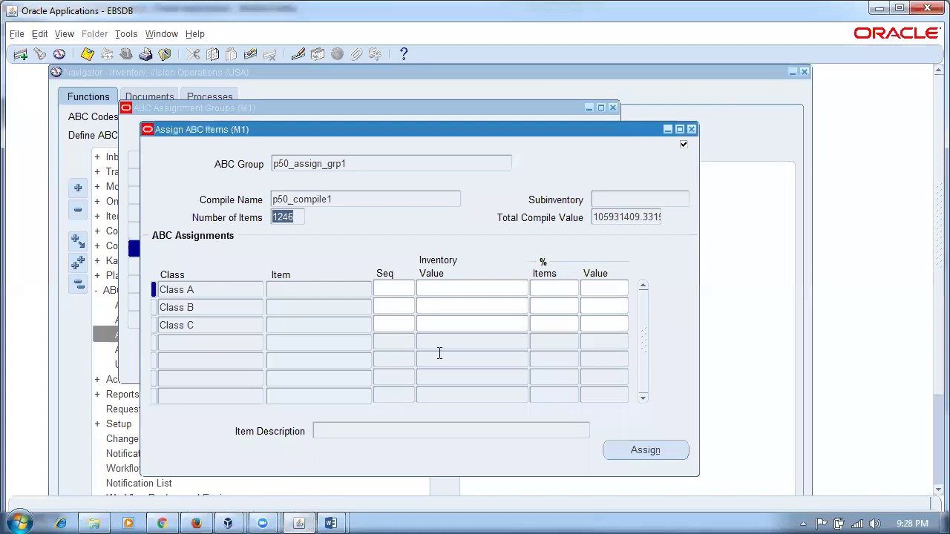
In E-Business Suite, close the ABC assignment windows and start a new request for the ABC descending value report
click(691, 129)
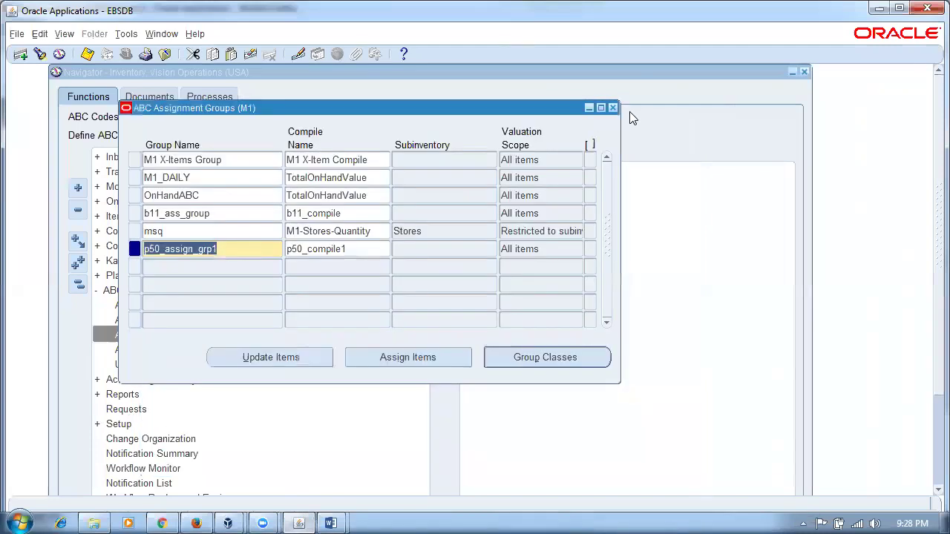
click(612, 108)
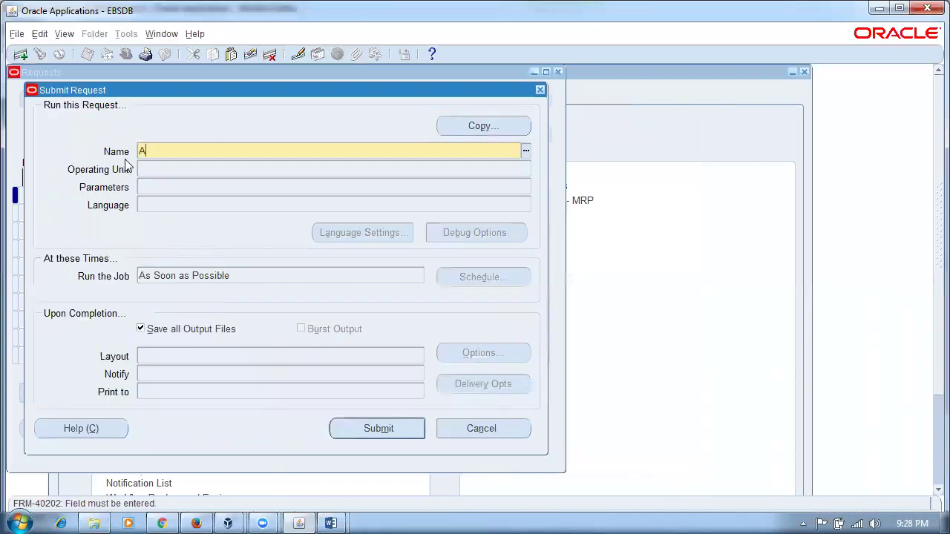
key(Tab)
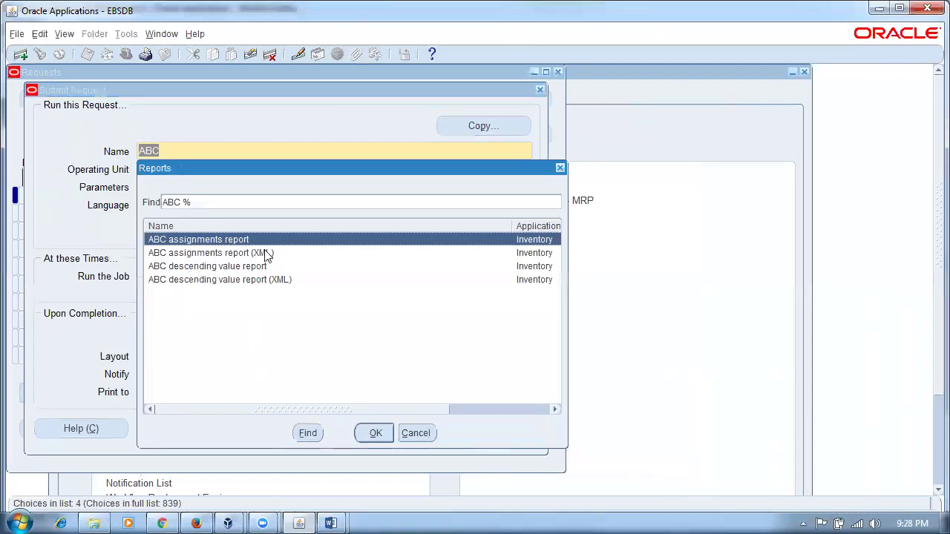
click(252, 269)
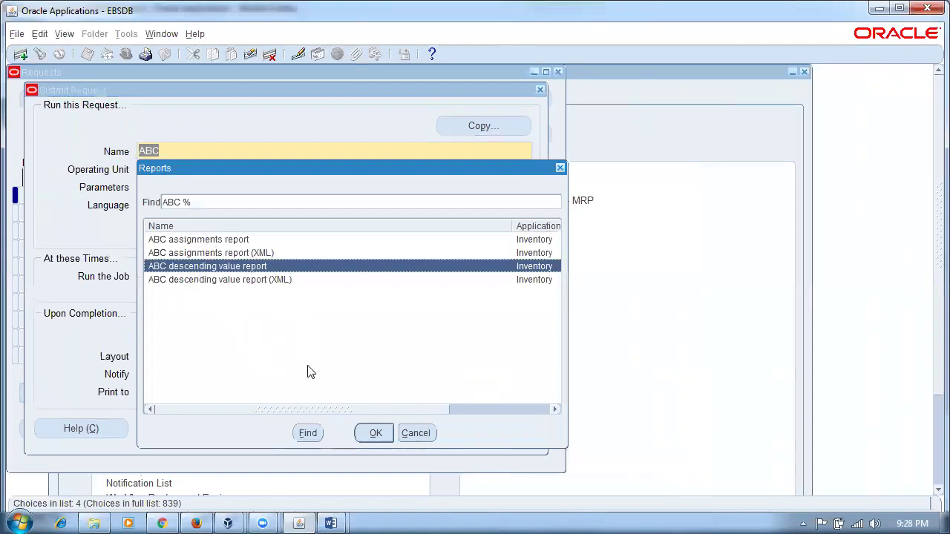
click(375, 435)
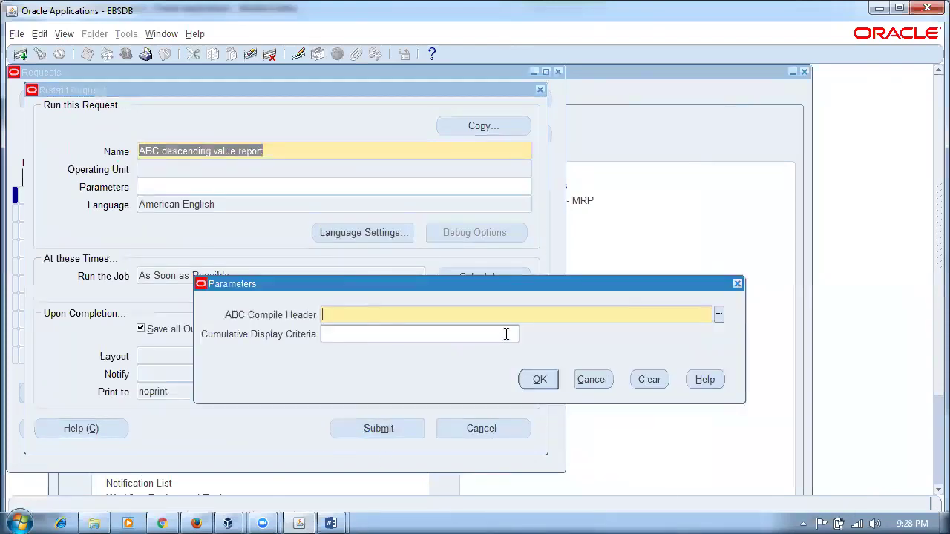
Set the report parameters to compile header p50_compile1 and Cumulative by Value, and submit the request
text(p50_compile1)
key(Tab)
click(529, 337)
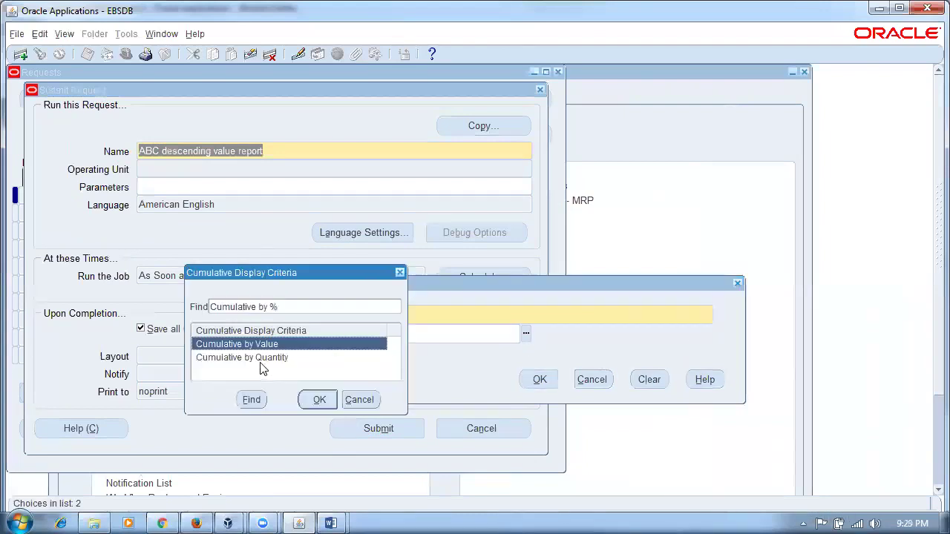
click(319, 399)
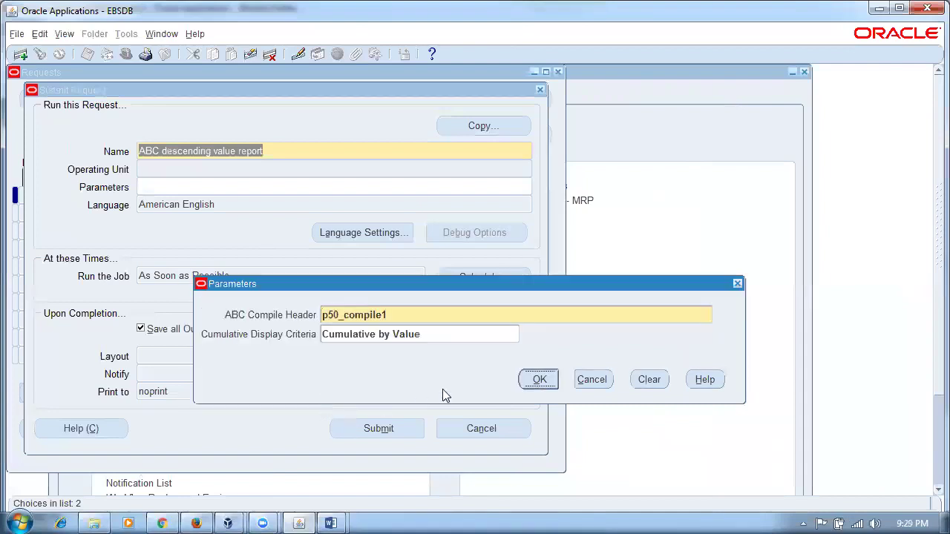
click(531, 381)
click(379, 429)
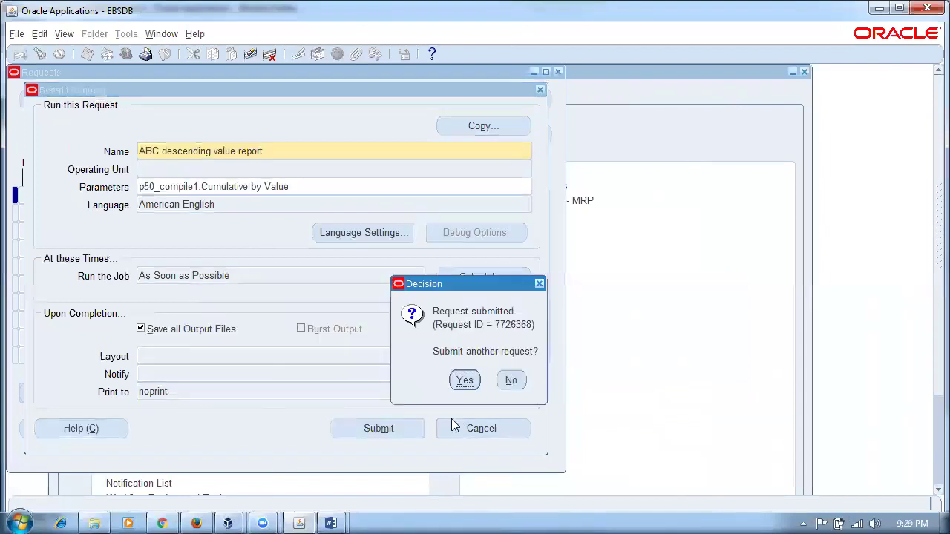
Decline submitting another request, list all own requests and refresh the status of the ABC descending value report
click(510, 380)
click(433, 418)
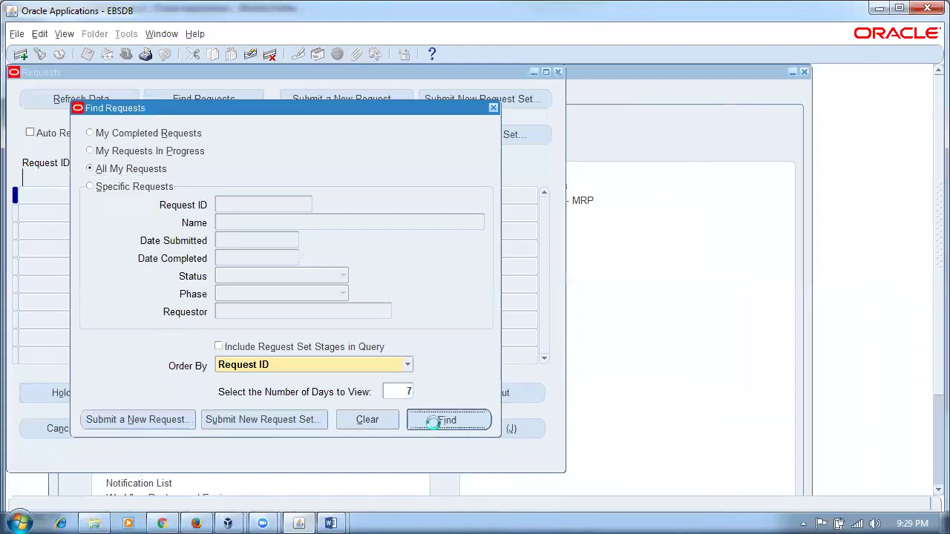
click(86, 102)
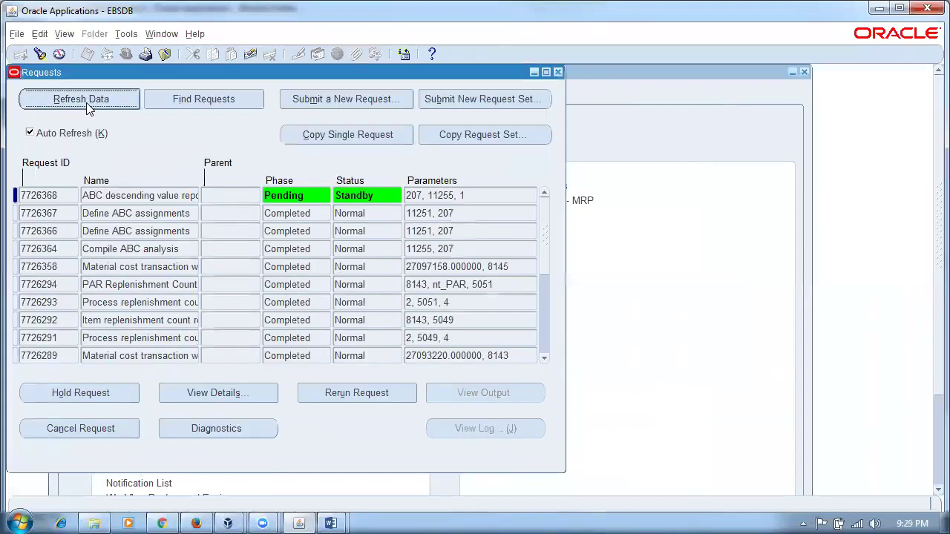
click(86, 102)
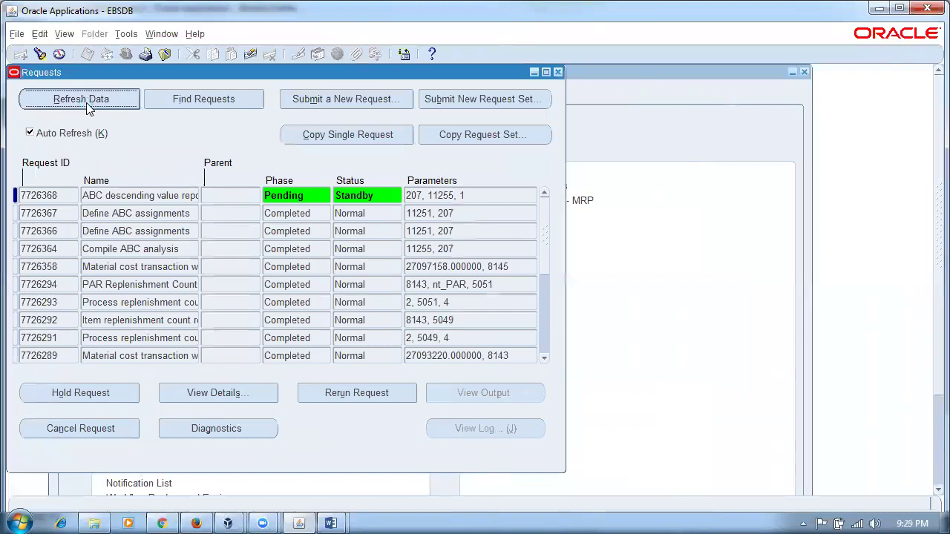
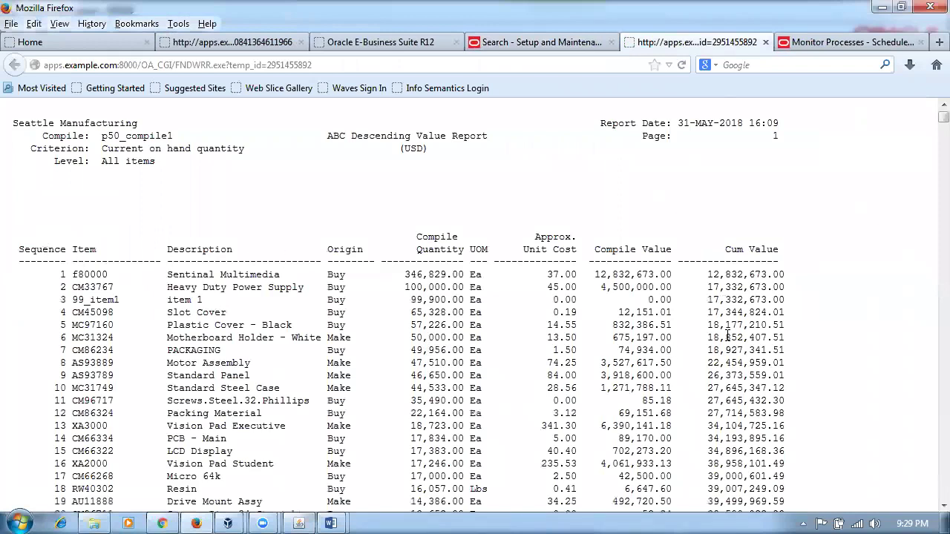
Examine the items, quantities and cumulative values in the ABC Descending Value Report for p50_compile1, and close the report output
scroll(727, 335, down, 10)
scroll(727, 335, down, 10)
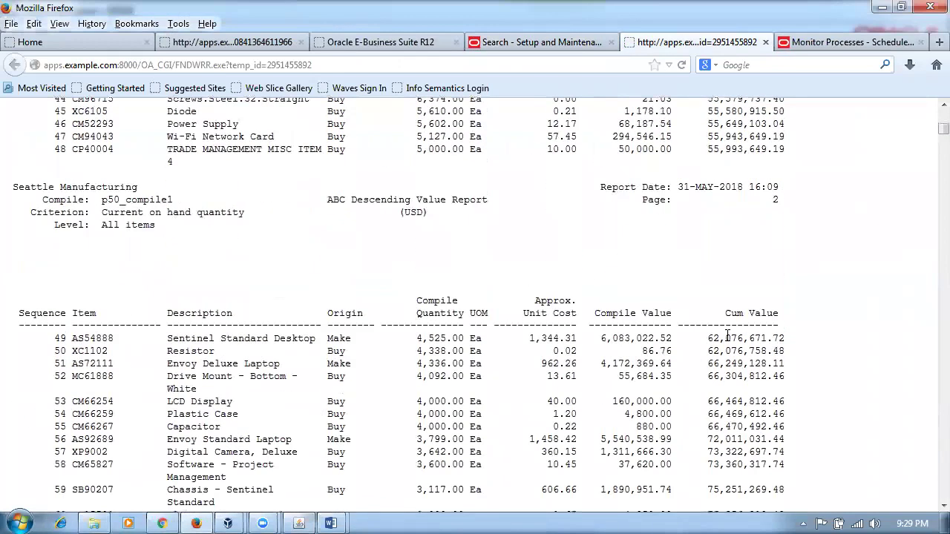
scroll(727, 335, down, 20)
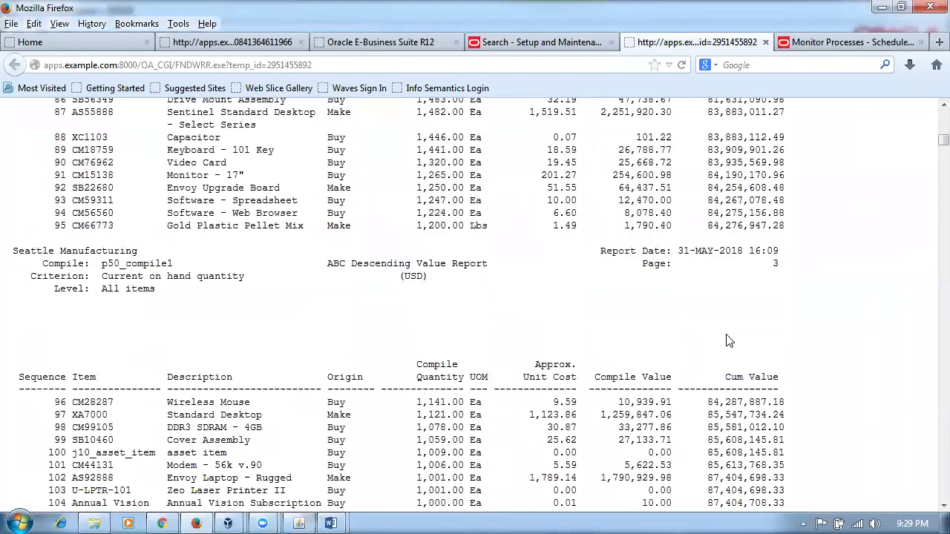
scroll(727, 340, down, 10)
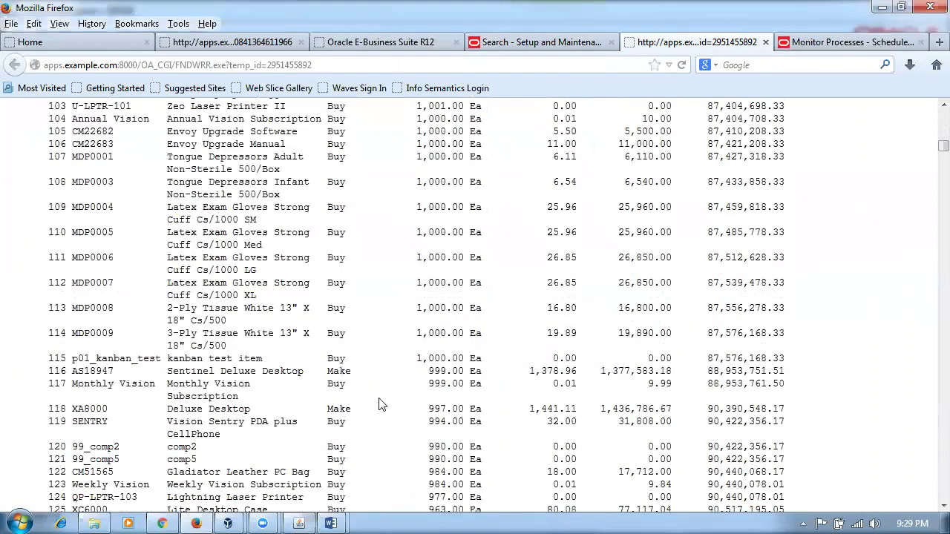
click(193, 521)
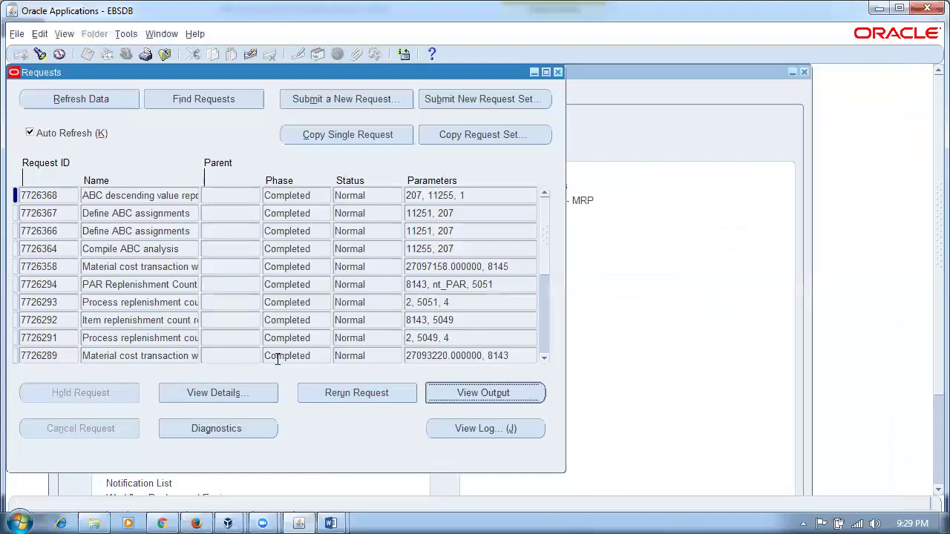
click(195, 523)
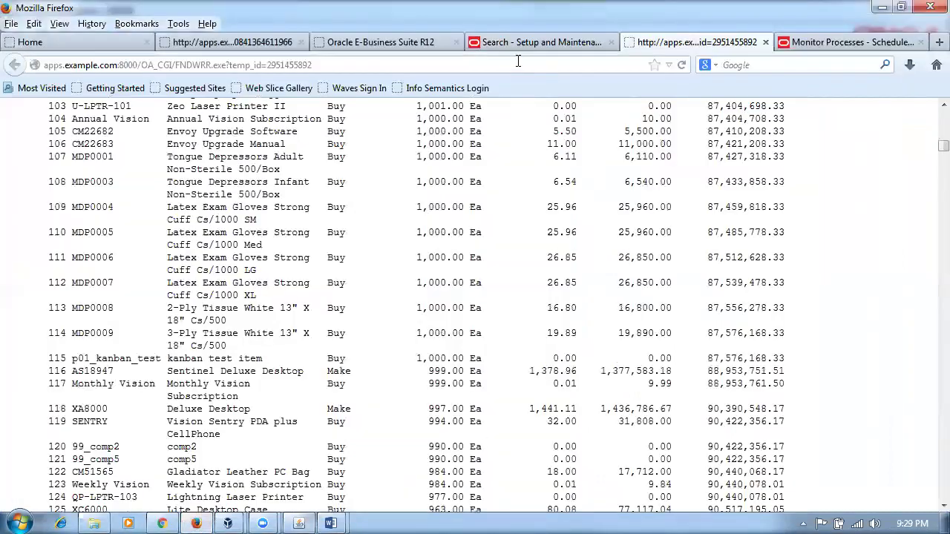
key(ctrl+w)
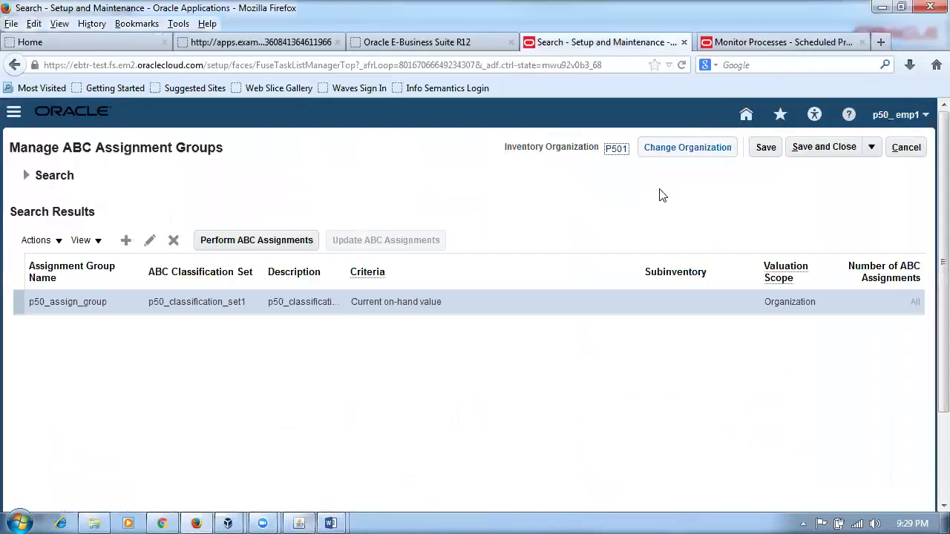
Leave Manage ABC Assignment Groups and open Scheduled Processes in Oracle Cloud
click(13, 112)
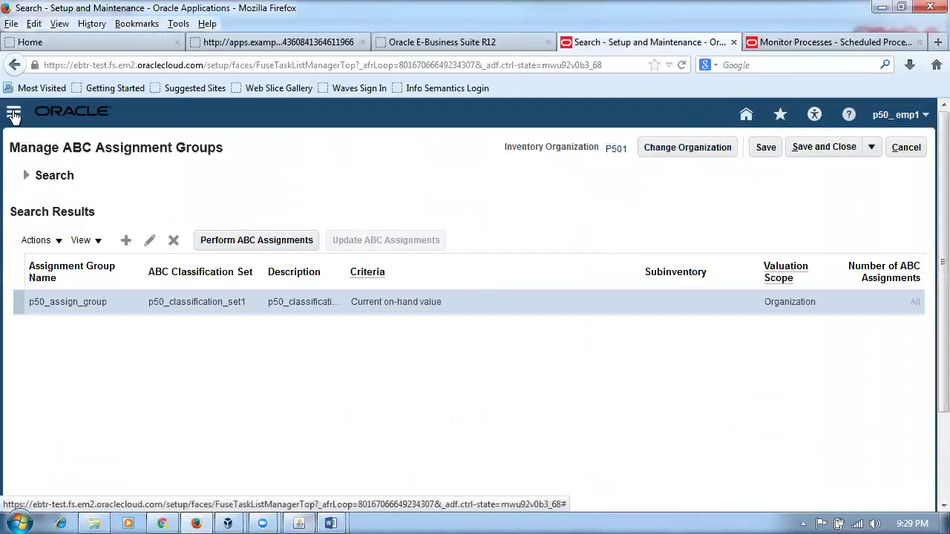
click(681, 505)
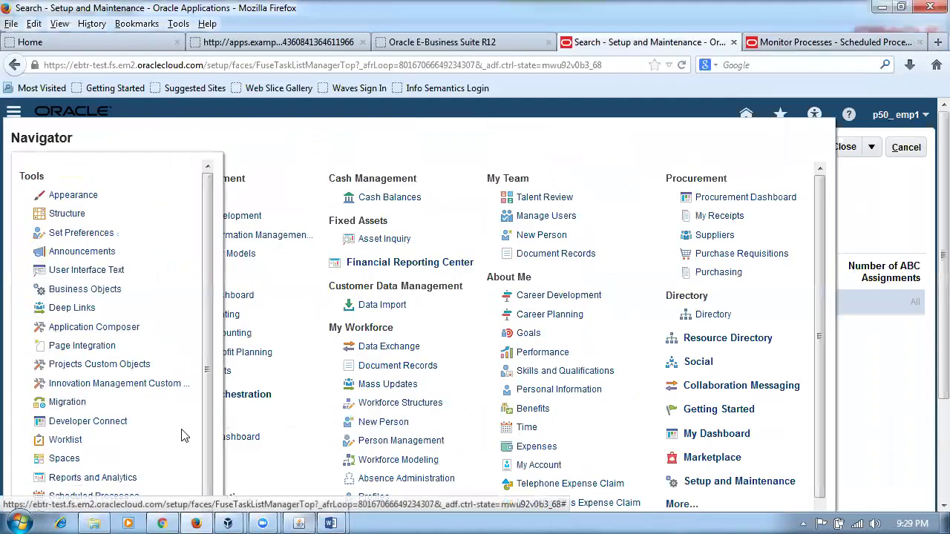
click(110, 499)
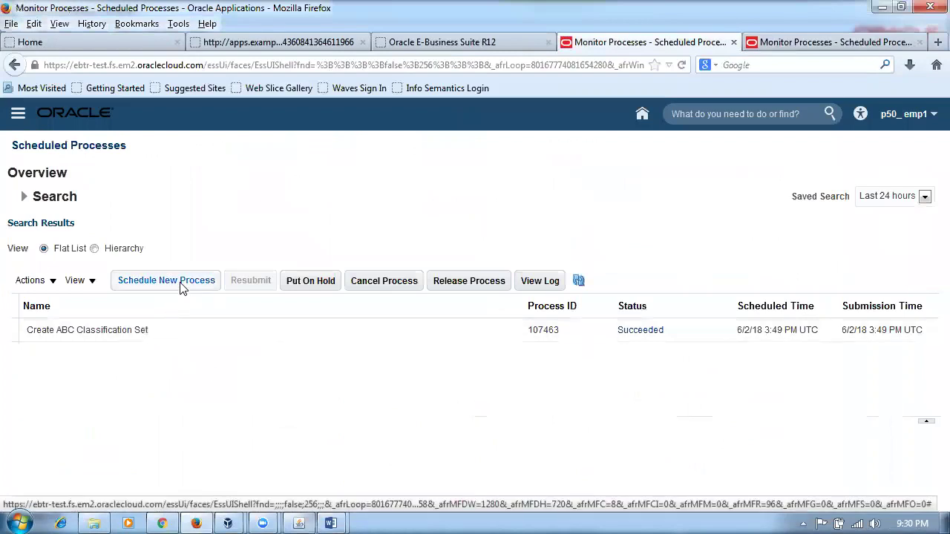
Search the jobs available for a new scheduled process for ABC, and leave without scheduling one
click(181, 284)
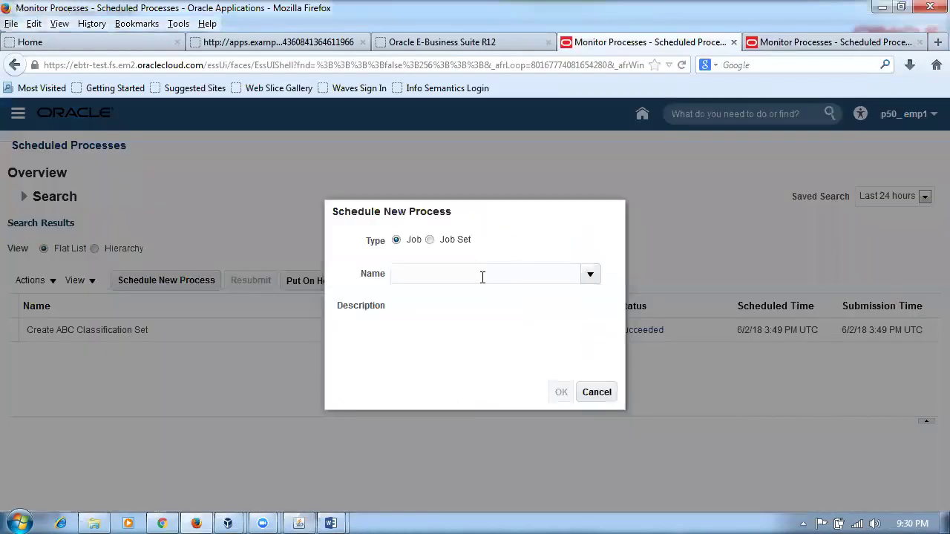
text(ABC)
key(Tab)
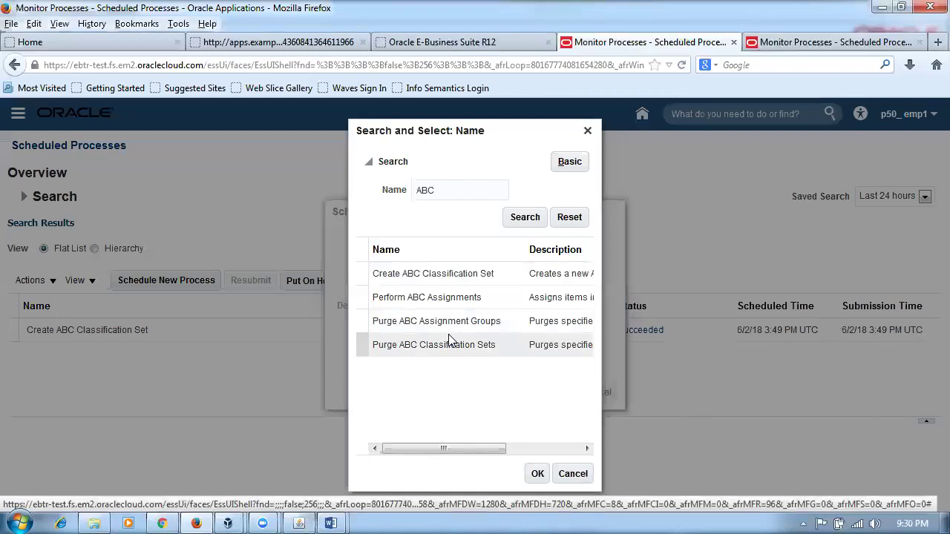
click(572, 474)
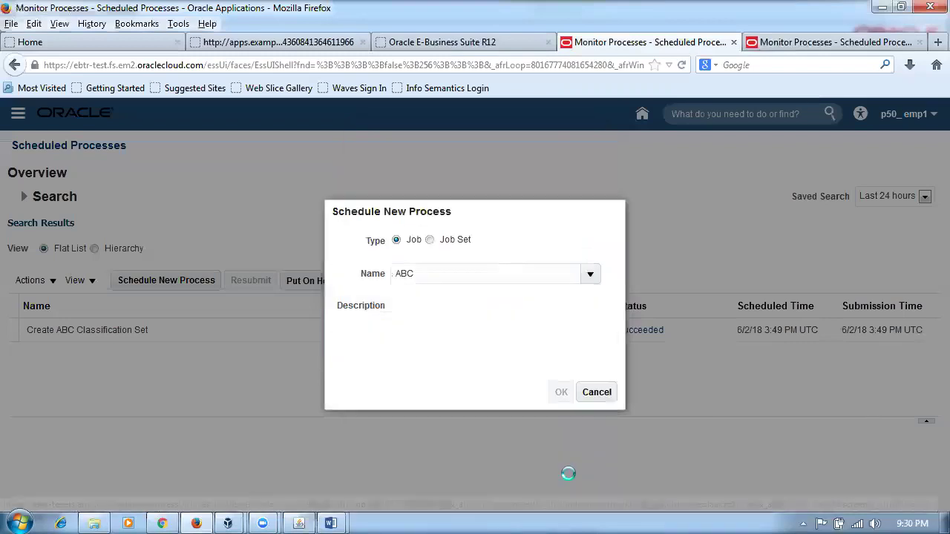
click(596, 393)
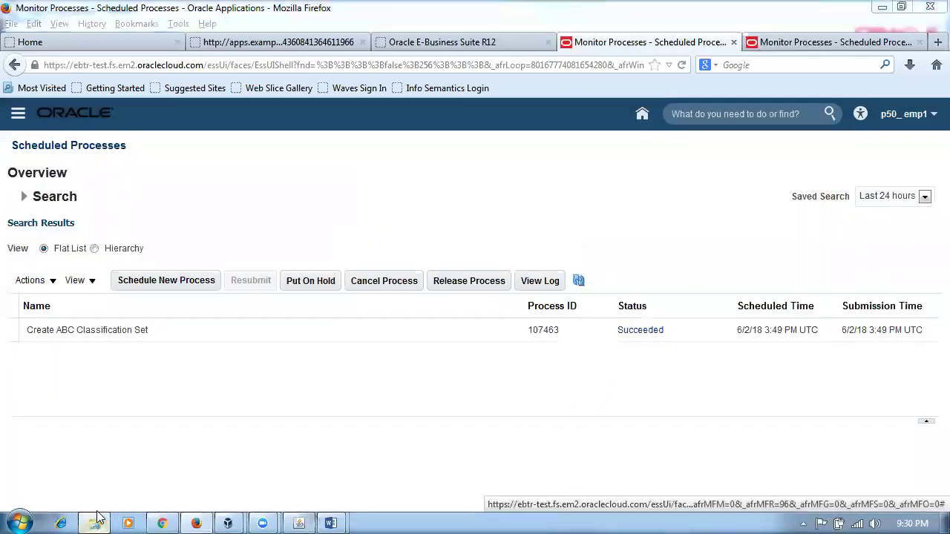
Switch to Windows Explorer and open the Word document Reasons for Cyclic Counting from the Inv_Day 5 folder
click(99, 517)
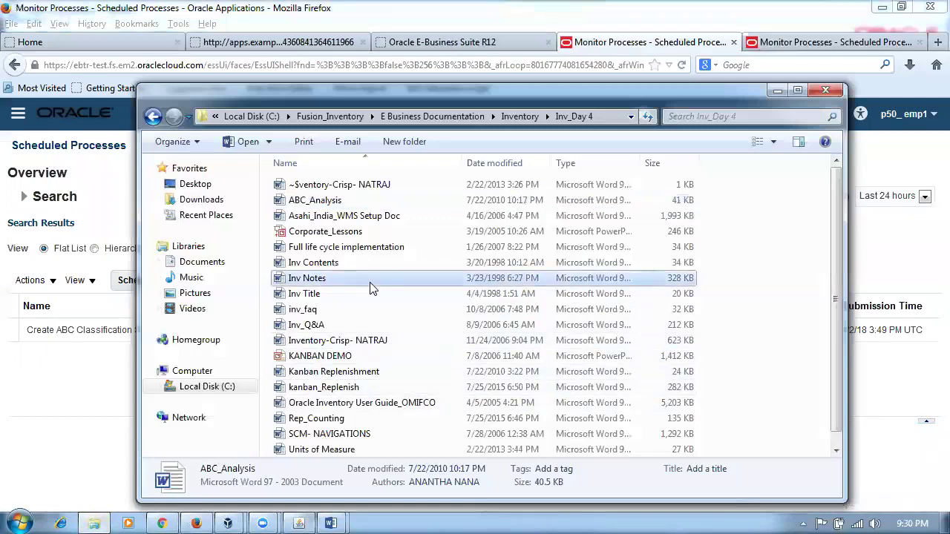
click(152, 117)
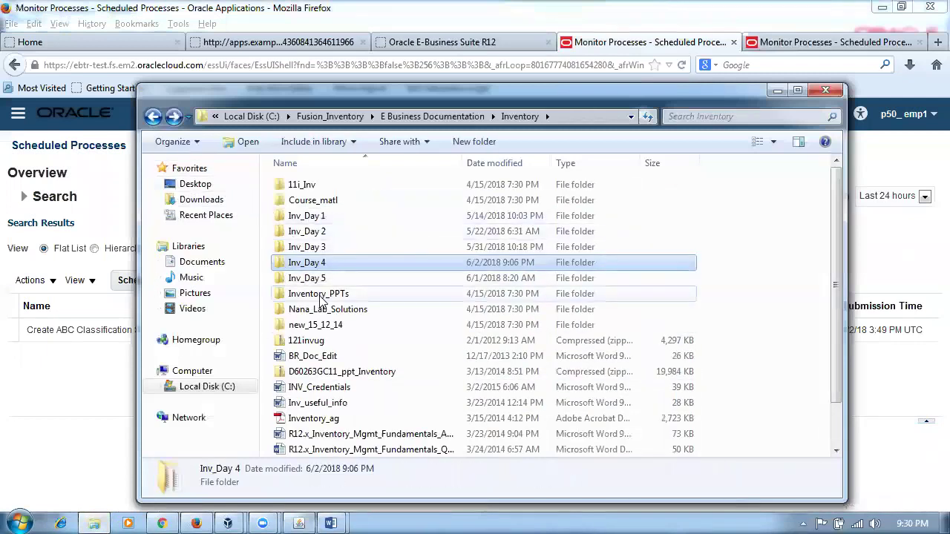
double_click(306, 278)
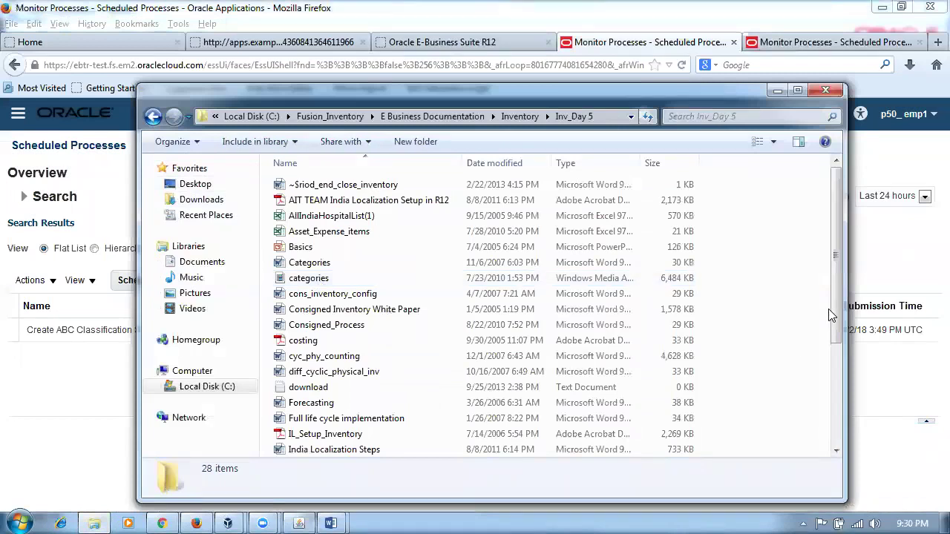
scroll(834, 319, down, 4)
click(360, 449)
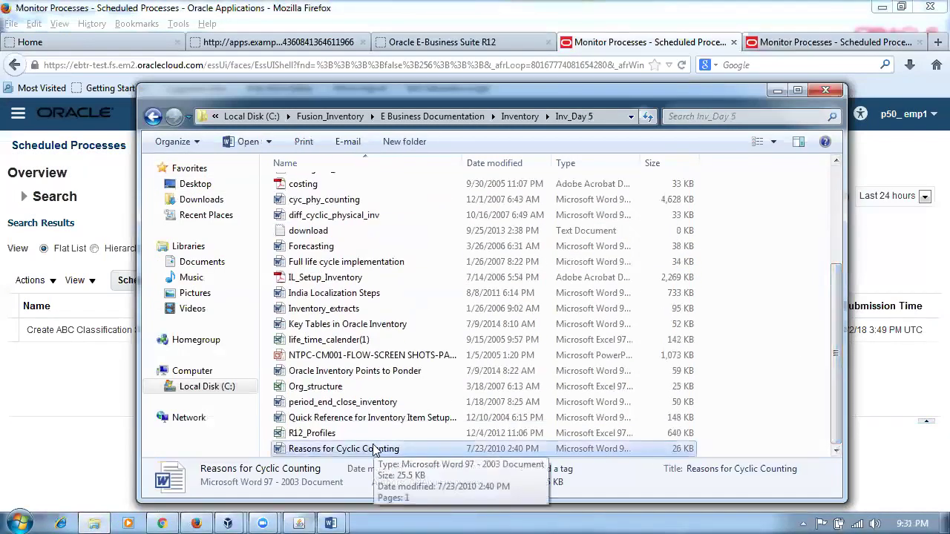
double_click(330, 450)
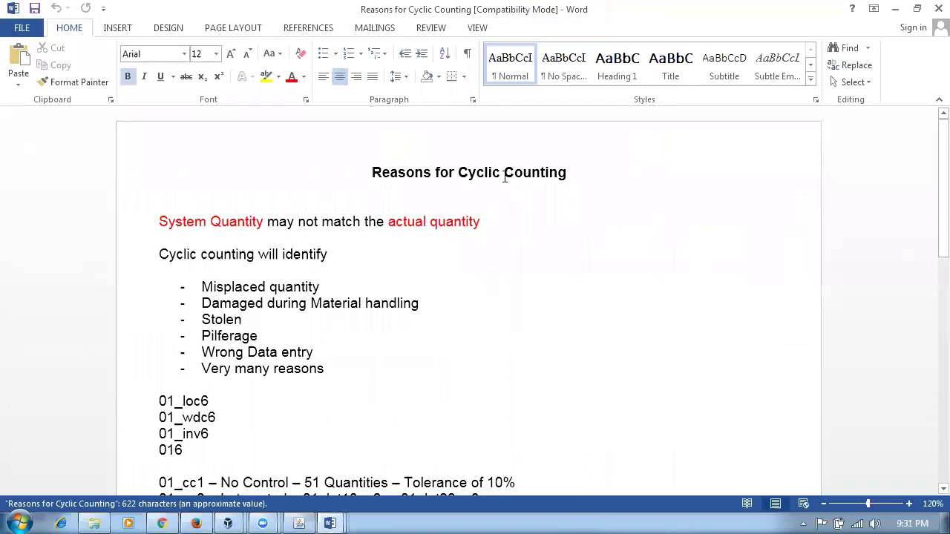
Read the document's title, its statement on system versus actual quantity, and the misplaced quantity reason, selecting each phrase
drag(388, 189, 507, 172)
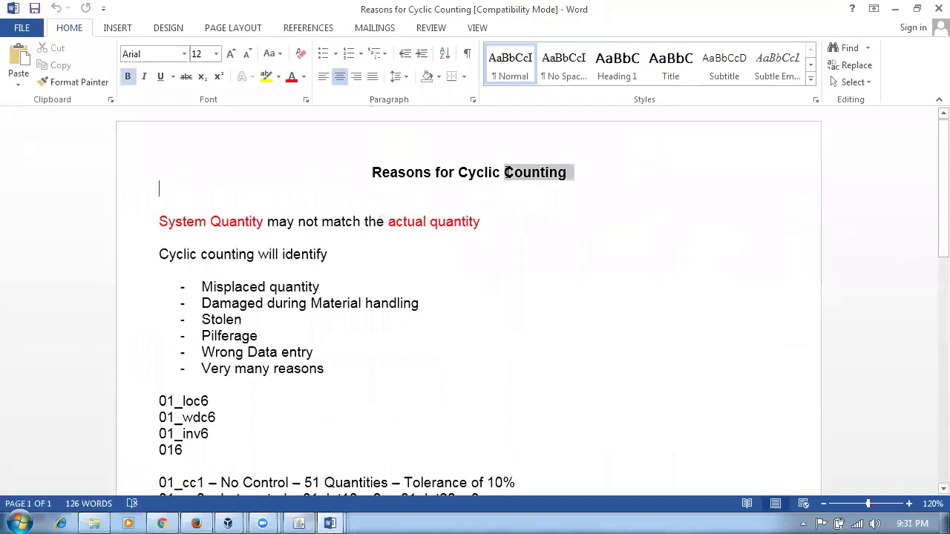
click(486, 172)
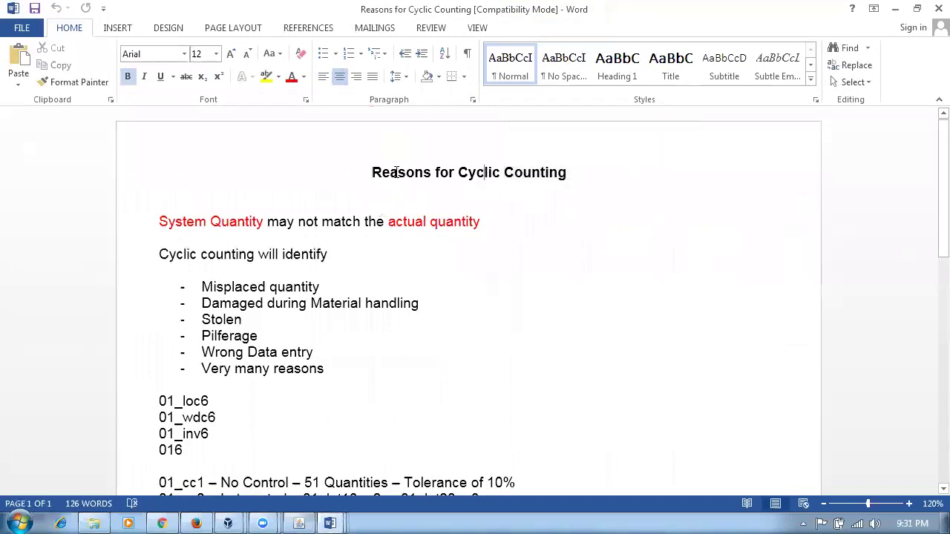
drag(441, 167, 371, 172)
drag(179, 223, 249, 223)
drag(399, 221, 466, 226)
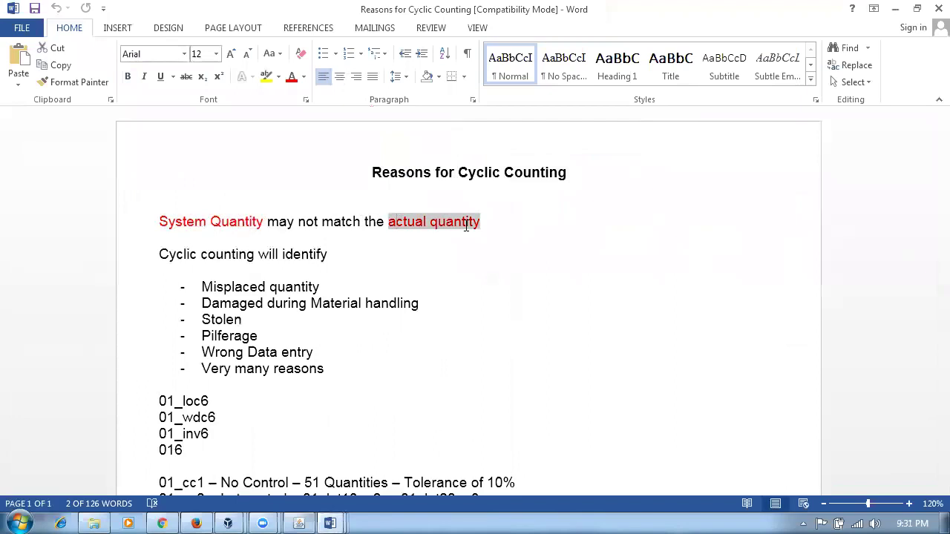
drag(219, 286, 297, 280)
scroll(460, 307, up, 3)
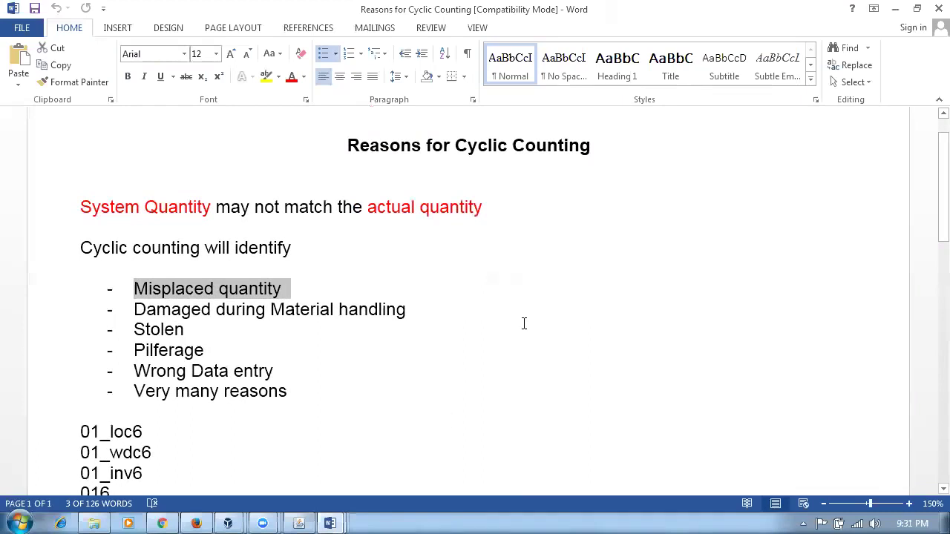
click(506, 394)
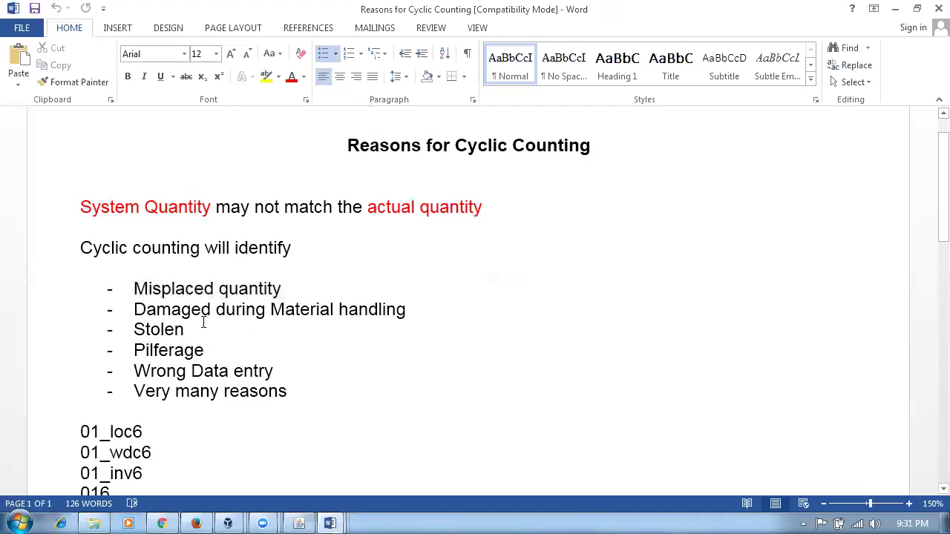
Go through the remaining cyclic counting reasons, from damage during material handling to the last bullet
drag(134, 309, 346, 320)
drag(406, 309, 408, 310)
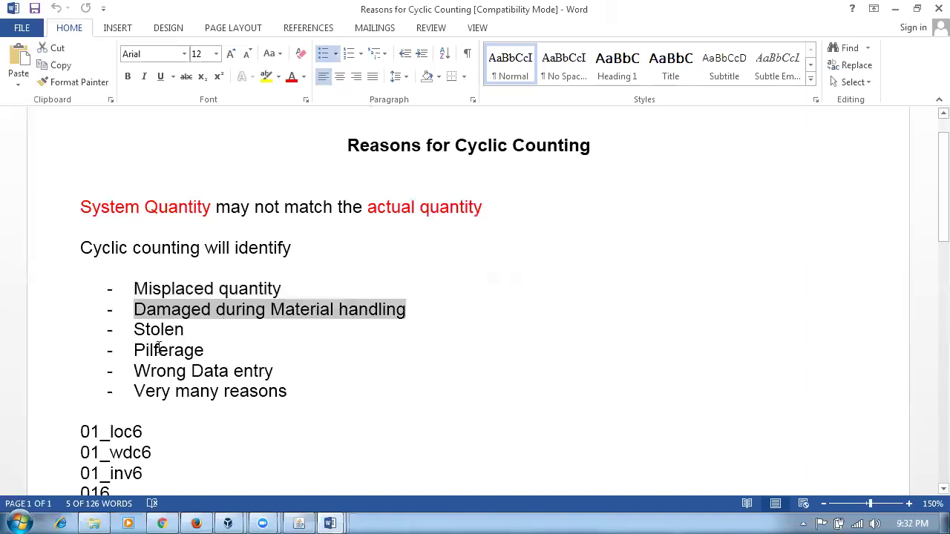
drag(134, 329, 183, 331)
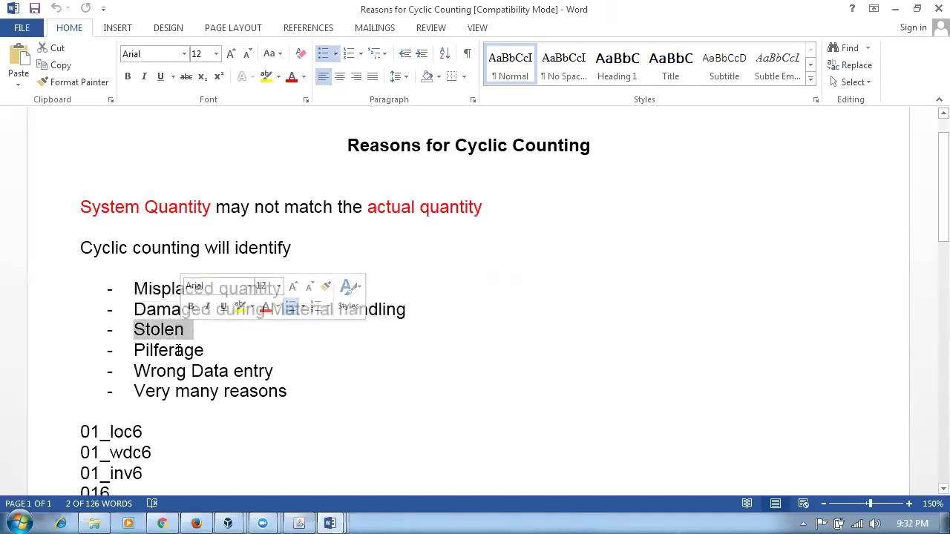
click(174, 351)
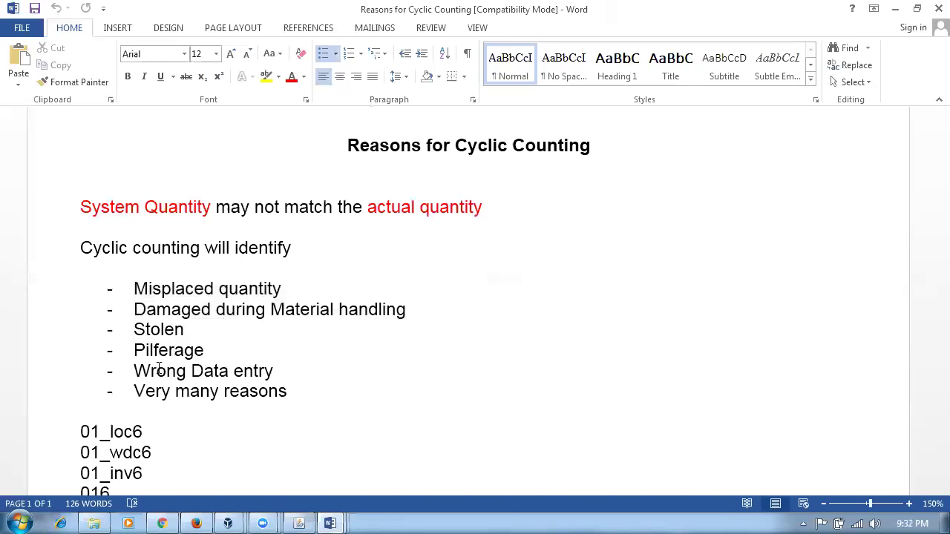
drag(134, 371, 274, 378)
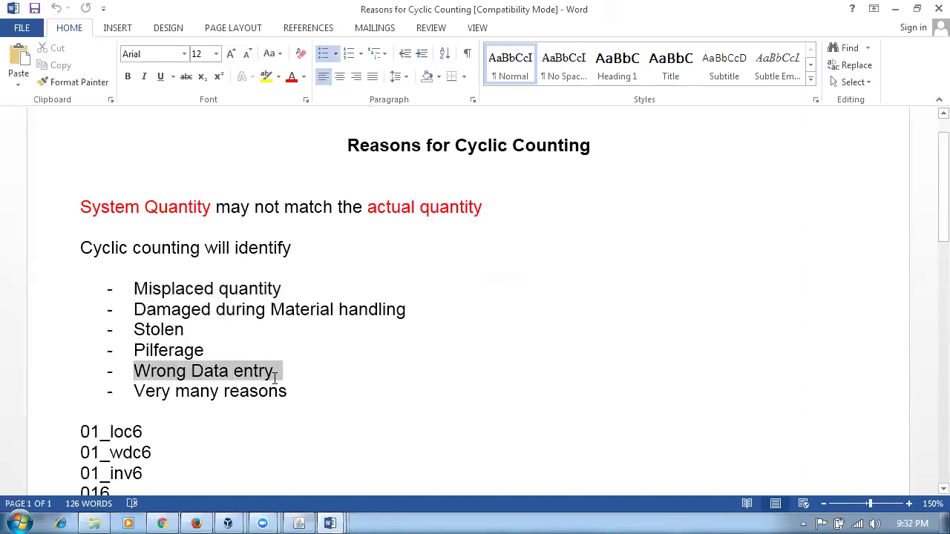
click(273, 464)
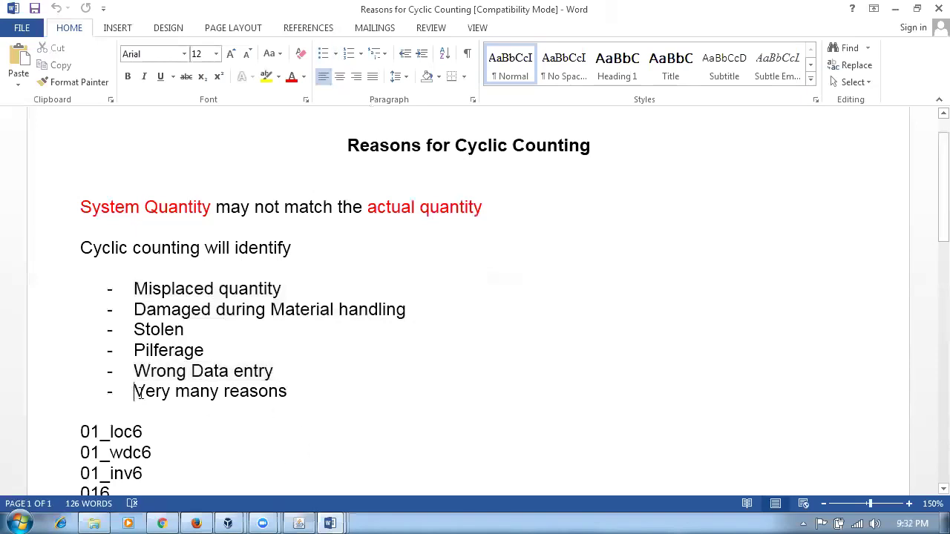
drag(133, 391, 239, 391)
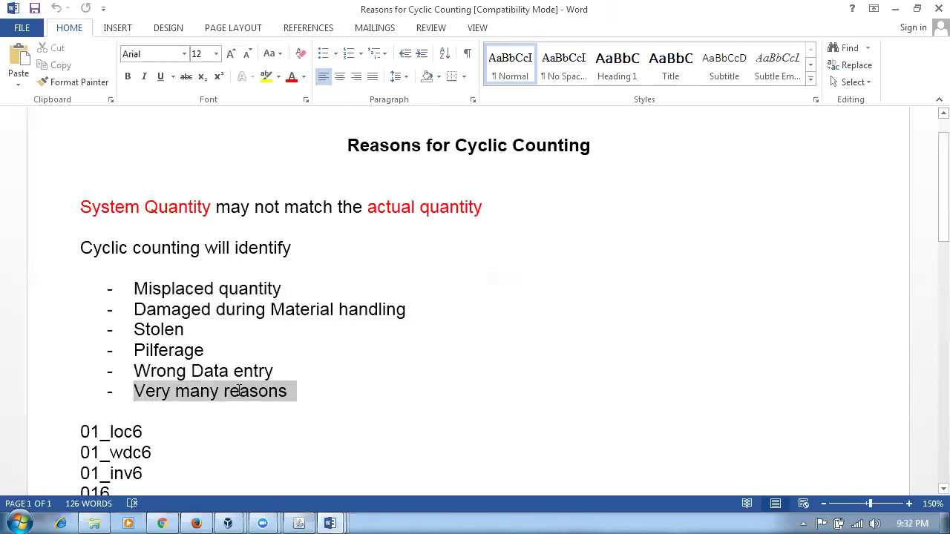
Revisit the statement comparing system and actual quantity and the document title by selecting them, and clear the selection
drag(94, 211, 478, 207)
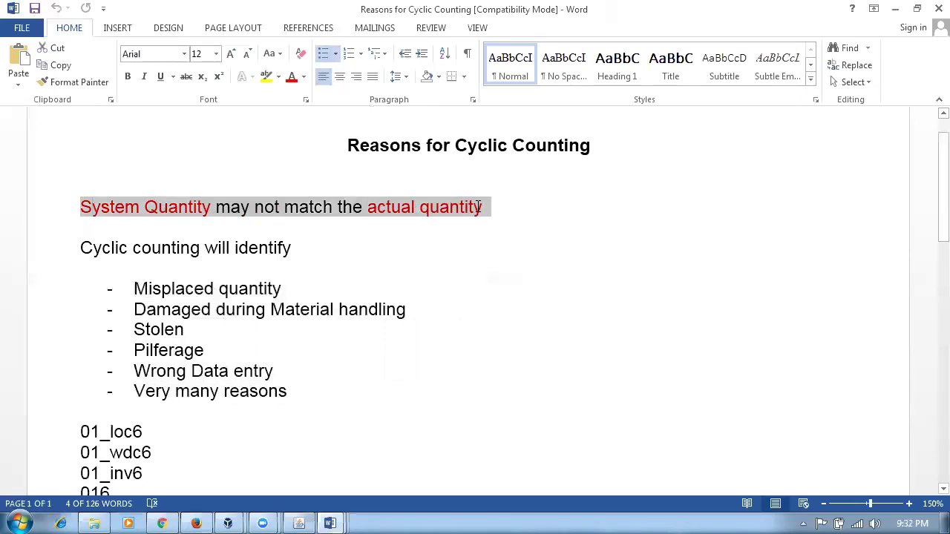
click(470, 244)
drag(387, 146, 580, 158)
click(291, 407)
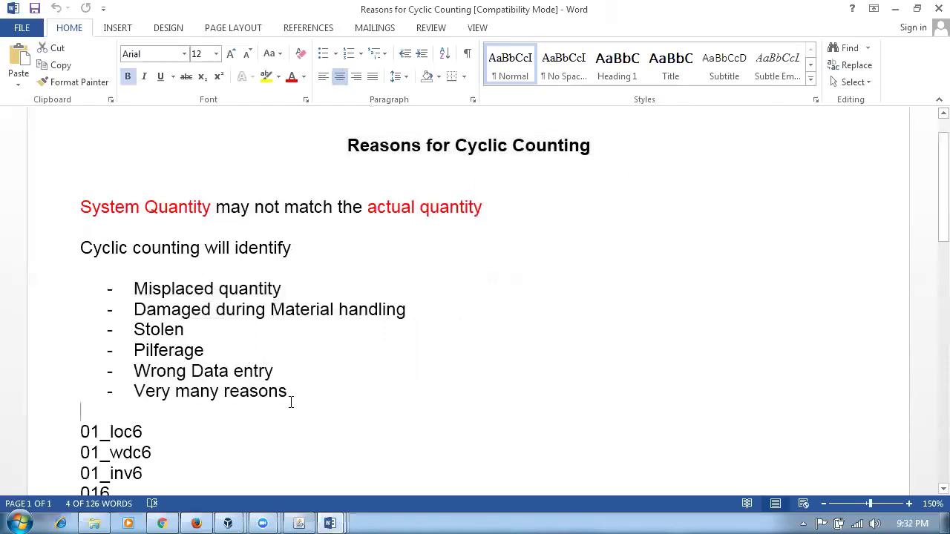
Read the 01_cc1 line below the cyclic counting reasons, selecting parts of its item name, control type and quantity
scroll(301, 398, down, 3)
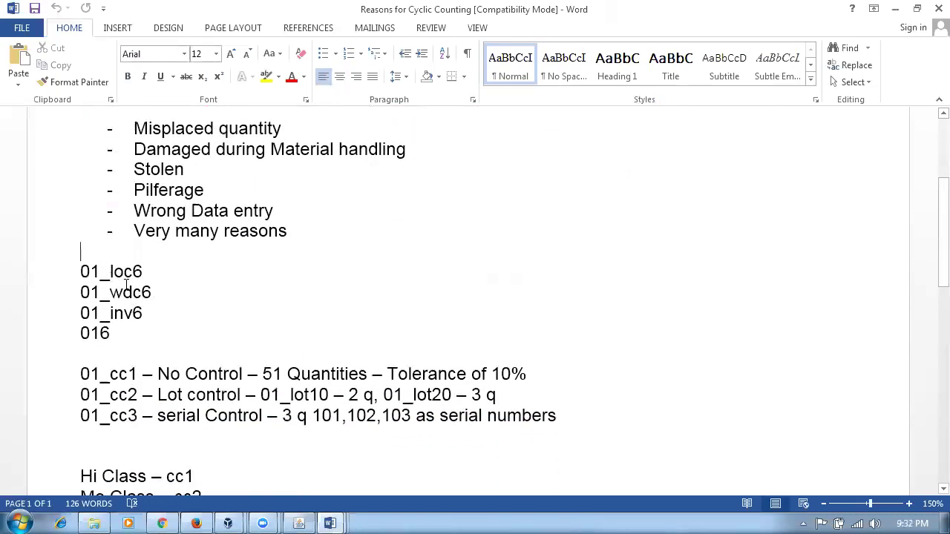
click(112, 335)
scroll(218, 426, down, 1)
click(102, 322)
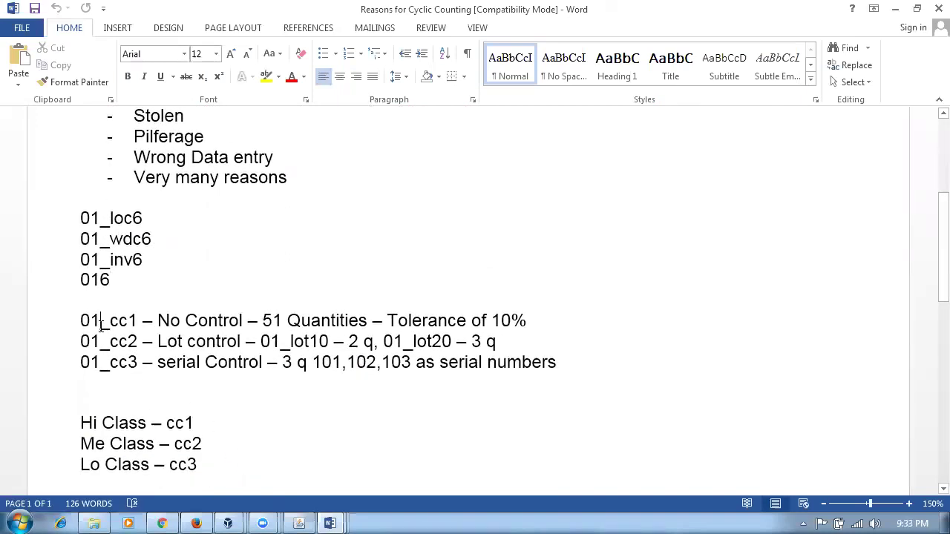
drag(109, 320, 128, 320)
drag(203, 325, 197, 325)
drag(270, 325, 278, 325)
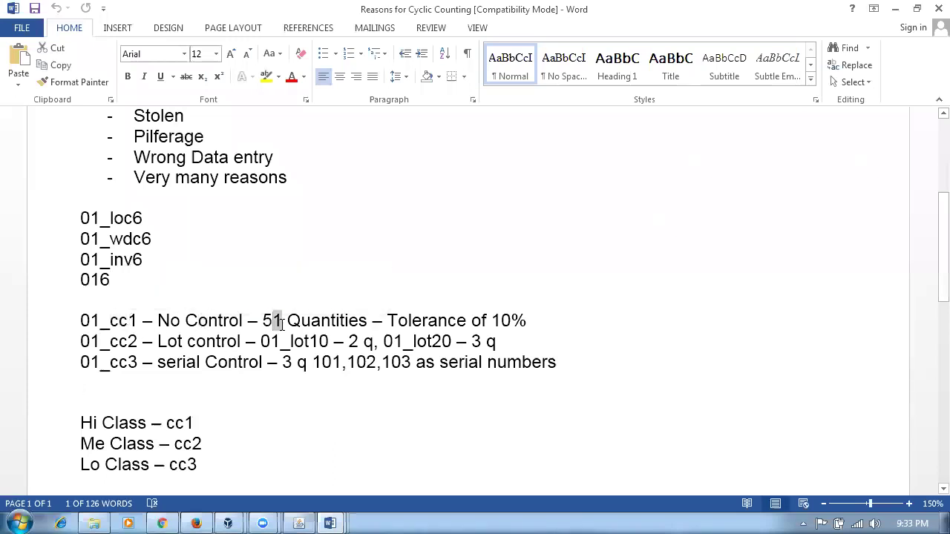
Read the lot control item 01_cc2 and serial control item 01_cc3 lines, and select across the three item lines
click(120, 342)
click(187, 341)
drag(218, 342, 187, 341)
drag(295, 342, 489, 341)
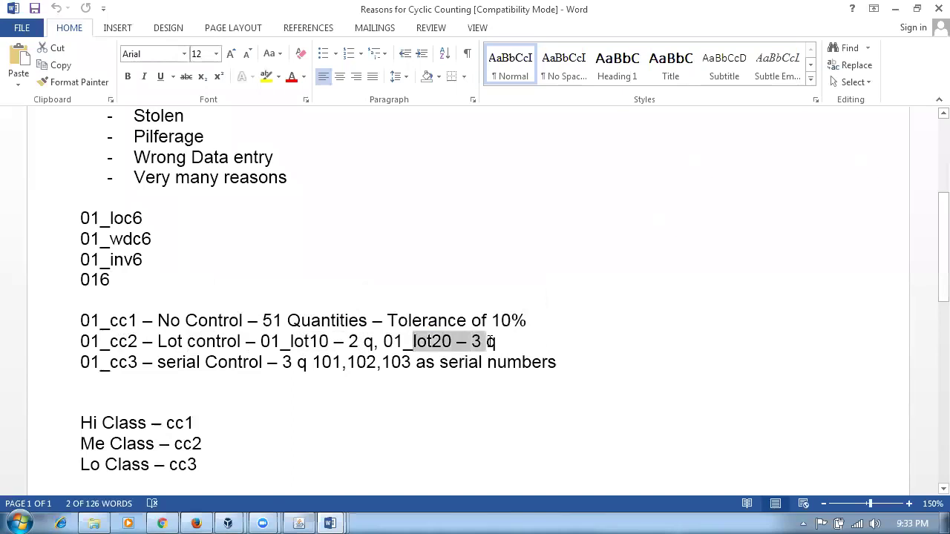
click(109, 362)
drag(312, 362, 423, 361)
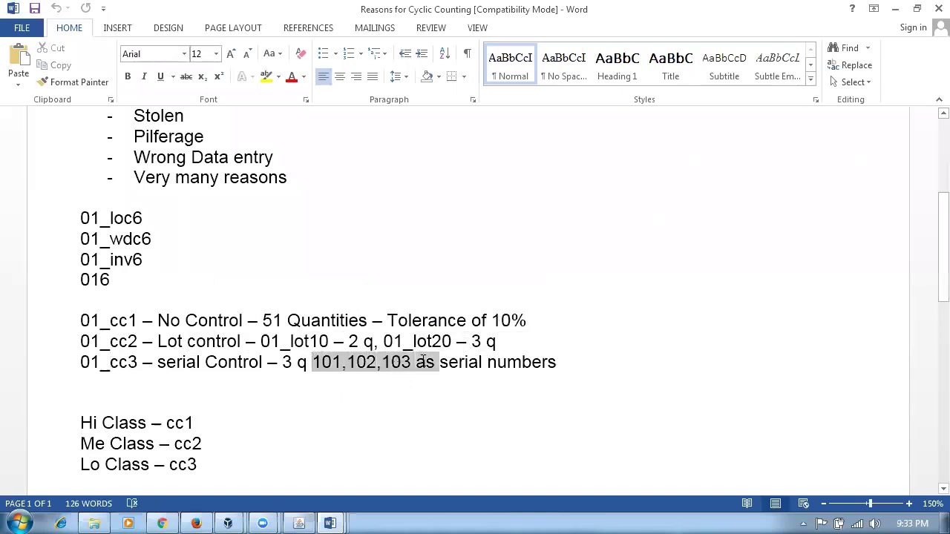
drag(234, 320, 262, 371)
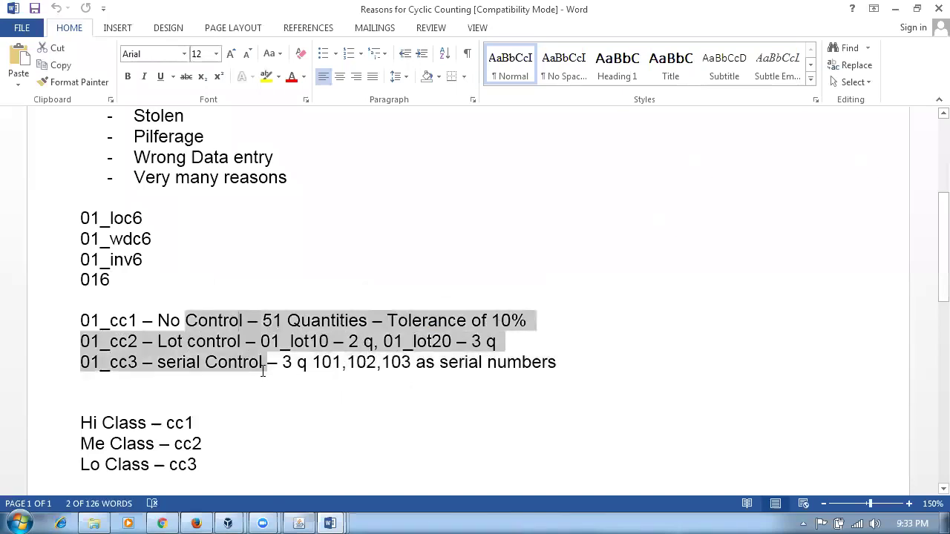
Switch to Oracle Applications, close the Requests window, and change the inventory organization to p53 (p50_inv_3)
click(299, 524)
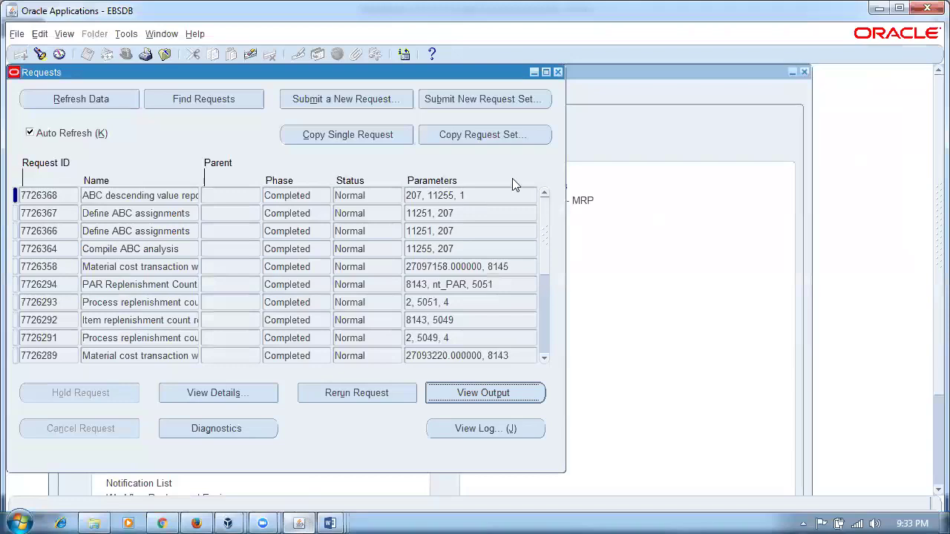
click(557, 72)
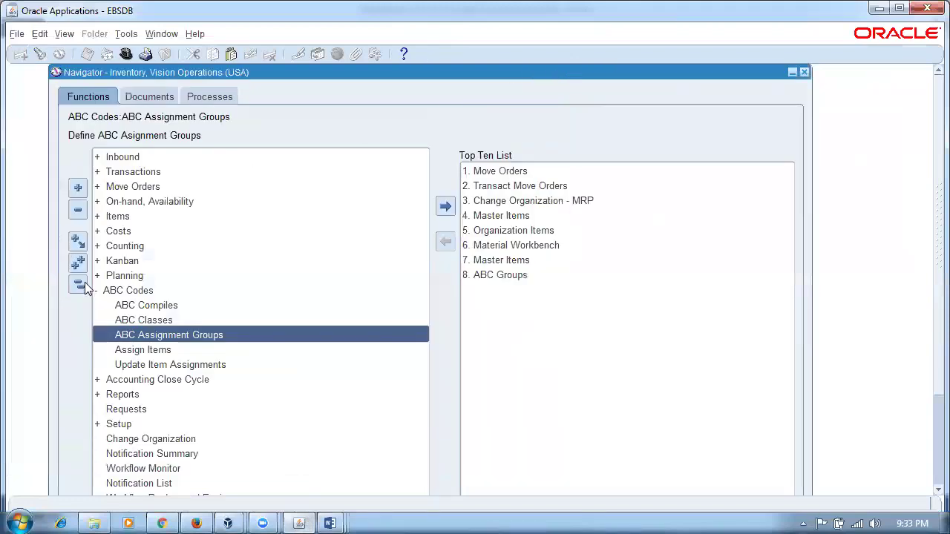
click(78, 284)
double_click(152, 201)
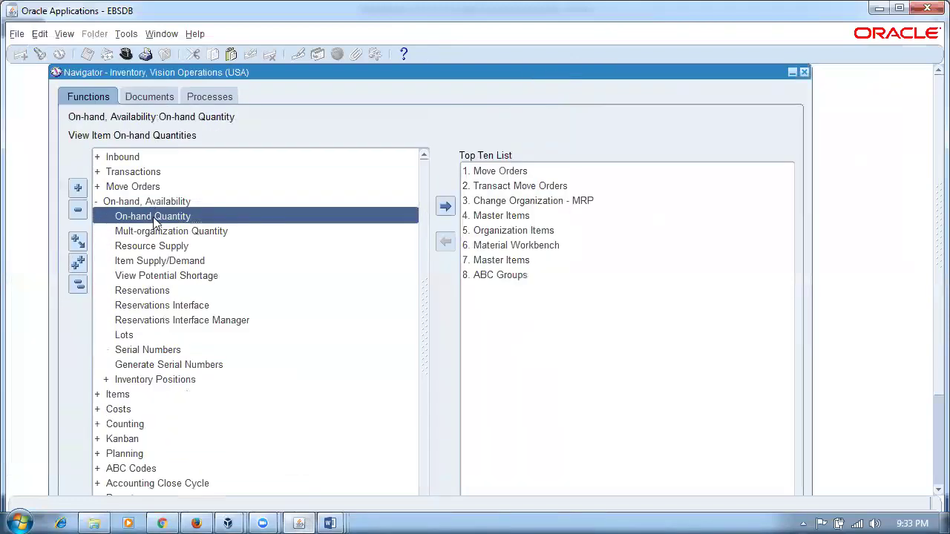
double_click(499, 206)
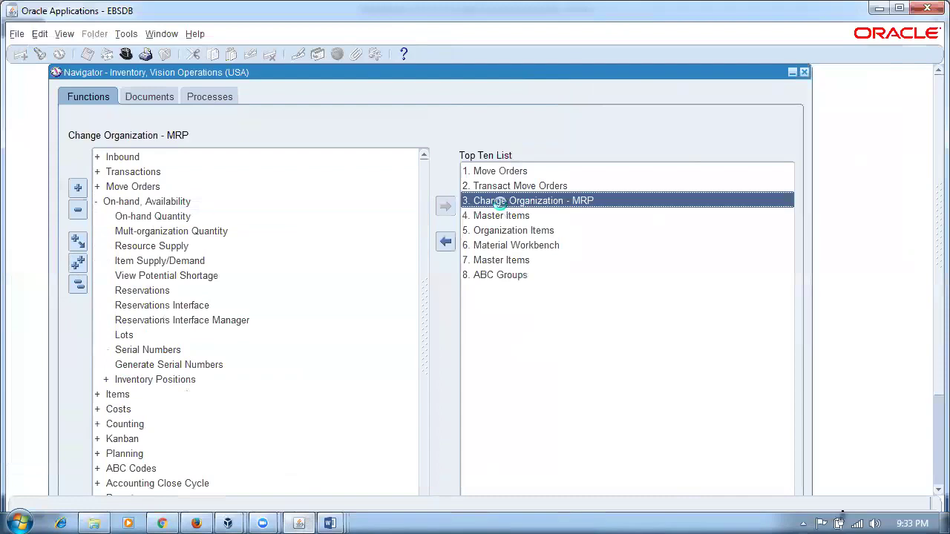
text(p%)
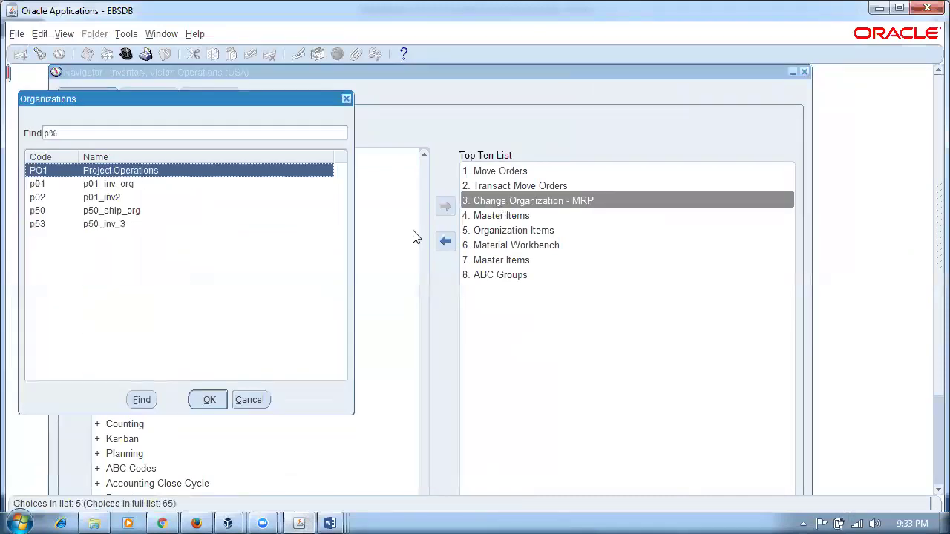
click(85, 223)
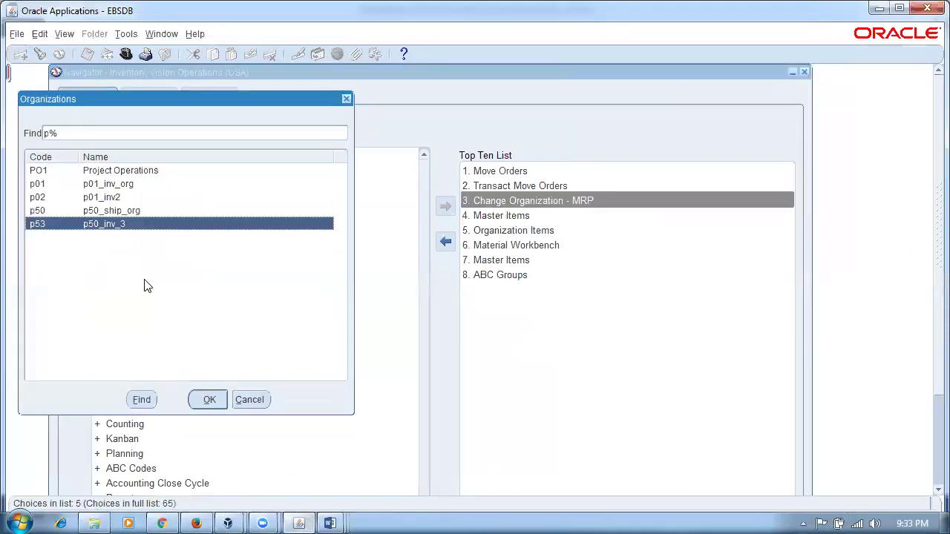
click(207, 399)
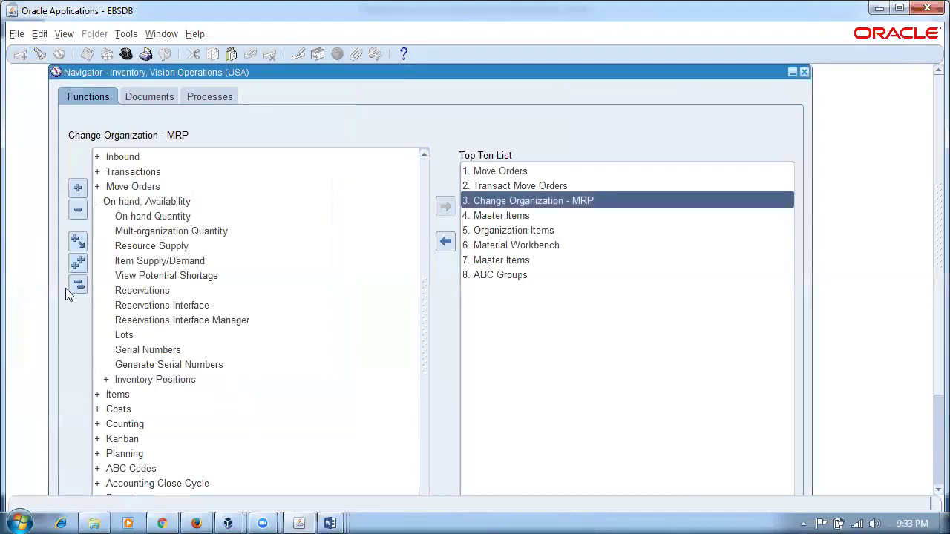
Open the on-hand quantities for organization p53 in the Material Workbench and expand its on-hand tree down to the items in sub1
double_click(156, 216)
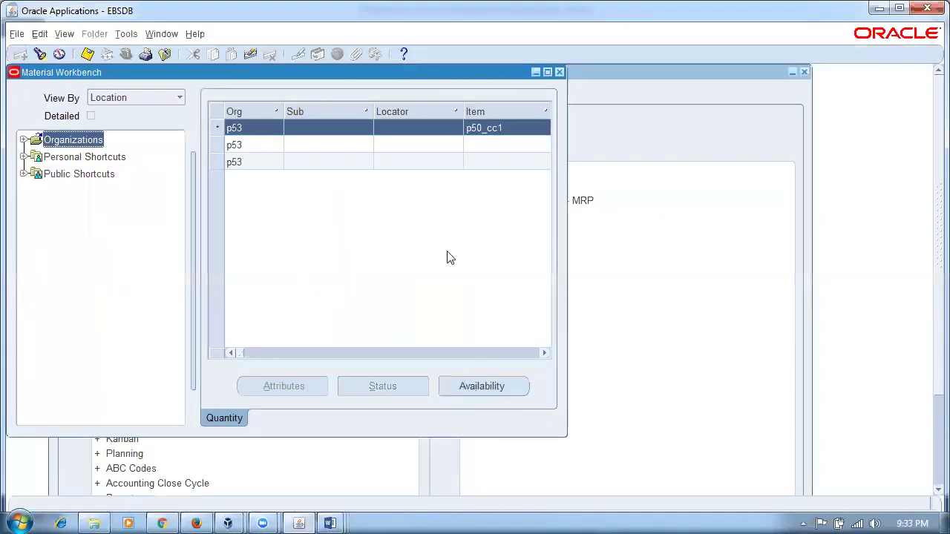
drag(566, 255, 929, 262)
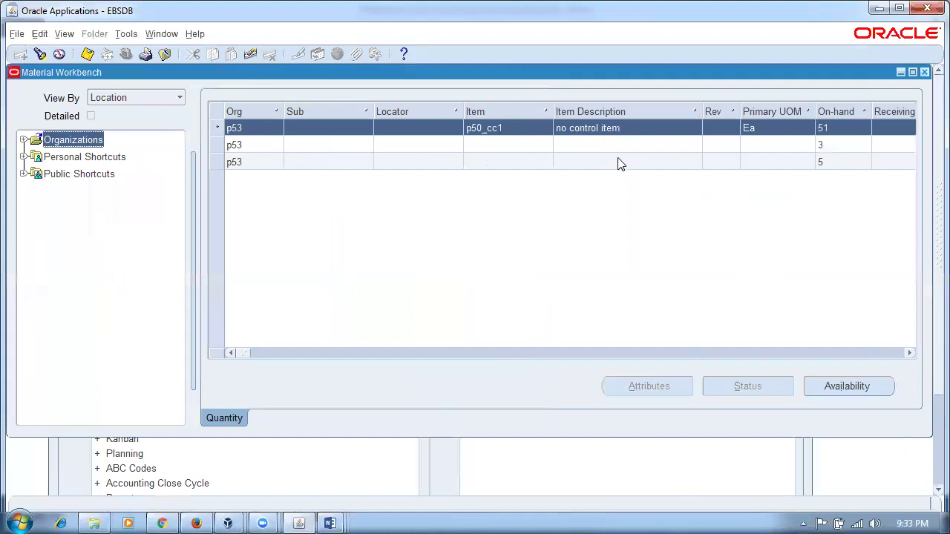
click(823, 164)
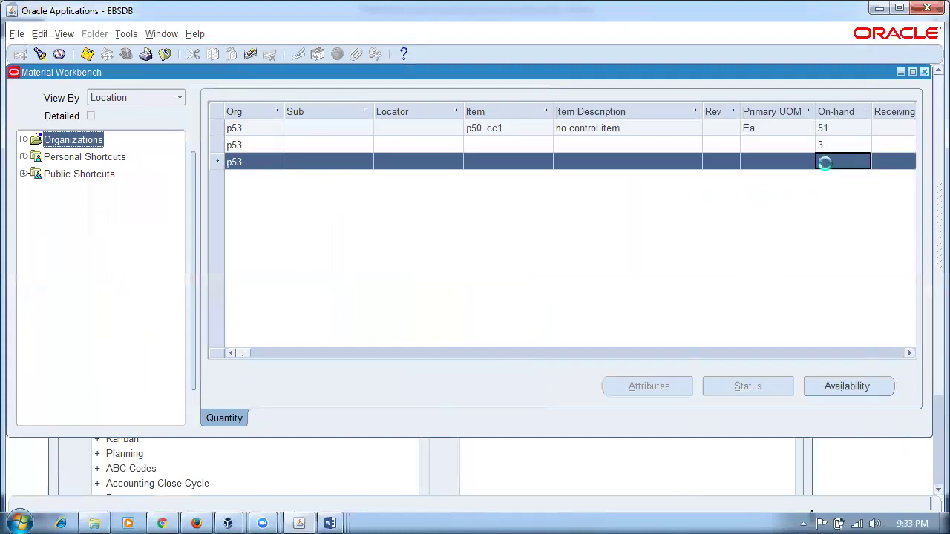
click(24, 141)
click(37, 156)
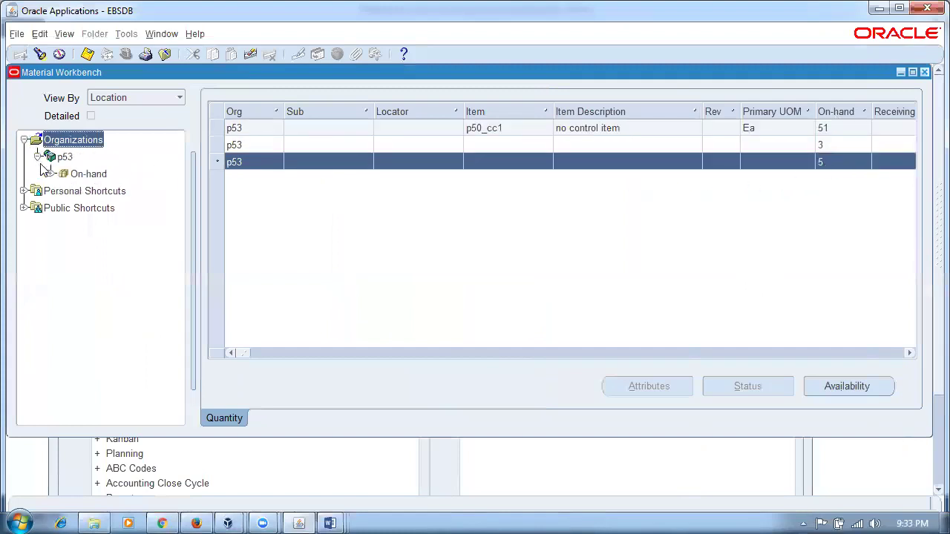
click(50, 174)
click(64, 191)
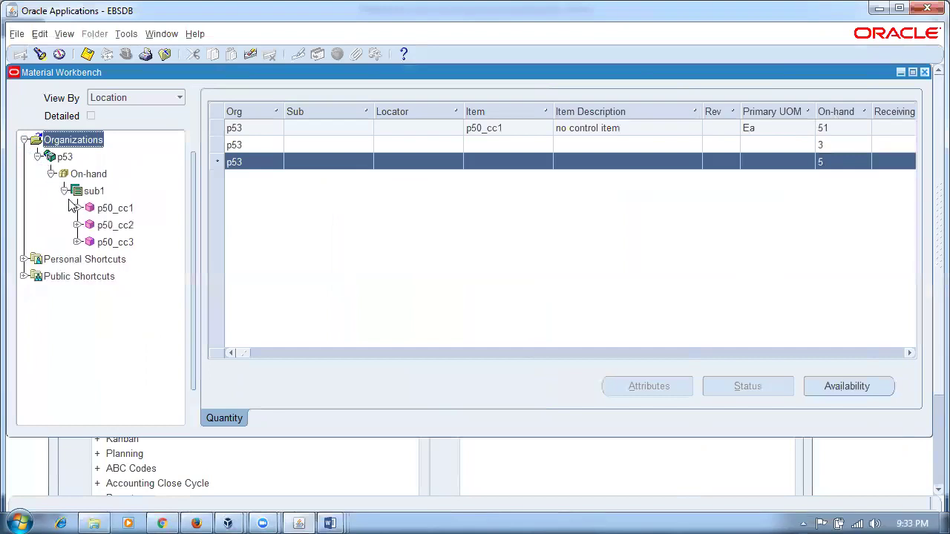
Examine the on-hand quantities of p50_cc2 with its lots p50_lot10 and p50_lot20, and of p50_cc3 with its serial numbers
click(77, 225)
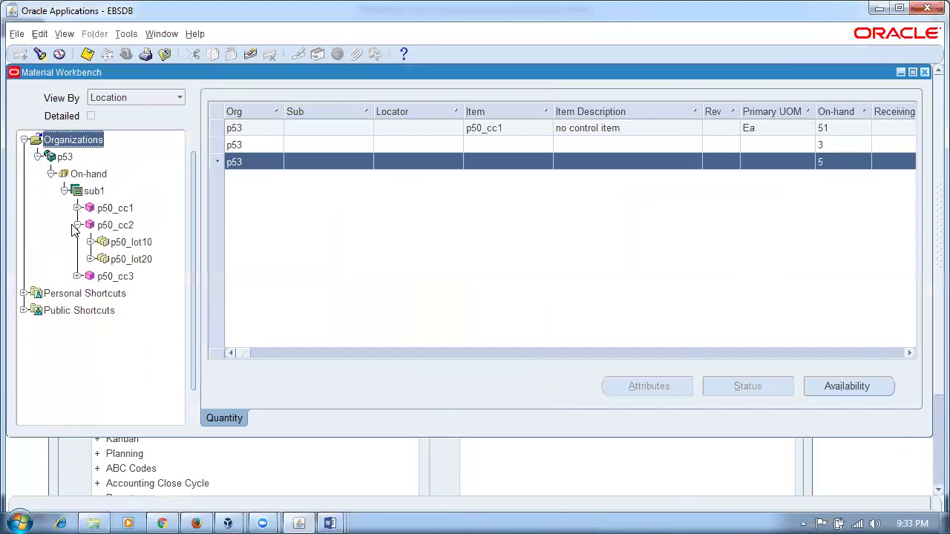
click(115, 226)
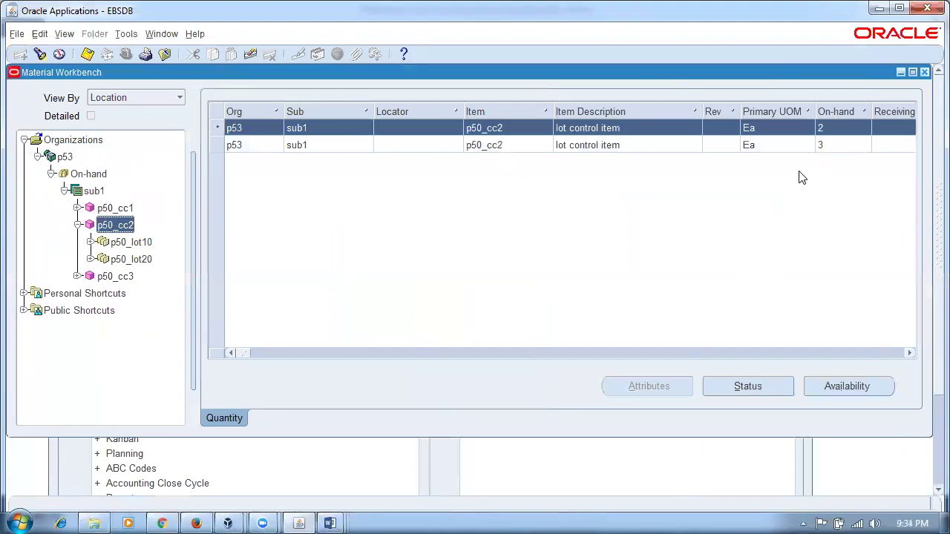
click(143, 245)
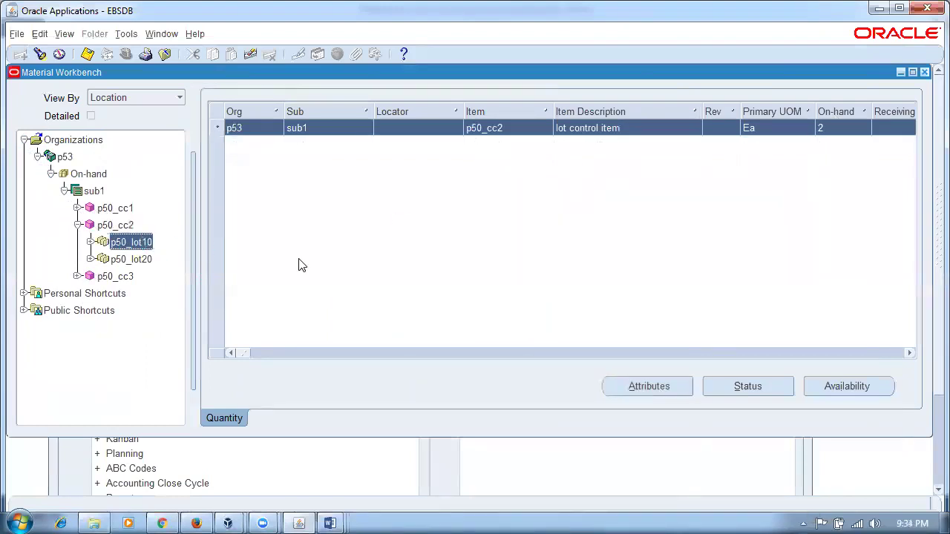
click(146, 260)
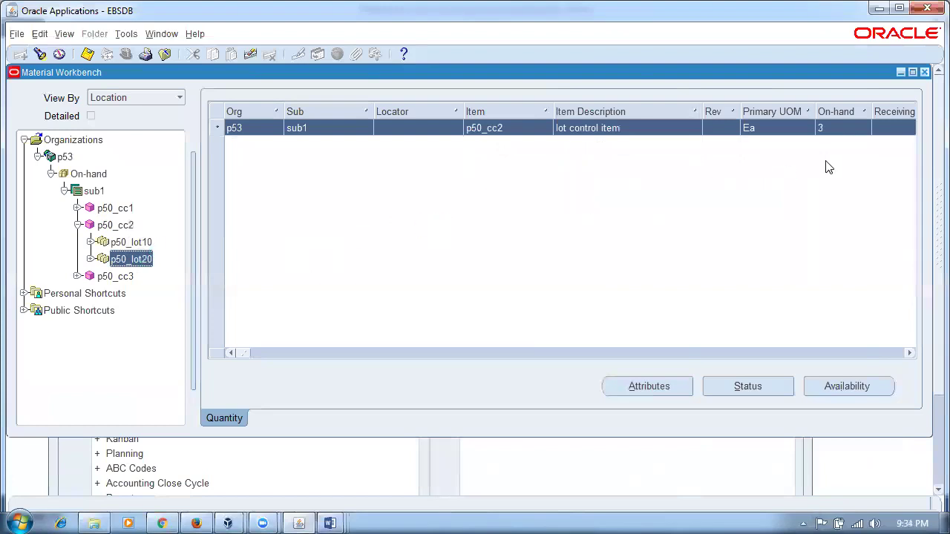
click(77, 276)
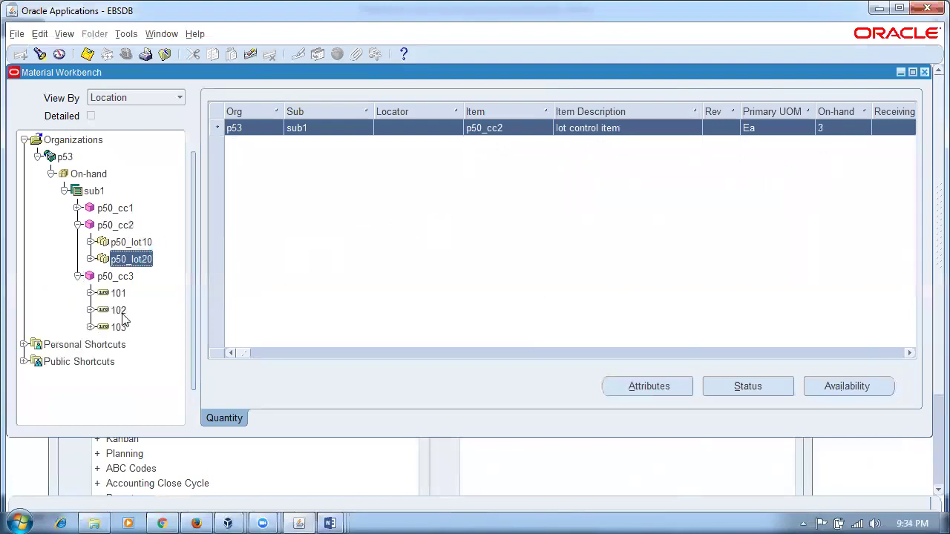
click(125, 279)
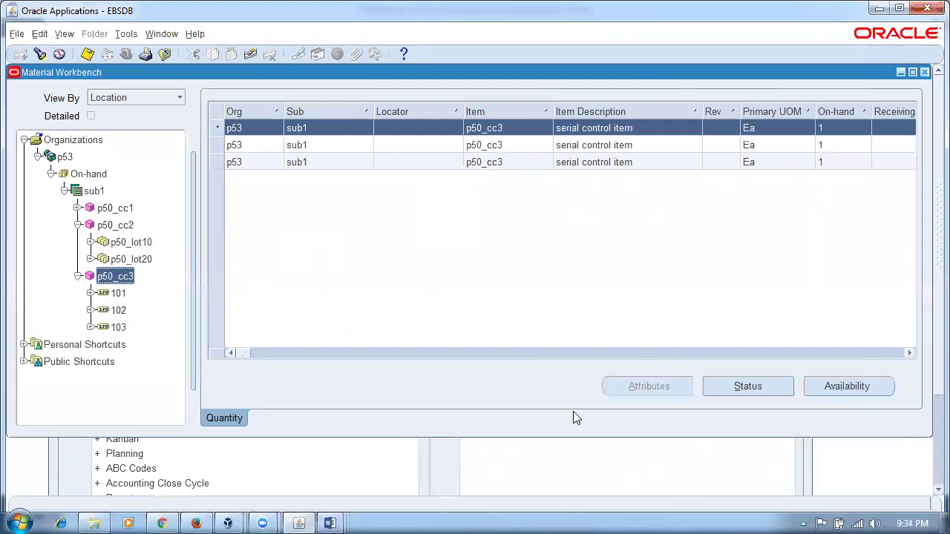
Switch to the Reasons for Cyclic Counting Word document and select the lines describing the three control items
click(329, 523)
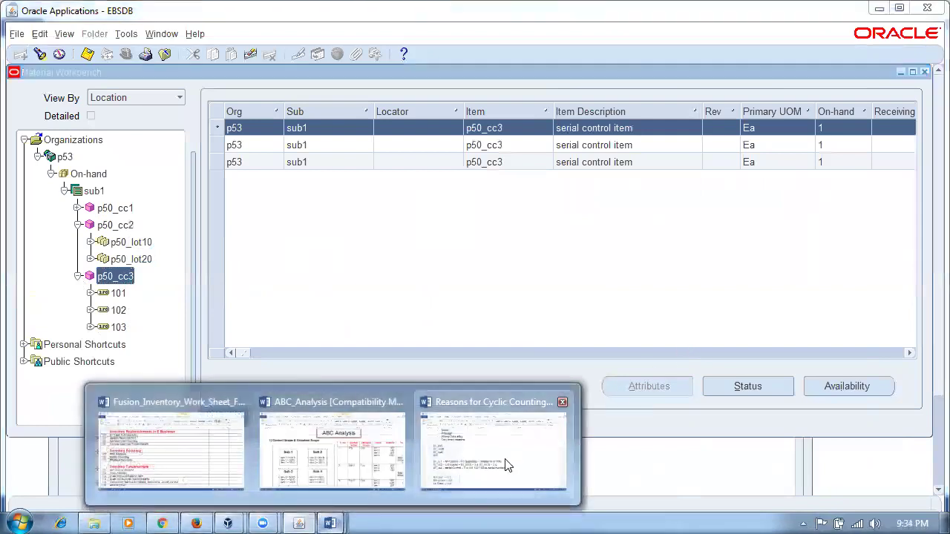
click(507, 465)
drag(168, 325, 235, 359)
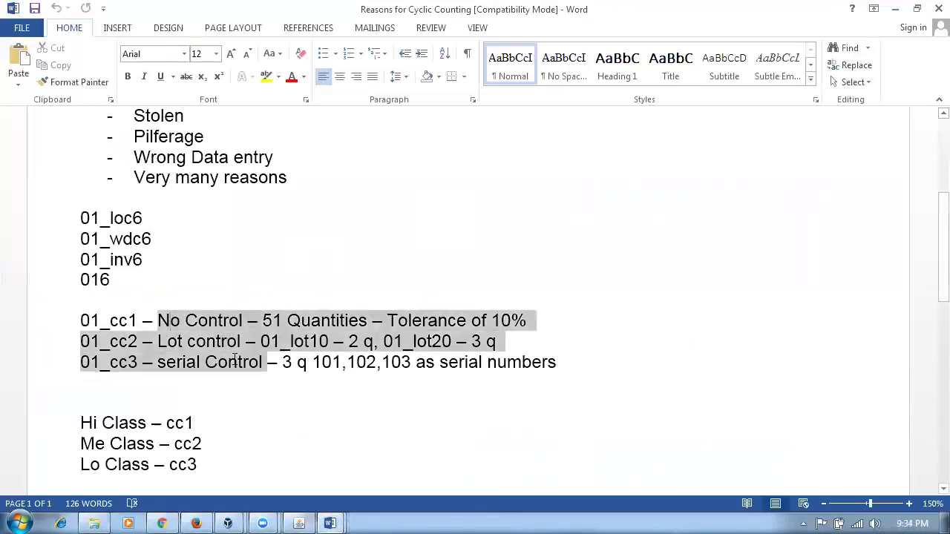
Return to Oracle Applications, close the Material Workbench, and open the Master Item form from the Items functions
click(297, 519)
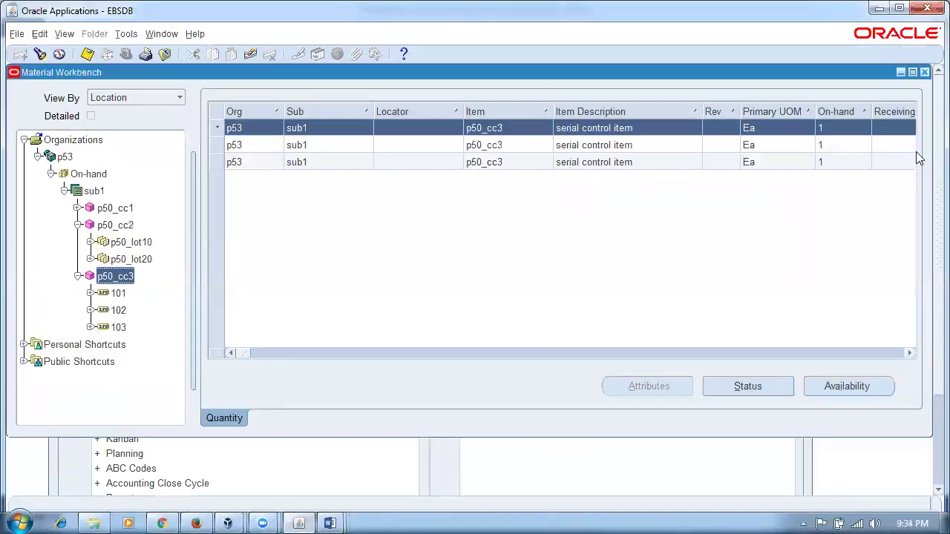
click(924, 72)
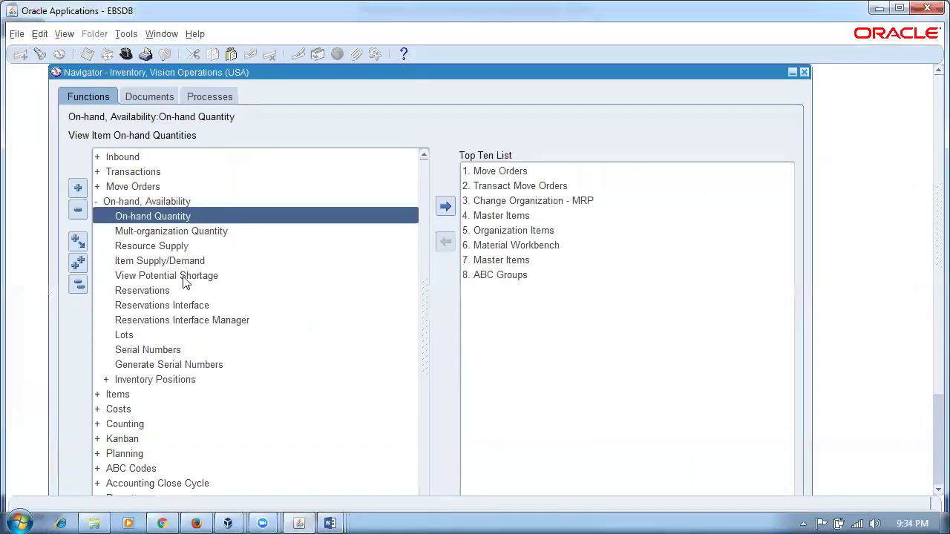
click(78, 284)
double_click(130, 216)
double_click(143, 232)
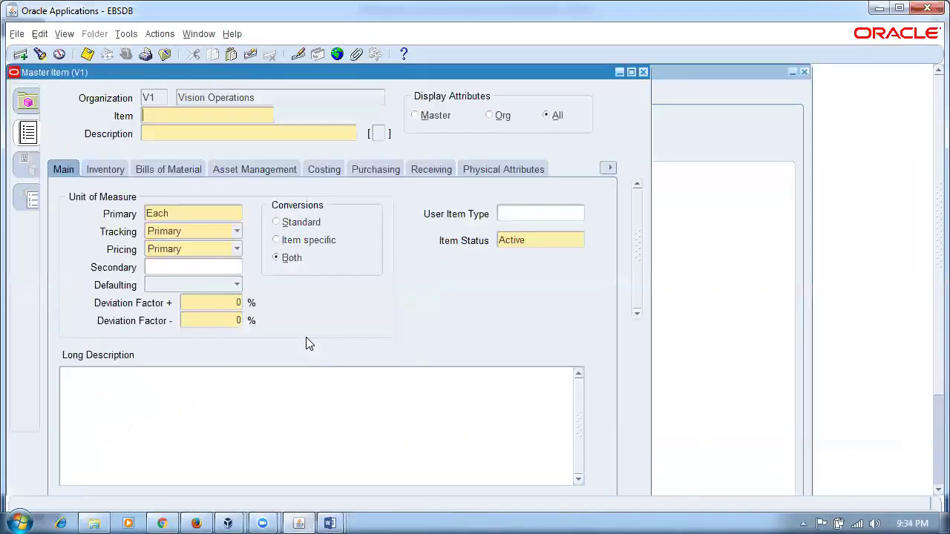
Query the master items matching %3 and show the Inventory attributes
key(F11)
text(%3)
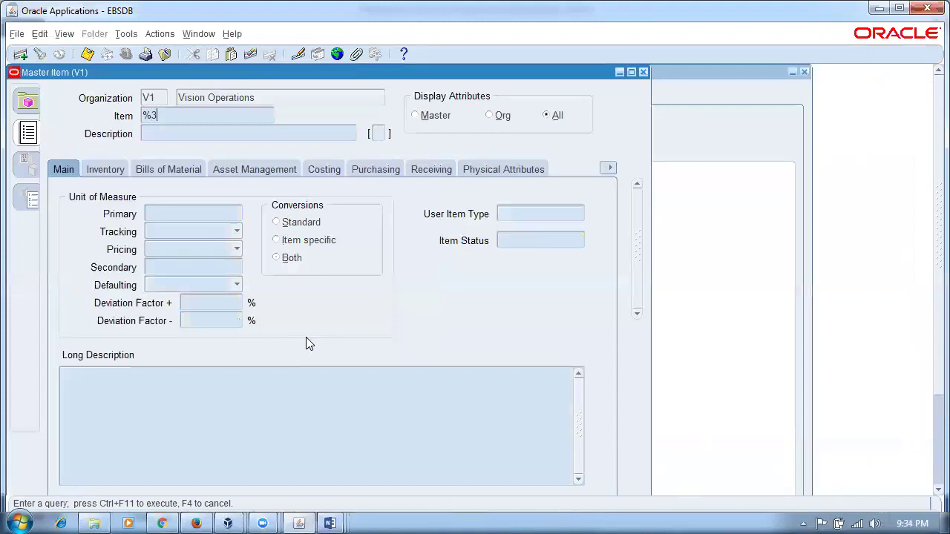
key(ctrl+F11)
click(104, 170)
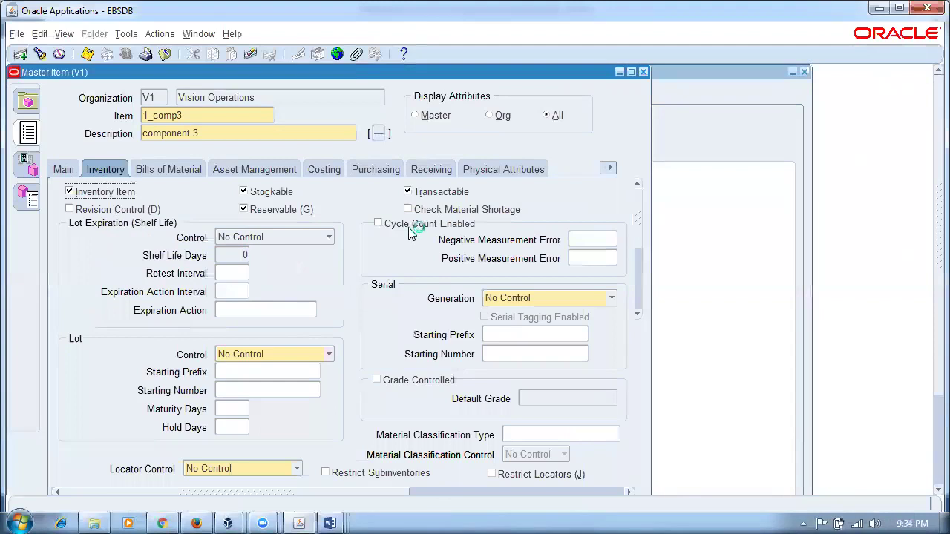
Query the master items again with p50%3 to retrieve item p50_cc3 and its Inventory attributes
double_click(208, 116)
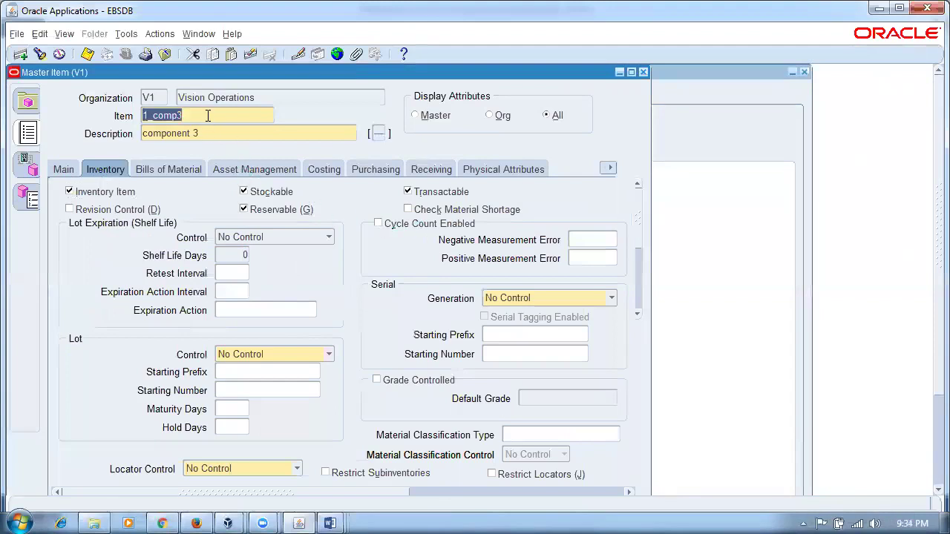
click(208, 116)
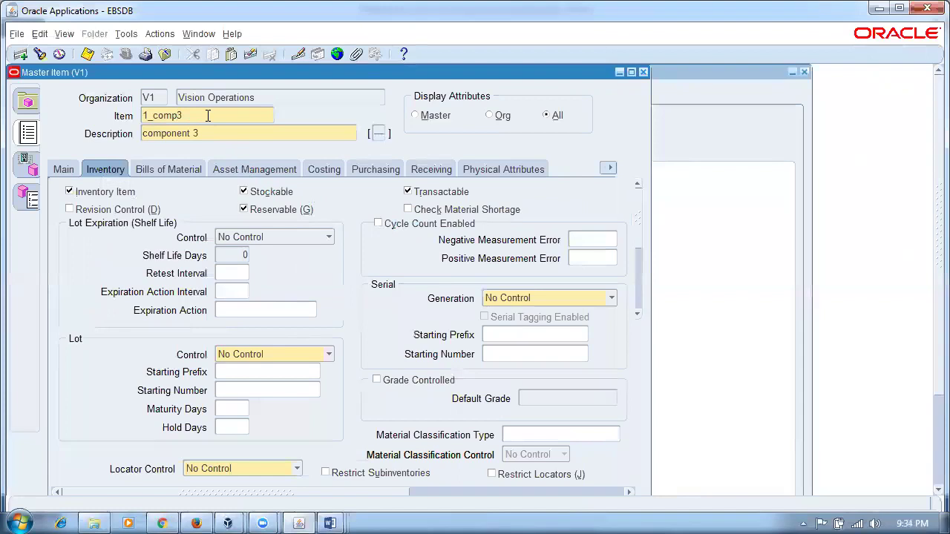
key(F11)
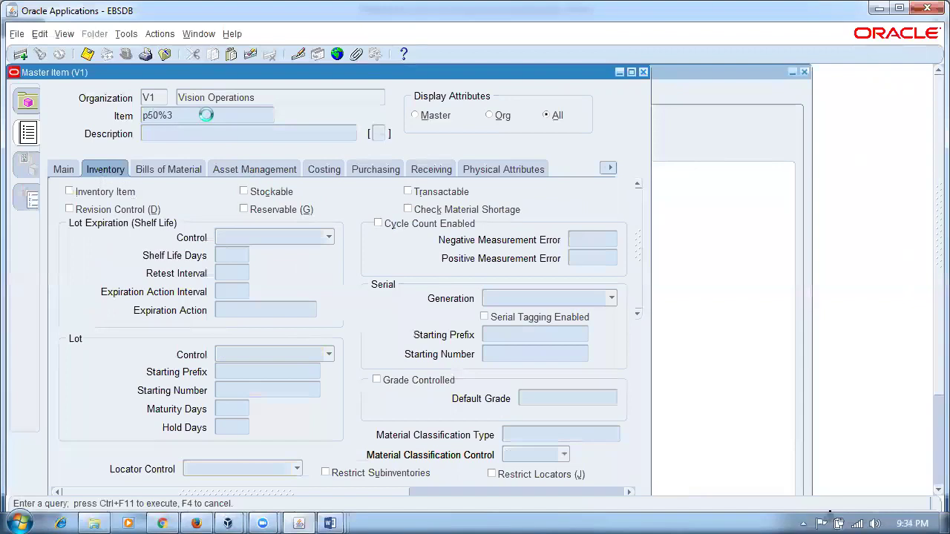
key(ctrl+F11)
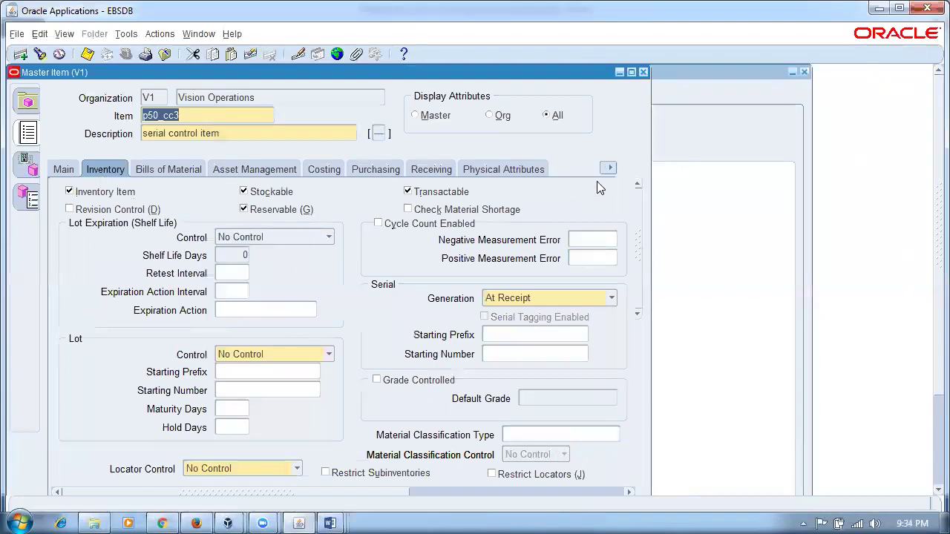
Close the Master Item form and open the Cycle Counts form from the Cycle Counting functions under Counting
click(643, 72)
click(77, 284)
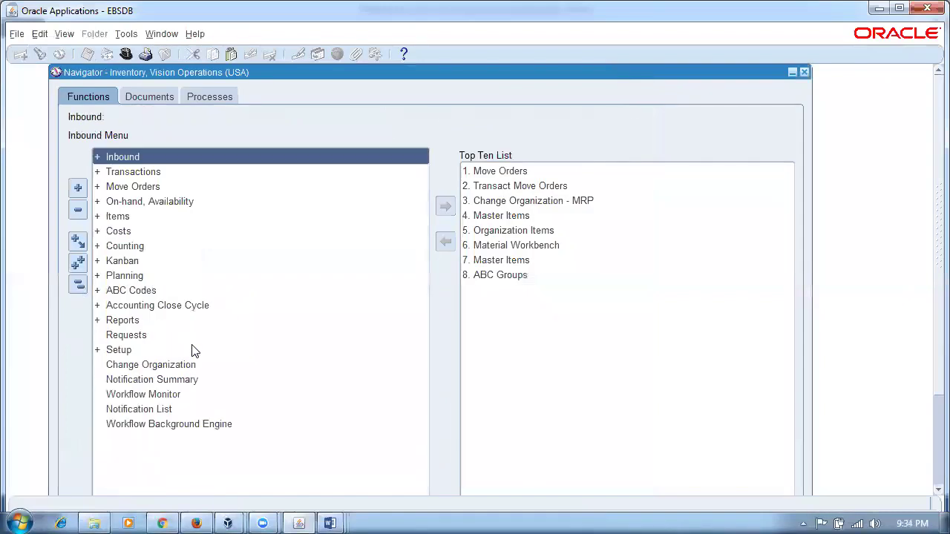
double_click(137, 247)
double_click(148, 263)
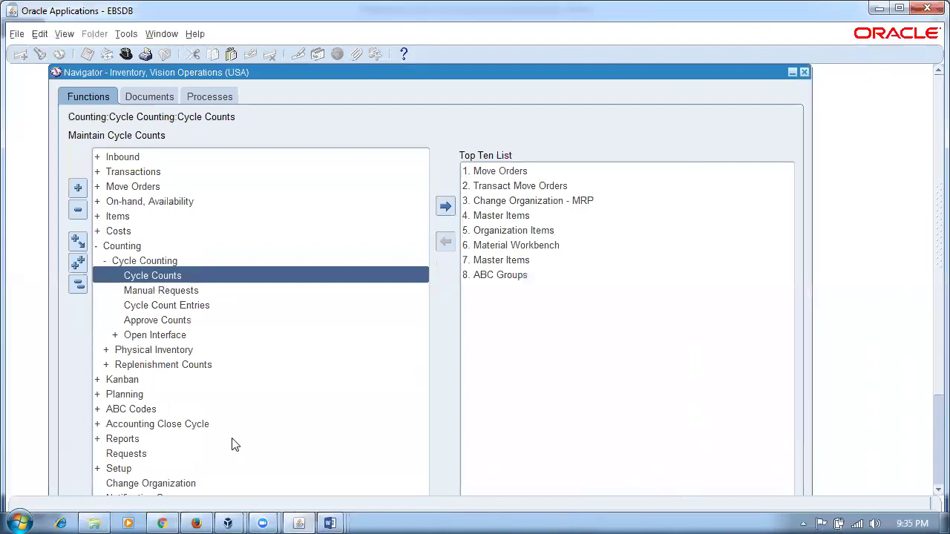
click(172, 277)
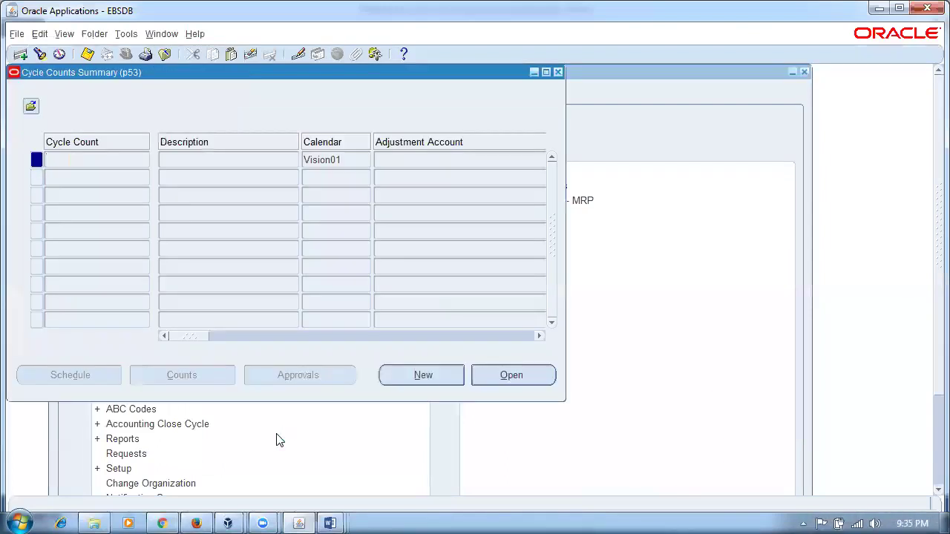
Create a new cycle count named p50_cyc_count1 and copy that name into its description
click(418, 375)
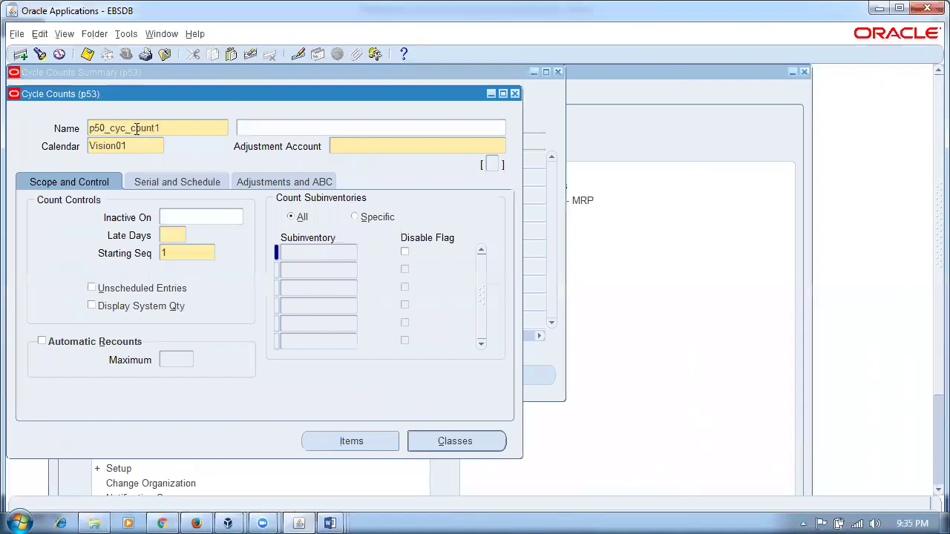
drag(203, 129, 89, 134)
key(ctrl+c)
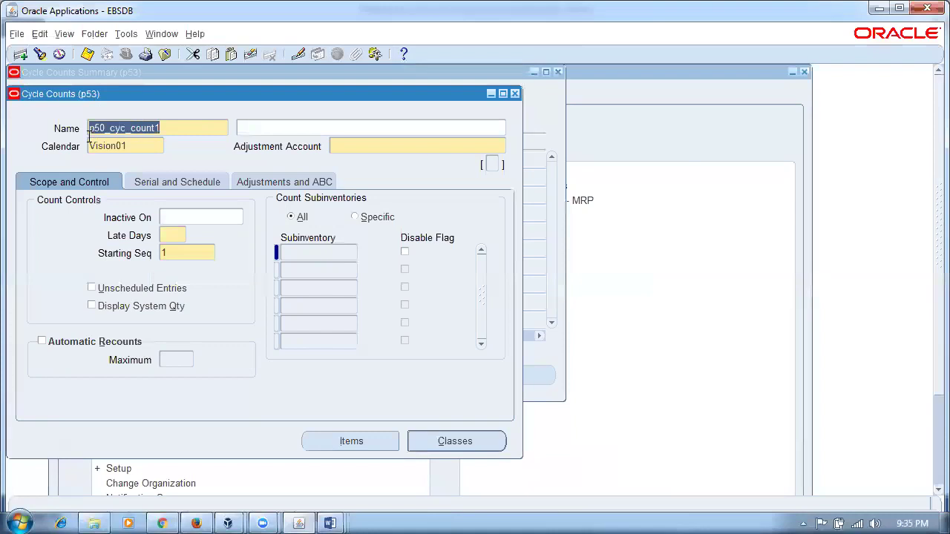
click(278, 129)
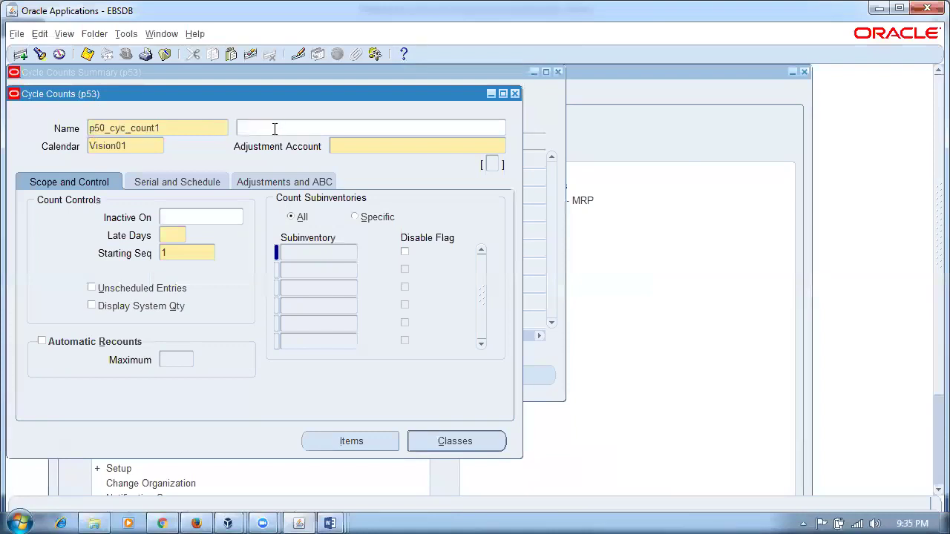
key(ctrl+v)
Fill in the cycle count's adjustment account using account alias m and set Late Days to 2
click(365, 148)
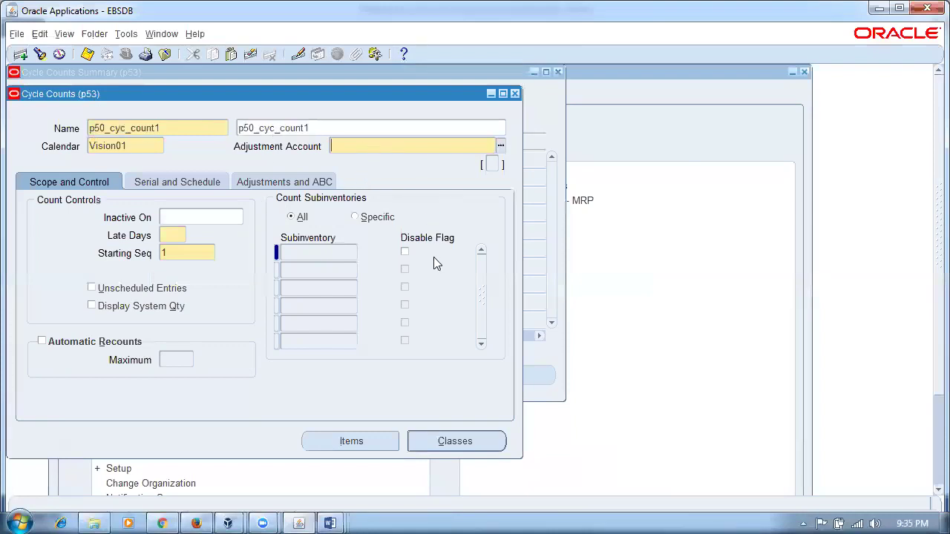
text(m)
key(Return)
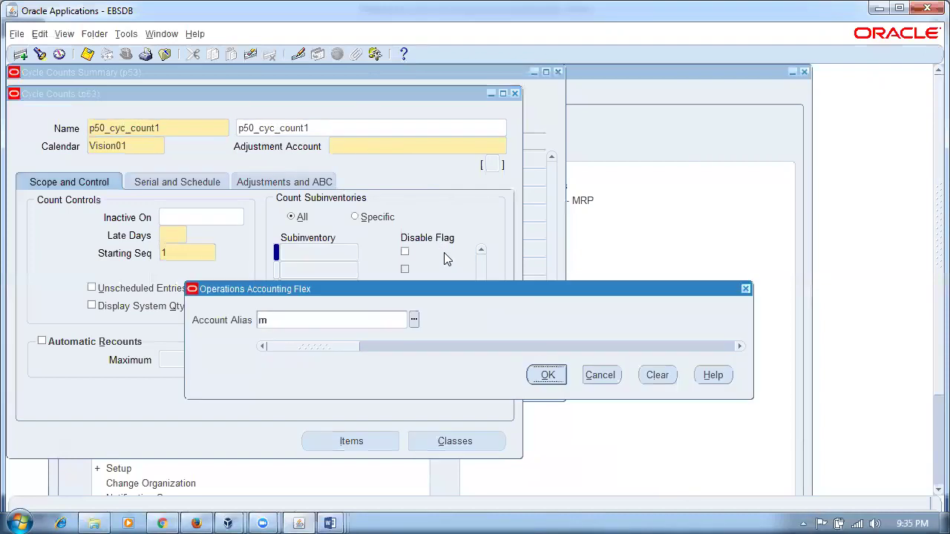
click(446, 148)
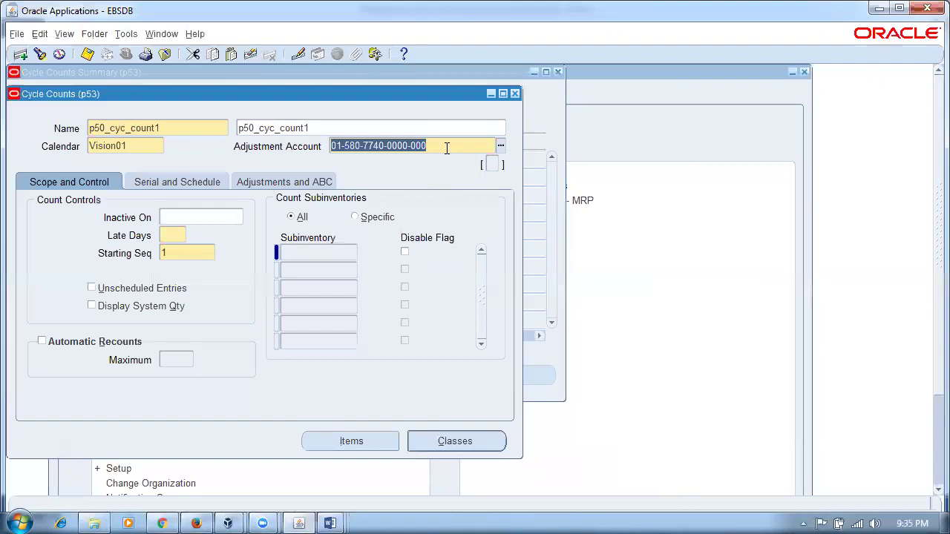
click(177, 219)
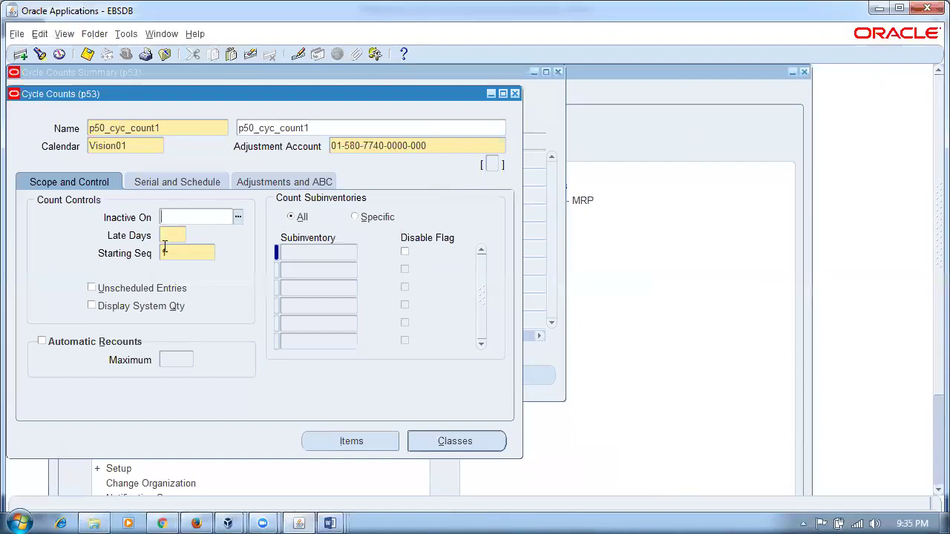
click(172, 237)
Switch to the Reasons for Cyclic Counting Word document and examine the count sequence lines 1001 to 1004
key(alt+Tab)
click(221, 385)
scroll(222, 386, down, 4)
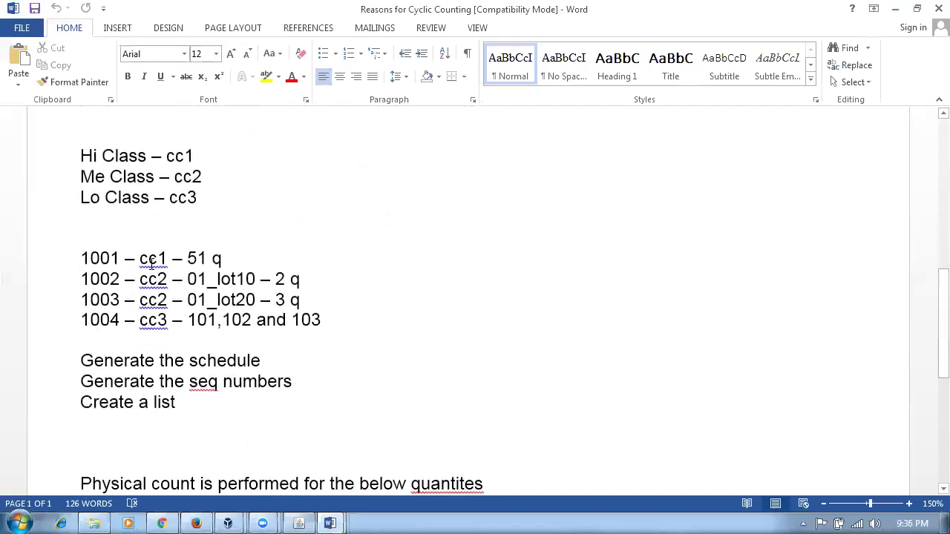
drag(81, 259, 118, 258)
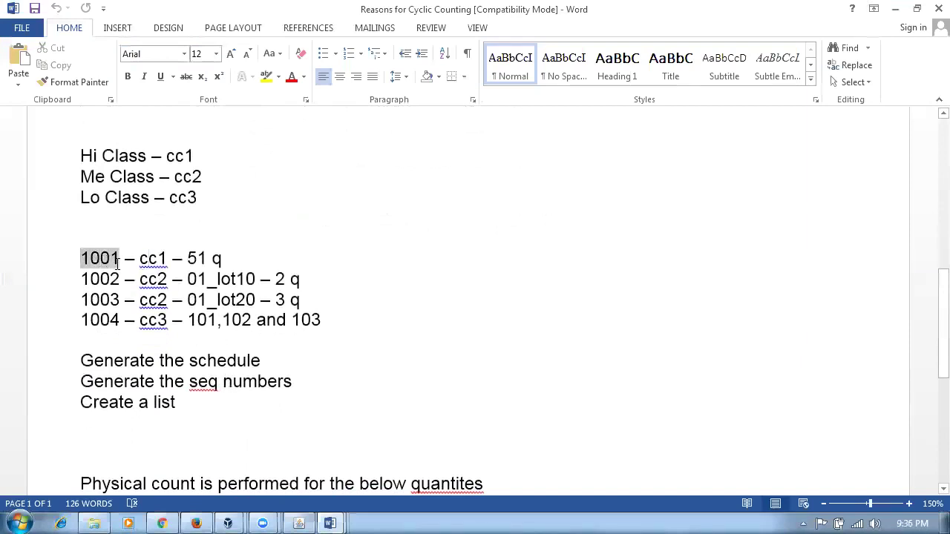
click(188, 281)
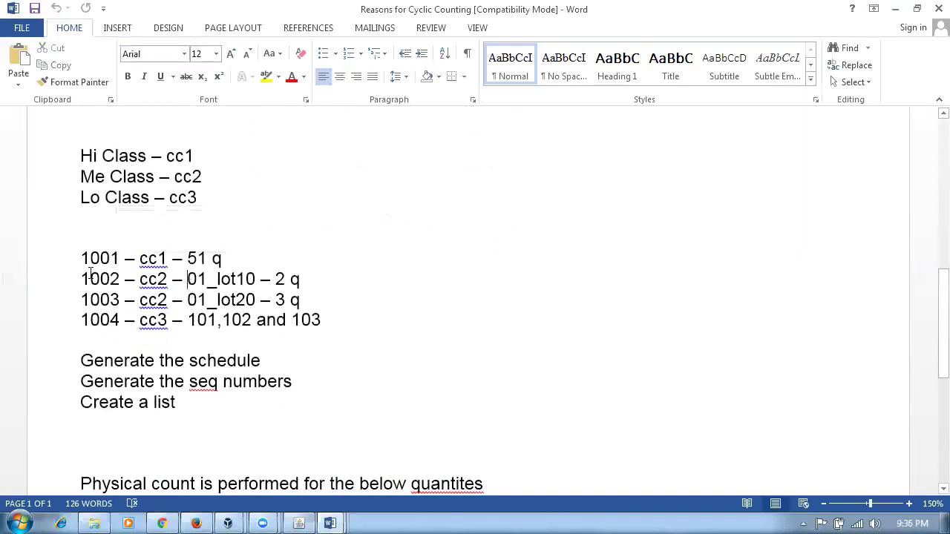
drag(90, 275, 115, 299)
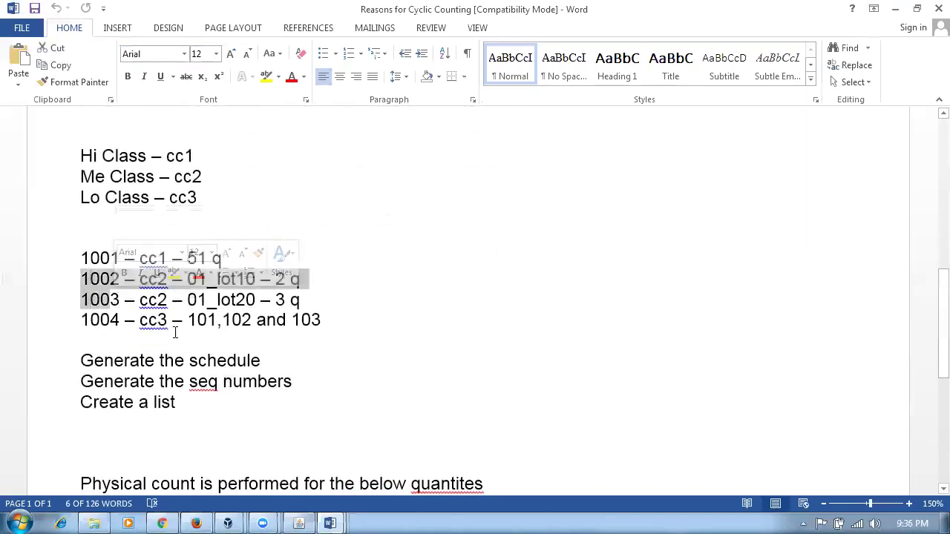
click(81, 339)
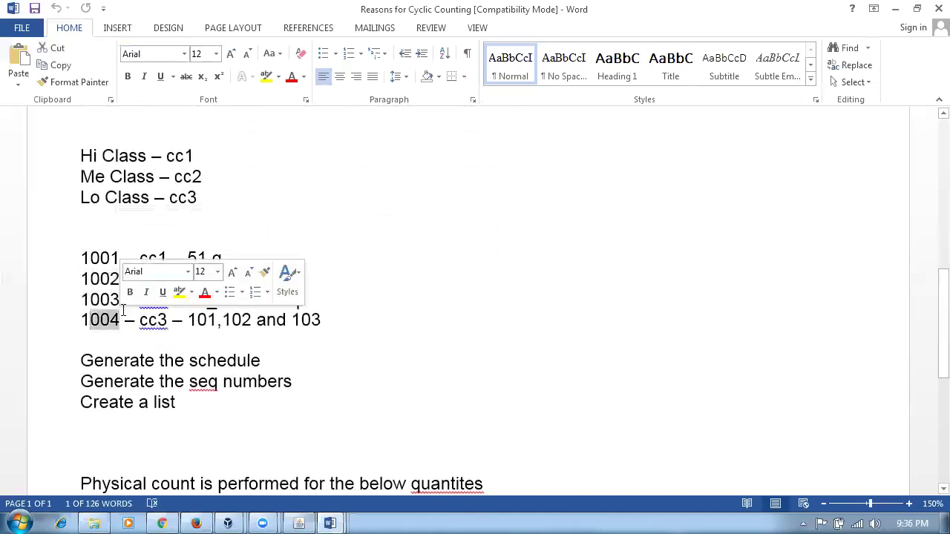
drag(80, 258, 121, 258)
Return to Oracle Applications and set the cycle count's starting sequence to 1001
key(alt+Tab)
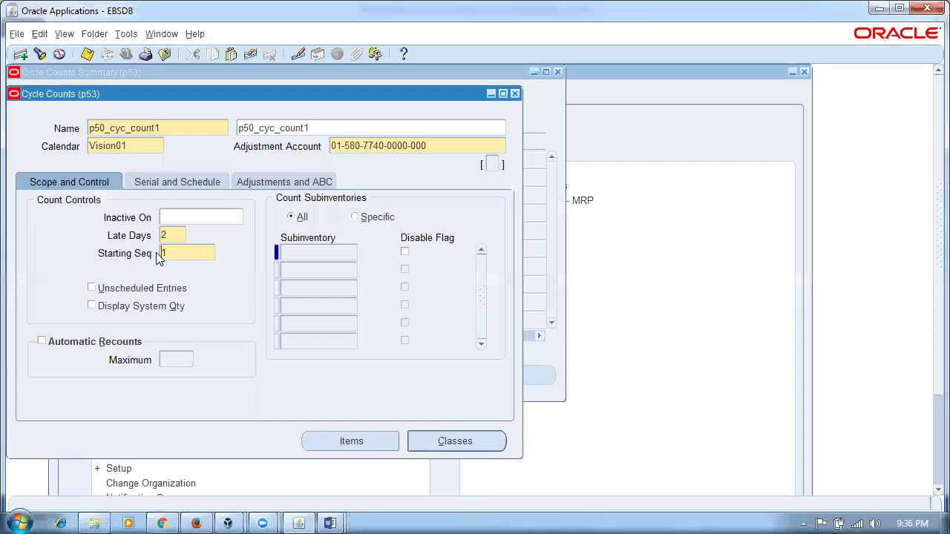
drag(168, 253, 152, 255)
text(1001)
Enable Unscheduled Entries and Display System Qty, and turn on Automatic Recounts with a maximum of 1
click(92, 289)
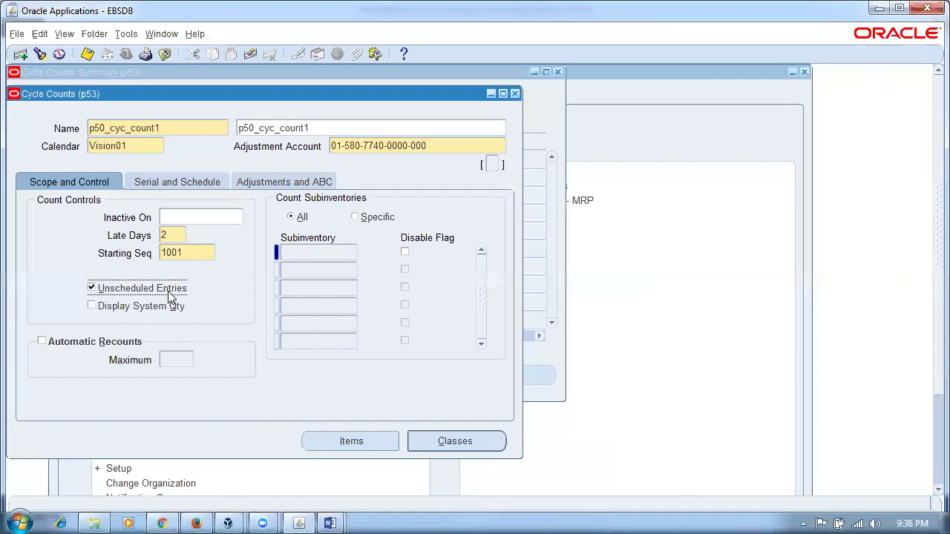
click(93, 313)
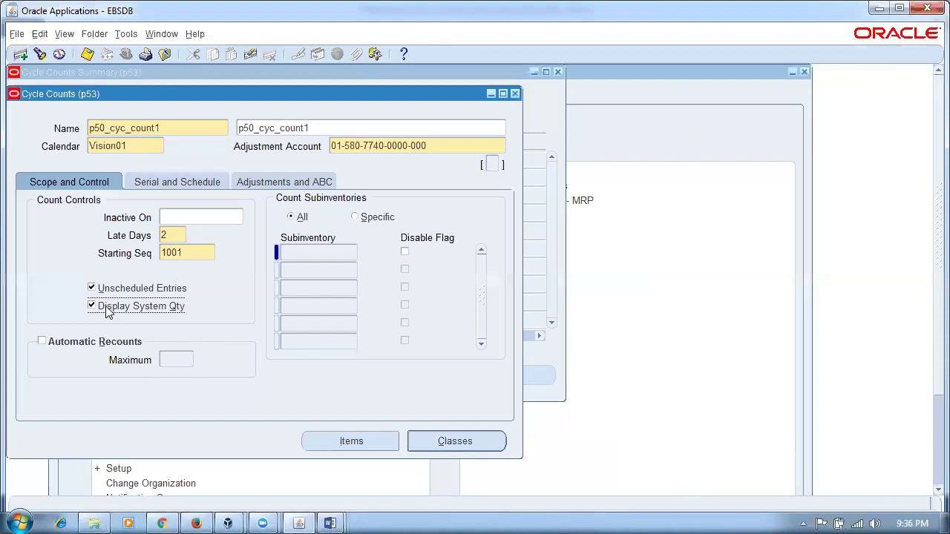
click(42, 343)
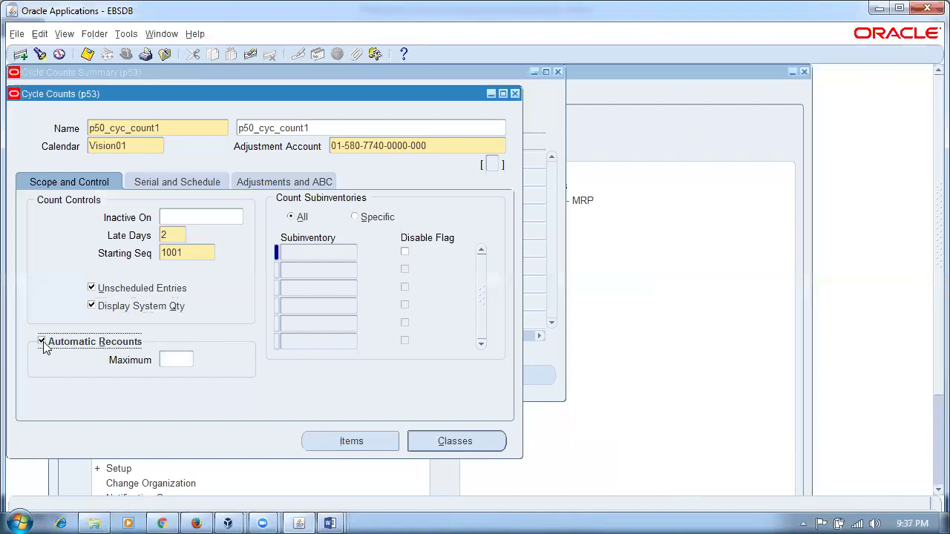
click(186, 360)
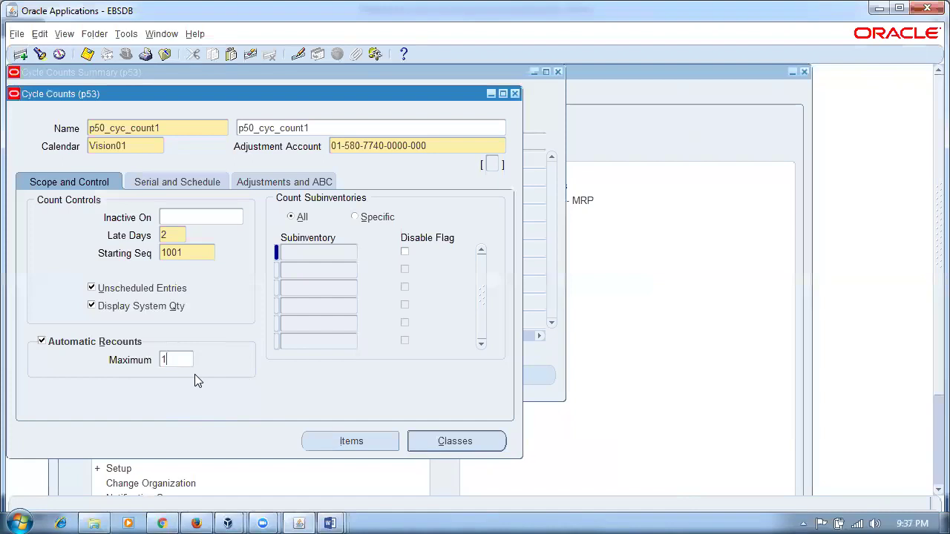
Restrict the cycle count to the specific subinventory sub1
click(356, 218)
click(322, 256)
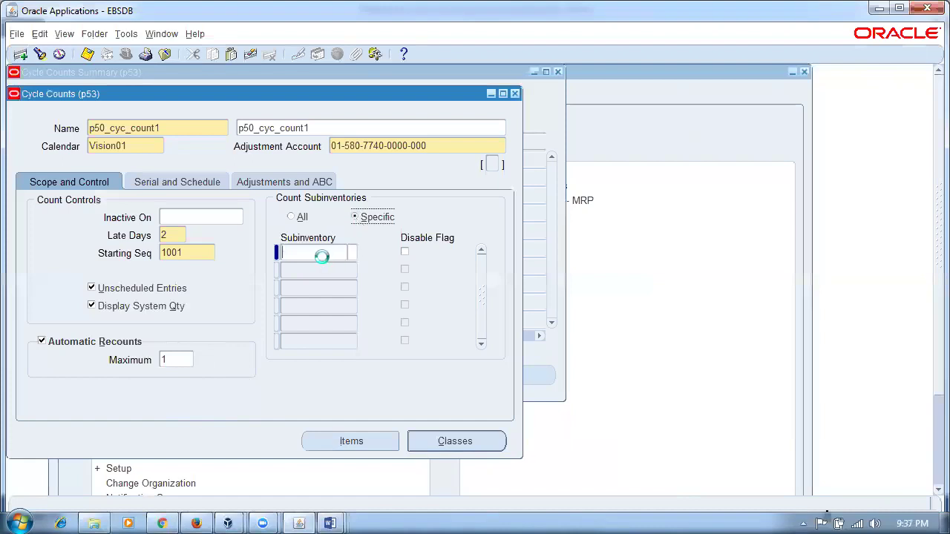
click(350, 255)
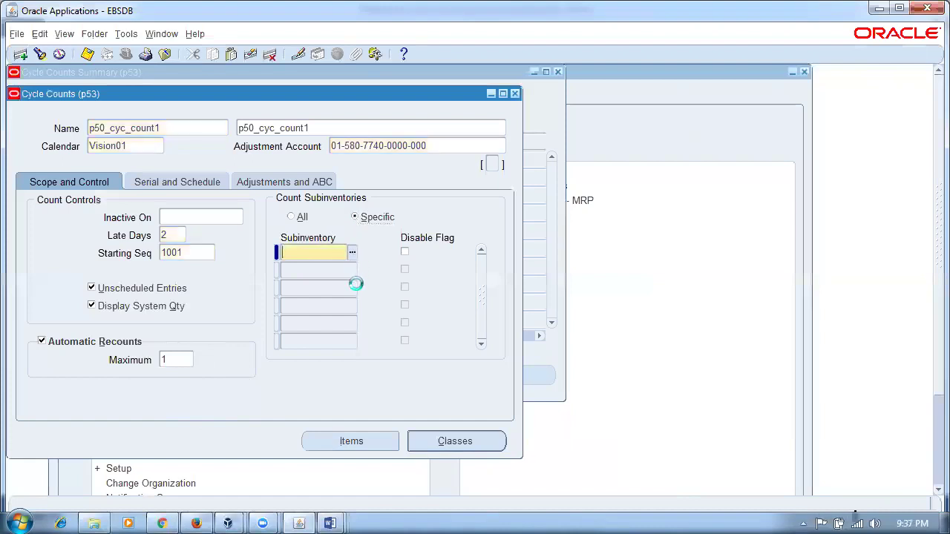
click(327, 256)
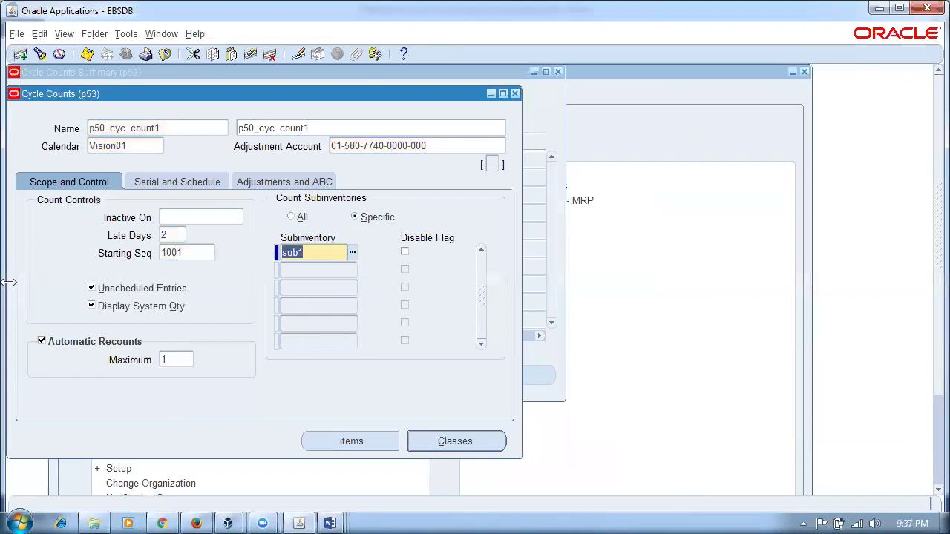
Show the serial count options, and in the Word document highlight serials 101, 102 and 103 on the 1004 line
click(181, 181)
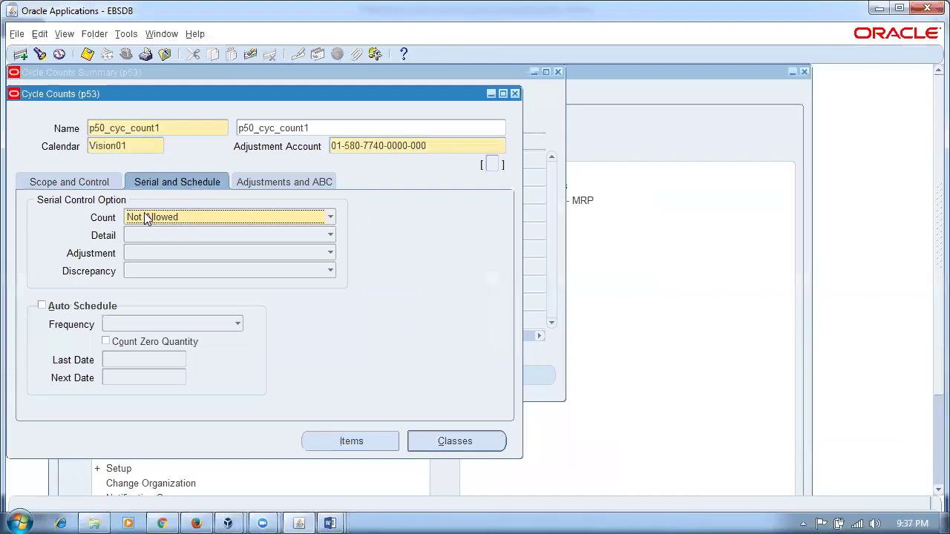
click(179, 216)
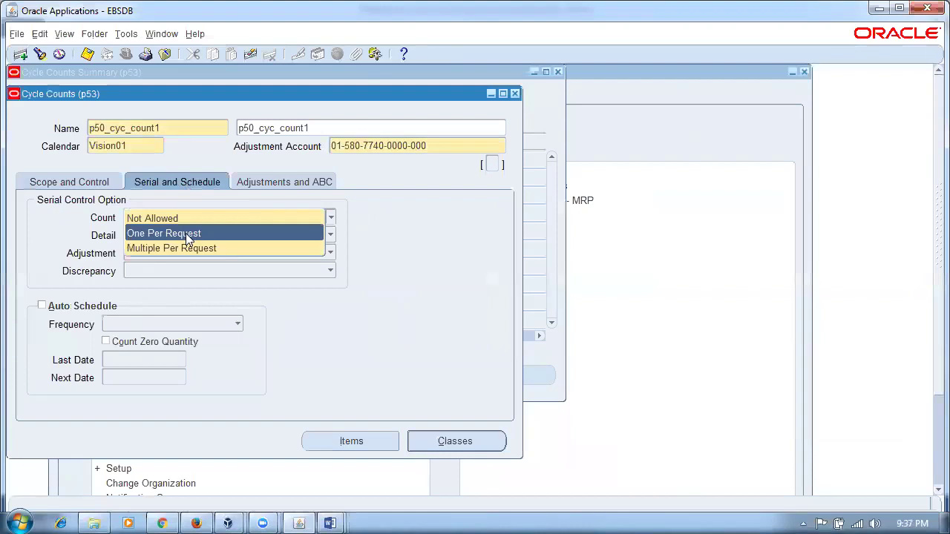
key(alt+Tab)
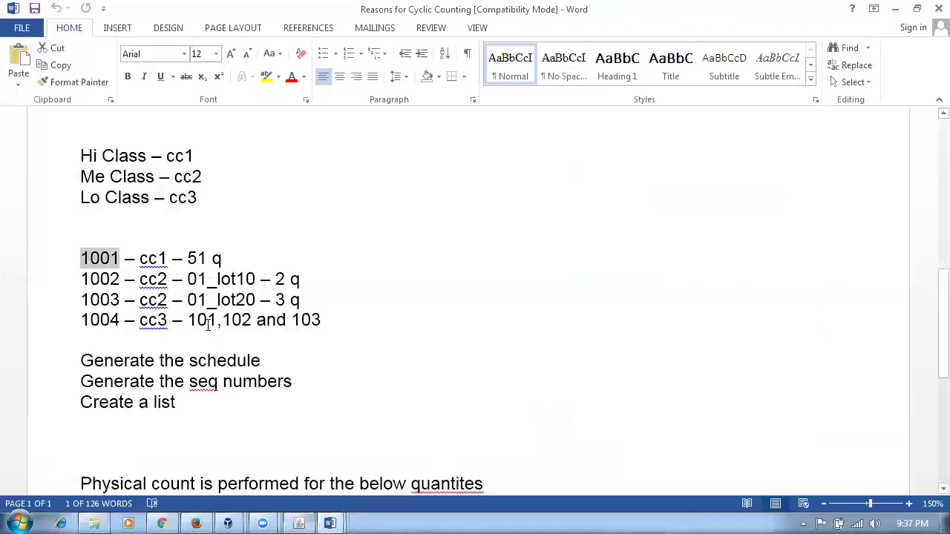
drag(188, 321, 214, 324)
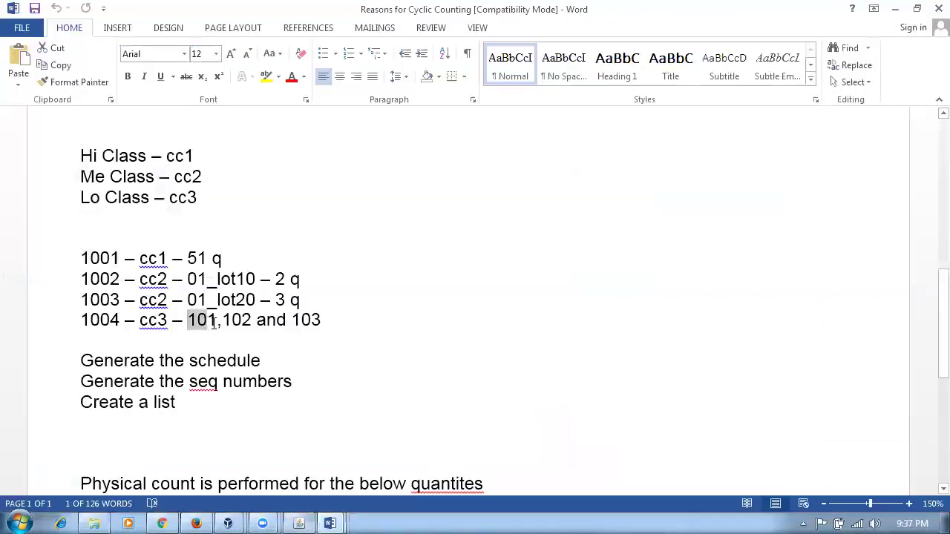
click(90, 259)
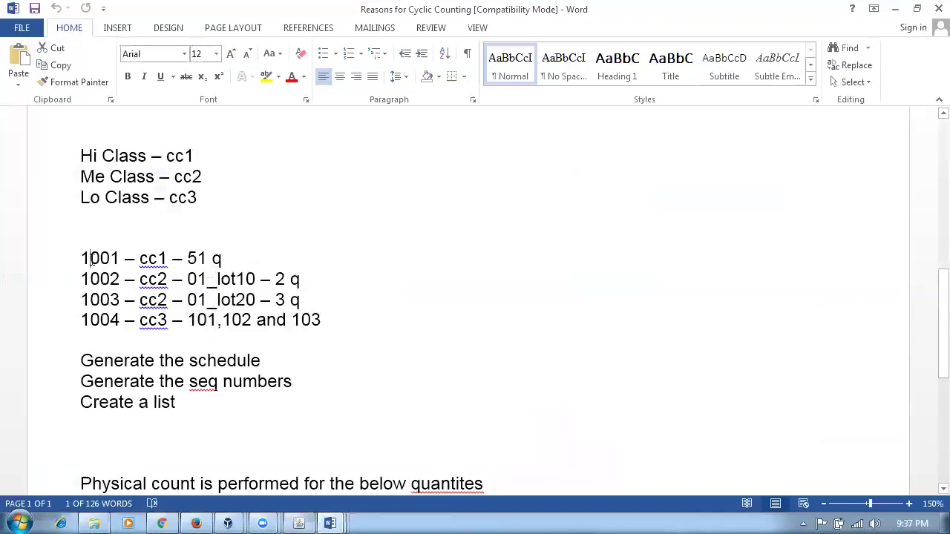
drag(196, 322, 319, 323)
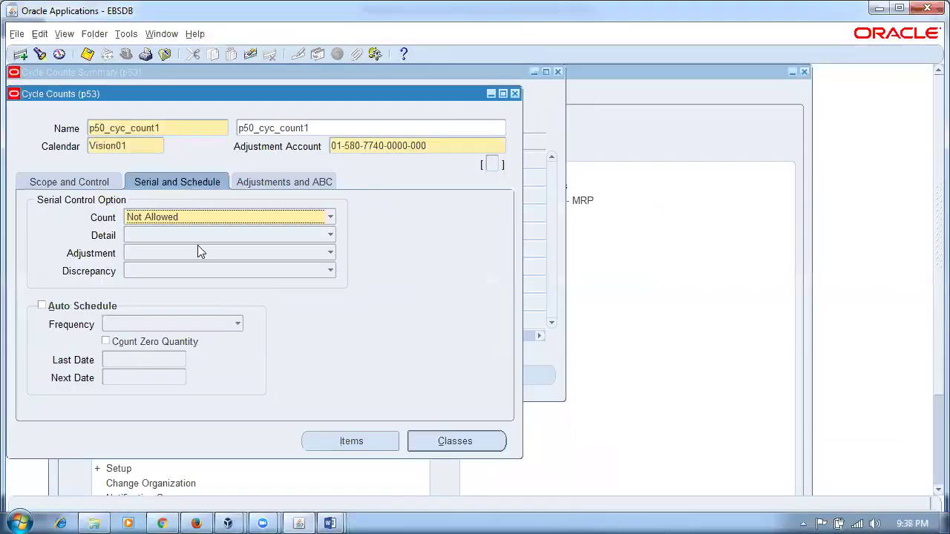
In Oracle Applications, set serial Count to Multiple Per Request, Detail to Quantity & Serial Numbers, and Adjustment to Review all Adjustments
click(197, 217)
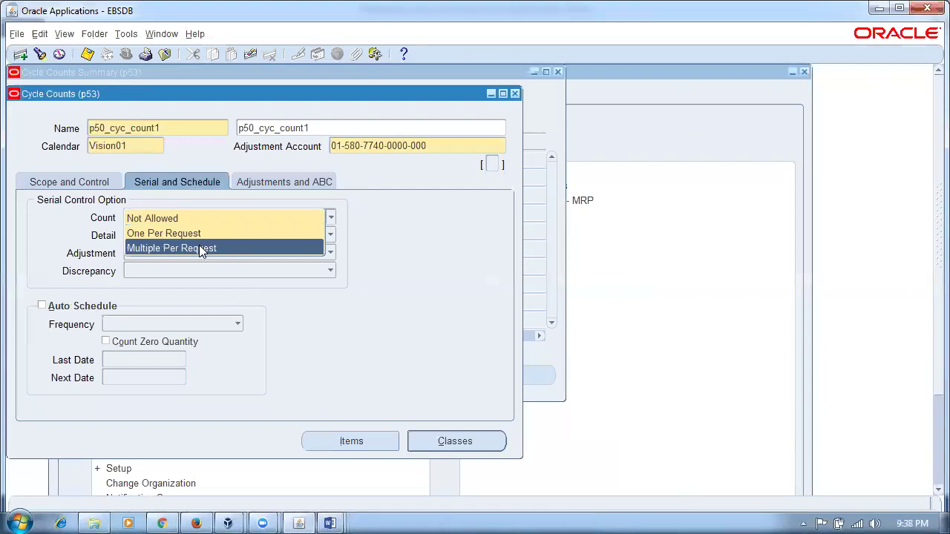
click(199, 246)
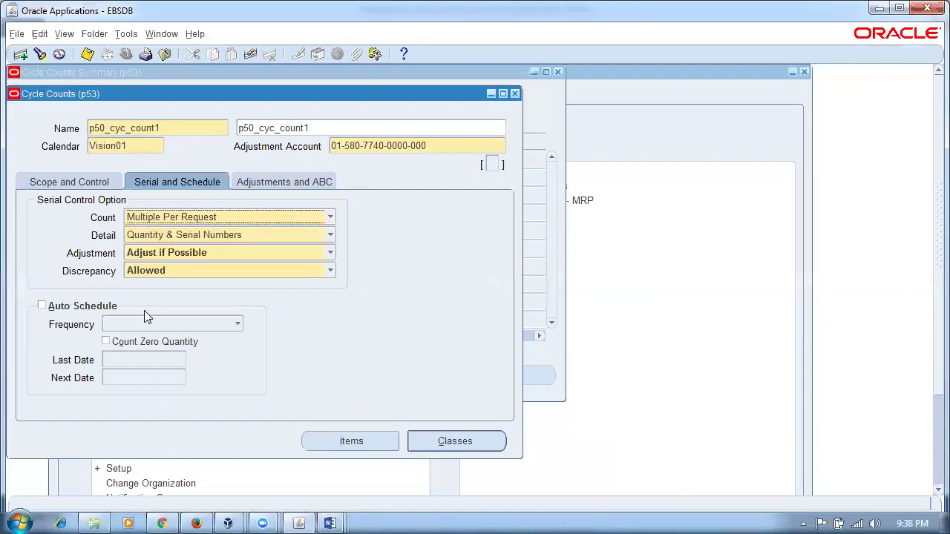
click(227, 236)
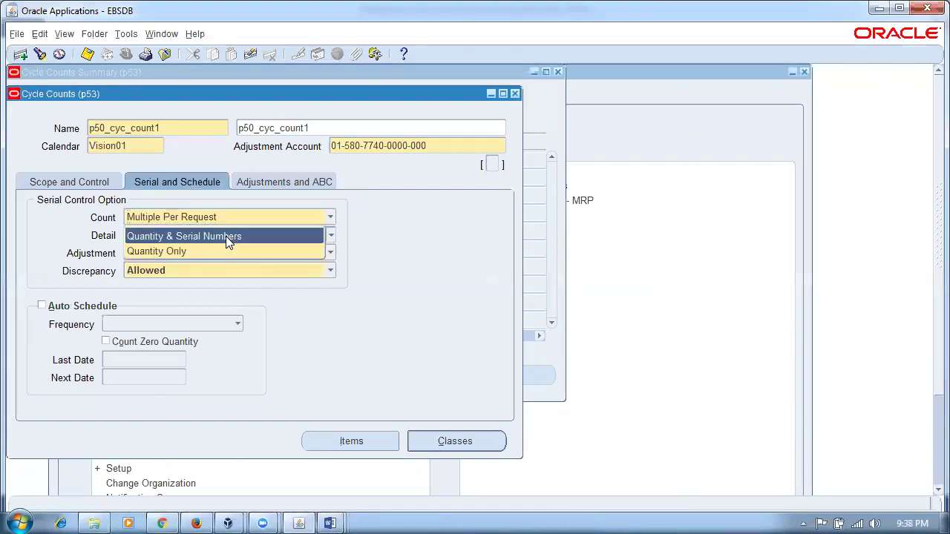
click(217, 237)
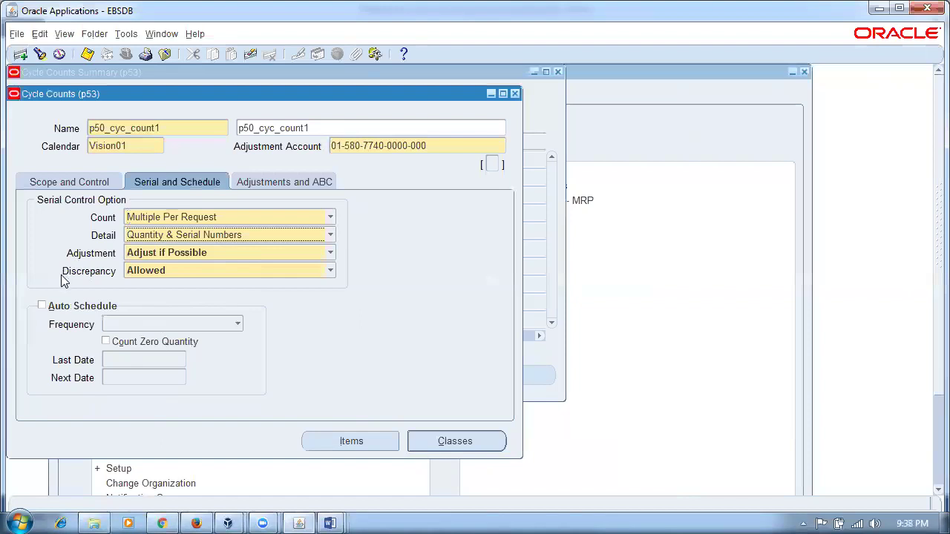
click(229, 253)
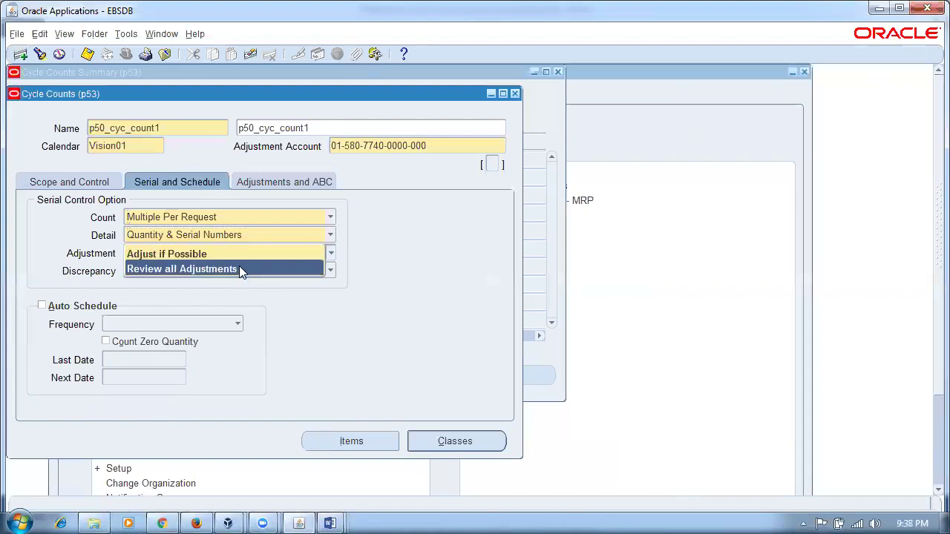
click(239, 269)
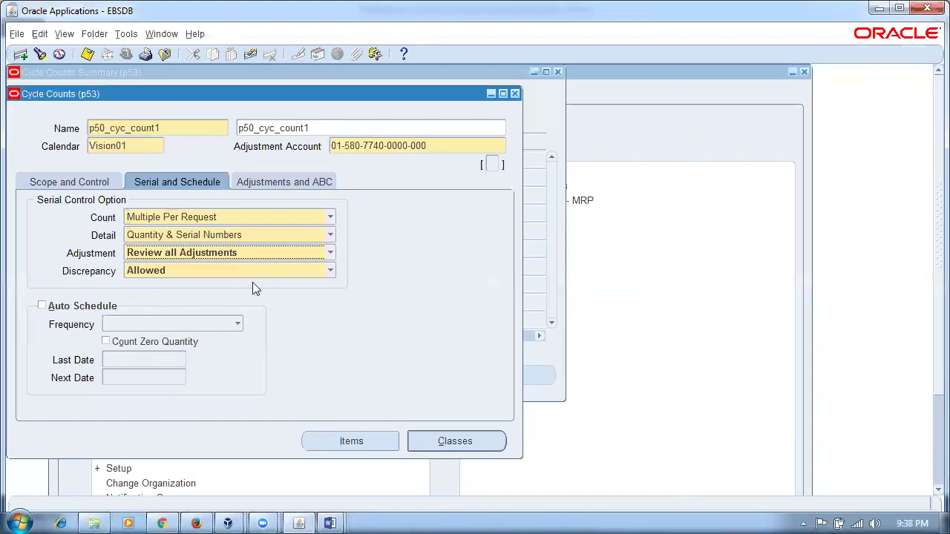
Enable Auto Schedule for the cycle count with a Daily frequency and Count Zero Quantity turned on
click(41, 305)
click(147, 324)
click(124, 281)
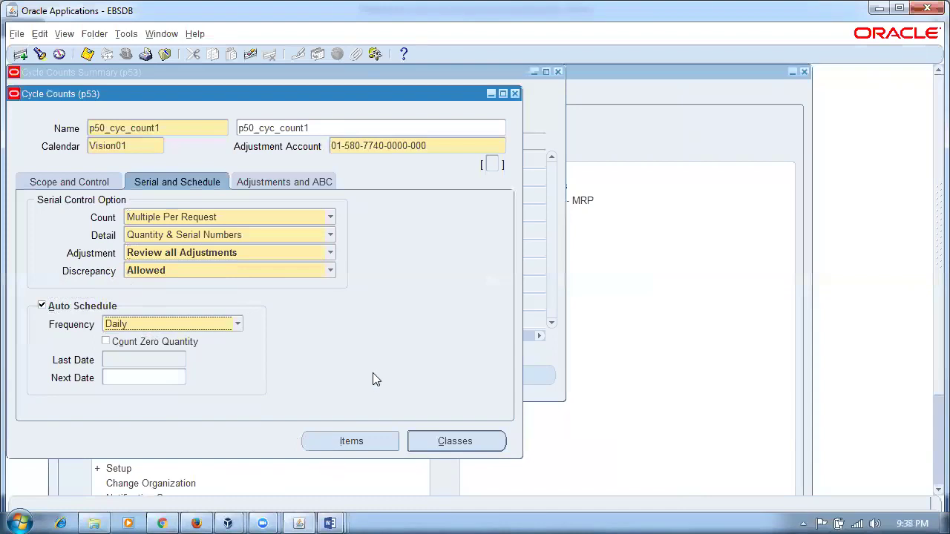
click(107, 345)
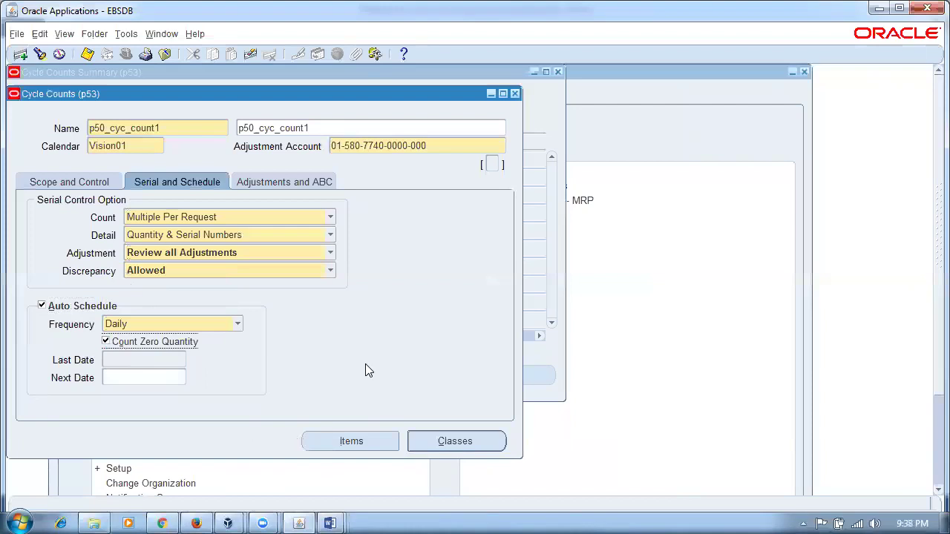
Require adjustment approval If out of tolerance, and set the positive and negative Qty Variance tolerances to 10%
click(289, 186)
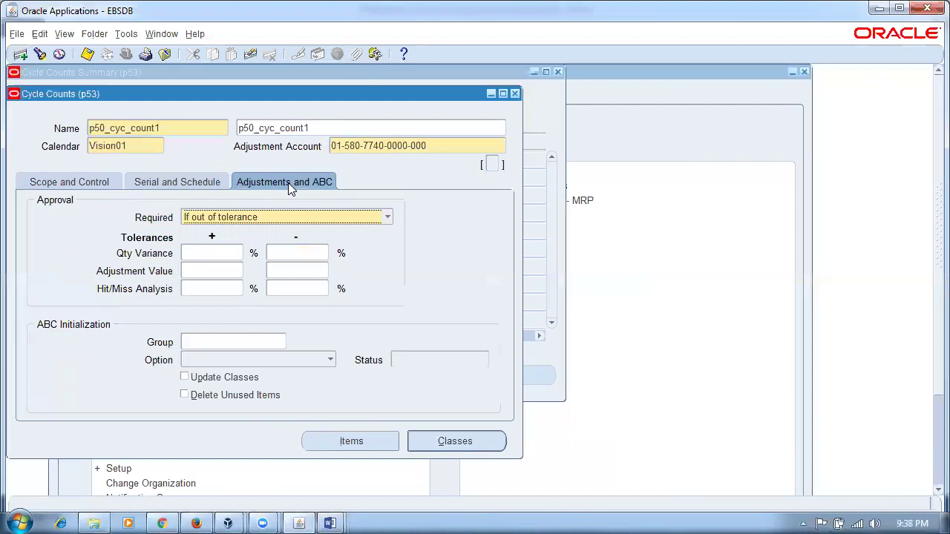
click(272, 218)
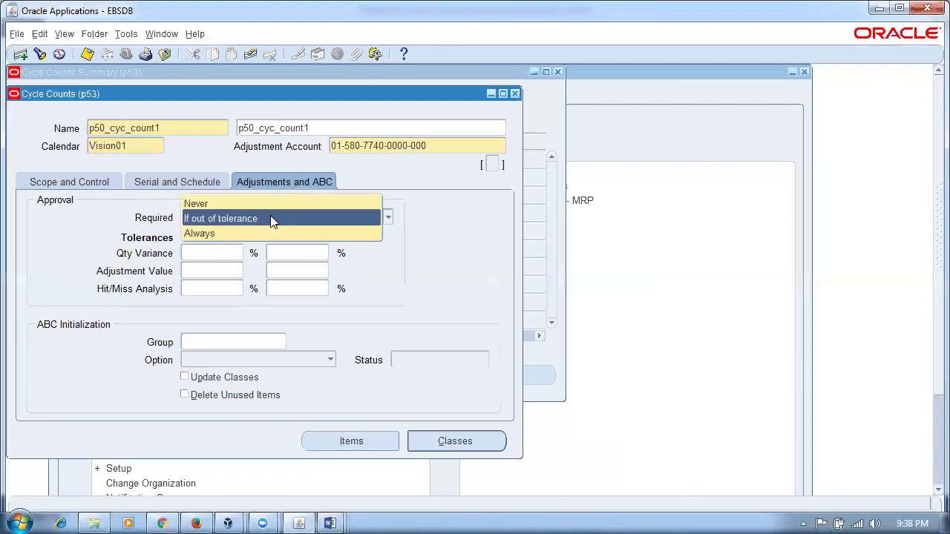
click(265, 218)
click(191, 250)
text(10)
key(Tab)
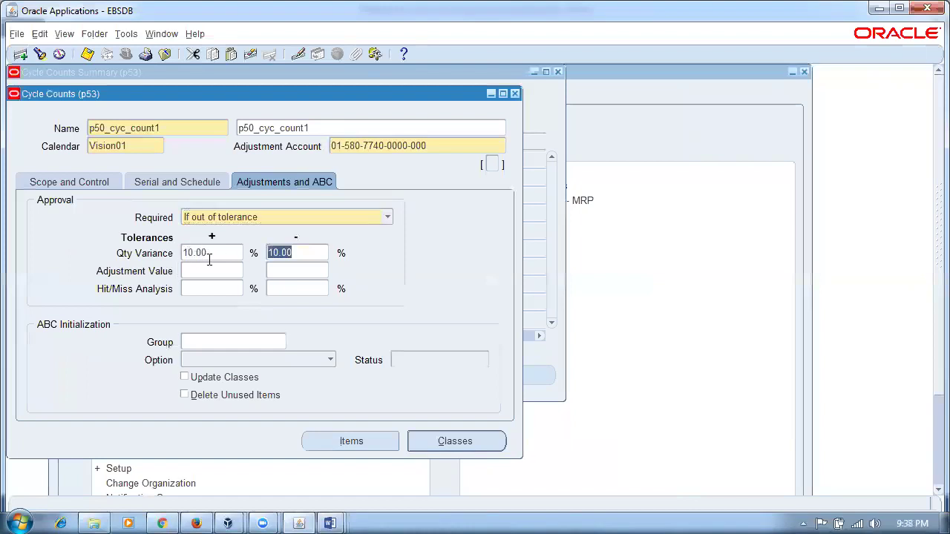
key(shift+Tab)
click(215, 273)
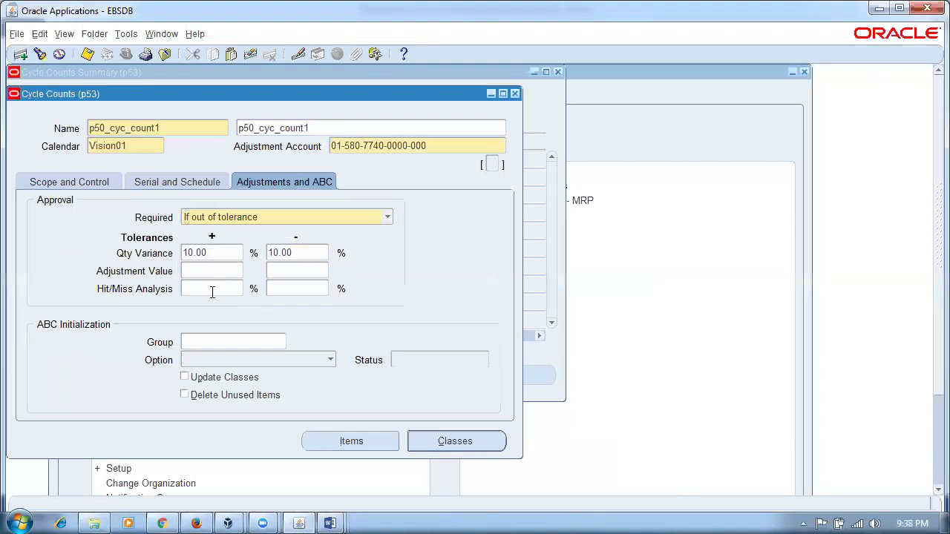
Set the positive and negative Hit/Miss Analysis tolerances to 2%
click(211, 292)
text(2)
key(Tab)
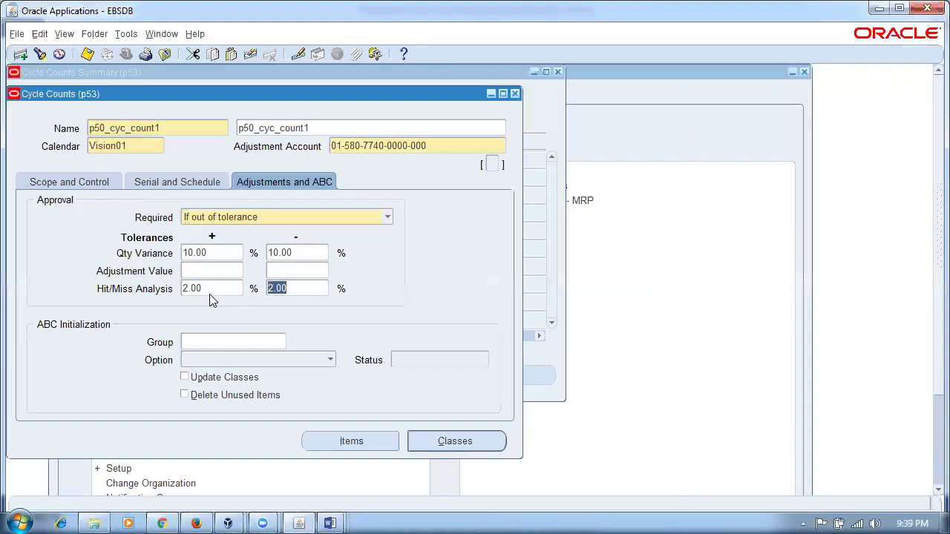
Open the classes of cycle count p50_cyc_count1, and return to the Navigator with that form left open
click(454, 442)
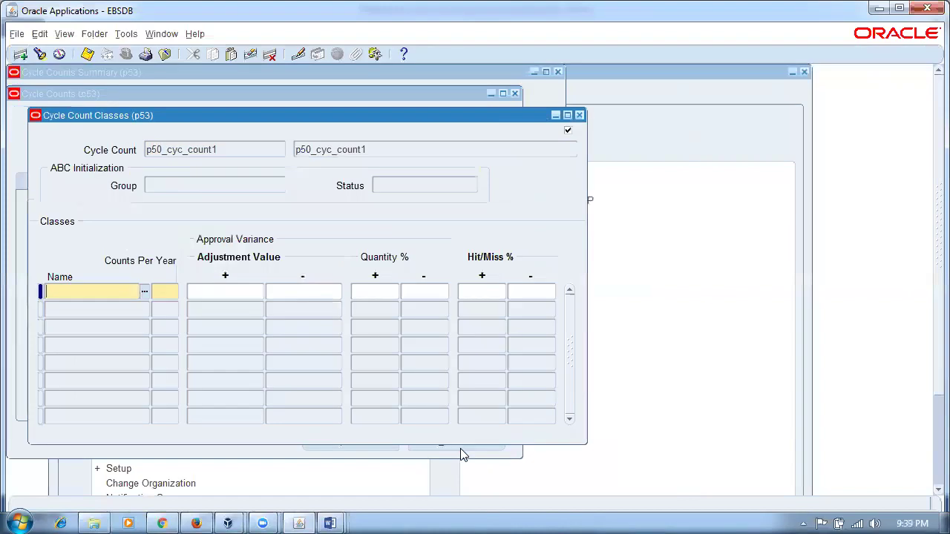
click(163, 37)
click(195, 105)
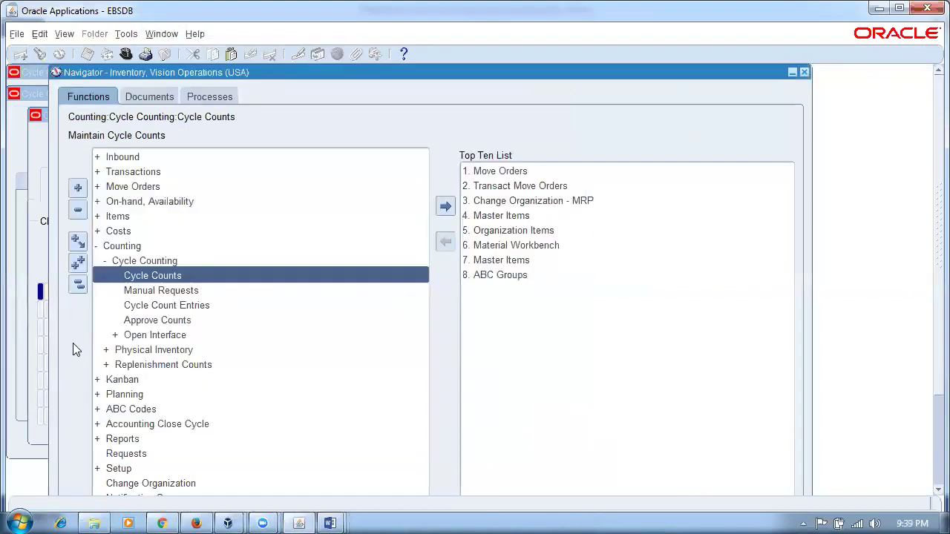
Create an ABC compile named p50_compilke with the criterion Current on hand quantity
click(78, 284)
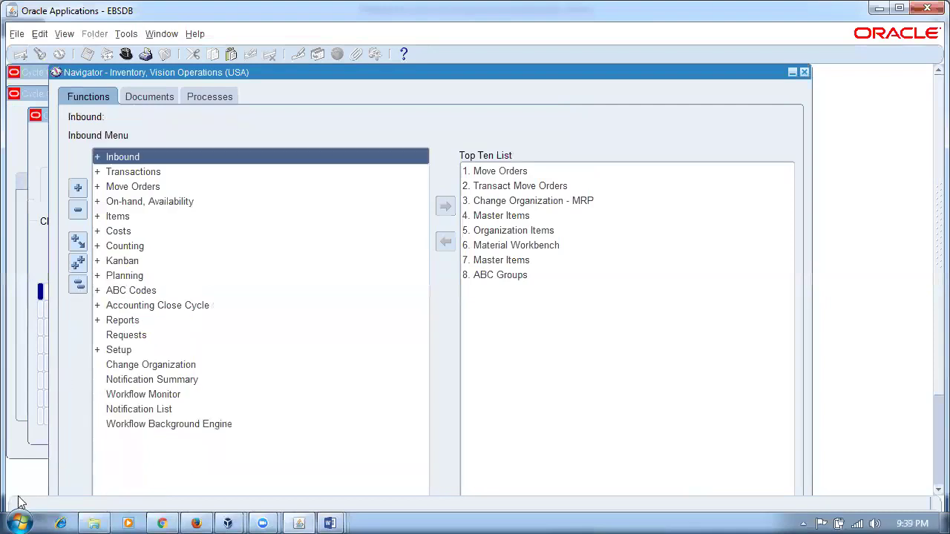
double_click(152, 291)
double_click(170, 305)
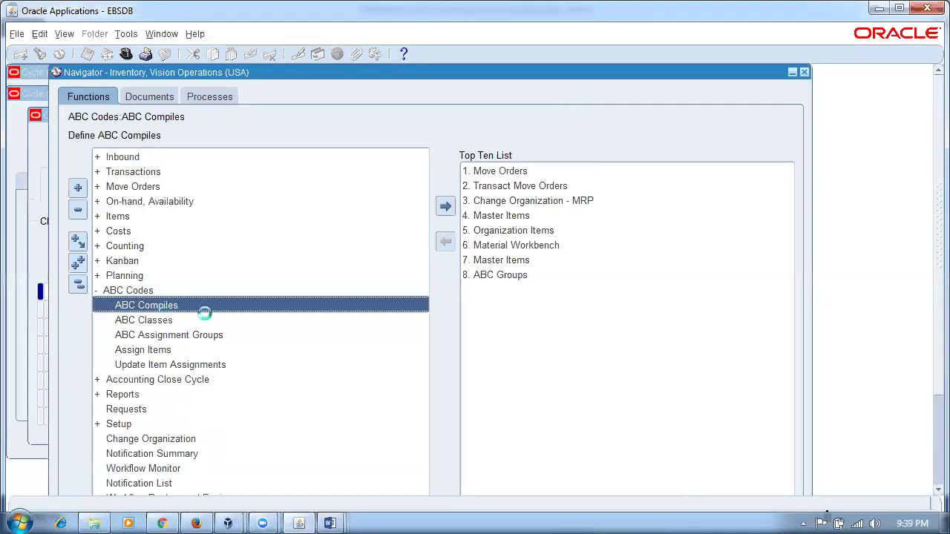
click(431, 376)
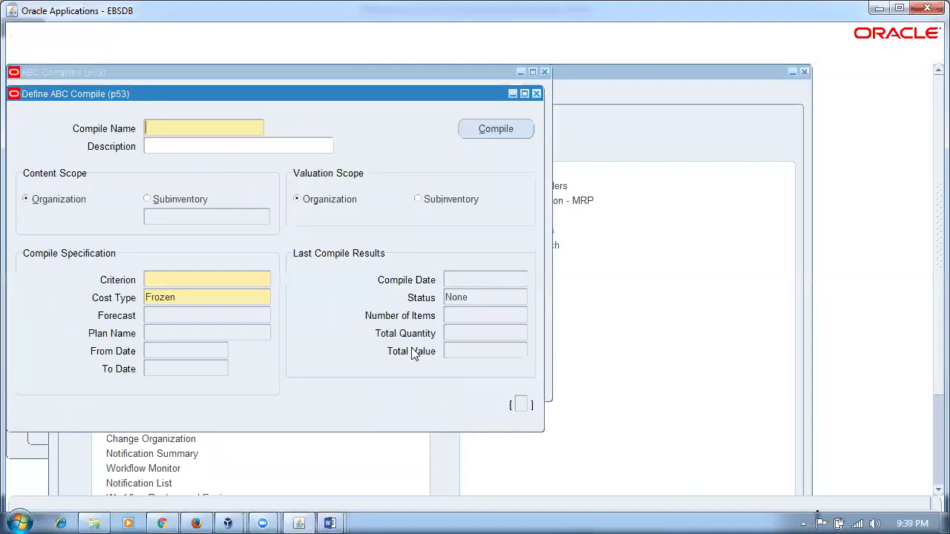
text(p50)
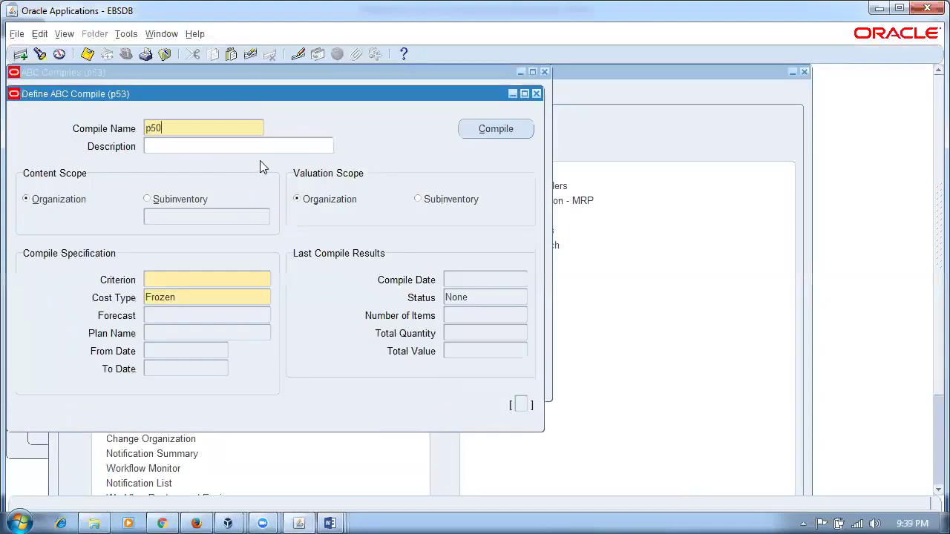
text(_compilke)
click(256, 276)
click(270, 280)
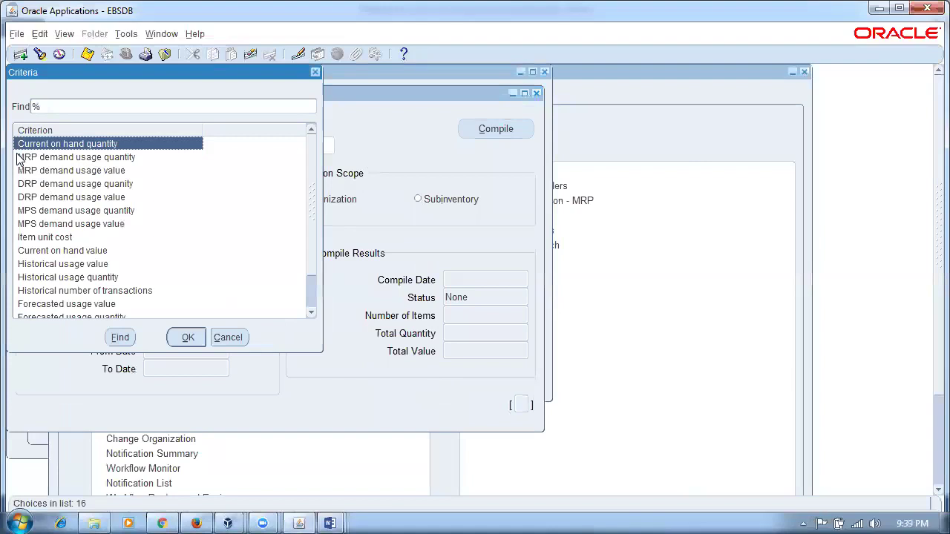
click(188, 337)
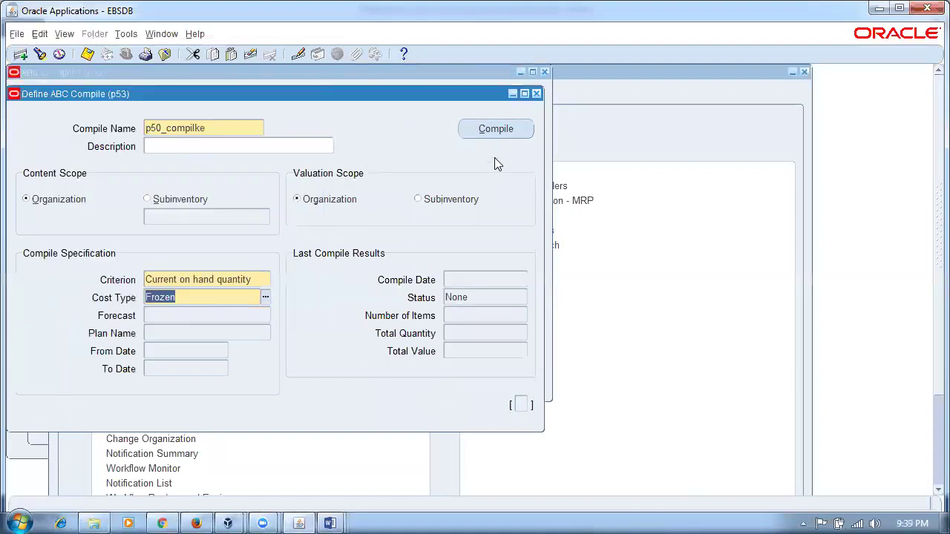
Run the ABC compile and decline printing the compile results
click(508, 129)
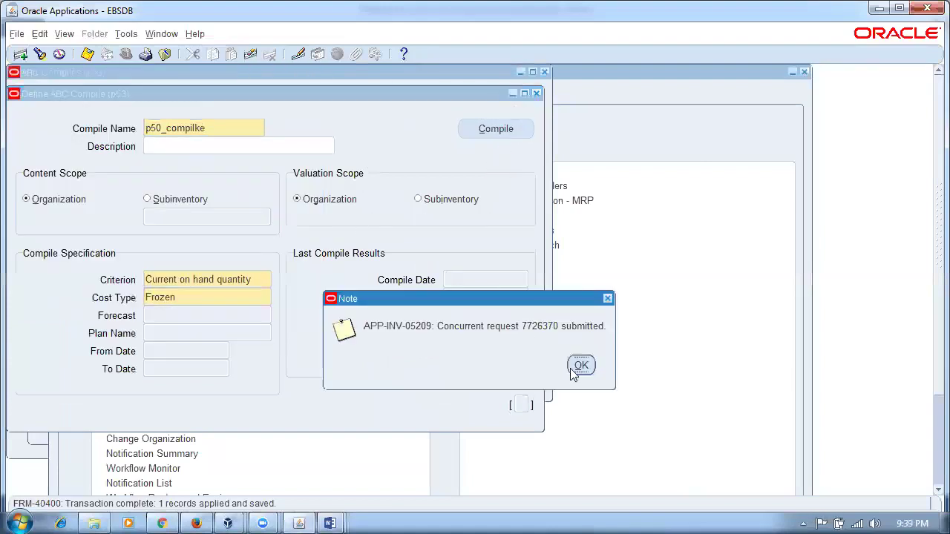
click(581, 364)
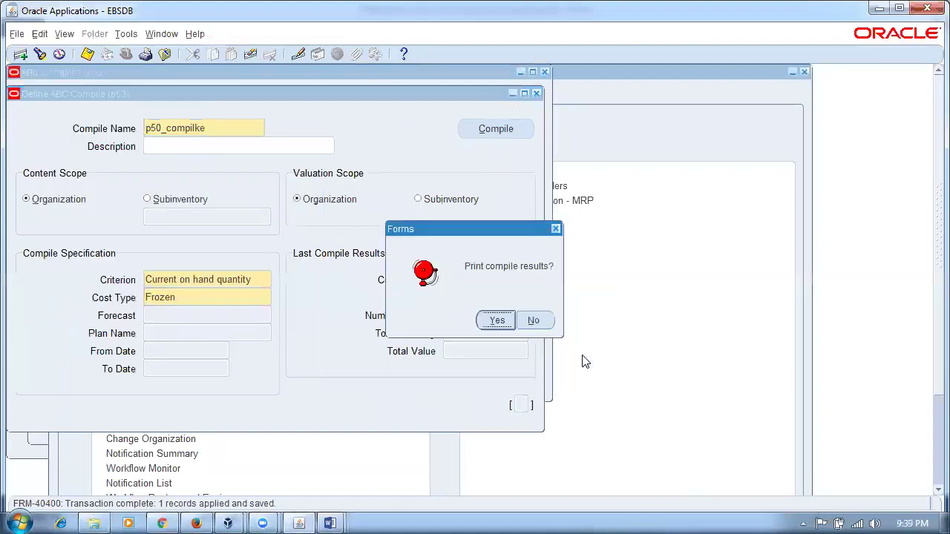
click(543, 320)
Check the progress of the Compile ABC analysis request, and close the requests list and the compile definition
key(alt+v)
key(r)
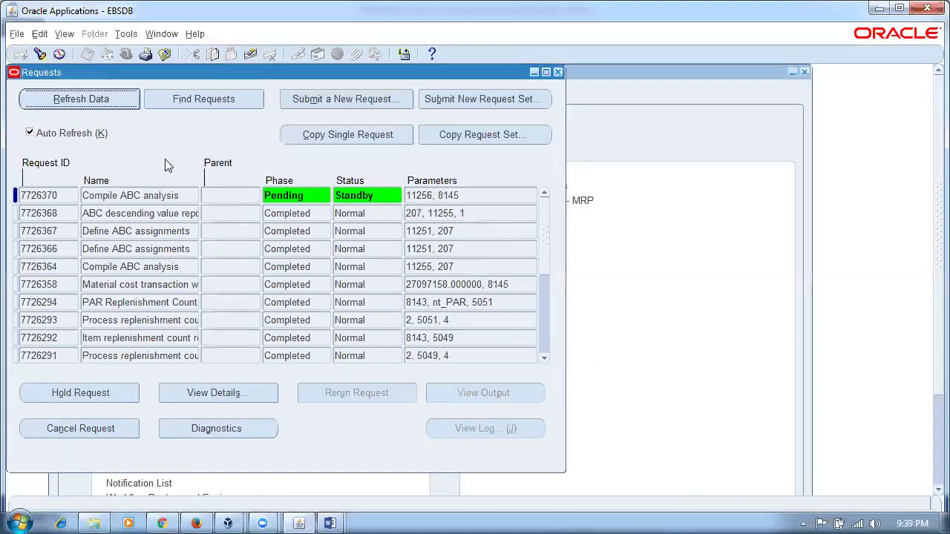
click(121, 103)
click(558, 72)
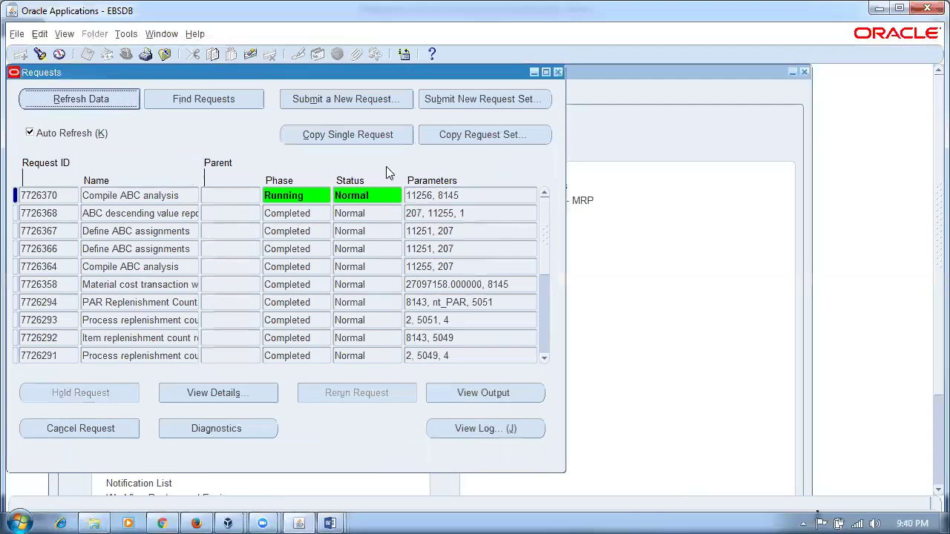
key(Return)
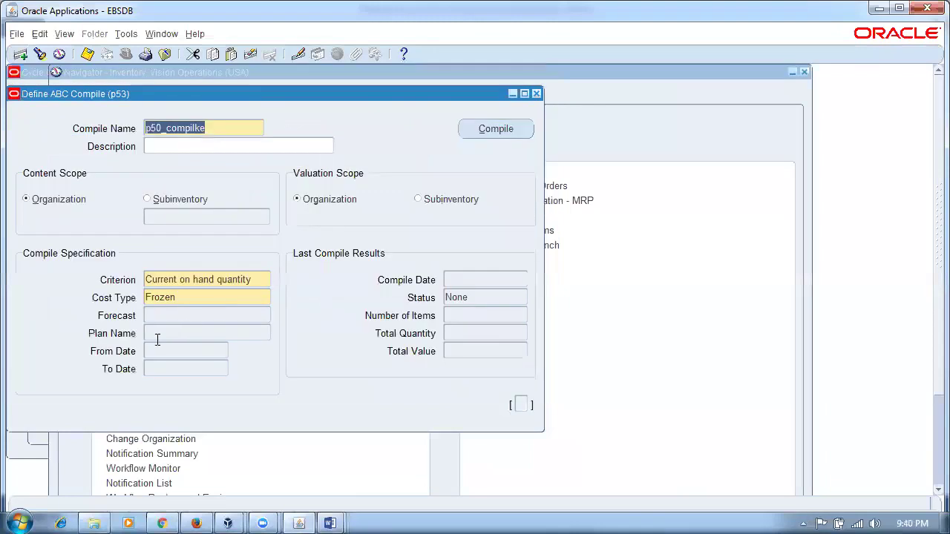
click(535, 93)
Define and save three ABC classes named A Class, B Class and C Class
double_click(152, 320)
text(A Class)
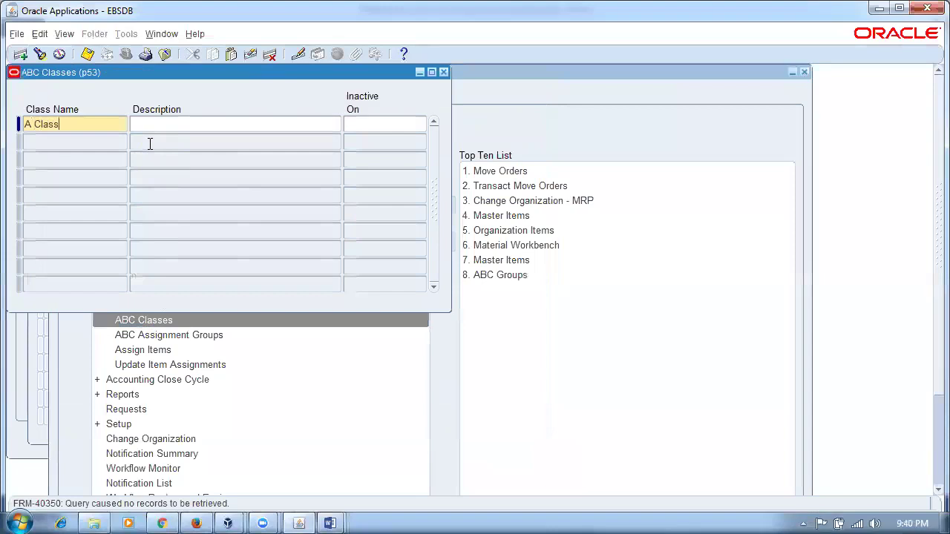
key(Down)
text(B Class)
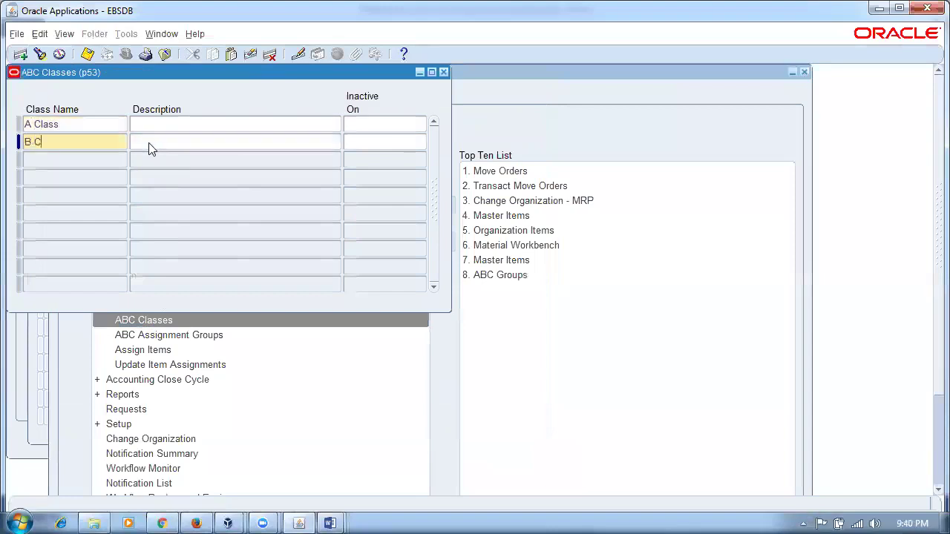
key(Down)
text(C Clas)
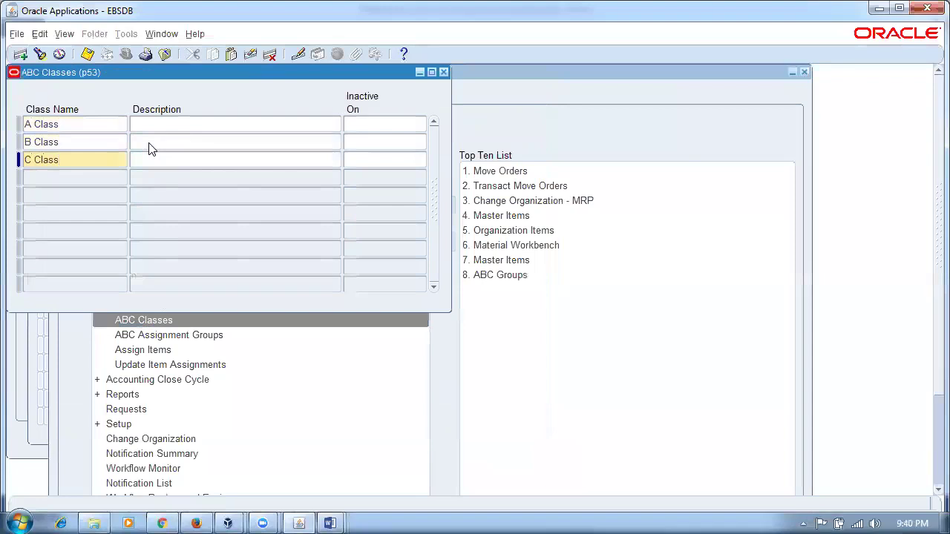
key(ctrl+s)
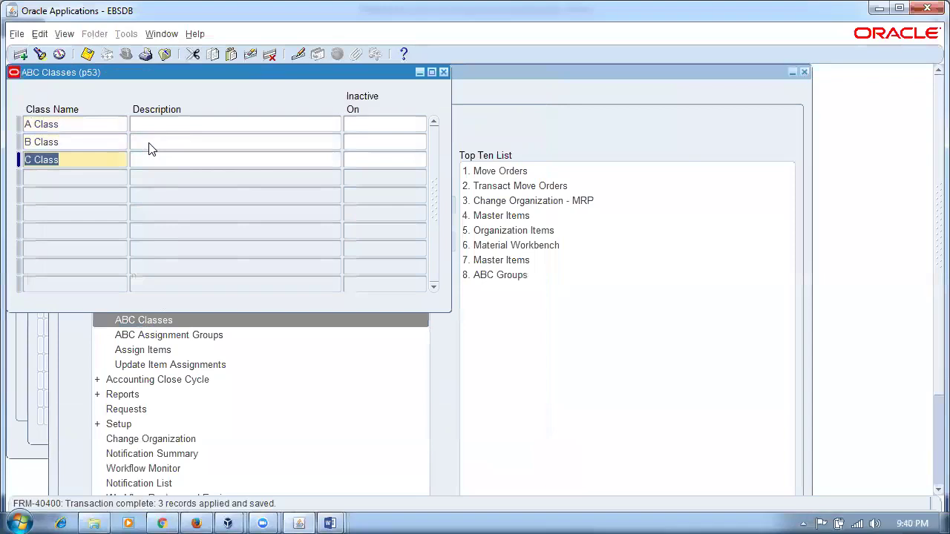
click(444, 72)
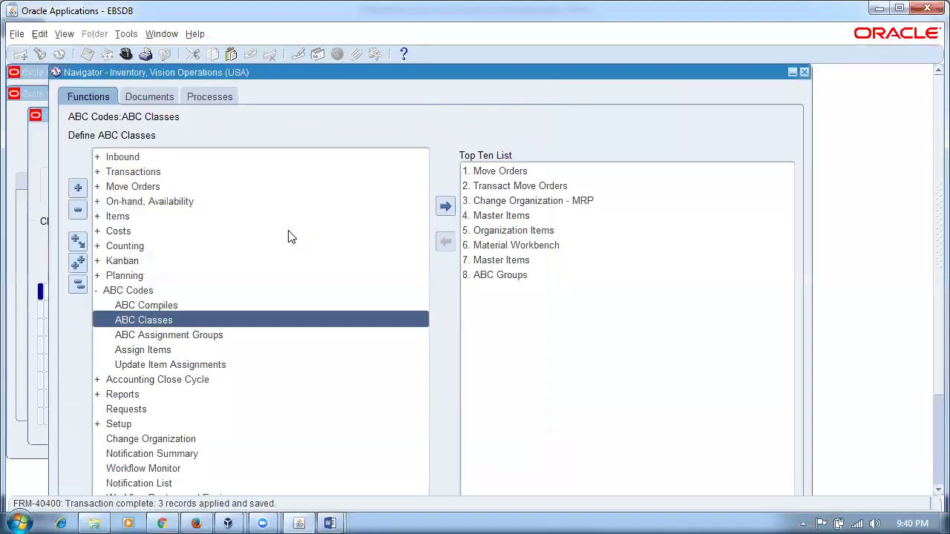
Look up the existing compile p50_compilke and open its list of compiled items
double_click(147, 308)
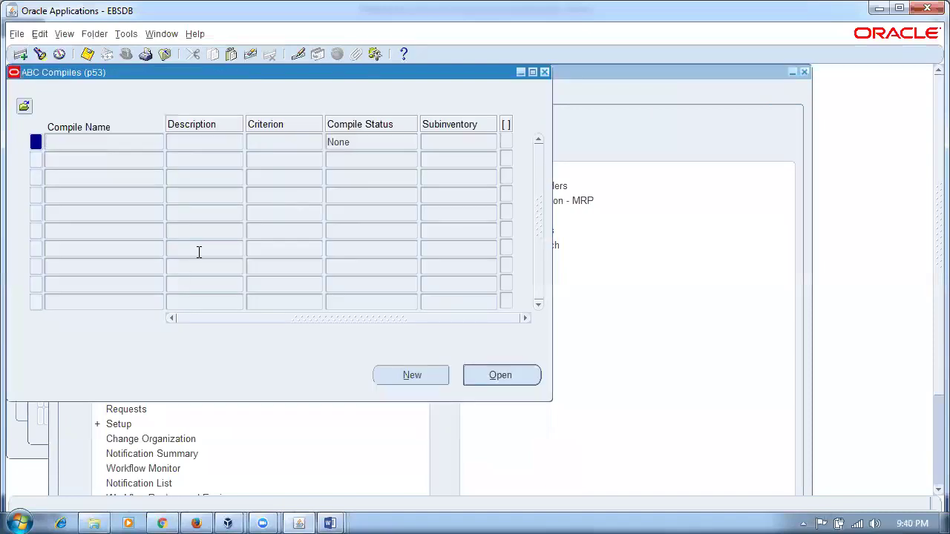
click(279, 141)
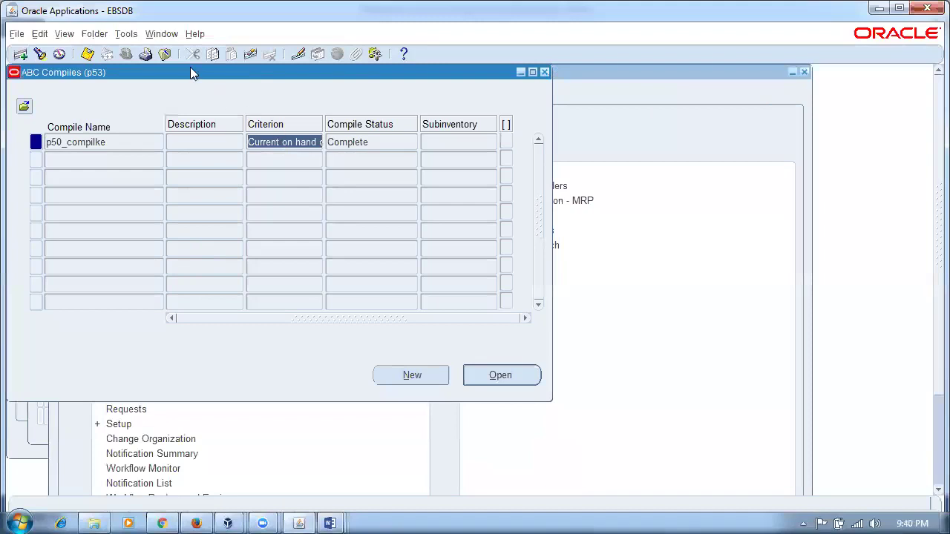
click(125, 34)
click(147, 52)
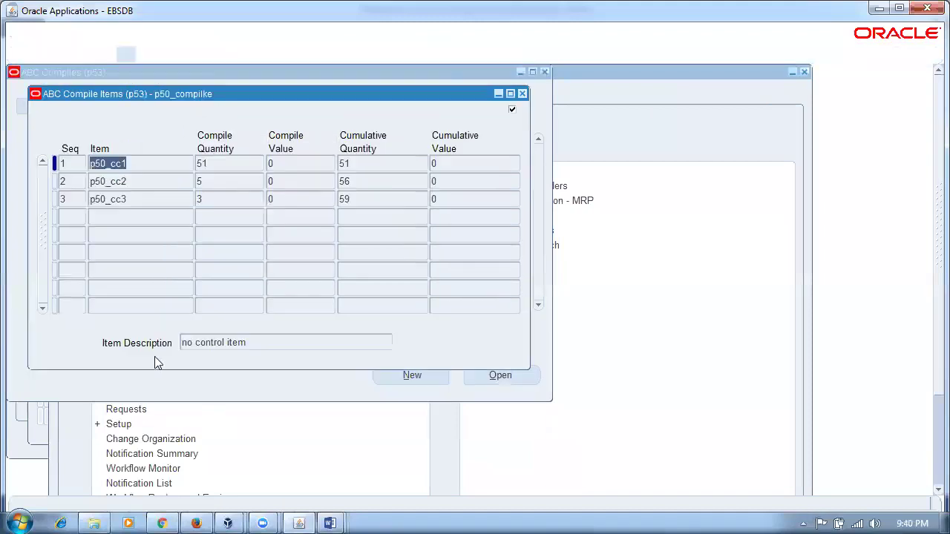
Examine the compile and cumulative quantities of items p50_cc1, p50_cc2 and p50_cc3, and close the compile forms
click(212, 168)
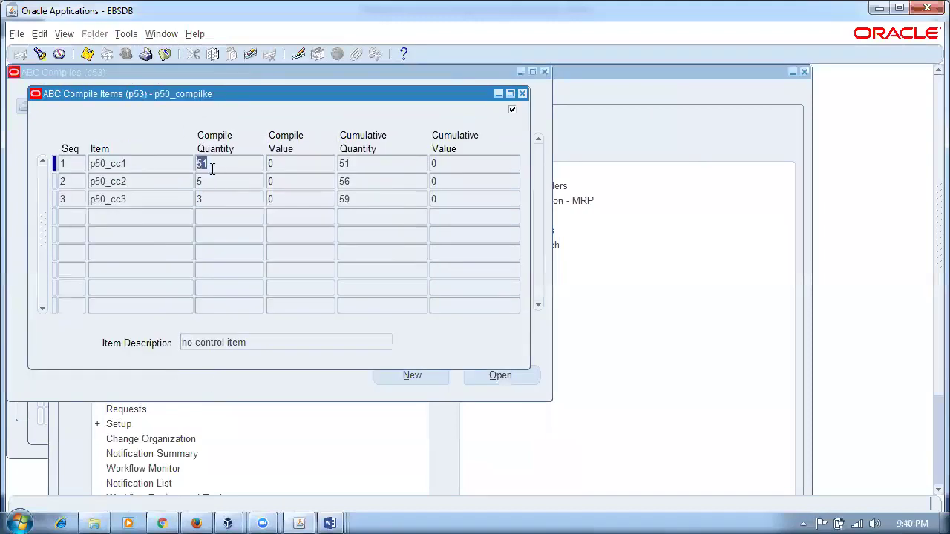
click(65, 171)
click(225, 183)
click(218, 200)
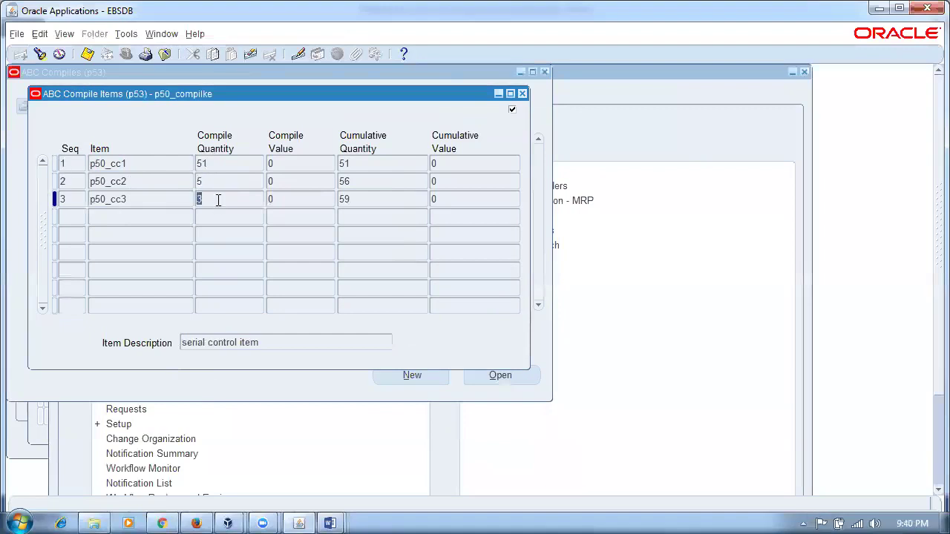
click(364, 182)
click(356, 199)
click(358, 166)
click(358, 180)
click(357, 193)
click(141, 163)
click(141, 181)
click(137, 199)
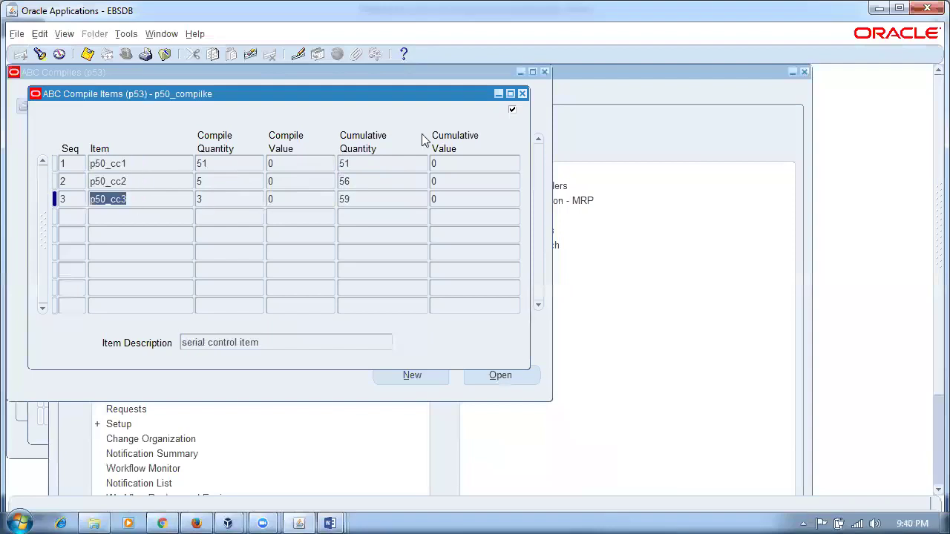
click(522, 95)
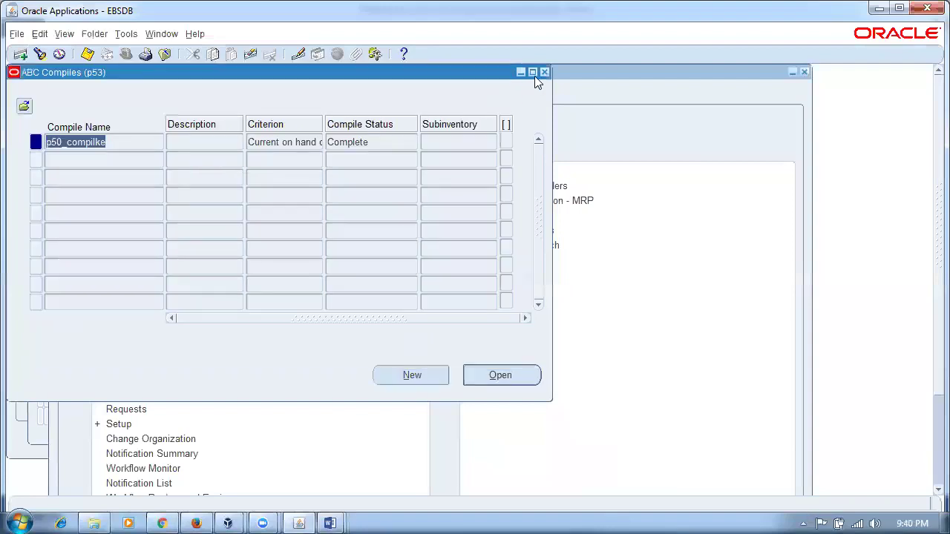
click(544, 72)
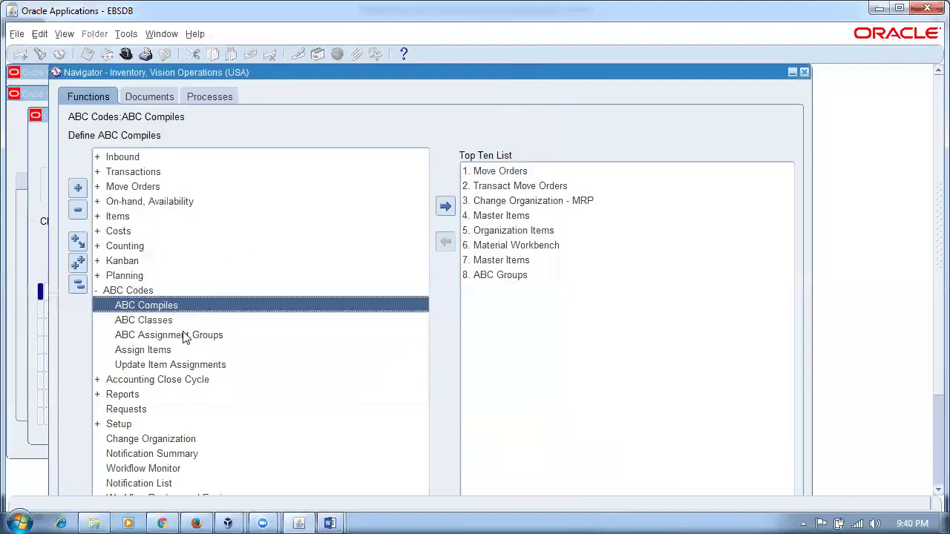
Create an ABC assignment group named p50_assign_grp1 based on the compile p50_compilke
double_click(185, 335)
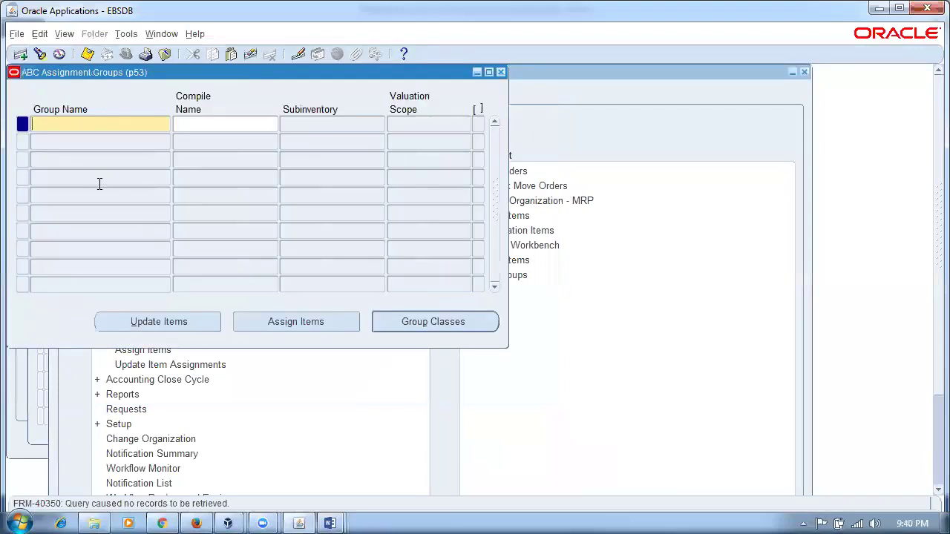
text(p50_assign_grp1)
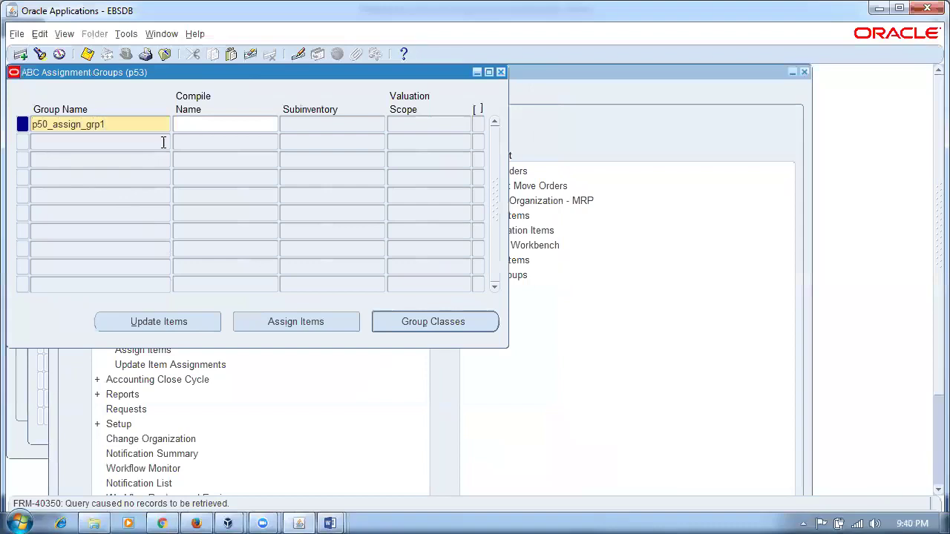
click(227, 125)
text(p50_compilke)
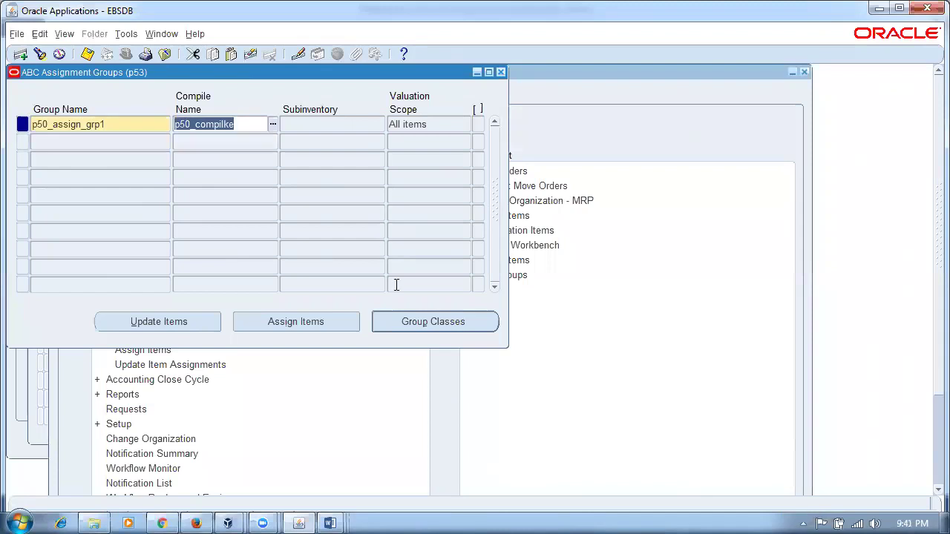
Add A Class, B Class and C Class to the group with priorities 1, 2 and 3, save, and close the class assignment
click(451, 329)
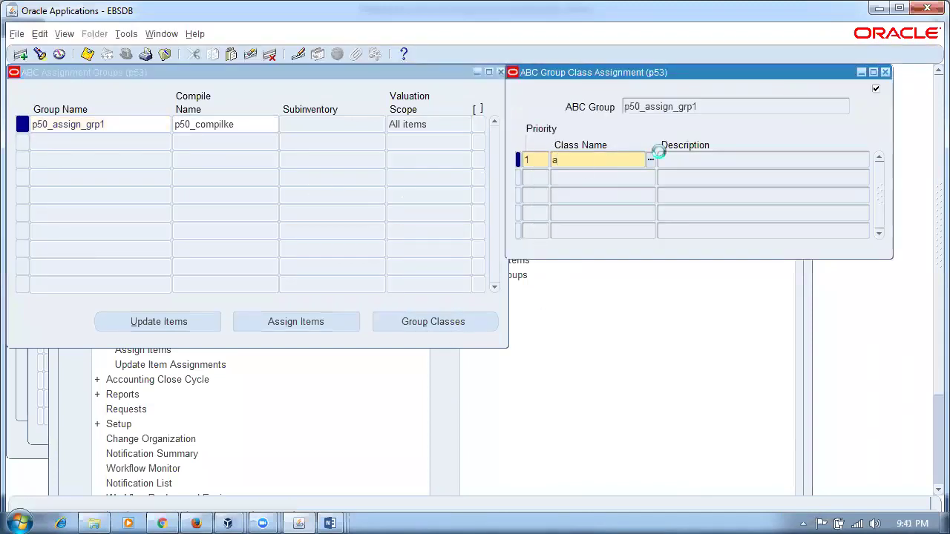
key(Down)
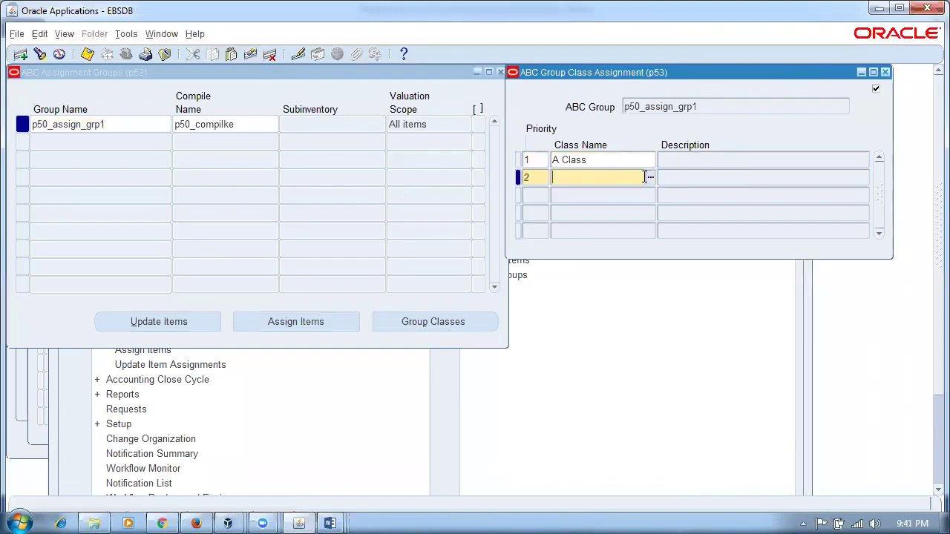
text(b)
key(Down)
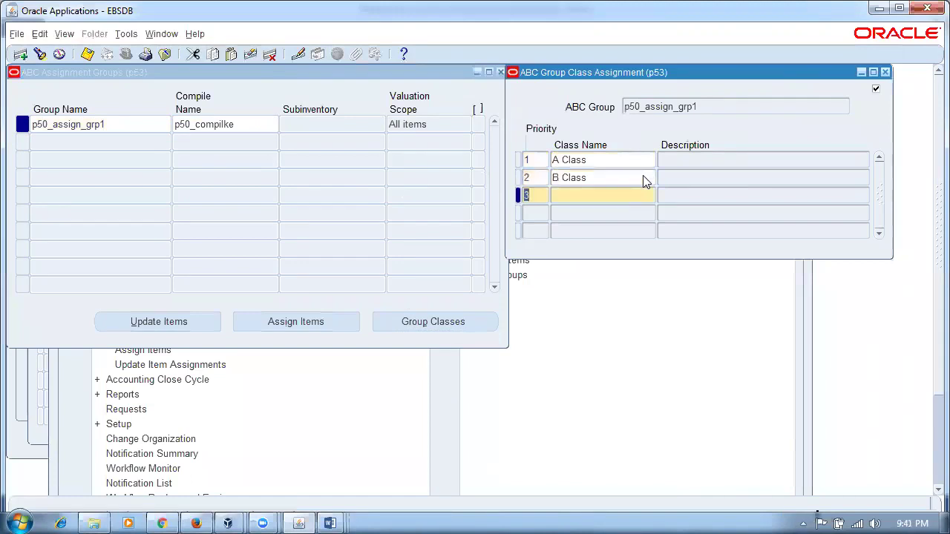
text(c)
click(604, 179)
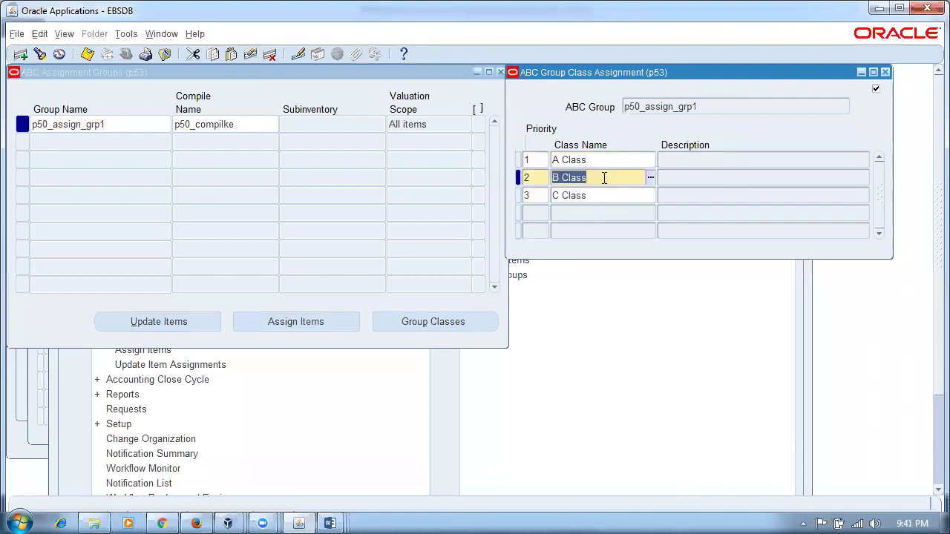
key(ctrl+s)
click(885, 72)
Open the item assignment for group p50_assign_grp1 and set the A Class sequence to 1
click(274, 322)
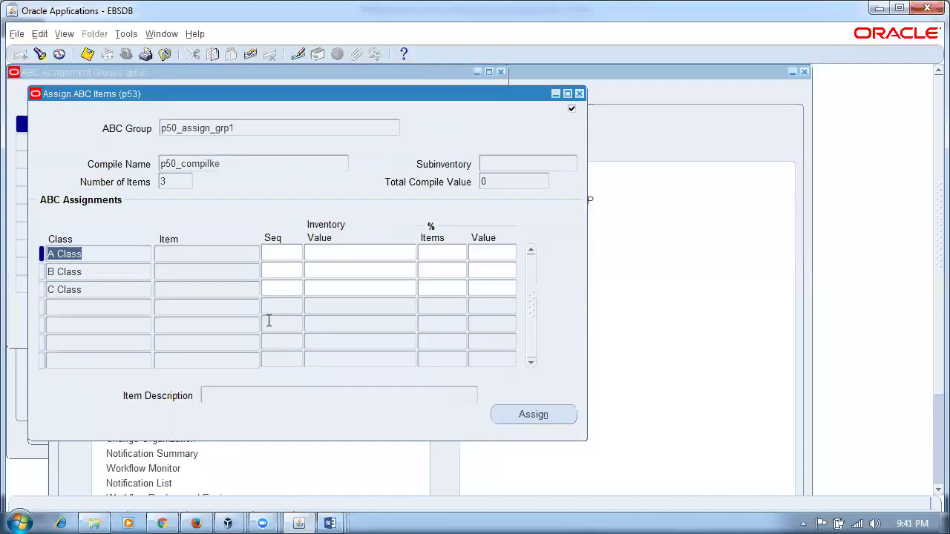
click(296, 252)
text(1)
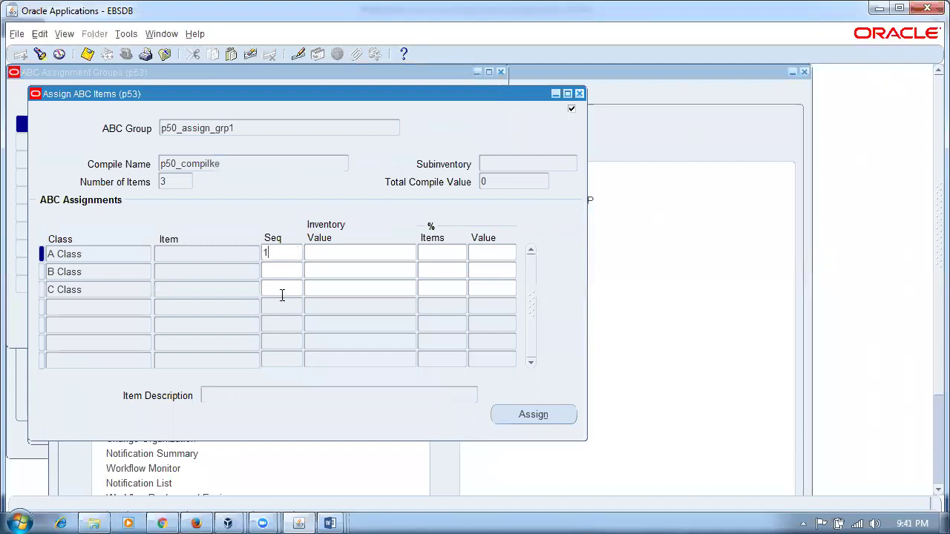
Set the assignment sequence to 2 for B Class and 3 for C Class, then save the ABC assignments
click(282, 272)
text(2)
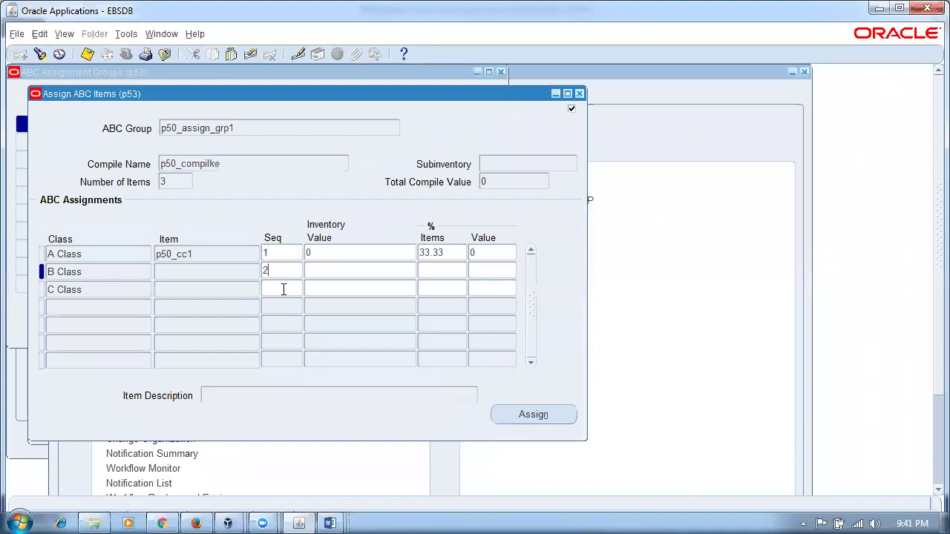
click(282, 288)
text(3)
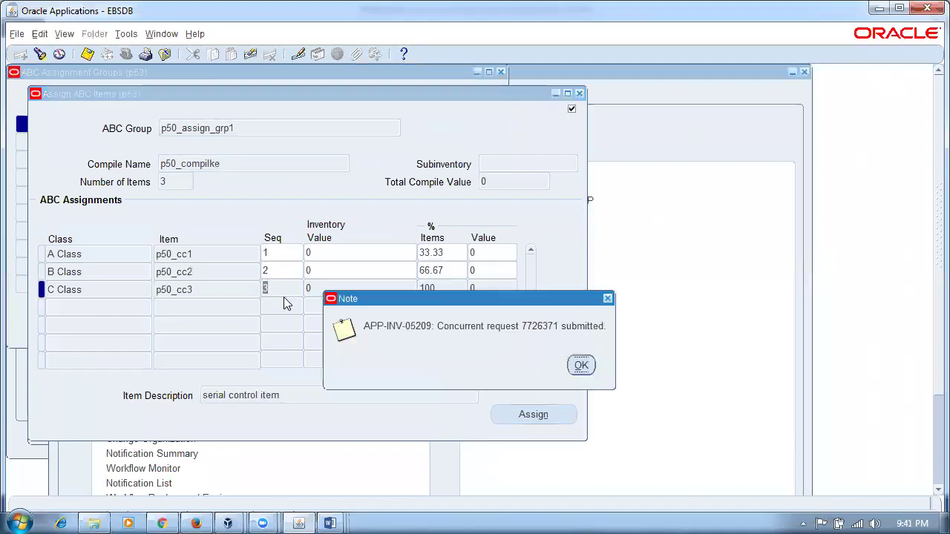
click(571, 373)
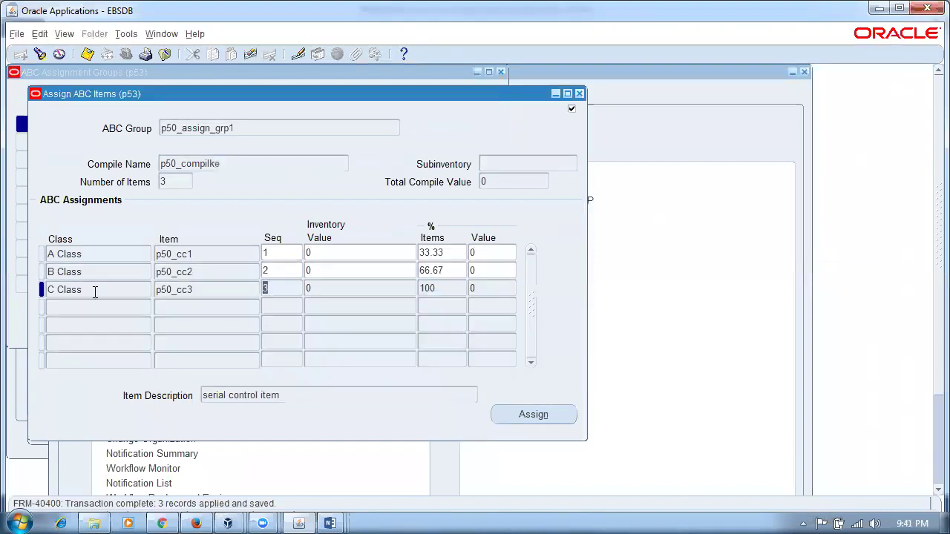
Compare the items assigned to A, B and C Class with the class list in the Reasons for Cyclic Counting Word document
click(77, 256)
key(Tab)
click(77, 272)
key(Tab)
click(104, 289)
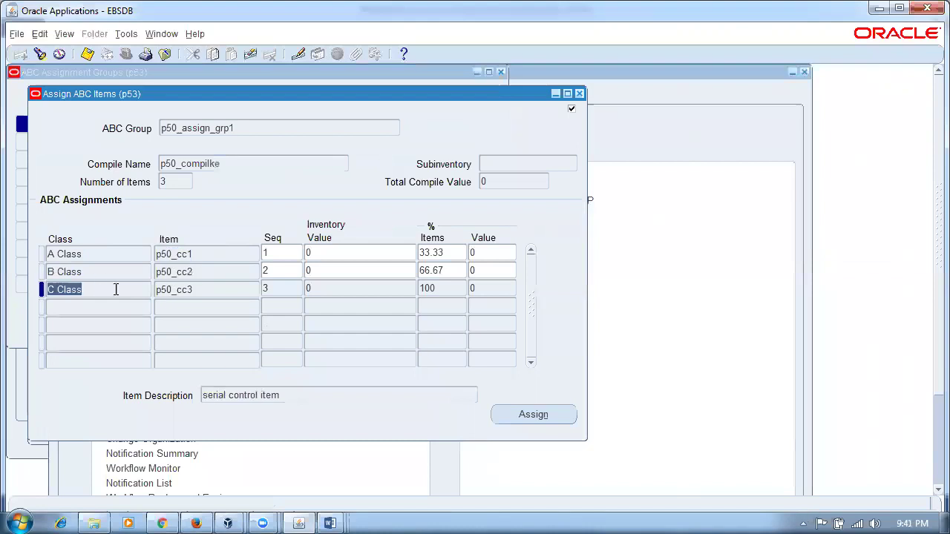
key(Tab)
mouse_move(333, 517)
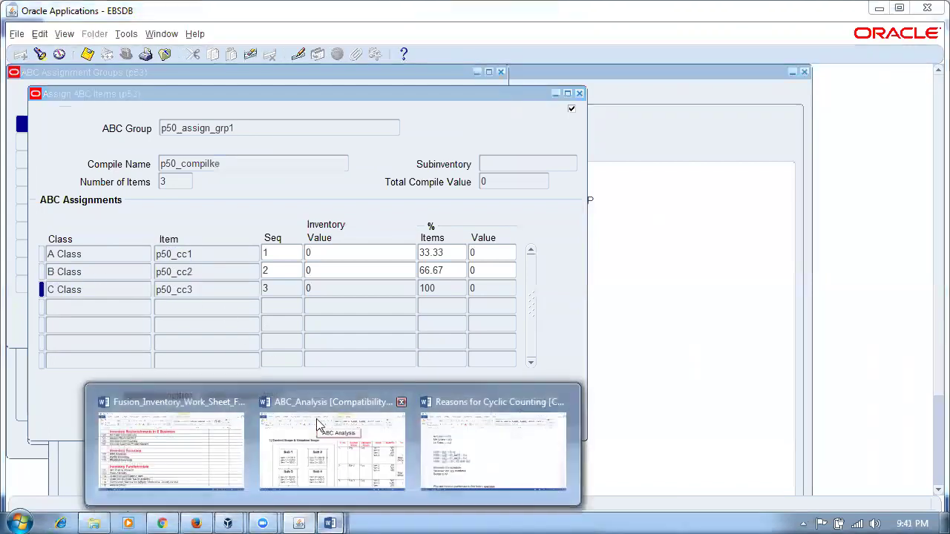
click(491, 456)
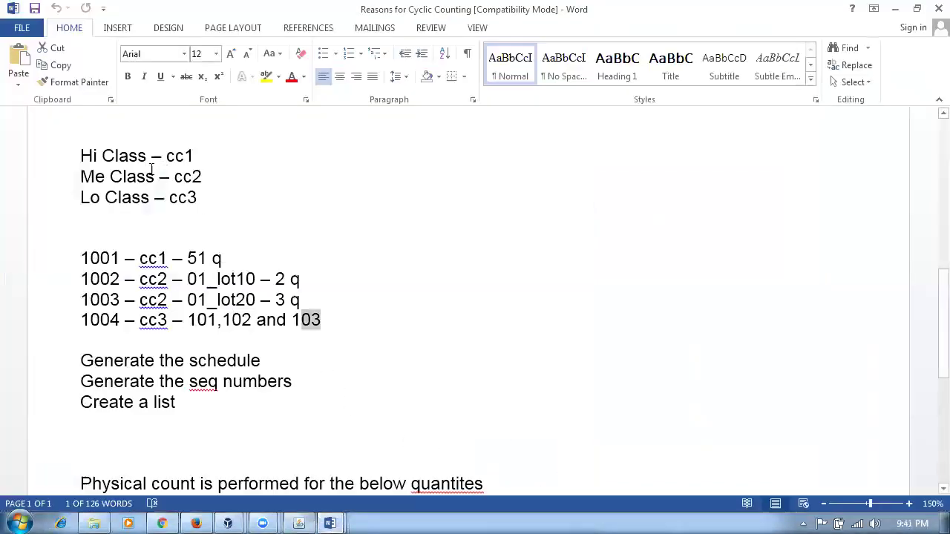
drag(123, 156, 167, 198)
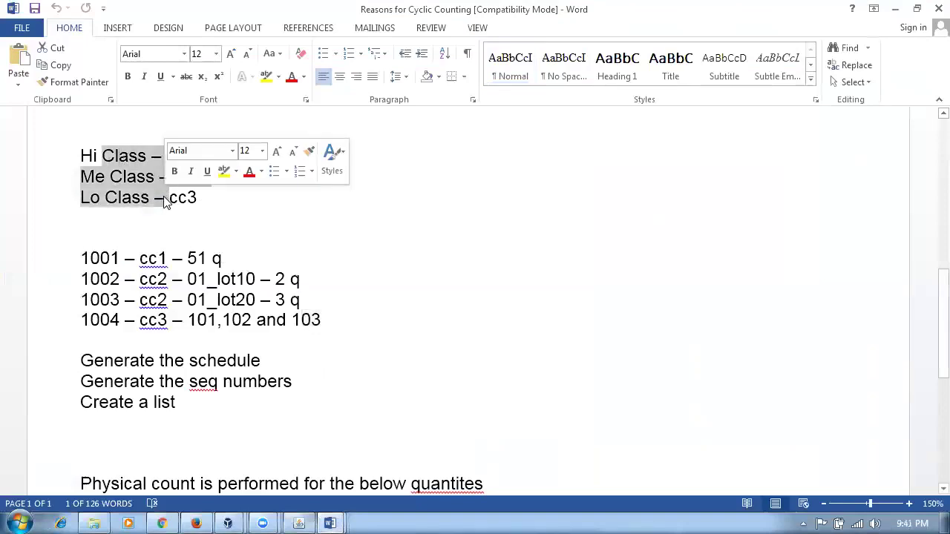
key(alt+Tab)
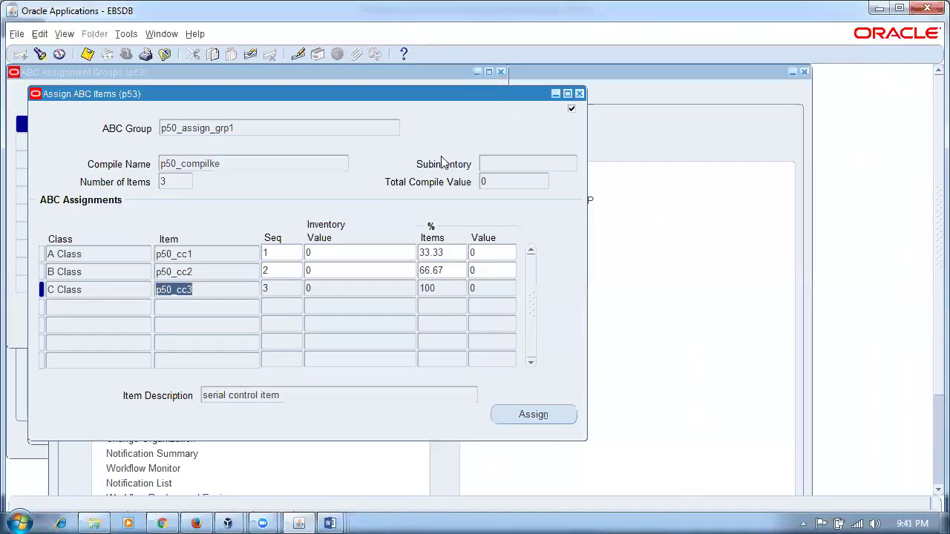
Close the ABC assignment forms and add B Class with 52 counts per year to the cycle count classes of p50_cyc_count1
click(579, 93)
click(500, 72)
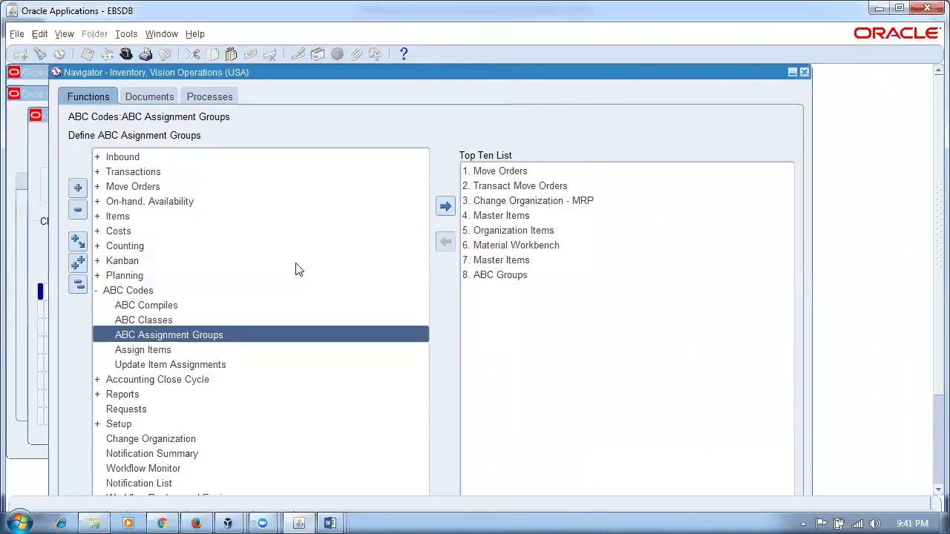
click(33, 388)
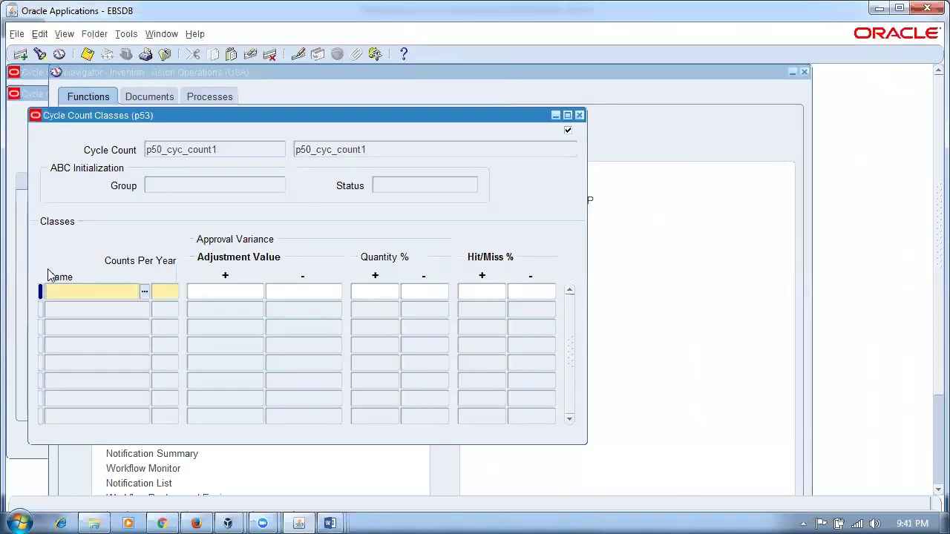
click(146, 294)
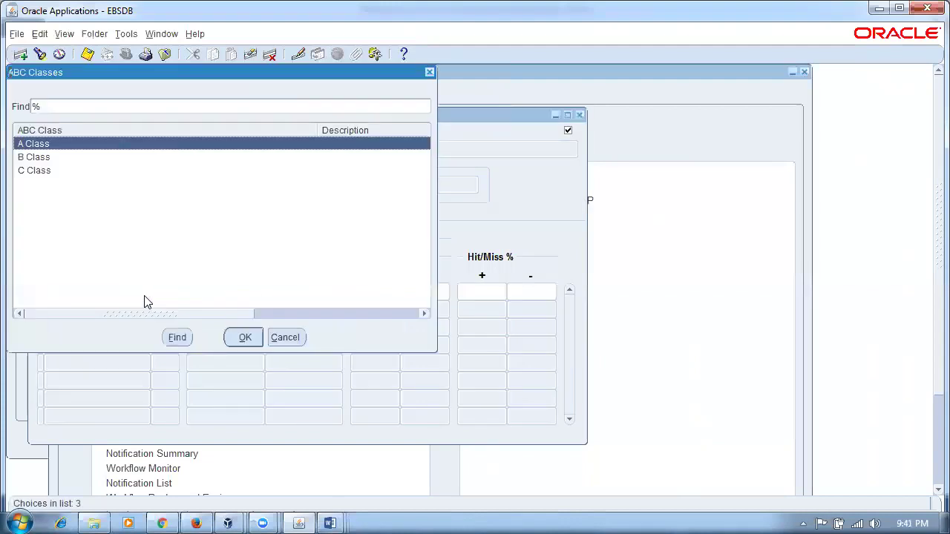
click(55, 162)
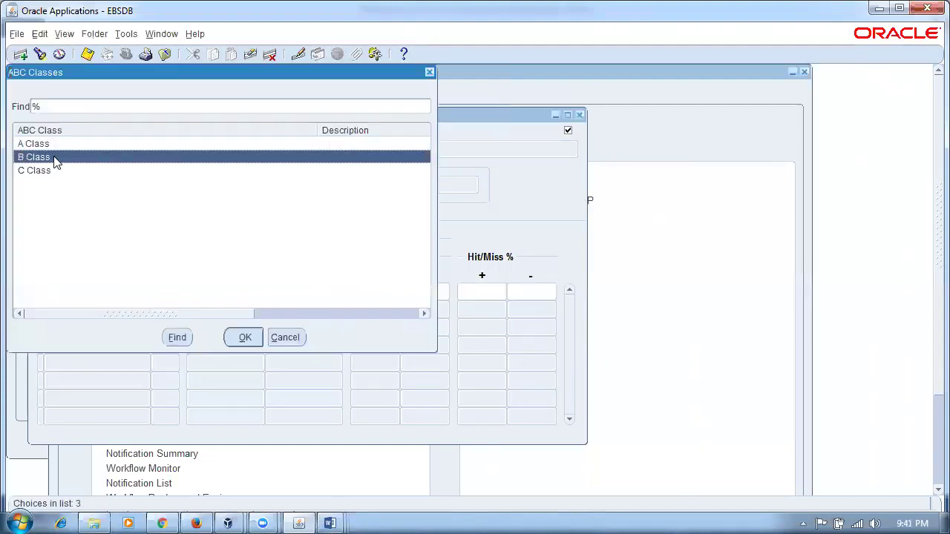
click(245, 336)
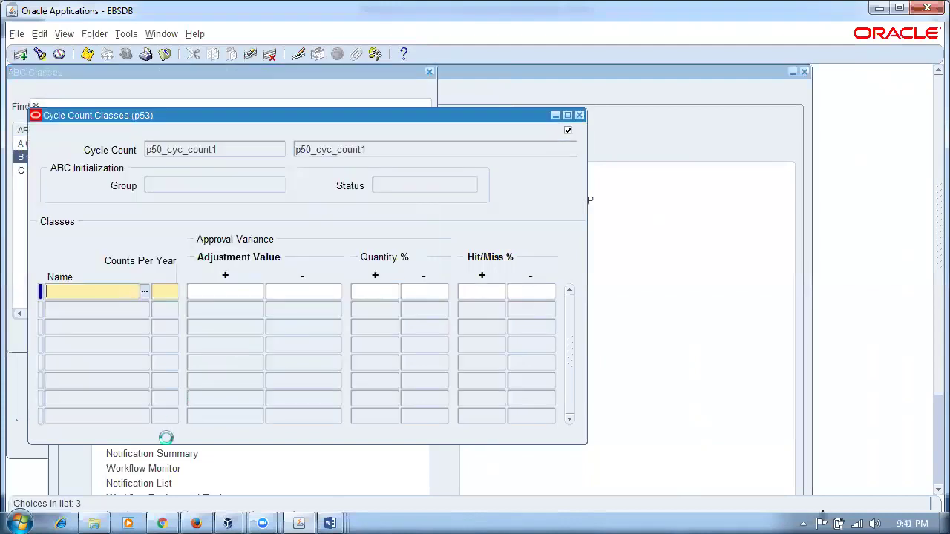
click(159, 296)
text(52)
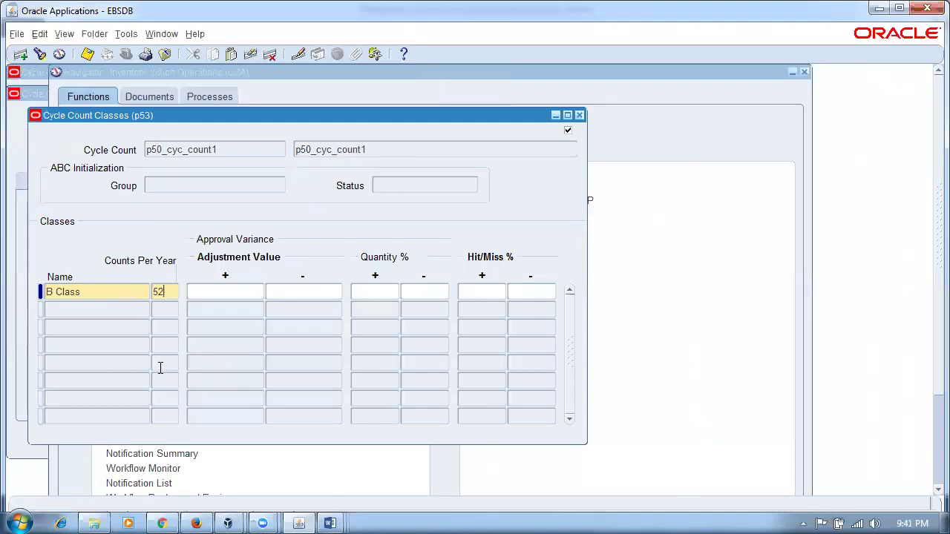
Add C Class with 52 counts per year, save the cycle count classes and close their form
click(82, 311)
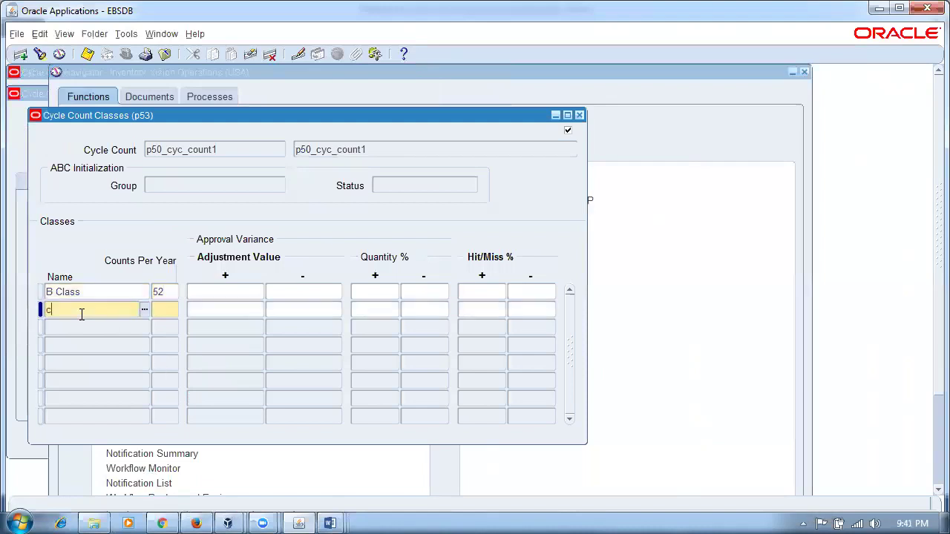
text(c)
key(Tab)
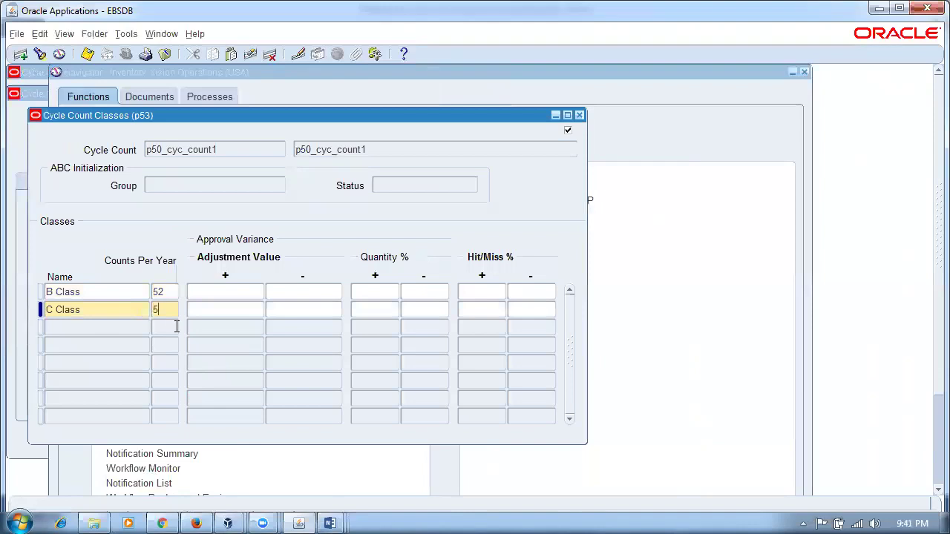
key(ctrl+s)
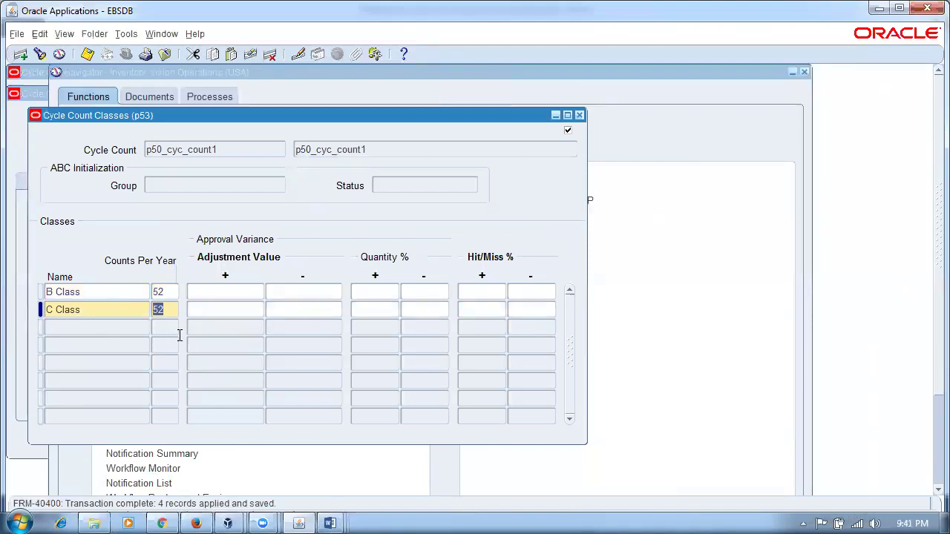
click(578, 115)
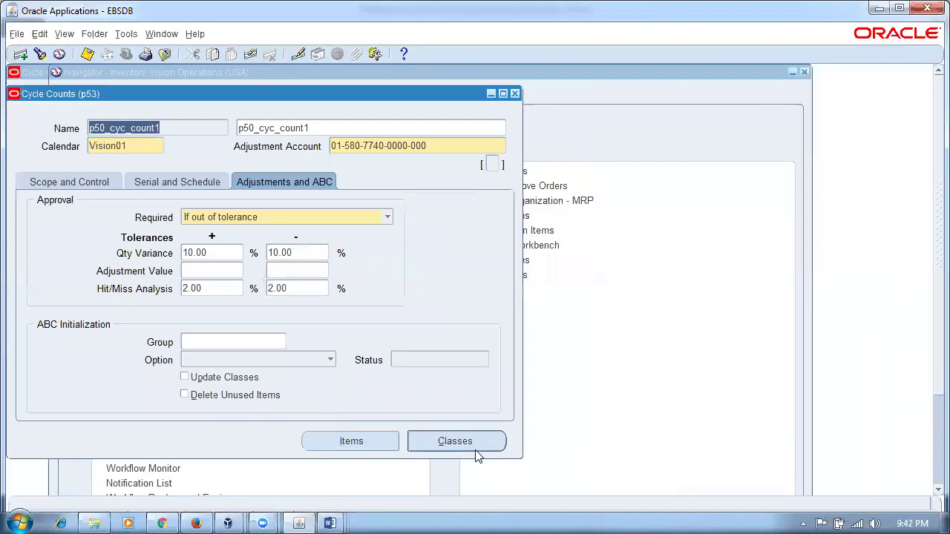
Open the items form of p50_cyc_count1 and review the class-to-item pairs for cc2 and cc3 in the Word document
click(324, 442)
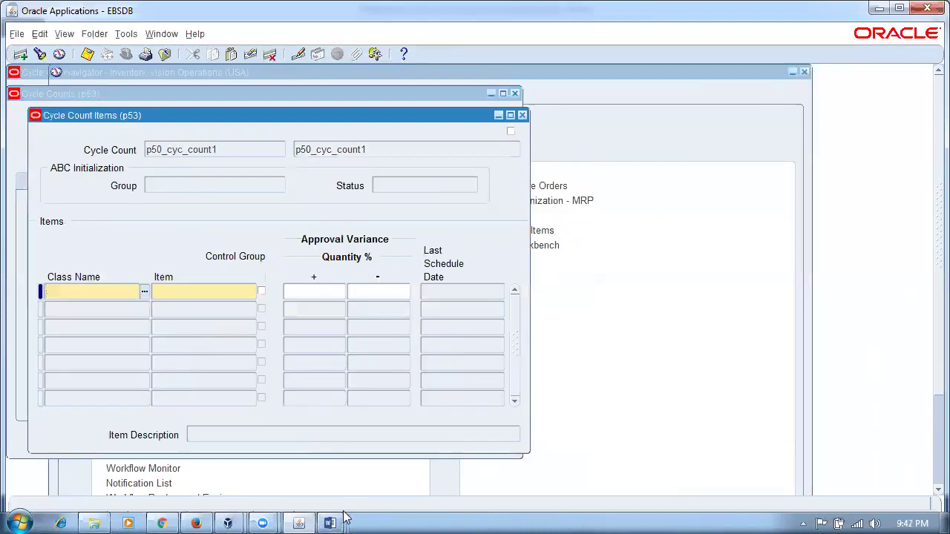
mouse_move(332, 517)
click(446, 457)
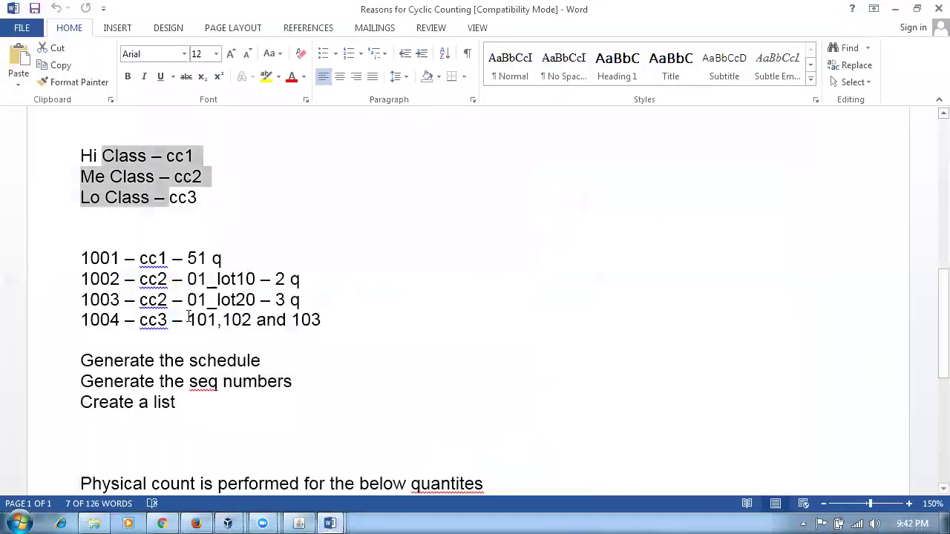
drag(118, 178, 202, 176)
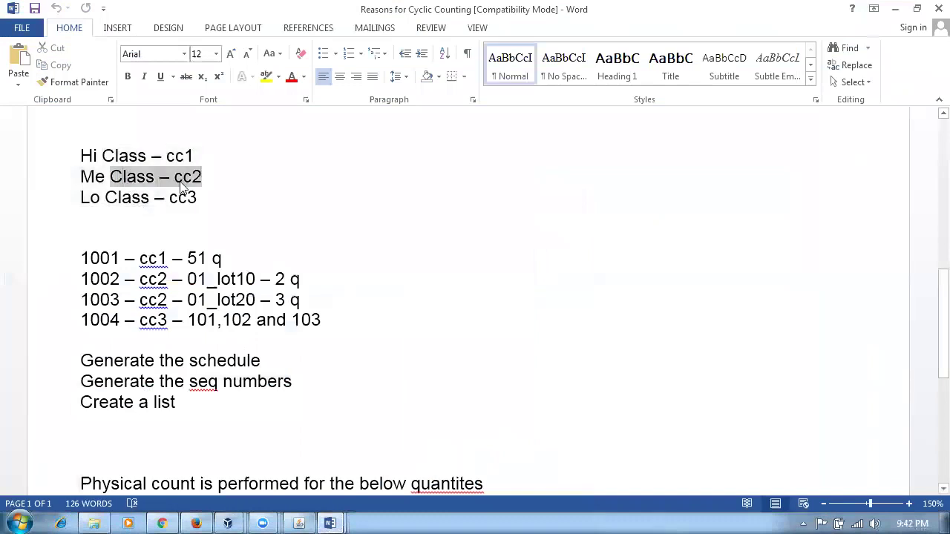
drag(136, 198, 194, 202)
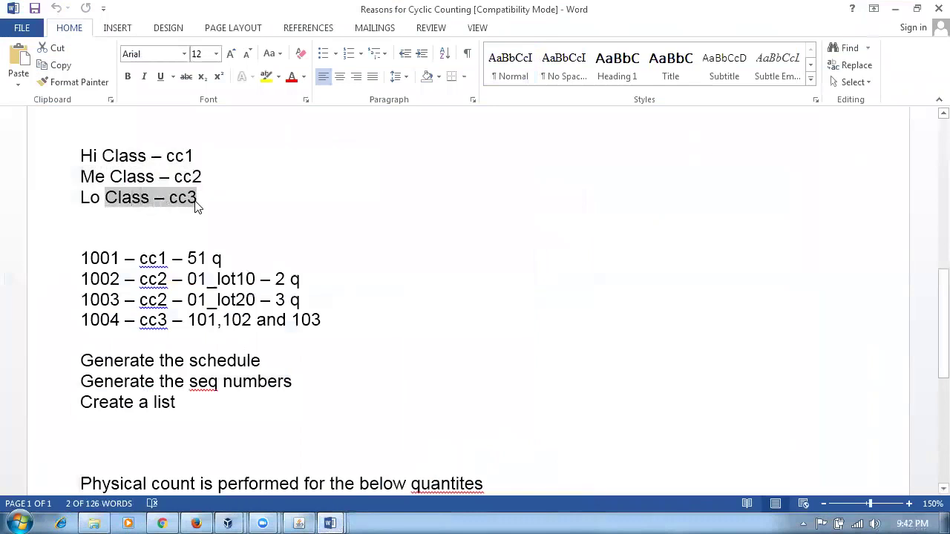
key(alt+Tab)
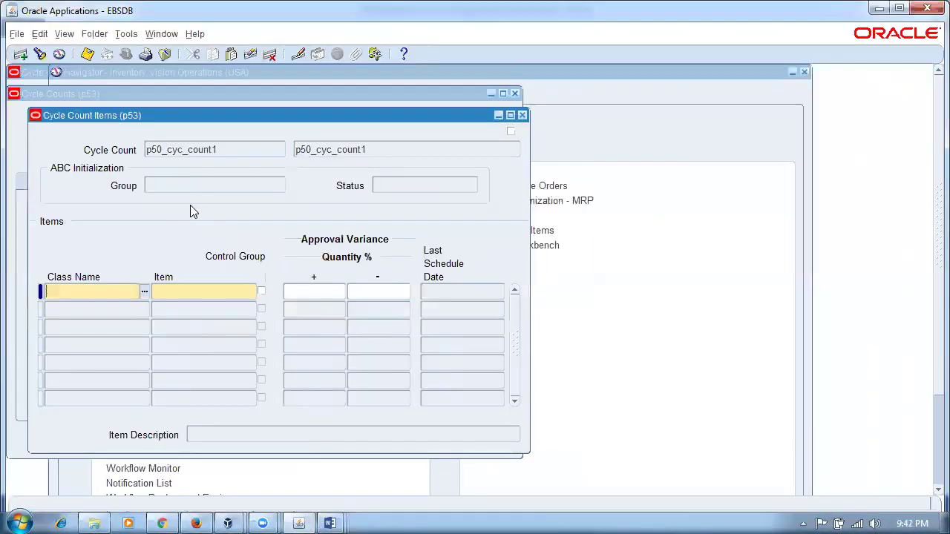
Choose B Class for the first cycle count item row and look up the available p50_cc% items
click(143, 293)
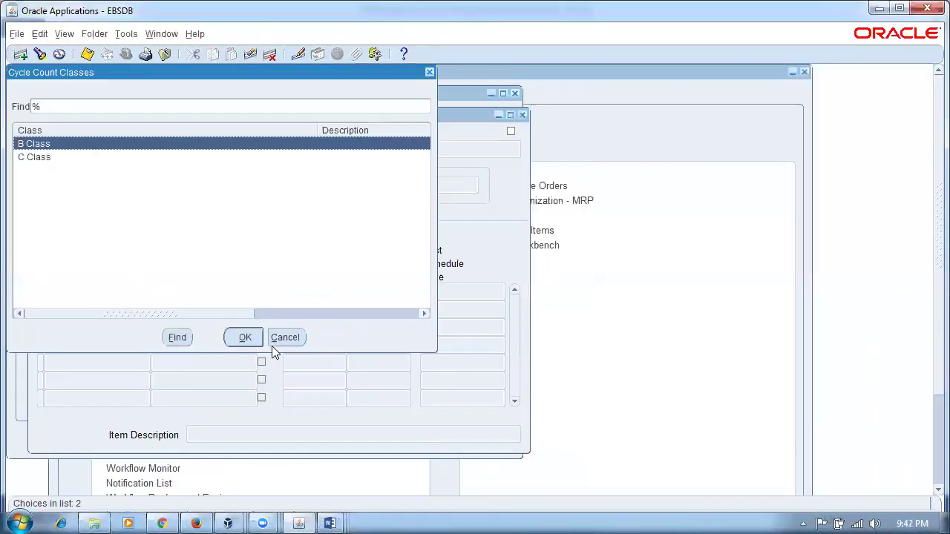
click(242, 337)
text(%)
key(Tab)
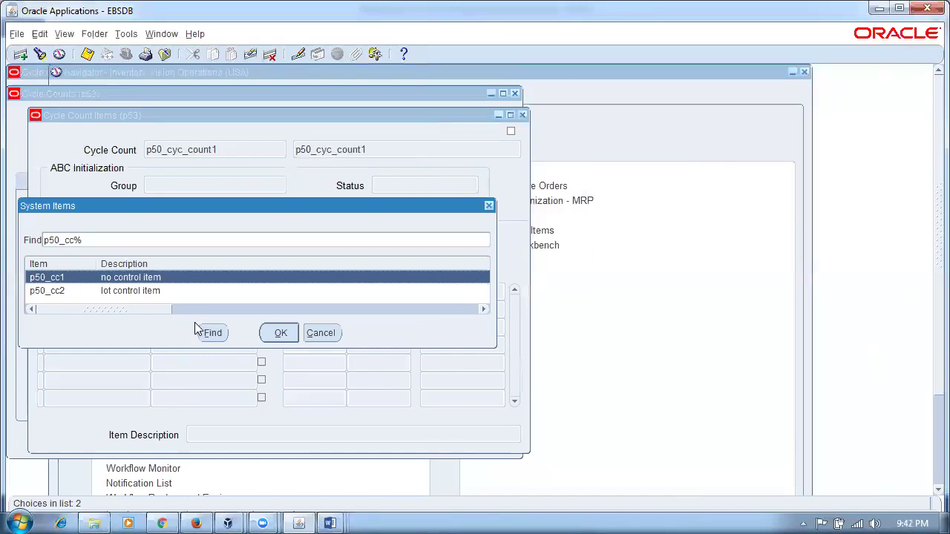
click(336, 332)
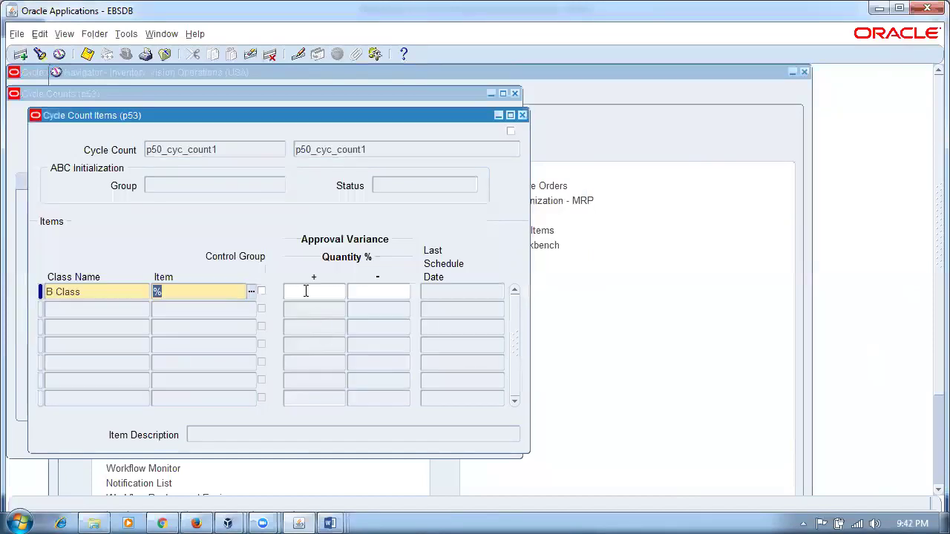
Return to the Navigator, open Organization Items and find the item p50_cc3
click(168, 36)
click(171, 107)
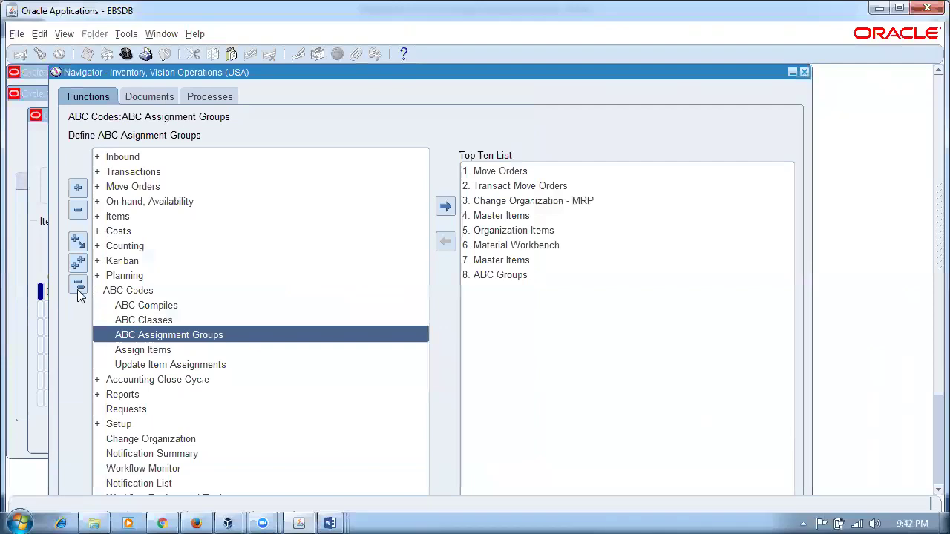
click(78, 284)
click(123, 218)
double_click(126, 221)
double_click(154, 249)
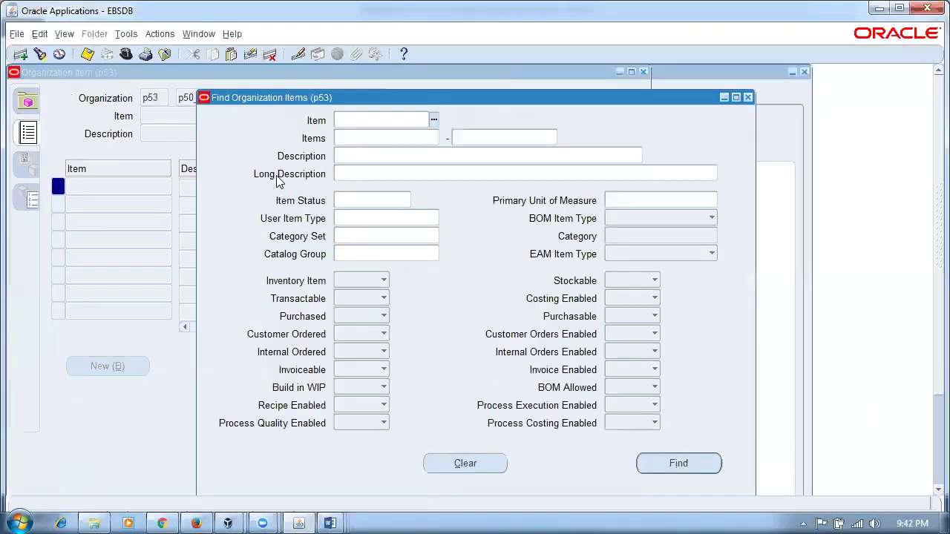
text(%3)
key(Tab)
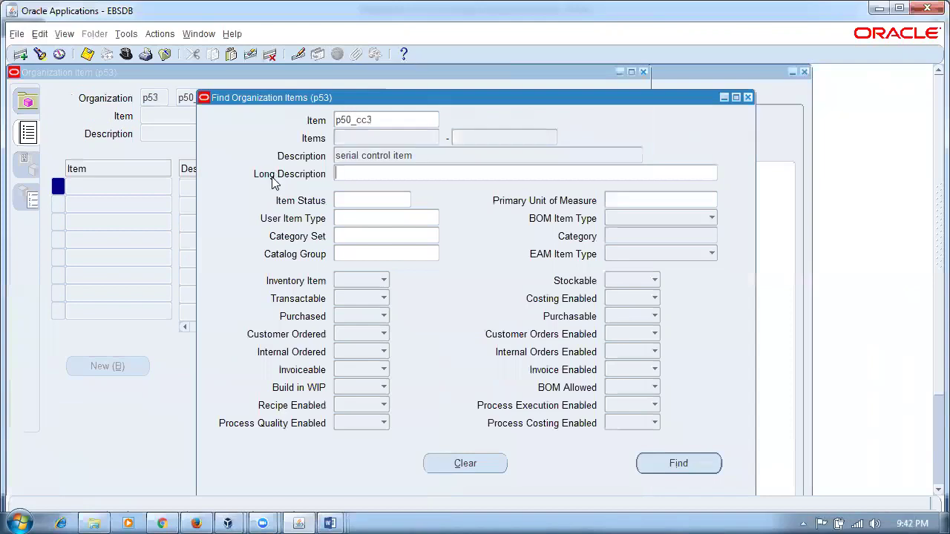
click(653, 465)
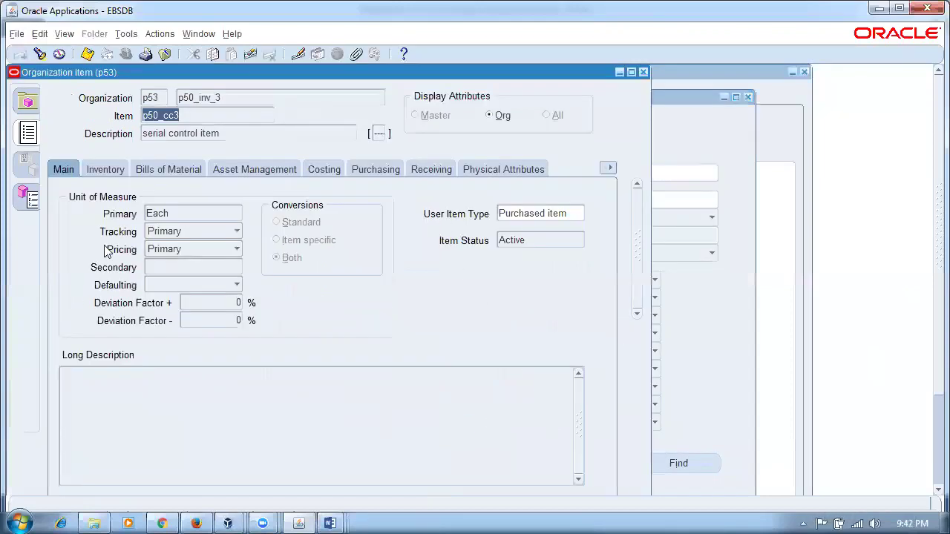
Enable cycle counting in the inventory attributes of item p50_cc3, save it and close the item form
click(104, 169)
click(392, 232)
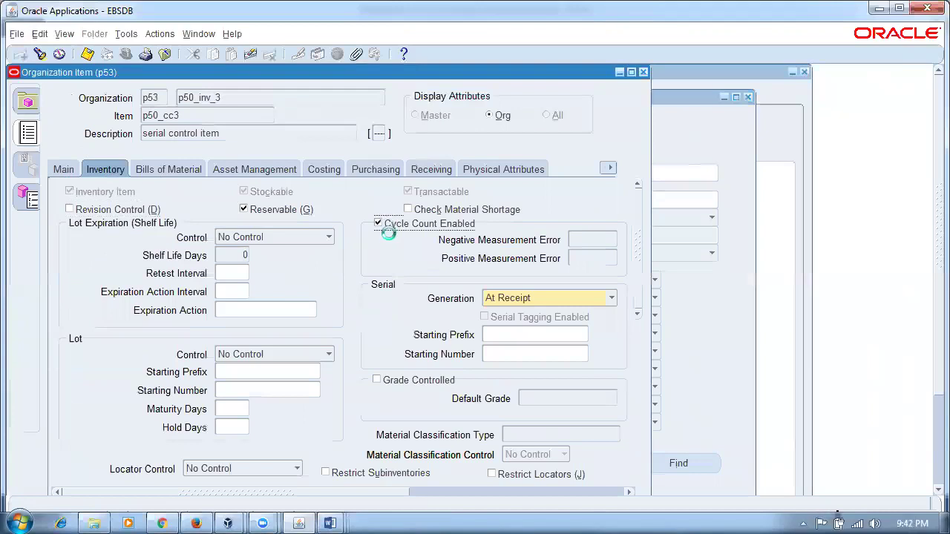
key(ctrl+s)
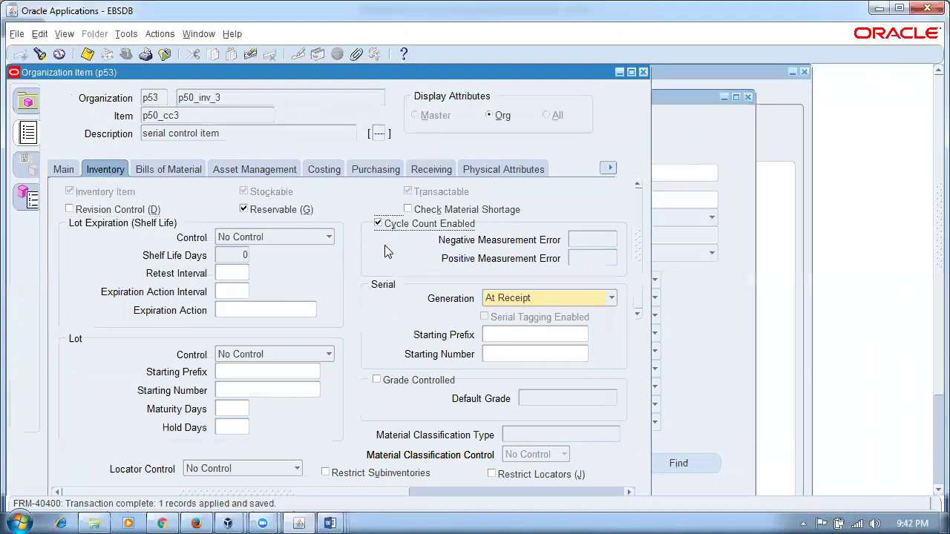
click(643, 72)
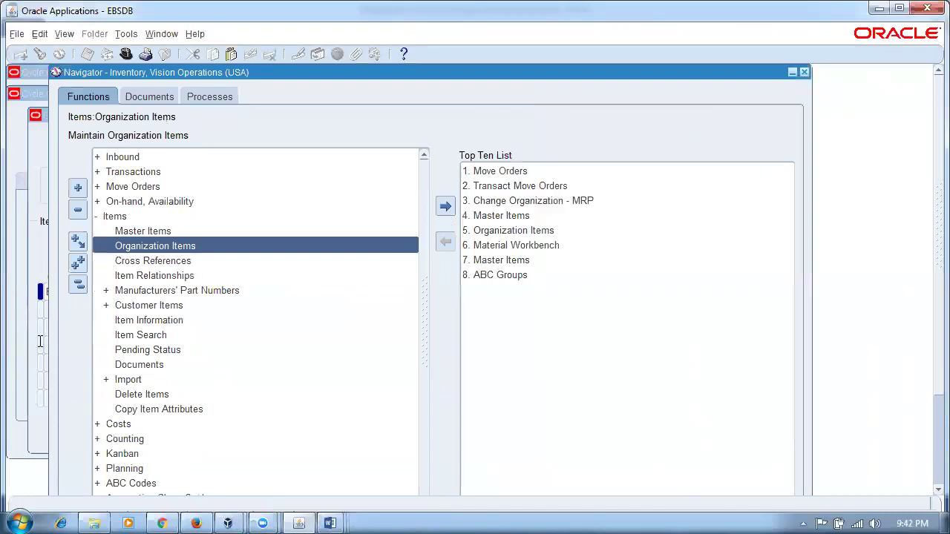
Return to the Cycle Count Items form and assign item p50_cc3 to the B Class row
click(26, 371)
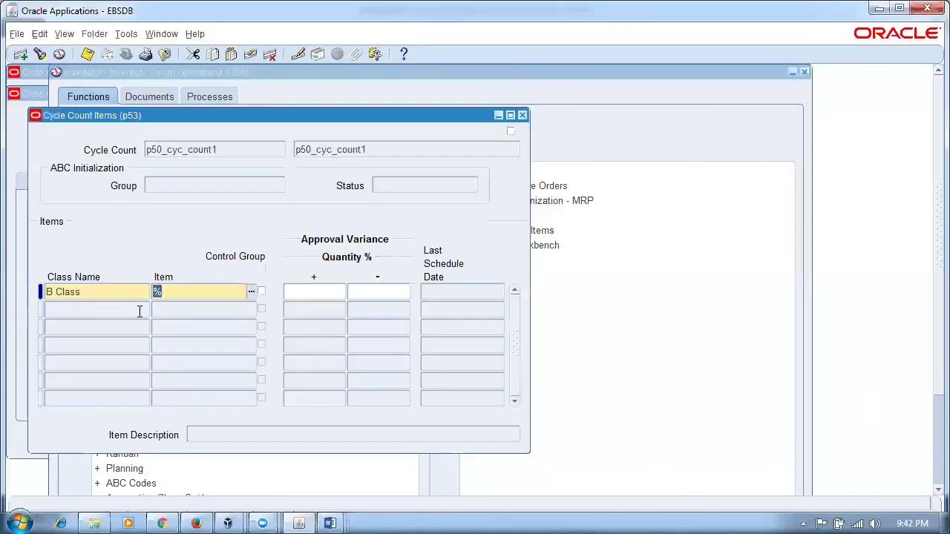
key(ctrl+l)
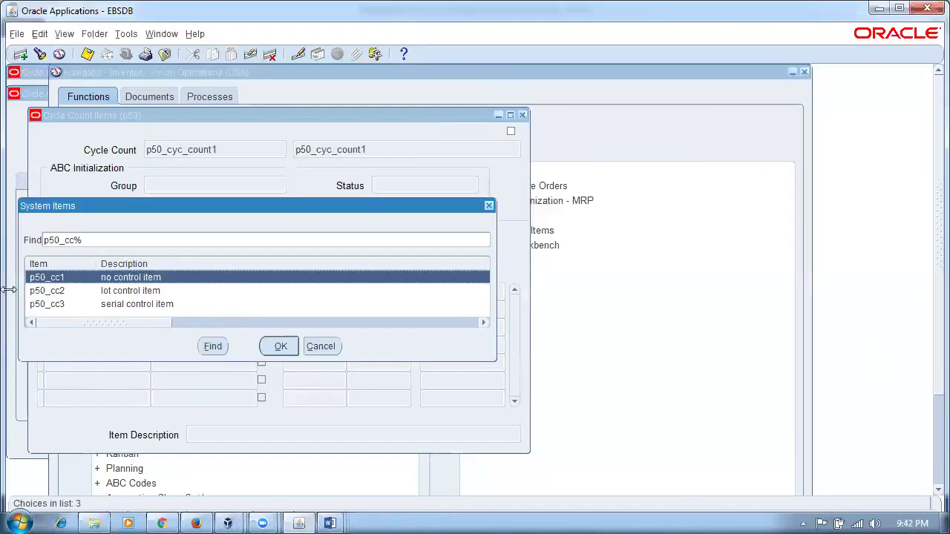
click(54, 310)
click(276, 347)
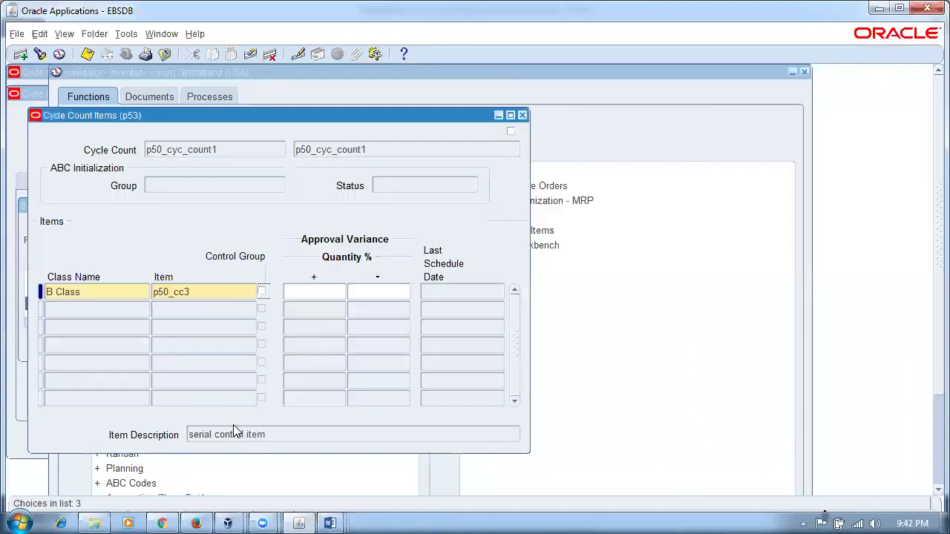
Add a second cycle count item row with C Class and item p50_cc1
click(118, 310)
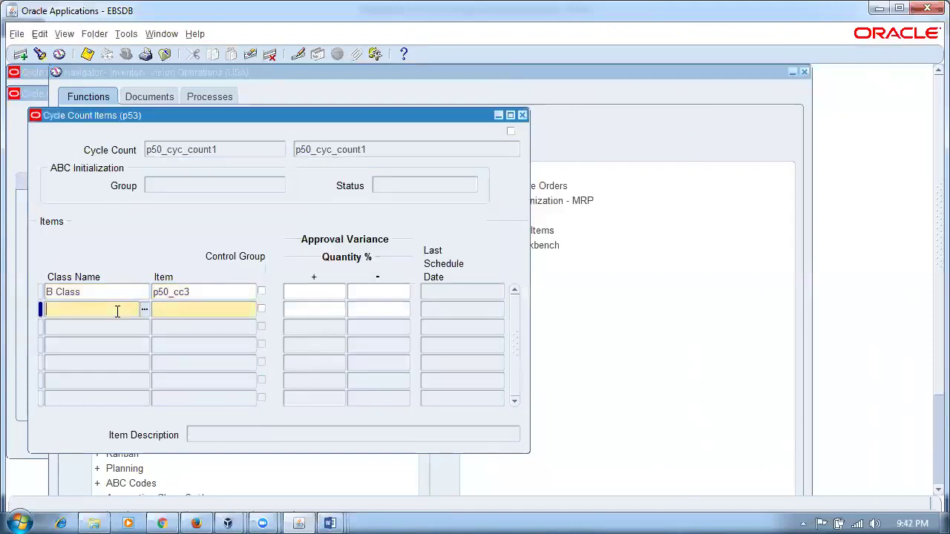
text(C Class)
key(Tab)
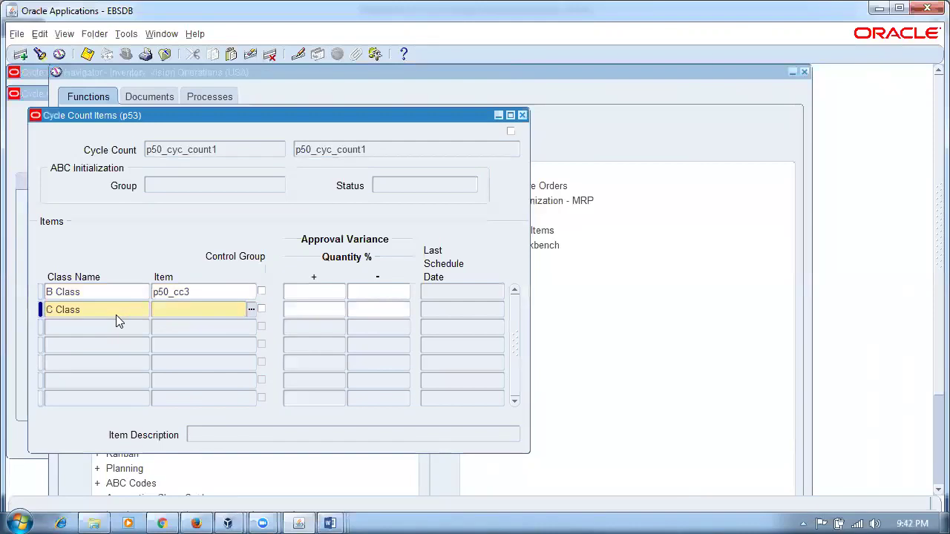
text(p50_cc1)
key(Tab)
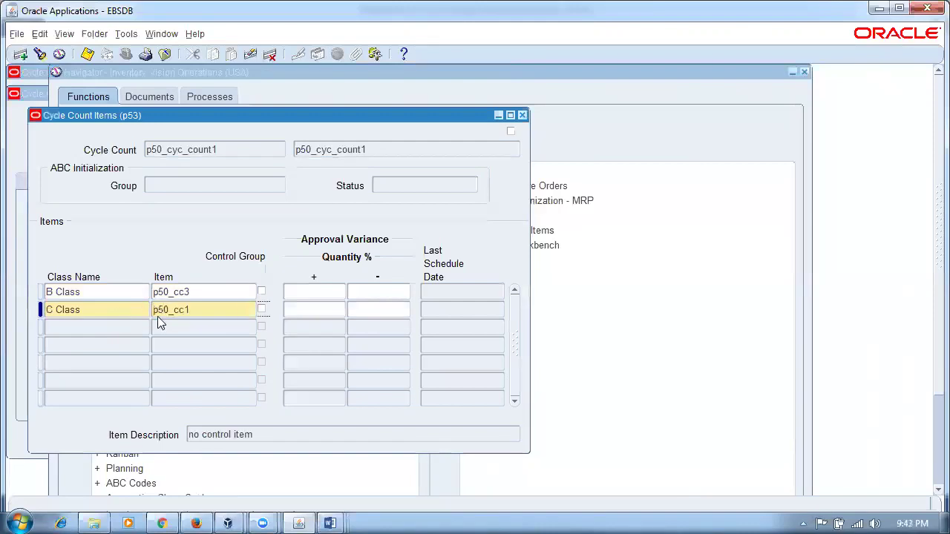
Mark both p50_cc3 and p50_cc1 as control group items and save the records
click(89, 308)
click(87, 294)
click(87, 311)
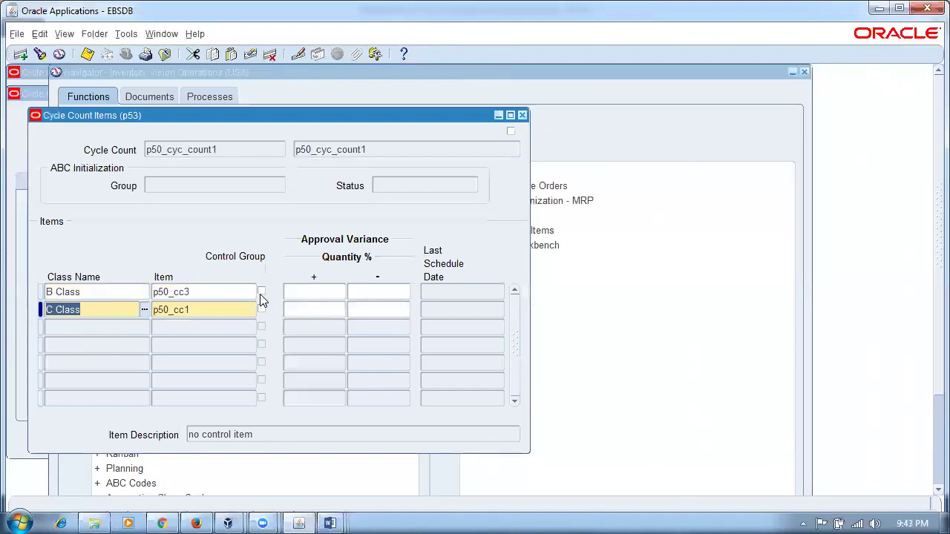
click(223, 294)
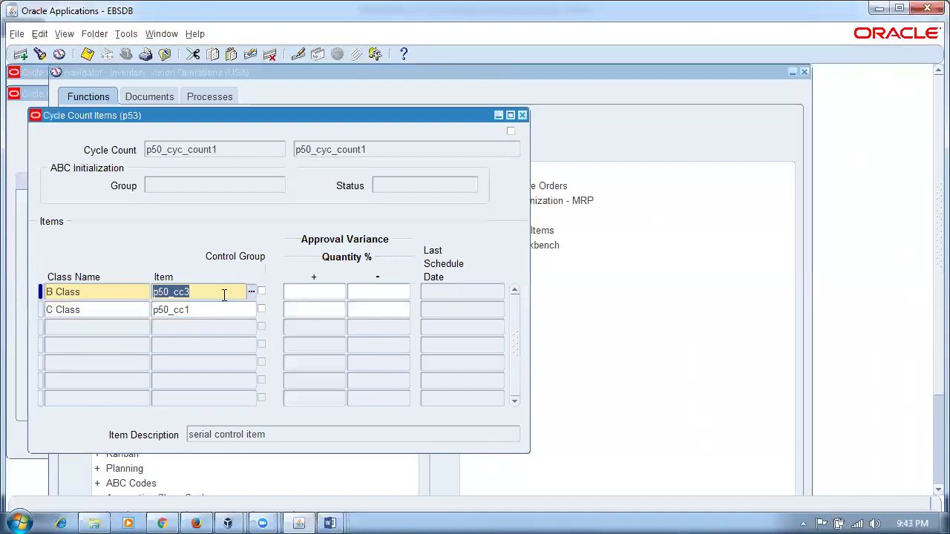
click(262, 293)
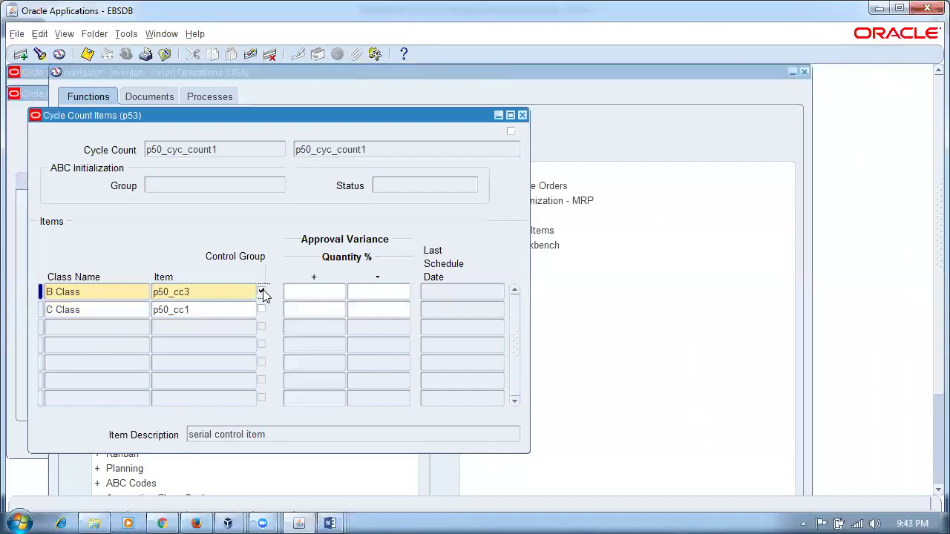
click(261, 311)
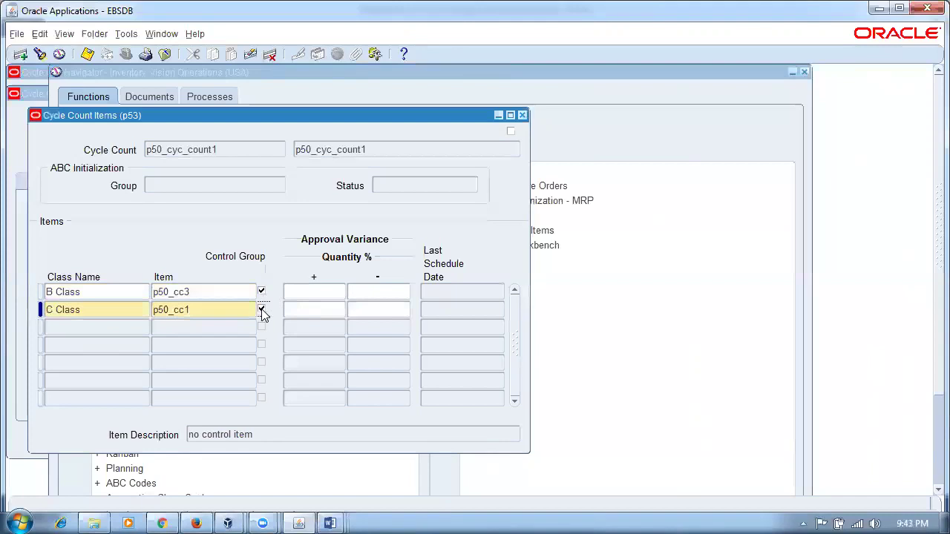
key(ctrl+s)
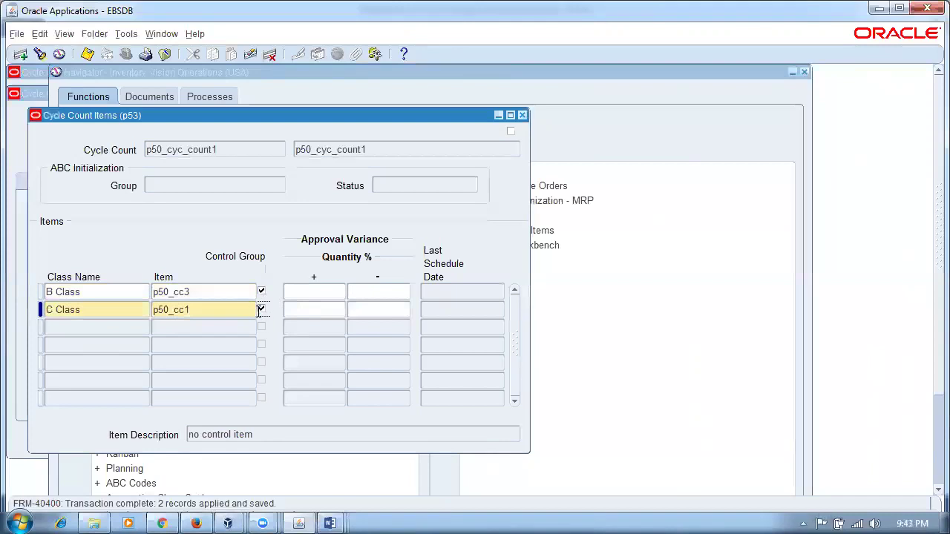
Review the class and item of the p50_cc3 and p50_cc1 rows in the cycle count items
click(212, 290)
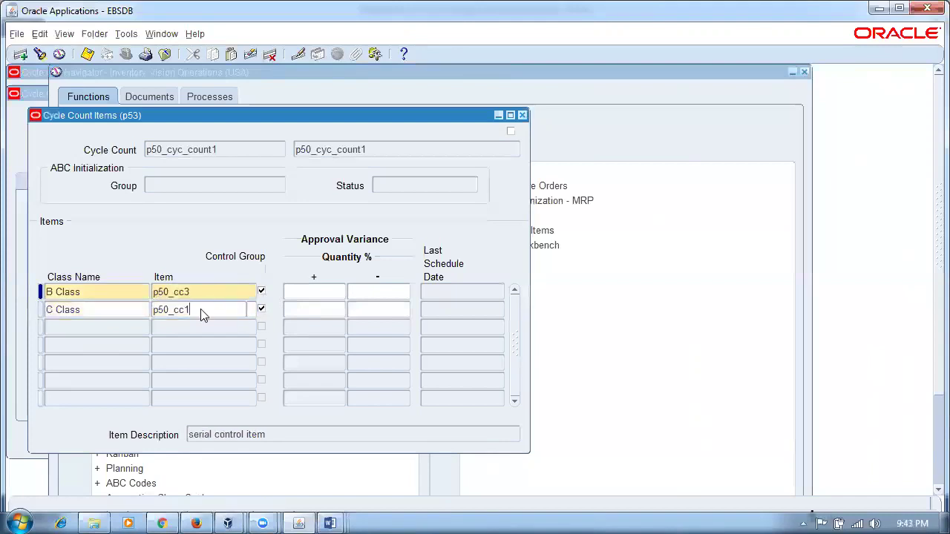
click(201, 310)
click(201, 291)
click(202, 308)
click(203, 294)
click(205, 305)
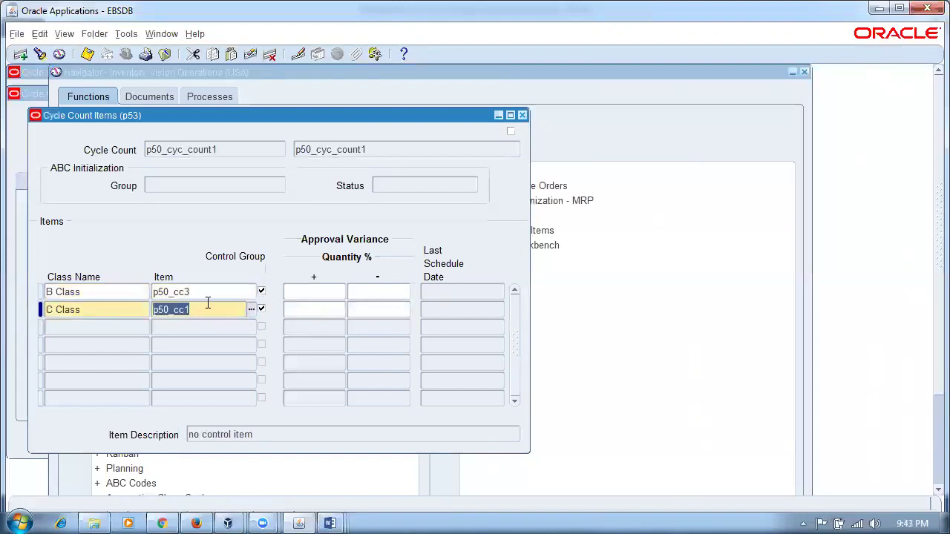
click(207, 292)
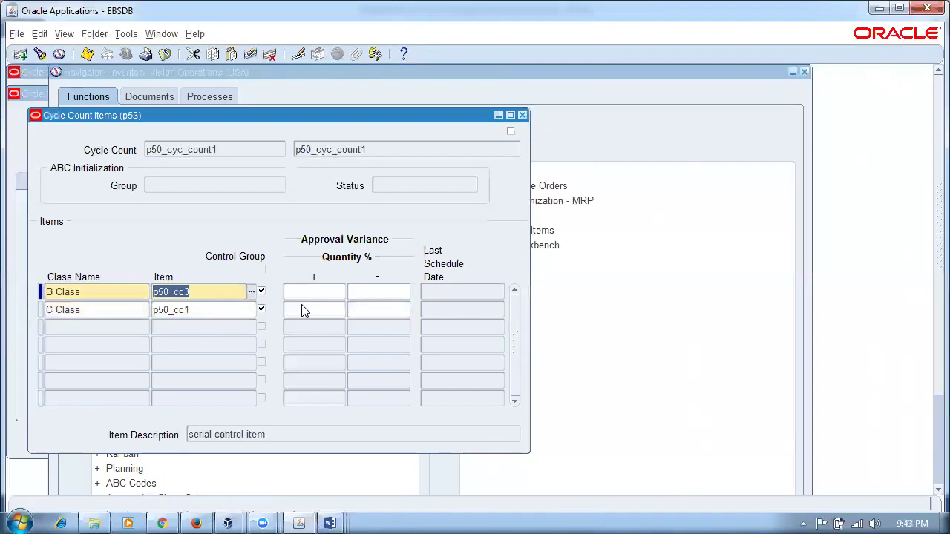
click(86, 293)
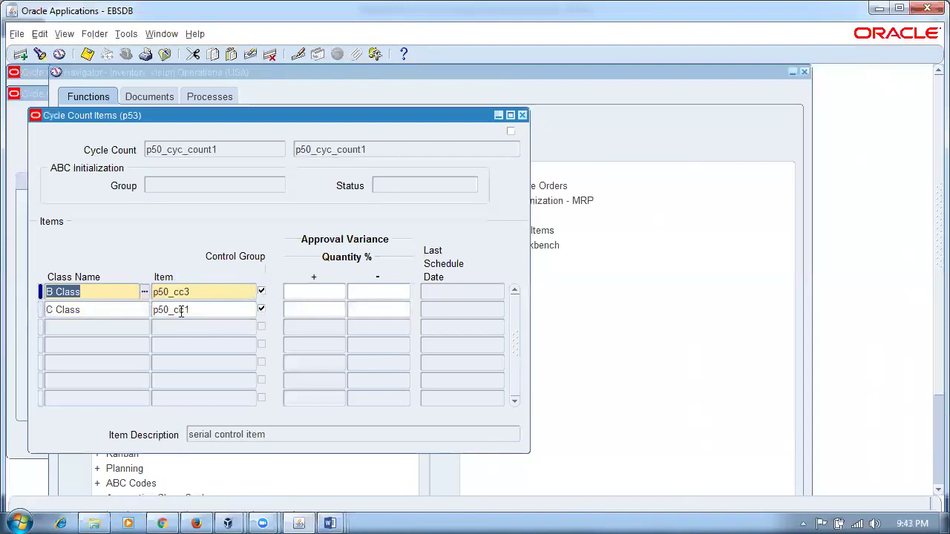
click(204, 292)
click(196, 310)
click(92, 308)
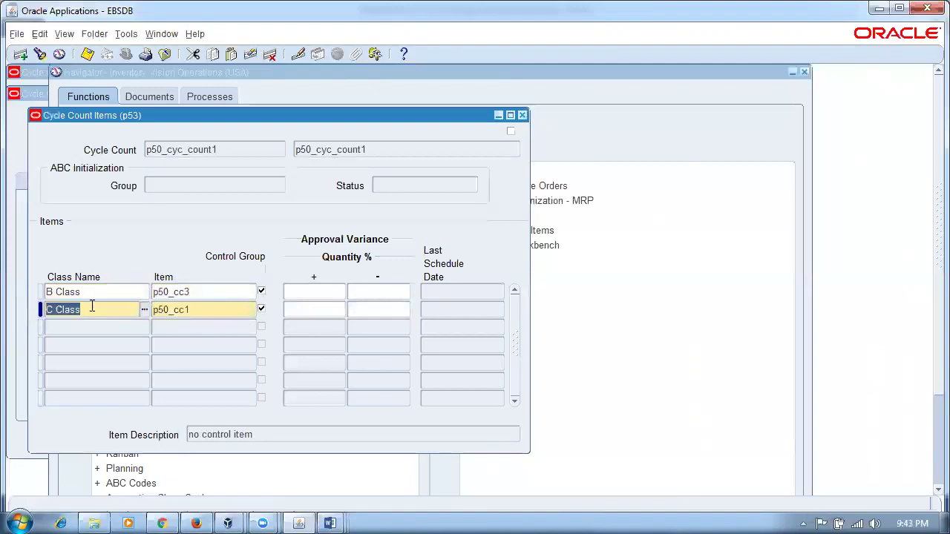
click(87, 291)
key(Tab)
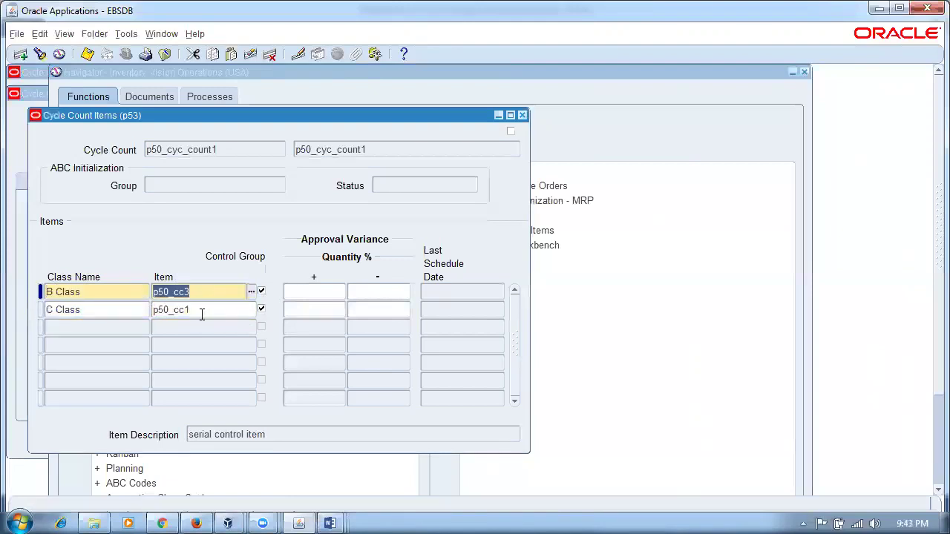
click(201, 312)
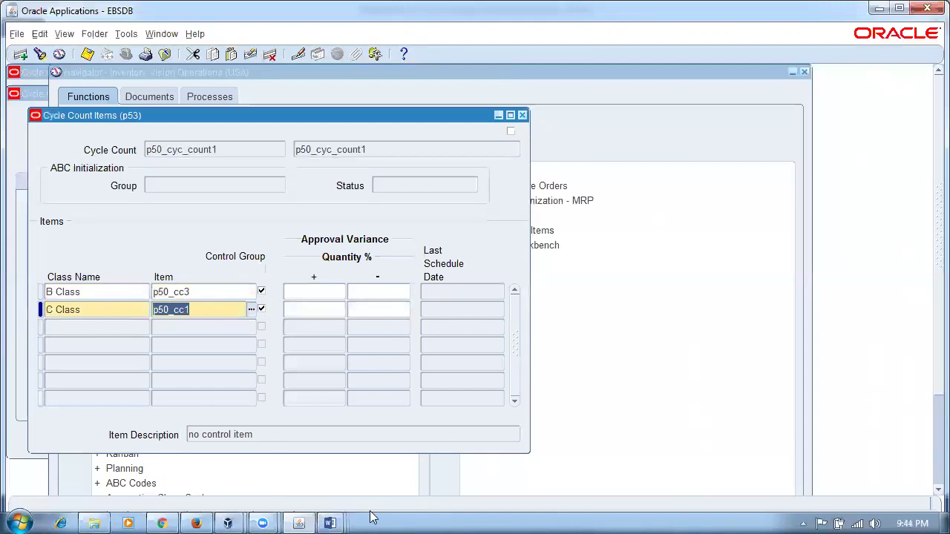
Switch to the Word document, review the Hi, Me and Lo class-to-item pairs for cc1 to cc3, and return to Oracle Applications
mouse_move(329, 523)
click(456, 416)
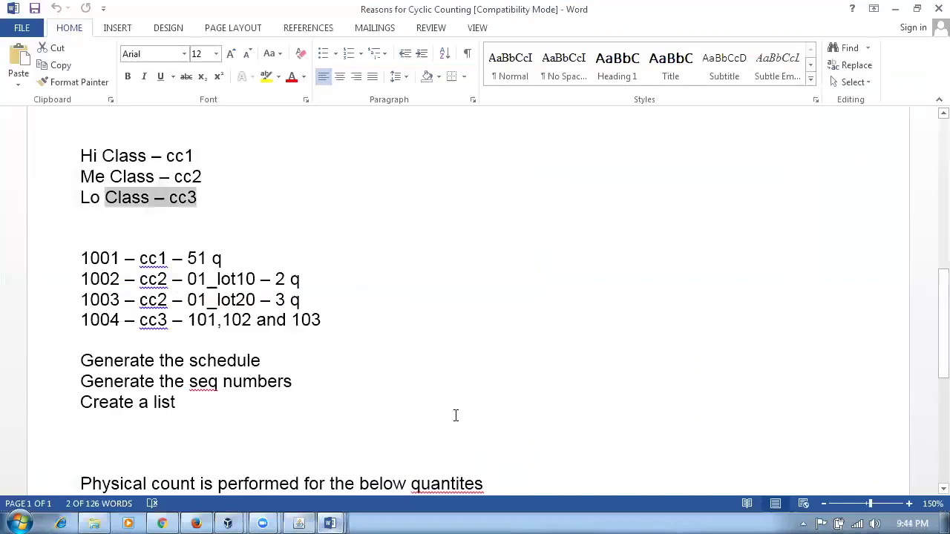
drag(103, 156, 237, 152)
drag(110, 177, 218, 179)
drag(105, 197, 221, 206)
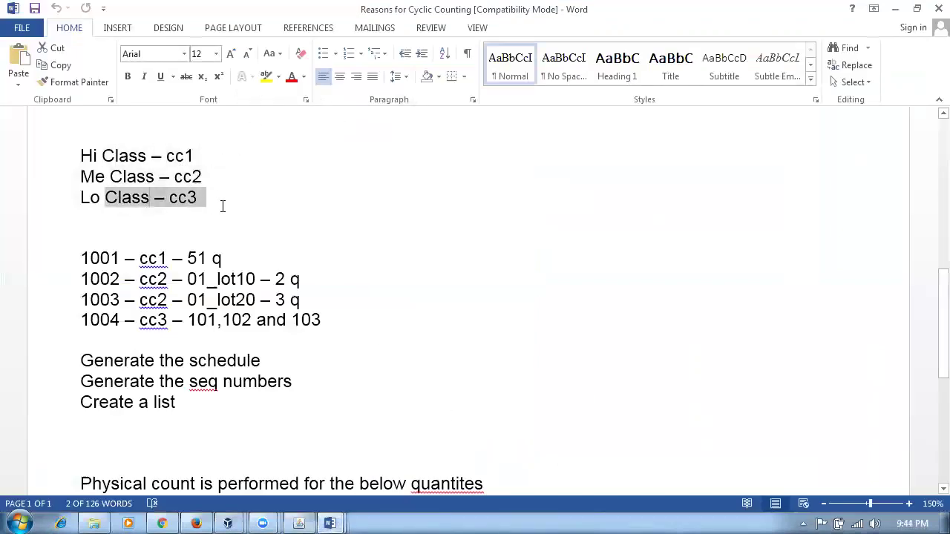
click(299, 523)
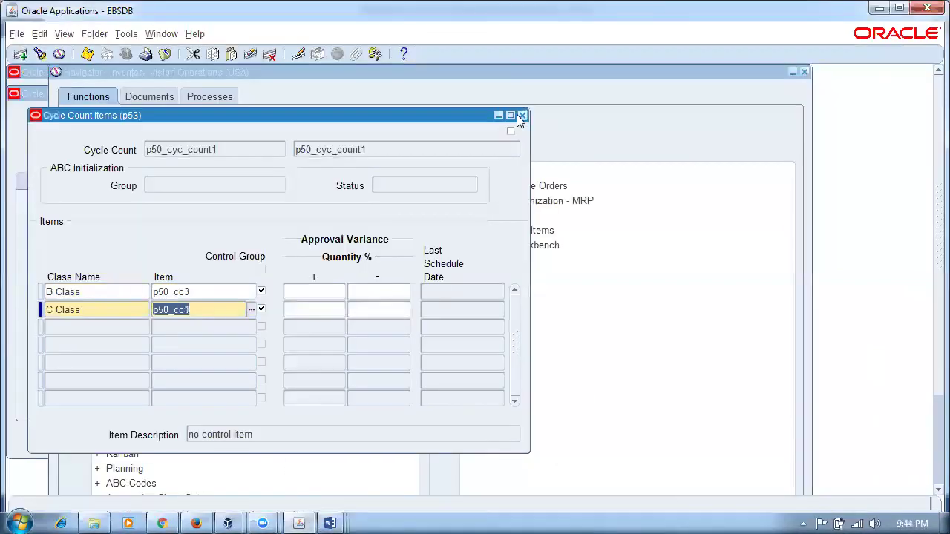
Close the items form, set the ABC initialization group to p50_assign_grp1 with option (Re)initialize, and save the cycle count
click(521, 116)
click(195, 341)
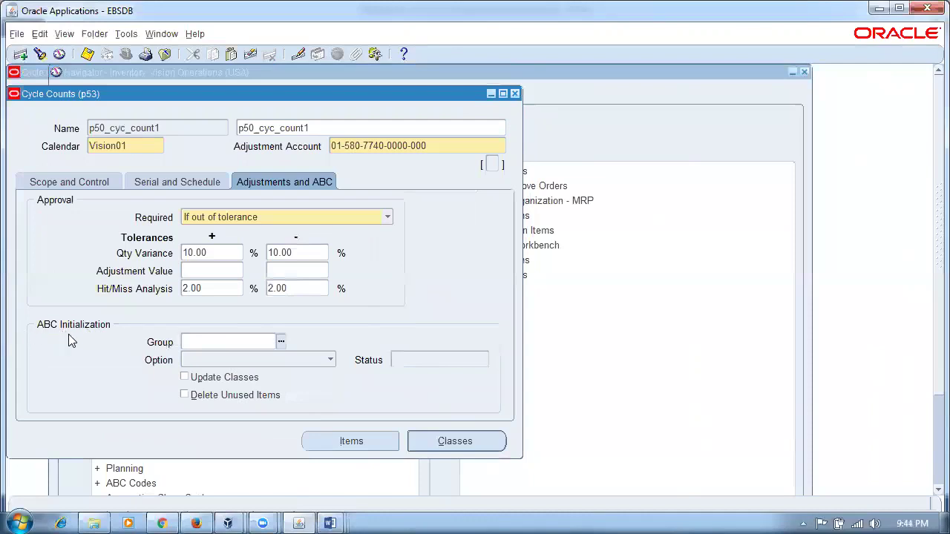
text(p50)
key(Tab)
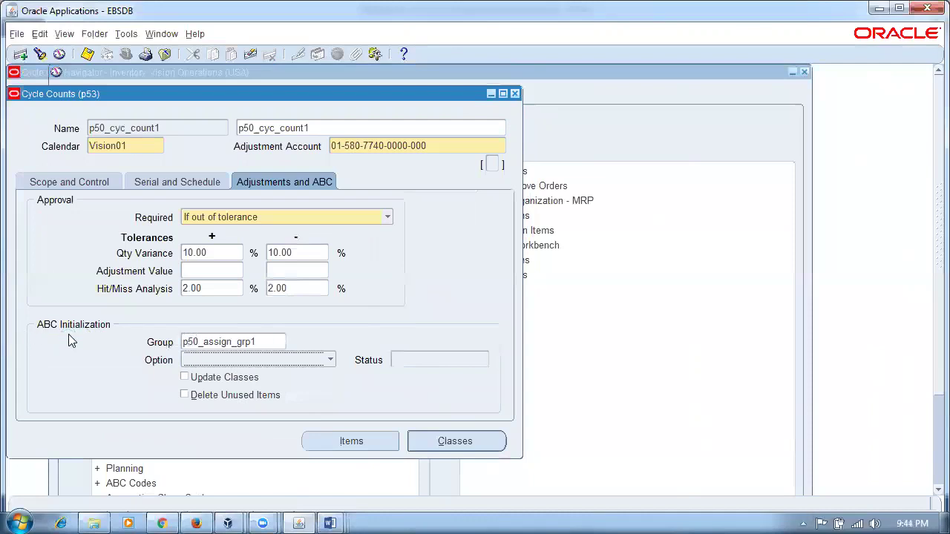
click(232, 360)
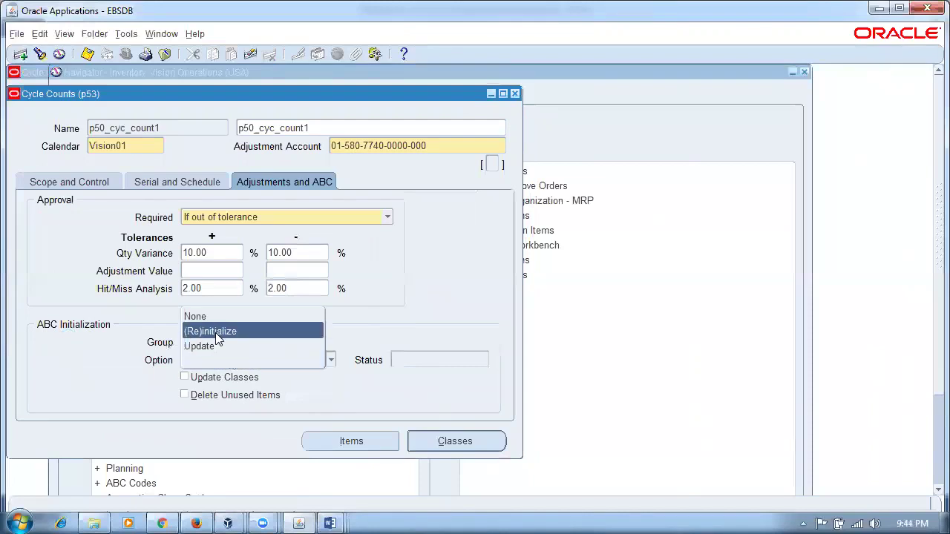
click(218, 334)
key(ctrl+s)
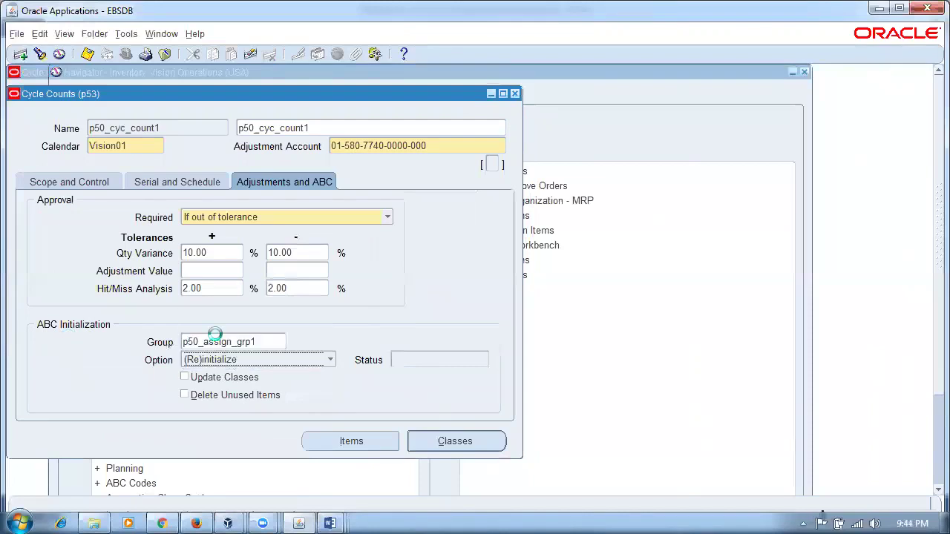
click(580, 365)
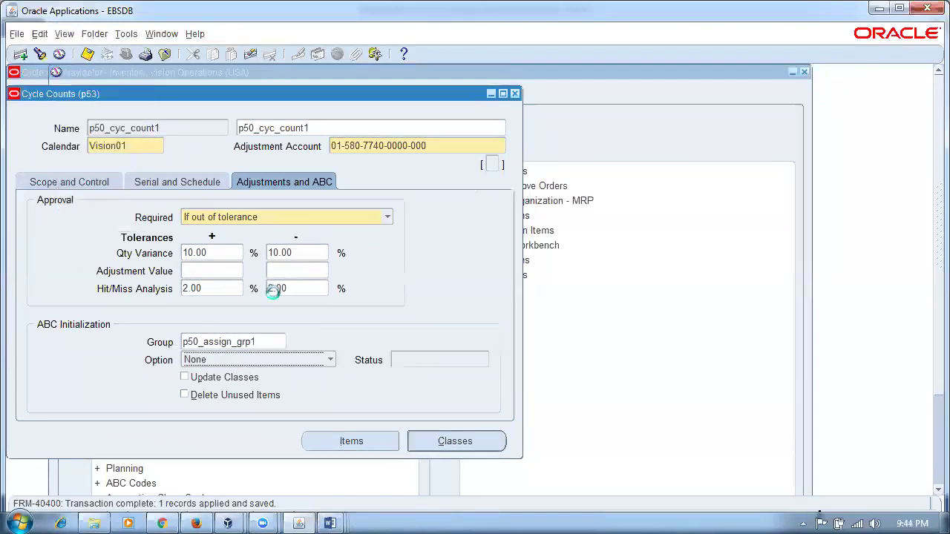
Check the Initialize cycle count items entry in the concurrent requests list, then close the list
key(alt+v)
key(r)
key(Return)
click(116, 196)
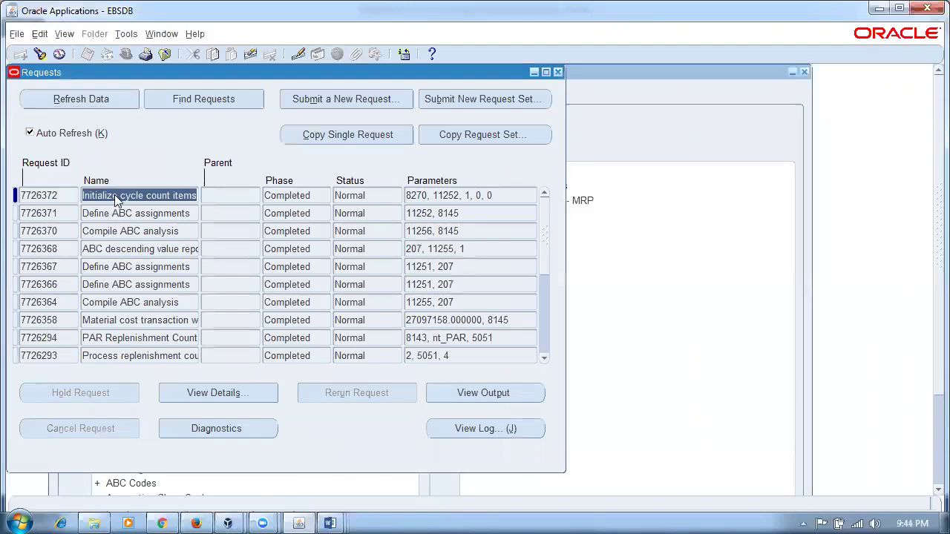
key(F4)
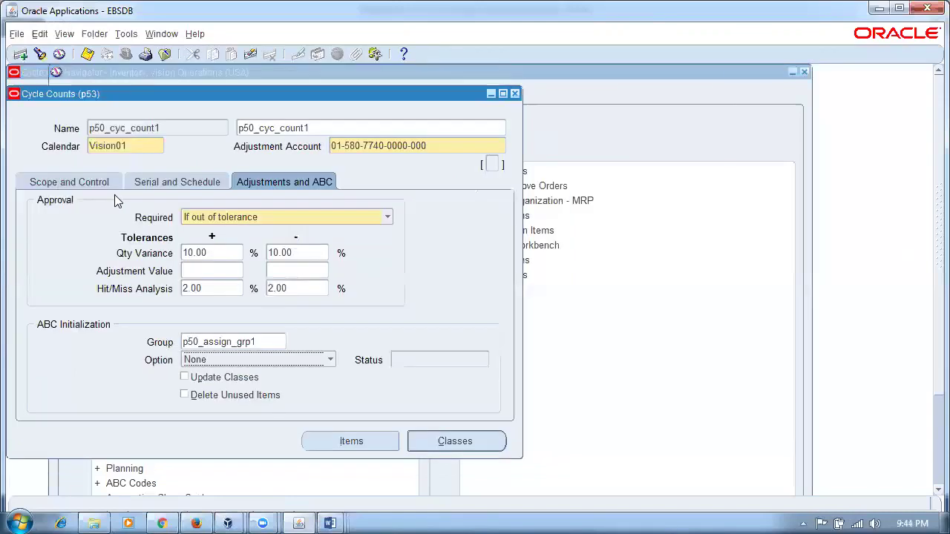
Re-query the cycle count by its name p50_cyc_count1 to refresh the record
double_click(173, 128)
key(ctrl+c)
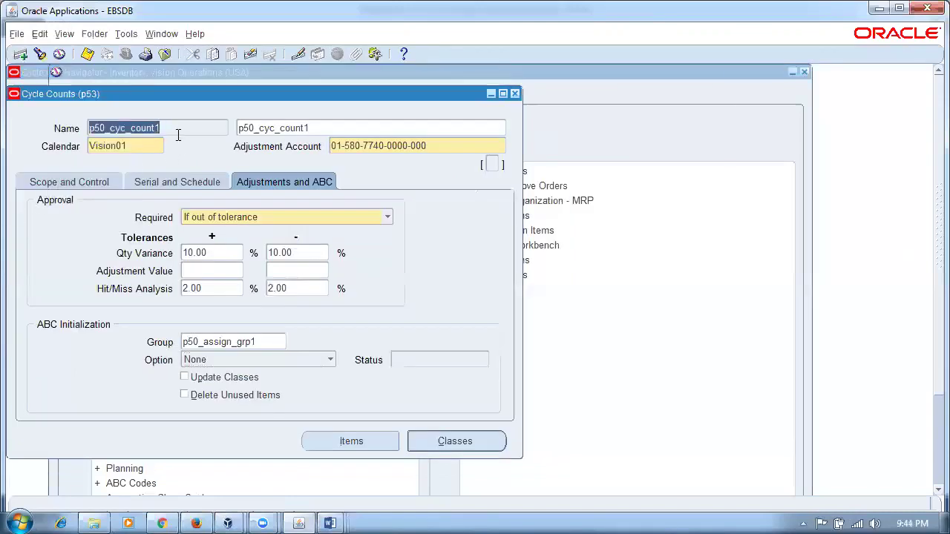
key(F11)
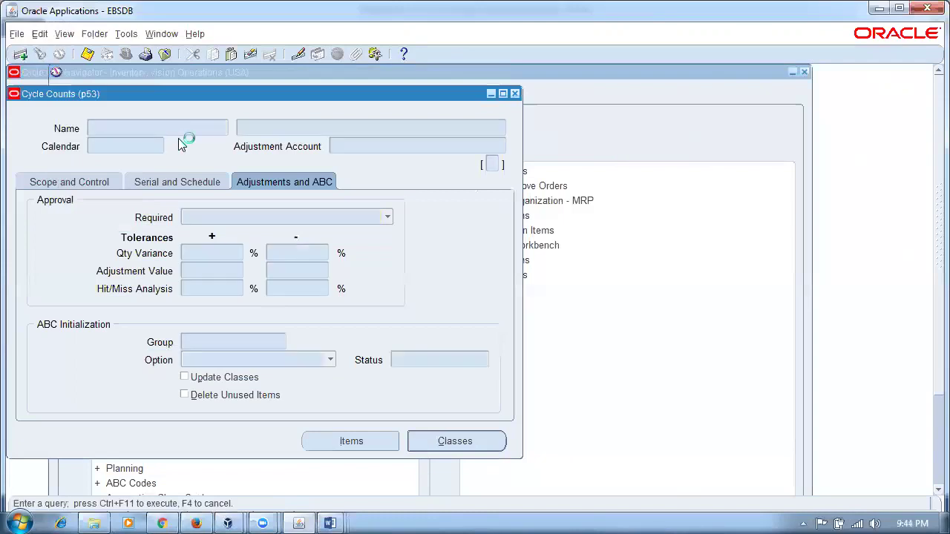
key(ctrl+v)
key(ctrl+F11)
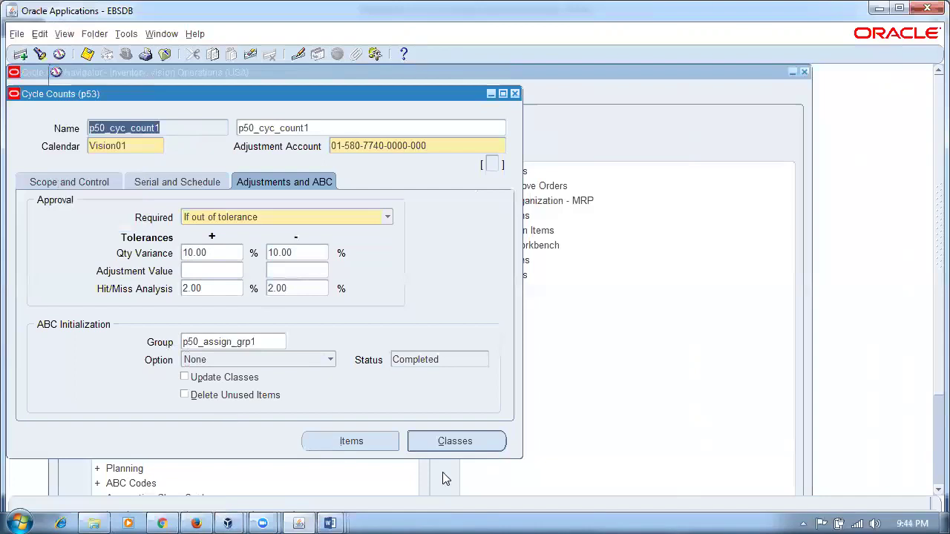
Set the counts per year of A Class to 52 in the cycle count classes, save and close the form
click(446, 443)
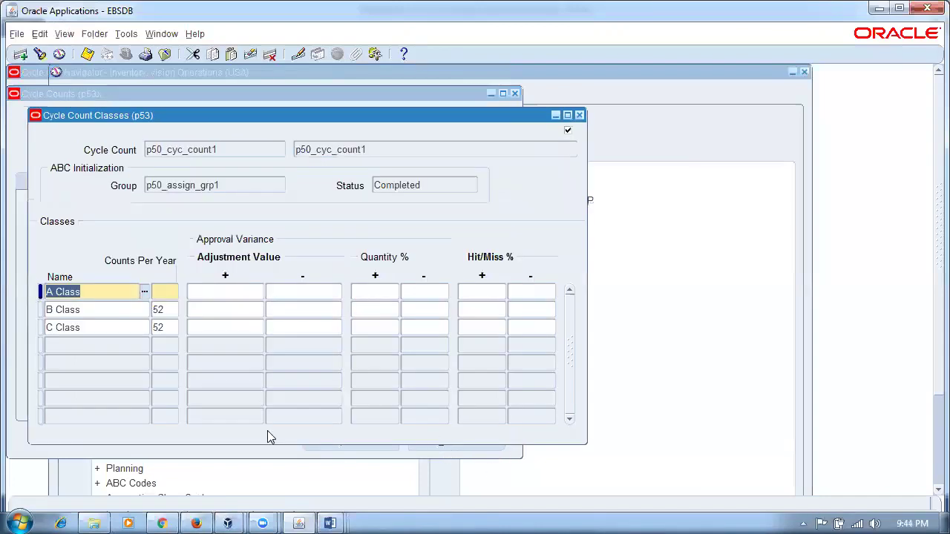
click(172, 290)
text(52)
key(ctrl+s)
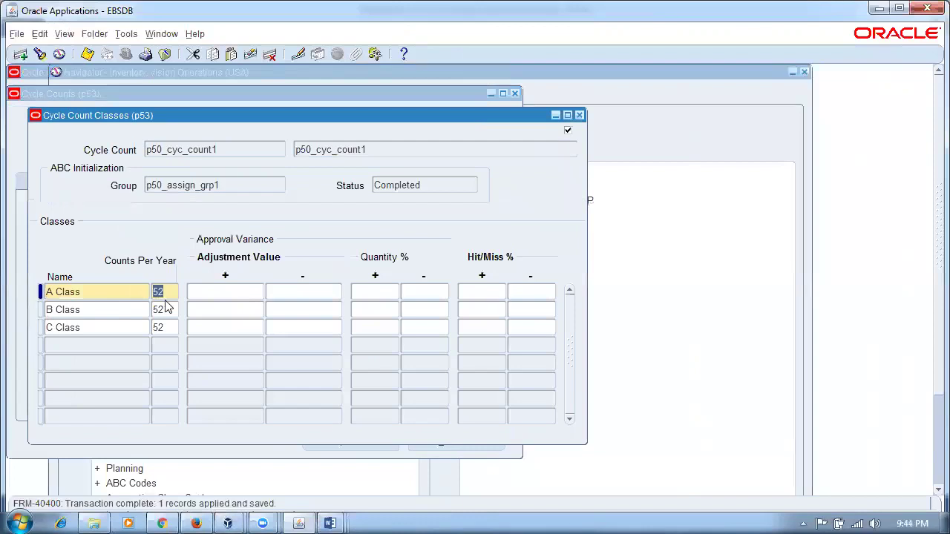
click(579, 115)
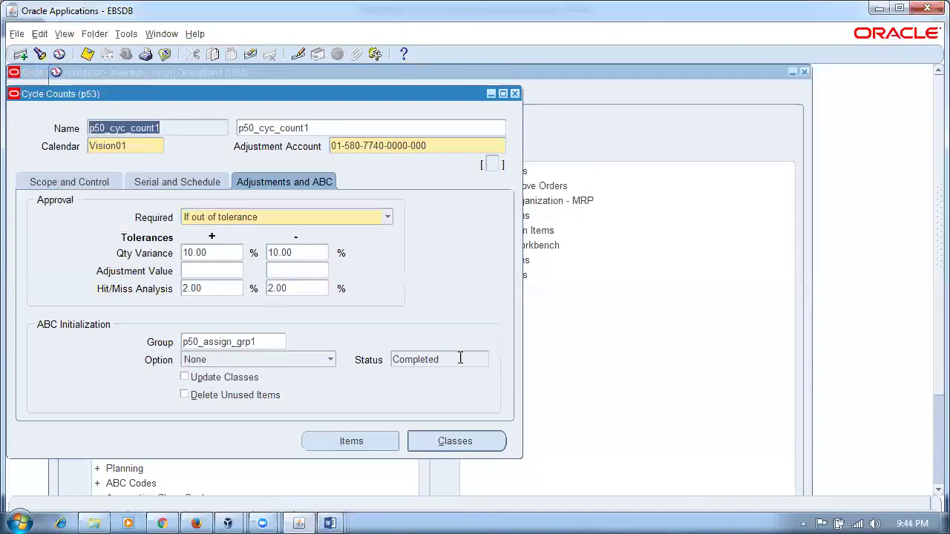
Open the cycle count's items, include item p50_cc2 in the control group and save
click(351, 441)
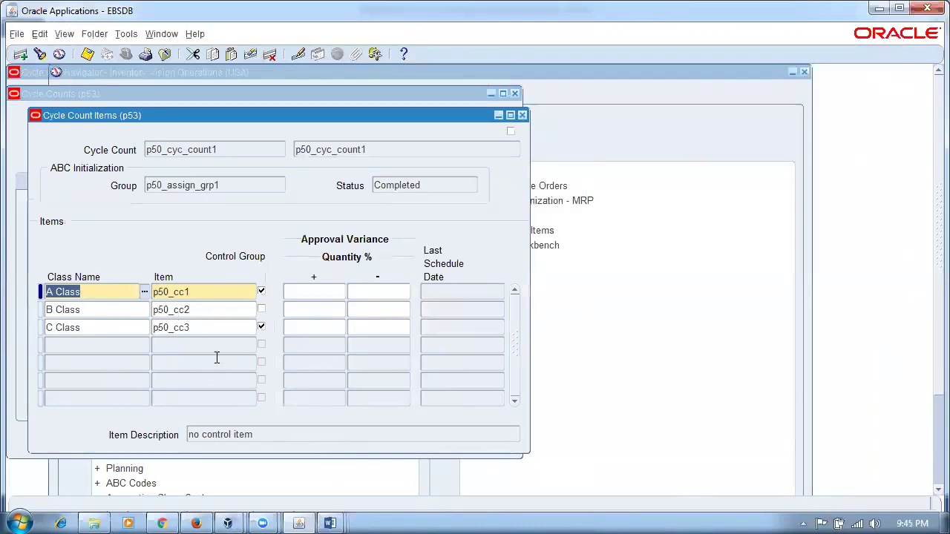
click(261, 309)
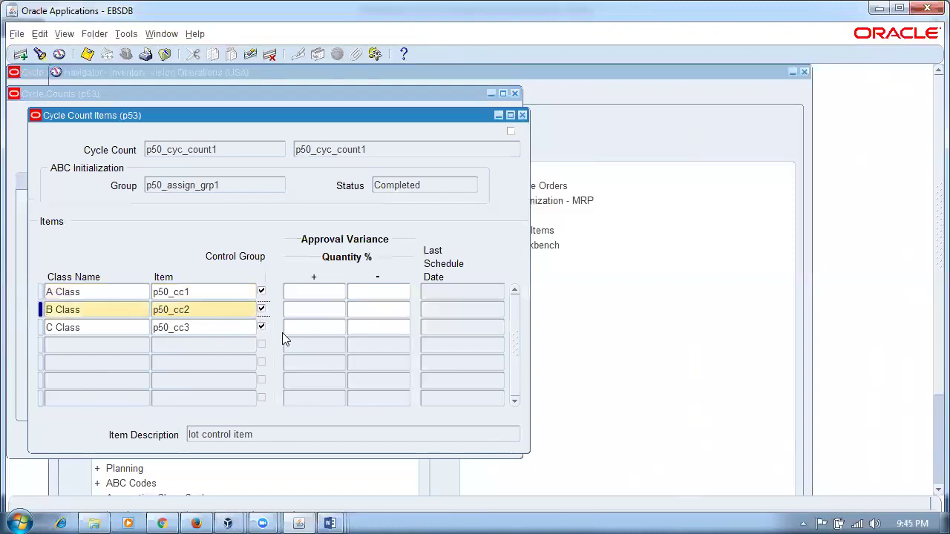
key(ctrl+s)
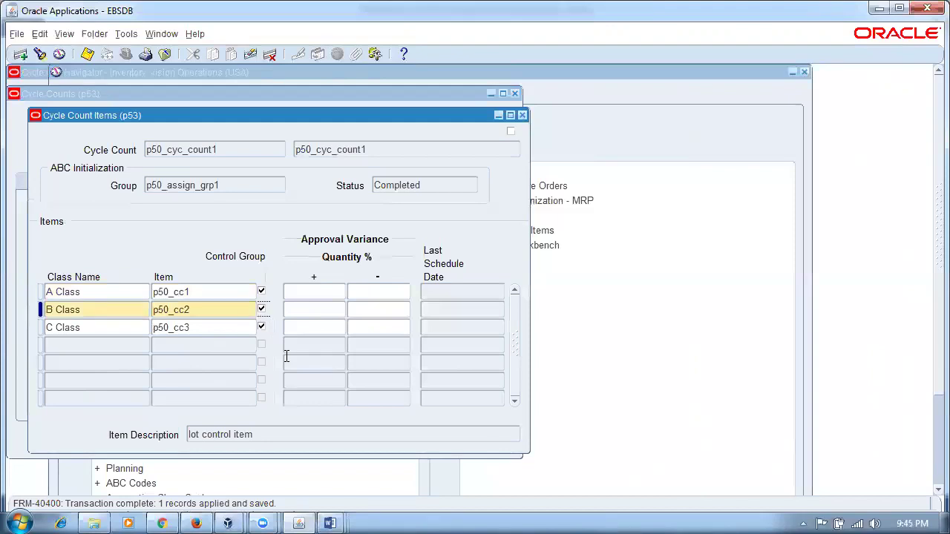
Switch to the Reasons for Cyclic Counting document in Word and review the notes on locations, items and classes
click(330, 520)
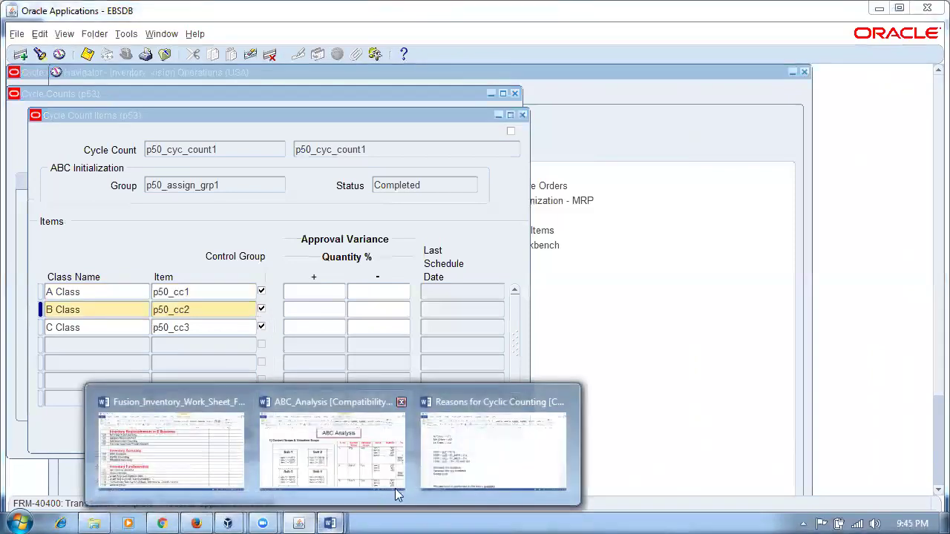
click(491, 459)
scroll(389, 385, up, 1)
scroll(390, 385, up, 6)
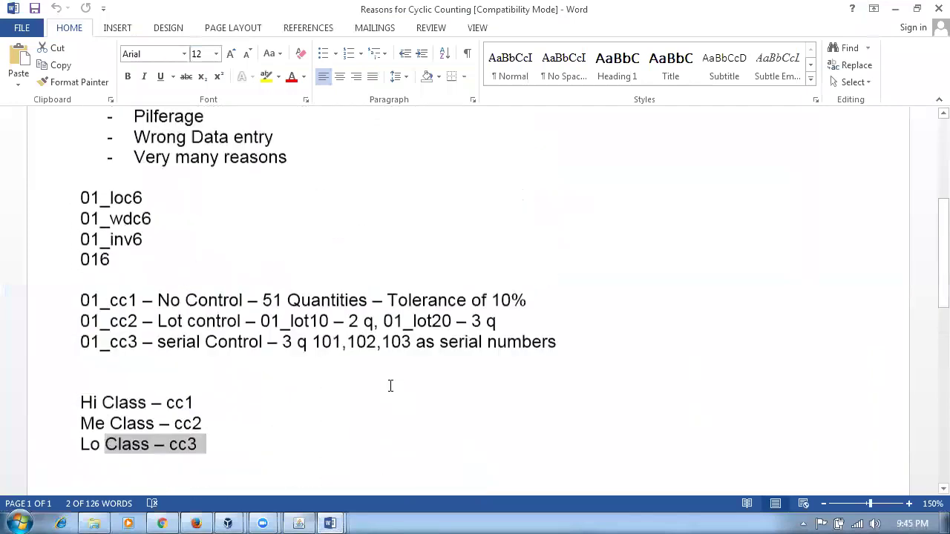
drag(119, 386, 127, 438)
click(179, 450)
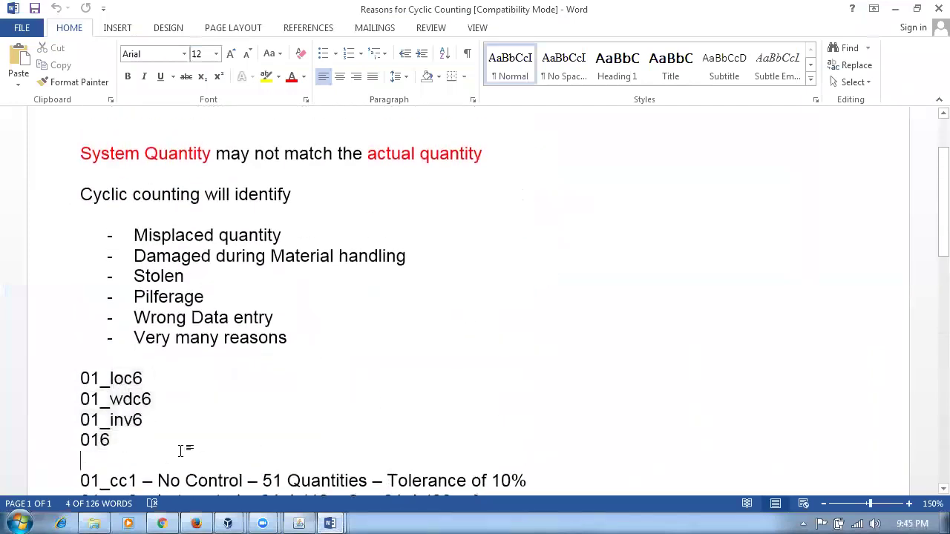
Switch to Oracle Cloud in Firefox, search Setup and Maintenance for man%locations% and open the Manage Locations task
click(196, 523)
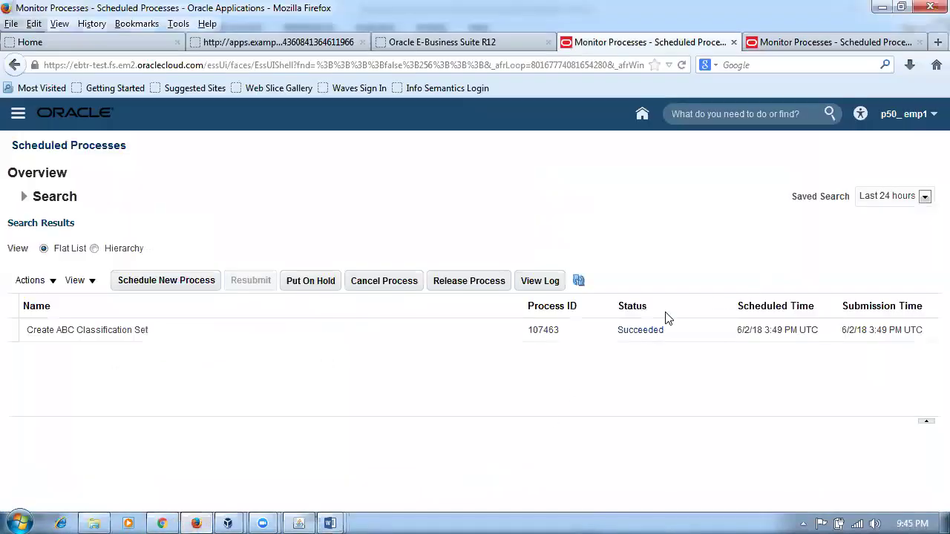
click(904, 119)
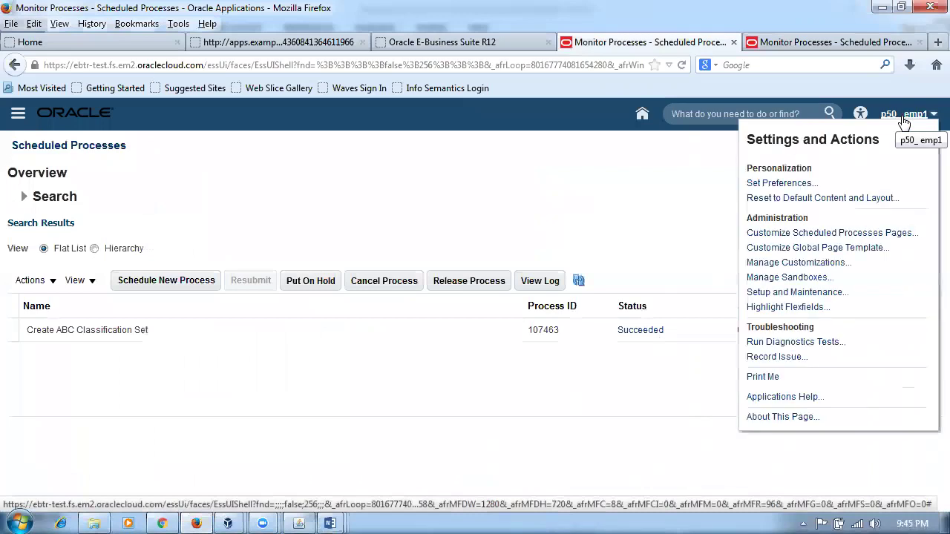
click(798, 293)
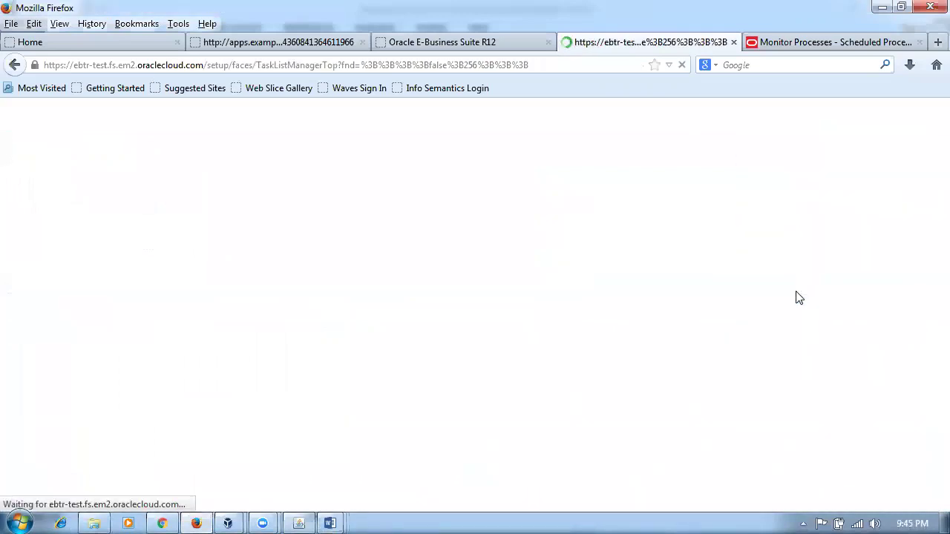
click(629, 149)
text(man)
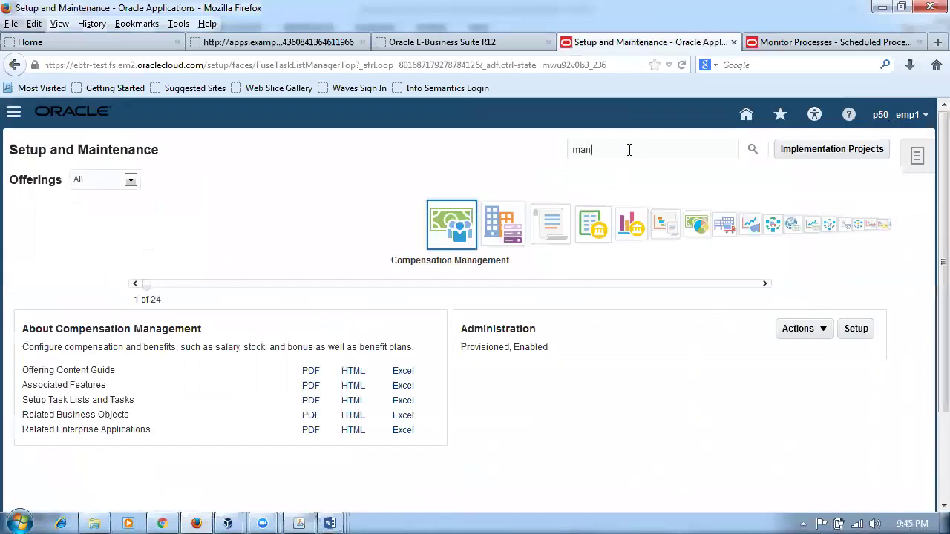
text(%locations%)
key(Return)
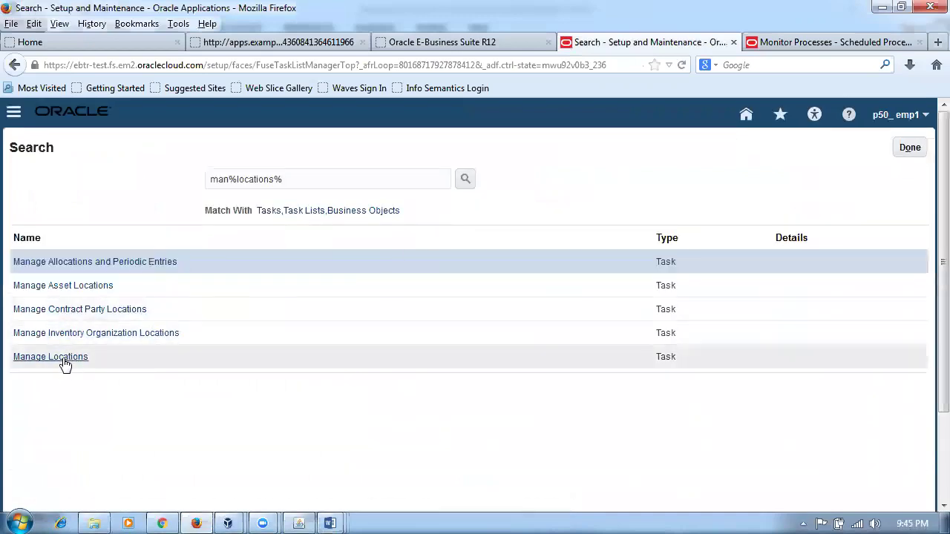
click(63, 357)
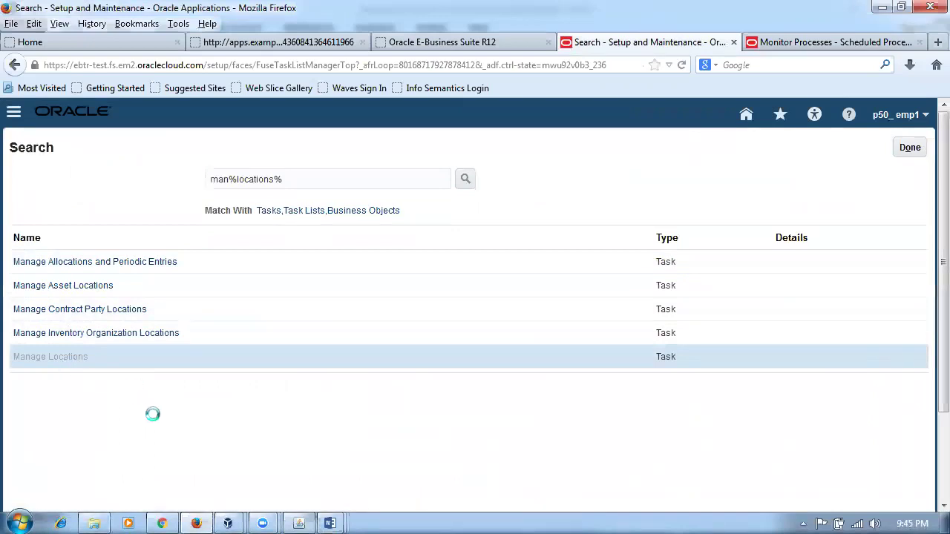
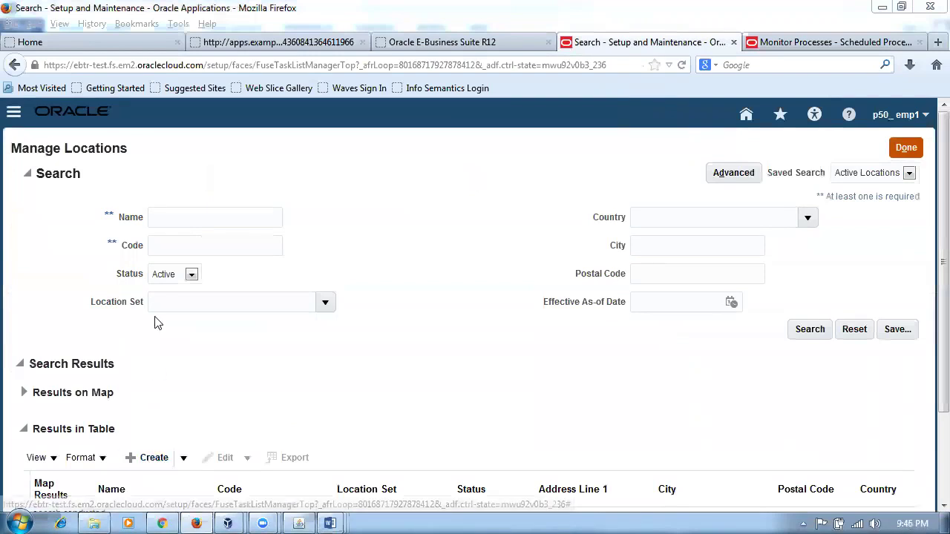
Search the active locations for names starting with p50
click(175, 223)
text(p50)
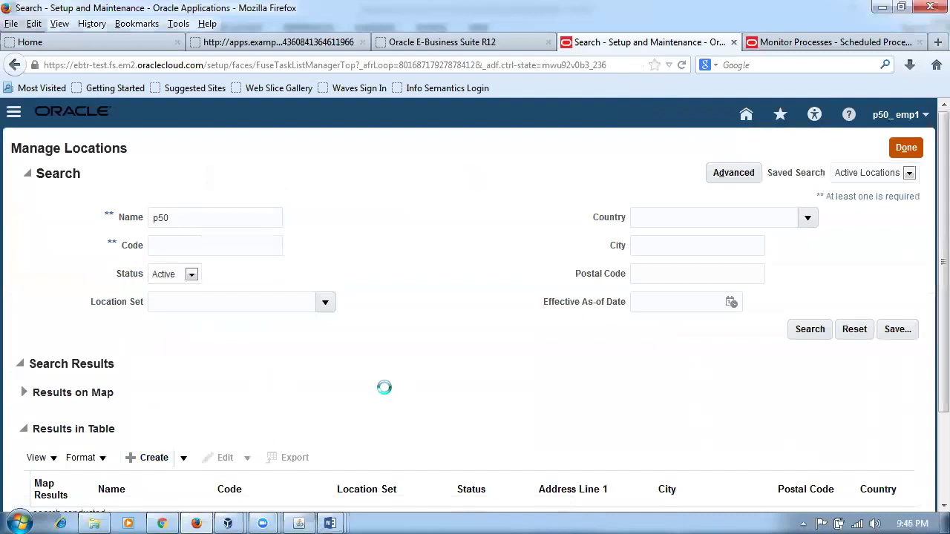
scroll(384, 396, down, 3)
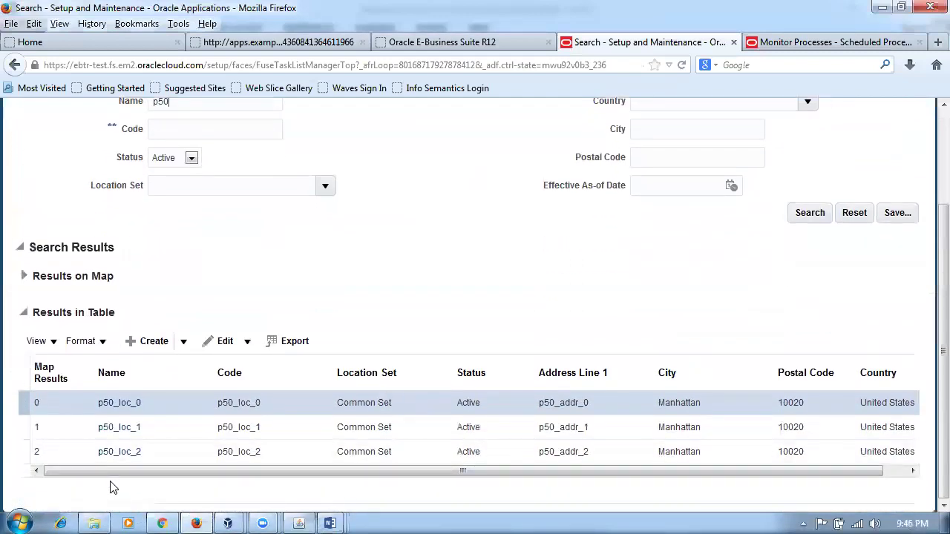
Create a location with name, code and description p50_loc_3, and try to submit it
click(135, 341)
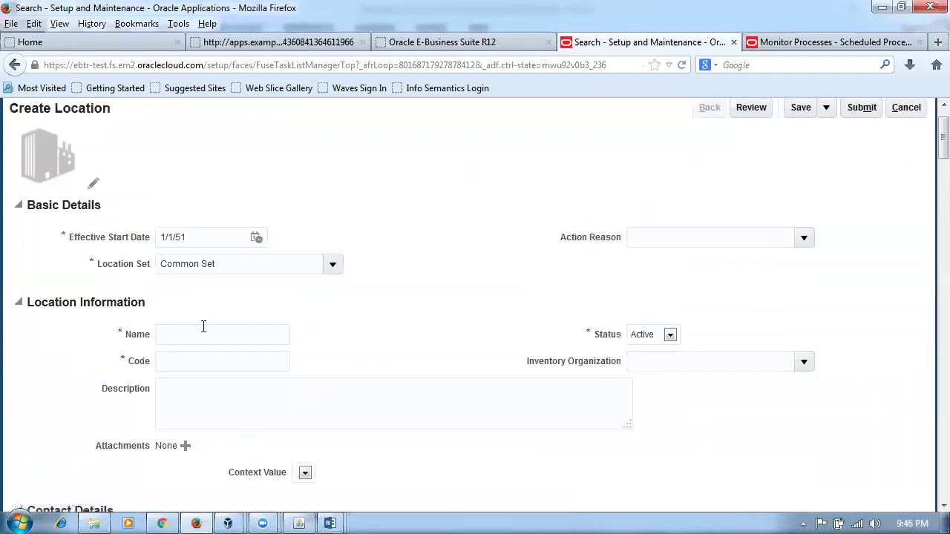
text(p50_lo)
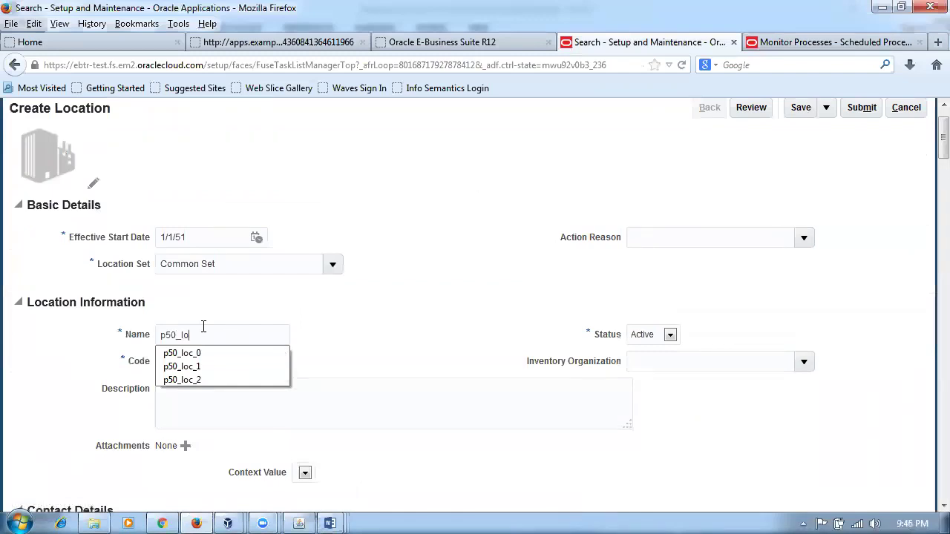
text(c_3)
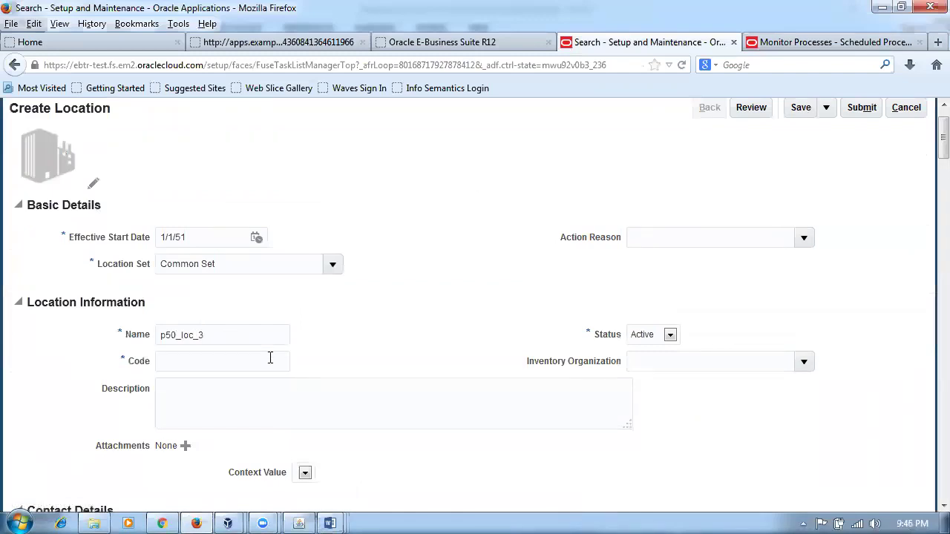
click(124, 331)
key(ctrl+c)
click(180, 360)
key(ctrl+v)
click(177, 406)
key(ctrl+v)
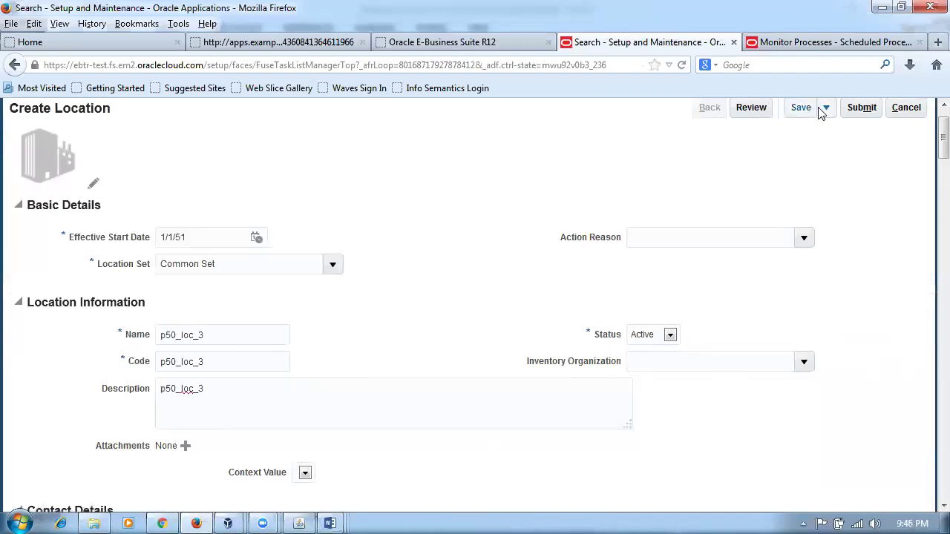
click(863, 111)
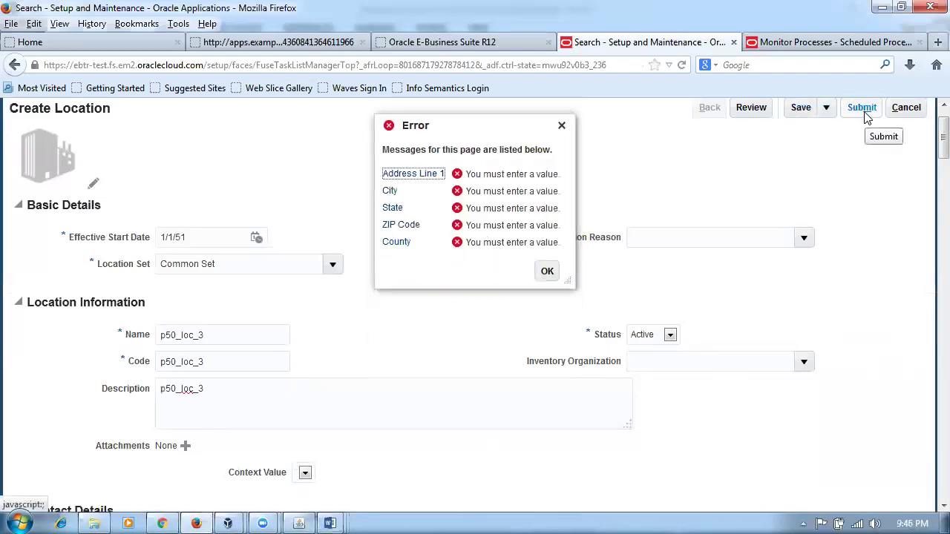
click(546, 272)
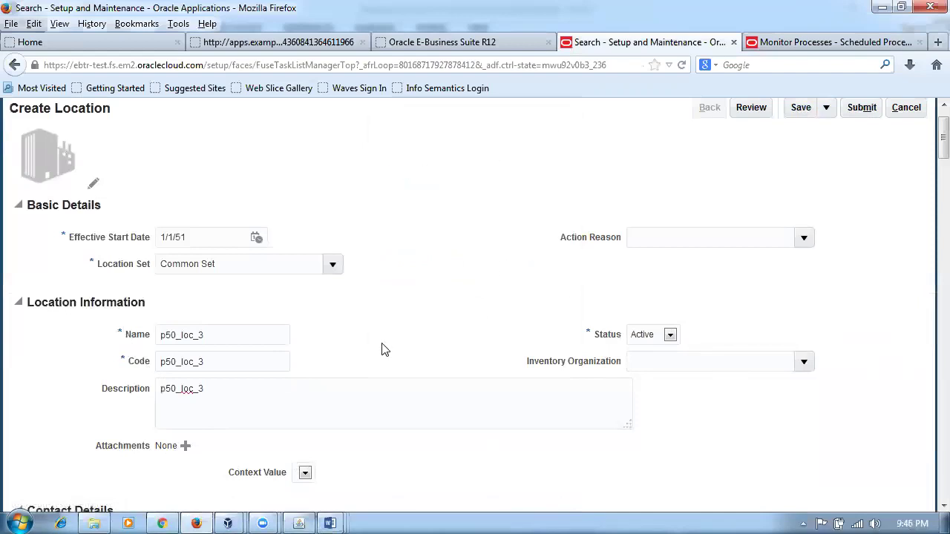
Enter addr 3 as Address Line 1 of the main address and choose the city New York in Bronx, NY
scroll(384, 350, down, 6)
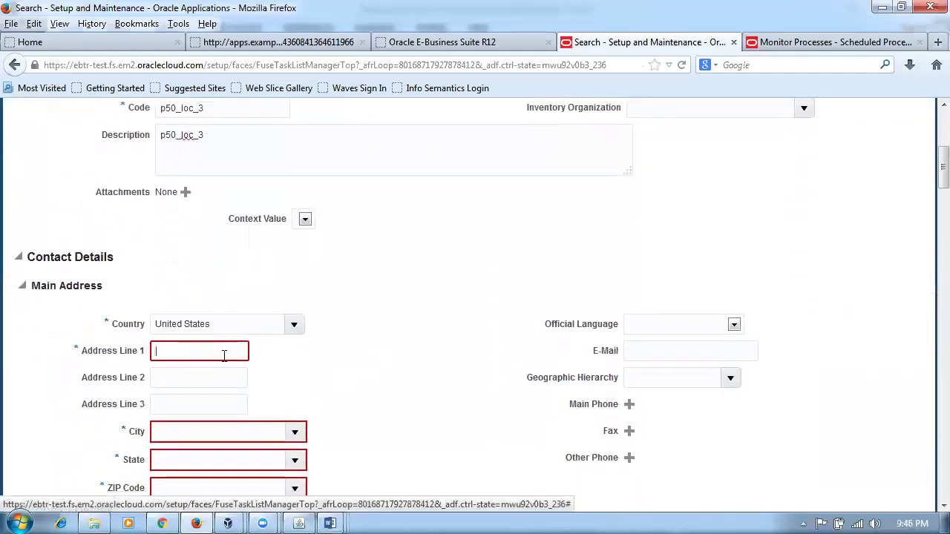
text(addr 3)
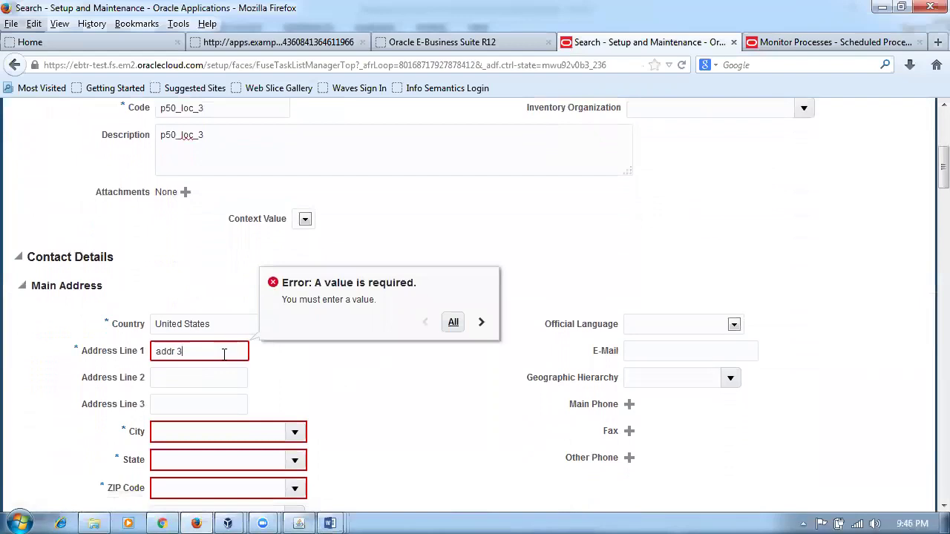
click(185, 432)
text(New York)
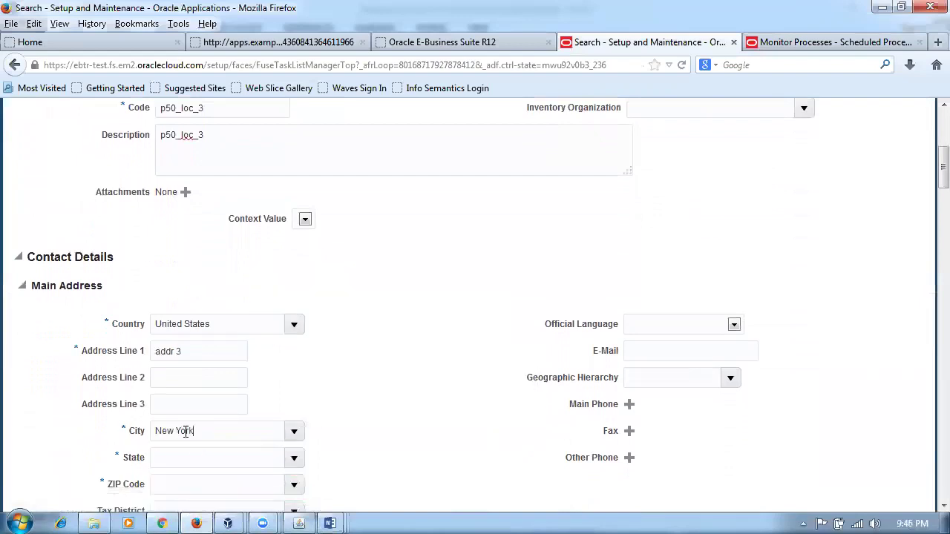
key(Tab)
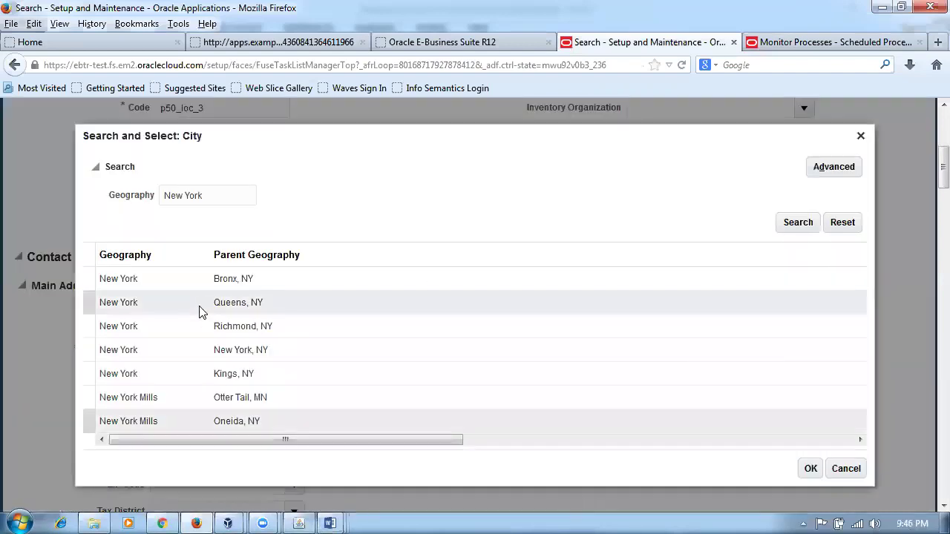
click(191, 281)
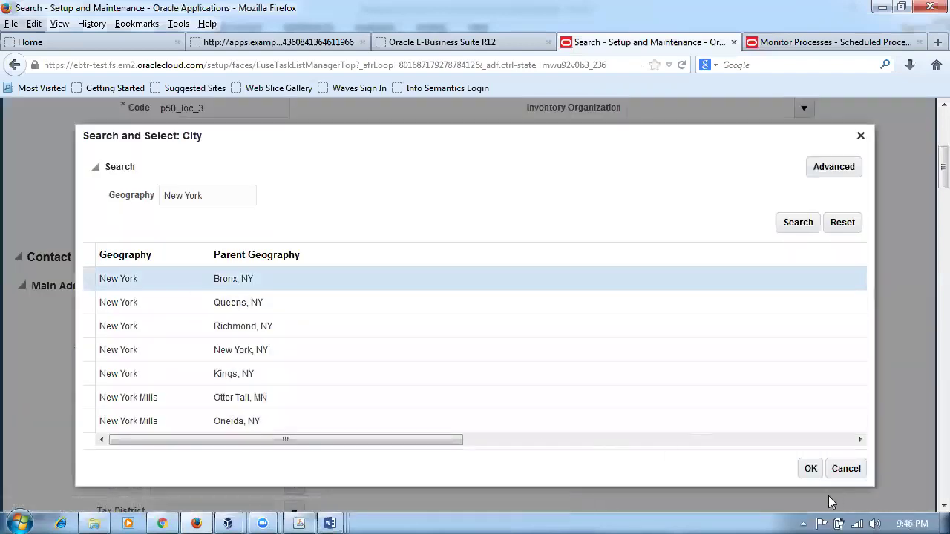
click(805, 473)
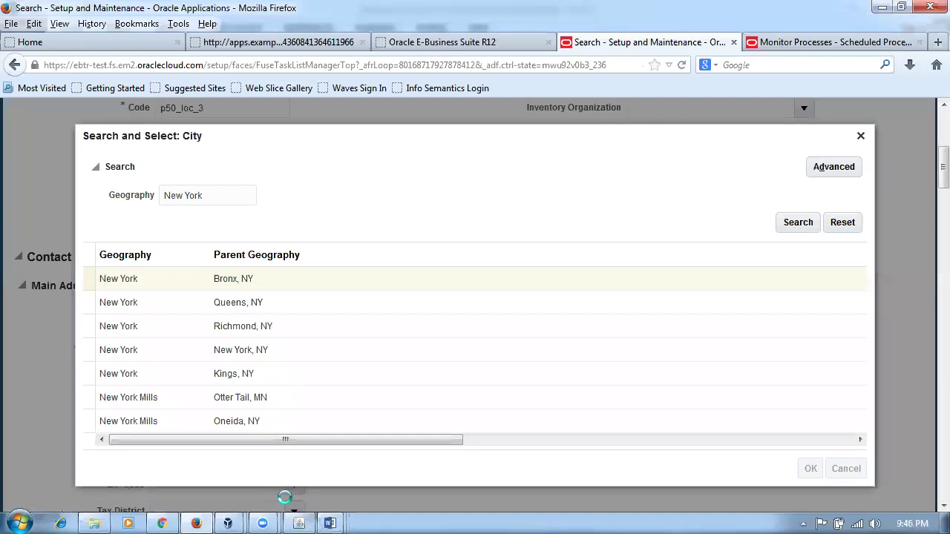
Set the main address's ZIP code to 10020, choosing the Manhattan, New York, NY entry
scroll(284, 497, down, 2)
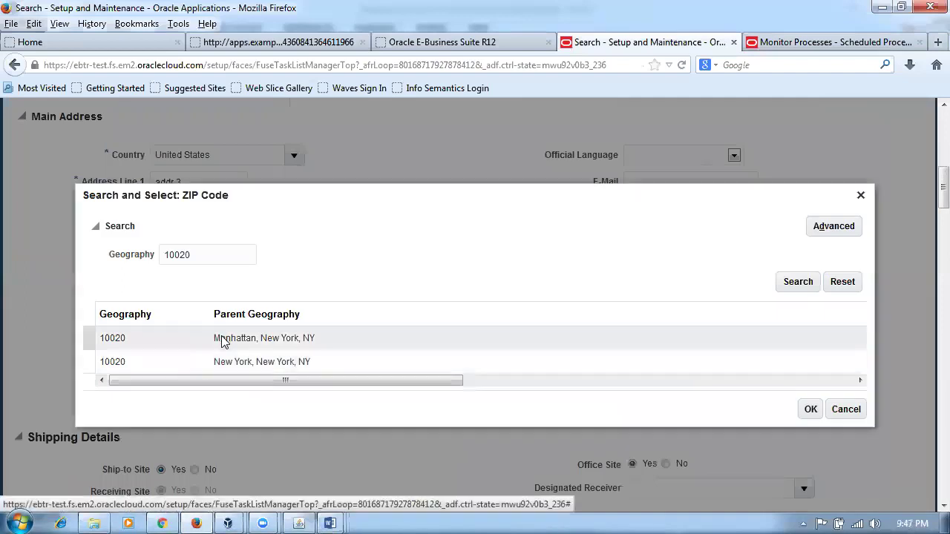
click(223, 341)
click(809, 409)
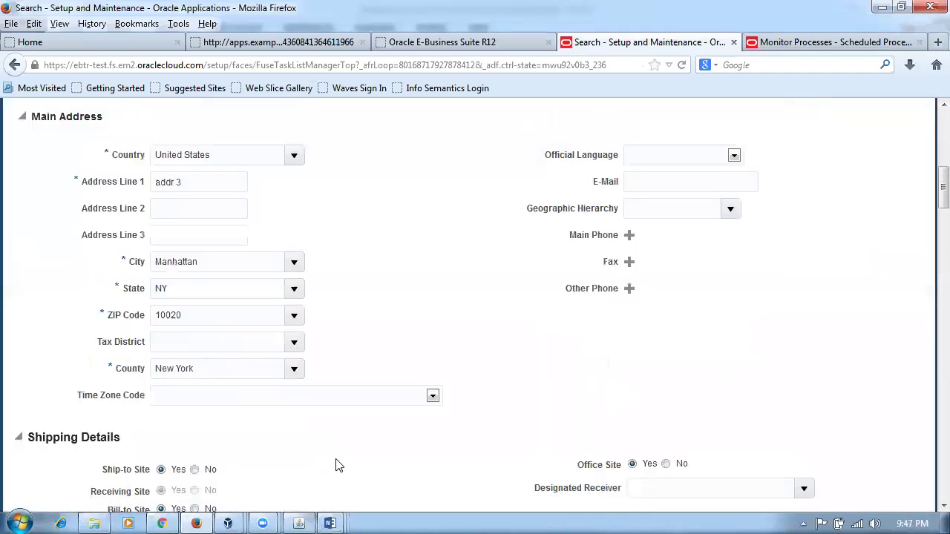
Submit the new location p50_loc_3 and confirm the request
scroll(445, 413, up, 8)
scroll(549, 371, up, 3)
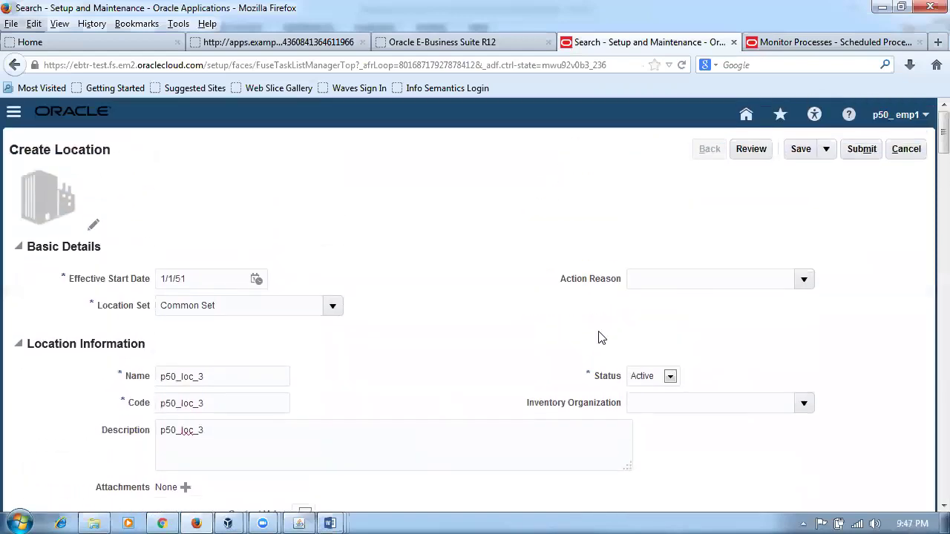
click(855, 153)
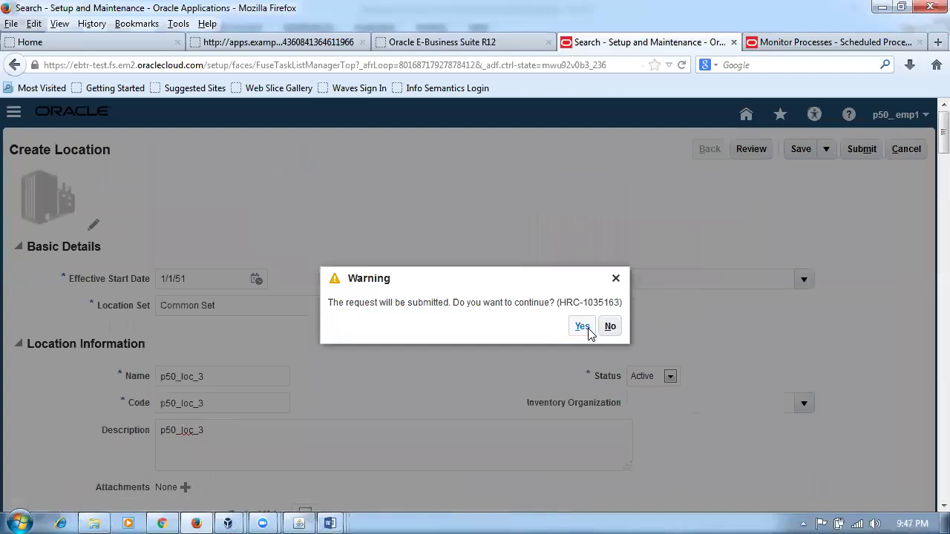
click(587, 330)
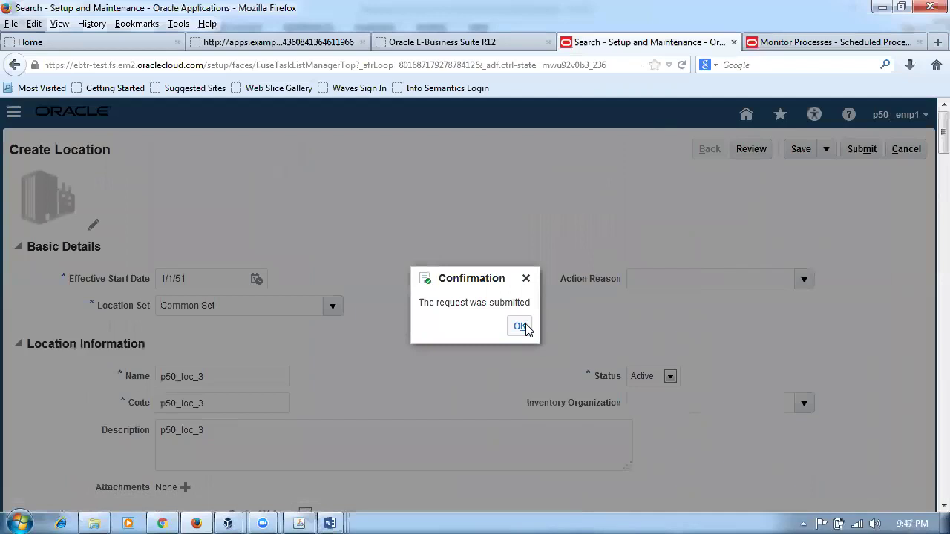
click(520, 327)
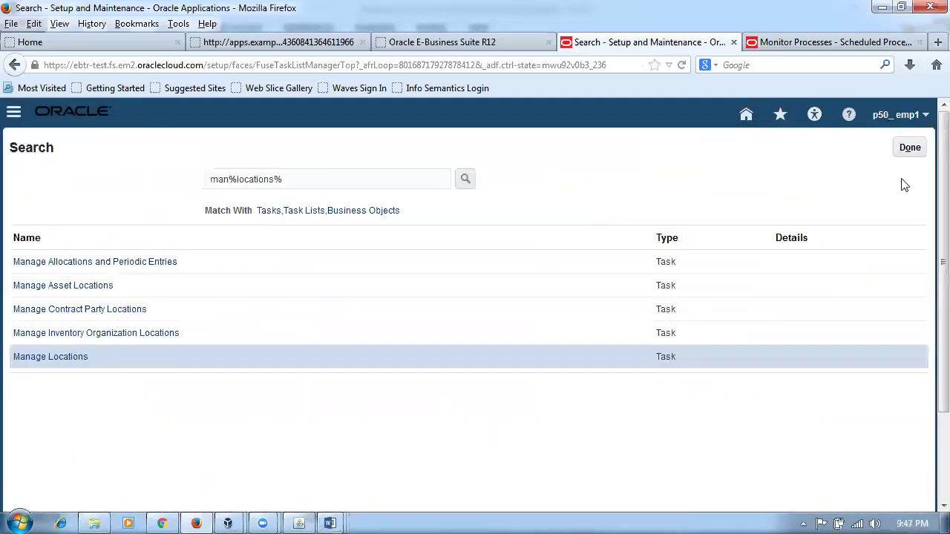
Search the setup tasks for man%inv%org% and open the Manage Inventory Organizations task
drag(288, 179, 191, 178)
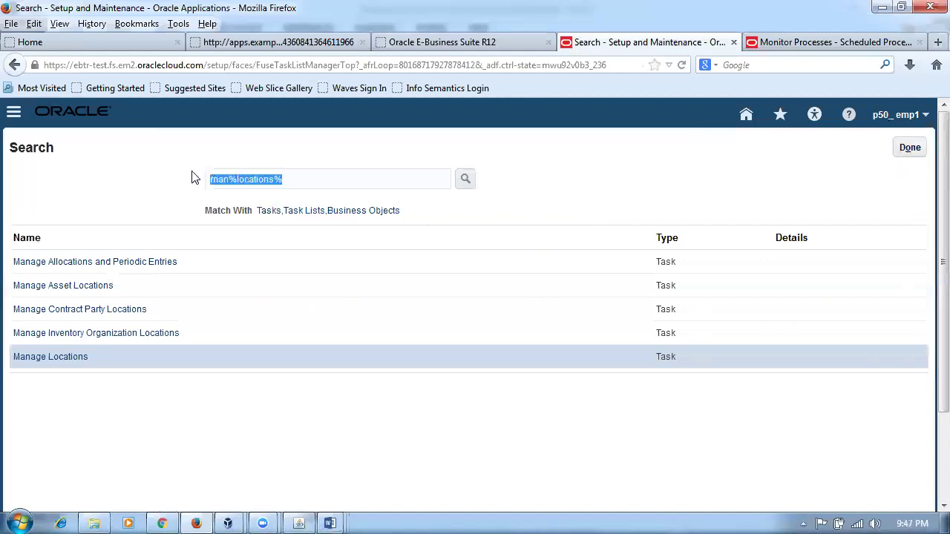
text(man%ib)
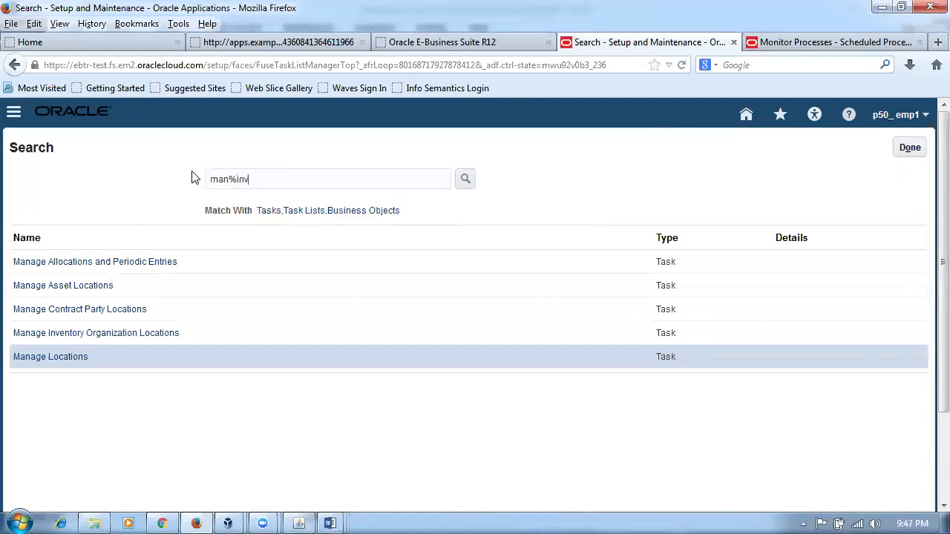
key(Return)
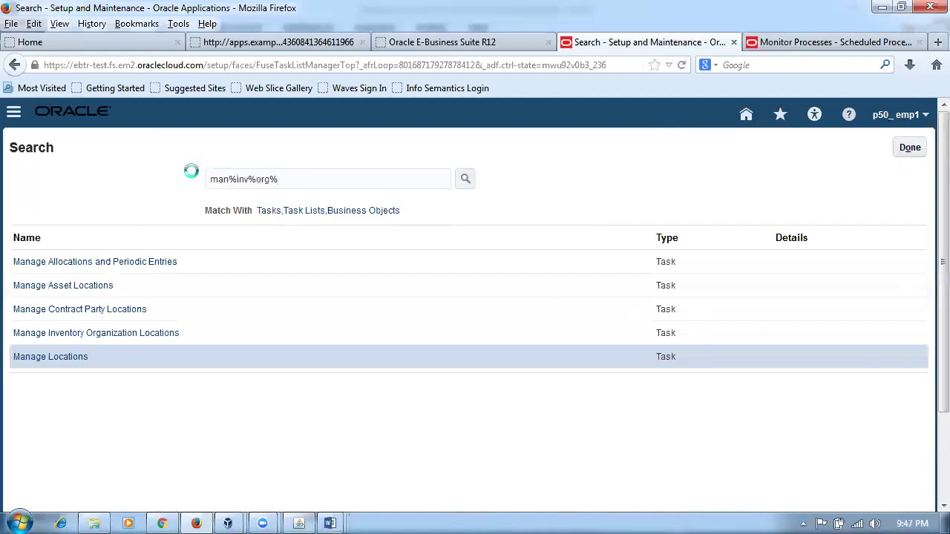
click(71, 310)
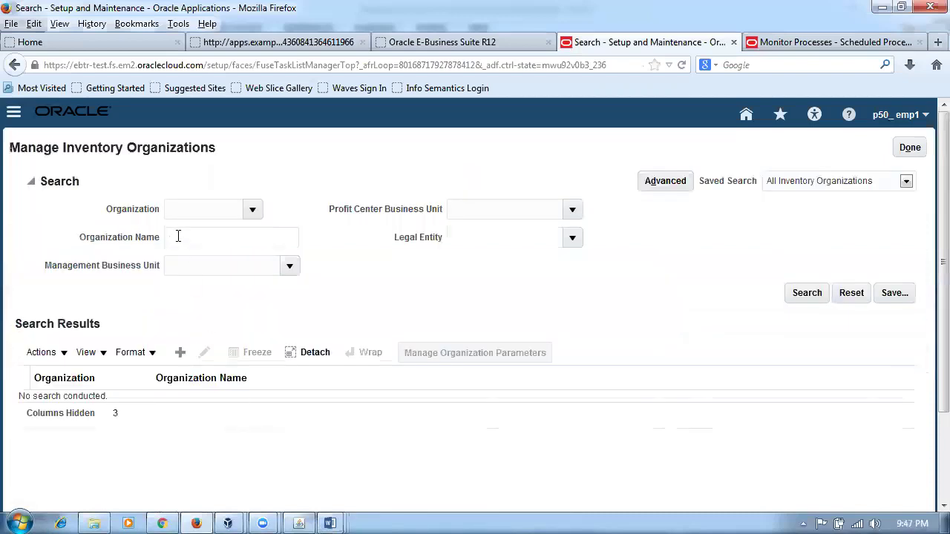
Search the existing inventory organizations by the organization name p50
click(178, 236)
text(p5)
key(Return)
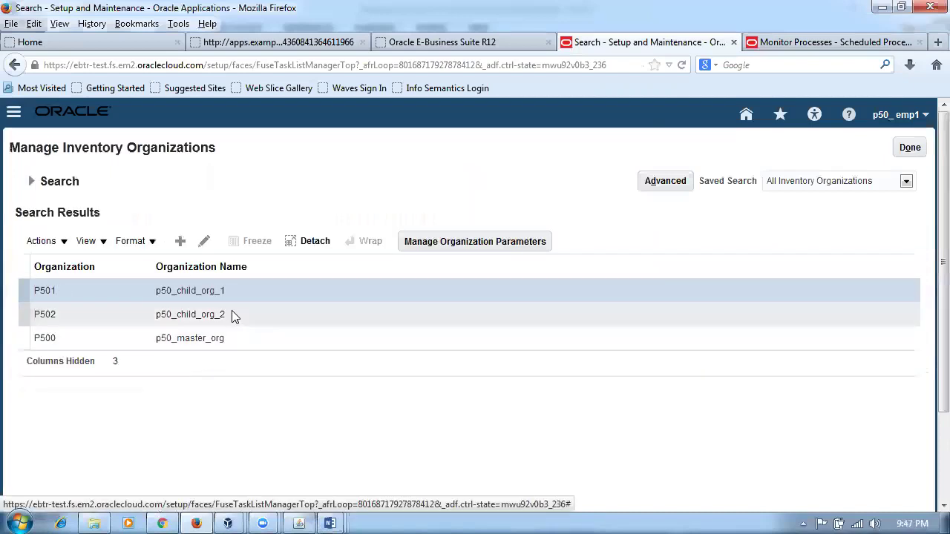
Start a new inventory organization named p50_child_org_3 with organization code P503 and management business unit p50_business_unit
click(181, 245)
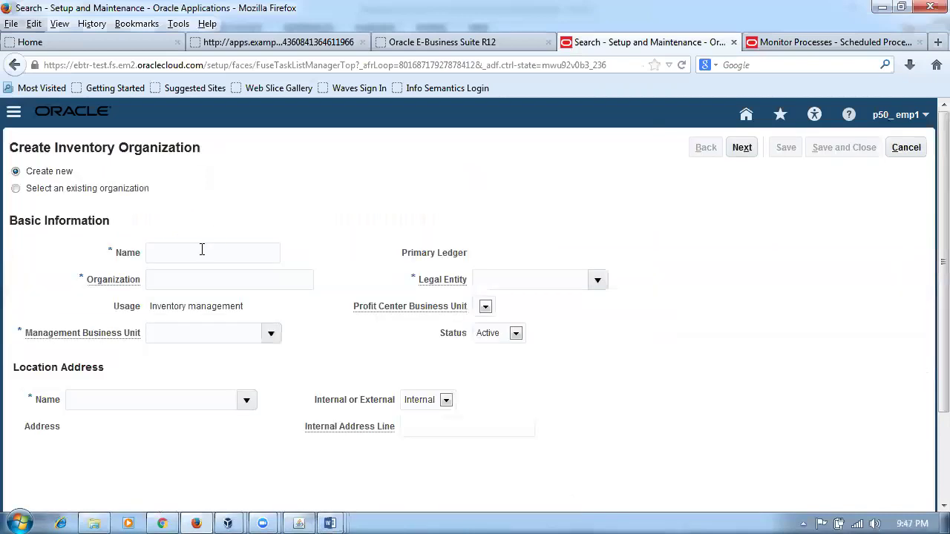
text(p50)
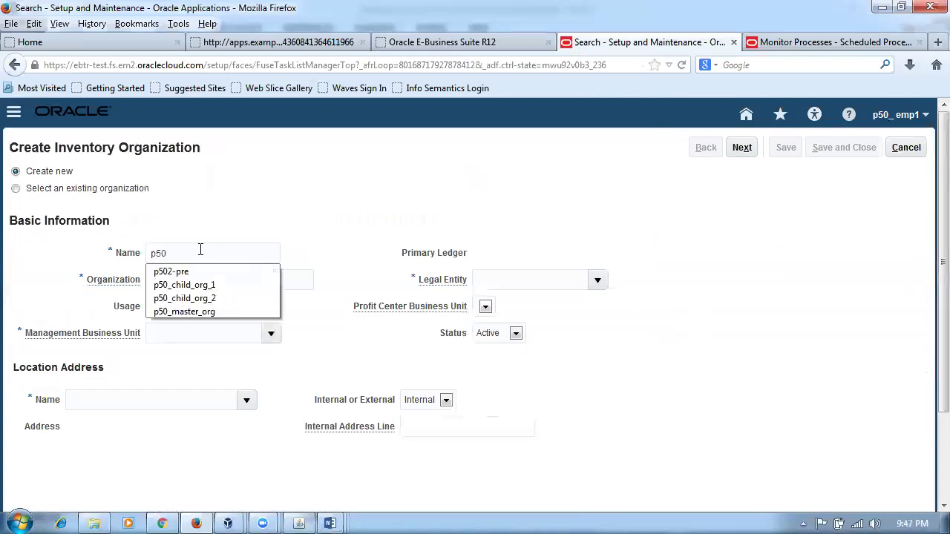
text(_child_org_3)
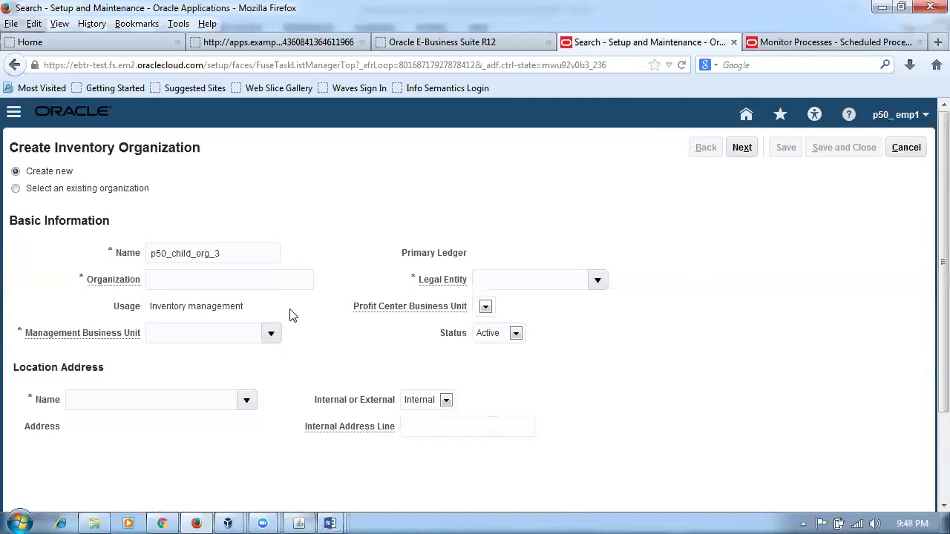
text(P503)
text(p)
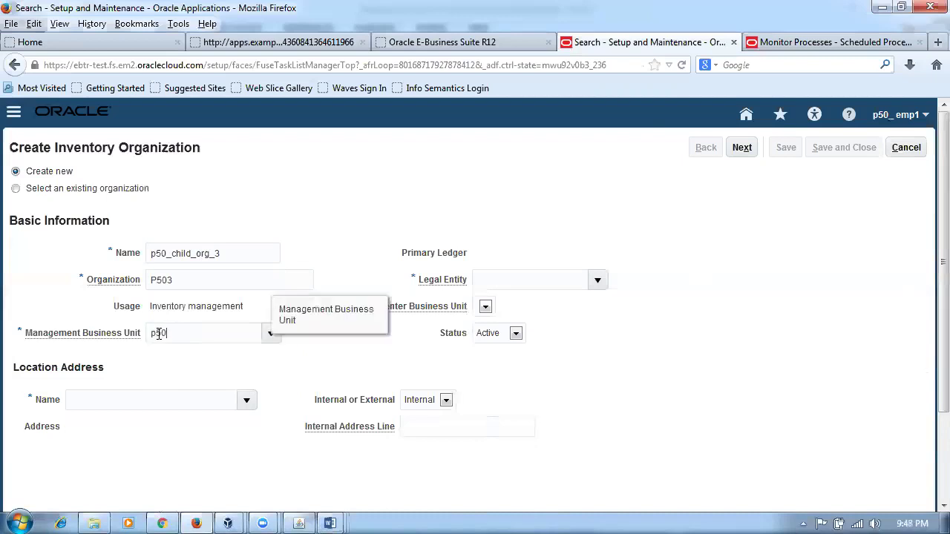
key(Tab)
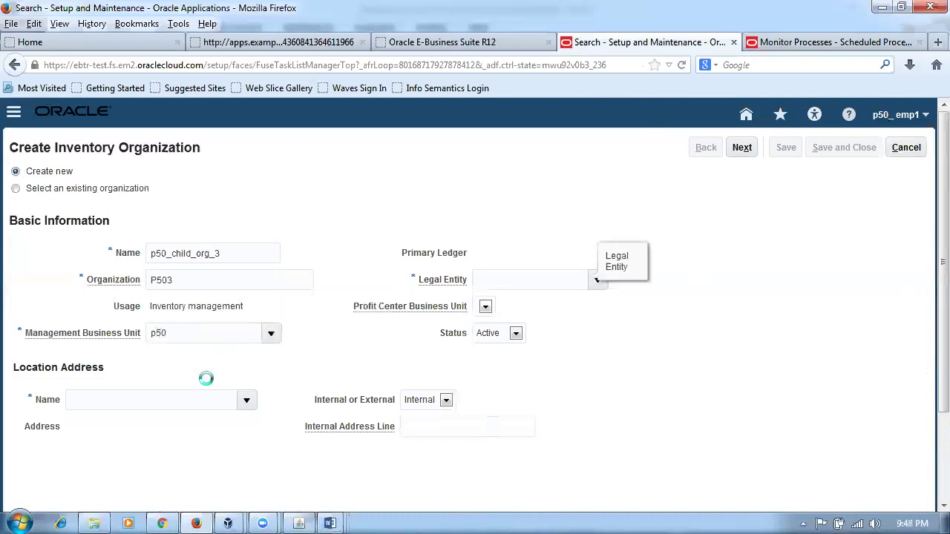
Assign location p50_loc_3, legal entity p50_legal_entity and profit center business unit p50_business_unit, and continue to the organization parameters
click(156, 404)
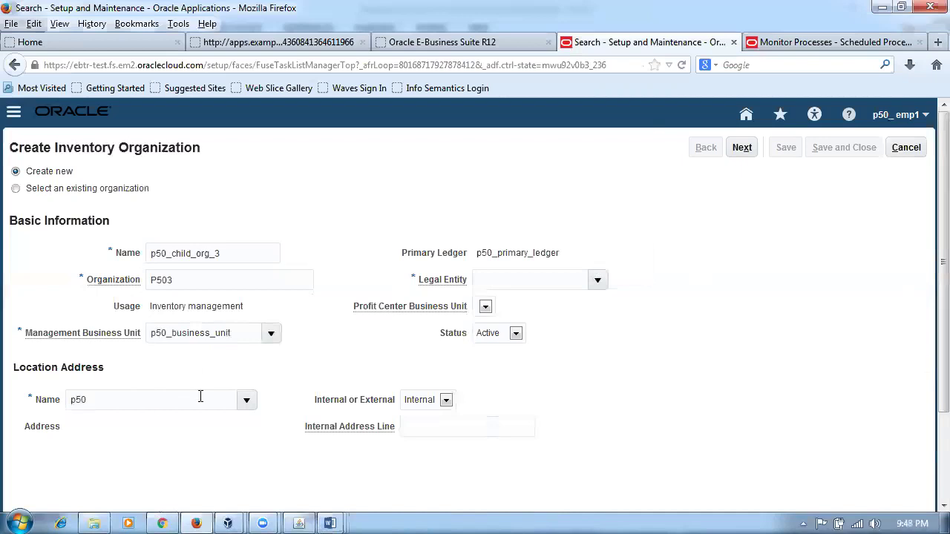
text(p50)
key(Tab)
click(408, 422)
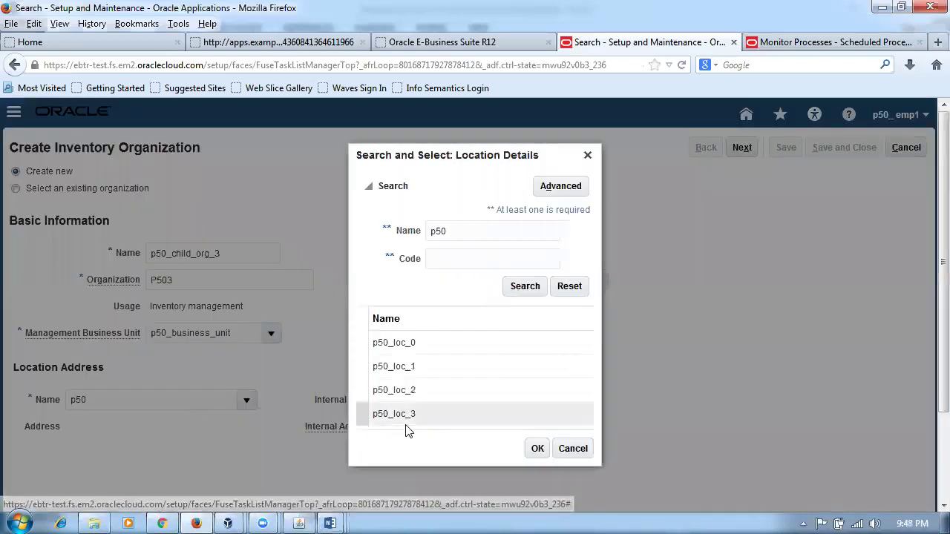
click(540, 451)
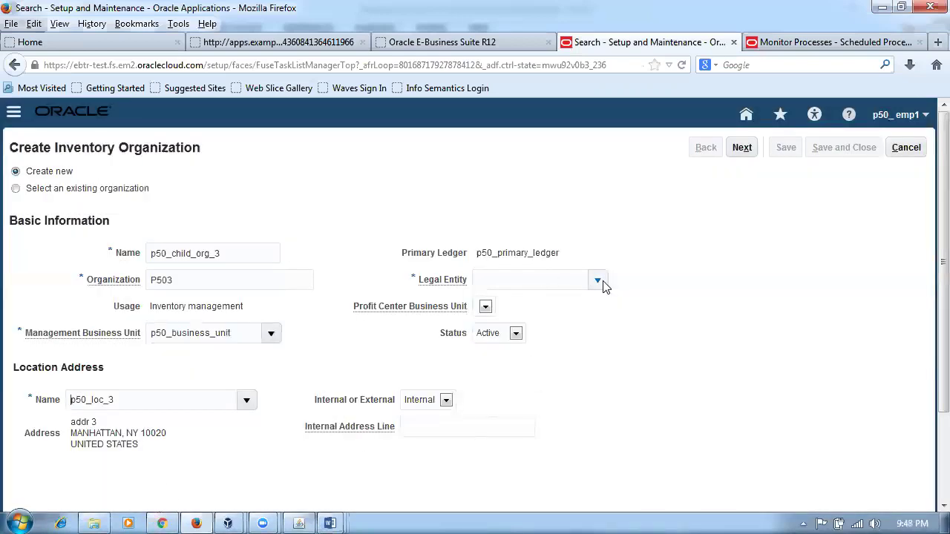
click(600, 282)
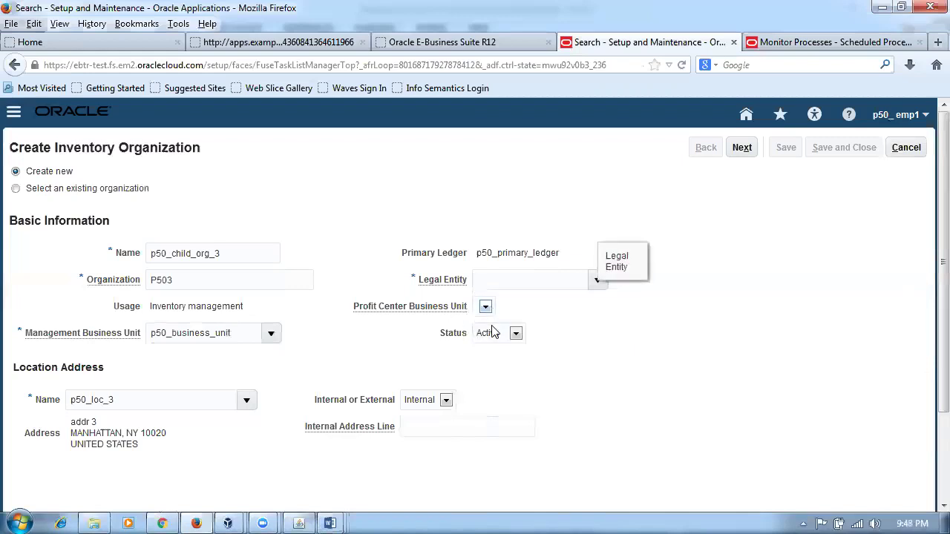
click(741, 153)
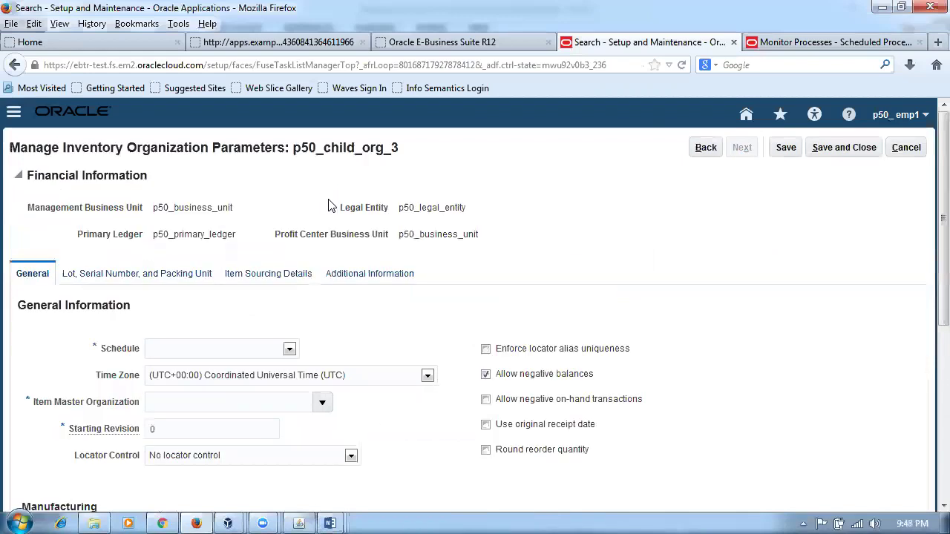
Set the schedule to M30_Facility_Schedule, the item master organization to p50_master_org and locator control to determined at subinventory level
click(209, 354)
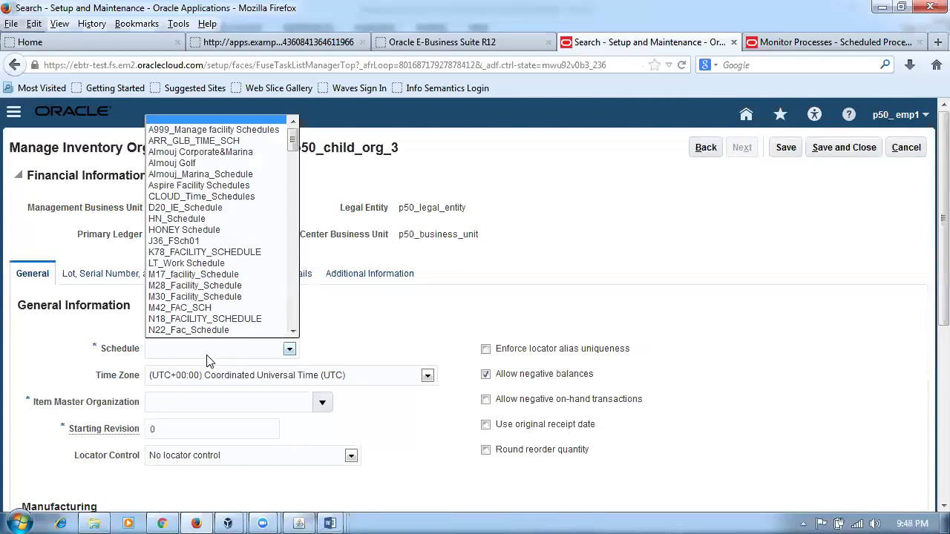
click(207, 291)
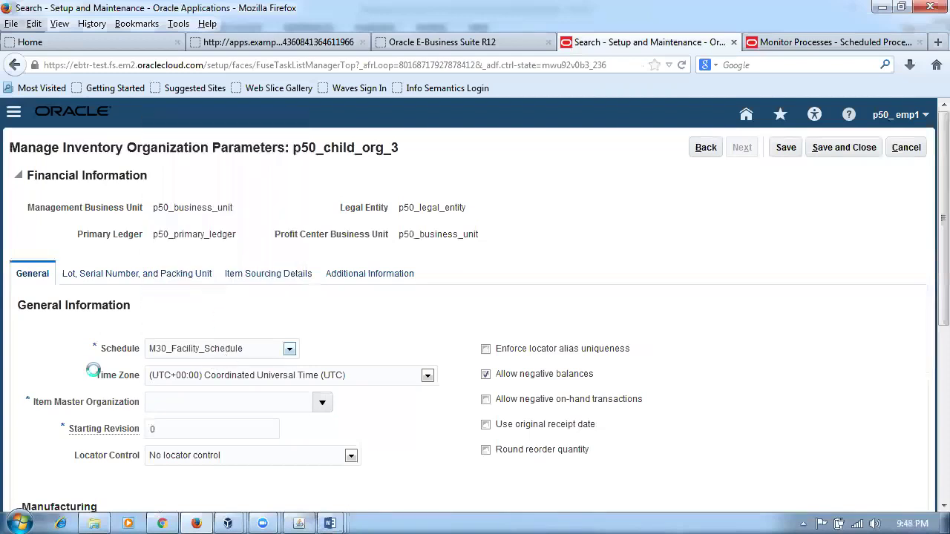
scroll(367, 345, down, 4)
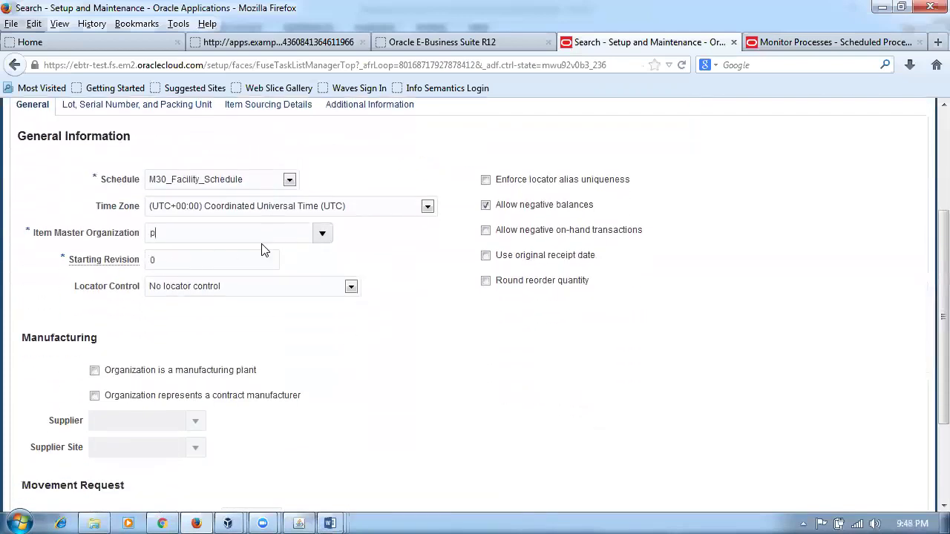
key(Tab)
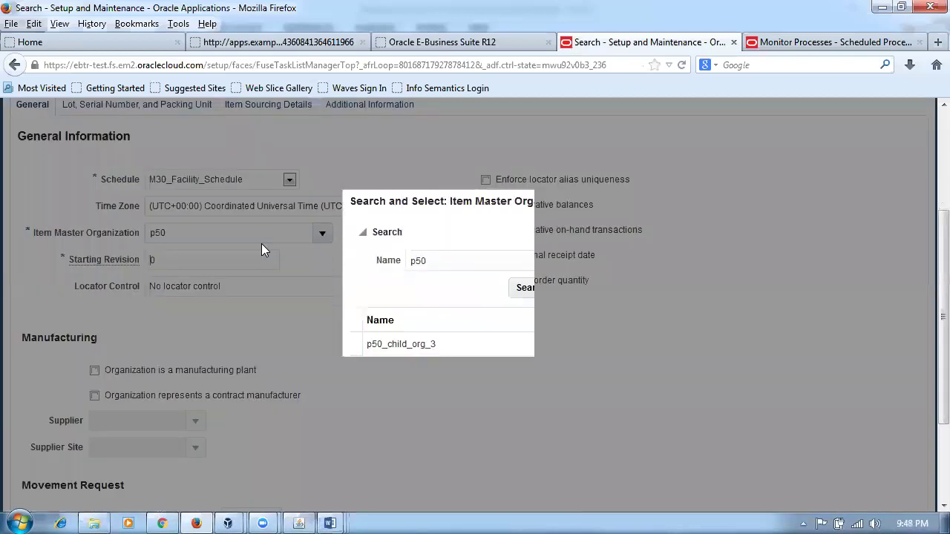
click(455, 369)
click(537, 402)
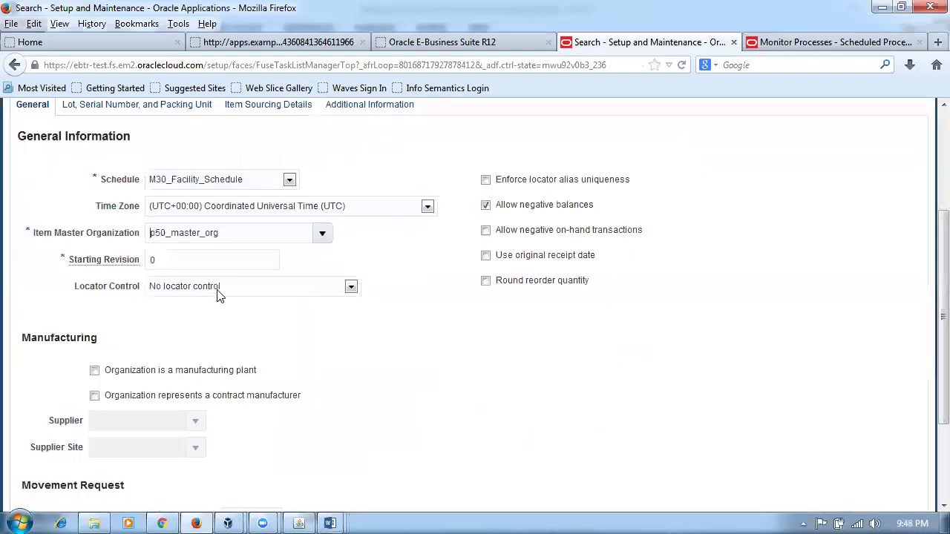
click(220, 290)
click(236, 335)
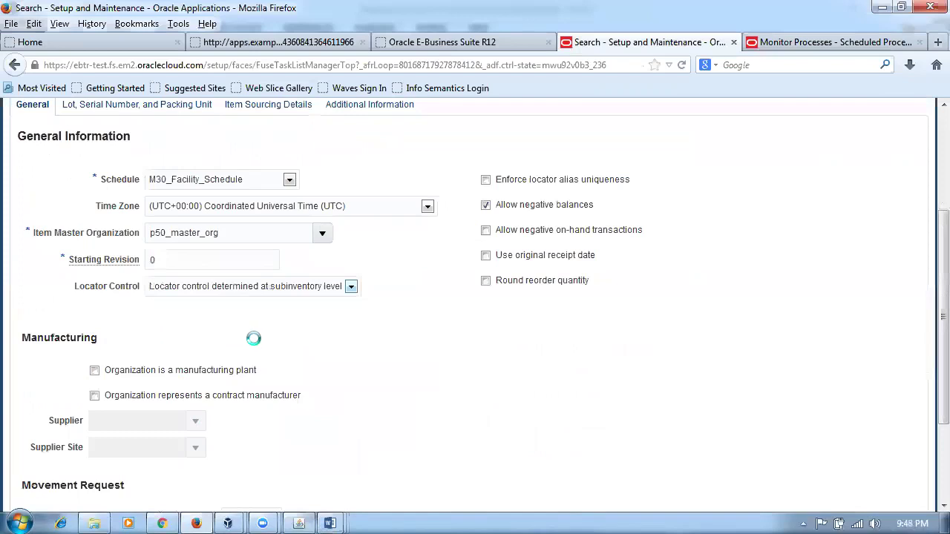
Set lot uniqueness to Unique across items and the starting serial number to 1
scroll(372, 368, up, 4)
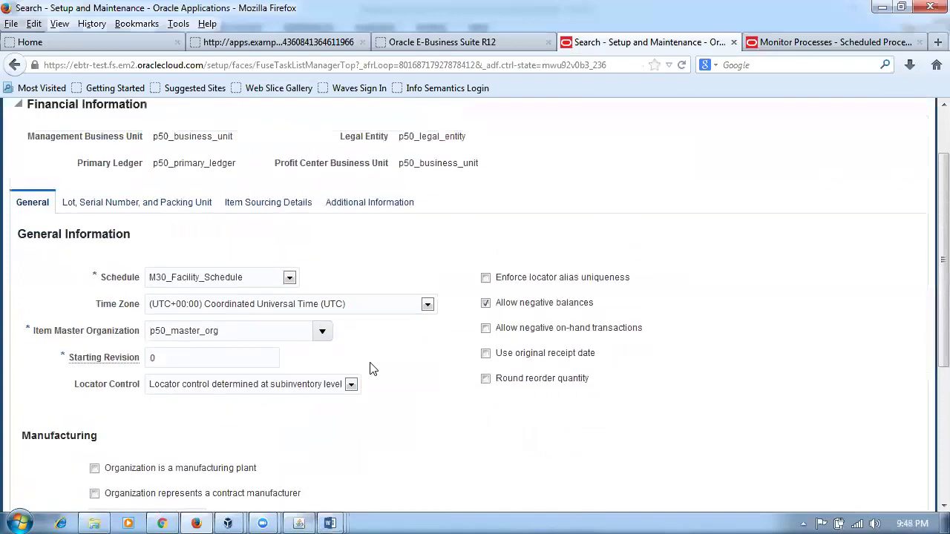
click(104, 280)
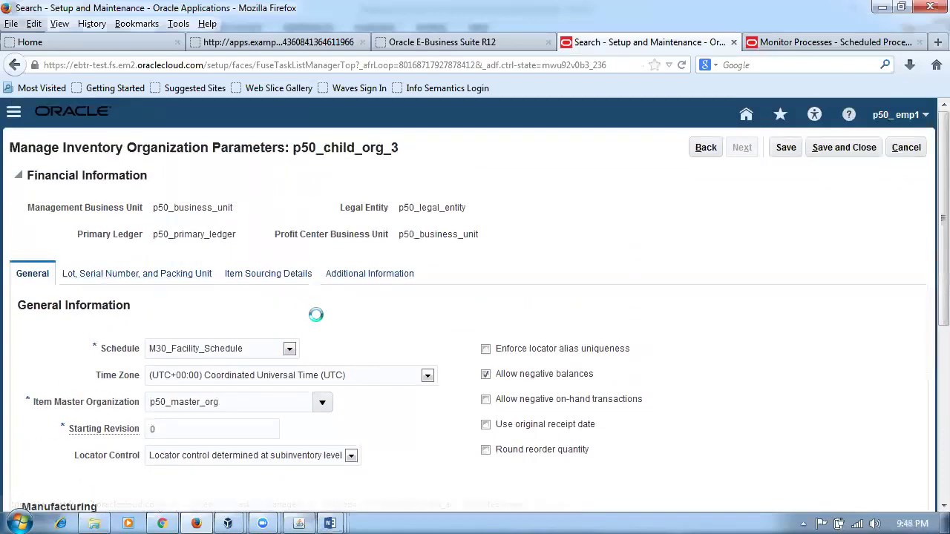
click(177, 343)
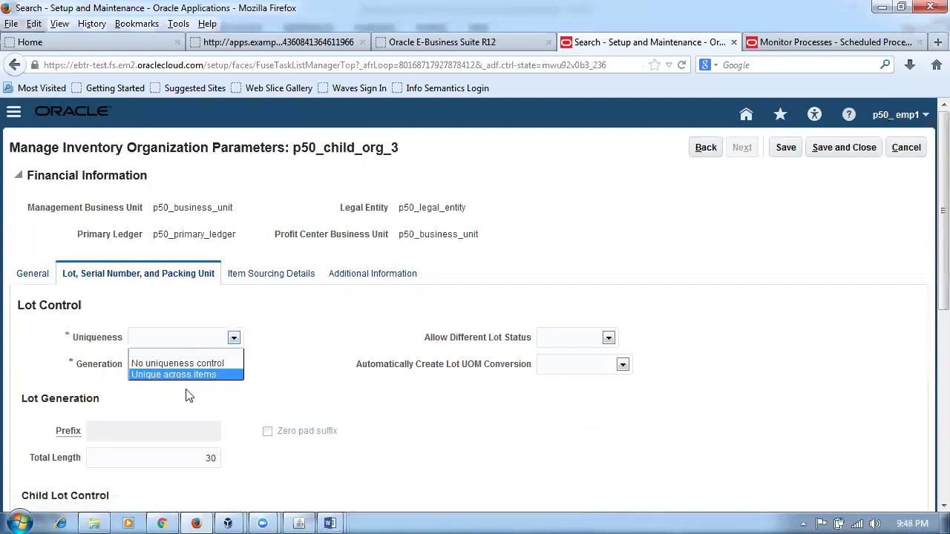
click(186, 373)
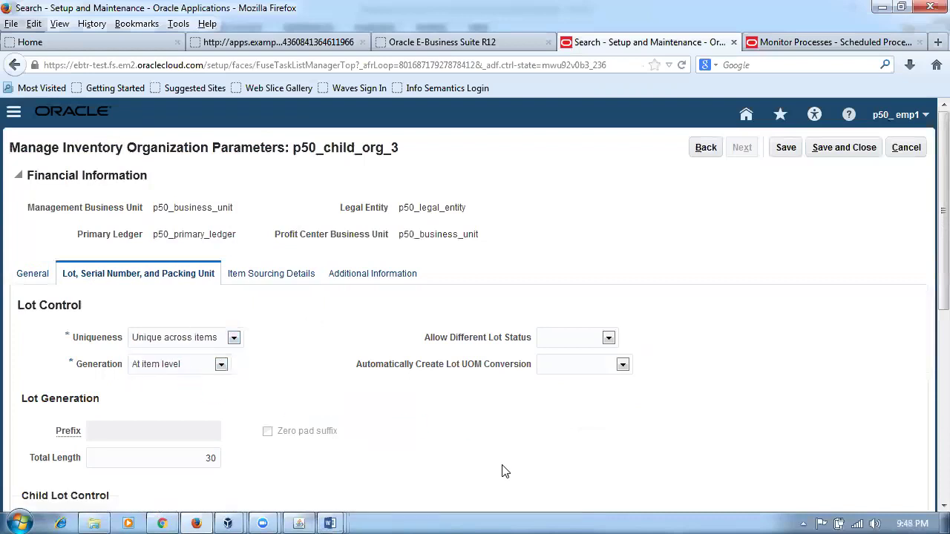
scroll(490, 401, down, 3)
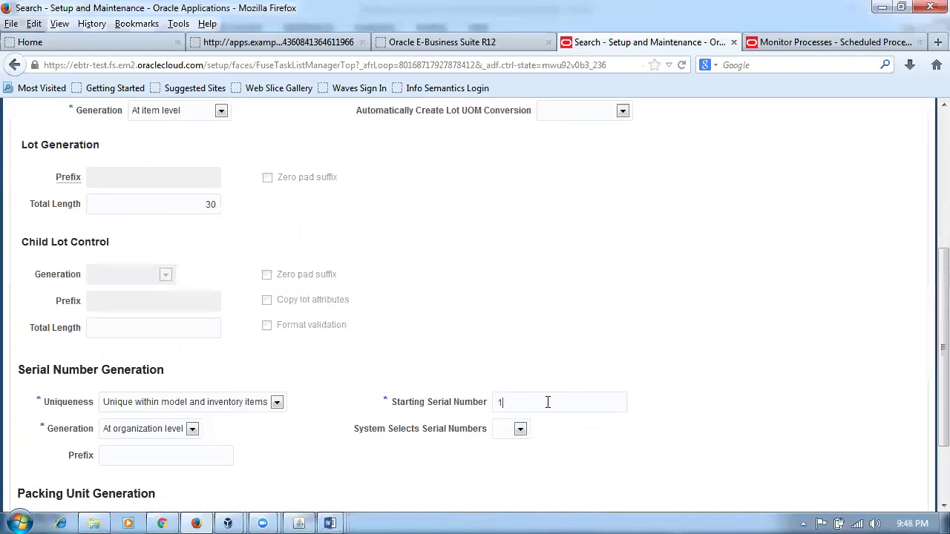
scroll(499, 286, up, 2)
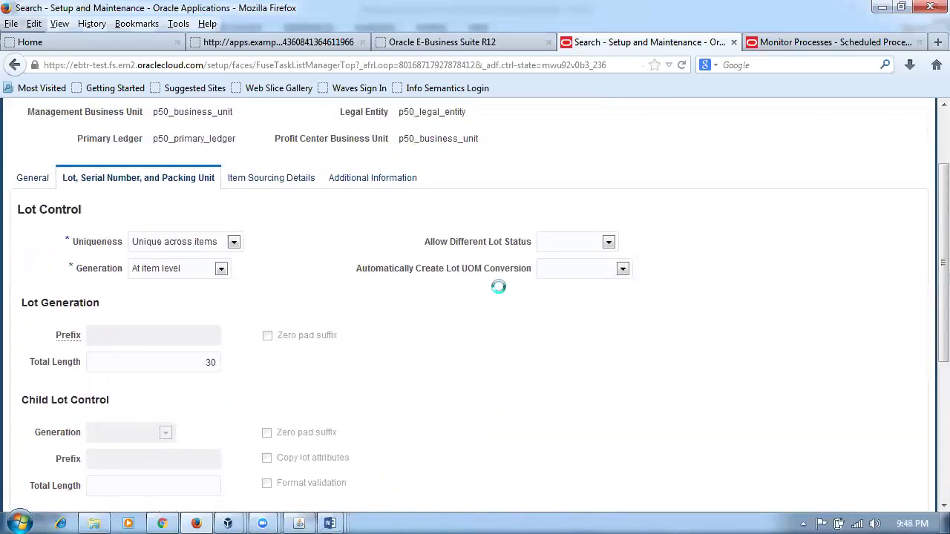
Set the item sourcing type to Supplier, and save and close the parameters of p50_child_org_3
click(267, 190)
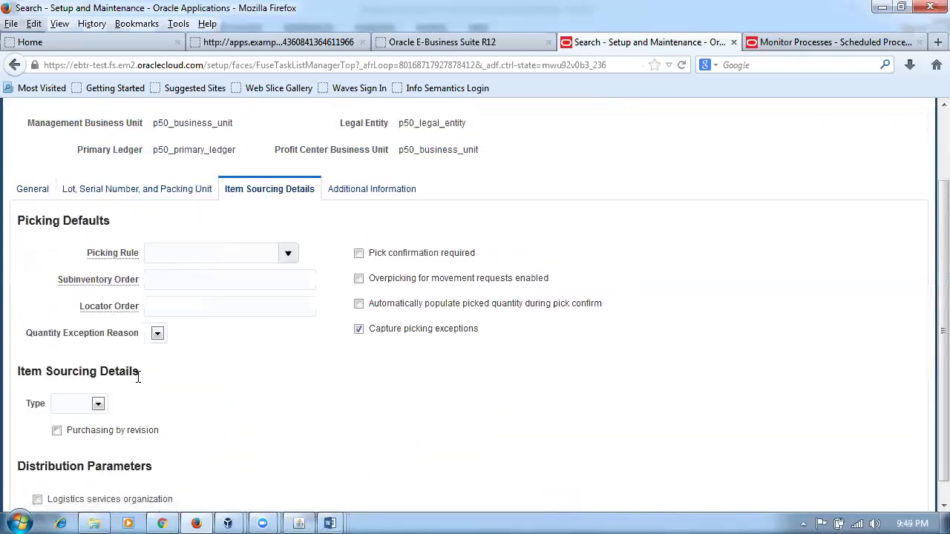
click(76, 405)
click(71, 429)
scroll(330, 454, up, 2)
scroll(326, 457, down, 3)
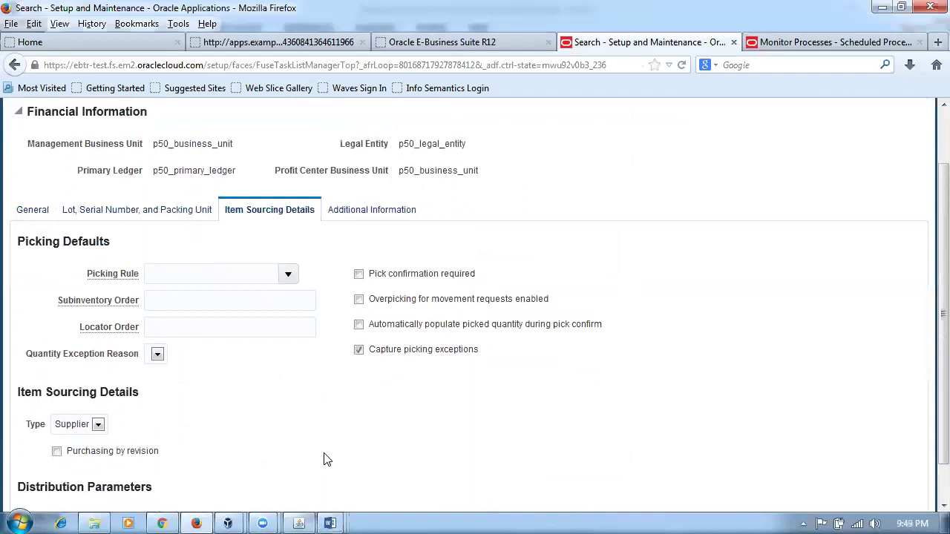
click(86, 390)
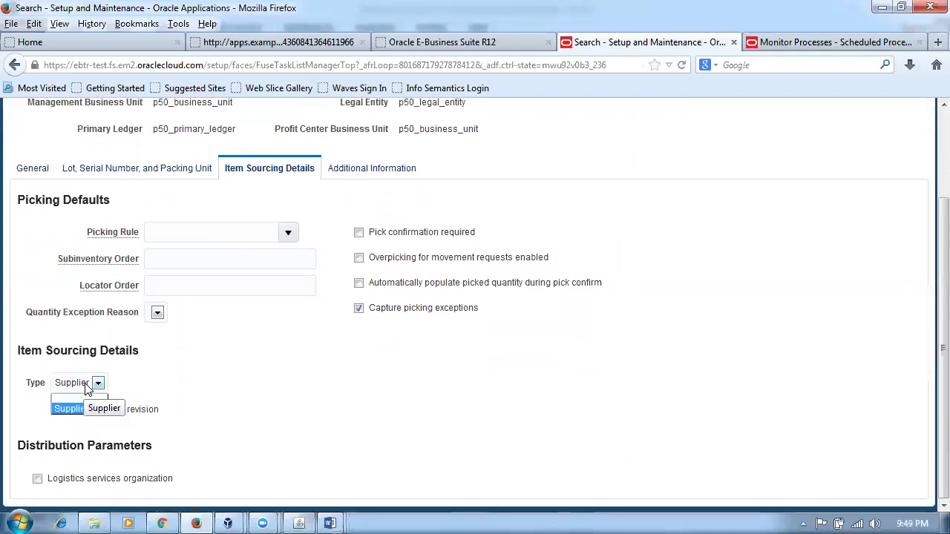
click(82, 385)
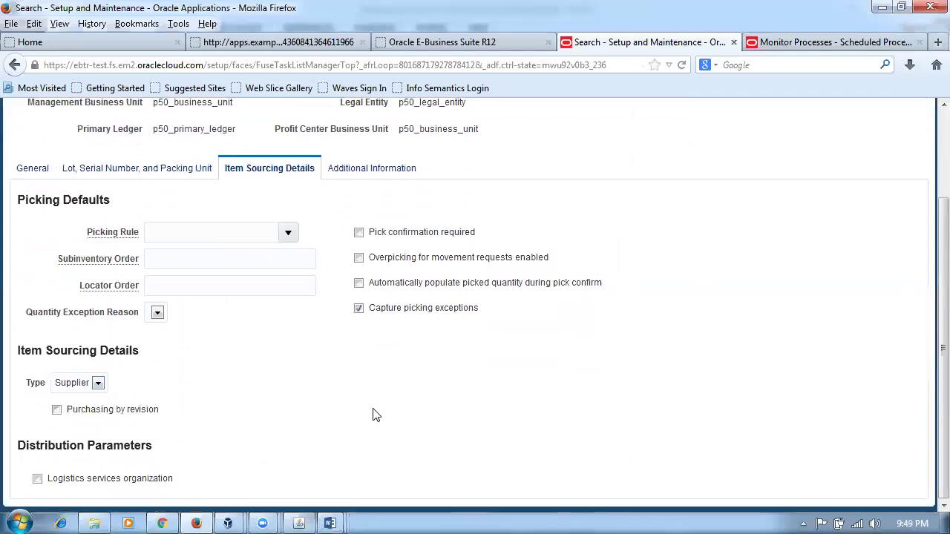
scroll(373, 416, up, 1)
scroll(373, 416, up, 2)
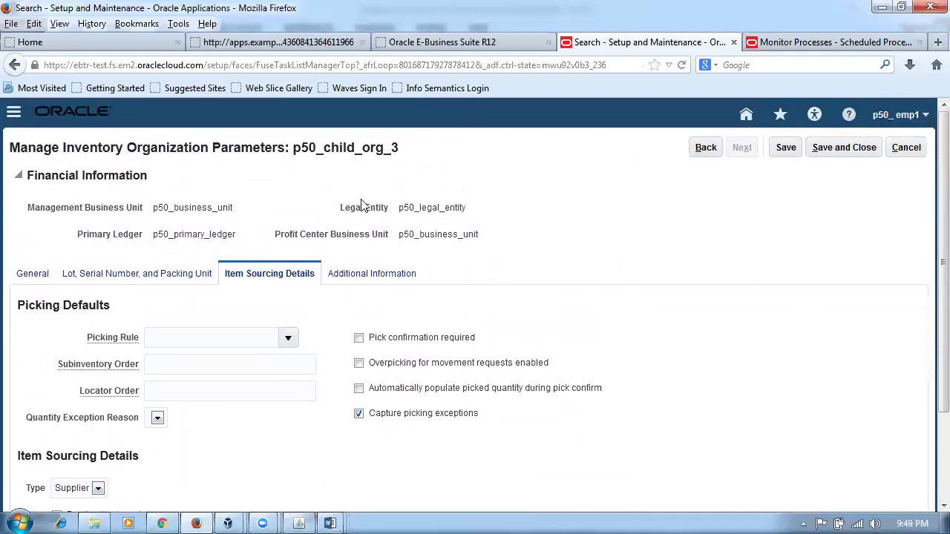
click(853, 147)
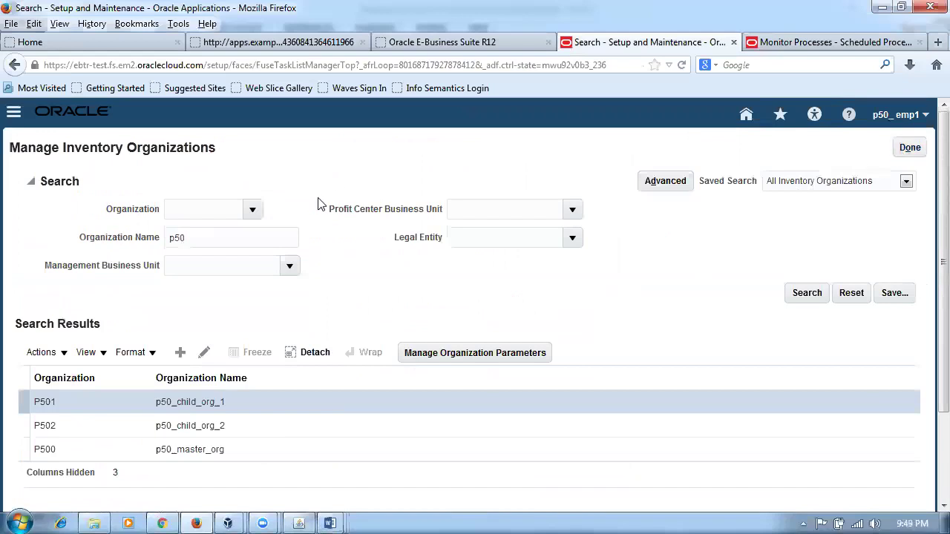
Leave the inventory organizations page, search the setup tasks for man%locations% and open the Manage Locations task
click(908, 147)
drag(298, 185, 116, 184)
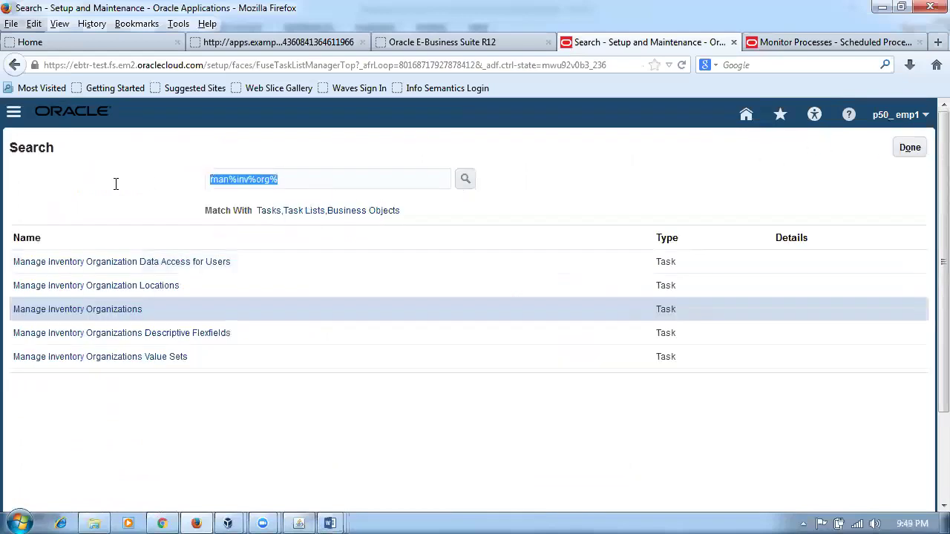
text(man%)
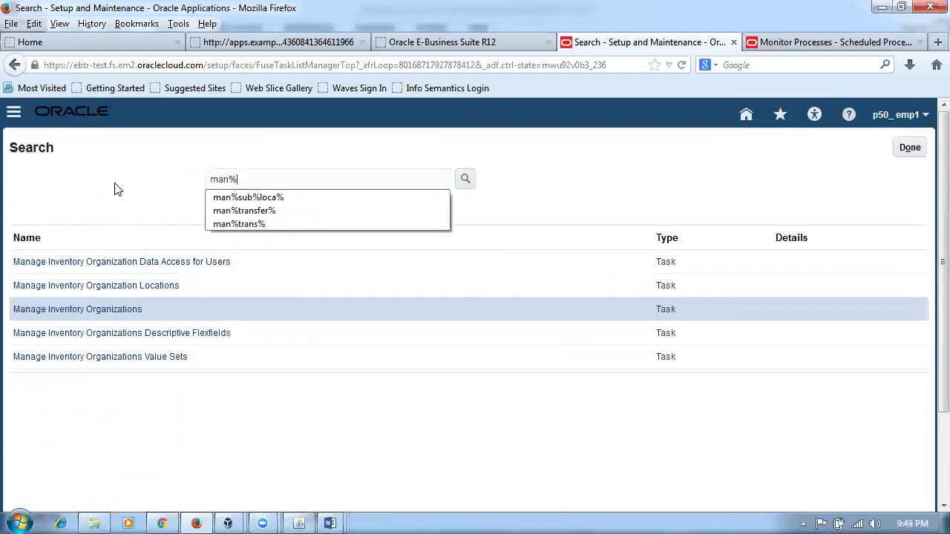
text(locat)
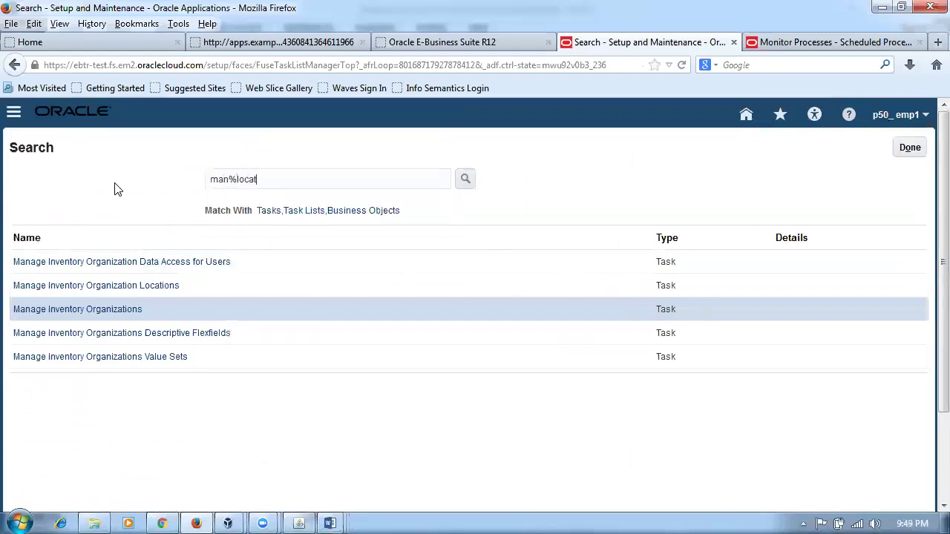
text(ions%)
key(Return)
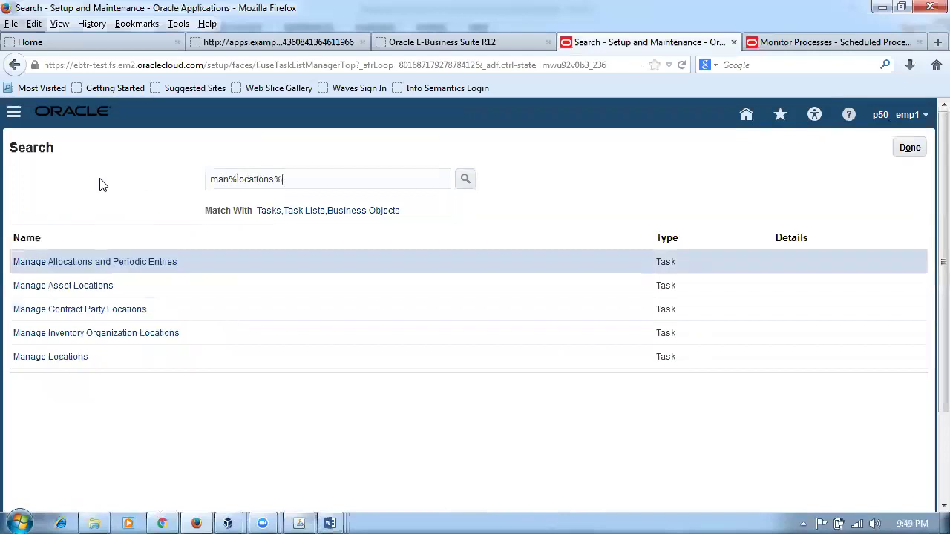
click(75, 357)
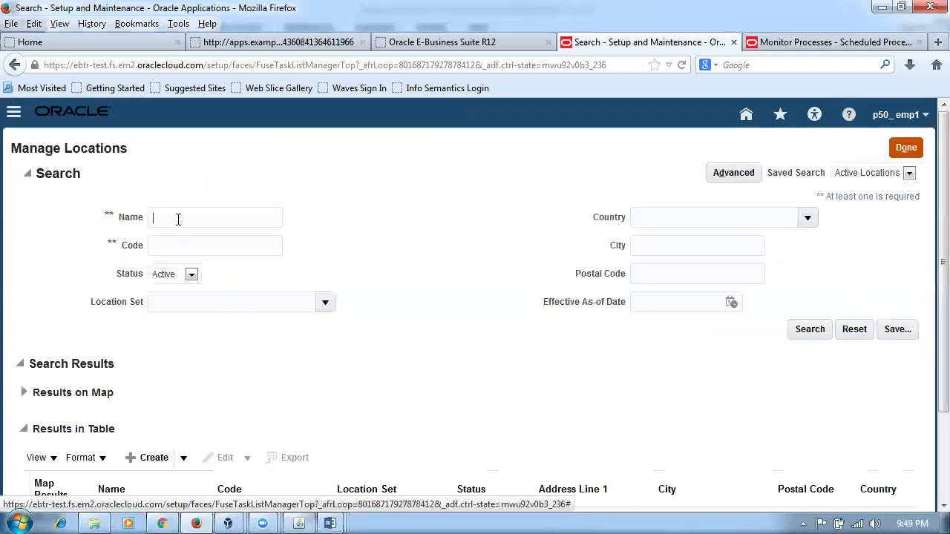
Search the locations for p50, open p50_loc_3 and start an update effective 6/2/18
text(p50)
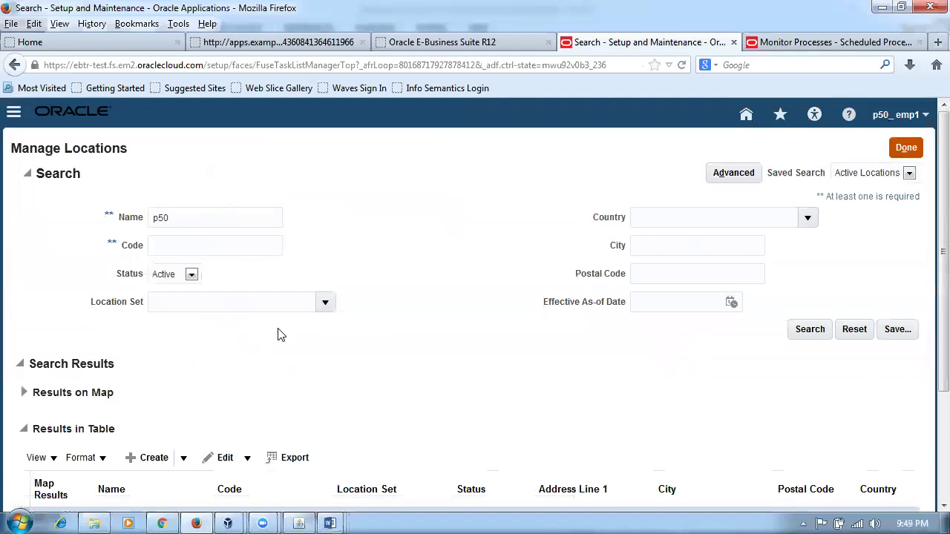
scroll(278, 334, down, 3)
click(121, 452)
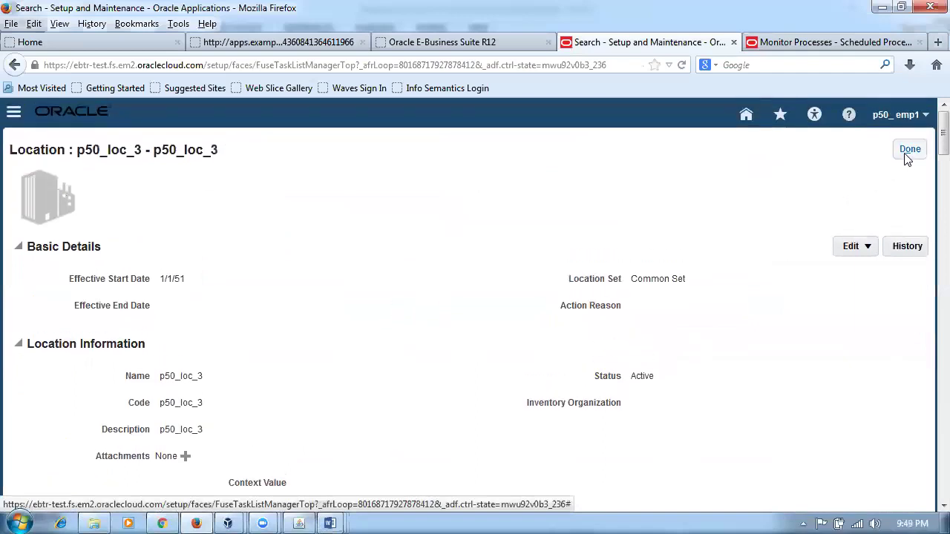
click(865, 250)
click(869, 272)
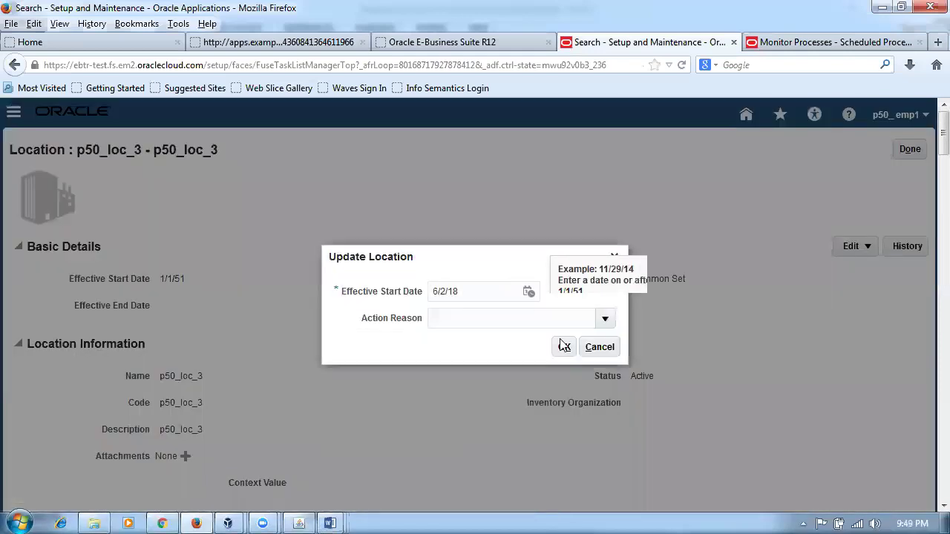
click(563, 345)
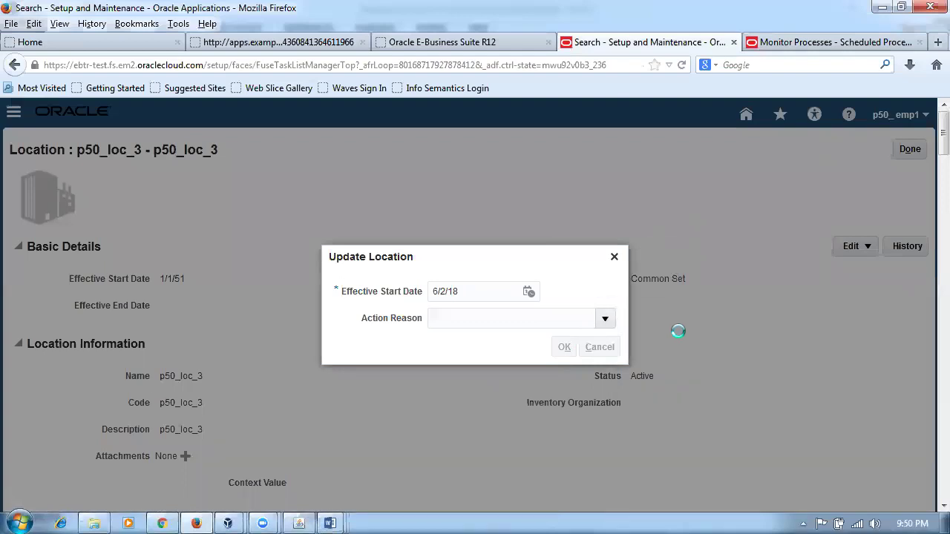
Assign the inventory organization p50_child_org_3 to location p50_loc_3
scroll(672, 316, down, 3)
text(p50)
key(Tab)
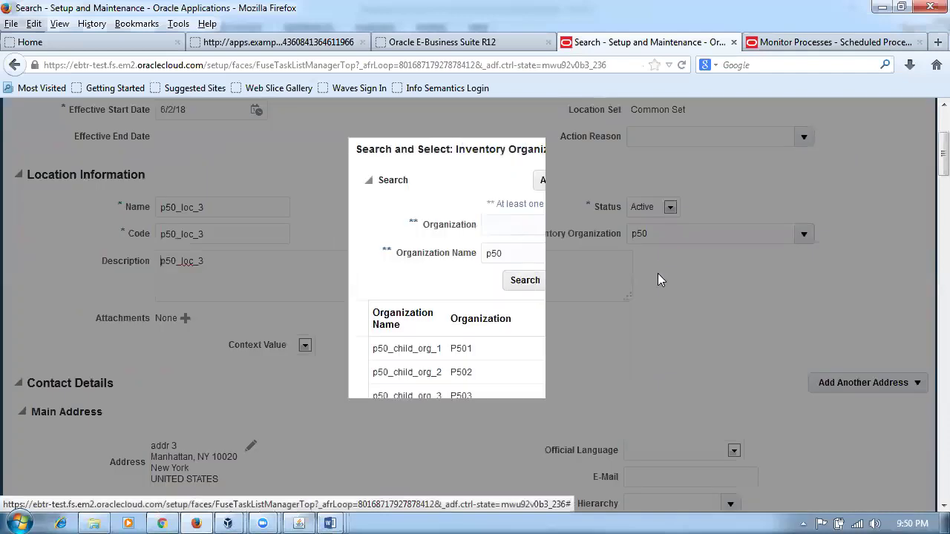
click(453, 396)
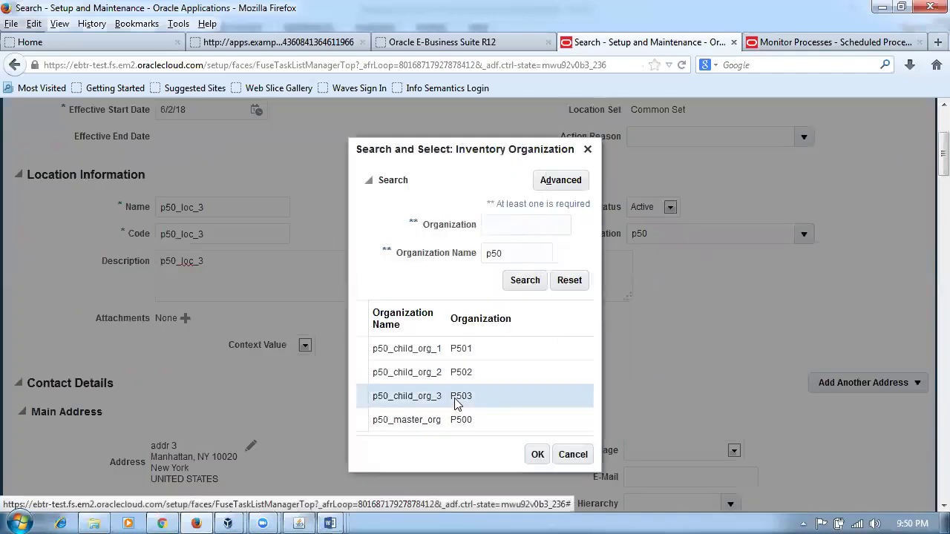
click(537, 454)
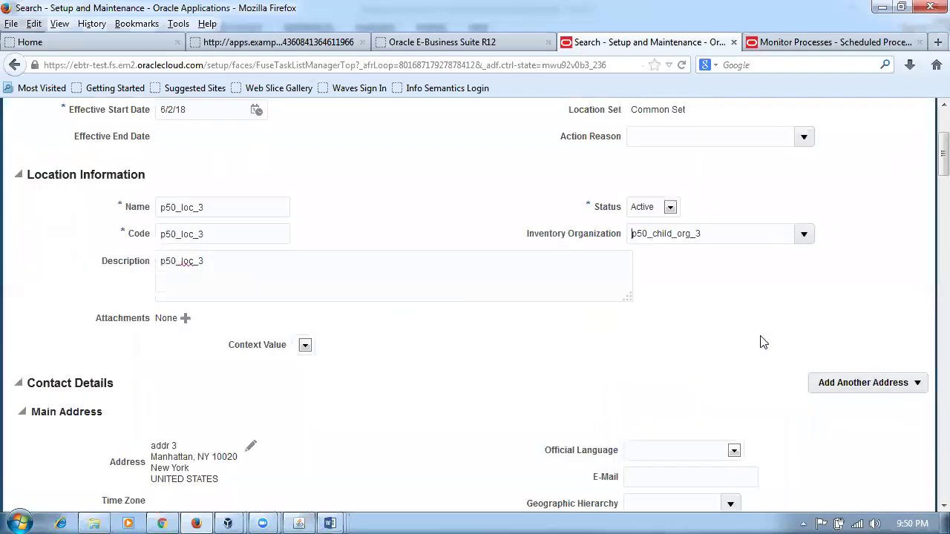
Submit the update of location p50_loc_3 and return to the setup task search
scroll(666, 335, up, 4)
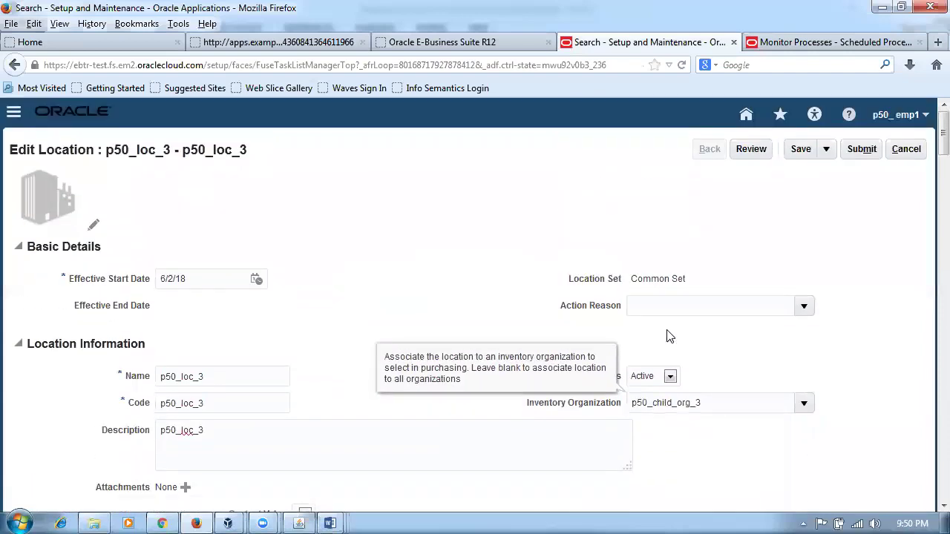
click(863, 150)
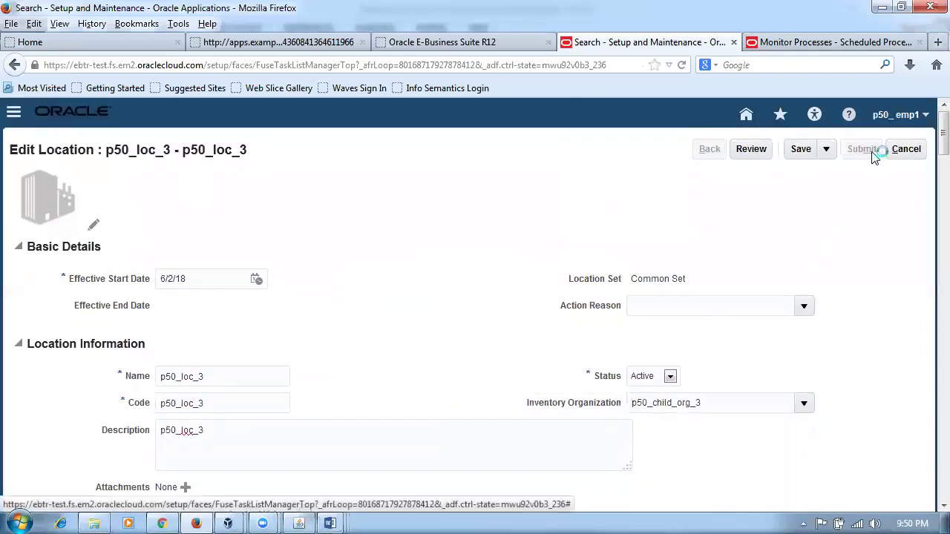
click(871, 155)
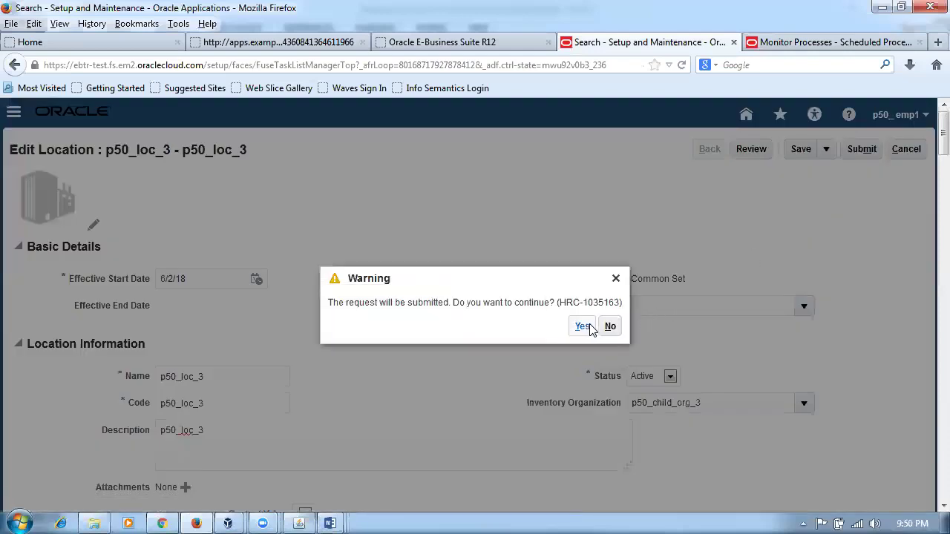
click(583, 327)
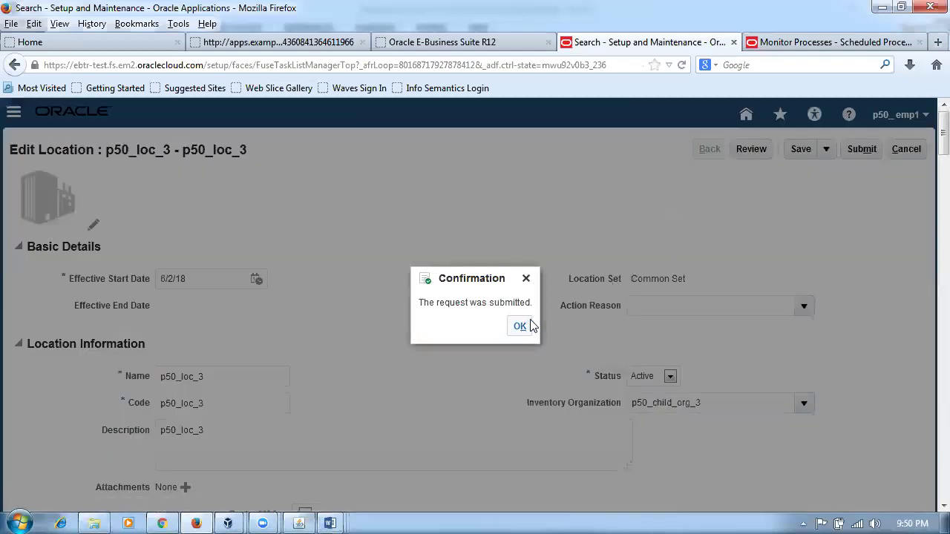
click(519, 327)
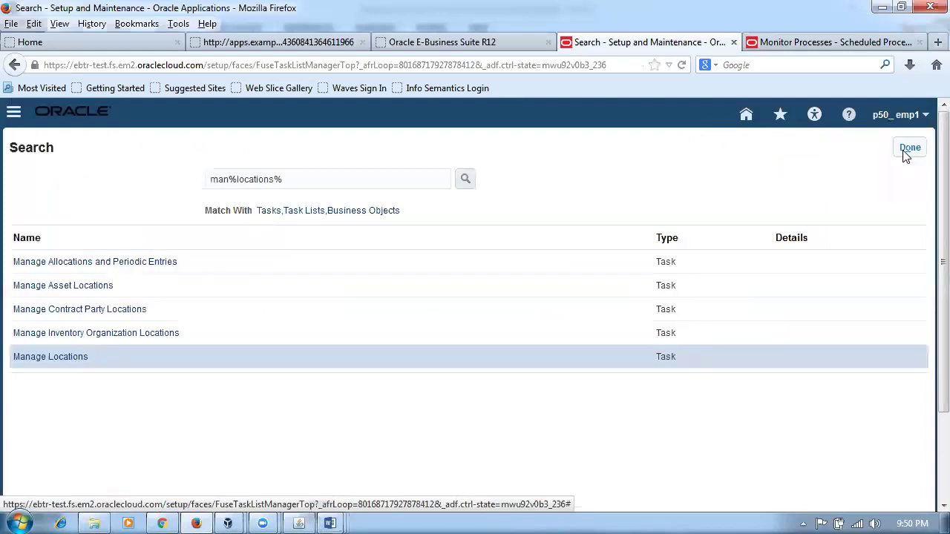
Find the Manage Subinventories and Locators task with man%sub%loc%, open it and change the organization to P503
text(man%sub)
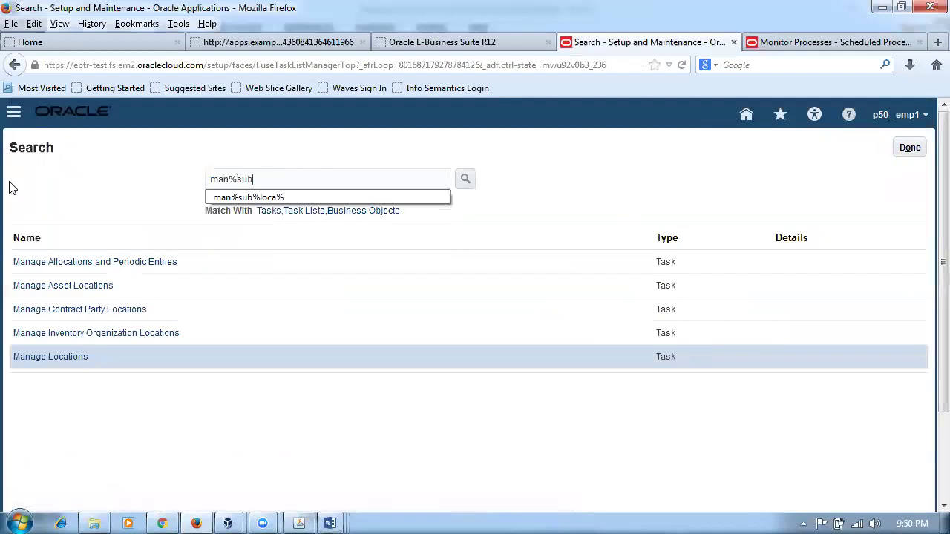
text(%loc%)
key(Return)
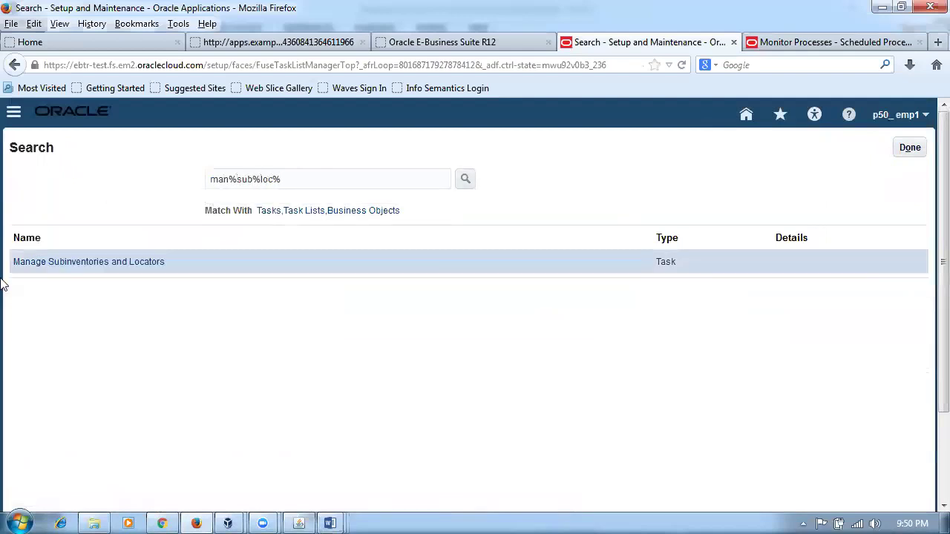
click(131, 266)
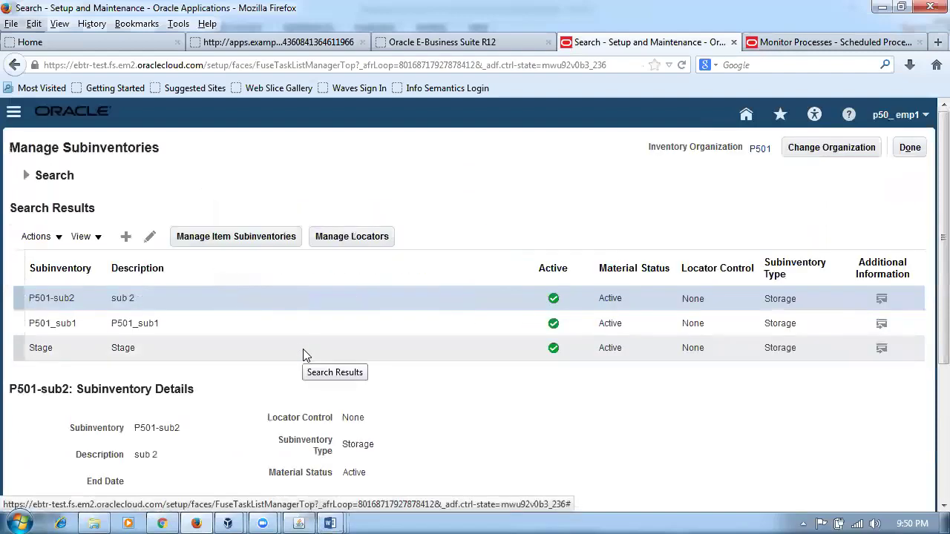
click(833, 147)
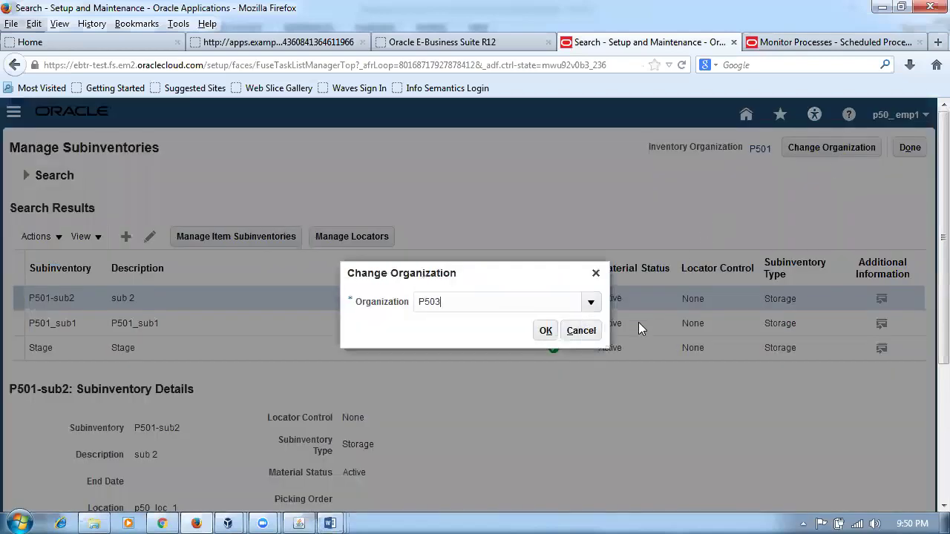
click(547, 333)
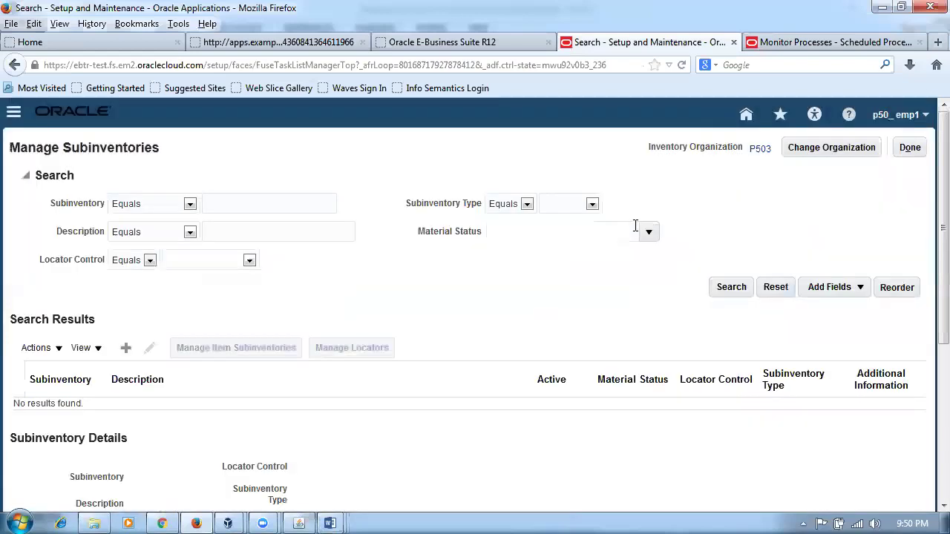
Create subinventory sub1 at location p50_loc_3, save it and leave the subinventories page
click(125, 349)
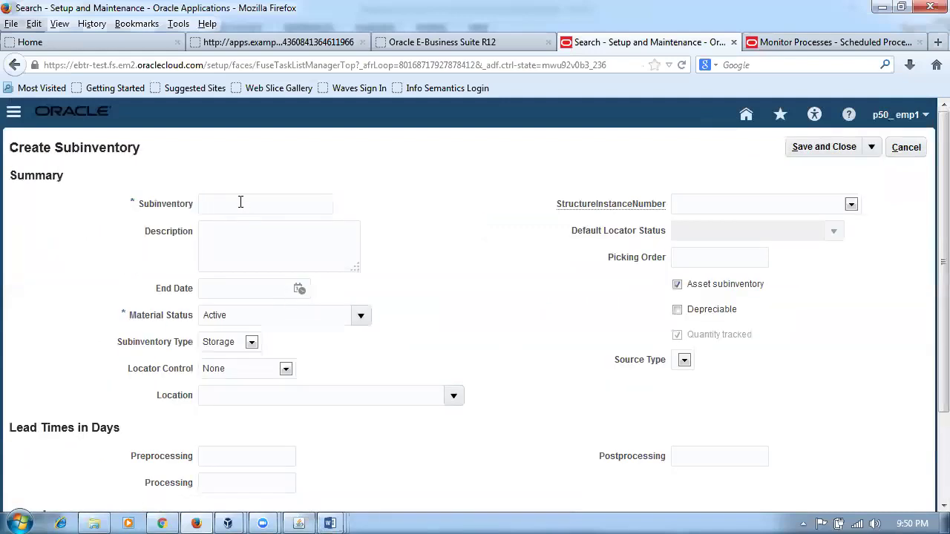
text(sub1)
click(266, 397)
click(809, 159)
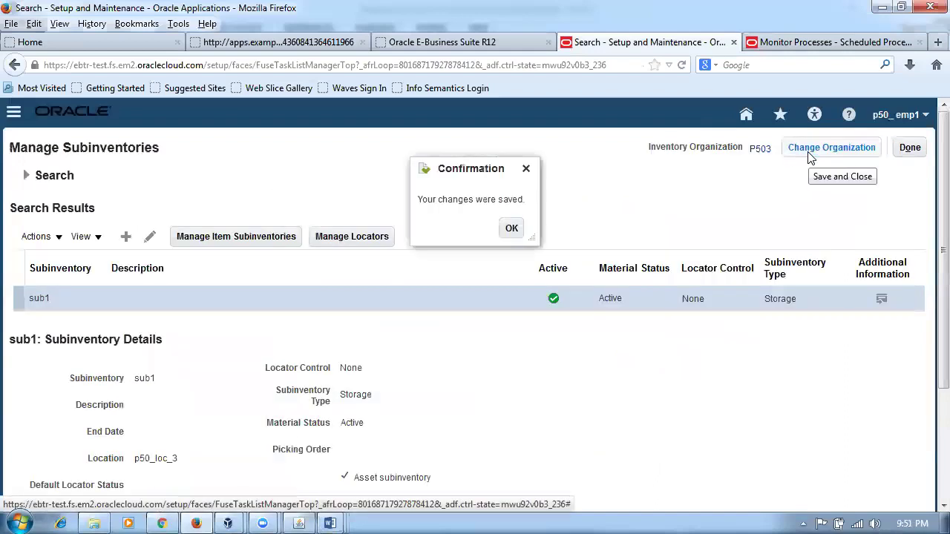
click(511, 228)
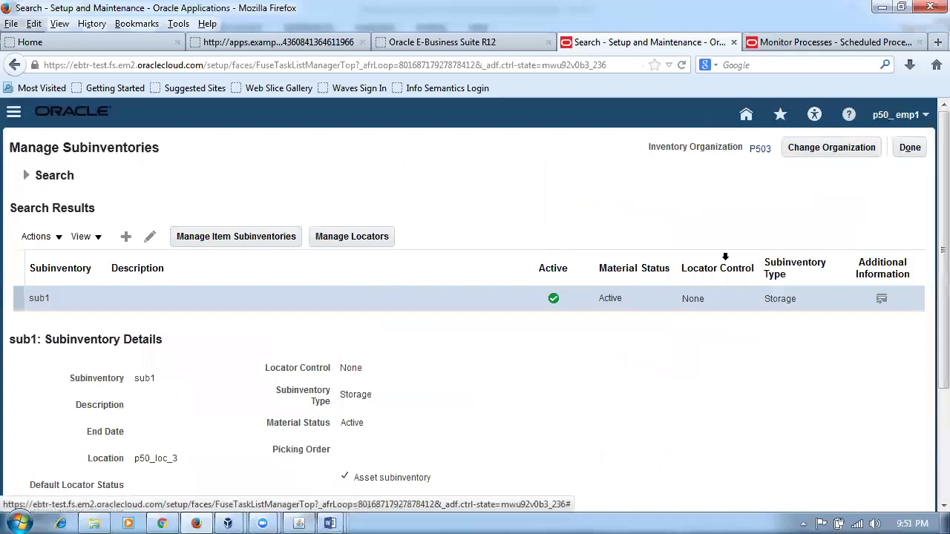
click(909, 148)
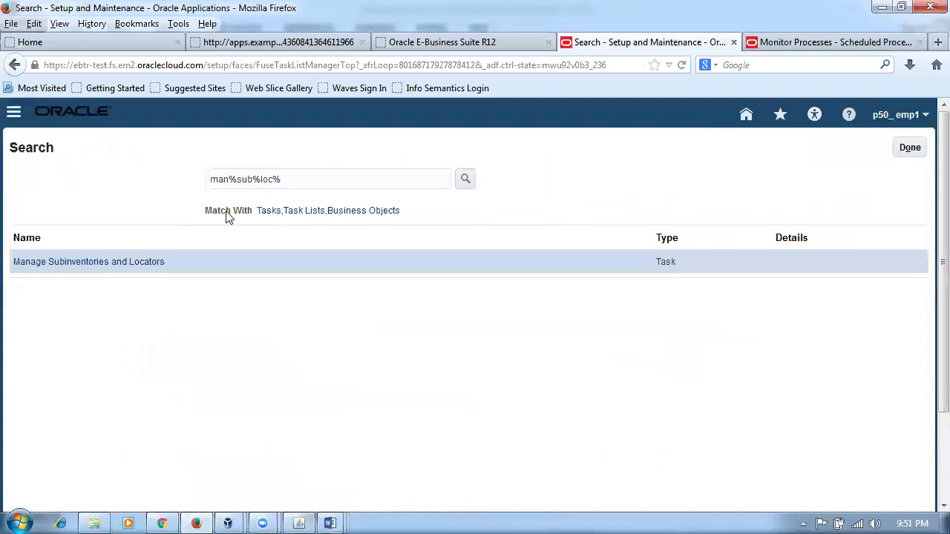
Search the setup tasks for man%data%access% and open Manage Data Access for Users
drag(308, 174, 75, 167)
text(man%data%access5)
key(Return)
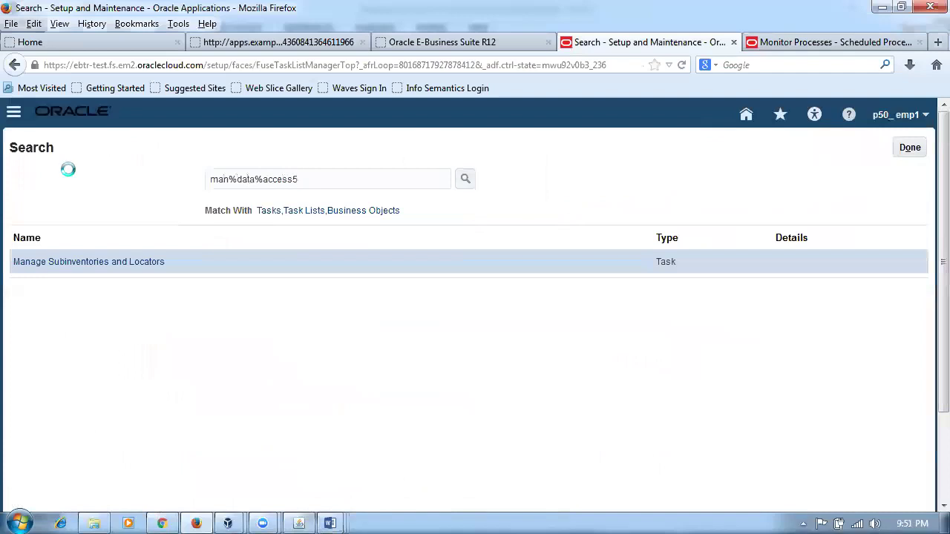
text(ta%access%)
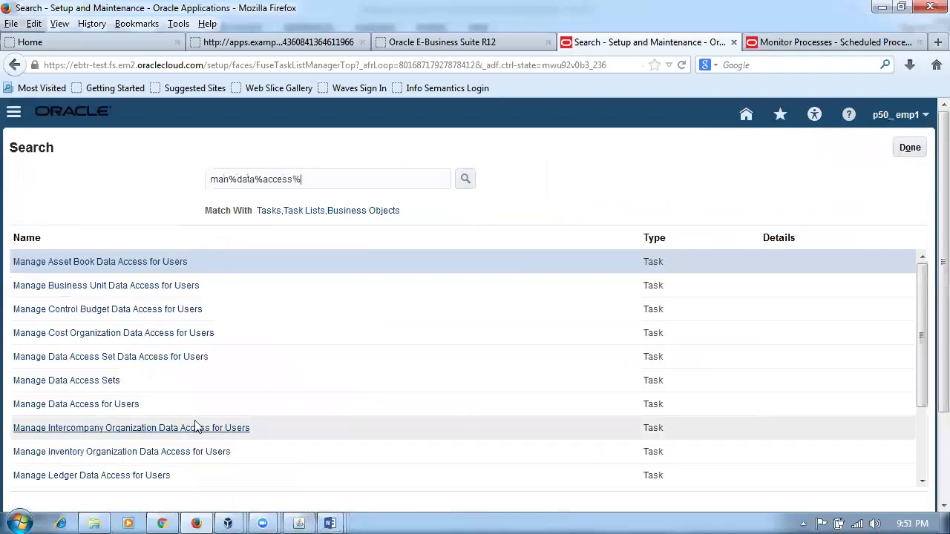
click(92, 404)
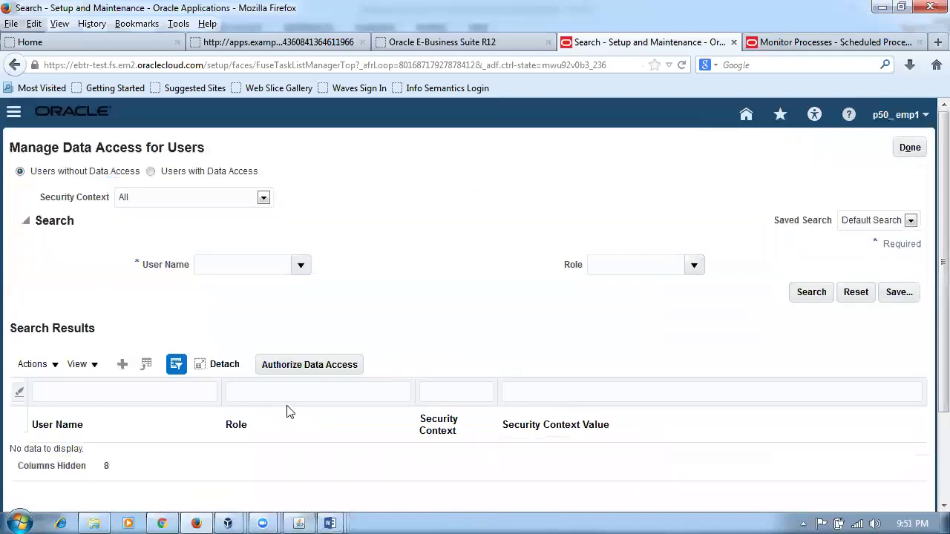
Start a new data access entry for user p50_emp1 with the "Inventory Ma…" role and security context Inventory organization
click(123, 365)
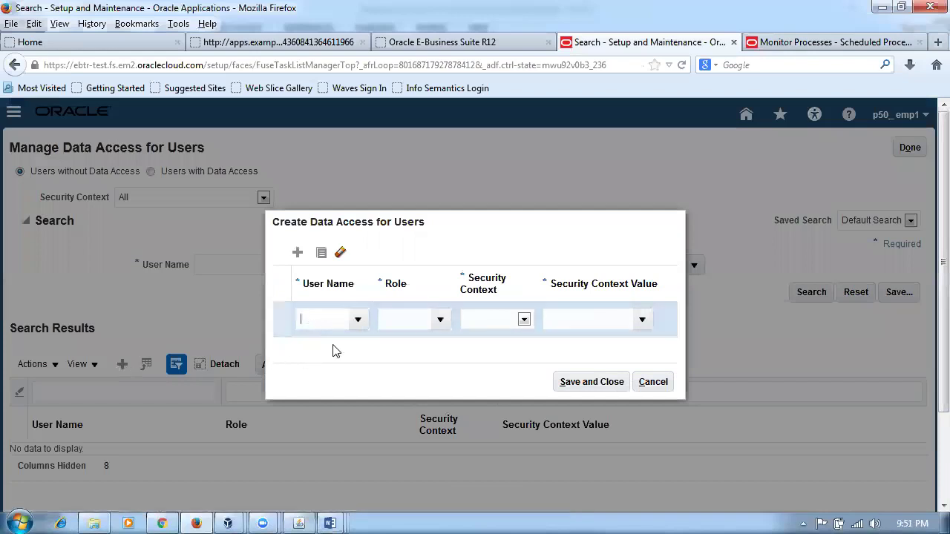
text(p50_emp1)
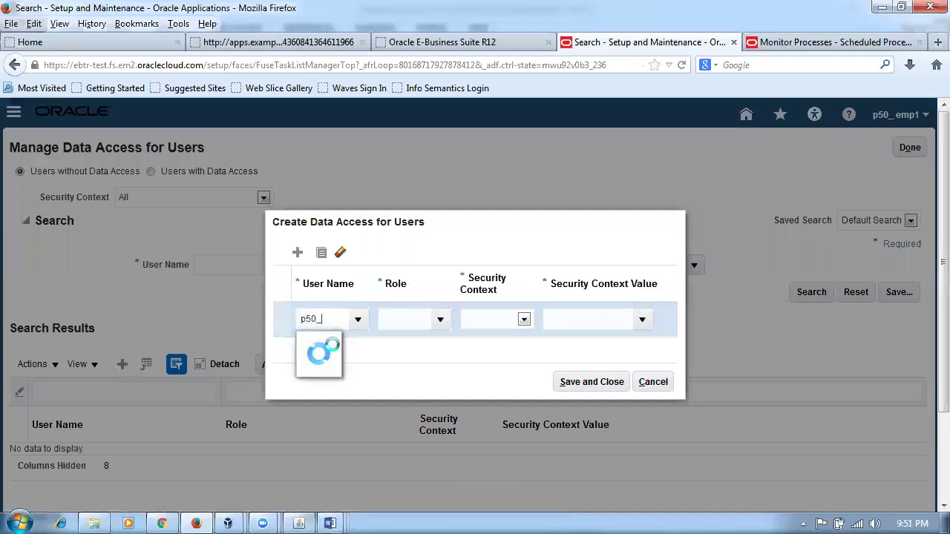
click(340, 339)
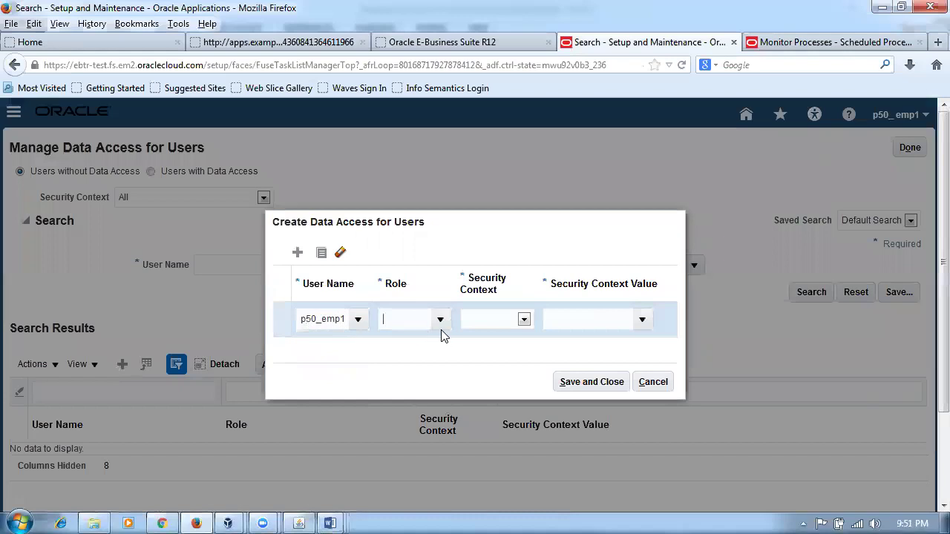
text(inv)
click(524, 320)
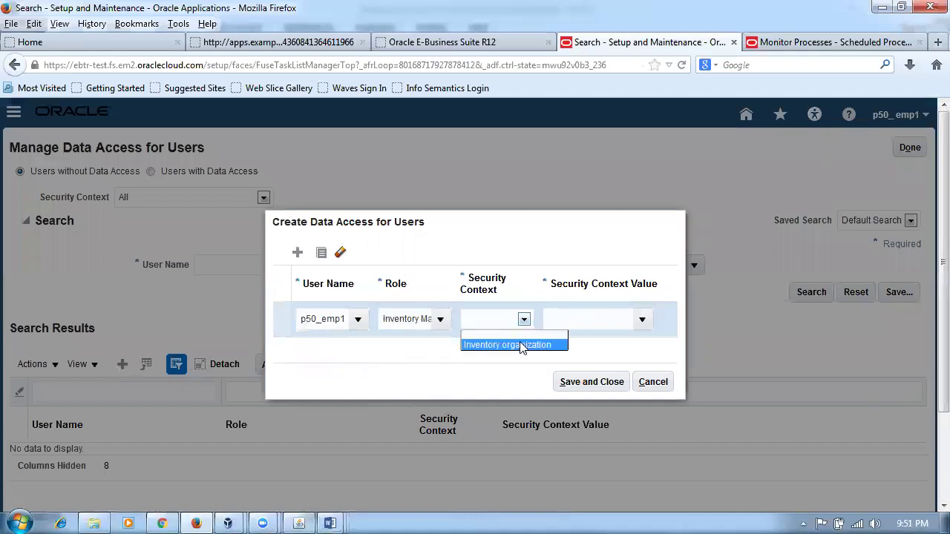
click(522, 341)
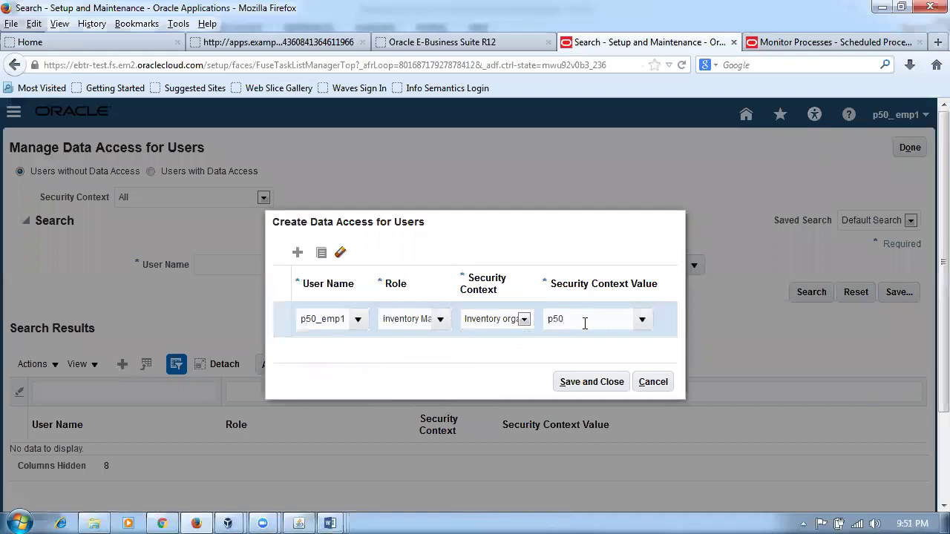
Set the security context value to P503, save the data access entry and return to the setup task search
key(Tab)
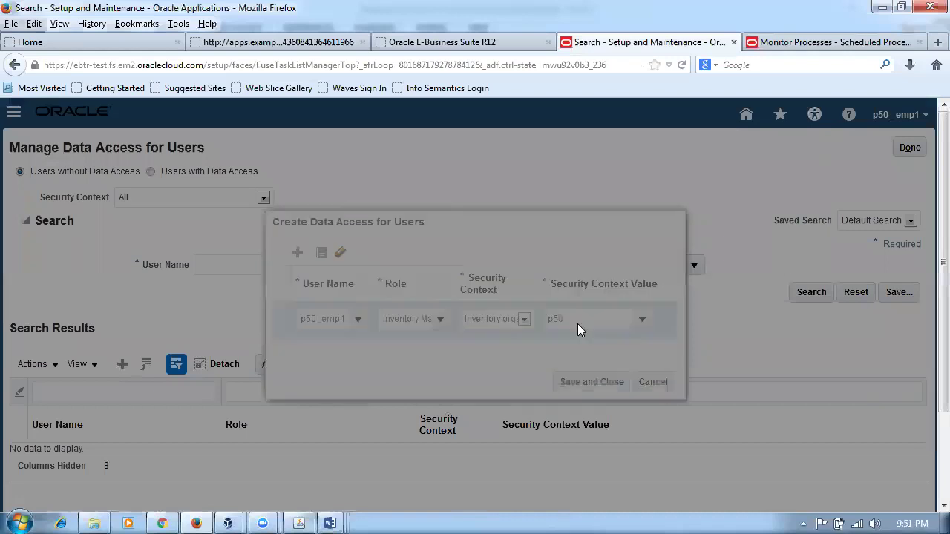
click(437, 414)
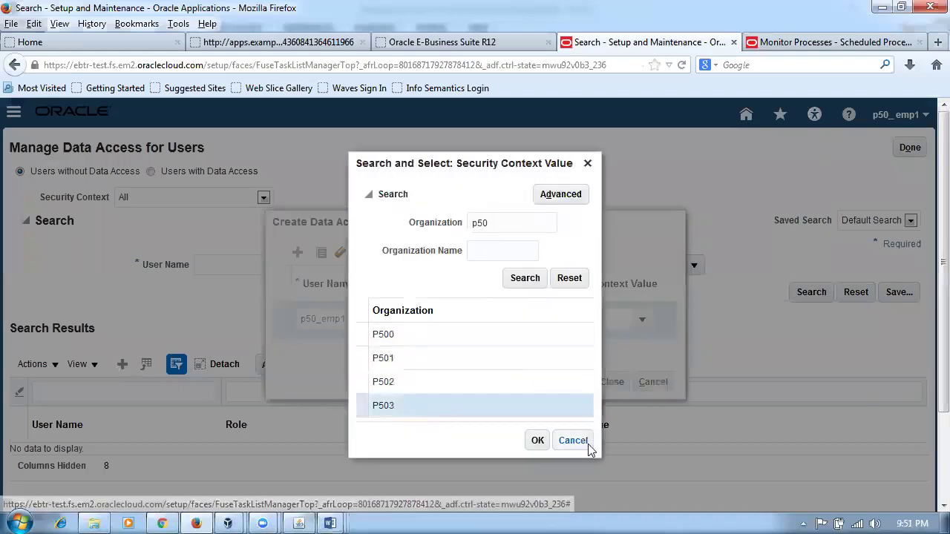
click(536, 446)
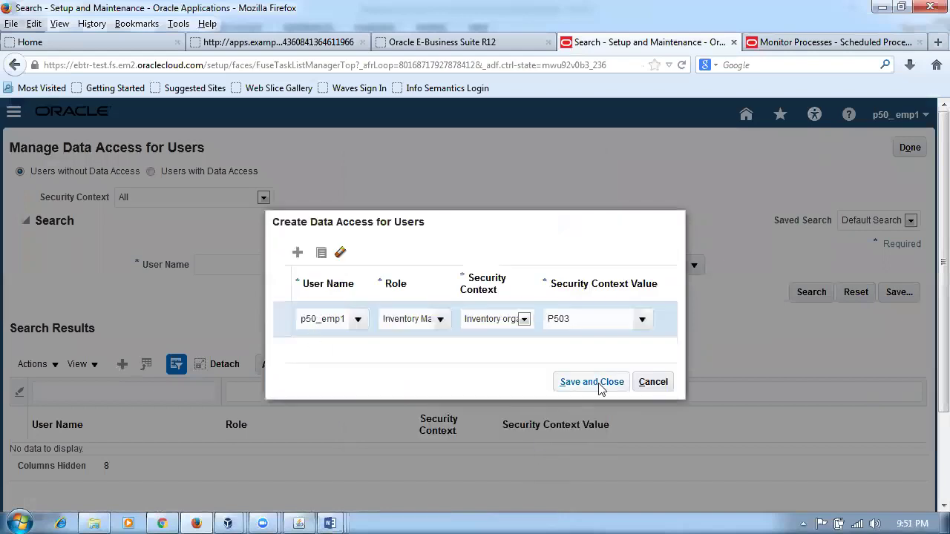
click(592, 382)
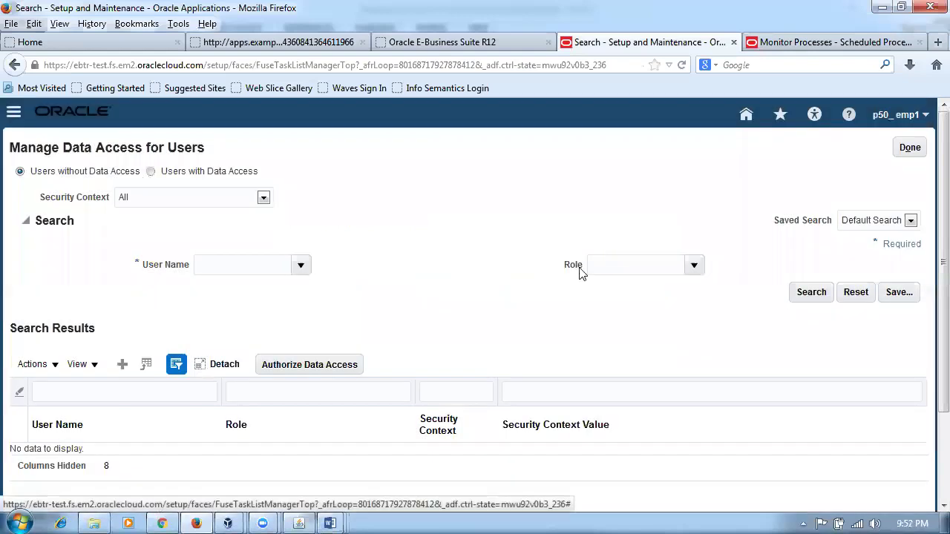
click(905, 145)
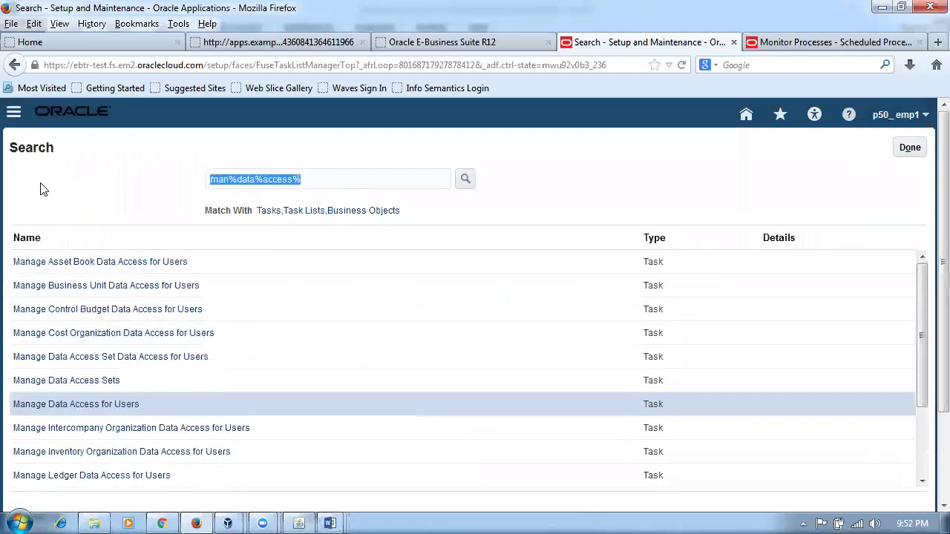
Find the Manage Item Classes task with man%item%class% and open Root Item Class for editing
text(man)
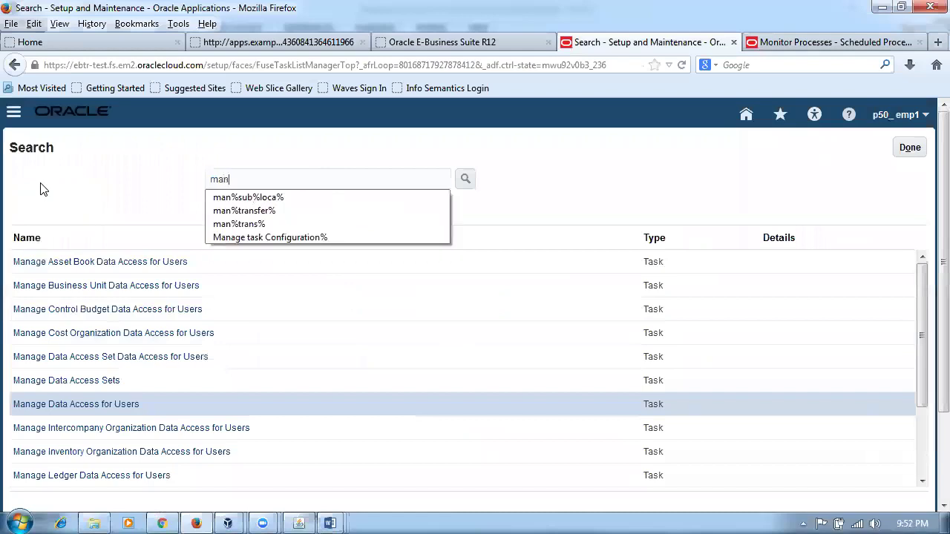
text(%item)
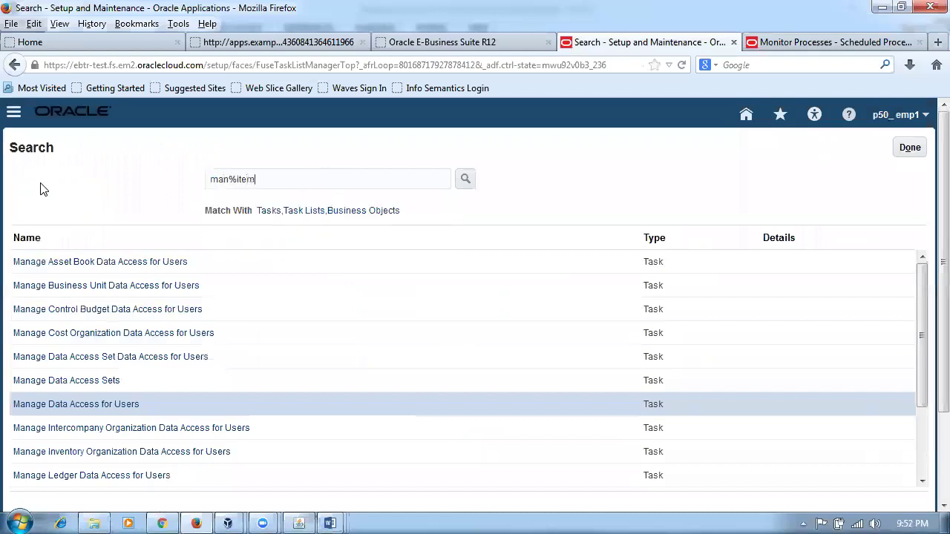
text(%class%)
key(Return)
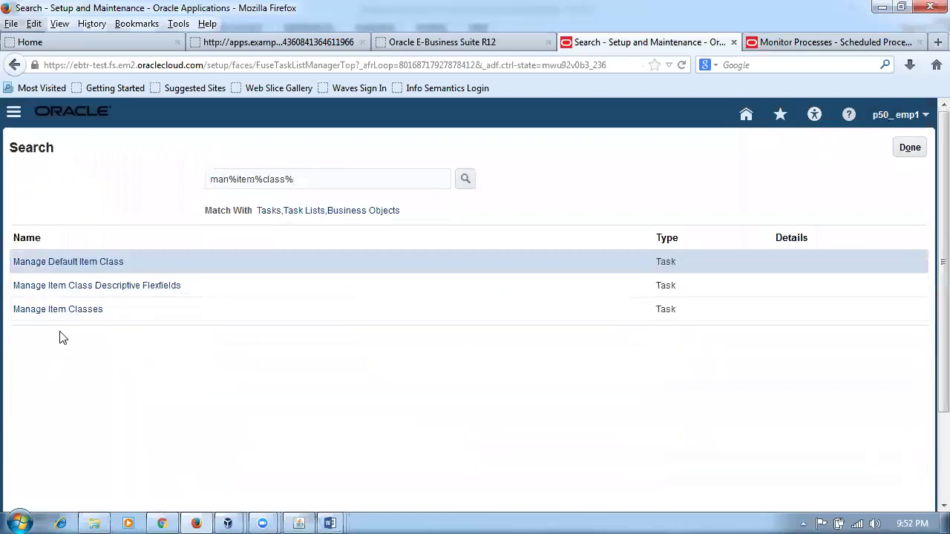
click(63, 311)
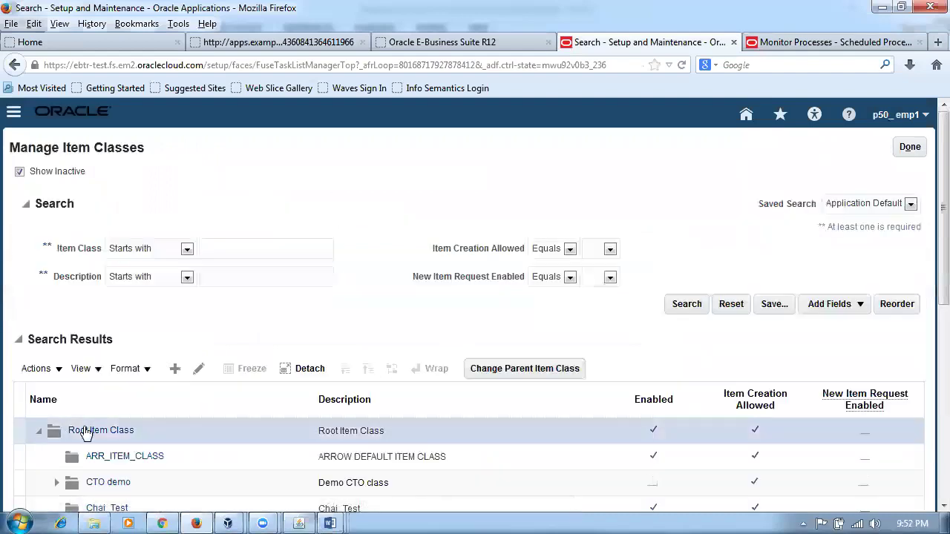
click(199, 369)
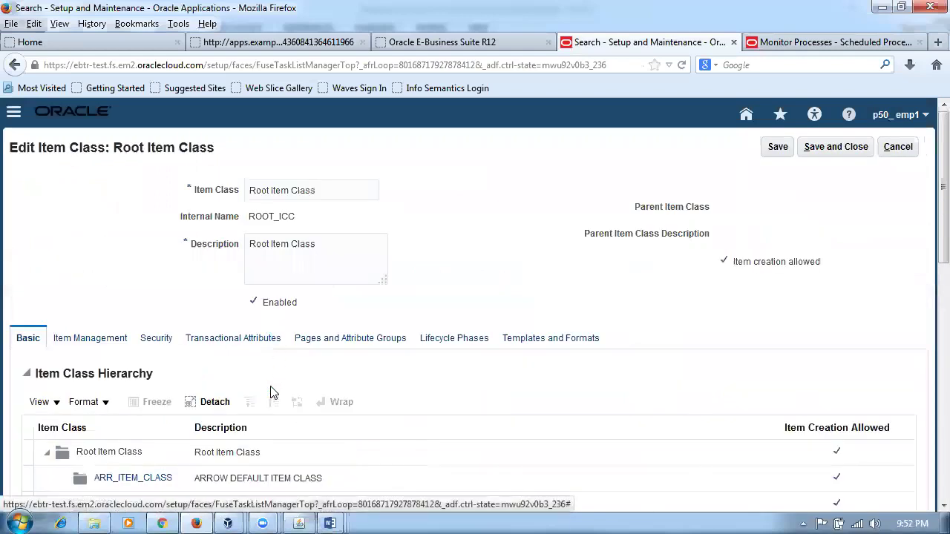
Add a Group entry to the item class security people, using the Product Data Steward role whose code starts with ORA_EGI
click(152, 341)
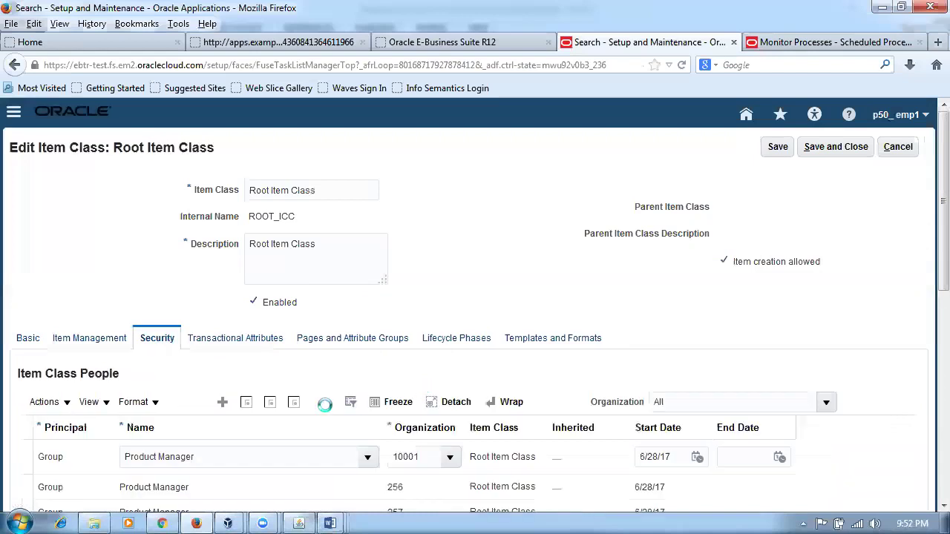
scroll(259, 379, down, 2)
click(184, 318)
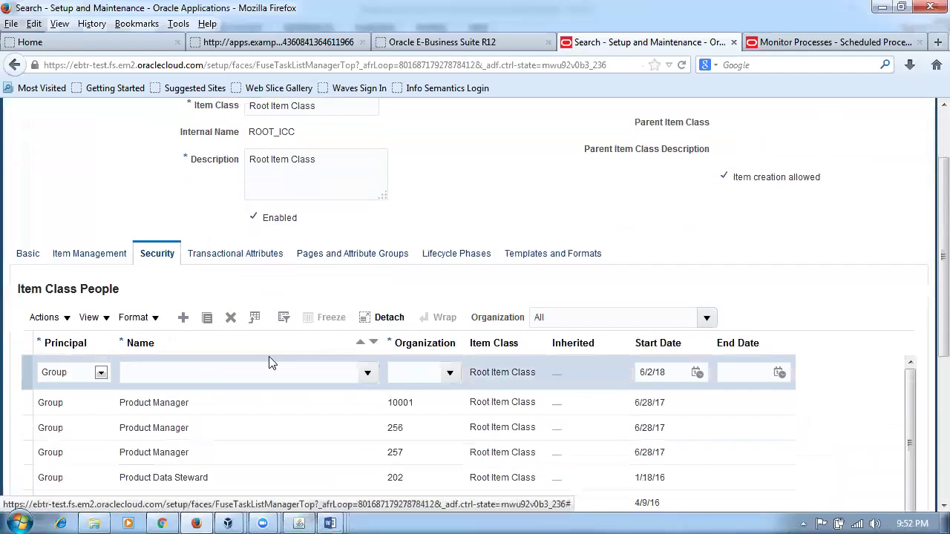
click(252, 373)
text(product)
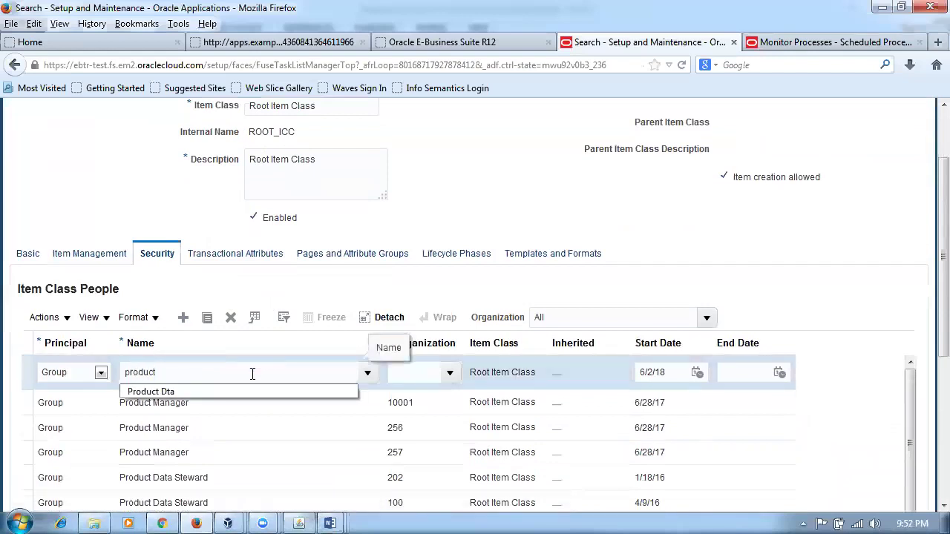
text( data steward)
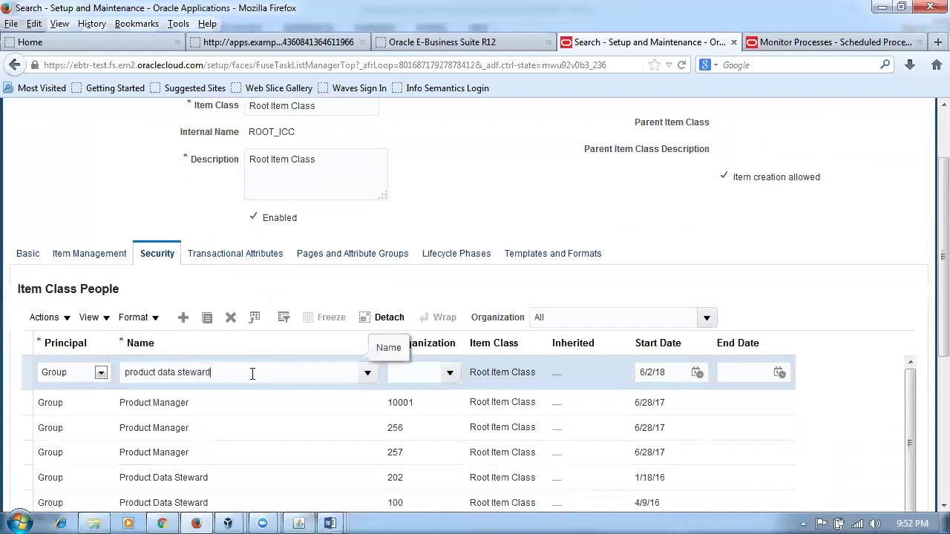
key(Tab)
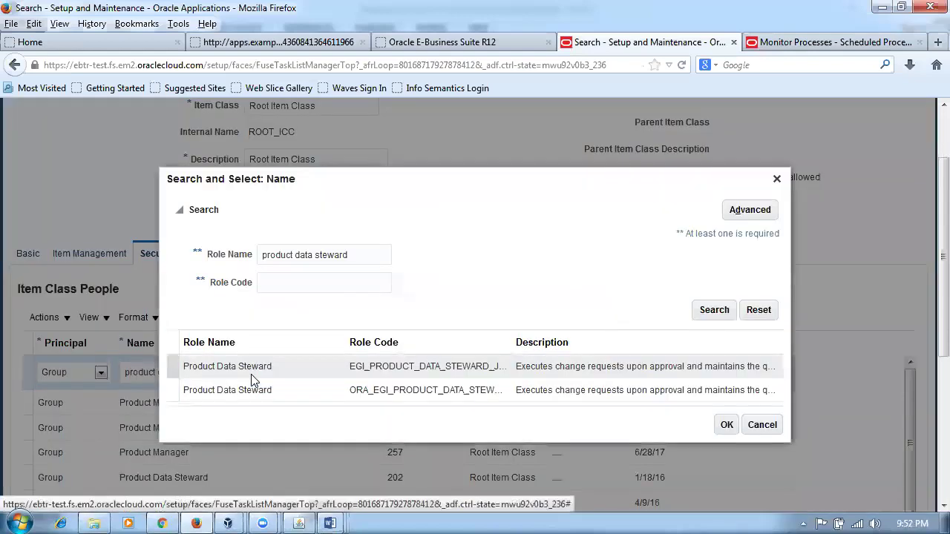
click(253, 389)
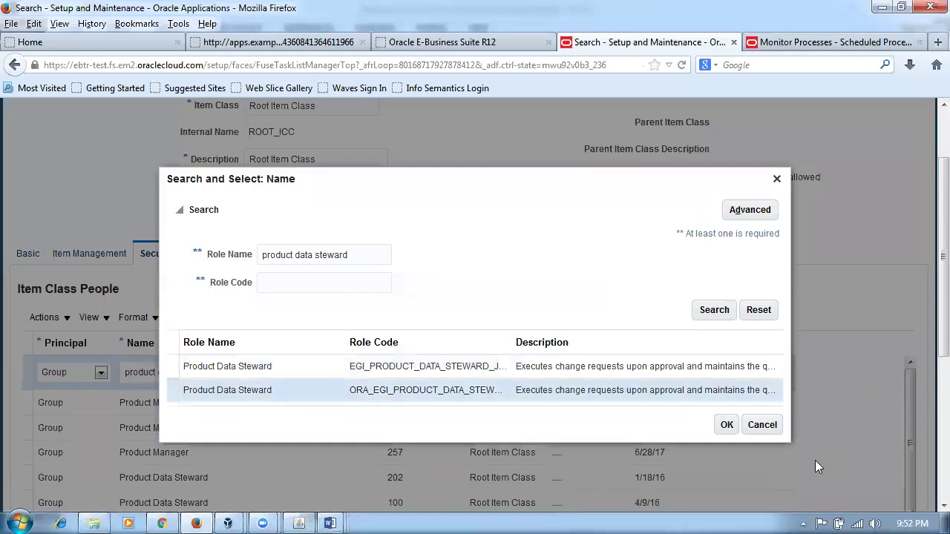
click(724, 428)
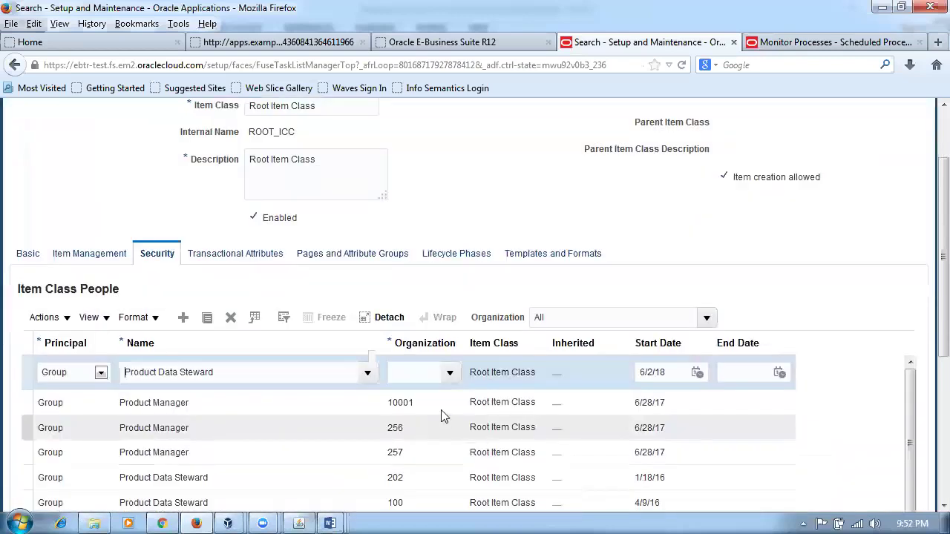
Assign organization P503 to the new Product Data Steward entry, then save and close Root Item Class
click(418, 375)
click(696, 216)
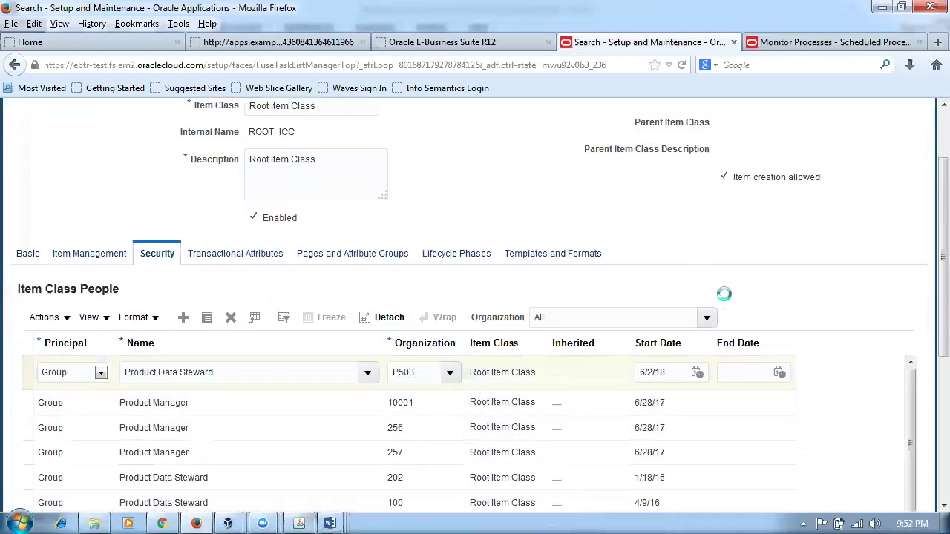
scroll(723, 294, up, 2)
click(834, 151)
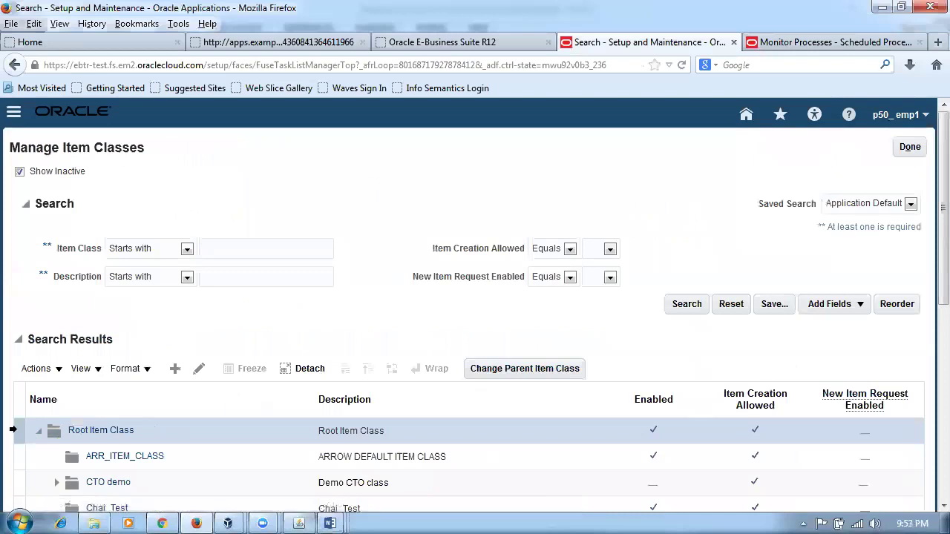
Reopen Root Item Class for editing, filter its security people by organization P503 and select the Product Data Steward entry
click(199, 378)
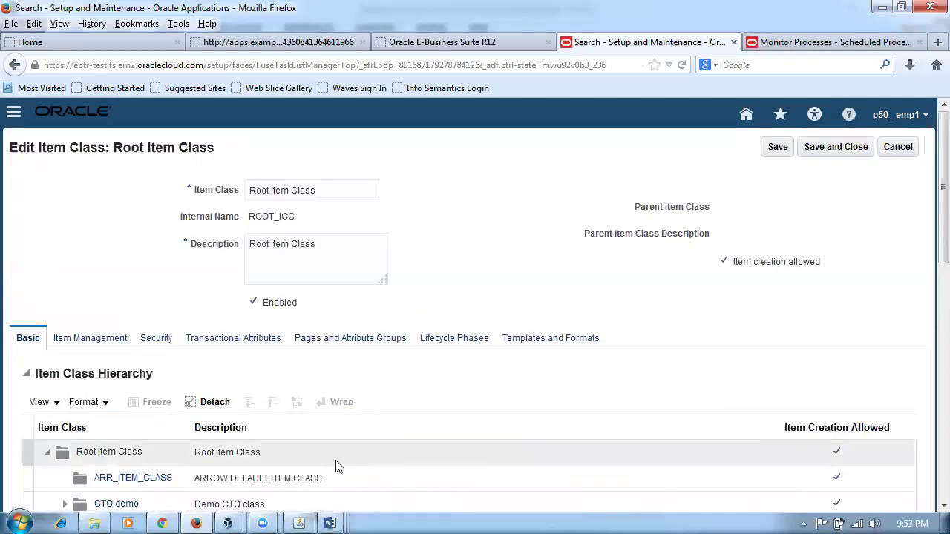
drag(929, 264, 929, 295)
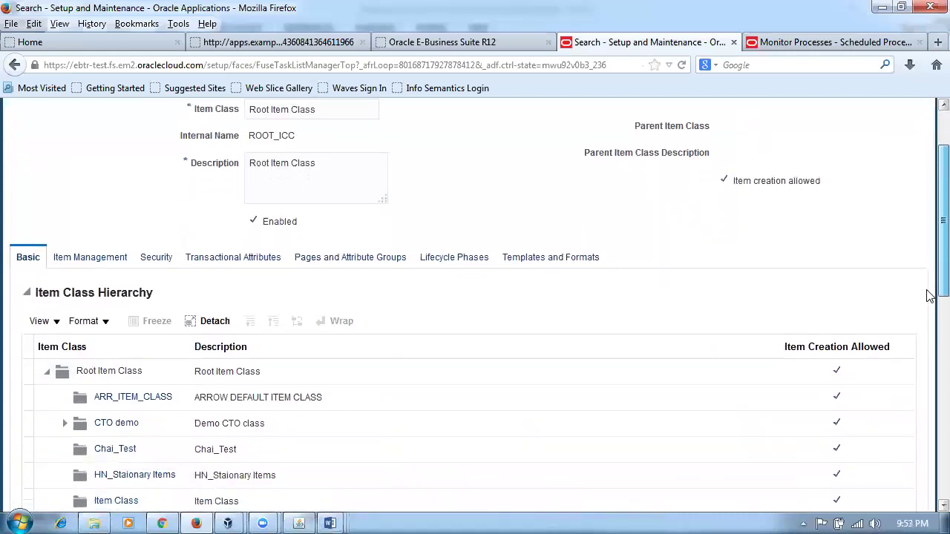
click(157, 256)
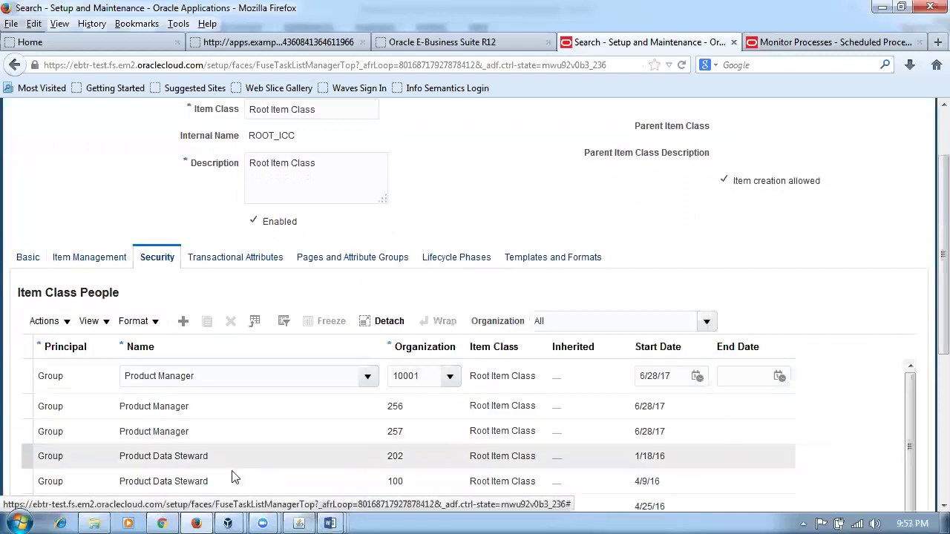
click(283, 324)
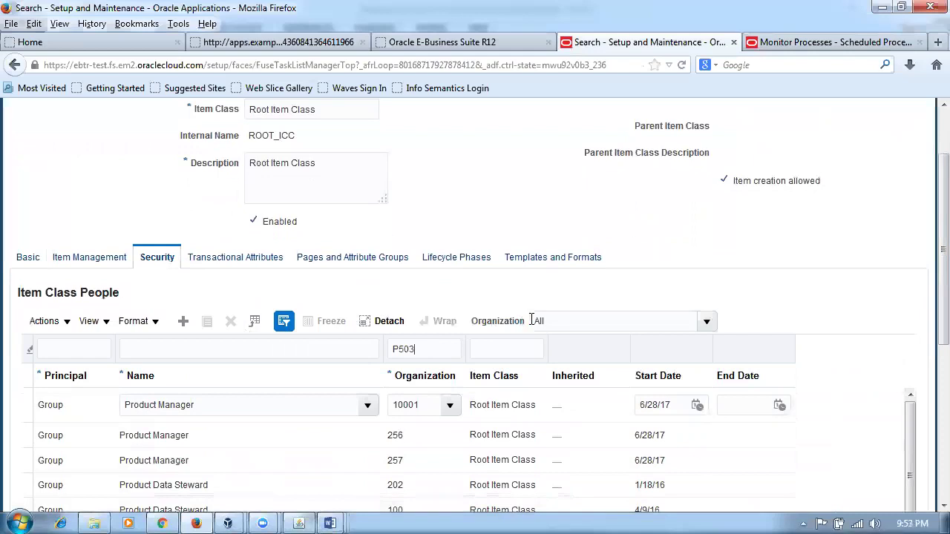
key(Return)
click(22, 402)
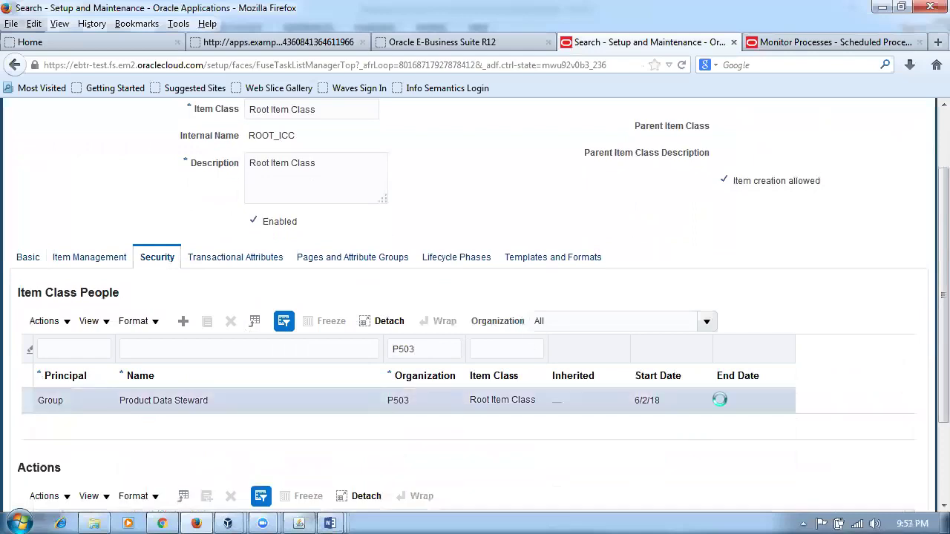
Add all available actions to the Product Data Steward entry for P503, then save and close Root Item Class
scroll(926, 399, down, 3)
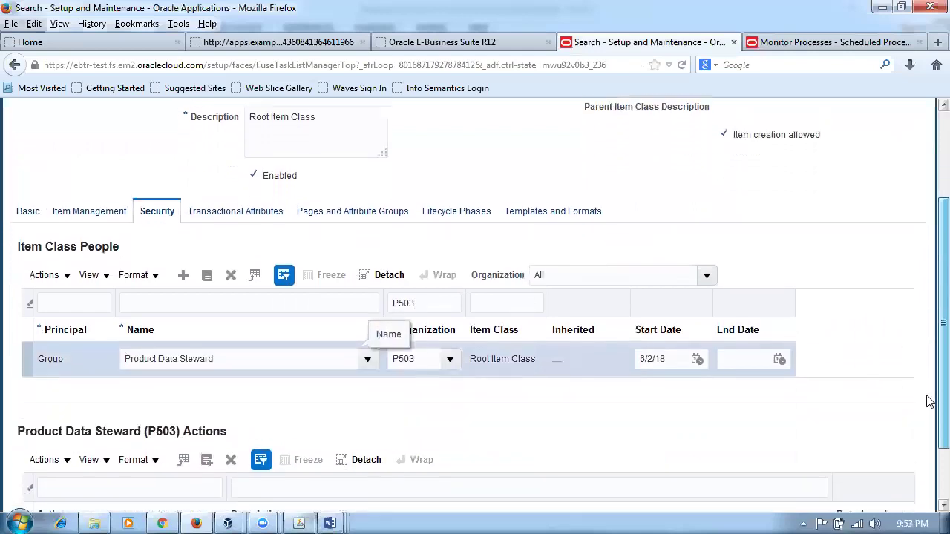
click(63, 387)
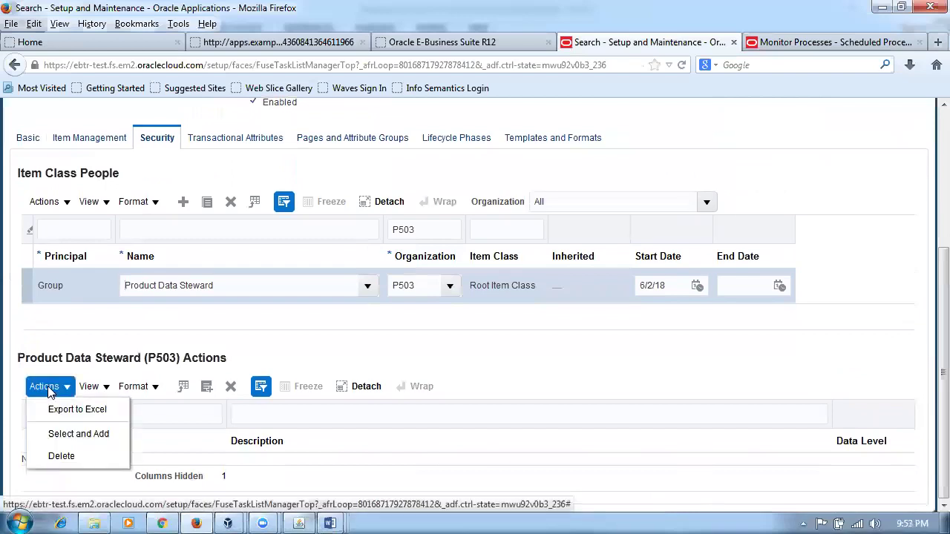
click(75, 433)
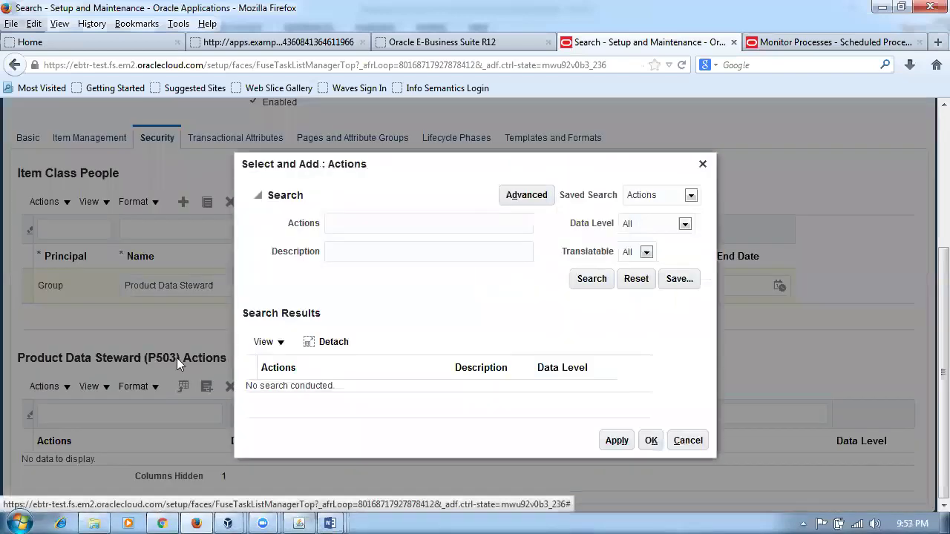
click(593, 284)
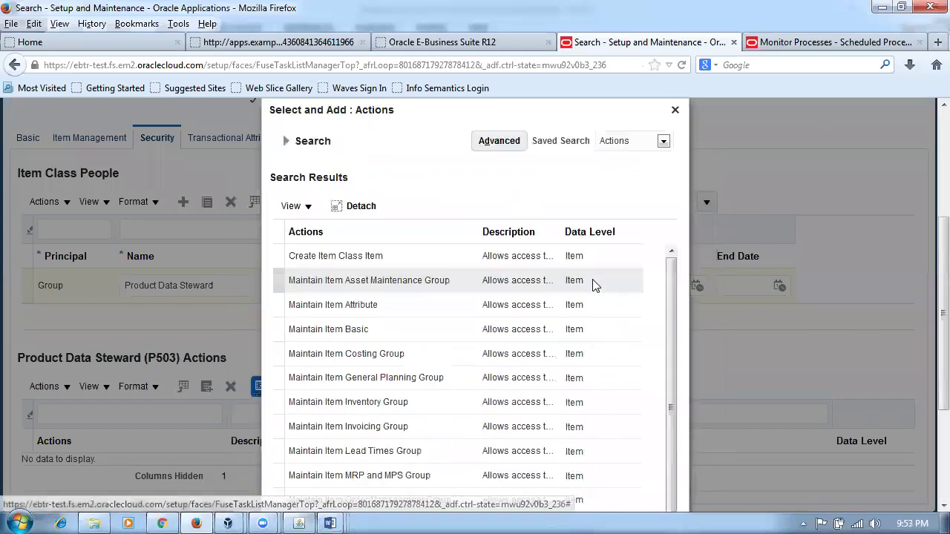
click(274, 233)
scroll(928, 428, down, 4)
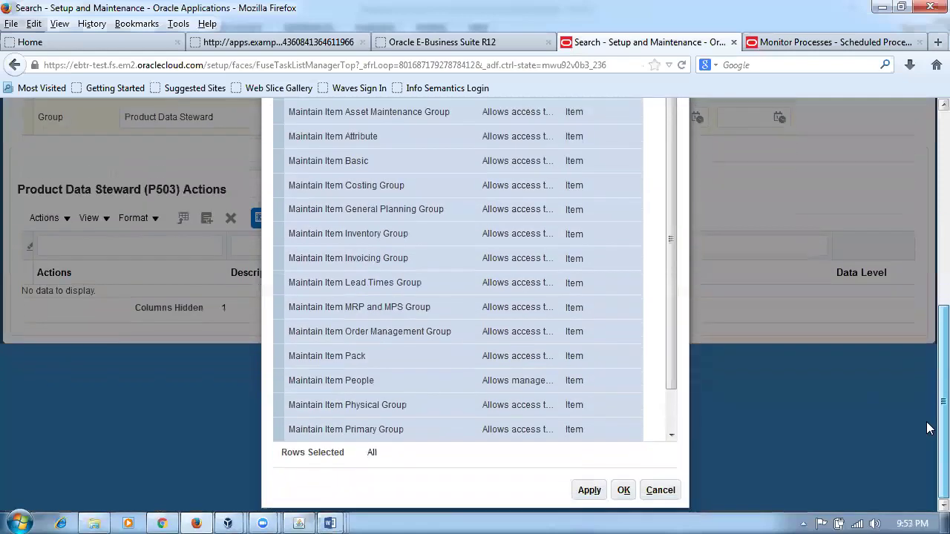
click(596, 490)
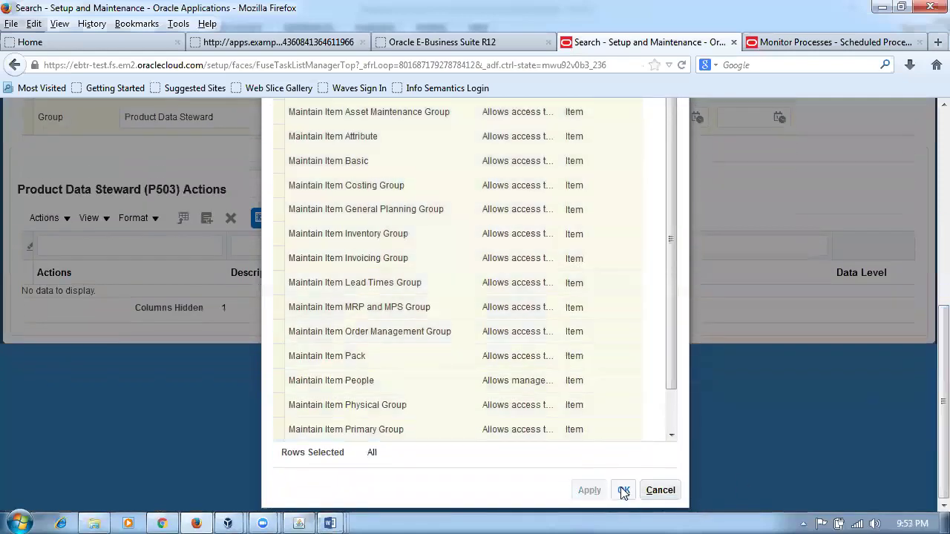
click(623, 491)
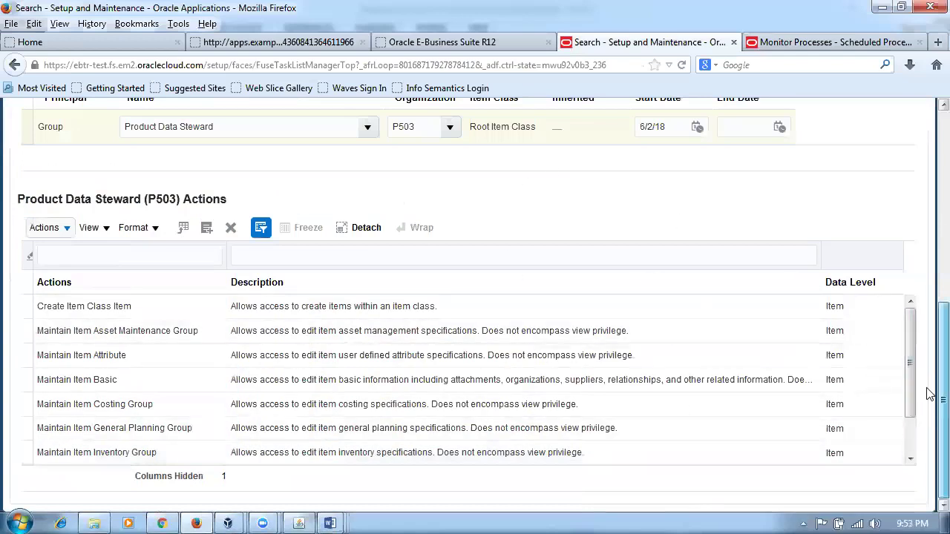
scroll(927, 297, up, 5)
click(840, 149)
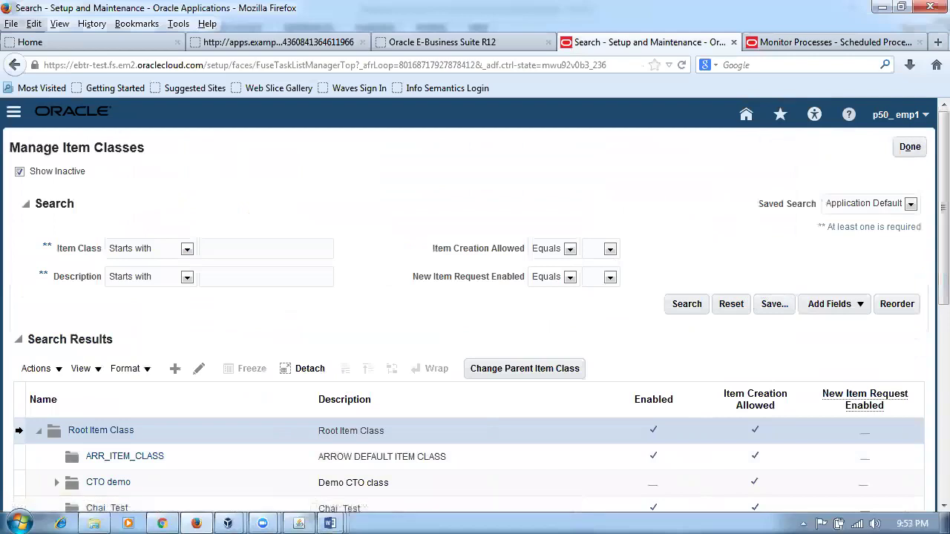
Reopen Root Item Class for editing and filter its item templates by name Pur and organization P50
click(198, 368)
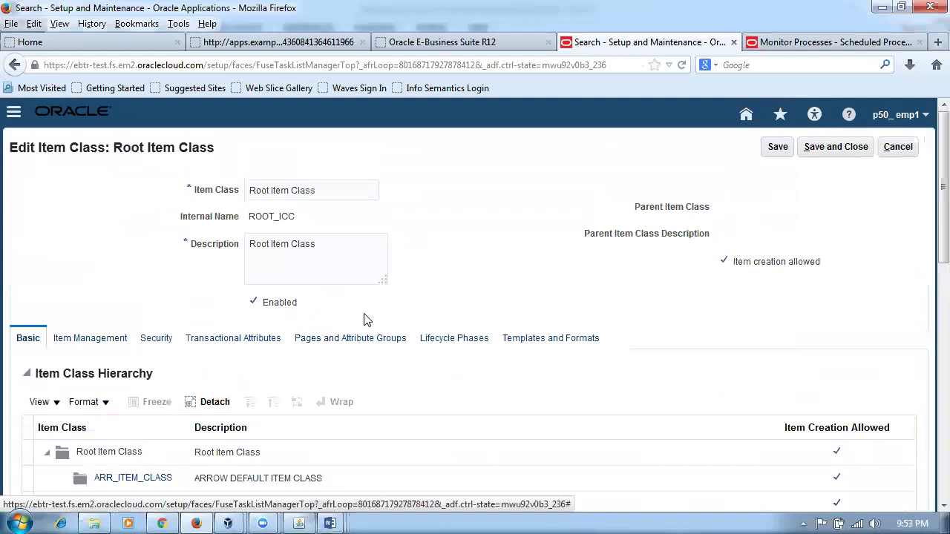
click(572, 343)
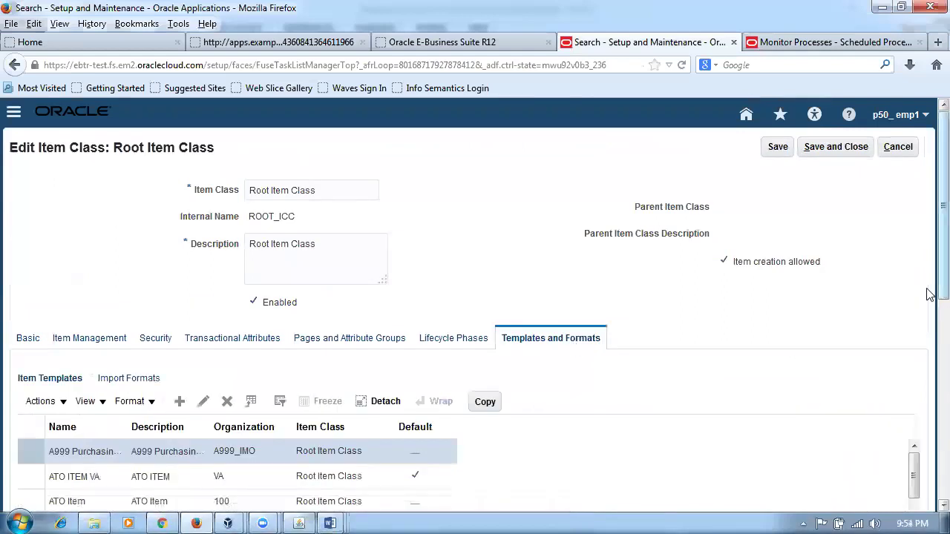
scroll(930, 296, down, 3)
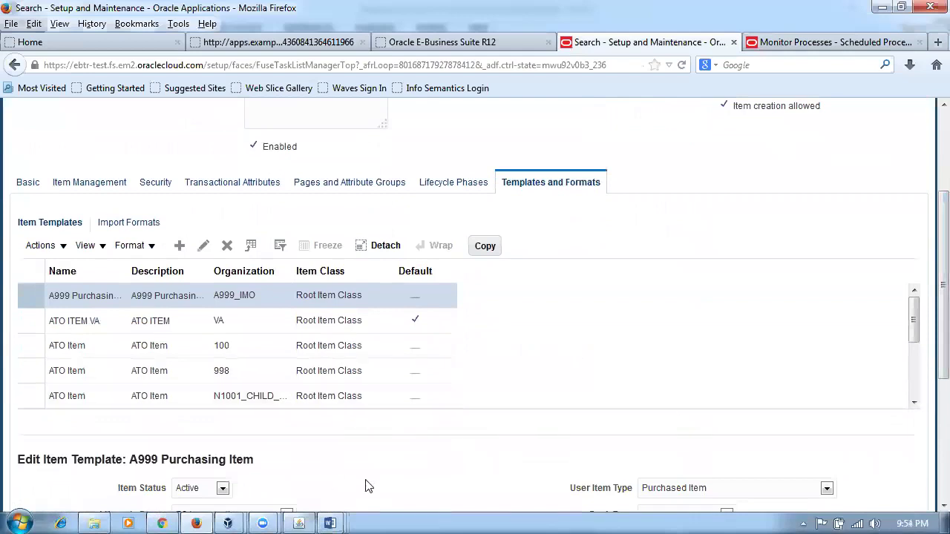
click(281, 245)
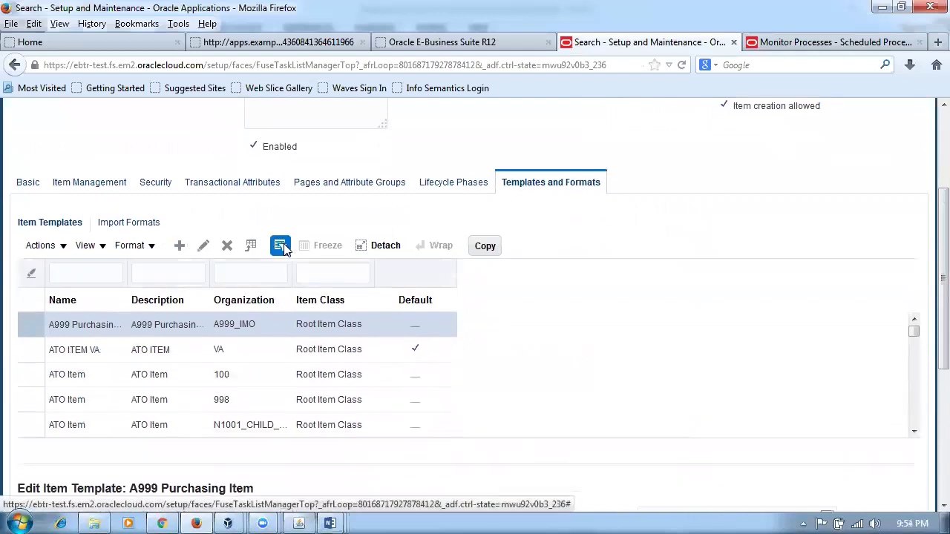
click(252, 276)
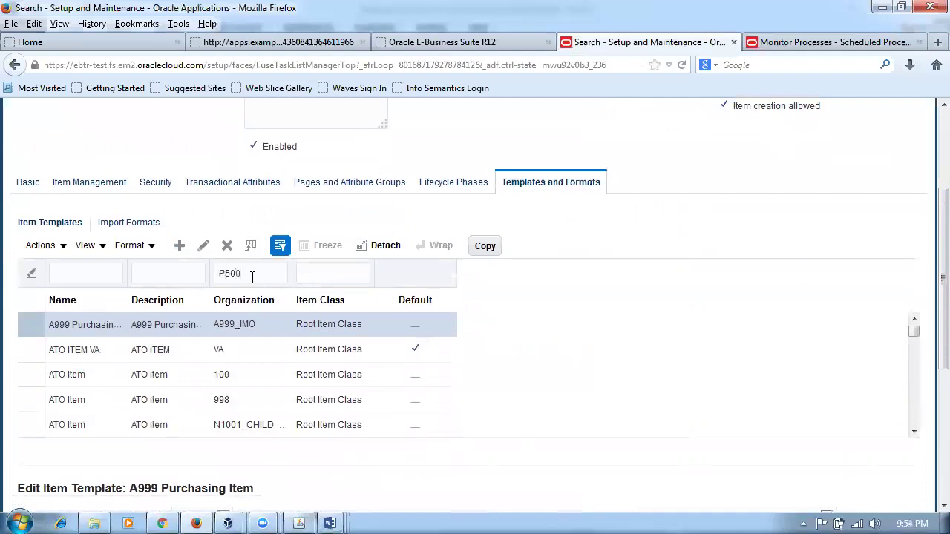
key(Return)
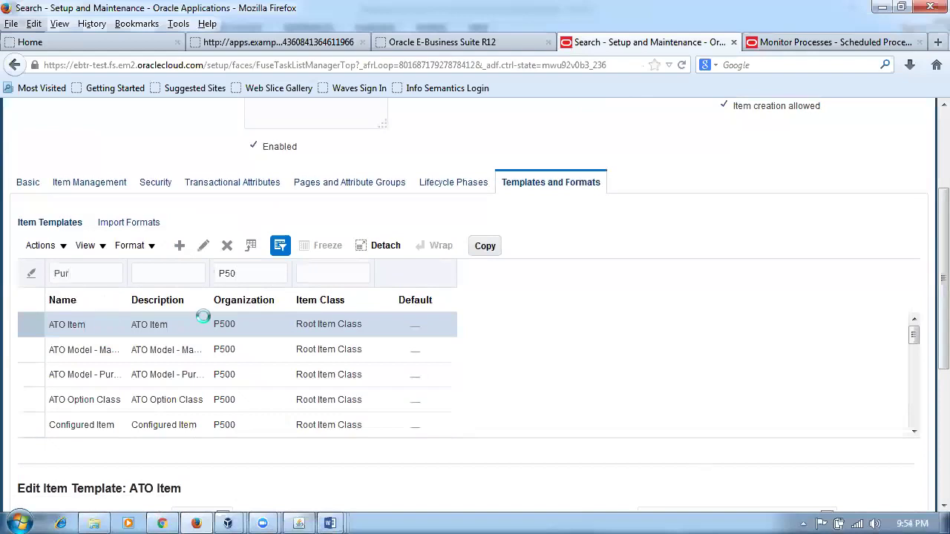
key(Return)
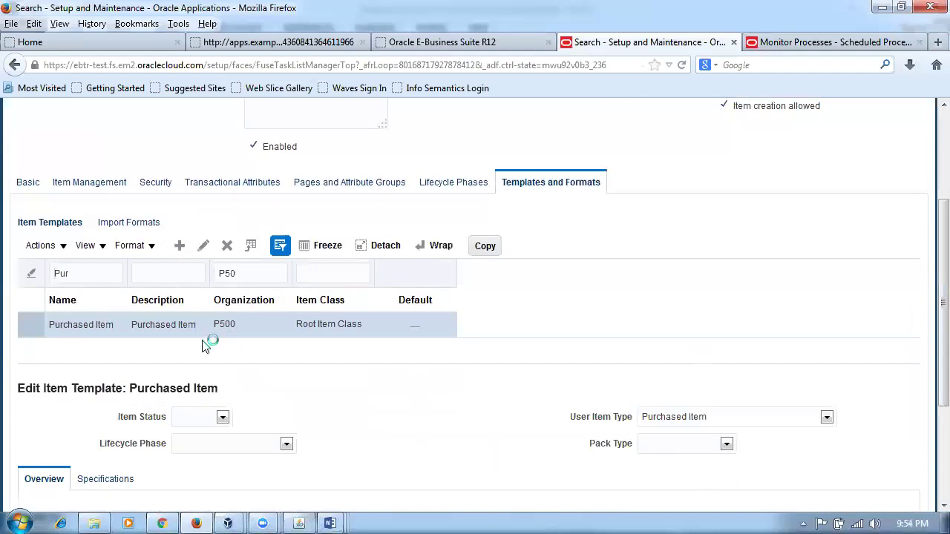
Set Cycle Count Enabled to Yes in the Inventory specifications of the Purchased Item template for P500
scroll(930, 406, down, 3)
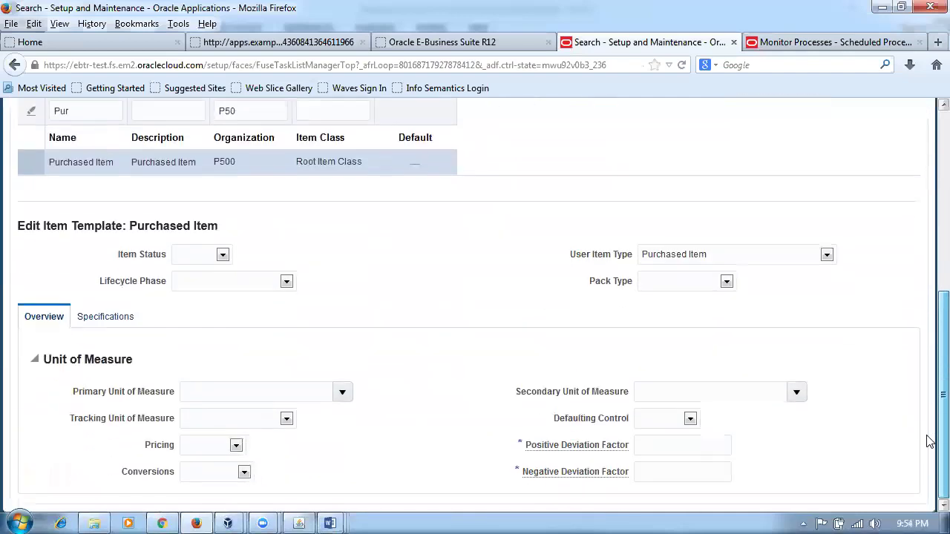
click(112, 324)
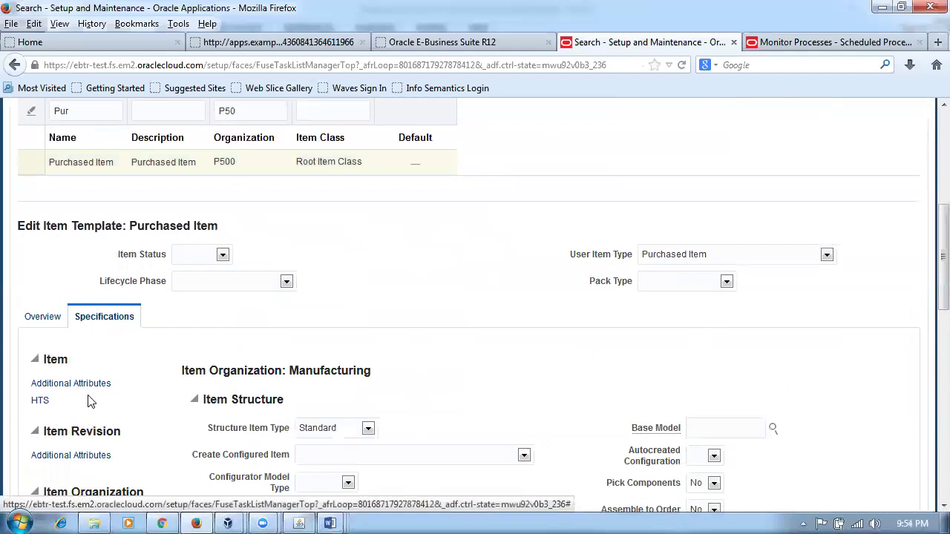
scroll(82, 415, down, 4)
click(49, 381)
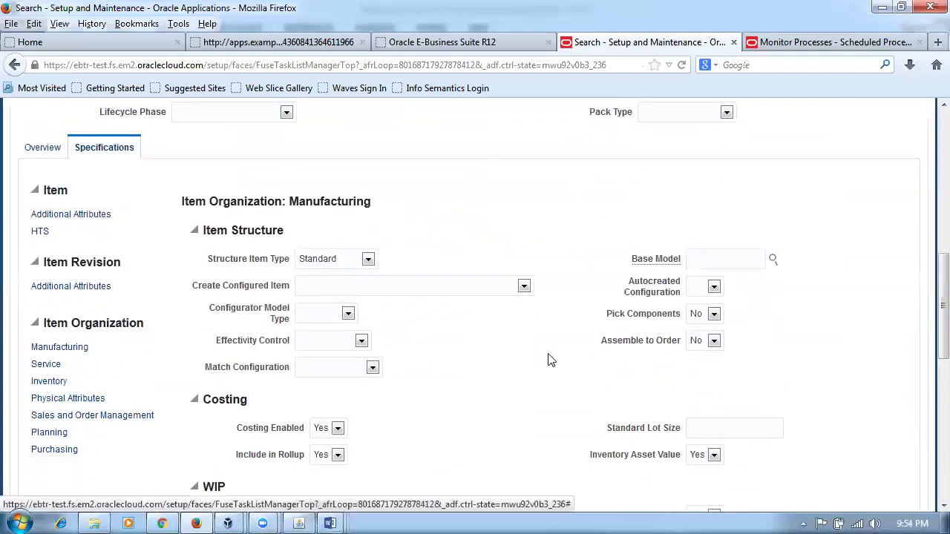
drag(927, 297, 927, 470)
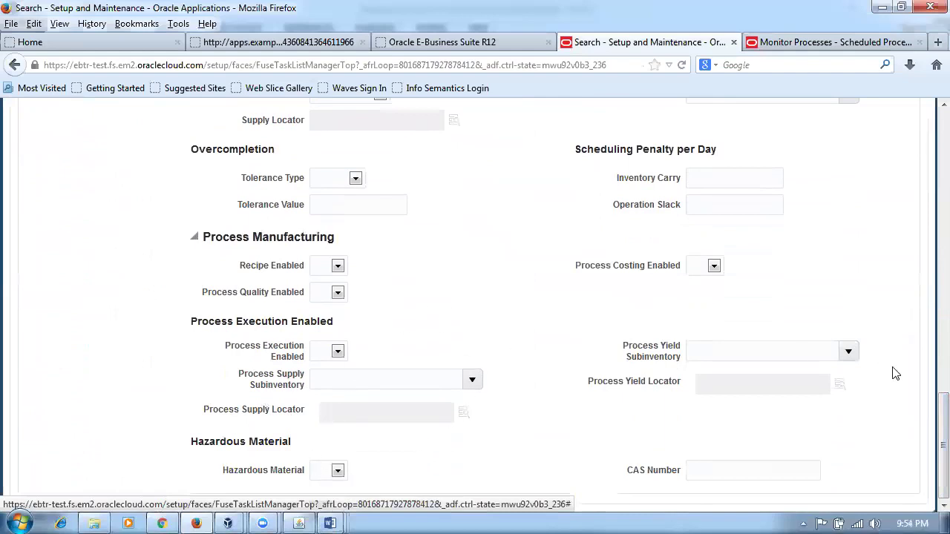
drag(940, 419, 930, 252)
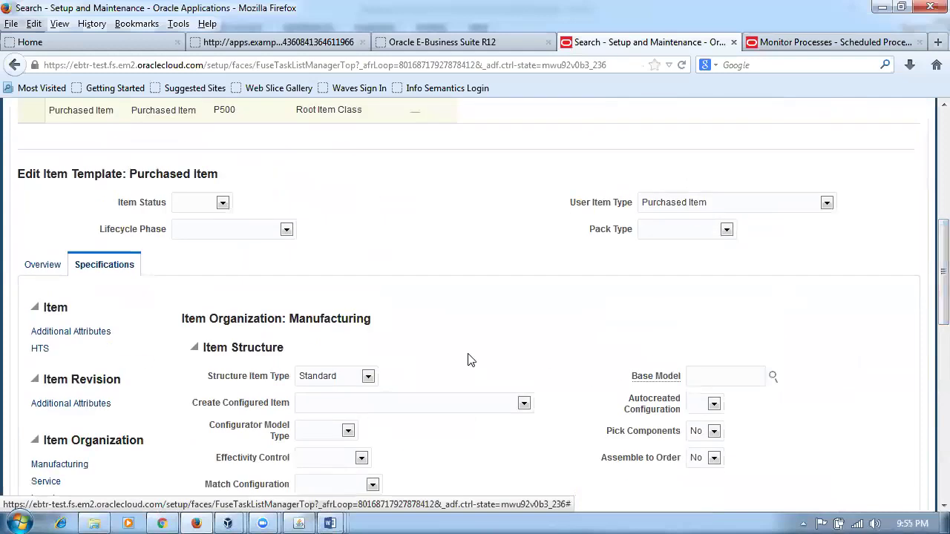
scroll(126, 474, down, 1)
scroll(124, 474, down, 1)
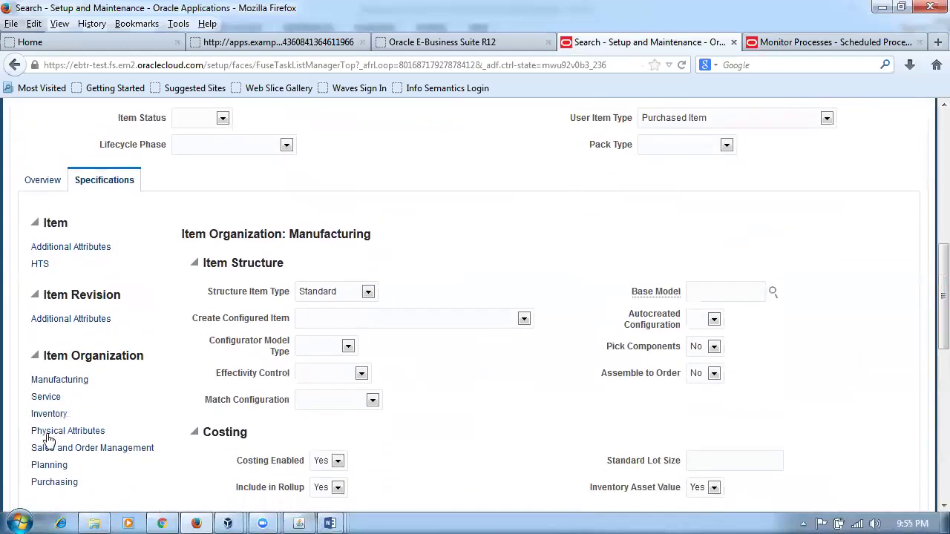
click(49, 413)
drag(930, 273, 930, 468)
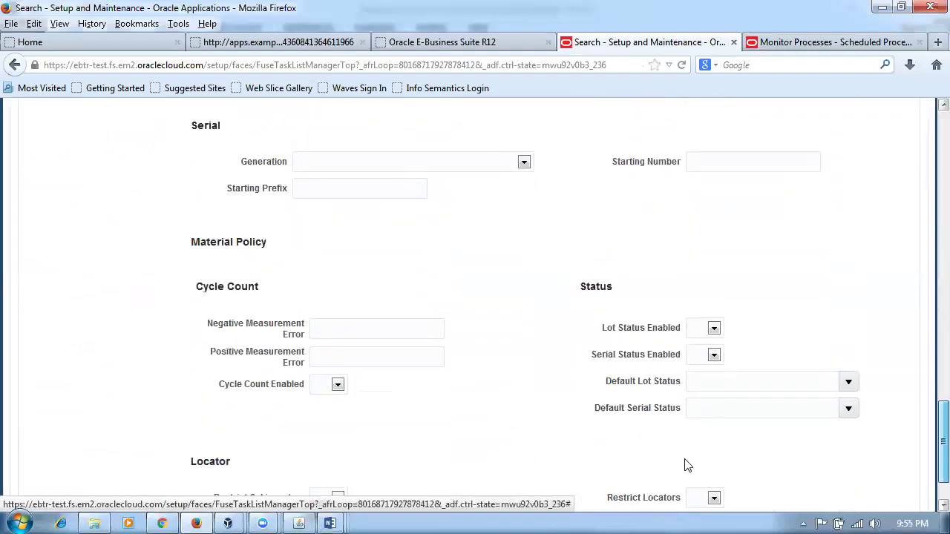
click(320, 398)
click(329, 430)
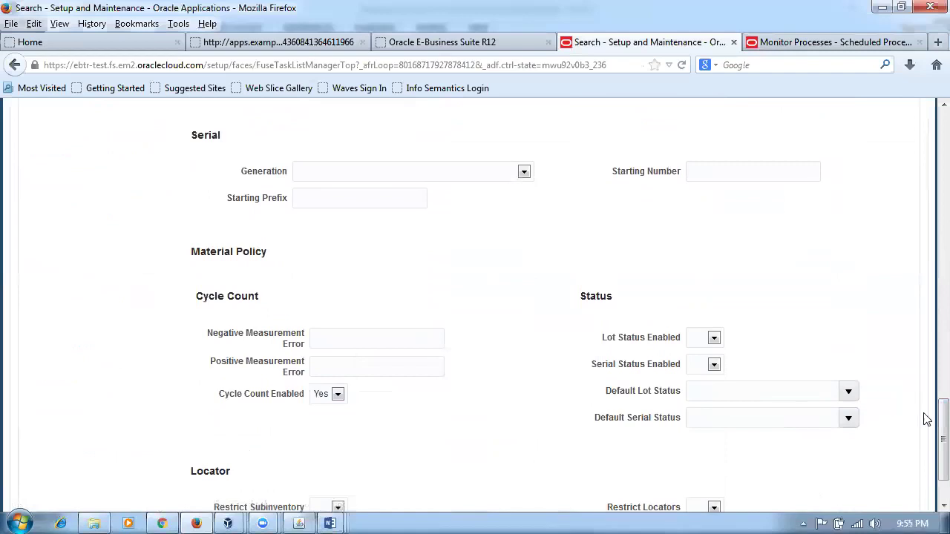
Save and close Root Item Class, then finish the Manage Item Classes task and leave the task search
drag(926, 428, 927, 142)
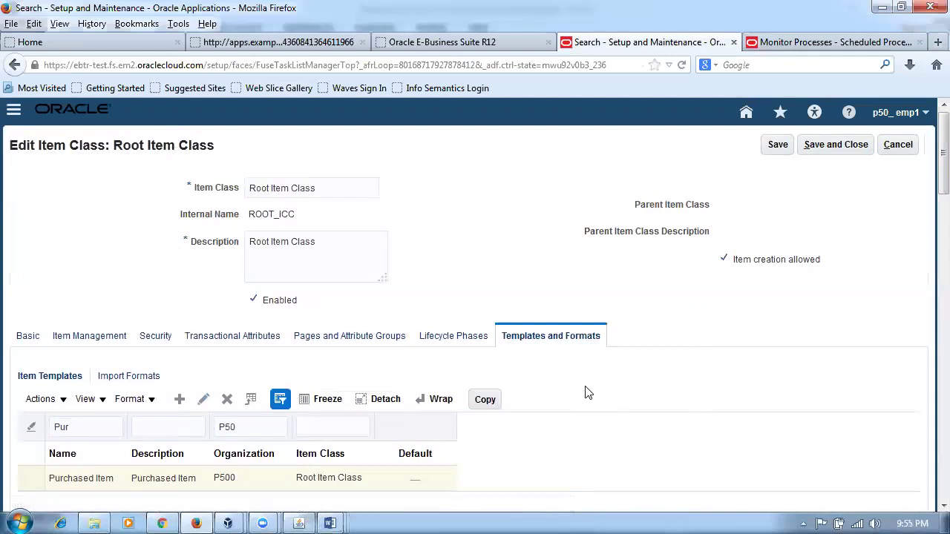
click(843, 147)
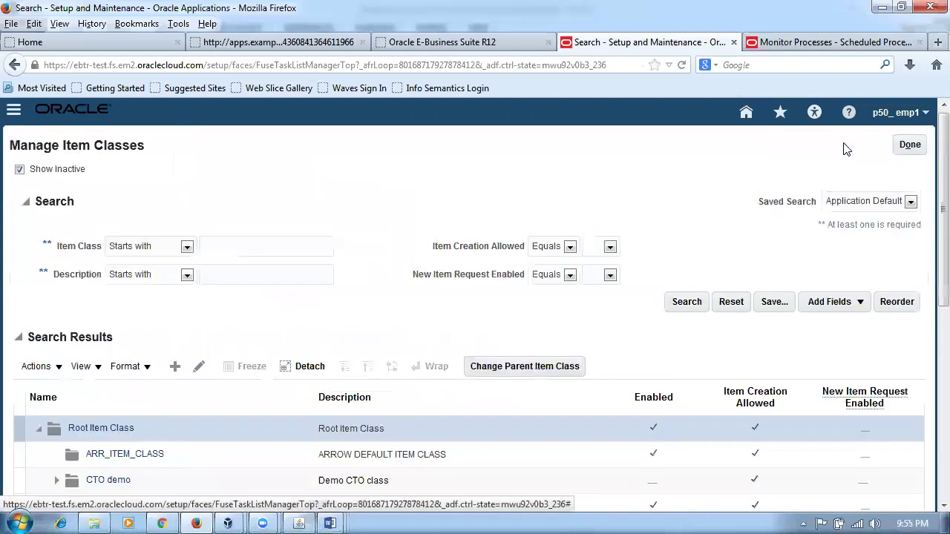
click(911, 147)
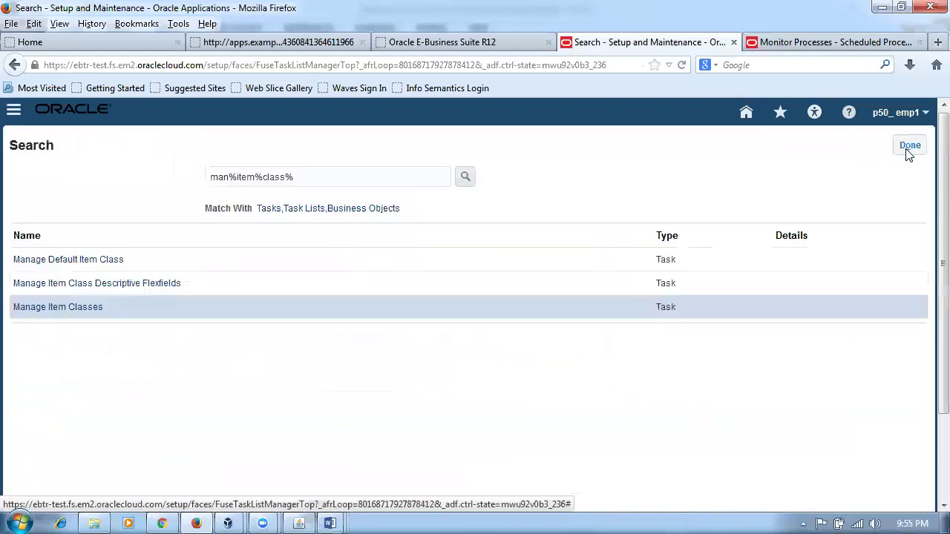
click(909, 146)
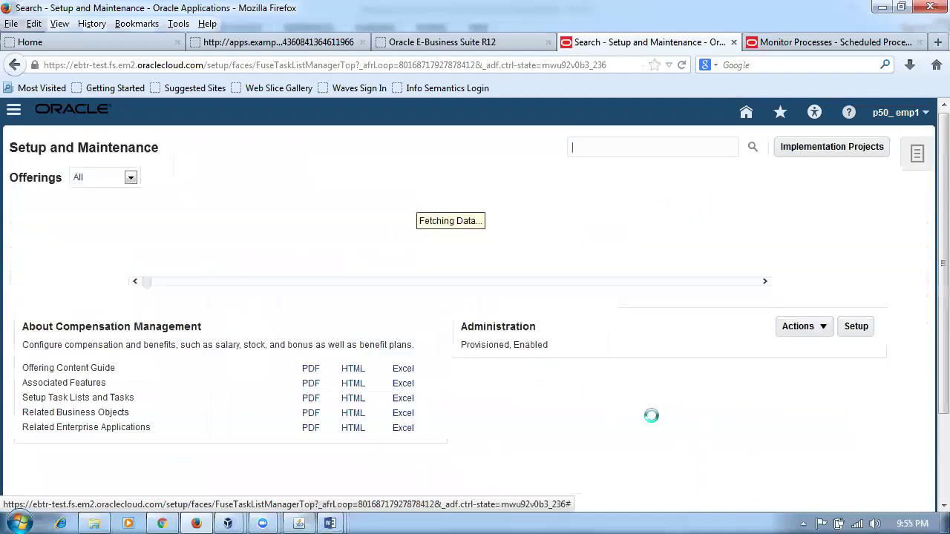
Go to Product Information Management under Product Management and show its available tasks
click(749, 113)
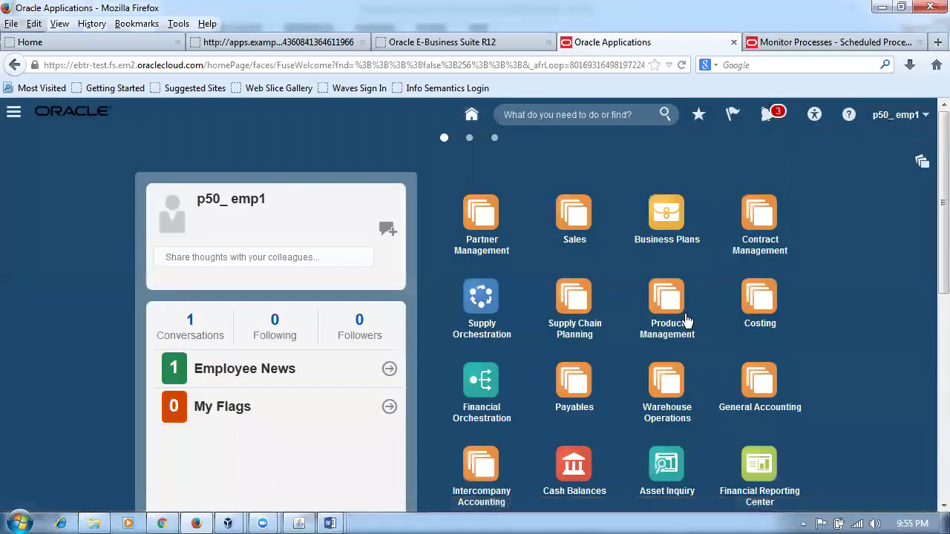
click(671, 298)
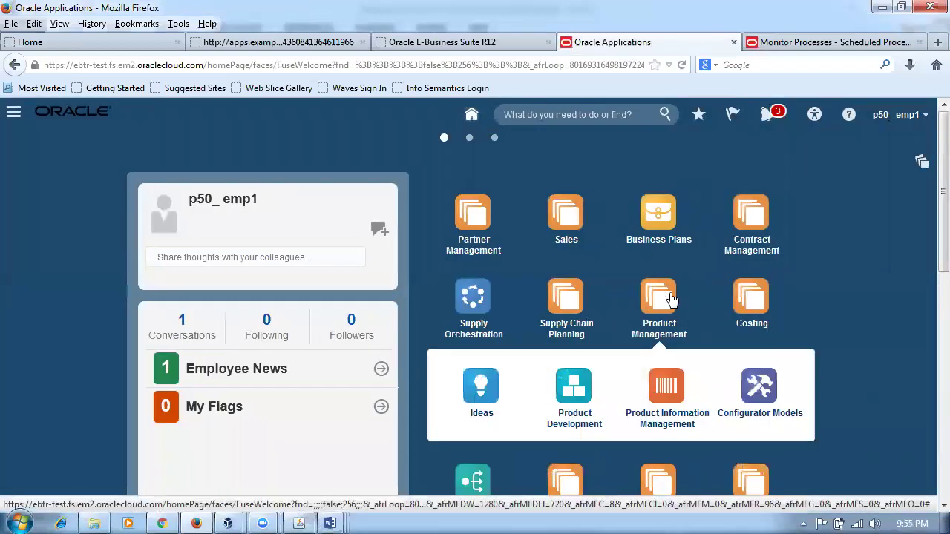
click(663, 400)
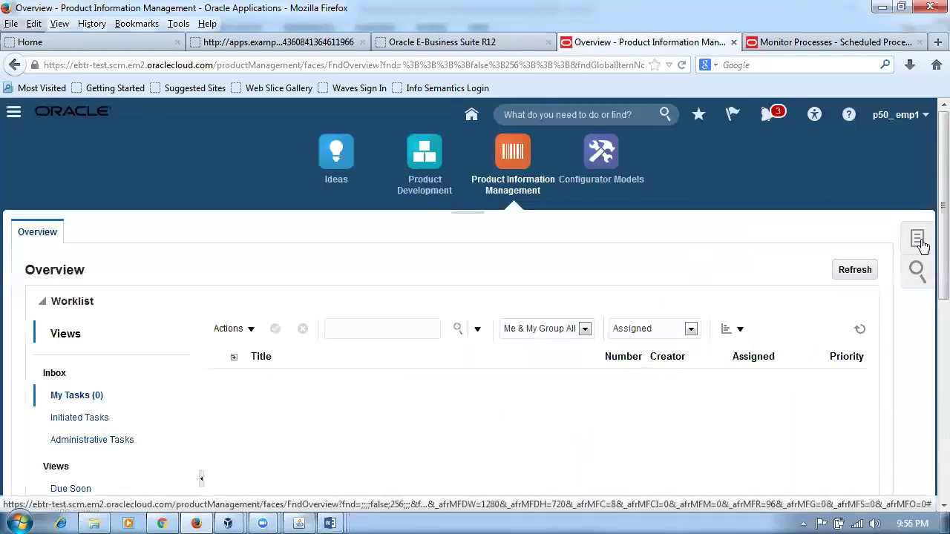
click(918, 240)
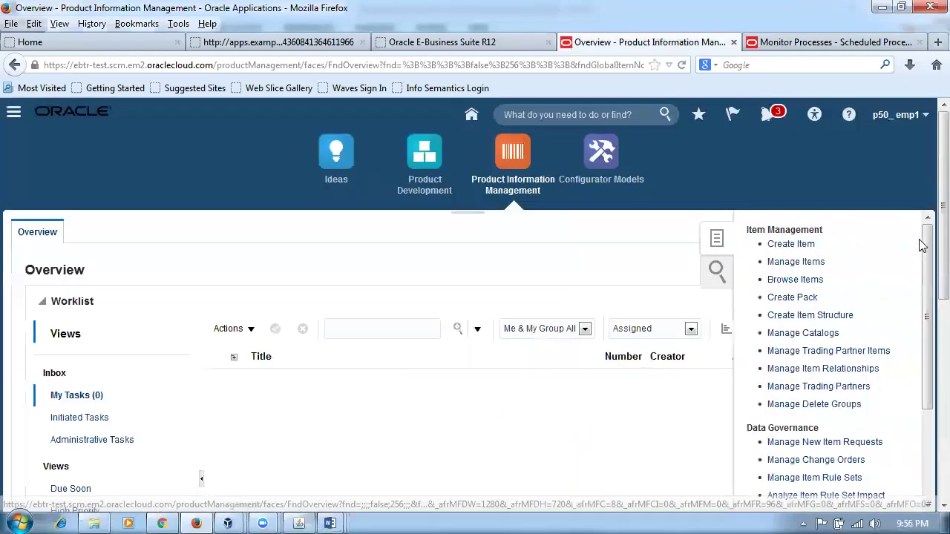
Start creating one new item in organization P500 with Root Item Class and the p50_pur_item template
click(790, 245)
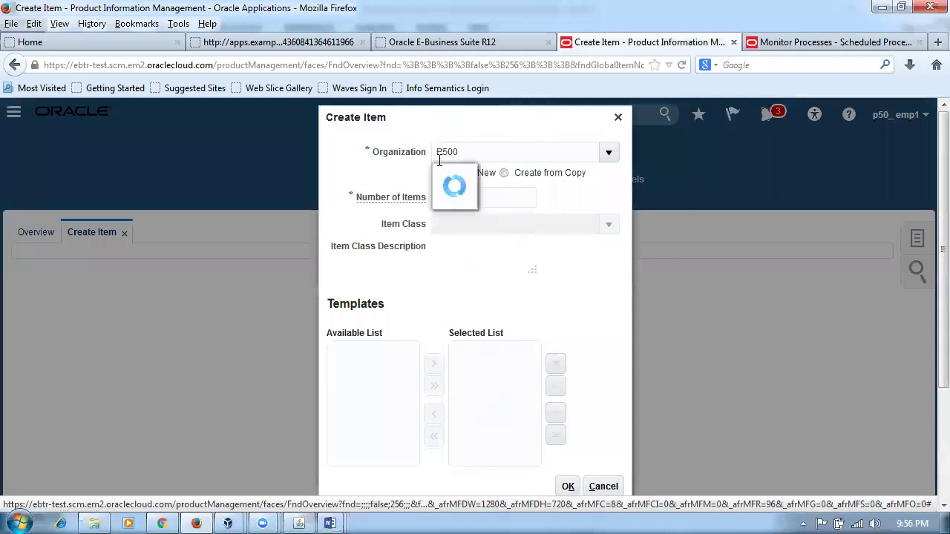
click(497, 220)
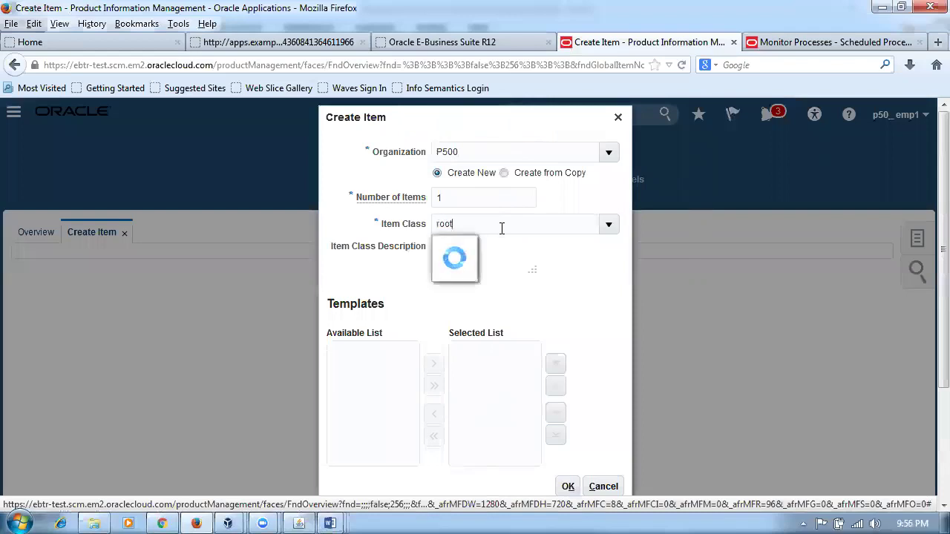
click(499, 245)
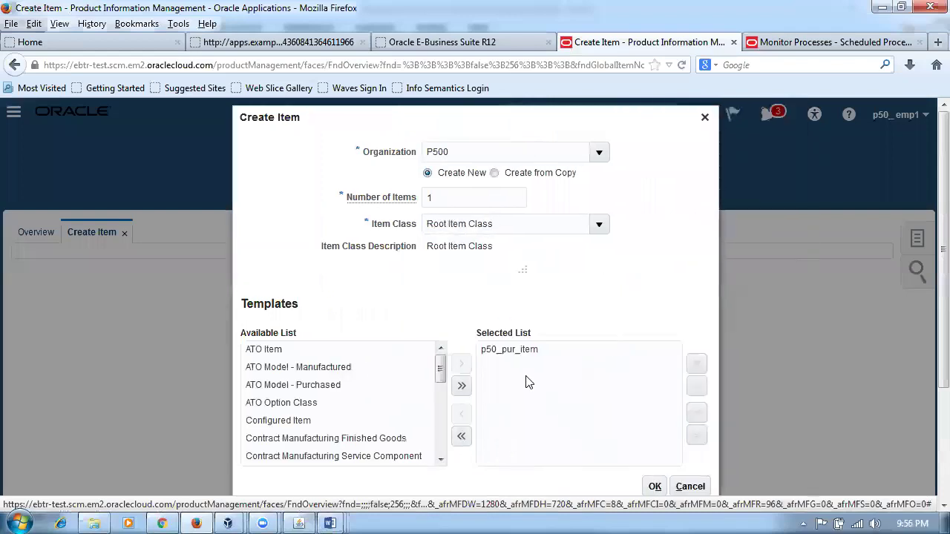
click(655, 486)
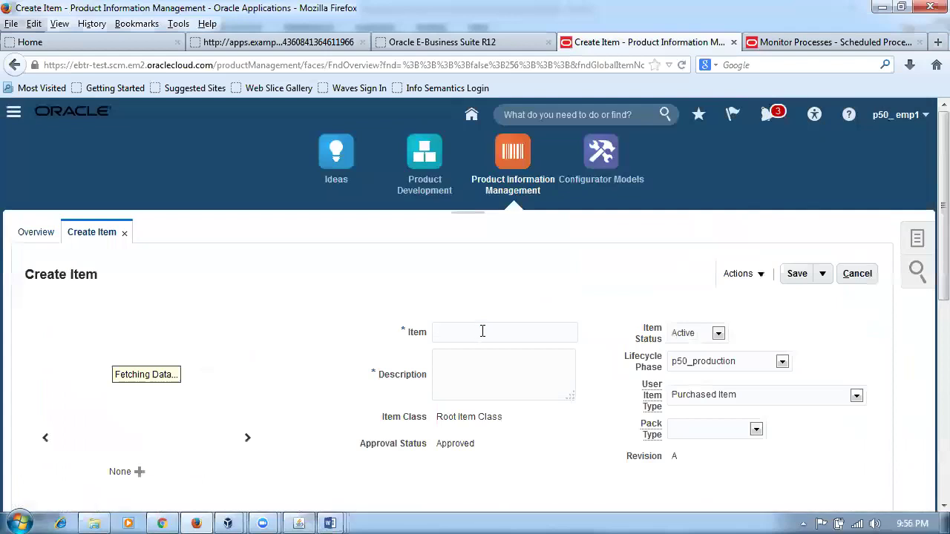
Name the item p50_cc1 with the description "no control item" and associate it with organization P503
text(p50_cc)
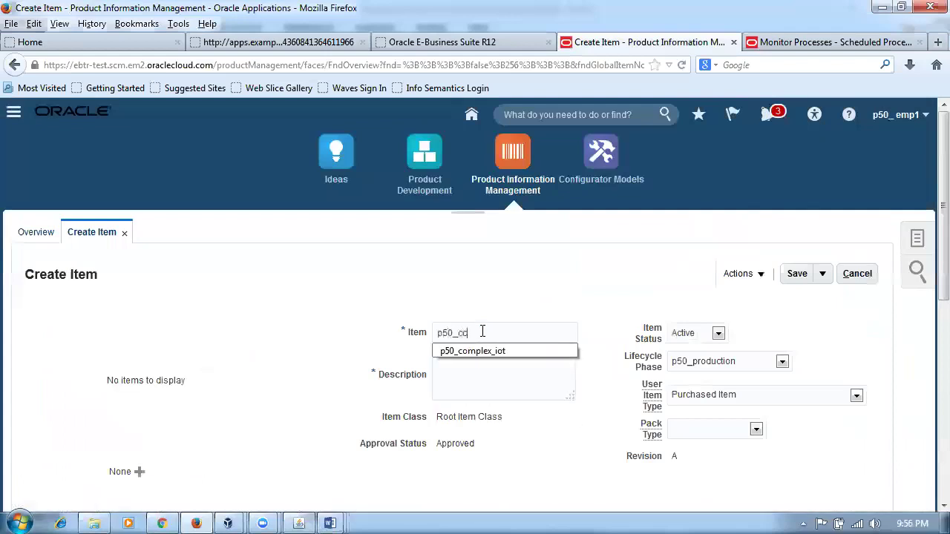
text(1)
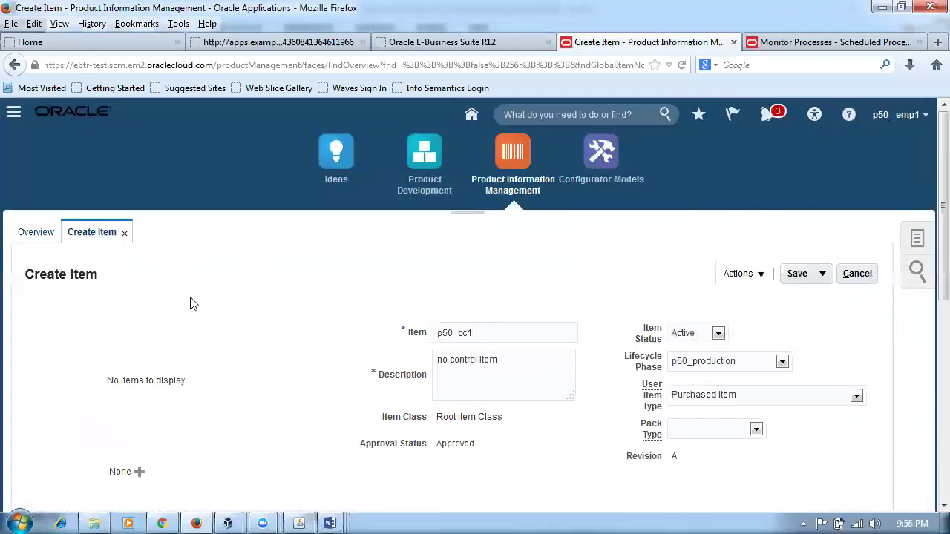
scroll(312, 330, down, 5)
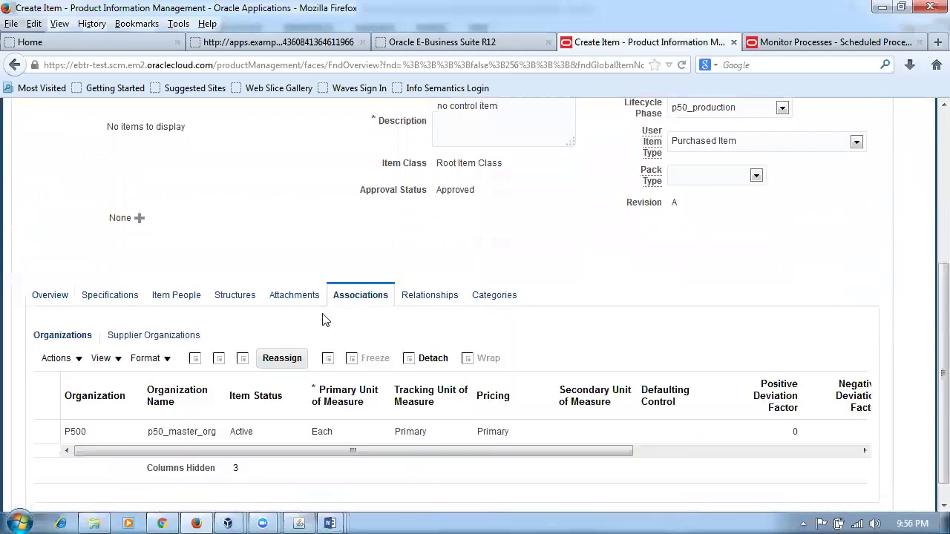
click(54, 358)
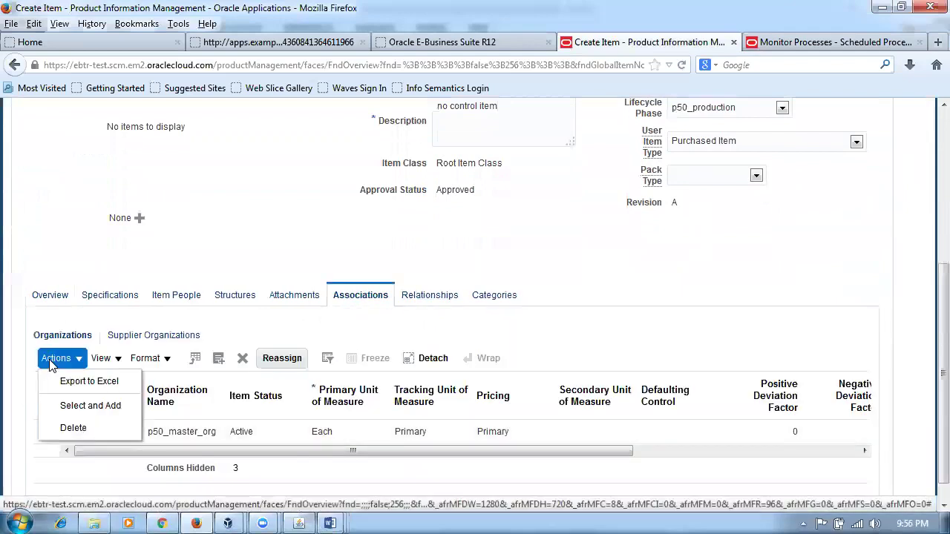
click(69, 406)
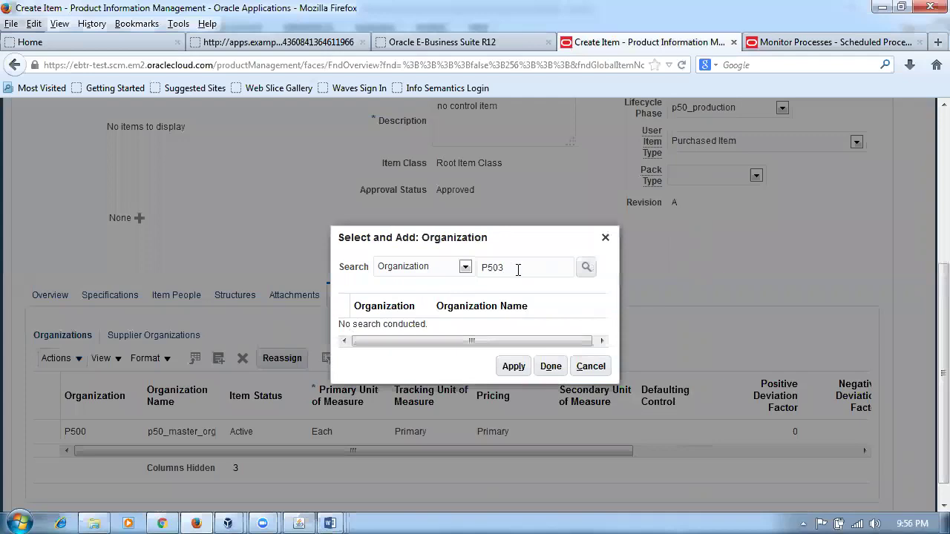
key(Return)
click(503, 324)
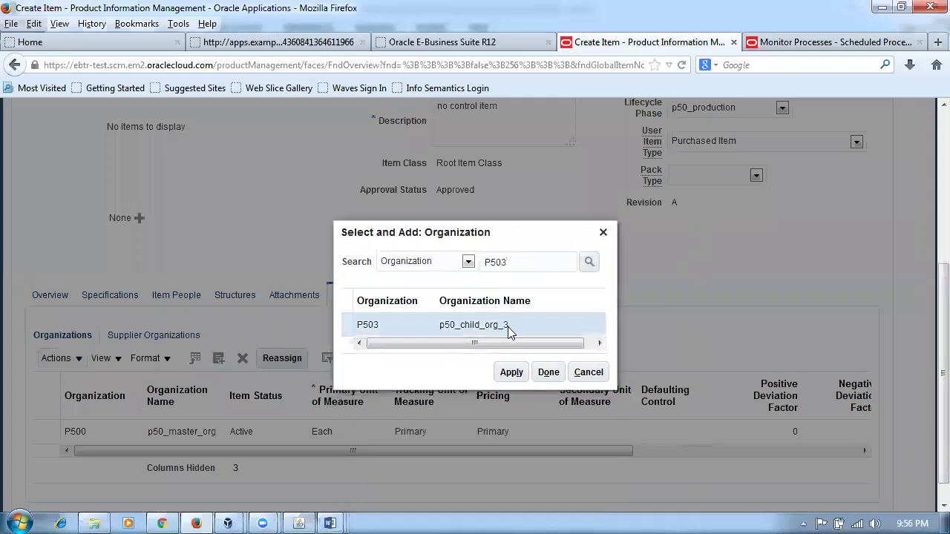
click(511, 373)
click(548, 373)
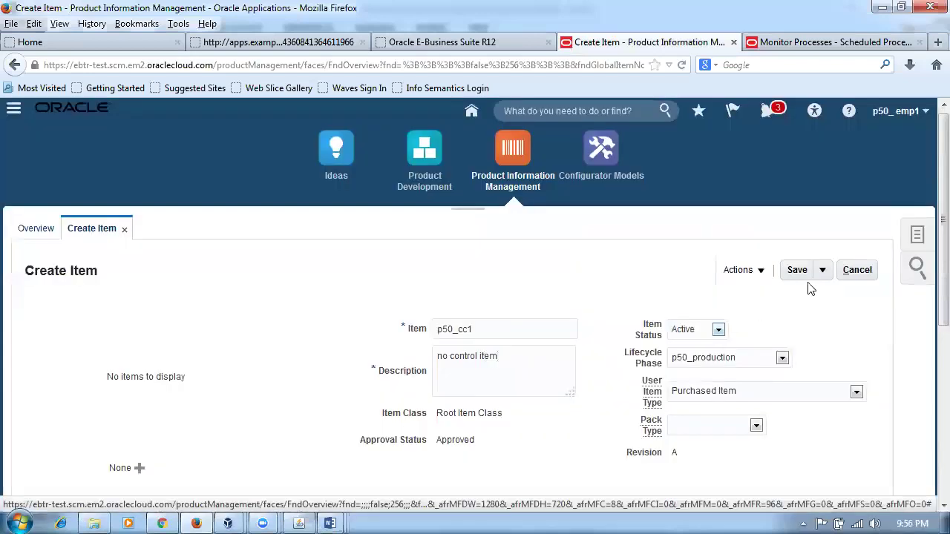
Save and close item p50_cc1, and start one new item in organization P500 with Root Item Class and the p50_pur_item template
click(823, 273)
click(820, 293)
click(916, 236)
click(789, 243)
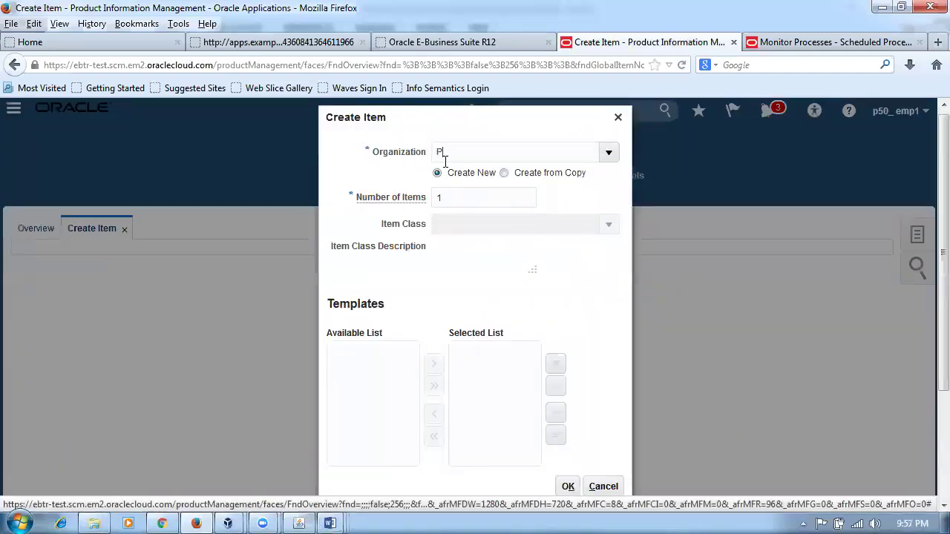
click(478, 175)
click(478, 225)
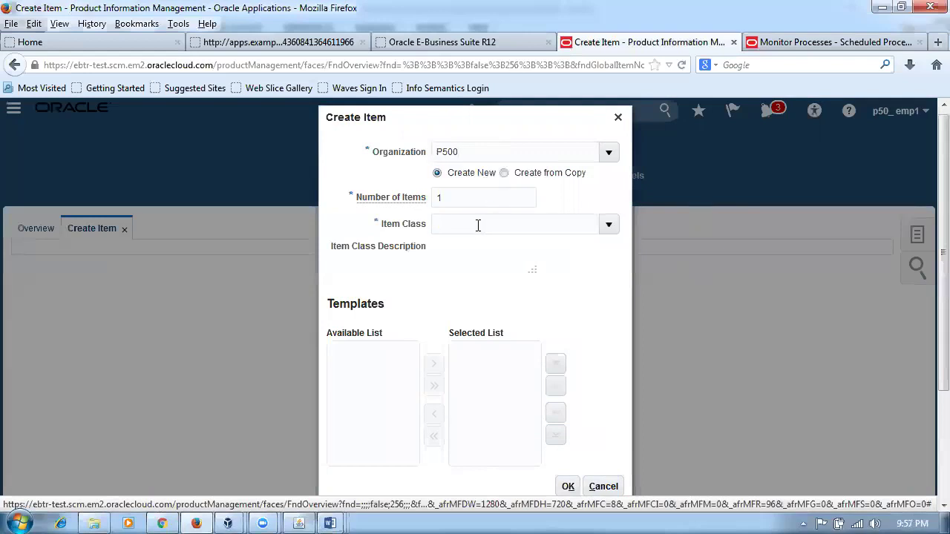
text(root)
click(509, 247)
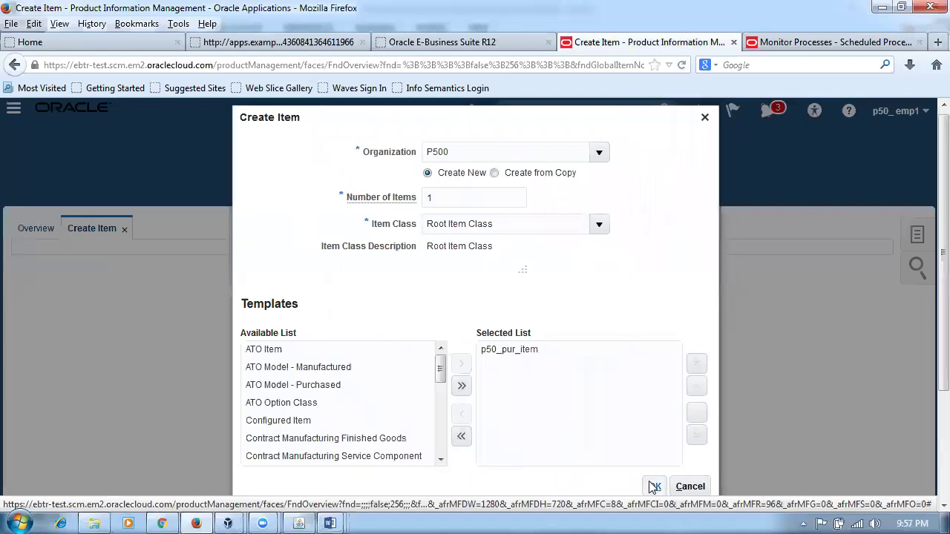
click(645, 488)
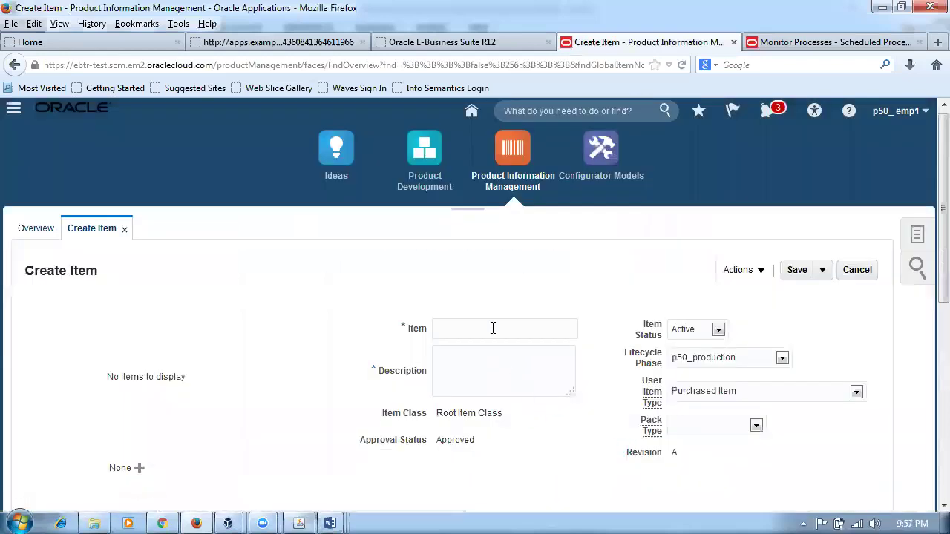
Name the item p50_cc2, described as "Lot controlled item", and give it Full lot control with starting prefix test and starting number 100
text(p50_cc2)
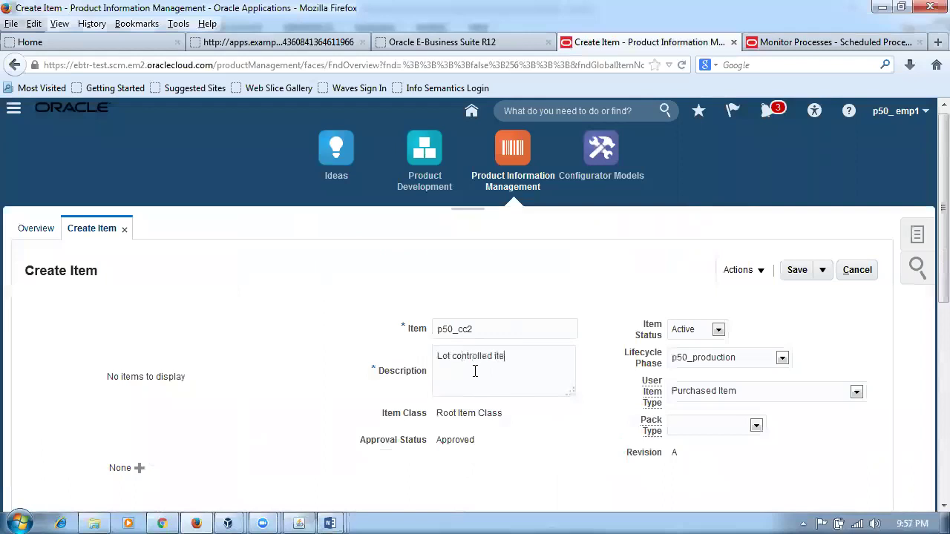
scroll(351, 429, down, 3)
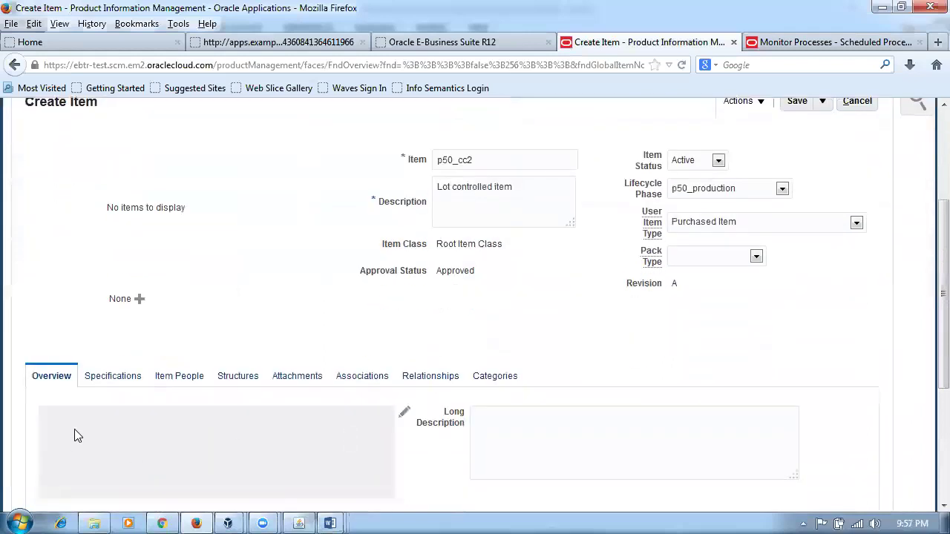
click(107, 379)
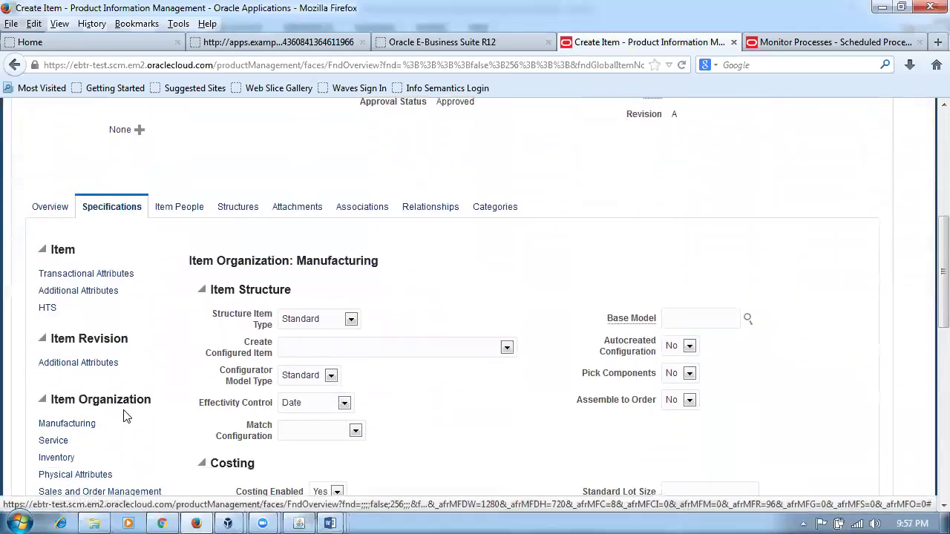
scroll(127, 416, down, 4)
click(50, 289)
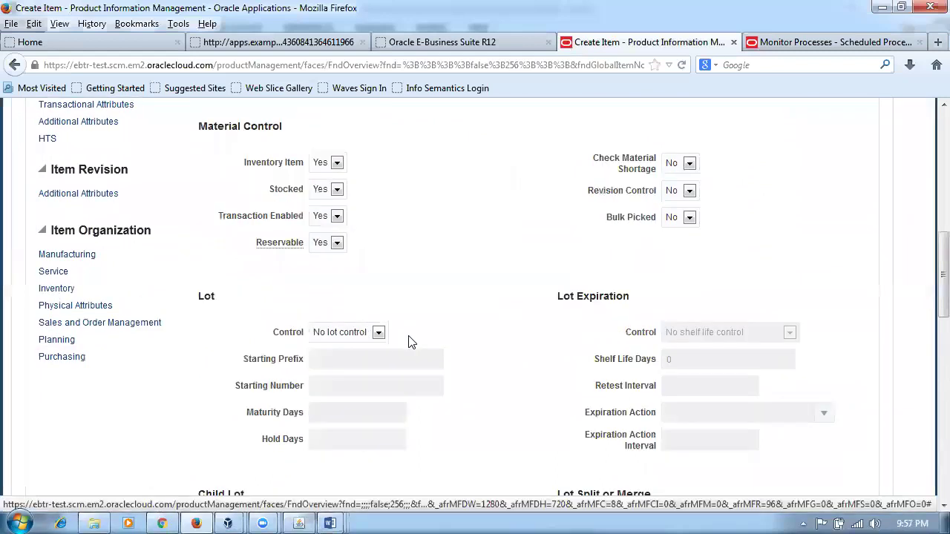
click(330, 334)
click(330, 346)
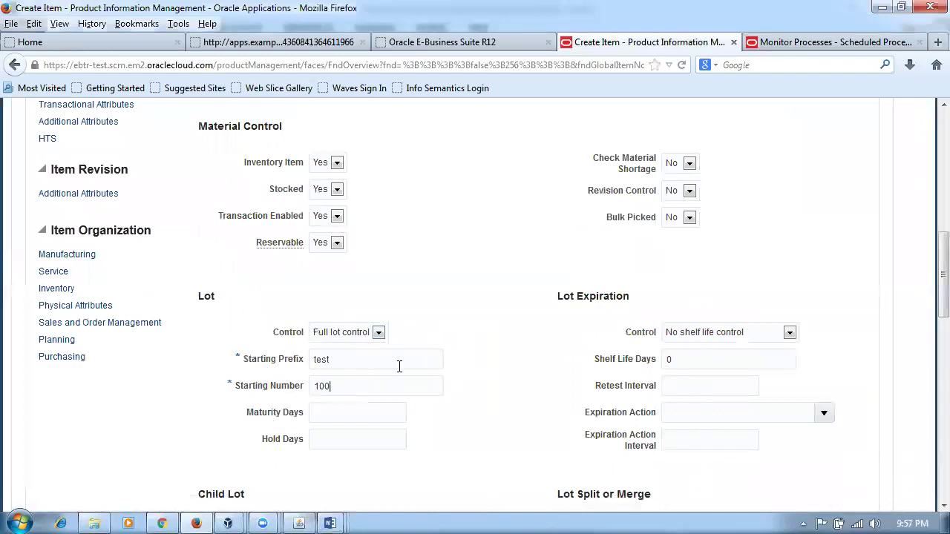
Associate item p50_cc2 with organization P503
scroll(494, 314, up, 4)
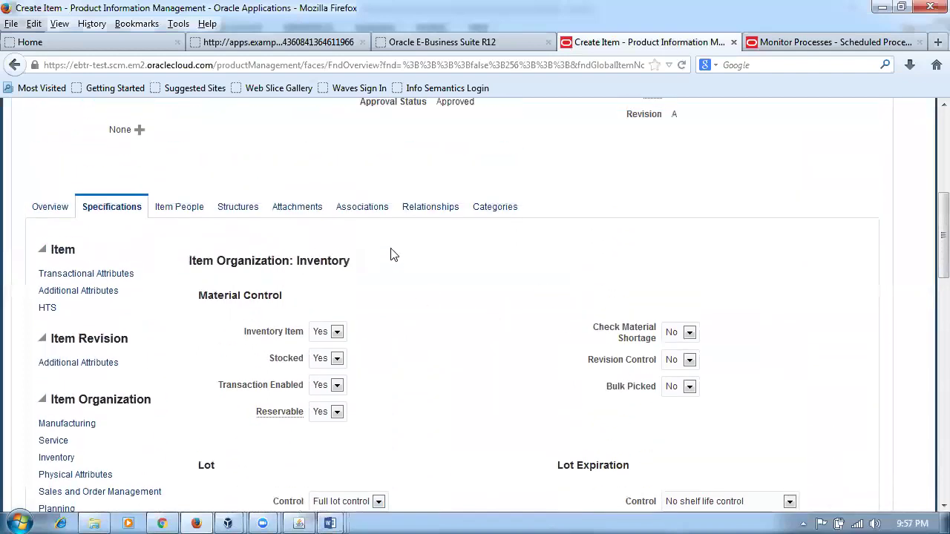
click(378, 209)
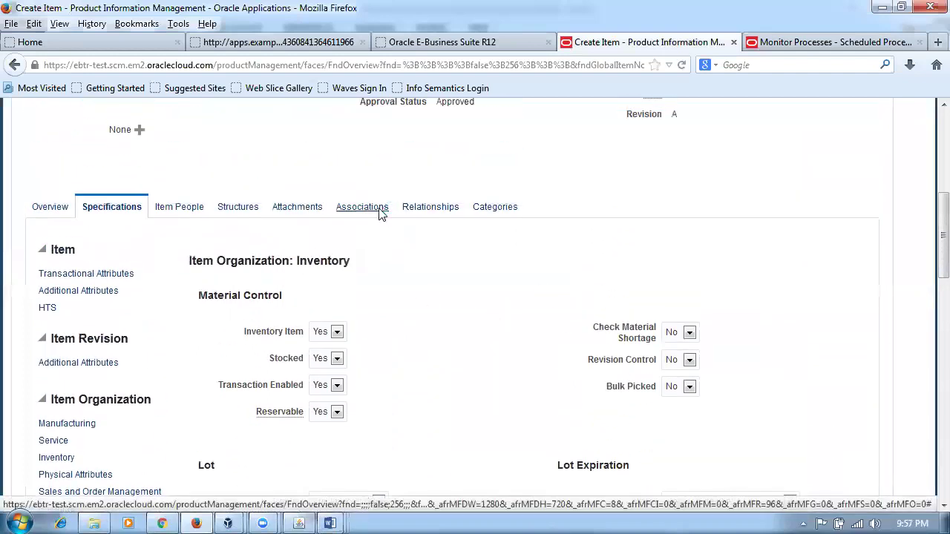
click(71, 333)
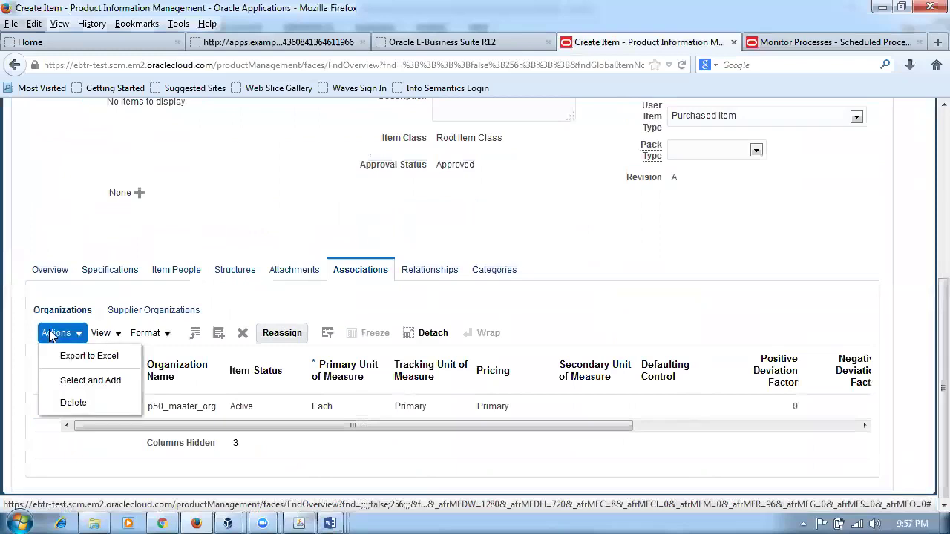
click(74, 380)
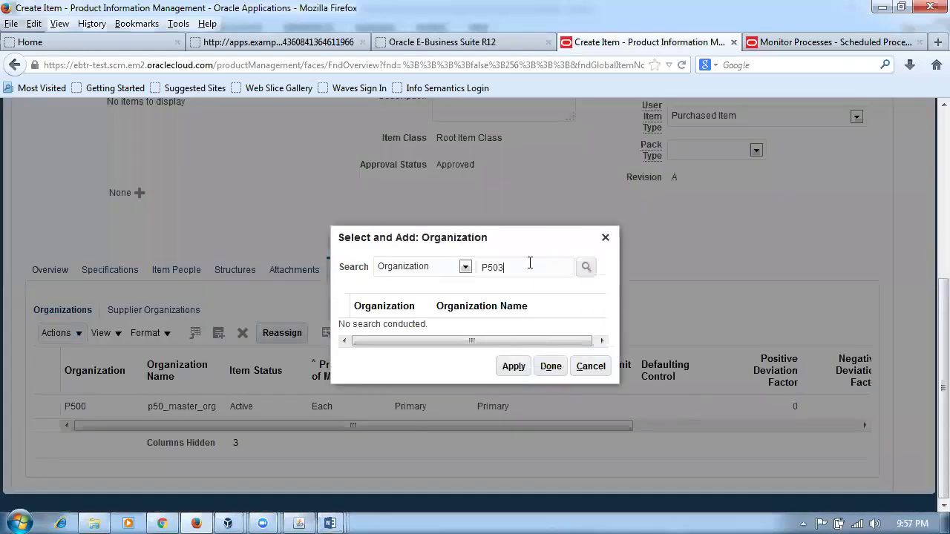
key(Return)
click(522, 328)
click(509, 373)
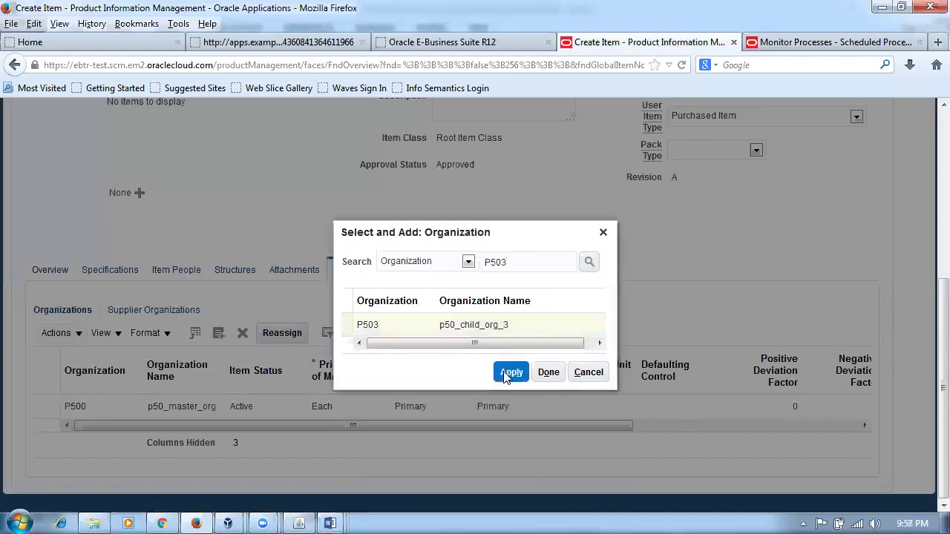
click(553, 369)
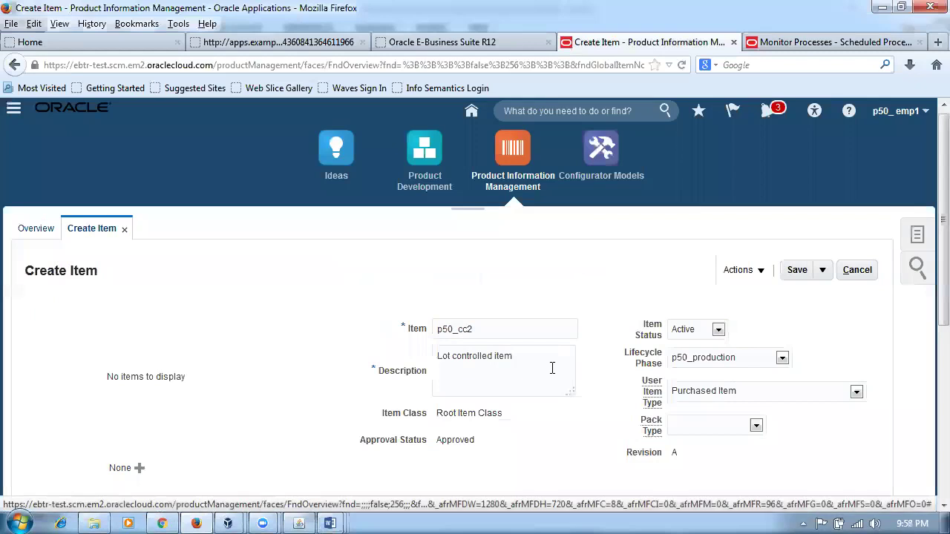
Save and close item p50_cc2, and start another single item in P500 with Root Item Class and the p50_pur_item template
click(829, 291)
click(917, 236)
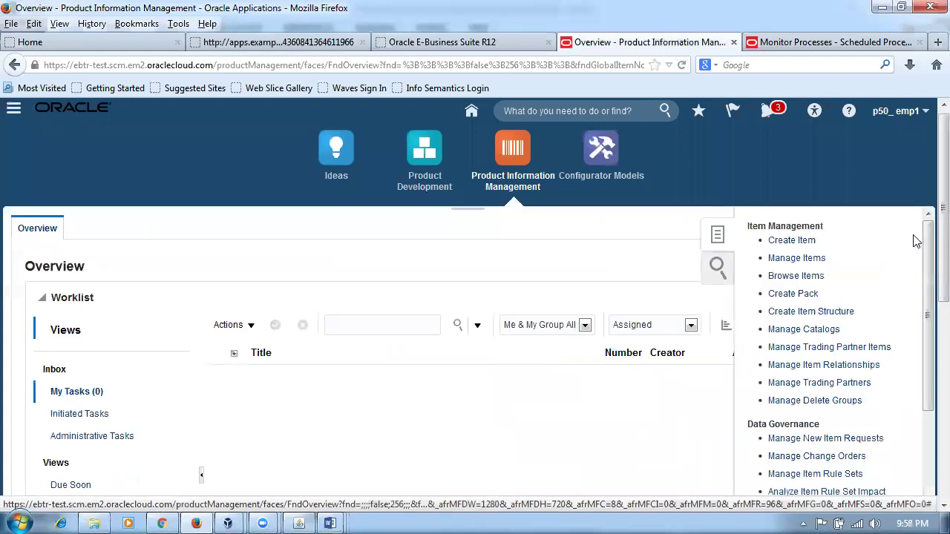
click(791, 241)
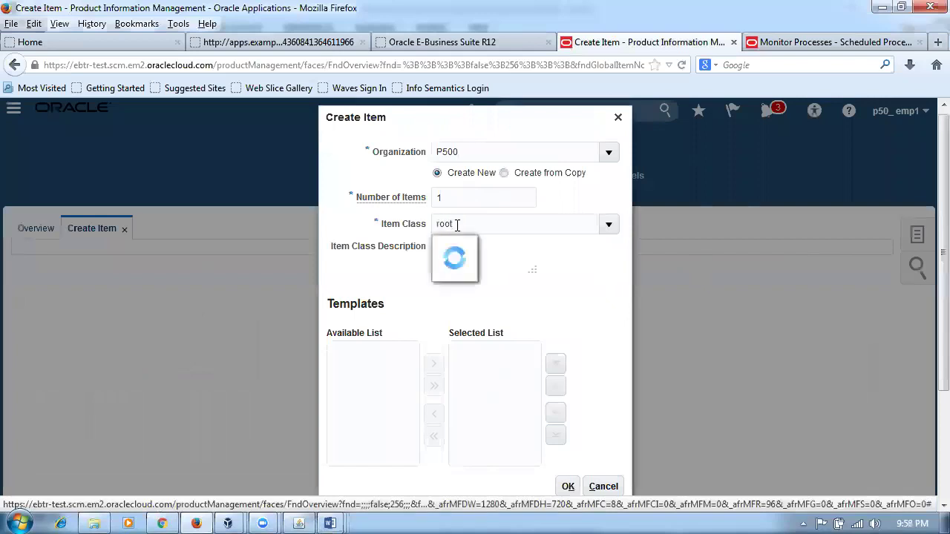
click(460, 250)
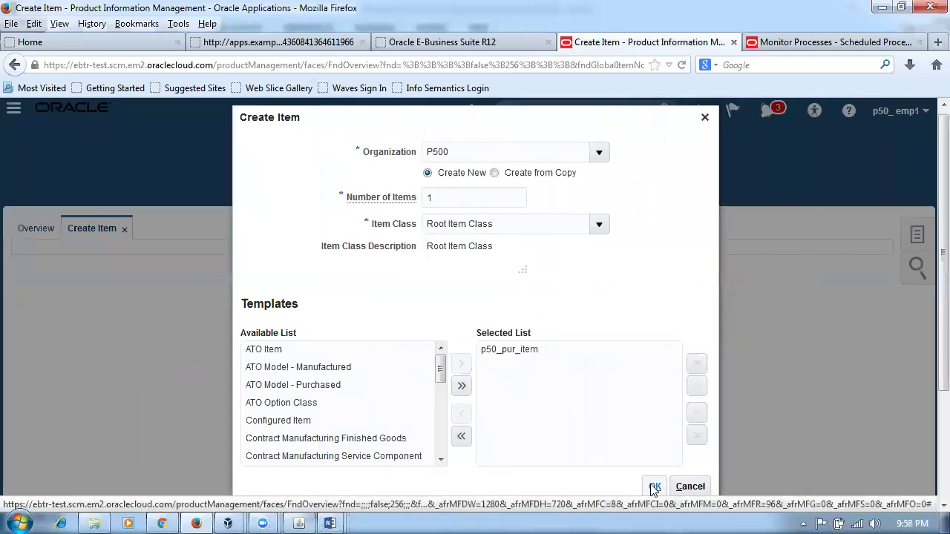
click(654, 487)
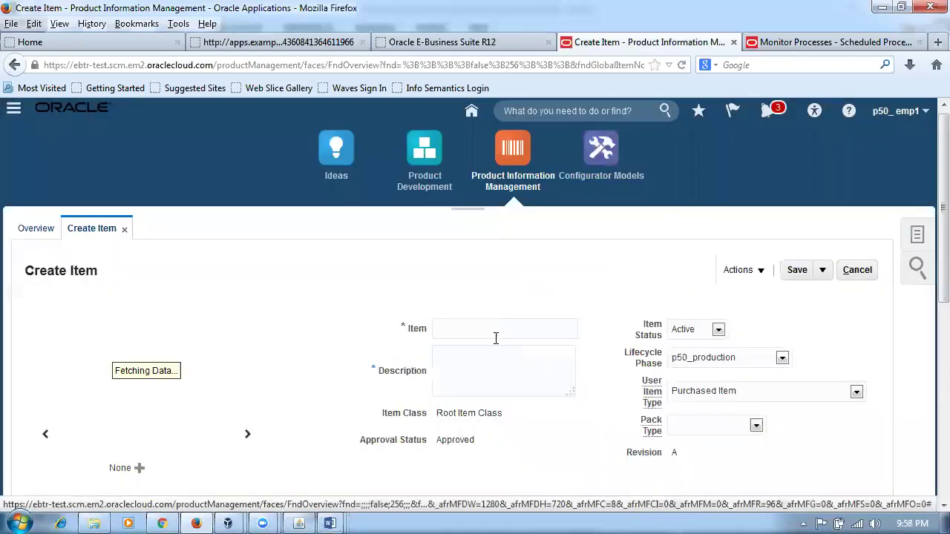
Name the item p50_cc3, described as "serial control item", and set its serial generation to Dynamic entry at inventory receipt
click(494, 332)
text(p50_cc3)
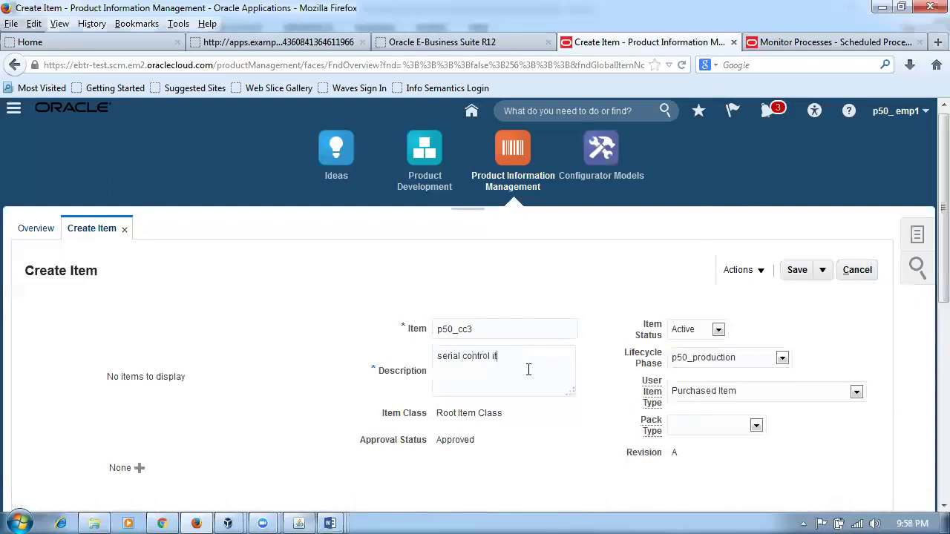
scroll(394, 420, down, 5)
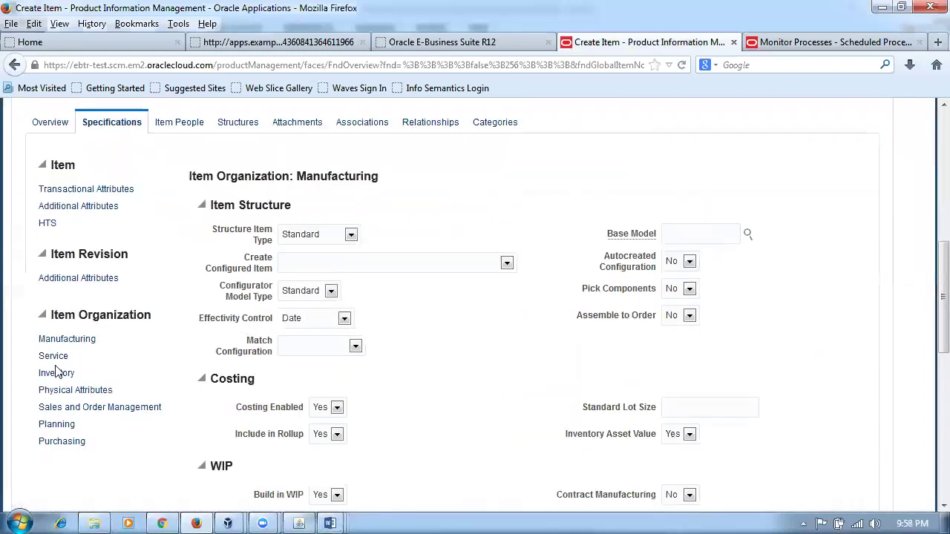
click(57, 373)
scroll(506, 360, down, 3)
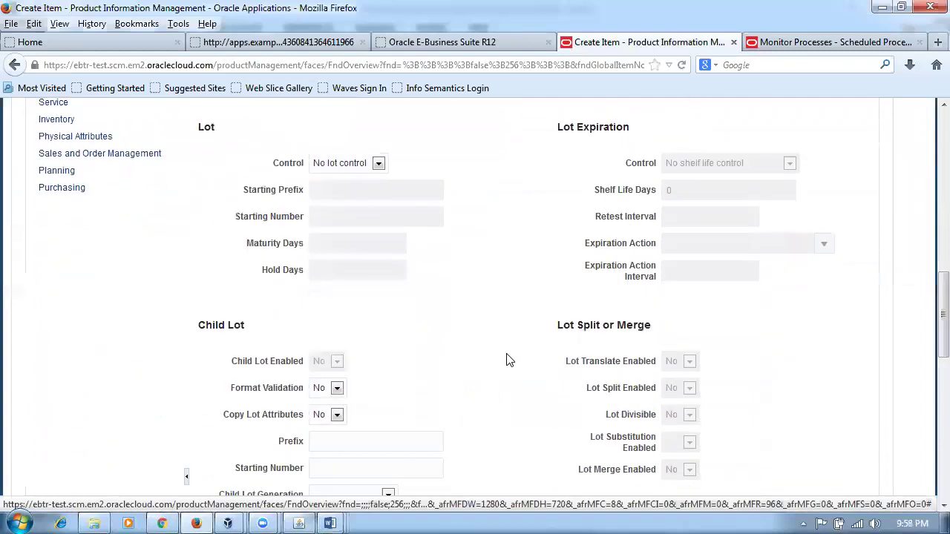
scroll(509, 359, down, 3)
scroll(509, 361, down, 2)
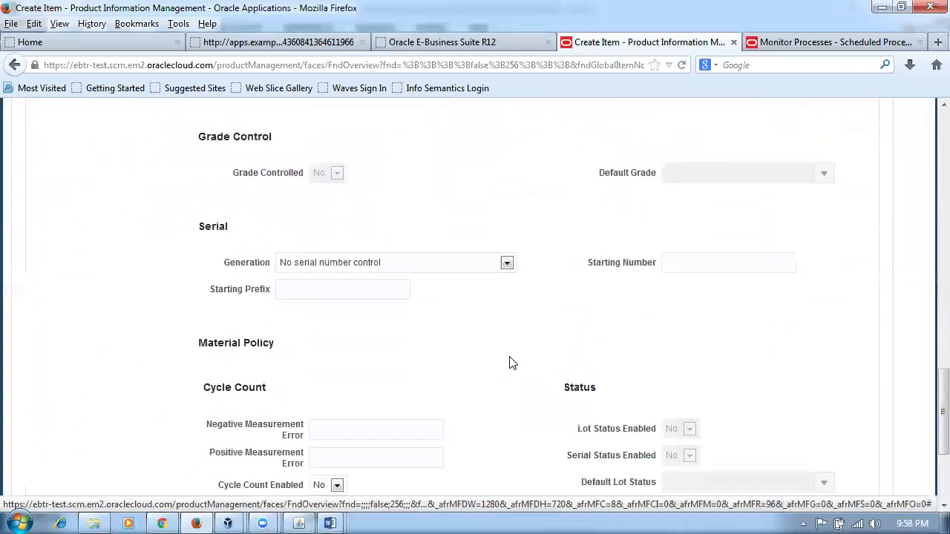
click(341, 256)
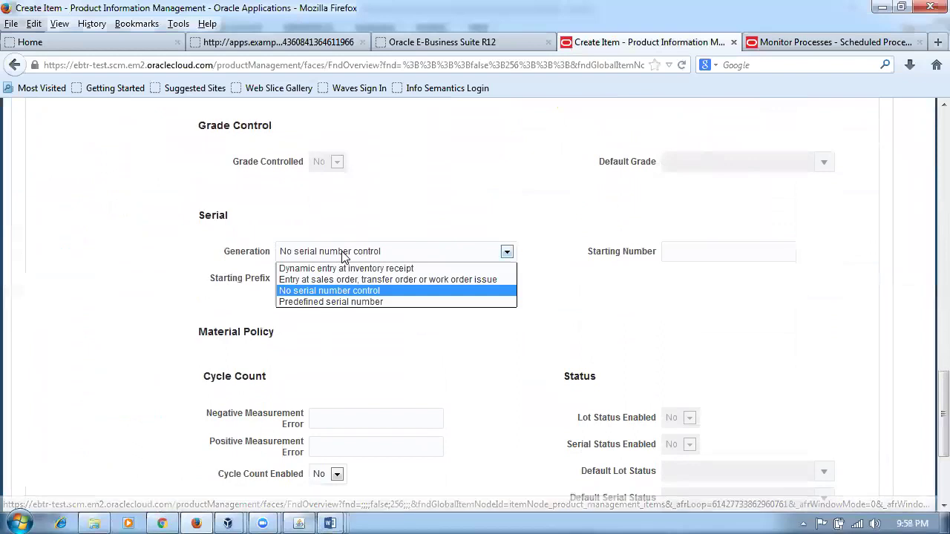
click(342, 265)
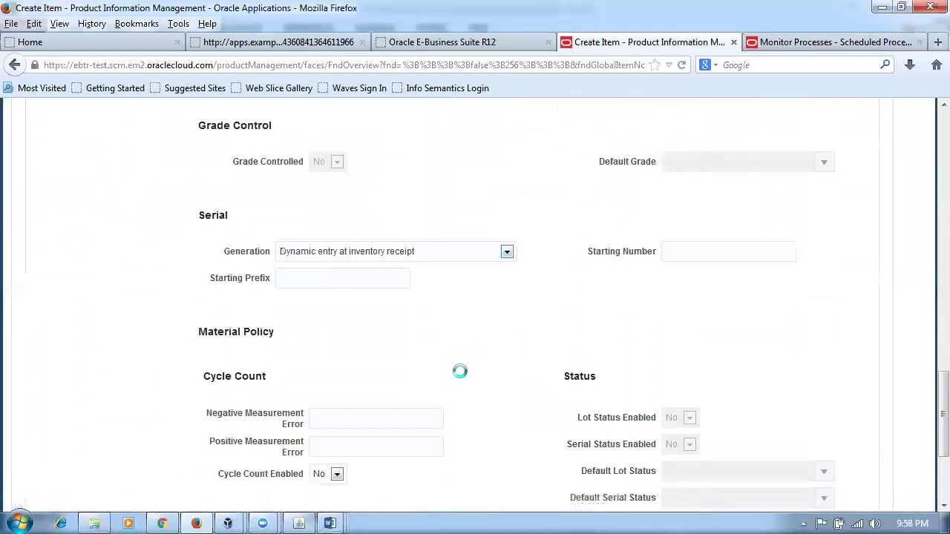
Associate item p50_cc3 with organization P503, and save and close the item
scroll(502, 351, up, 9)
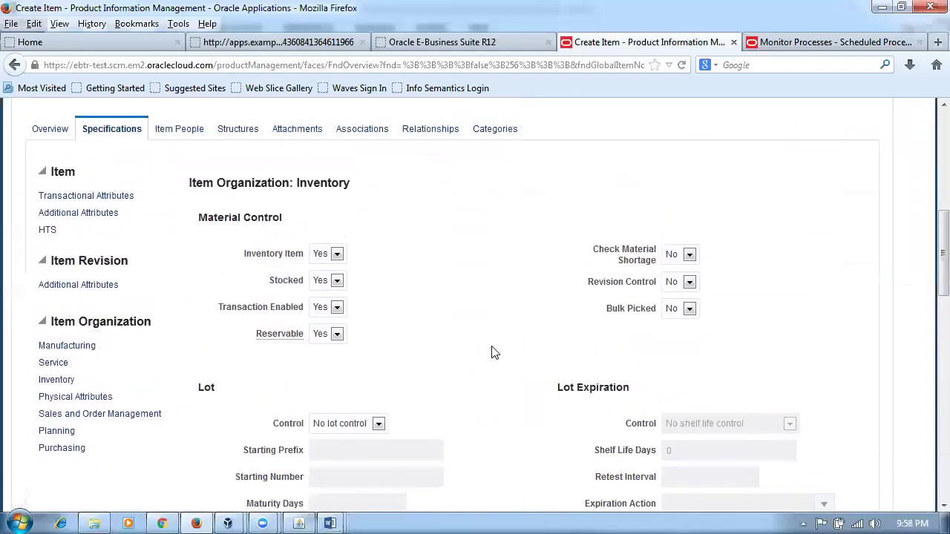
scroll(492, 352, up, 3)
click(364, 294)
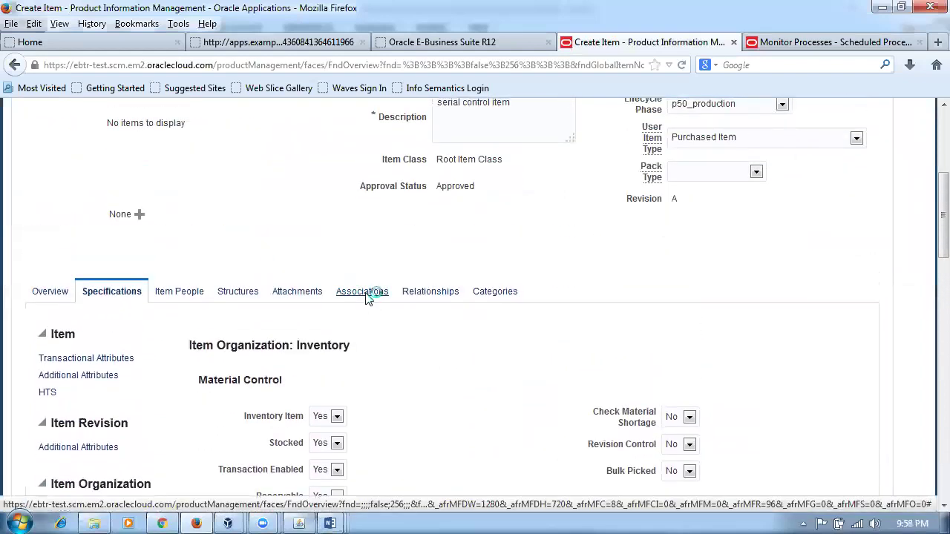
click(71, 356)
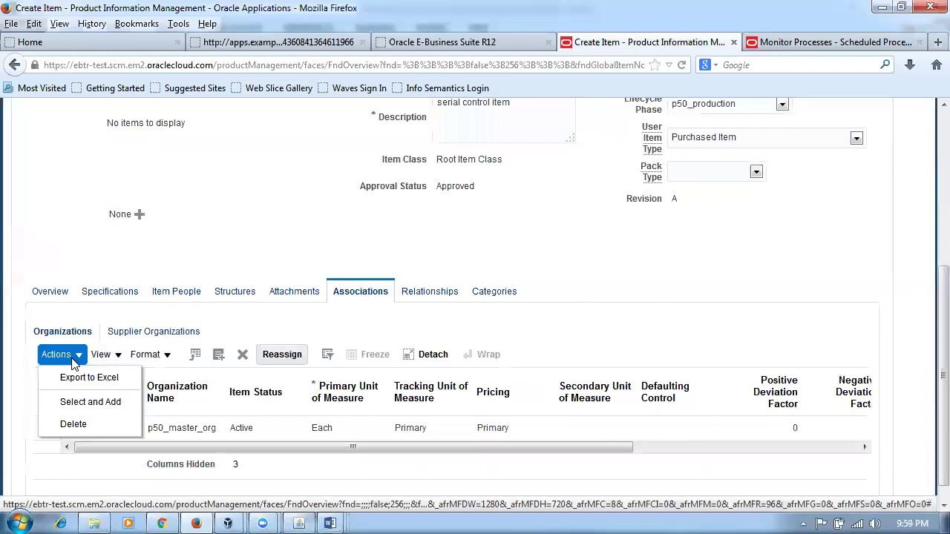
click(76, 401)
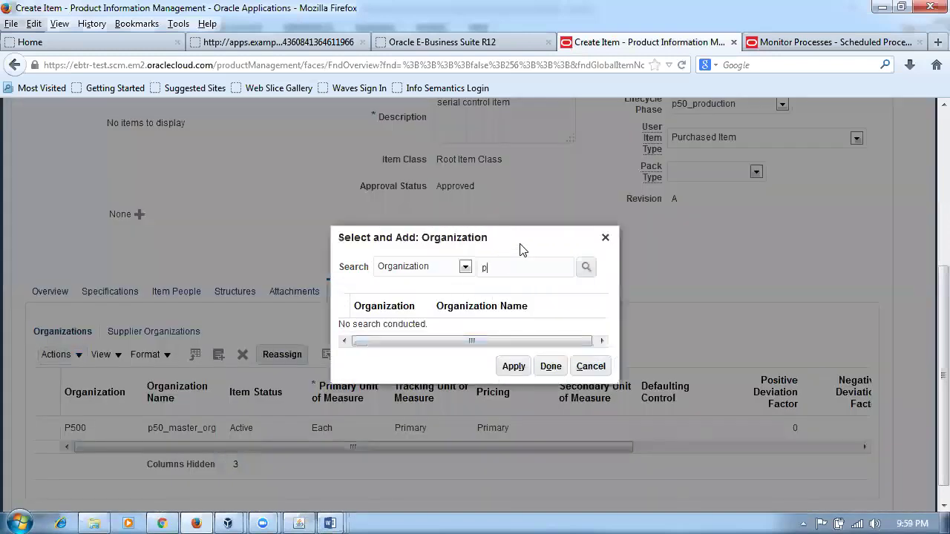
key(Return)
click(509, 372)
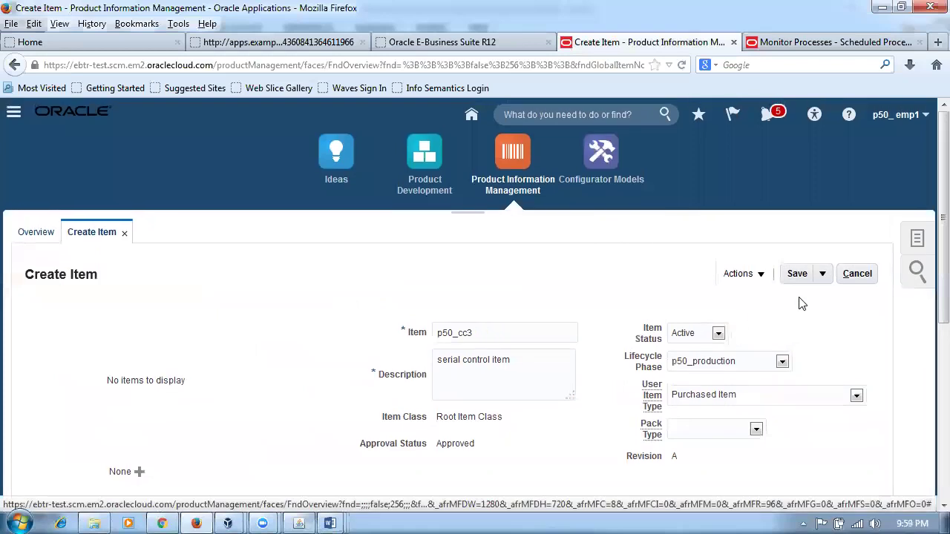
click(823, 274)
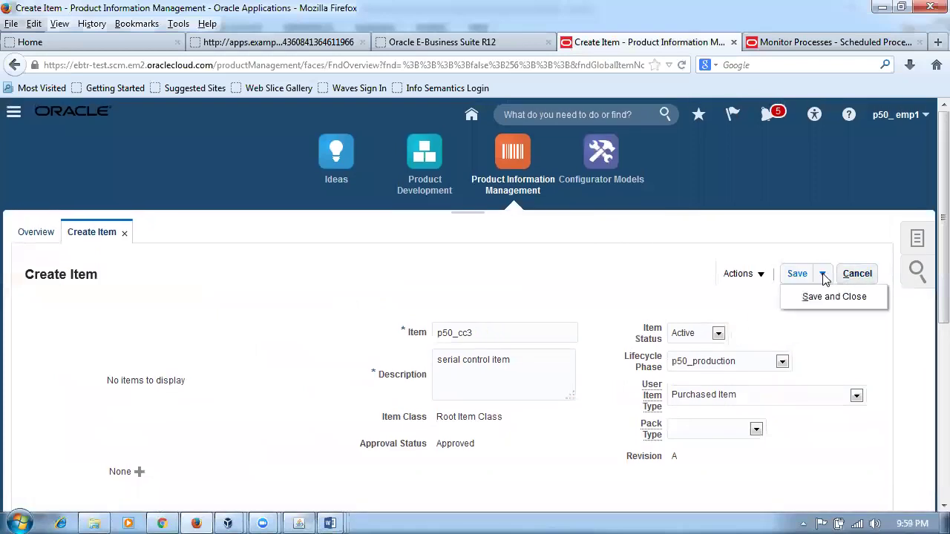
click(834, 296)
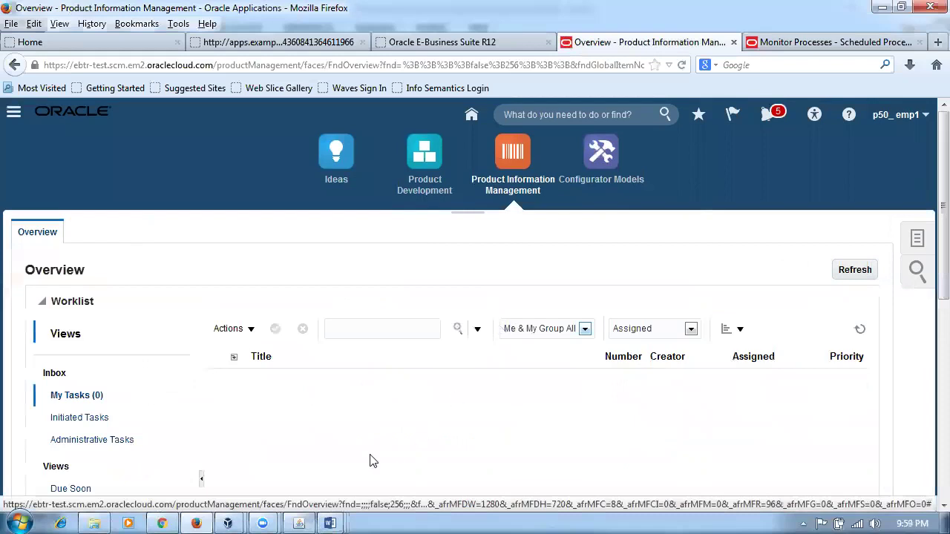
Switch to the Word document and review the planned quantities, lots and serial numbers for the cc1, cc2 and cc3 items
click(330, 523)
click(479, 454)
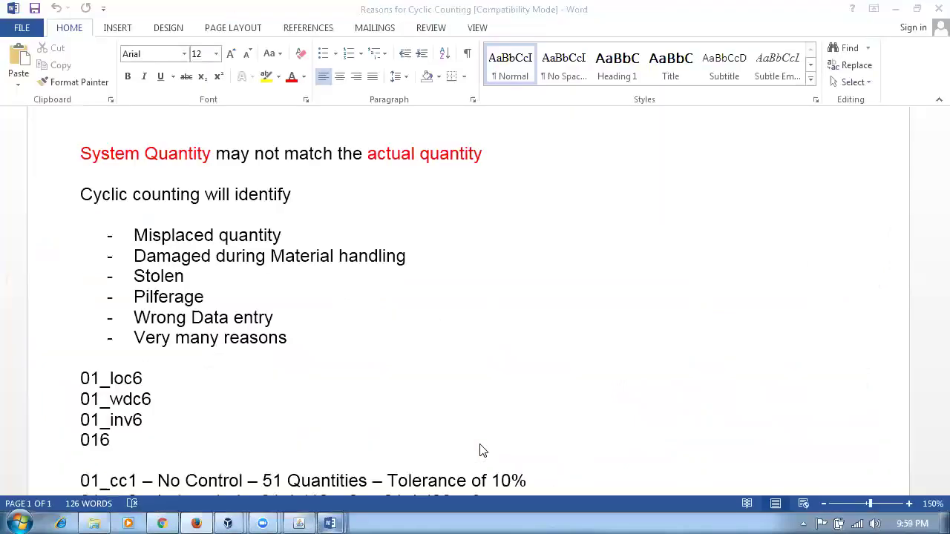
scroll(386, 408, down, 4)
drag(119, 320, 367, 321)
click(137, 343)
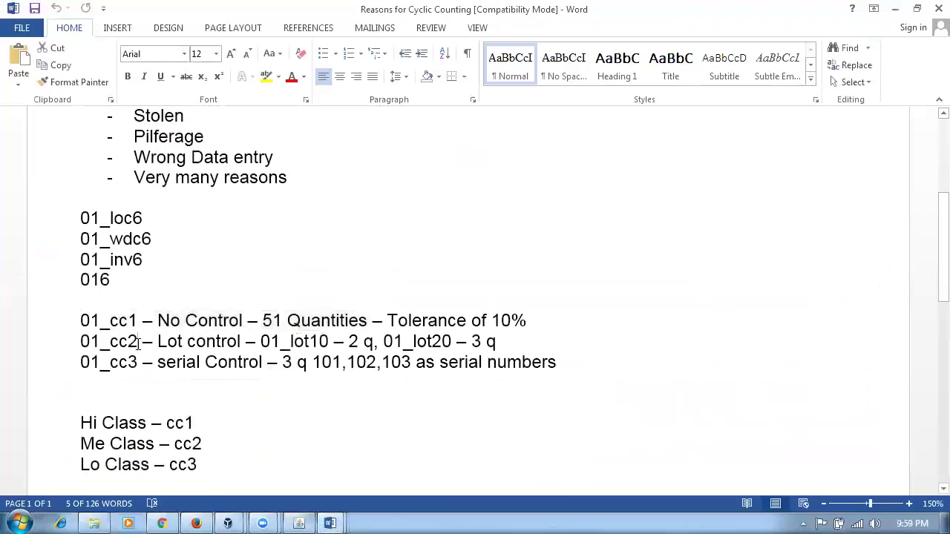
drag(291, 342, 480, 347)
drag(110, 362, 486, 363)
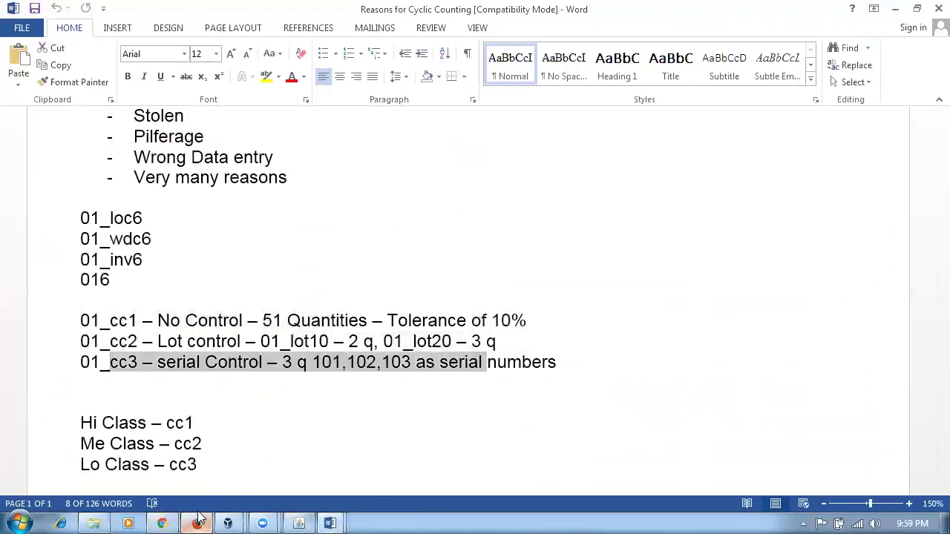
Switch back to Firefox and start a new miscellaneous transaction in the Inventory work area for organization P503
click(196, 523)
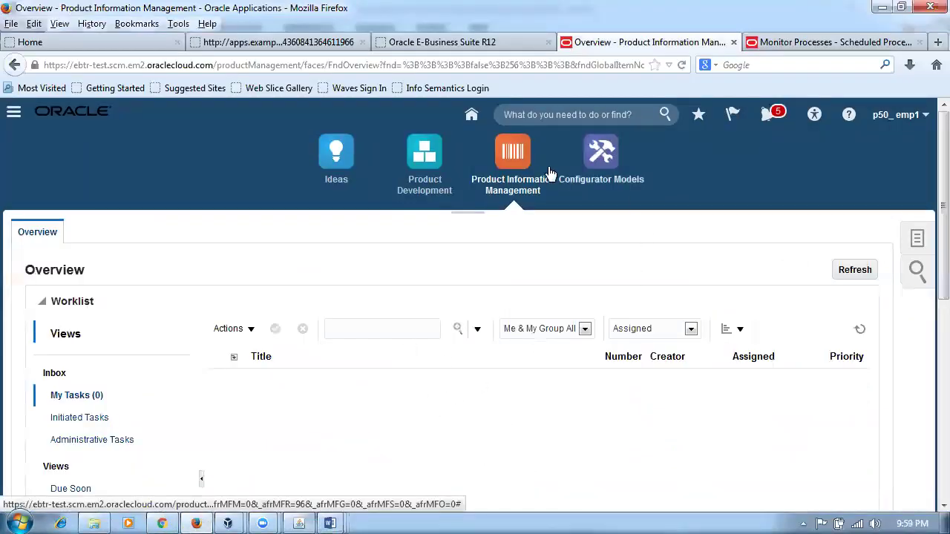
click(472, 114)
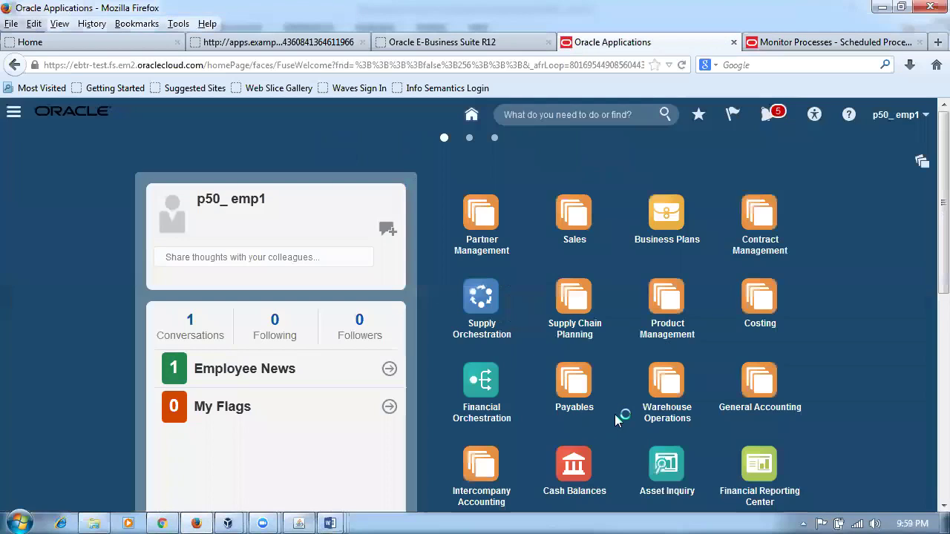
click(666, 382)
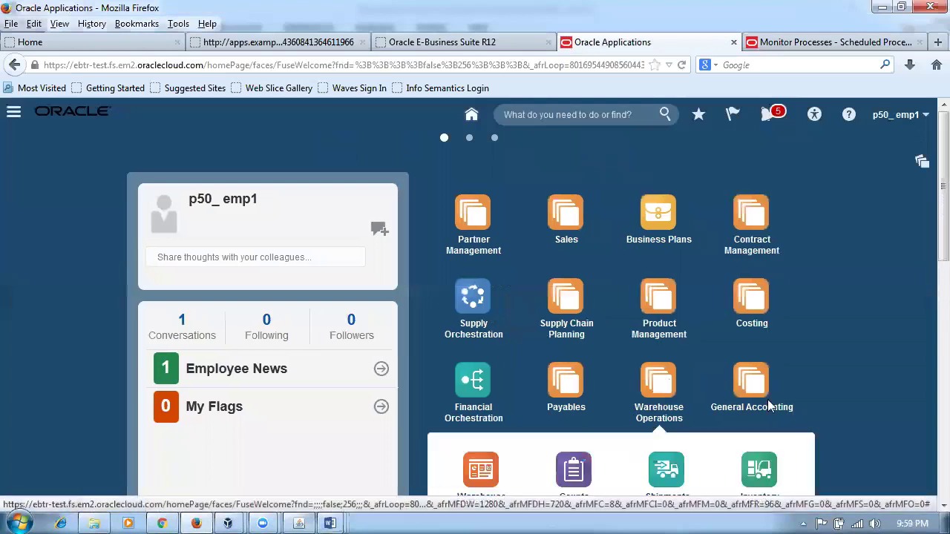
click(762, 477)
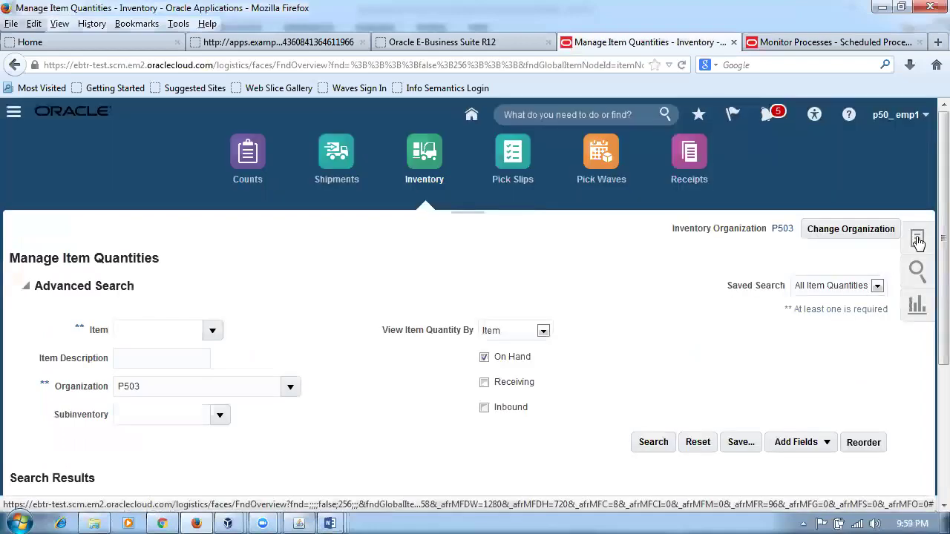
click(917, 241)
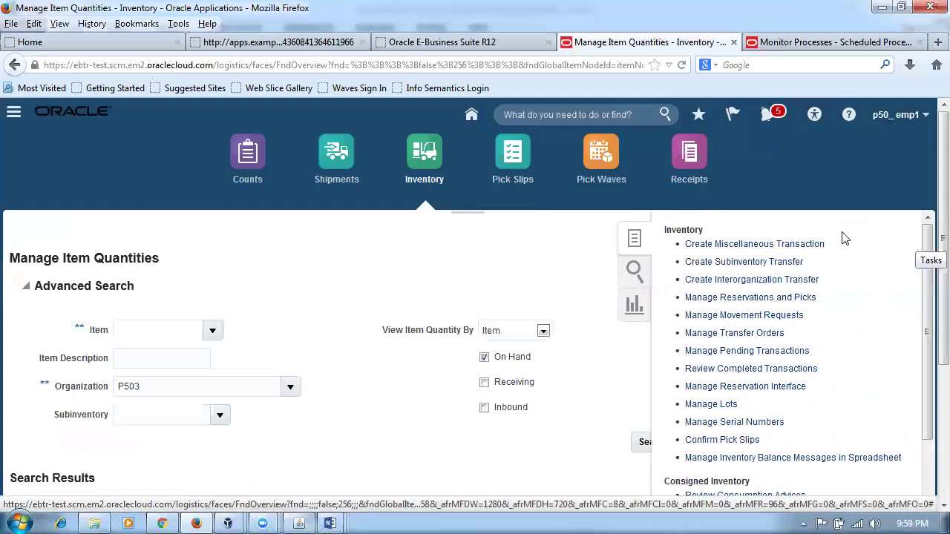
click(727, 245)
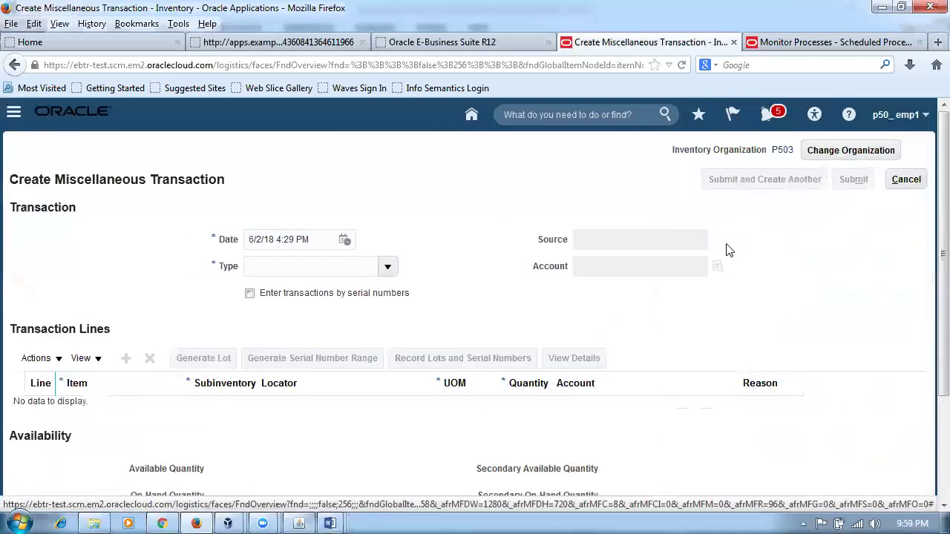
Set the transaction type to Miscellaneous Receipt with account 10-100-1000, and add a blank transaction line
click(312, 260)
text(mi)
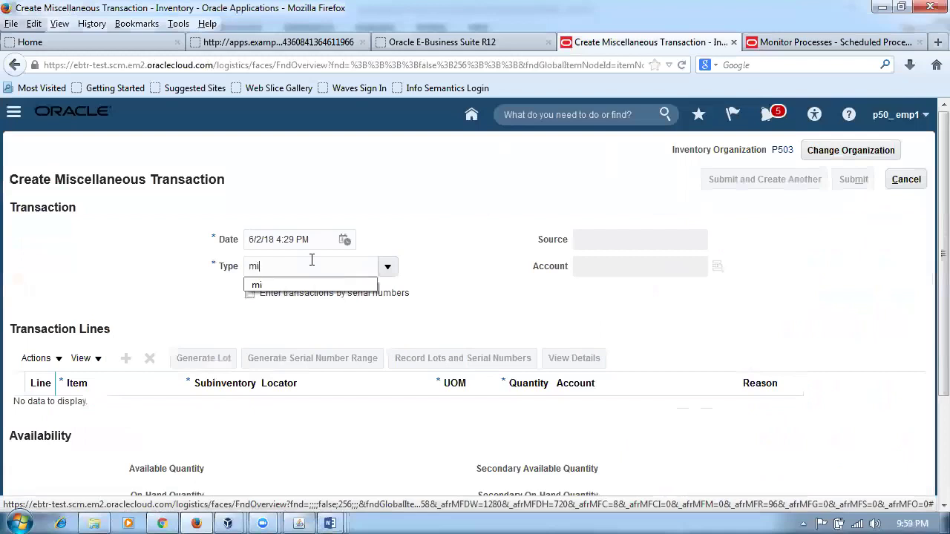
key(Tab)
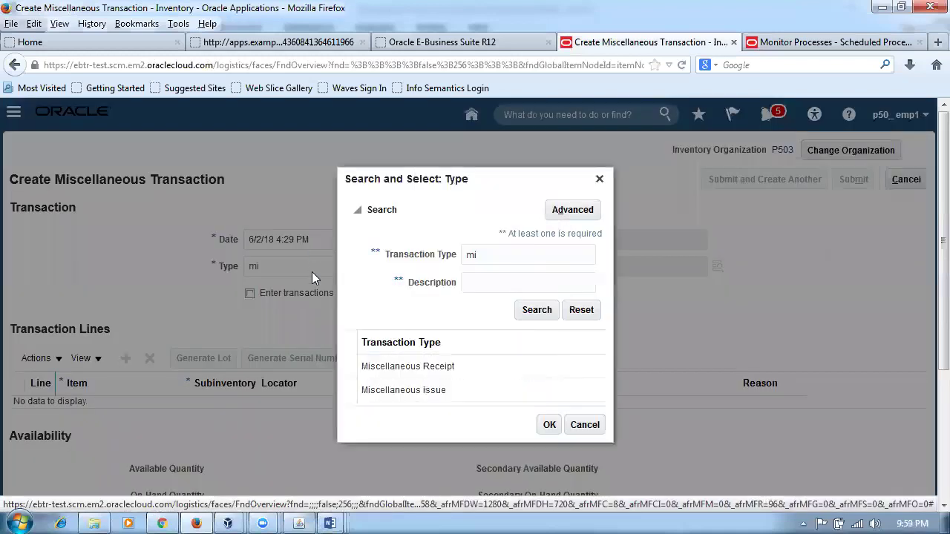
click(550, 424)
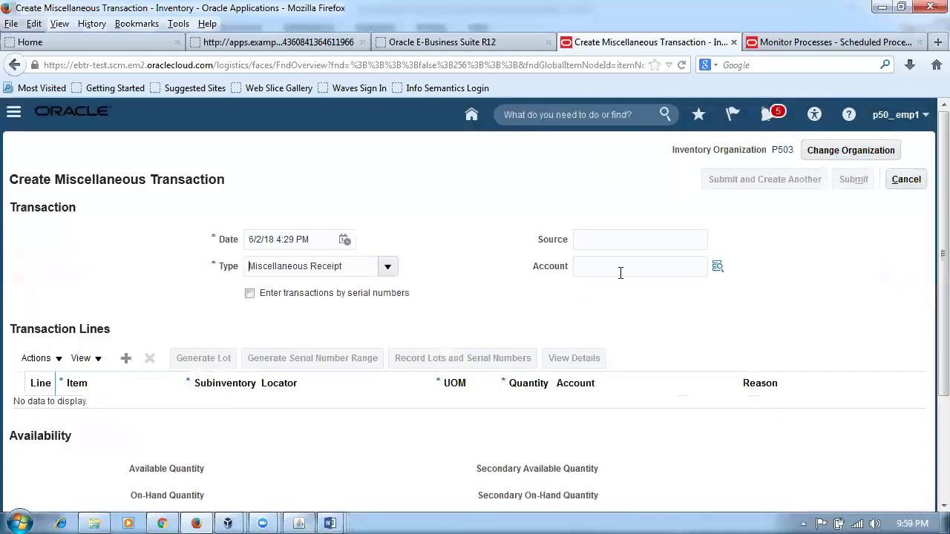
text(1)
click(616, 287)
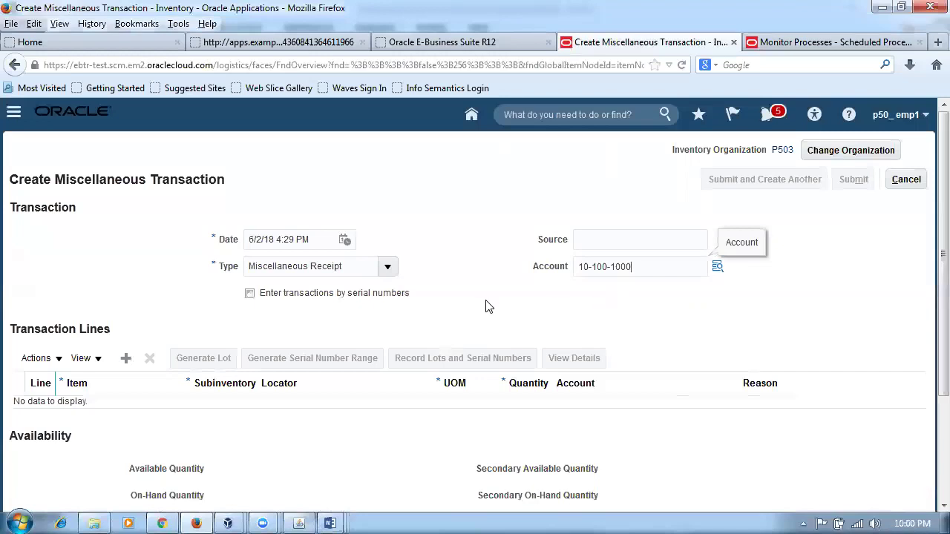
click(127, 364)
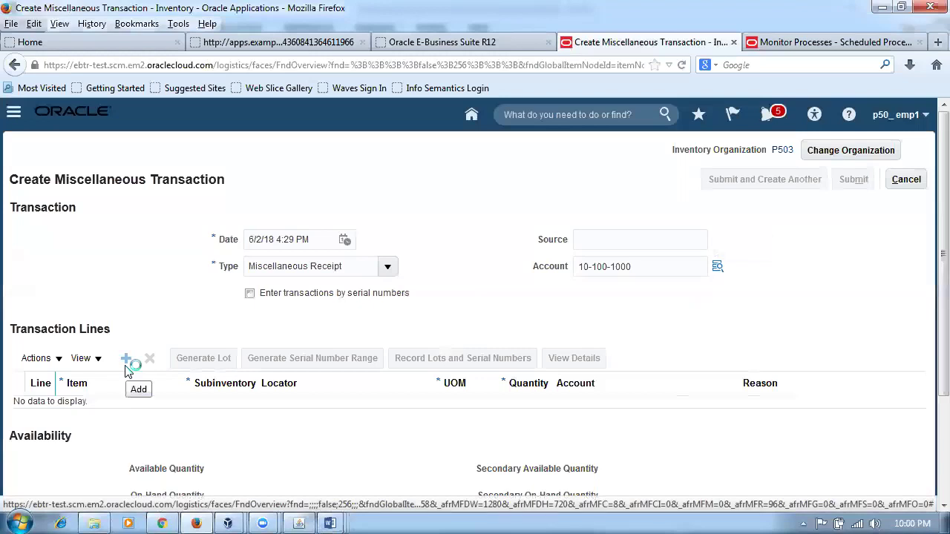
click(108, 411)
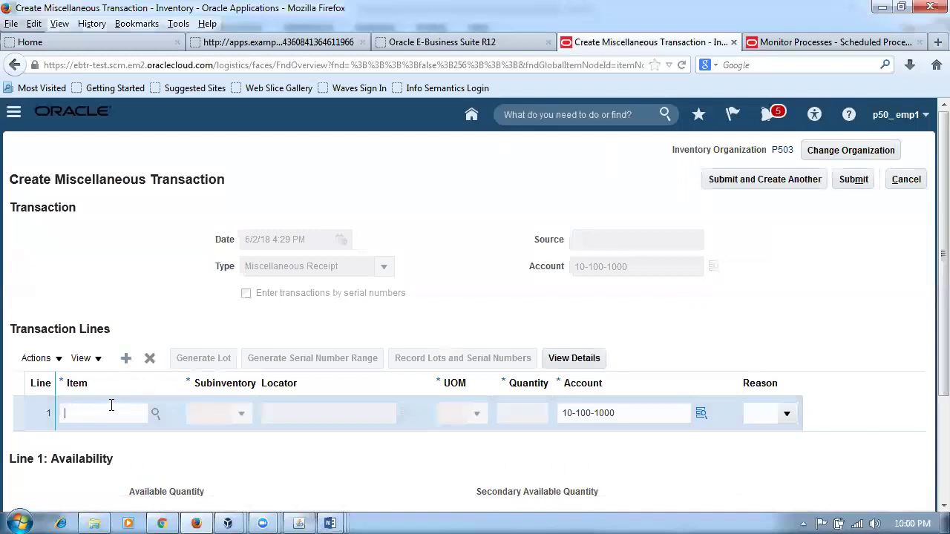
text(cc)
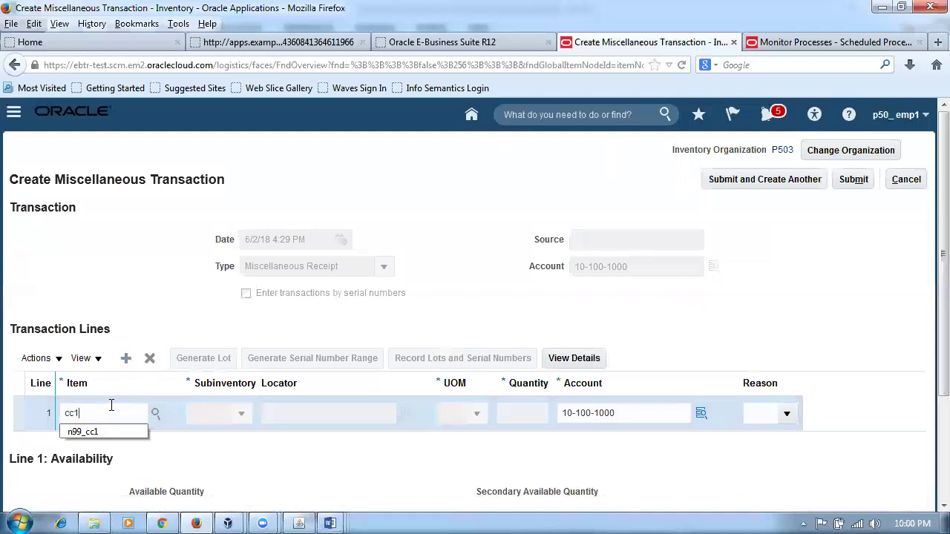
text(1)
click(104, 426)
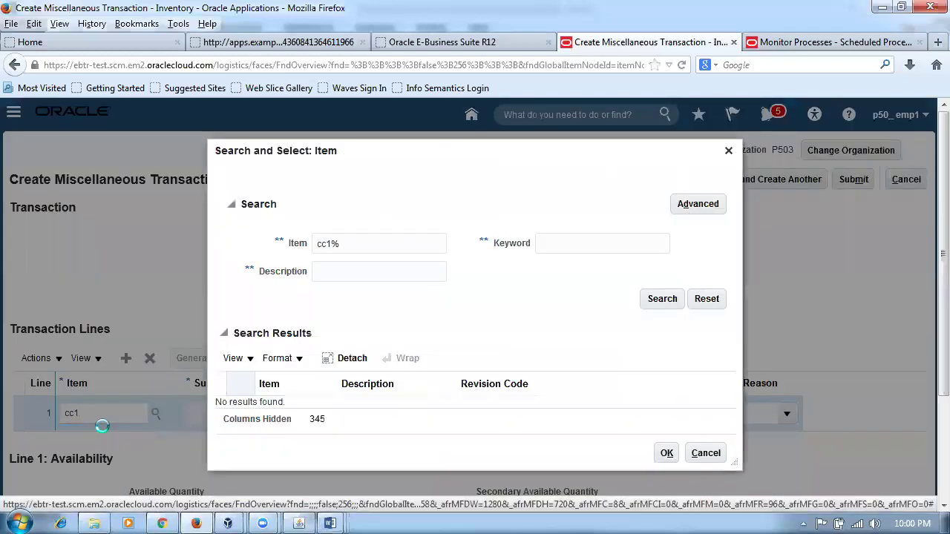
click(704, 451)
Fill in the line with item p50_cc1, subinventory sub1 and quantity 51, and add another blank transaction line
drag(88, 414, 22, 420)
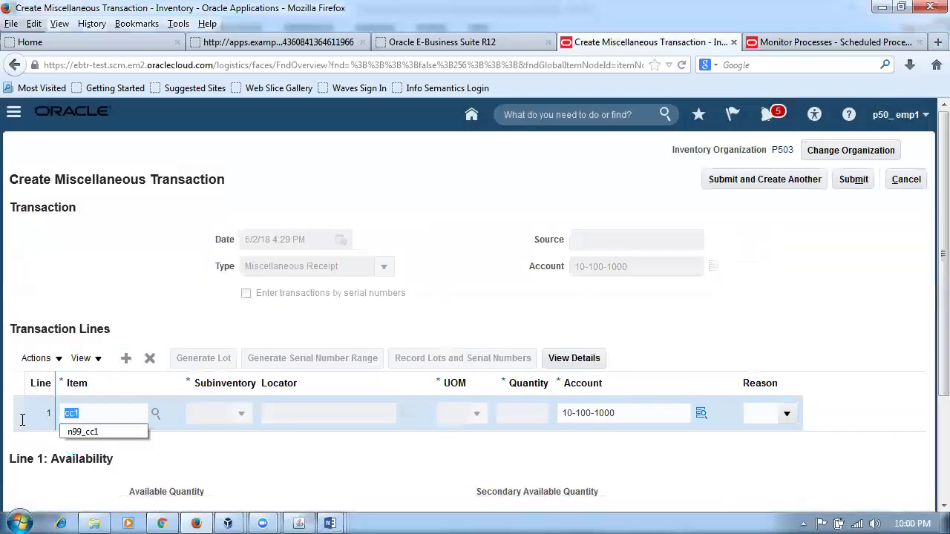
text(p50%1)
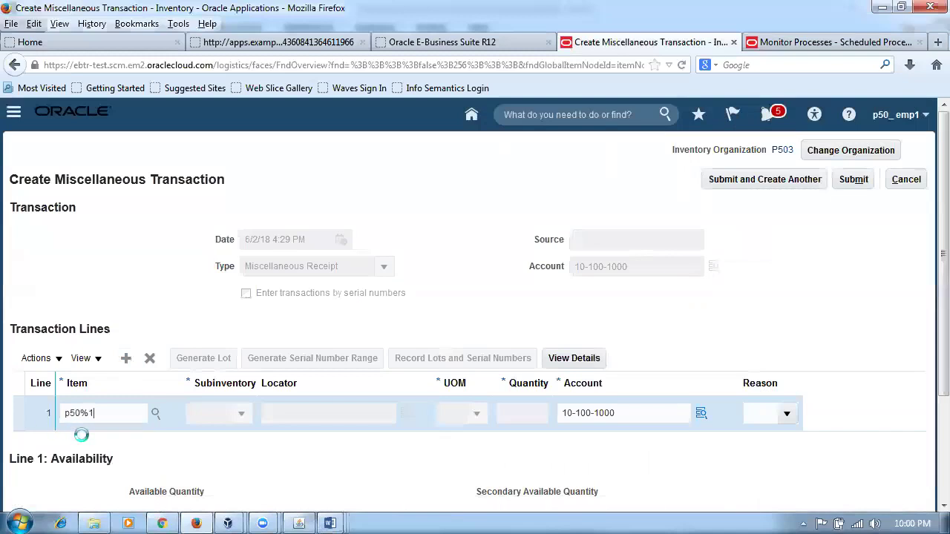
key(Tab)
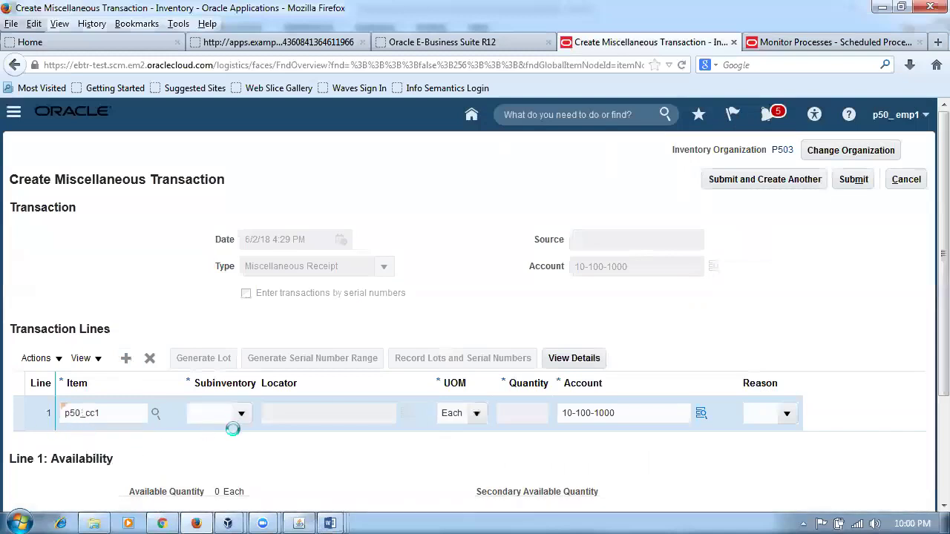
click(534, 422)
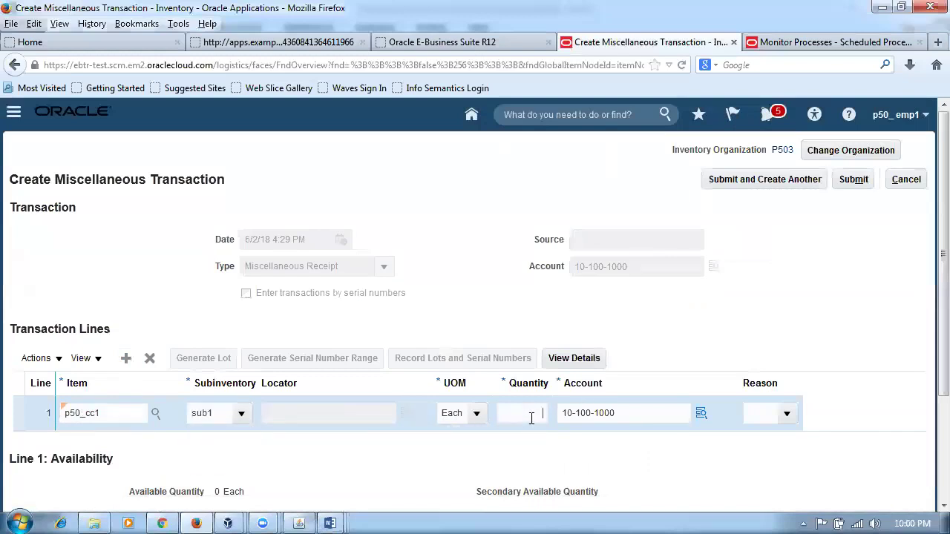
text(51)
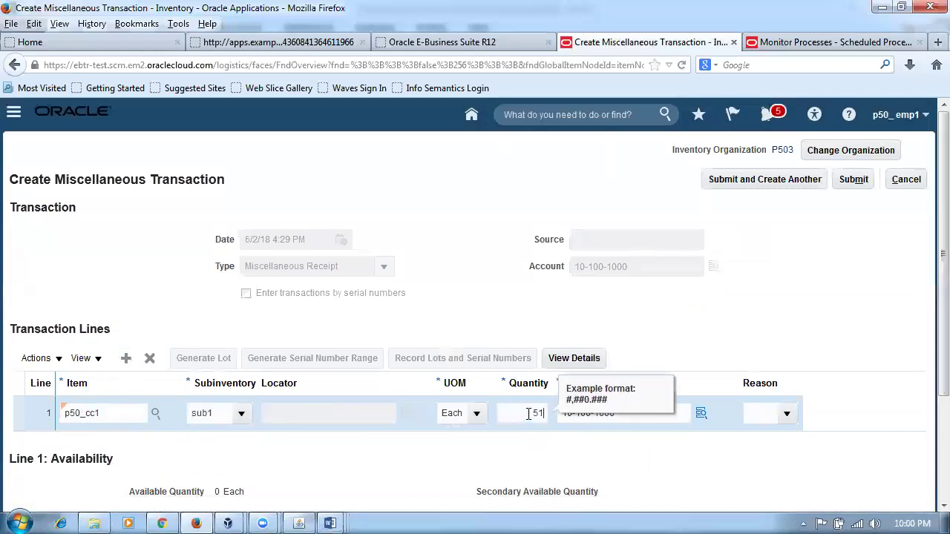
click(436, 334)
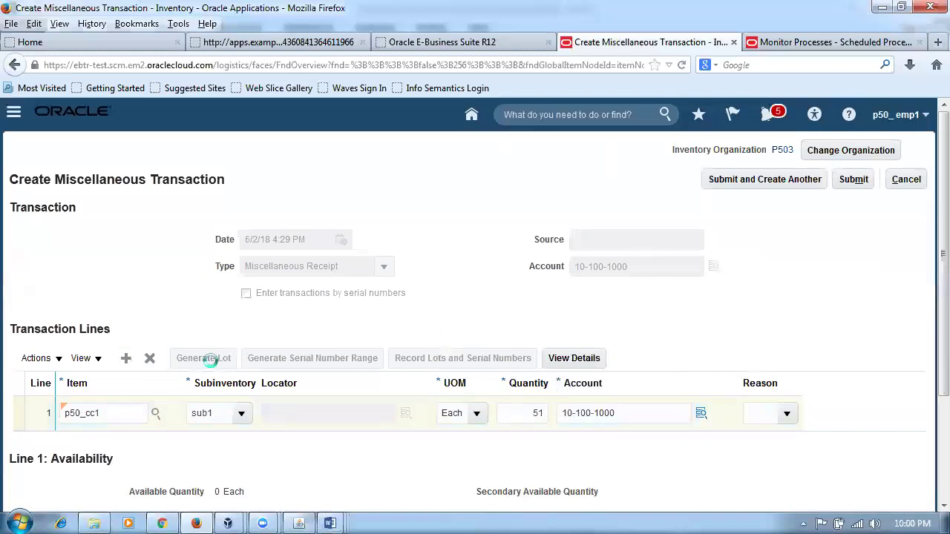
click(125, 359)
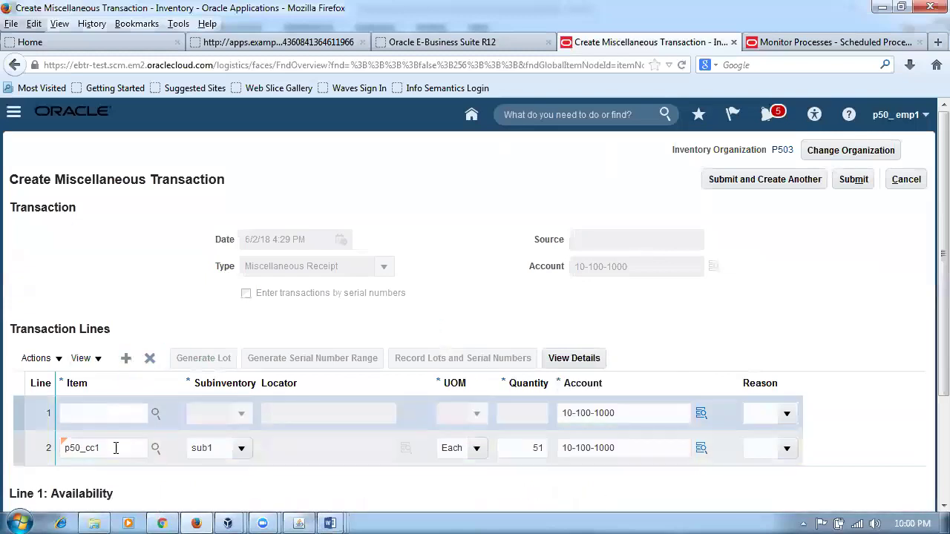
click(103, 416)
text(p50)
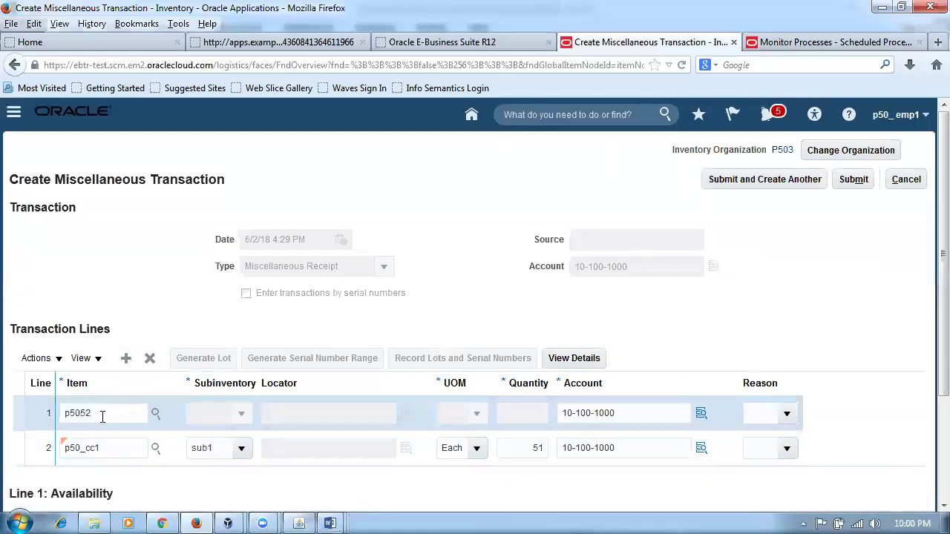
text(52)
key(Tab)
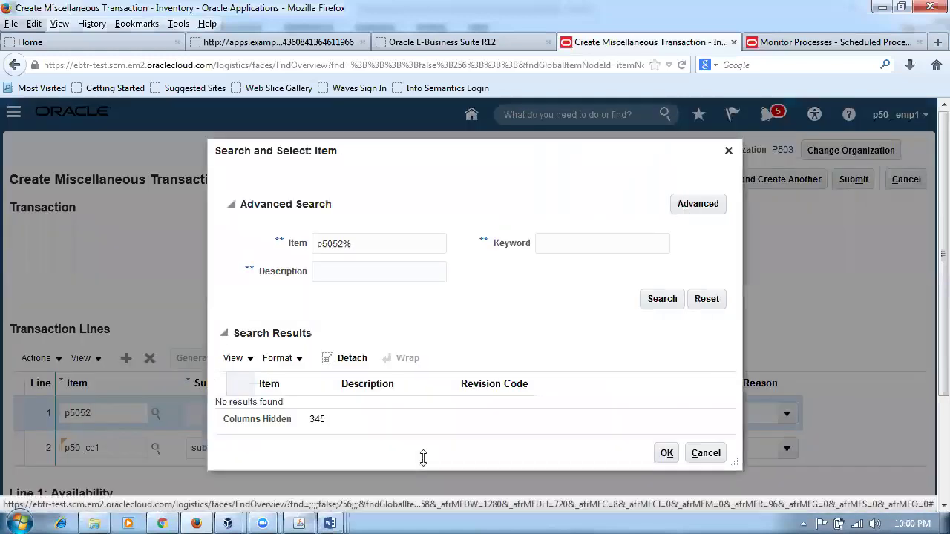
click(701, 452)
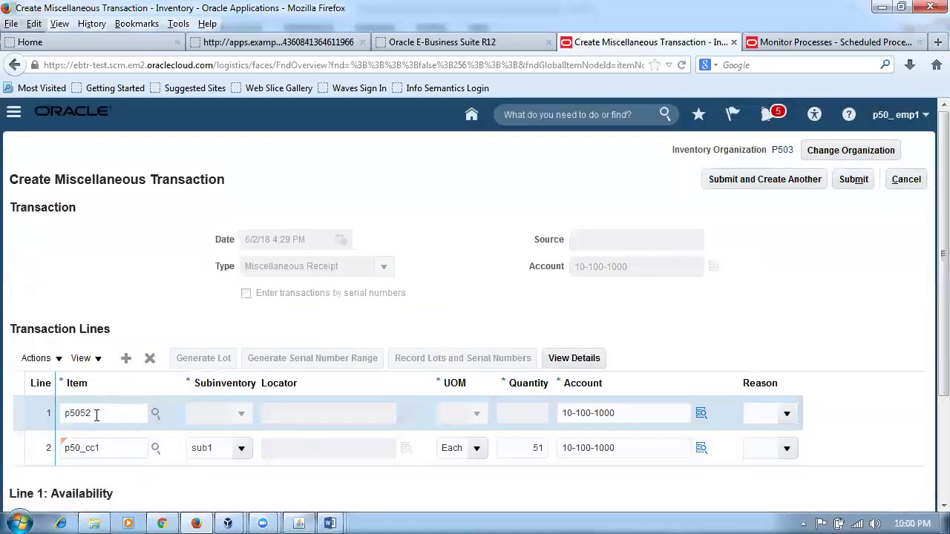
Enter item p50_cc2 on the new transaction line and open that line's details
text(p5)
text(0%2)
key(Tab)
click(554, 361)
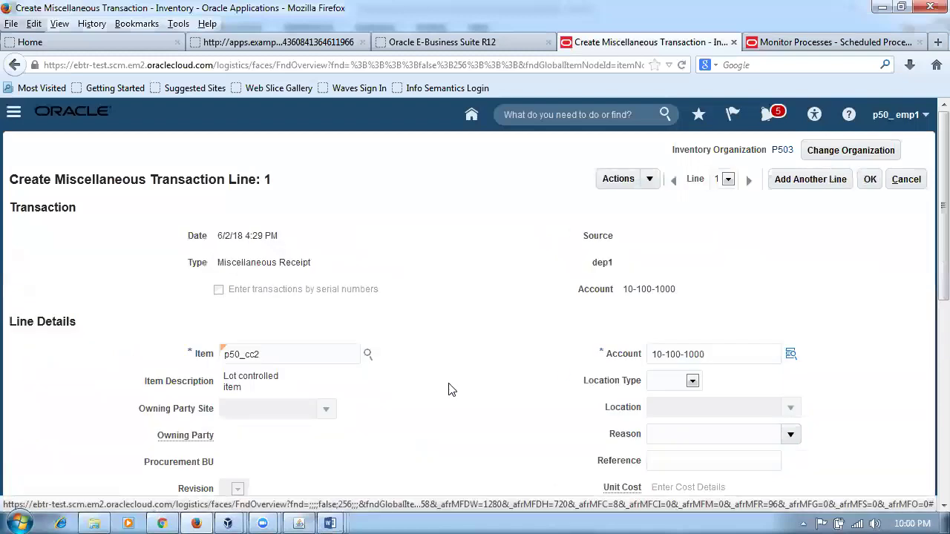
Set the p50_cc2 line's subinventory to sub1 and its transaction quantity to 2
scroll(454, 392, down, 5)
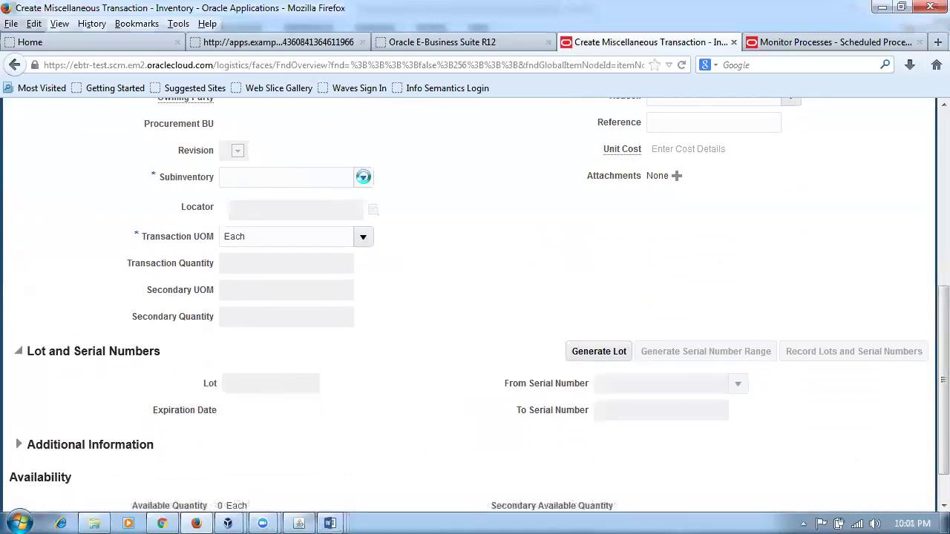
click(363, 179)
click(301, 208)
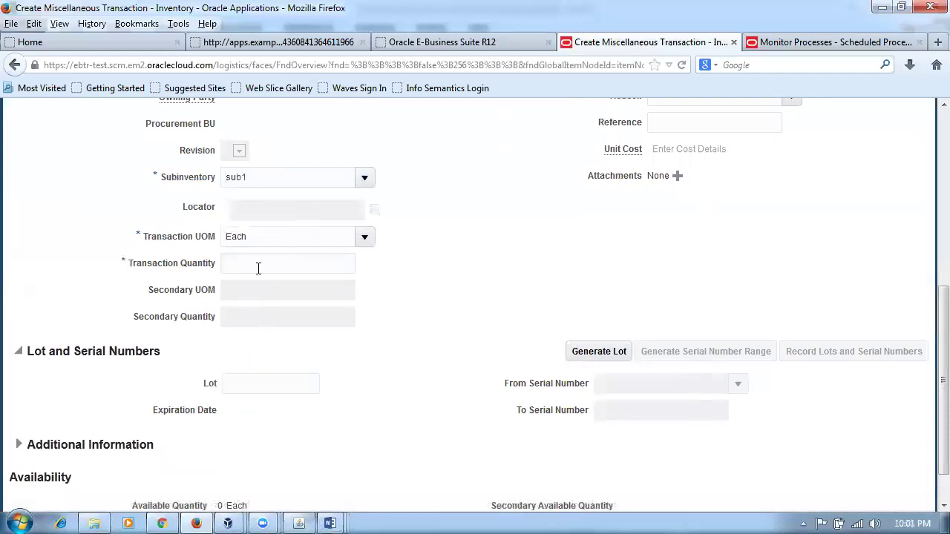
text(2)
key(Tab)
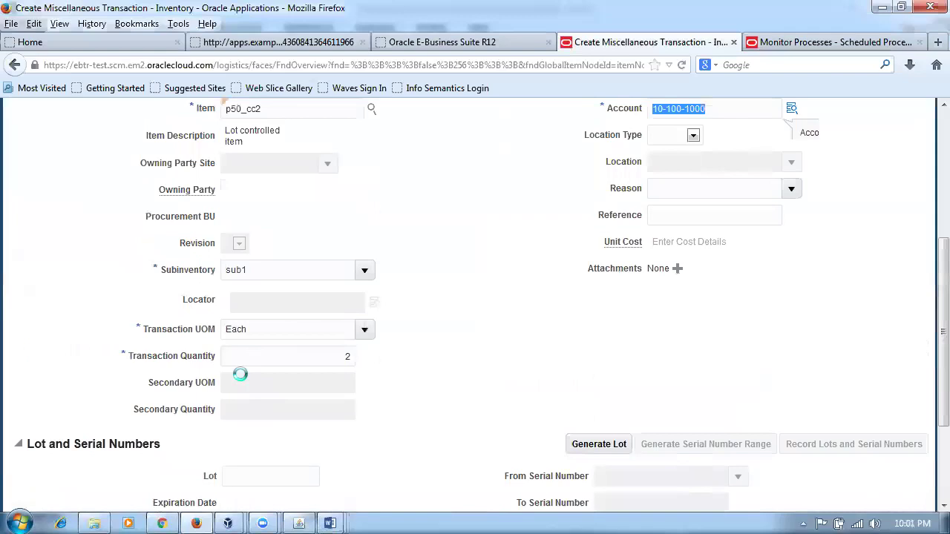
Assign lot p50_lot10 to the p50_cc2 line and accept the line details
scroll(290, 398, down, 3)
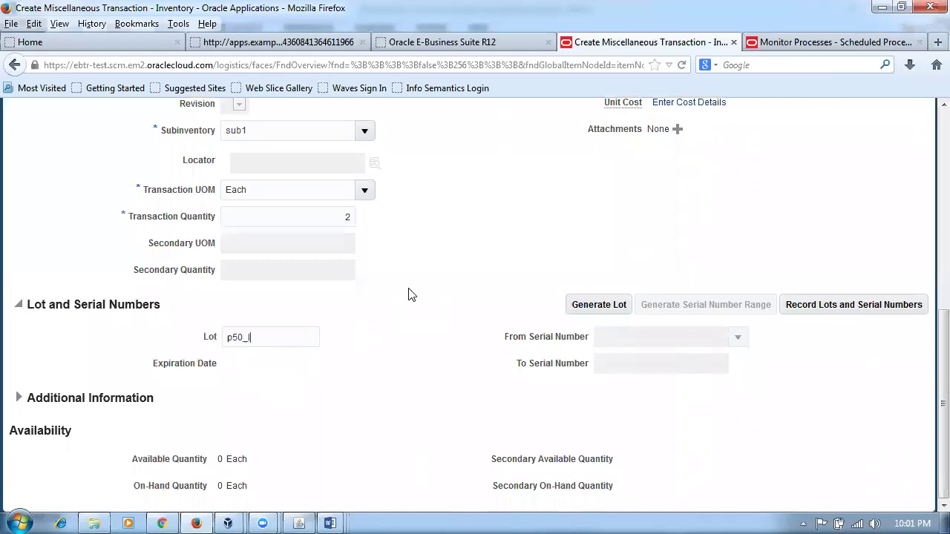
text(0)
key(Tab)
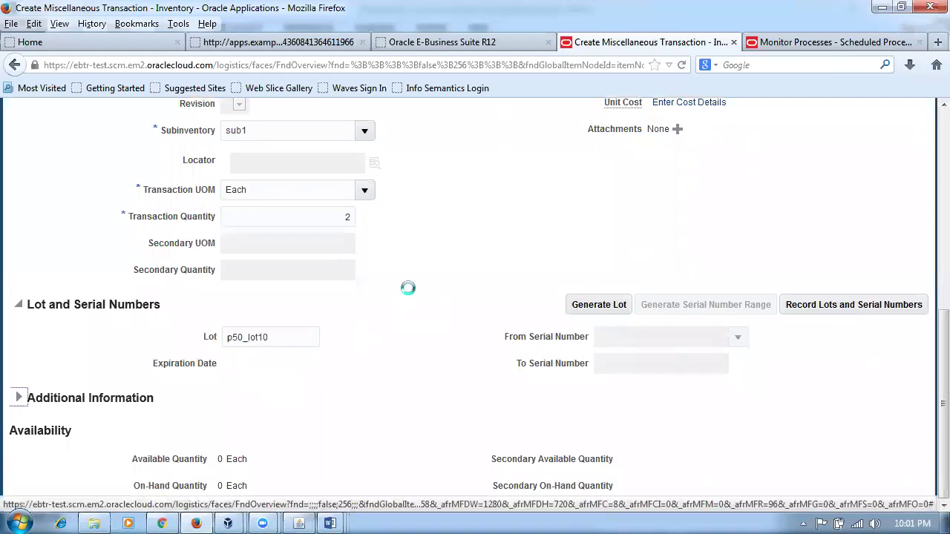
click(245, 220)
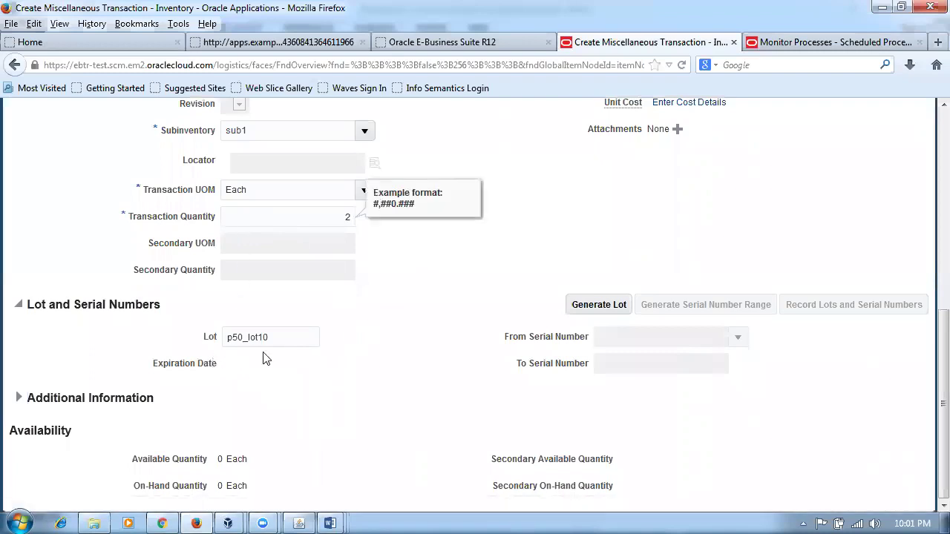
click(473, 286)
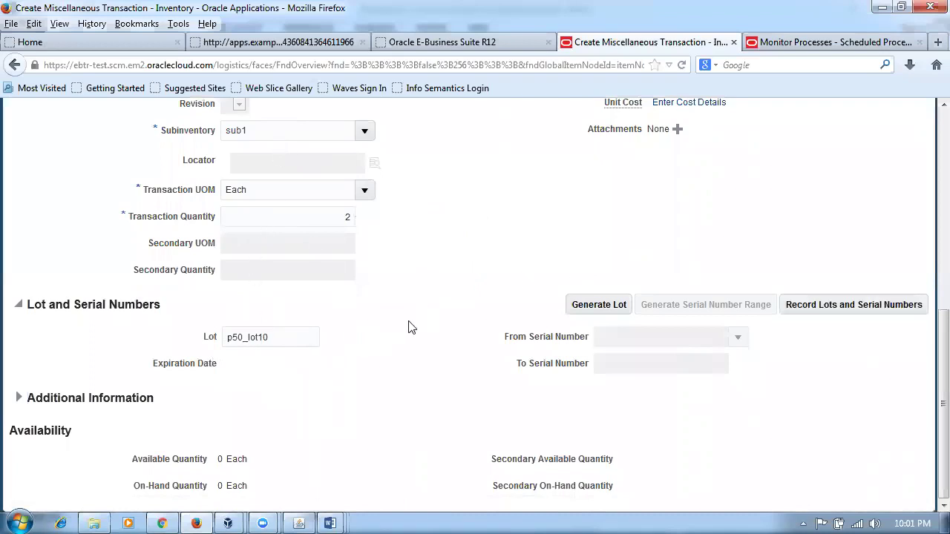
scroll(409, 325, up, 5)
click(870, 179)
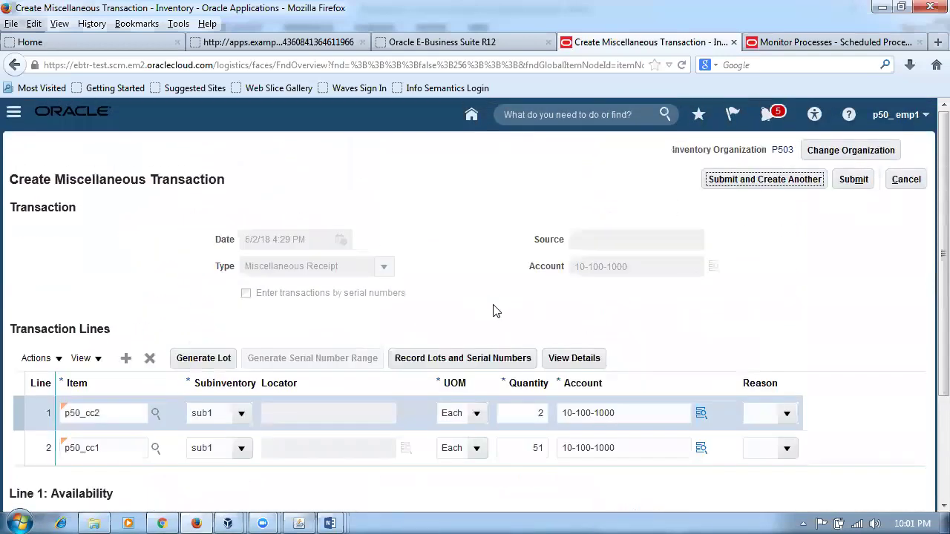
Add another transaction line for item p50_cc2 and open its details
click(128, 361)
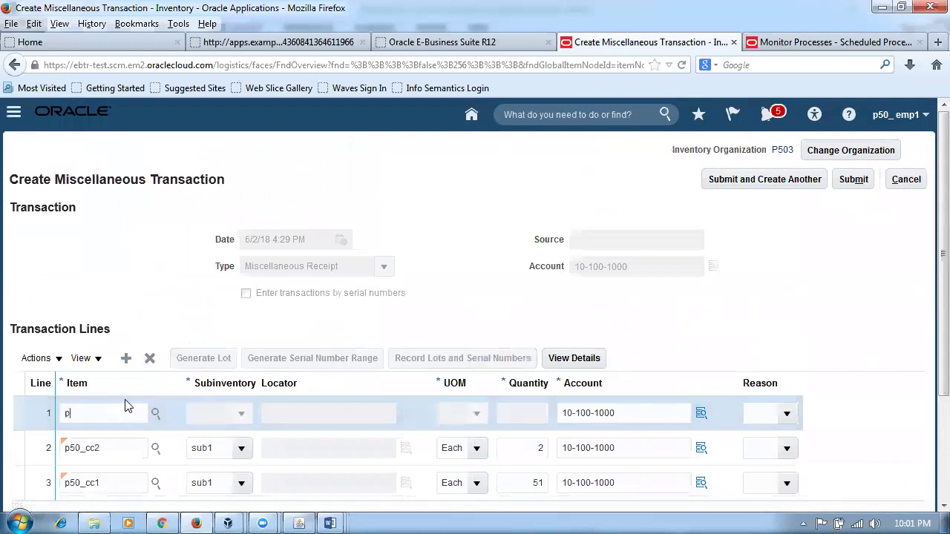
text(p50%2)
key(Tab)
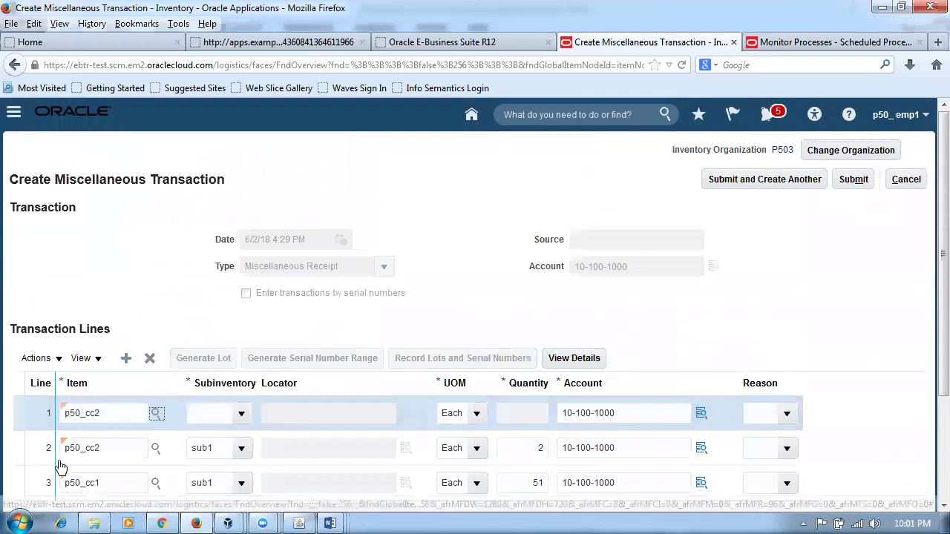
click(585, 360)
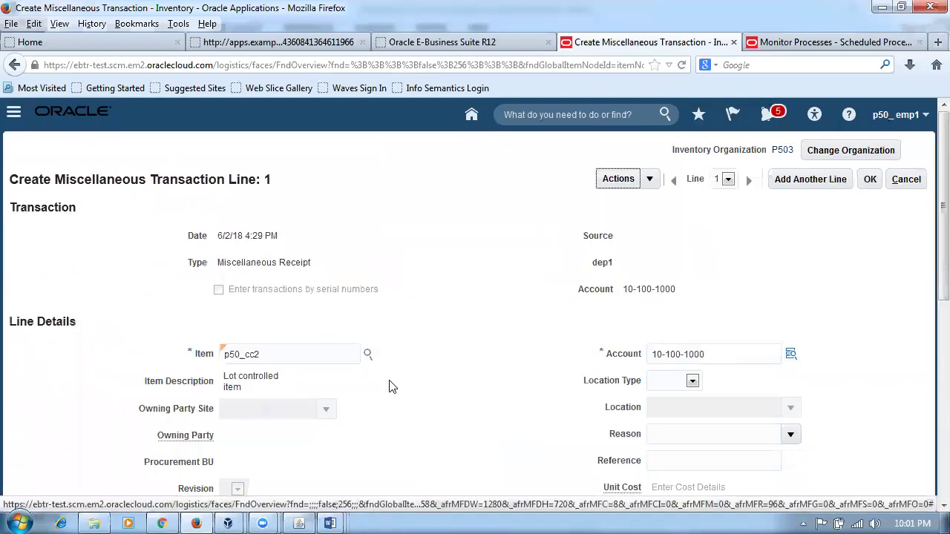
Set the new p50_cc2 line's subinventory to sub1 and its lot to p50_lot20
scroll(392, 386, down, 4)
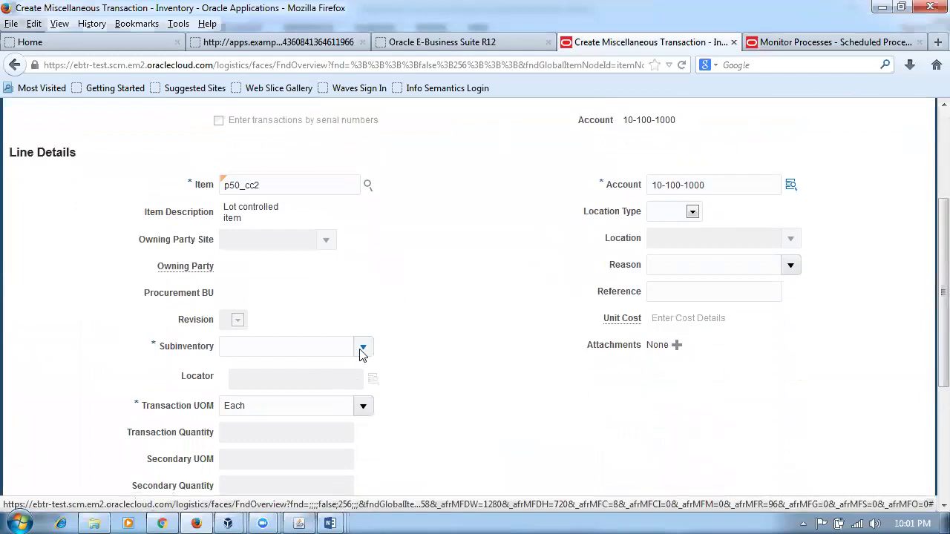
click(362, 350)
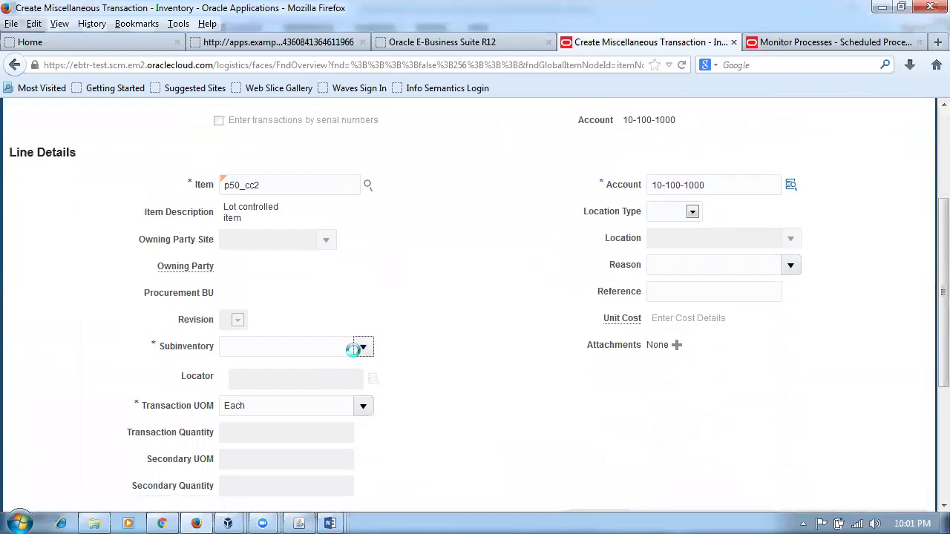
click(280, 368)
scroll(449, 467, down, 4)
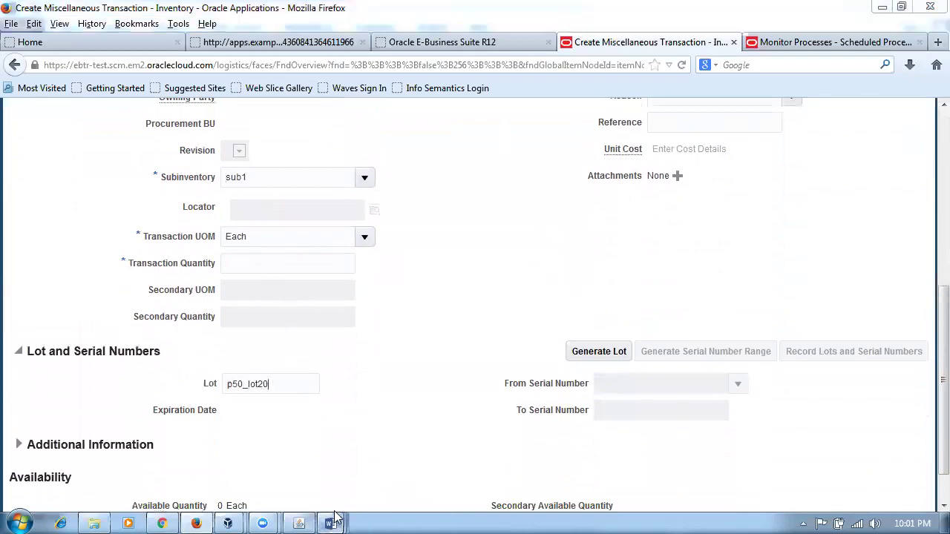
Switch to the Reasons for Cyclic Counting document in Word and look up the quantity planned for lot20
mouse_move(330, 523)
click(456, 443)
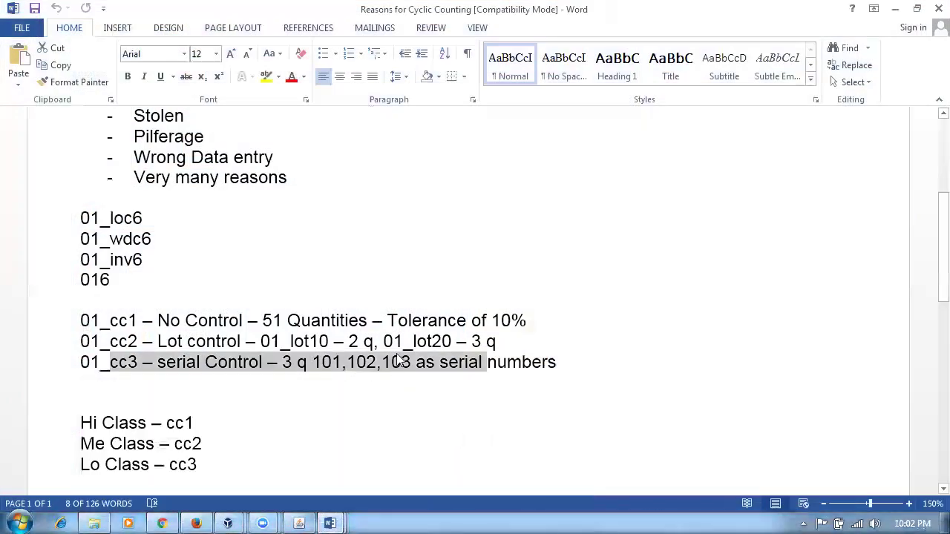
drag(289, 343, 515, 334)
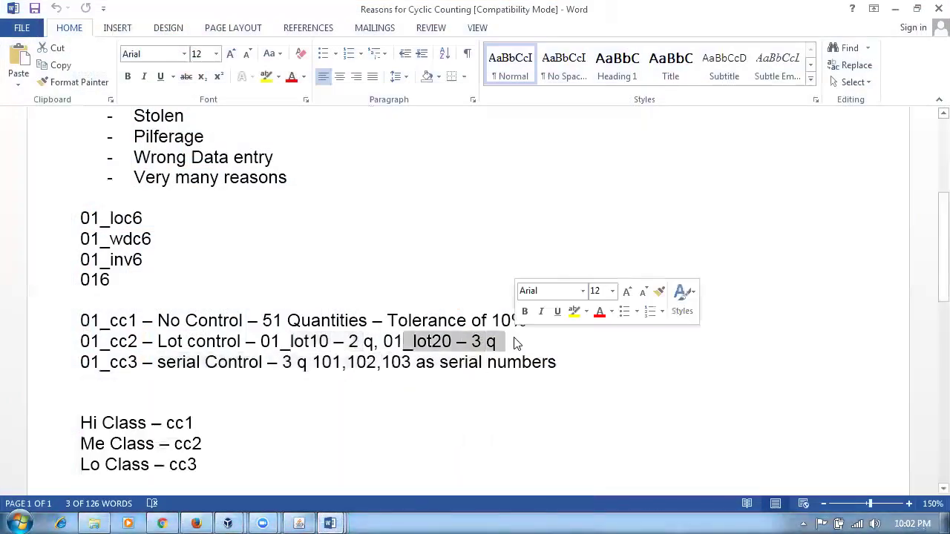
Switch back to Firefox, set the p50_lot20 line's transaction quantity to 3, and accept the line details
key(alt+Tab)
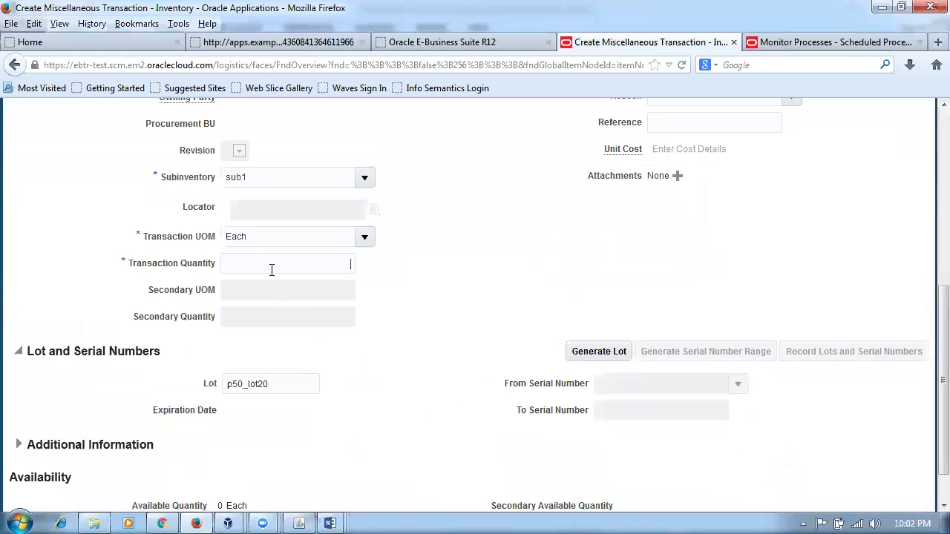
click(479, 342)
scroll(517, 355, up, 2)
click(869, 178)
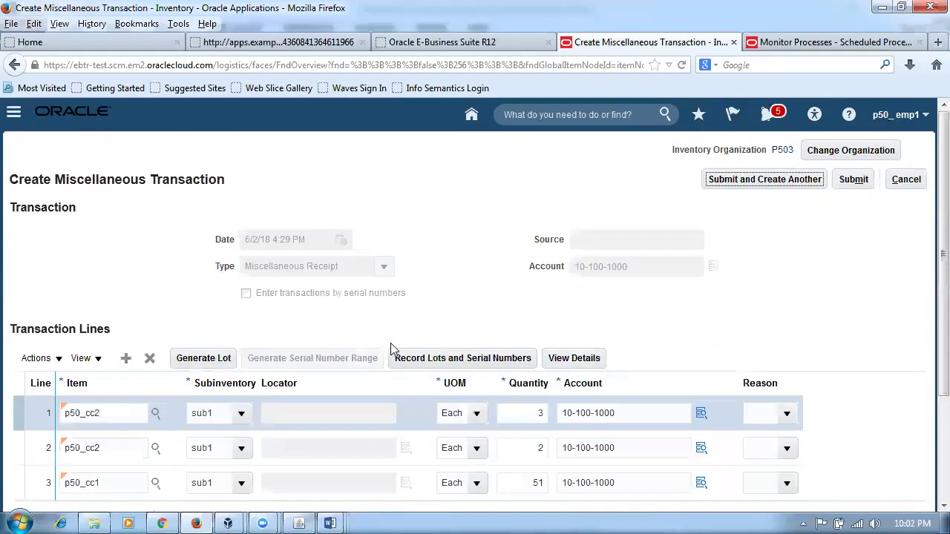
Add a transaction line for item p50_cc3 and open its details
scroll(392, 339, down, 3)
click(126, 225)
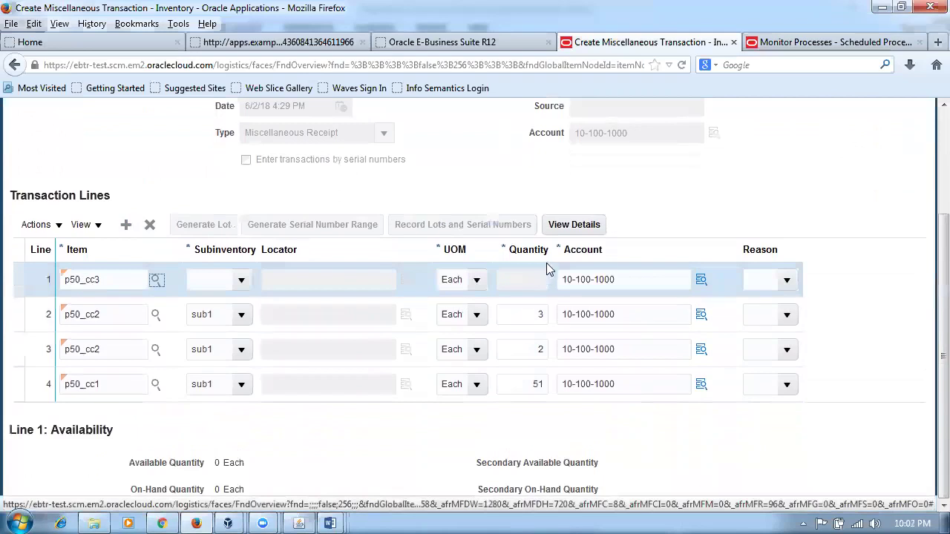
click(572, 225)
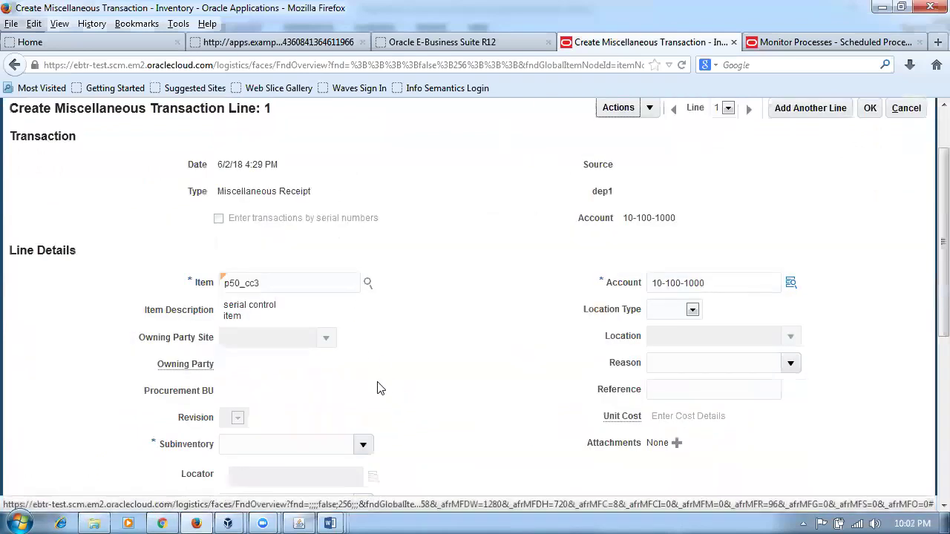
Set the p50_cc3 line's subinventory to sub1 and its transaction quantity to 3
scroll(375, 397, down, 2)
click(364, 360)
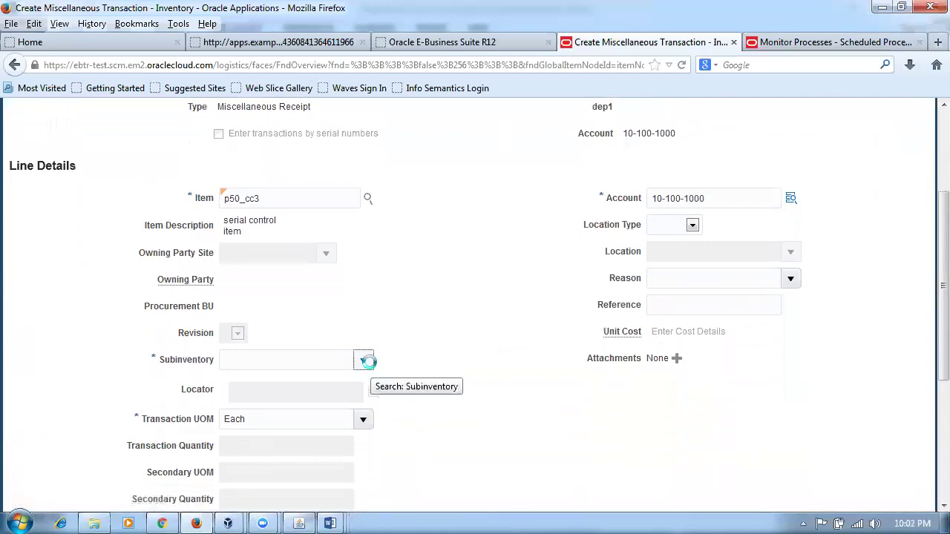
click(329, 386)
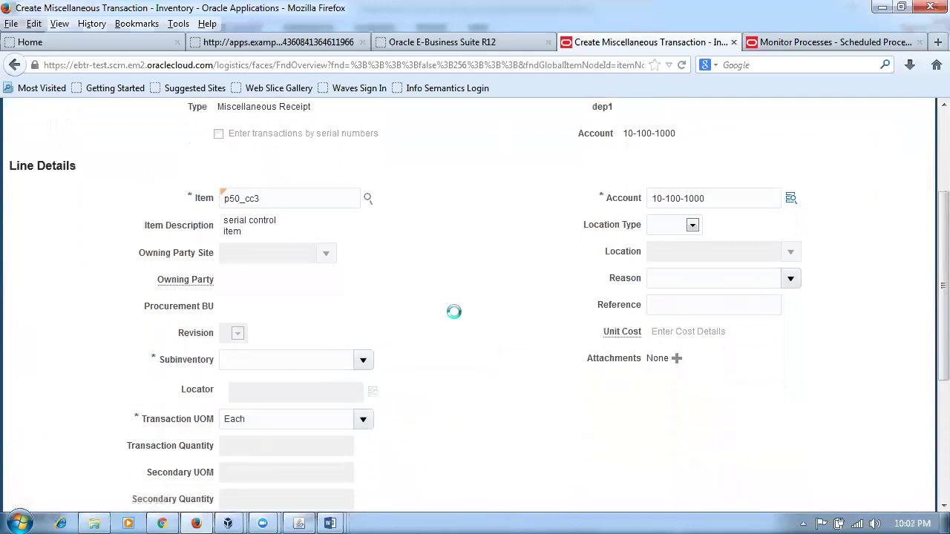
scroll(456, 315, down, 5)
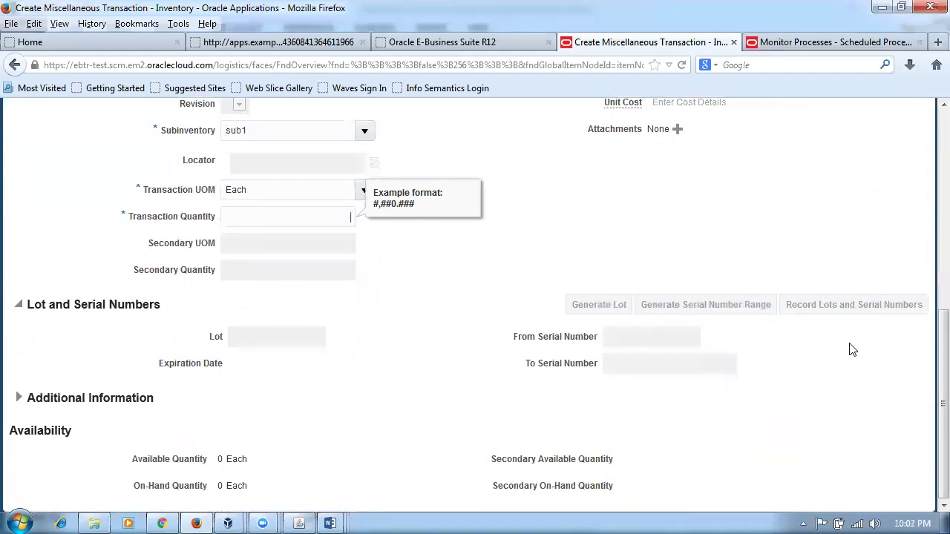
text(3)
key(Tab)
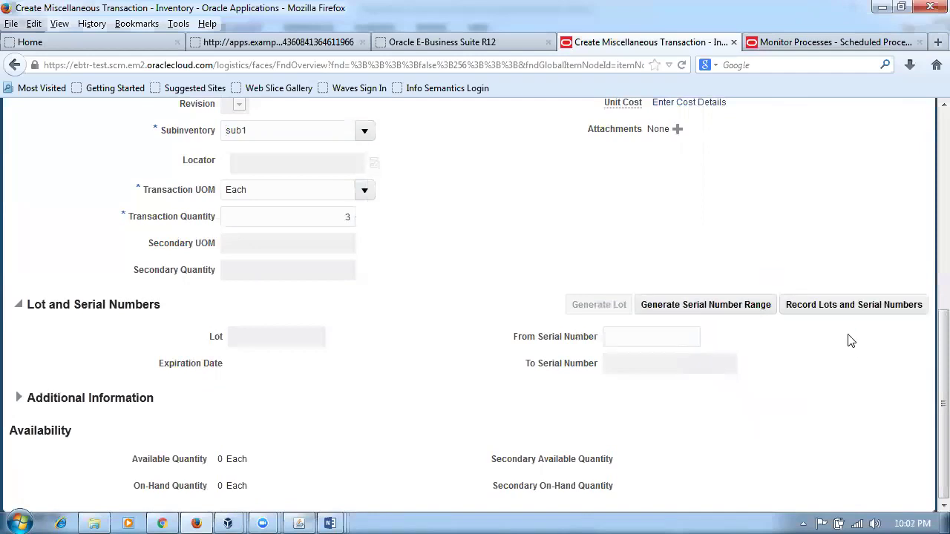
Record a serial number range of quantity 3 starting from 101 for item p50_cc3
click(848, 309)
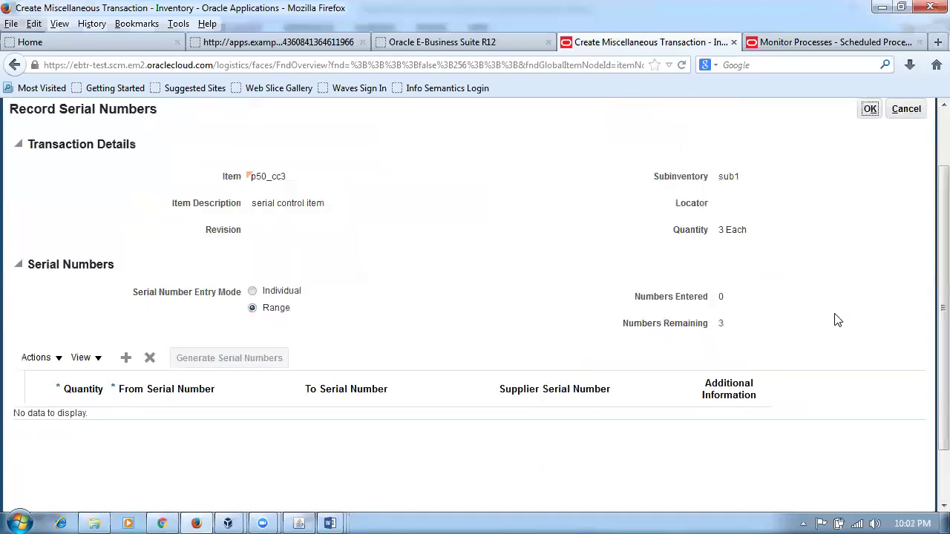
click(126, 357)
click(196, 430)
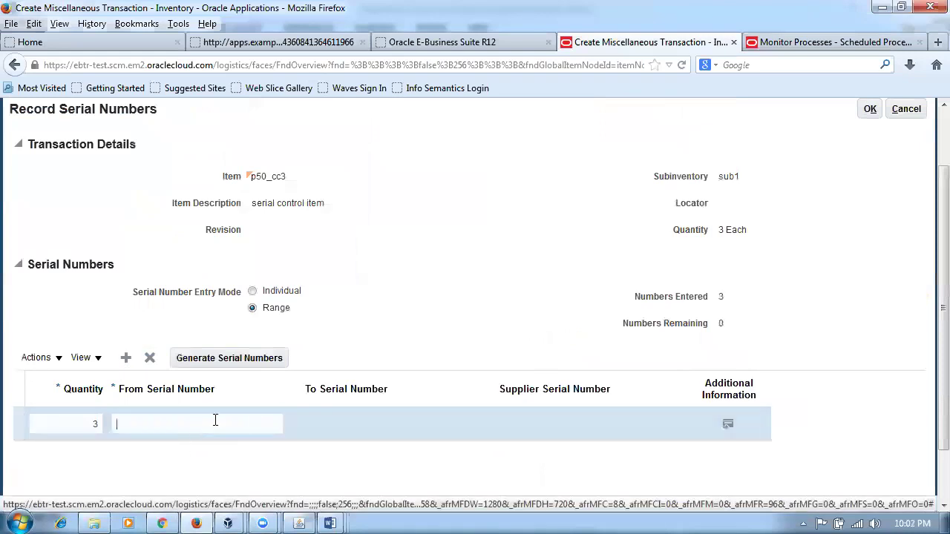
text(101)
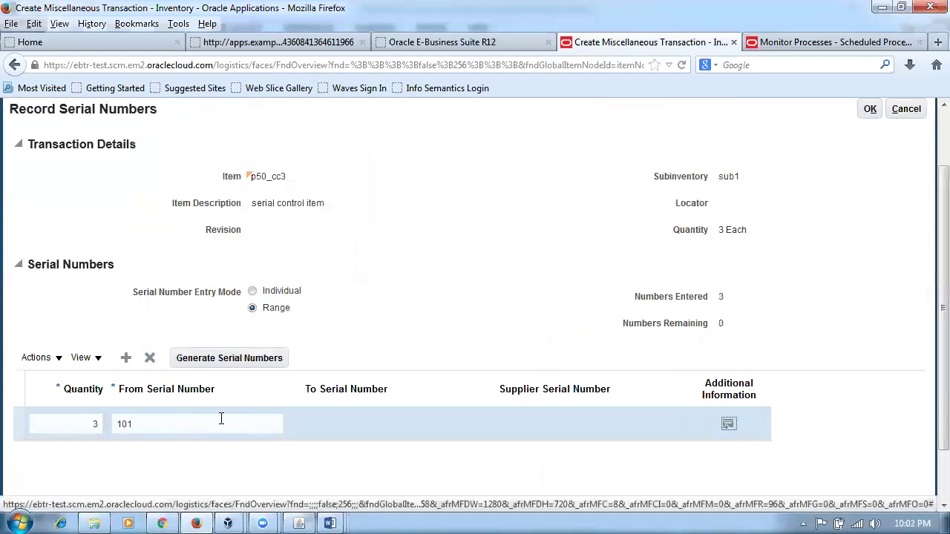
click(868, 110)
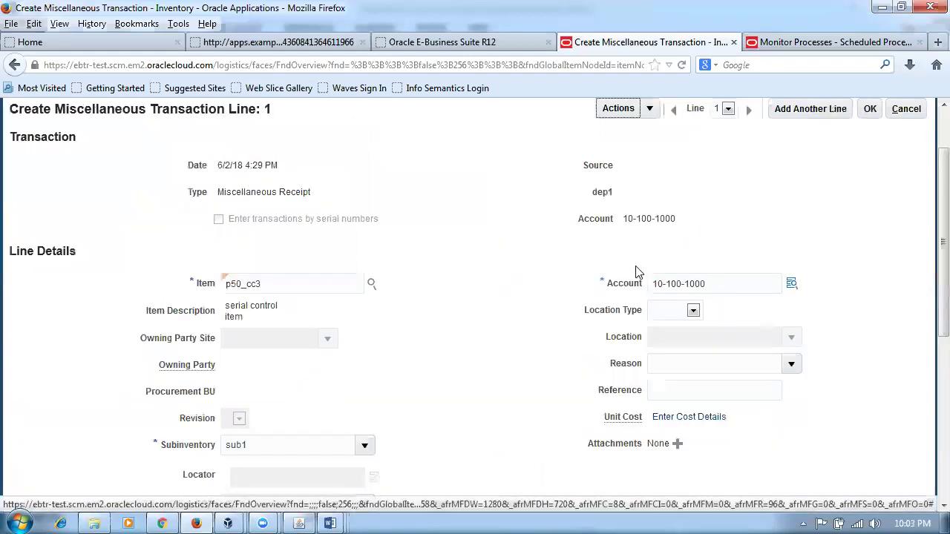
Accept the p50_cc3 line details, submit the miscellaneous receipt and dismiss the confirmation
click(869, 109)
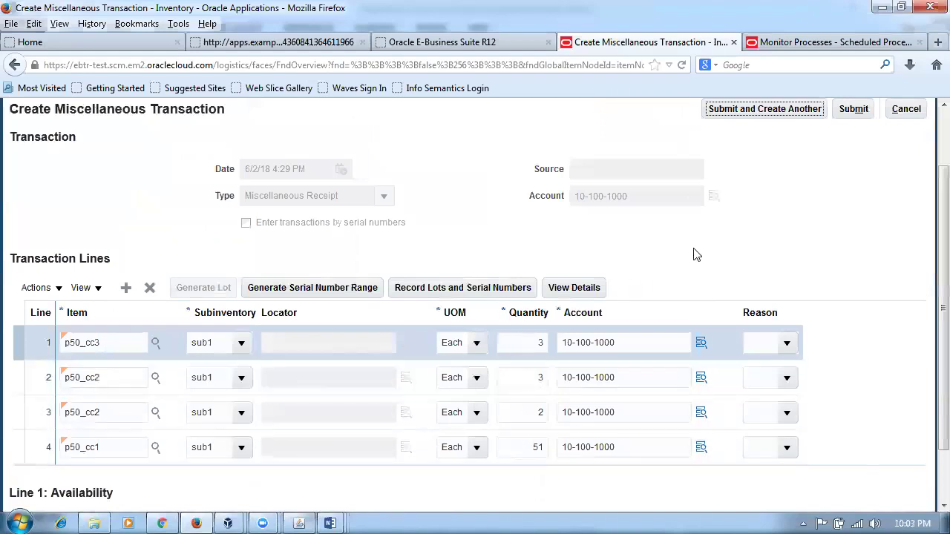
click(850, 113)
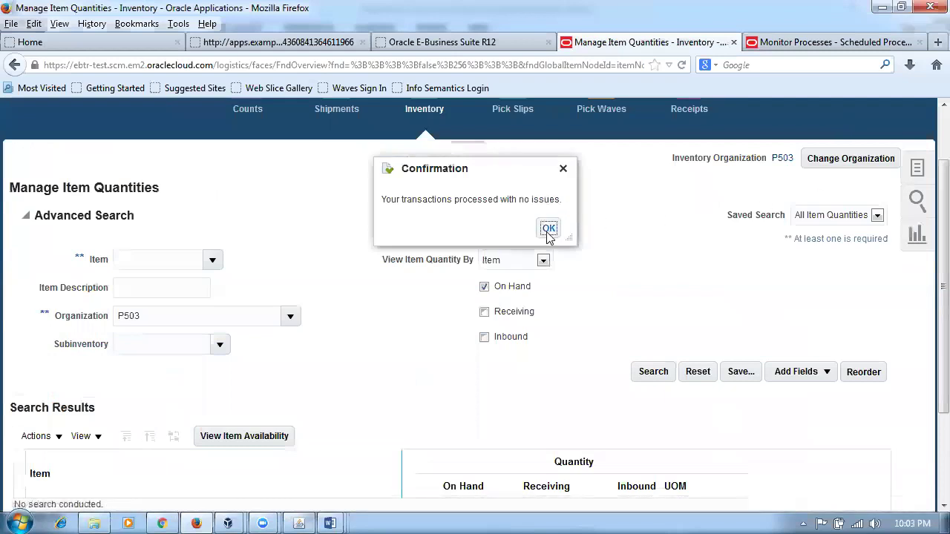
click(548, 228)
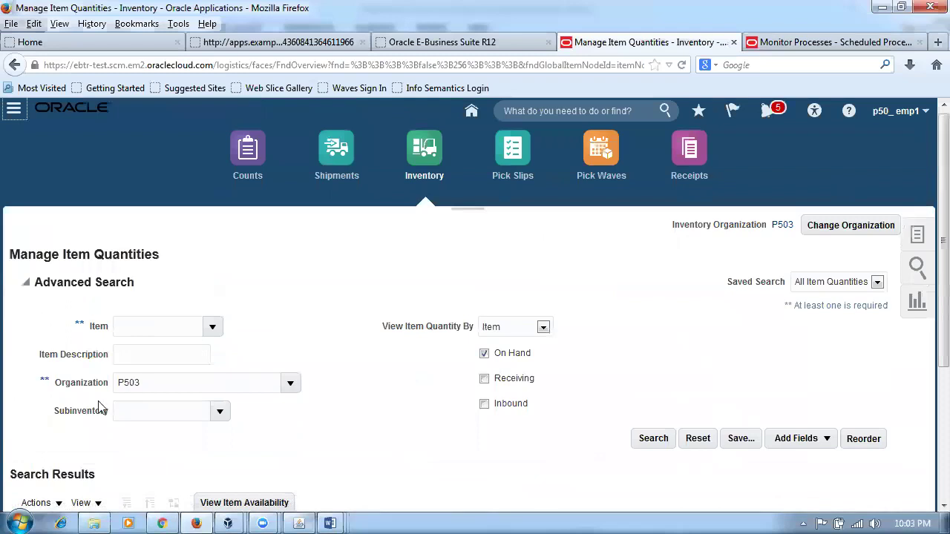
Search the on-hand item quantities for organization P503 and expand item p50_cc2 through subinventory sub1 to its lots
drag(149, 386, 120, 390)
click(653, 438)
scroll(645, 404, down, 4)
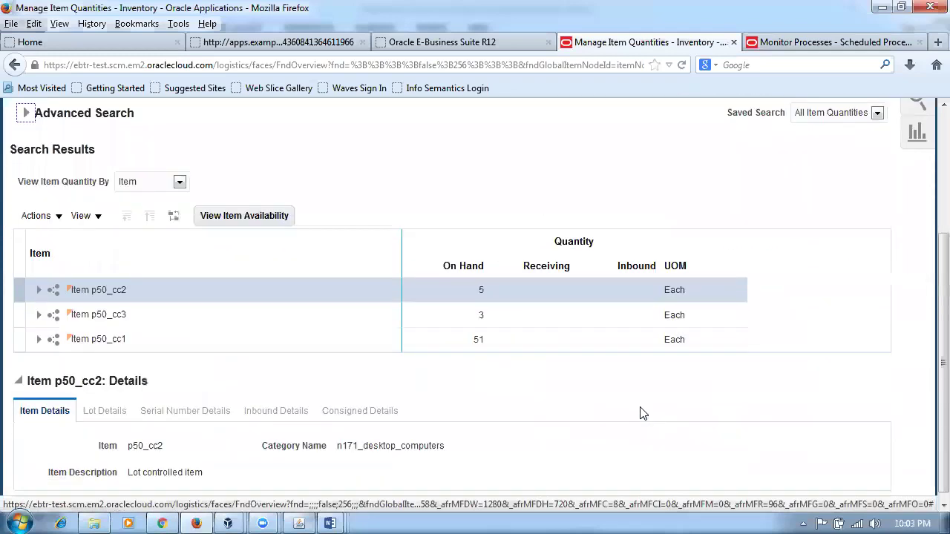
click(38, 291)
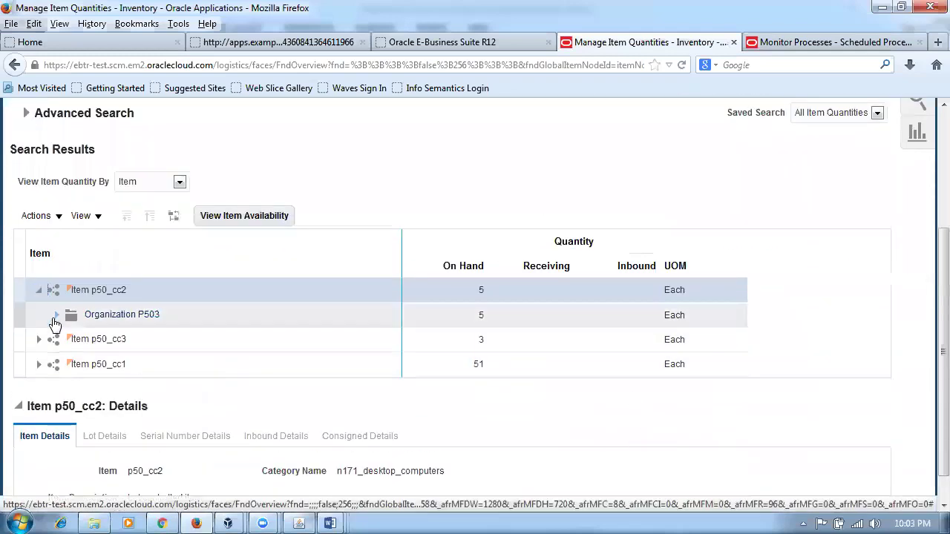
click(56, 316)
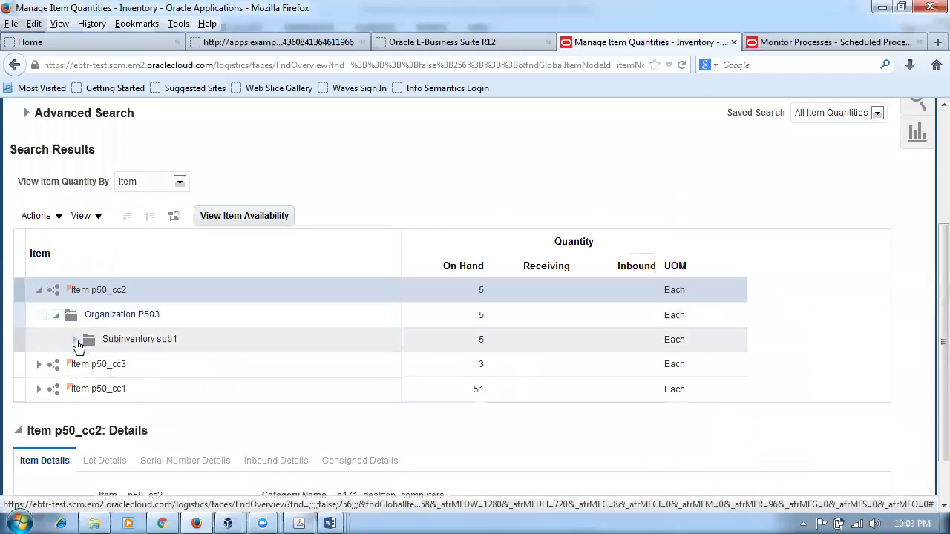
click(75, 341)
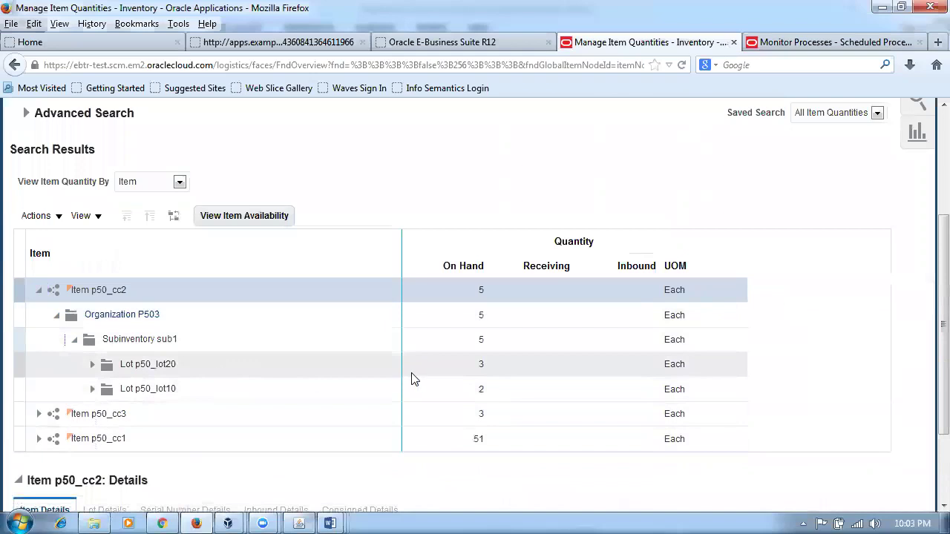
Expand item p50_cc3 through organization P503 to subinventory sub1 and view its serial number details
click(39, 413)
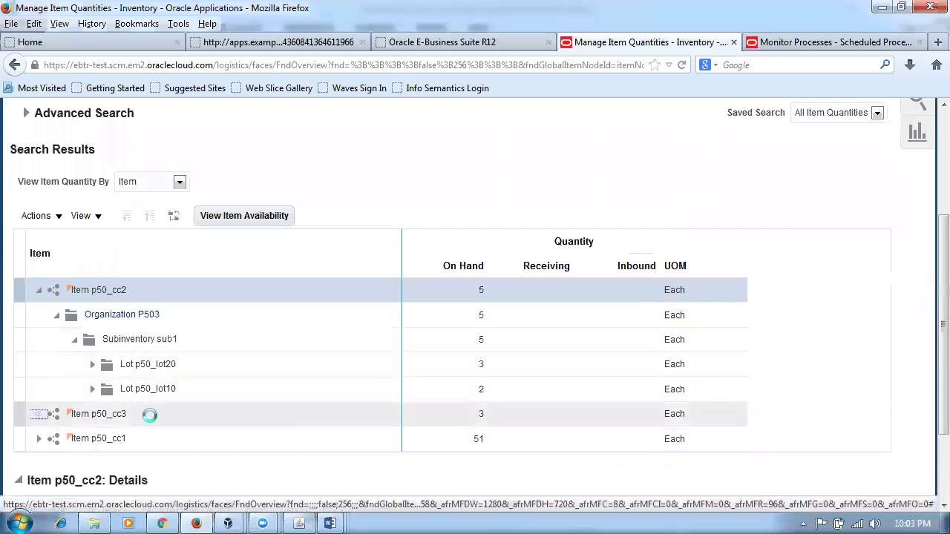
scroll(206, 433, down, 2)
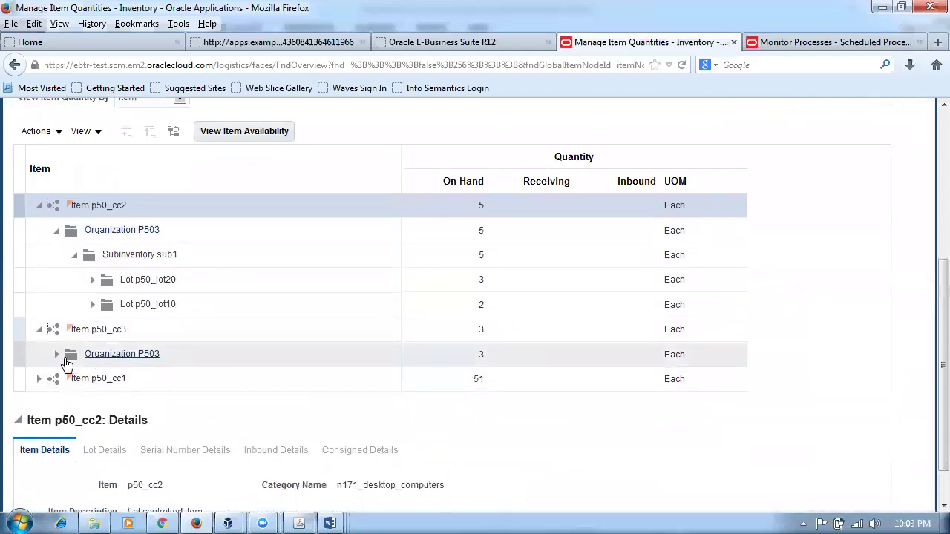
click(57, 354)
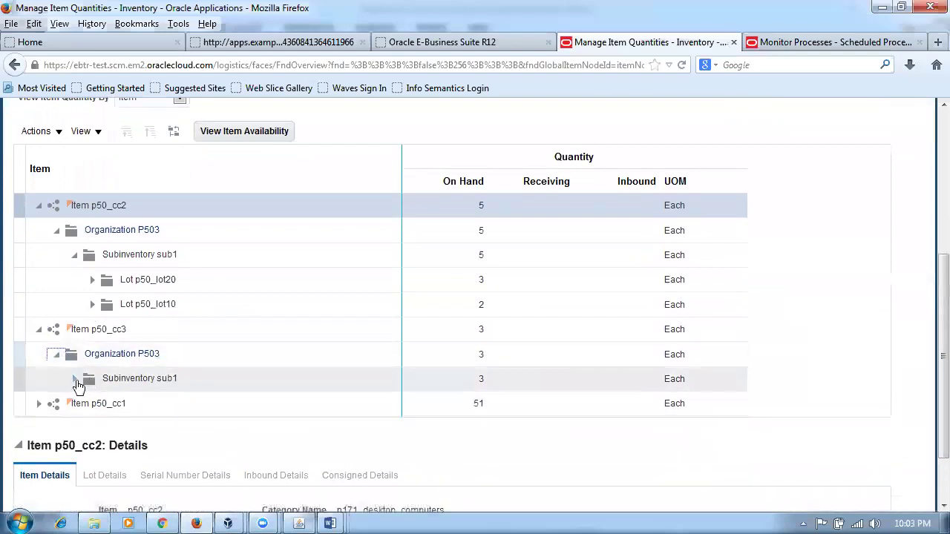
click(74, 379)
click(221, 386)
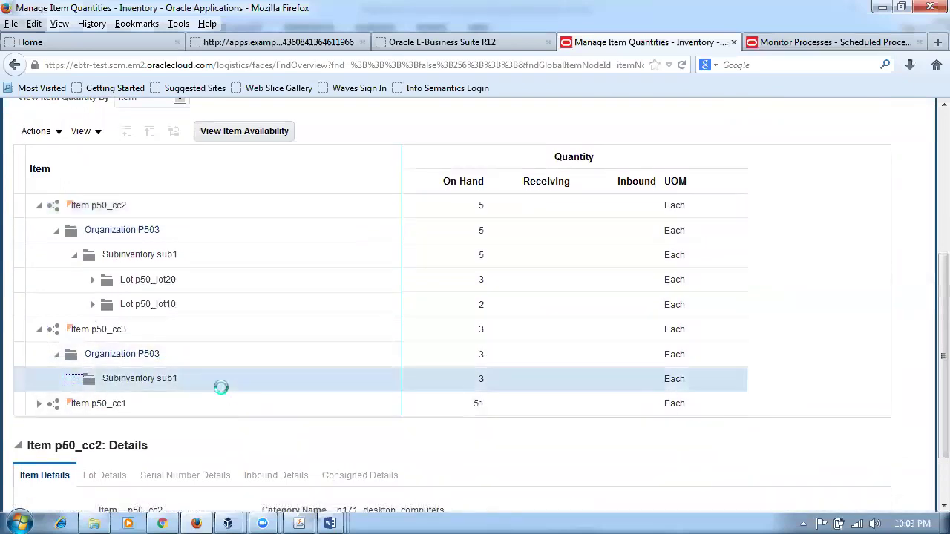
scroll(250, 465, down, 2)
click(210, 413)
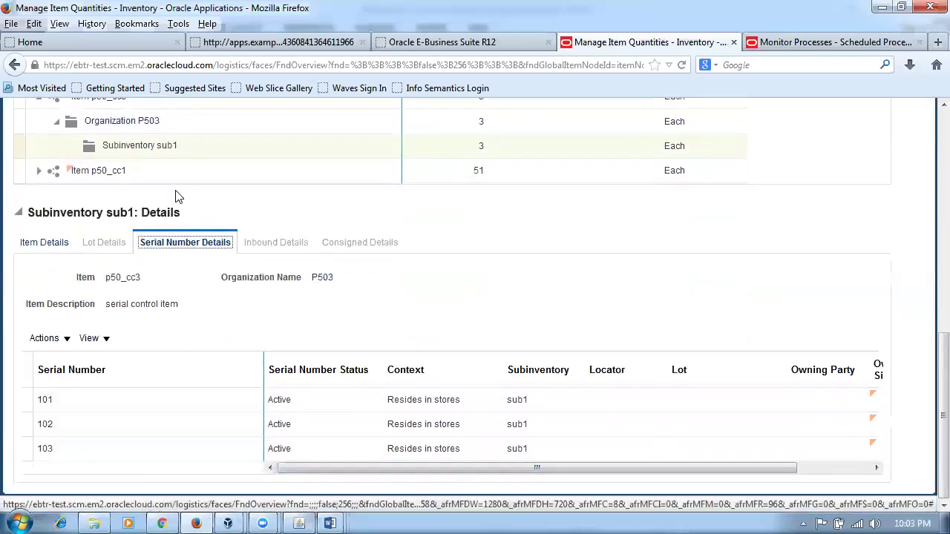
Expand item p50_cc1 through organization P503 to subinventory sub1 and review the on-hand quantities of all three items
click(37, 173)
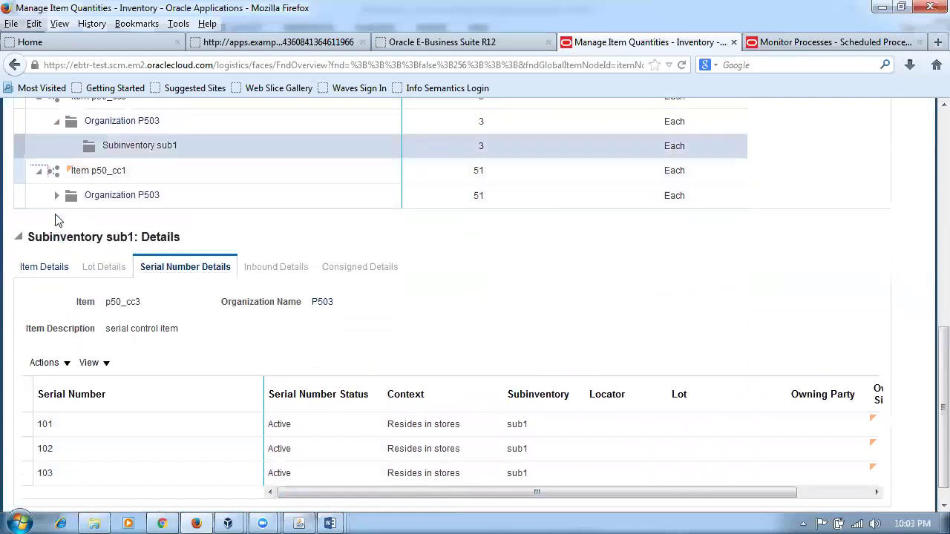
click(57, 195)
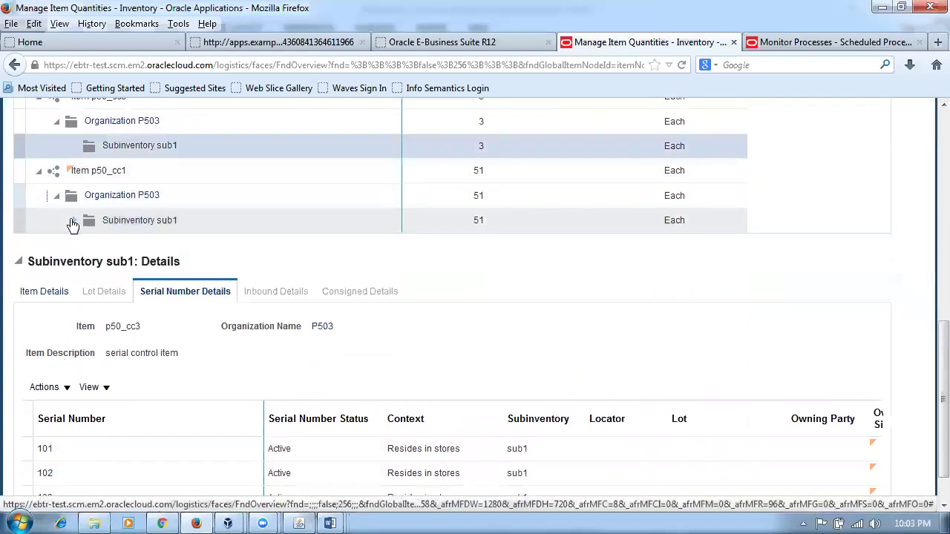
click(364, 221)
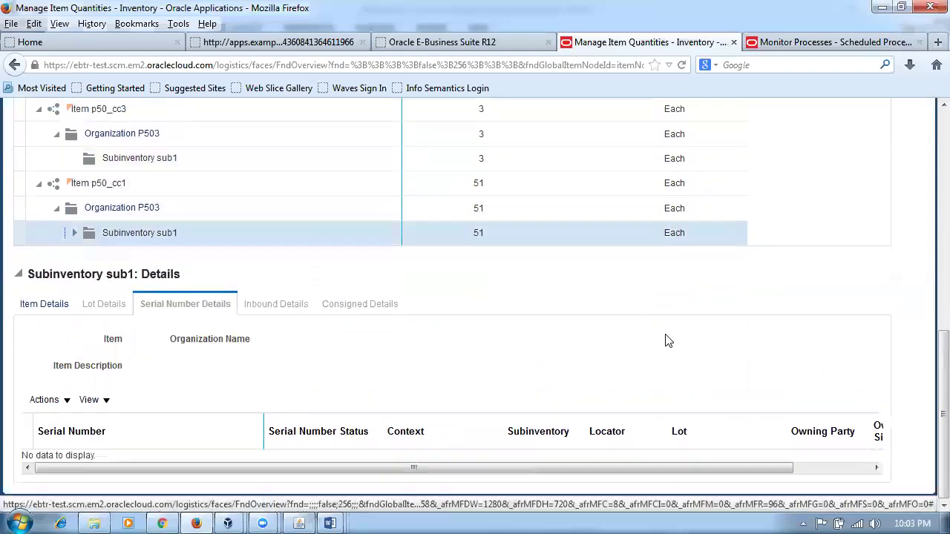
scroll(664, 339, up, 4)
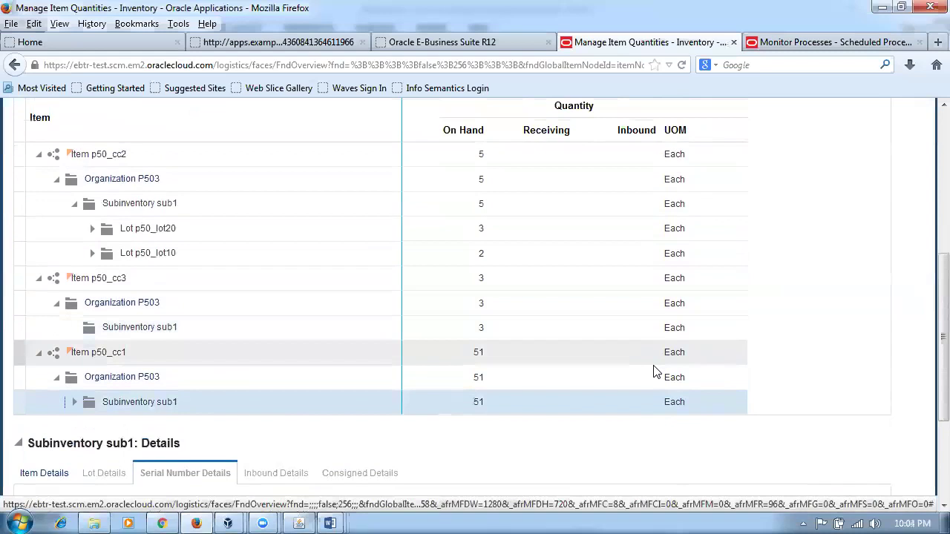
scroll(664, 371, up, 4)
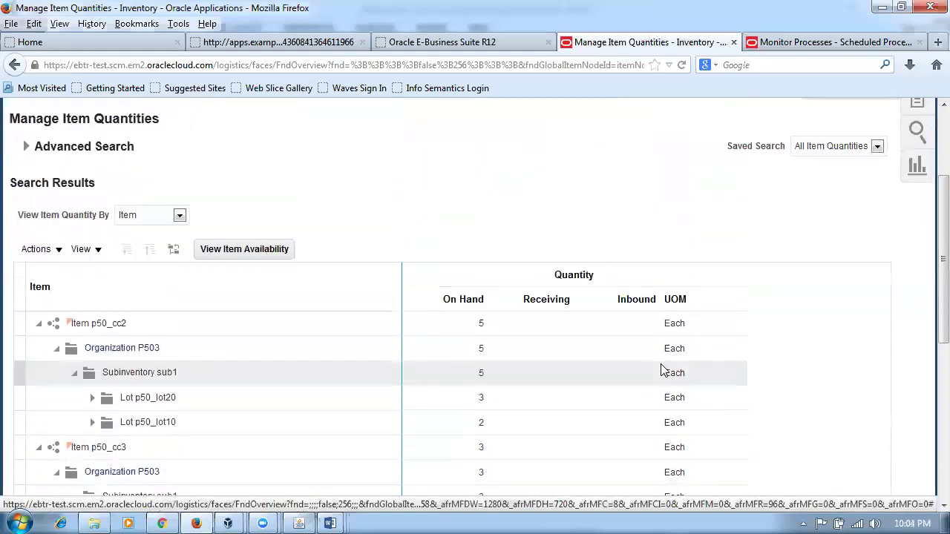
scroll(662, 371, down, 4)
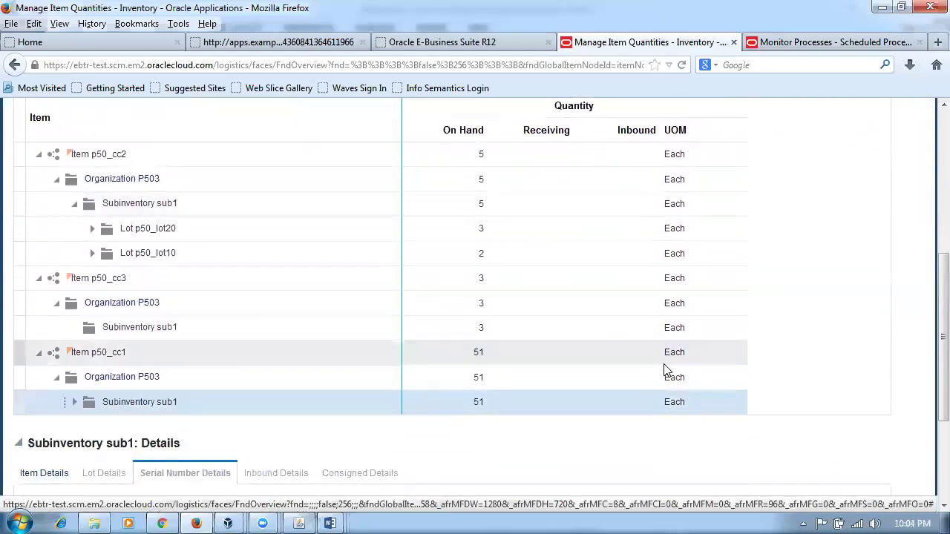
scroll(663, 368, down, 4)
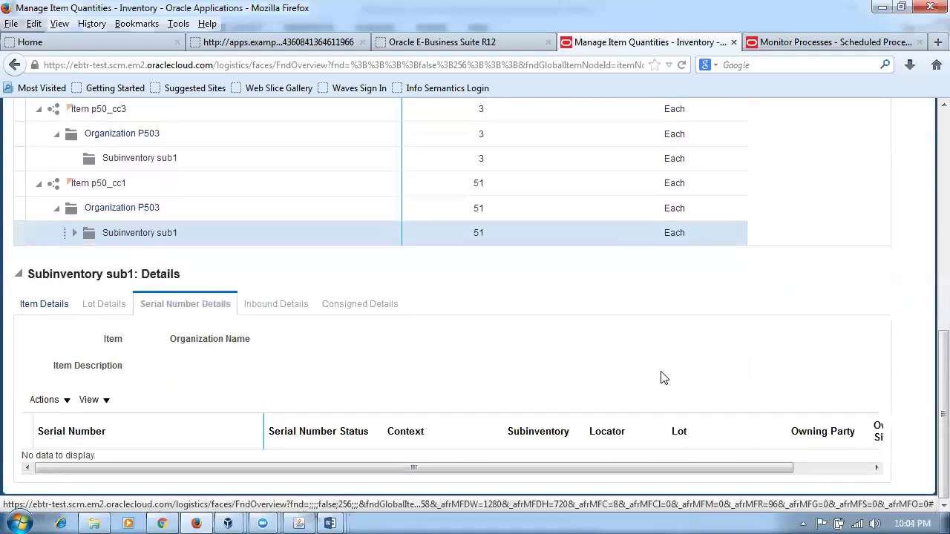
scroll(664, 378, up, 10)
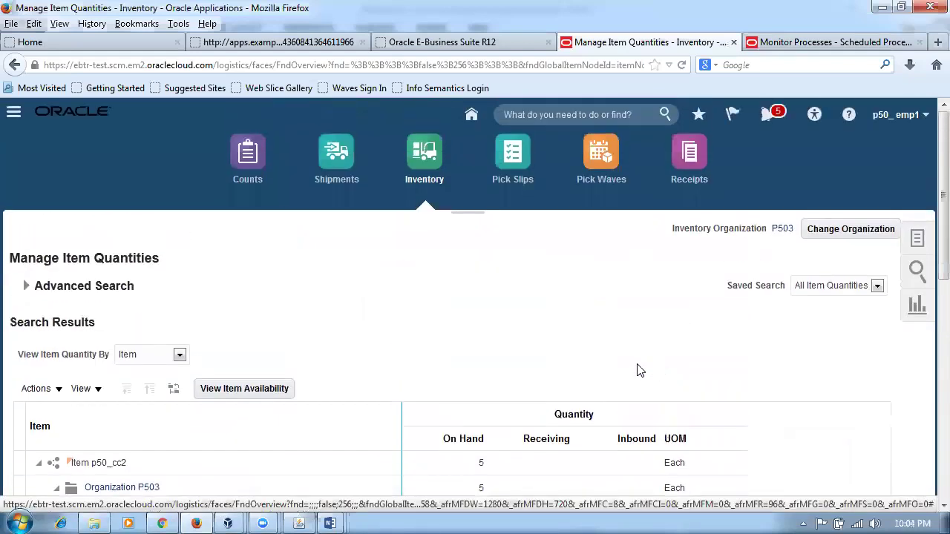
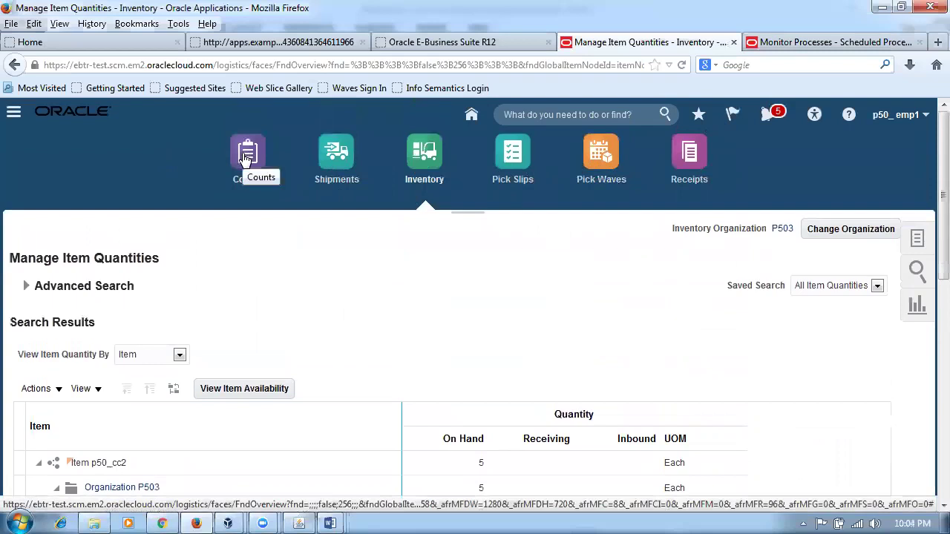
click(245, 158)
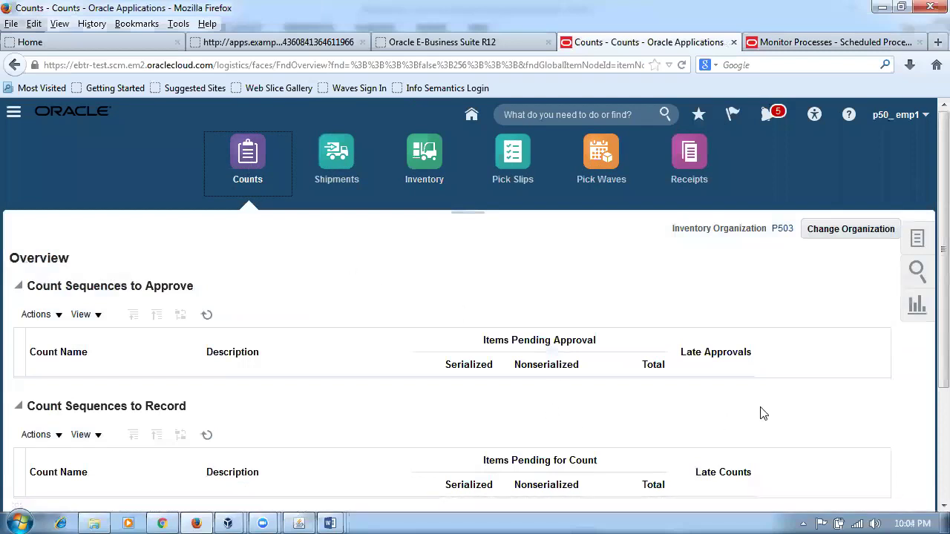
click(912, 240)
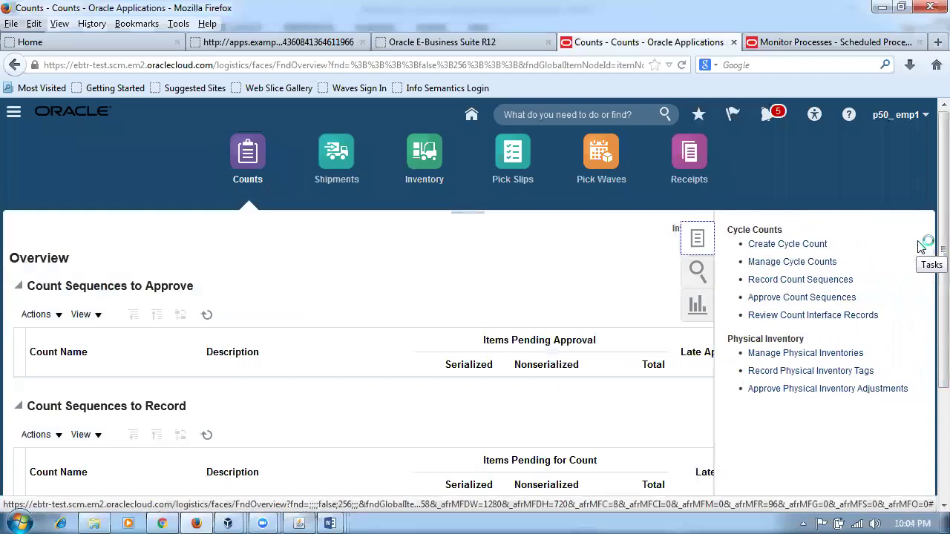
click(787, 247)
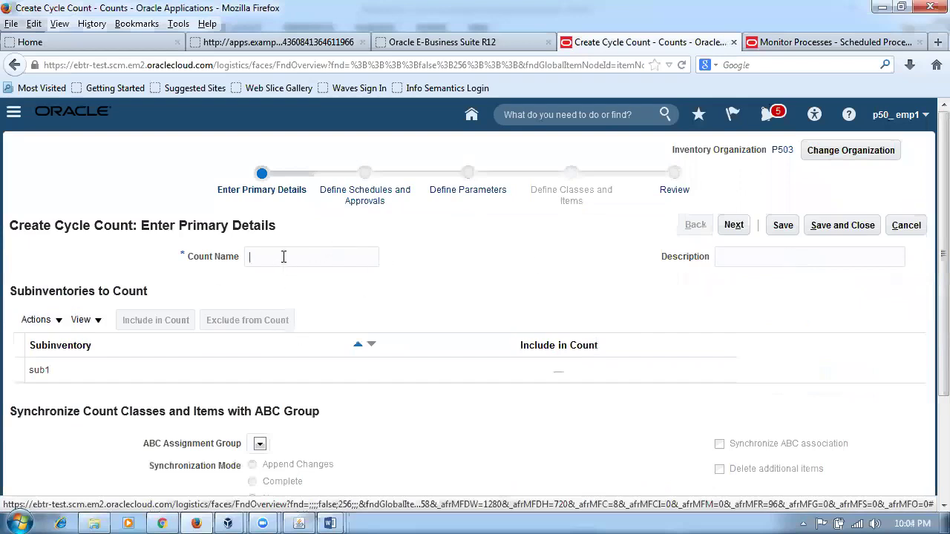
text(p50_cyc_count1)
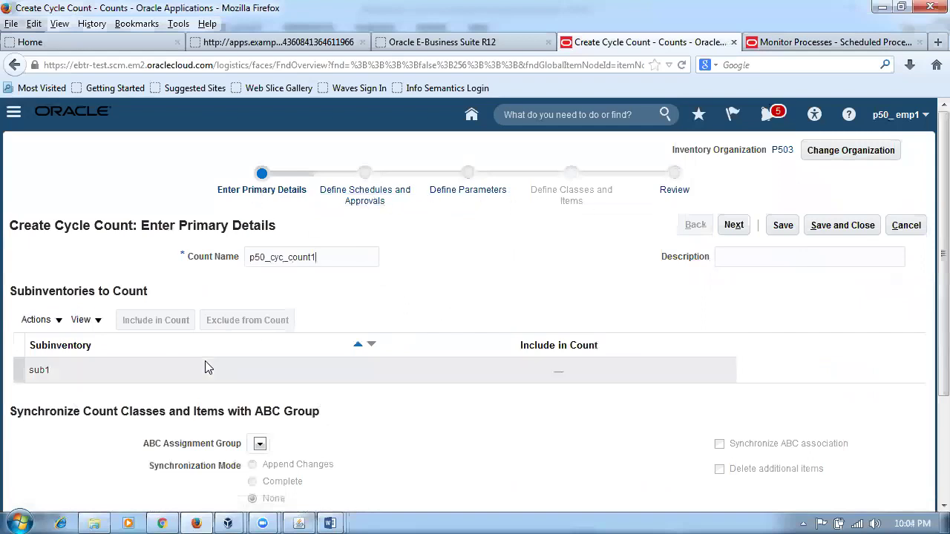
click(16, 375)
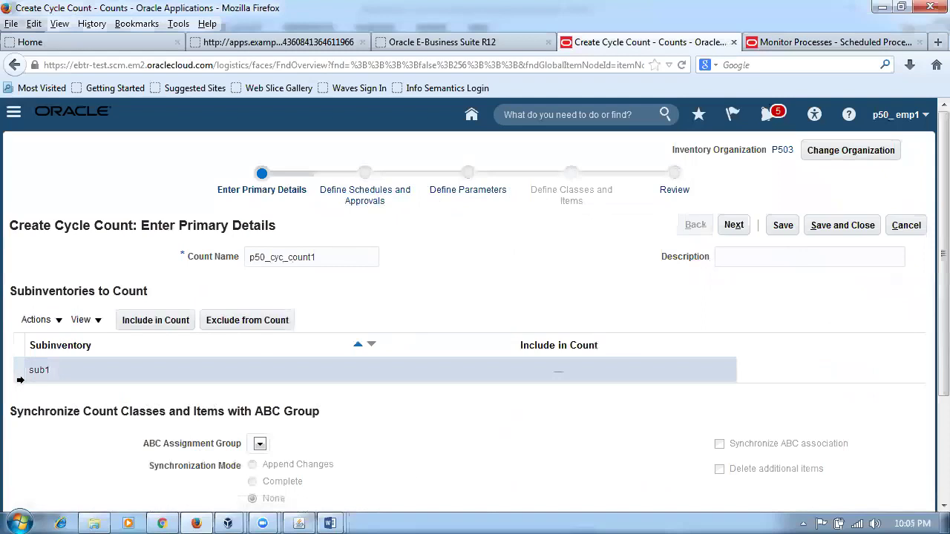
click(139, 329)
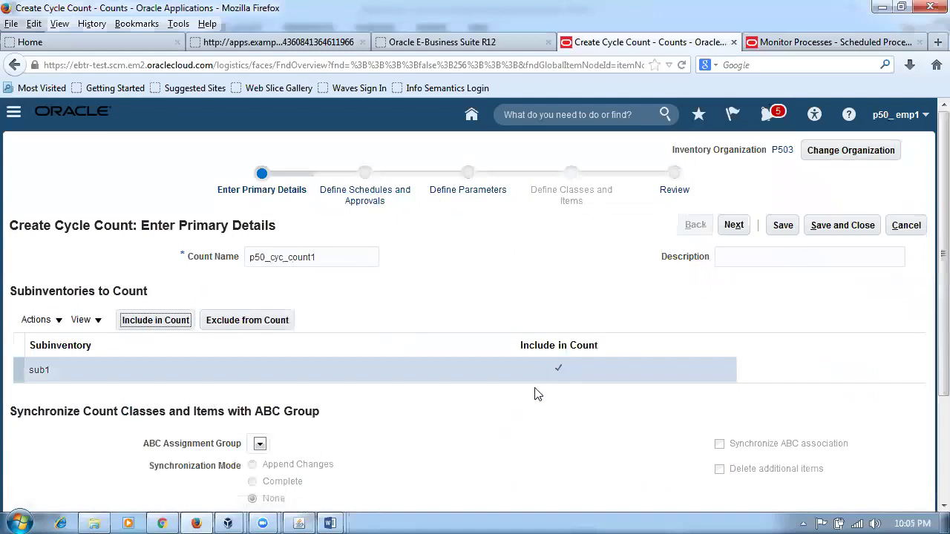
scroll(537, 395, down, 3)
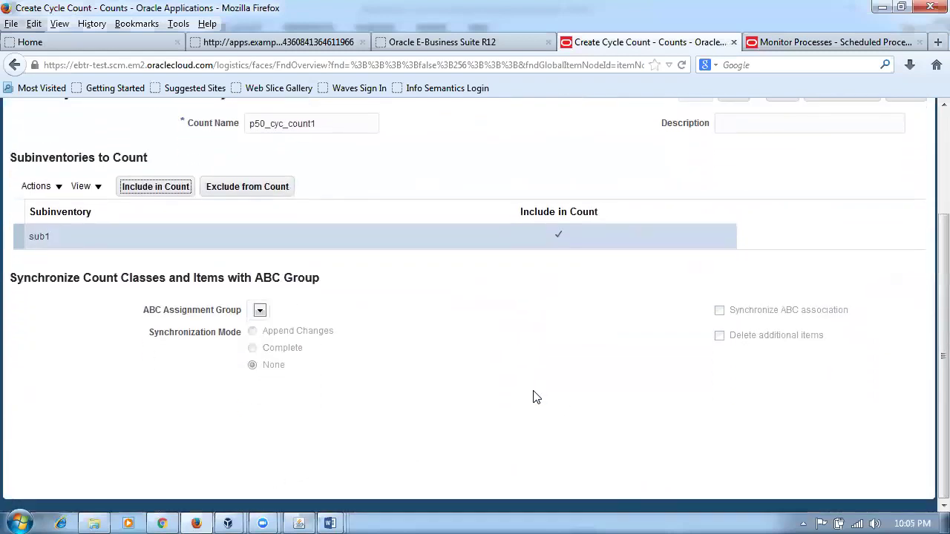
scroll(531, 397, up, 3)
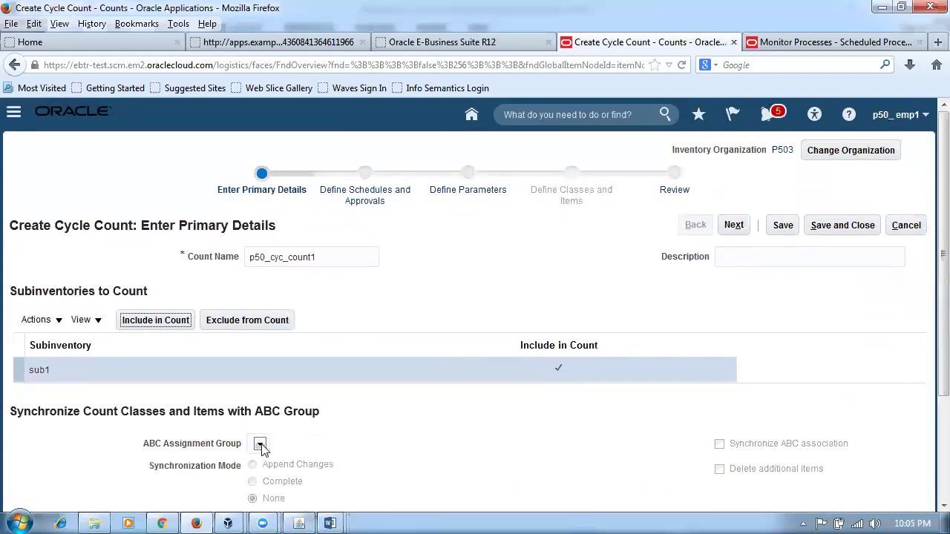
click(905, 226)
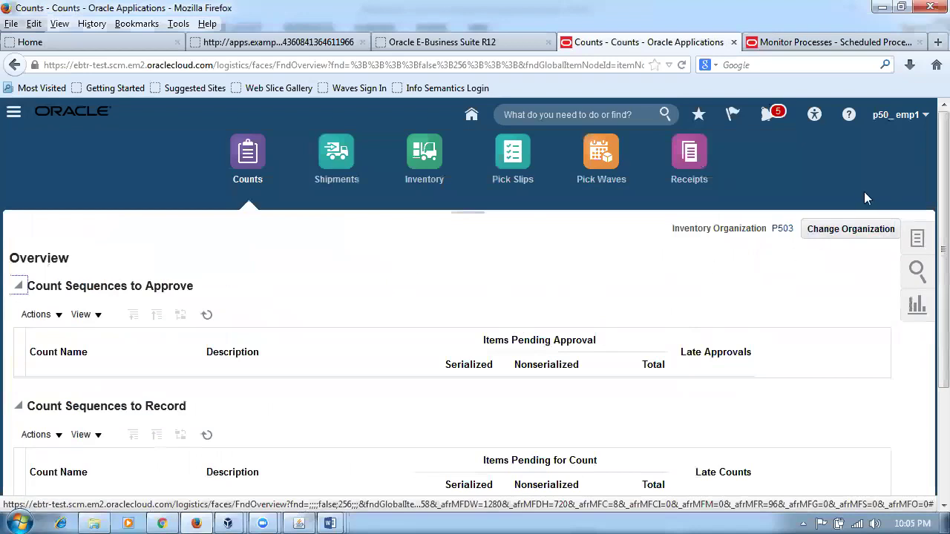
Search Setup and Maintenance for %ABC% and open the Manage ABC Classification Sets task
click(904, 115)
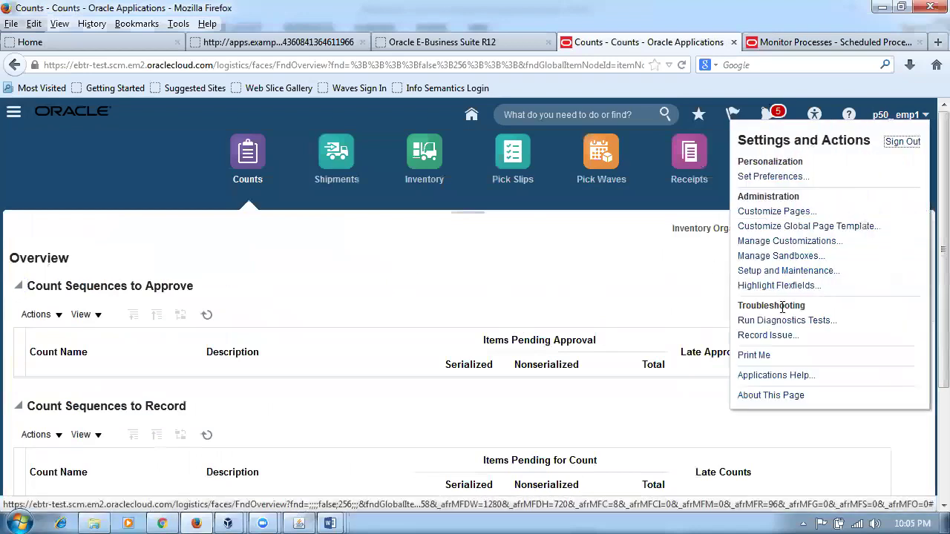
click(786, 272)
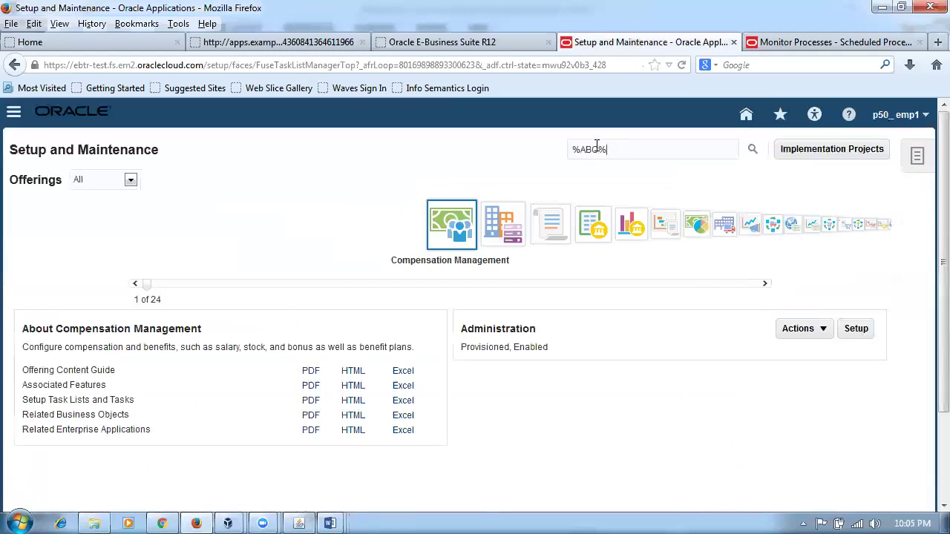
key(Return)
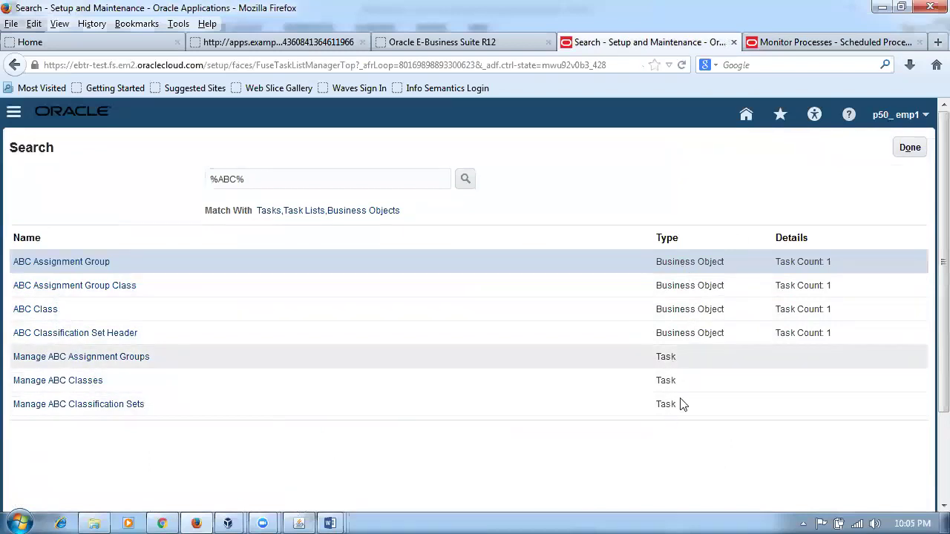
click(64, 409)
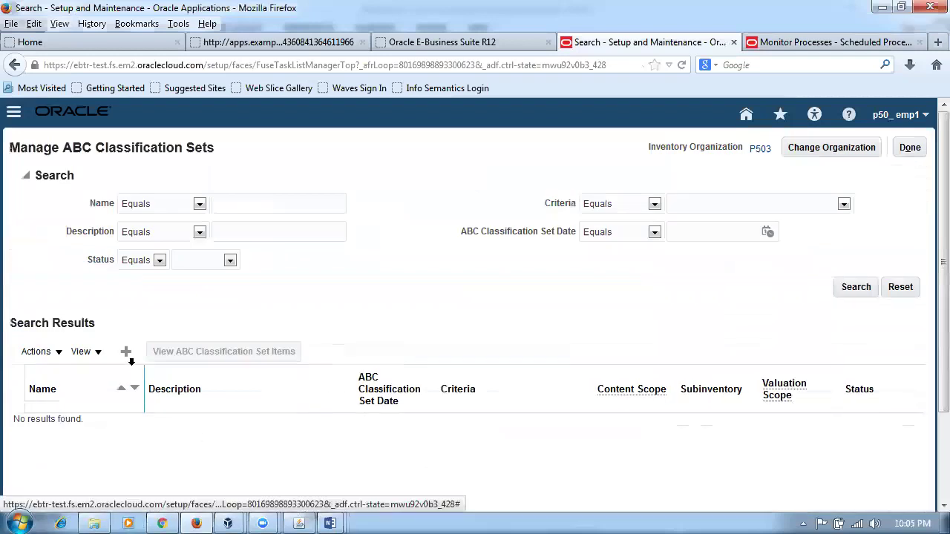
Start a new ABC classification set for inventory organization P503
click(126, 351)
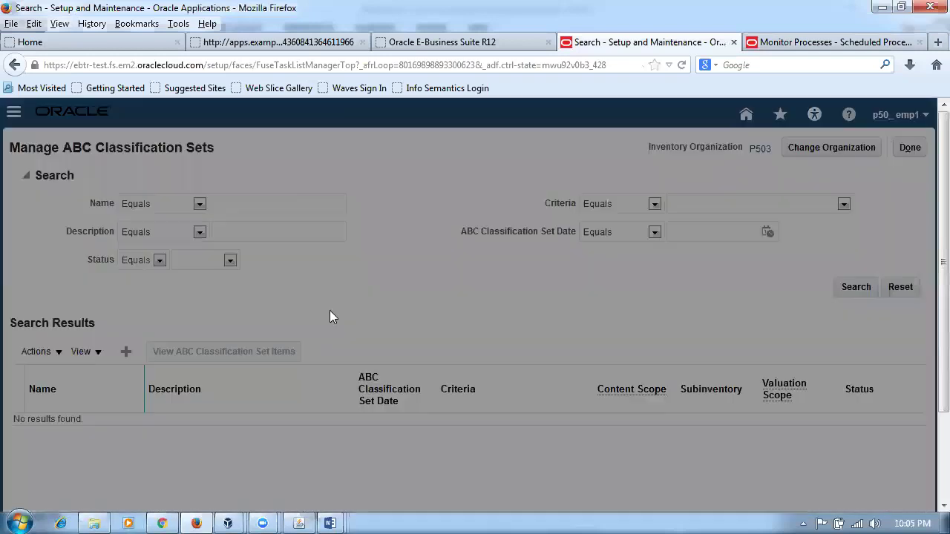
Enter p50_classification_set as both the name and the description of the new ABC classification set
text(p50_classification_set)
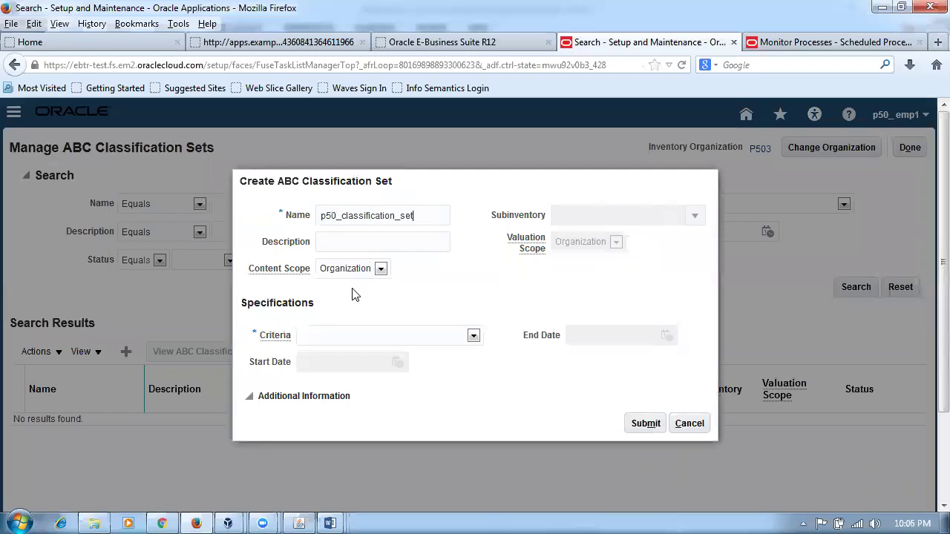
drag(420, 214, 299, 230)
key(ctrl+c)
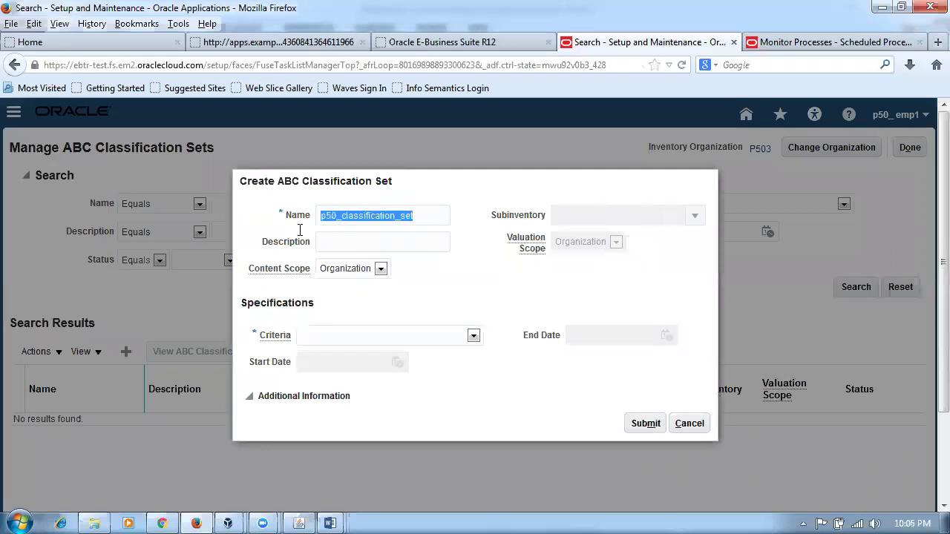
click(386, 242)
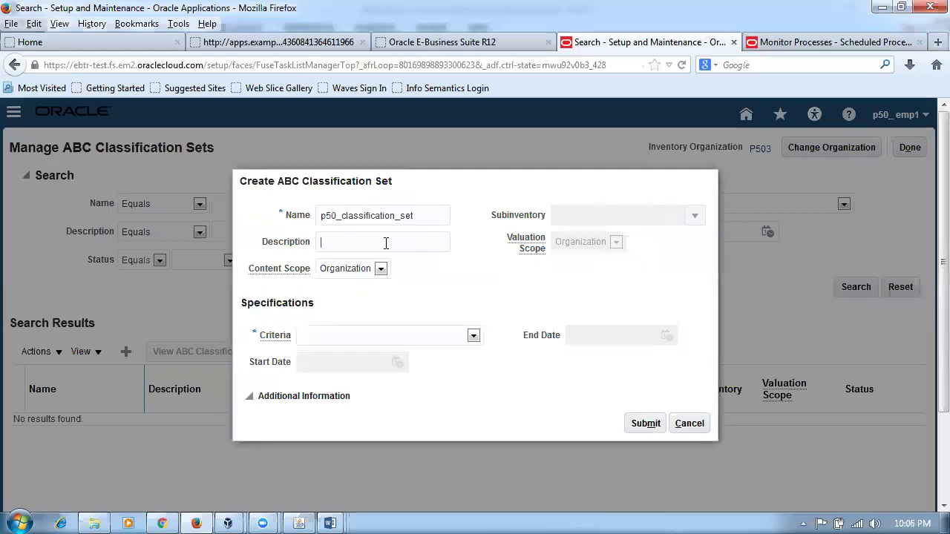
key(ctrl+v)
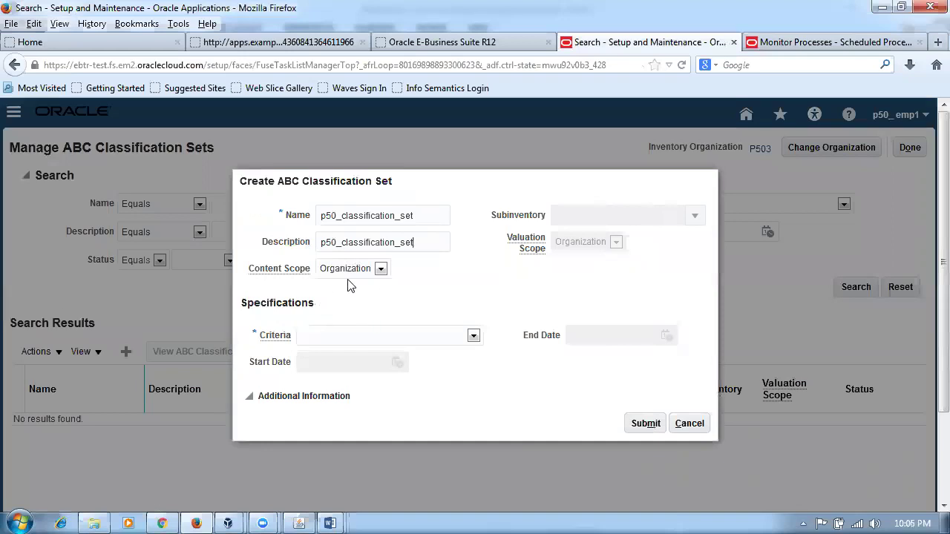
Set the classification set's criteria to Current on-hand quantity, submit it, and dismiss the submission message
click(405, 343)
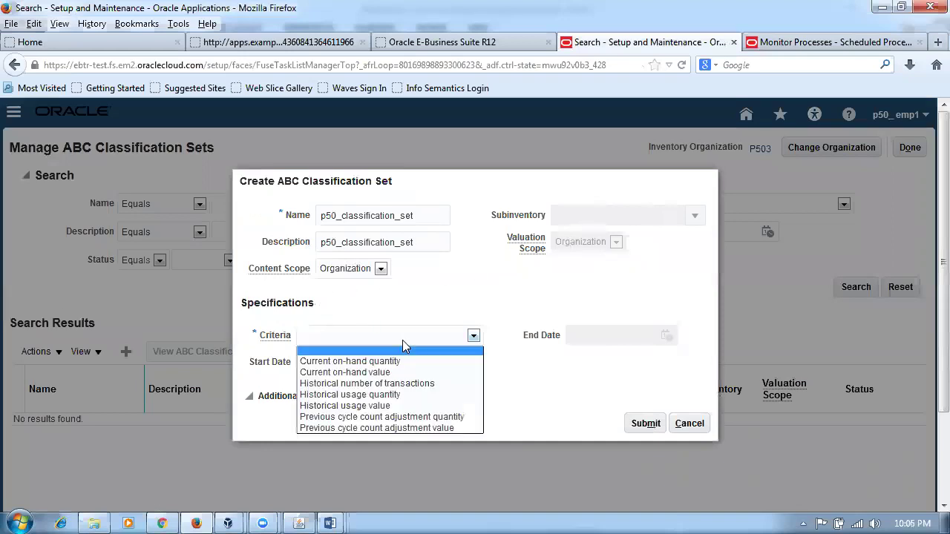
click(356, 360)
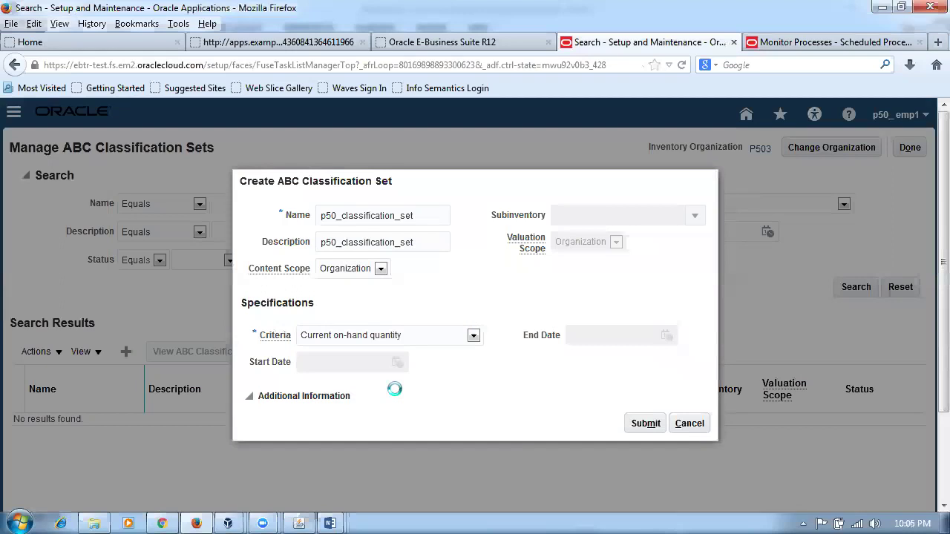
click(644, 428)
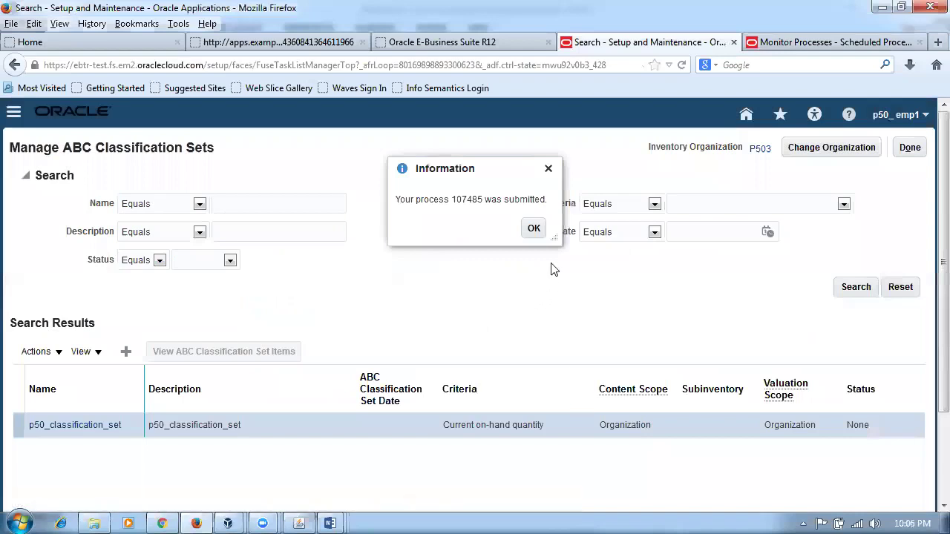
click(540, 233)
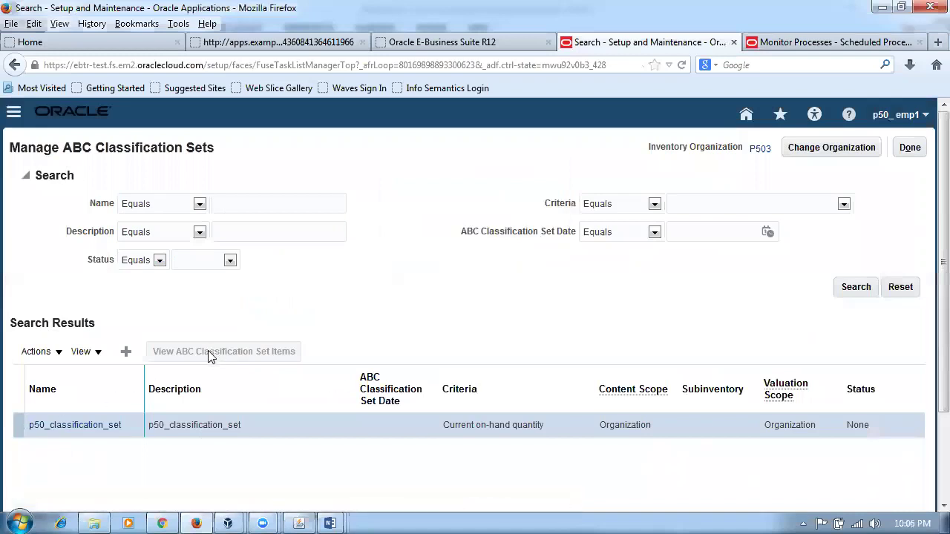
Rerun the ABC classification sets search to check the processing status of p50_classification_set
click(856, 289)
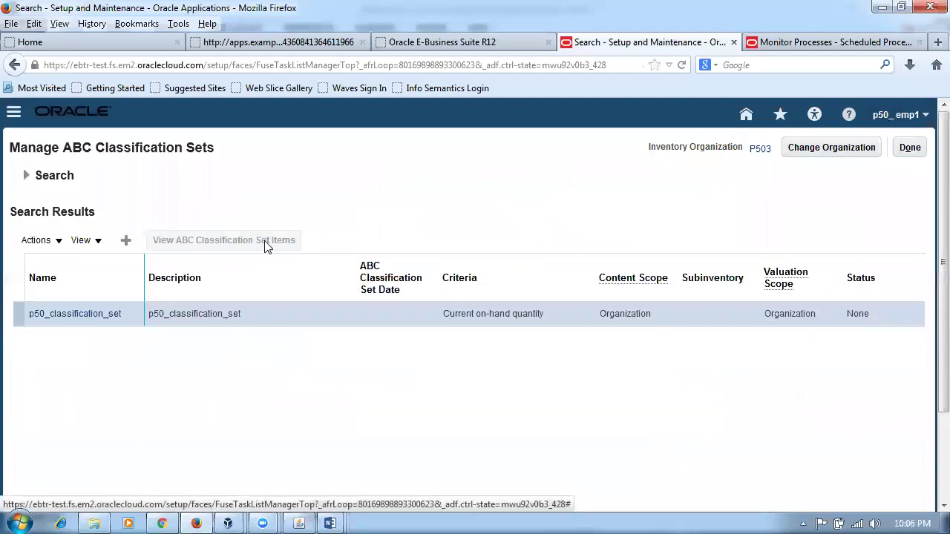
click(24, 177)
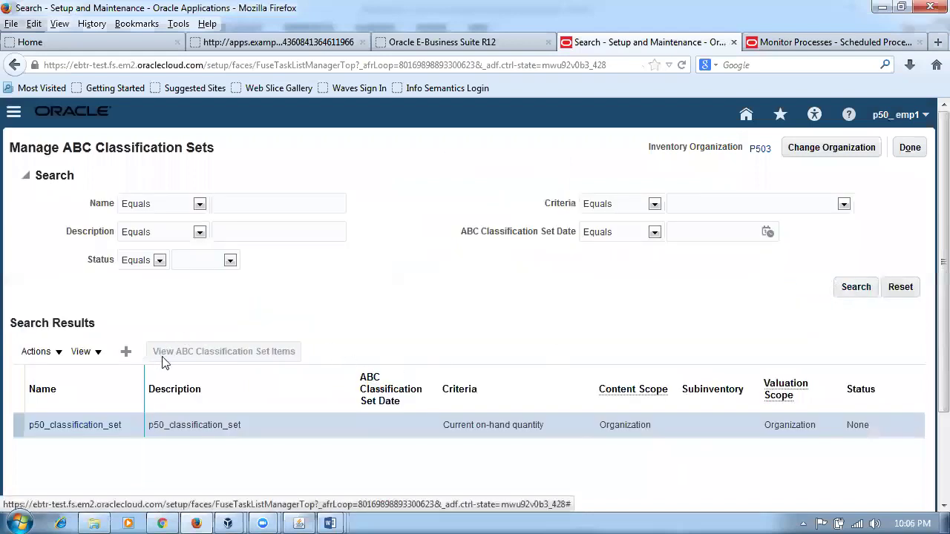
click(843, 292)
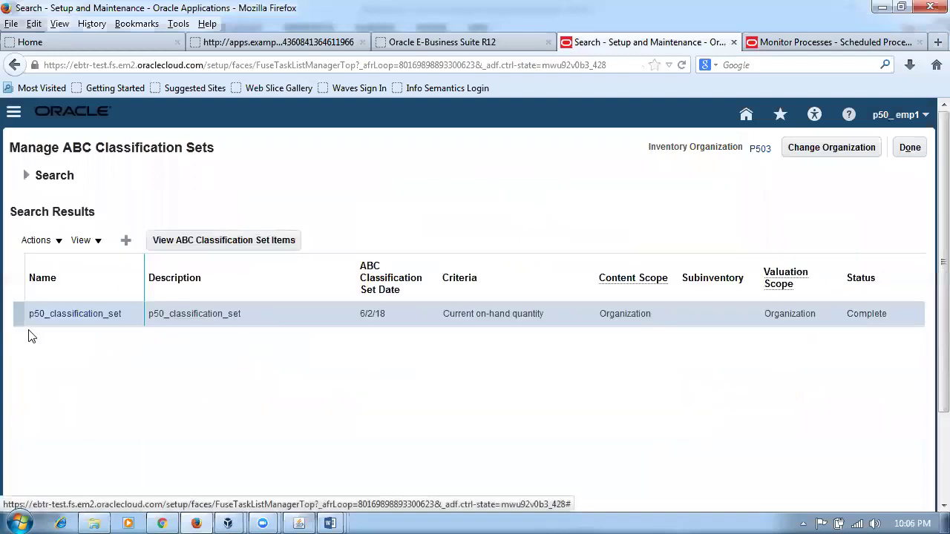
Examine the items in p50_classification_set and their quantities, and return to the list of classification sets
click(232, 240)
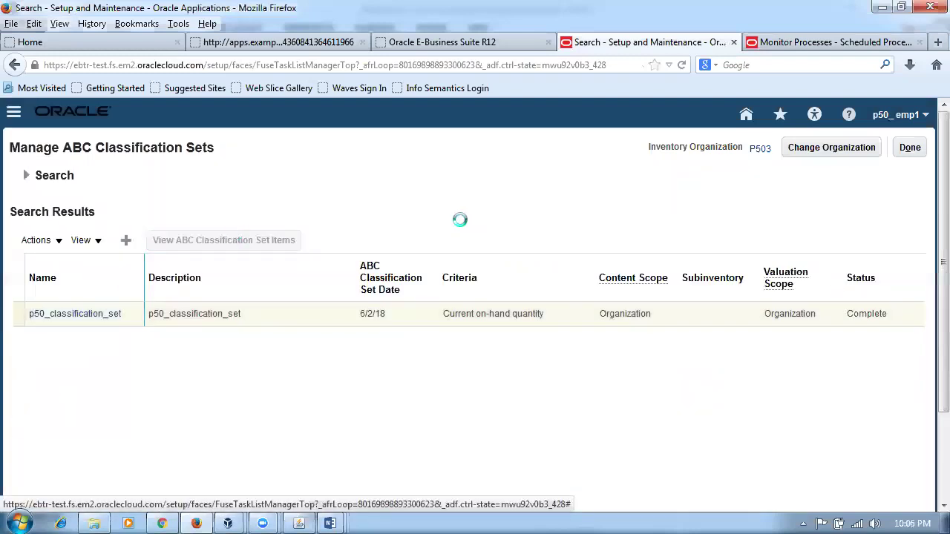
scroll(439, 288, down, 3)
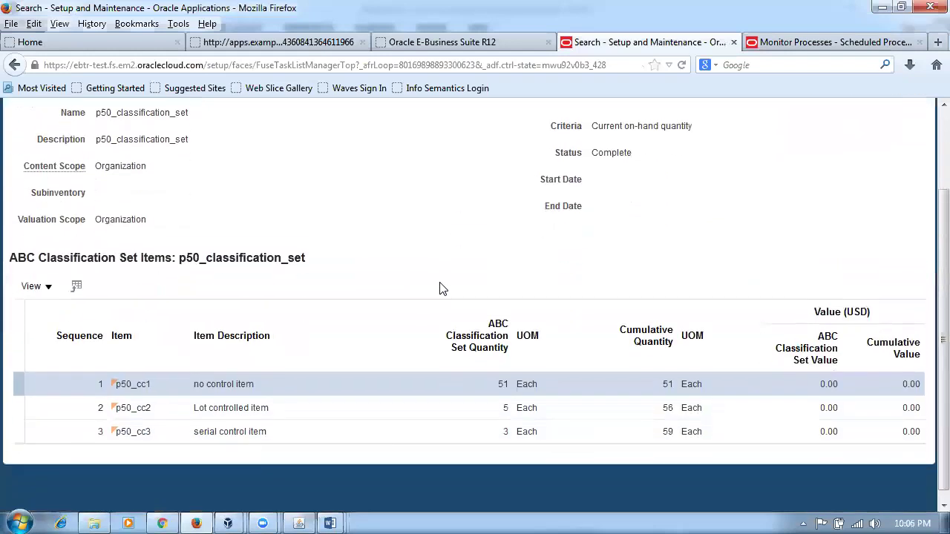
mouse_move(308, 517)
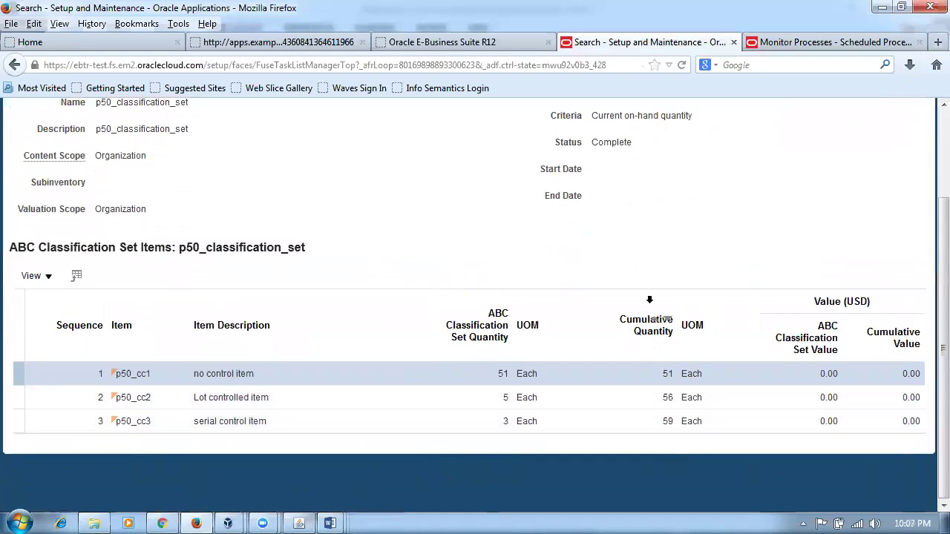
scroll(663, 295, up, 3)
click(910, 147)
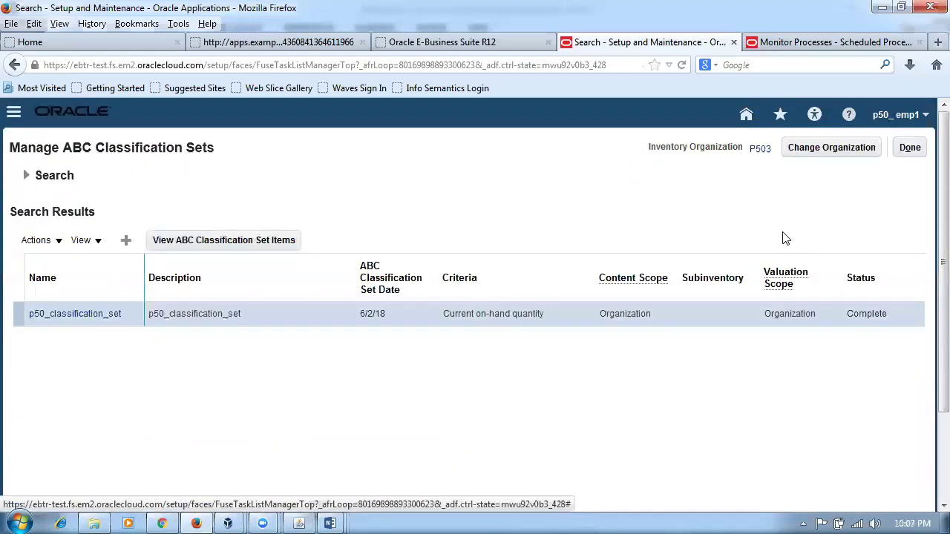
Leave the classification sets, open the Manage ABC Classes task, and add a class named A Class
click(920, 147)
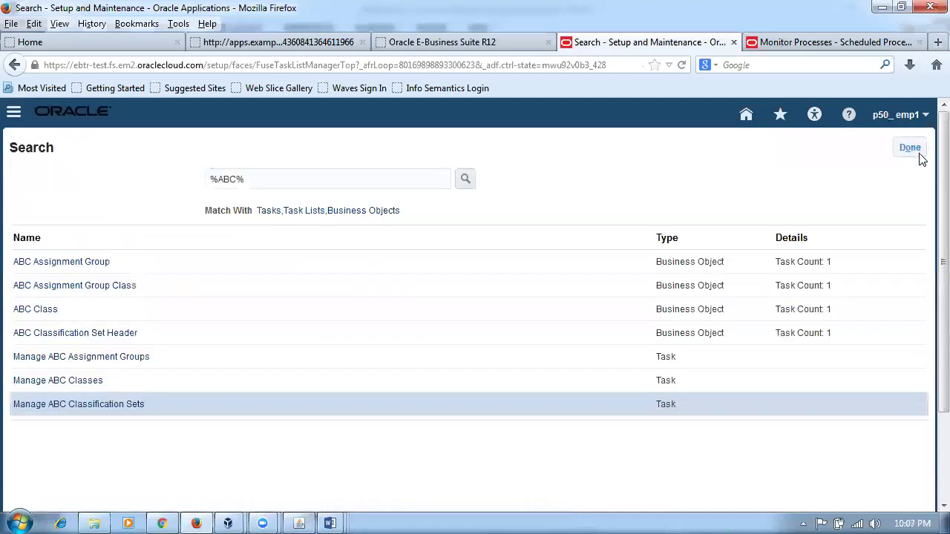
click(80, 381)
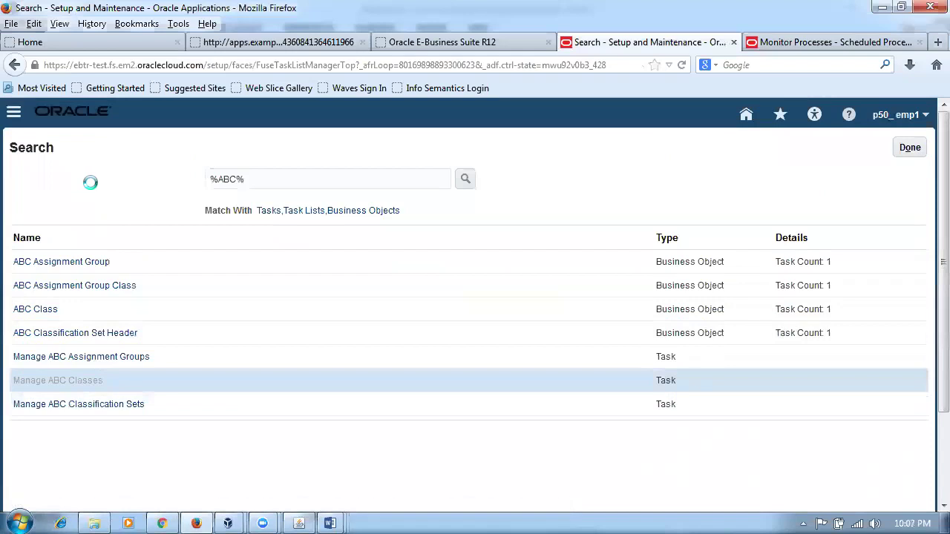
click(126, 294)
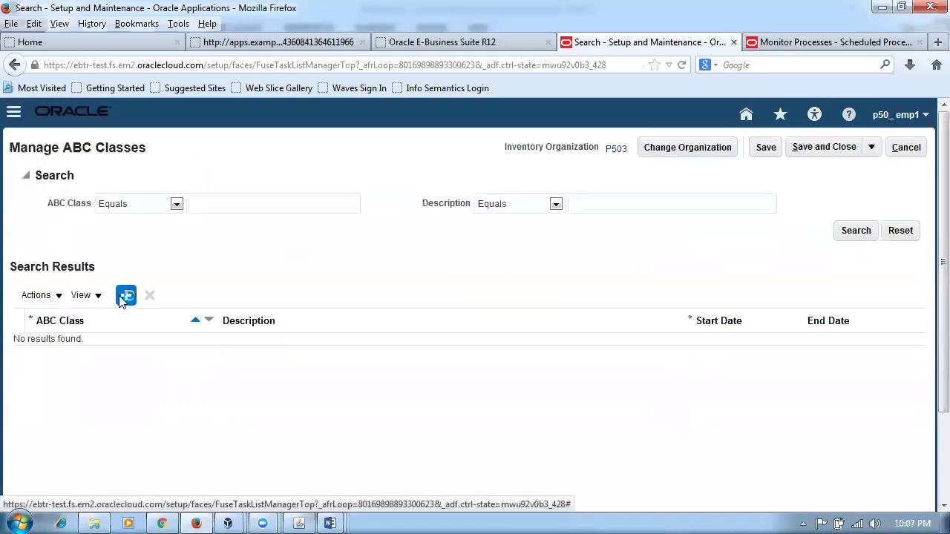
click(100, 344)
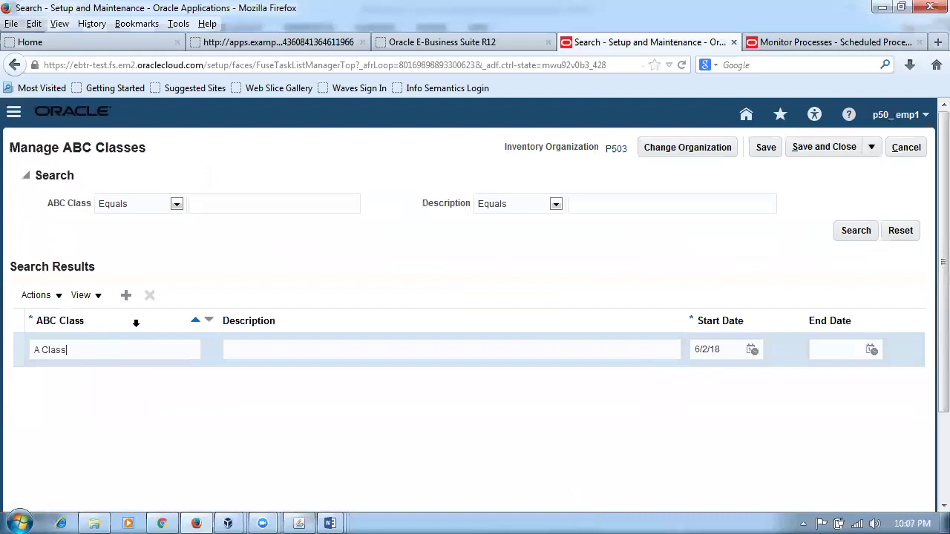
Add two more ABC classes named B Class and C Class, and save and close the classes
click(125, 294)
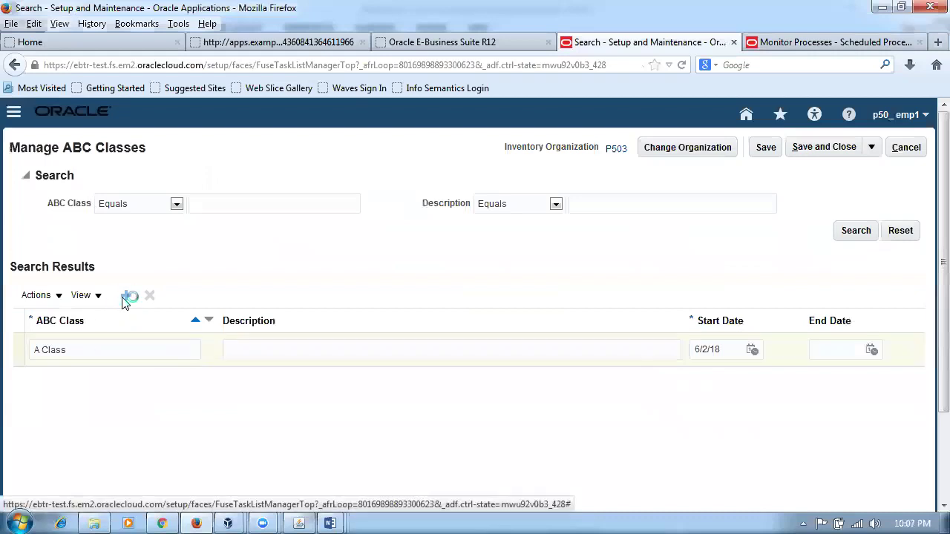
click(92, 349)
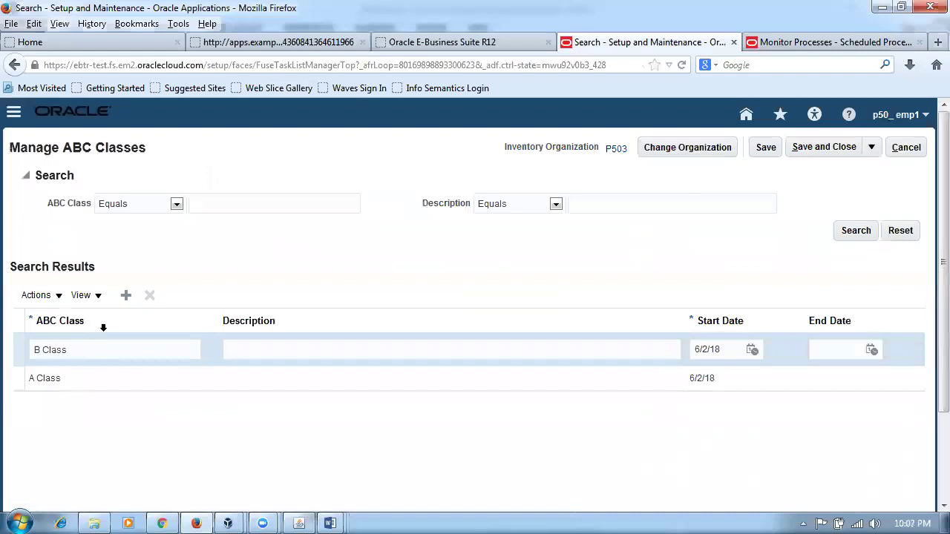
click(124, 299)
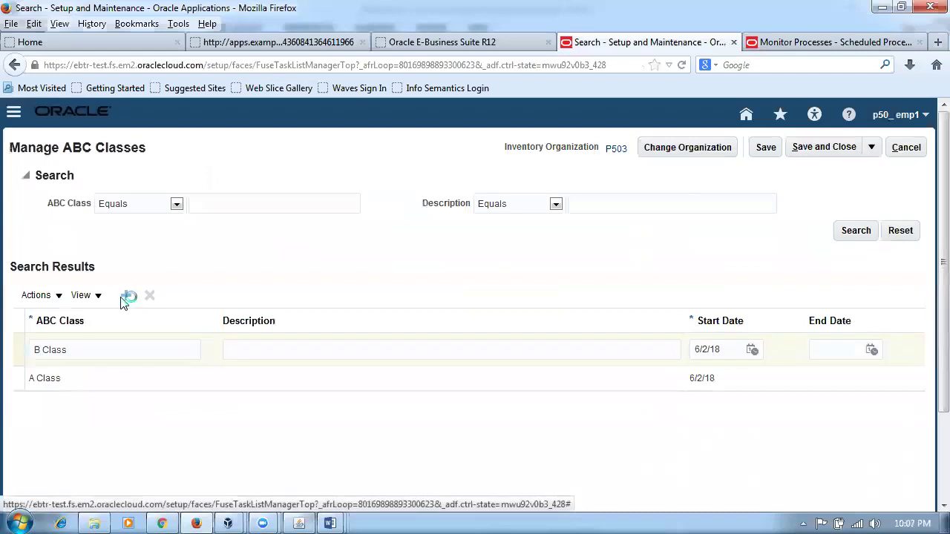
click(92, 349)
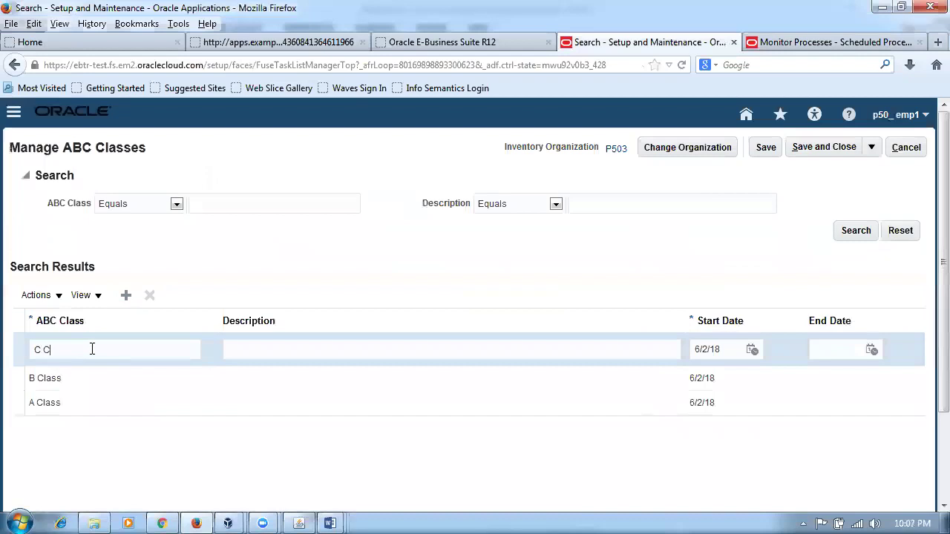
click(842, 147)
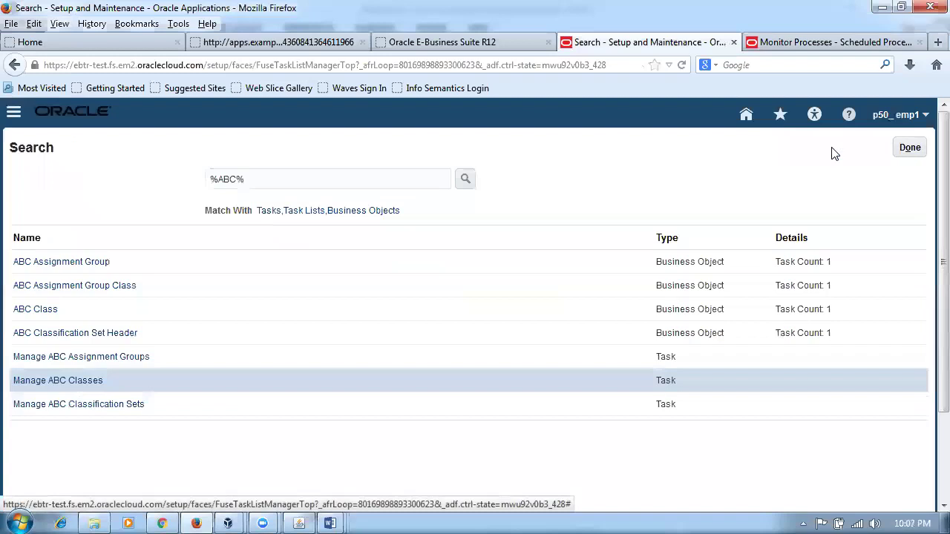
Search the setup tasks for ABC and open the Manage ABC Assignment Groups task
click(910, 149)
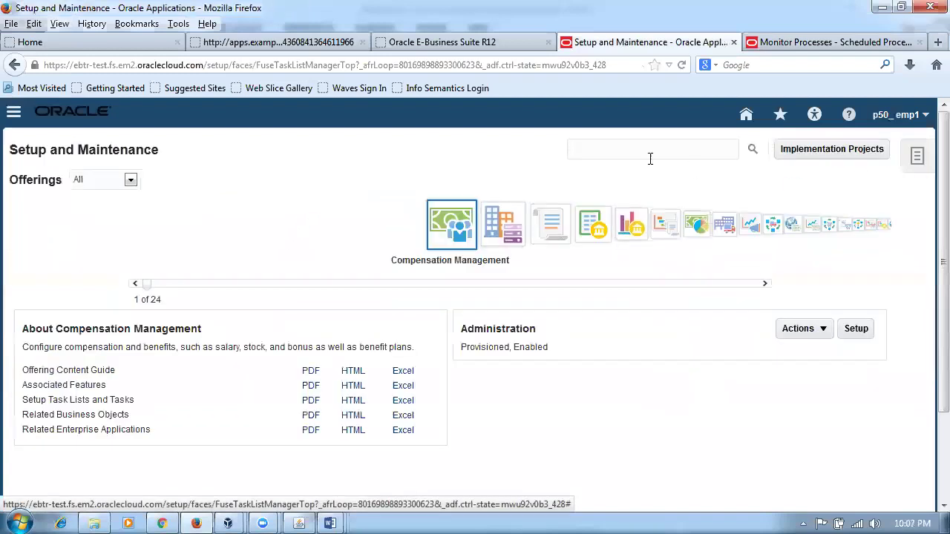
click(647, 153)
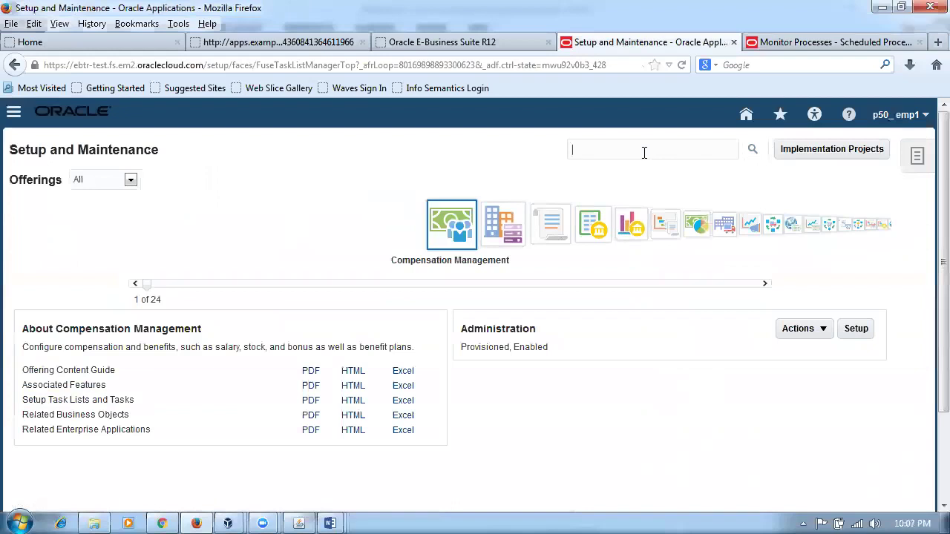
text(ABC)
key(Return)
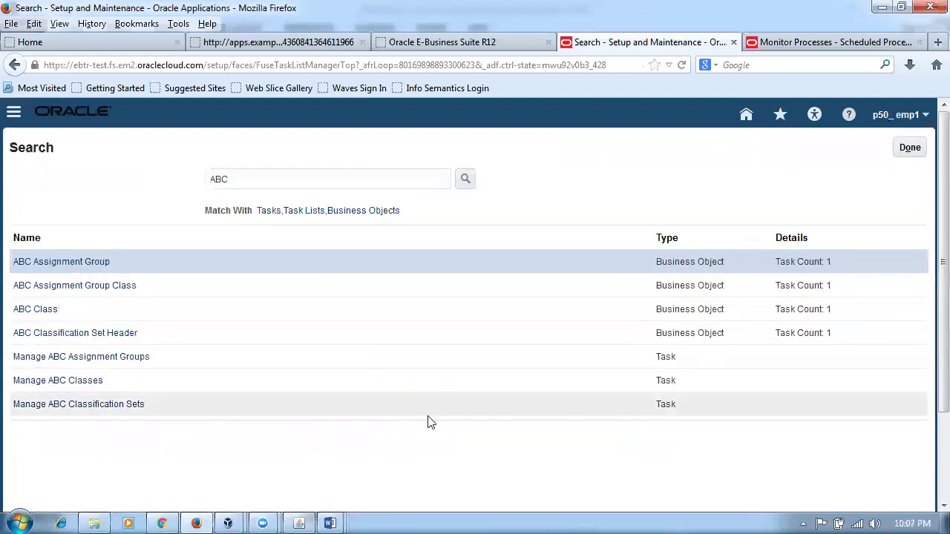
click(67, 358)
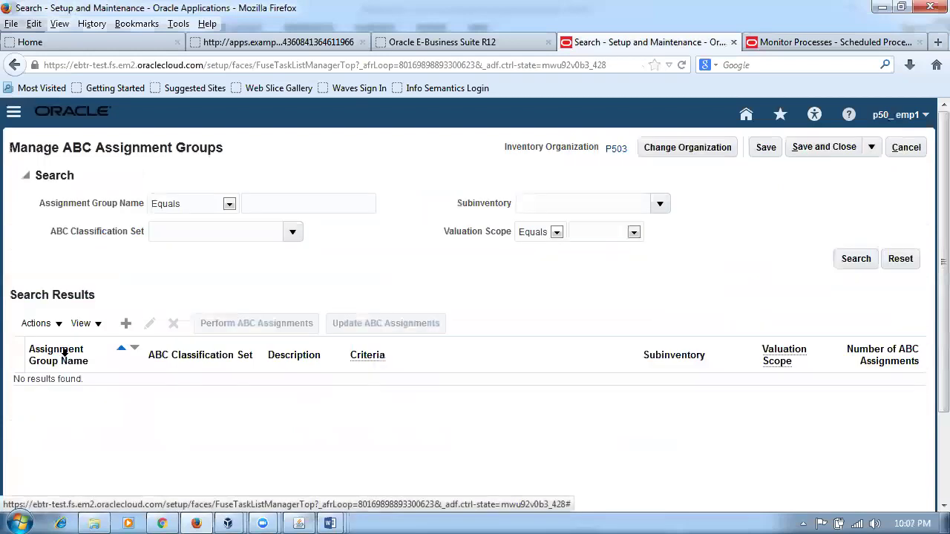
Start a new ABC assignment group named p50_assign_grp1 with p50_classification_set as its ABC classification set
click(126, 324)
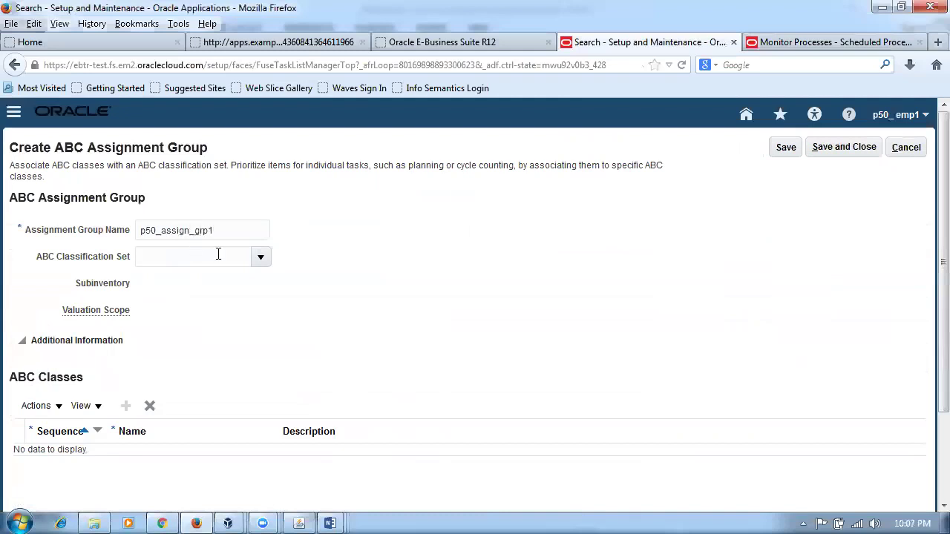
click(261, 257)
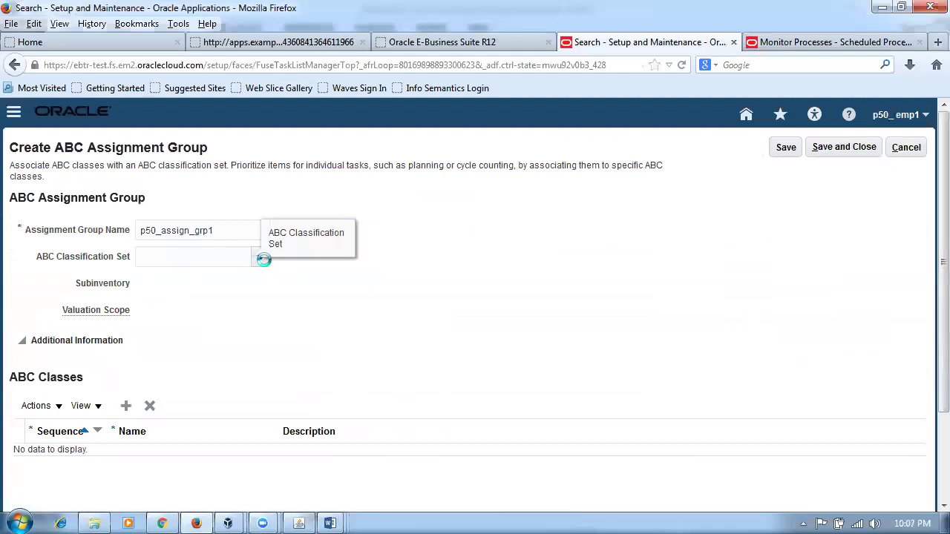
click(246, 305)
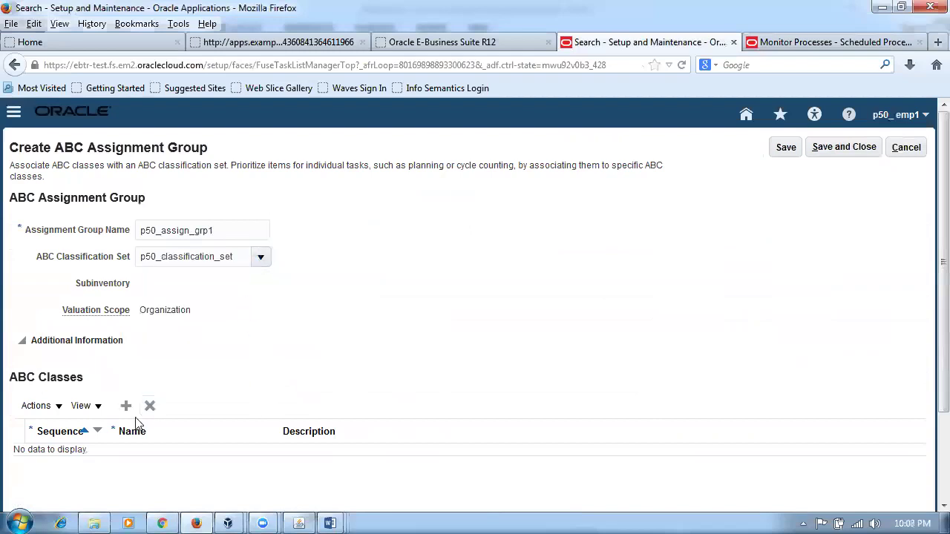
Add A Class to the assignment group's ABC classes with sequence 1
scroll(245, 355, down, 3)
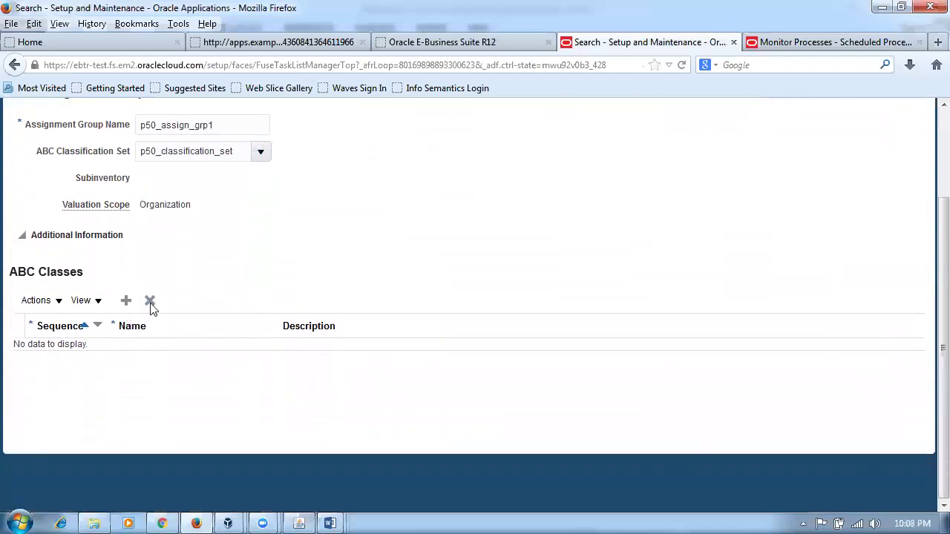
click(128, 303)
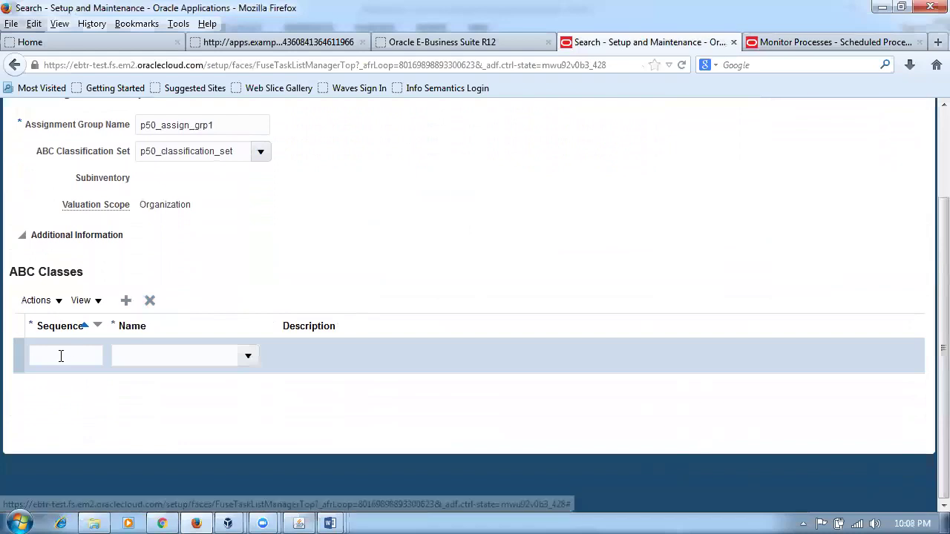
click(62, 356)
text(1)
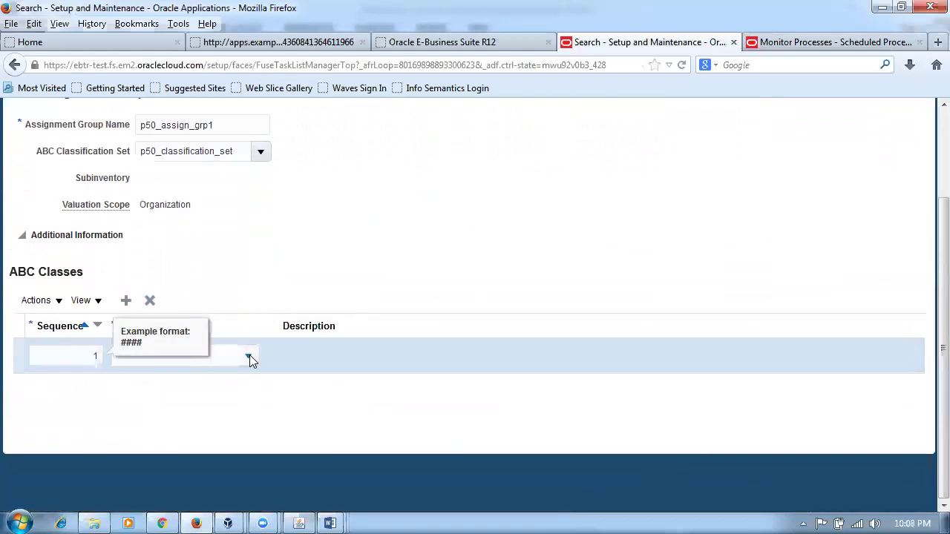
click(248, 355)
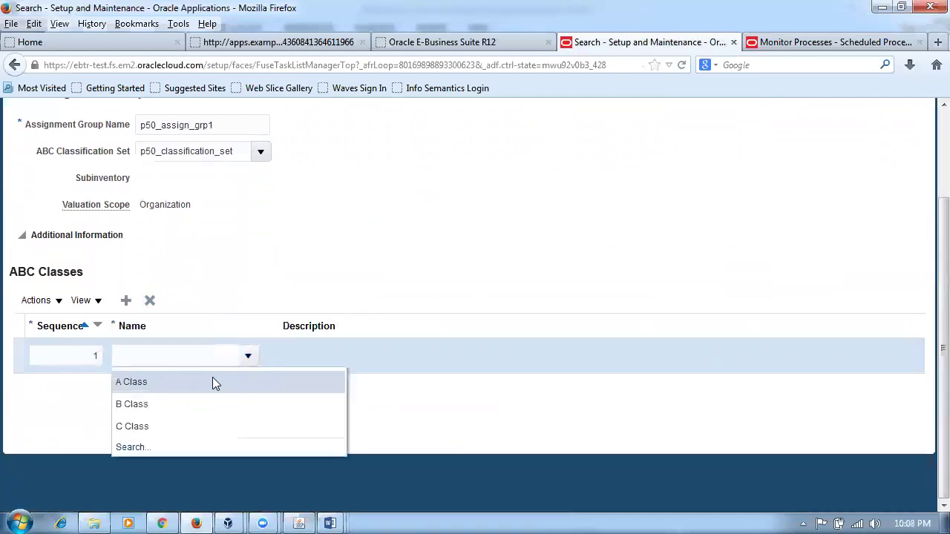
click(212, 382)
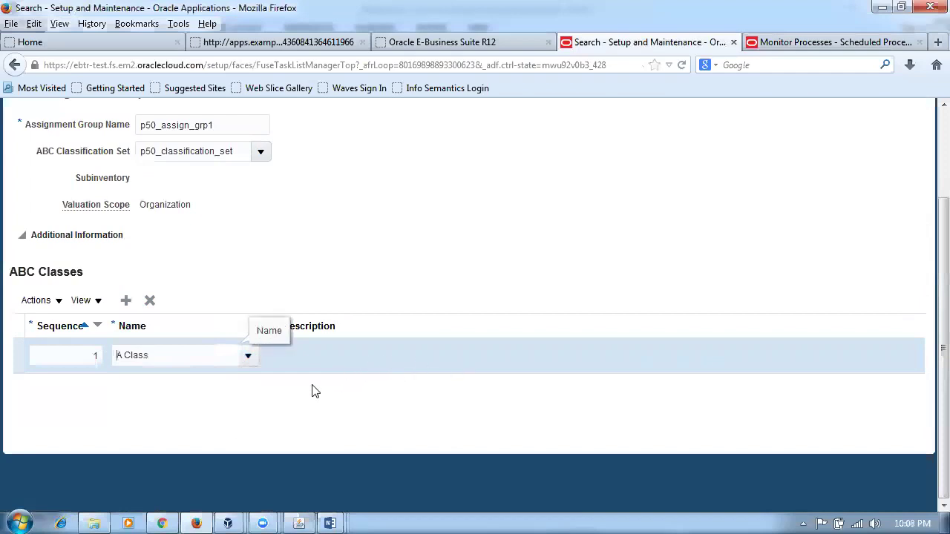
Add B Class to the assignment group's ABC classes with sequence 2
click(126, 301)
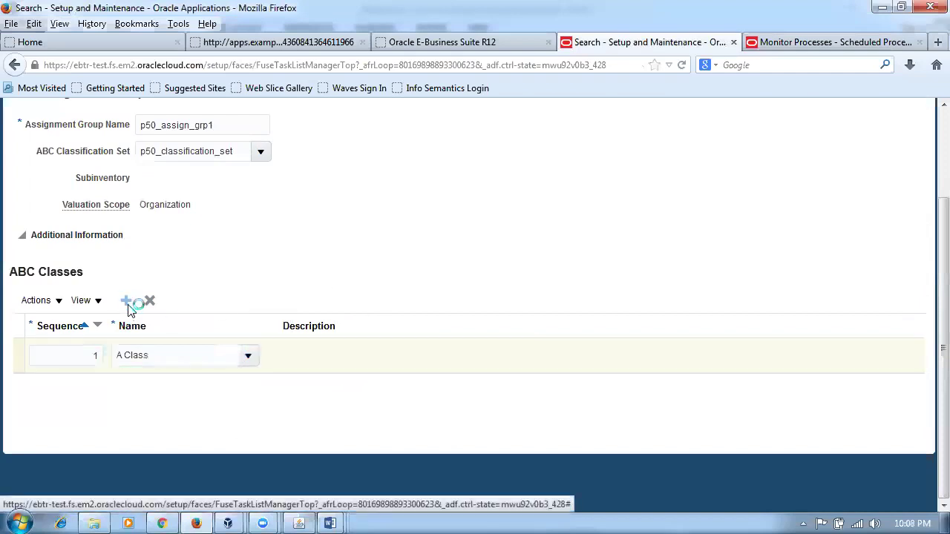
click(83, 356)
text(2)
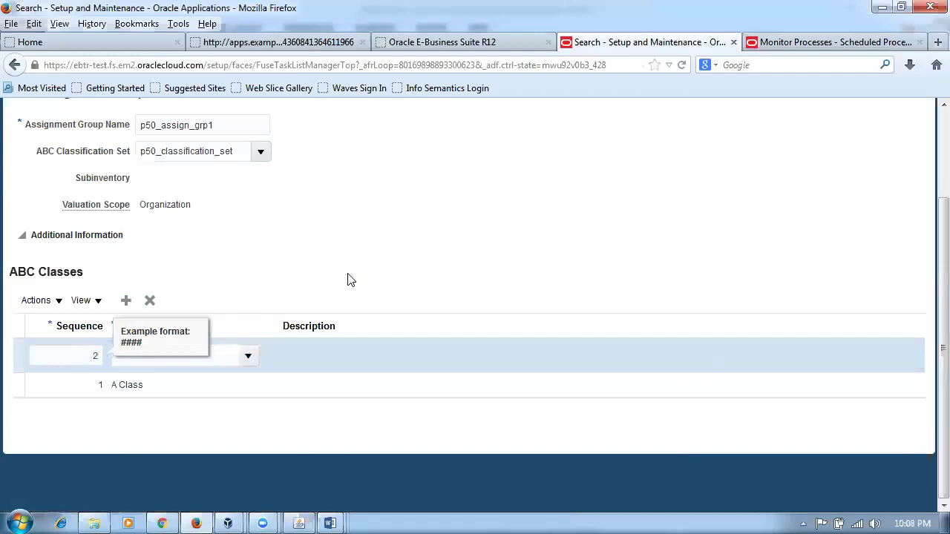
click(247, 356)
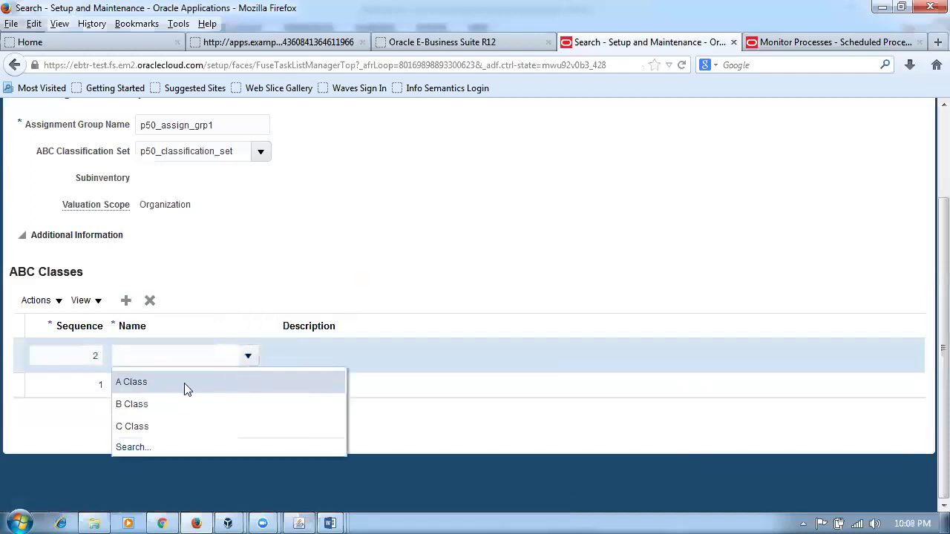
click(166, 407)
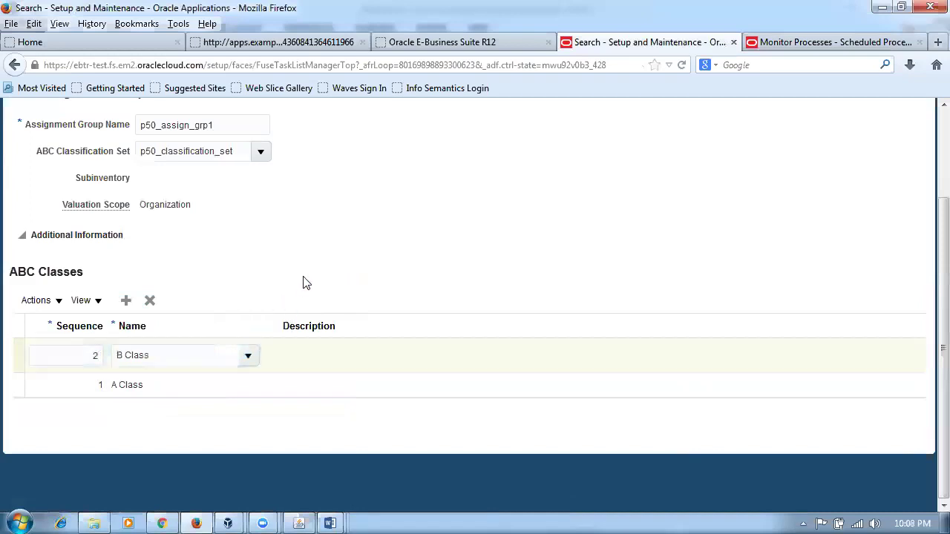
Add C Class to the assignment group's ABC classes with sequence 3
click(126, 301)
click(91, 357)
text(3)
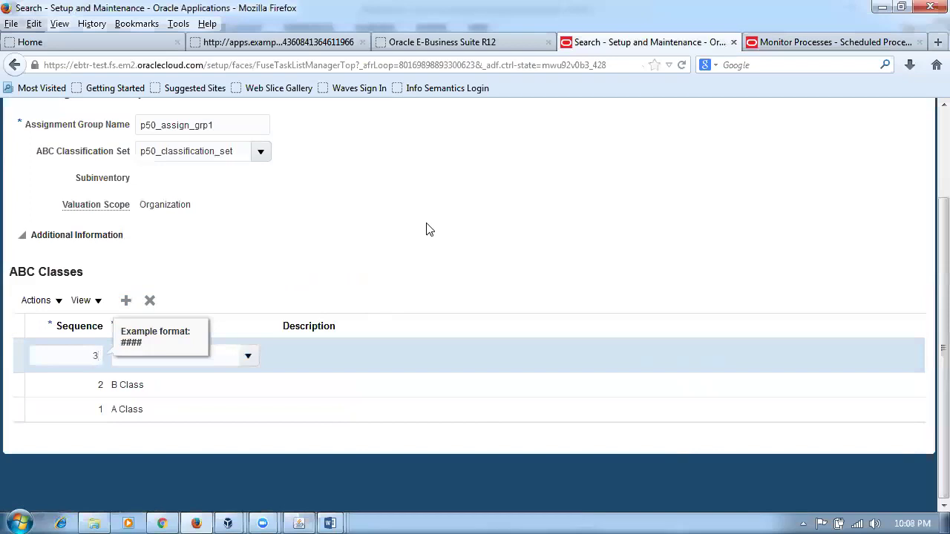
click(426, 229)
click(248, 356)
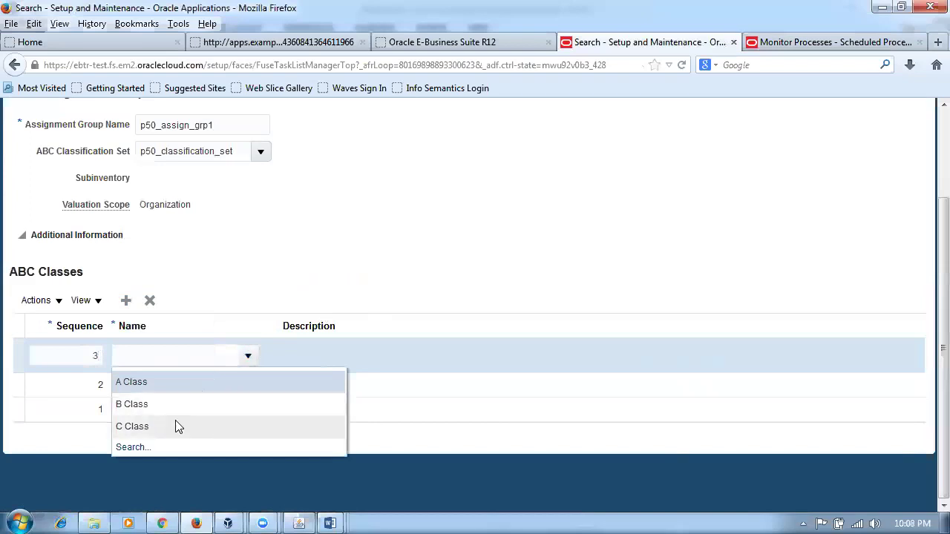
click(381, 252)
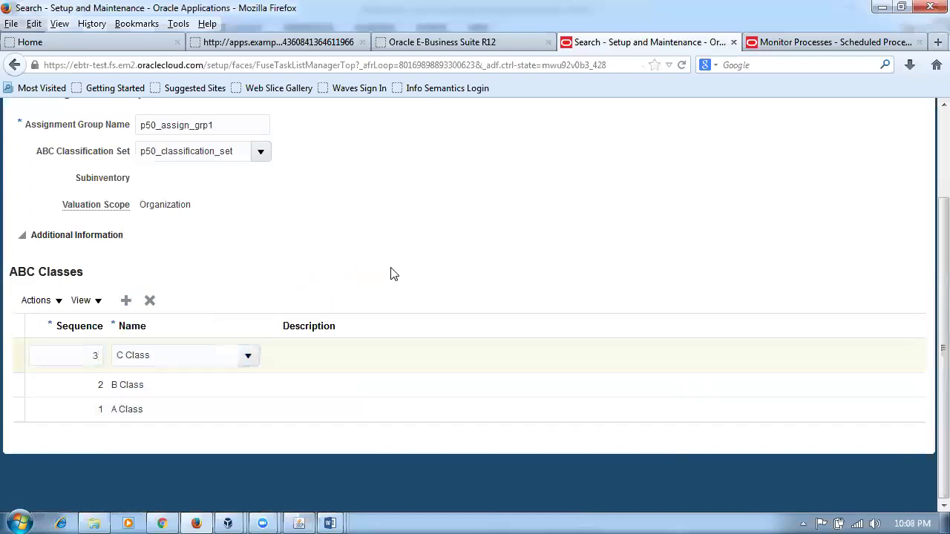
Save and close the new assignment group, and save and close the Manage ABC Assignment Groups task
scroll(497, 299, up, 3)
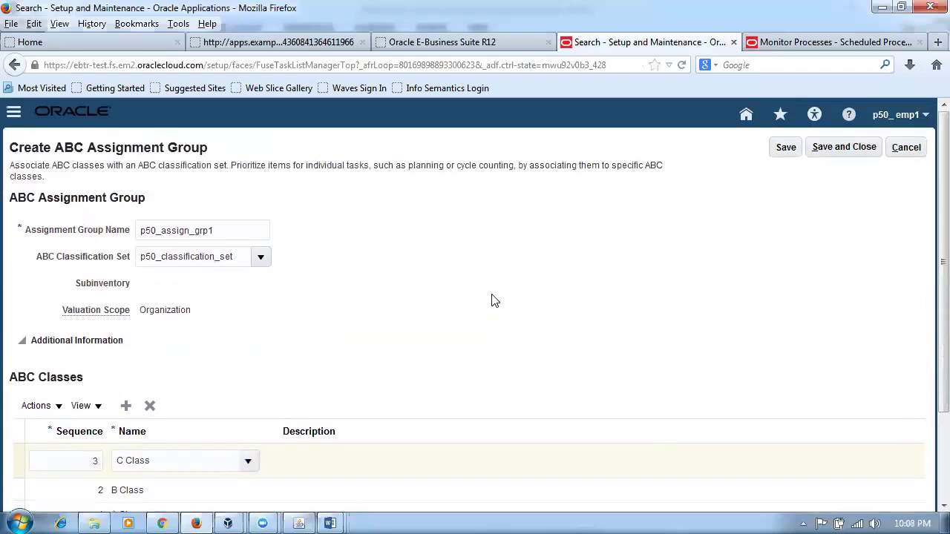
scroll(489, 304, down, 2)
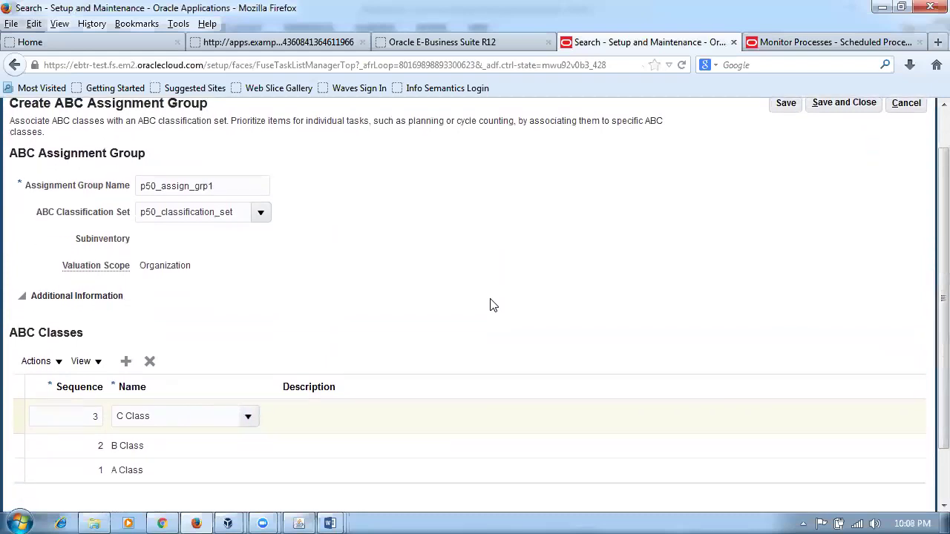
scroll(490, 304, up, 2)
click(838, 148)
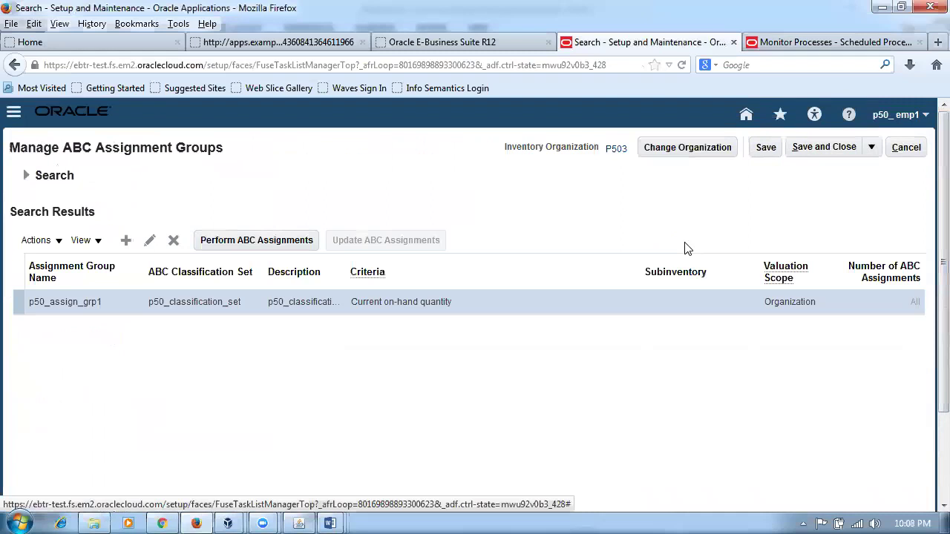
click(831, 151)
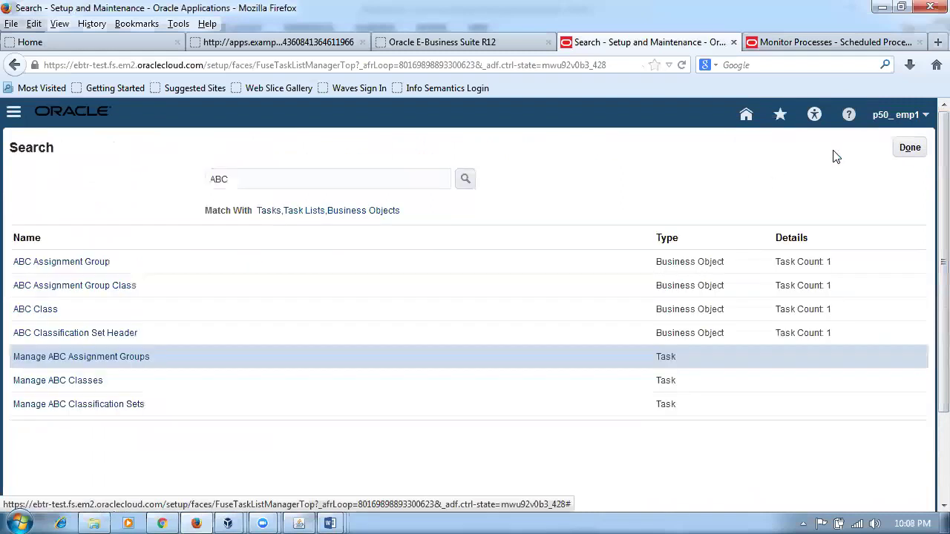
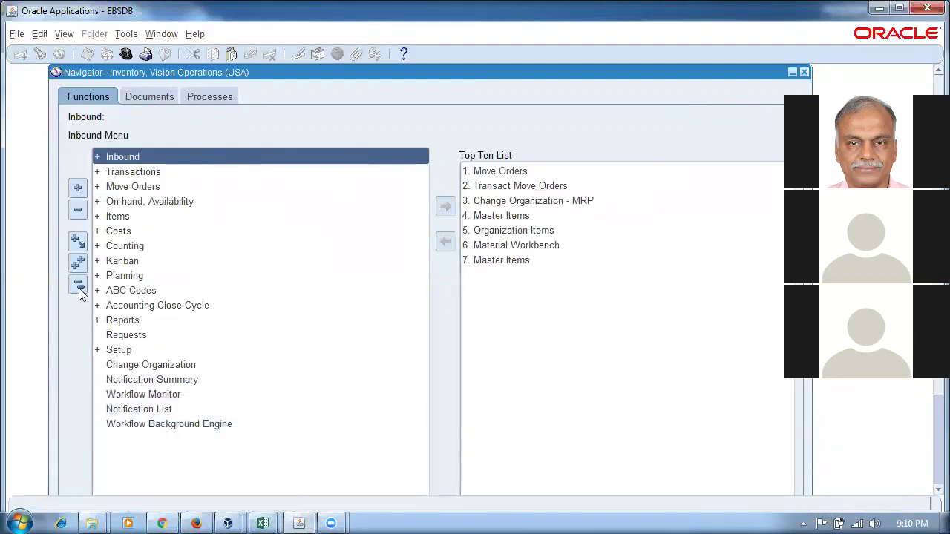
In Oracle E-Business Suite Inventory, change the organization to p53 (p50_inv_3)
double_click(475, 202)
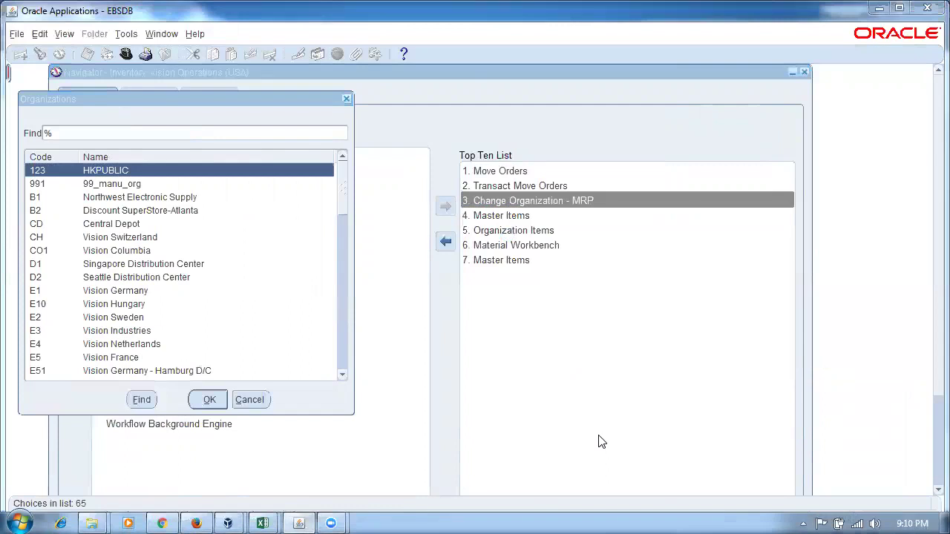
click(168, 227)
text(p)
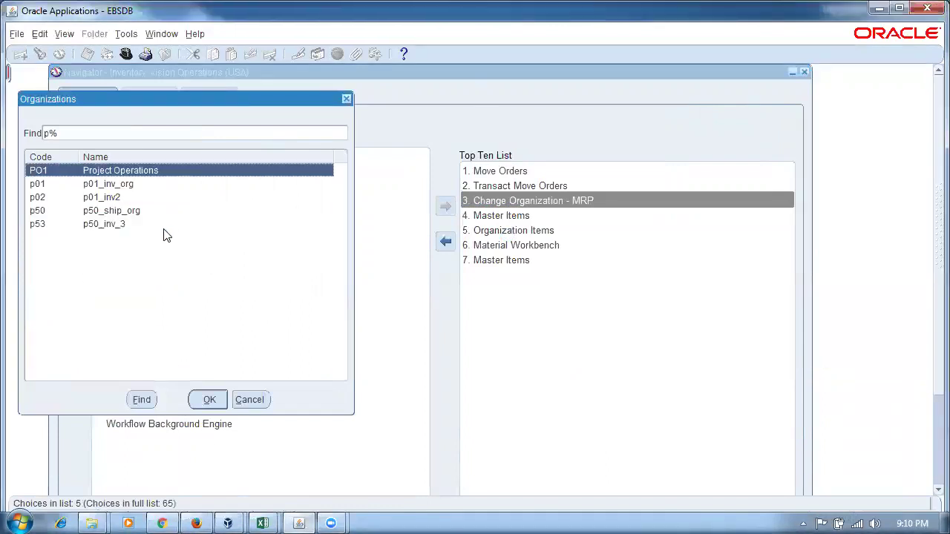
click(145, 225)
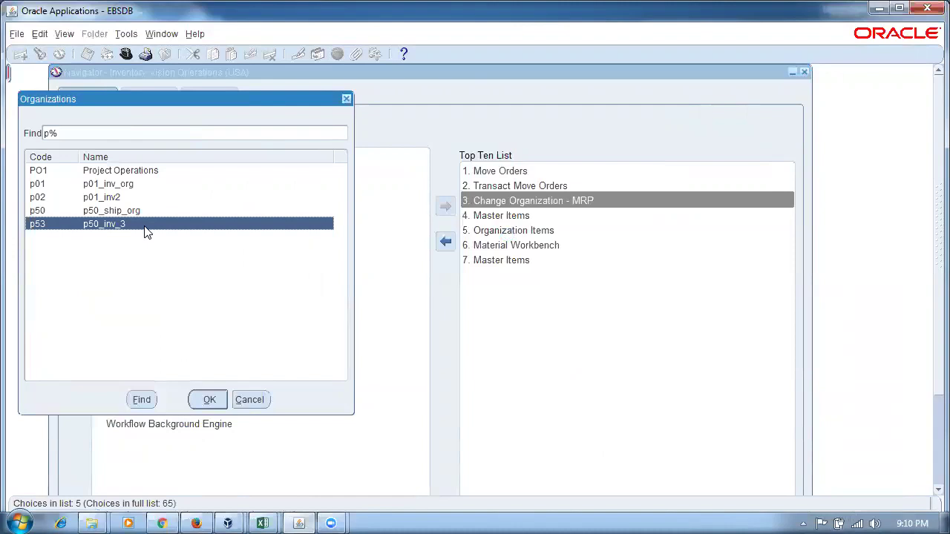
click(208, 401)
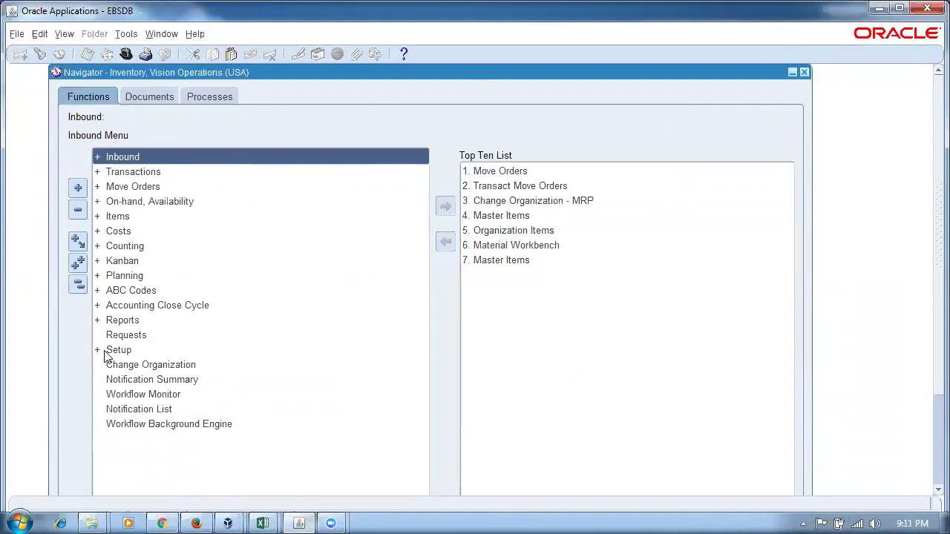
Open the Cycle Counts function for organization p53 and bring up a blank cycle count
double_click(144, 246)
double_click(178, 262)
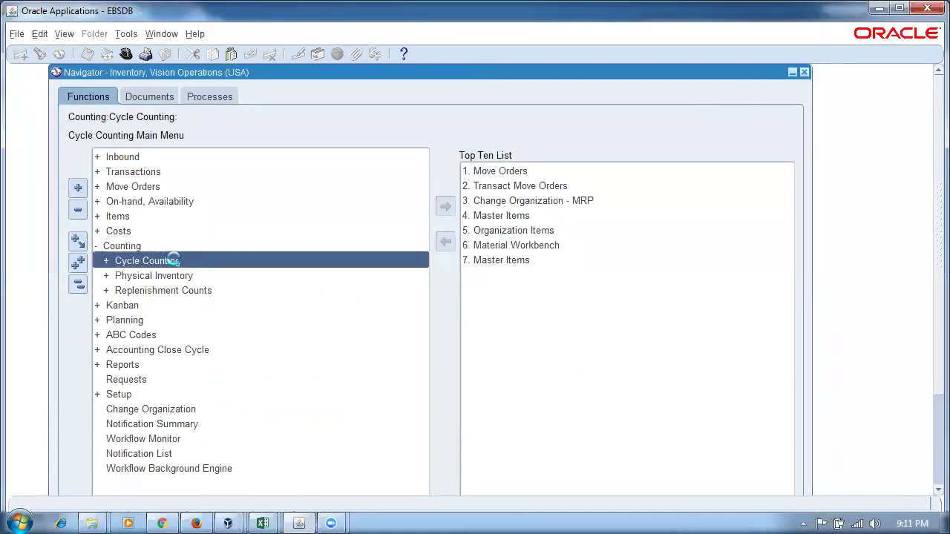
click(185, 277)
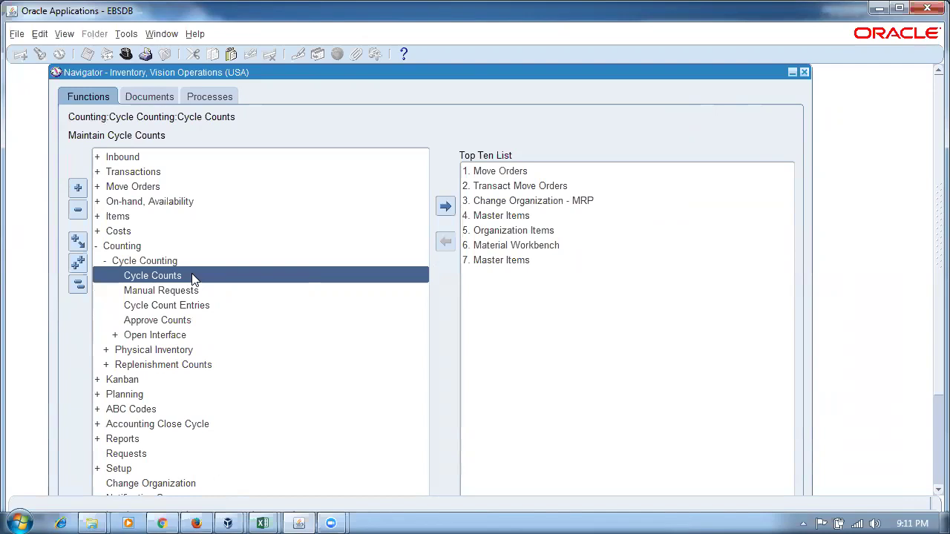
double_click(191, 277)
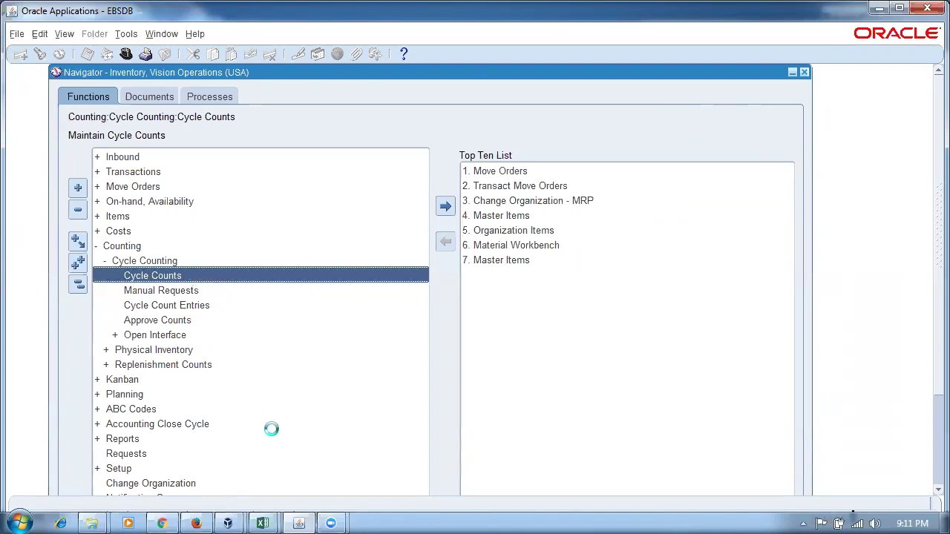
click(215, 168)
double_click(215, 169)
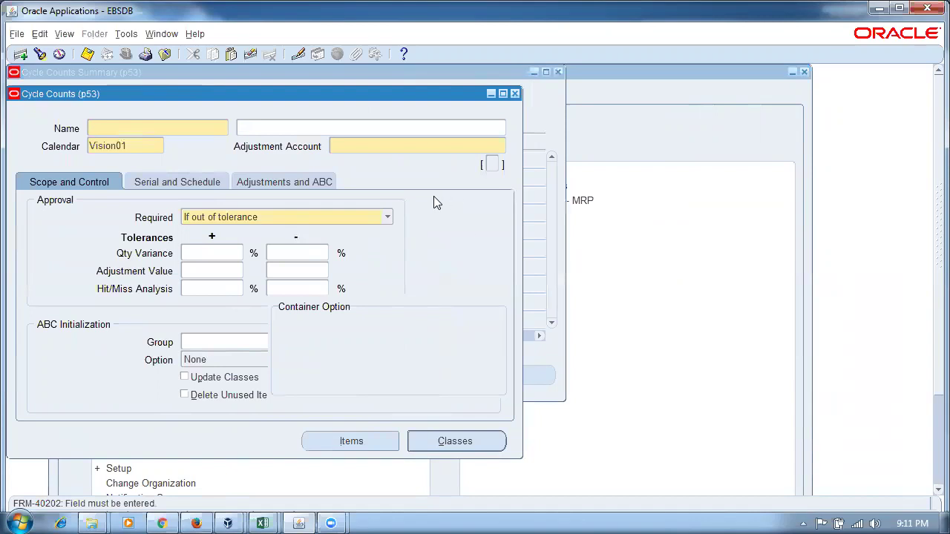
Leave the blank cycle count without entering anything and close the form
key(F4)
key(Escape)
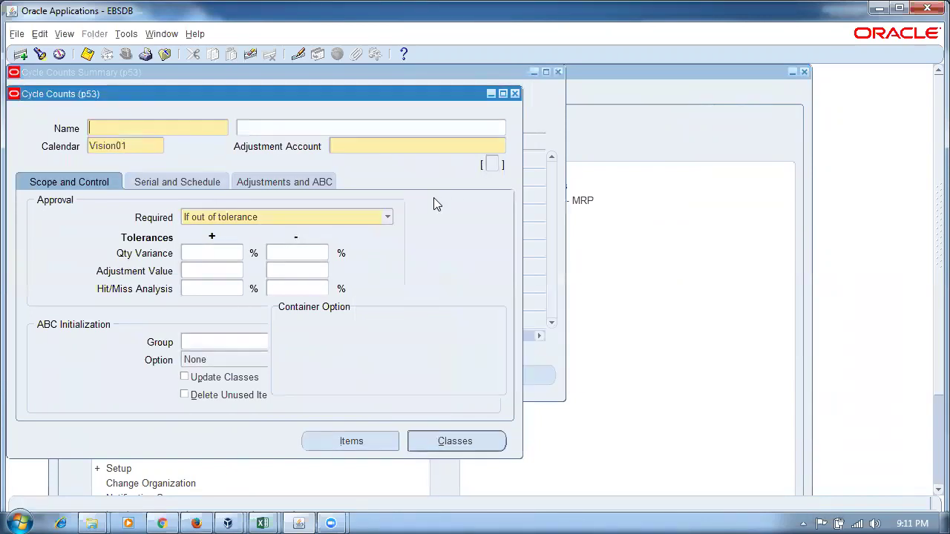
key(Tab)
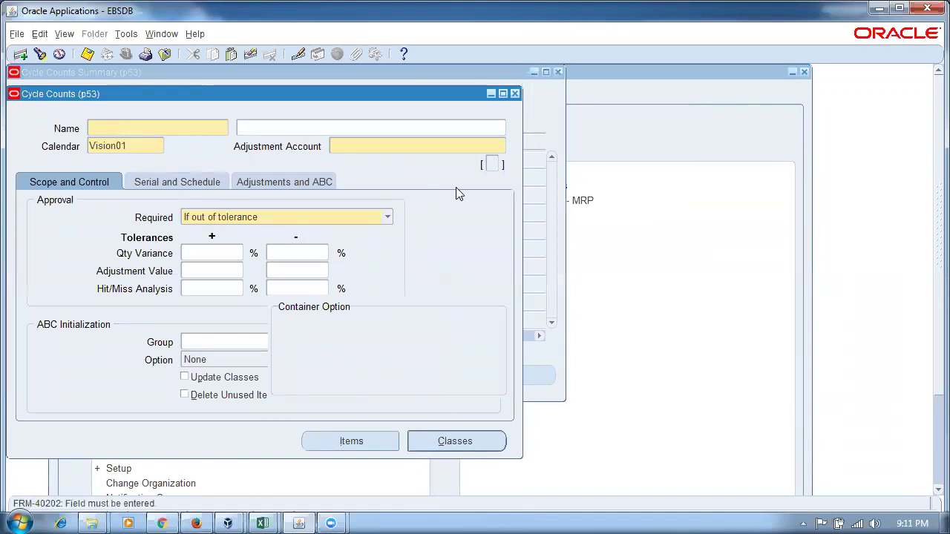
key(F4)
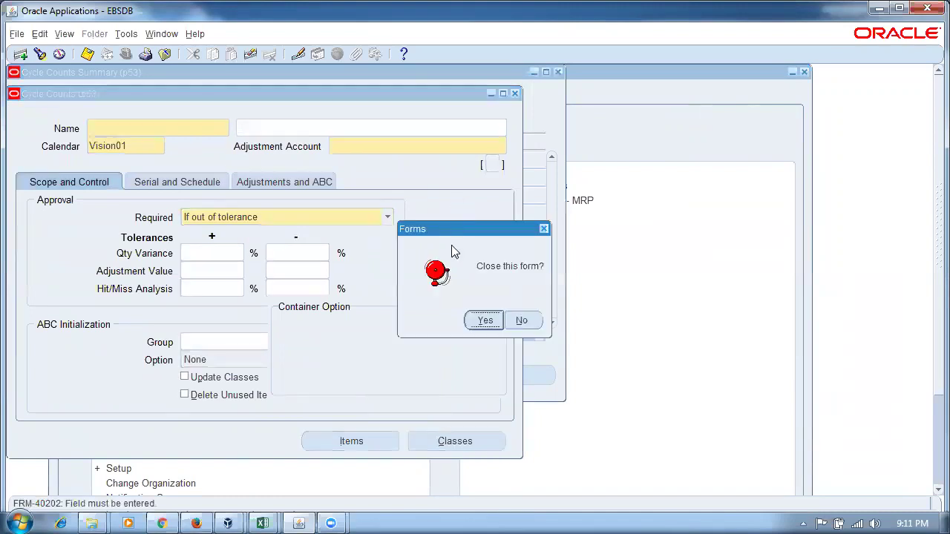
click(498, 319)
Reopen Cycle Counts with a new blank record, close the form, and collapse the whole navigator tree
double_click(180, 279)
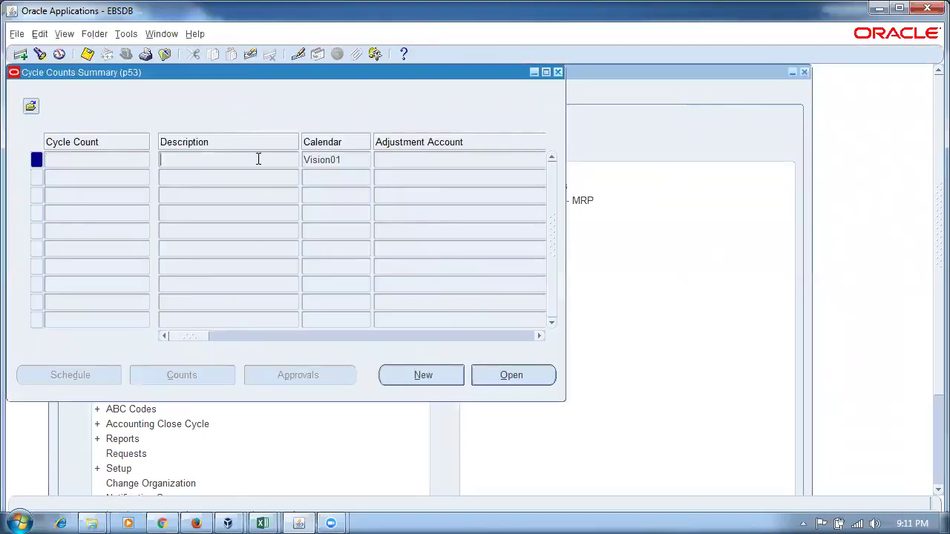
key(alt+n)
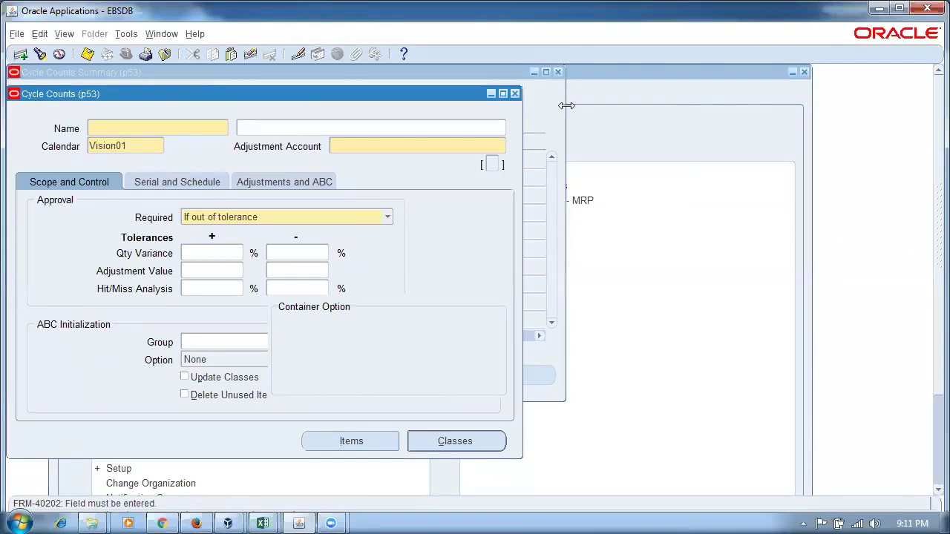
click(515, 94)
click(481, 320)
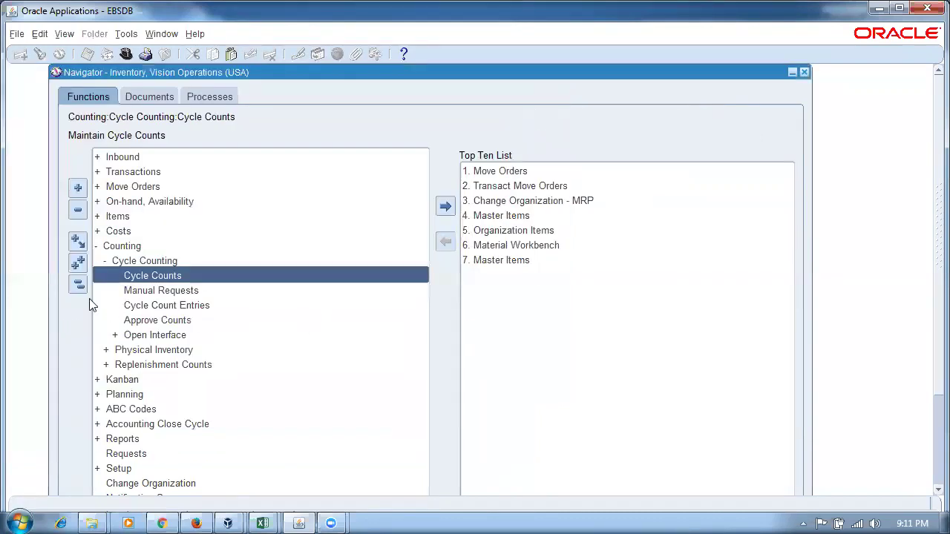
click(77, 285)
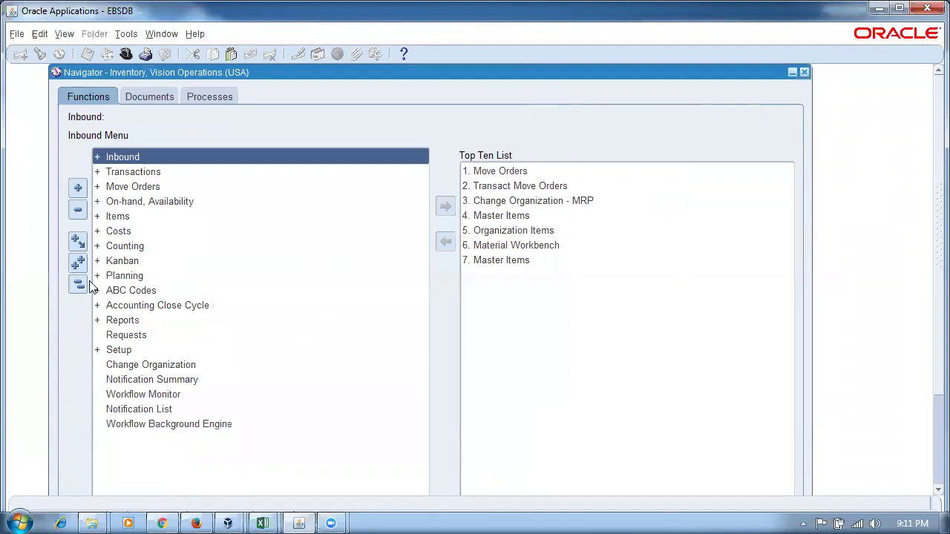
Change the inventory organization to M1, Seattle Manufacturing
click(525, 205)
double_click(525, 204)
text(m%)
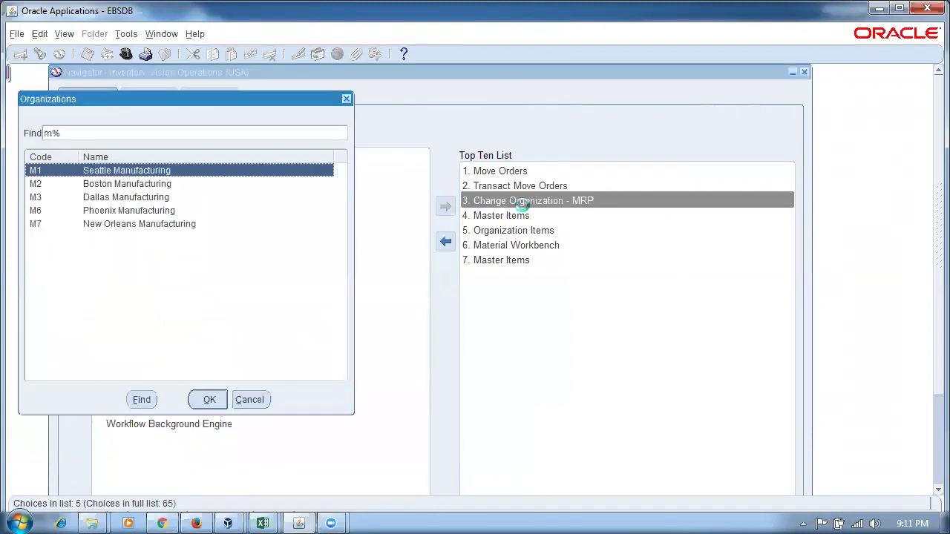
key(Return)
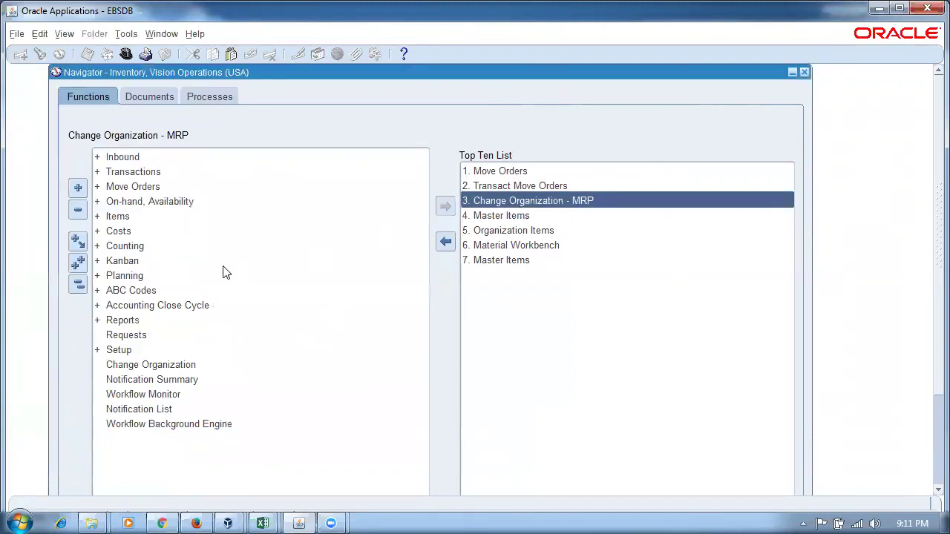
Expand the Counting and Cycle Counting functions, look at the Cycle Counts summary for organization M1, and close it
double_click(147, 245)
double_click(160, 260)
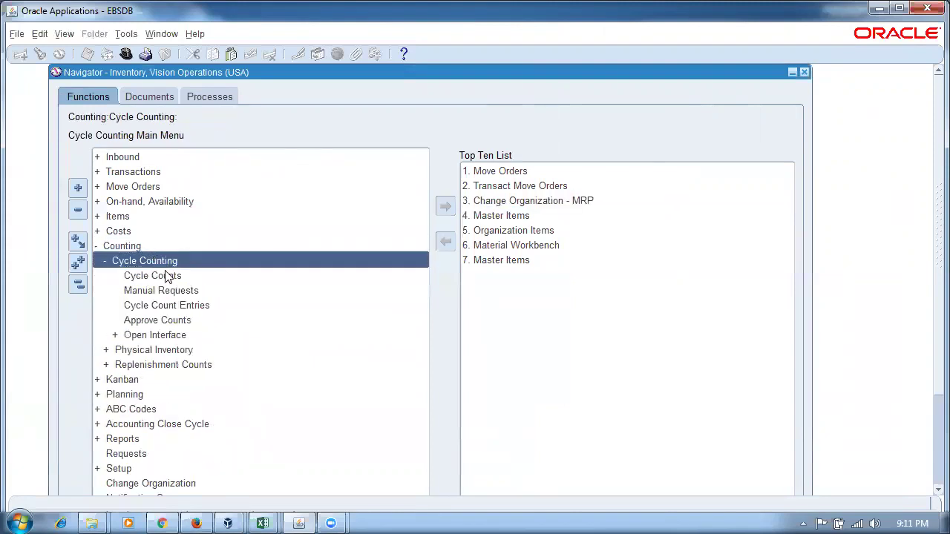
click(166, 276)
double_click(165, 275)
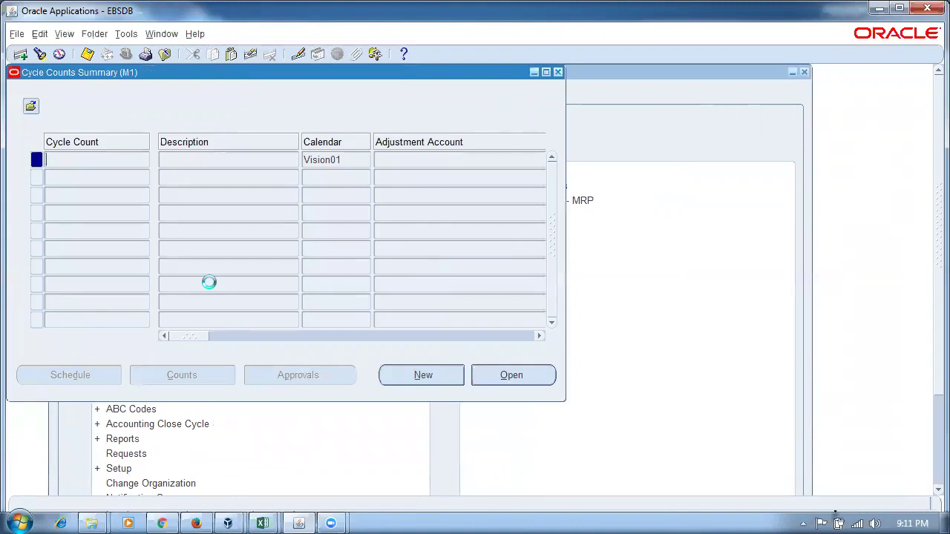
click(556, 73)
Change the inventory organization to p53, p50_inv_3
double_click(511, 202)
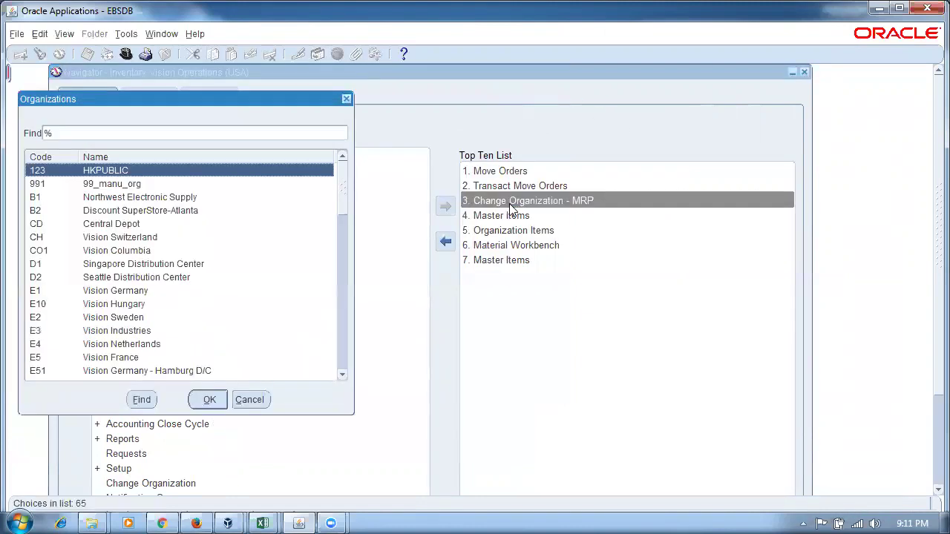
text(p)
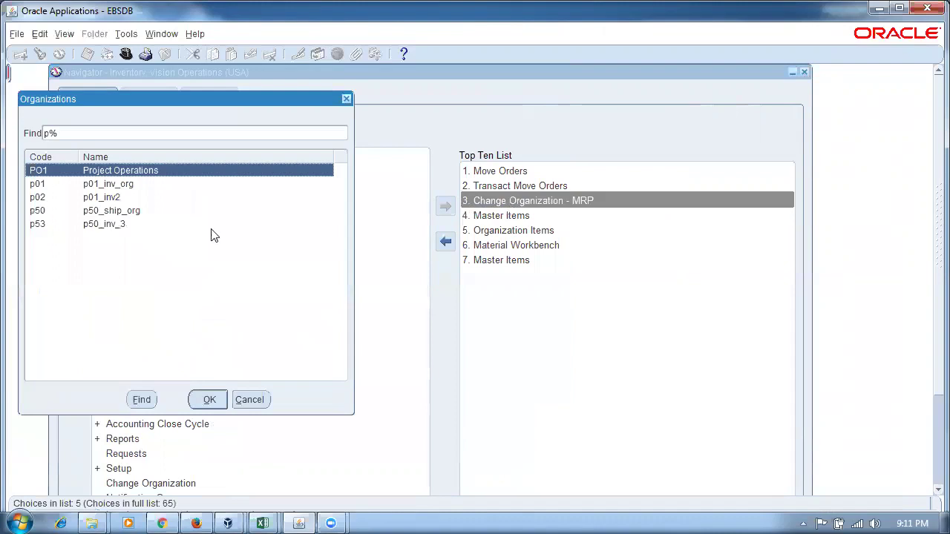
click(117, 224)
click(208, 399)
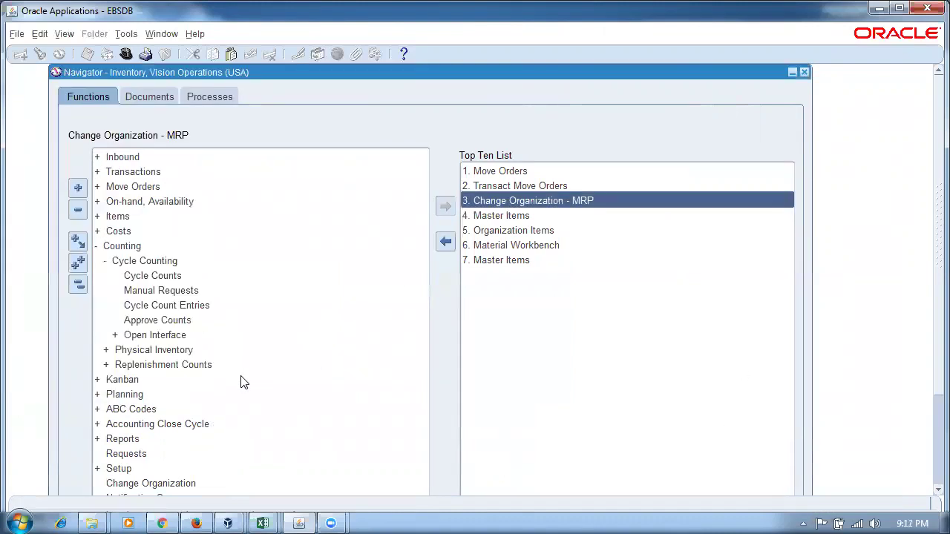
Open the p50_cyc_count1 cycle count for organization p53 and examine its adjustment account, late days and starting sequence
double_click(147, 276)
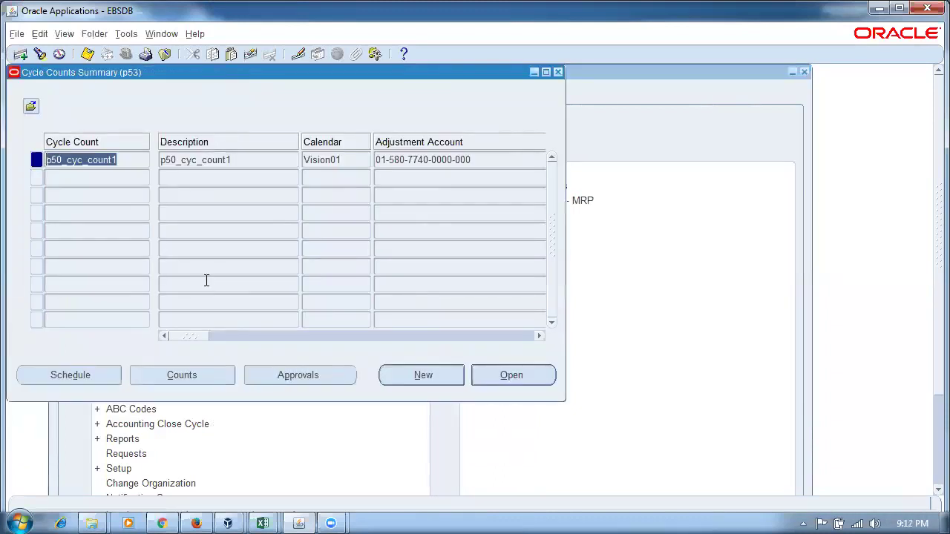
click(511, 374)
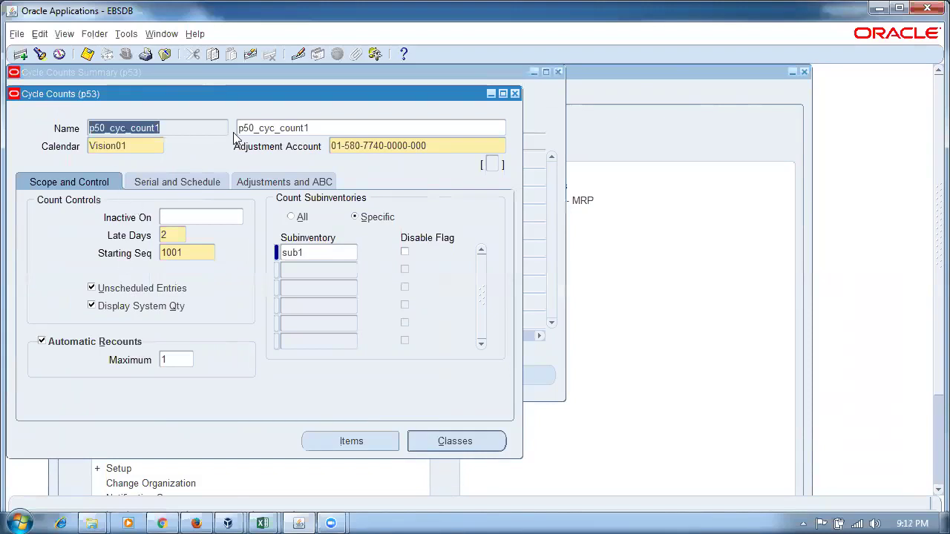
click(449, 146)
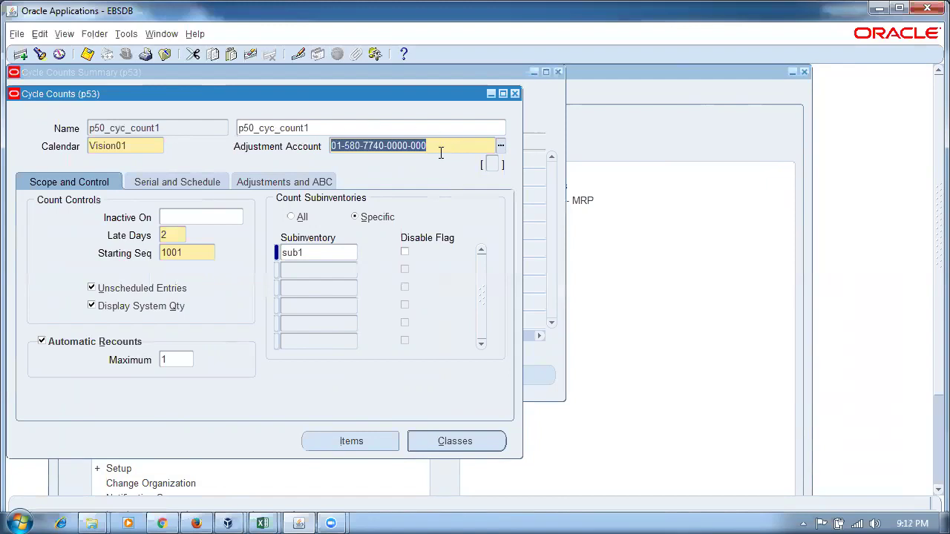
click(177, 237)
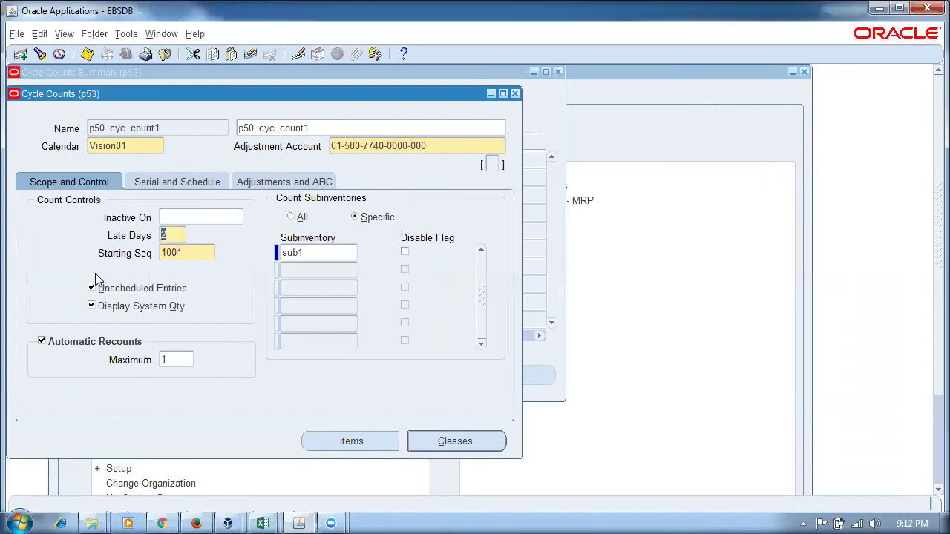
click(180, 235)
key(Tab)
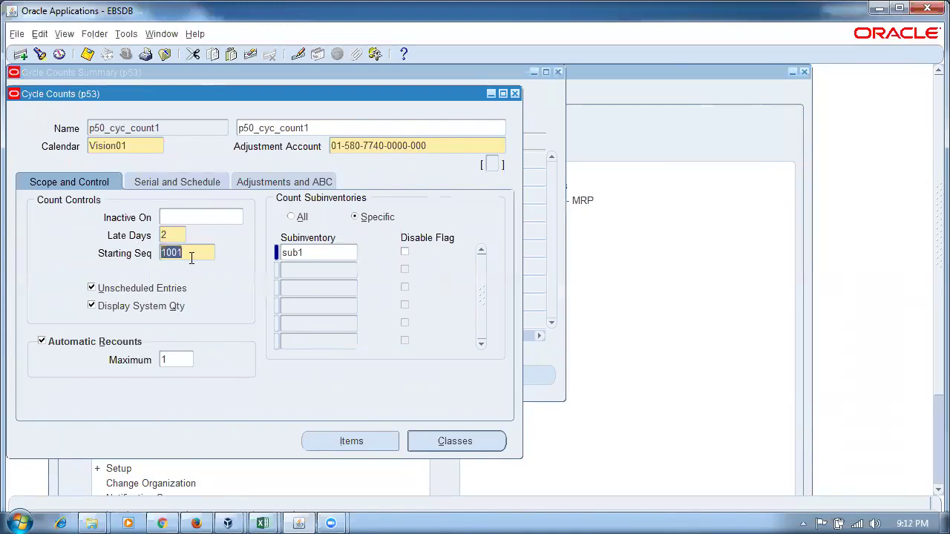
Switch to Windows Explorer and open the Word document Reasons for Cyclic Counting from Fusion_Inventory, E Business Documentation, Inventory, Inv_Day 5 on drive C
mouse_move(91, 523)
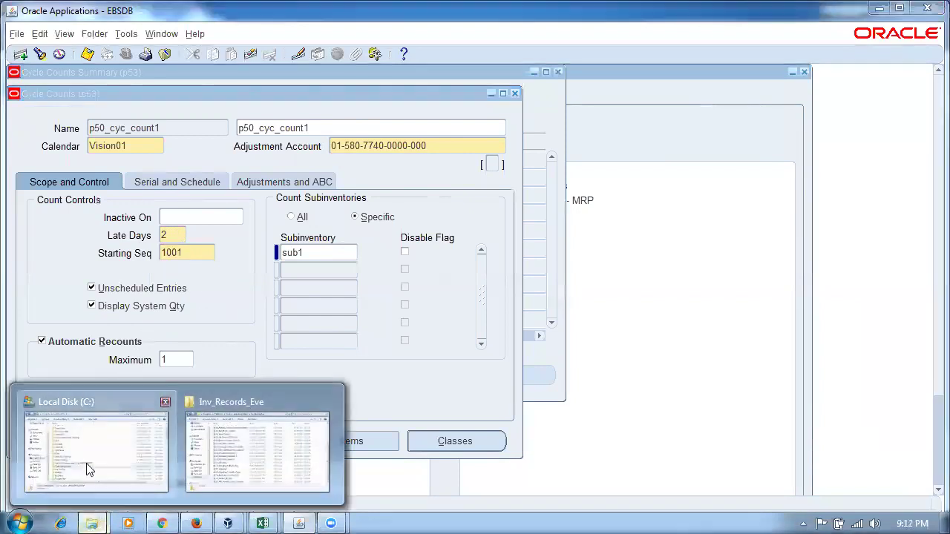
click(86, 403)
scroll(237, 275, up, 2)
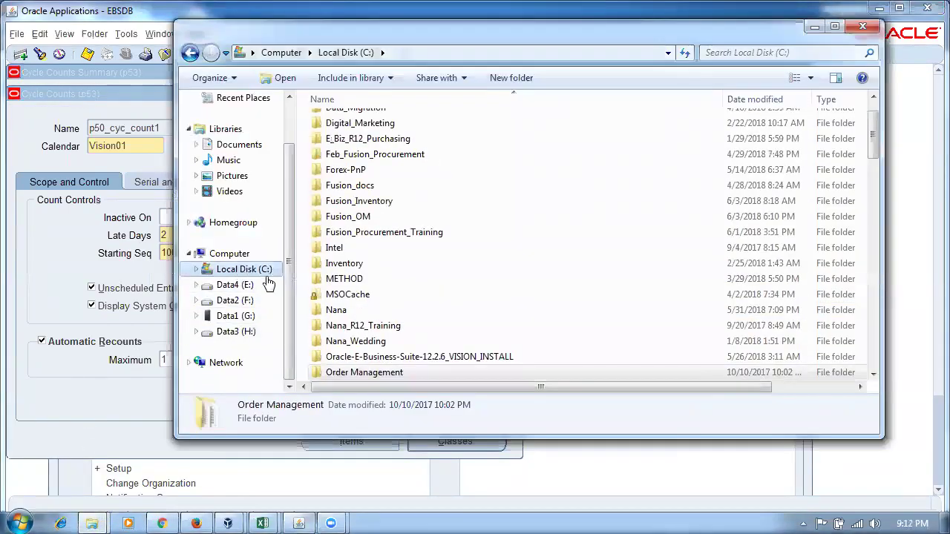
double_click(359, 201)
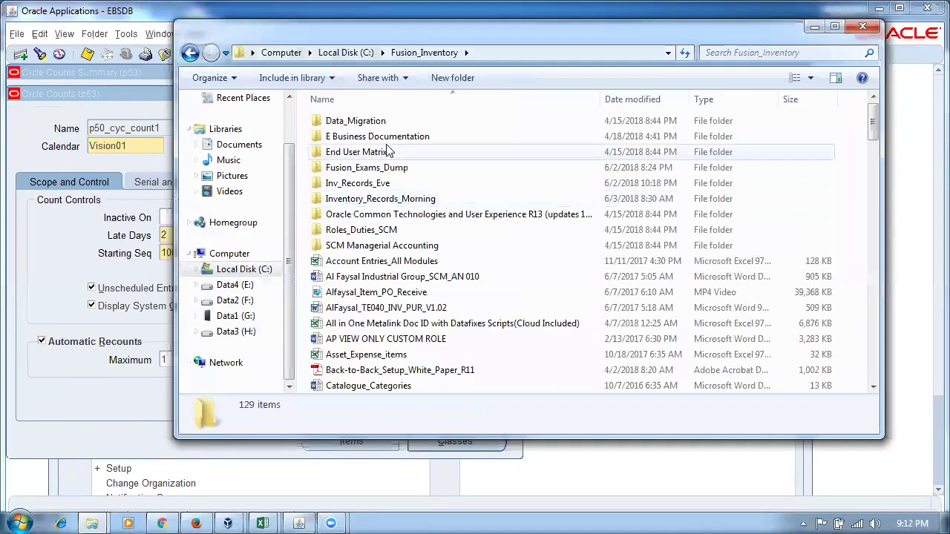
double_click(391, 141)
double_click(351, 123)
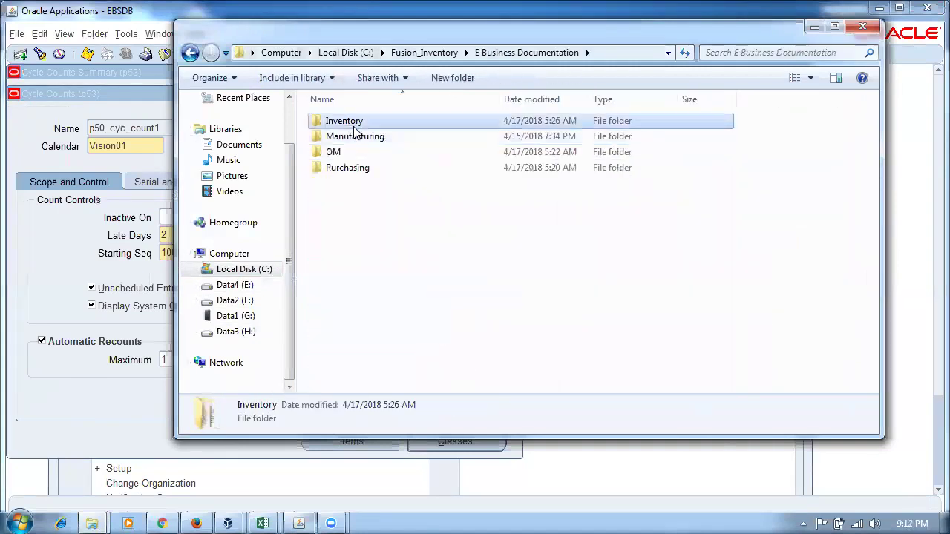
double_click(349, 215)
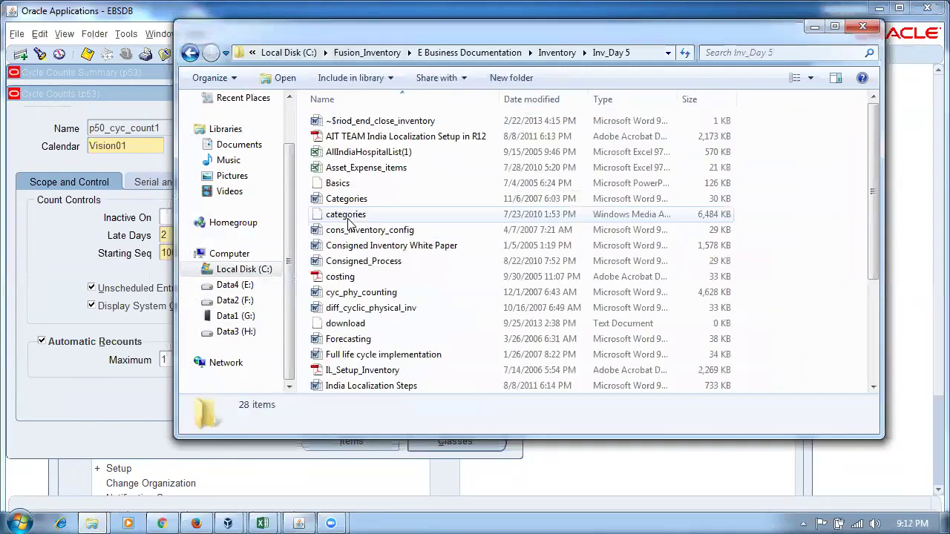
drag(870, 259, 904, 383)
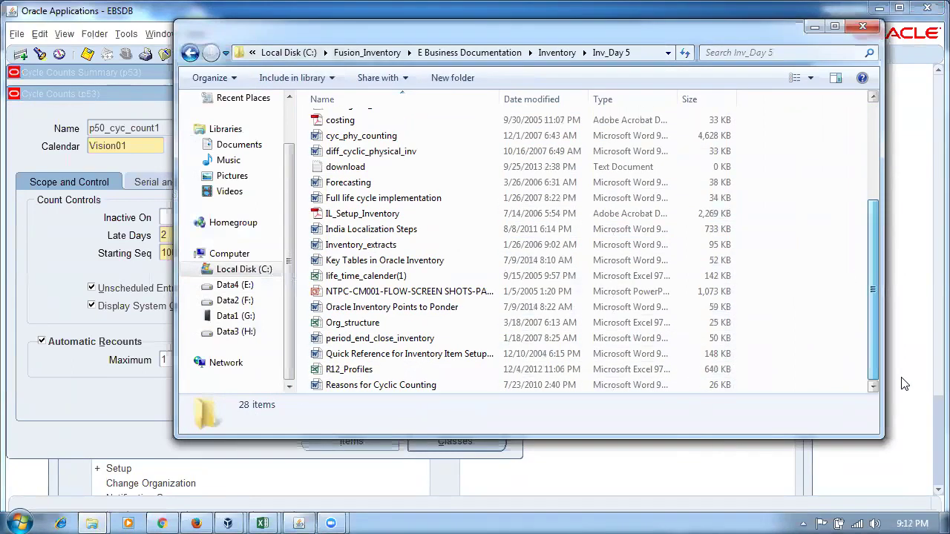
click(428, 385)
double_click(426, 386)
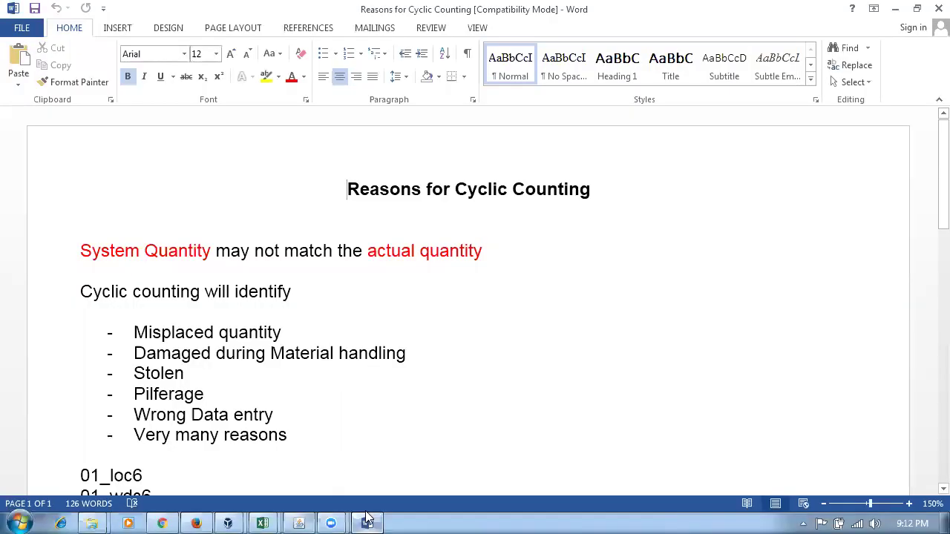
Find the sequence list in the Word document and select lines 1001 to 1004 for reading
scroll(349, 382, down, 6)
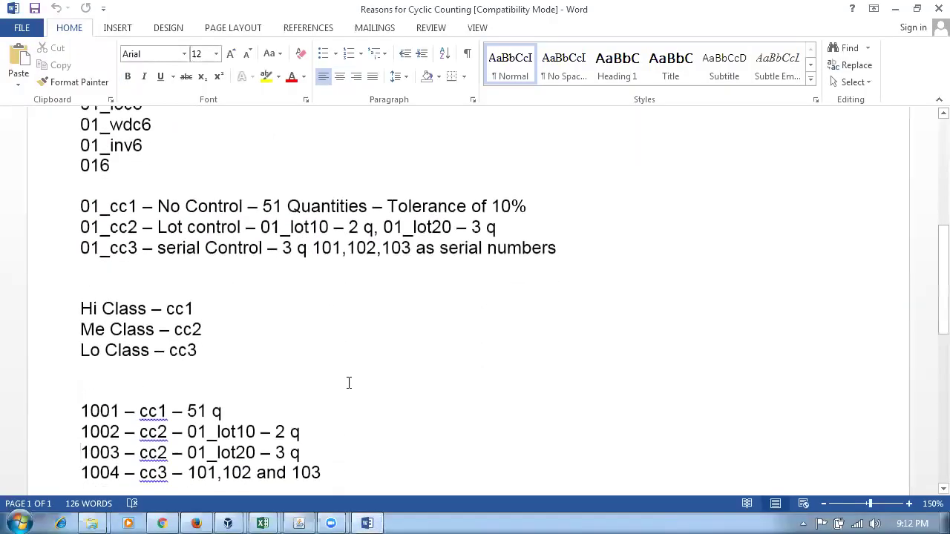
scroll(186, 393, down, 2)
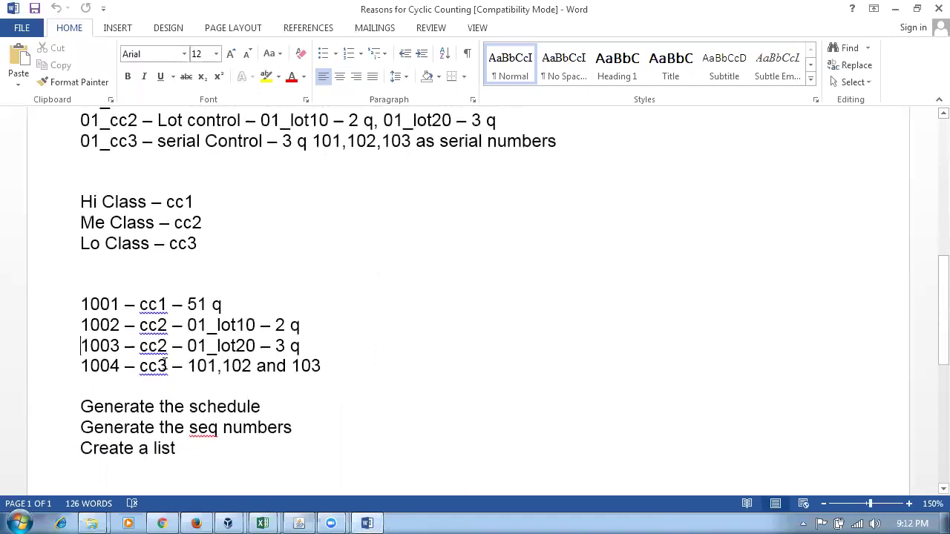
drag(81, 304, 367, 372)
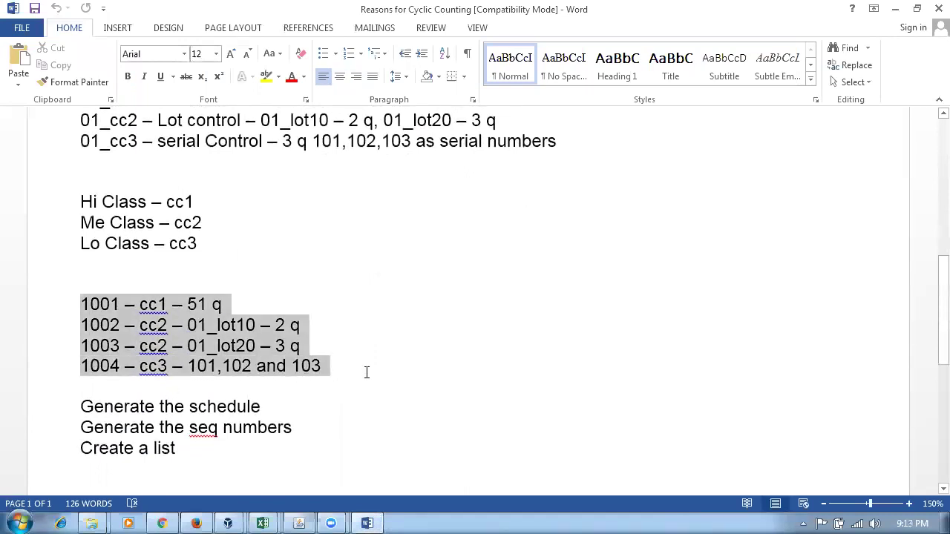
key(alt+Tab)
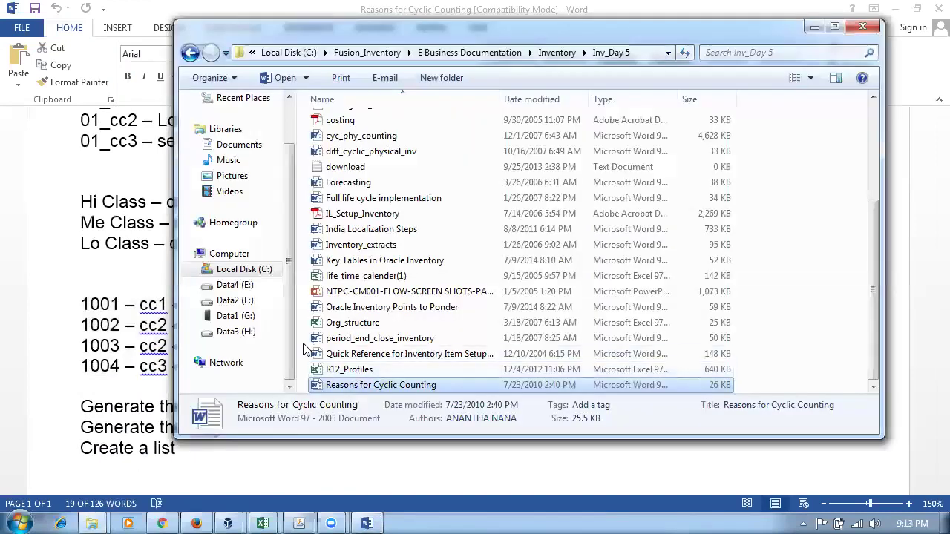
key(alt+Tab)
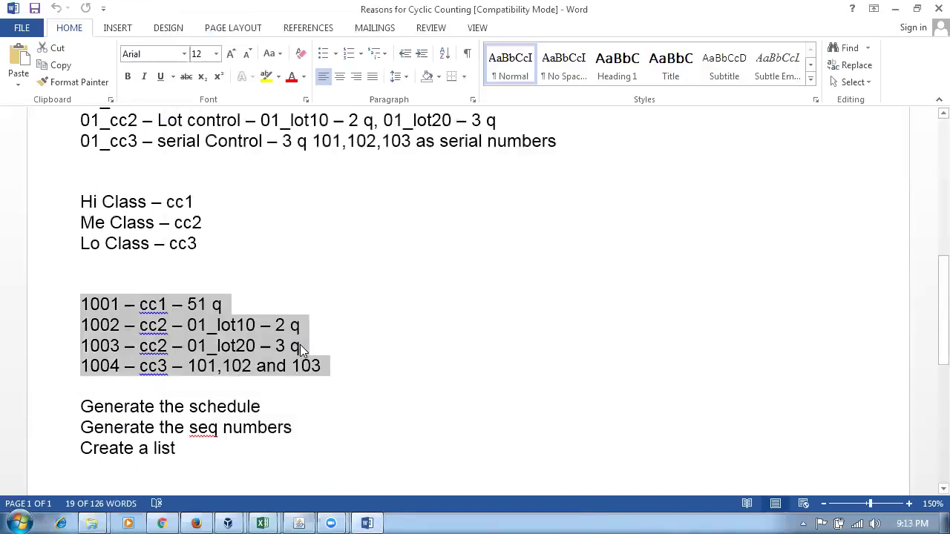
Switch back to Oracle Applications and examine the cycle count's starting sequence, maximum automatic recounts and specific subinventory
click(296, 521)
click(205, 257)
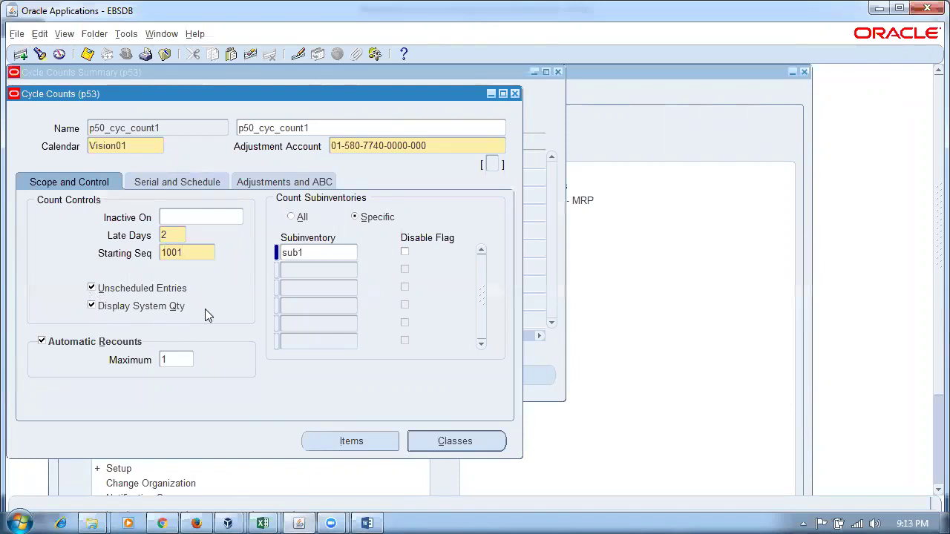
click(181, 362)
click(310, 251)
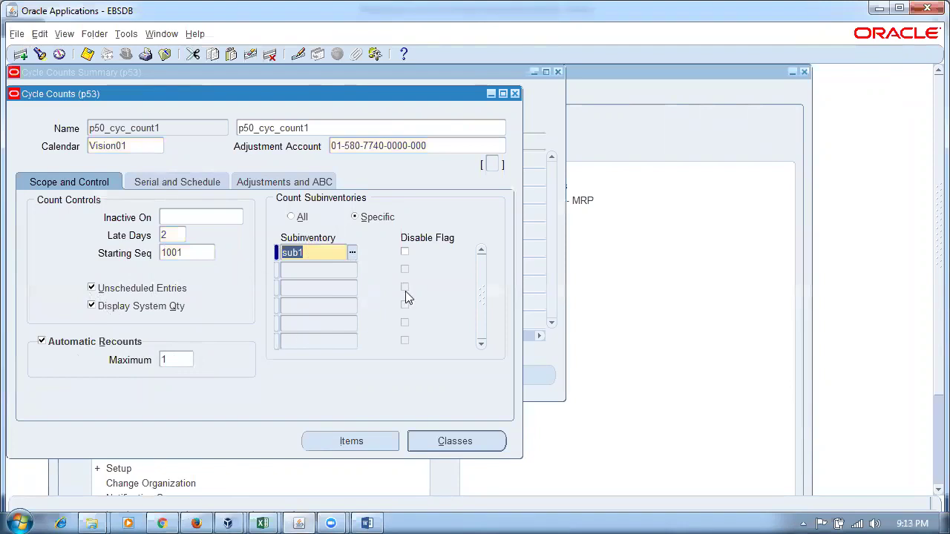
Inspect the serial Count options of the cycle count and compare them with the serial numbers under sequence 1004 in the Word document
click(185, 190)
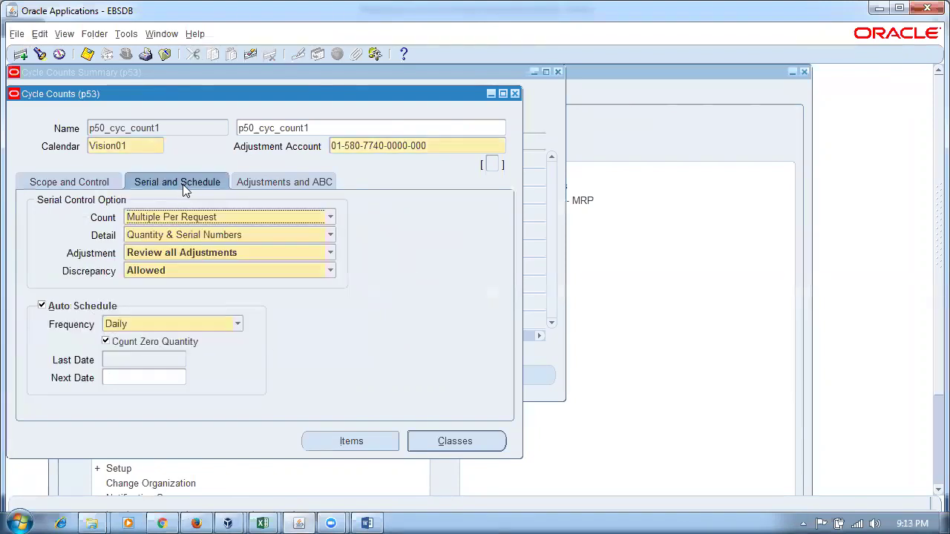
click(226, 217)
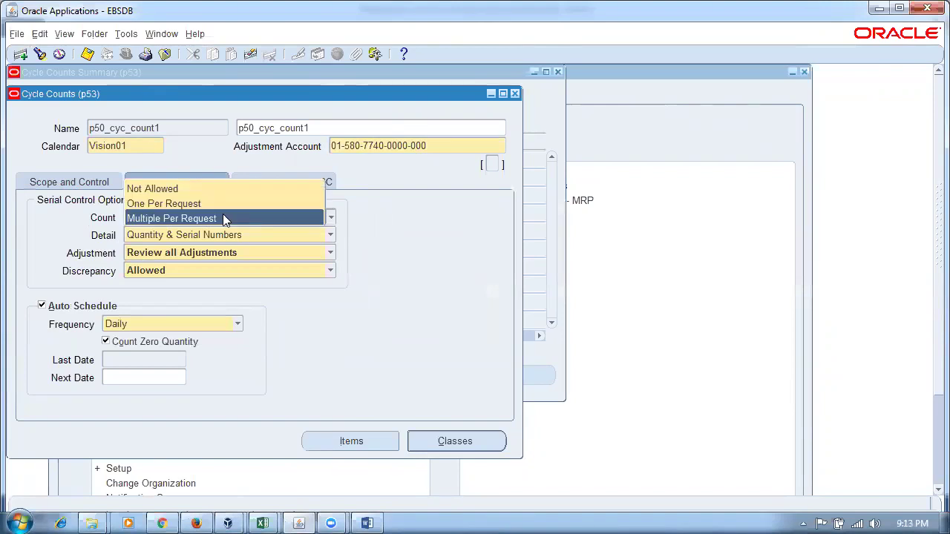
key(alt+Tab)
click(217, 366)
drag(189, 365, 304, 366)
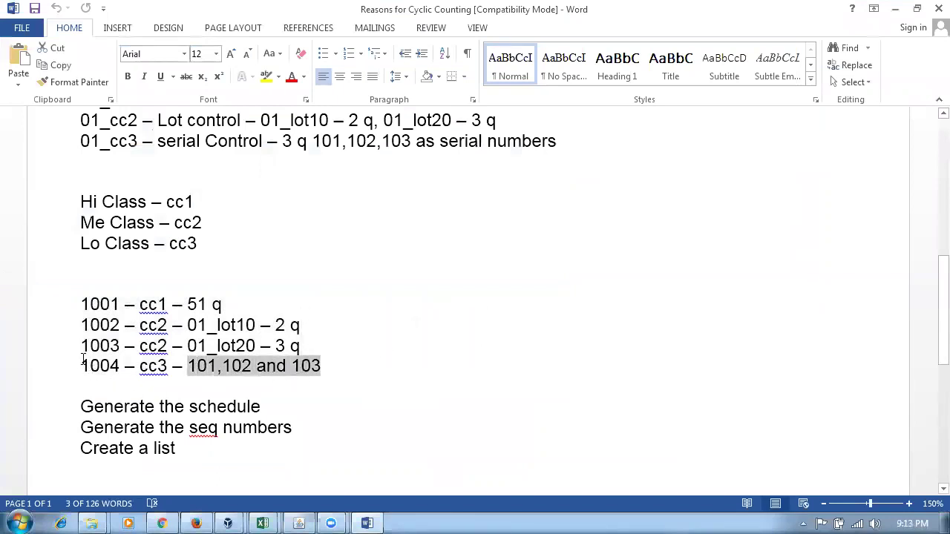
drag(80, 366, 119, 365)
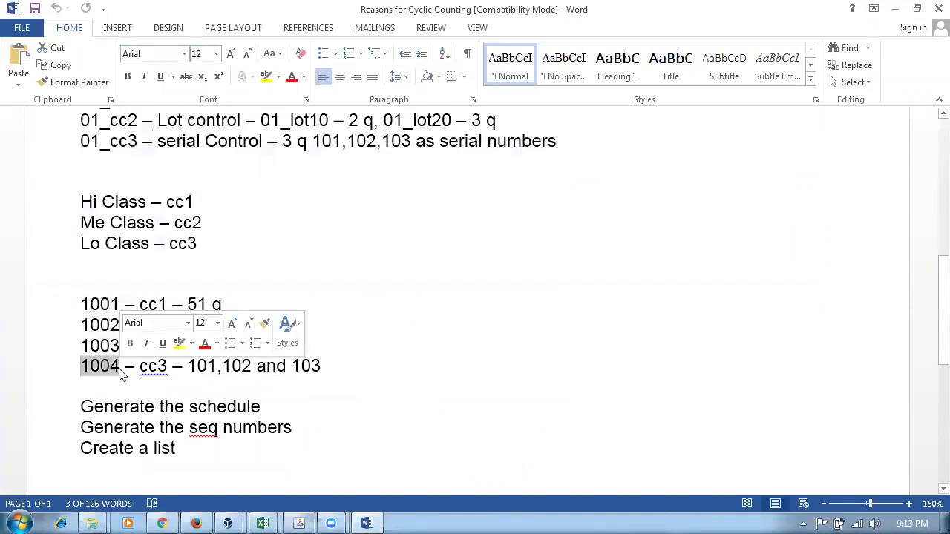
key(alt+Tab)
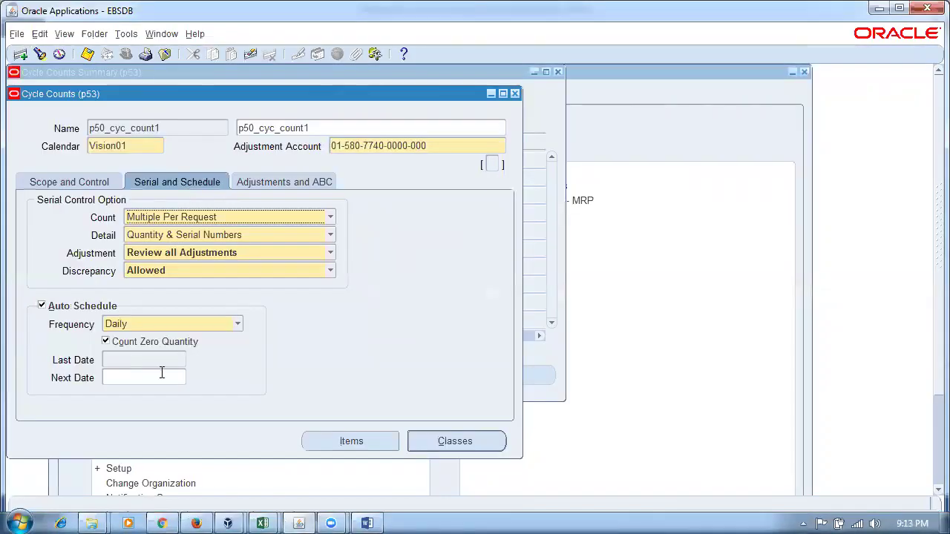
Examine the serial Detail, Adjustment and Discrepancy settings of the cycle count, keeping their current choices
click(177, 235)
click(177, 236)
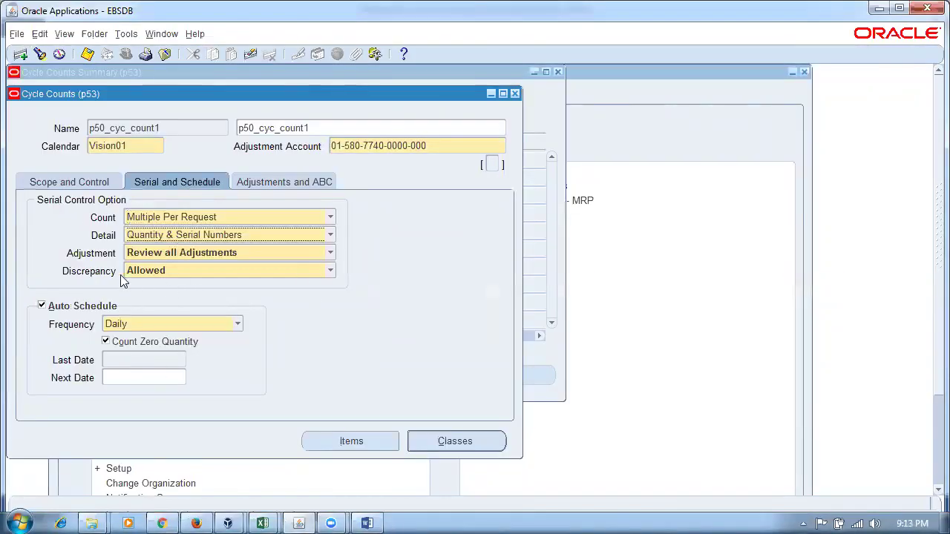
click(211, 254)
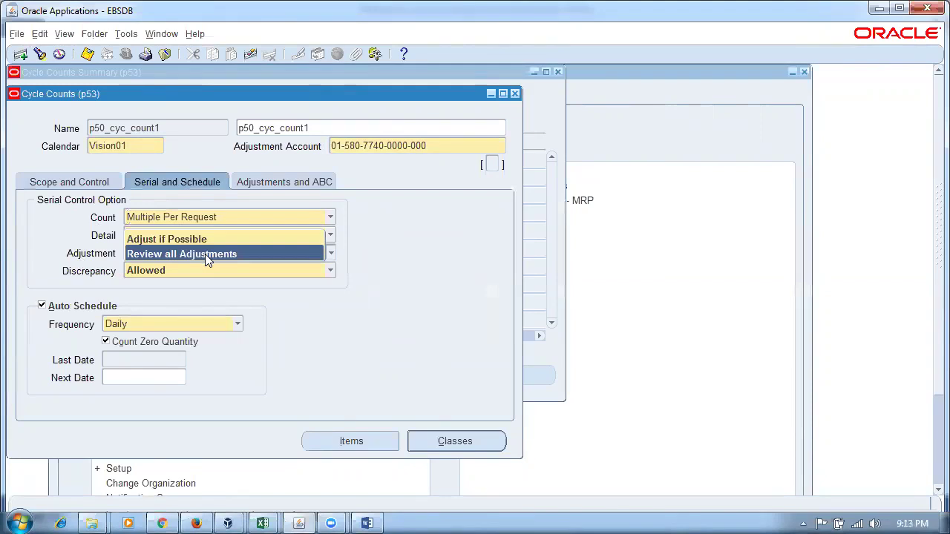
click(204, 254)
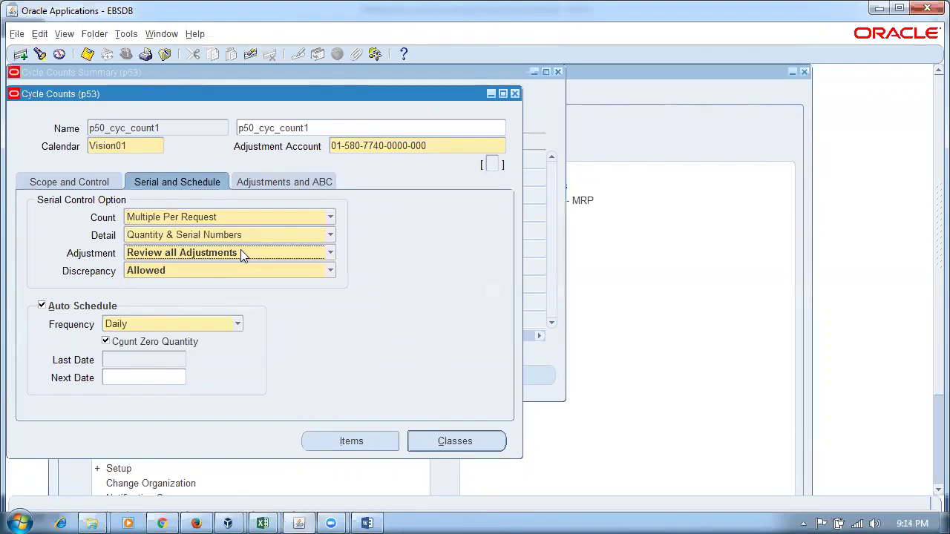
click(196, 274)
click(197, 272)
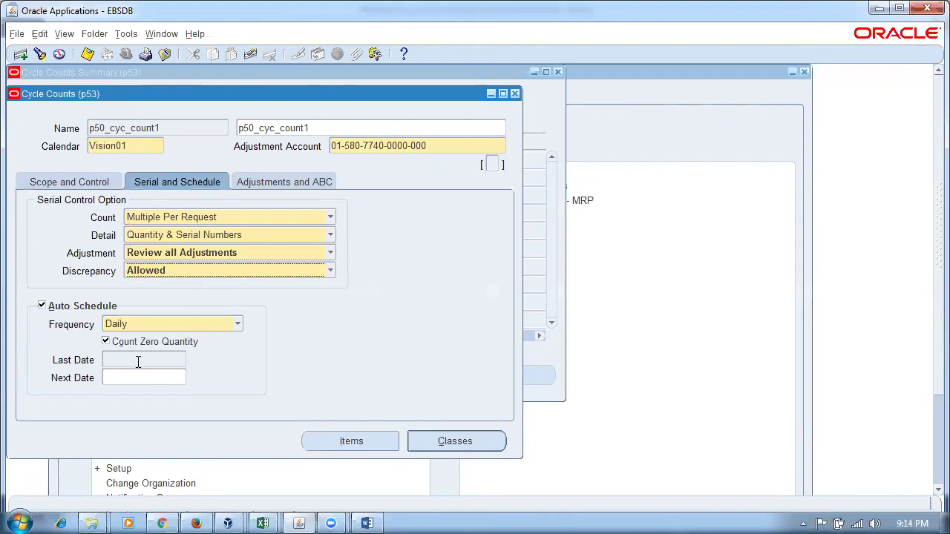
Examine the cycle count's approval requirement and its positive and negative quantity variance tolerances
click(278, 182)
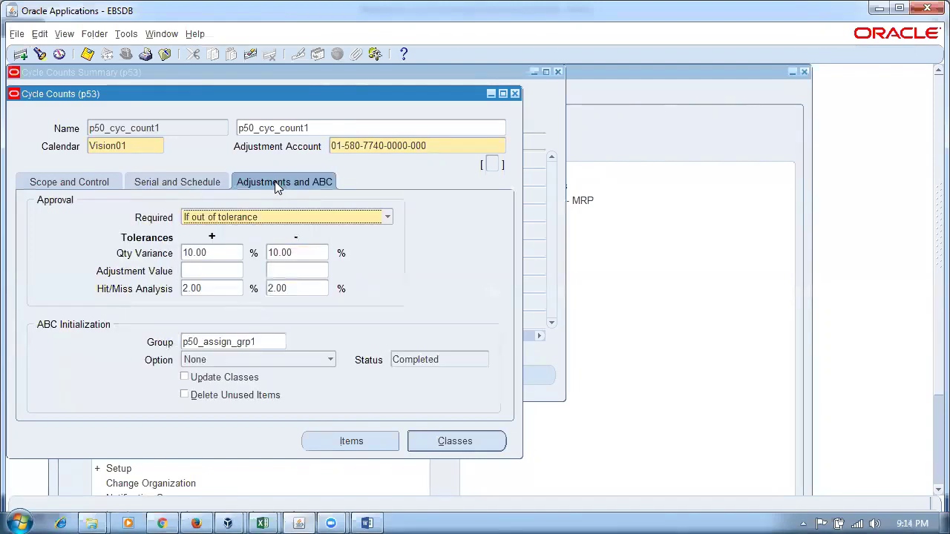
click(229, 256)
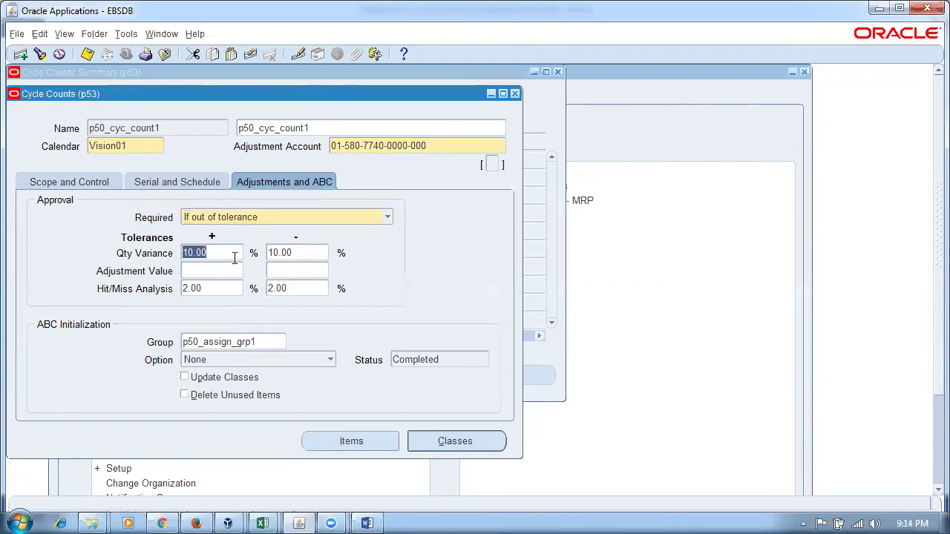
click(322, 253)
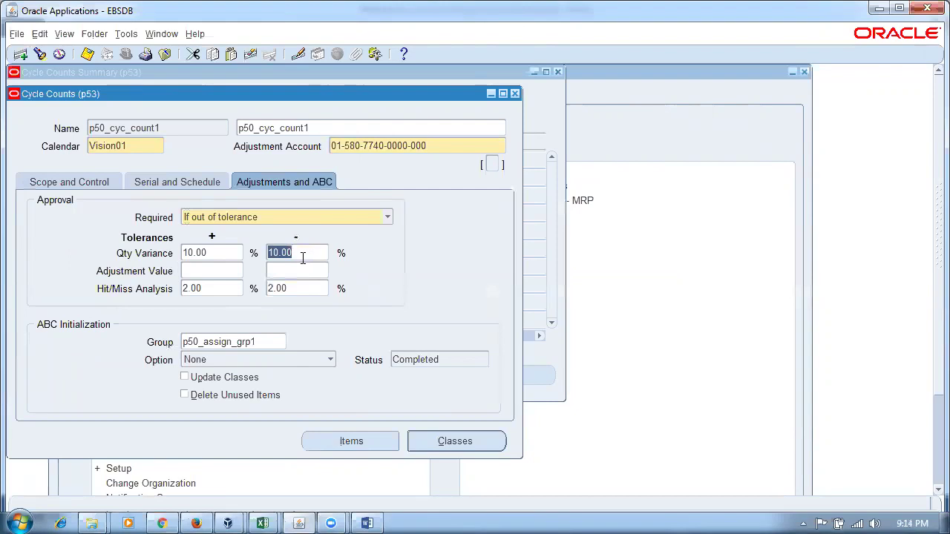
click(221, 254)
click(303, 258)
click(217, 253)
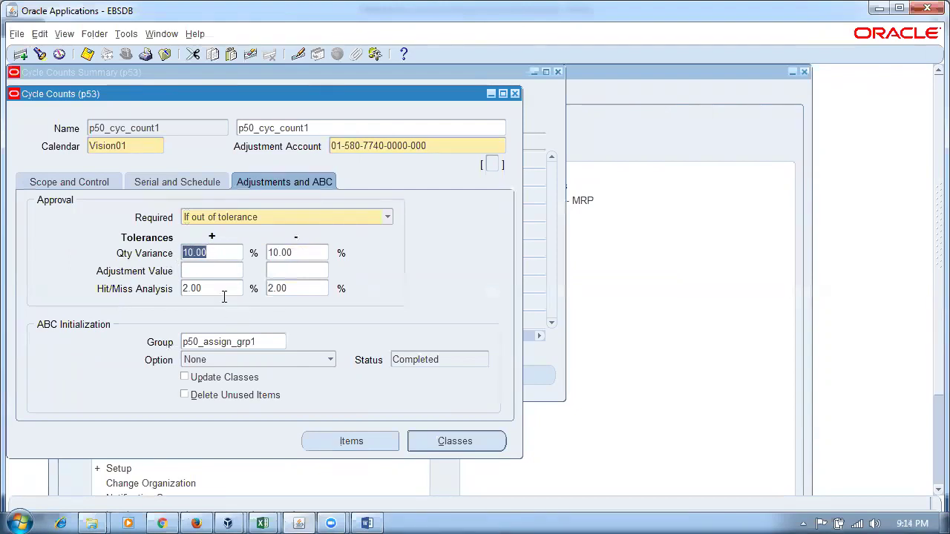
Examine the hit/miss analysis tolerances and the ABC initialization group of the cycle count
click(215, 288)
click(291, 288)
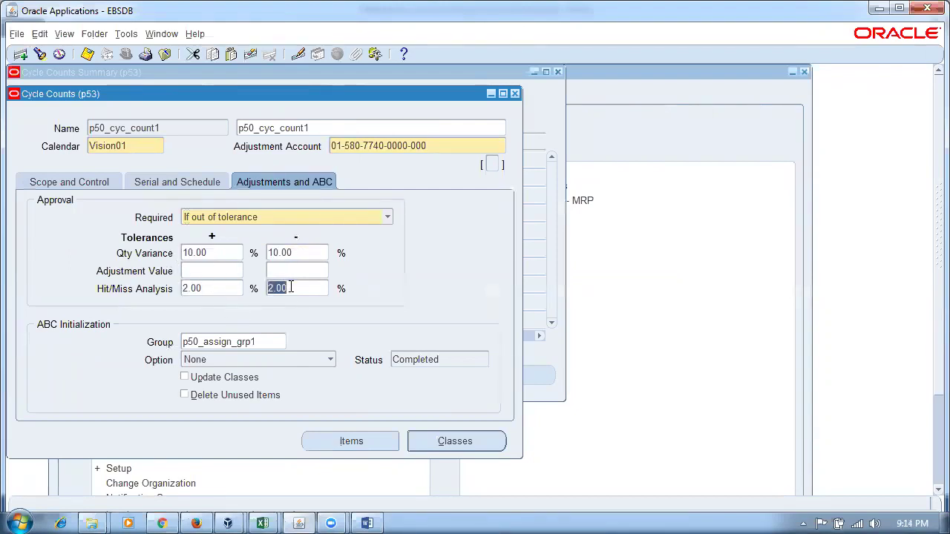
click(208, 289)
click(311, 288)
click(208, 289)
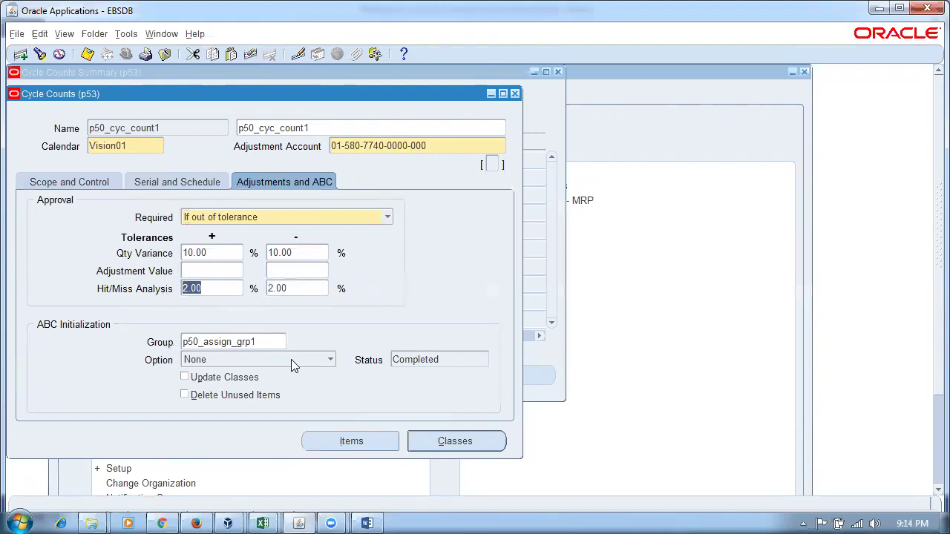
click(271, 342)
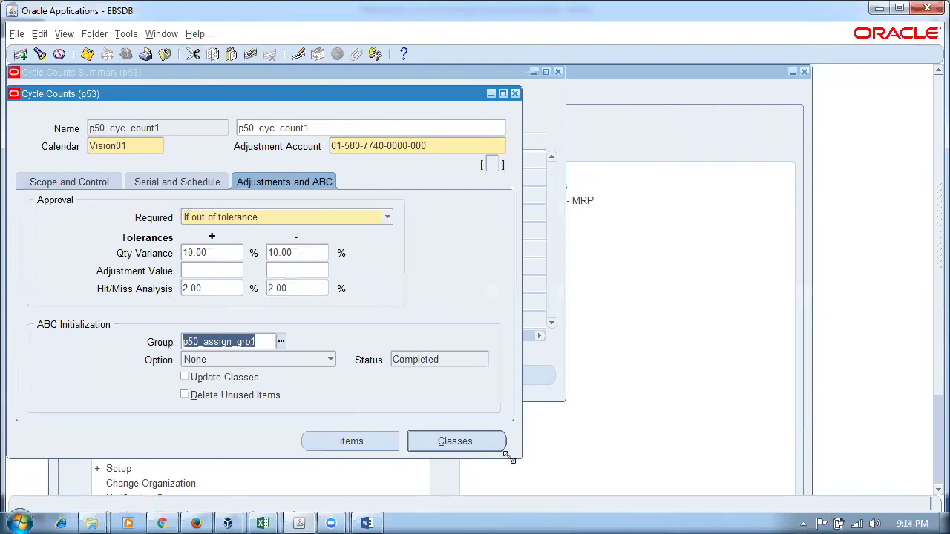
Inspect the counts per year of the cycle count's A, B and C classes, closing the class list when done
click(484, 441)
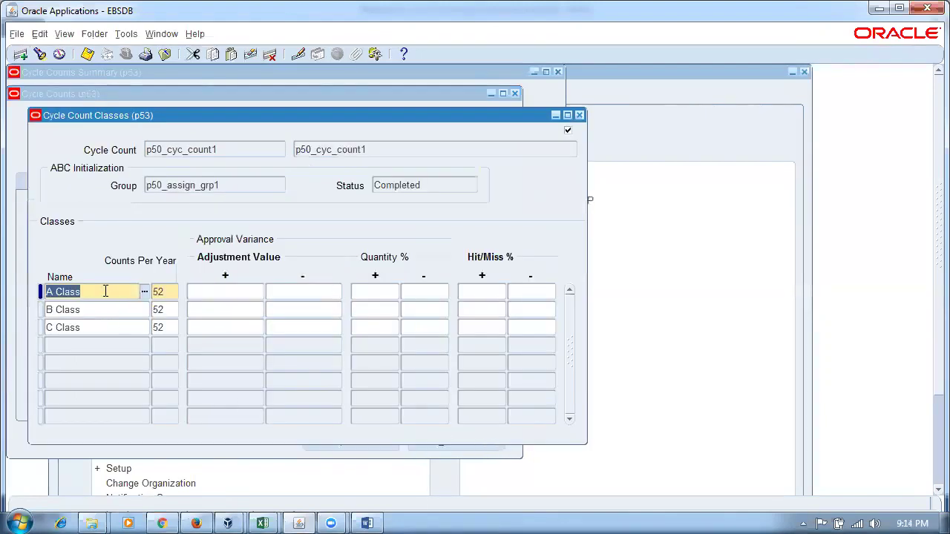
click(170, 292)
click(170, 309)
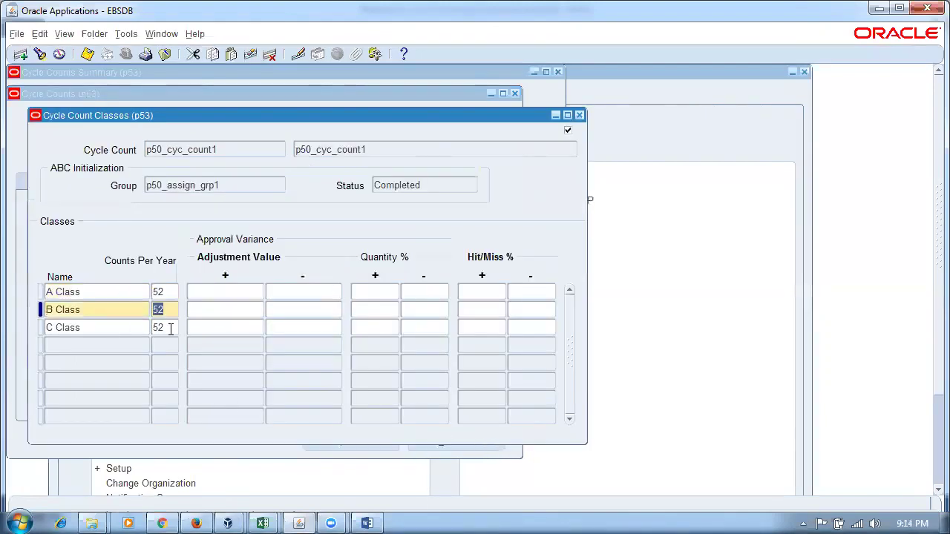
click(170, 328)
click(578, 115)
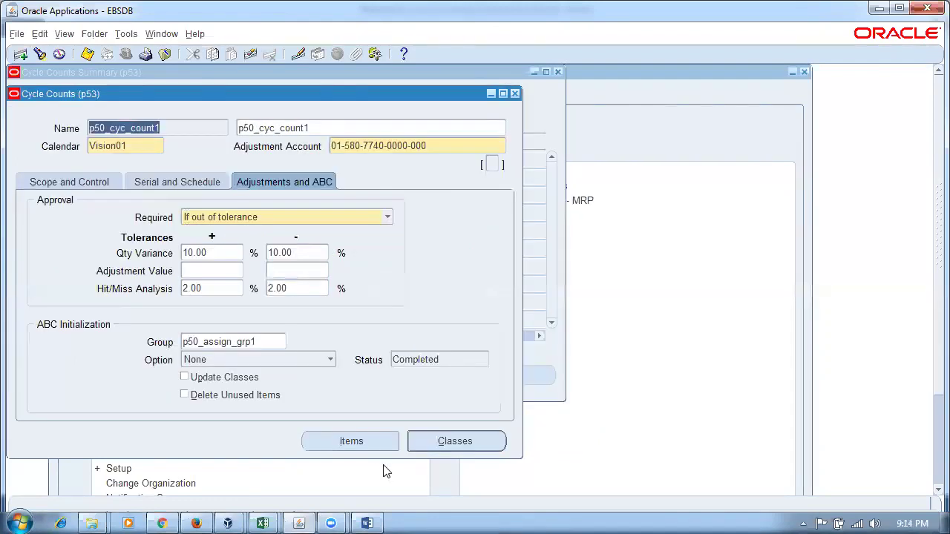
Inspect the items assigned to each class of the cycle count, closing the item list when done
click(362, 443)
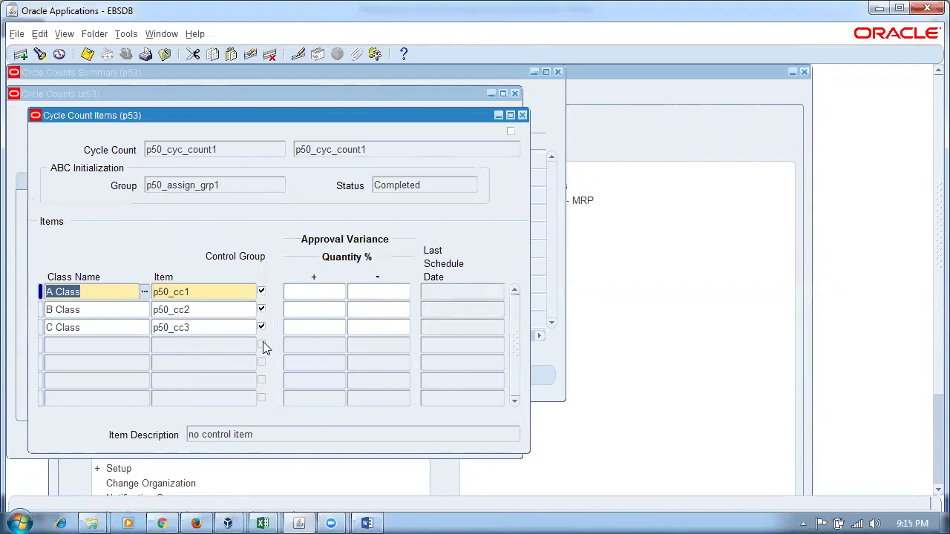
click(201, 294)
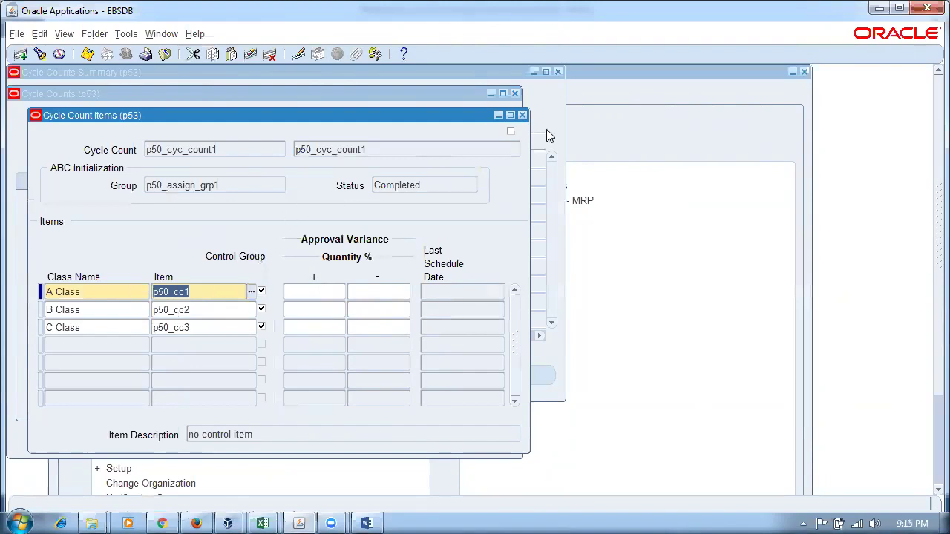
click(522, 115)
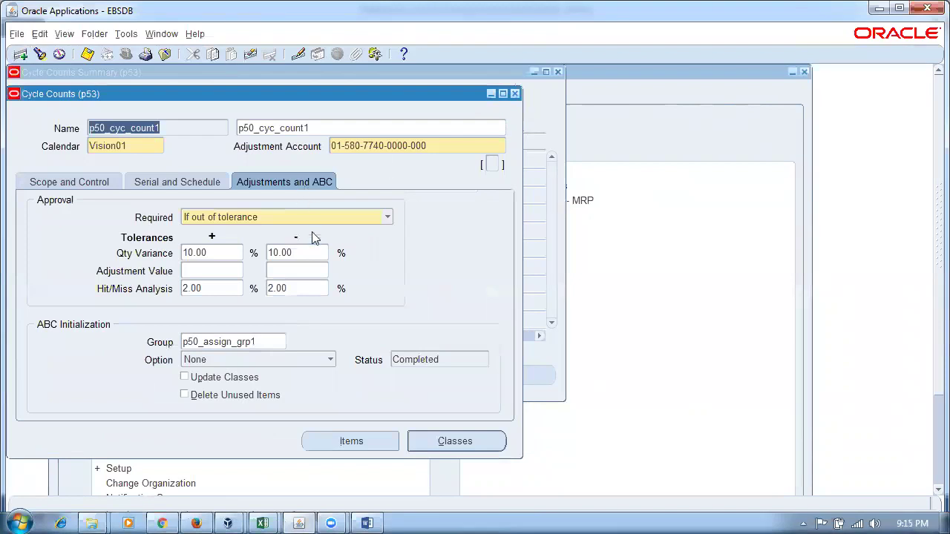
Switch to Firefox and open ebtr-test.fs.em2.oraclecloud.com in a new tab
click(194, 522)
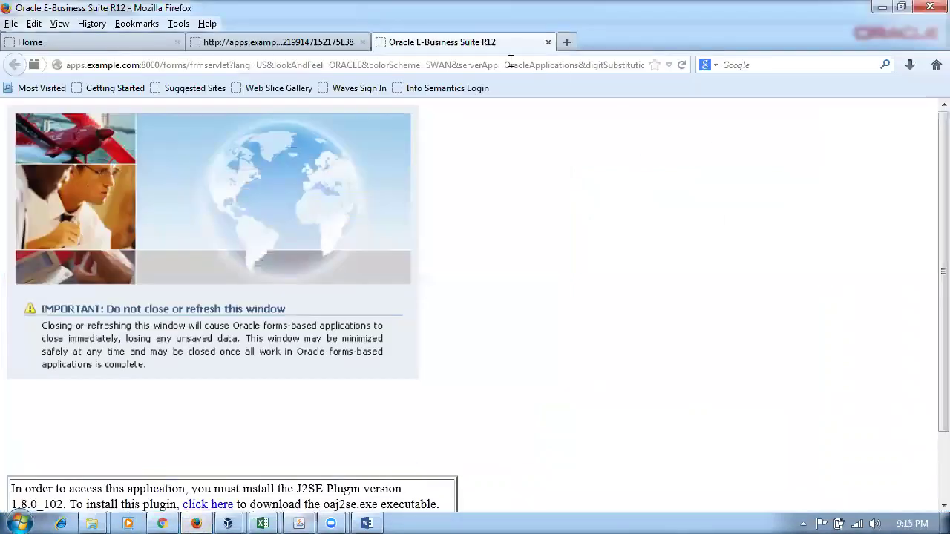
click(566, 45)
text(e)
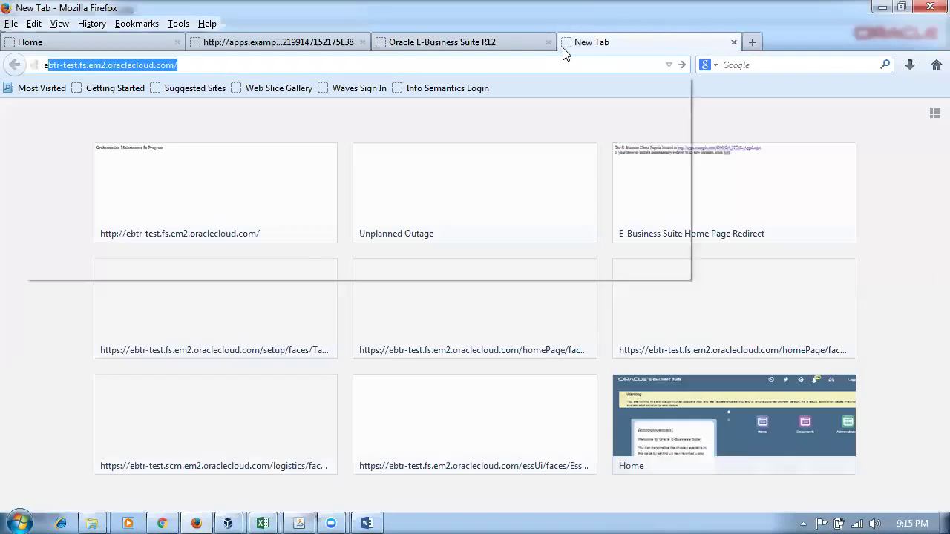
key(Return)
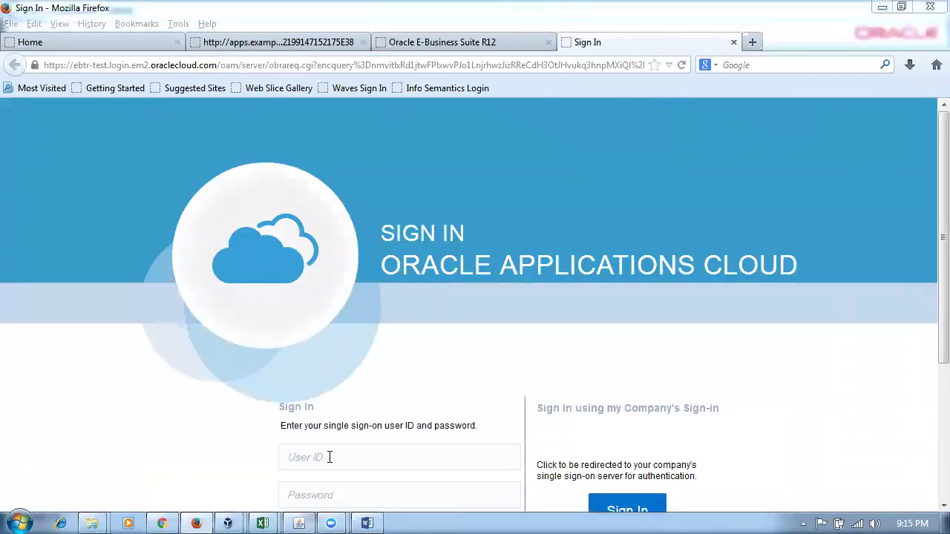
Sign in to Oracle Applications Cloud by entering the employee's user ID and the account password
click(330, 457)
text(p50)
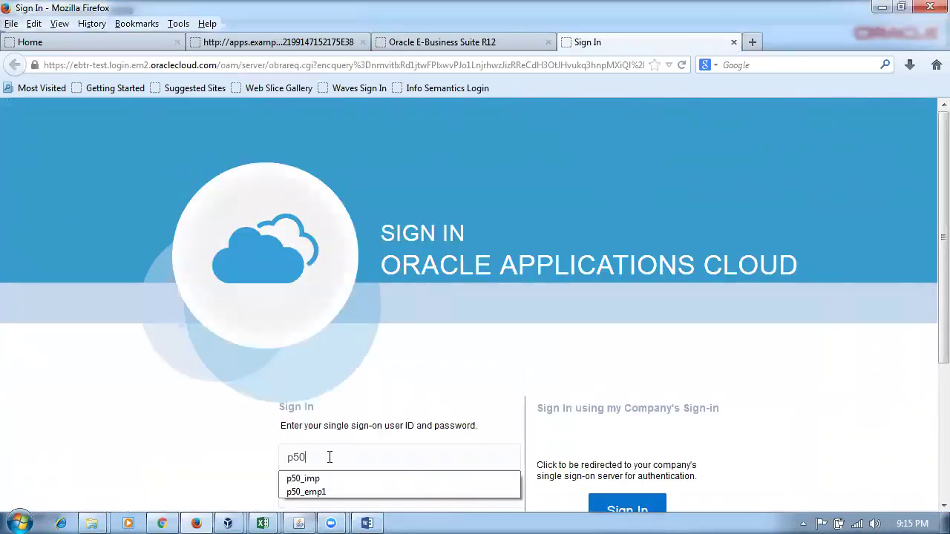
click(315, 494)
click(316, 496)
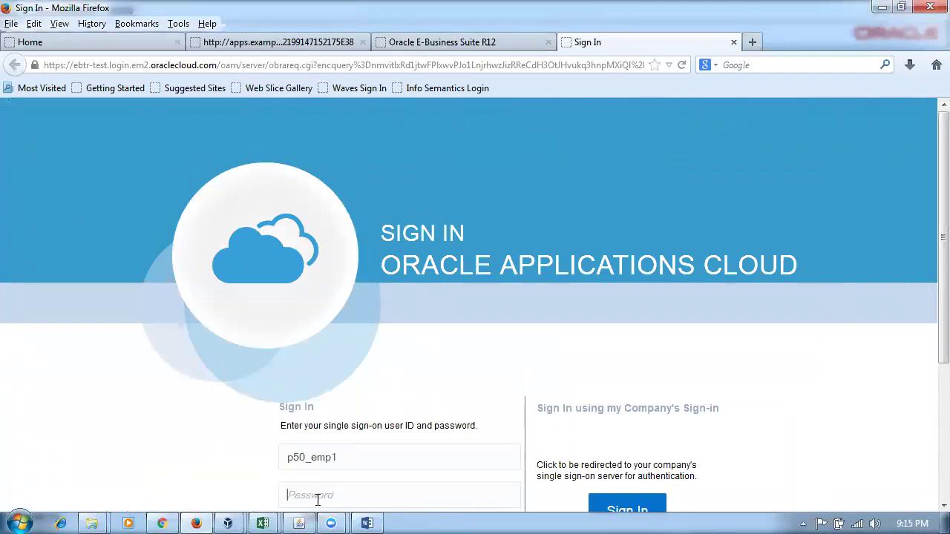
text(**********)
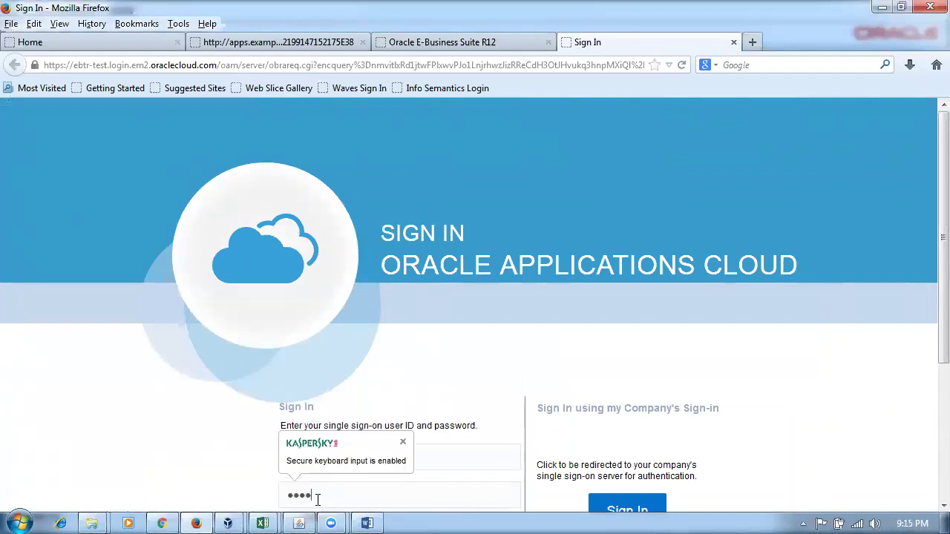
key(Return)
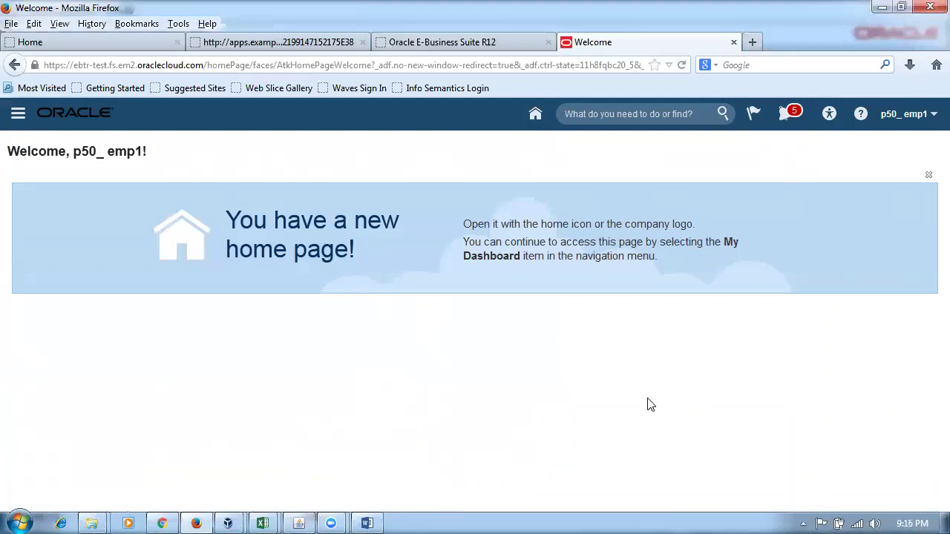
Go from the home page to the Warehouse Operations Inventory work area and select organization P503
click(532, 122)
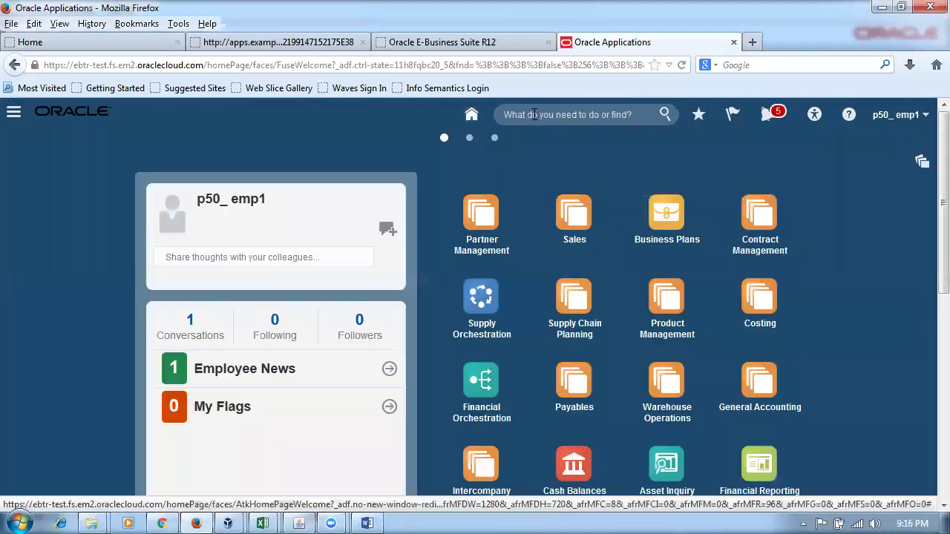
click(681, 391)
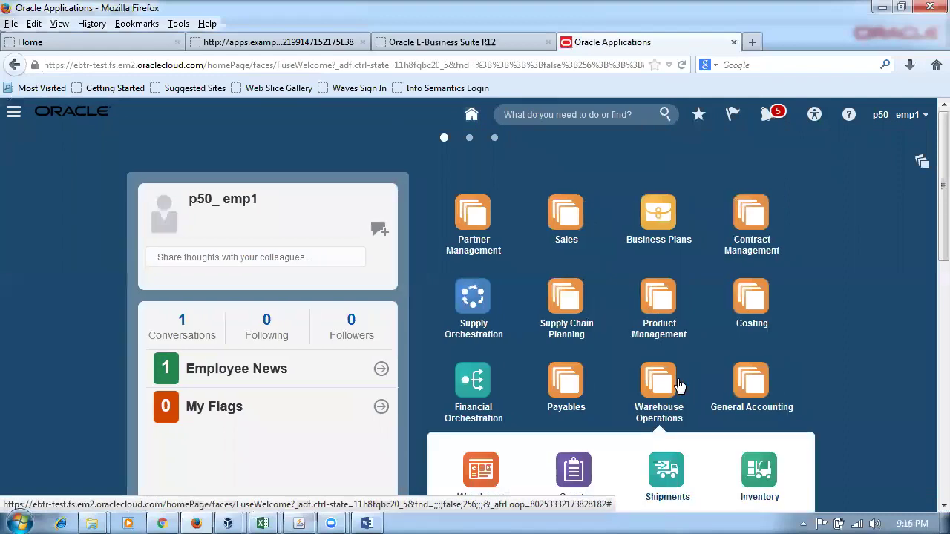
click(767, 480)
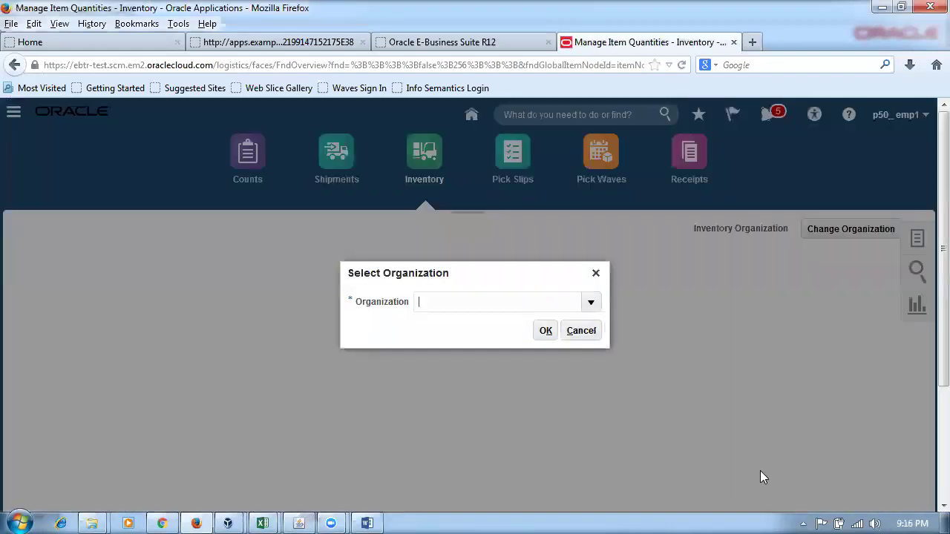
text(P503)
click(546, 331)
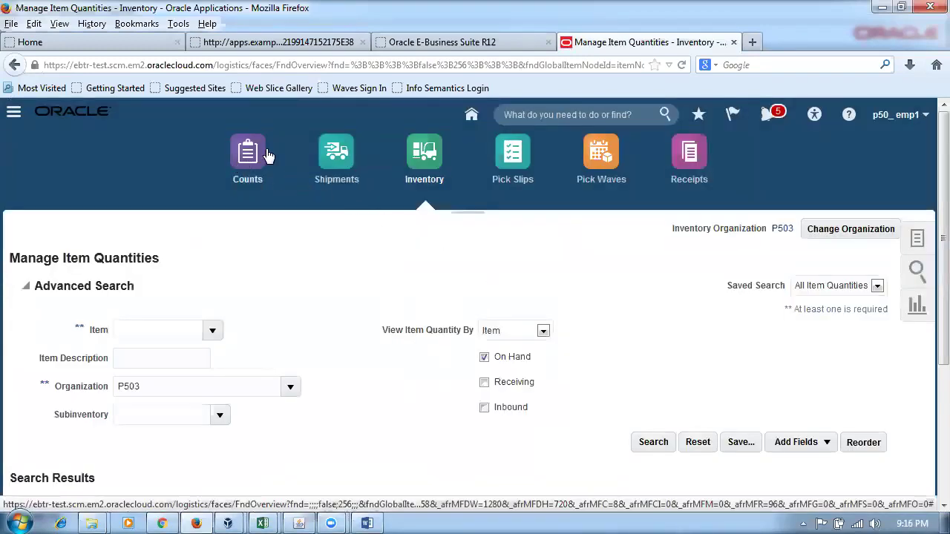
Go to the Counts work area and start creating a new cycle count
click(250, 156)
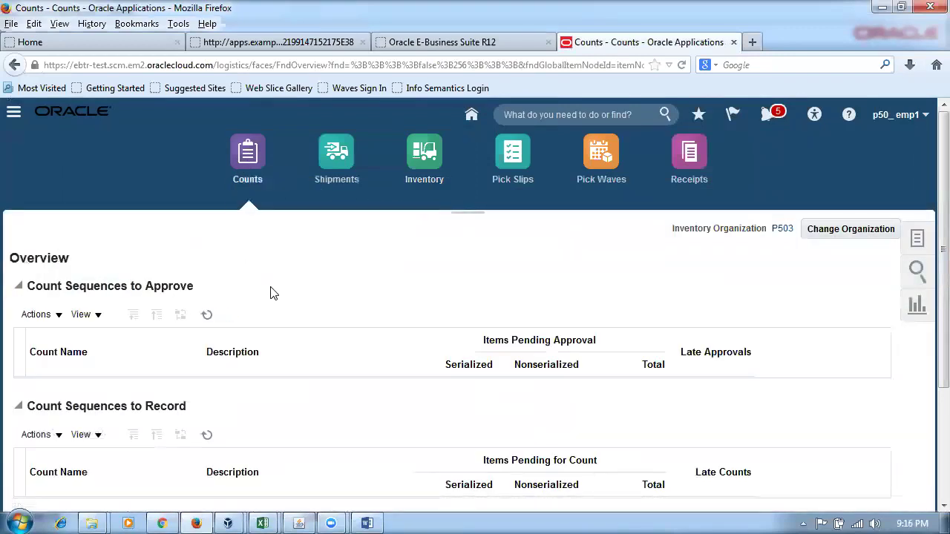
scroll(927, 322, down, 3)
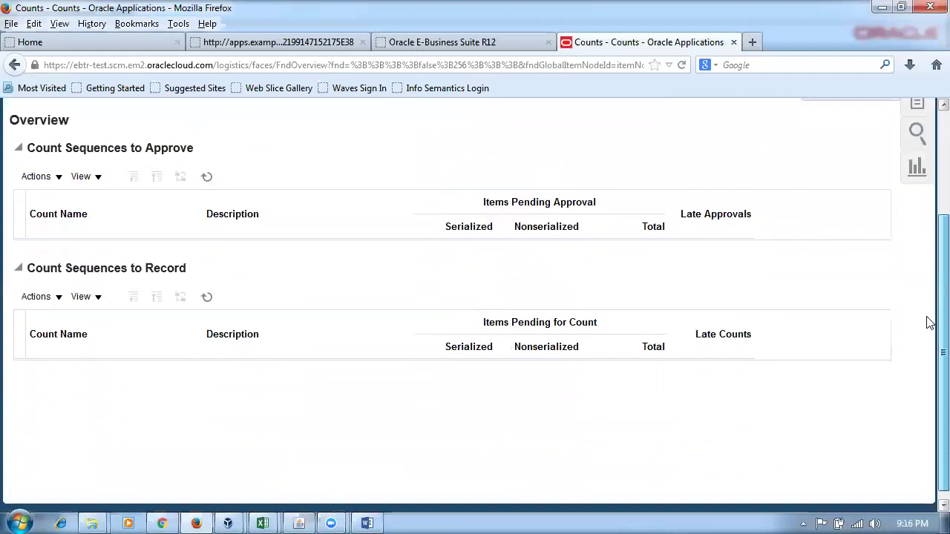
scroll(927, 223, up, 2)
scroll(928, 222, up, 1)
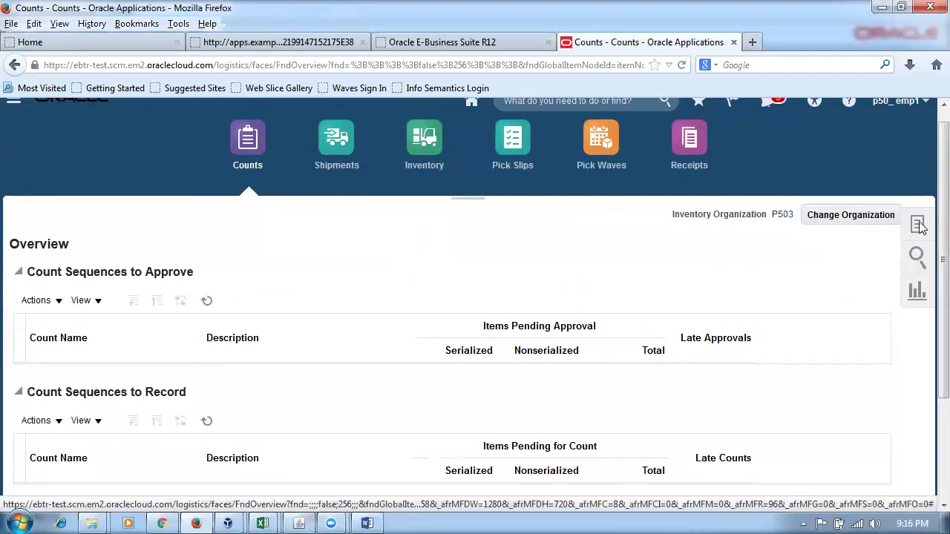
click(920, 227)
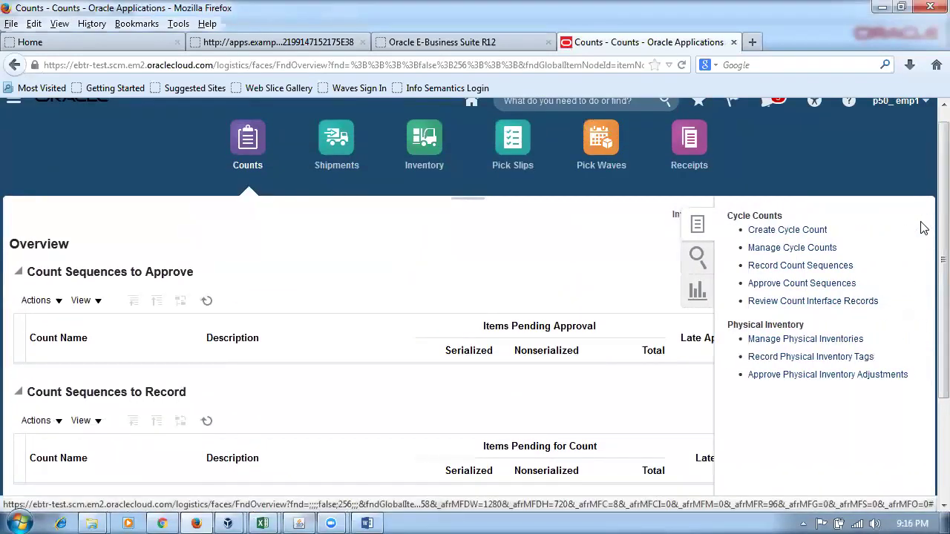
click(796, 237)
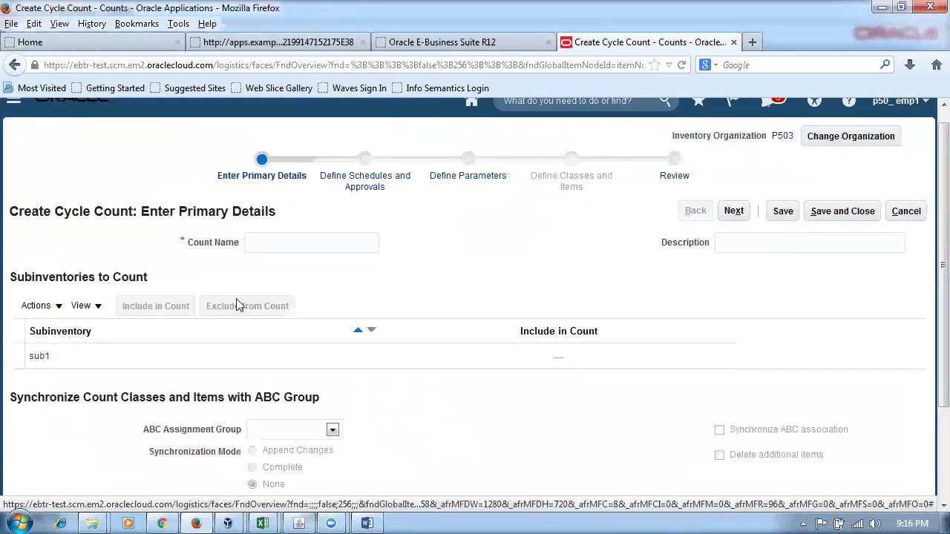
Name the cycle count p50_cyc_count1 and include subinventory sub1 in the count
click(268, 243)
text(p5)
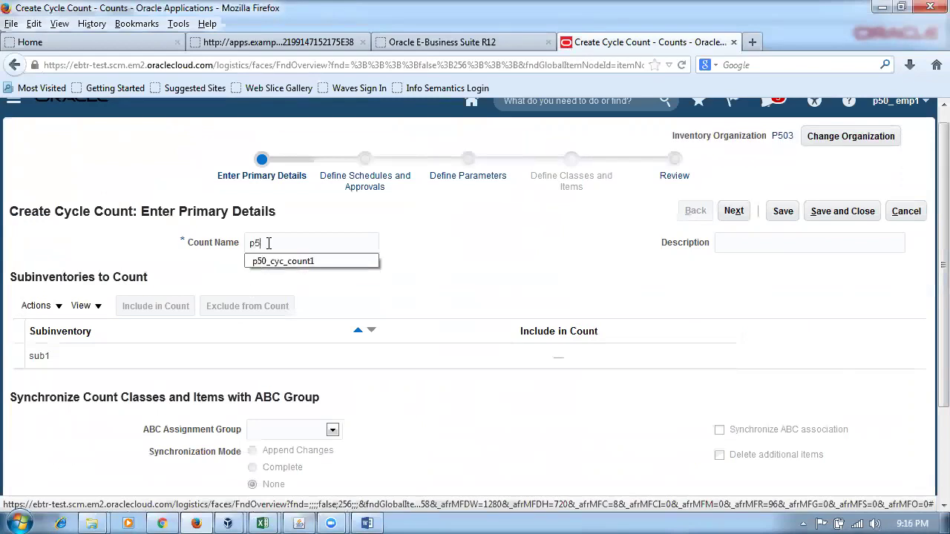
text(0_cyc_count1)
click(472, 288)
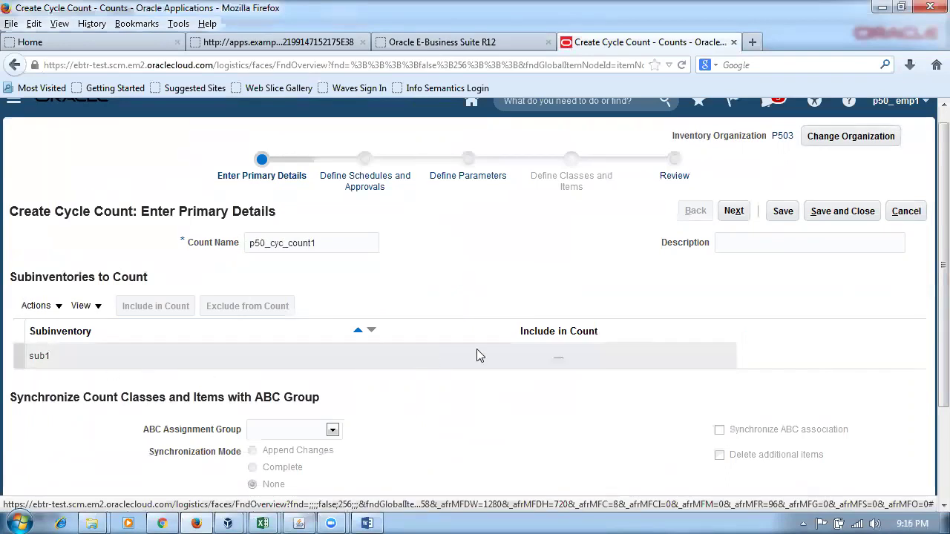
click(145, 359)
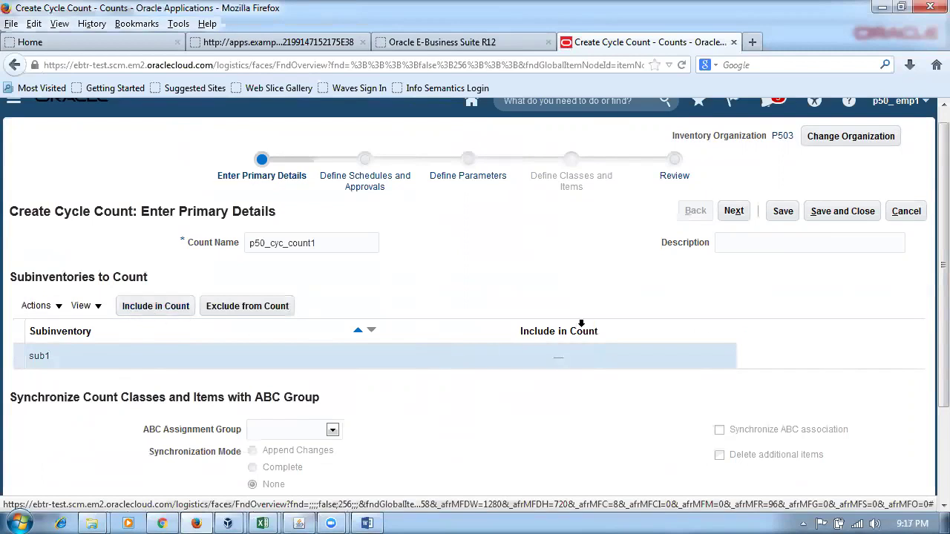
click(148, 305)
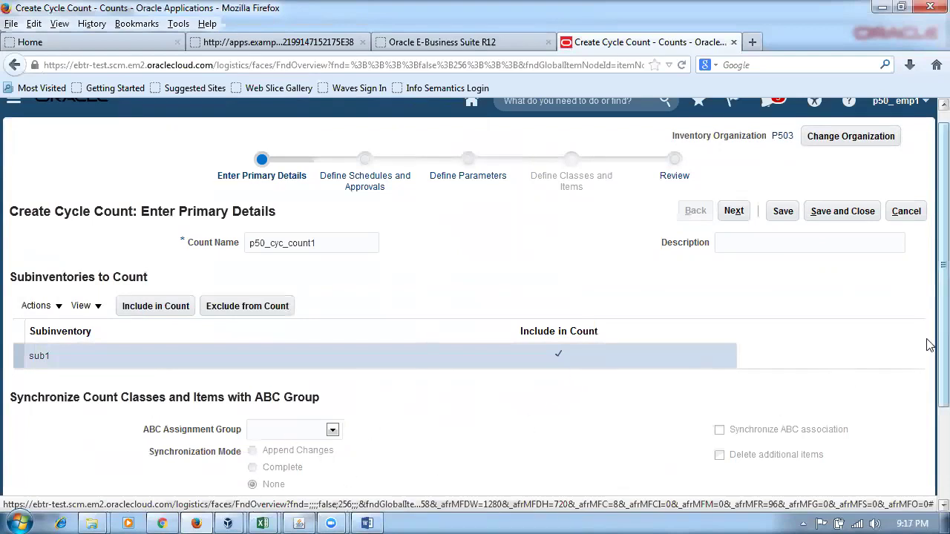
Set the cycle count's ABC assignment group to p50_assign_grp1
scroll(930, 348, down, 3)
click(280, 328)
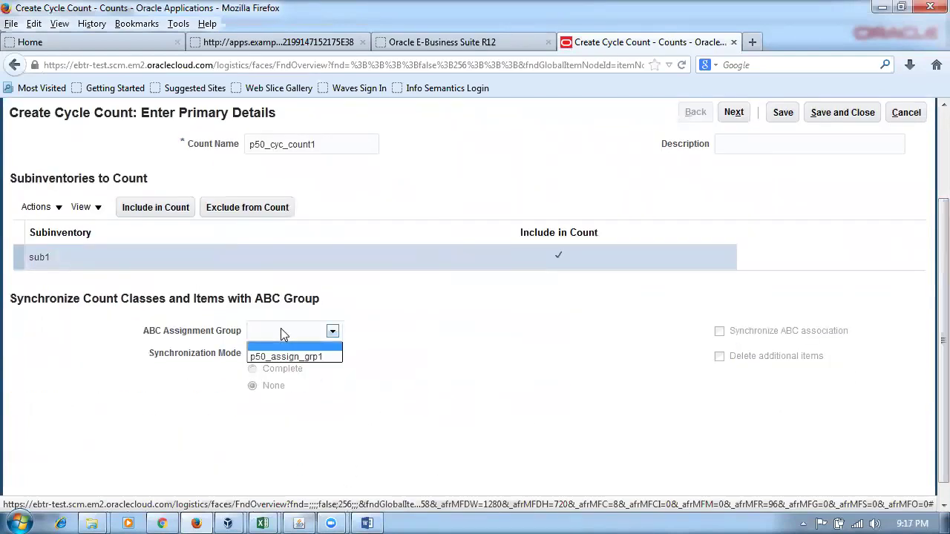
click(286, 357)
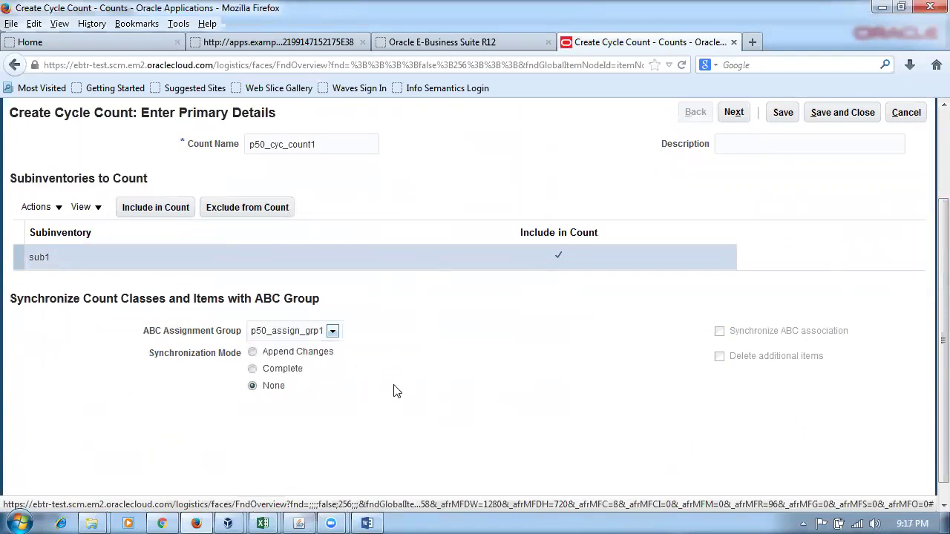
Set the count's synchronization mode to Complete and try to save the cycle count
click(253, 369)
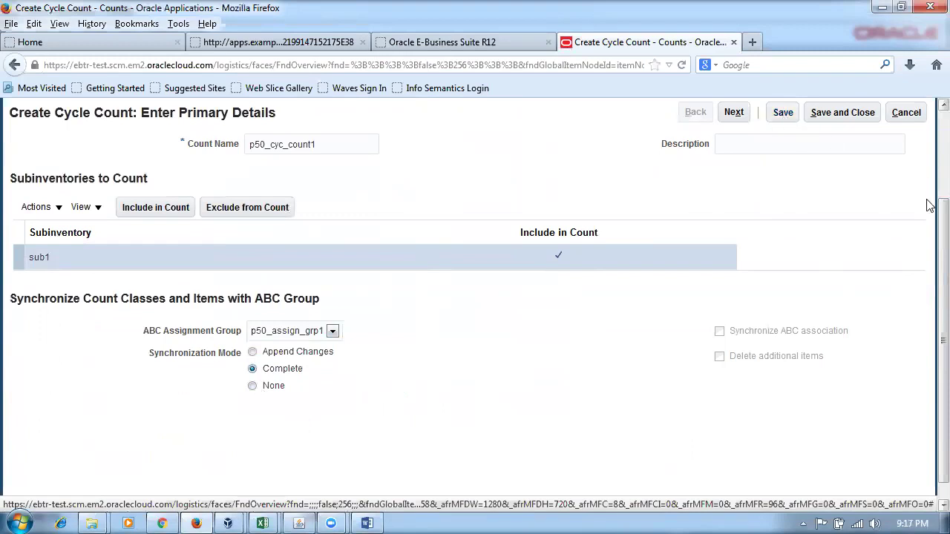
scroll(927, 201, up, 1)
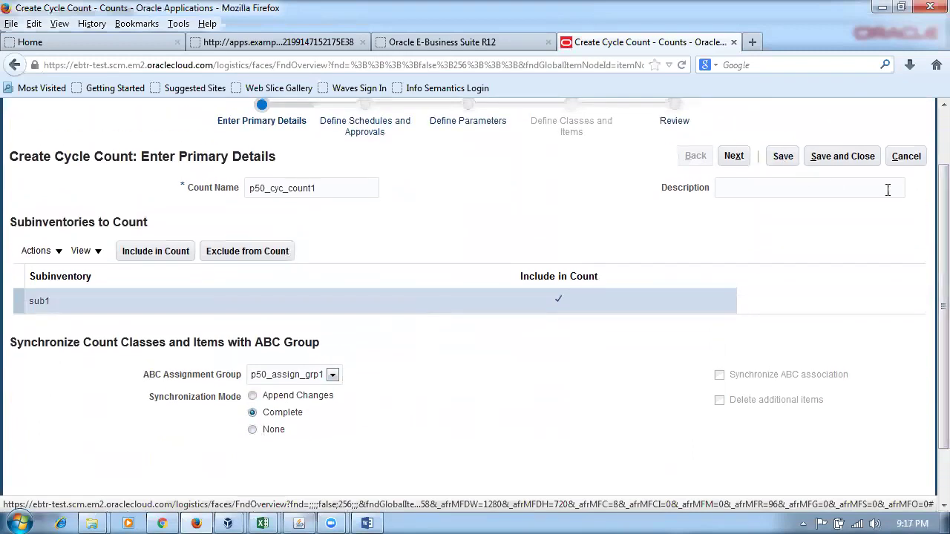
click(785, 158)
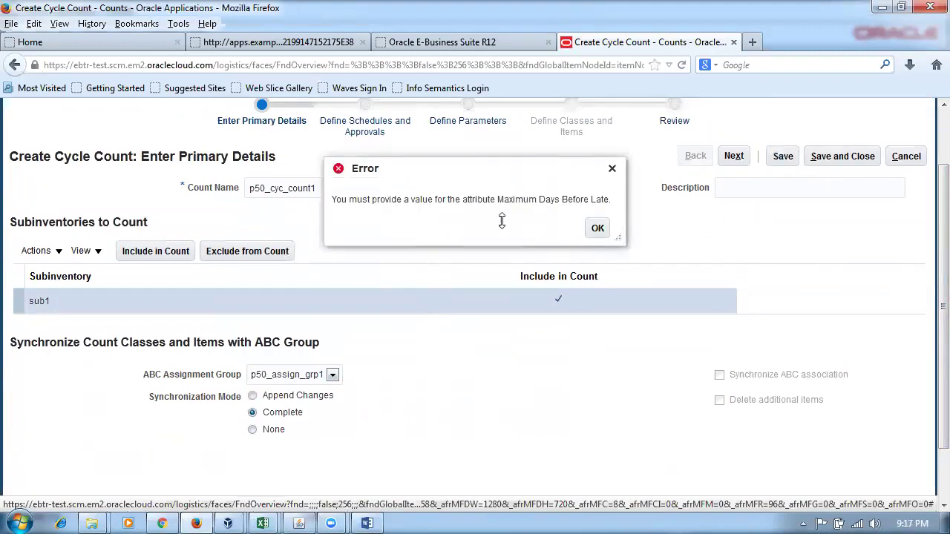
click(598, 230)
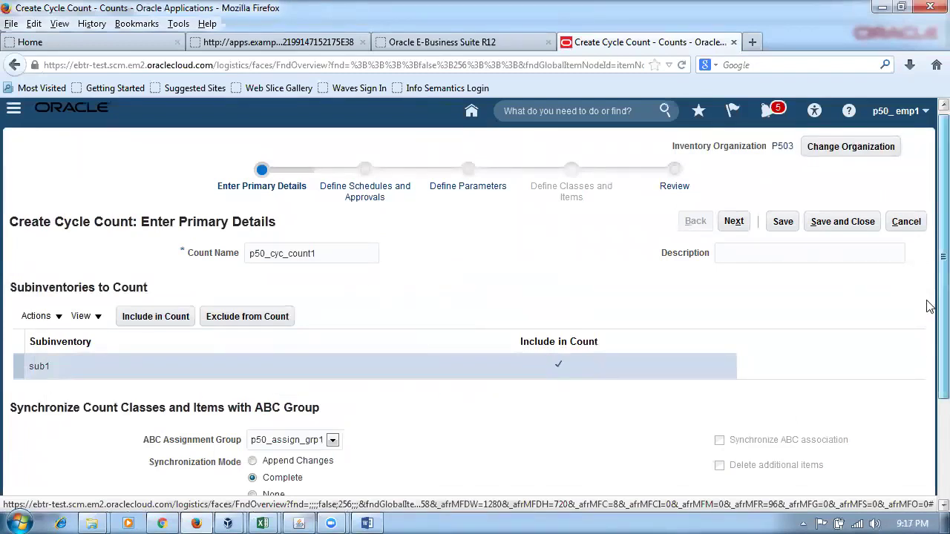
scroll(927, 304, down, 3)
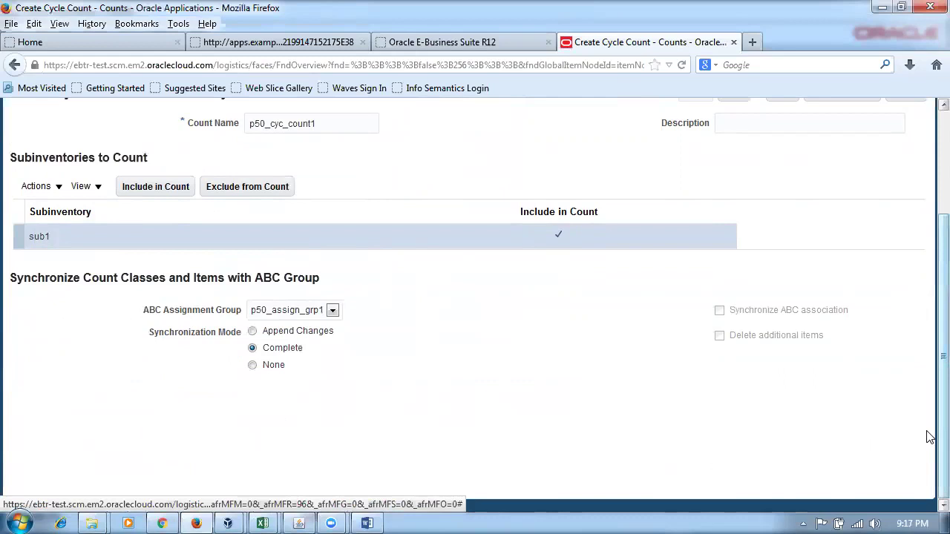
scroll(931, 426, up, 3)
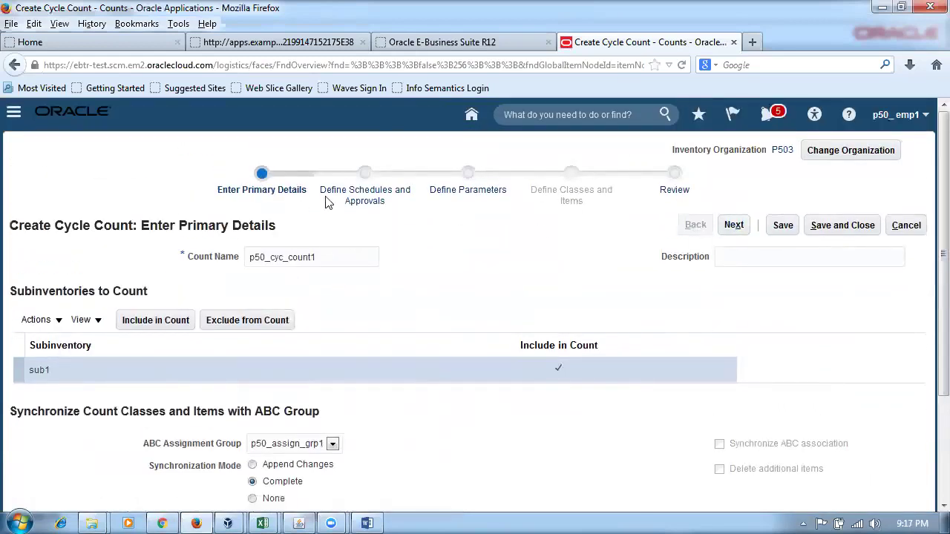
Schedule the count automatically with Daily frequency, workday schedule p50_facility_schedule and next scheduled date 6/3/18
click(734, 225)
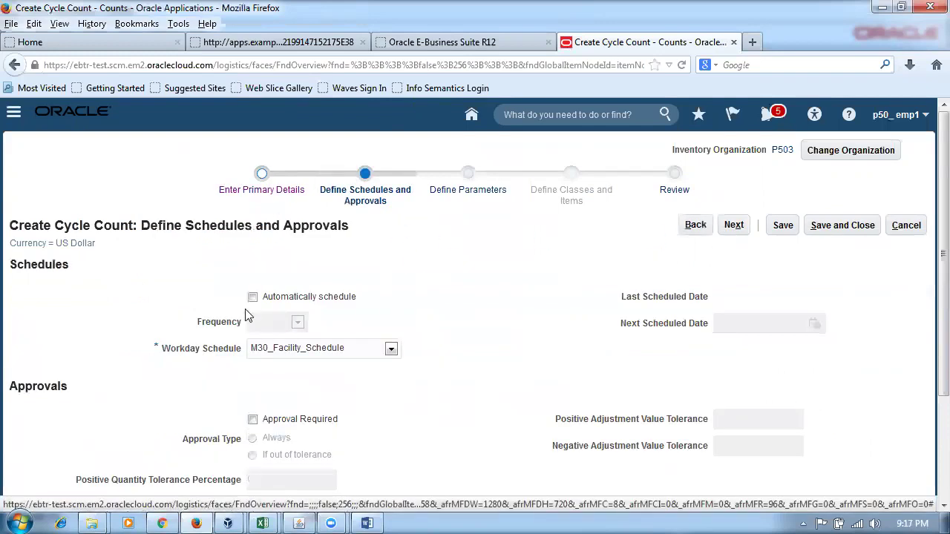
click(253, 297)
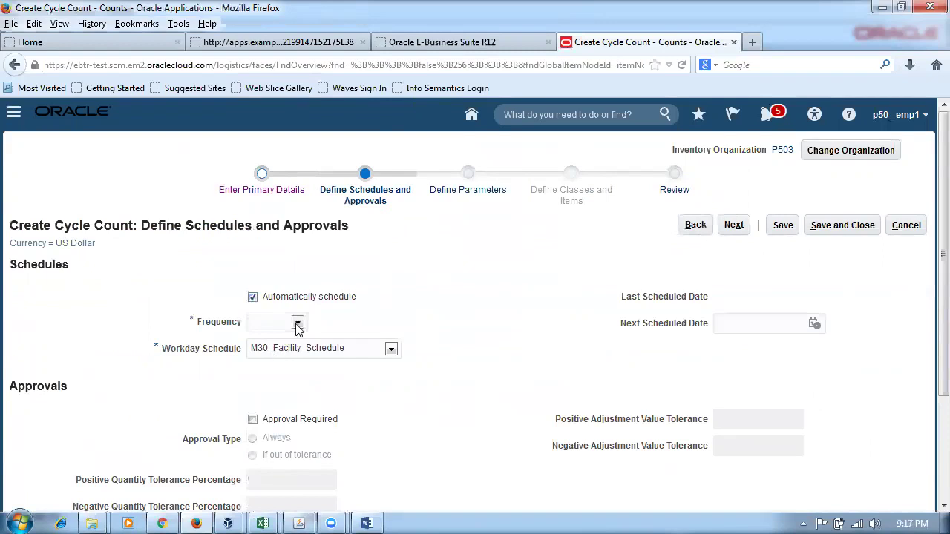
click(297, 324)
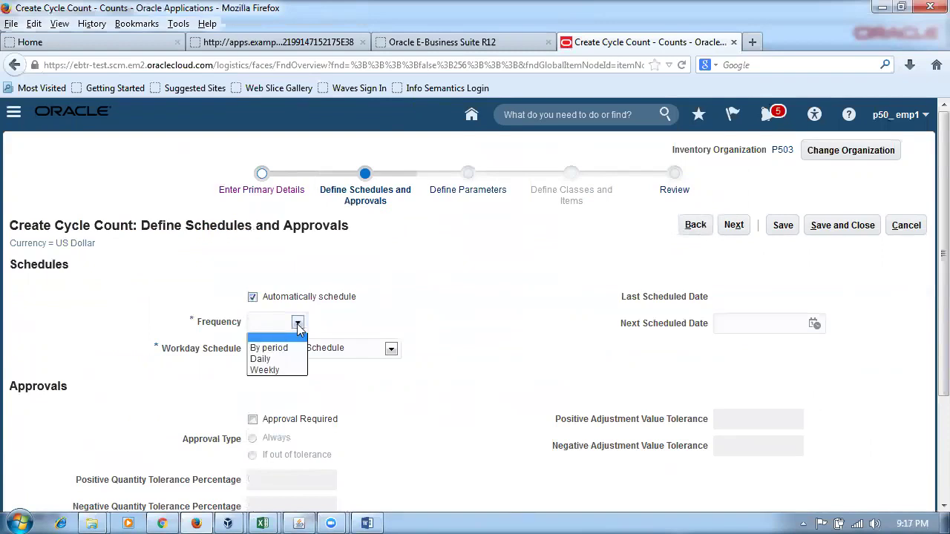
click(285, 361)
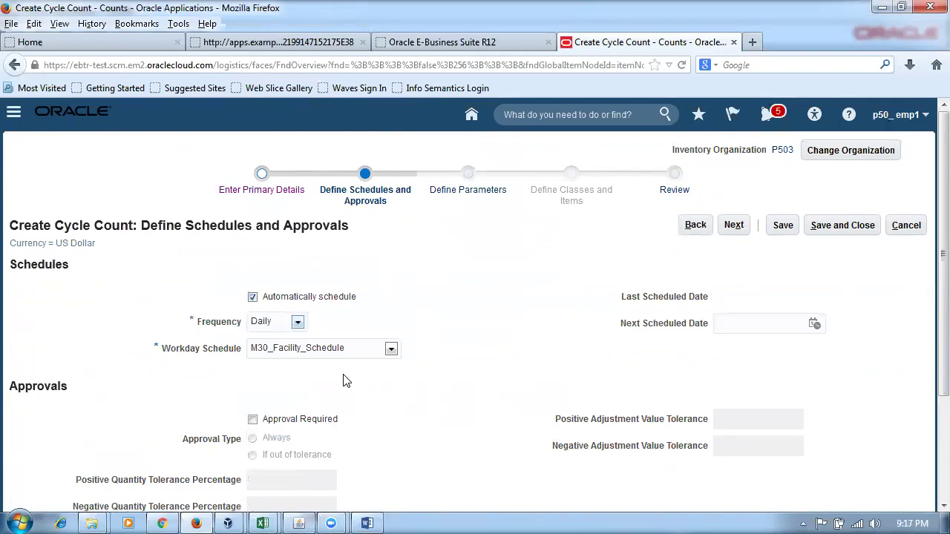
click(392, 353)
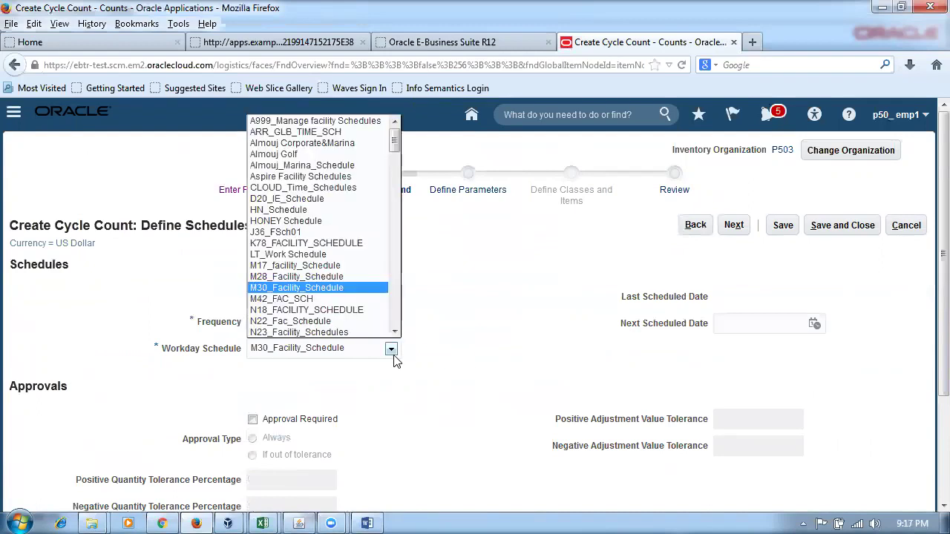
drag(397, 152, 404, 317)
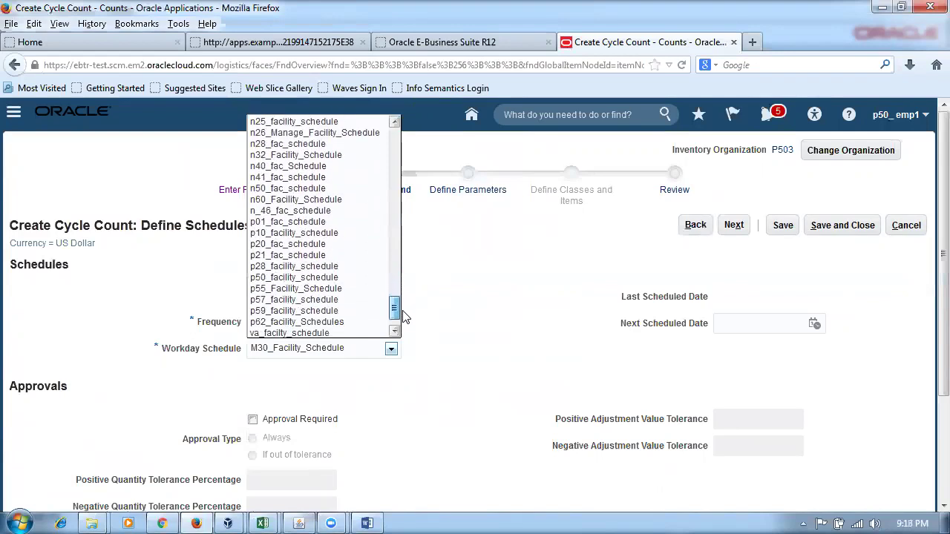
click(381, 276)
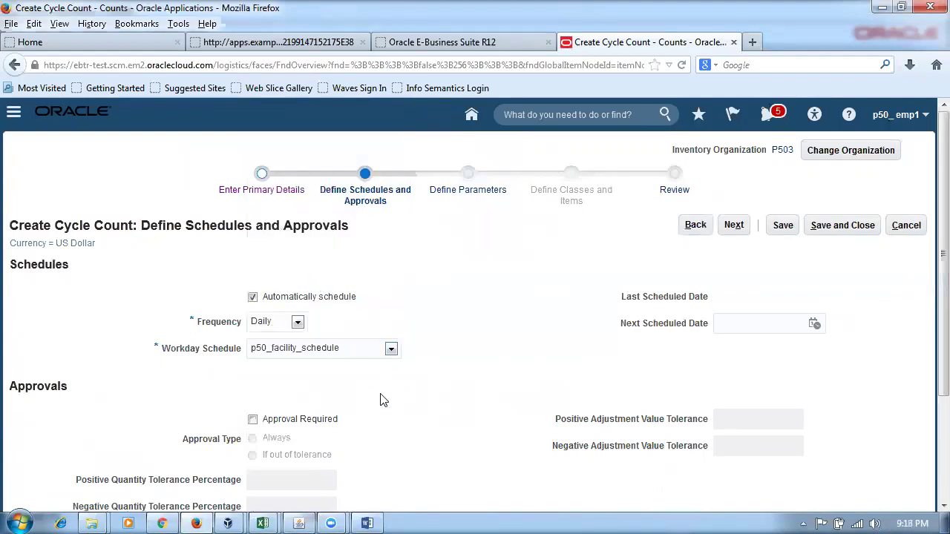
click(814, 324)
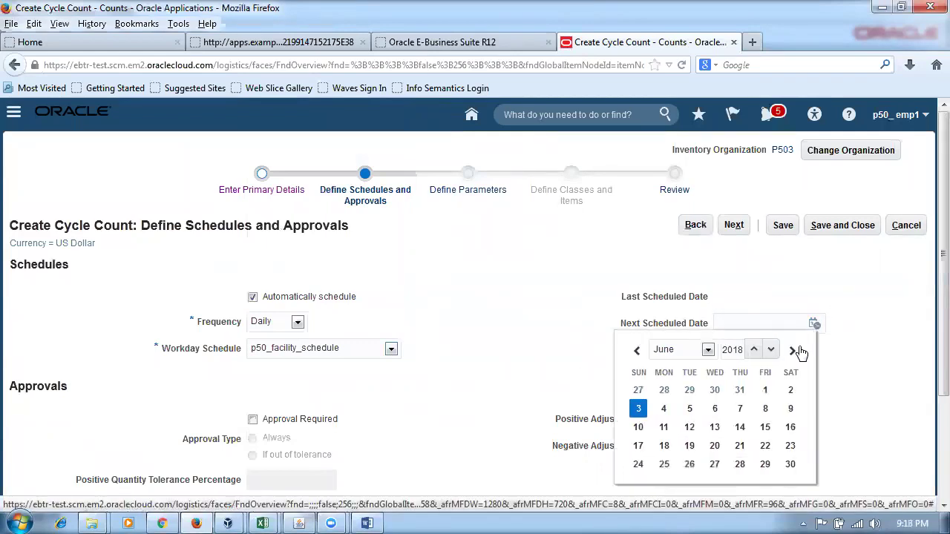
click(638, 408)
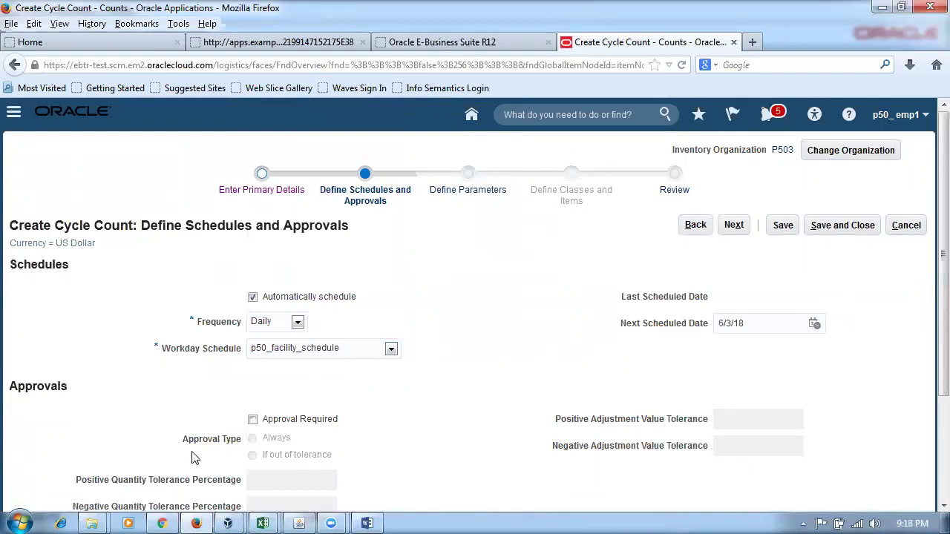
Require approval if out of tolerance, with positive and negative quantity tolerance percentages of 10
scroll(361, 413, down, 2)
click(253, 334)
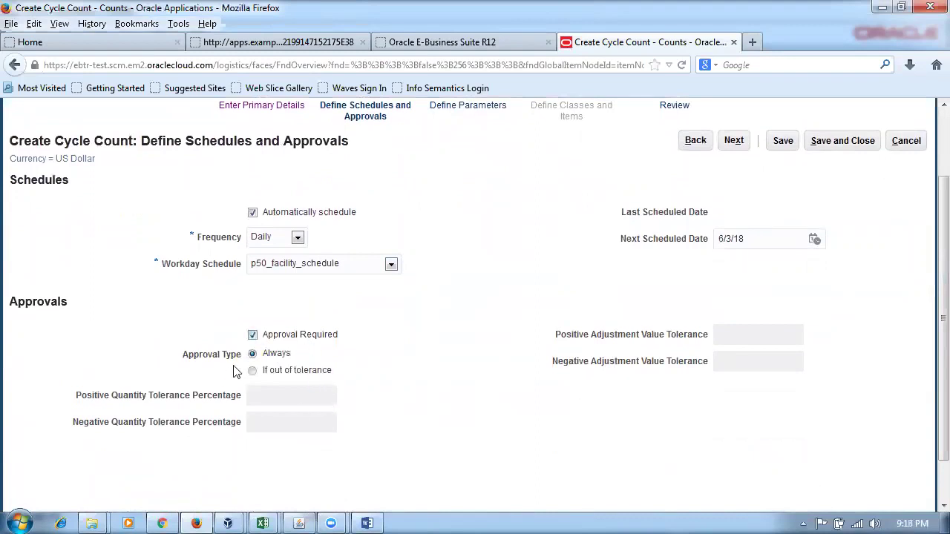
click(253, 372)
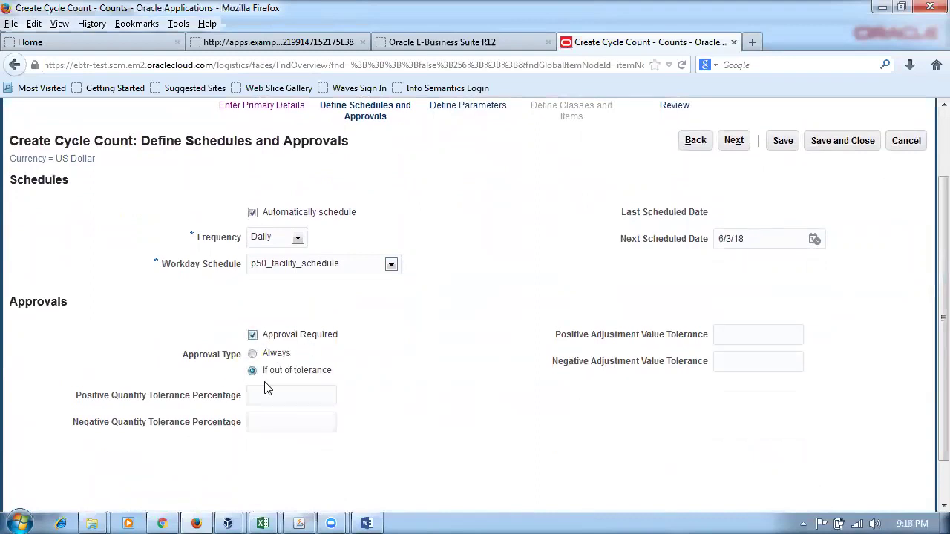
text(10)
key(Tab)
text(10)
click(500, 489)
click(770, 361)
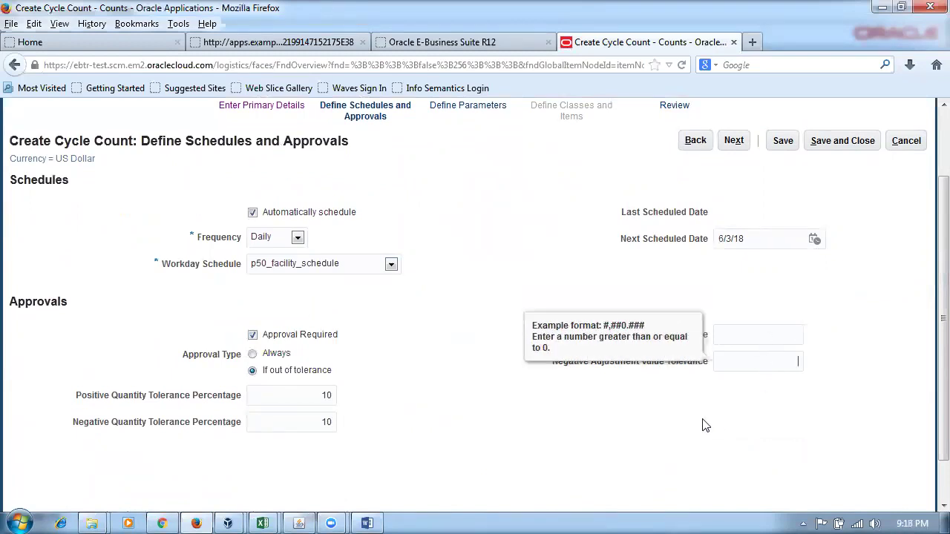
click(656, 439)
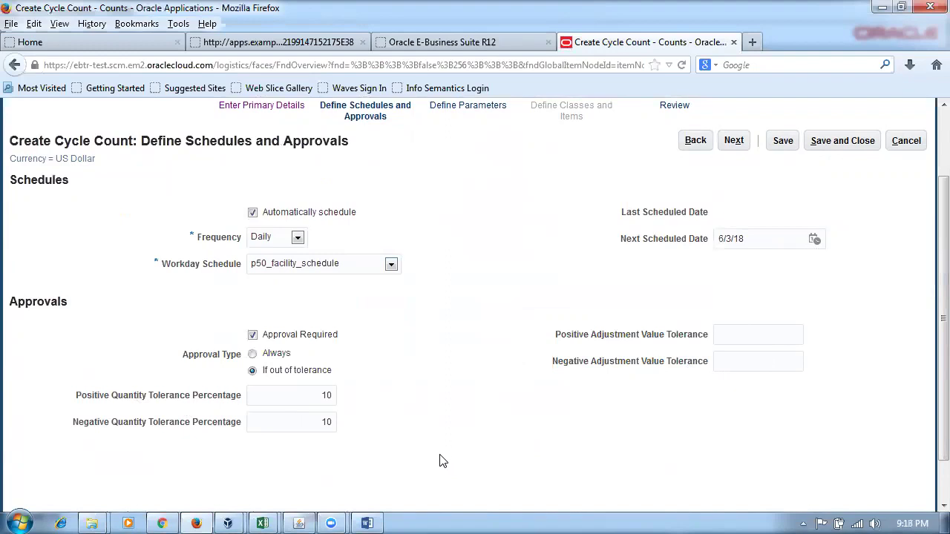
Go to the count parameters and set the starting count sequence to 1001, maximum days before late to 2 and maximum recounts to 1
scroll(440, 460, up, 3)
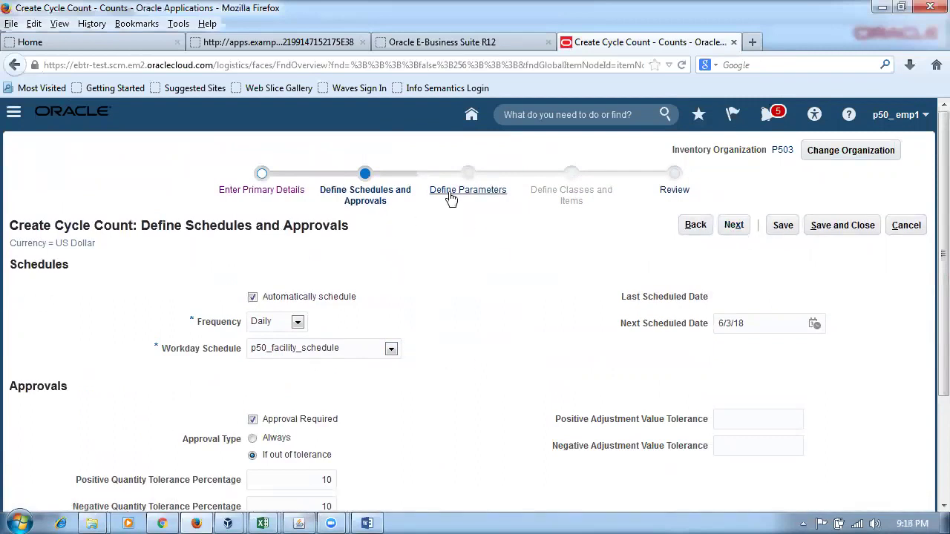
click(734, 227)
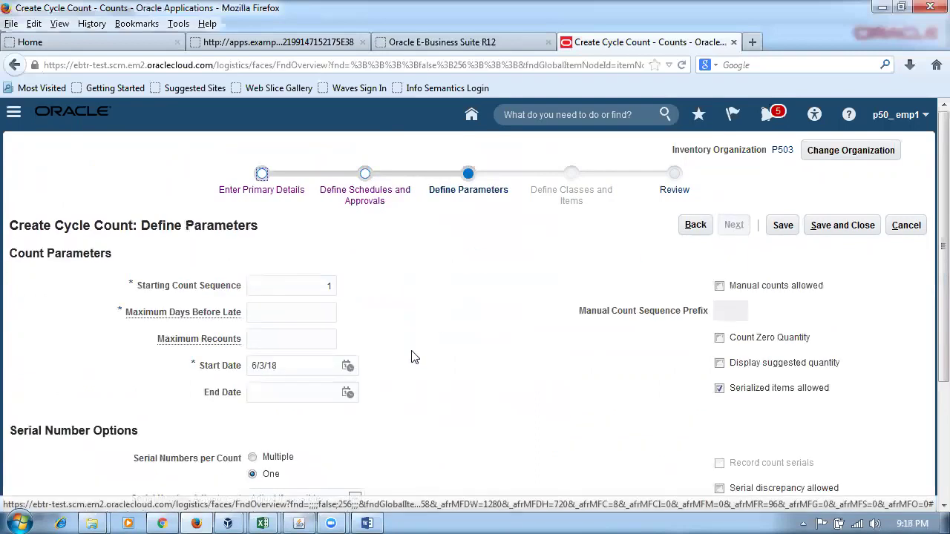
click(282, 285)
text(1001)
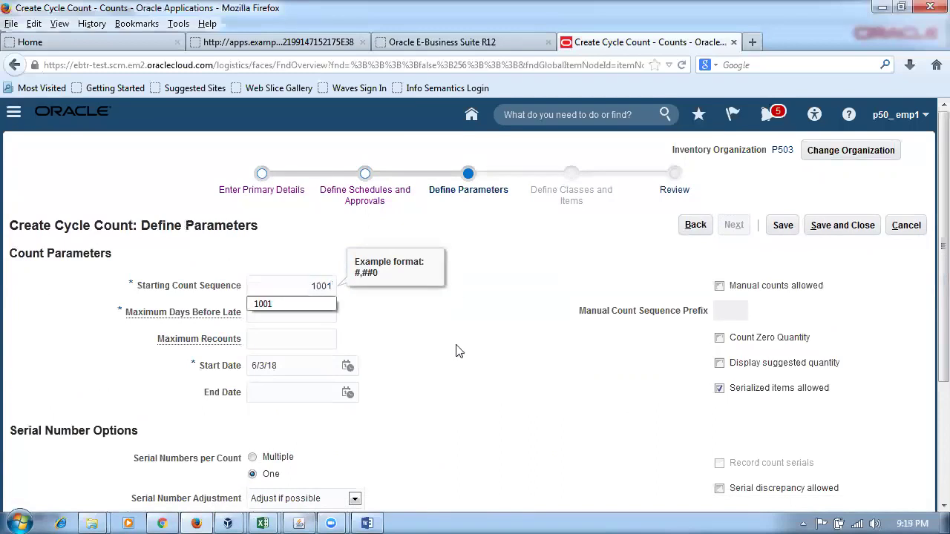
click(440, 381)
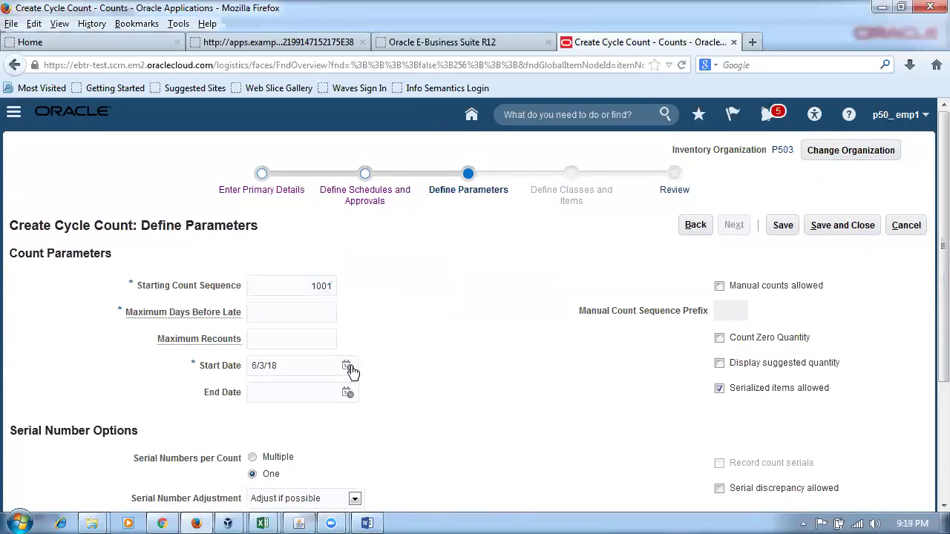
text(2)
click(500, 361)
text(1)
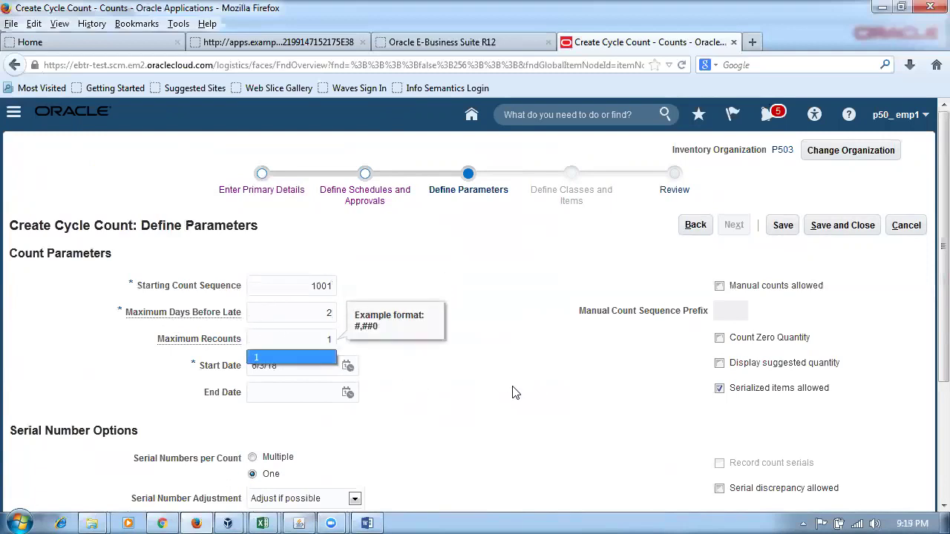
click(468, 427)
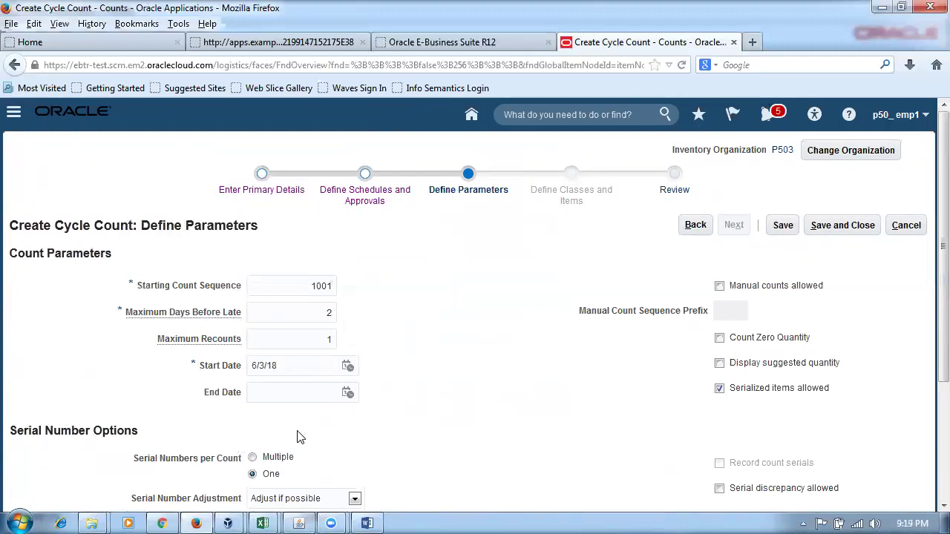
Allow manual counts and enable counting zero quantity and displaying the suggested quantity
click(720, 287)
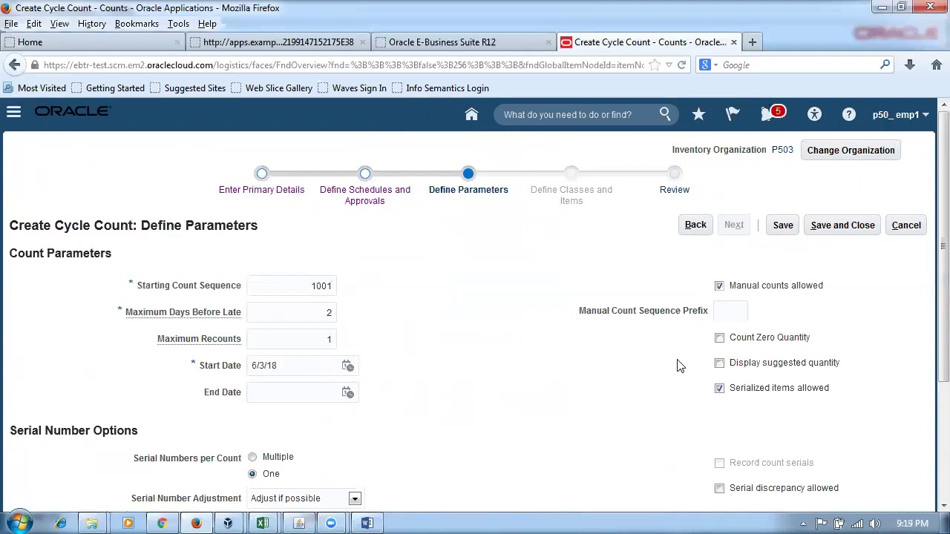
click(719, 339)
Set the serial number options to Multiple per count and Review all adjustments, with count serials recorded and serial discrepancy allowed
drag(930, 287, 927, 388)
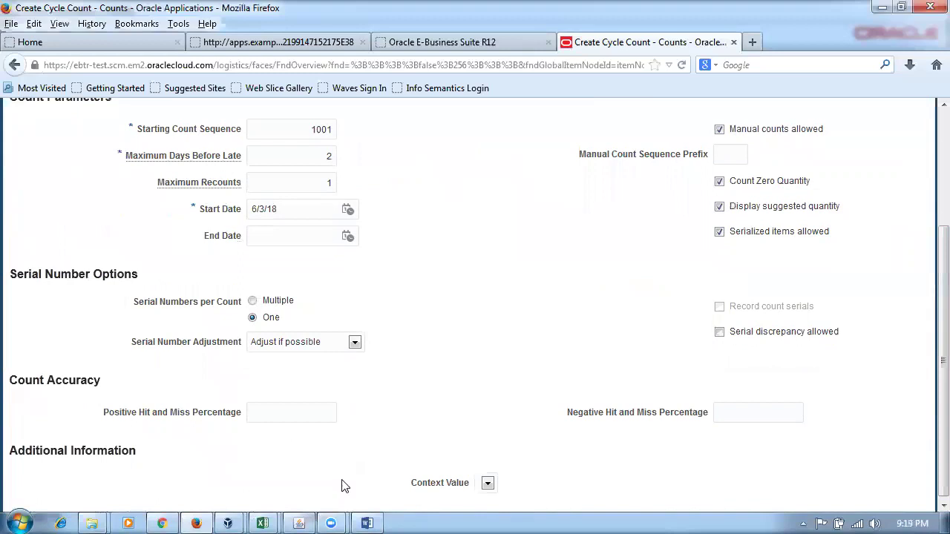
click(253, 300)
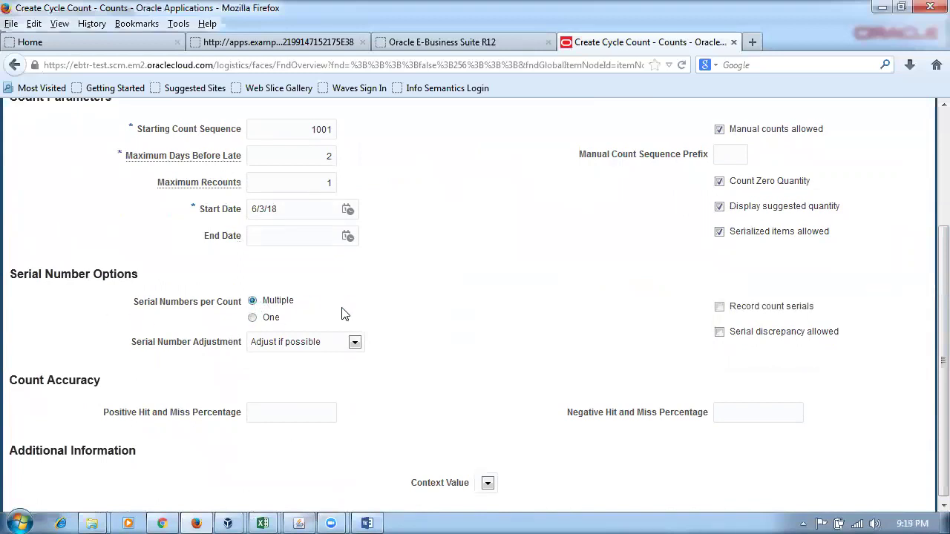
click(324, 342)
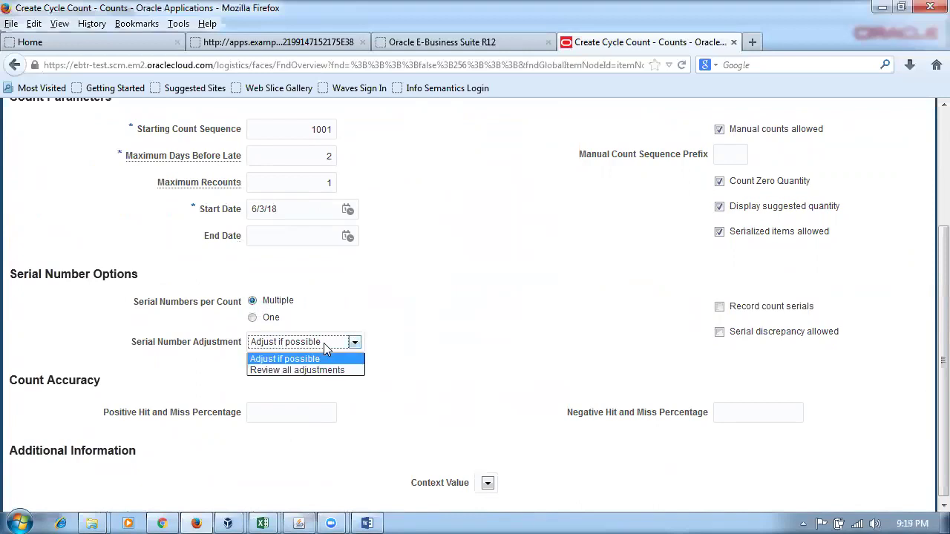
click(322, 369)
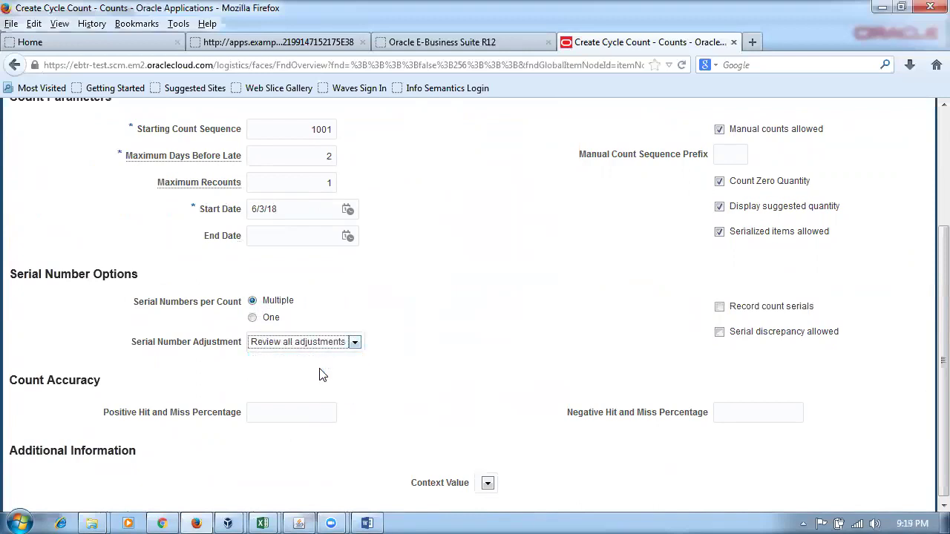
click(719, 306)
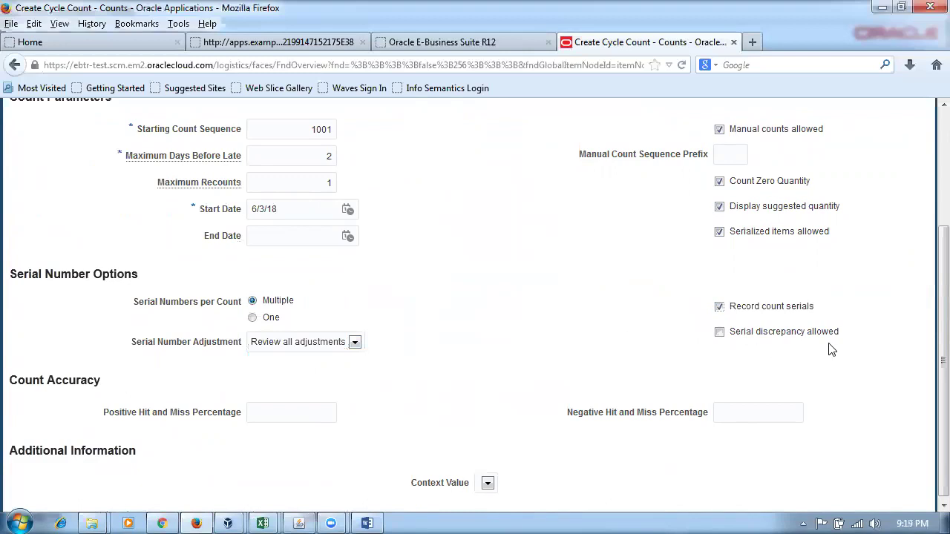
click(718, 333)
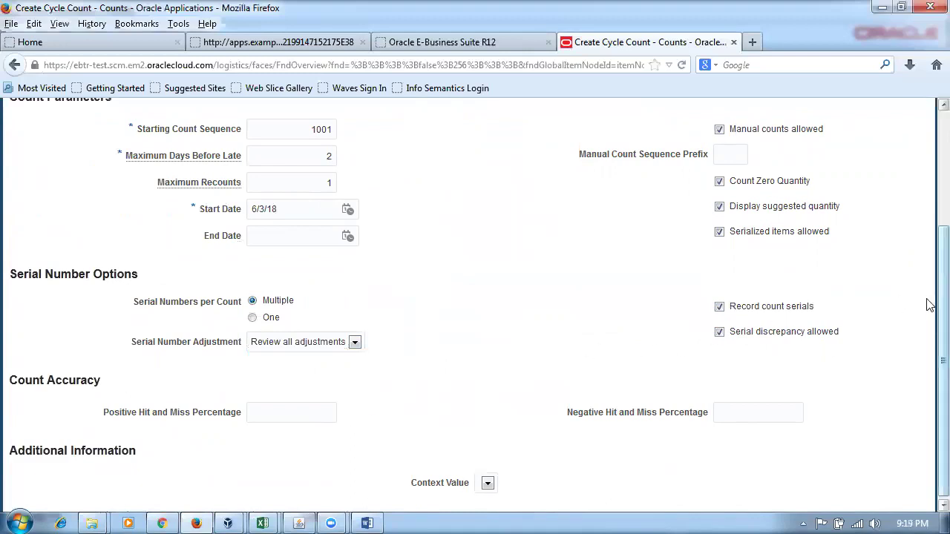
Set the Positive Hit and Miss Percentage for count accuracy to 2
scroll(929, 321, down, 1)
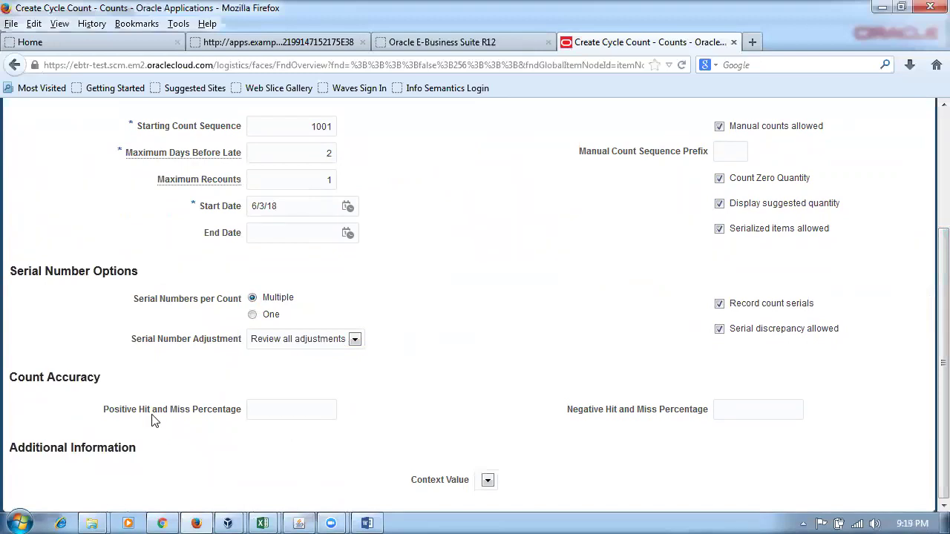
click(272, 411)
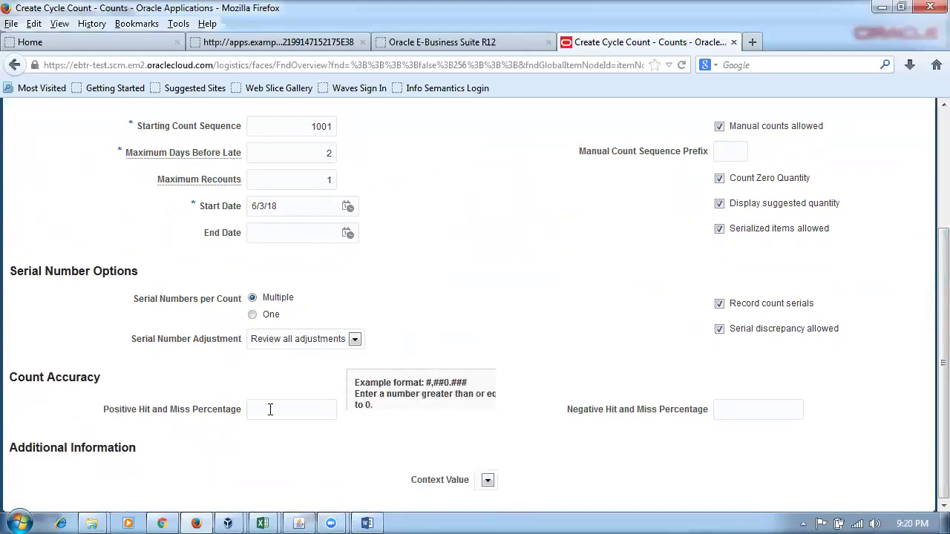
text(2)
click(271, 475)
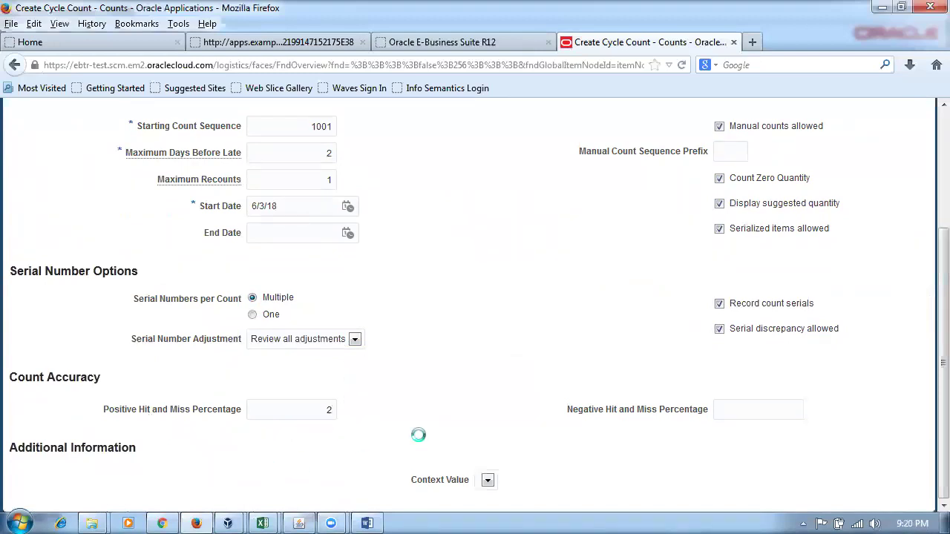
Save the count parameters of the cycle count and continue to the definition of classes and items
scroll(452, 398, up, 4)
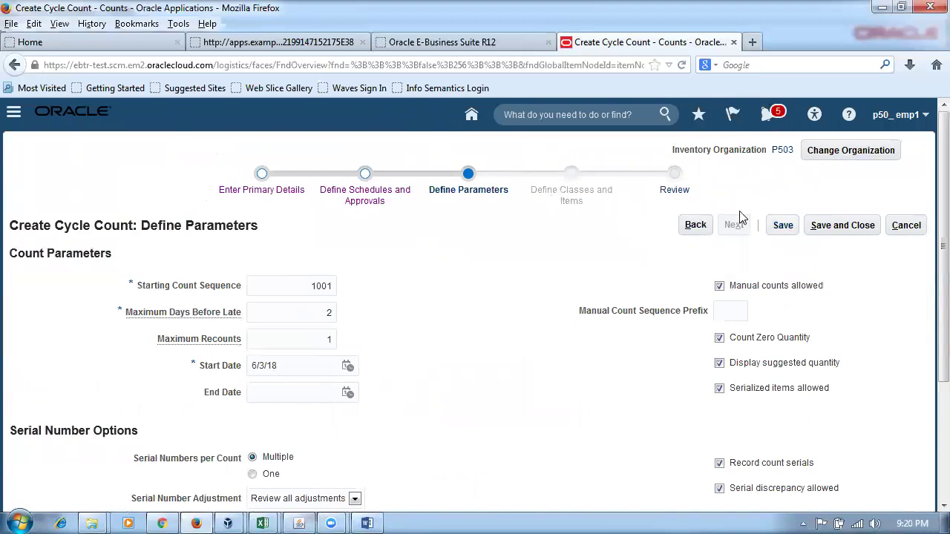
click(781, 229)
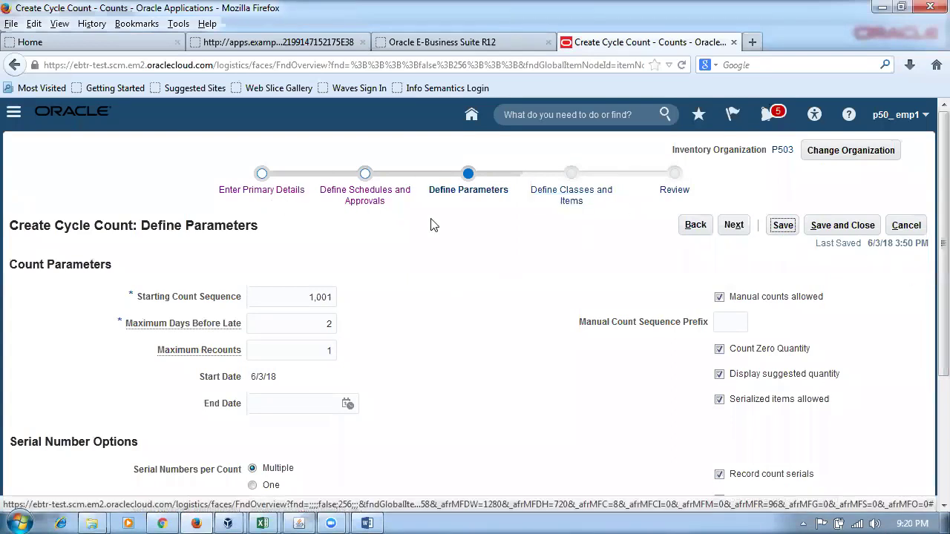
scroll(926, 407, down, 4)
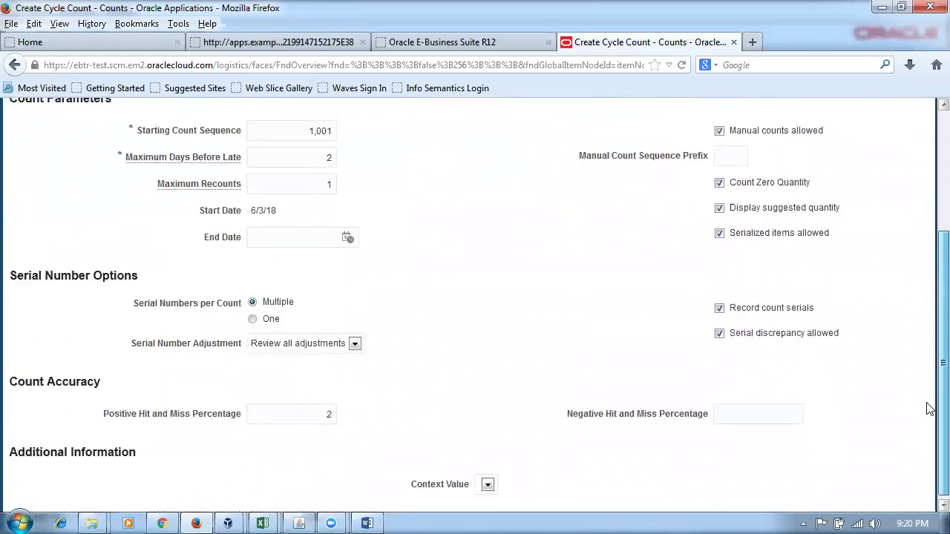
scroll(926, 407, up, 4)
click(734, 227)
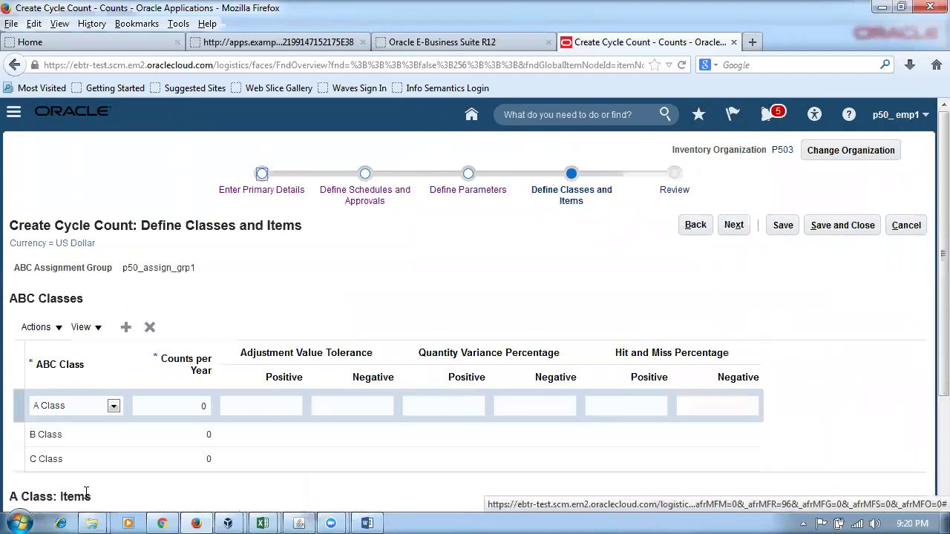
scroll(928, 356, down, 3)
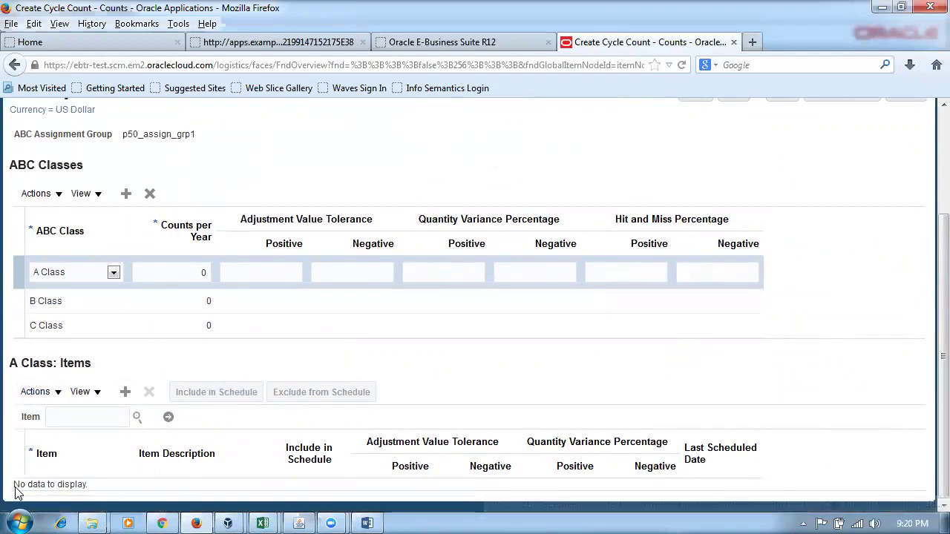
Switch to Oracle E-Business Suite, examine the classes and items of p50_cyc_count1 for comparison, and return to Firefox
click(296, 519)
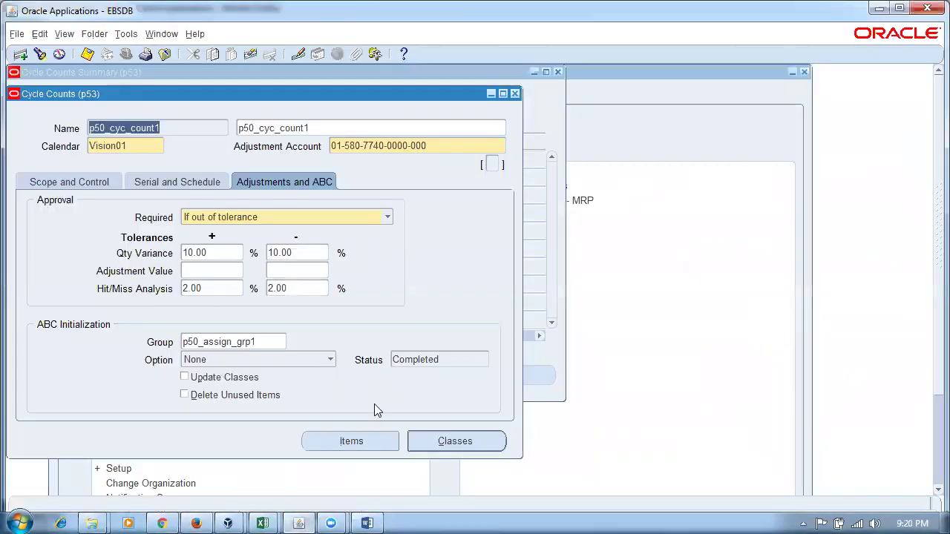
click(467, 437)
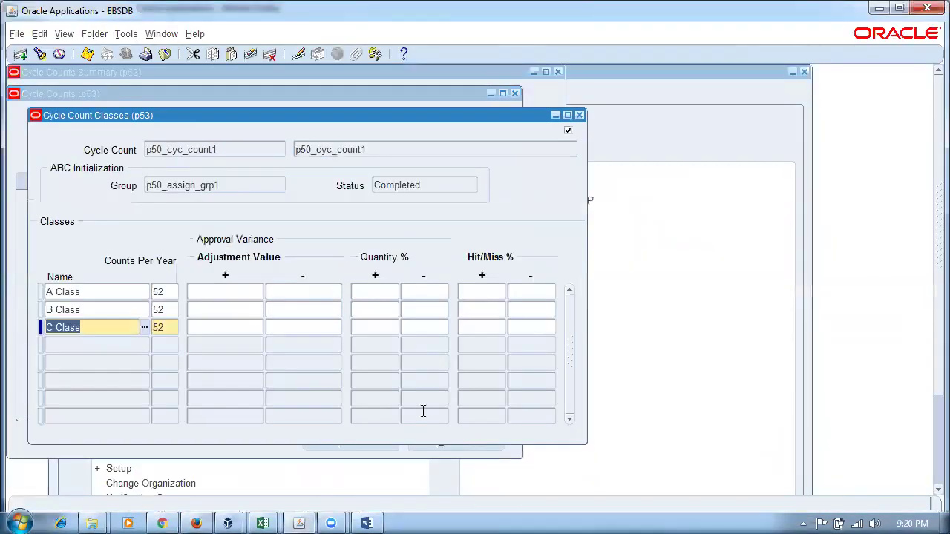
click(578, 116)
click(362, 442)
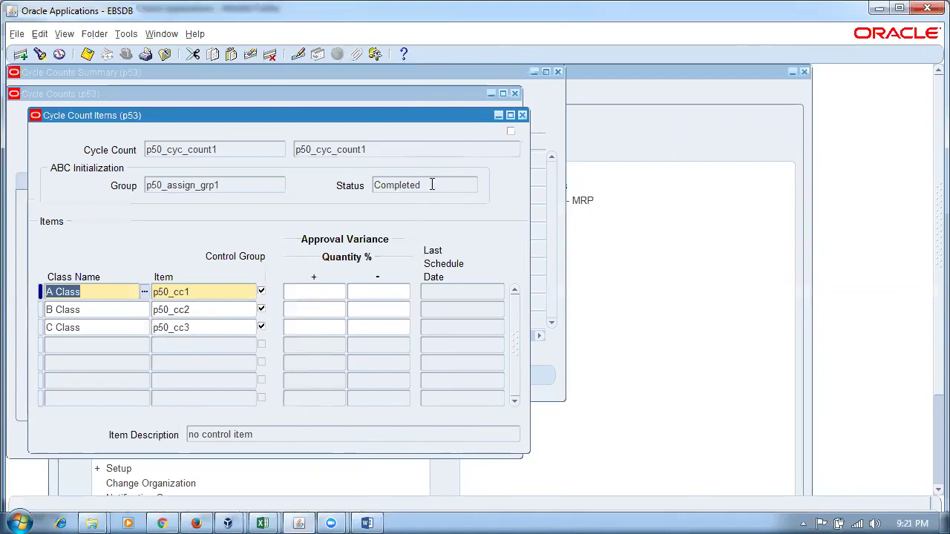
click(522, 115)
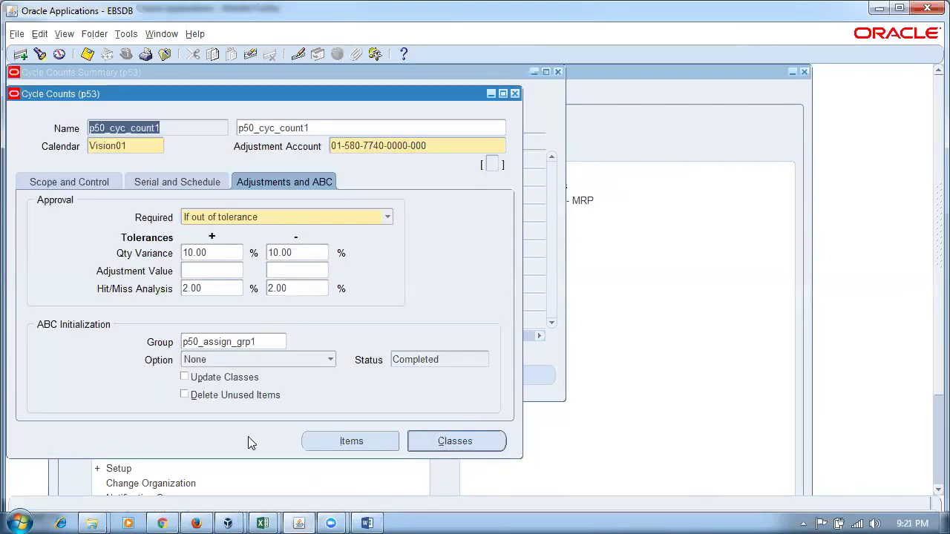
click(196, 519)
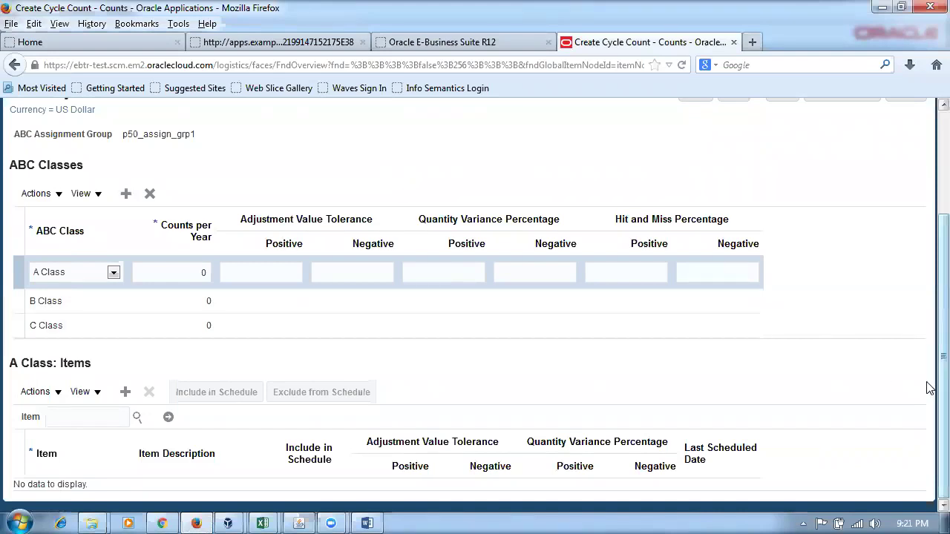
Save and close the new cycle count to return to the list of cycle counts
scroll(932, 384, up, 2)
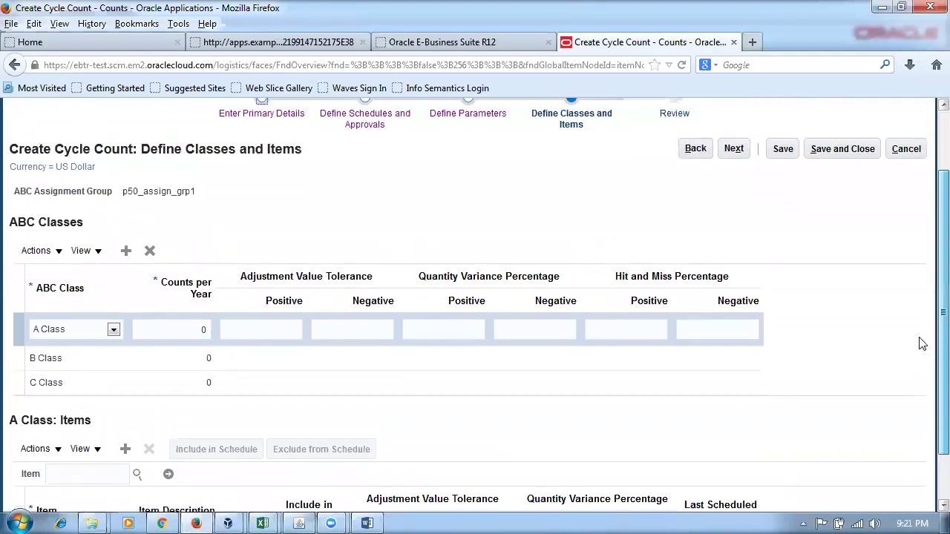
scroll(927, 400, down, 2)
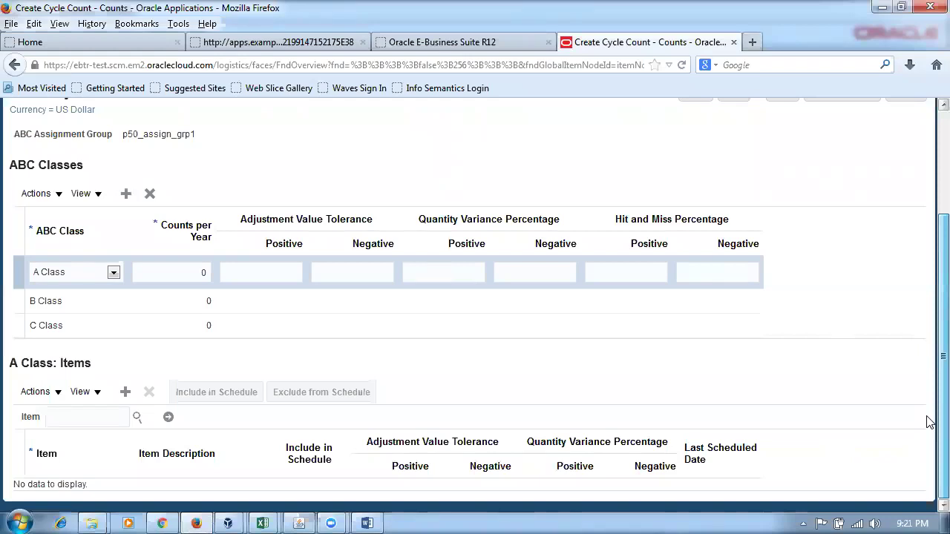
scroll(929, 421, up, 4)
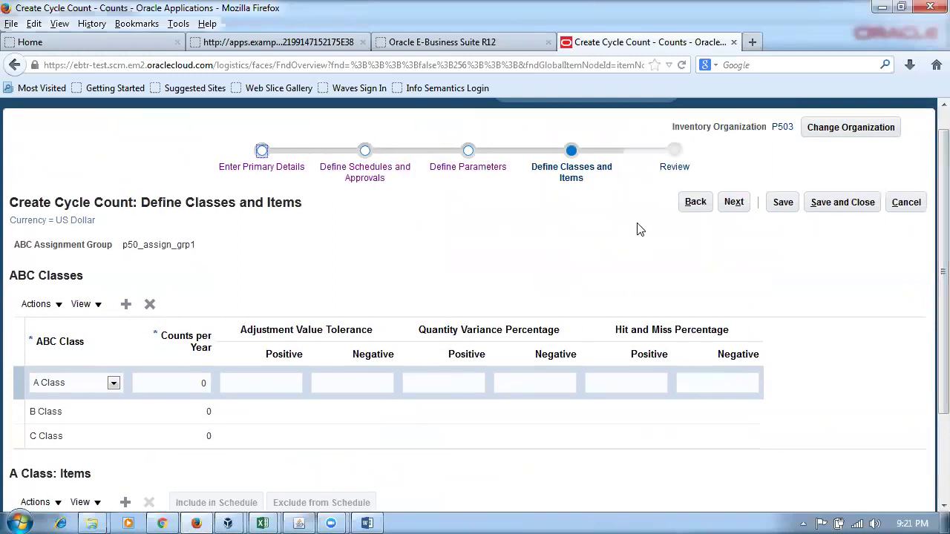
click(832, 210)
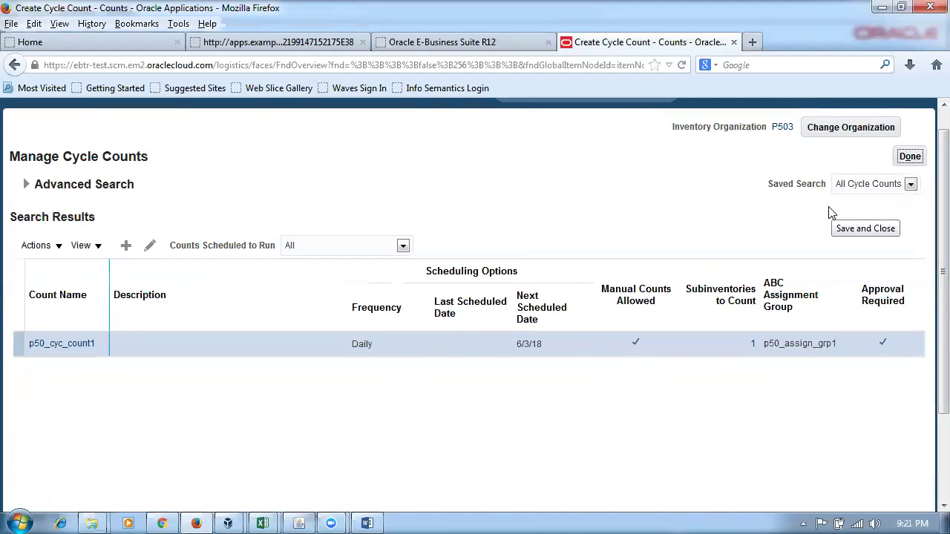
click(27, 186)
click(692, 327)
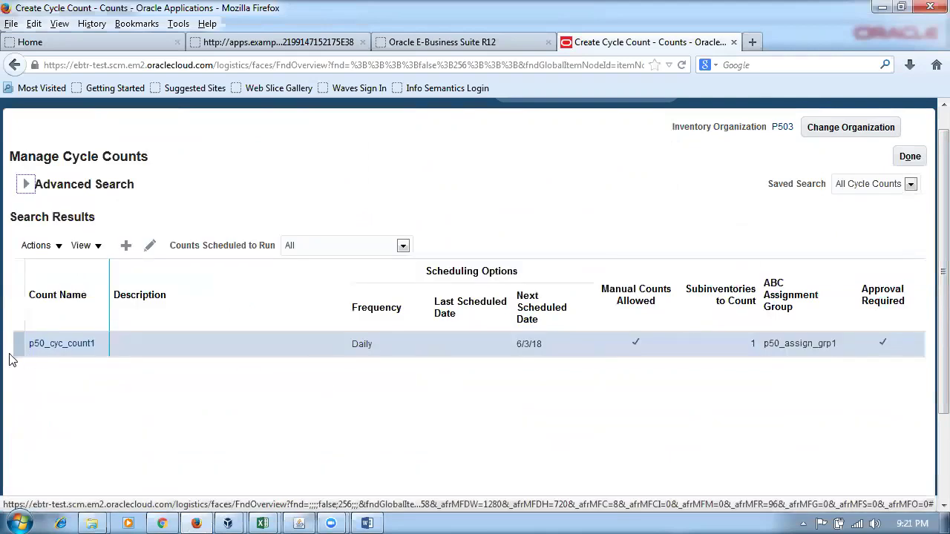
Edit p50_cyc_count1 and advance through primary details, schedules and approvals, and parameters to its classes and items
click(149, 246)
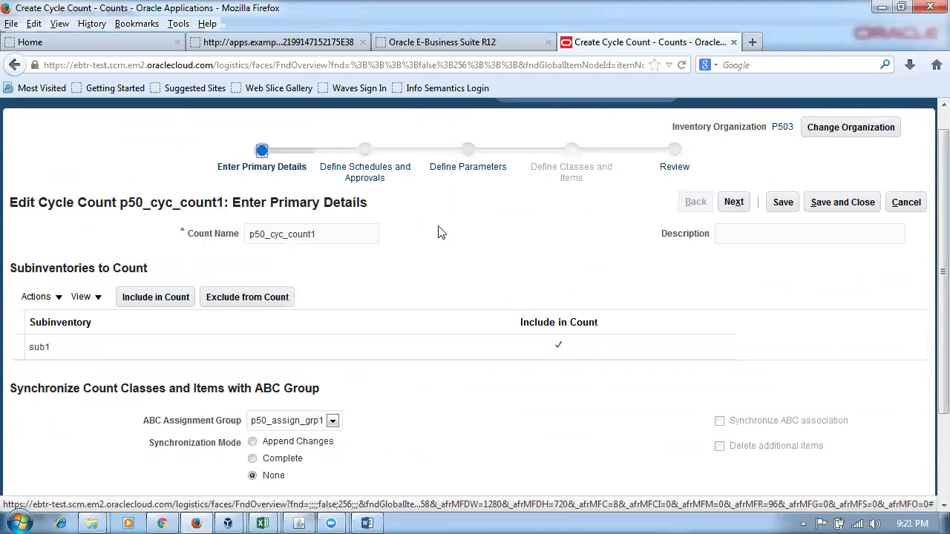
scroll(375, 362, down, 1)
scroll(378, 371, down, 2)
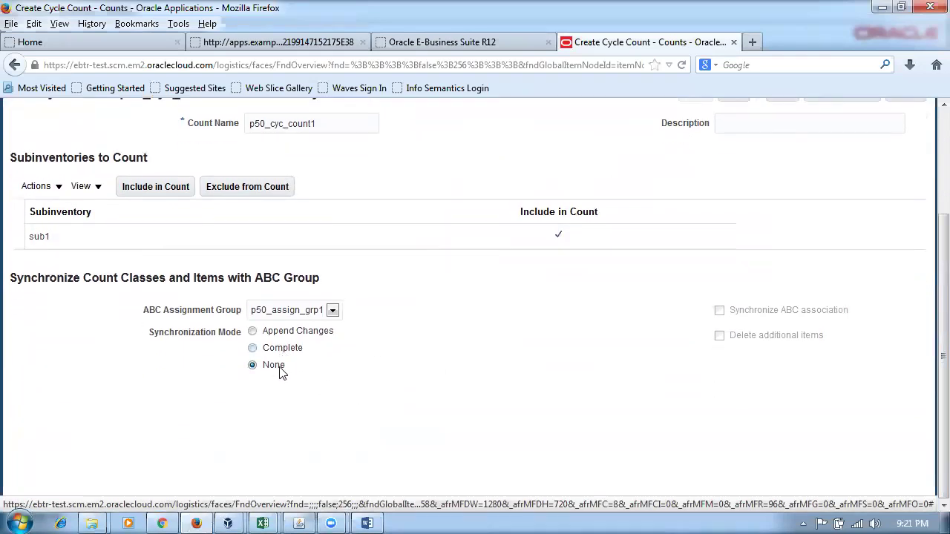
scroll(488, 356, up, 3)
click(731, 225)
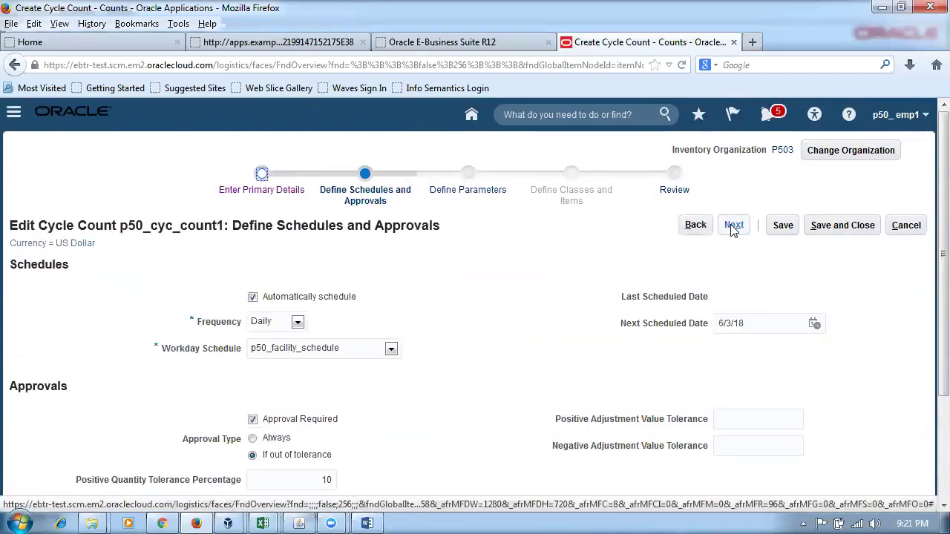
click(733, 226)
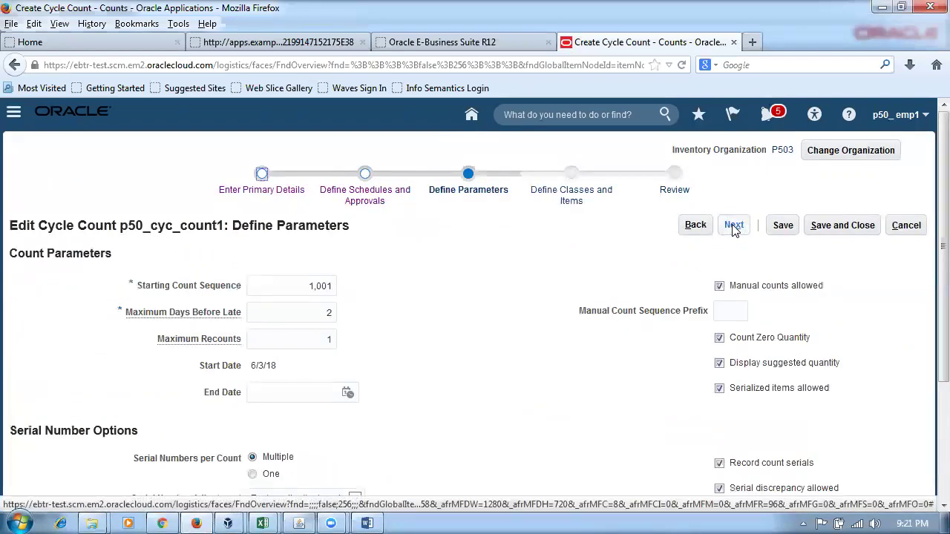
click(733, 227)
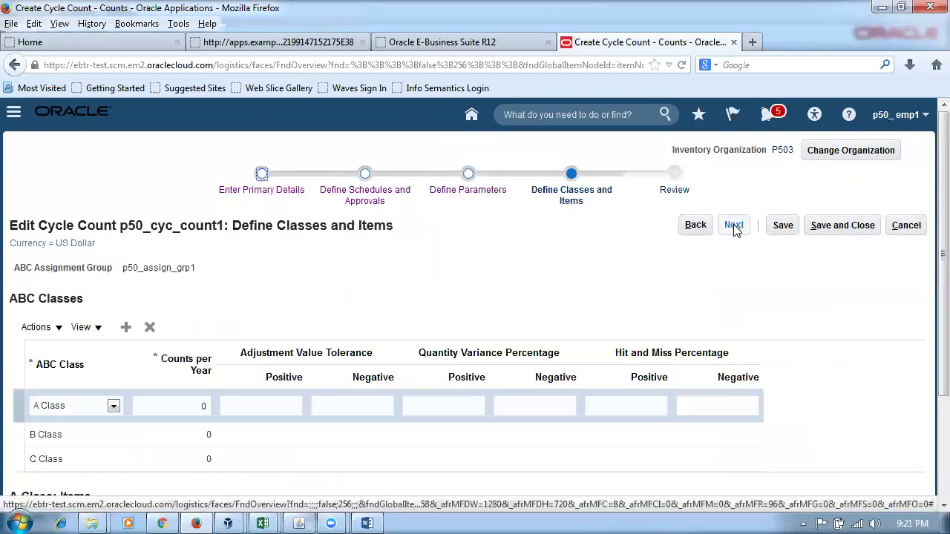
scroll(928, 381, down, 3)
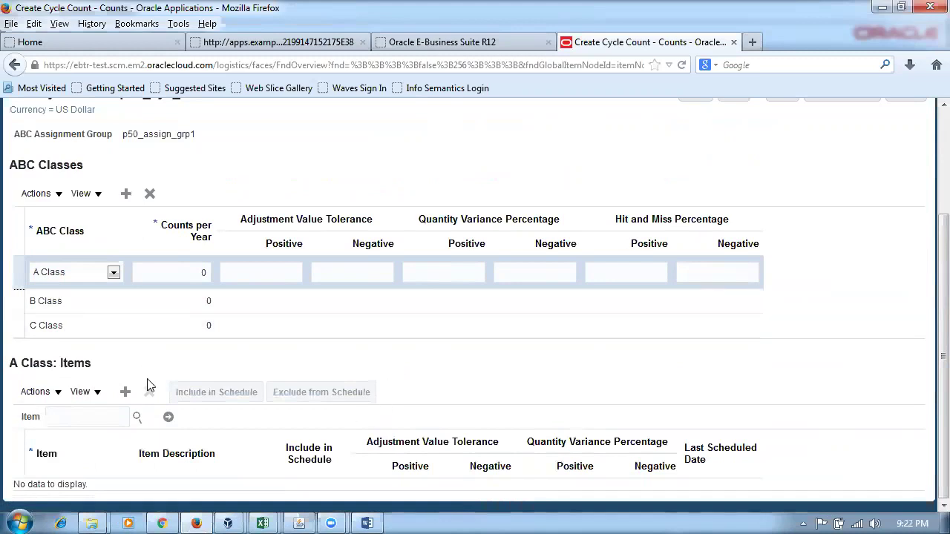
Add a new item row under A Class for entering an item
click(126, 393)
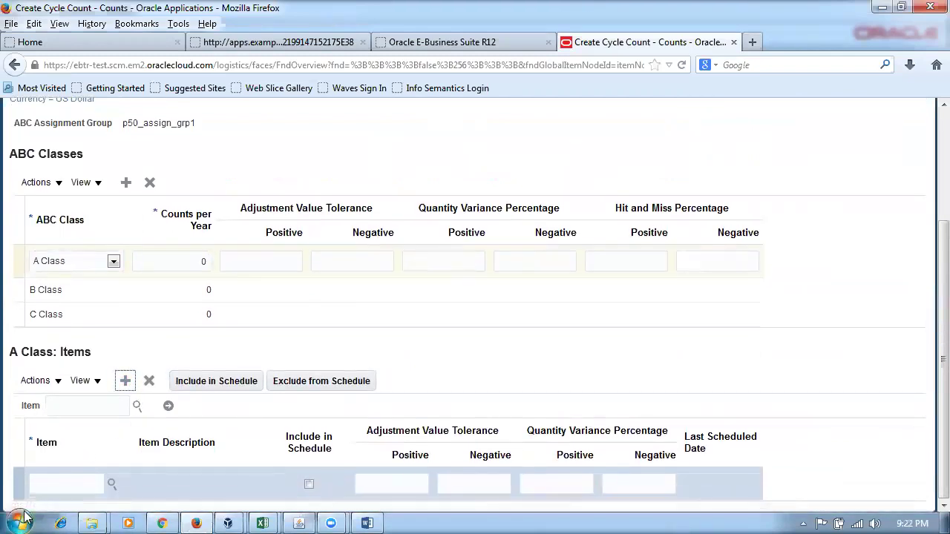
click(47, 489)
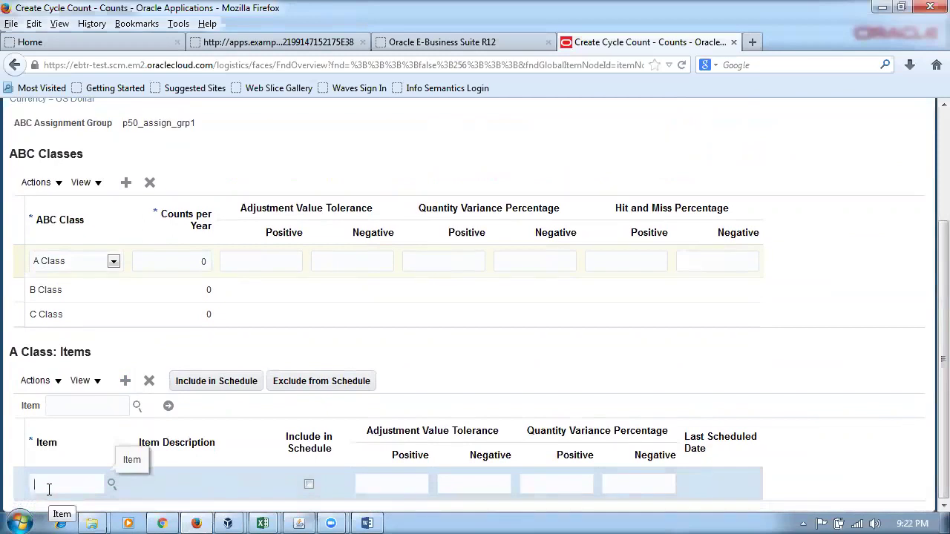
scroll(316, 355, up, 4)
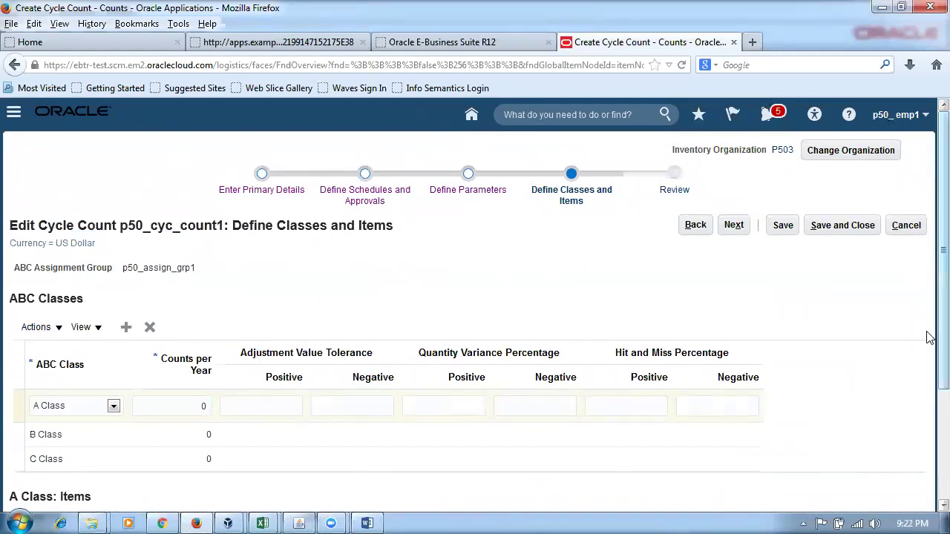
scroll(927, 328, down, 4)
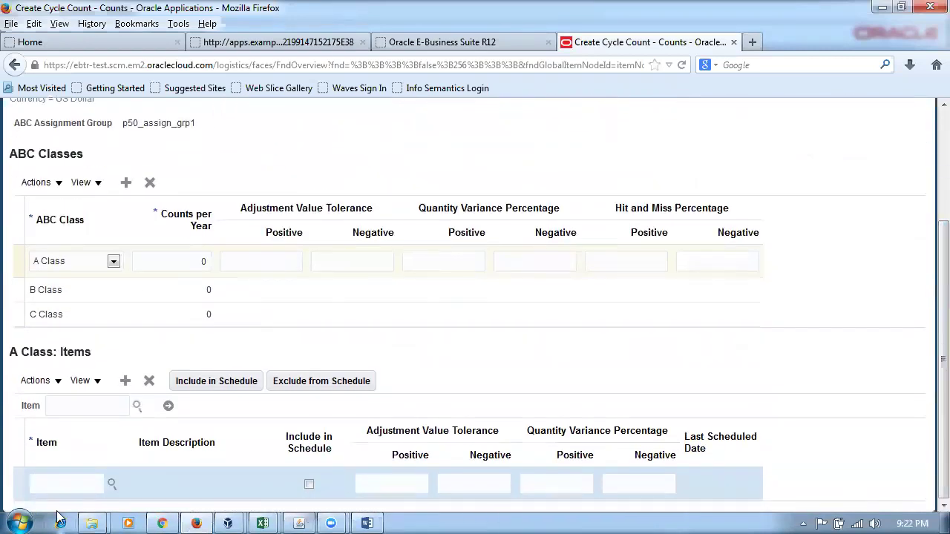
text(p50$1)
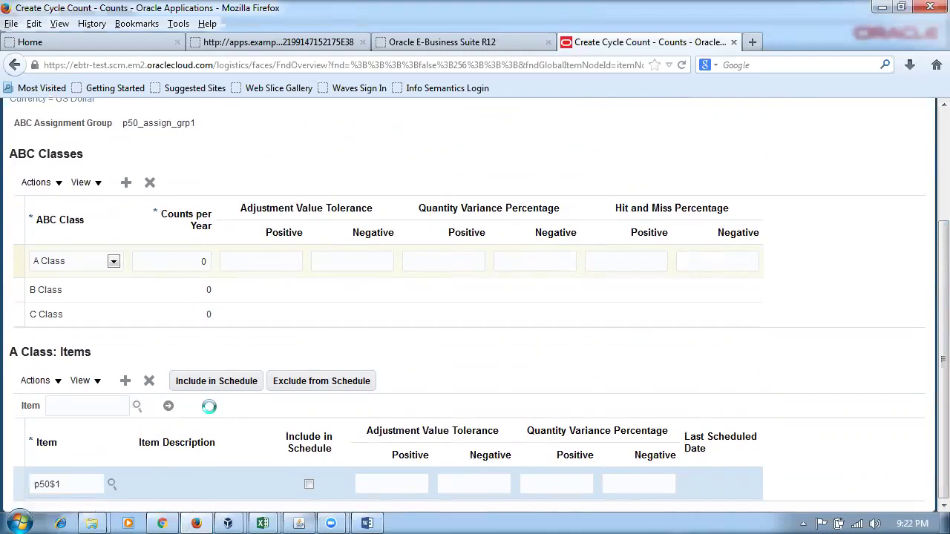
click(79, 490)
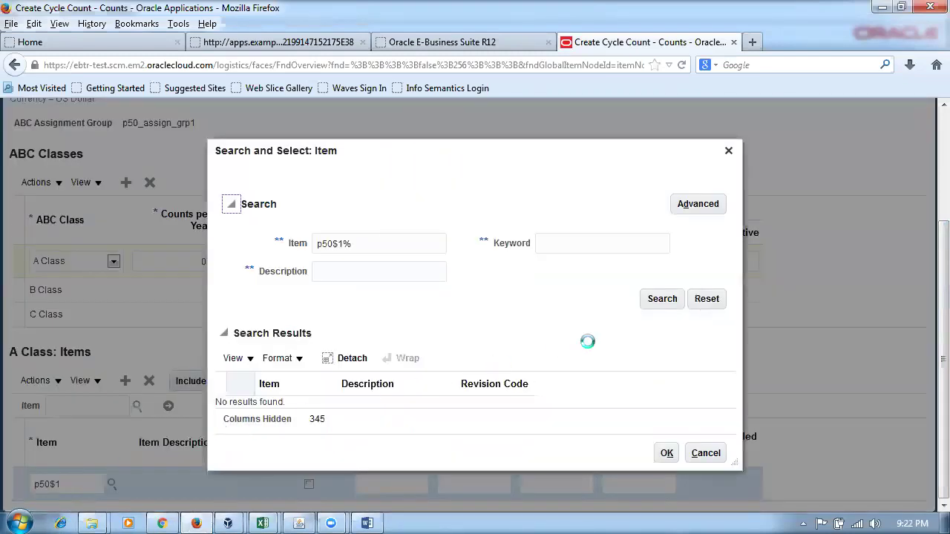
click(705, 453)
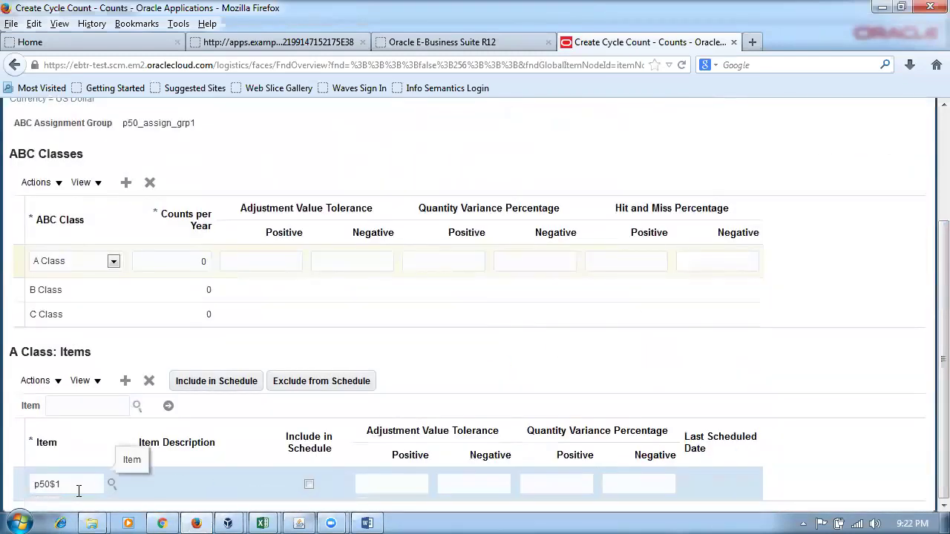
Search for the A Class item with p50%1% and with cc1 as the item value
text(p50)
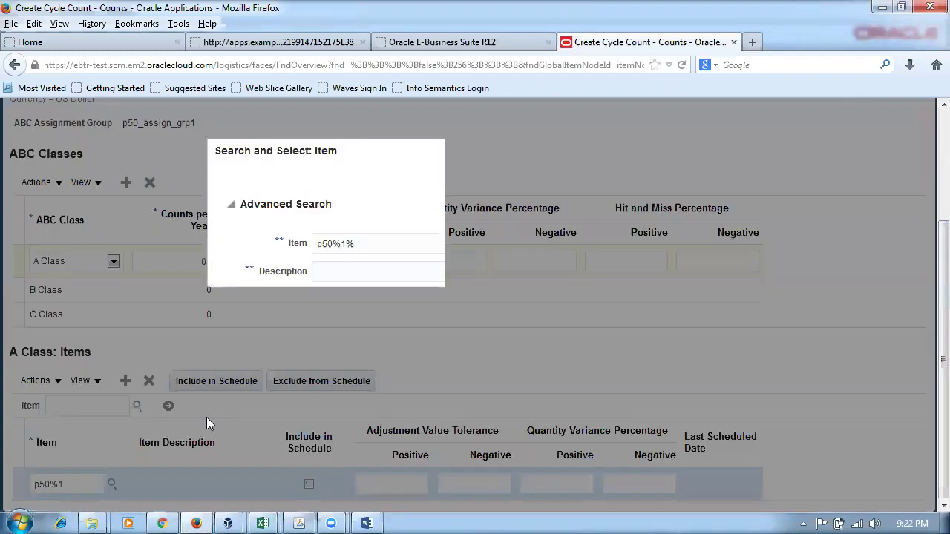
click(657, 304)
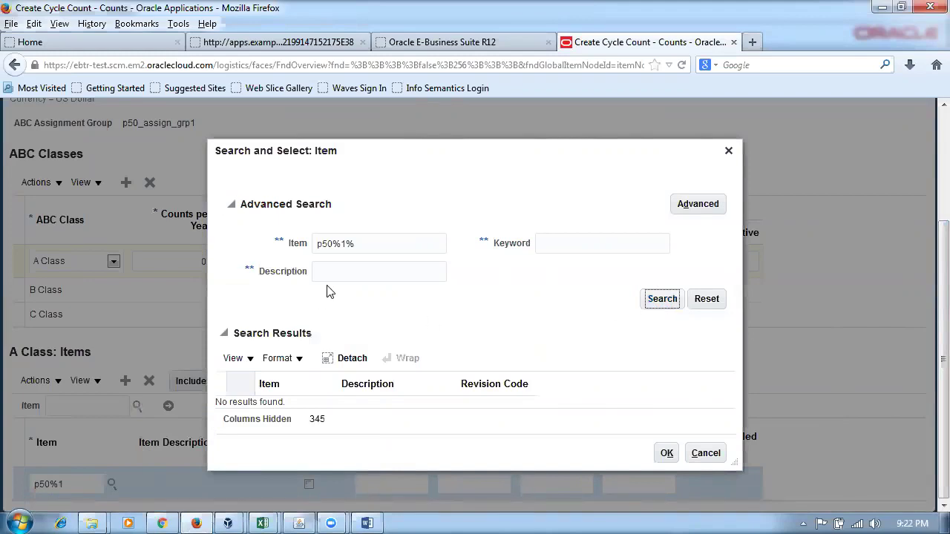
drag(378, 242, 201, 249)
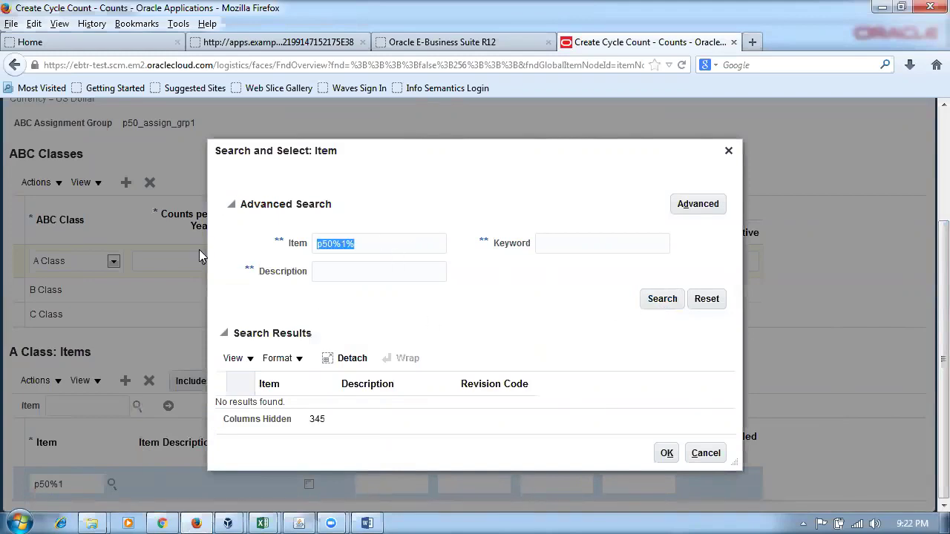
text(cc1)
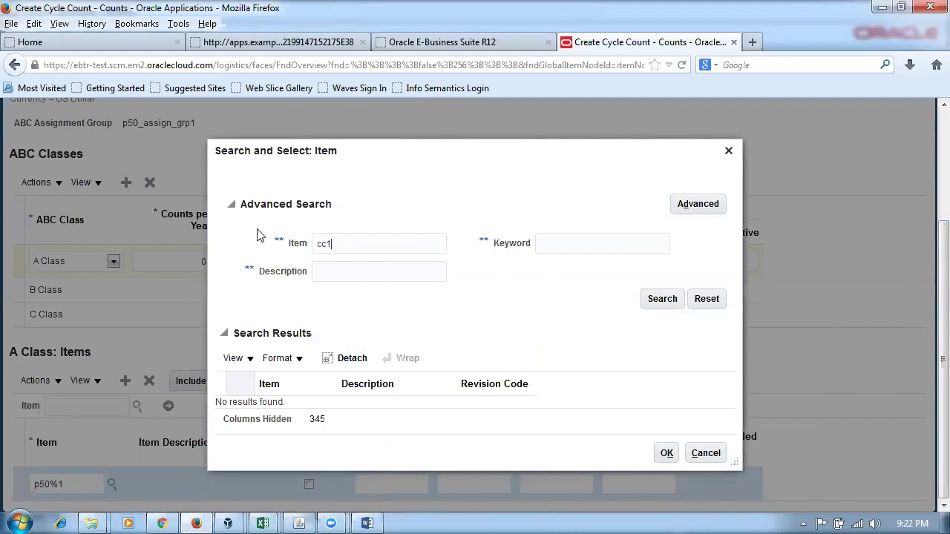
click(647, 304)
Search for the A Class item with p50_cc1 as the item value
drag(377, 246, 291, 256)
text(p50_cc1)
click(653, 301)
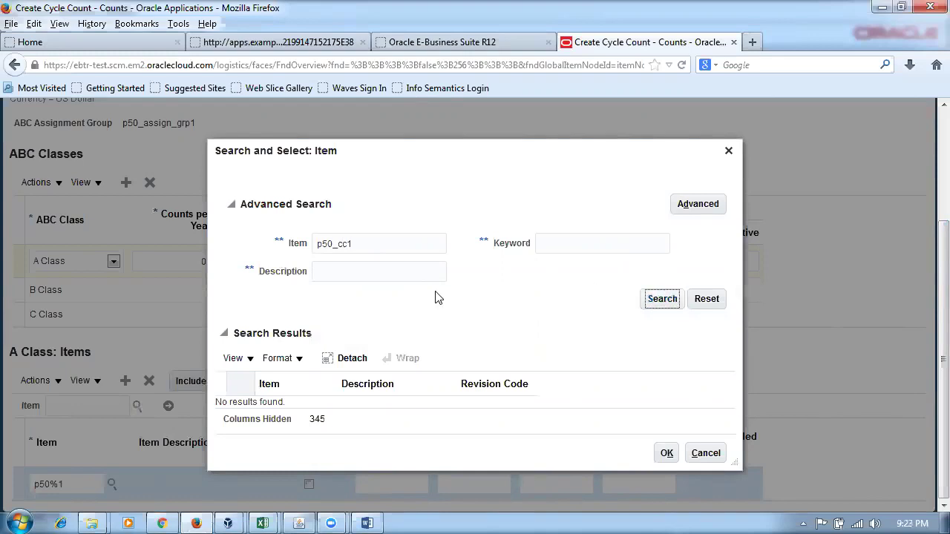
Switch the item search to advanced criteria and search for items starting with p
click(703, 205)
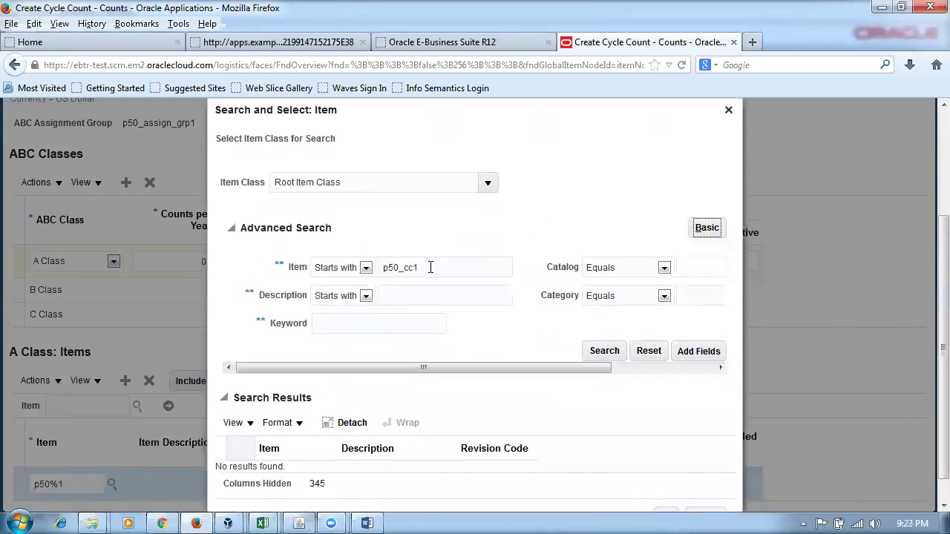
click(343, 272)
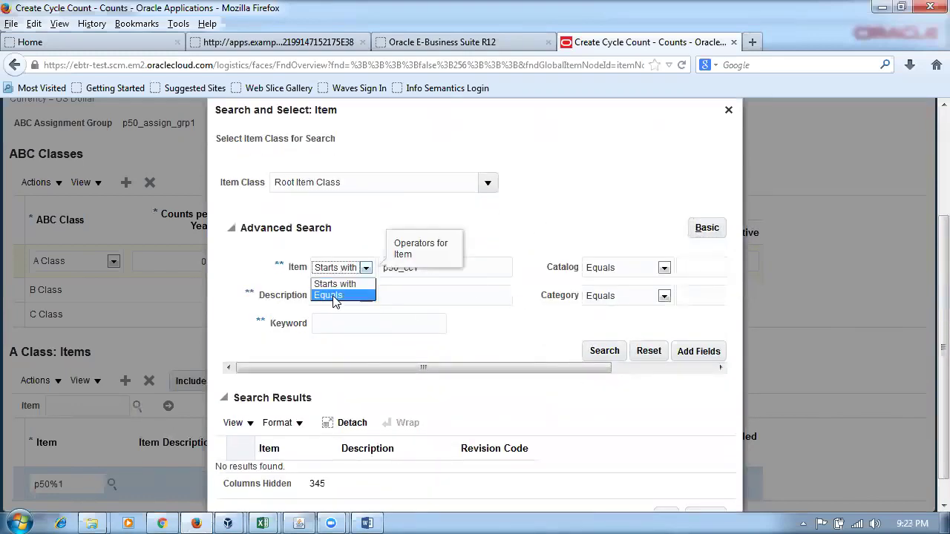
click(452, 268)
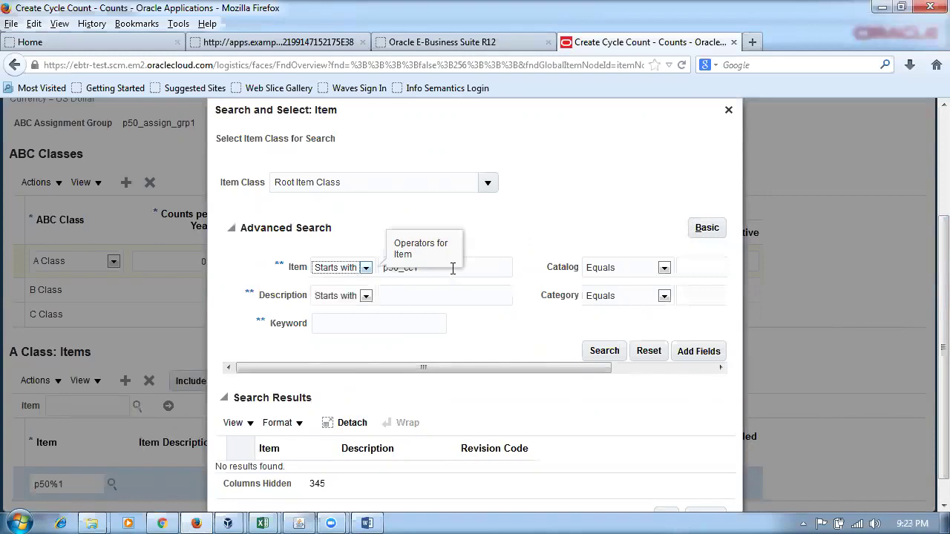
double_click(475, 270)
text(p)
click(611, 357)
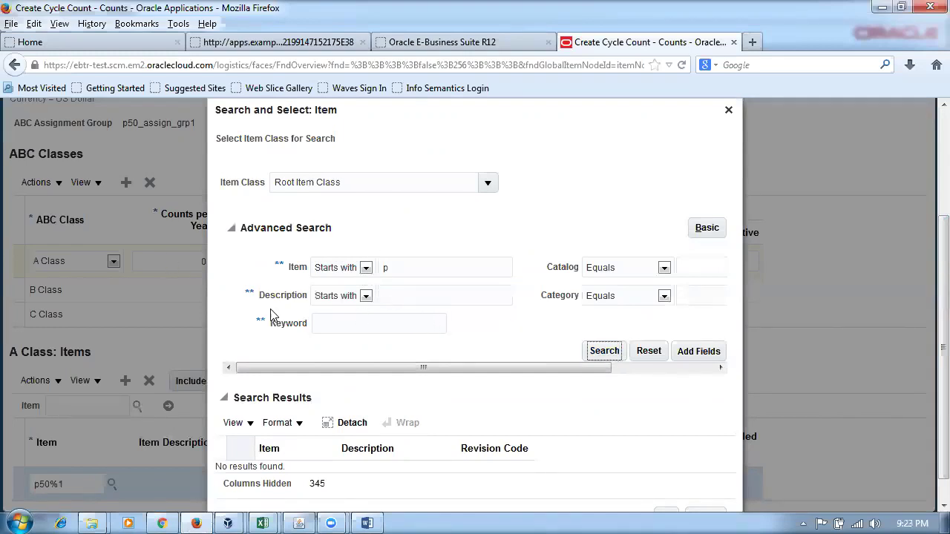
Repeat the advanced search for items starting with p50 and close the item search
click(334, 275)
click(333, 279)
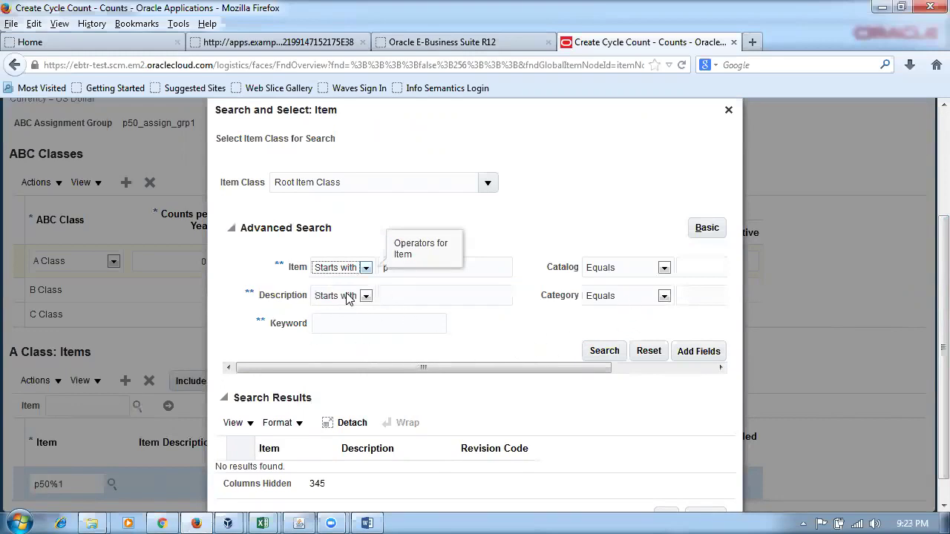
click(338, 273)
click(349, 276)
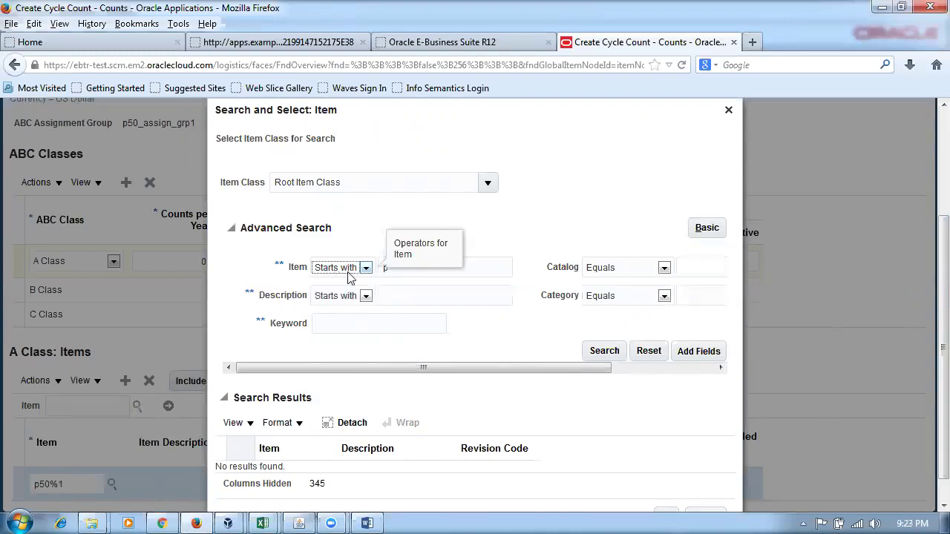
click(427, 276)
text(p50)
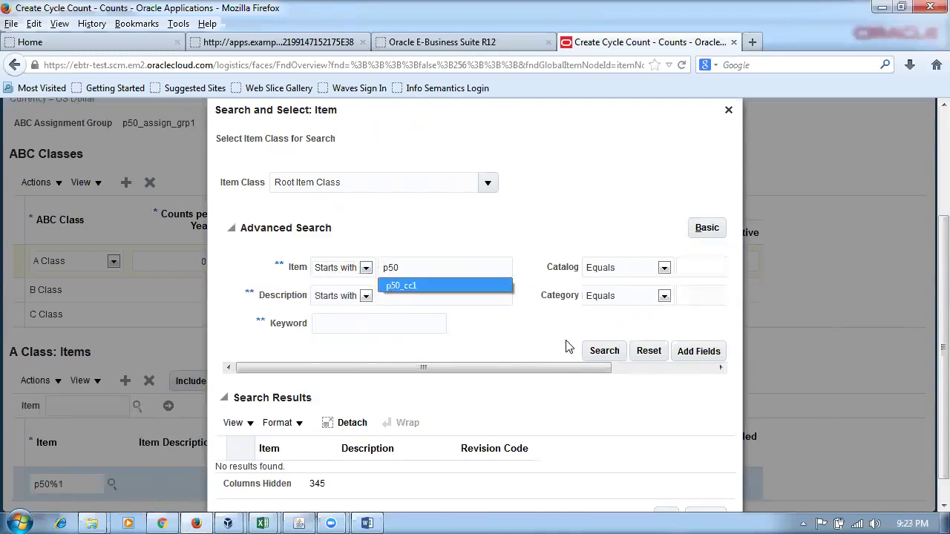
click(605, 349)
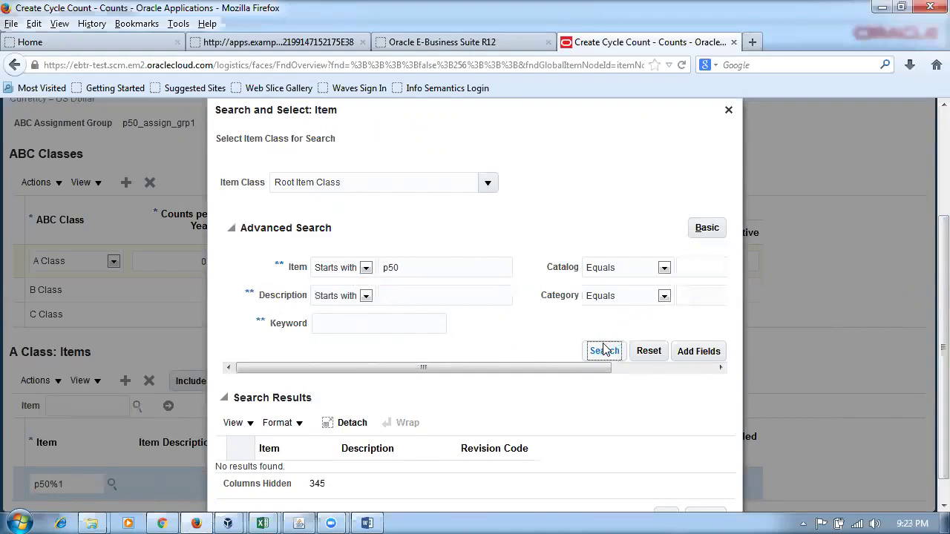
click(728, 112)
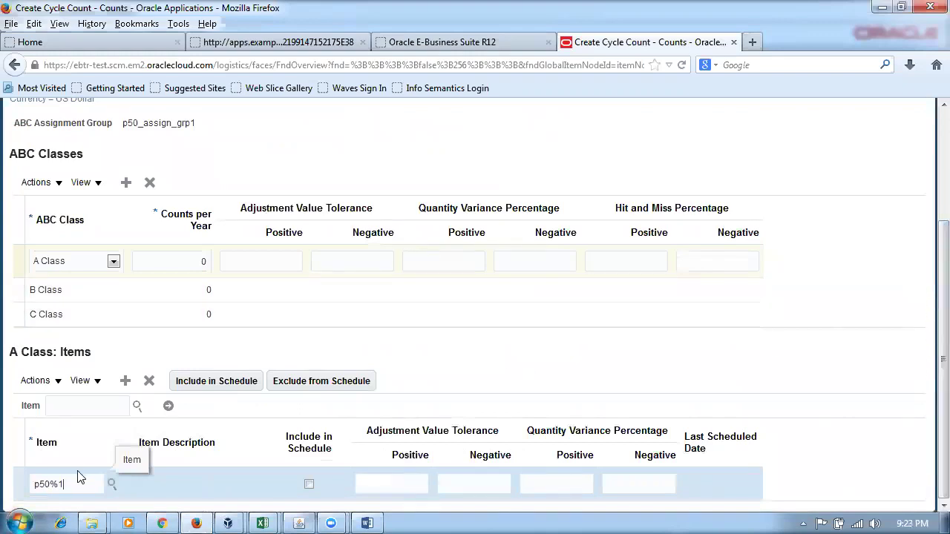
Clear the item value in the new A Class row, search for items with p, and cancel the search
key(BackSpace)
key(BackSpace)
key(BackSpace)
click(112, 484)
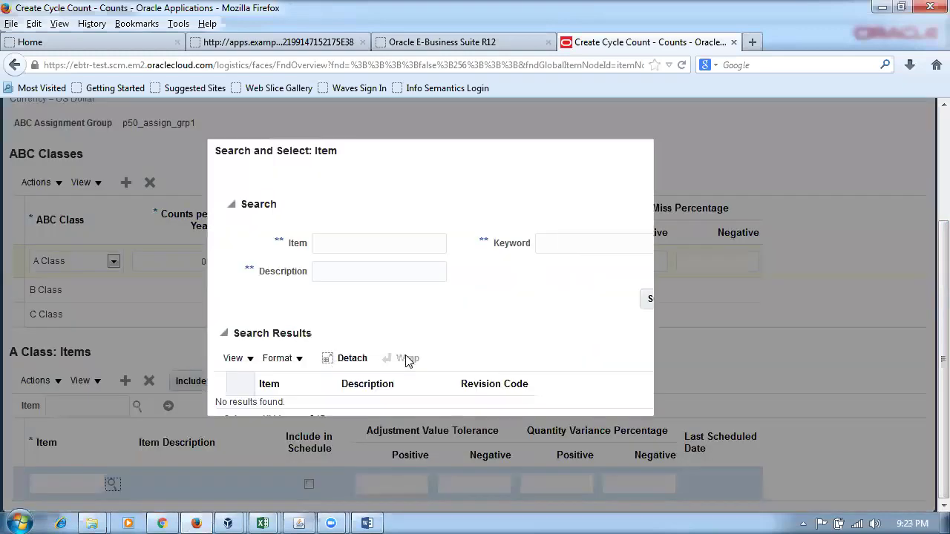
click(378, 245)
text(p)
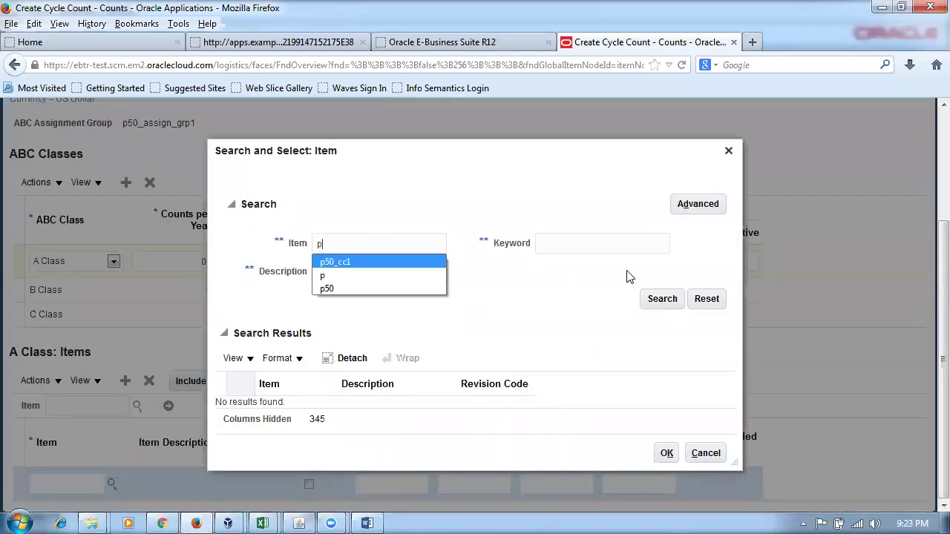
click(661, 298)
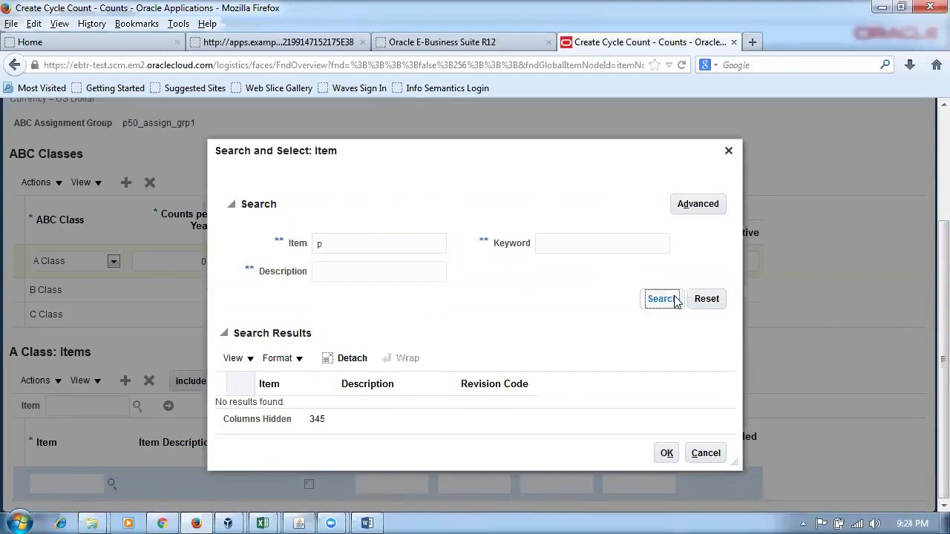
click(673, 300)
click(702, 451)
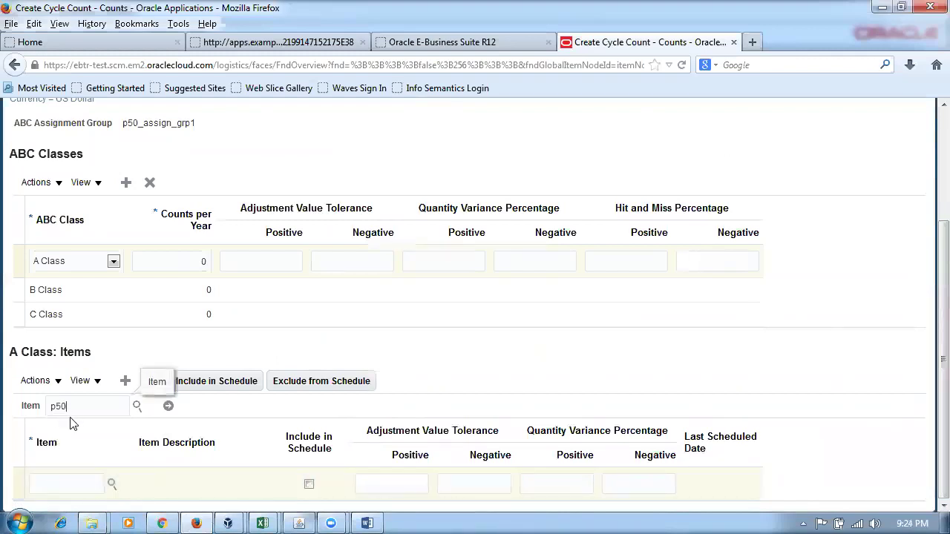
Try to look up A Class items by p50 and by p50_cc1 in the filter above the item rows
click(167, 406)
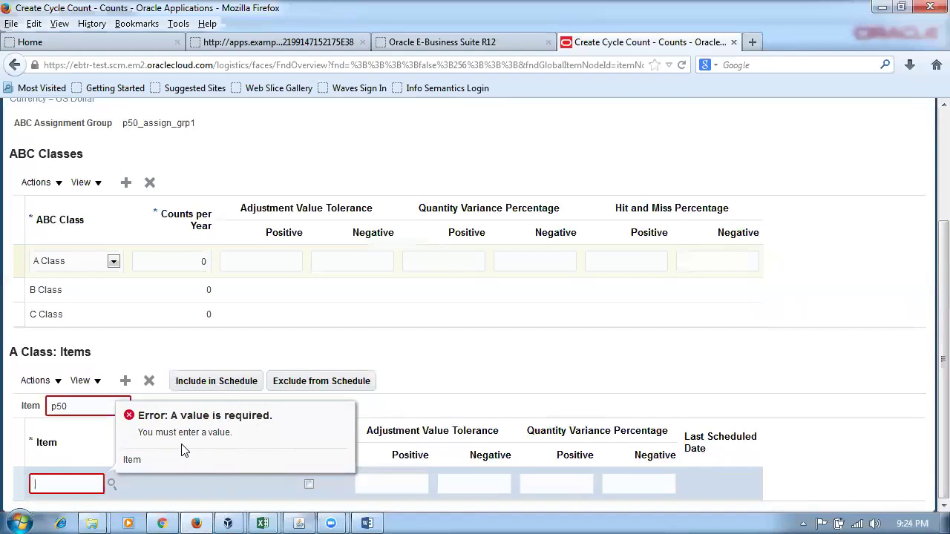
click(75, 408)
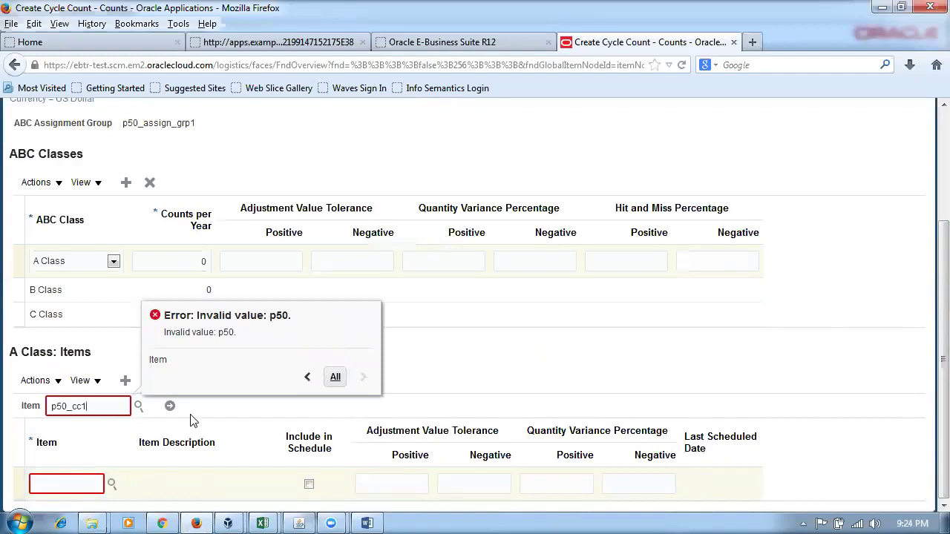
click(169, 406)
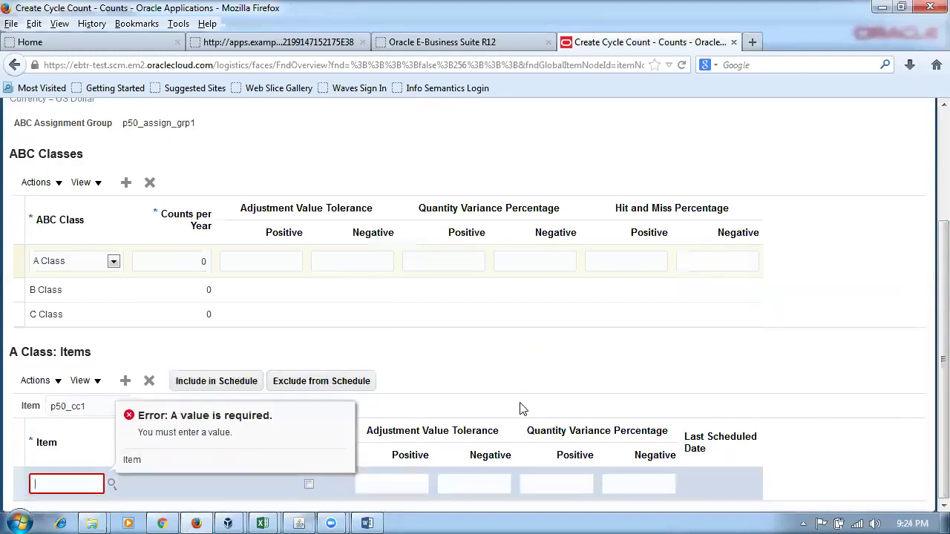
scroll(557, 396, up, 4)
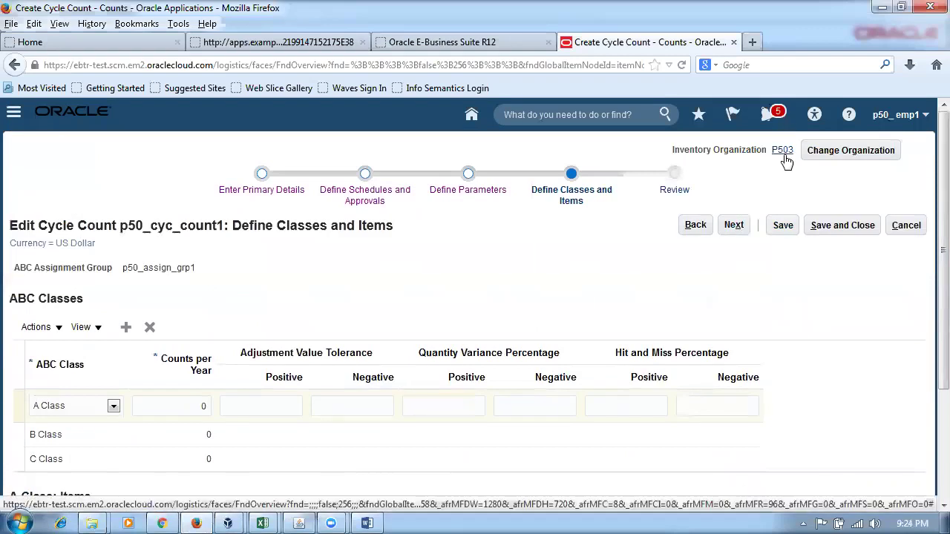
Open the Oracle Fusion home page in a new browser tab
click(752, 41)
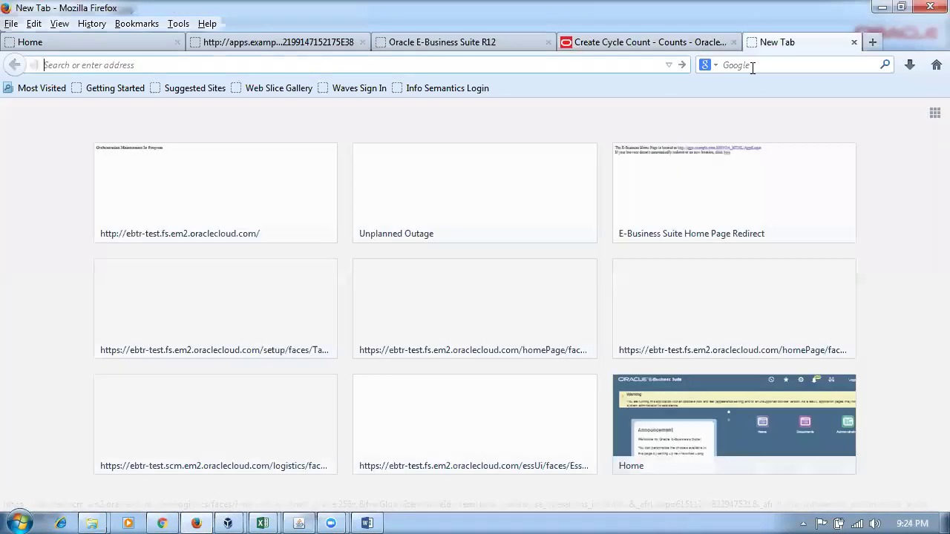
text(e)
key(Return)
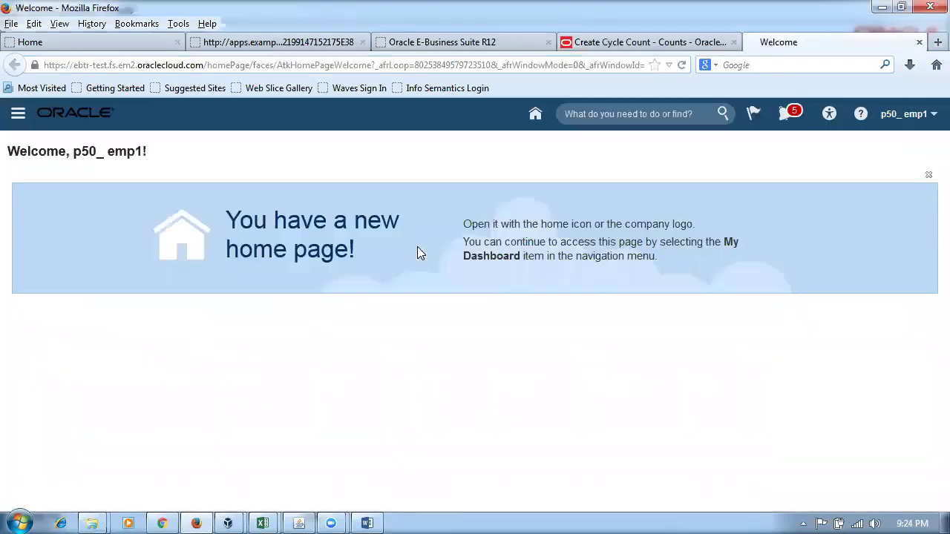
click(534, 113)
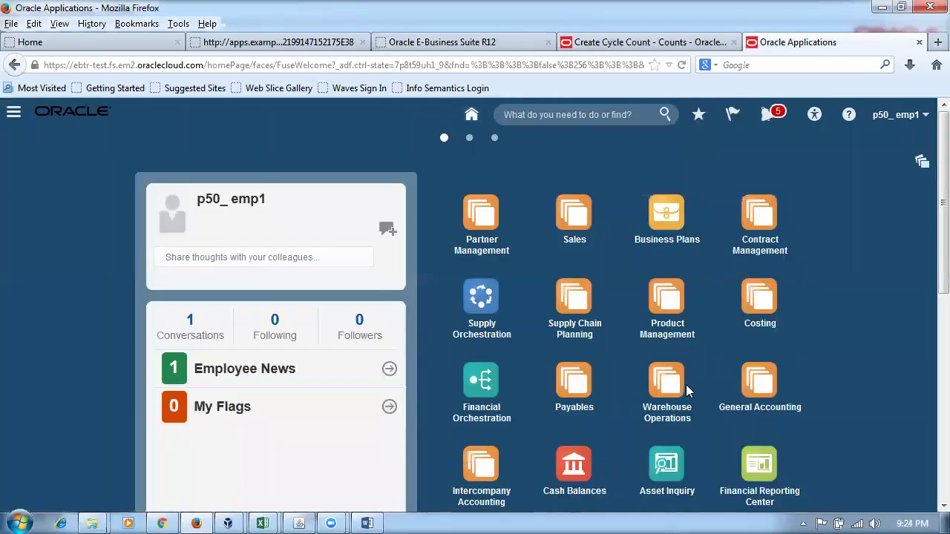
Open Inventory under Warehouse Operations and search the on-hand item quantities of organization P503
click(681, 392)
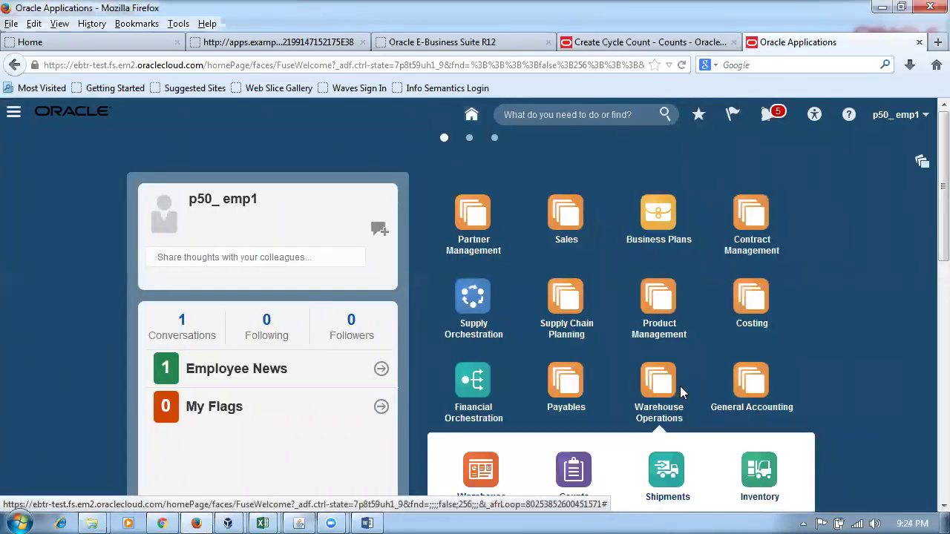
click(767, 473)
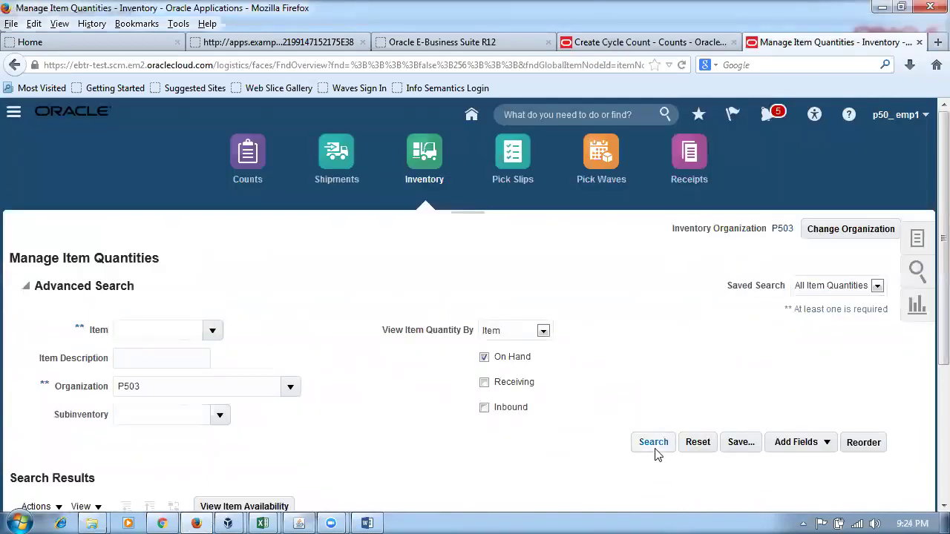
scroll(656, 398, down, 2)
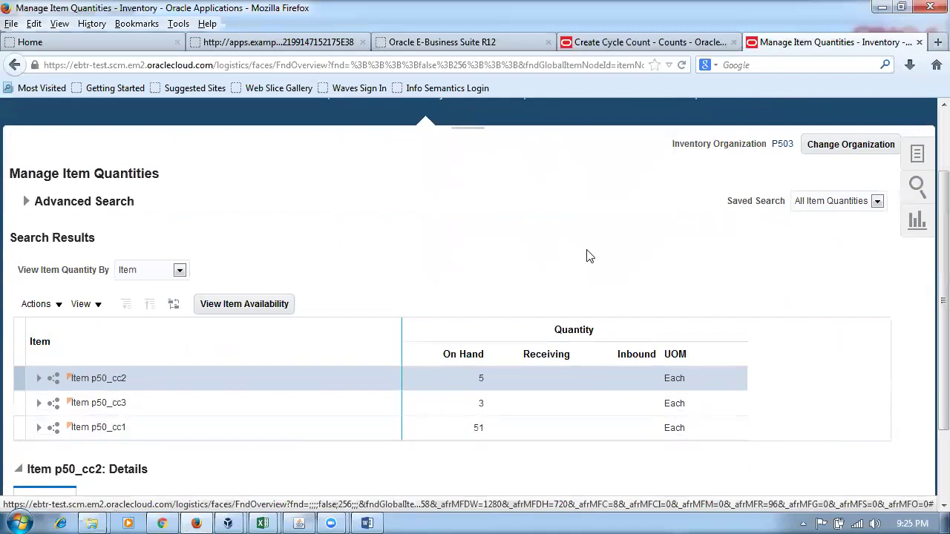
scroll(438, 198, up, 2)
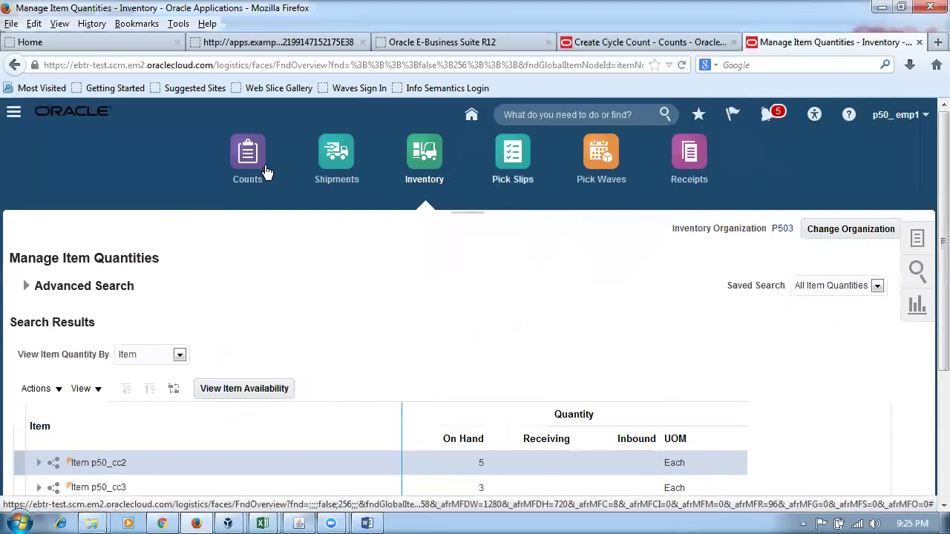
Return to the home page and open Browse Items in Product Information Management
click(471, 115)
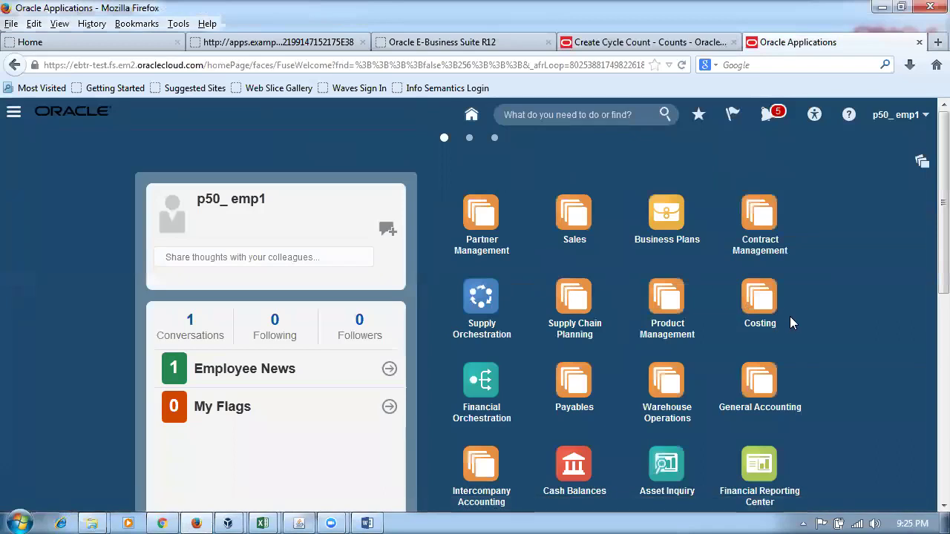
click(673, 302)
click(675, 386)
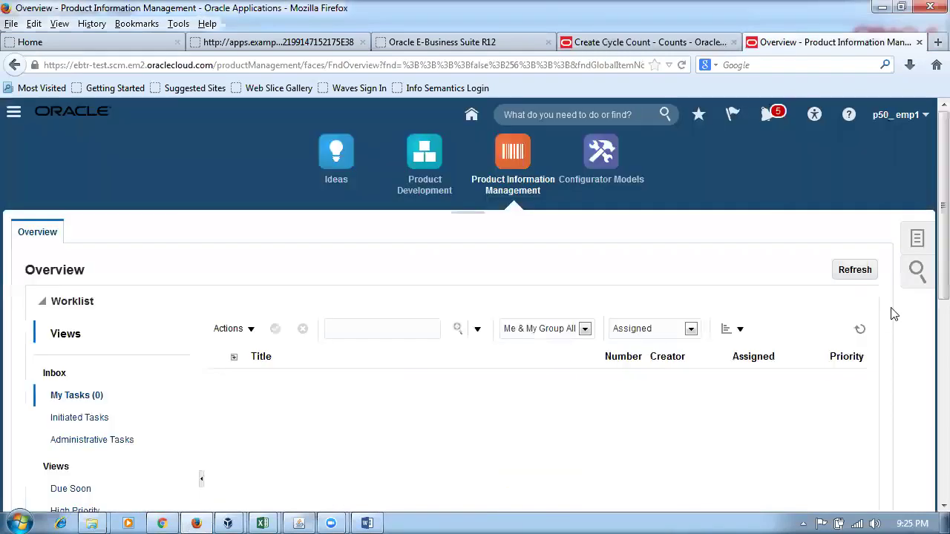
click(917, 245)
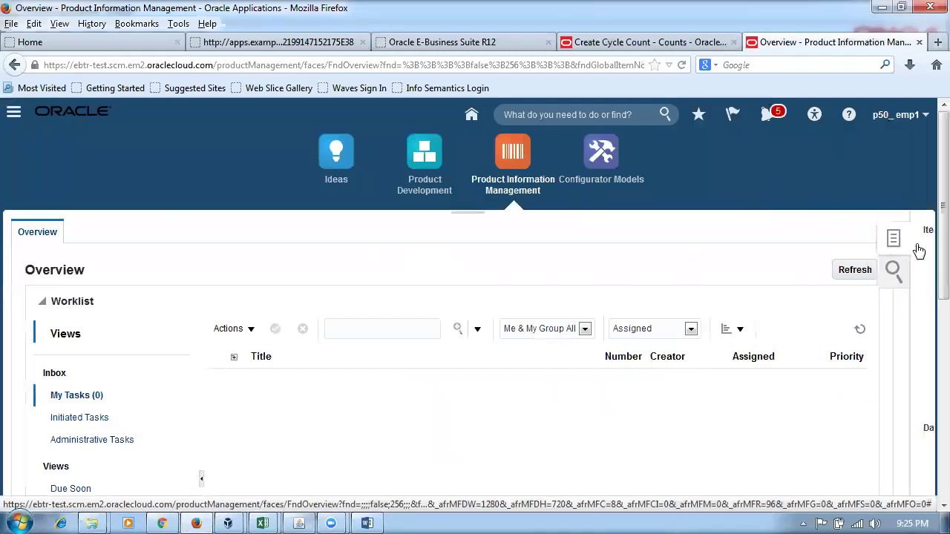
click(795, 280)
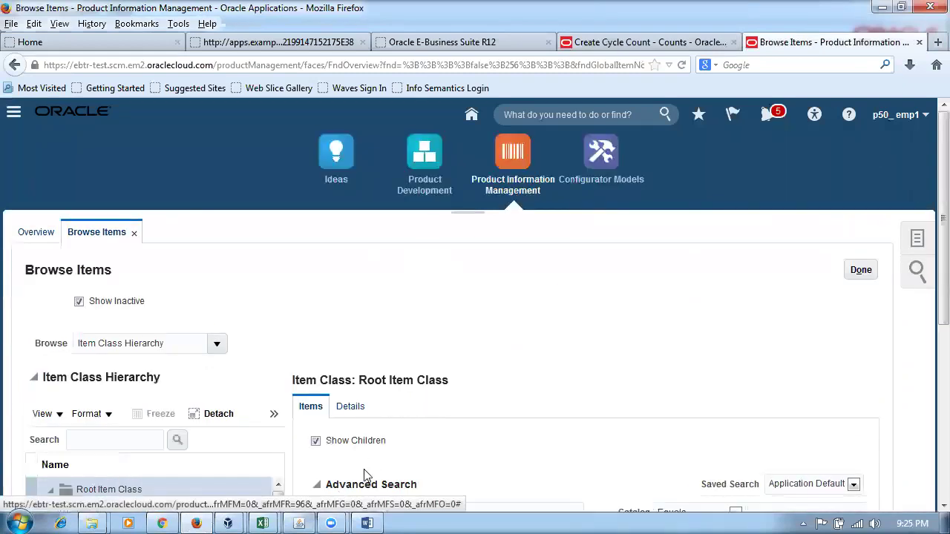
Collapse the item class hierarchy and search Root Item Class for items starting with p50_cc
scroll(362, 470, down, 3)
scroll(362, 470, down, 1)
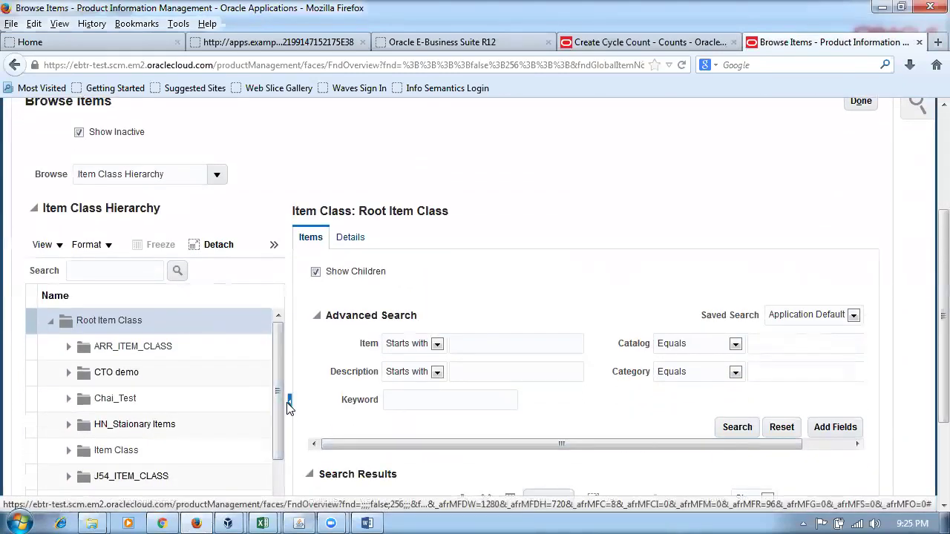
click(289, 402)
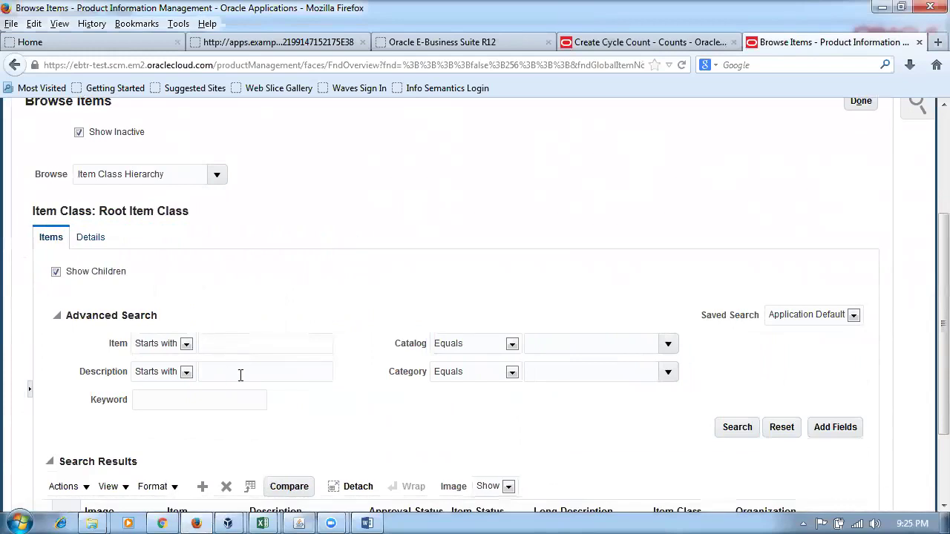
text(p50_cc)
click(737, 433)
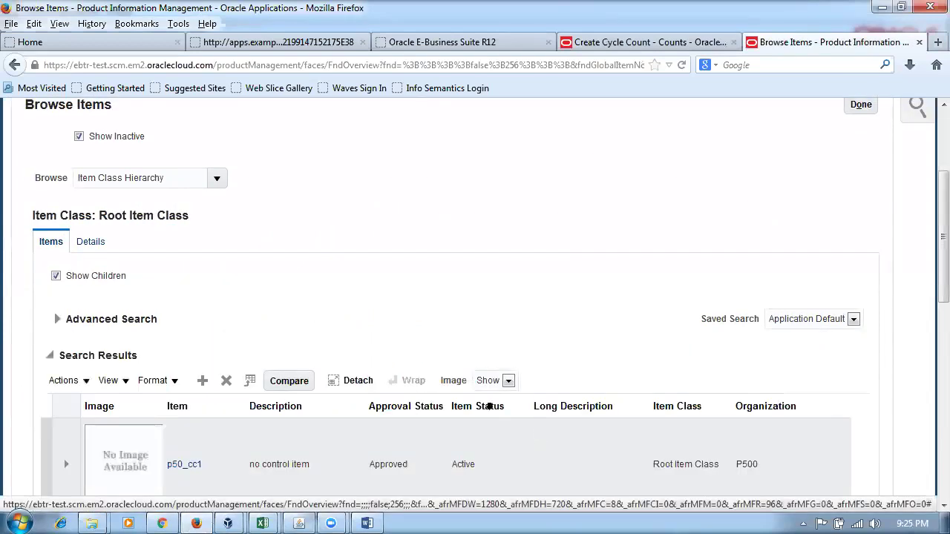
Hide the images in the search results and open item p50_cc1 of organization P503
click(493, 380)
click(488, 404)
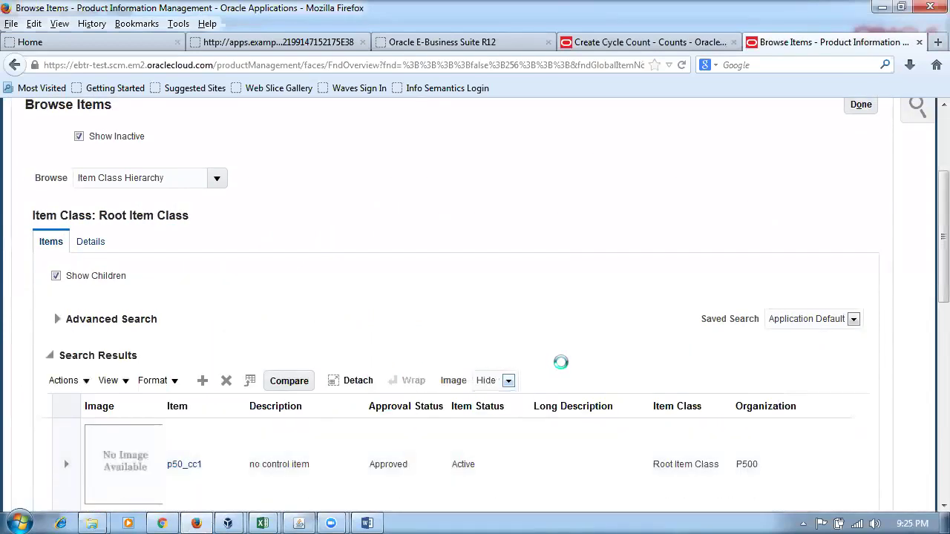
scroll(560, 364, down, 4)
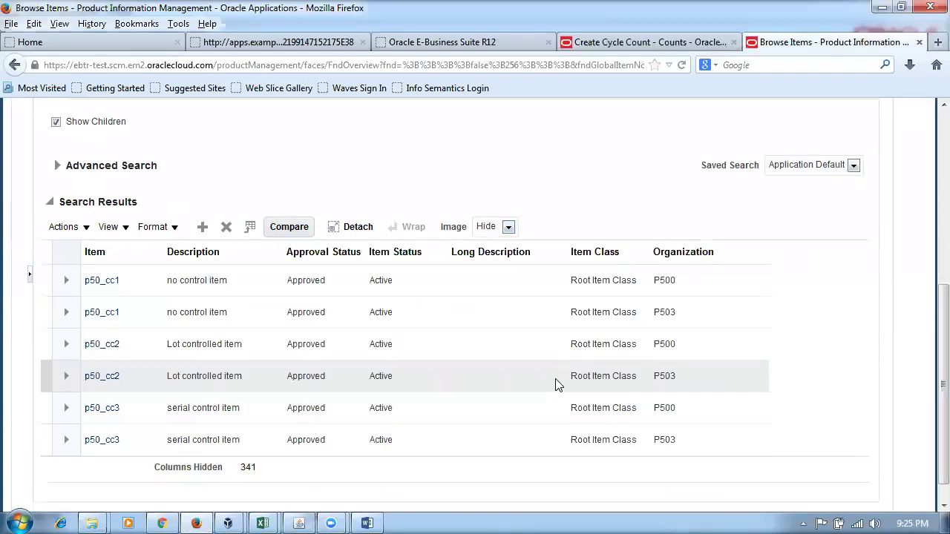
click(102, 319)
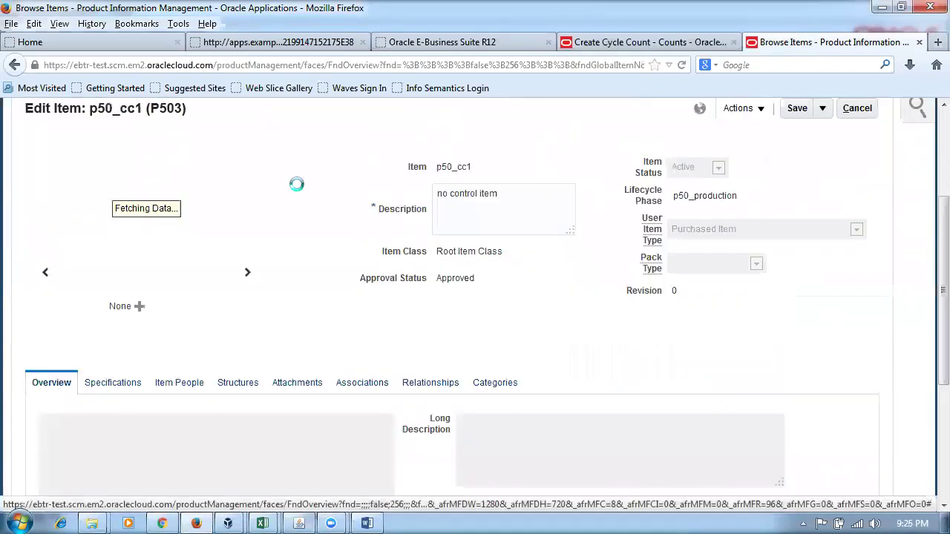
Check the cycle count settings in the Inventory specifications of item p50_cc1 in P503, and close the item without saving
click(99, 391)
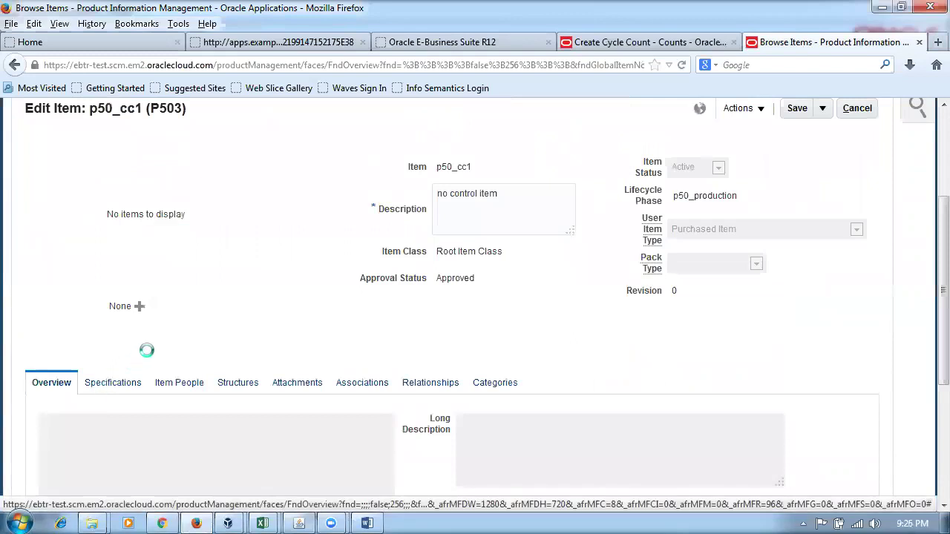
scroll(161, 343, down, 5)
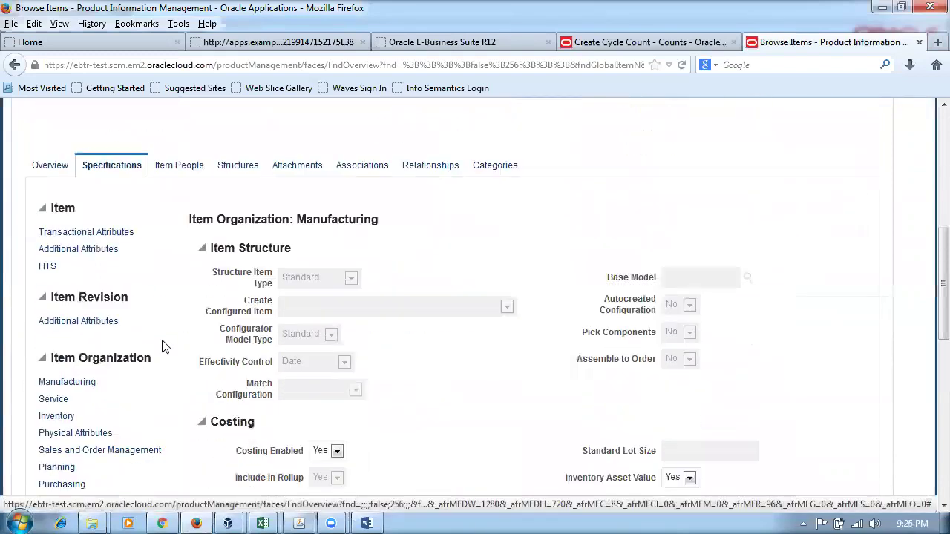
click(60, 381)
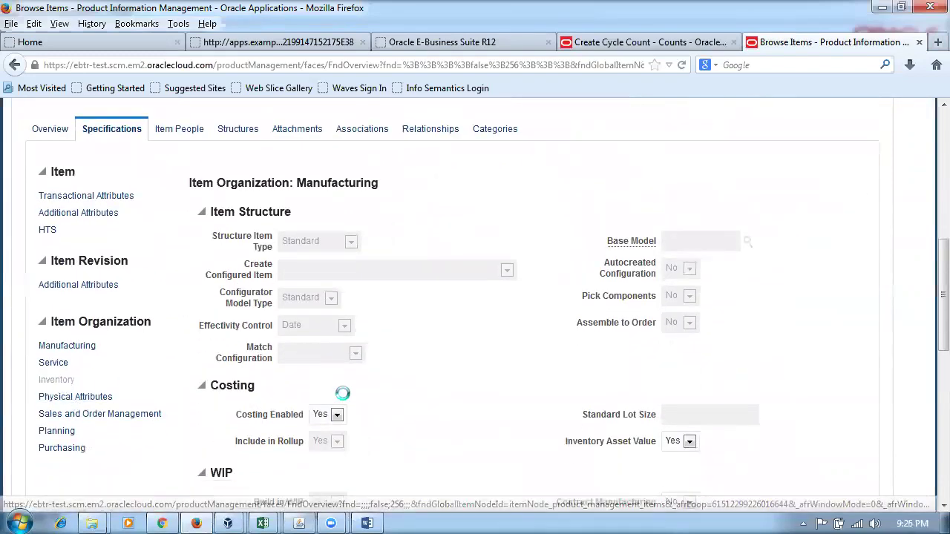
scroll(483, 397, down, 10)
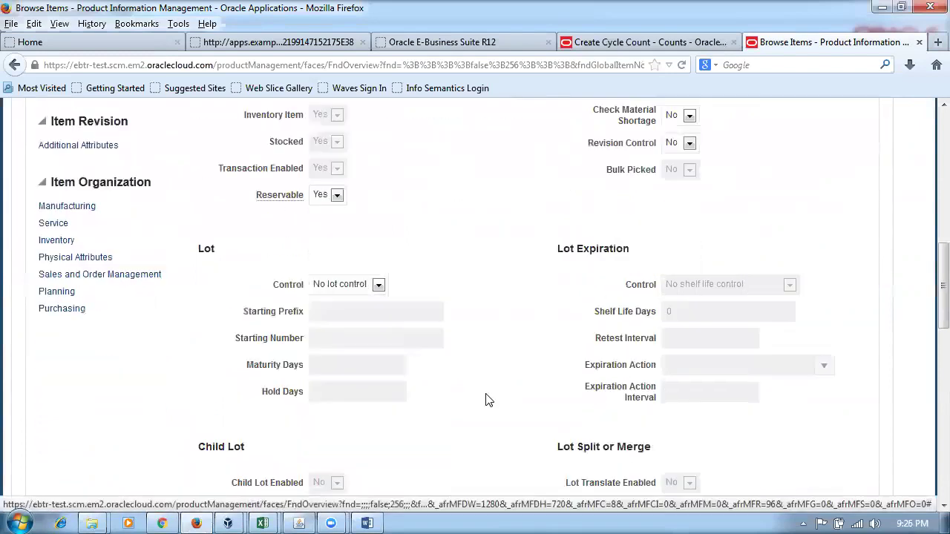
scroll(489, 402, down, 6)
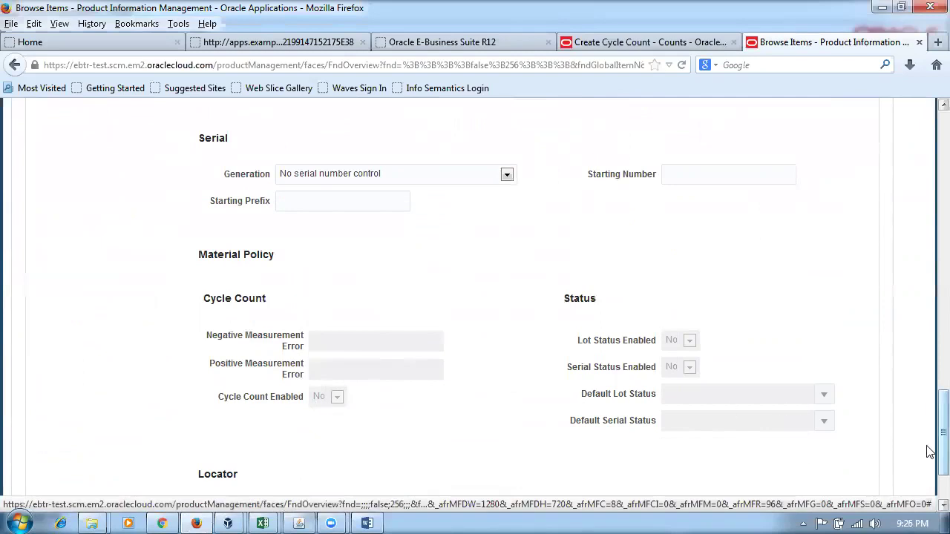
drag(929, 452, 927, 157)
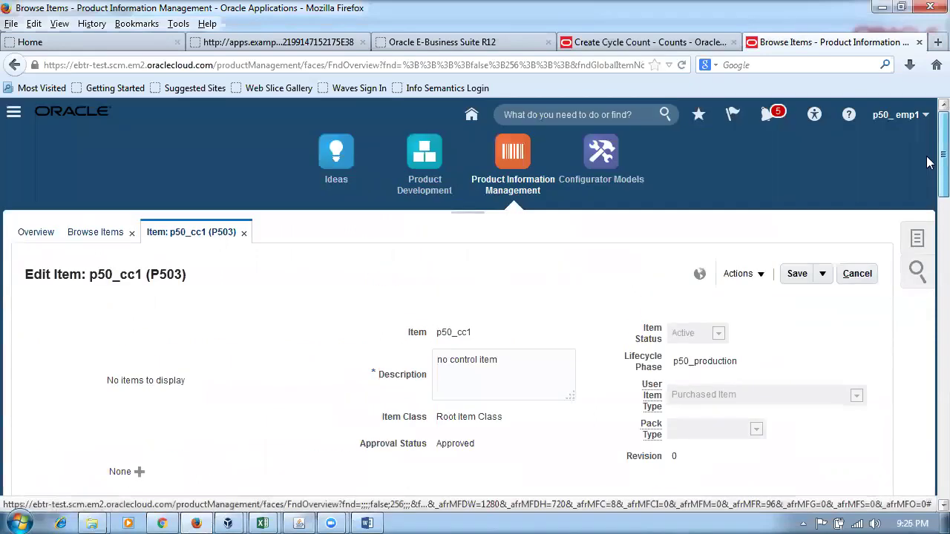
click(857, 274)
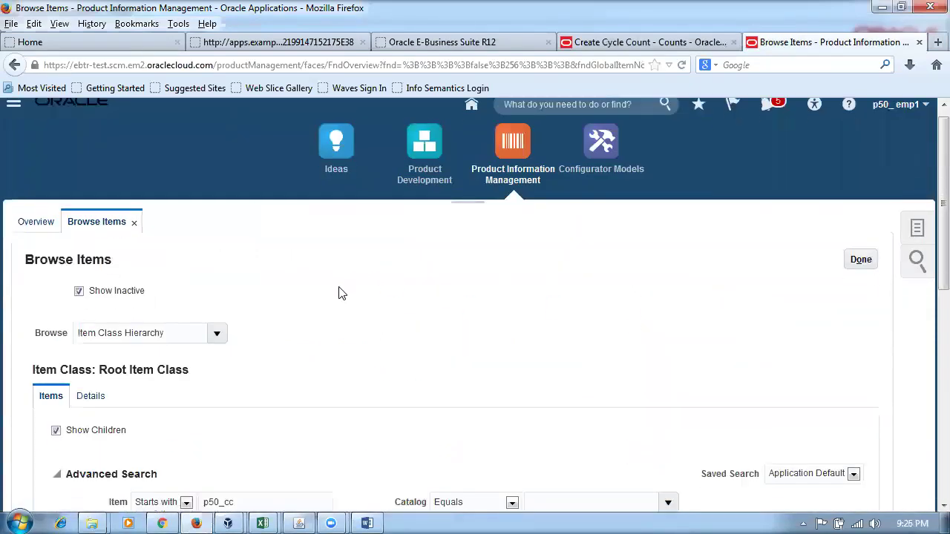
Open item p50_cc1 of organization P500 from the search results and display its Inventory specifications
scroll(339, 290, down, 5)
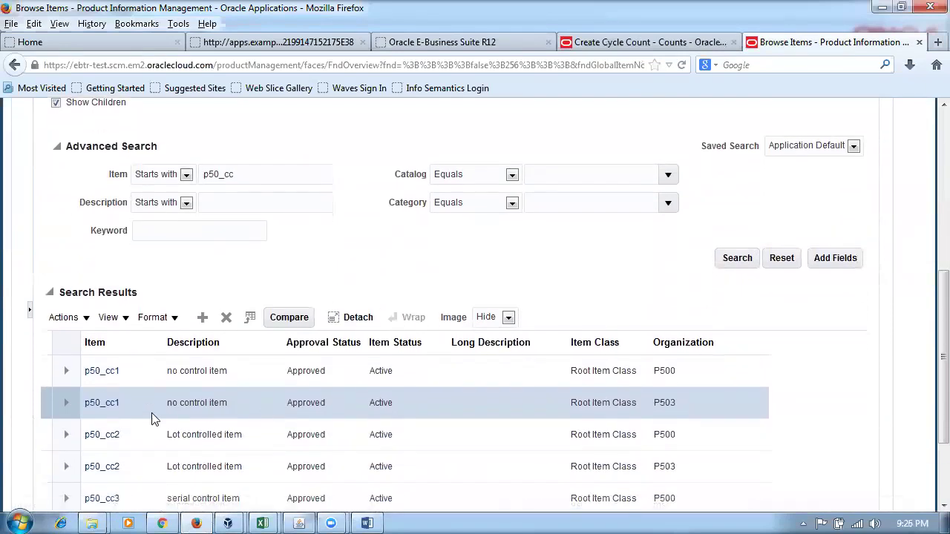
click(102, 370)
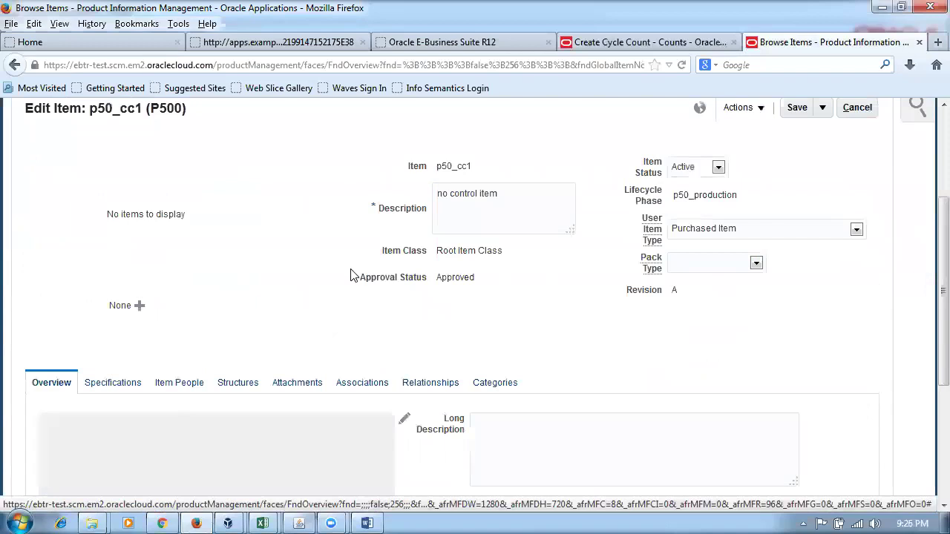
scroll(331, 299, down, 3)
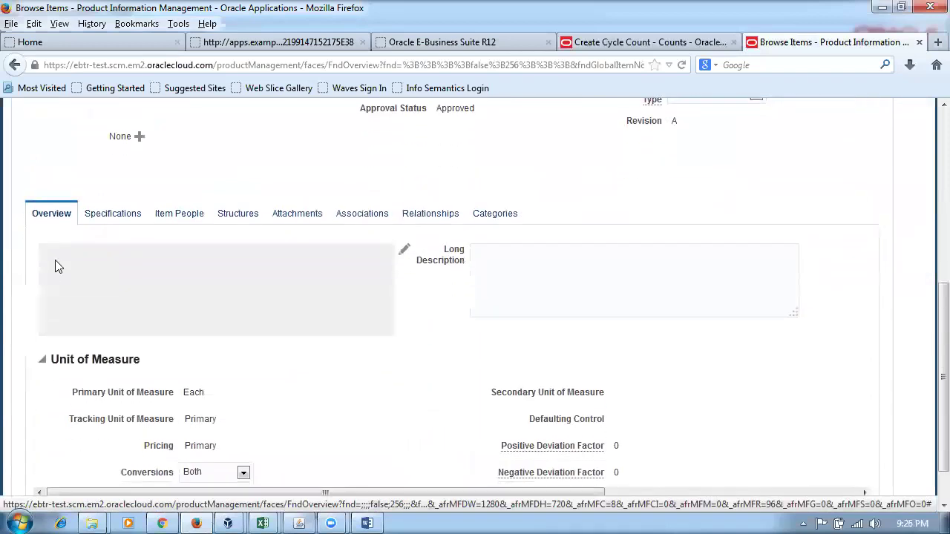
click(121, 219)
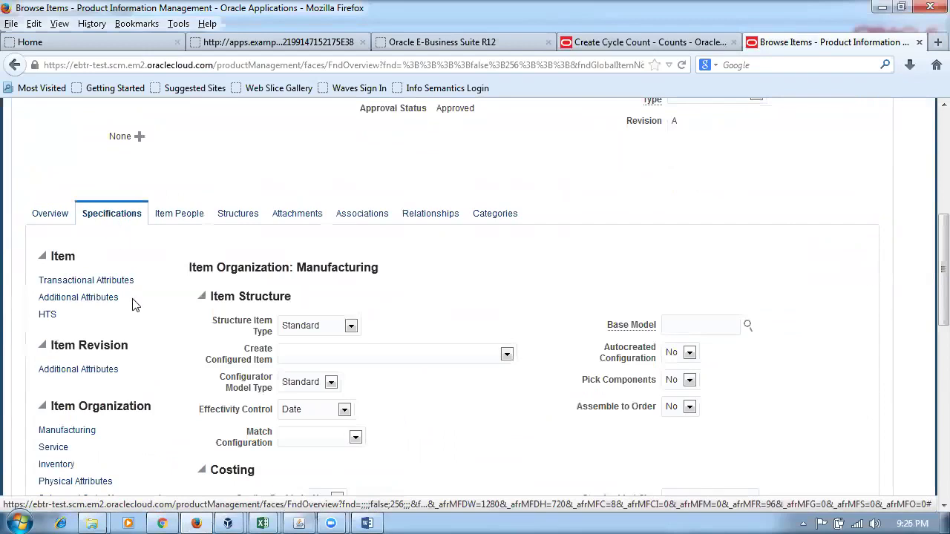
click(63, 465)
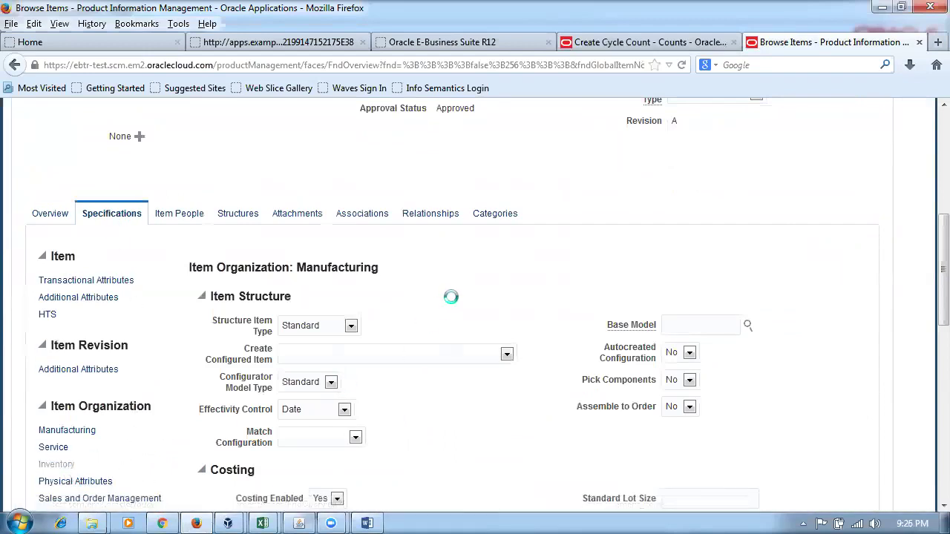
Set Cycle Count Enabled to Yes for item p50_cc1 in P500, and save and close the item
scroll(454, 306, down, 10)
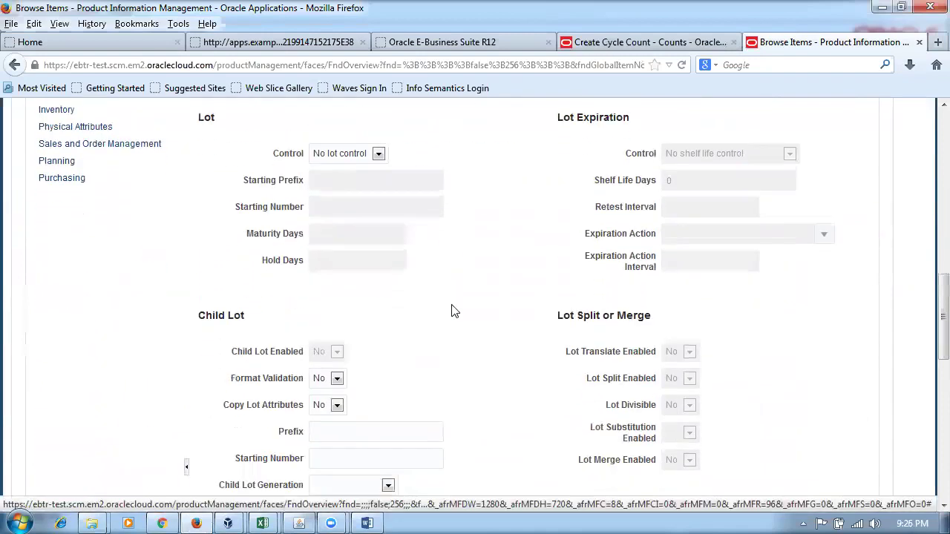
scroll(454, 315, down, 1)
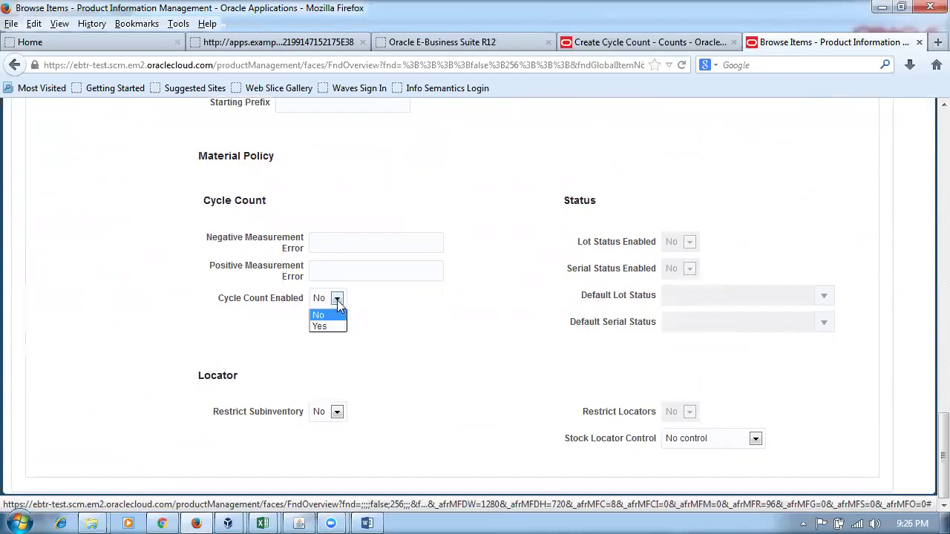
click(319, 326)
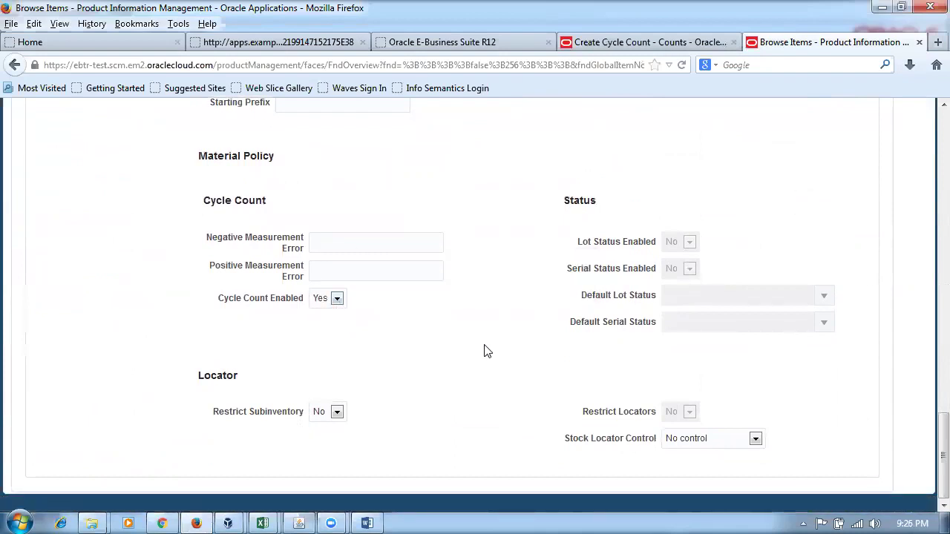
scroll(483, 350, up, 10)
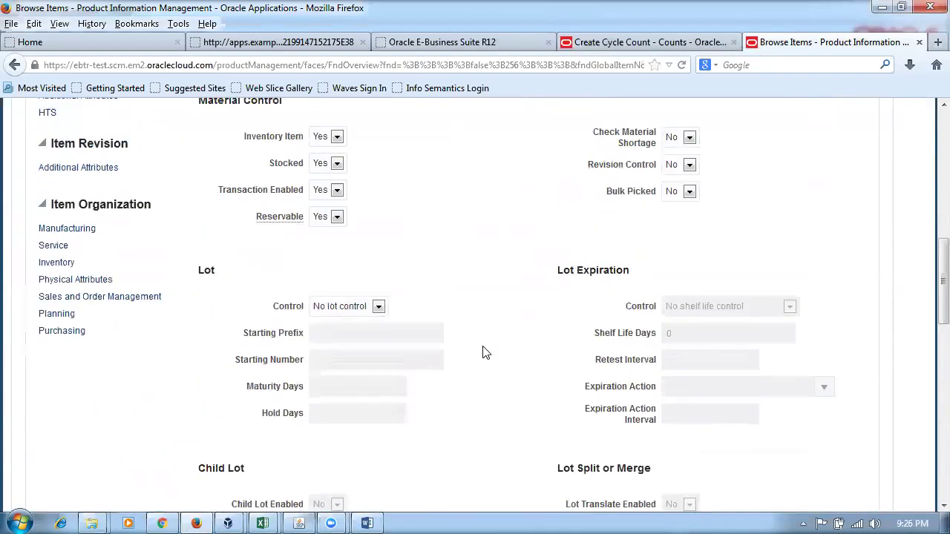
scroll(484, 353, up, 6)
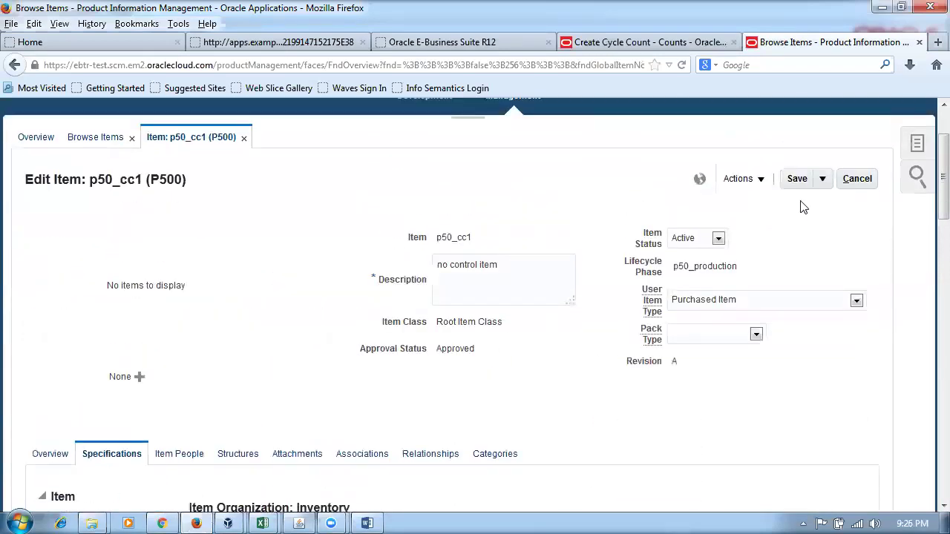
click(822, 179)
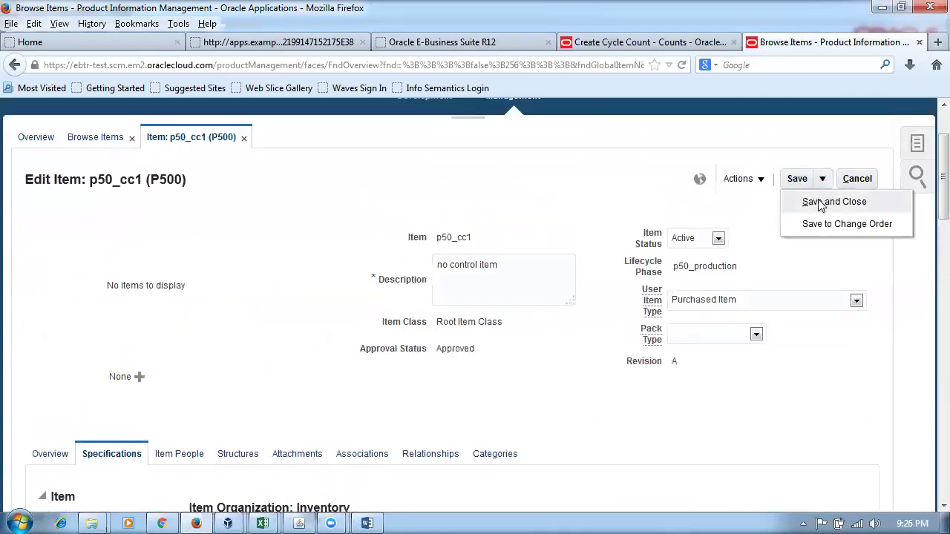
click(821, 202)
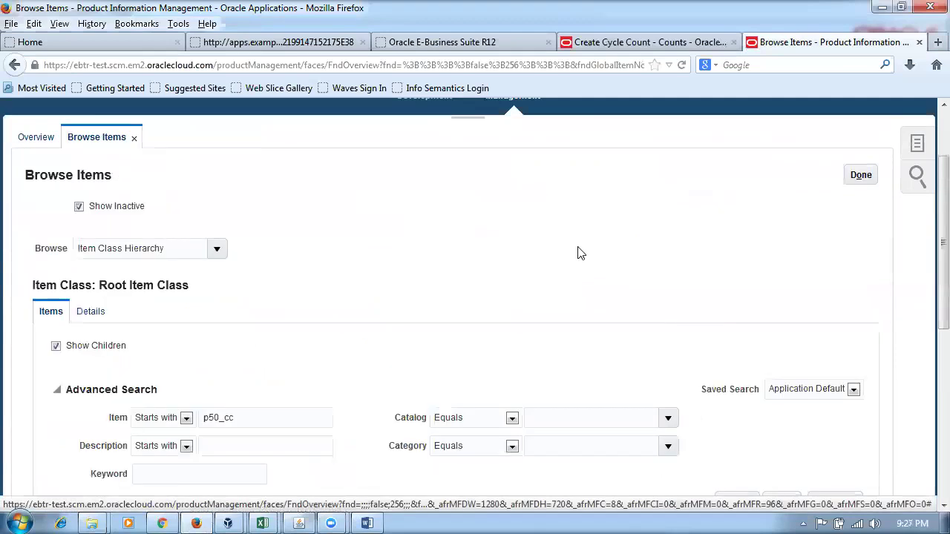
Open item p50_cc2 of organization P500 from the search results and display its Inventory specifications
scroll(725, 227, down, 5)
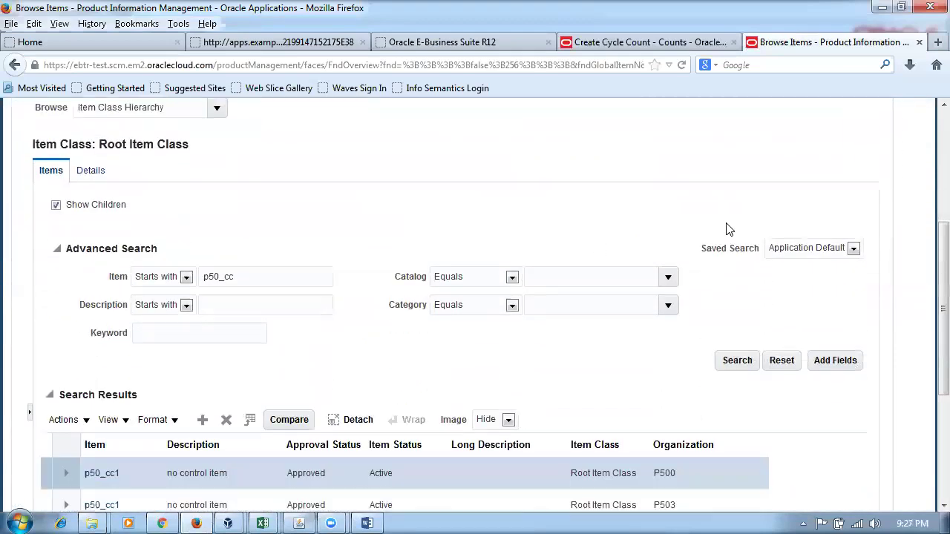
scroll(727, 230, down, 1)
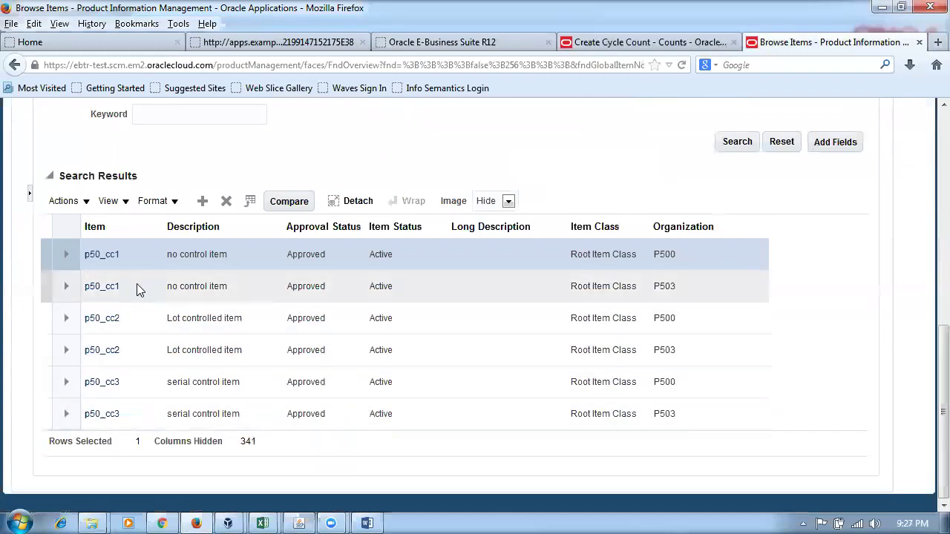
click(107, 319)
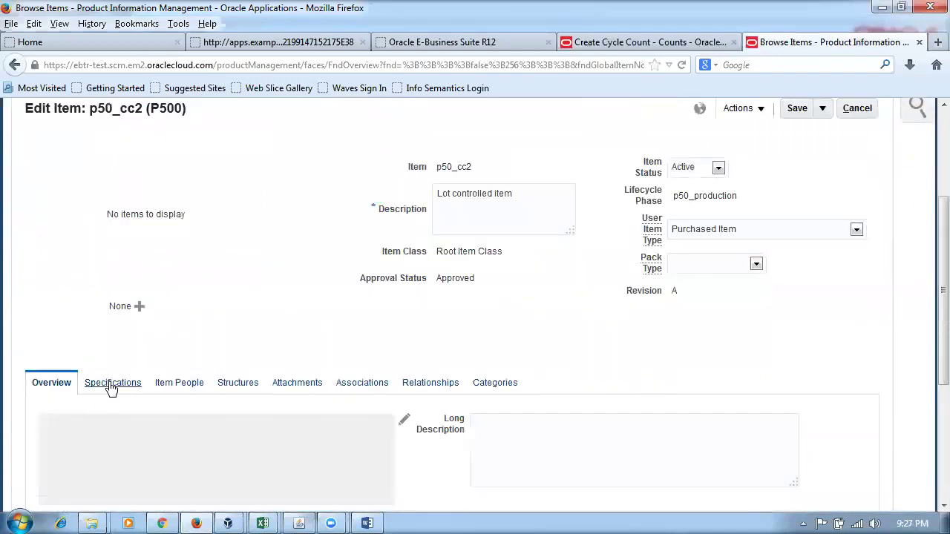
scroll(245, 312, down, 6)
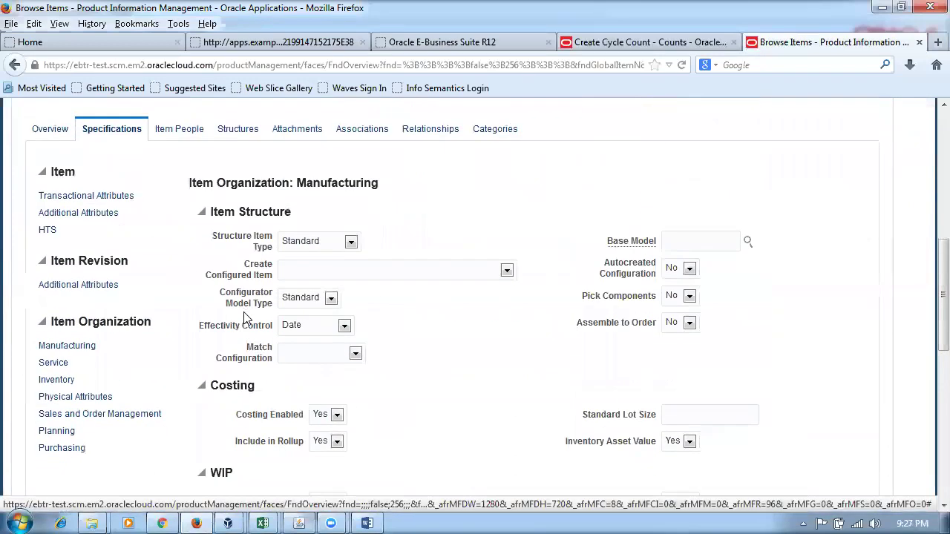
click(54, 379)
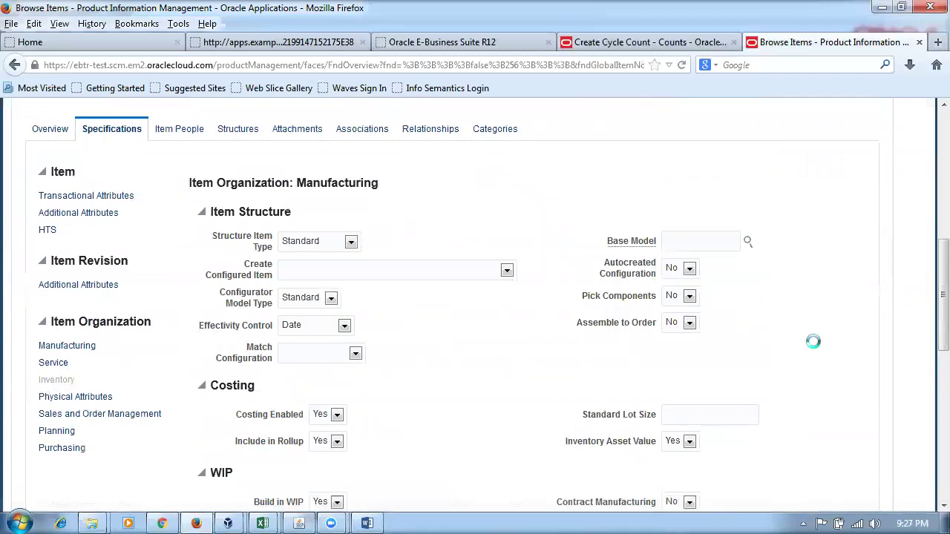
Set Cycle Count Enabled to Yes for item p50_cc2 in P500, and save and close the item
scroll(814, 349, down, 10)
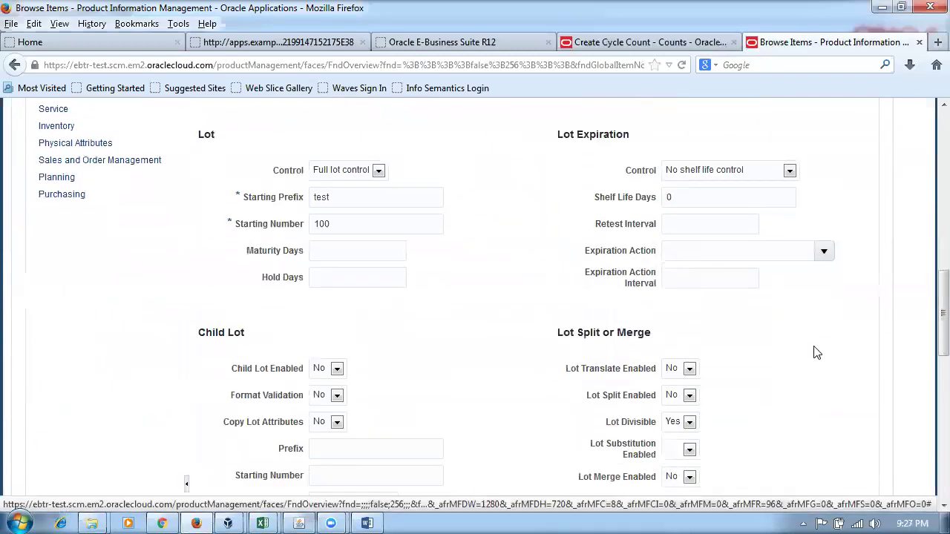
scroll(815, 355, down, 6)
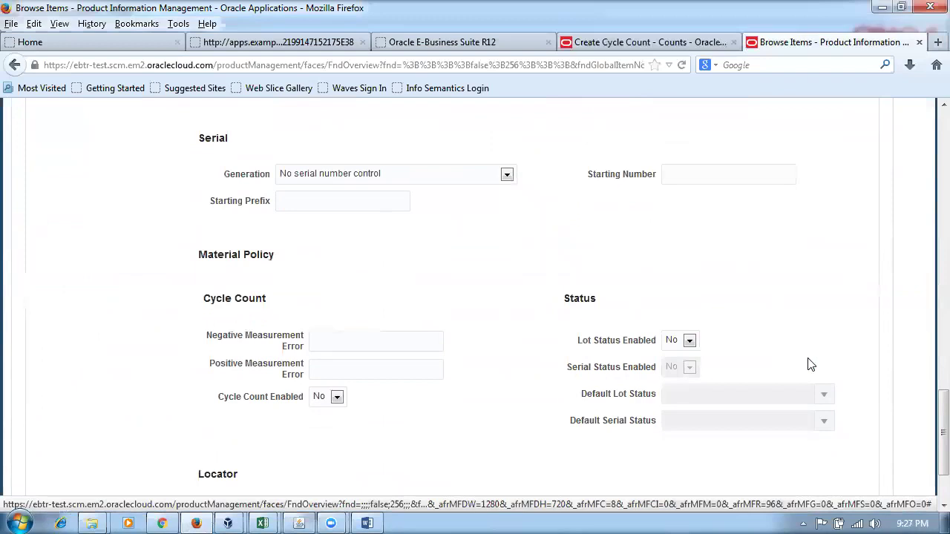
click(320, 425)
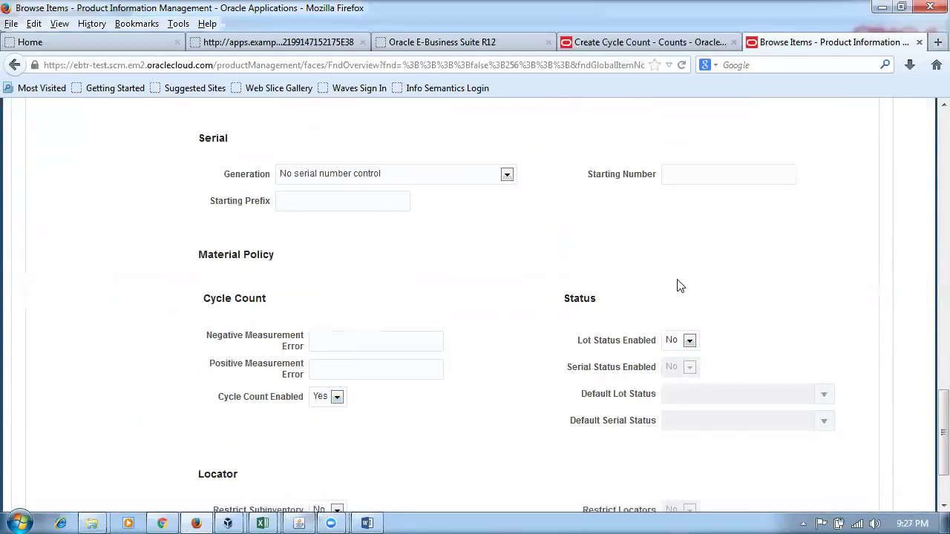
scroll(677, 288, up, 15)
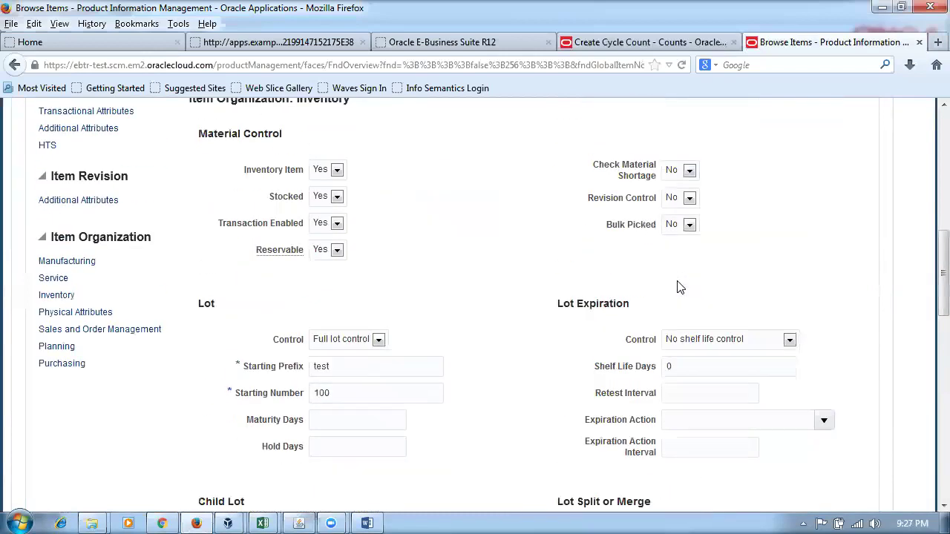
click(823, 115)
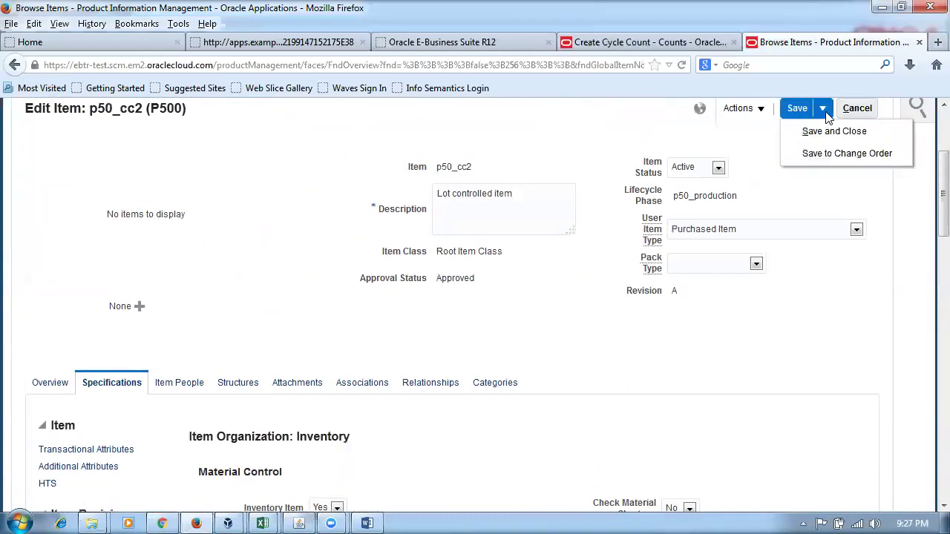
click(801, 131)
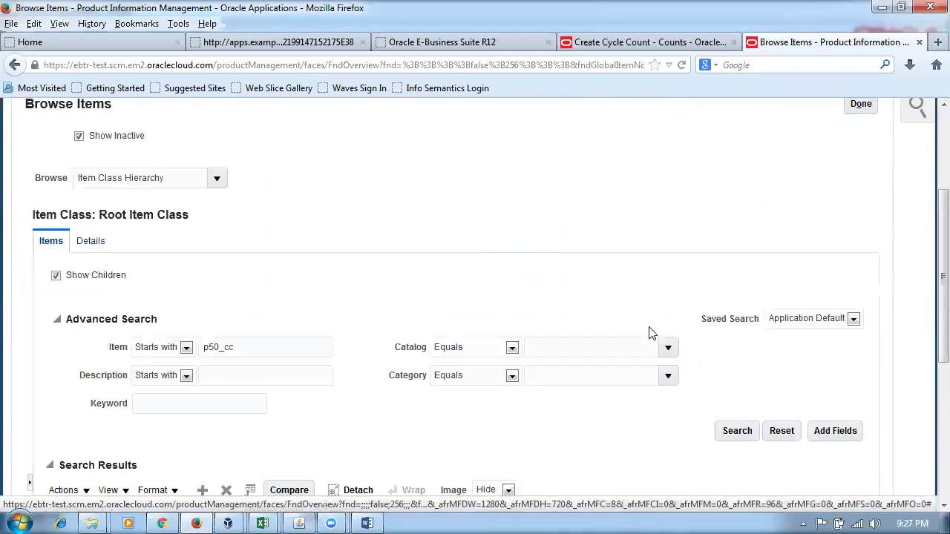
Open item p50_cc3 of organization P500 from the search results and display its Inventory specifications
scroll(649, 333, down, 6)
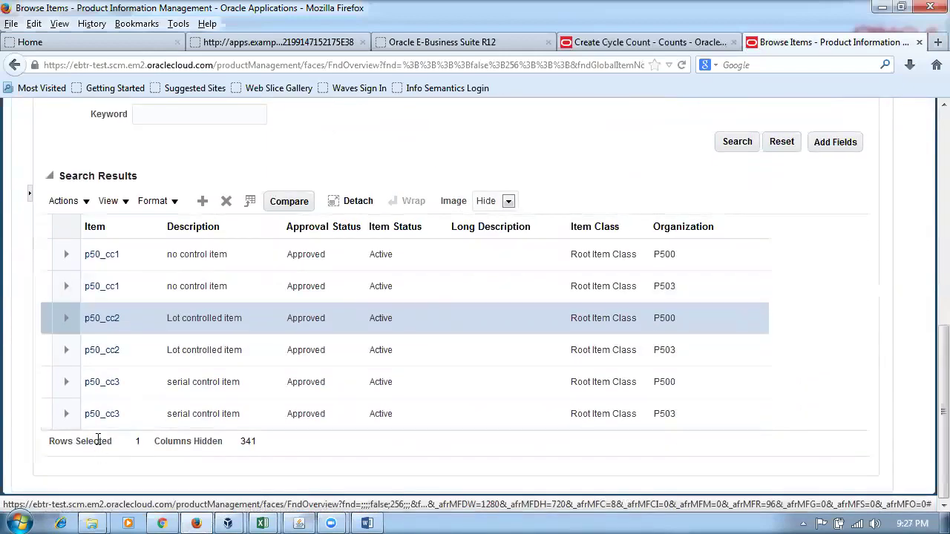
click(104, 382)
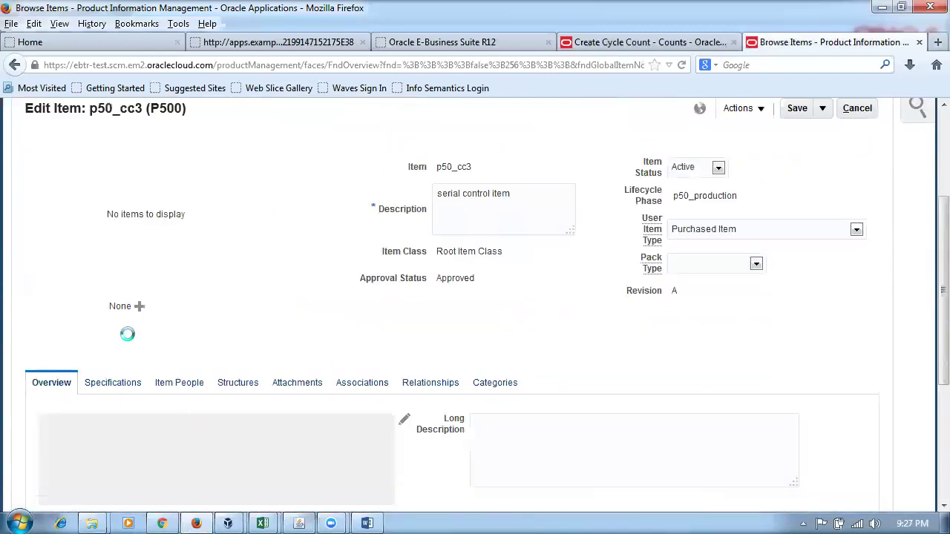
scroll(130, 343, down, 3)
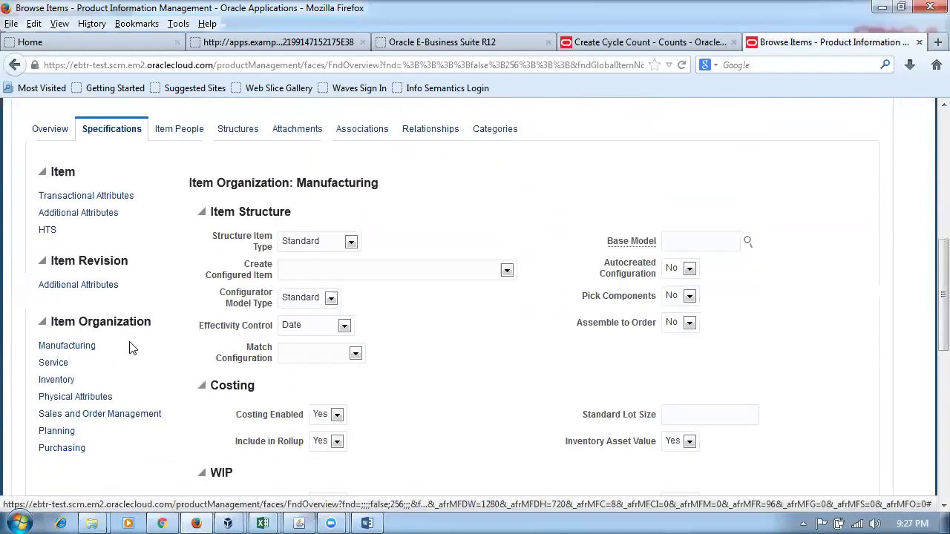
click(61, 382)
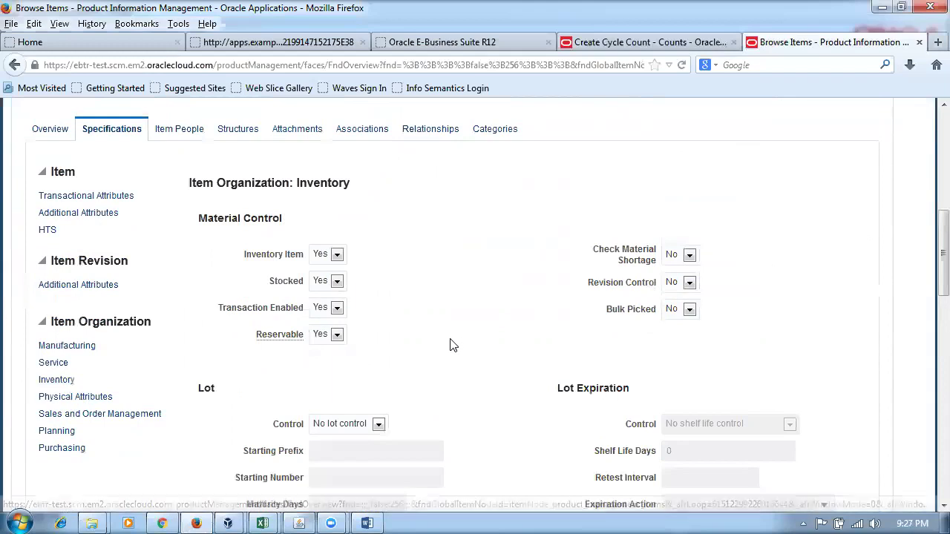
Set Cycle Count Enabled to Yes for item p50_cc3 in P500, save and close the item, and leave the item browser
scroll(451, 347, down, 2)
scroll(451, 347, down, 8)
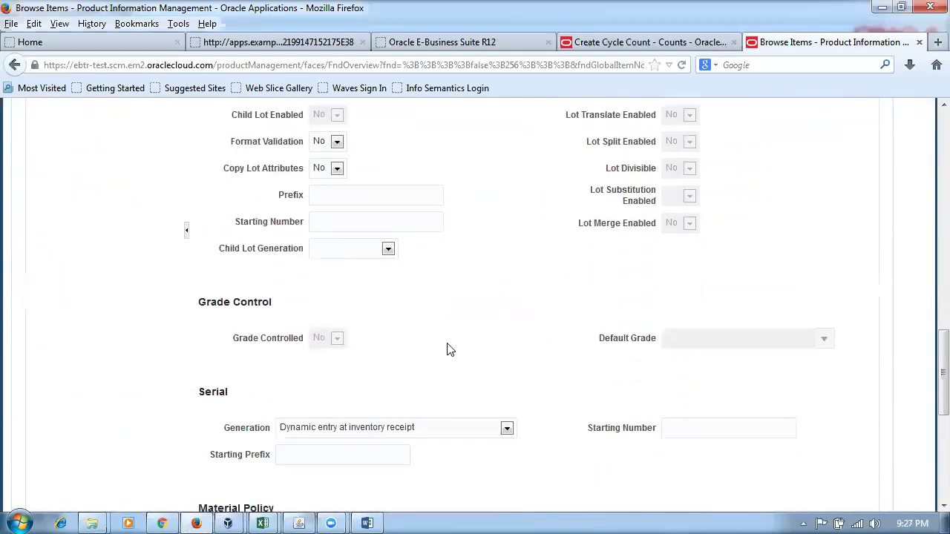
scroll(447, 348, down, 3)
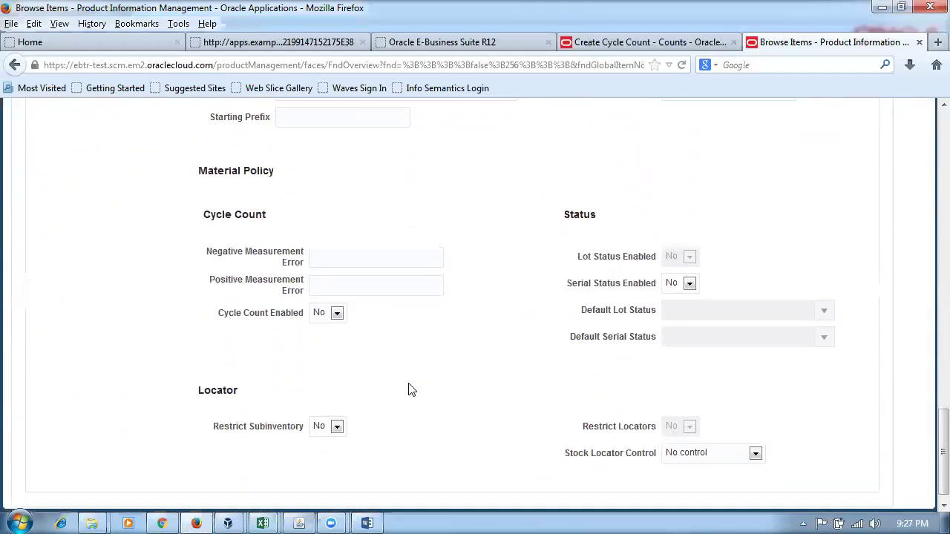
click(325, 340)
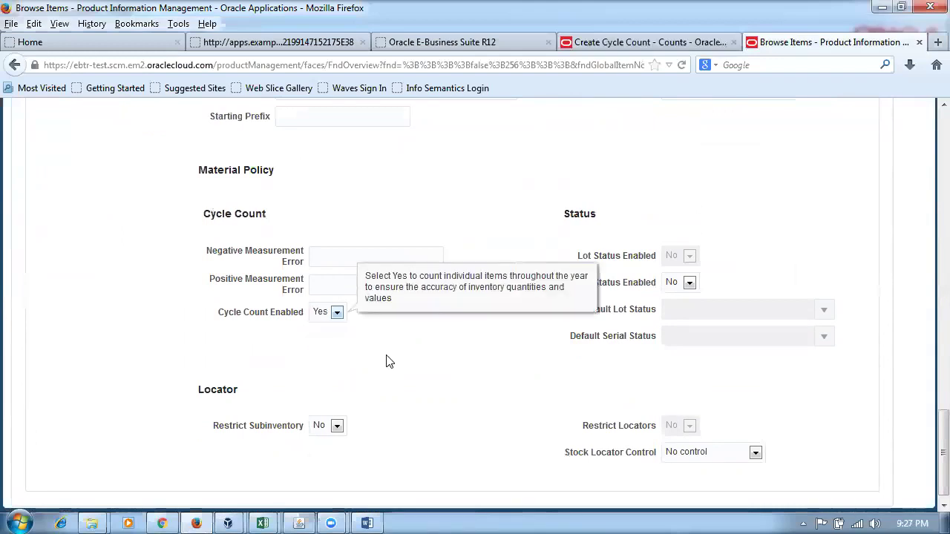
scroll(854, 208, up, 20)
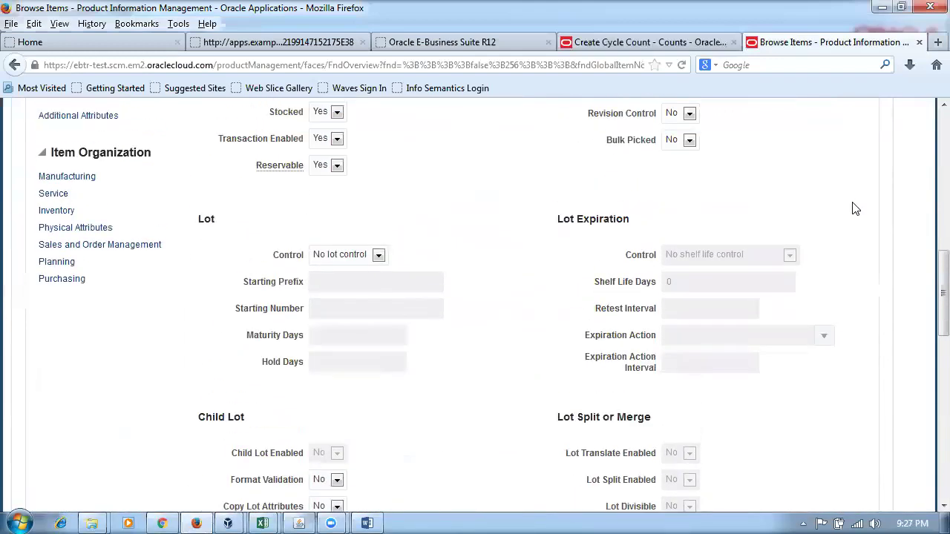
scroll(852, 207, up, 3)
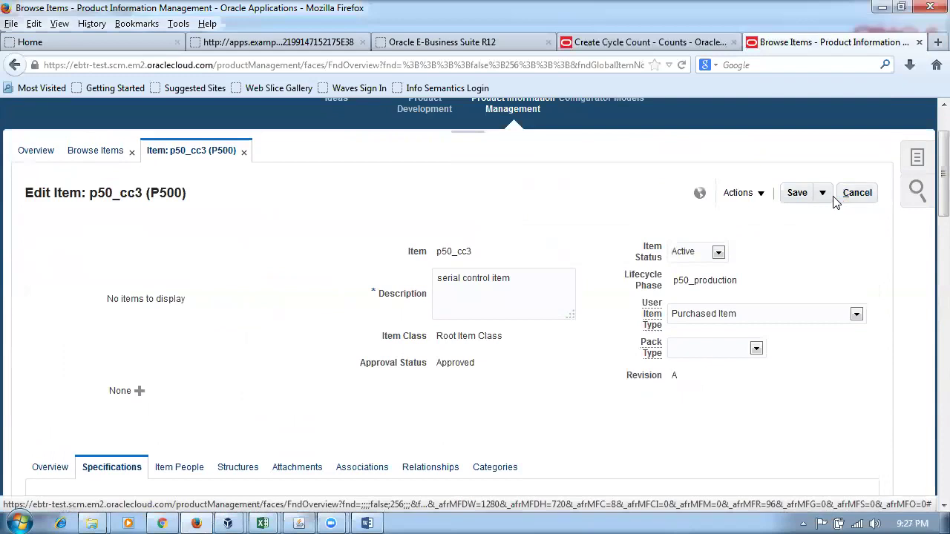
click(822, 195)
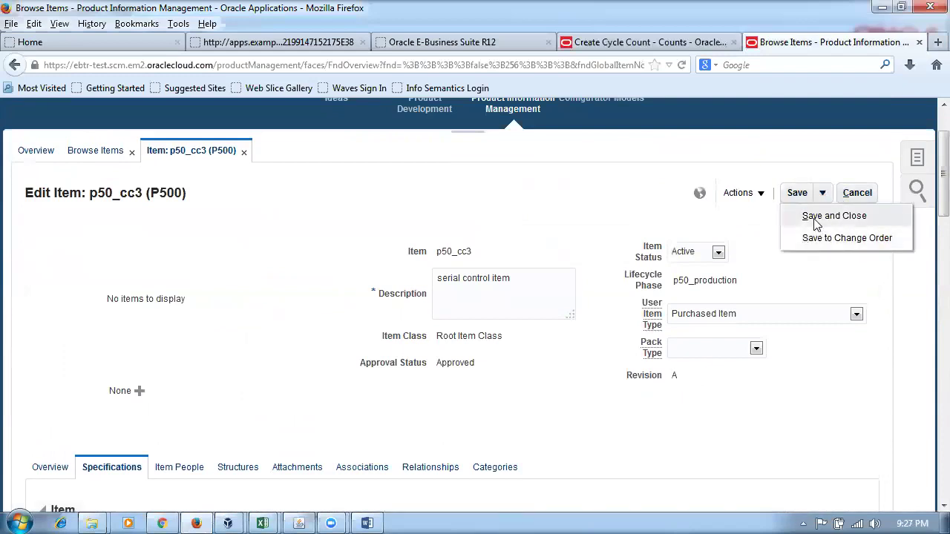
click(816, 216)
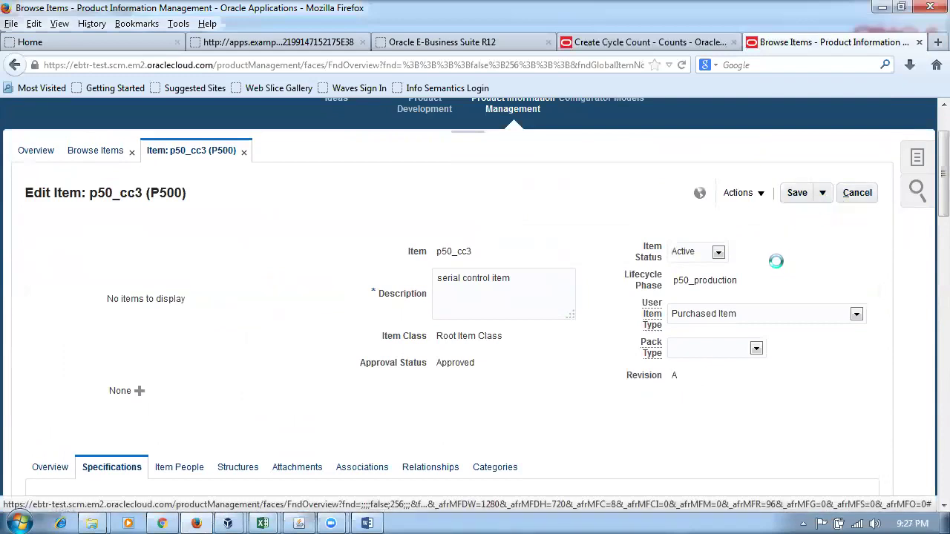
click(860, 190)
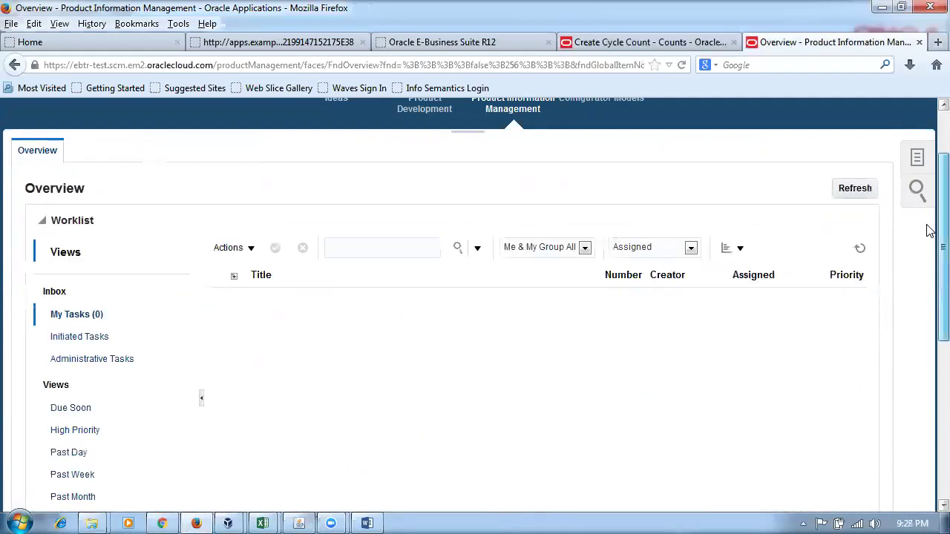
In Setup and Maintenance, search for man%item%class% and open the Manage Item Classes task
click(891, 116)
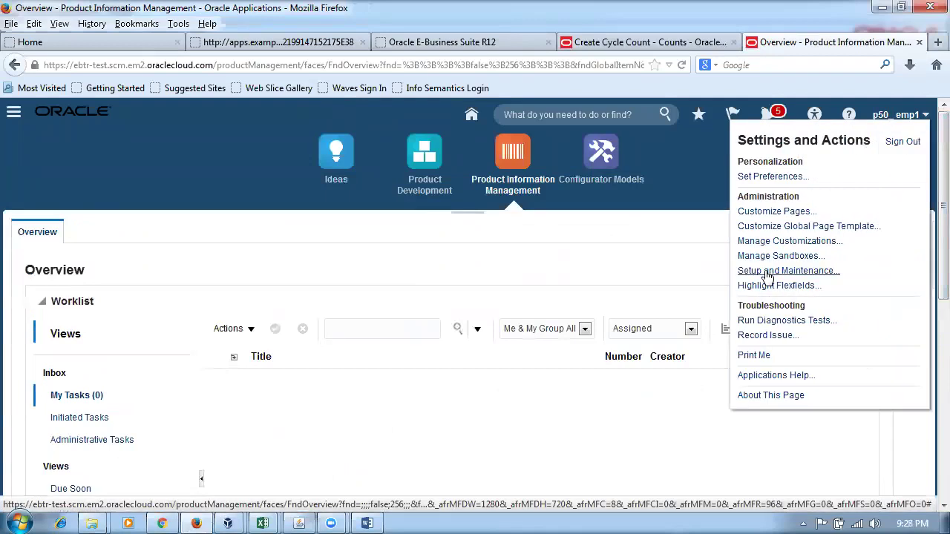
click(768, 273)
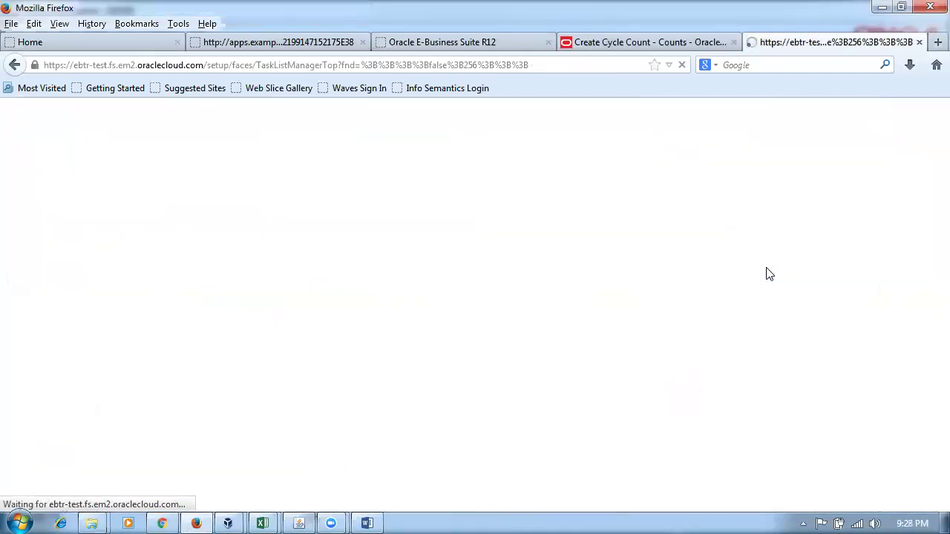
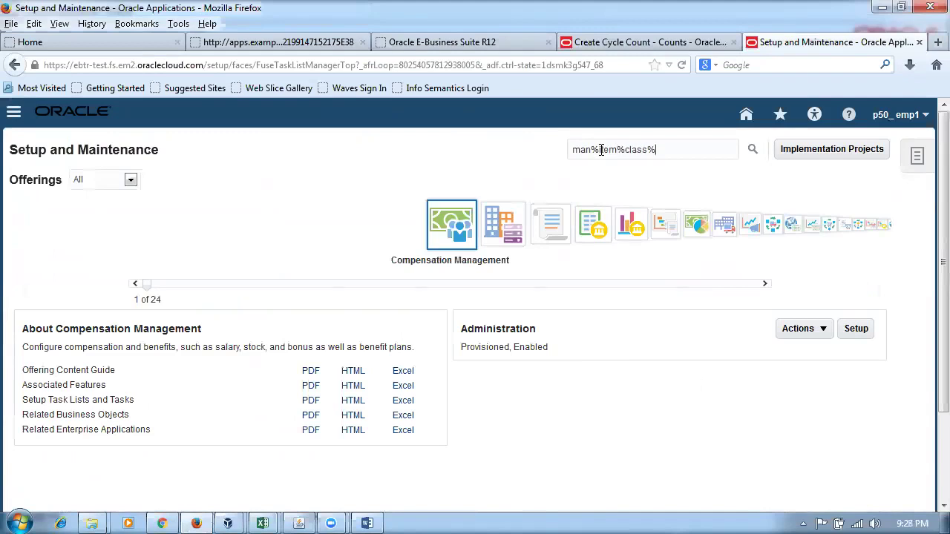
key(Return)
click(56, 310)
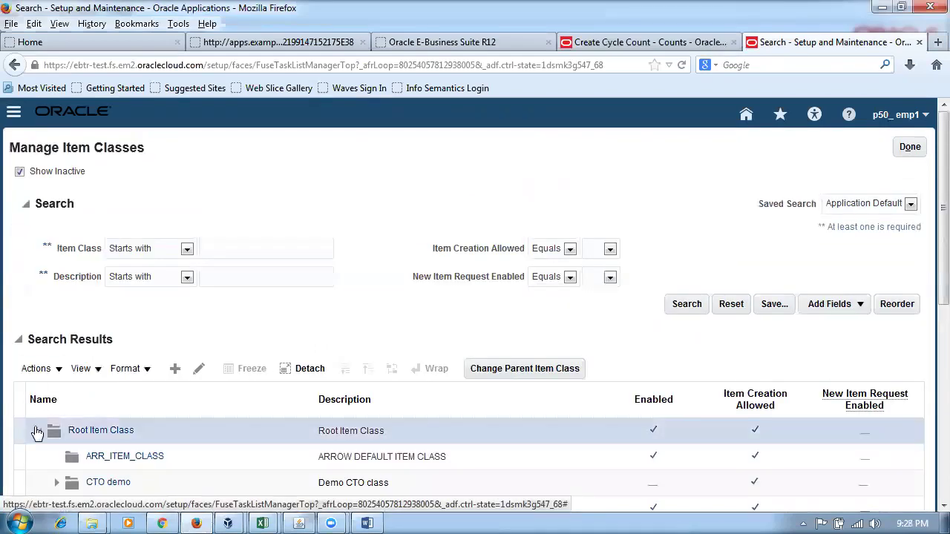
Open the Root Item Class for editing and display its templates and formats
click(198, 368)
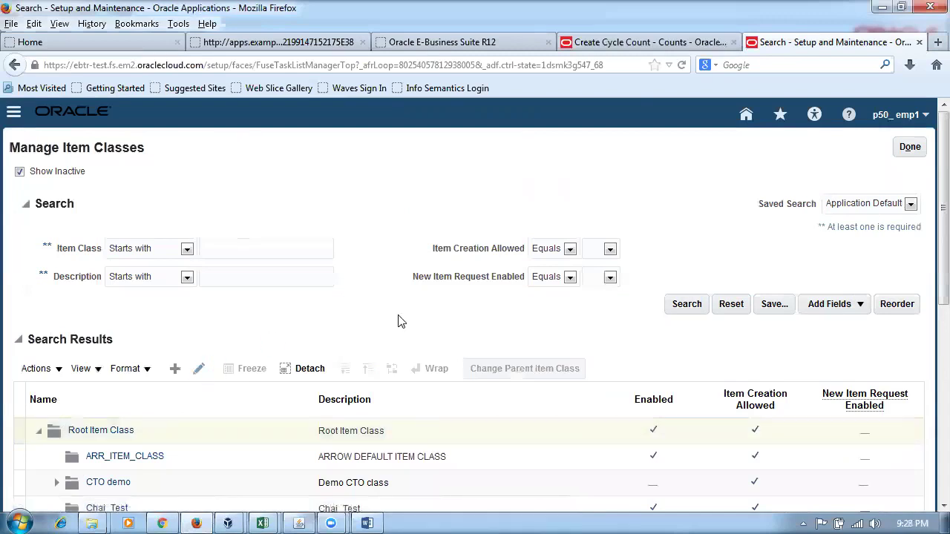
scroll(397, 324, down, 2)
scroll(400, 324, down, 5)
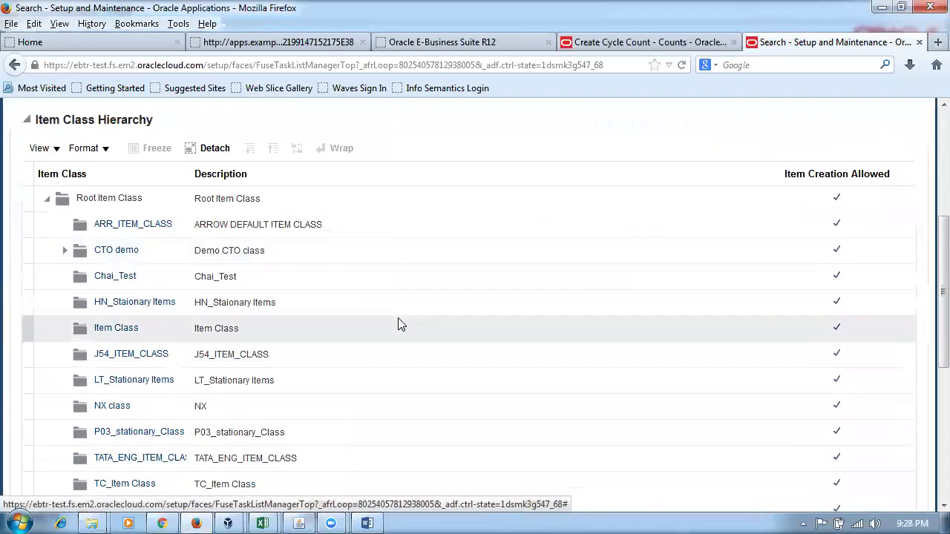
scroll(395, 324, up, 7)
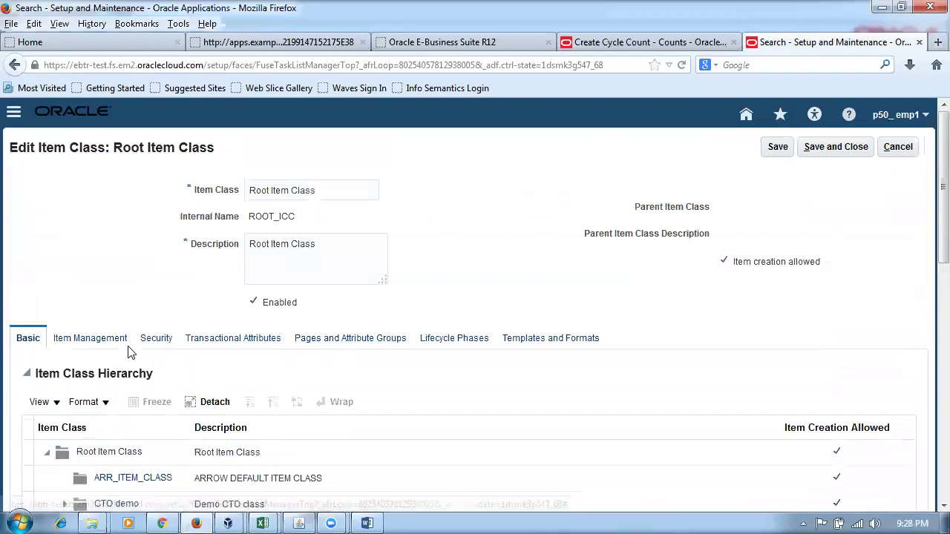
click(583, 338)
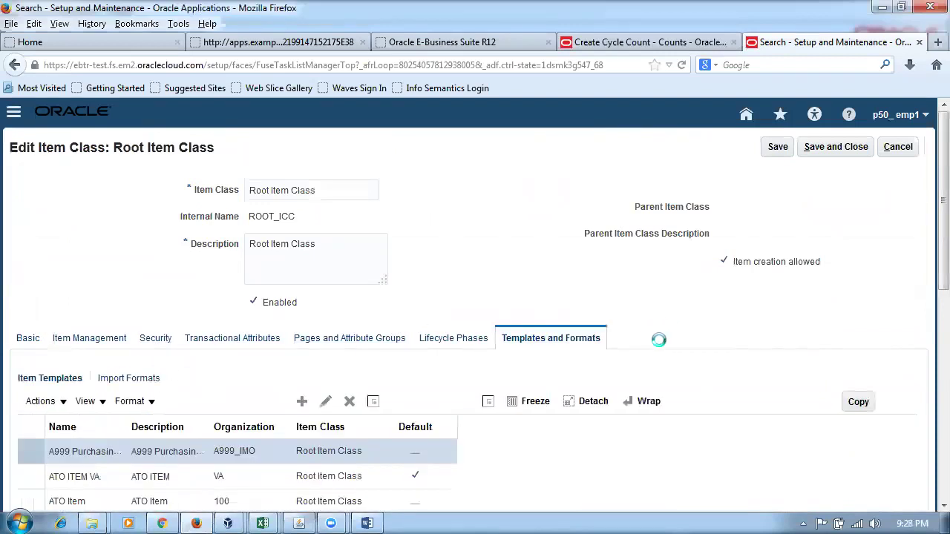
Filter the item templates of the Root Item Class by the name p50
scroll(659, 343, down, 5)
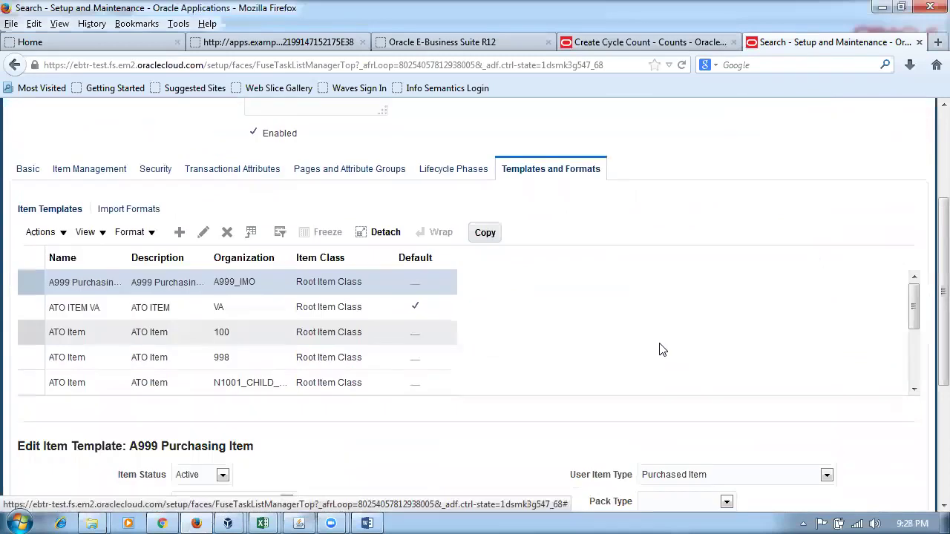
click(280, 232)
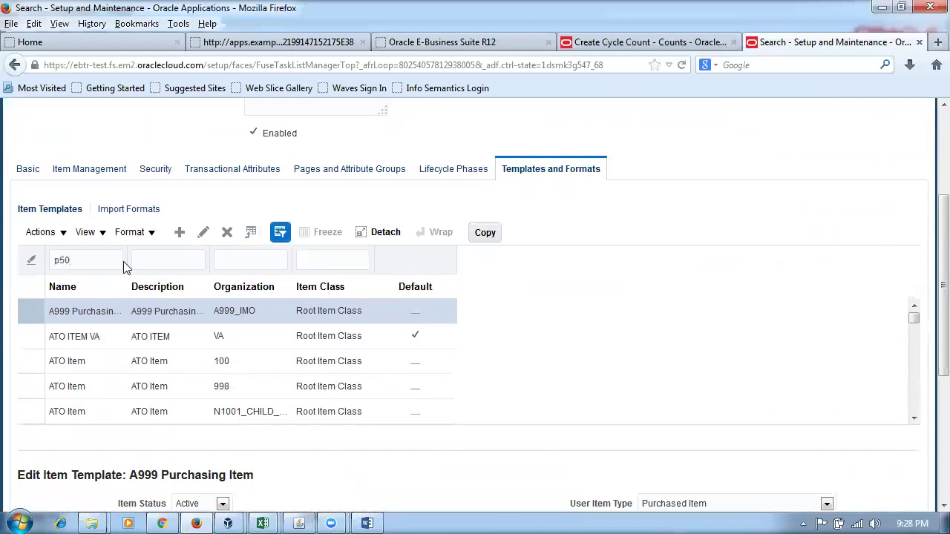
text(p50)
key(Return)
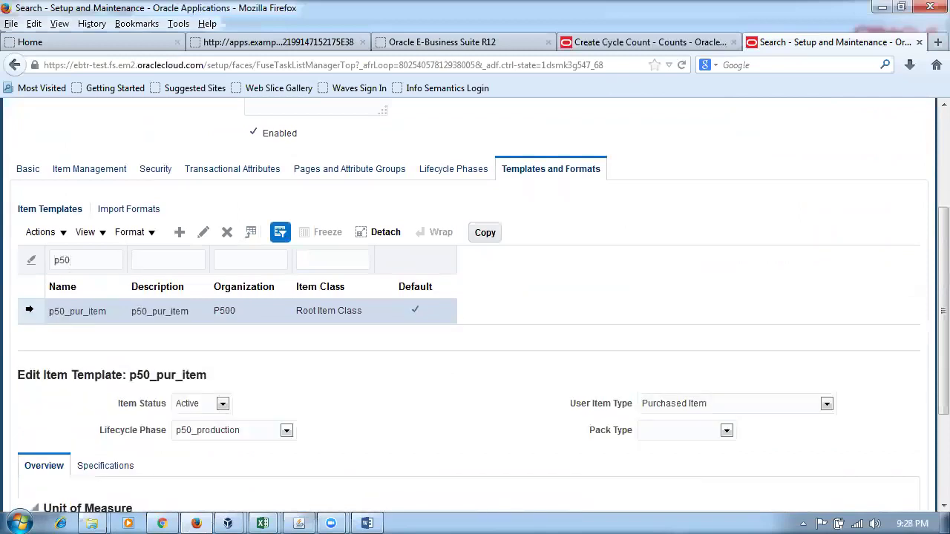
Display the Inventory specifications of the item template p50_pur_item
click(119, 469)
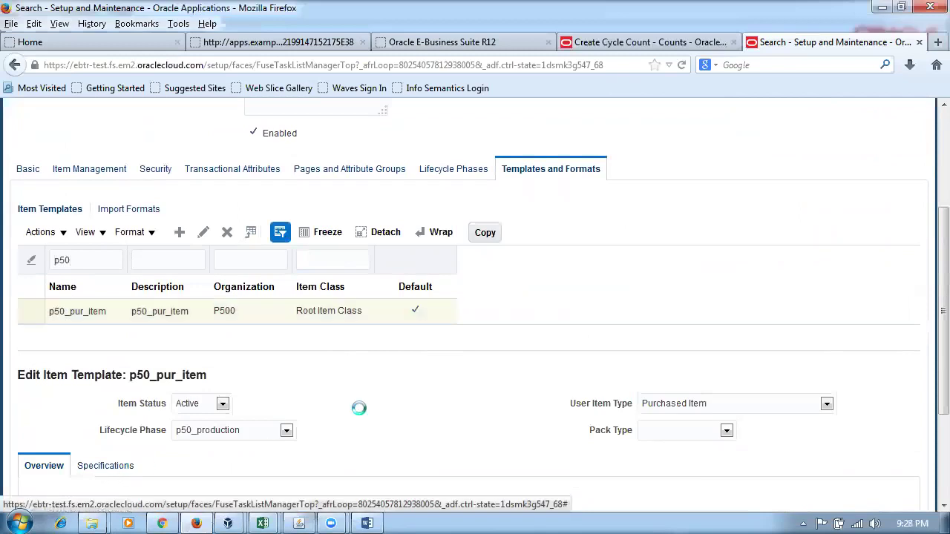
scroll(410, 386, down, 5)
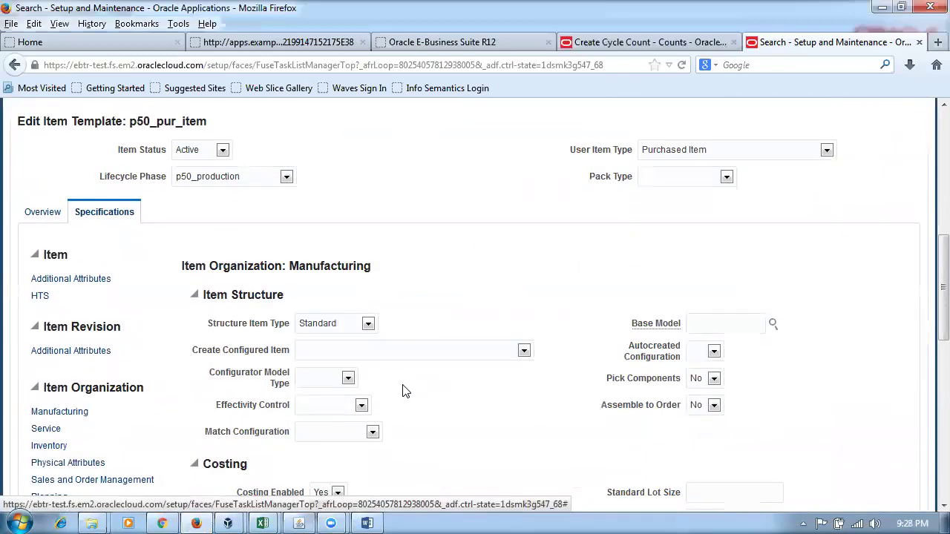
click(49, 445)
scroll(509, 323, down, 2)
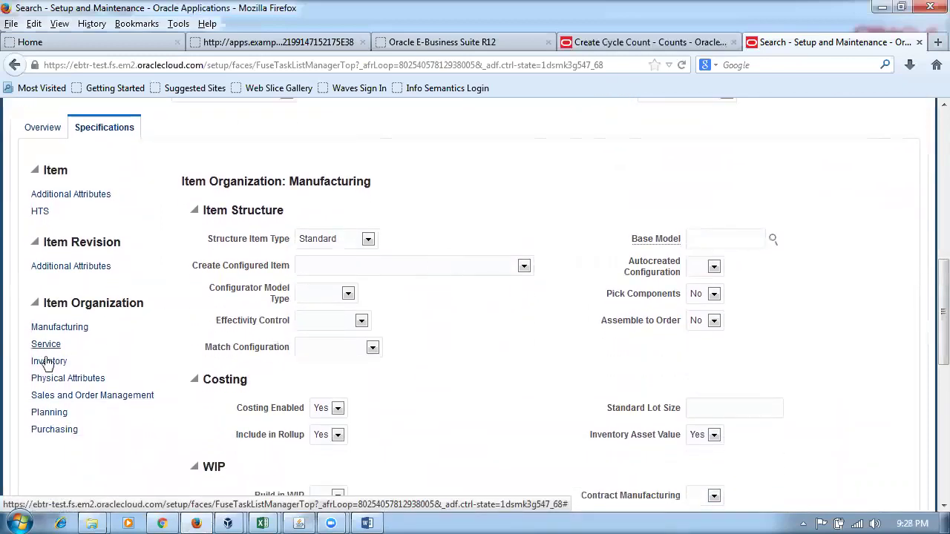
click(47, 362)
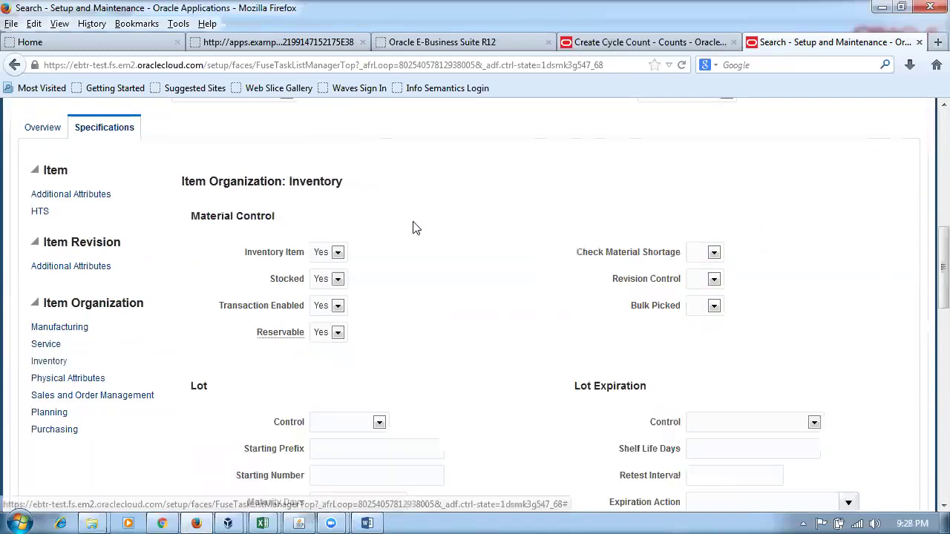
Set Cycle Count Enabled to Yes in the p50_pur_item template, then save and close the Root Item Class and leave the task search
scroll(447, 233, down, 12)
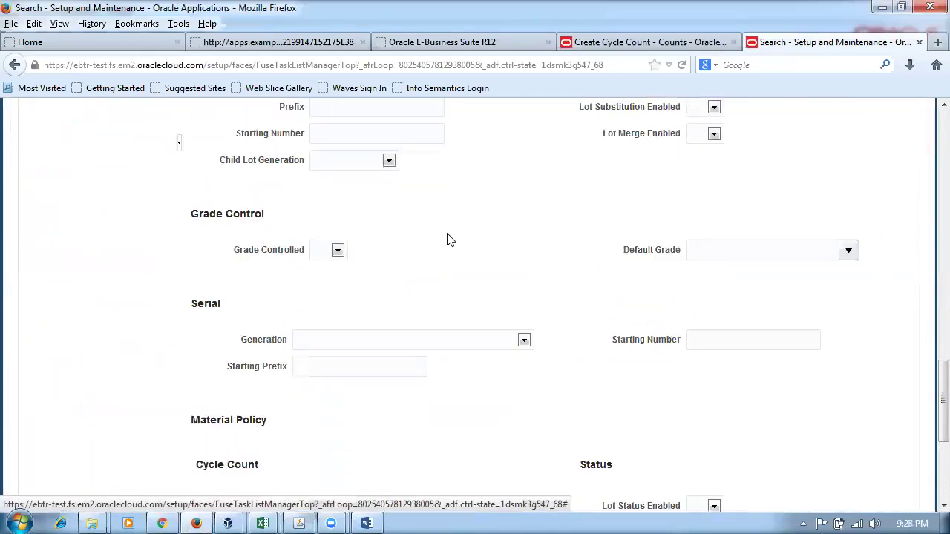
scroll(447, 243, down, 3)
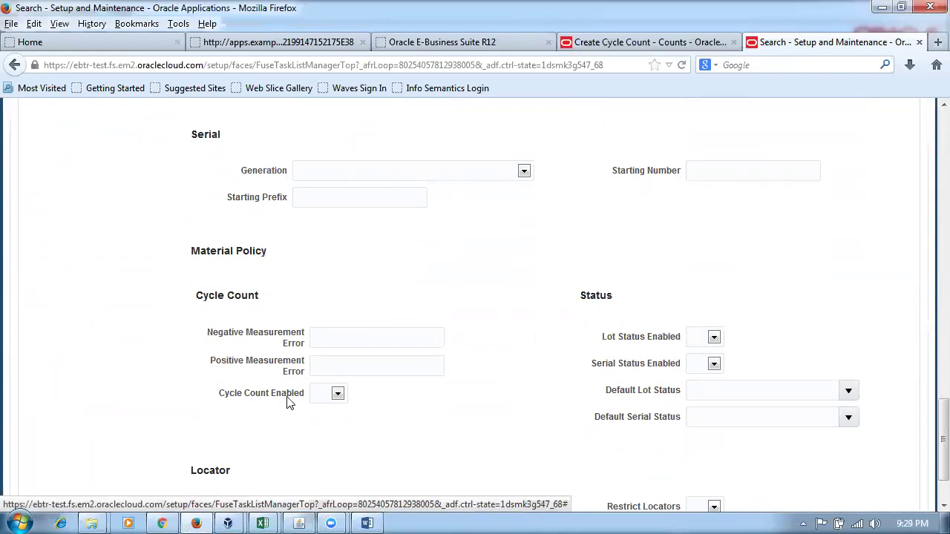
click(315, 400)
click(325, 433)
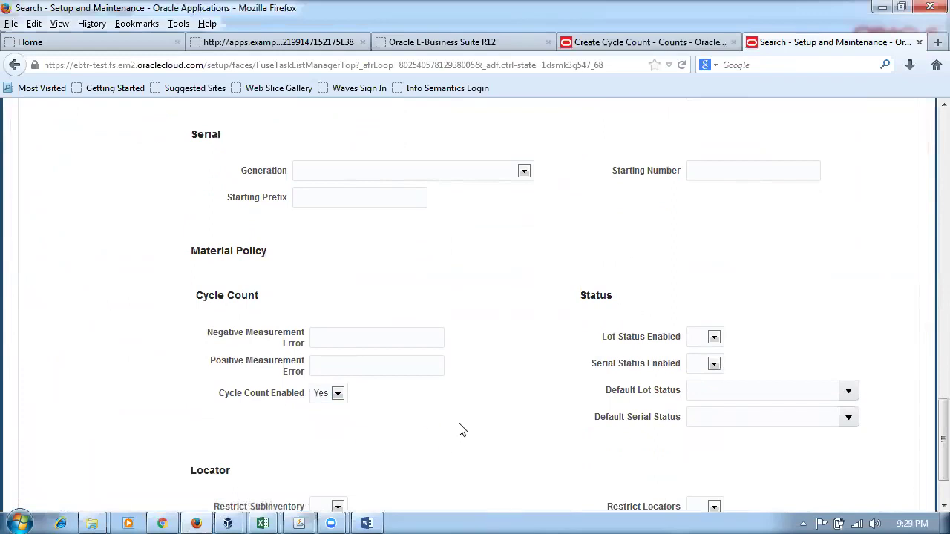
scroll(461, 430, up, 15)
scroll(461, 430, up, 8)
click(836, 147)
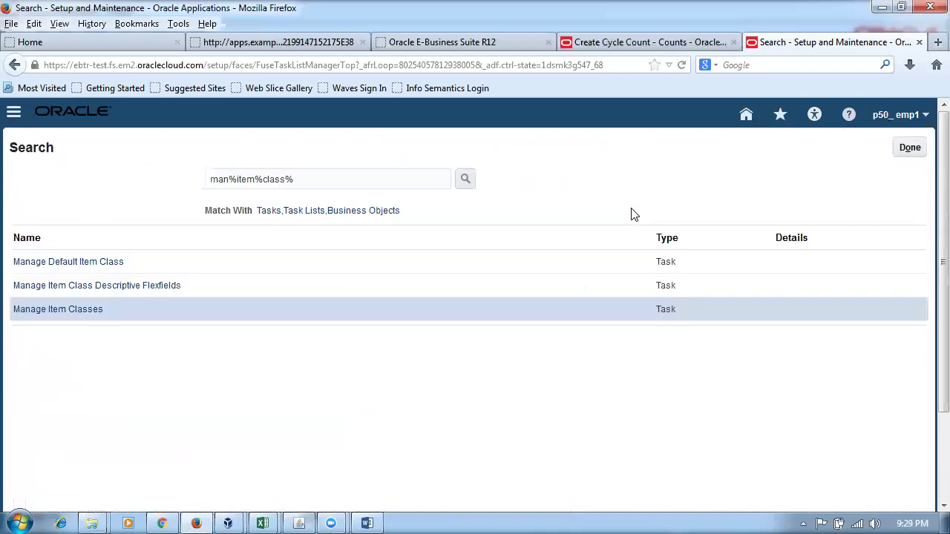
click(914, 152)
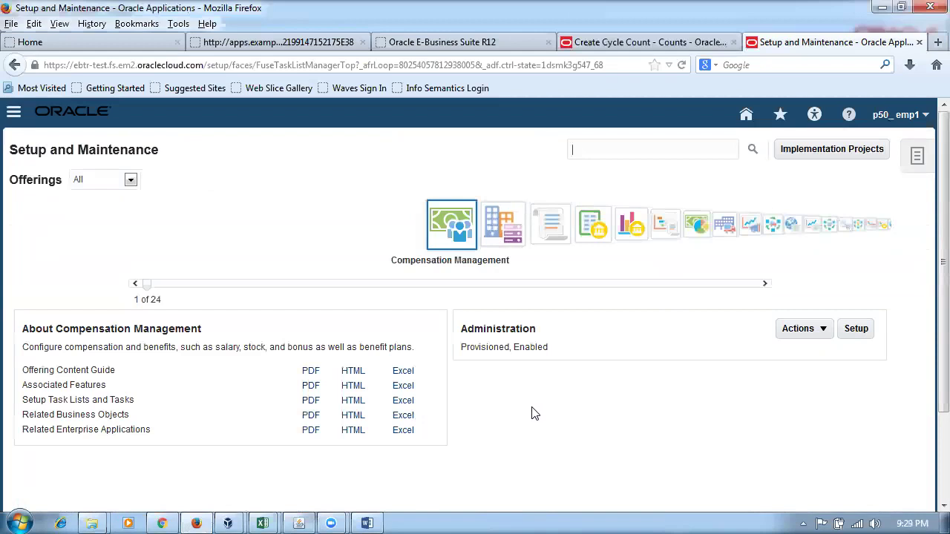
Leave Setup and Maintenance, return to cycle count p50_cyc_count1 and cancel its editing to get back to Manage Cycle Counts
click(745, 117)
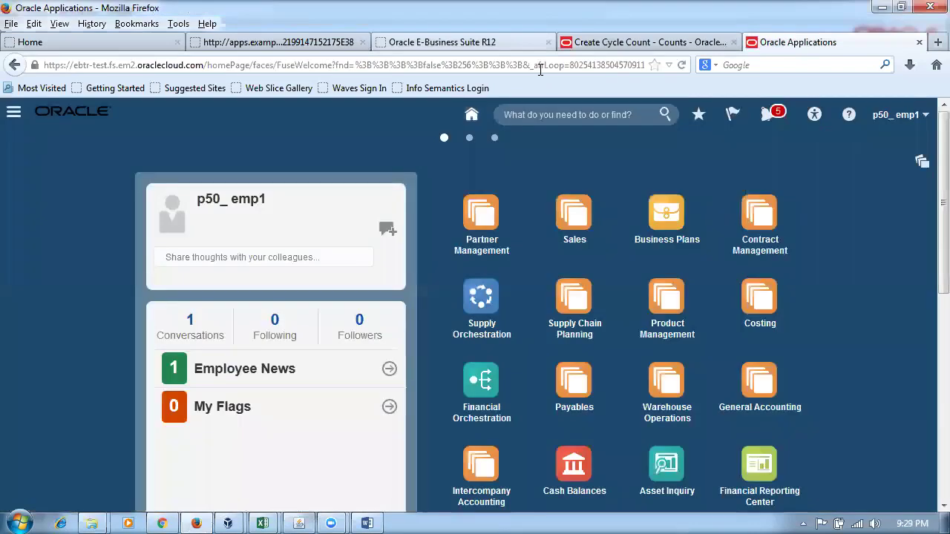
click(638, 43)
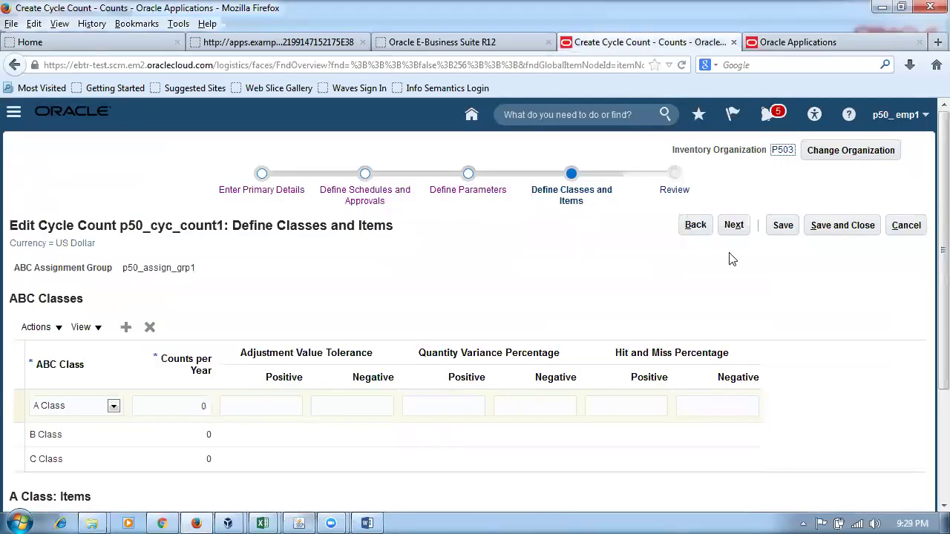
click(904, 230)
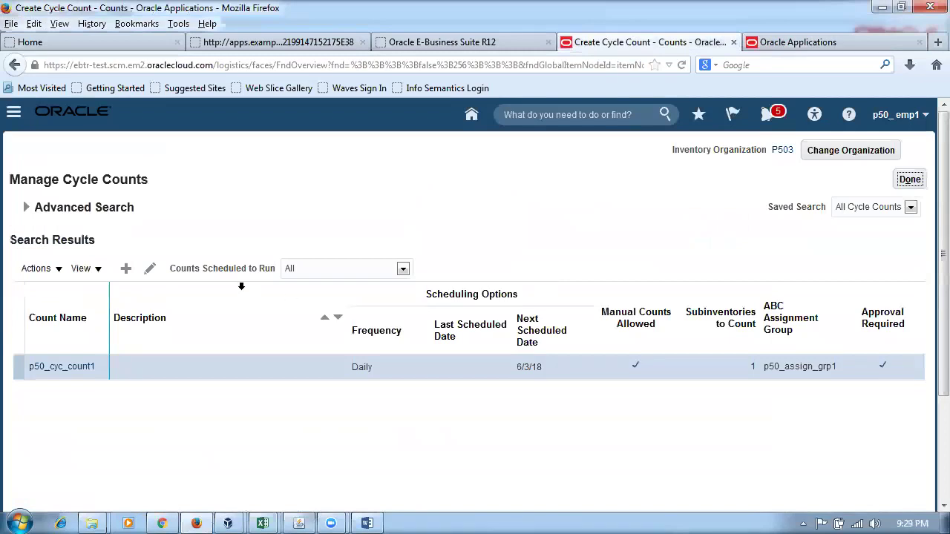
Start a new cycle count named p50_cyc_count2 and include subinventory sub1 in the count
click(125, 272)
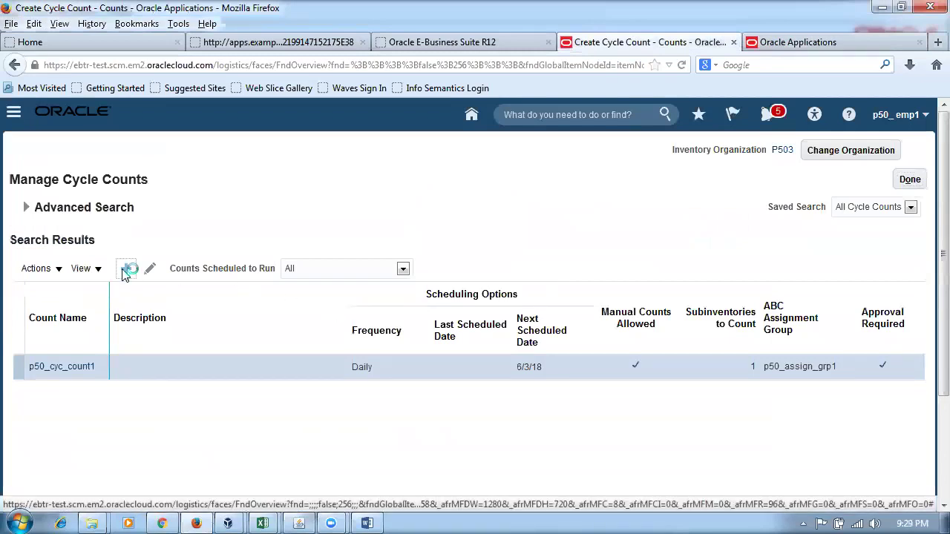
click(282, 252)
text(p50_cyc)
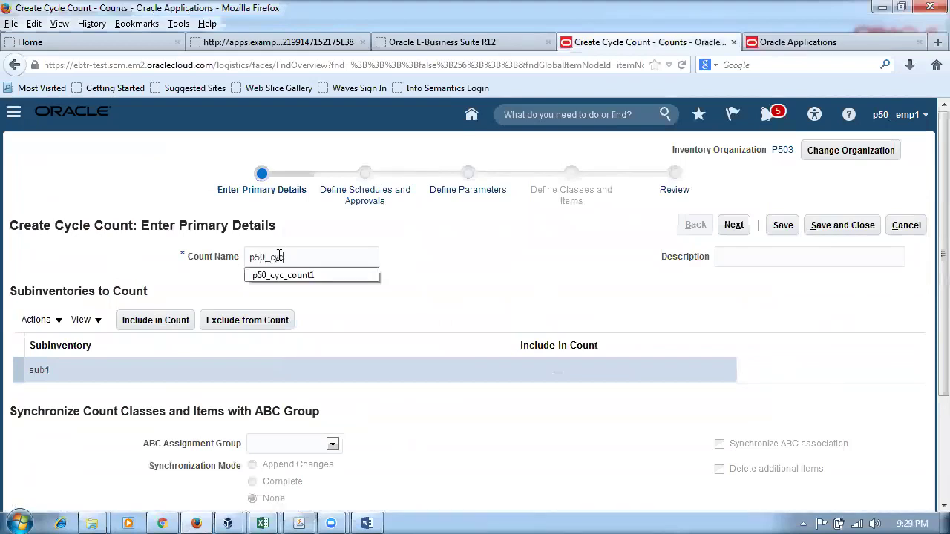
text(_count2)
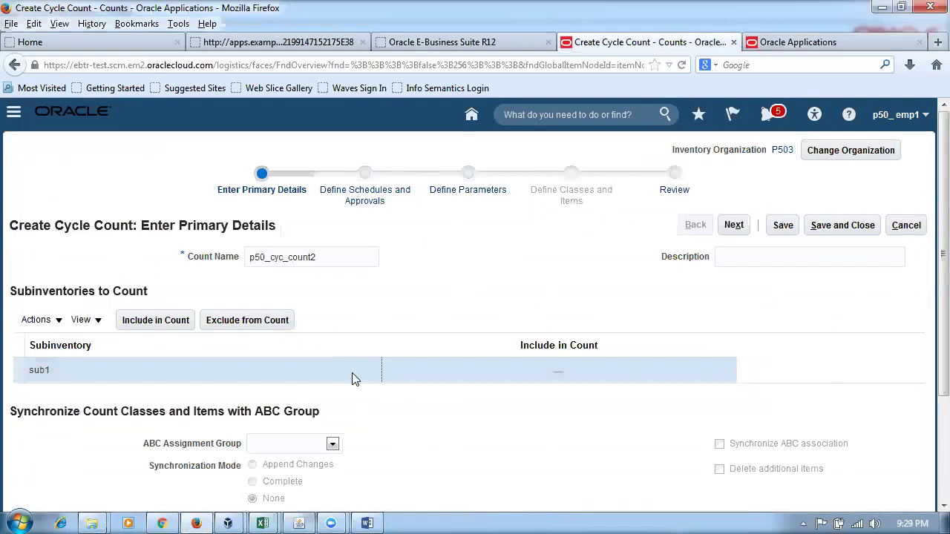
click(152, 321)
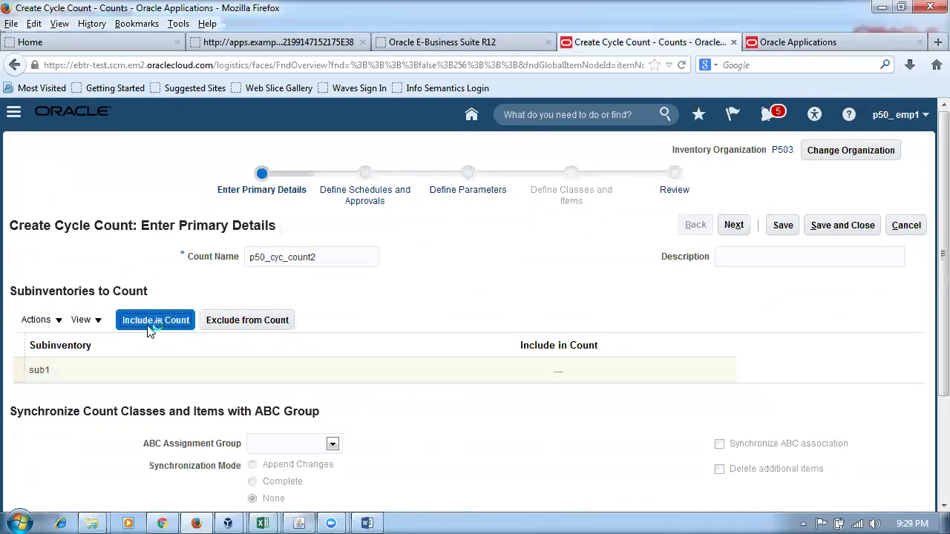
Assign ABC group p50_assign_grp1 with Complete synchronization mode and continue to the schedules and approvals
scroll(349, 385, down, 3)
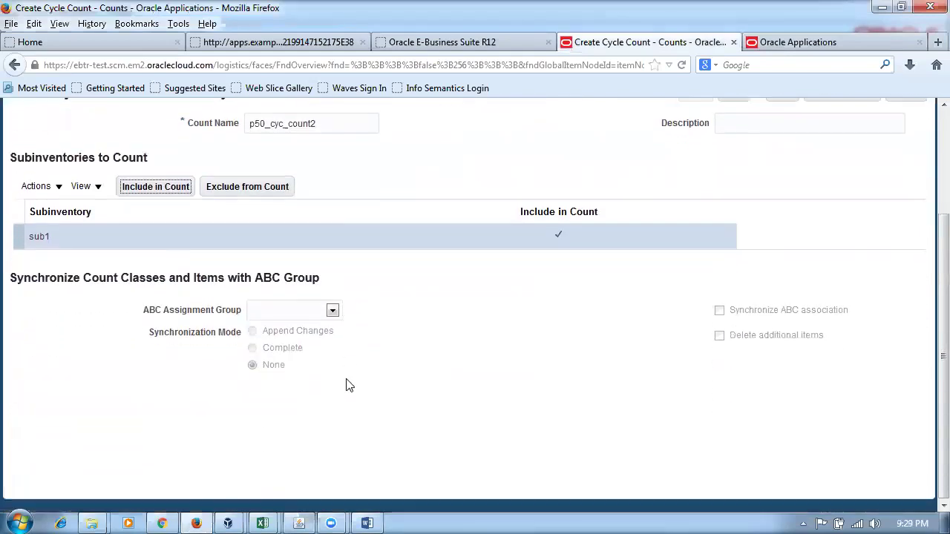
click(280, 312)
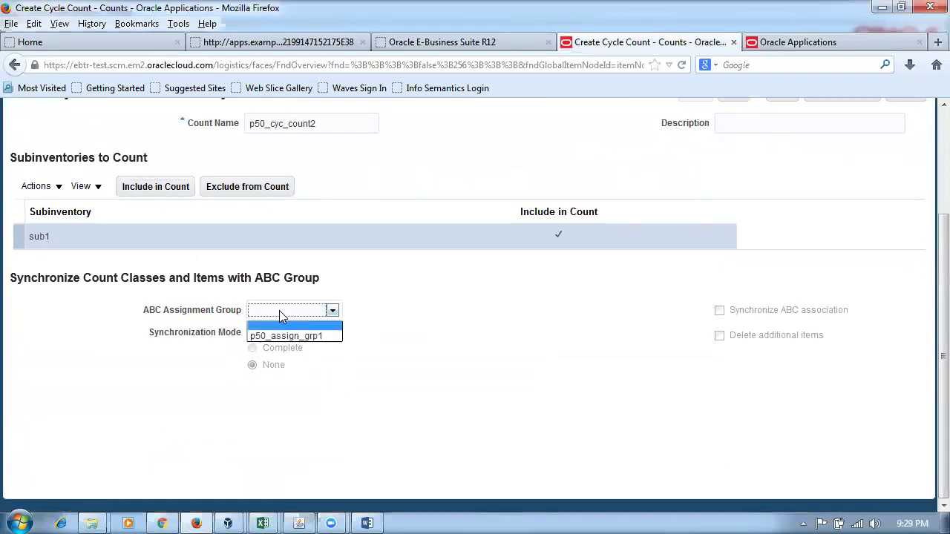
click(279, 335)
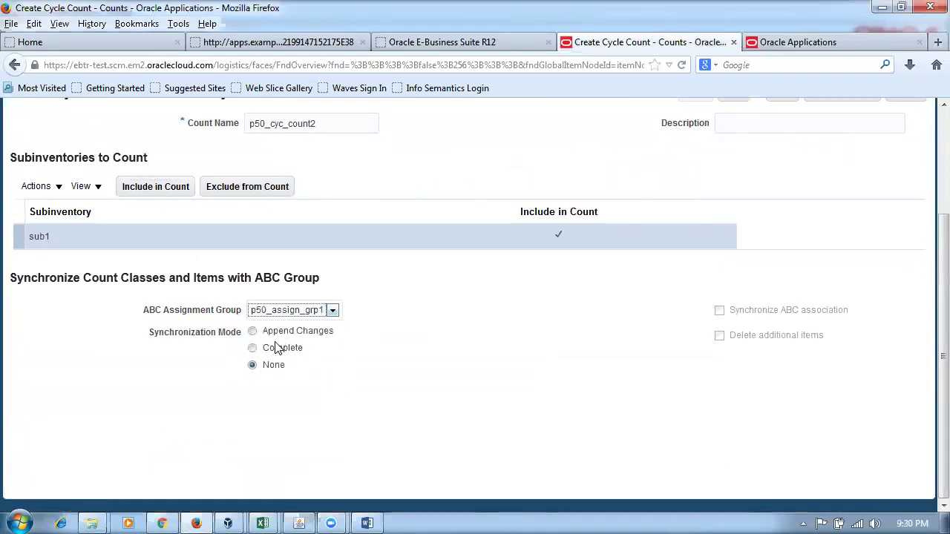
click(274, 351)
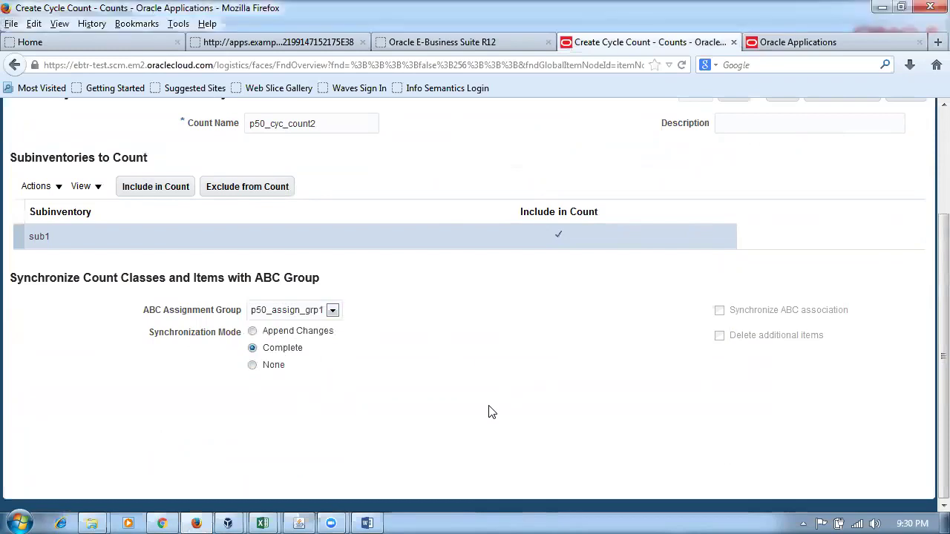
scroll(490, 411, up, 3)
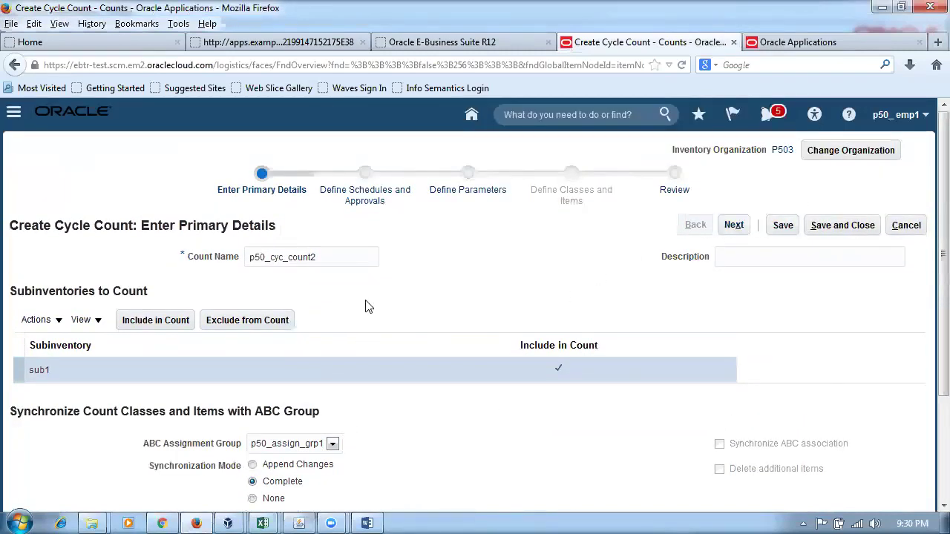
click(733, 225)
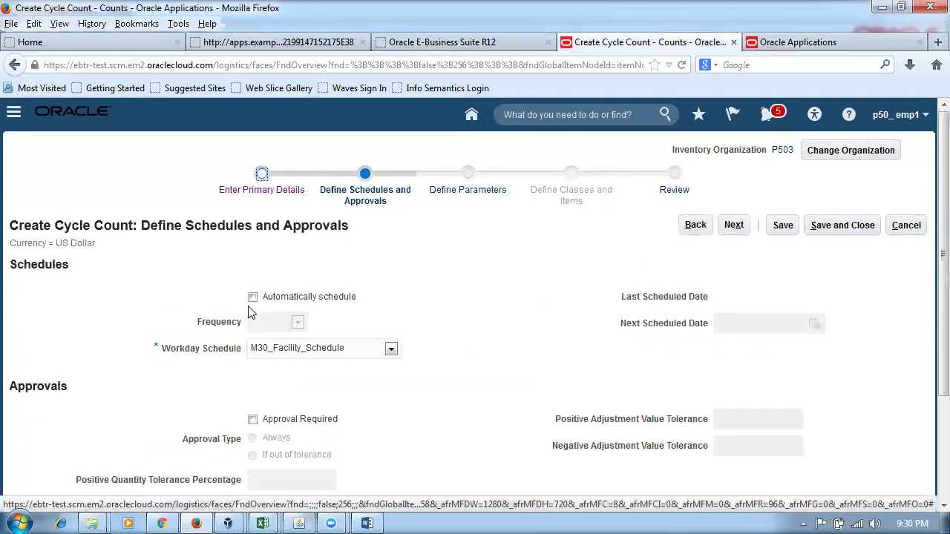
Schedule the count automatically with Daily frequency, workday schedule p50_facility_schedule and next scheduled date 6/3/18
click(252, 298)
click(274, 324)
click(261, 359)
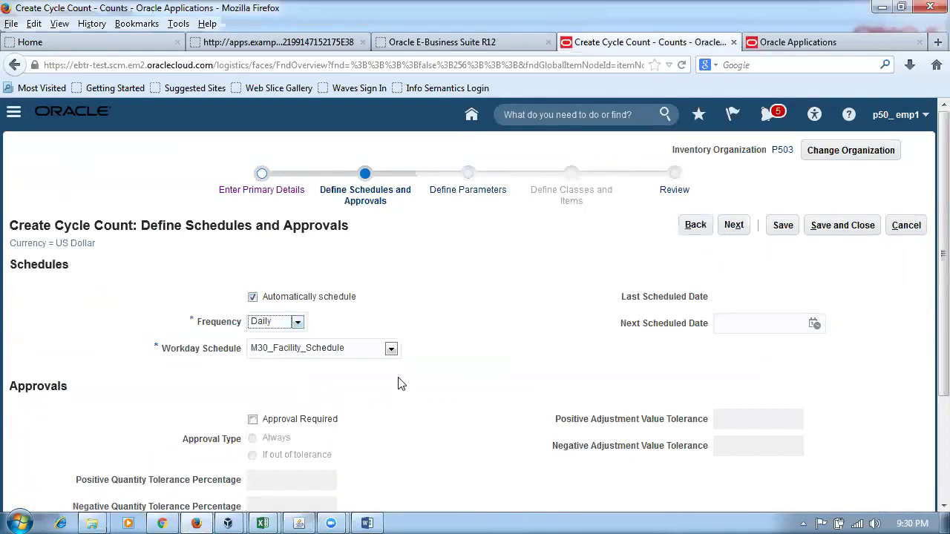
click(362, 349)
drag(393, 155, 399, 311)
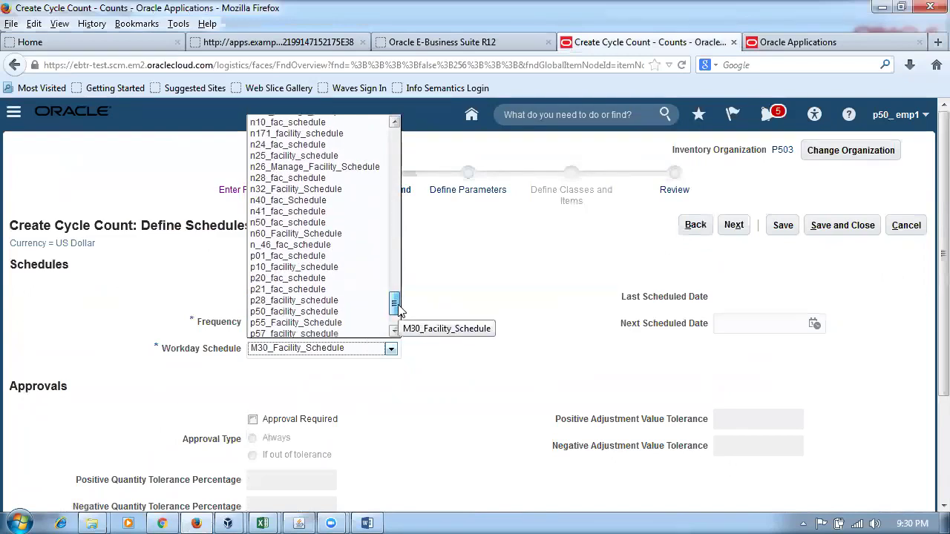
click(347, 312)
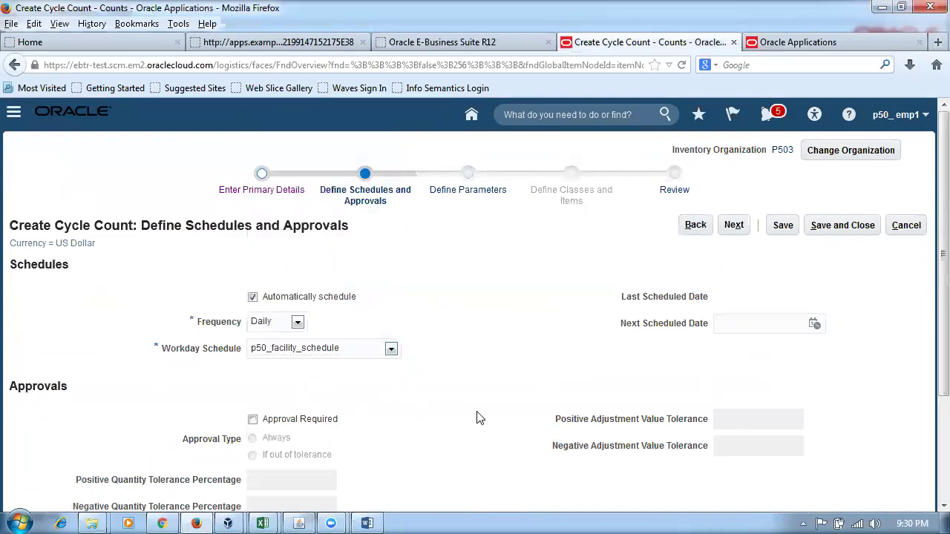
click(810, 325)
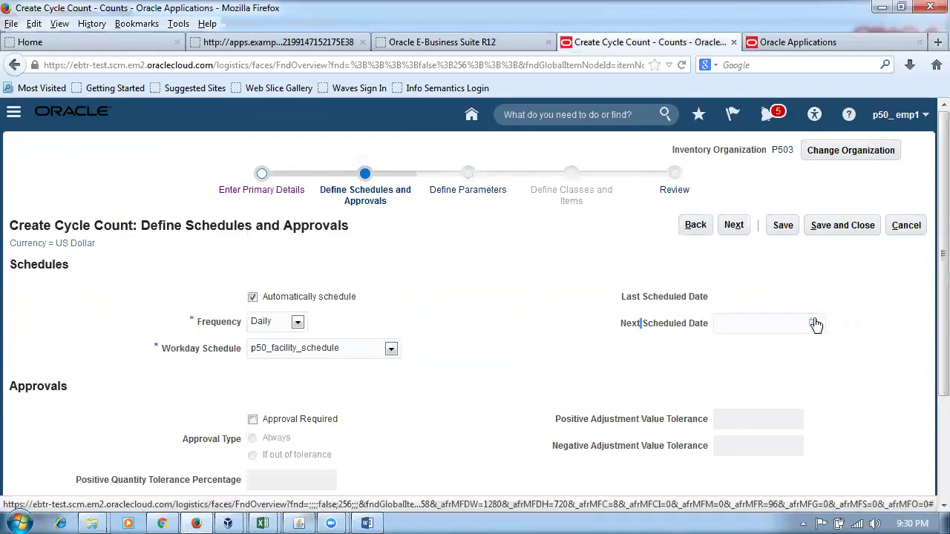
click(813, 324)
click(638, 408)
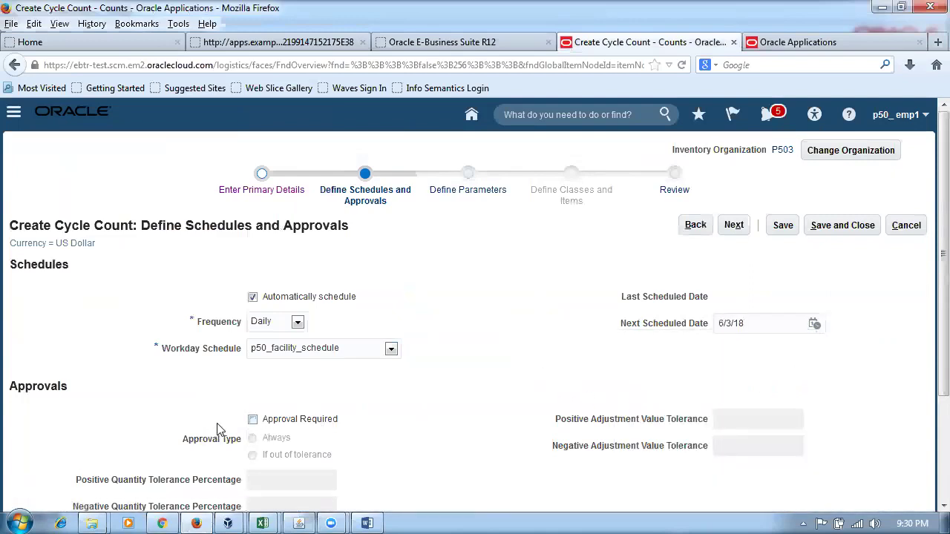
Require approval if out of tolerance with positive and negative quantity tolerances of 10 percent, and continue to the count parameters
scroll(319, 438, down, 2)
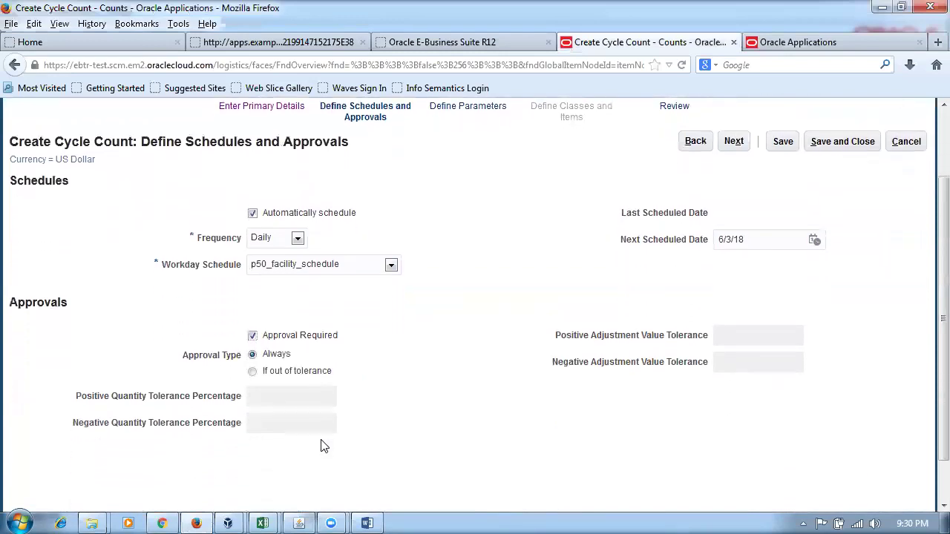
click(257, 393)
text(10)
key(Tab)
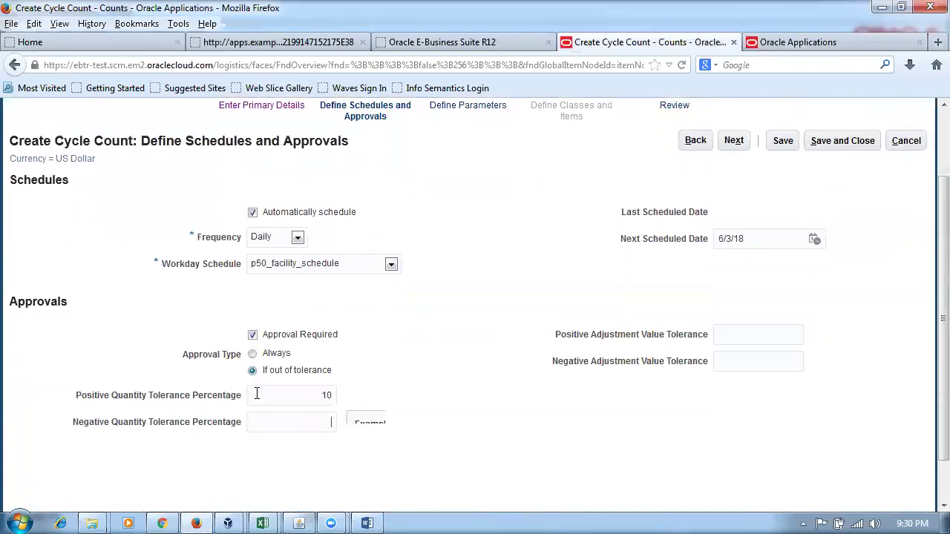
text(10)
double_click(510, 295)
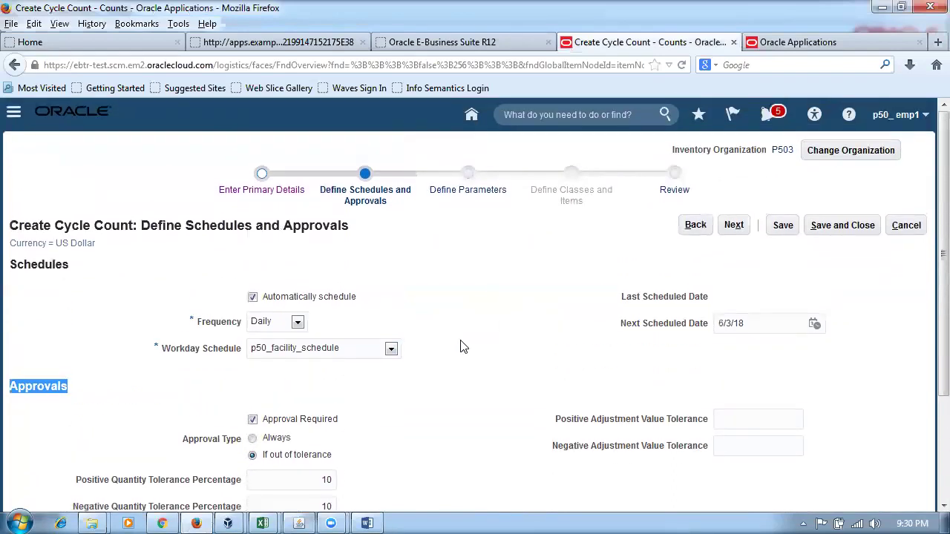
click(382, 421)
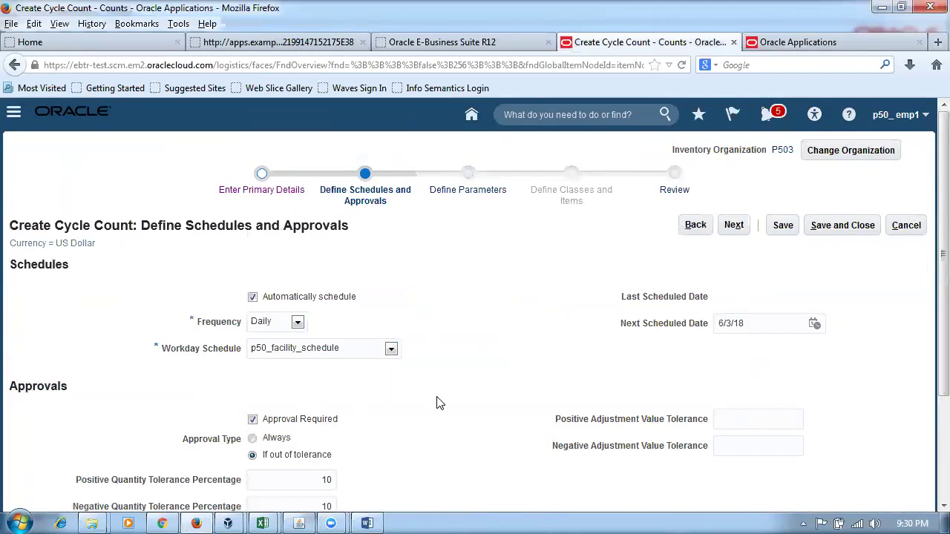
scroll(436, 403, down, 3)
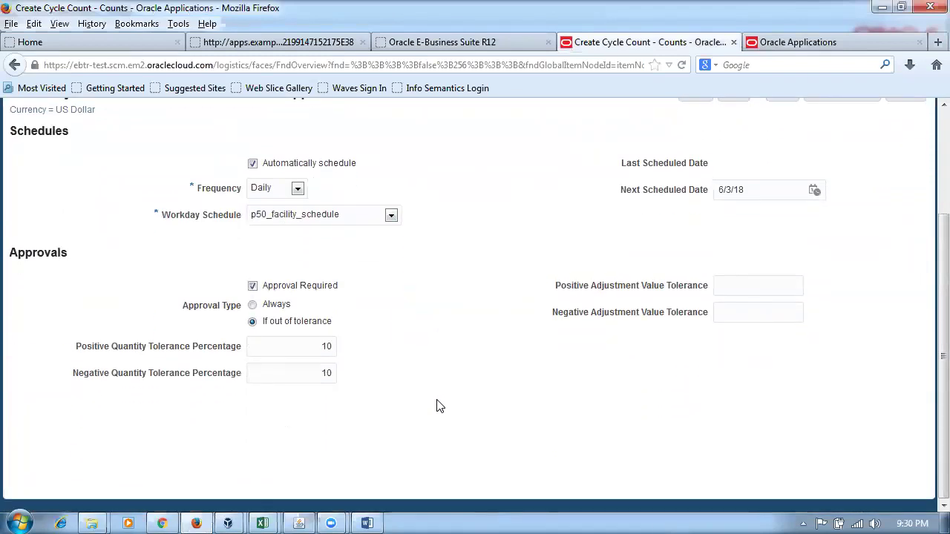
scroll(436, 405, up, 3)
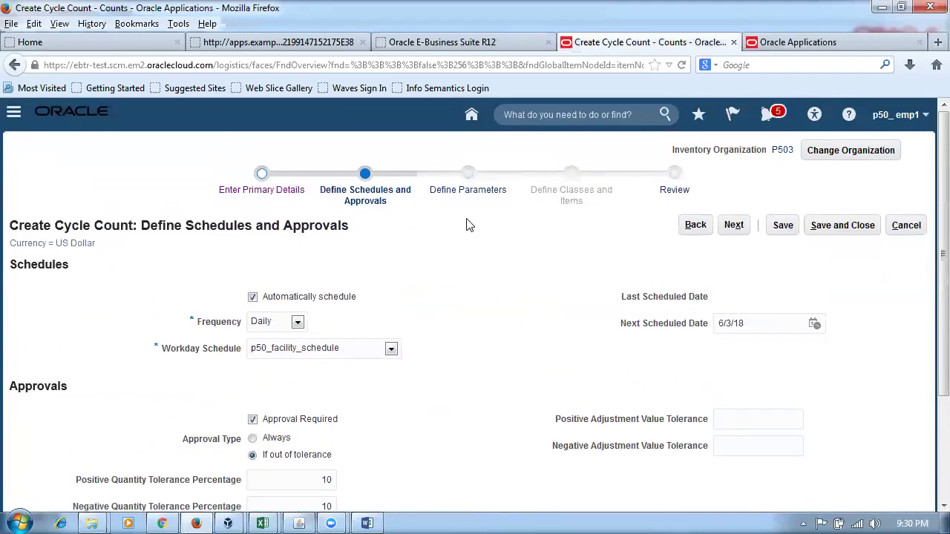
click(746, 234)
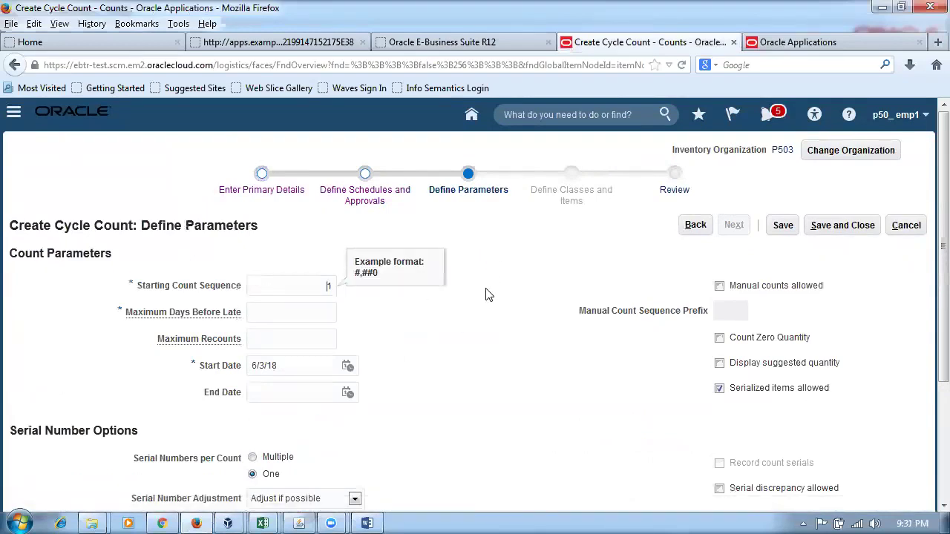
Set starting count sequence 1001, maximum days before late 2 and maximum recounts 1, and enable manual counts, Count Zero Quantity and Display suggested quantity
double_click(313, 290)
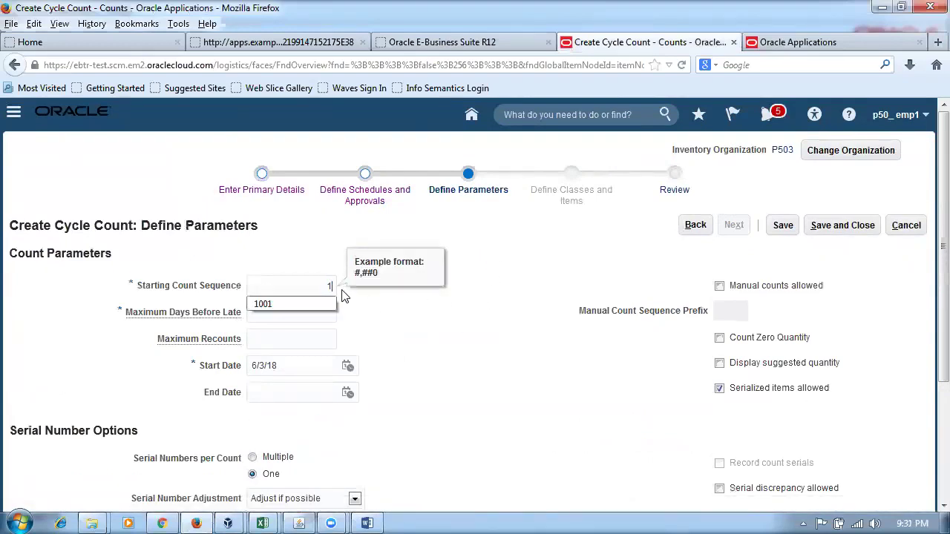
text(1001)
click(445, 377)
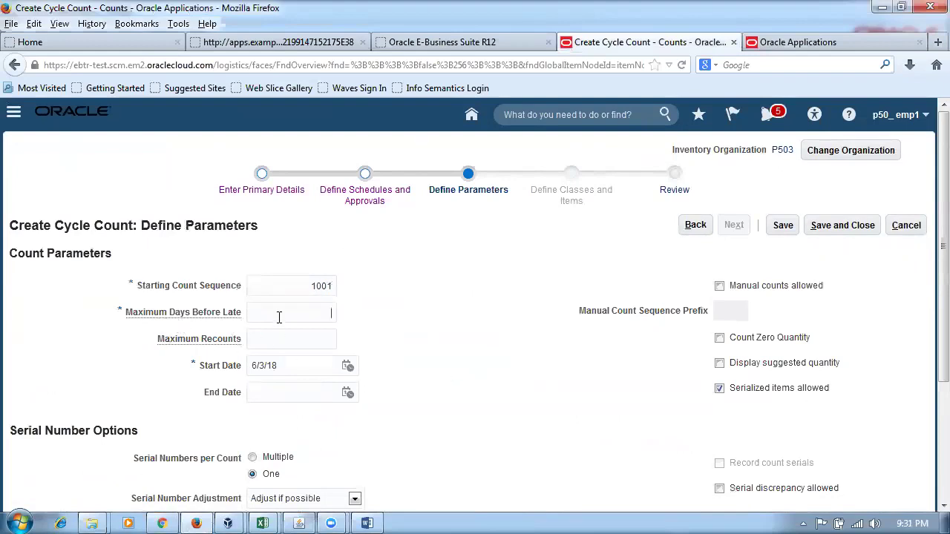
text(2)
click(444, 378)
text(1)
click(419, 390)
click(721, 366)
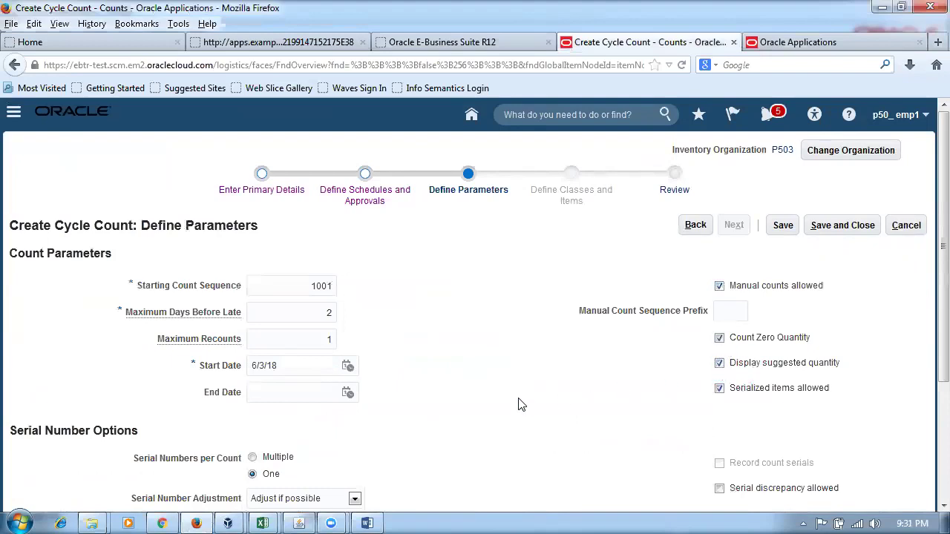
Set Serial Numbers per Count to Multiple and Serial Number Adjustment to Review all adjustments
scroll(516, 408, down, 4)
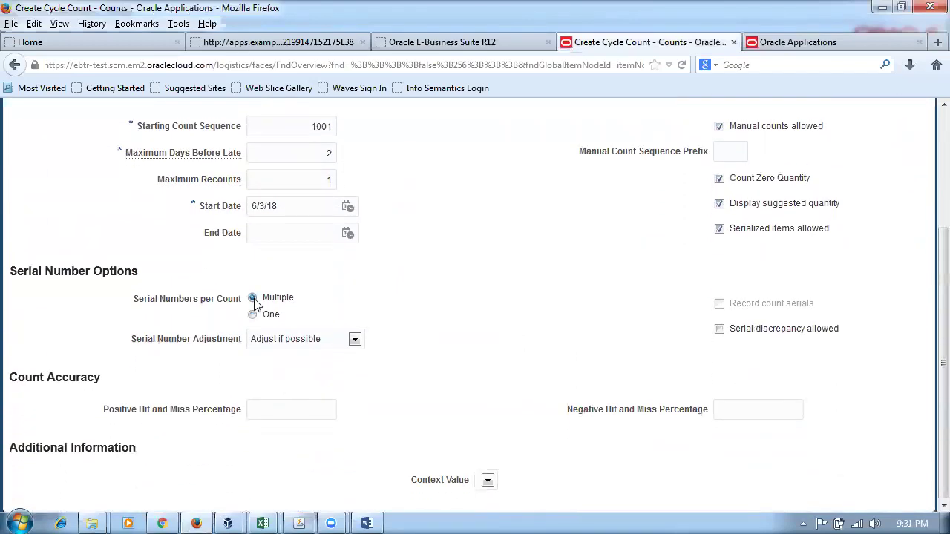
click(279, 339)
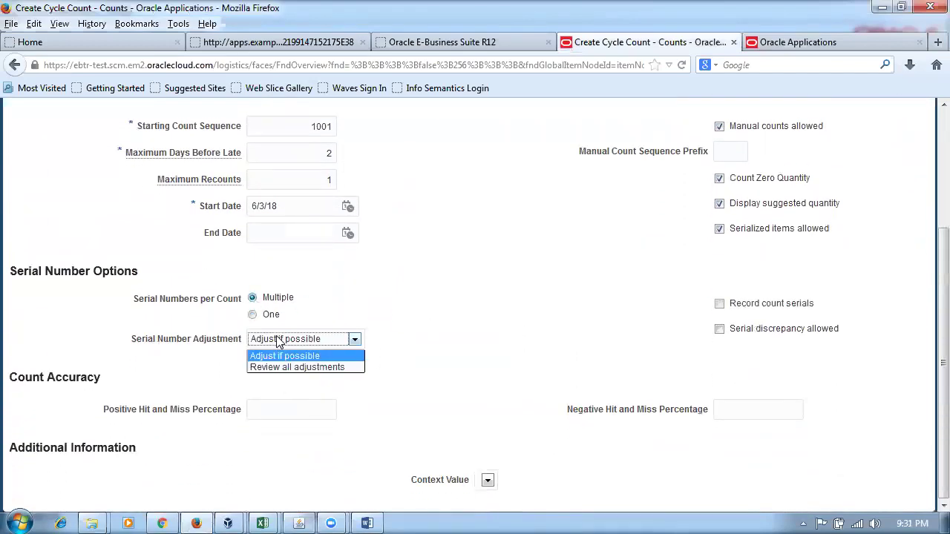
click(291, 367)
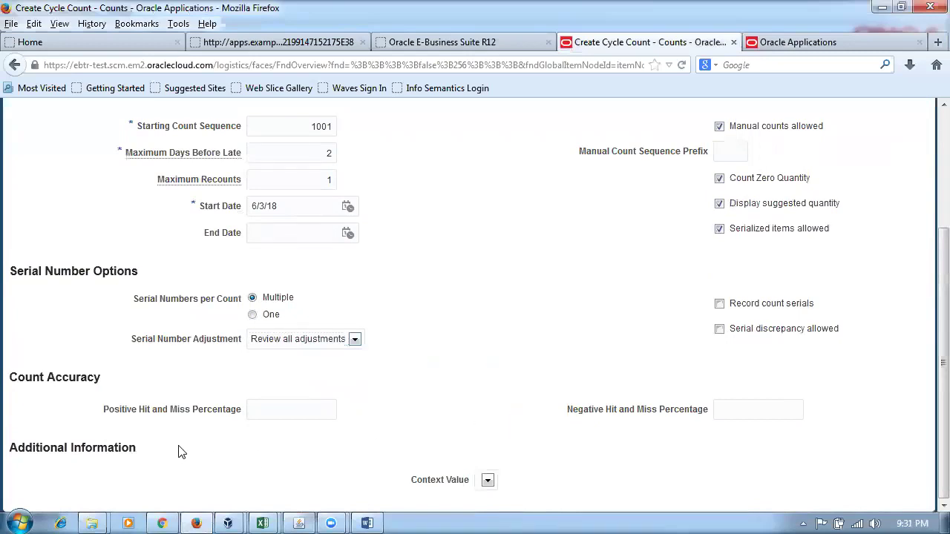
Set both the positive and negative hit and miss percentages to 2 for the count accuracy
click(265, 410)
text(2)
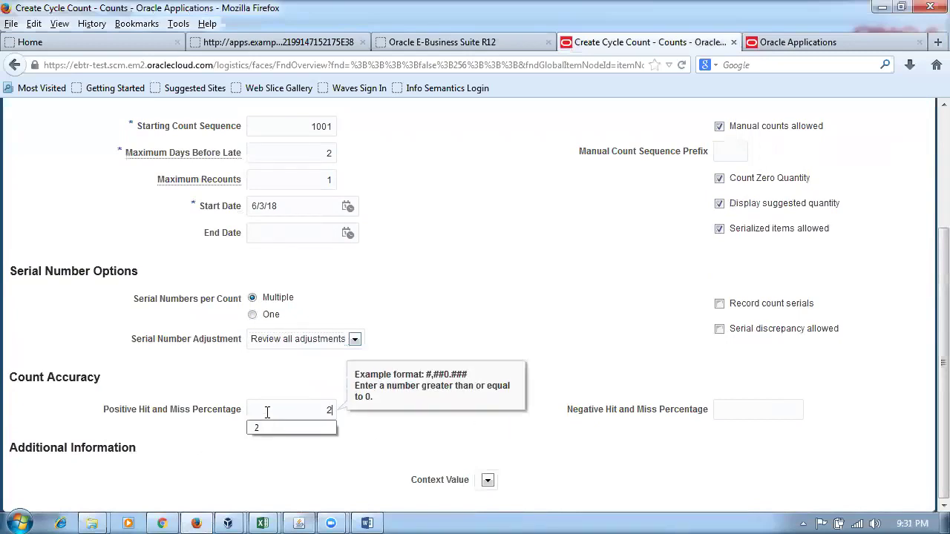
click(499, 327)
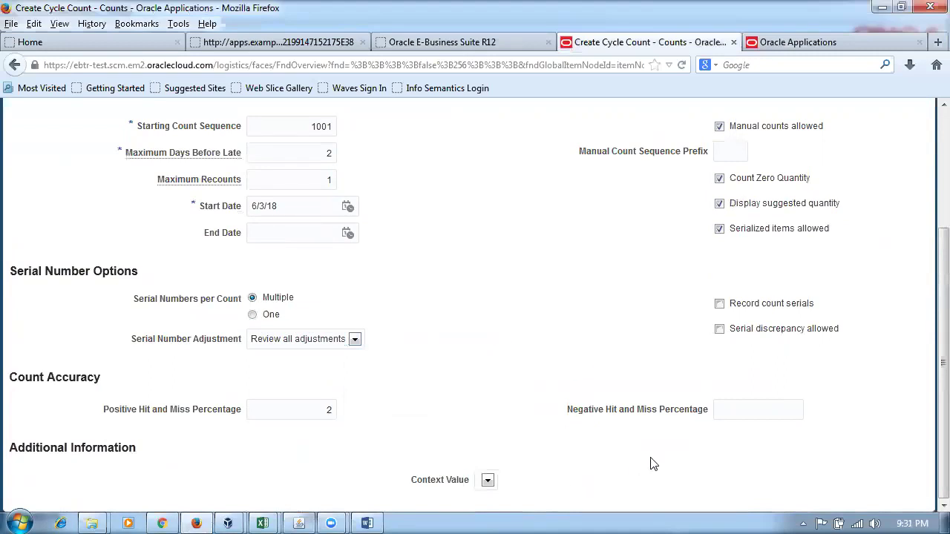
text(2)
click(425, 401)
Enable Record count serials and Serial discrepancy allowed, save the cycle count and continue to its classes and items
click(719, 330)
scroll(469, 386, up, 4)
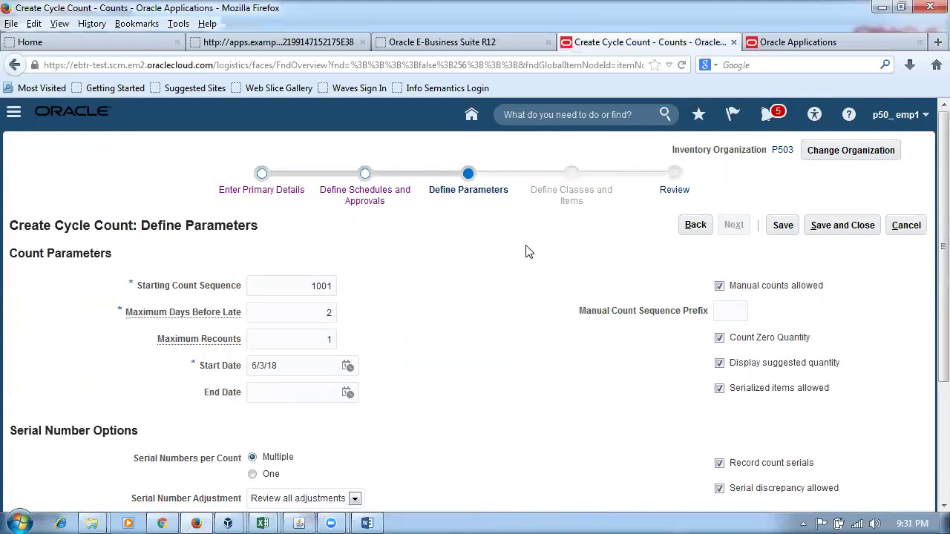
click(780, 225)
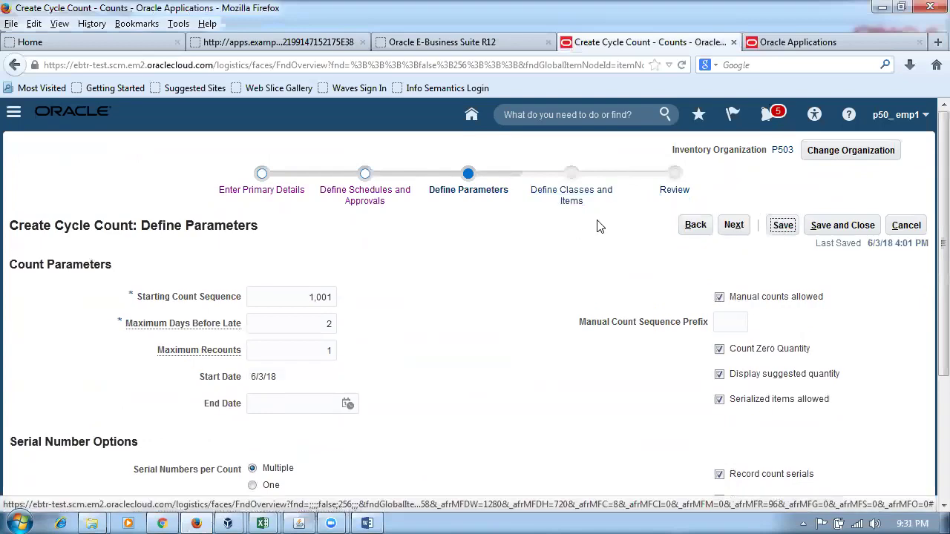
click(733, 228)
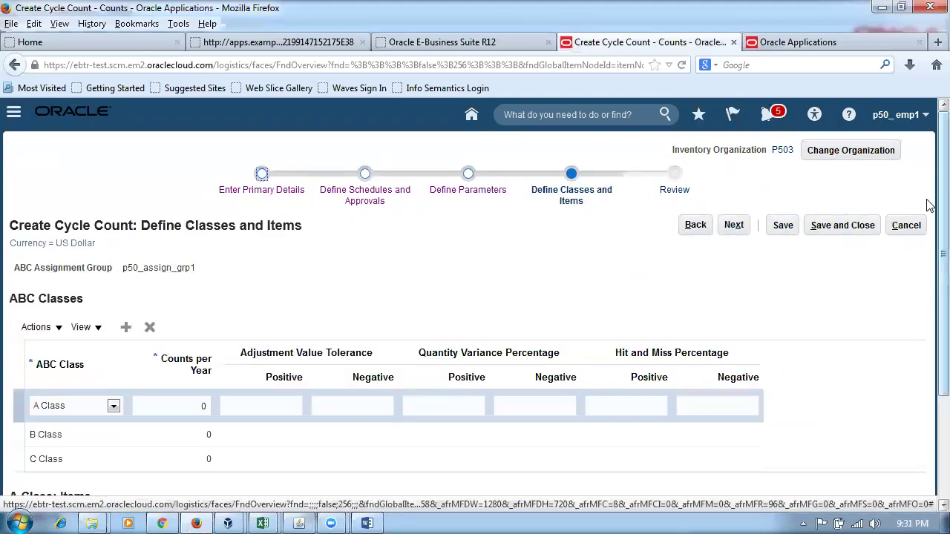
scroll(930, 206, down, 3)
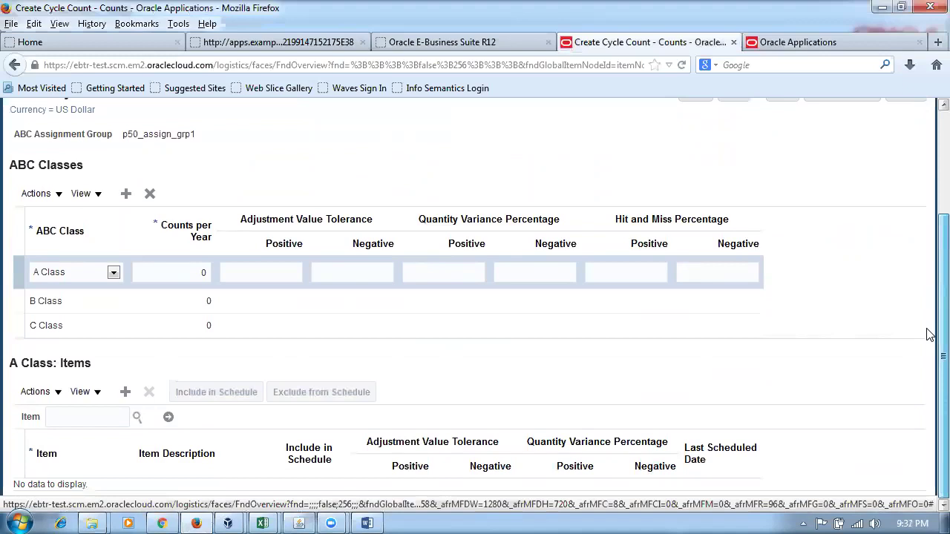
scroll(928, 297, up, 2)
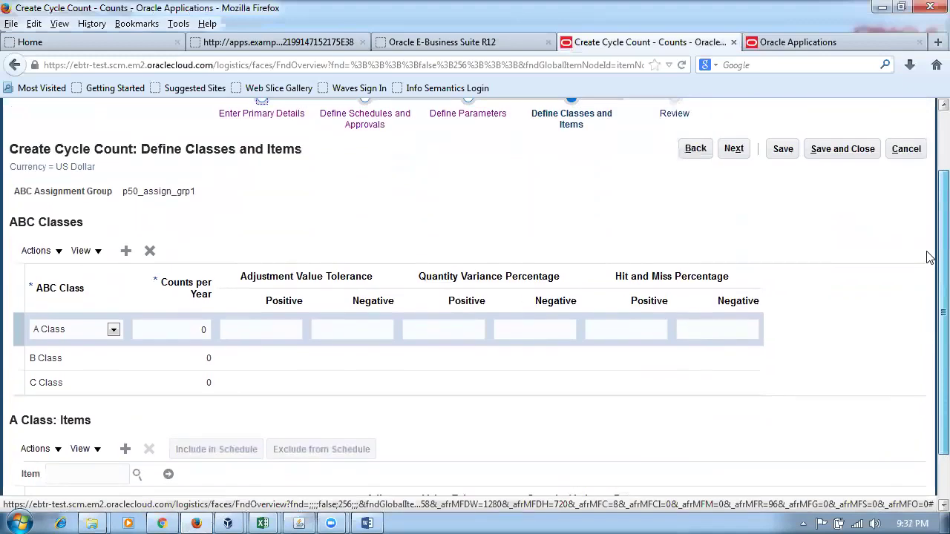
Search the A Class items for p50_cc1 and p50_cc2, and clear the item filter
scroll(929, 255, up, 2)
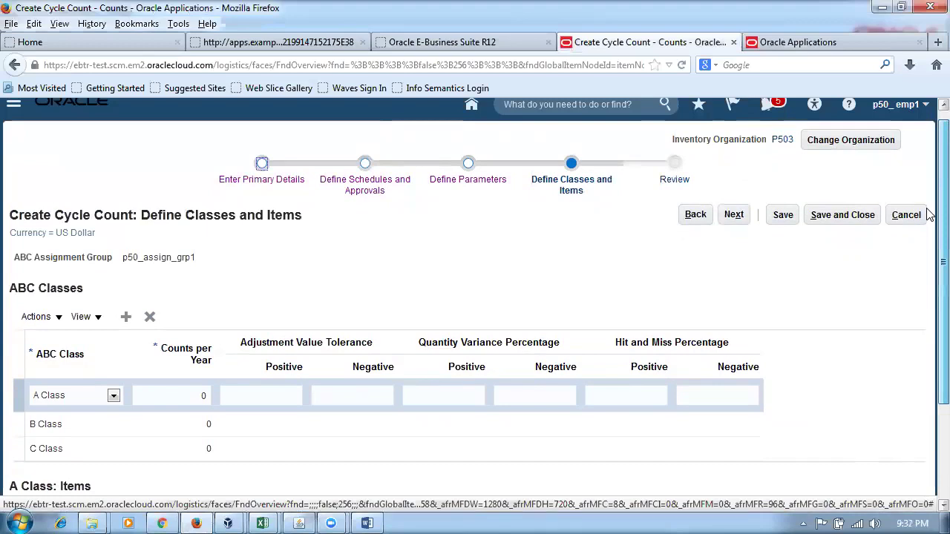
scroll(929, 282, down, 3)
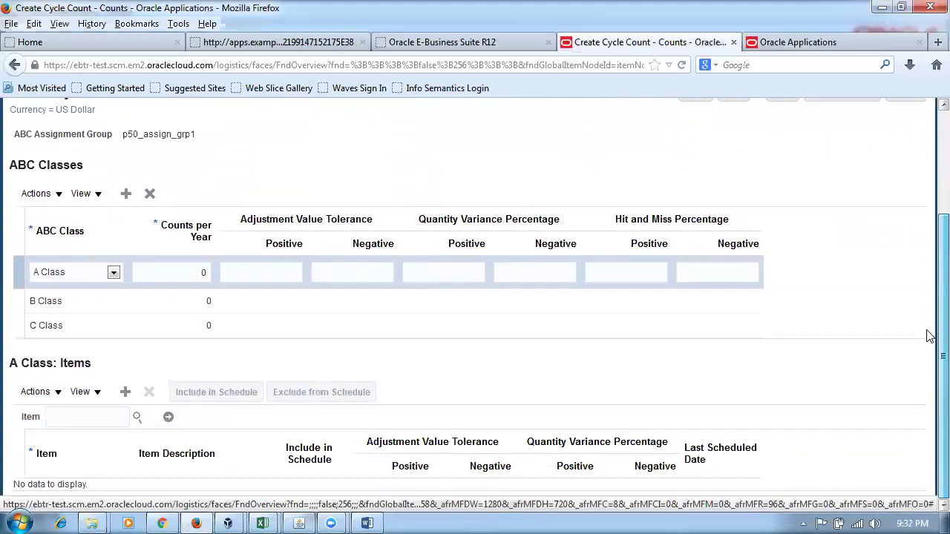
click(85, 416)
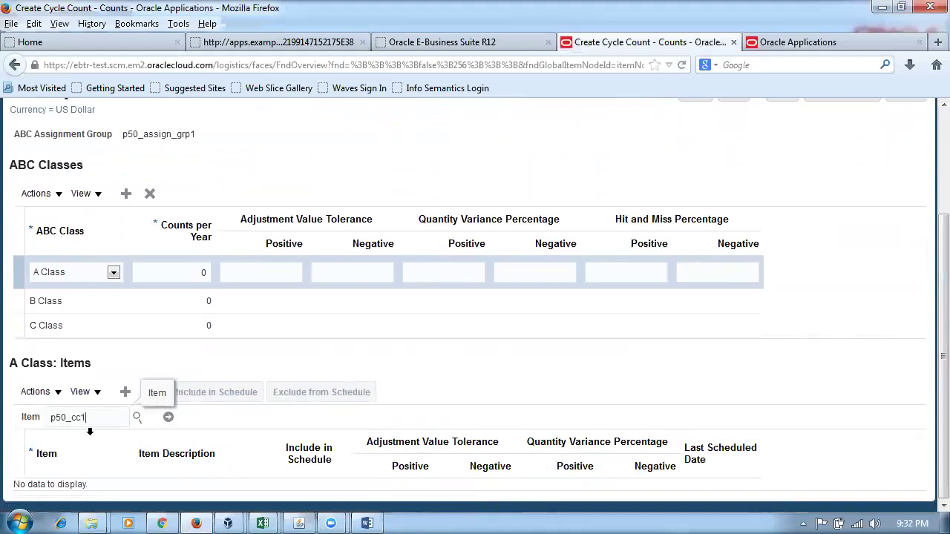
click(169, 417)
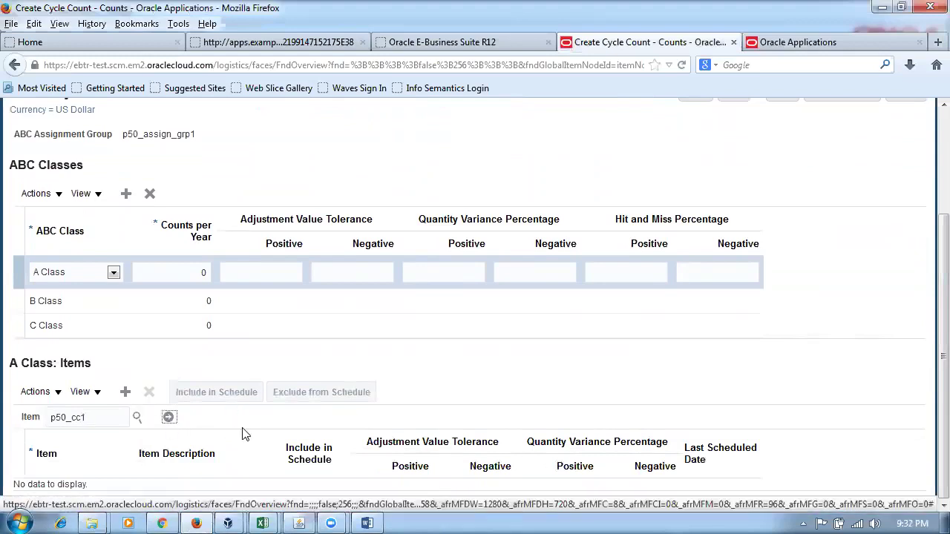
click(169, 417)
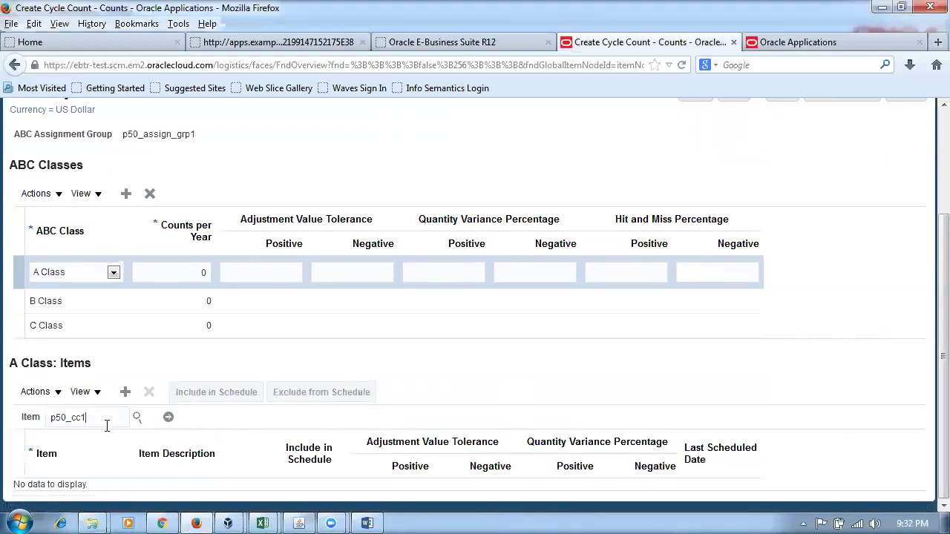
click(168, 417)
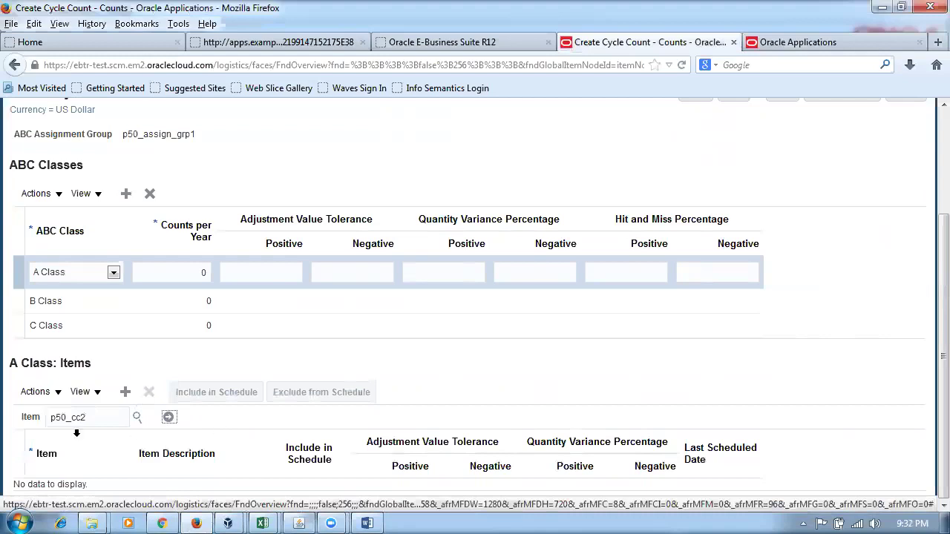
double_click(91, 421)
key(BackSpace)
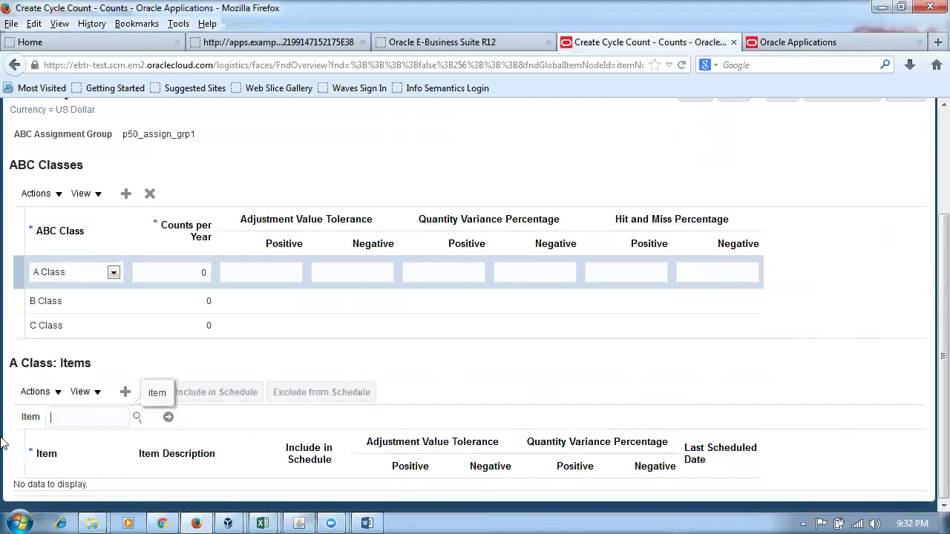
Add item p50_cc1, the no control item, to the A Class items
click(127, 396)
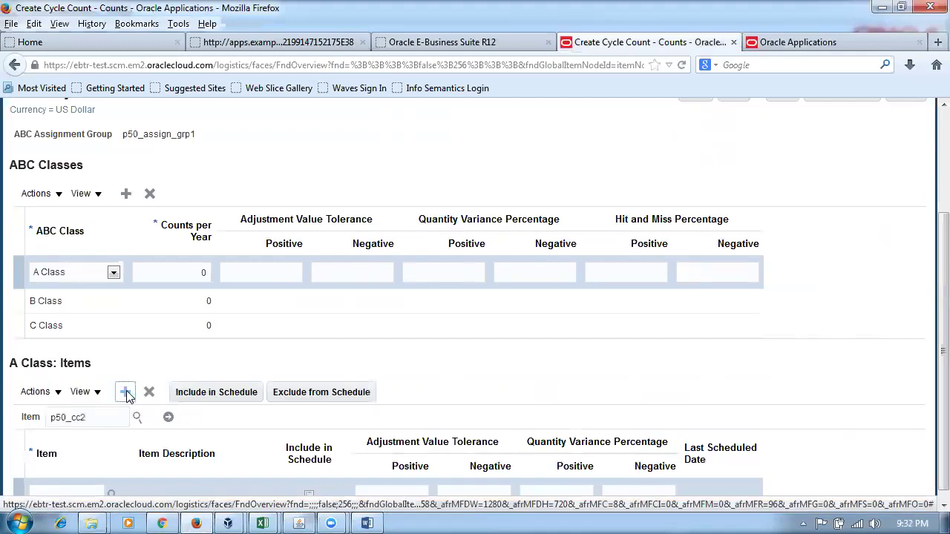
click(73, 484)
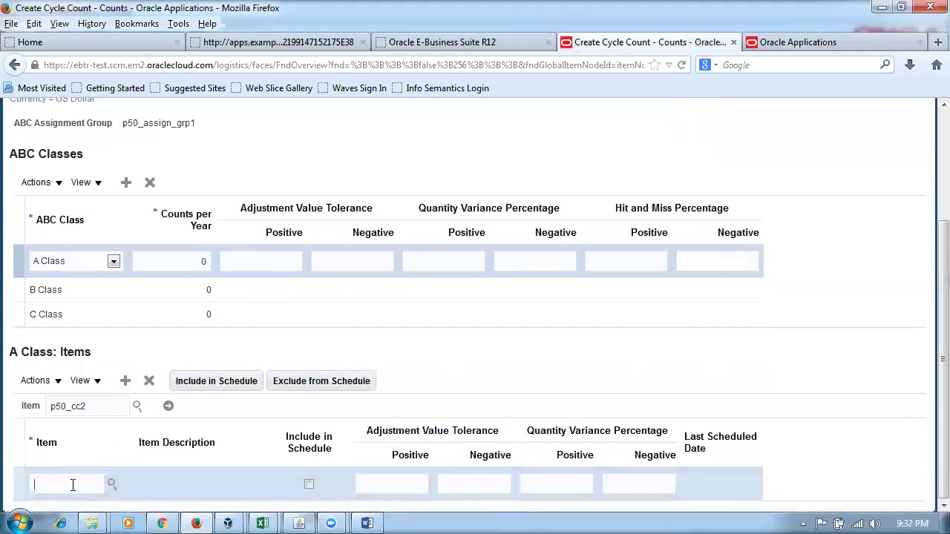
text(p50)
key(Down)
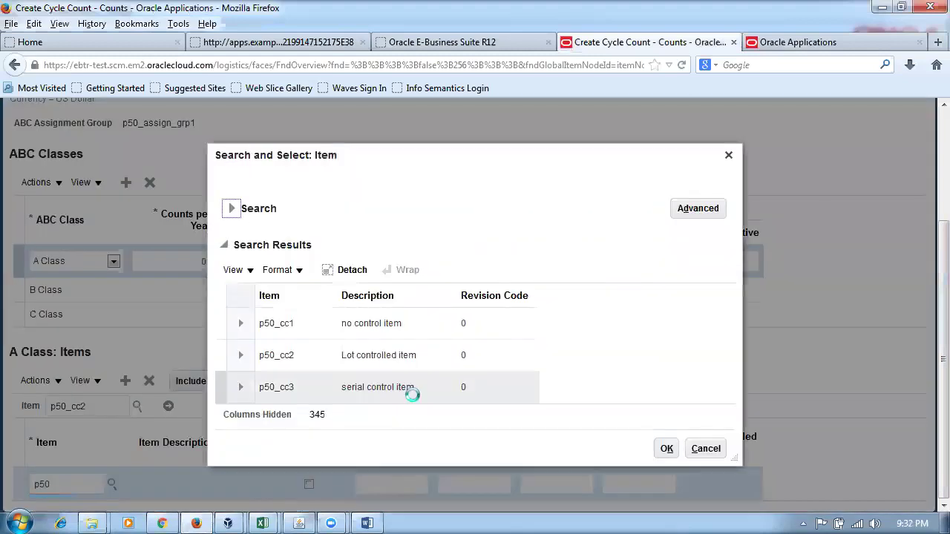
click(322, 334)
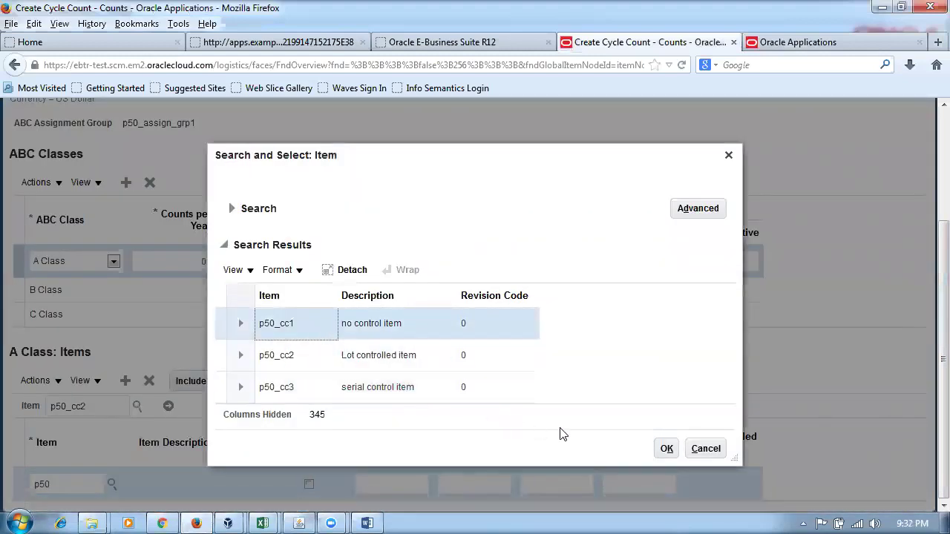
click(666, 448)
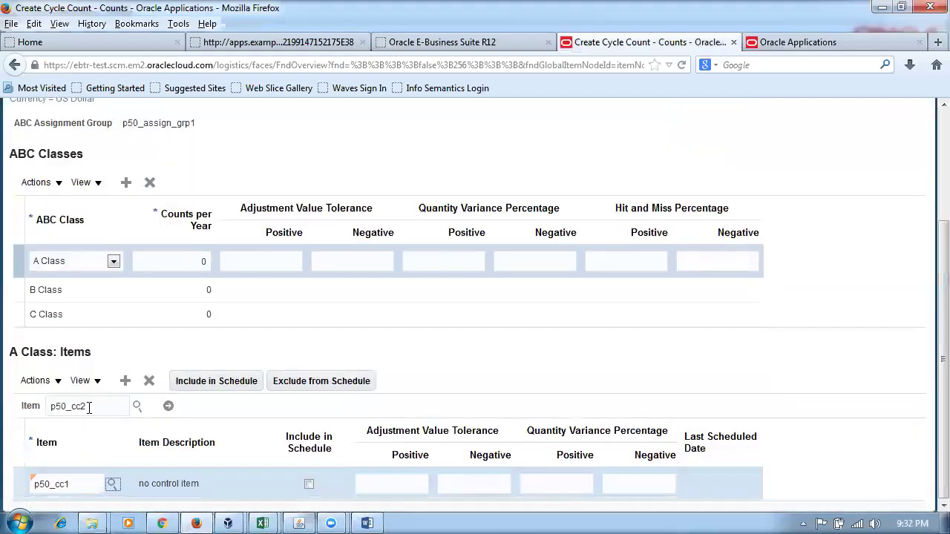
Include item p50_cc1 in the schedule and save the cycle count
double_click(121, 411)
key(BackSpace)
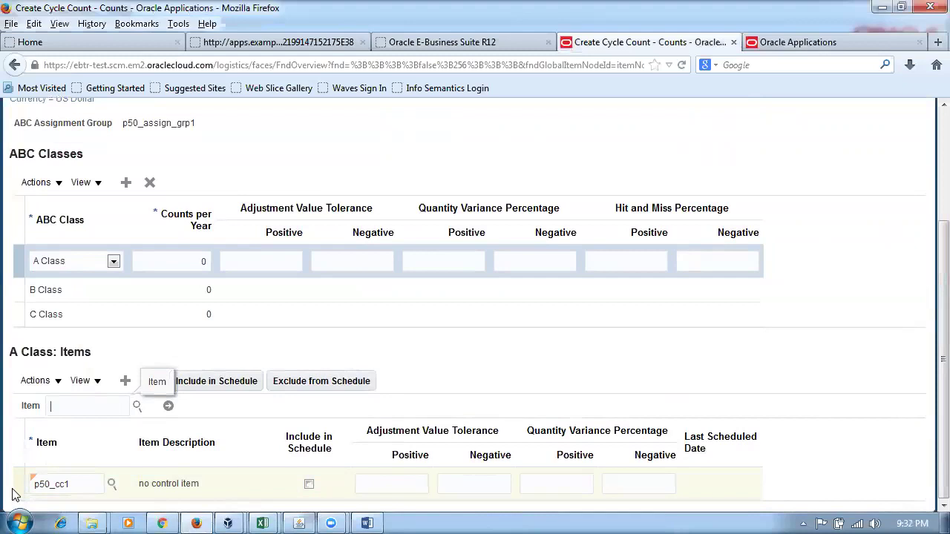
click(309, 484)
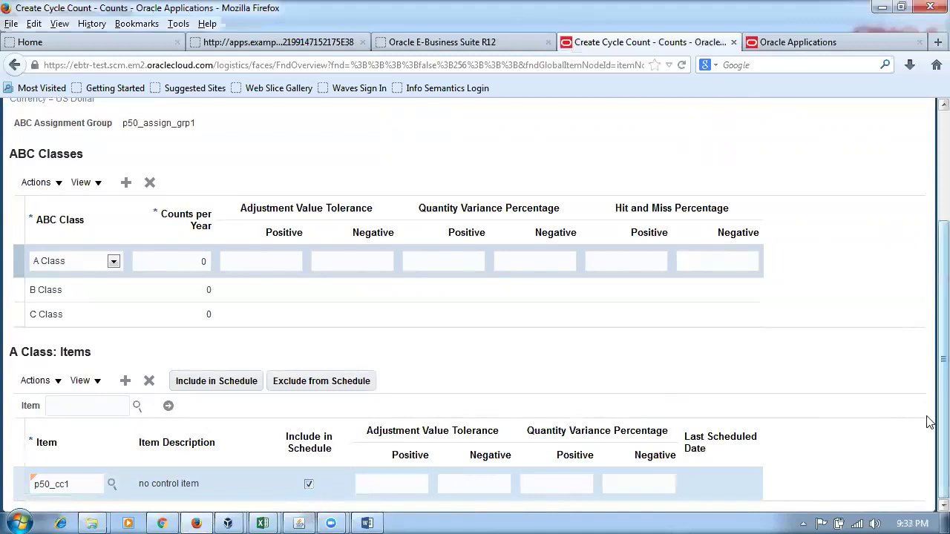
scroll(930, 415, up, 3)
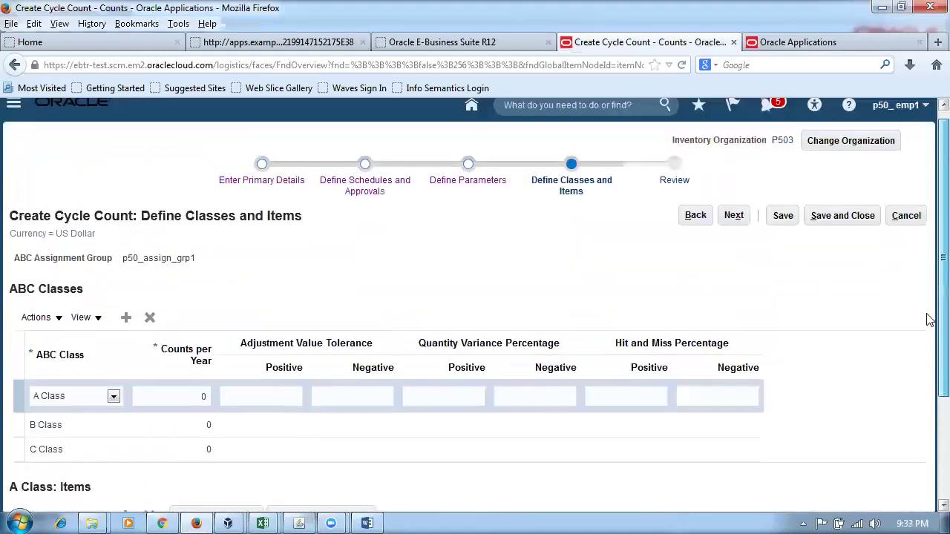
click(783, 216)
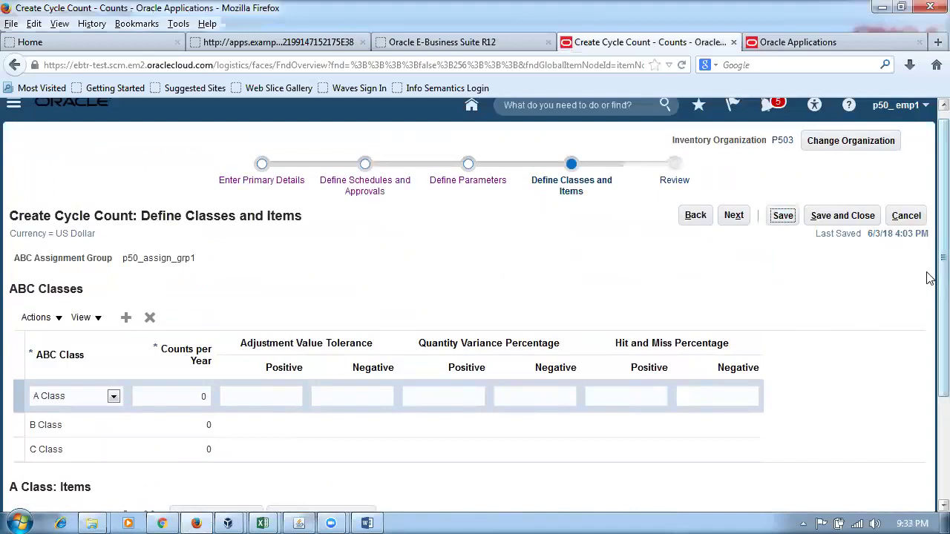
Add item p50_cc2, the lot-controlled item, to the B Class items
scroll(929, 278, down, 3)
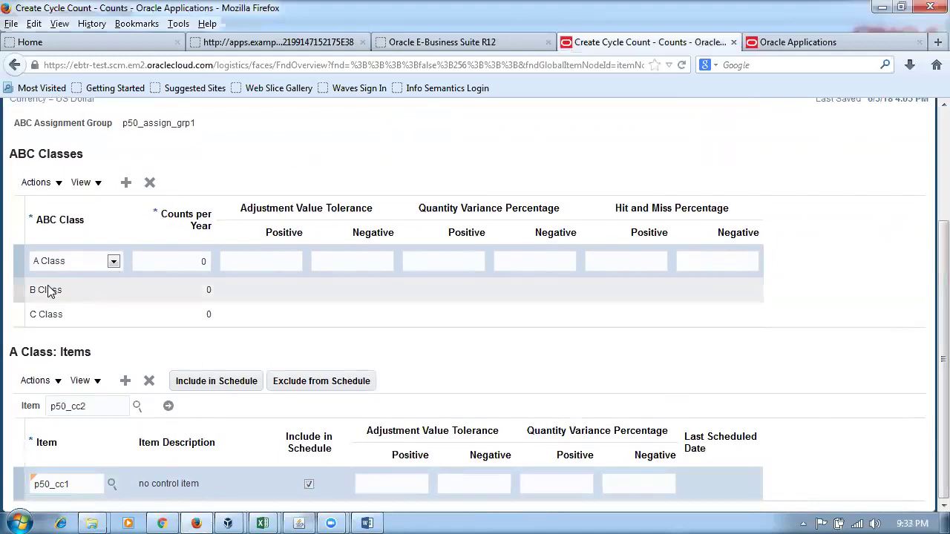
click(16, 285)
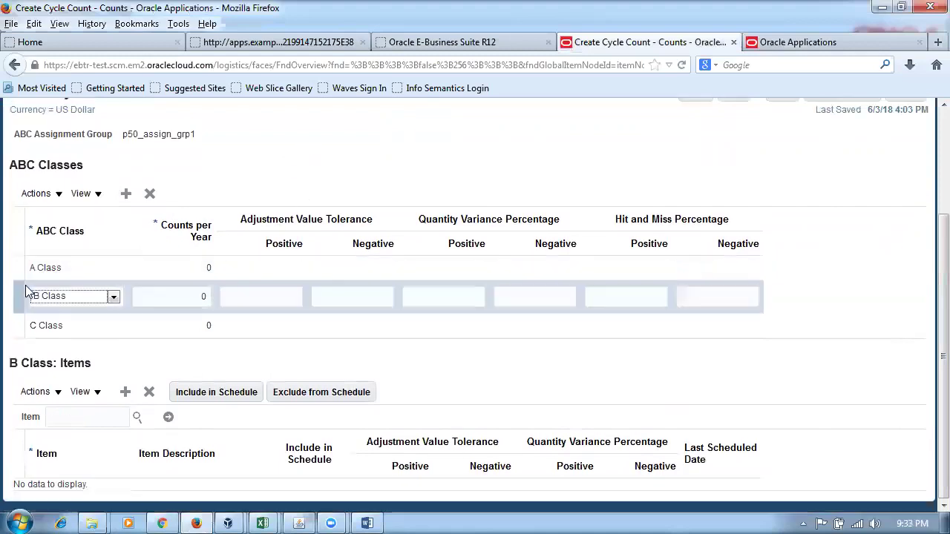
click(124, 393)
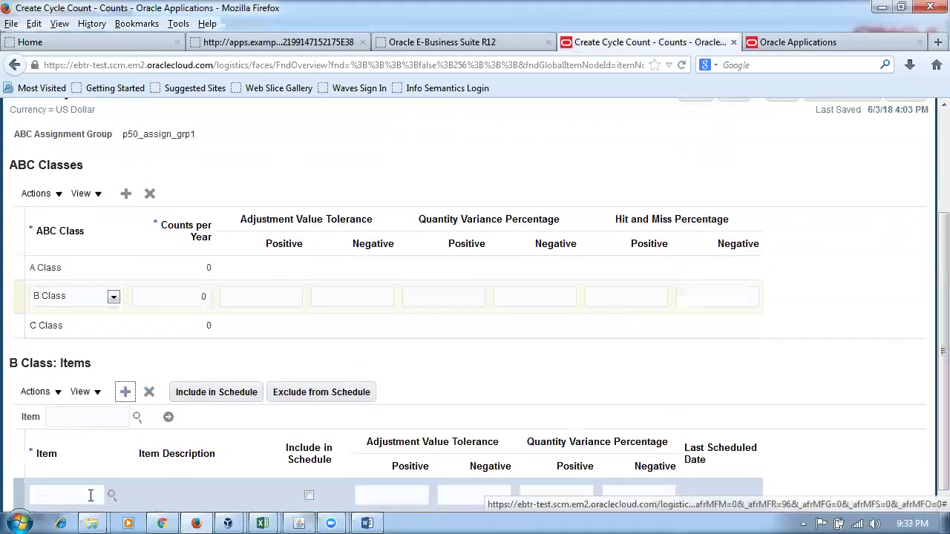
text(p50)
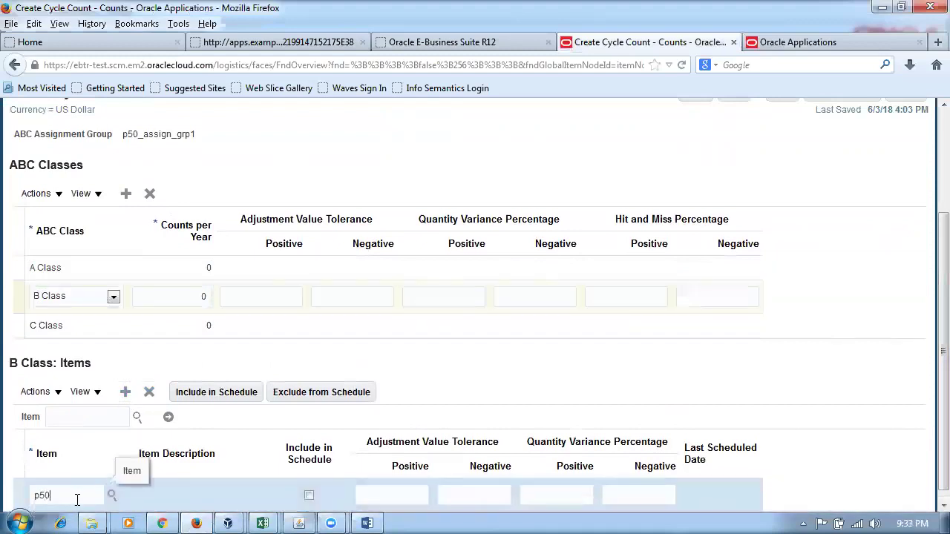
text(_cc2)
key(Tab)
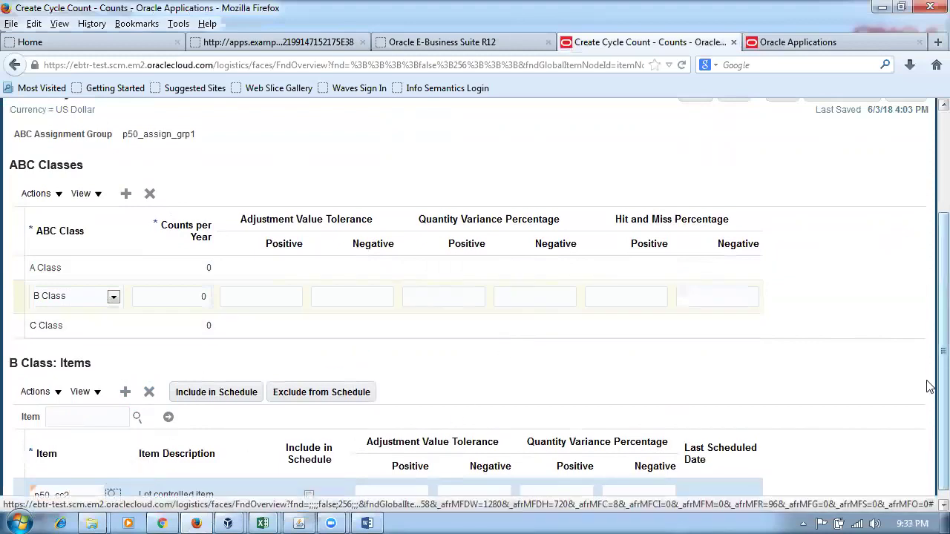
Include item p50_cc2 of the B Class in the count schedule and save the cycle count
scroll(931, 388, down, 1)
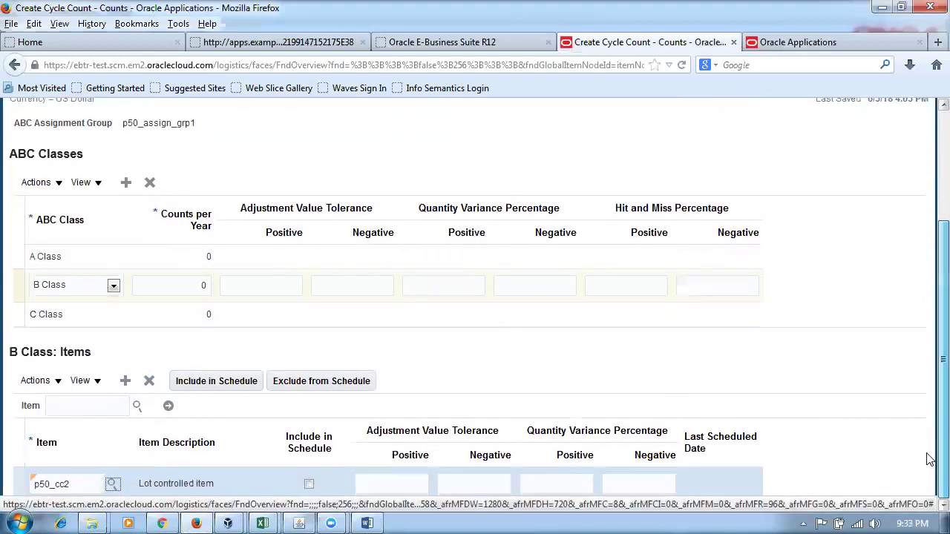
click(309, 484)
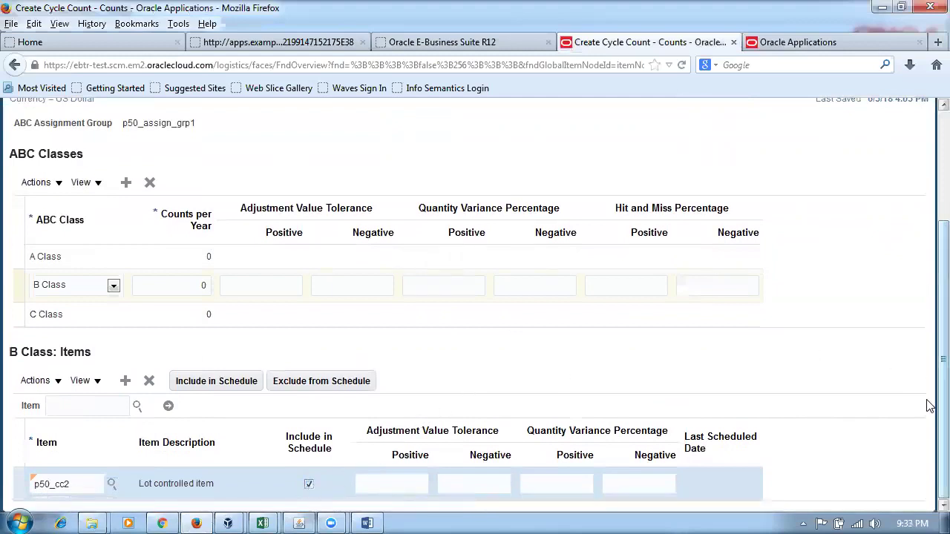
scroll(931, 406, up, 4)
click(781, 228)
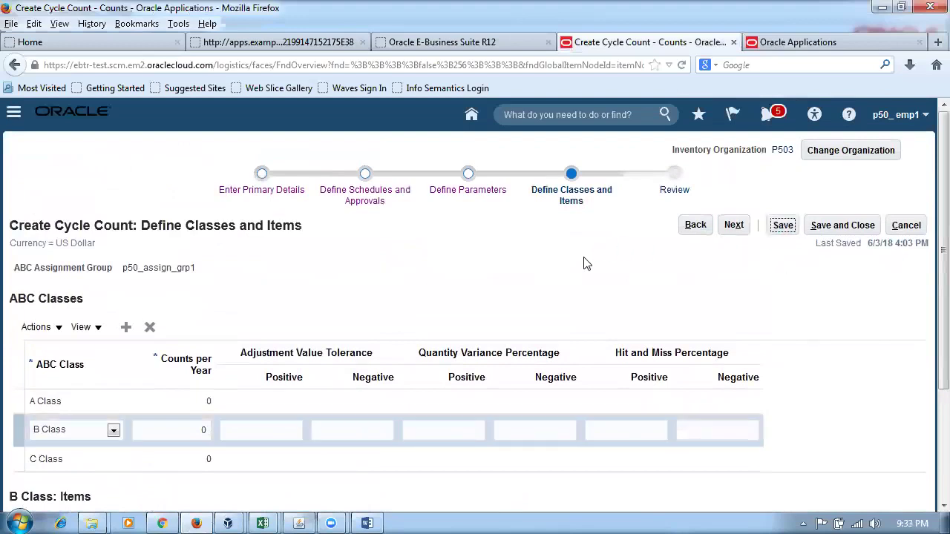
Add item p50_cc3 to the C Class items and include it in the schedule
scroll(928, 445, down, 3)
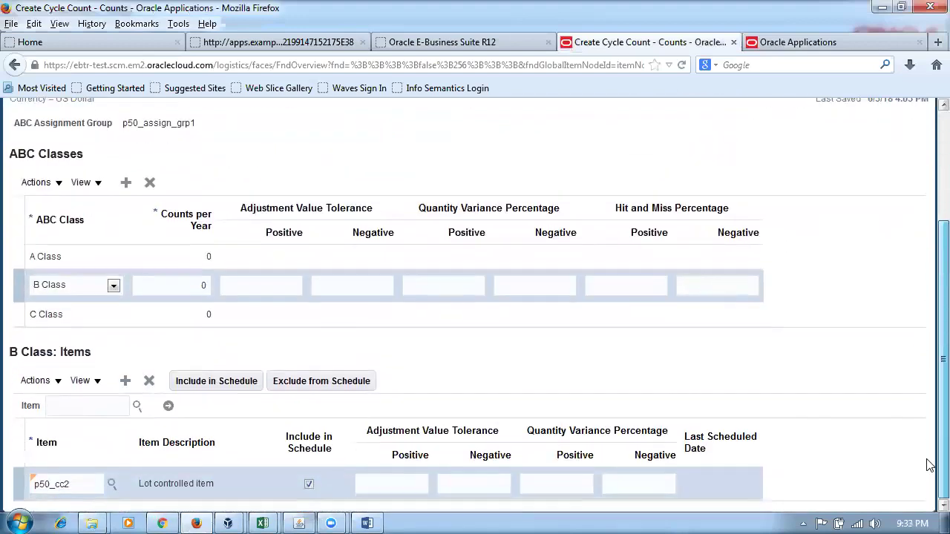
click(13, 315)
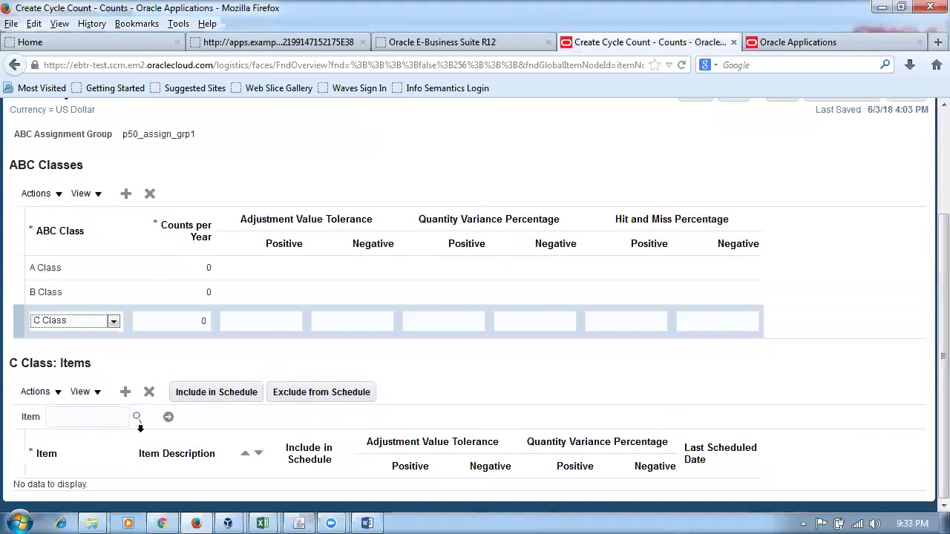
click(125, 392)
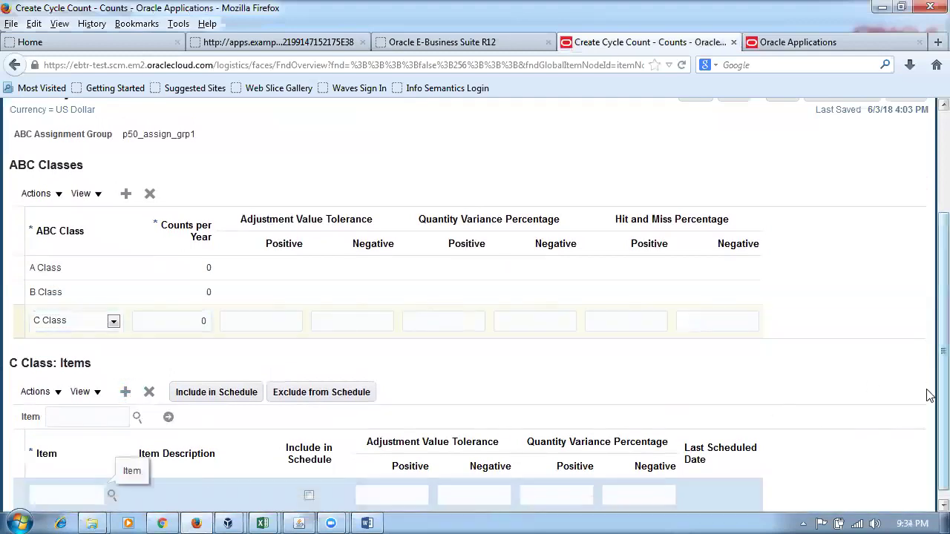
scroll(930, 397, down, 1)
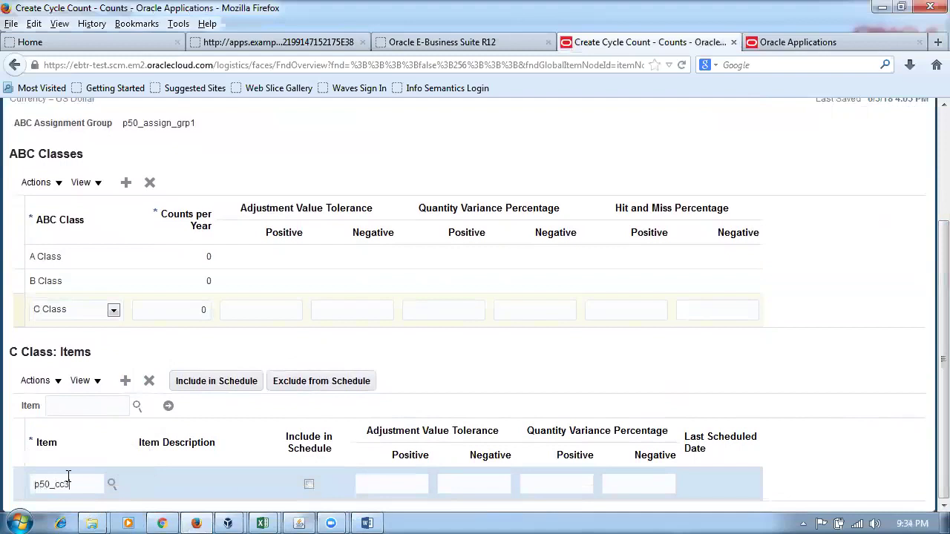
click(579, 349)
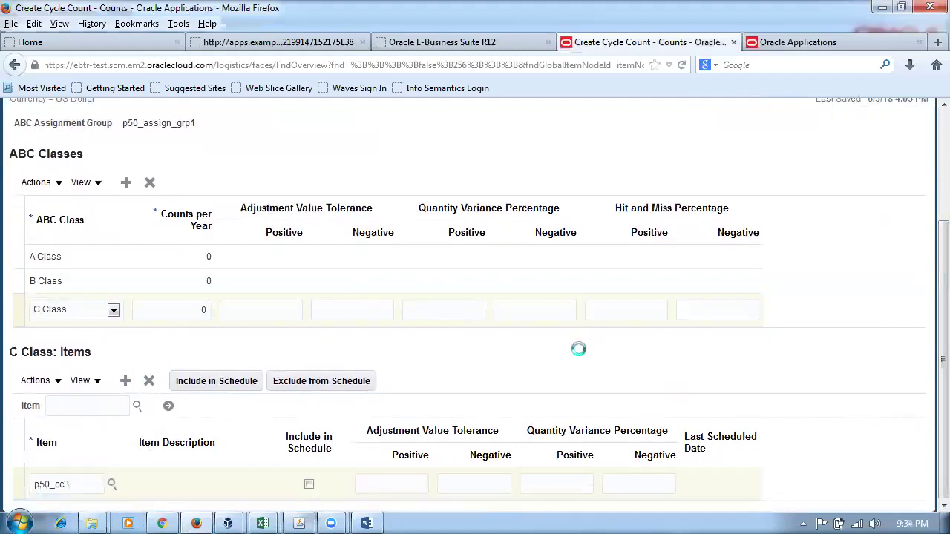
click(310, 479)
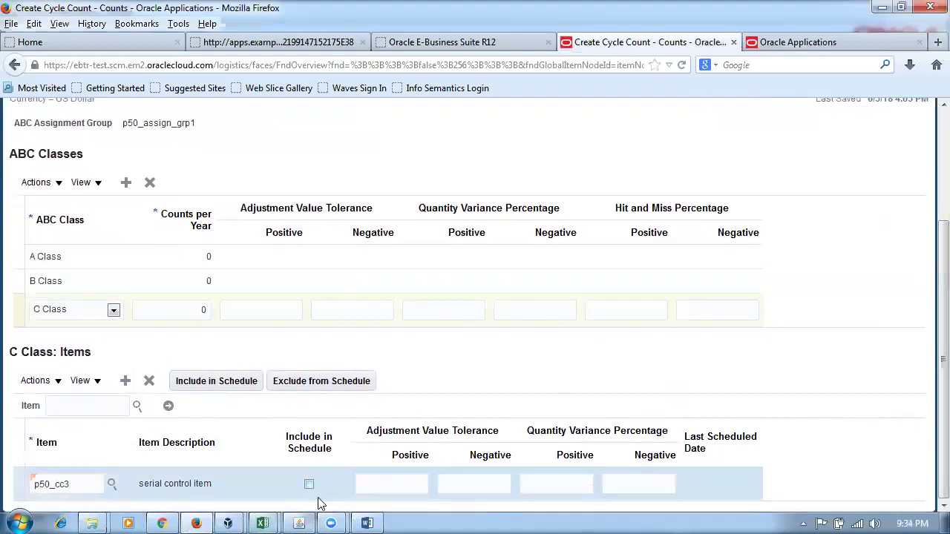
click(309, 484)
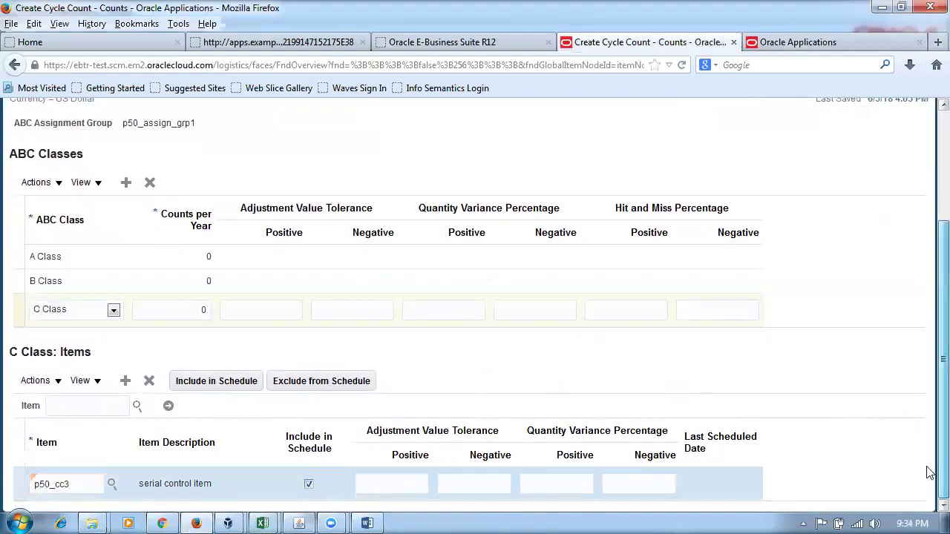
Save the cycle count with its C Class item and close it, returning to the cycle count list
scroll(929, 472, up, 4)
click(783, 226)
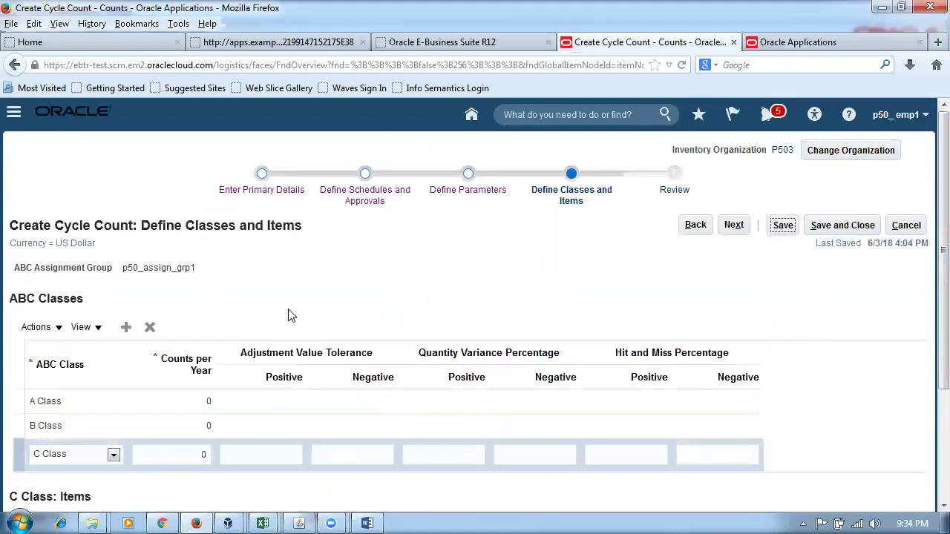
scroll(930, 319, down, 3)
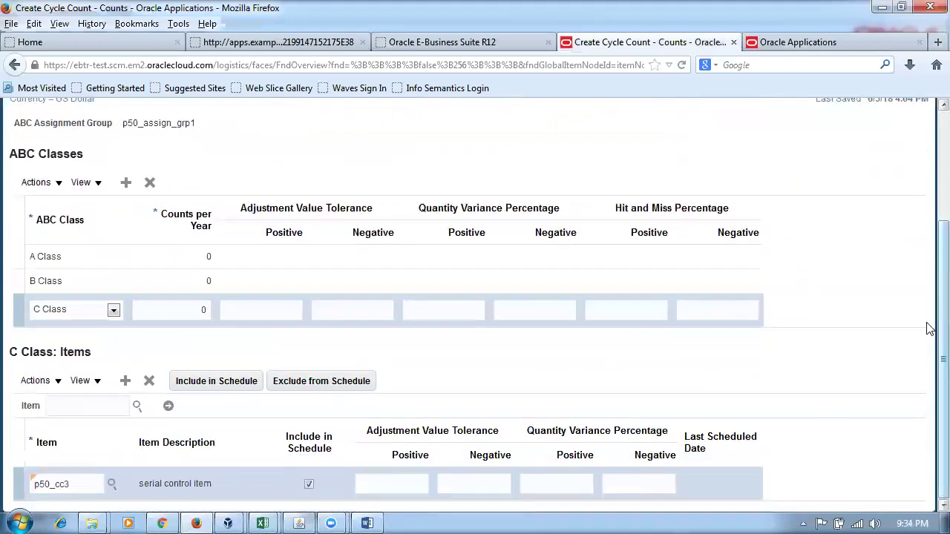
scroll(929, 319, up, 3)
click(842, 212)
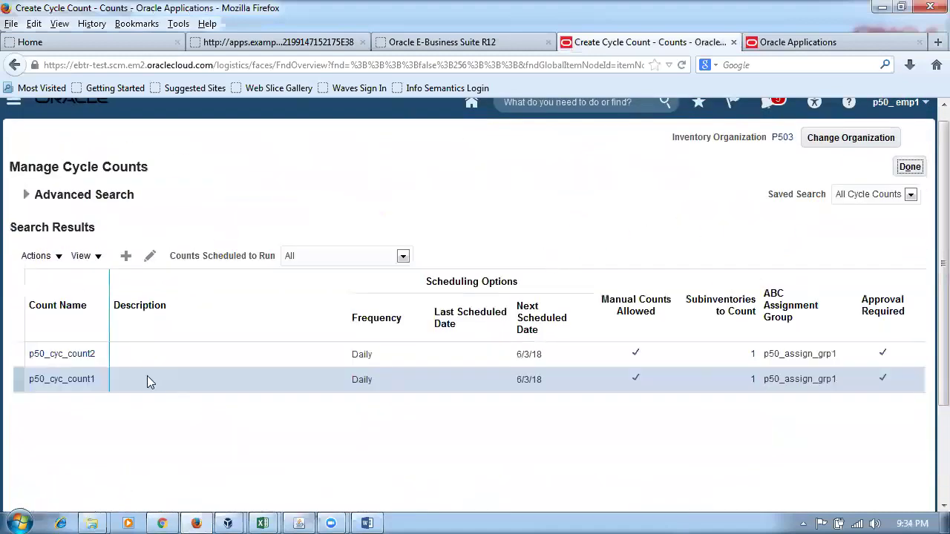
Open cycle count p50_cyc_count2 for editing to view its primary details, and leave it without changes
click(14, 354)
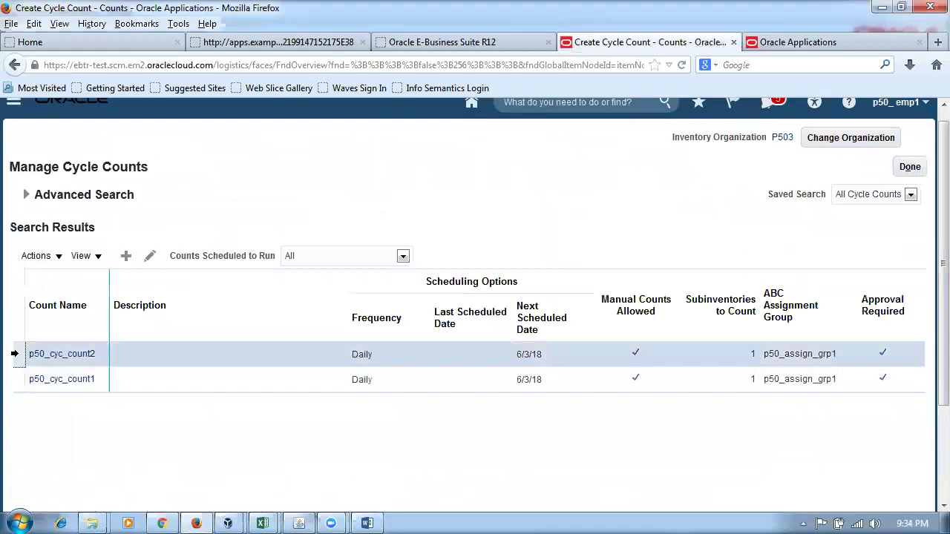
key(Tab)
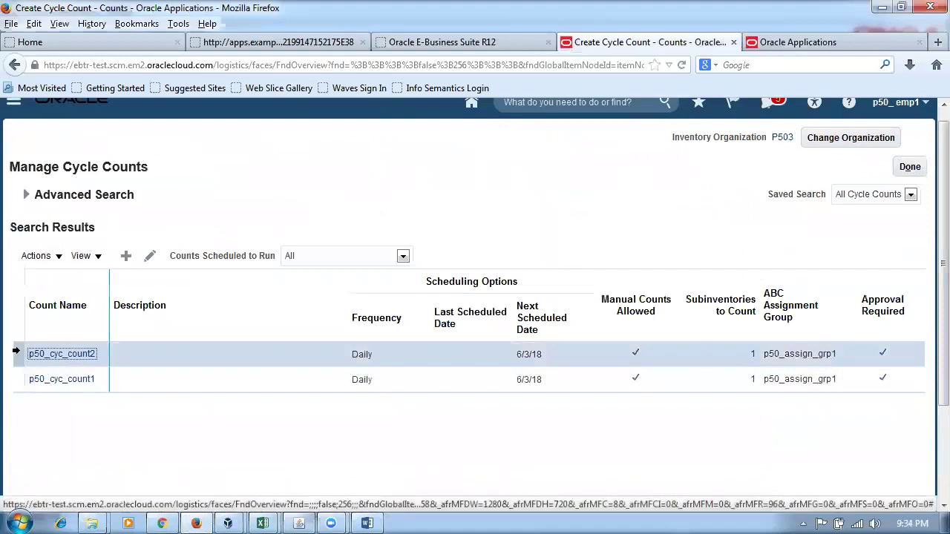
click(39, 259)
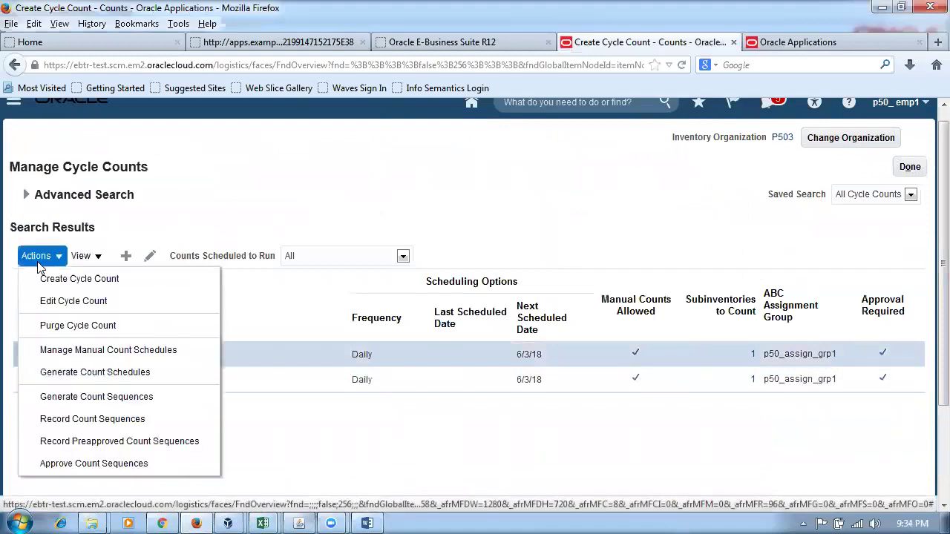
click(73, 300)
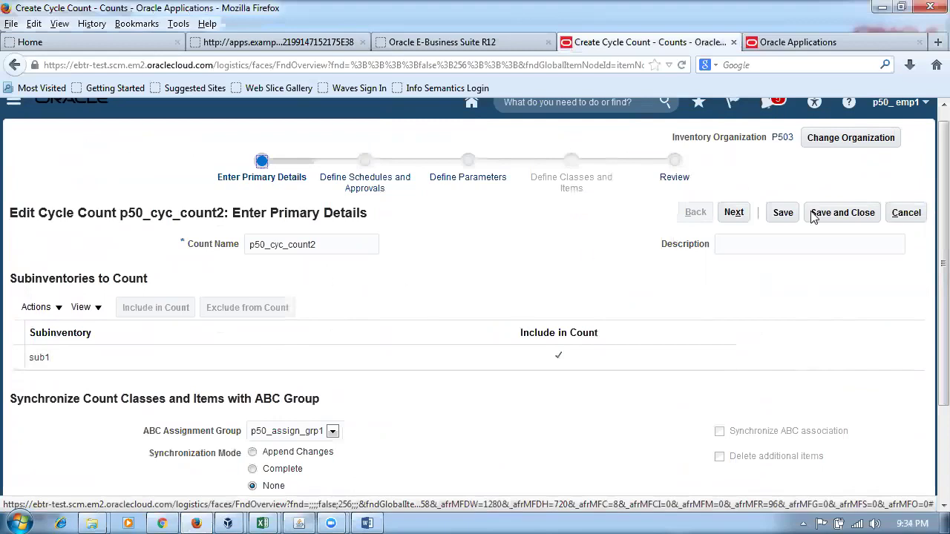
click(905, 213)
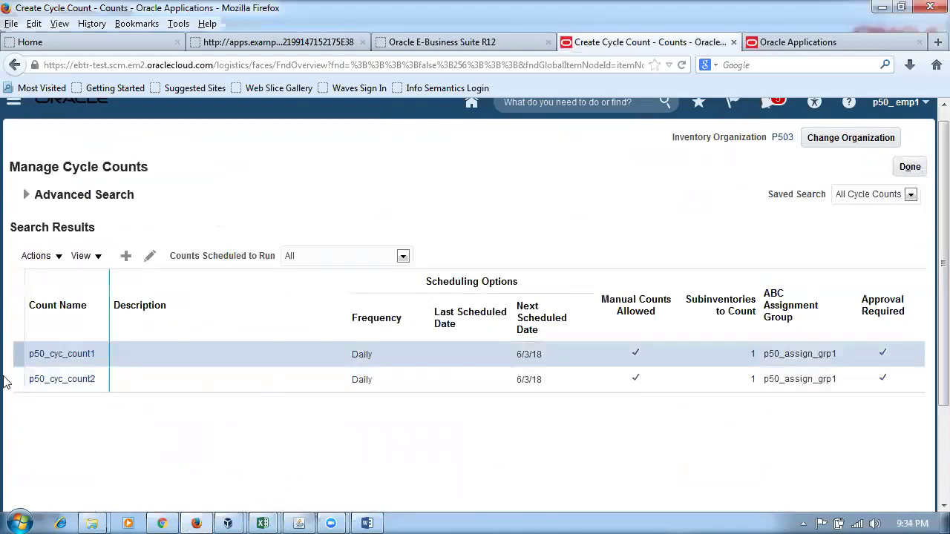
Try to exclude subinventory sub1 from cycle count p50_cyc_count1 and save the change
click(16, 354)
click(150, 257)
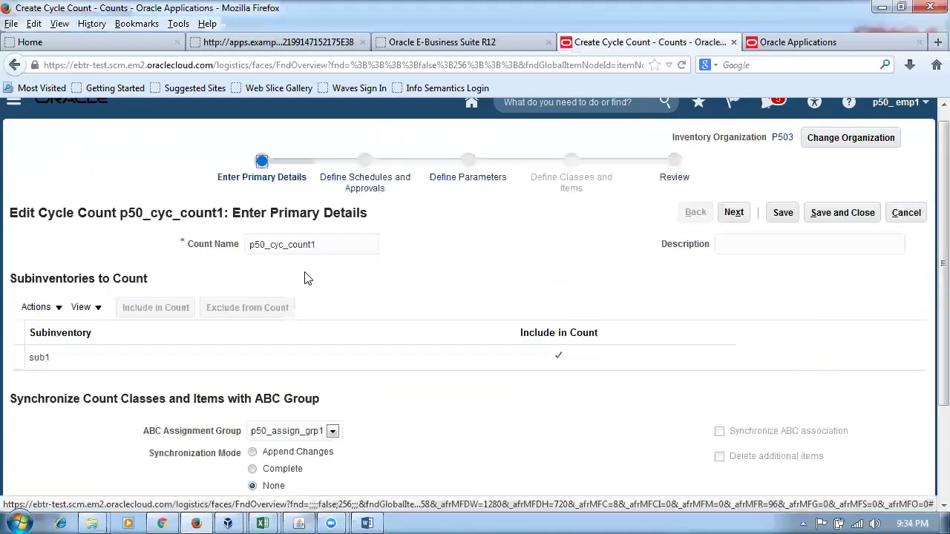
click(256, 358)
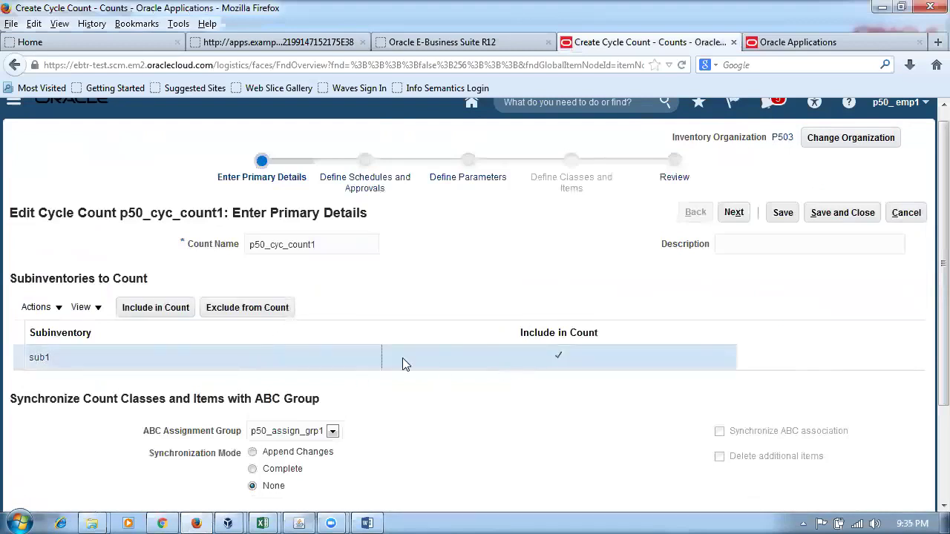
click(241, 310)
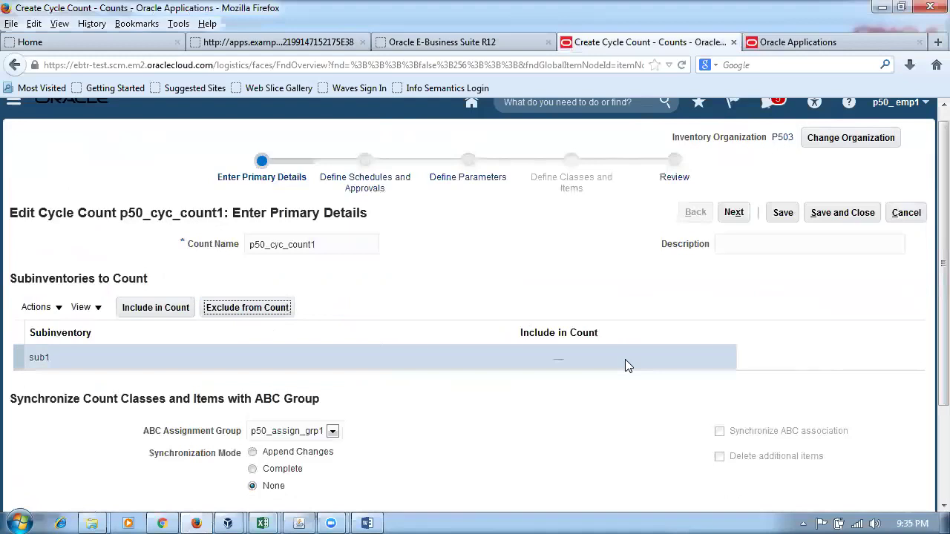
click(783, 214)
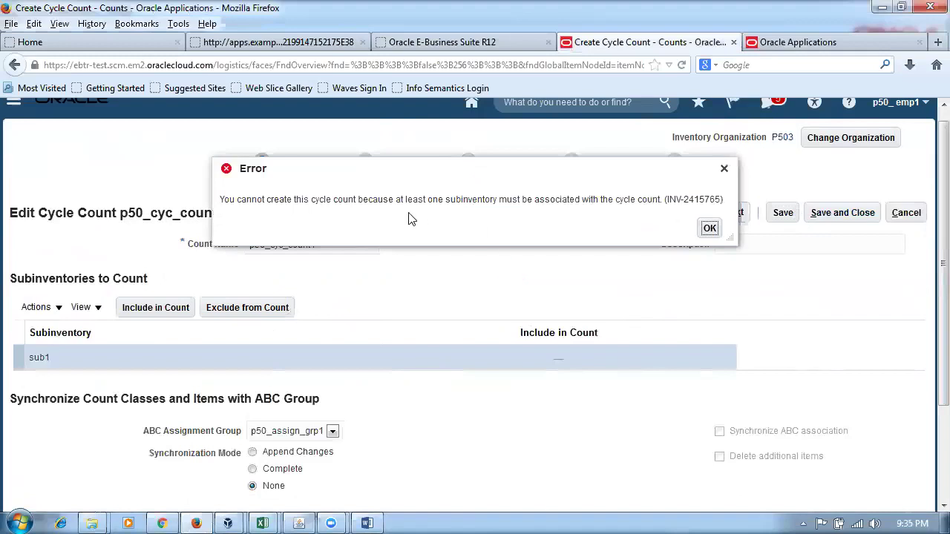
drag(397, 200, 503, 200)
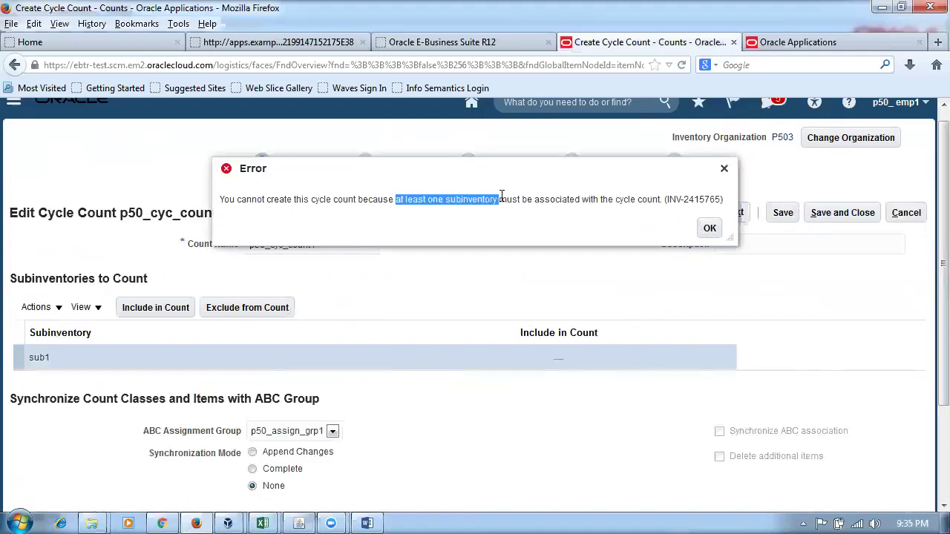
click(710, 229)
Try to save p50_cyc_count1 with its Next Scheduled Date cleared, and cancel the edit
scroll(549, 304, down, 3)
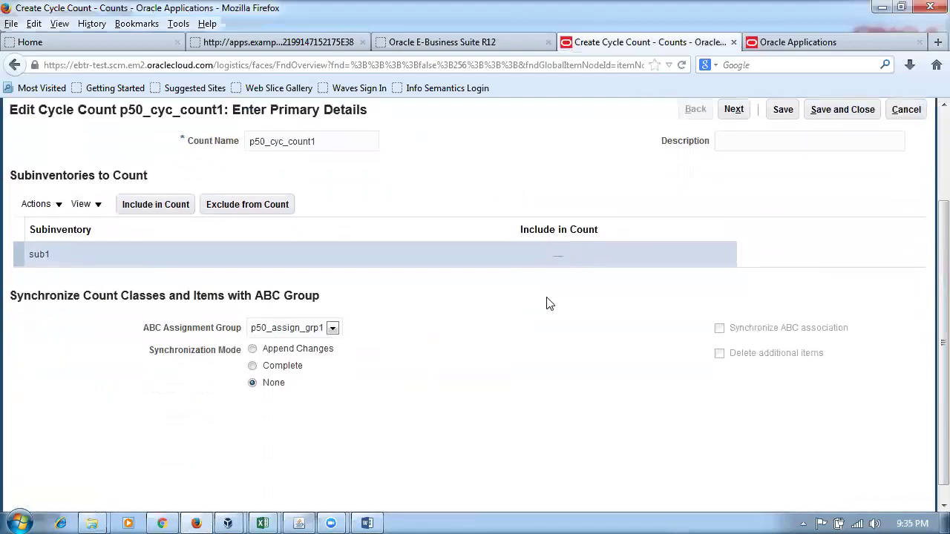
scroll(549, 303, up, 3)
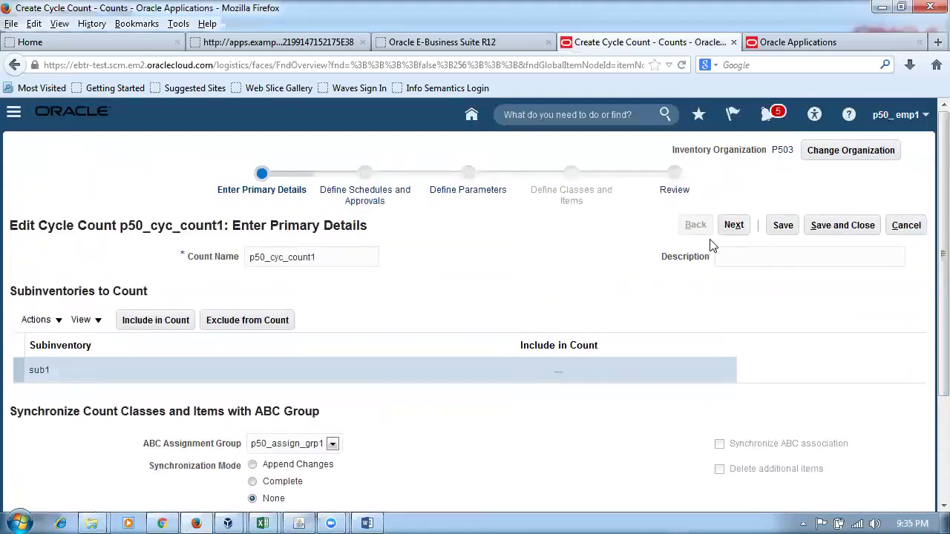
click(730, 229)
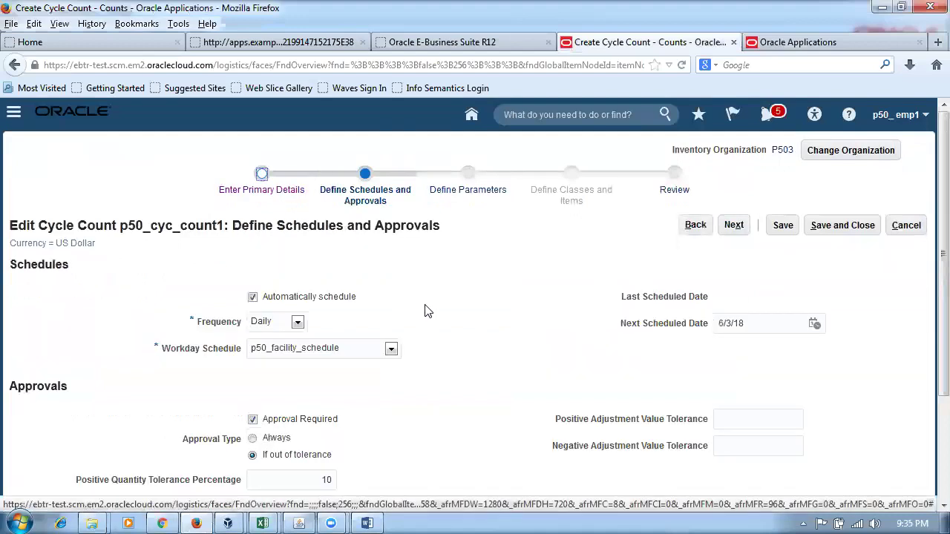
drag(770, 333, 524, 343)
key(Delete)
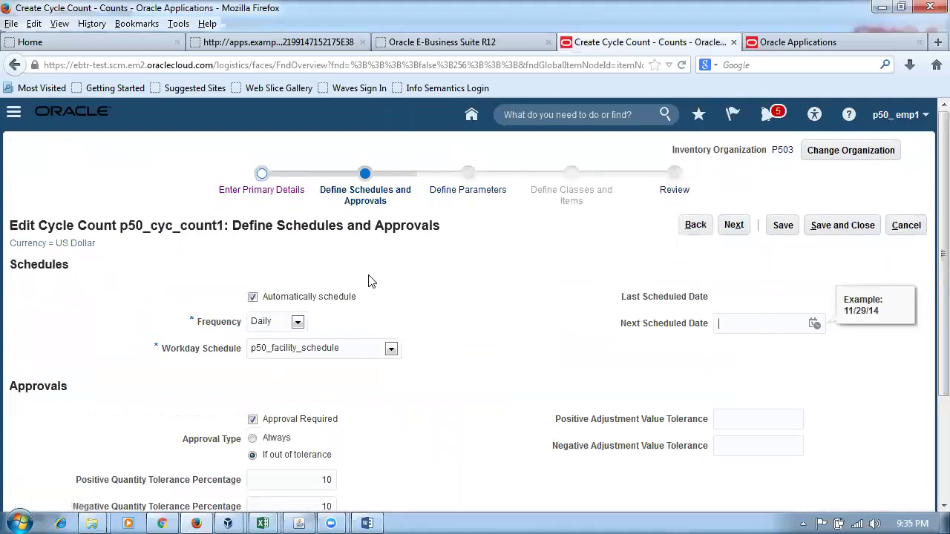
click(785, 233)
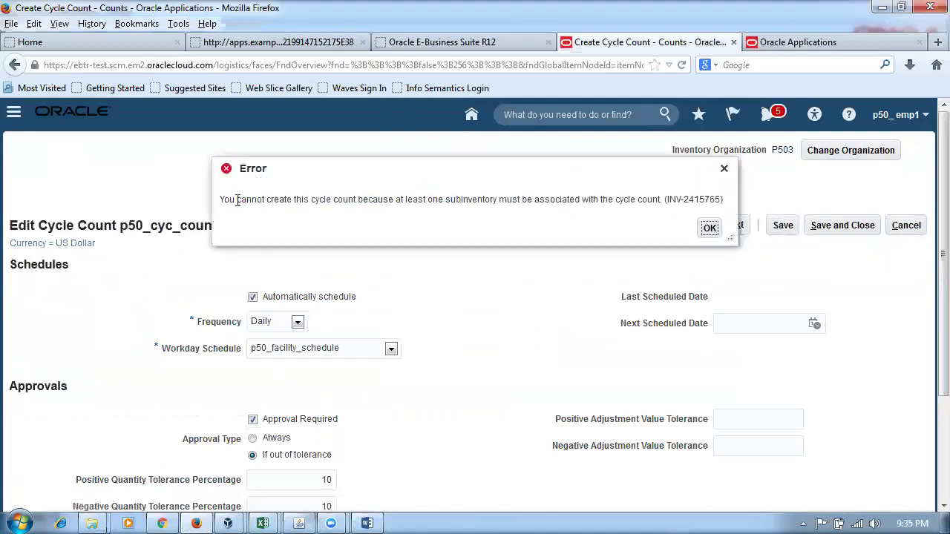
drag(237, 199, 489, 187)
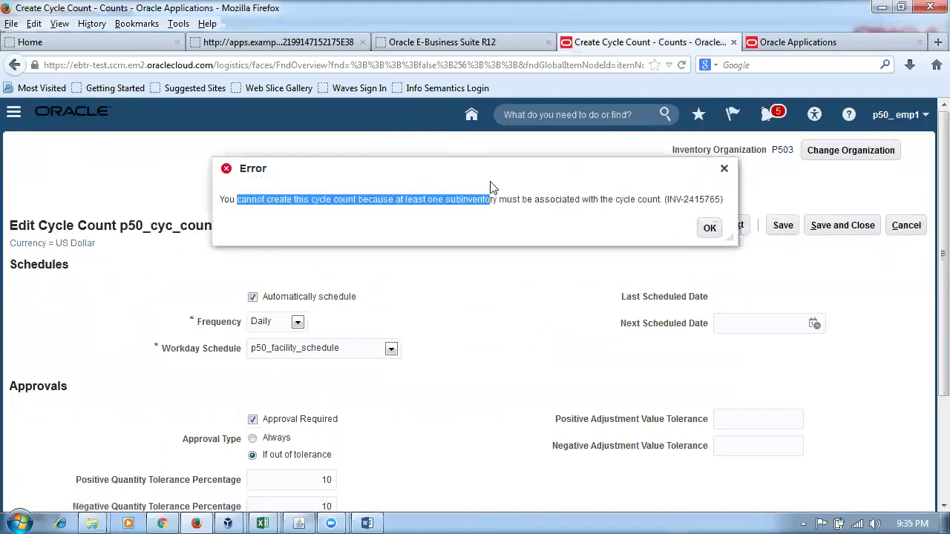
click(709, 227)
click(906, 225)
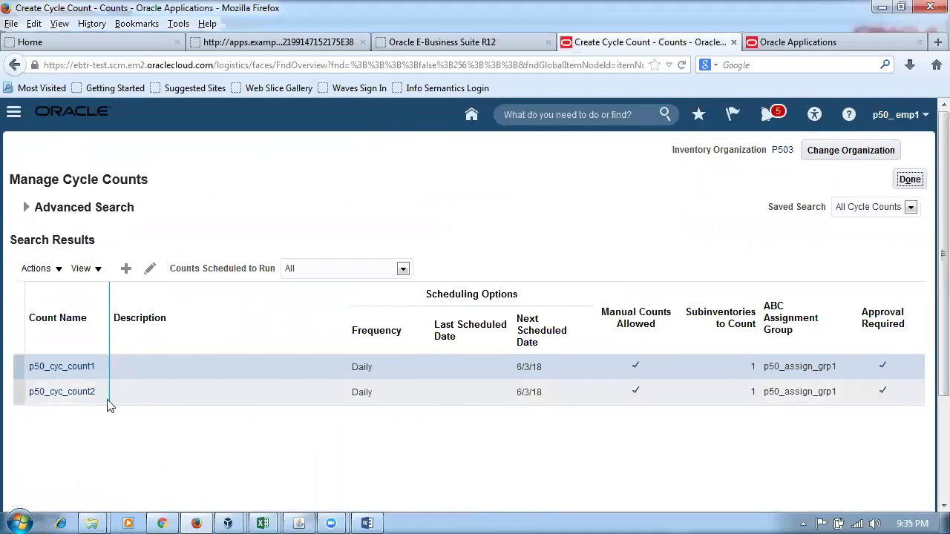
click(14, 363)
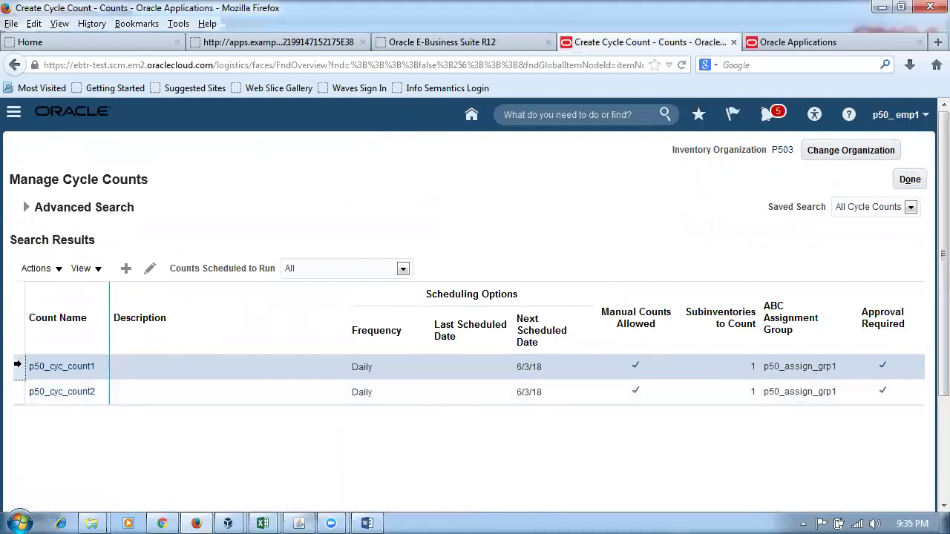
click(34, 273)
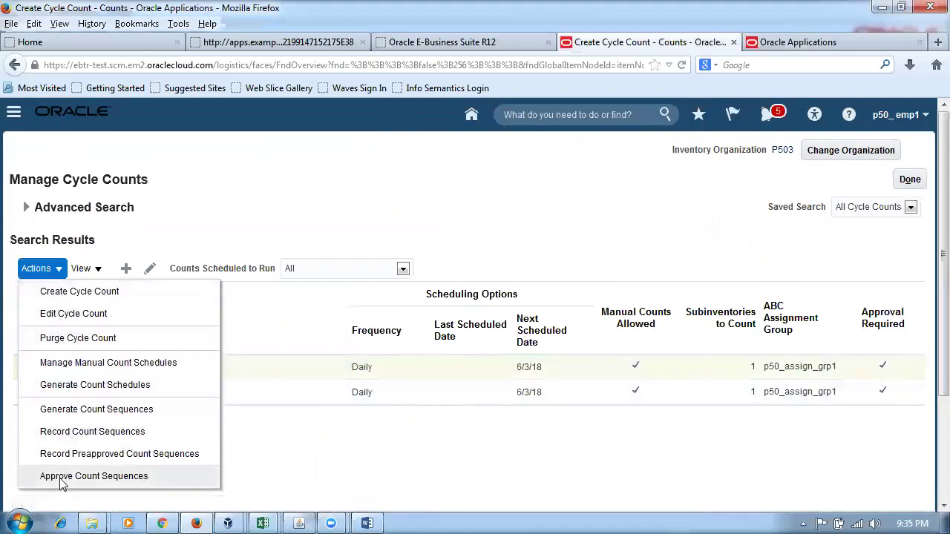
click(424, 178)
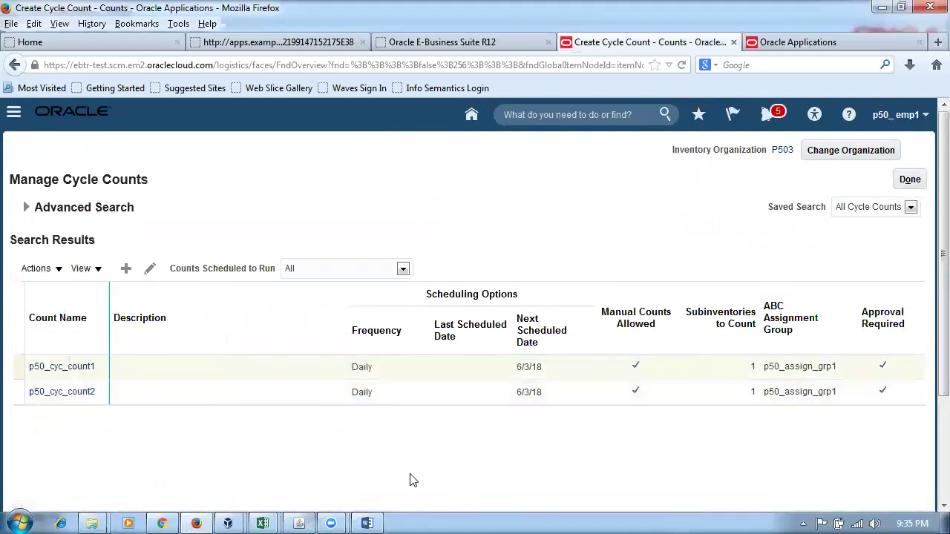
Open cycle count p50_cyc_count2 for editing, examine the items assigned to its A, B and C classes, and leave it without changes
click(16, 393)
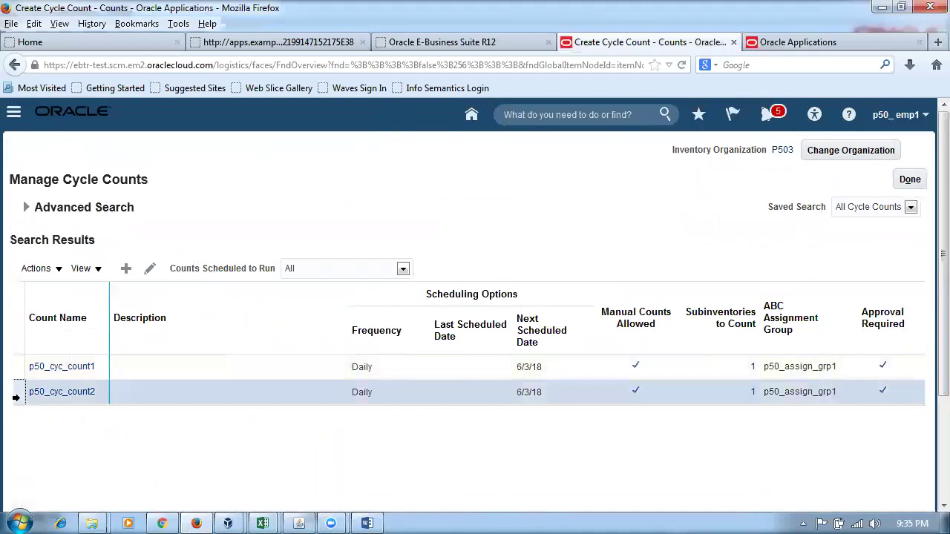
click(149, 268)
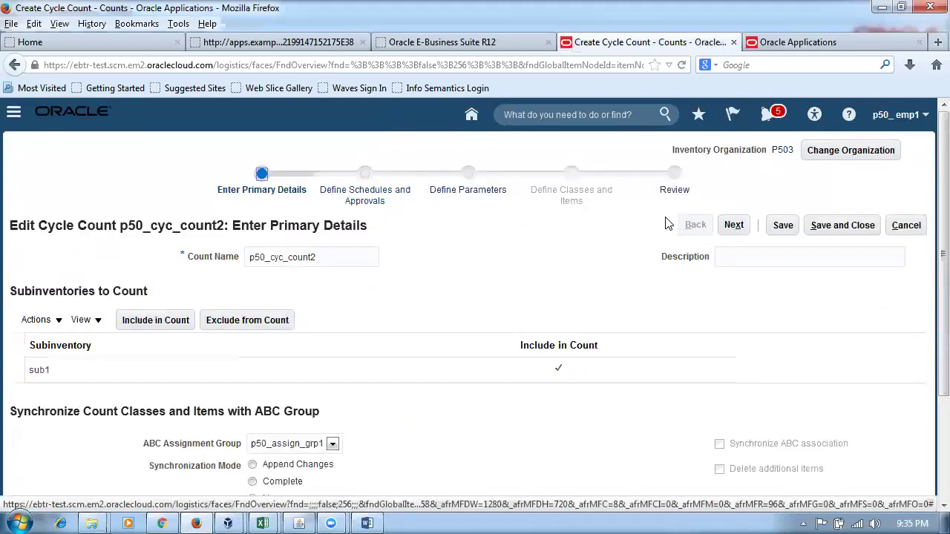
click(731, 225)
click(733, 231)
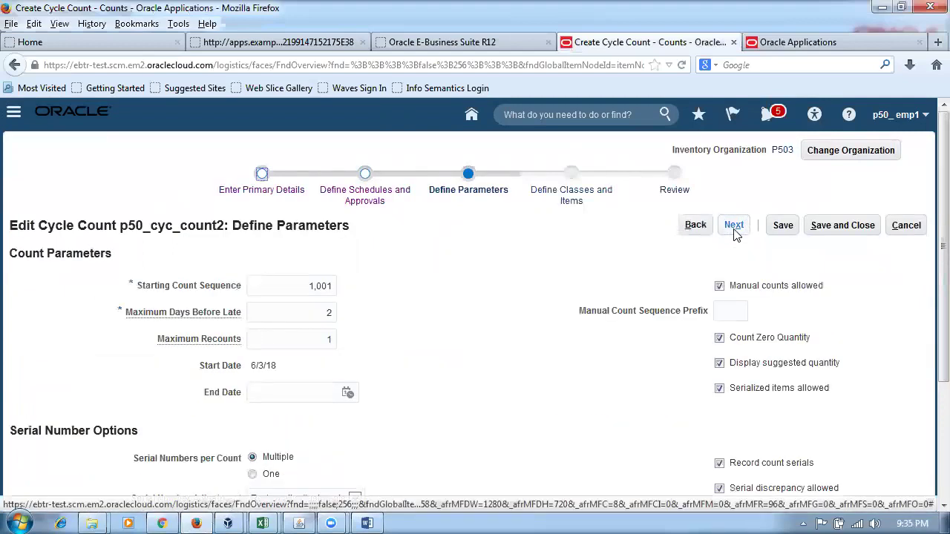
click(734, 230)
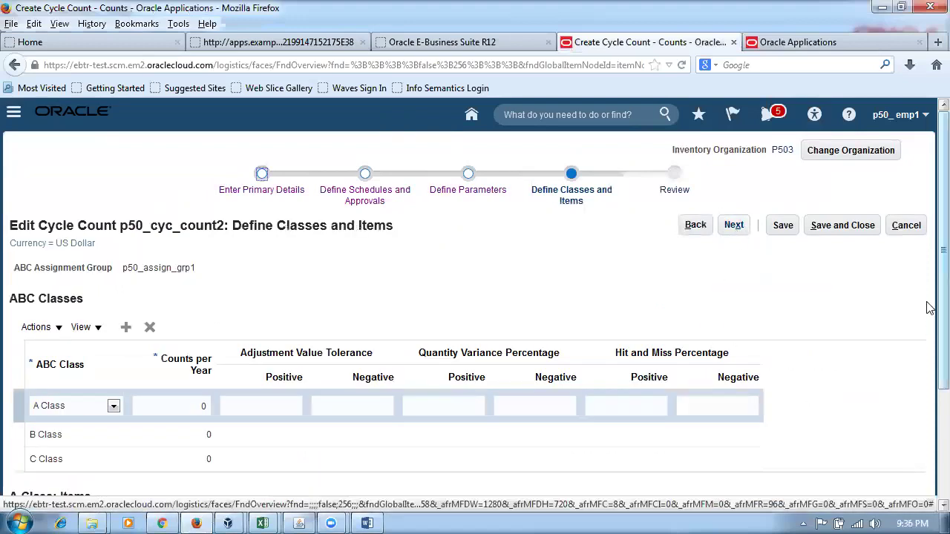
scroll(928, 308, down, 3)
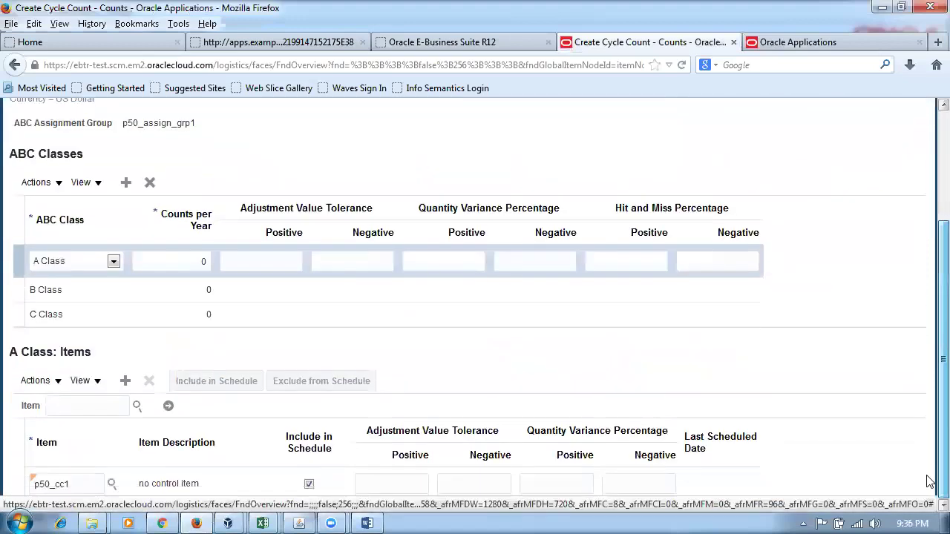
click(25, 294)
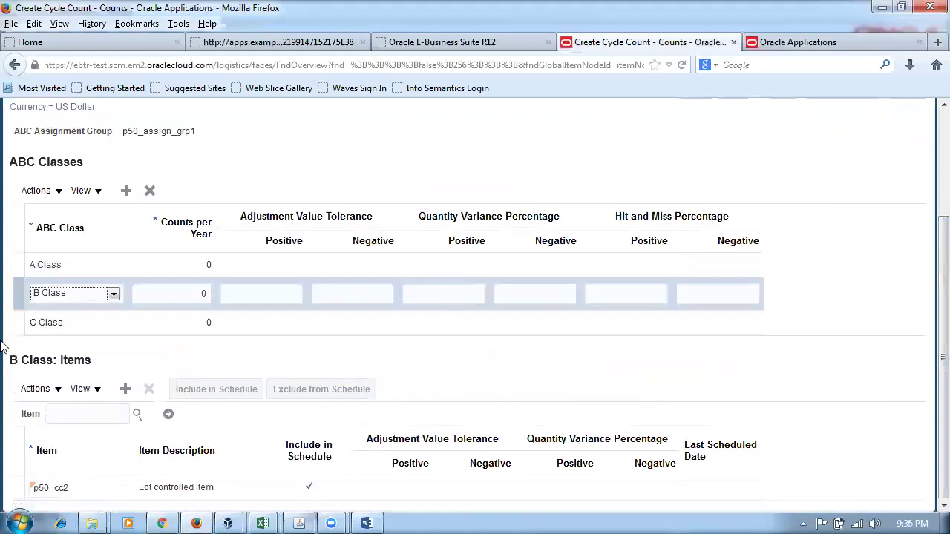
click(23, 323)
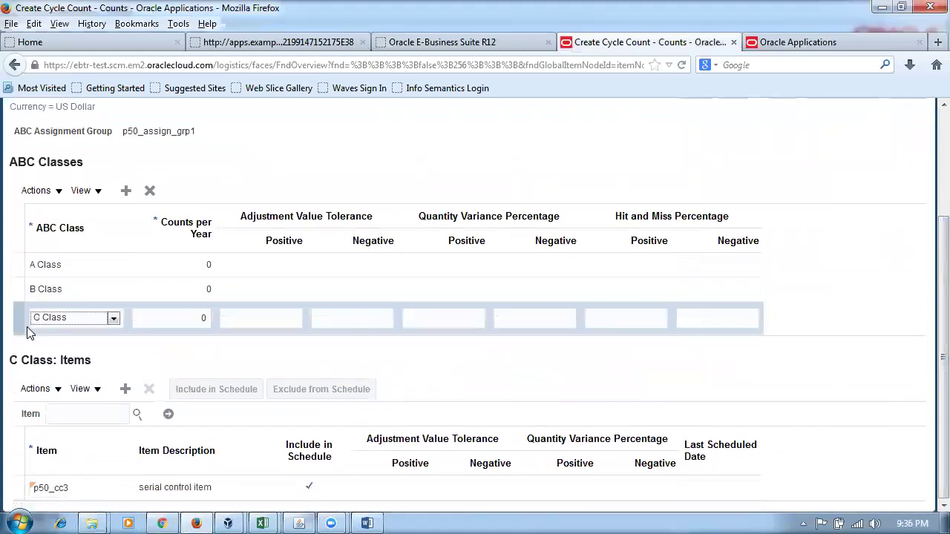
scroll(927, 275, up, 1)
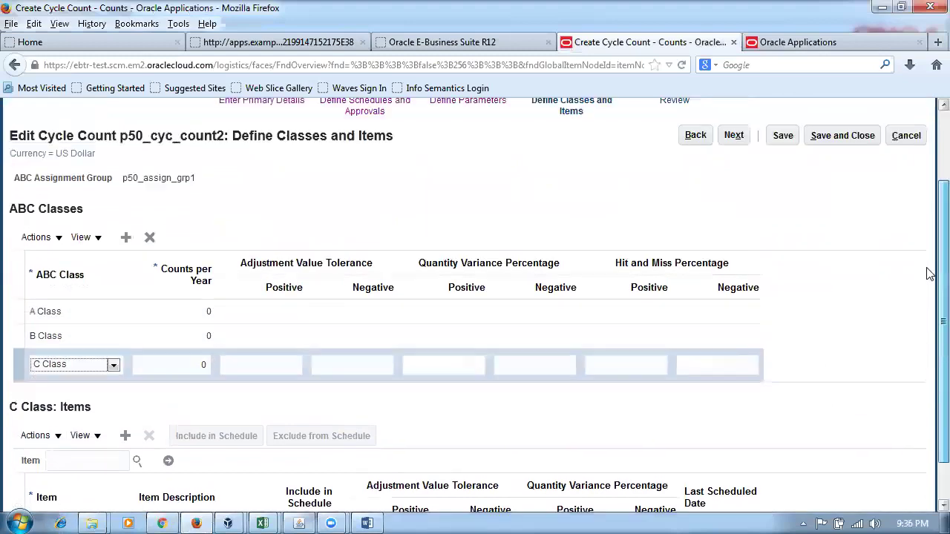
scroll(927, 274, up, 2)
click(906, 224)
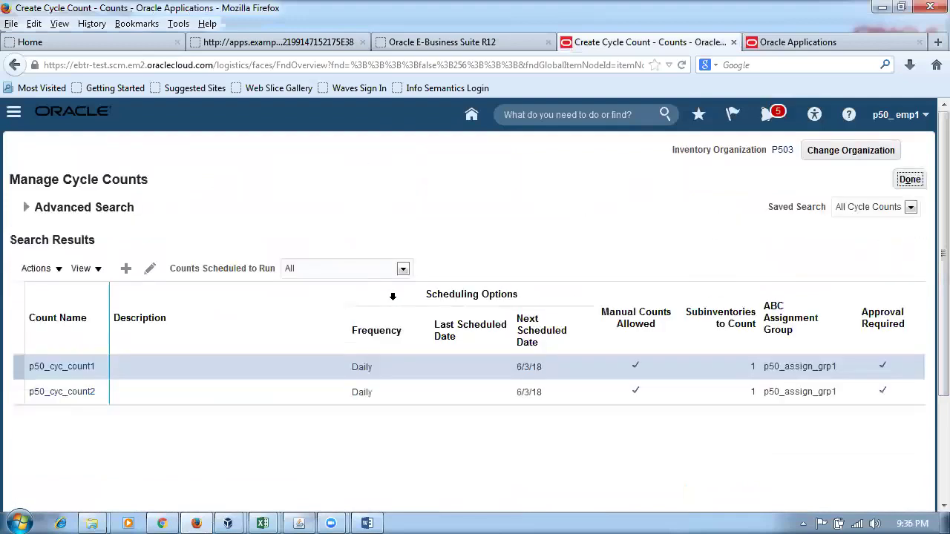
In Oracle E-Business Suite, start Perform Full Cycle Count and set its automatic schedule stage to p50_cyc_count1 with control items included
click(299, 523)
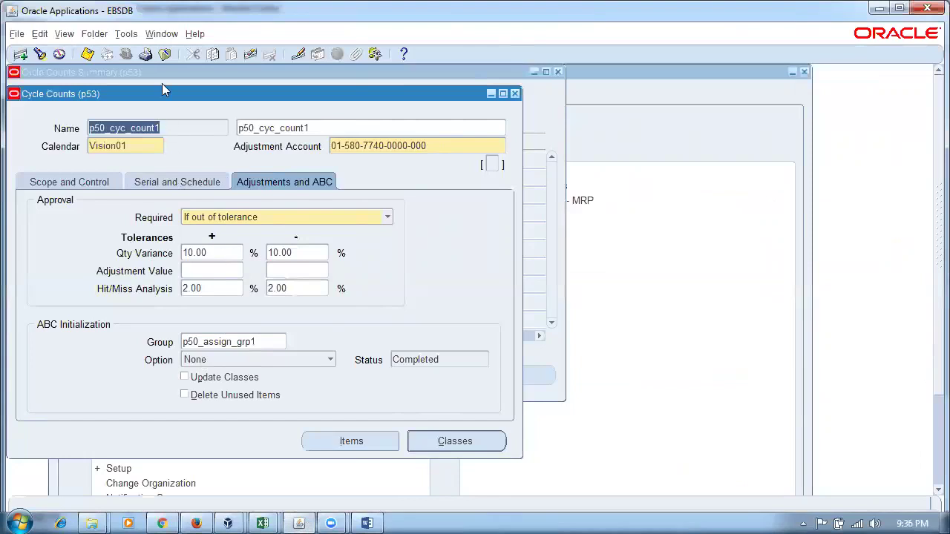
click(122, 35)
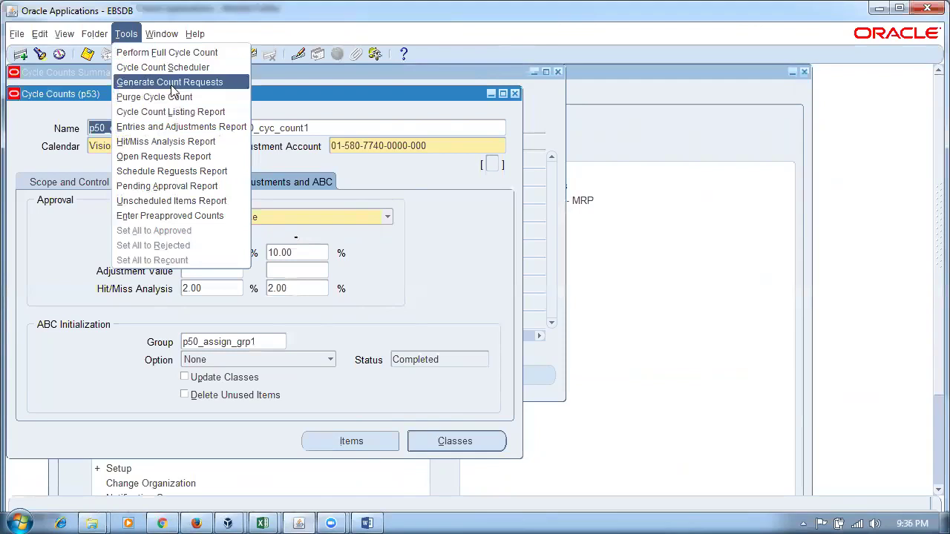
click(169, 52)
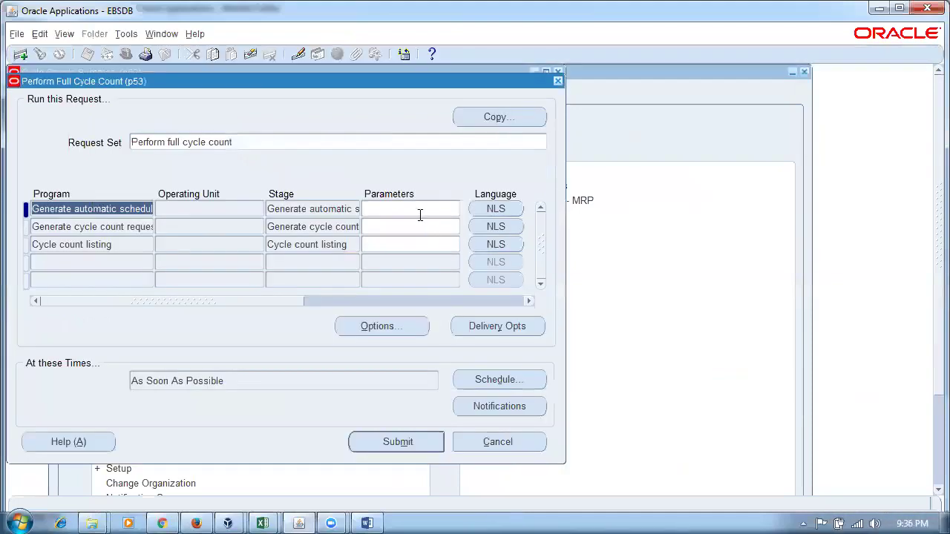
click(420, 215)
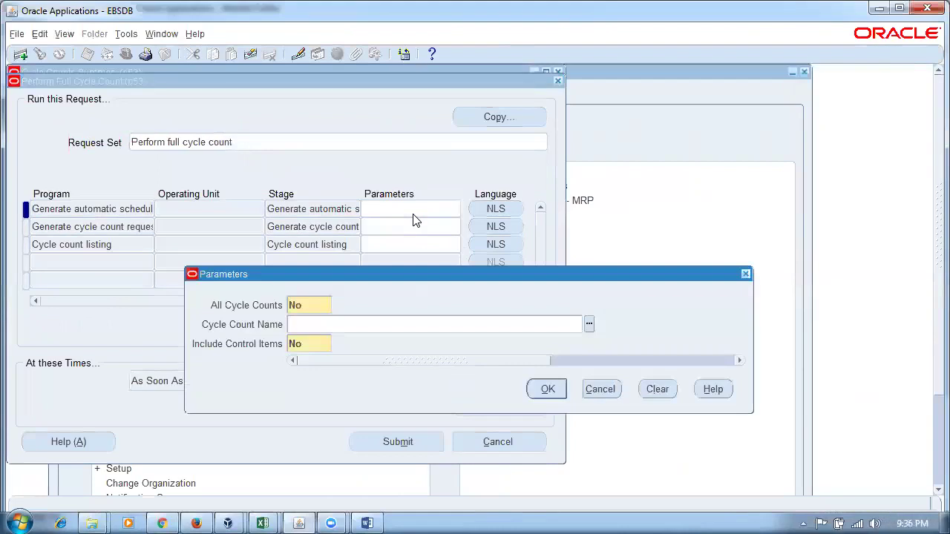
click(588, 324)
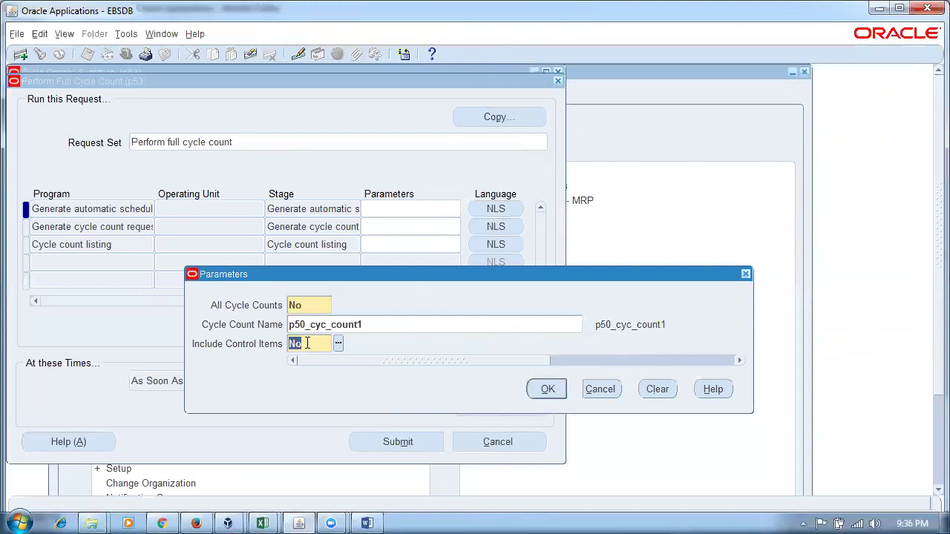
text(Yes)
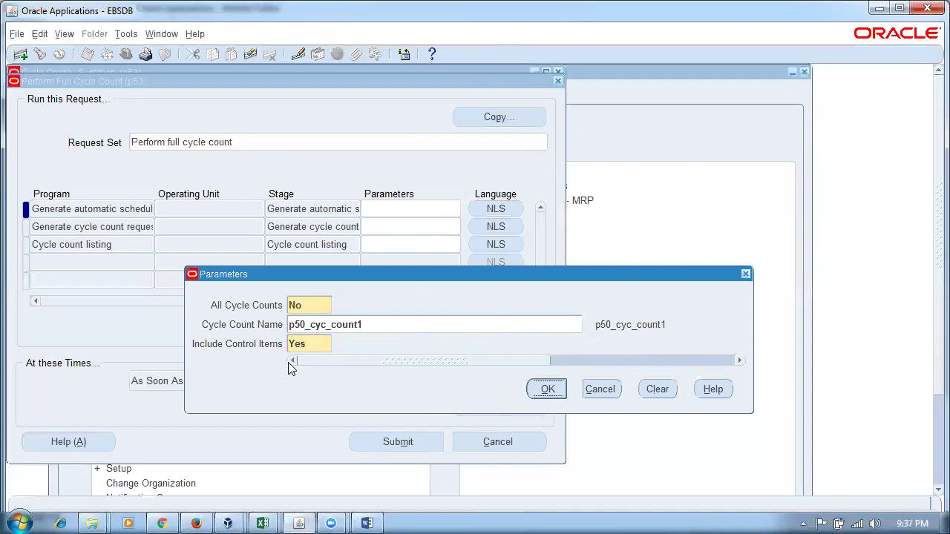
click(547, 390)
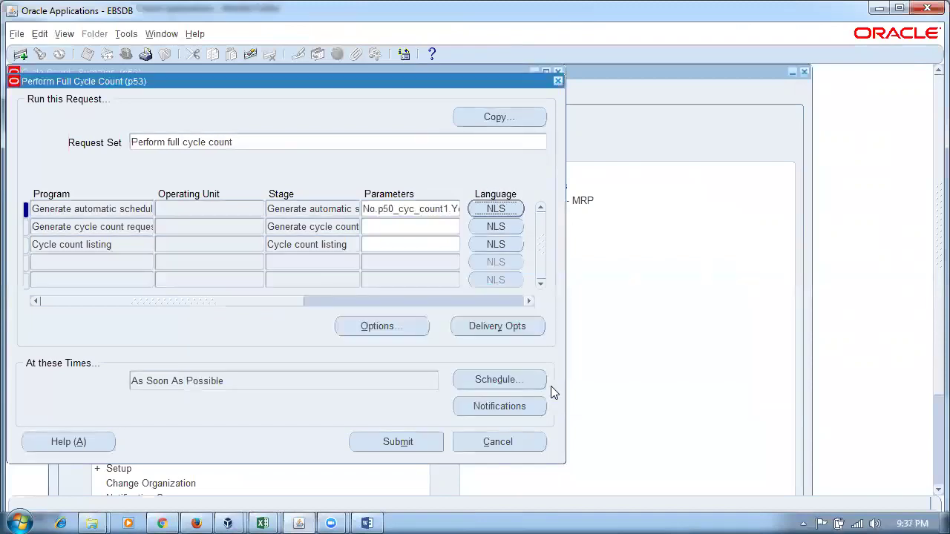
Set the cycle count name parameter of the Generate cycle count requests stage to p50_cyc_count1
click(428, 230)
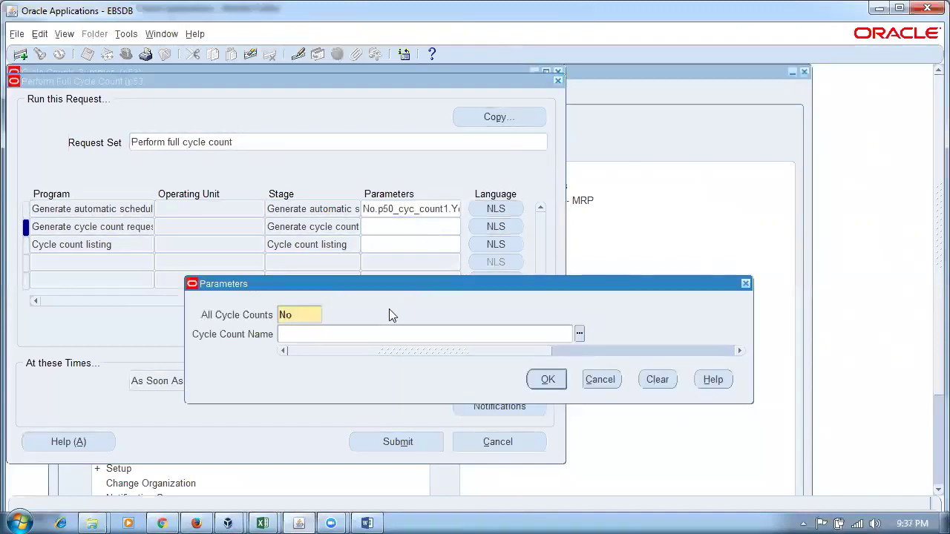
click(579, 334)
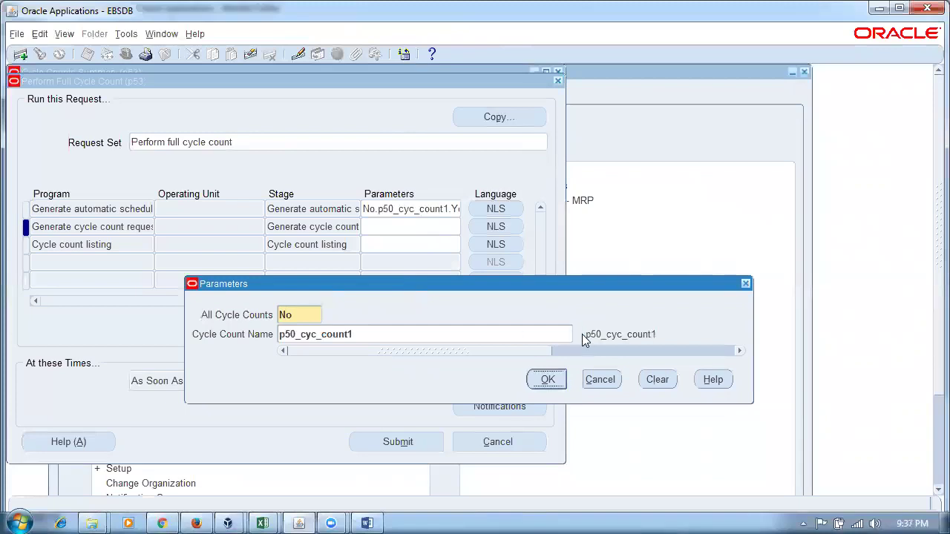
click(548, 379)
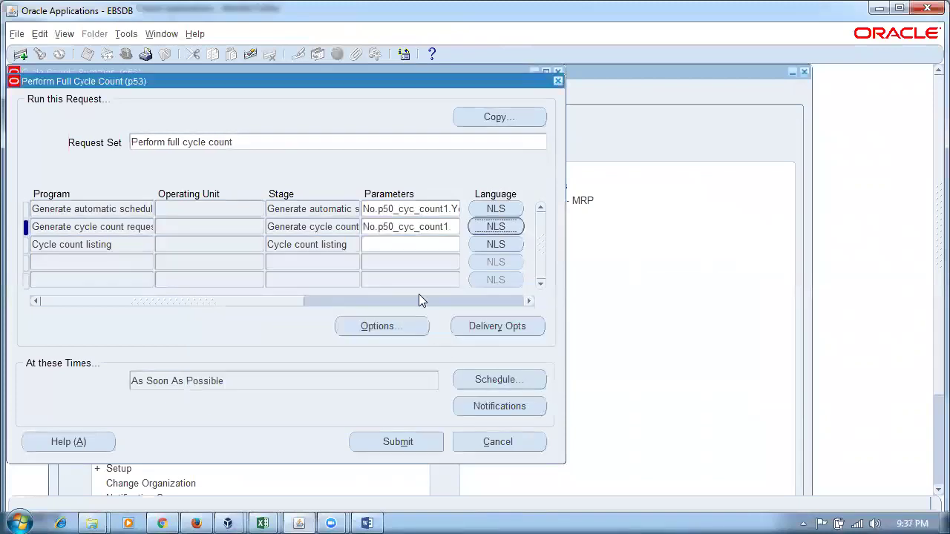
Set the Cycle count listing parameters to cycle count p50_cyc_count1 with Display Onhand Quantities set to Yes
click(389, 245)
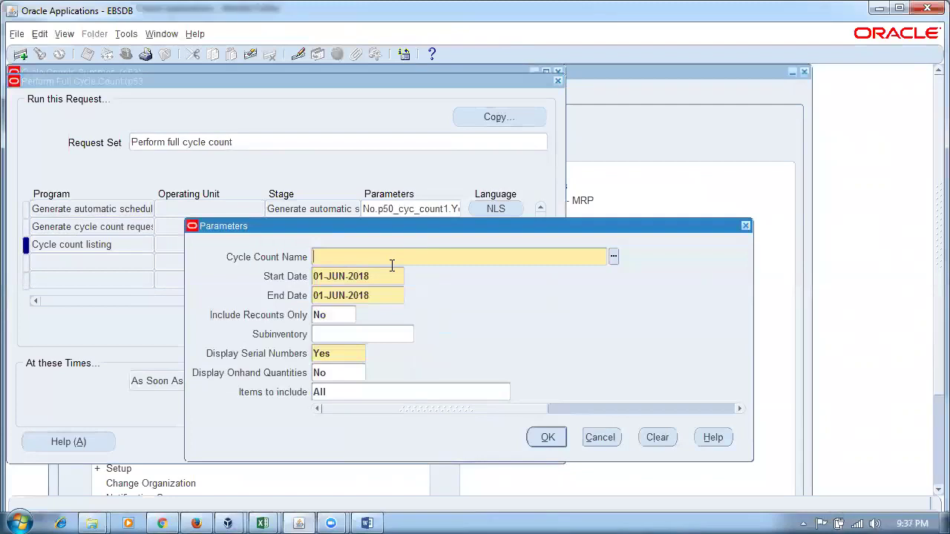
click(614, 259)
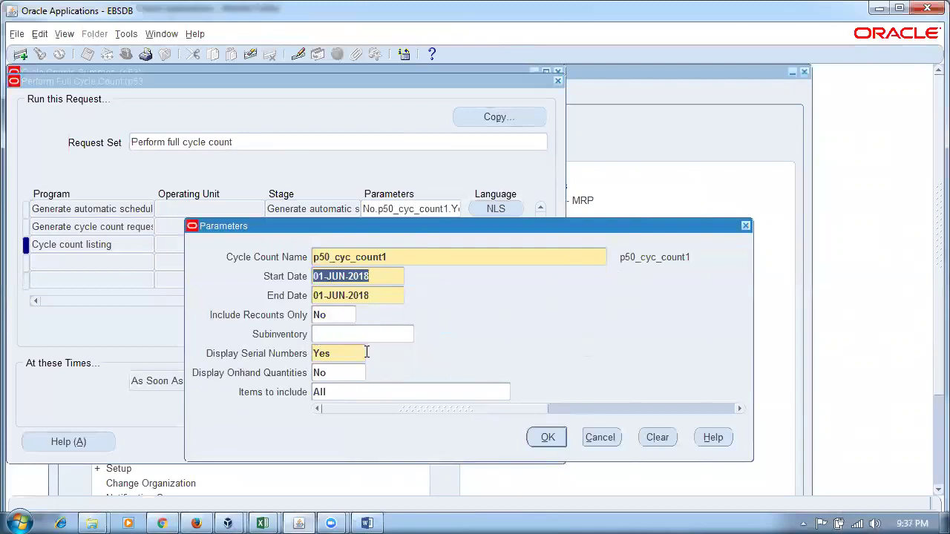
click(340, 372)
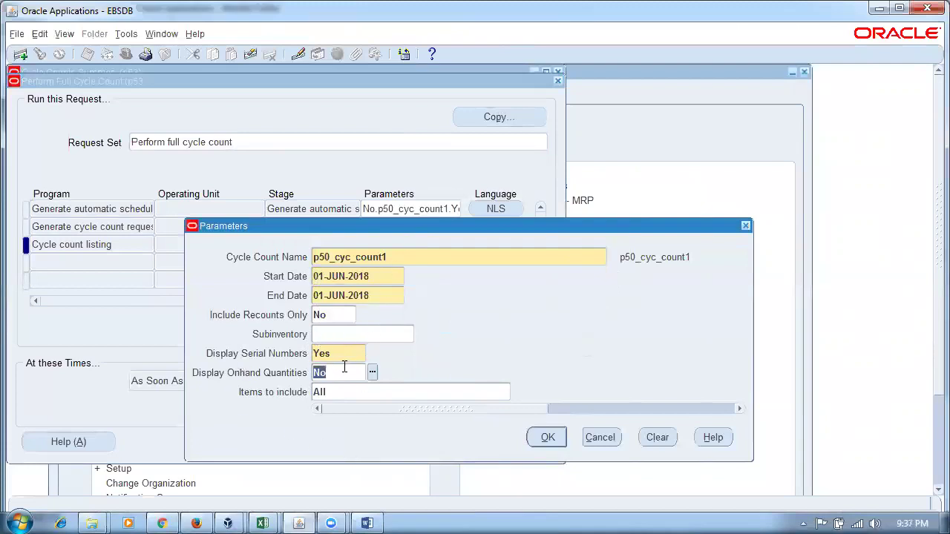
text(Yes)
key(Tab)
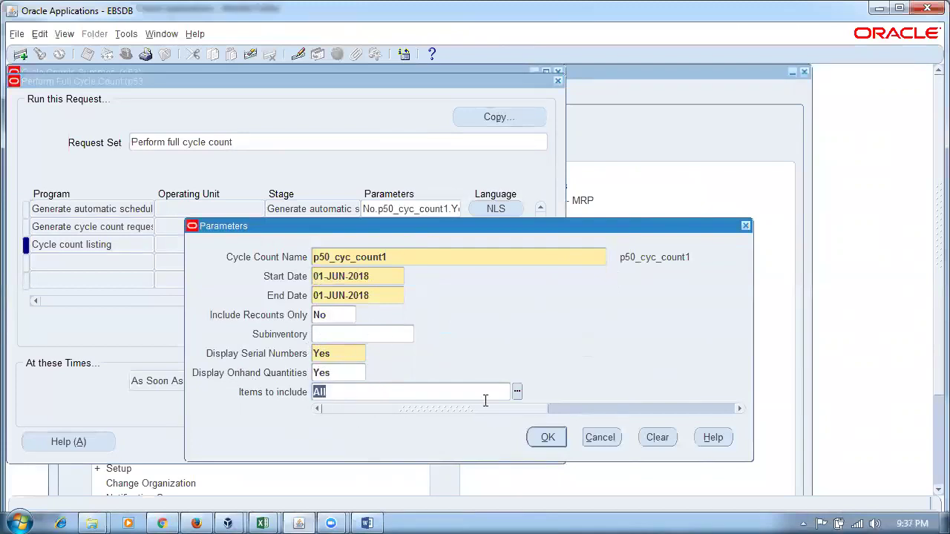
click(542, 437)
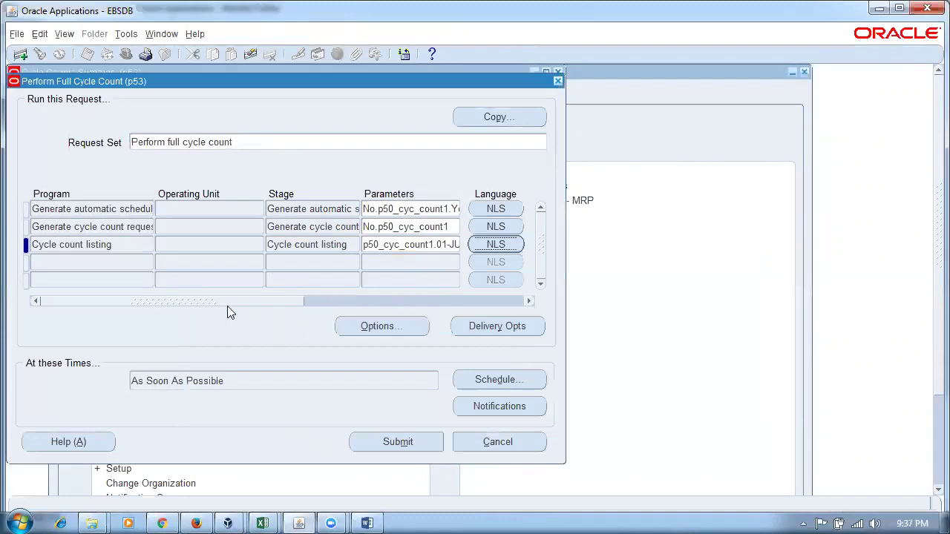
Enable Save for the Cycle count listing stage and submit the Perform full cycle count request set
drag(207, 302, 213, 301)
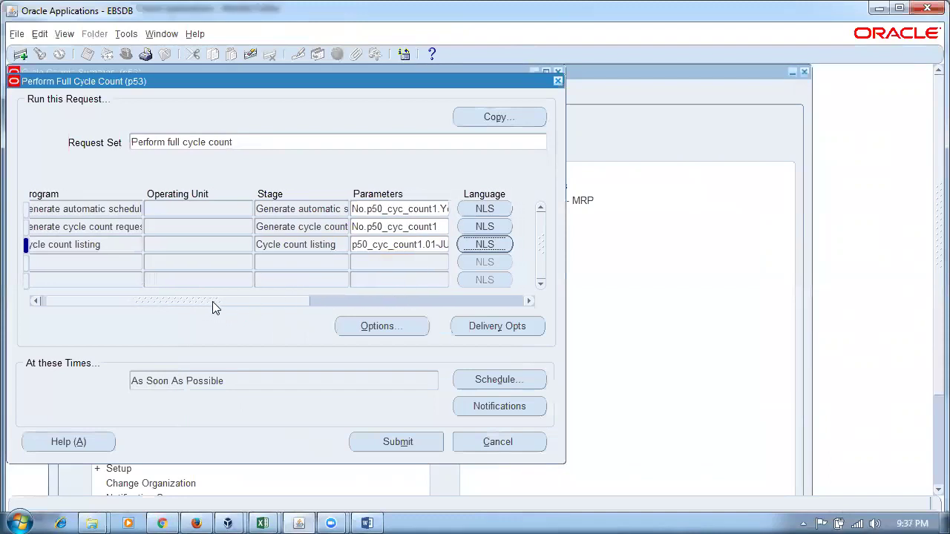
click(304, 244)
drag(227, 301, 285, 302)
click(440, 245)
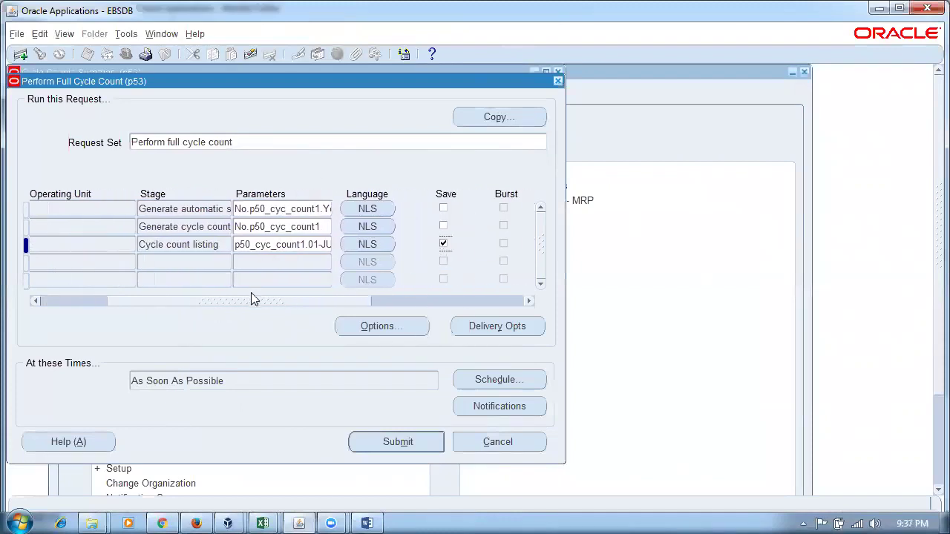
click(209, 249)
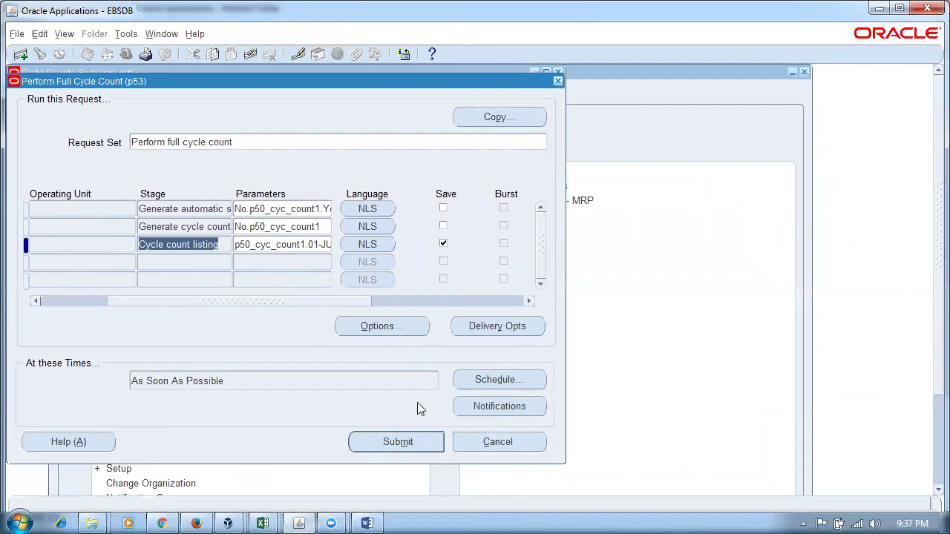
click(408, 442)
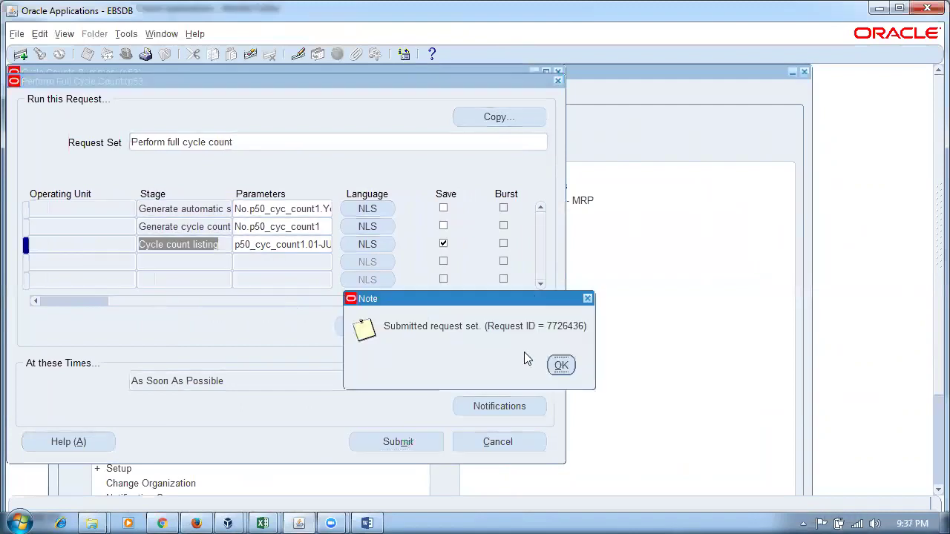
click(561, 366)
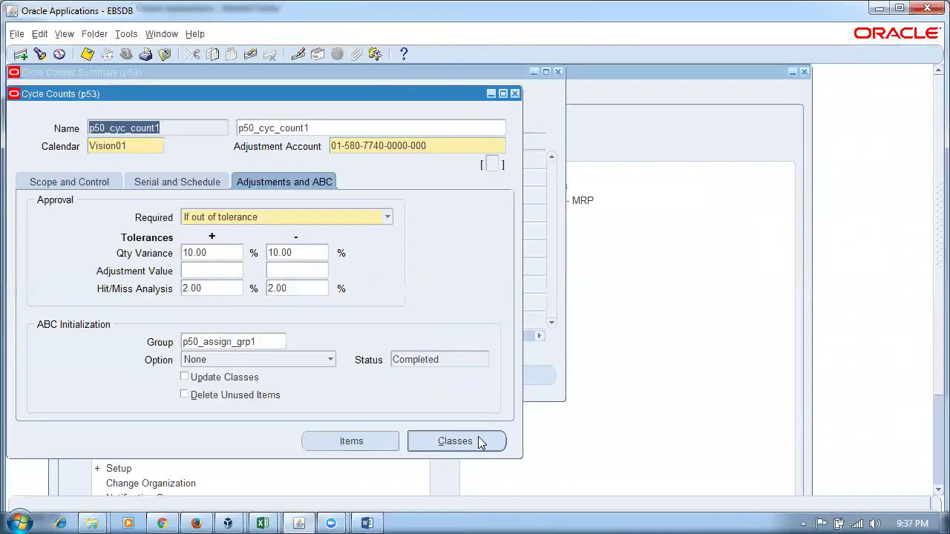
Open the concurrent requests list and check the Perform full cycle count request and its automatic schedule stage
key(alt+v)
key(r)
key(Return)
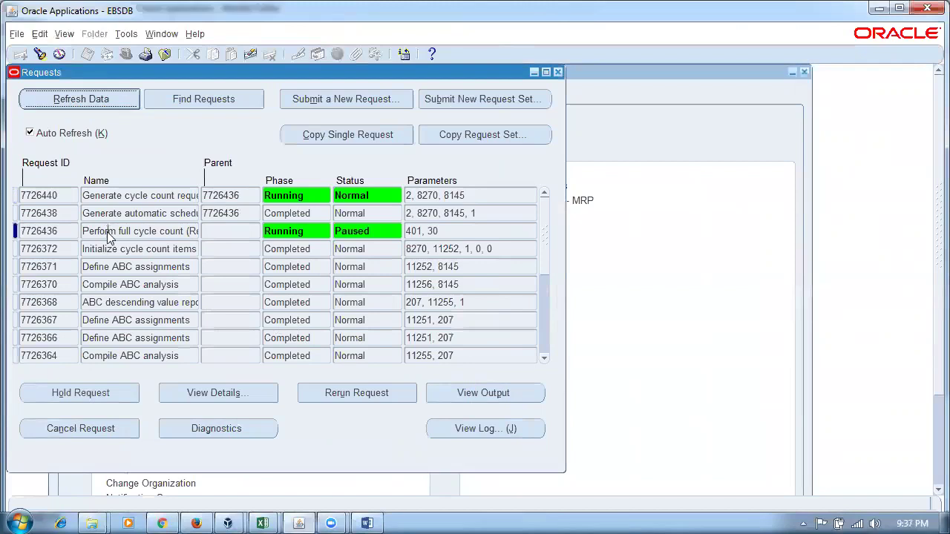
click(110, 231)
click(239, 213)
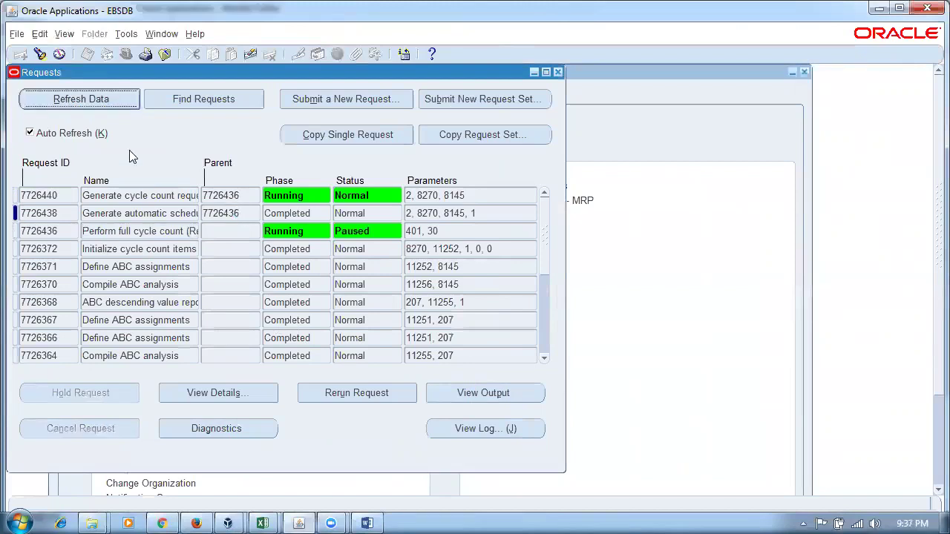
Refresh the requests until every stage of the full cycle count is completed, and select the Cycle count listing request
click(100, 104)
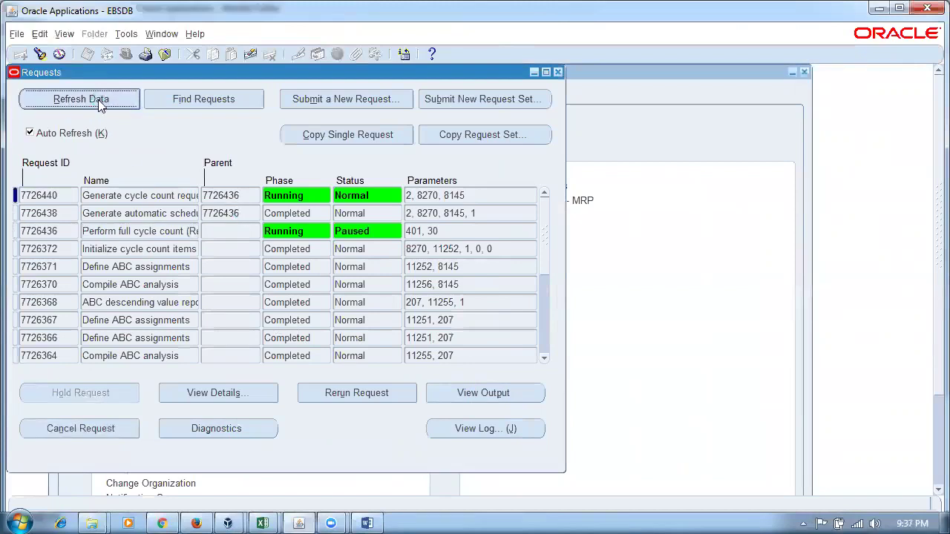
click(100, 104)
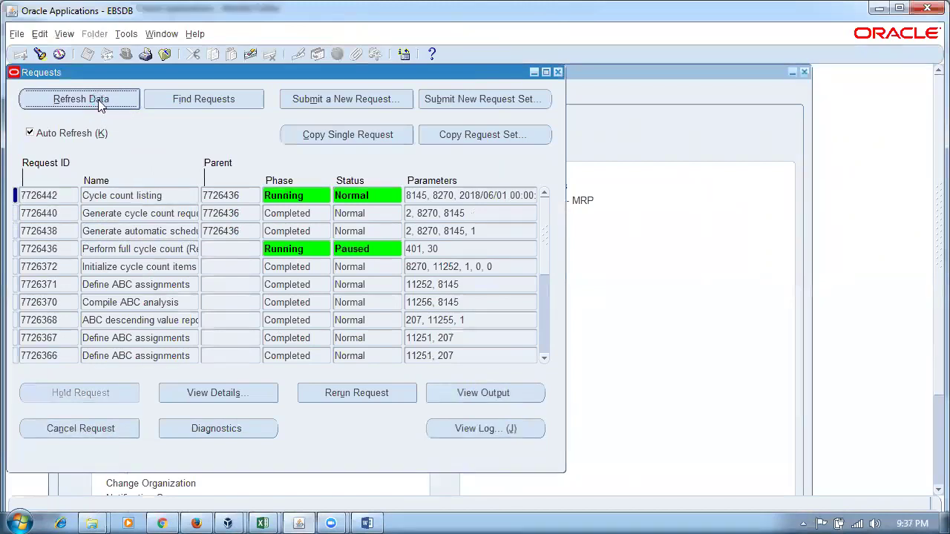
click(95, 107)
click(95, 108)
click(95, 108)
click(94, 106)
click(94, 106)
click(93, 105)
click(94, 104)
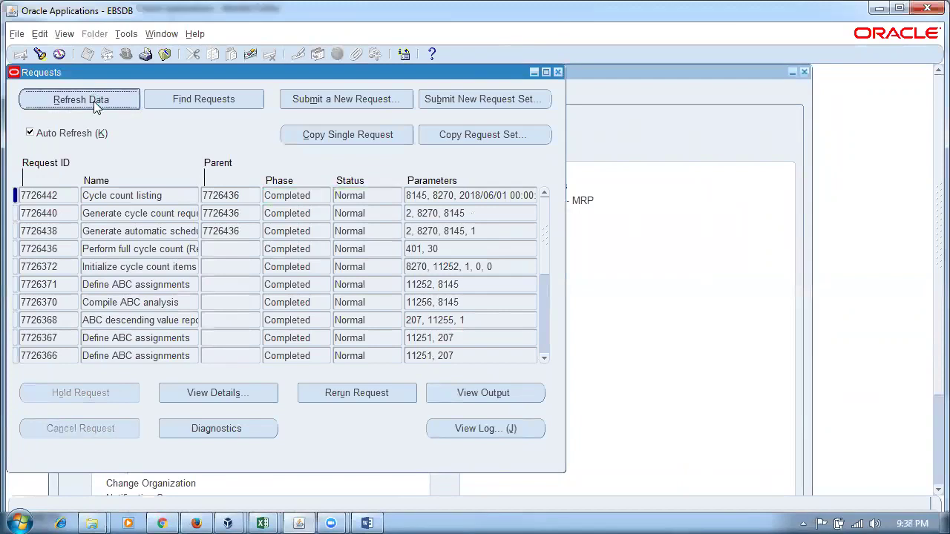
click(170, 197)
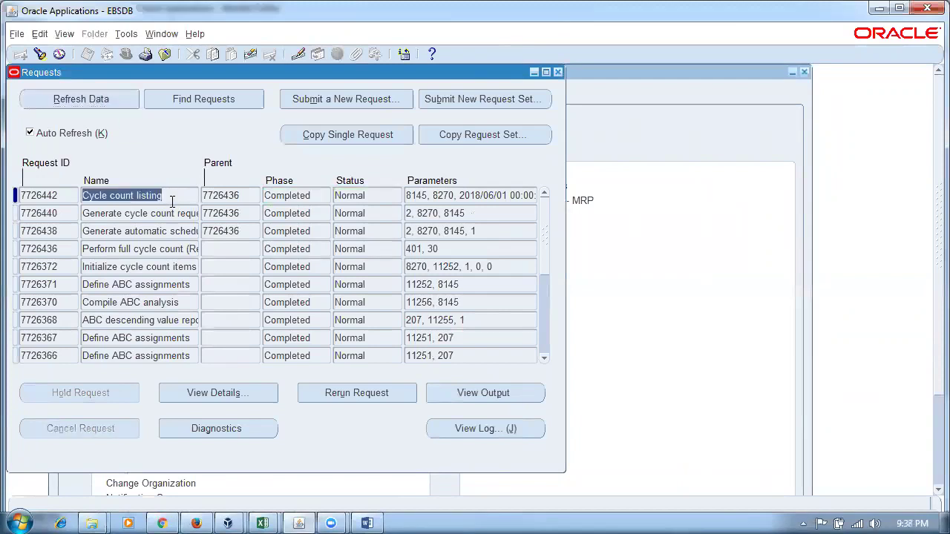
Open the Cycle count listing output and review its count sequences, items, lot numbers and serial numbers
click(483, 393)
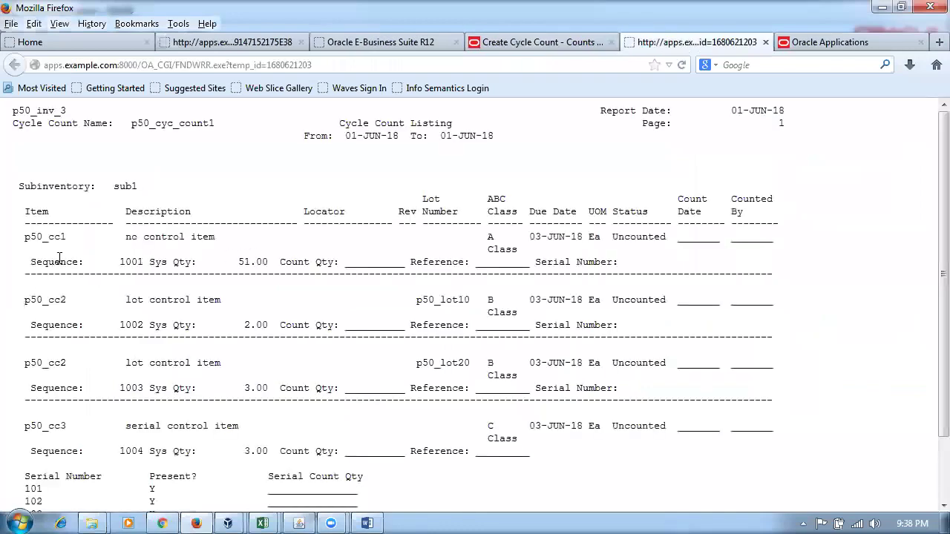
drag(119, 261, 153, 265)
click(53, 236)
drag(167, 324, 110, 324)
click(42, 308)
drag(444, 299, 478, 298)
drag(445, 364, 470, 364)
click(386, 444)
scroll(386, 444, down, 1)
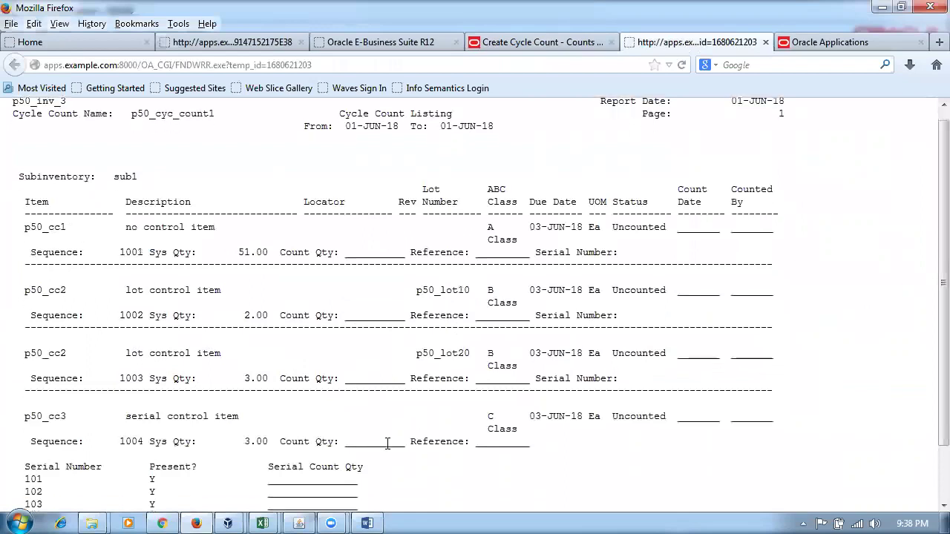
scroll(386, 443, down, 2)
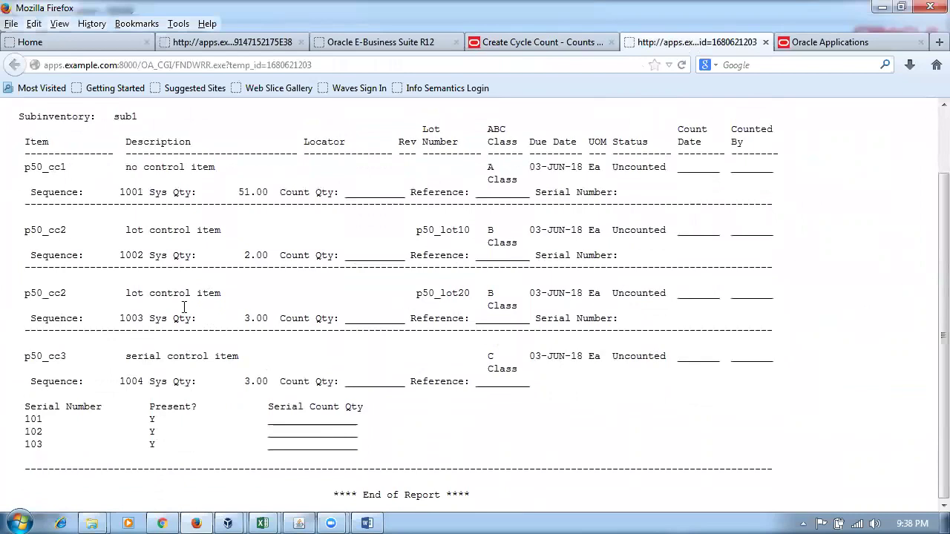
scroll(183, 306, up, 2)
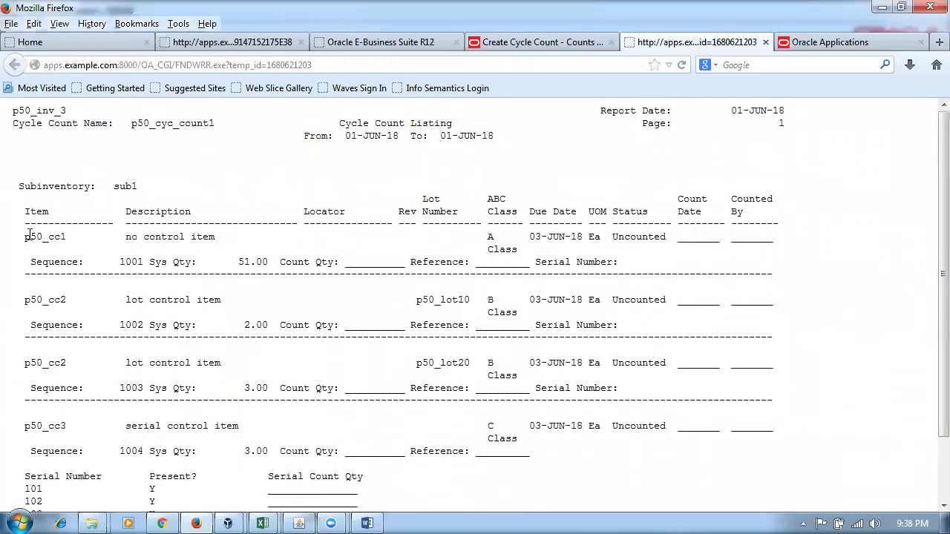
Review the p50_cc1 entry and the system quantities in the cycle count listing, and close the report
drag(23, 237, 752, 269)
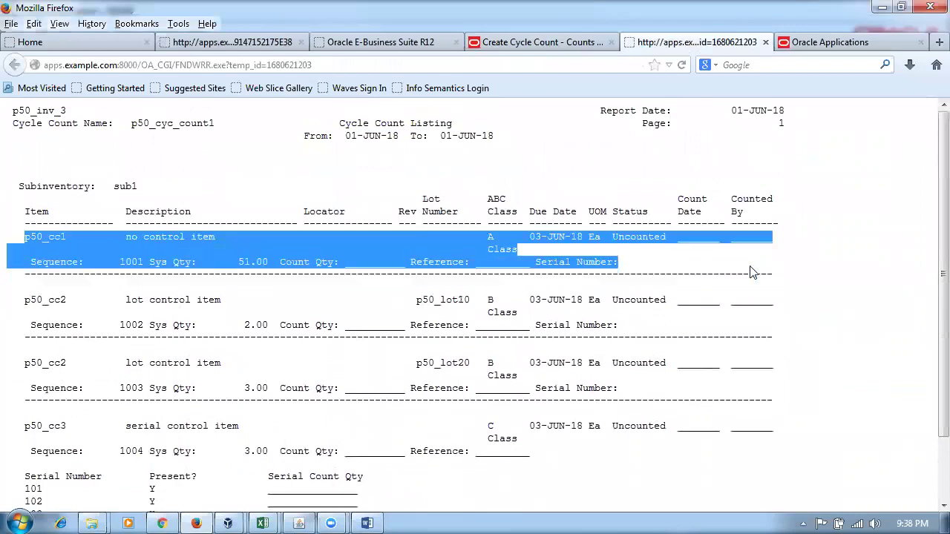
click(141, 332)
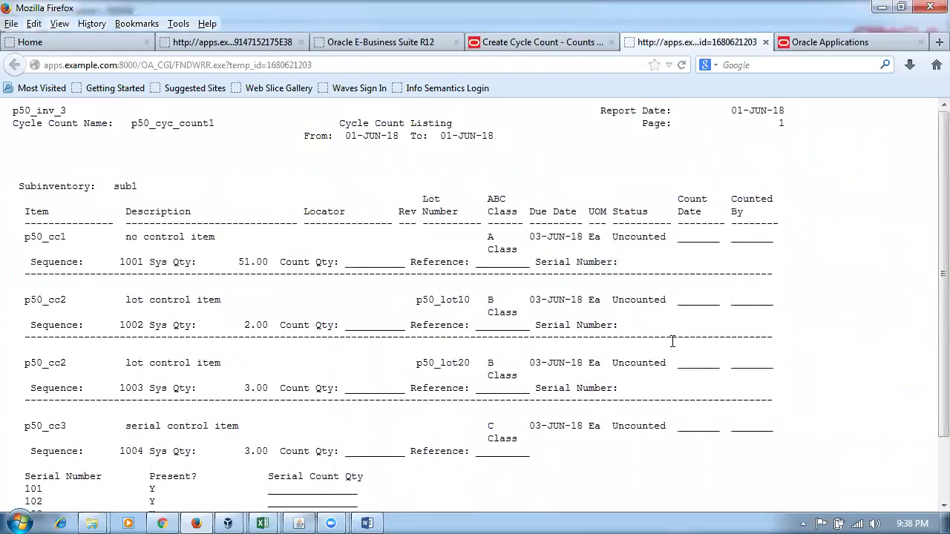
double_click(252, 261)
click(700, 234)
drag(239, 262, 272, 268)
drag(247, 324, 272, 325)
click(253, 388)
click(764, 42)
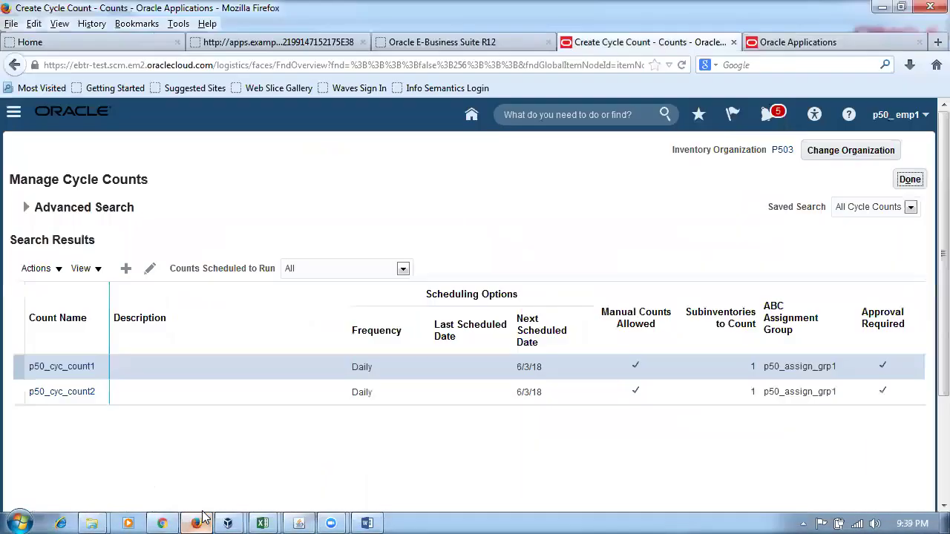
Generate count schedules for cycle count p50_cyc_count2 in Oracle Cloud's Manage Cycle Counts and acknowledge the submission
click(13, 395)
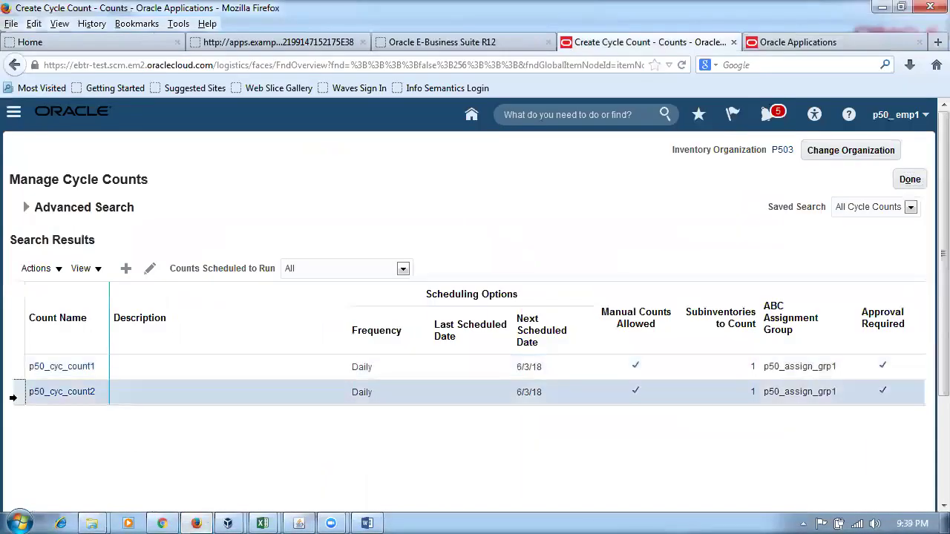
click(30, 276)
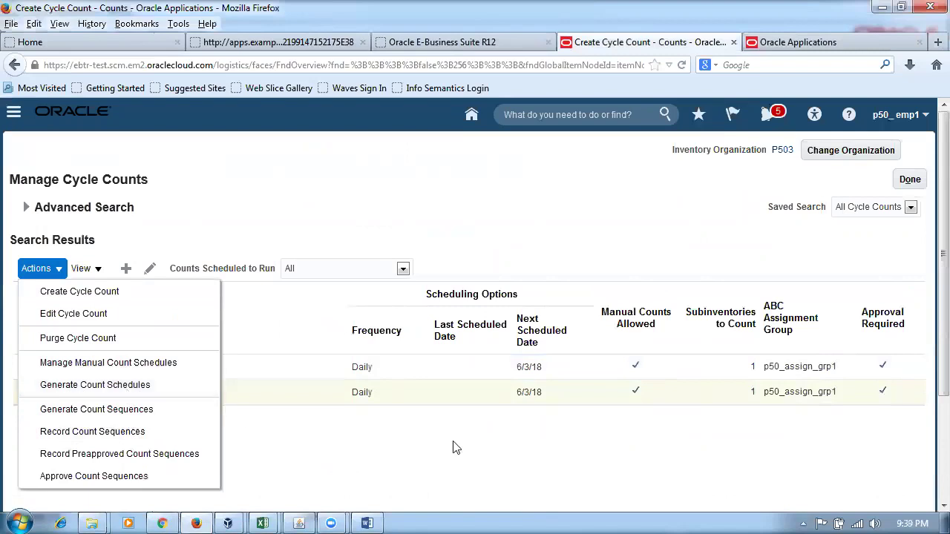
click(428, 451)
click(18, 391)
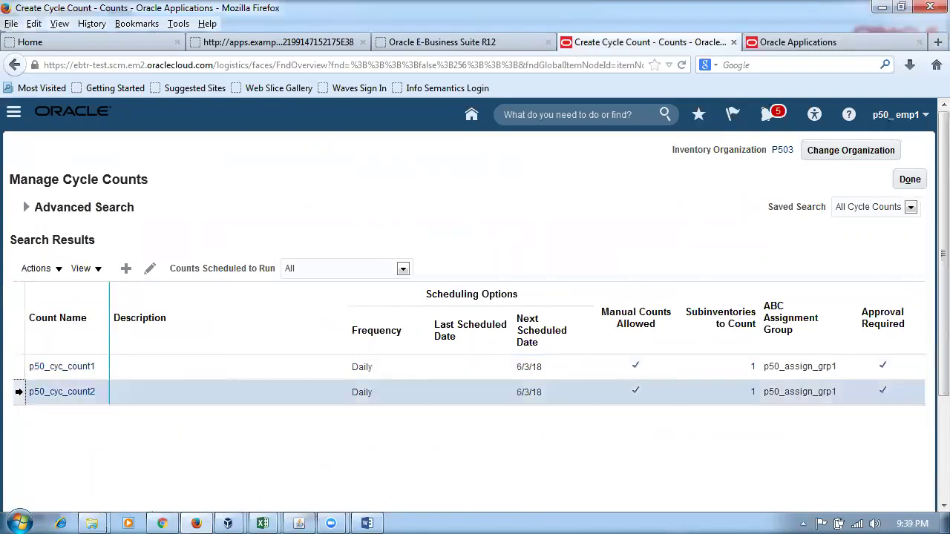
click(40, 269)
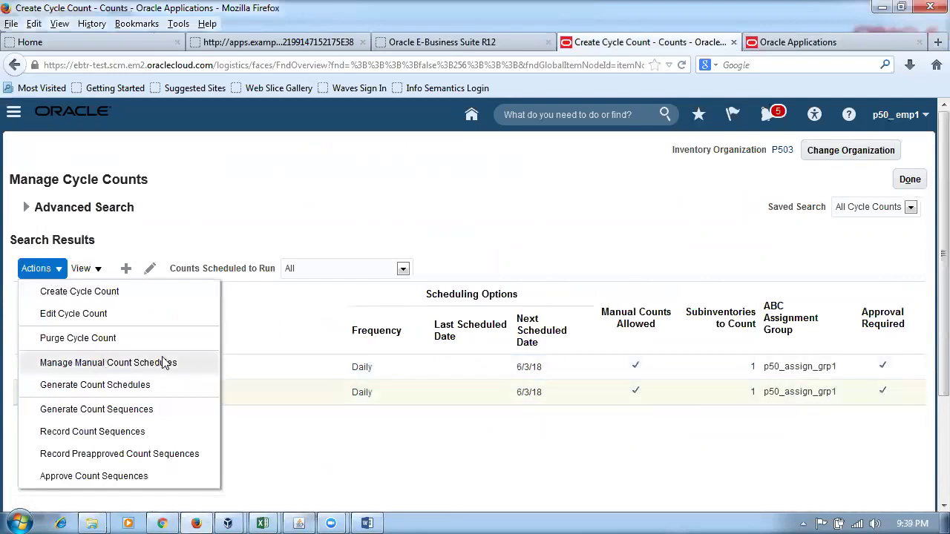
click(139, 391)
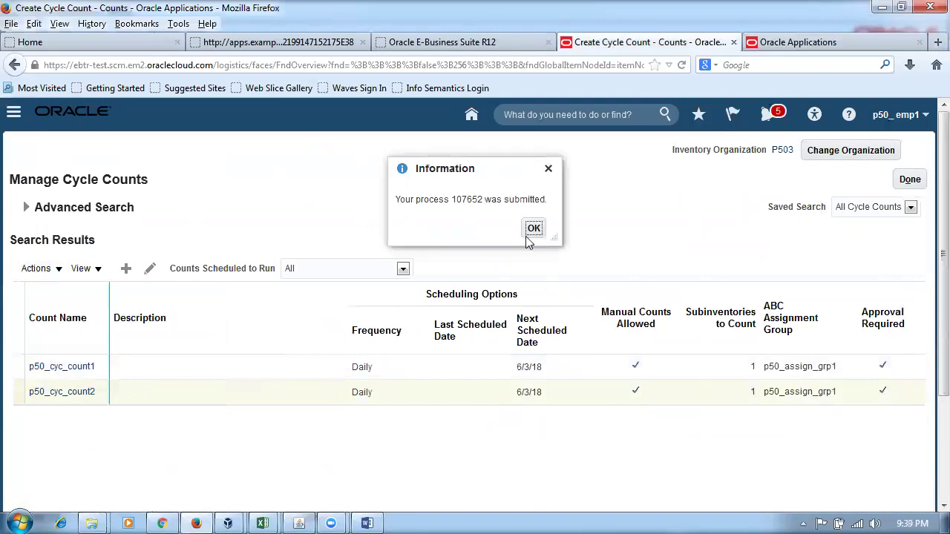
click(531, 229)
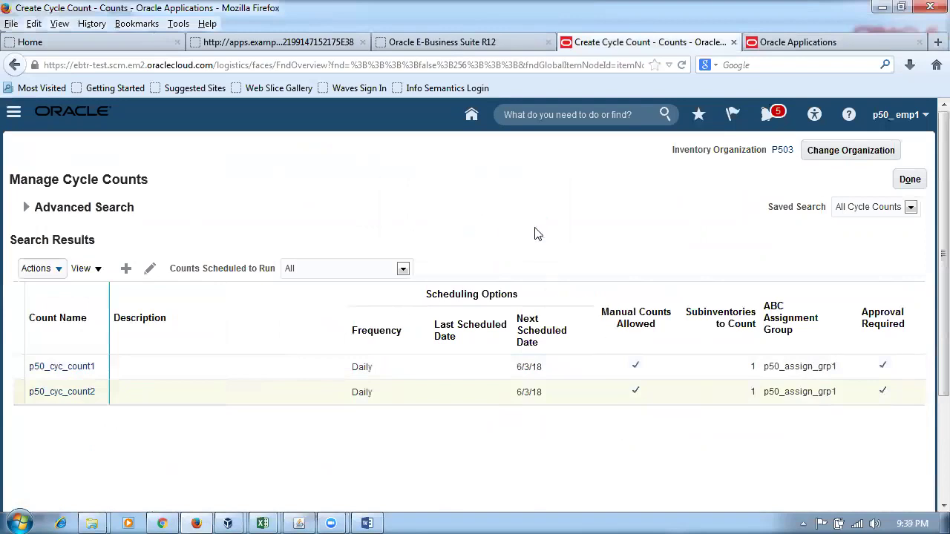
Open Scheduled Processes in a new browser tab and refresh the list to check the Generate Count Schedules process
click(933, 42)
click(241, 156)
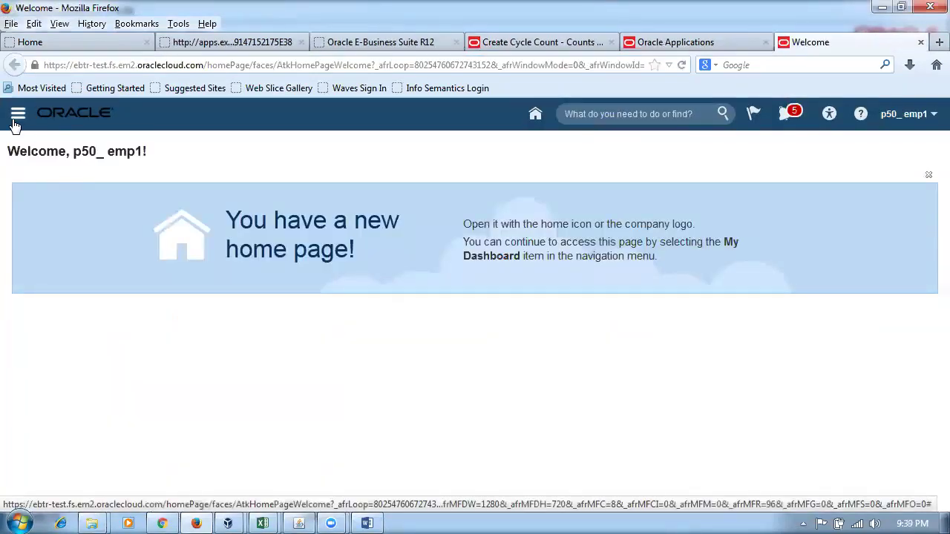
click(17, 116)
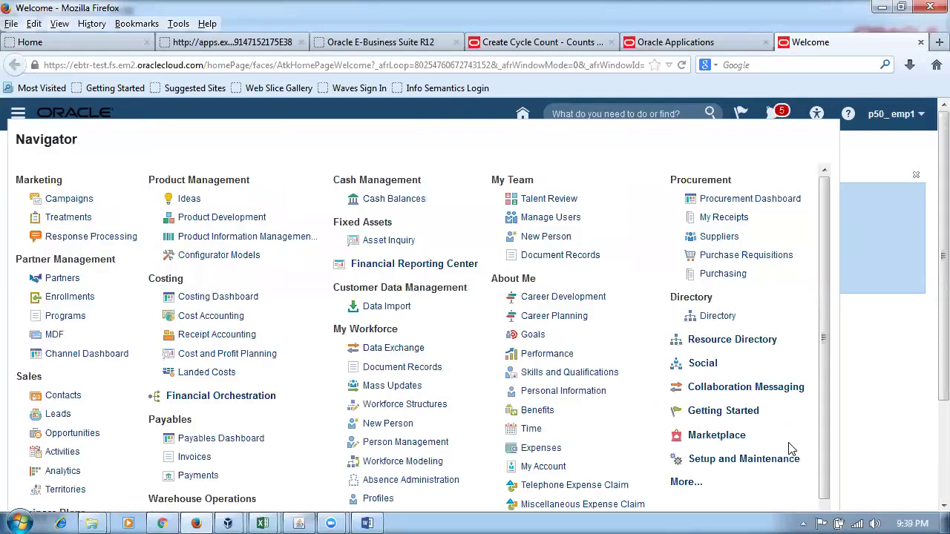
click(685, 488)
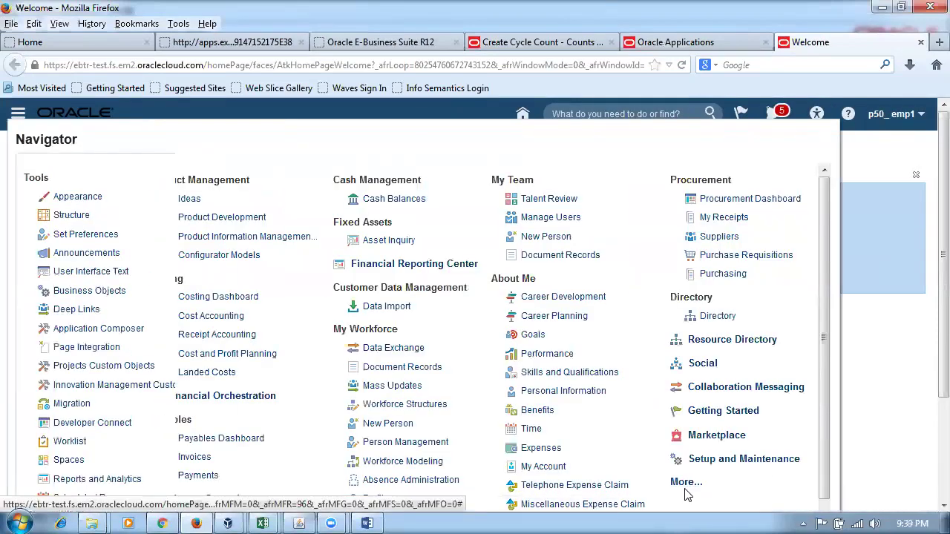
scroll(133, 484, down, 1)
click(133, 473)
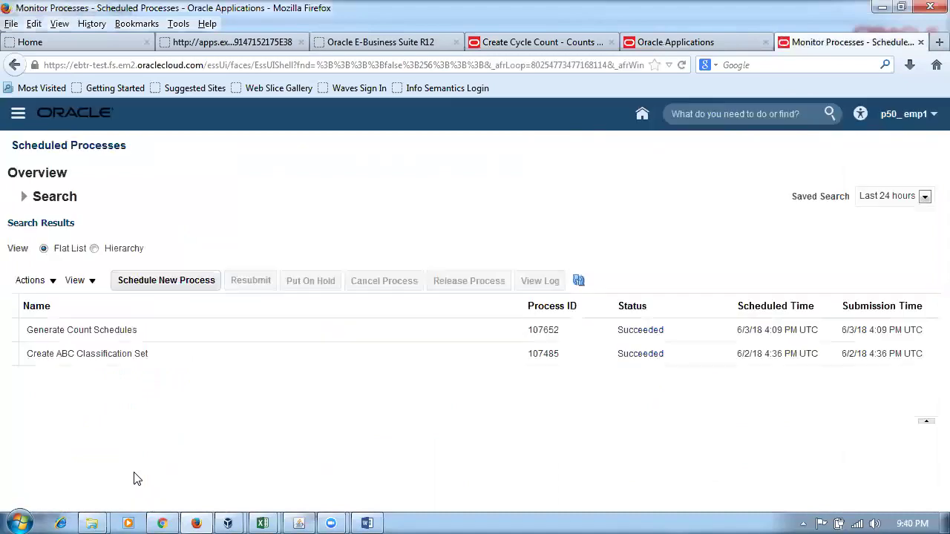
click(580, 281)
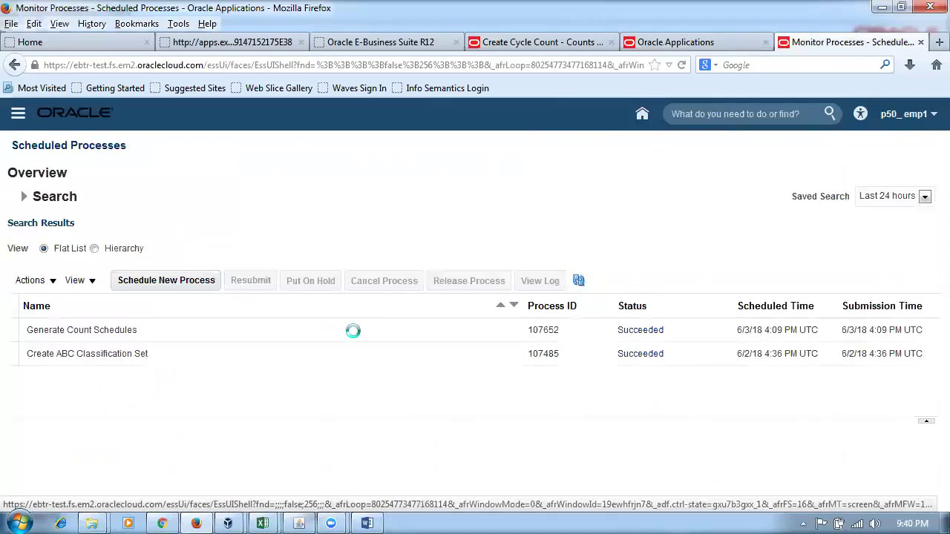
click(352, 331)
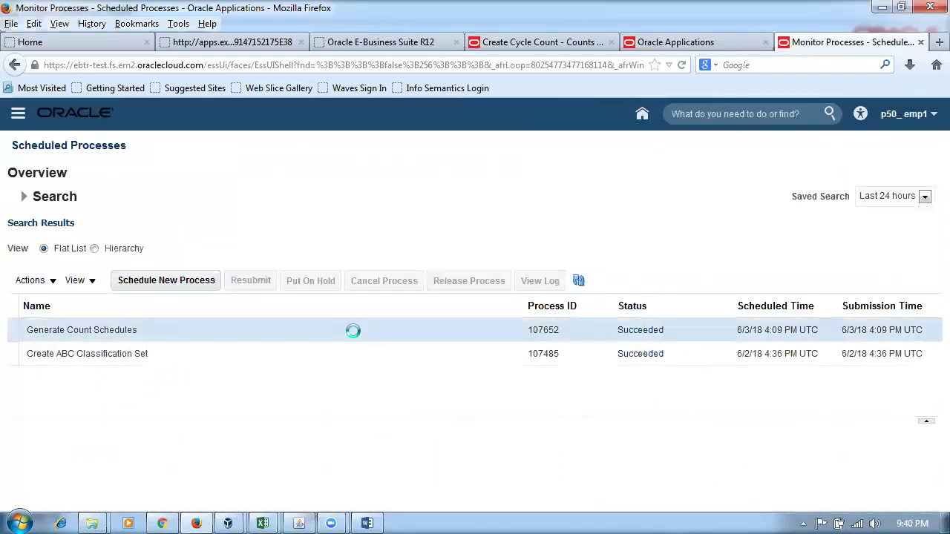
Return to Manage Cycle Counts, generate count sequences for p50_cyc_count2 and acknowledge the submission
click(521, 43)
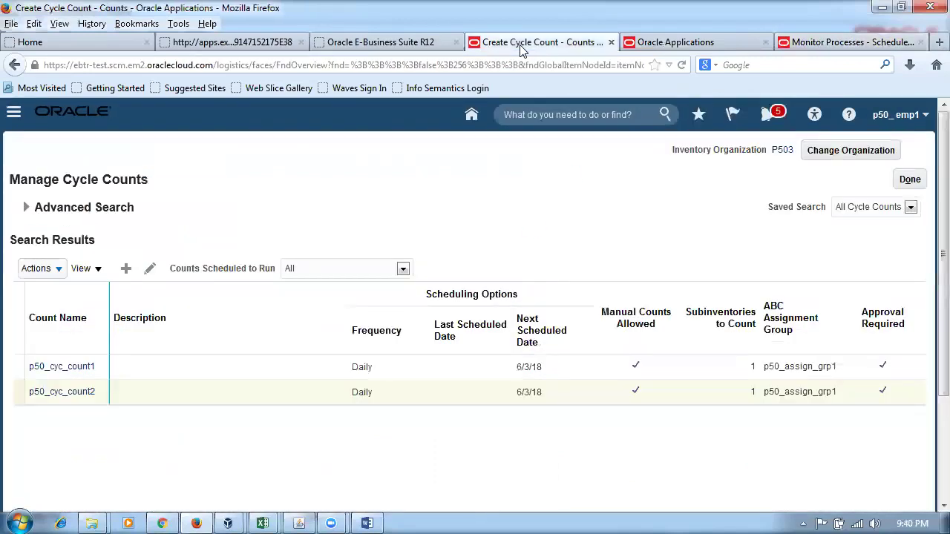
click(20, 393)
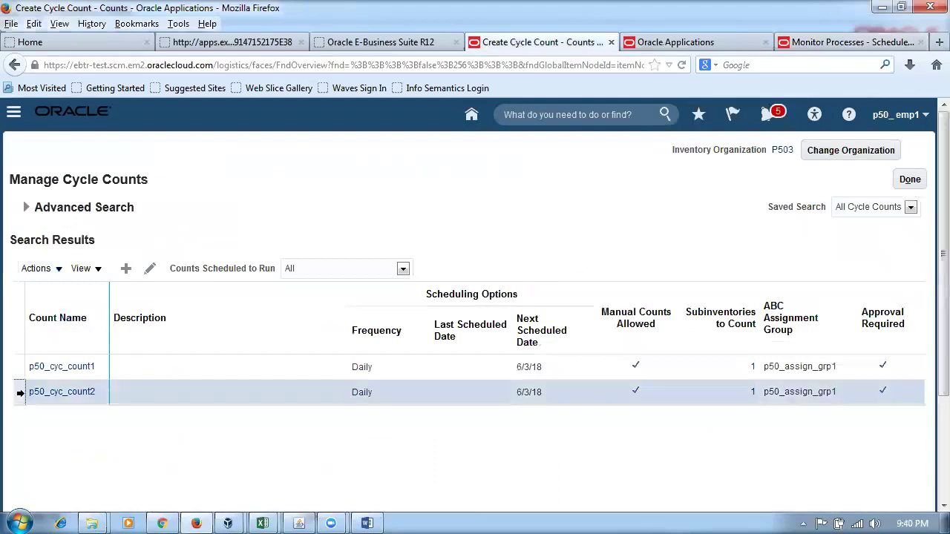
click(53, 269)
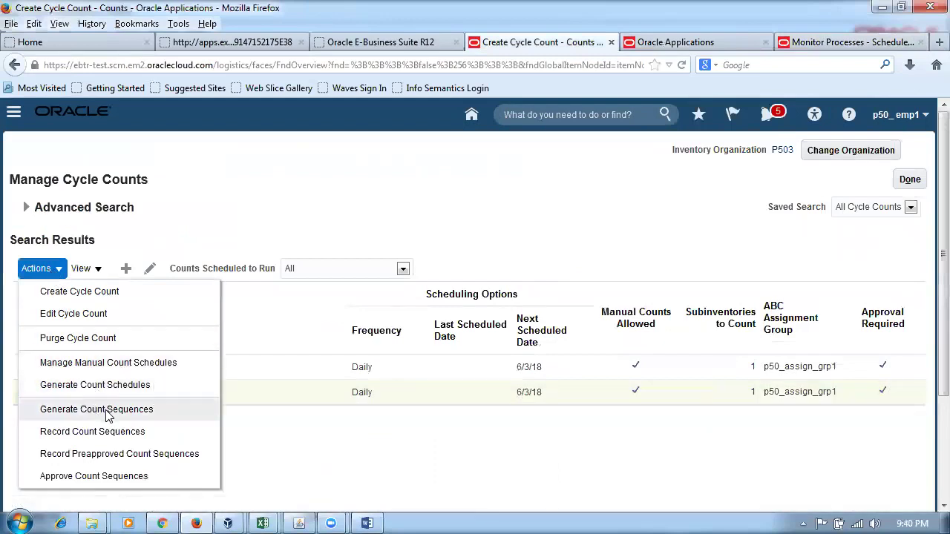
click(108, 414)
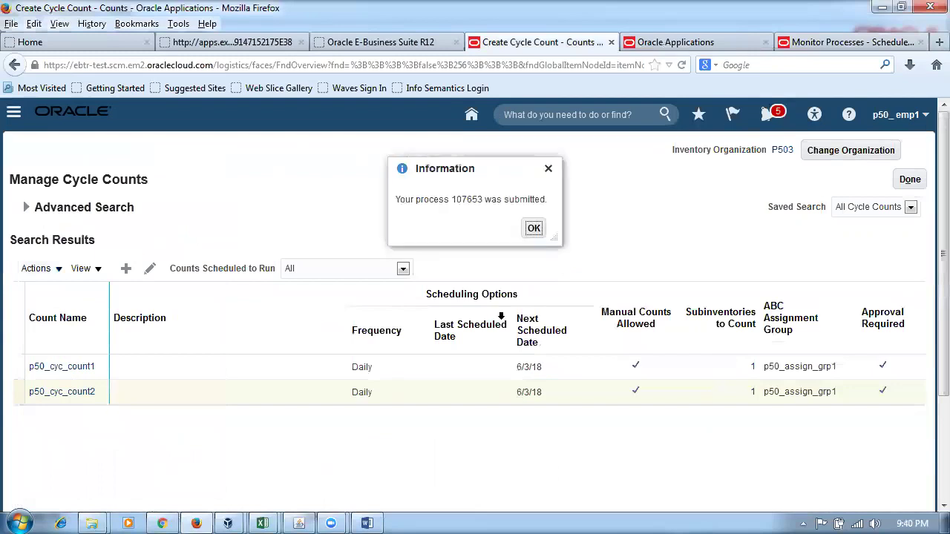
click(534, 228)
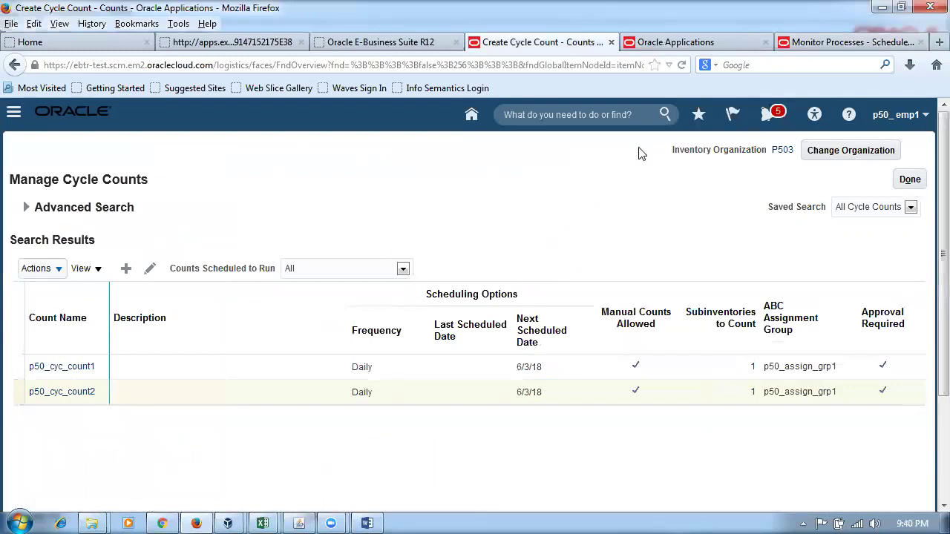
Refresh the Scheduled Processes list repeatedly to monitor the Generate Count Sequences process
click(816, 41)
click(578, 280)
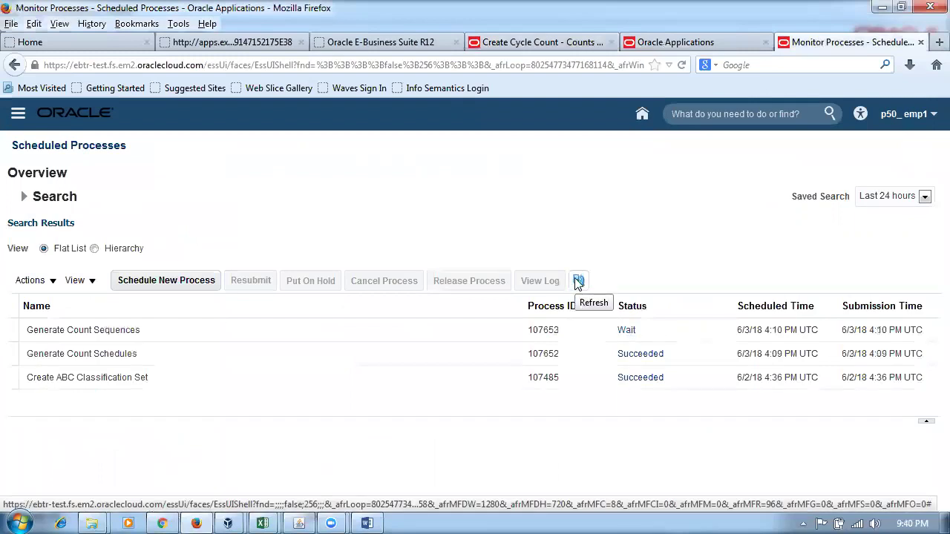
click(578, 282)
click(578, 282)
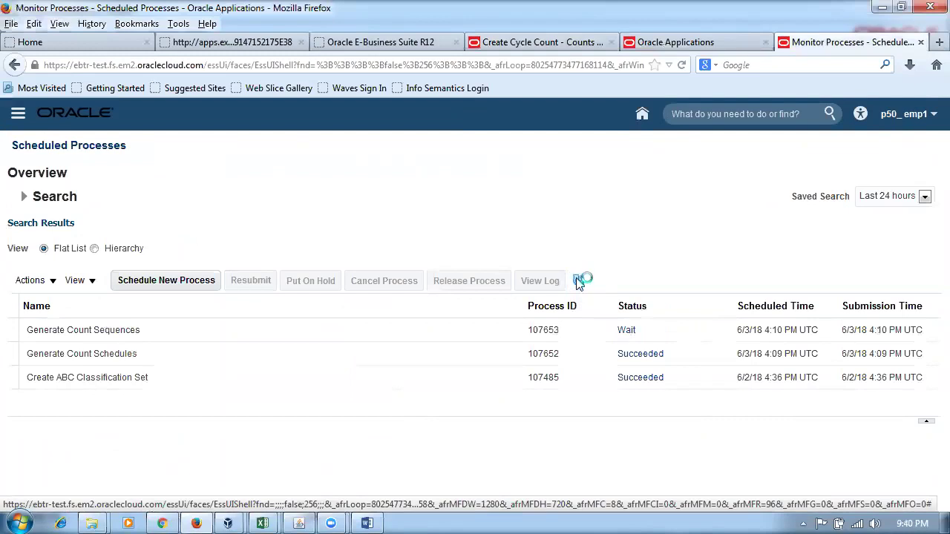
click(579, 282)
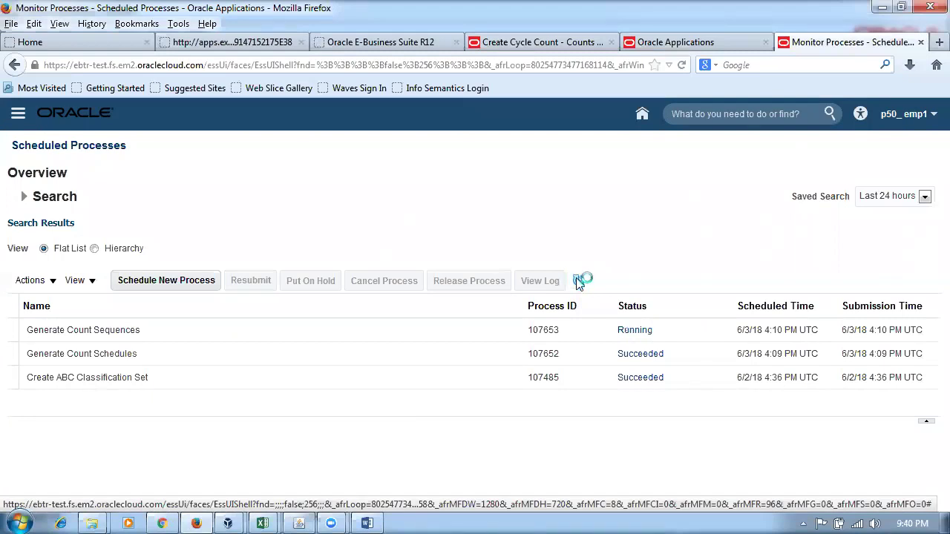
click(578, 282)
click(524, 41)
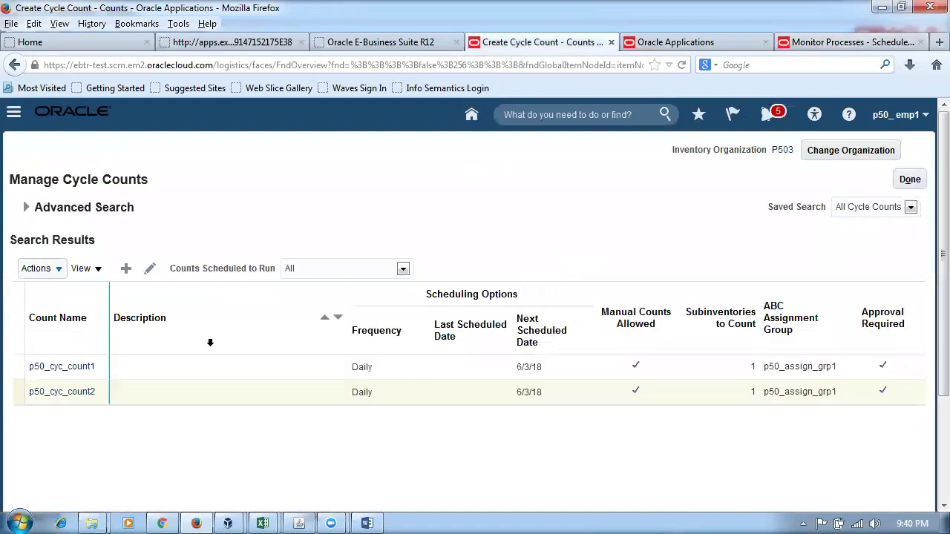
click(15, 391)
click(52, 272)
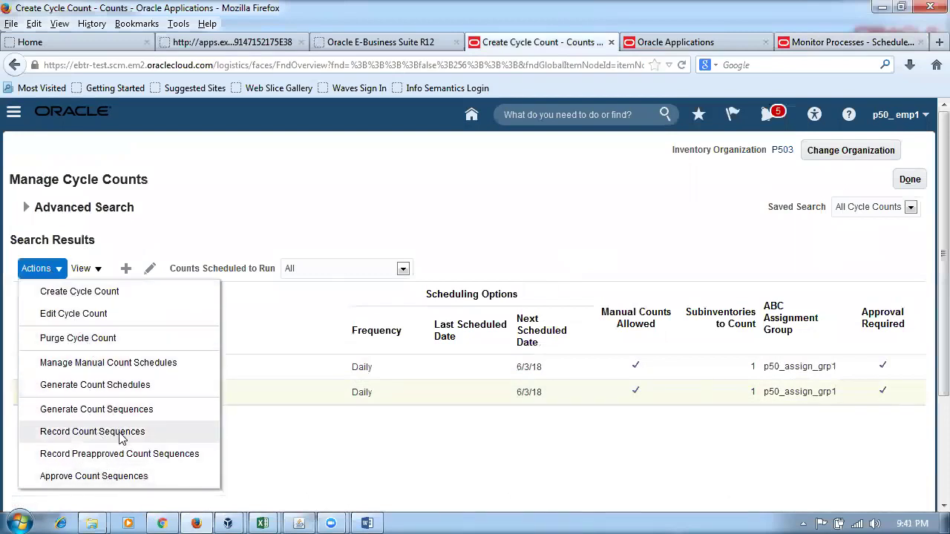
click(528, 238)
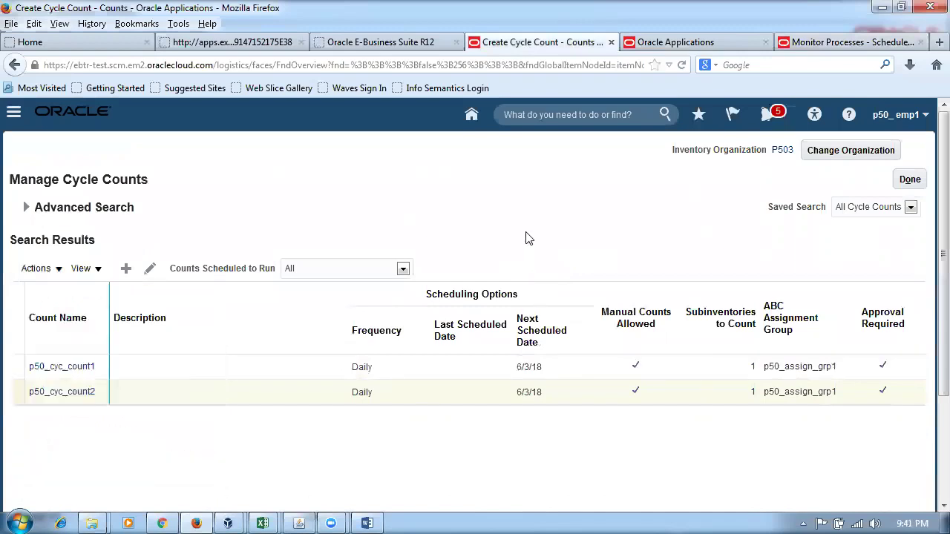
In Scheduled Processes, start a new job, find it by searching for %cyc%count%list%, and choose Print Cycle Count Listing Report
click(838, 45)
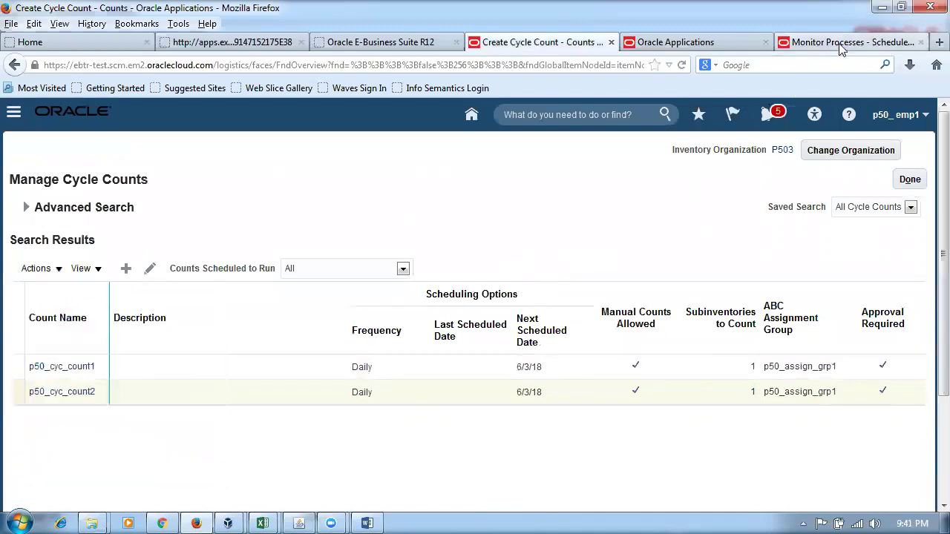
click(146, 286)
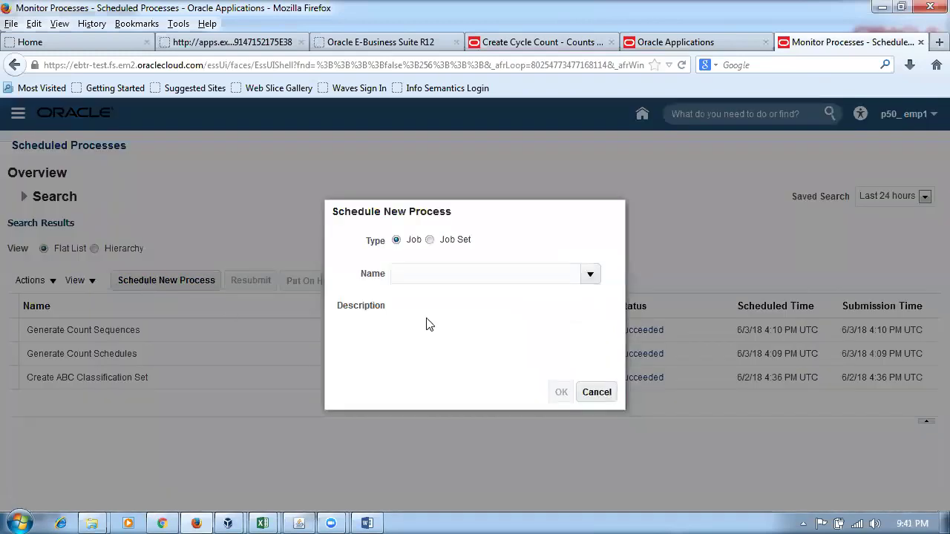
click(437, 270)
text(%cyc%count5list%)
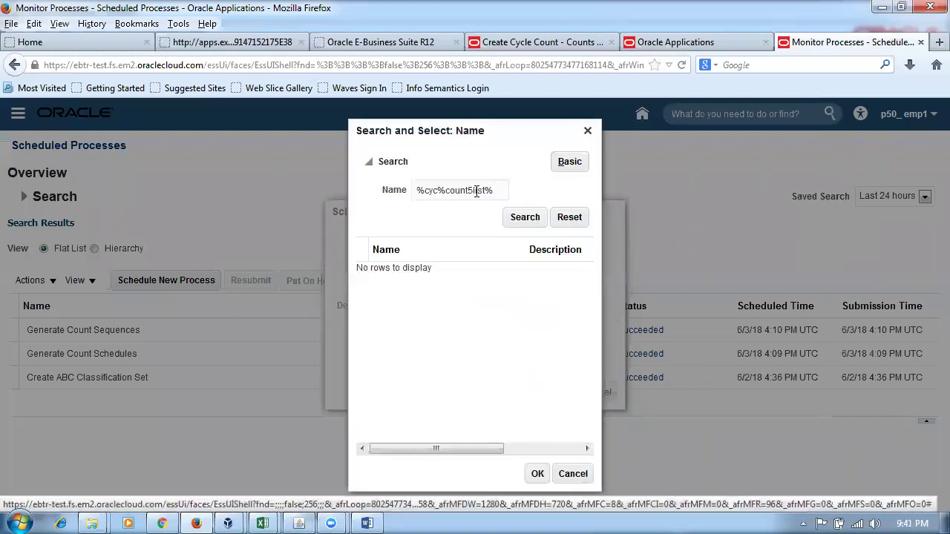
key(Delete)
text(%)
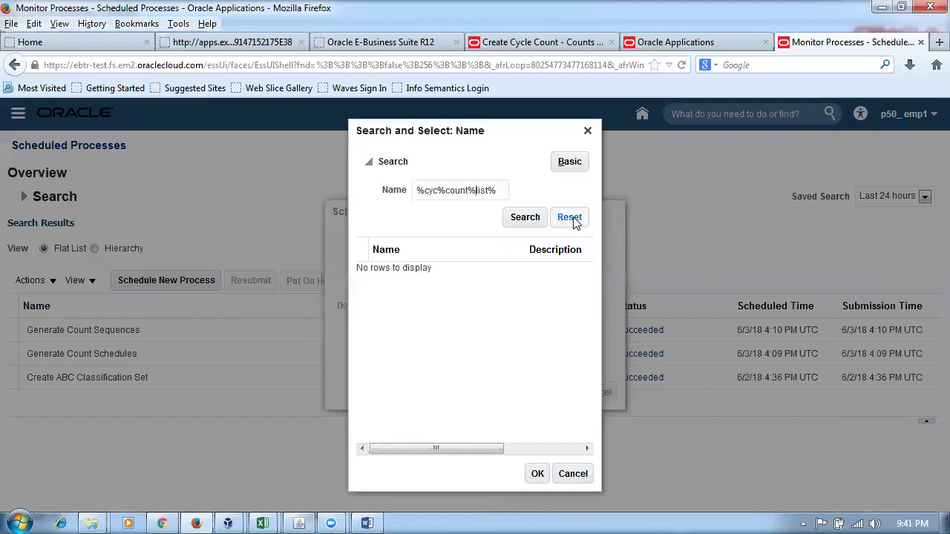
click(504, 218)
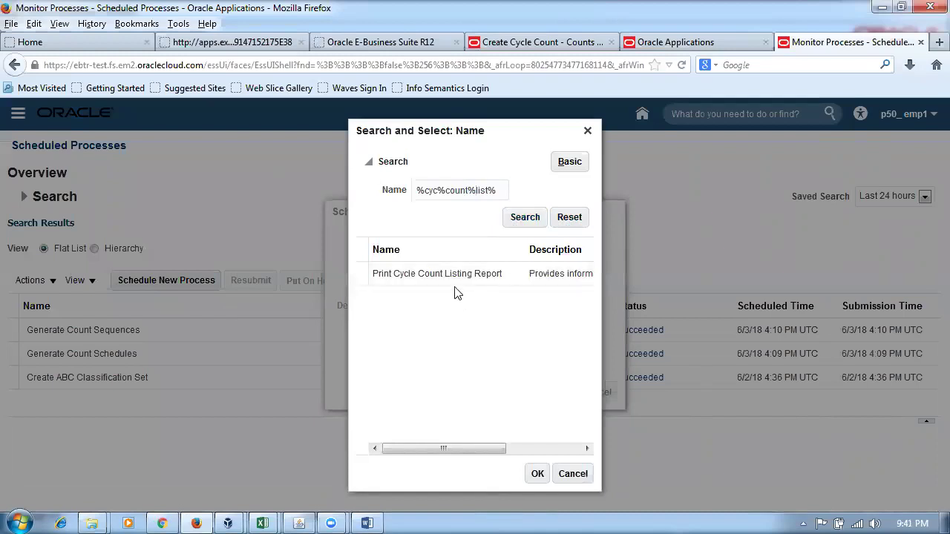
click(456, 280)
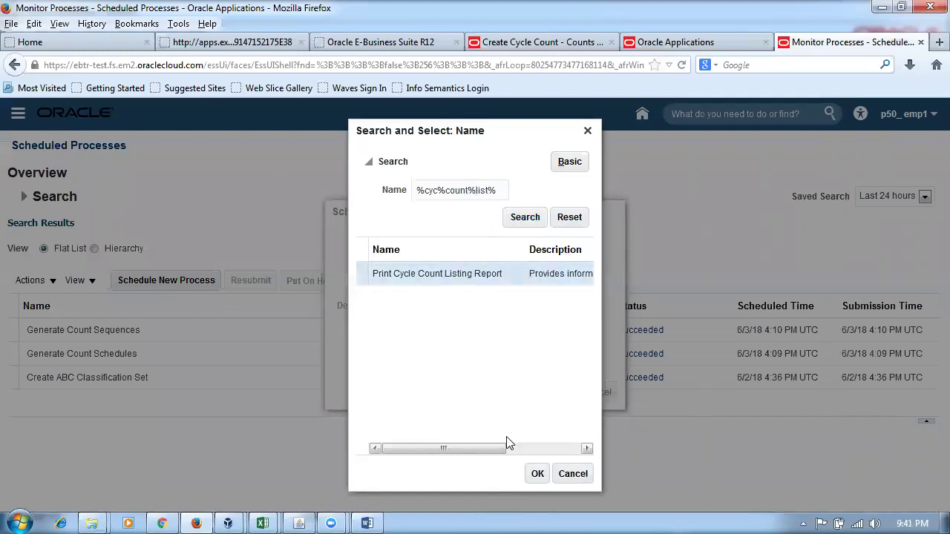
click(538, 475)
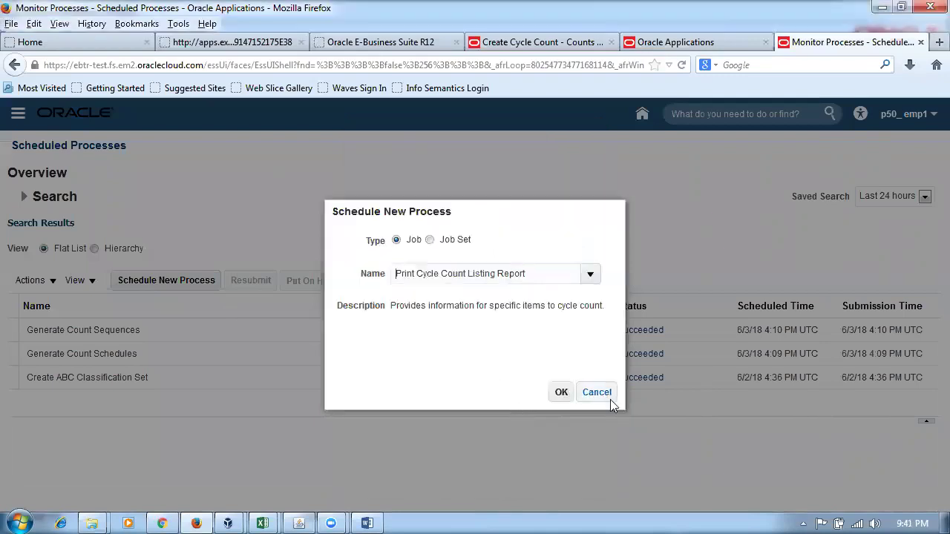
click(567, 393)
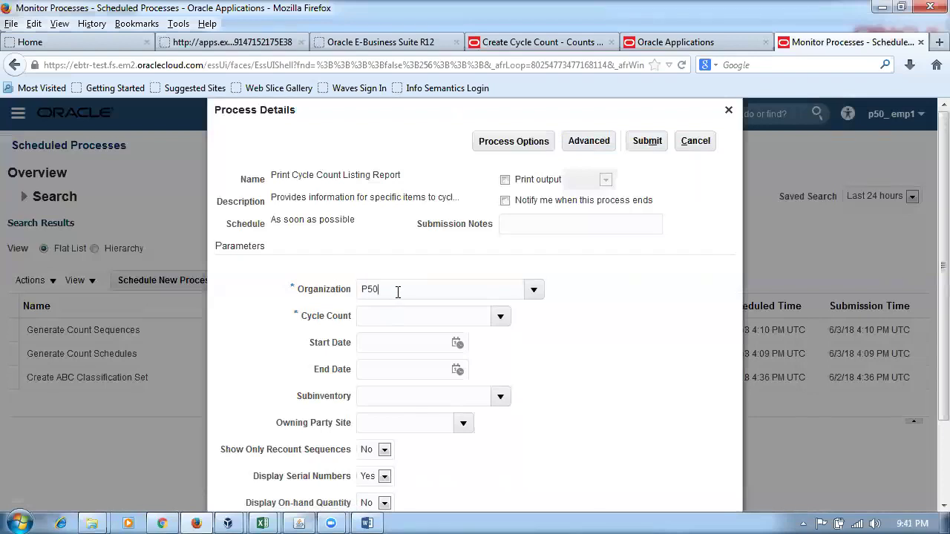
Submit the report for organization P503 and cycle count p50_cyc_count2 with Display On-hand Quantity set to Yes, and acknowledge the submission
click(500, 317)
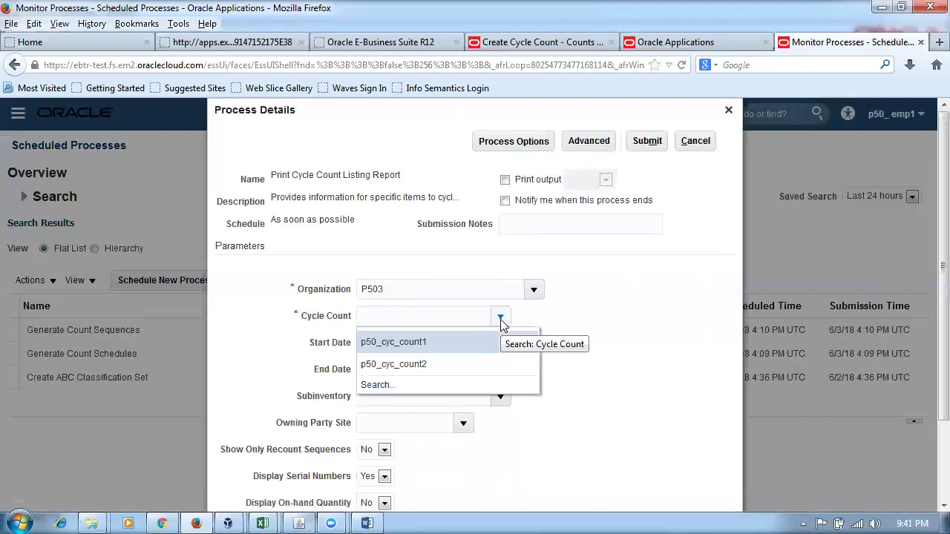
click(402, 364)
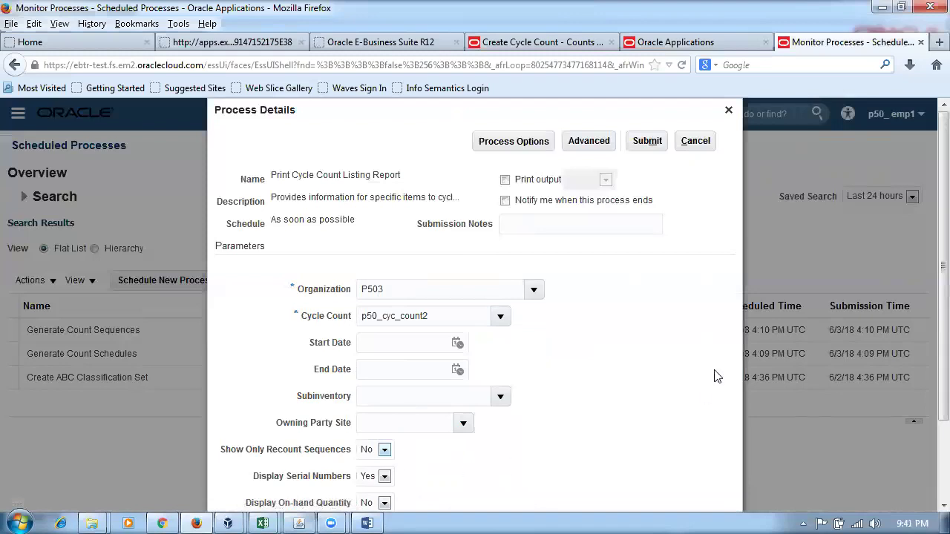
scroll(633, 392, down, 1)
scroll(633, 392, down, 3)
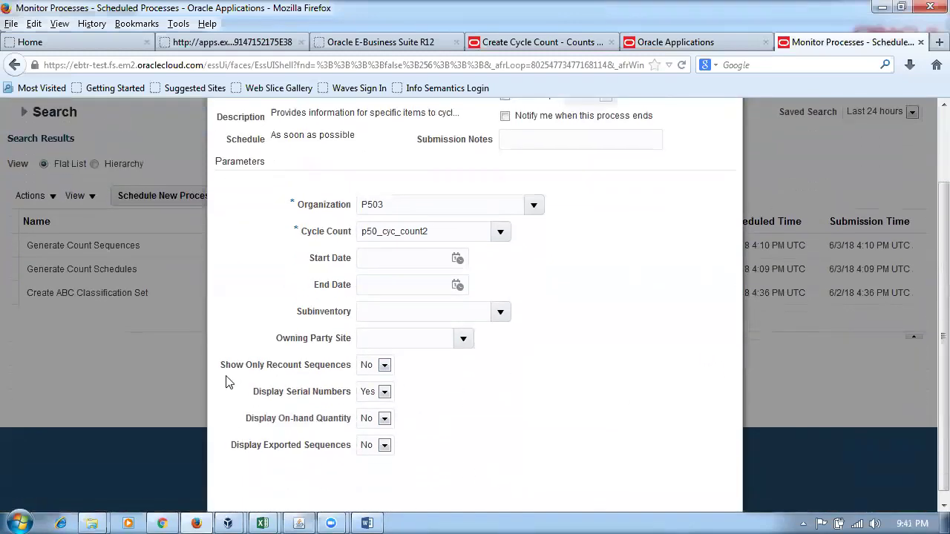
click(363, 420)
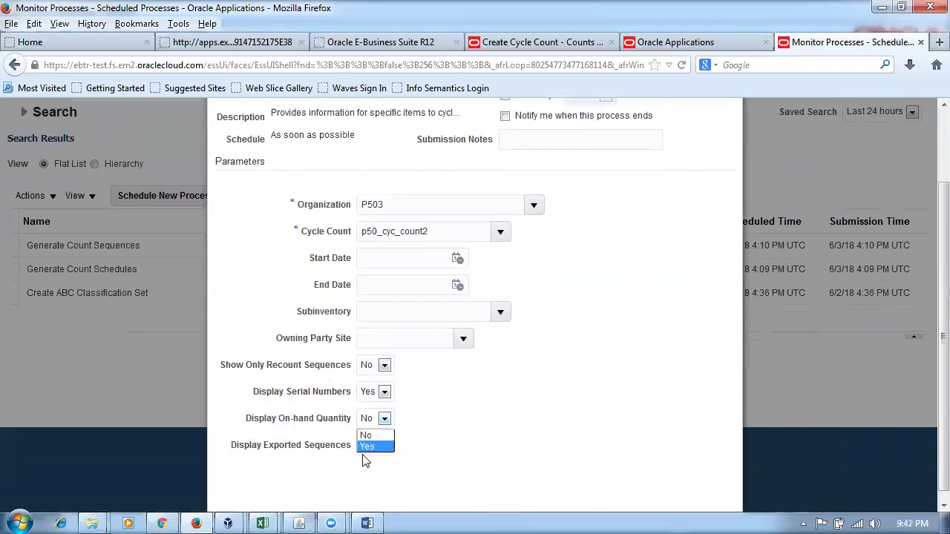
click(364, 451)
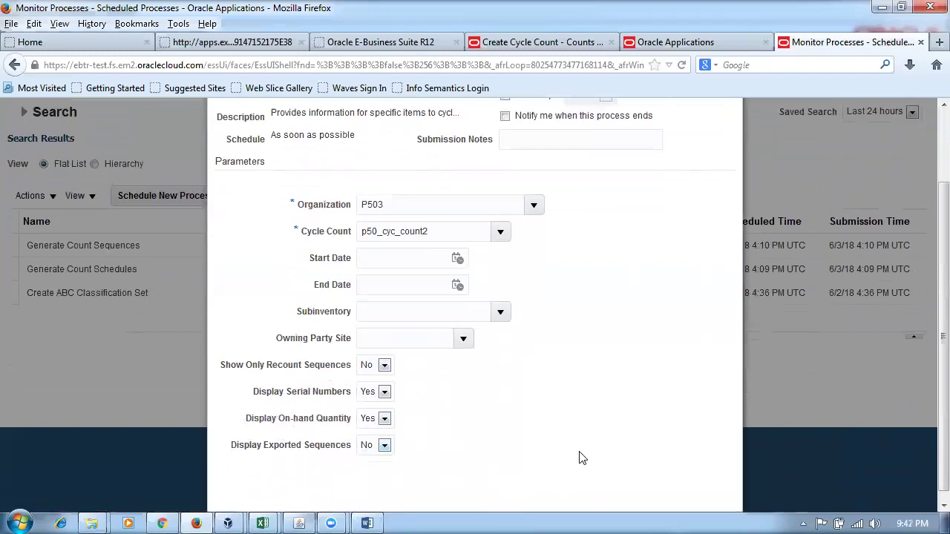
scroll(608, 457, up, 2)
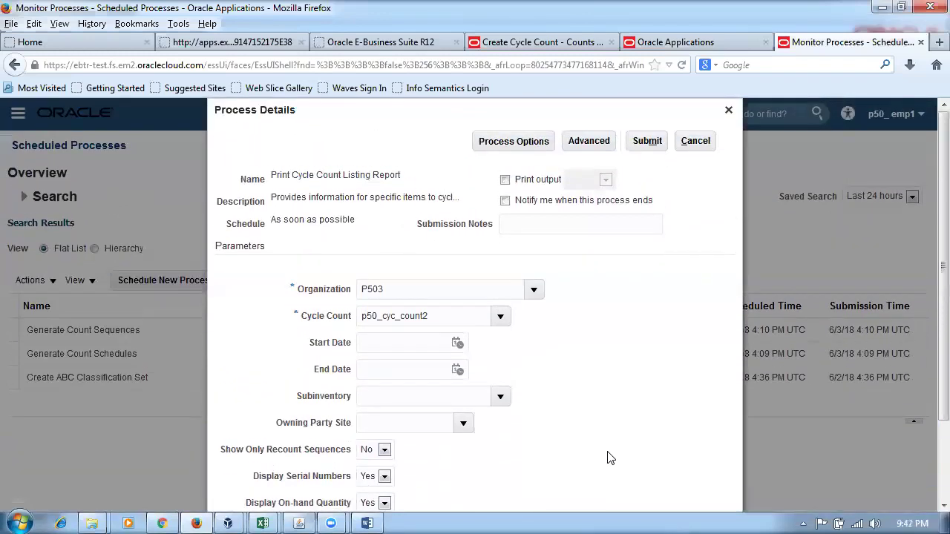
click(657, 143)
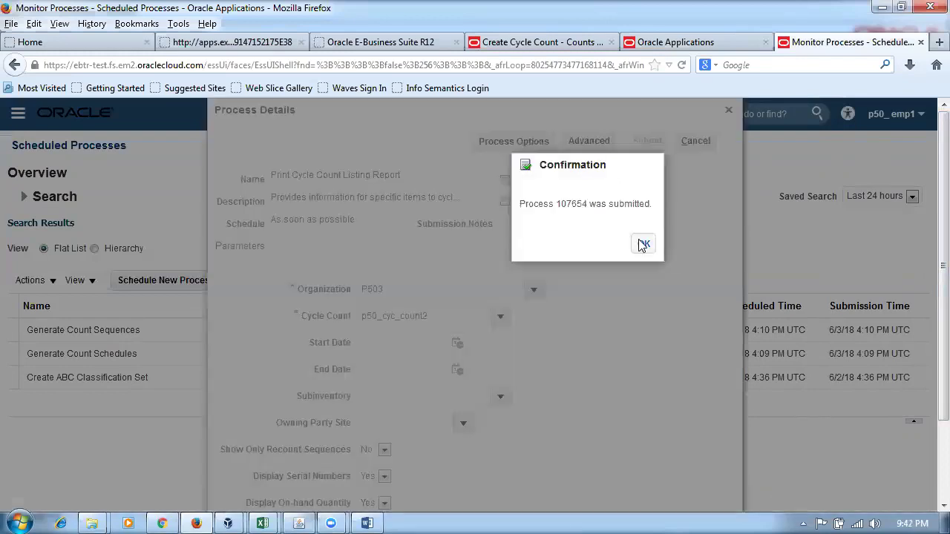
click(642, 243)
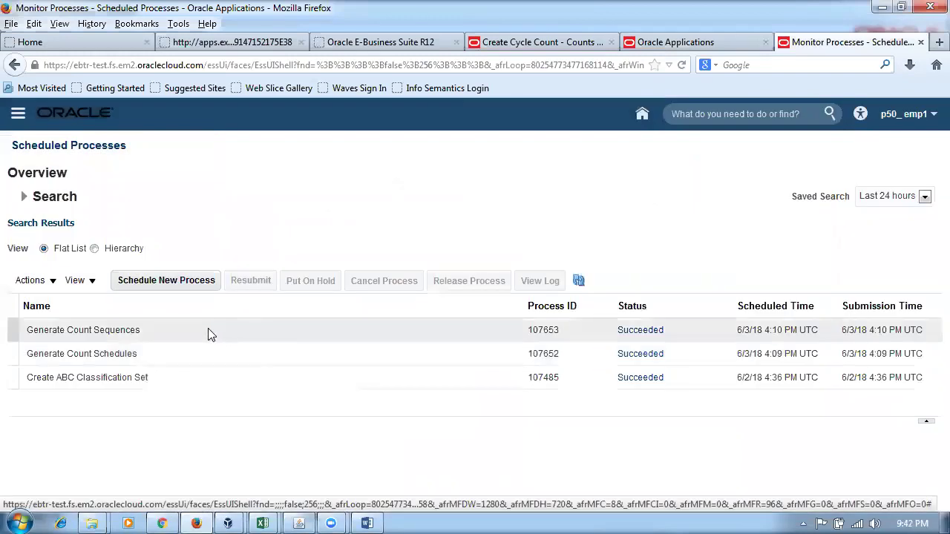
Refresh the Scheduled Processes list repeatedly to monitor the Print Cycle Count Listing Report process
click(580, 280)
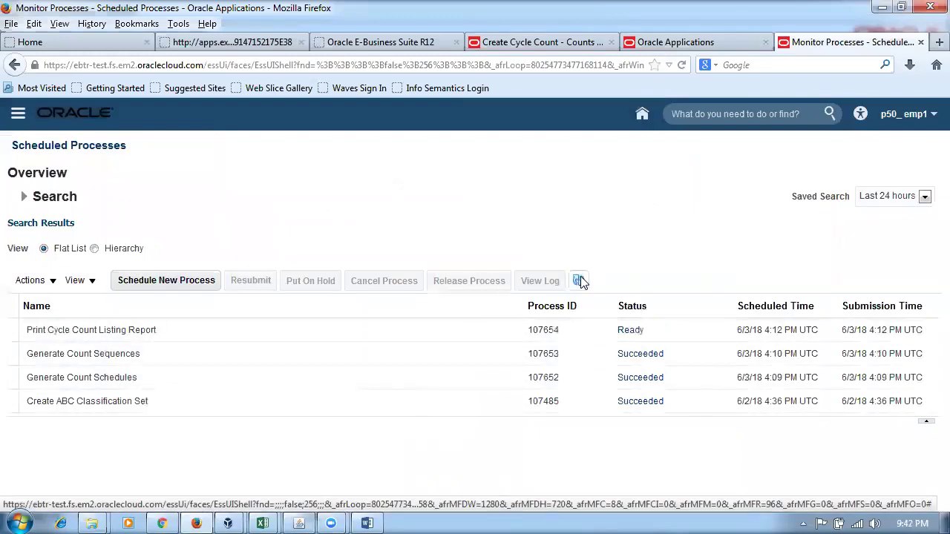
click(579, 281)
click(579, 282)
Select the Print Cycle Count Listing Report process and republish its output from the process details
click(414, 327)
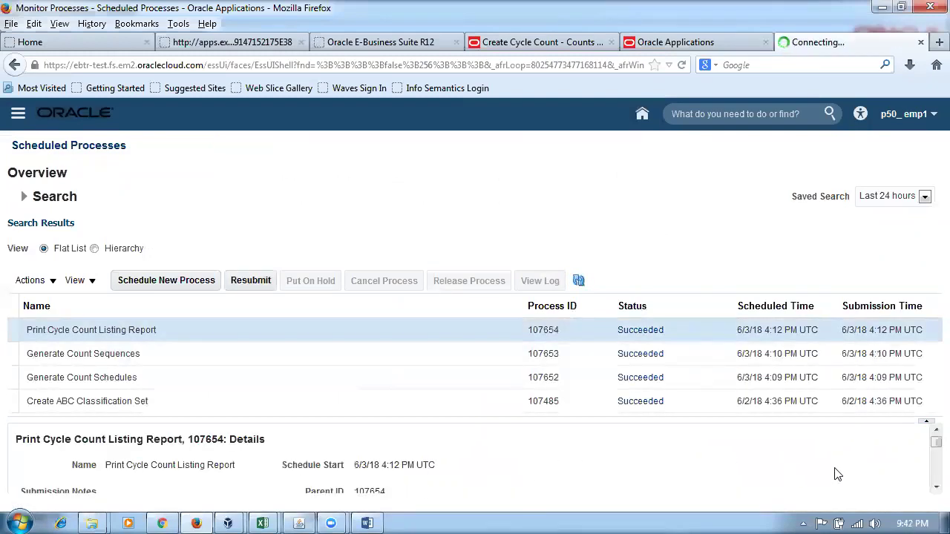
scroll(930, 500, down, 3)
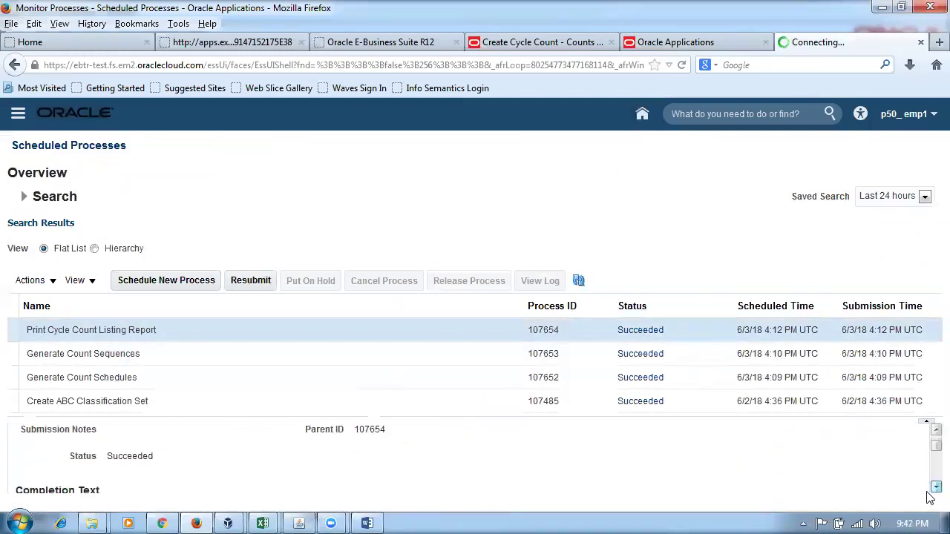
scroll(930, 500, down, 3)
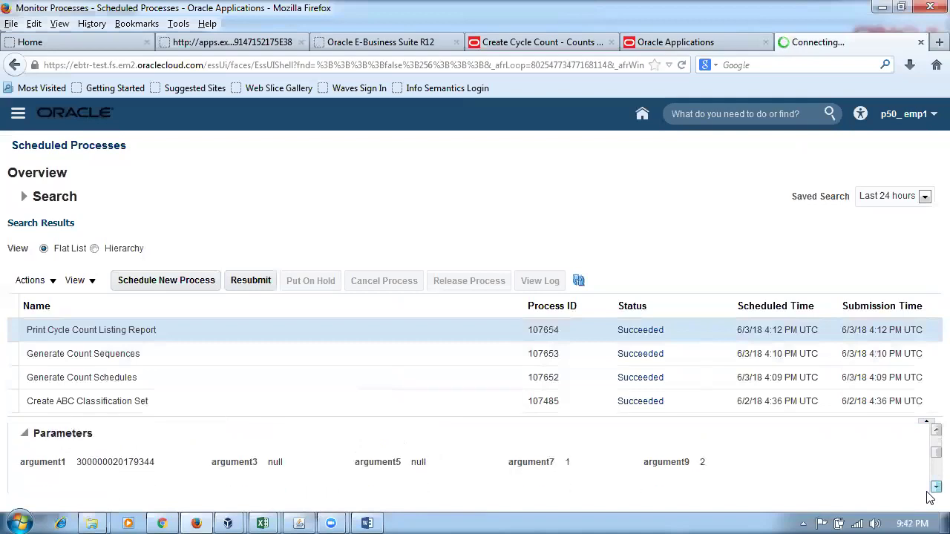
scroll(930, 499, down, 3)
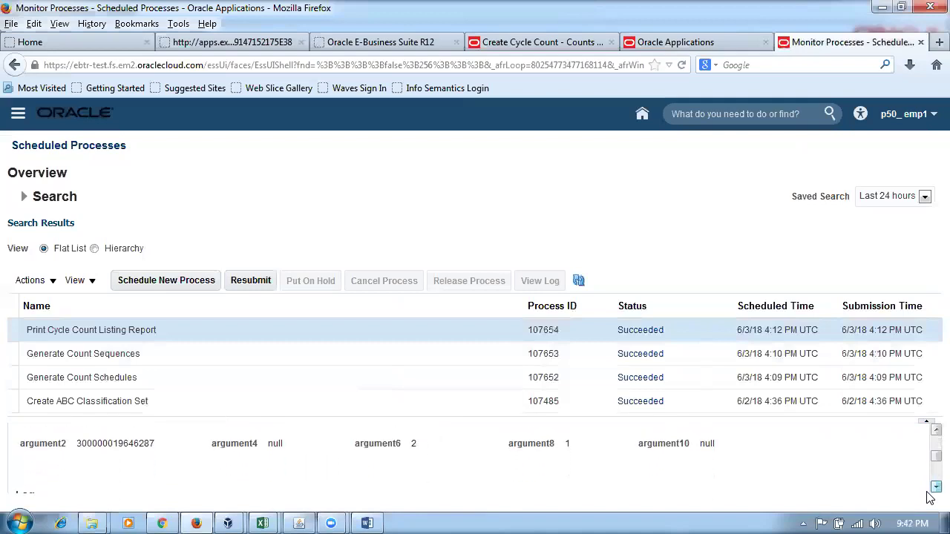
scroll(929, 499, down, 4)
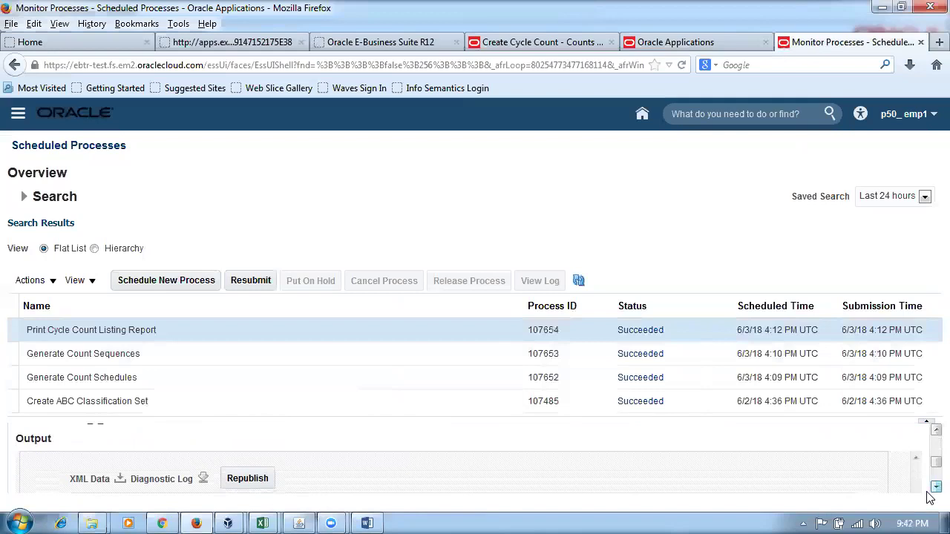
click(247, 479)
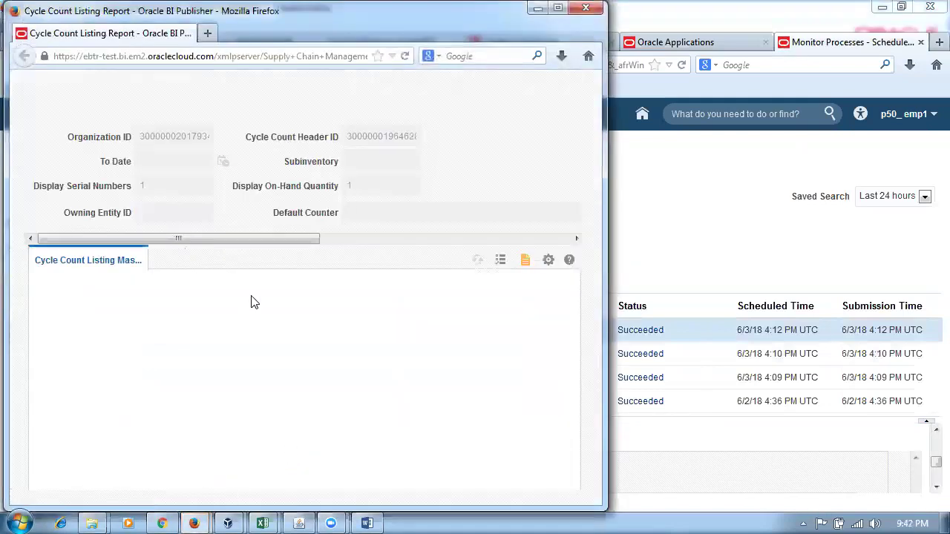
Export the Cycle Count Listing Report as a PDF and save the file
click(546, 264)
mouse_move(540, 280)
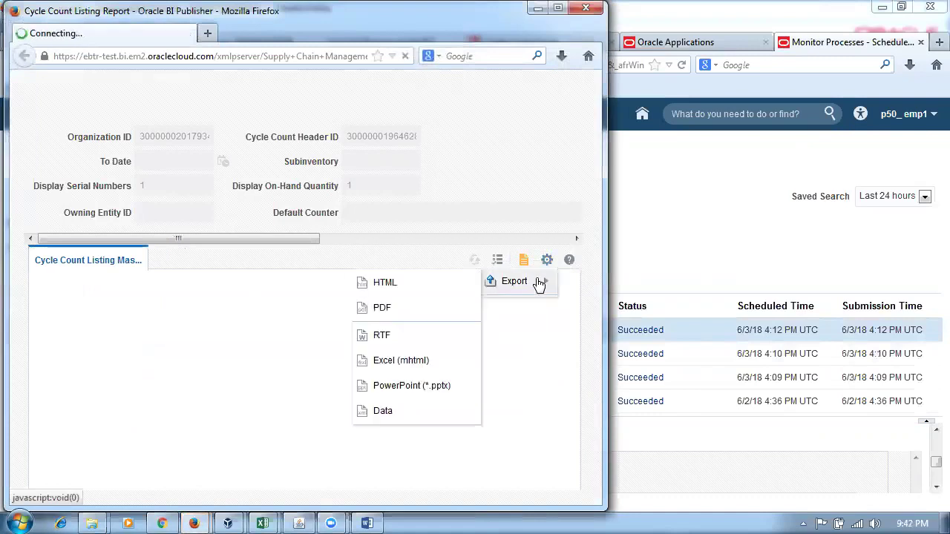
click(367, 314)
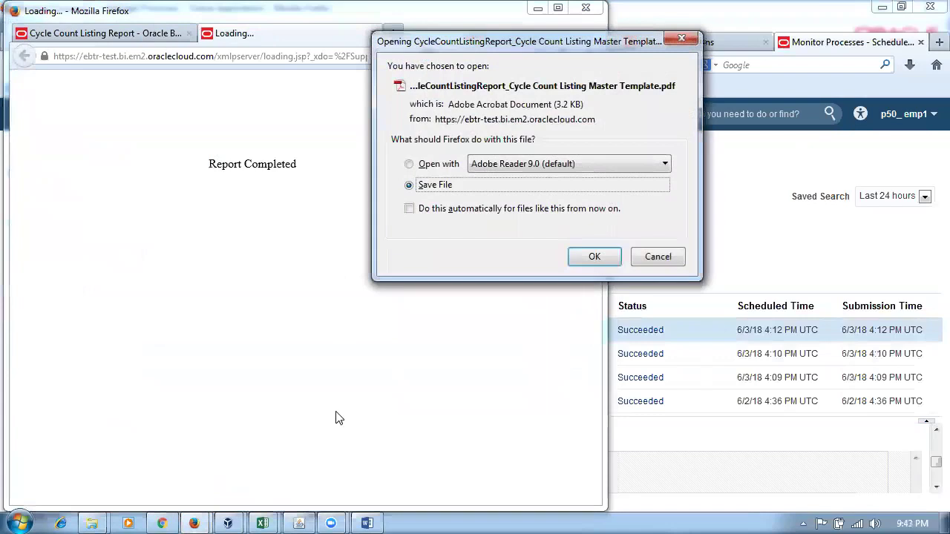
click(581, 257)
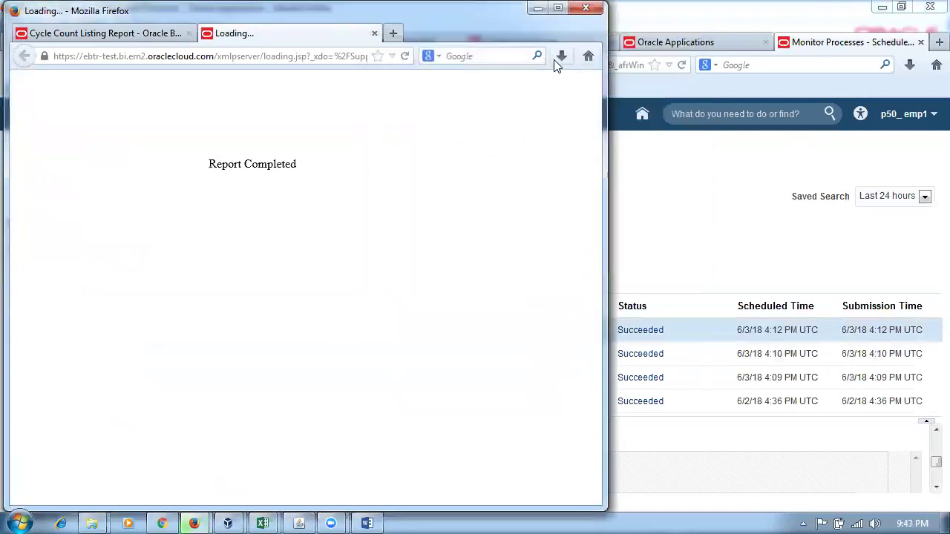
Open the downloaded Cycle Count Listing PDF and enlarge it to review the sequences, items, lots, serials and system quantities
click(556, 59)
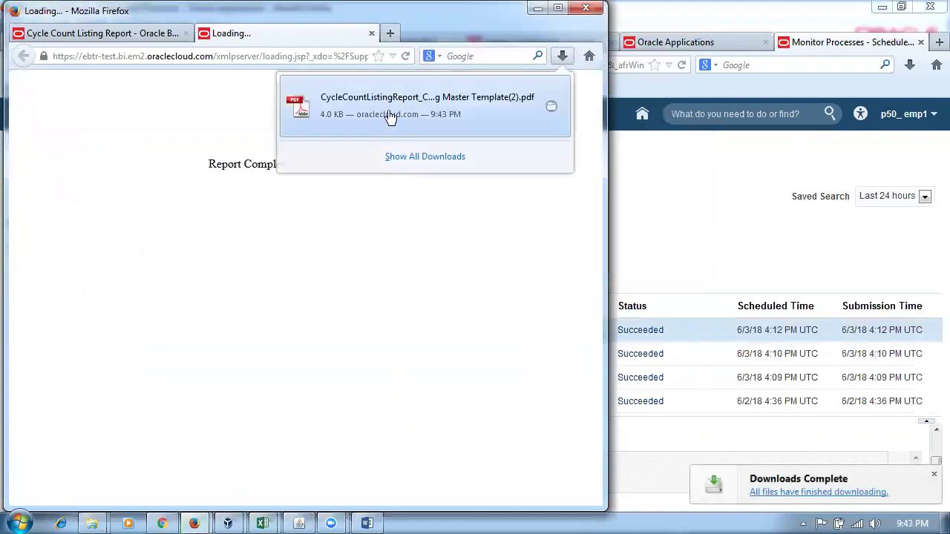
click(389, 117)
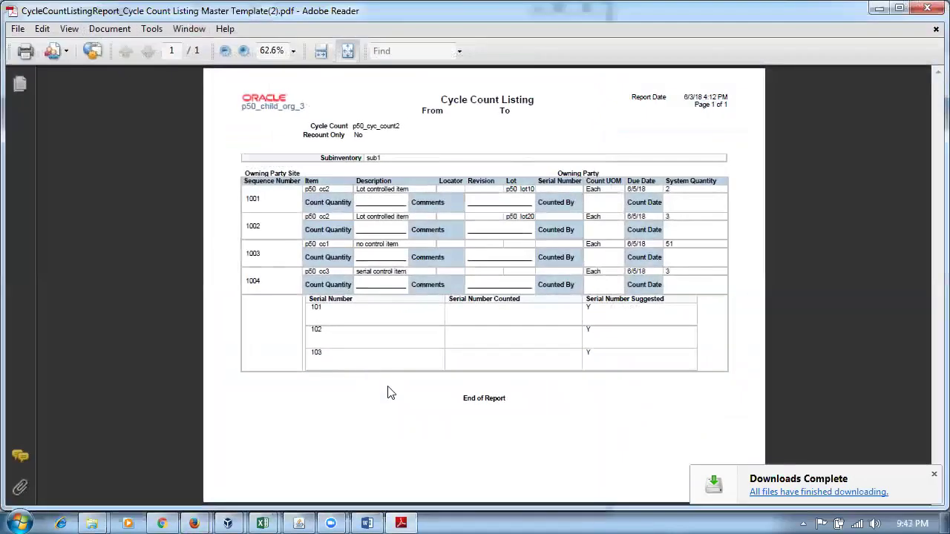
scroll(549, 423, up, 1)
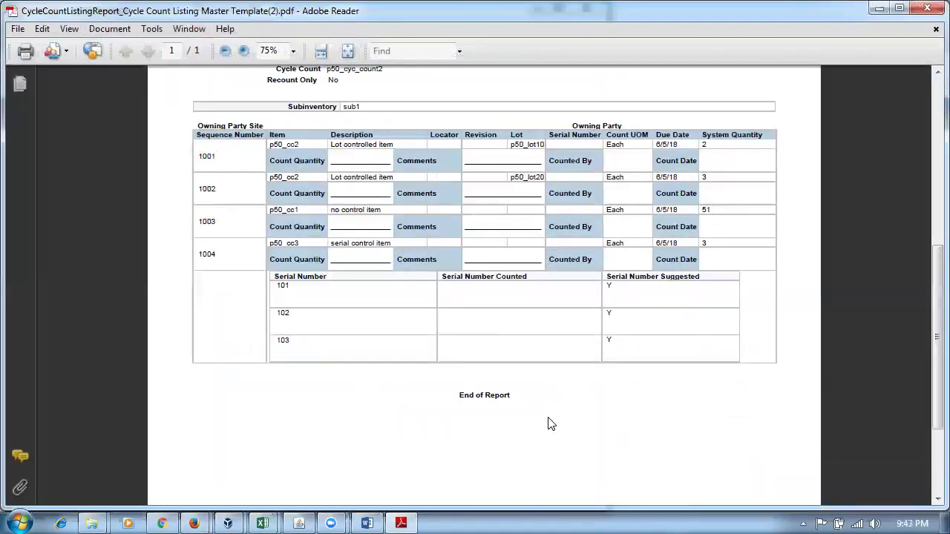
scroll(550, 423, up, 1)
scroll(557, 416, up, 2)
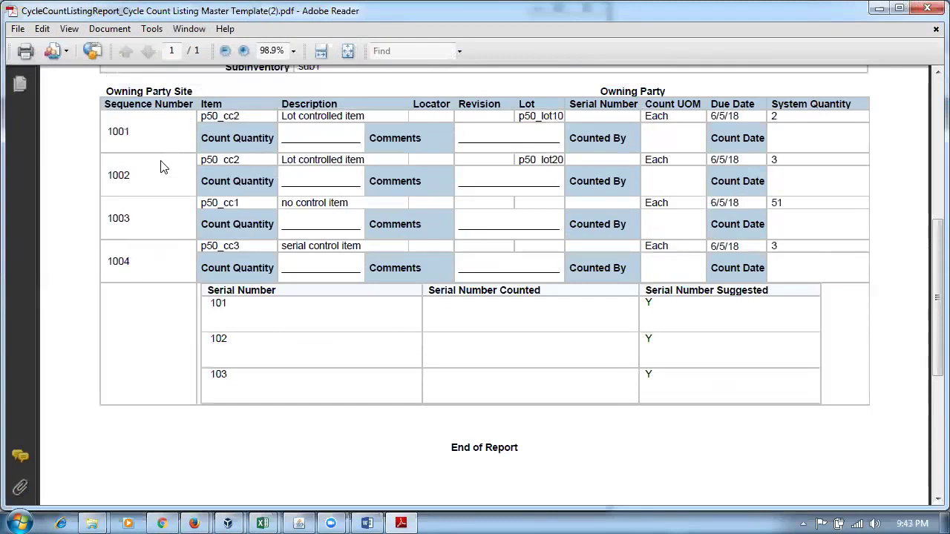
Switch to Oracle E-Business Suite and open the output of the Cycle count listing request
click(304, 522)
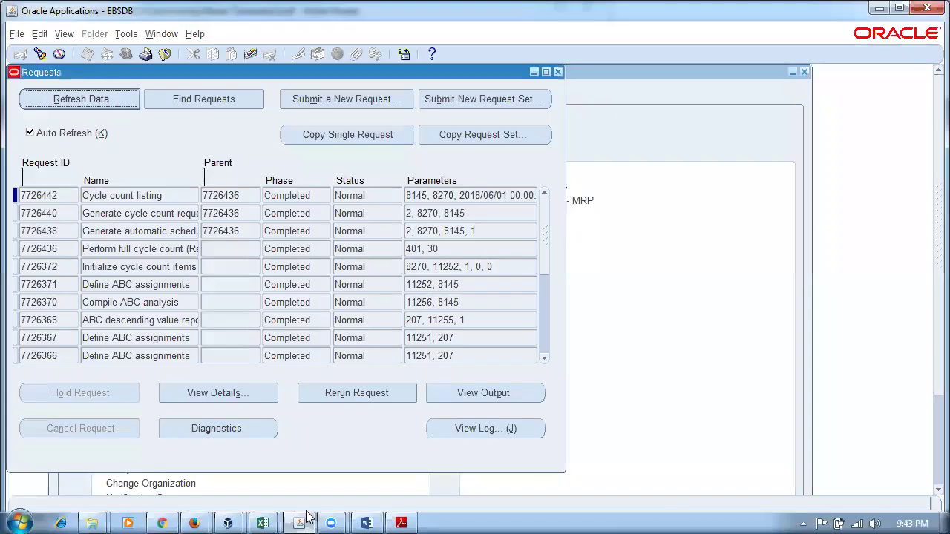
click(171, 199)
click(499, 396)
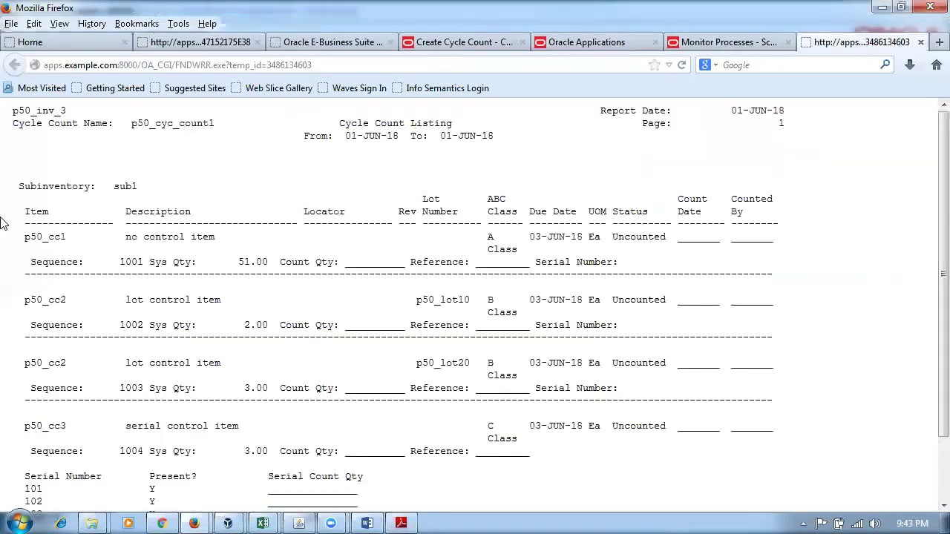
Examine the items, lot numbers and sequence numbers in the p50_cyc_count1 listing for comparison with the Cloud report
drag(40, 235, 66, 236)
drag(445, 299, 469, 300)
drag(452, 363, 15, 362)
drag(54, 388, 60, 388)
drag(120, 451, 156, 454)
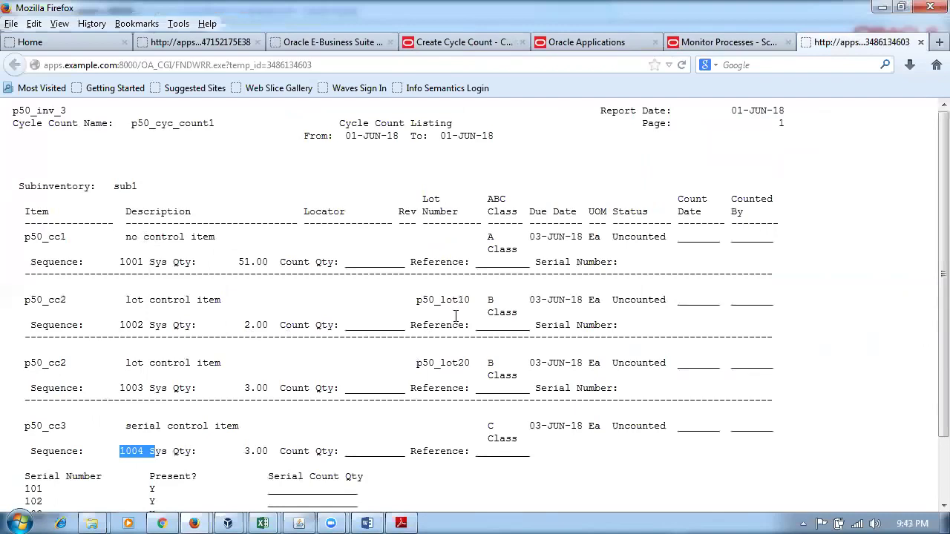
drag(430, 301, 458, 310)
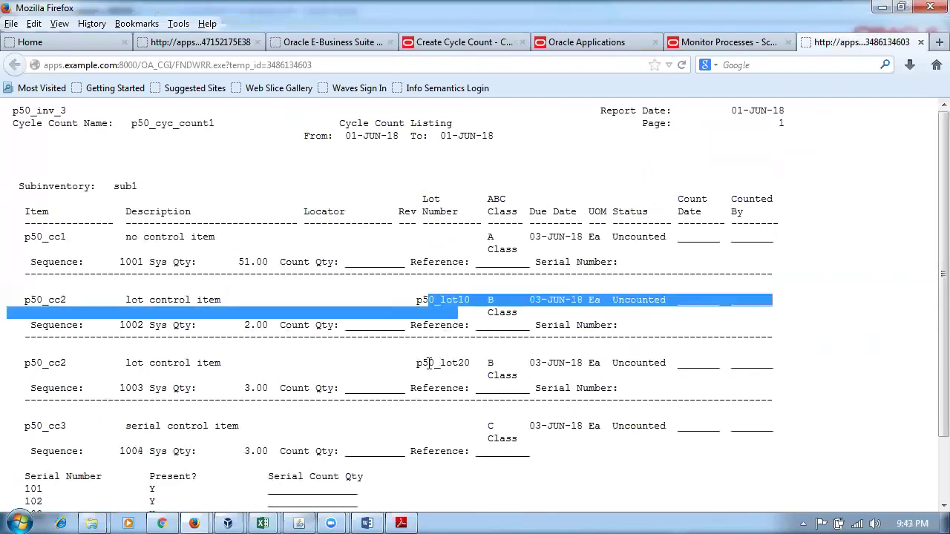
drag(428, 363, 450, 371)
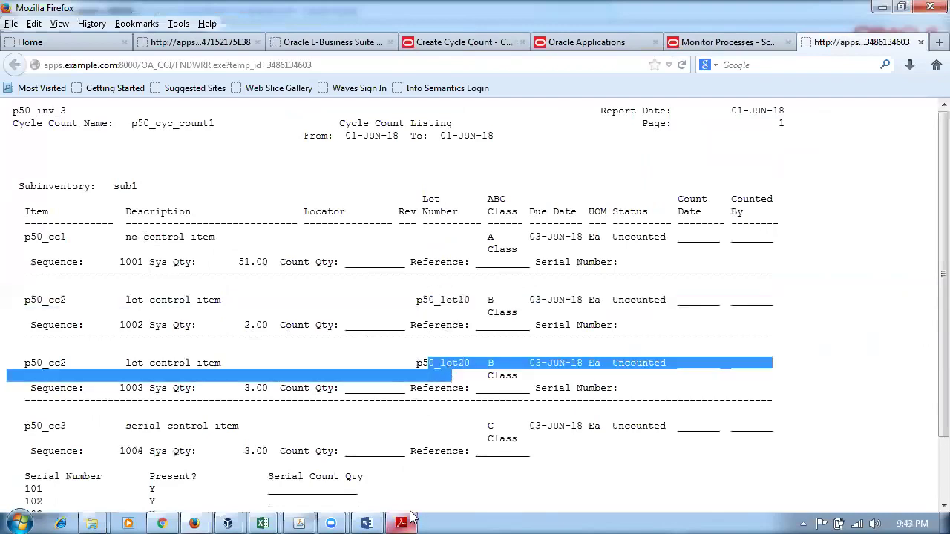
Review the lots, sequence numbers and header of the p50_cyc_count2 Cycle Count Listing PDF, and close the PDF
click(403, 522)
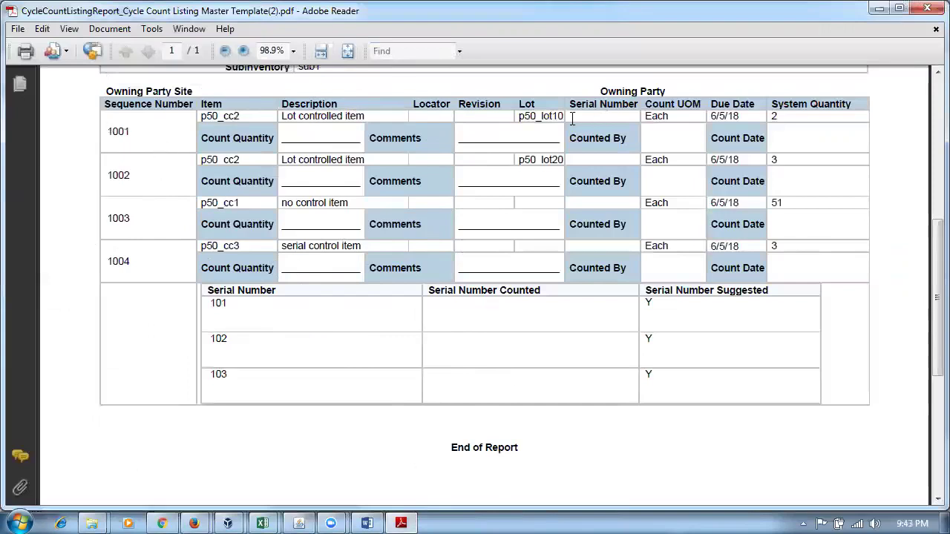
double_click(530, 158)
click(127, 233)
drag(929, 275, 929, 177)
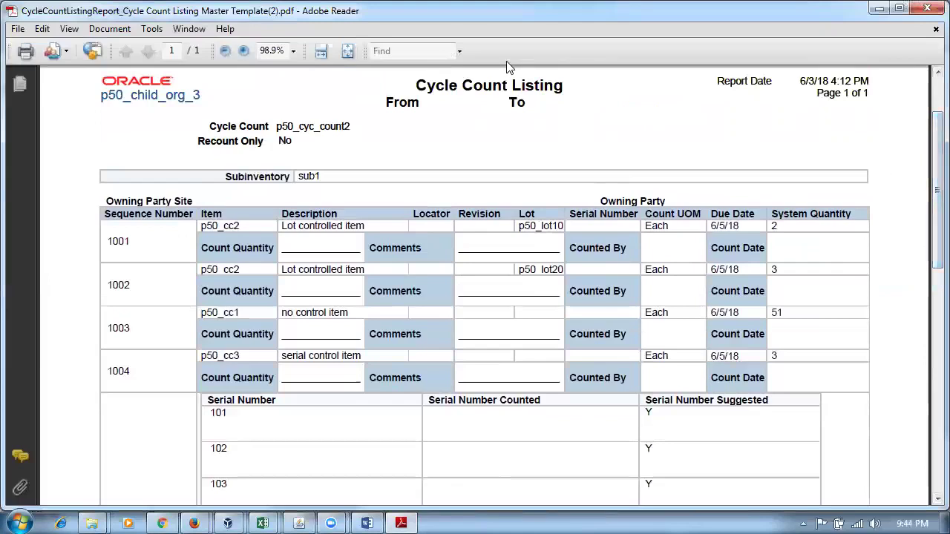
click(927, 7)
click(435, 317)
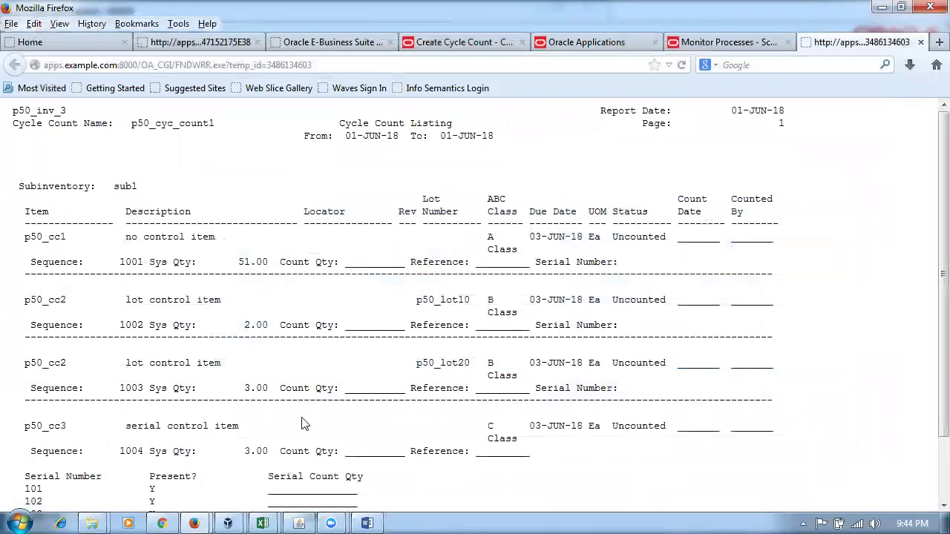
Switch to the Oracle E-Business Suite forms, close the Requests window, and review p50_cyc_count1's serial options, schedule and approval tolerances
click(301, 519)
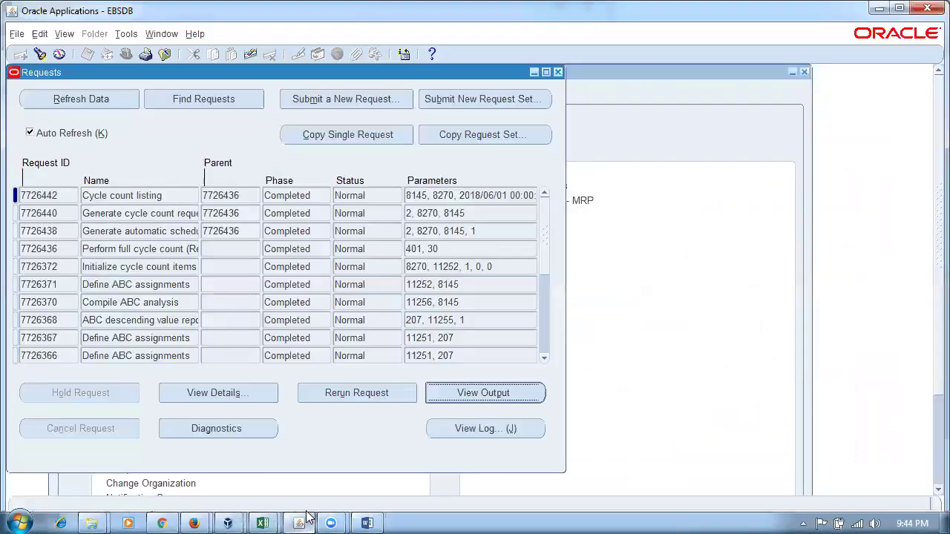
click(558, 72)
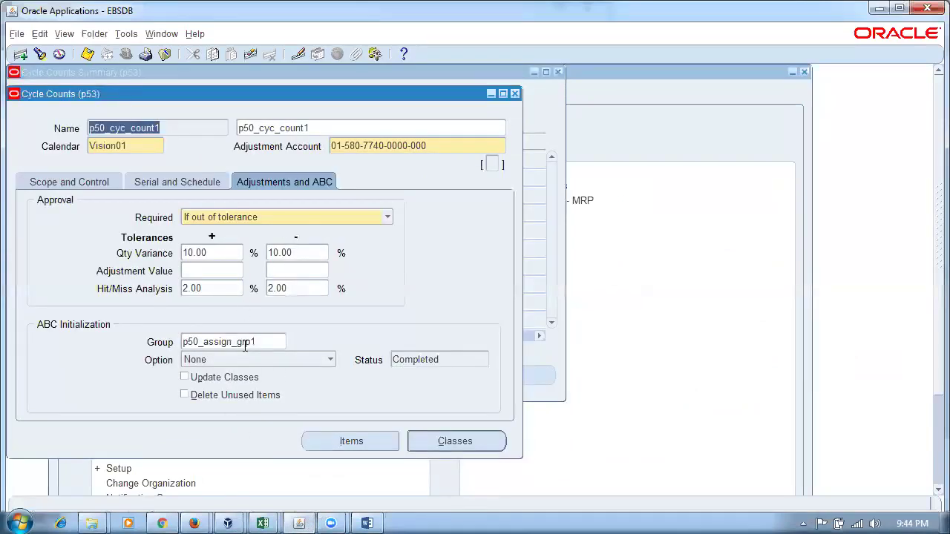
click(180, 186)
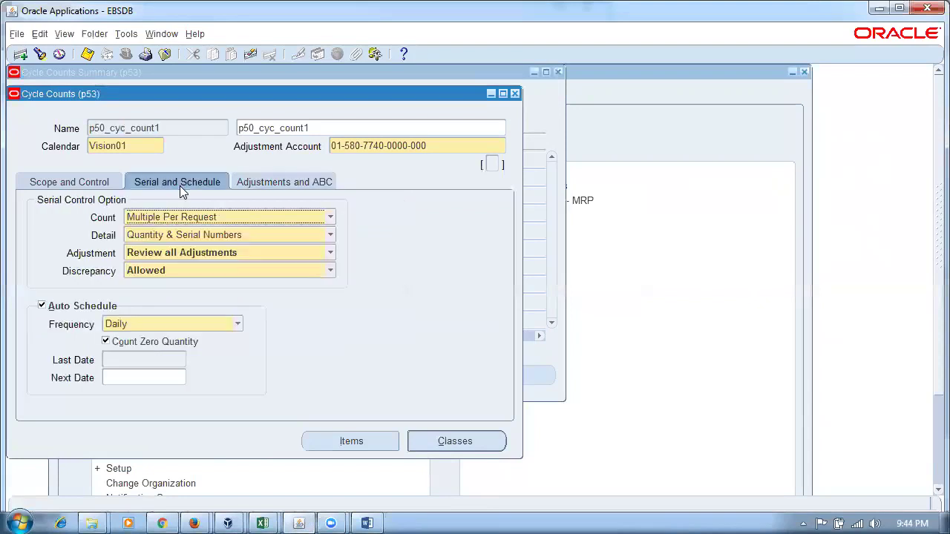
click(89, 186)
click(281, 181)
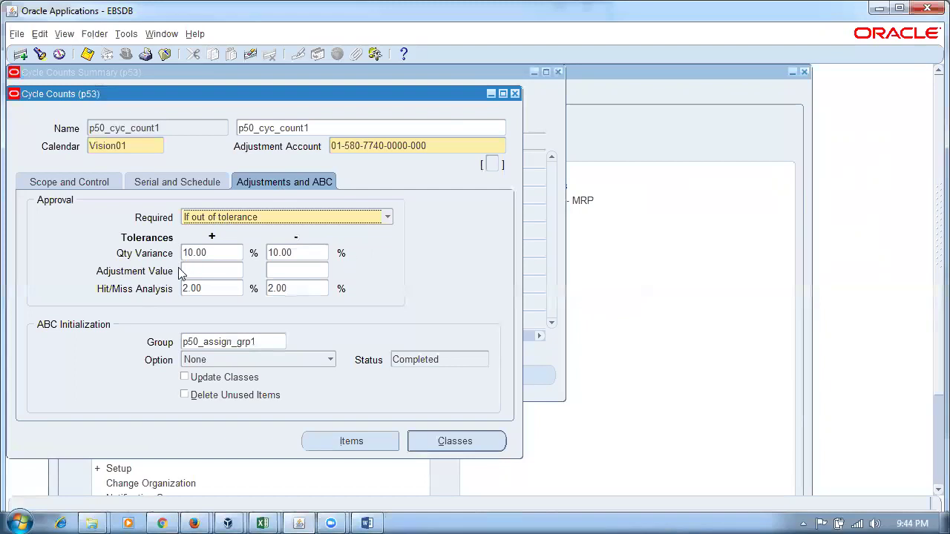
click(231, 253)
click(322, 253)
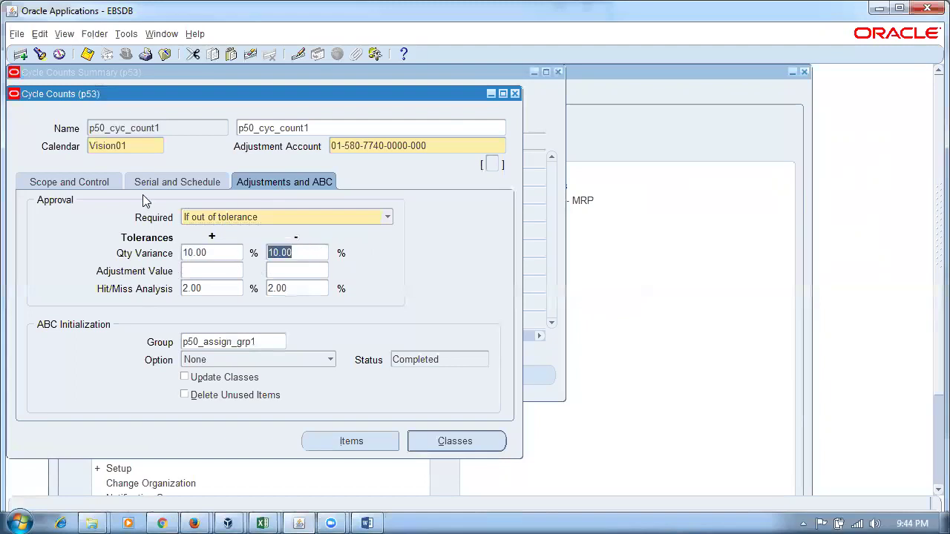
click(166, 185)
Close the cycle count definition and summary, and open Cycle Count Entries under Cycle Counting
click(515, 94)
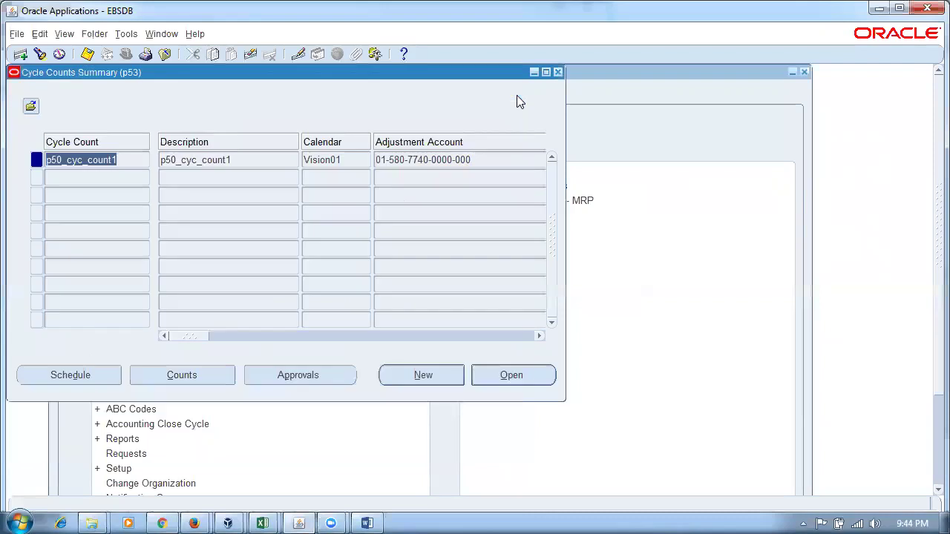
click(557, 72)
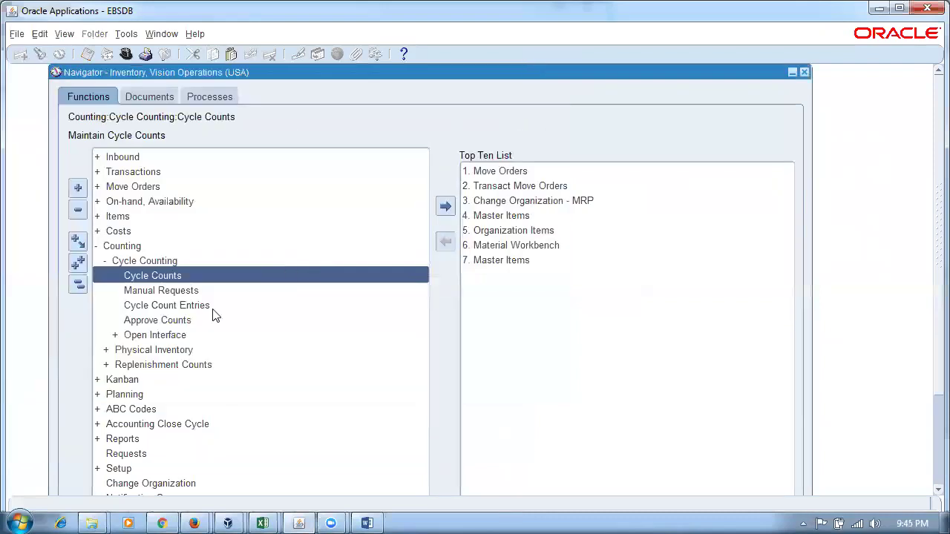
click(164, 306)
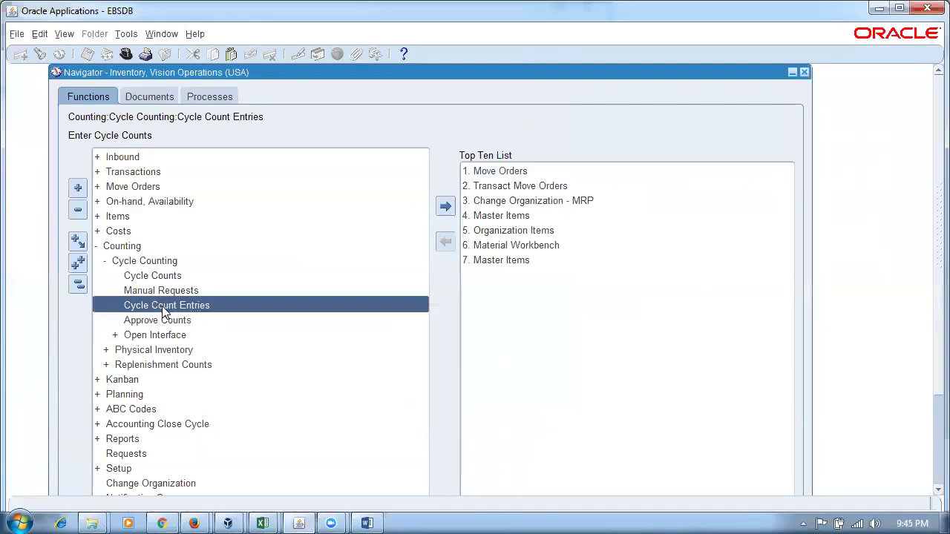
double_click(161, 305)
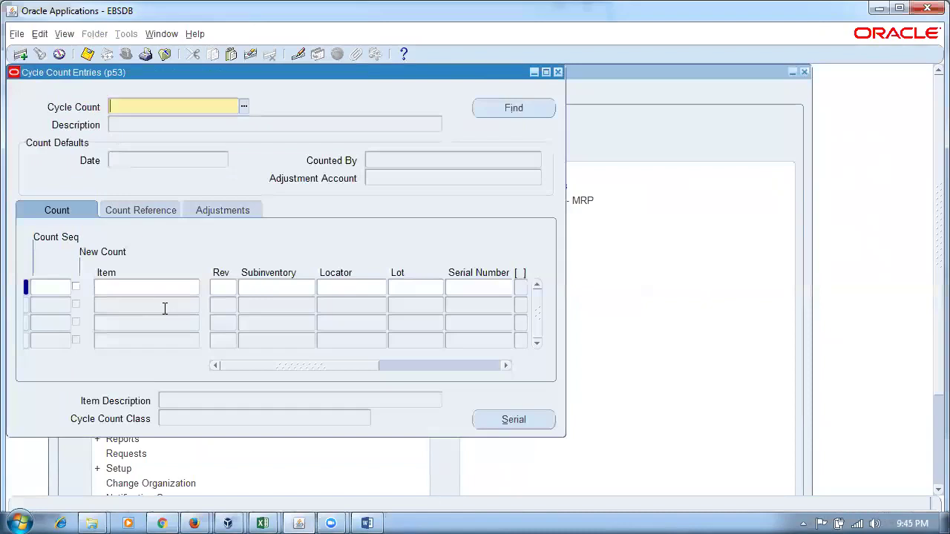
Select cycle count p50_cyc_count1 and find all of its open count requests
text(p50)
key(Tab)
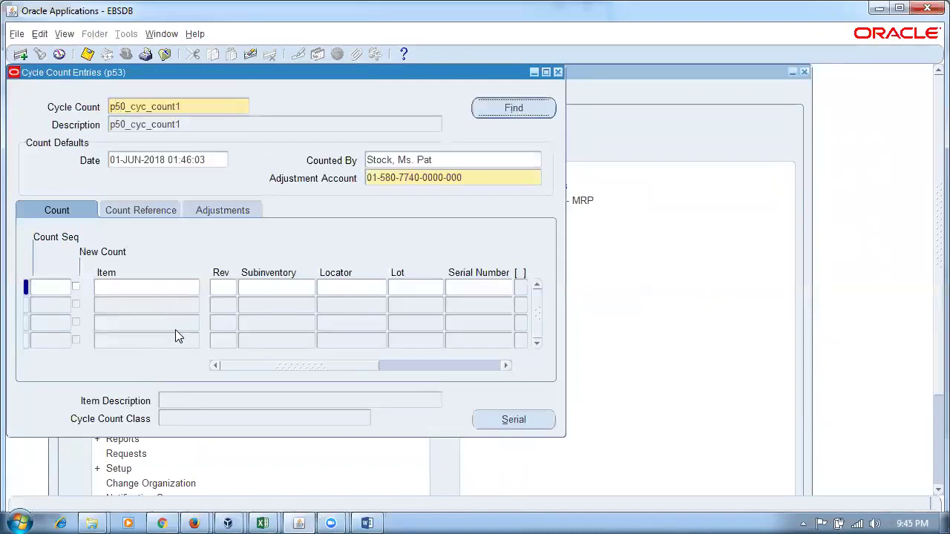
click(526, 110)
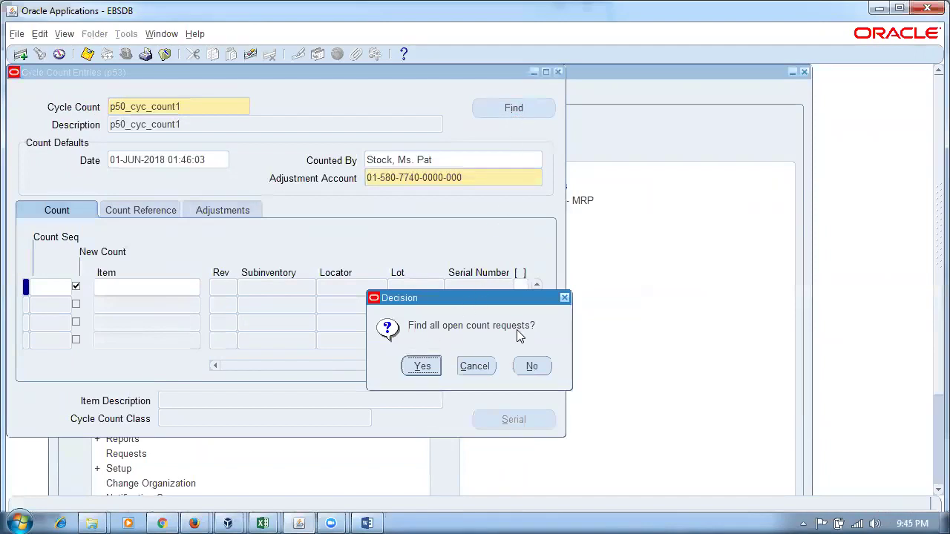
click(533, 366)
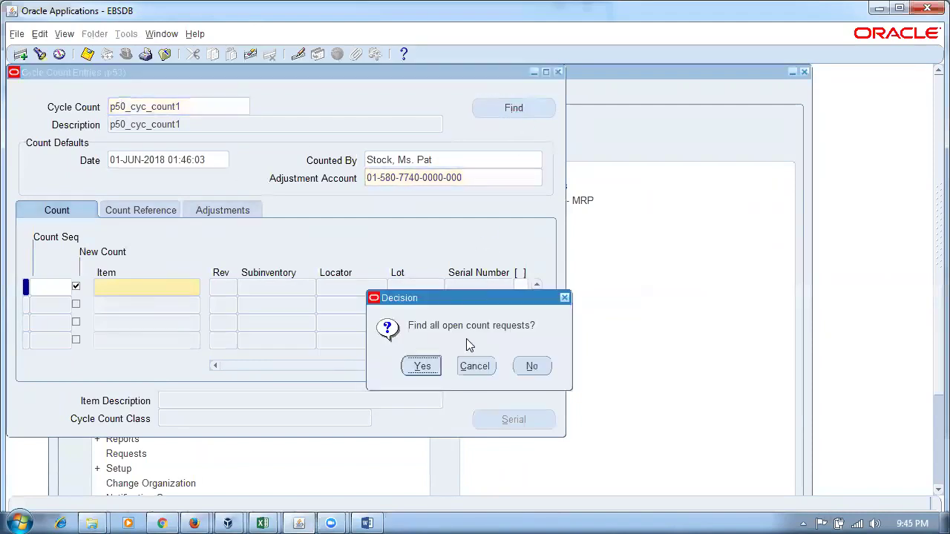
click(420, 366)
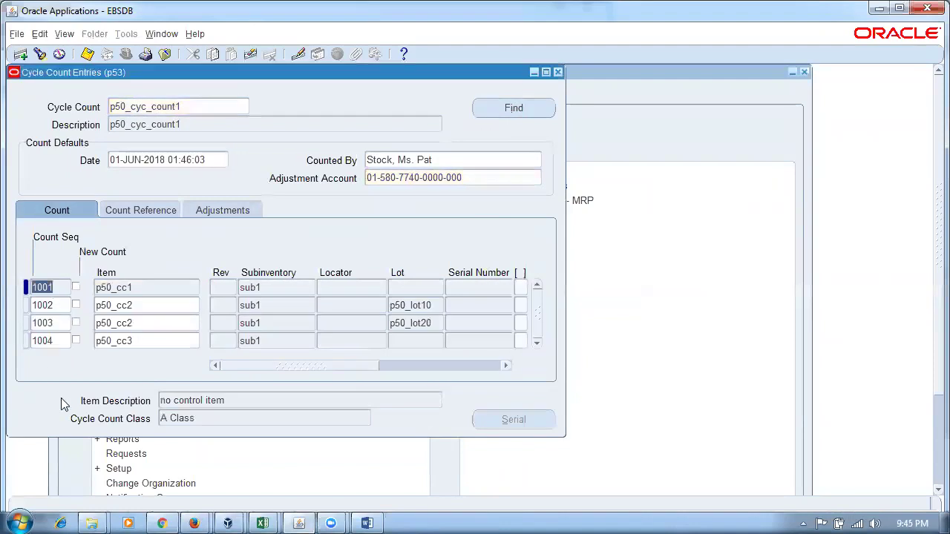
In the adjustments for the open requests, enter count quantities of 47 for sequence 1001, 3 for 1002 and 4 for 1003
click(139, 286)
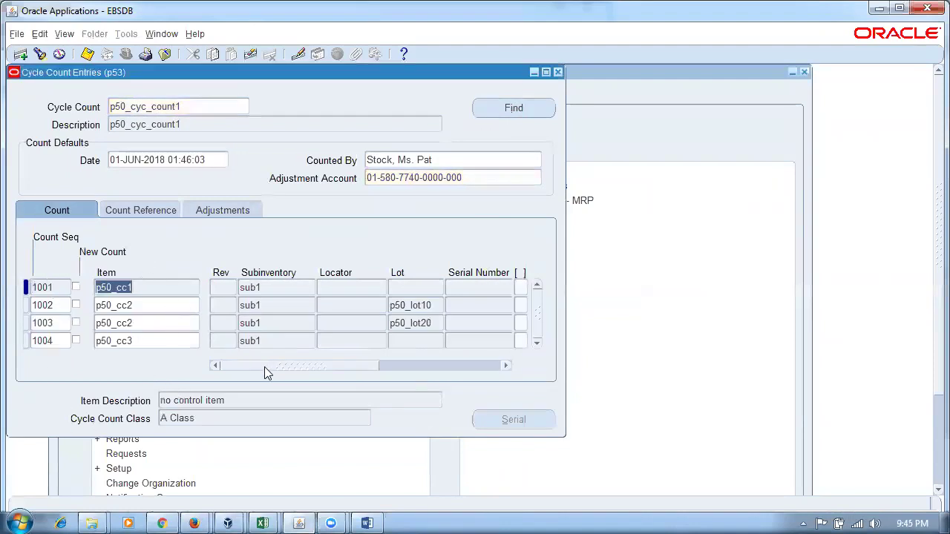
click(143, 210)
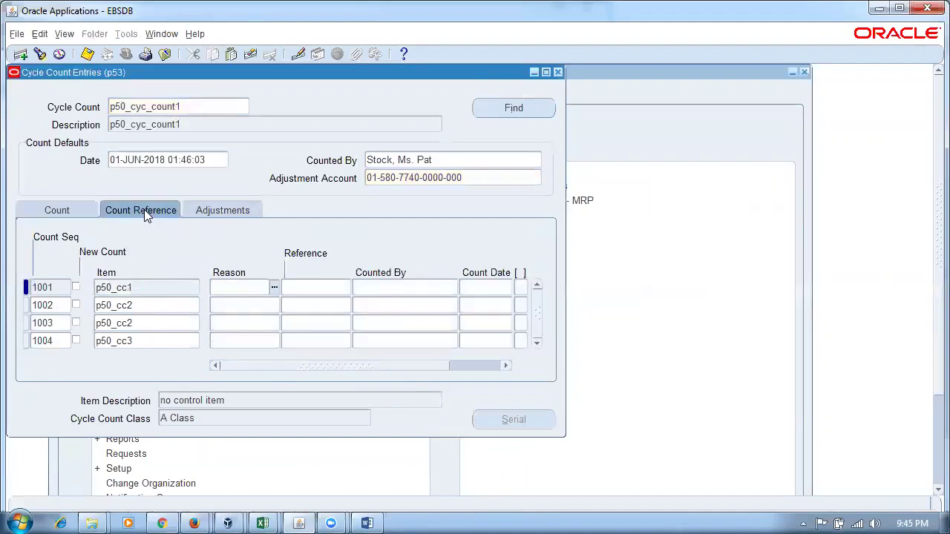
click(215, 211)
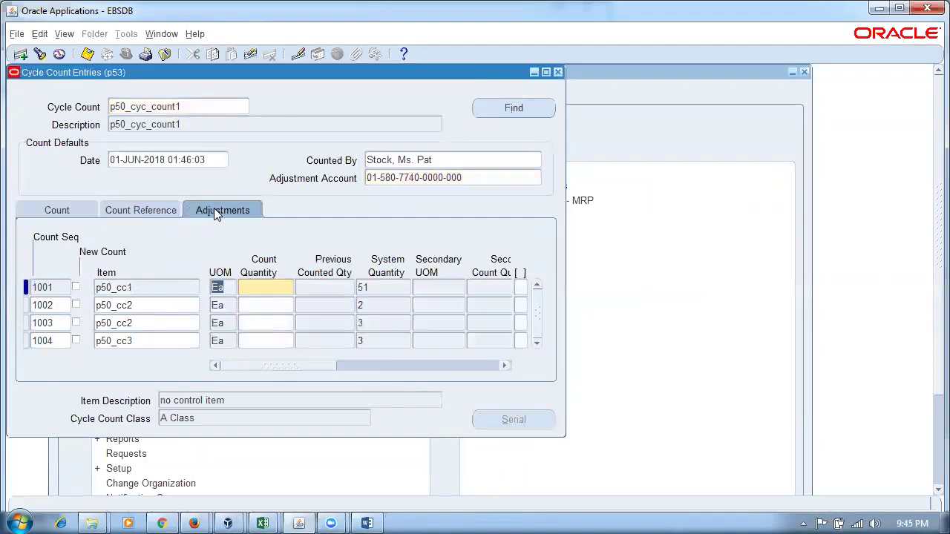
click(376, 287)
click(254, 292)
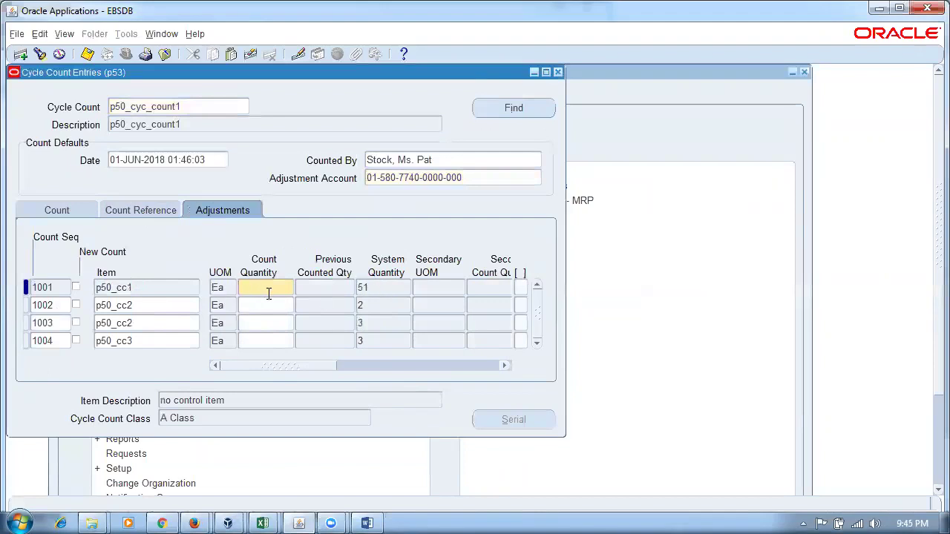
text(47)
click(256, 306)
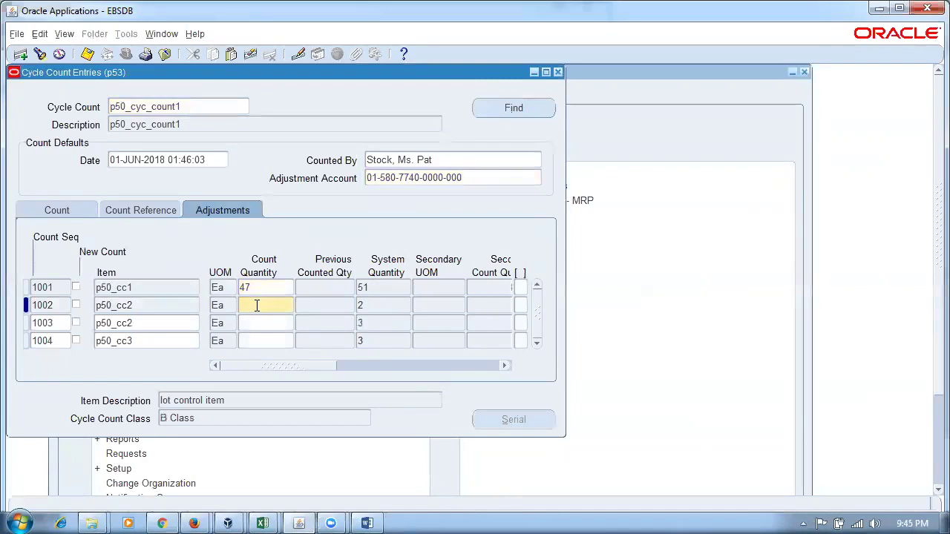
text(3)
click(275, 326)
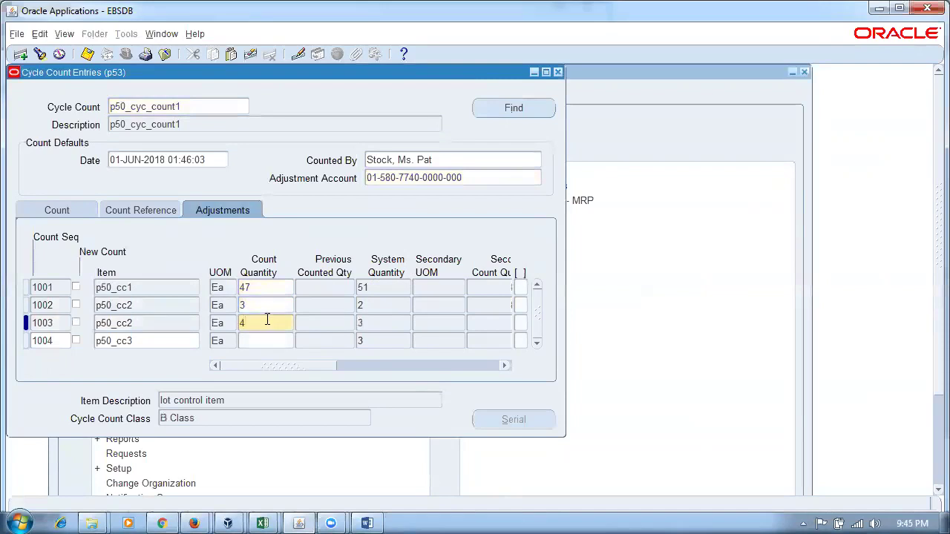
Check the counts of the two p50_cc2 lots and enter a count quantity of 2 for serial-controlled item p50_cc3
click(265, 308)
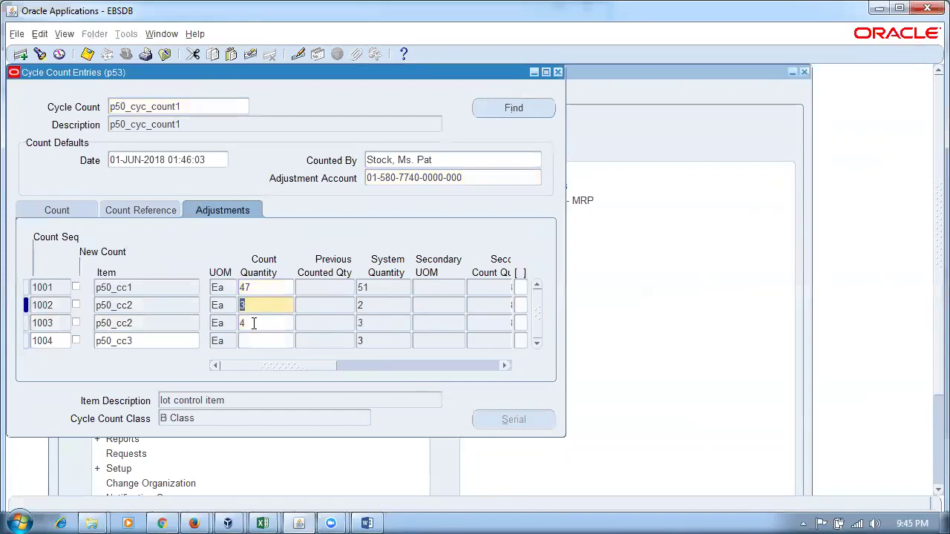
click(261, 324)
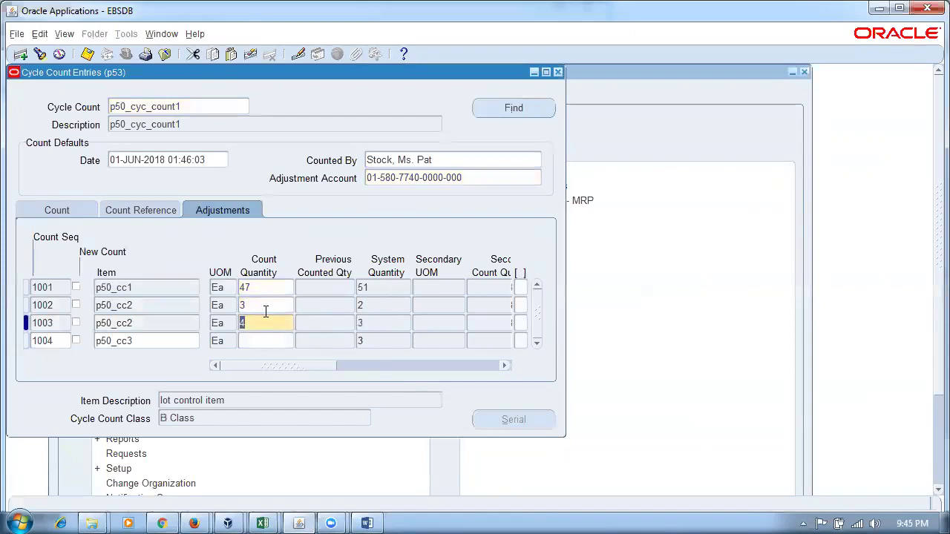
click(265, 308)
click(267, 324)
click(258, 305)
click(262, 323)
click(250, 341)
text(2)
key(Tab)
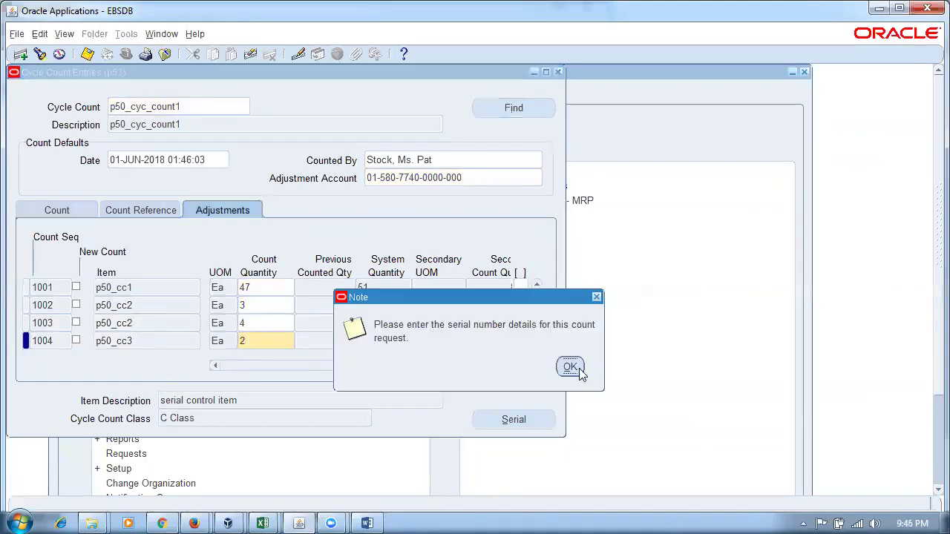
click(573, 369)
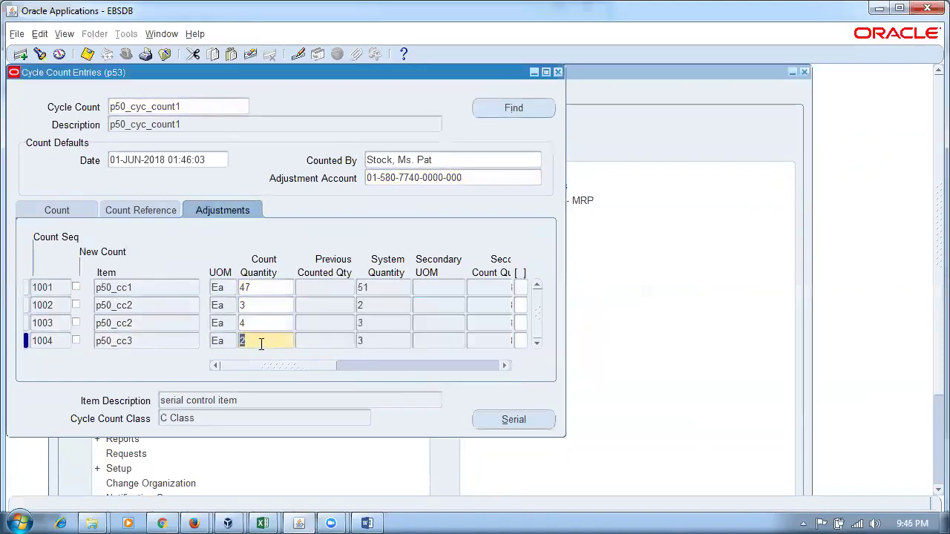
Mark serial number 102 of item p50_cc3 as not present and complete the serial details
click(512, 419)
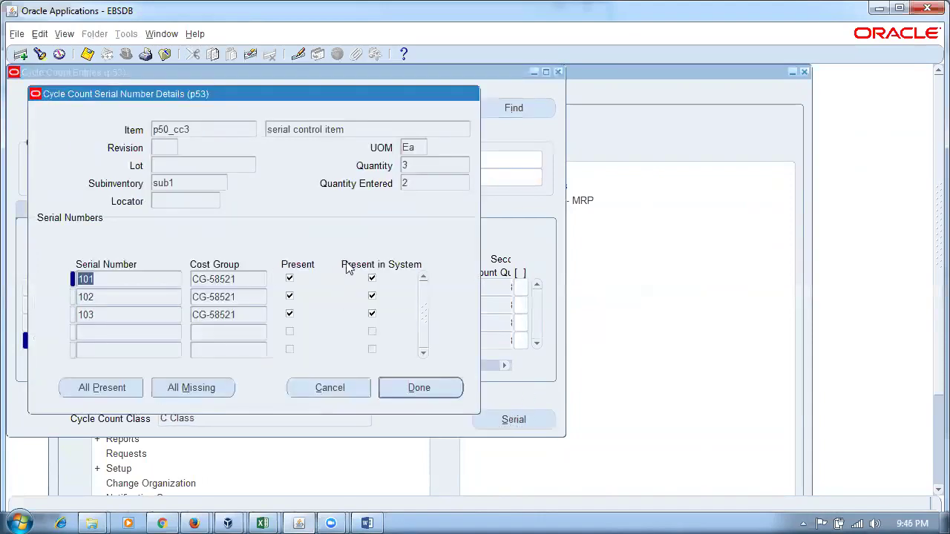
click(290, 298)
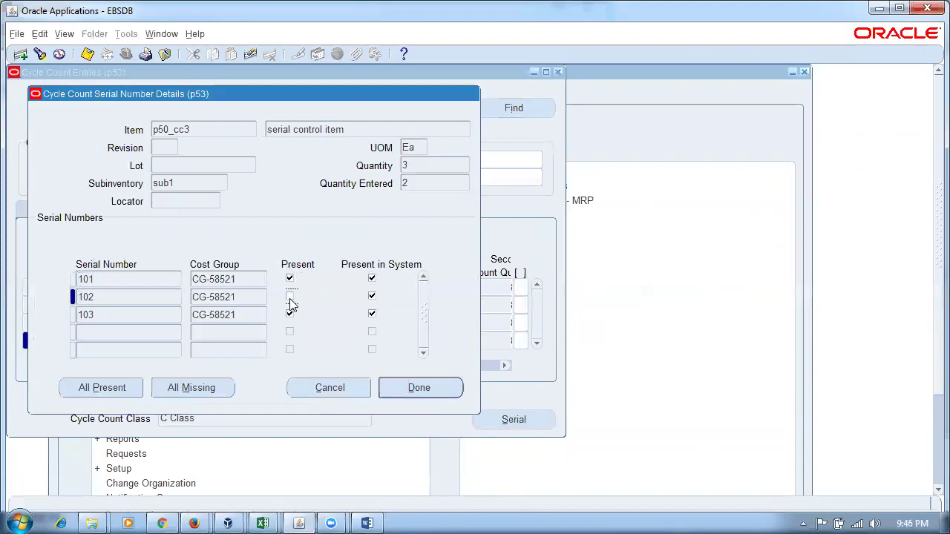
double_click(125, 301)
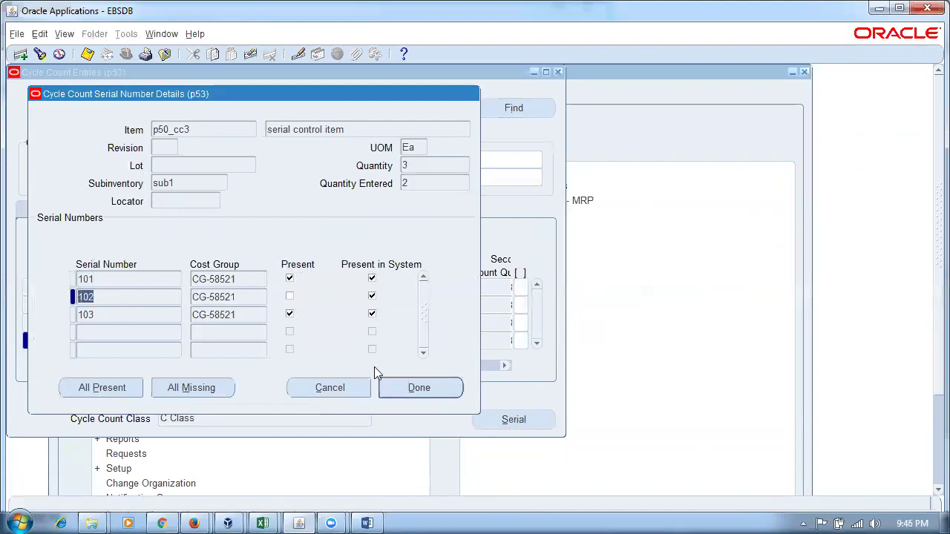
click(444, 392)
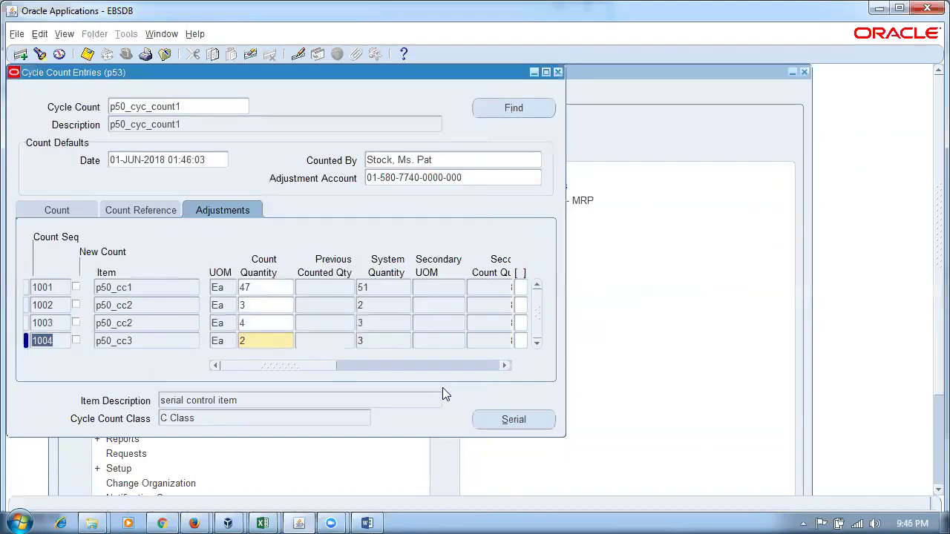
Recheck the serial details of p50_cc3 and compare the entered count quantities with the system quantities for all sequences
click(376, 341)
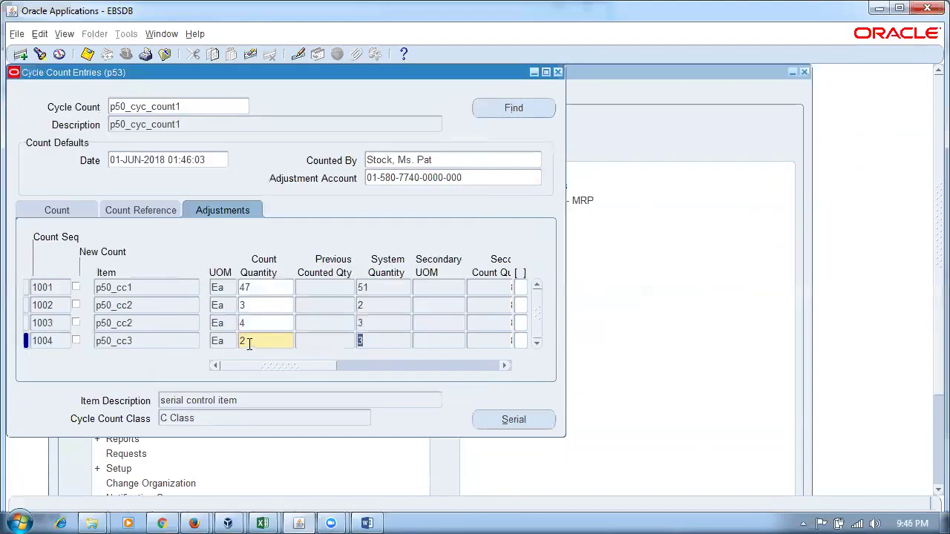
click(520, 420)
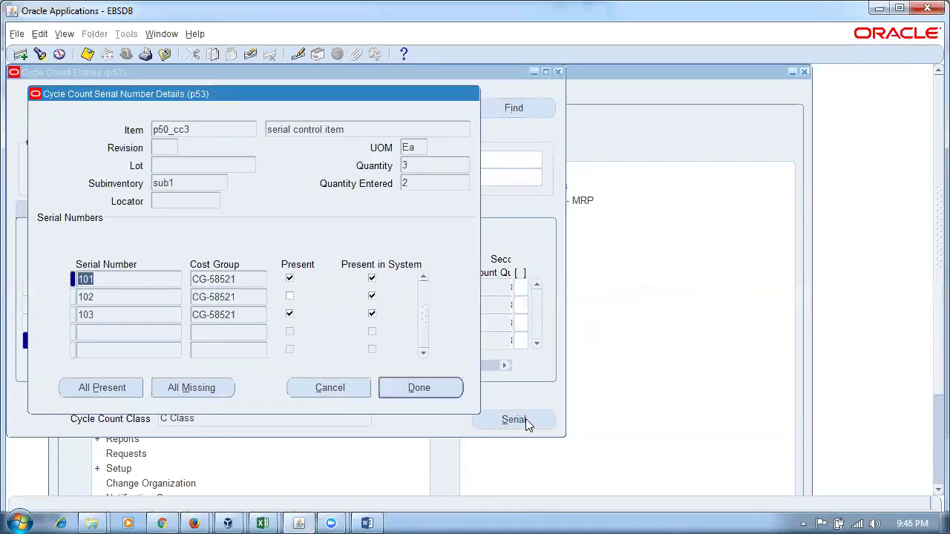
click(420, 387)
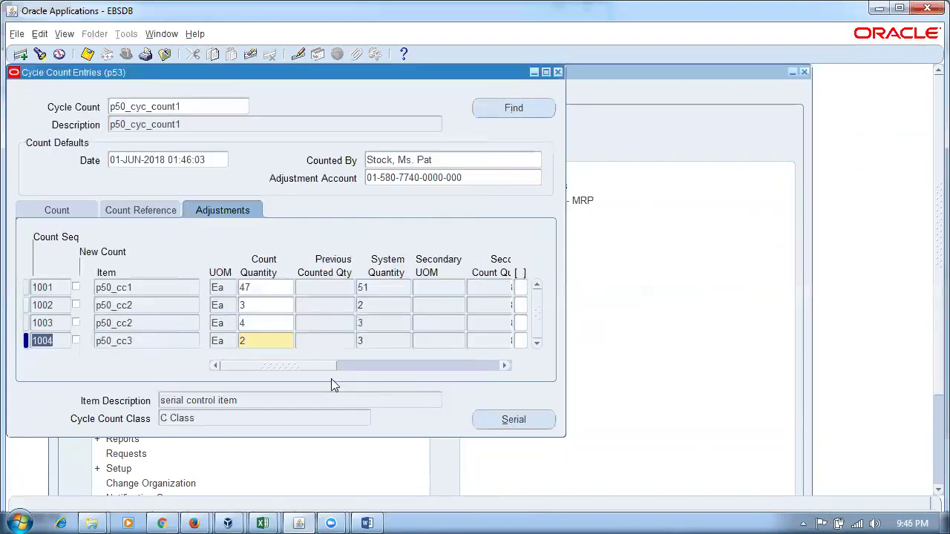
click(263, 289)
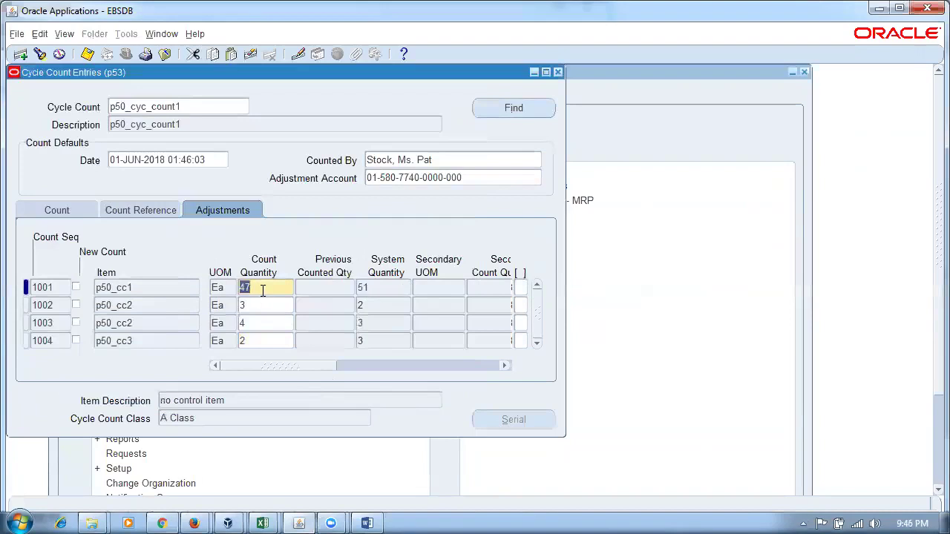
click(374, 308)
click(378, 324)
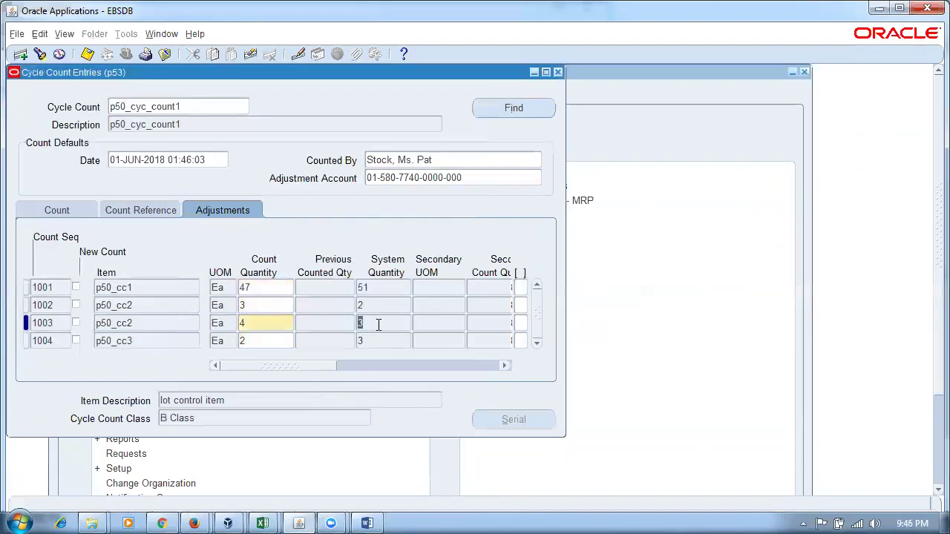
Compare the count and system quantities of the two p50_cc2 lots and serial-controlled item p50_cc3
click(257, 305)
click(259, 322)
click(363, 341)
click(259, 342)
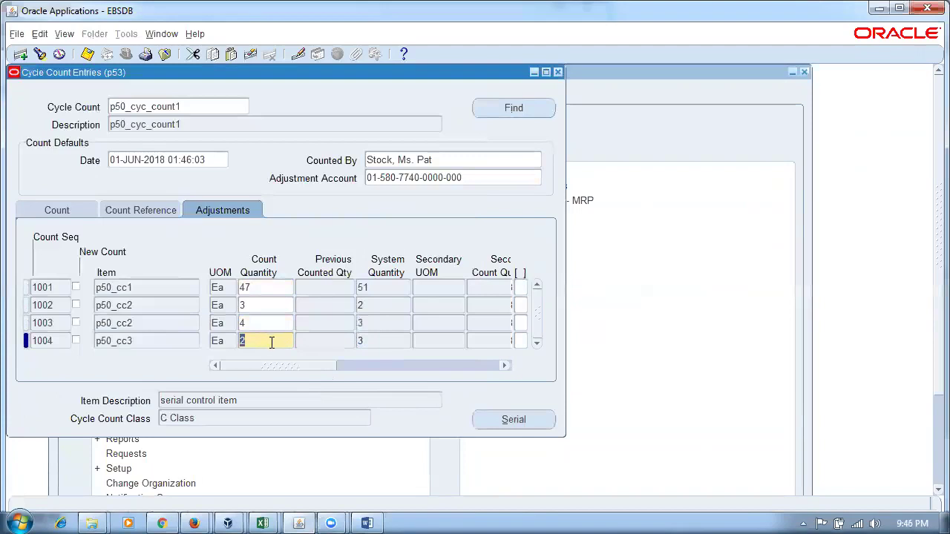
key(Tab)
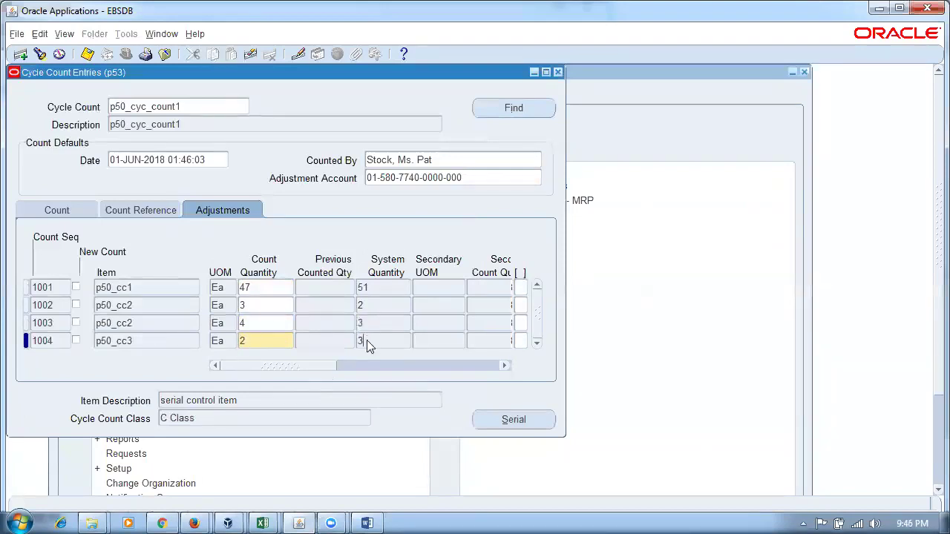
click(289, 343)
drag(295, 368, 247, 380)
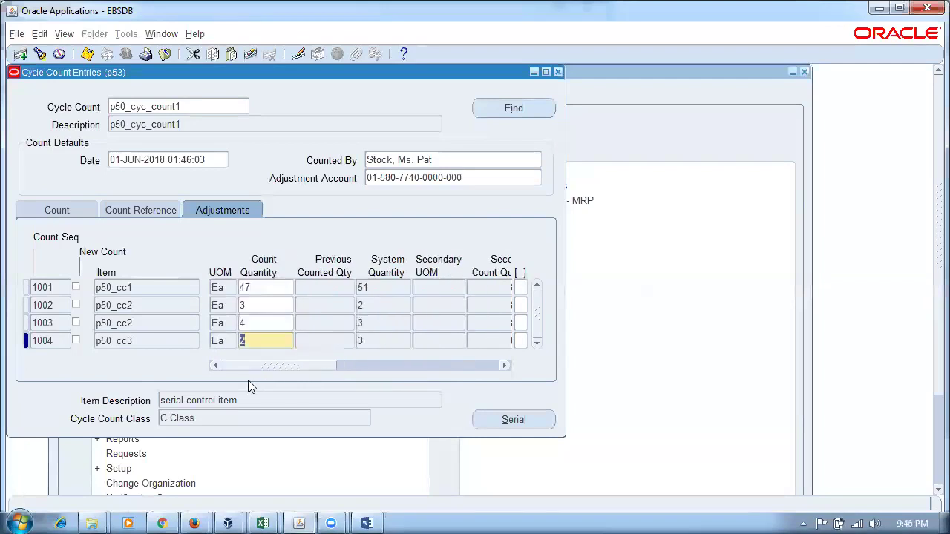
Try to save the cycle count entries with the count quantity of 47 for sequence 1001
click(268, 323)
key(ctrl+s)
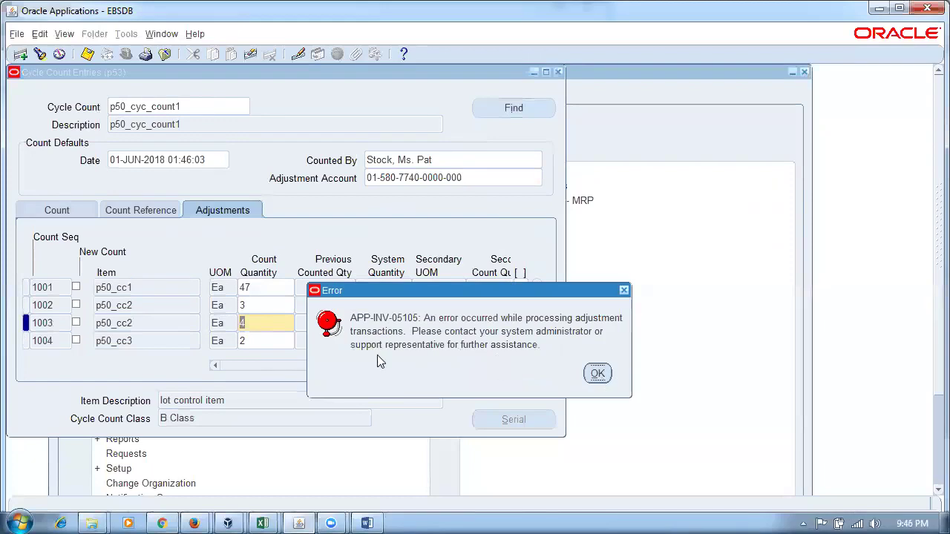
click(598, 374)
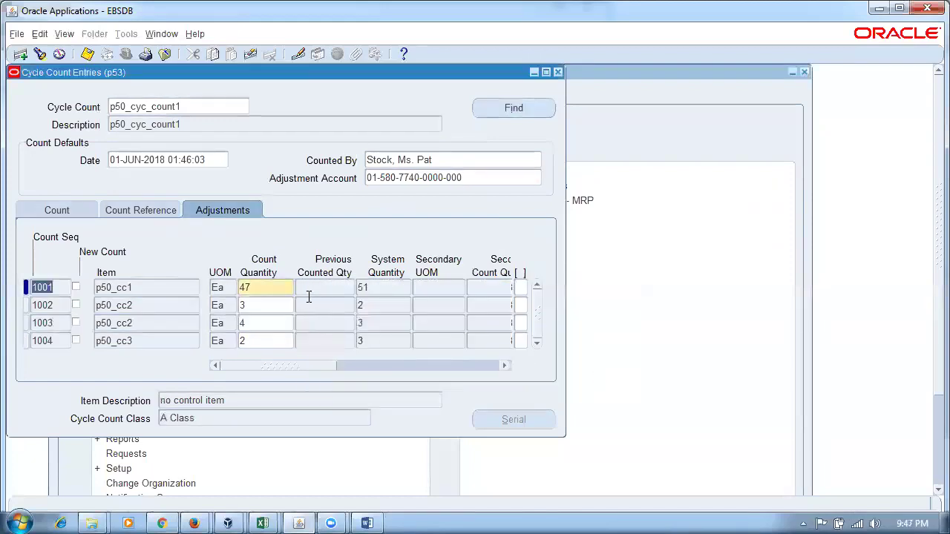
double_click(273, 288)
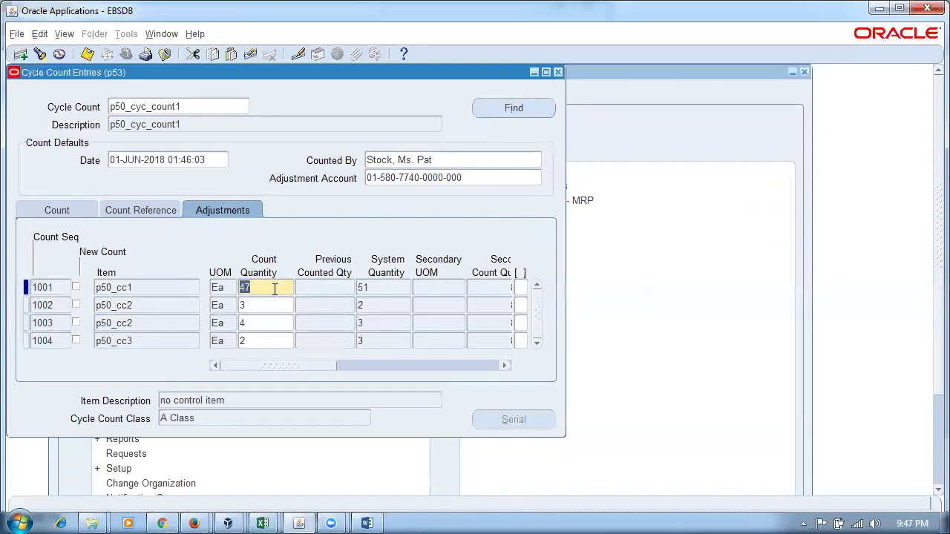
key(ctrl+s)
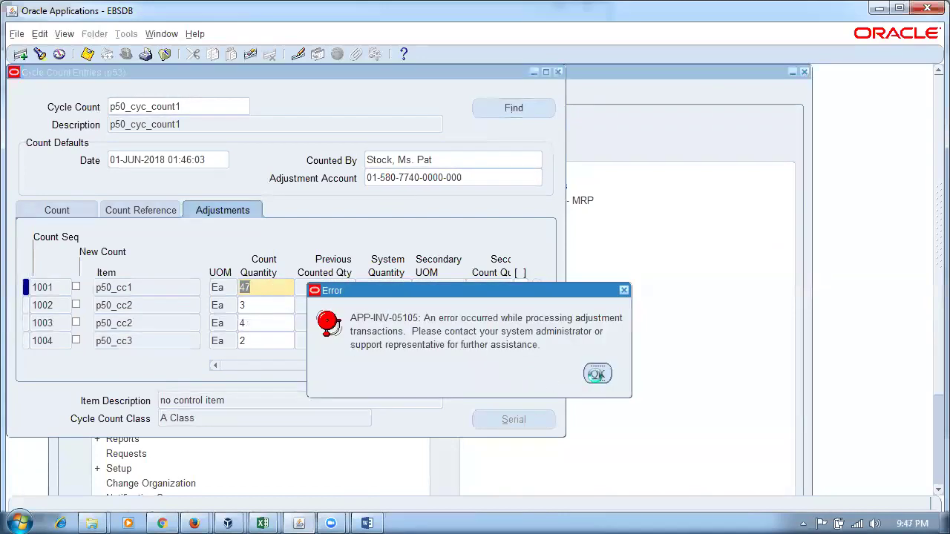
click(597, 374)
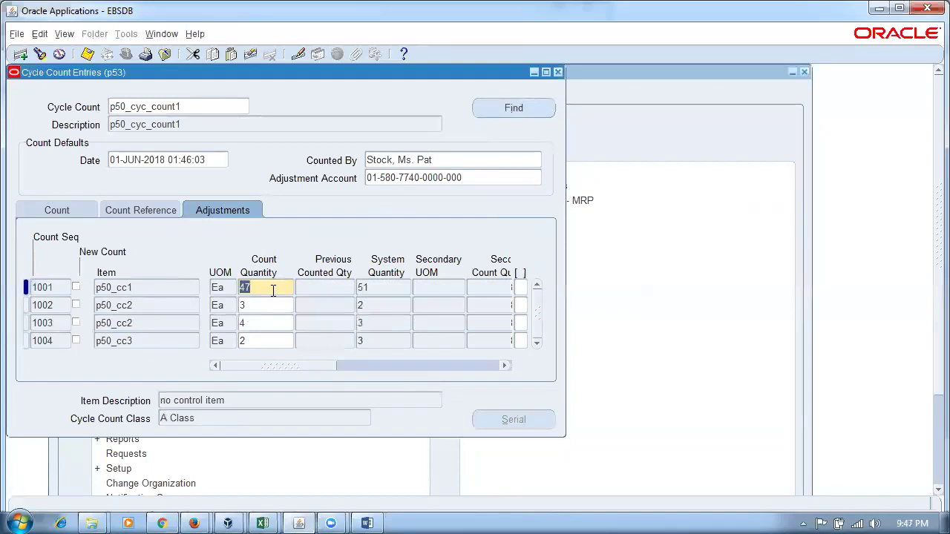
Set the count quantity of sequence 1001 to 45 and save the cycle count entries
text(45)
click(383, 290)
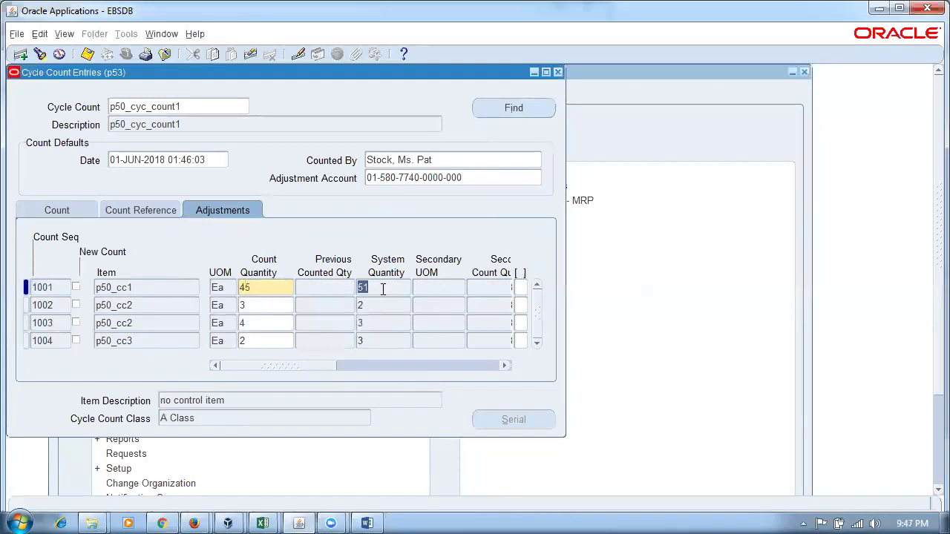
key(ctrl+s)
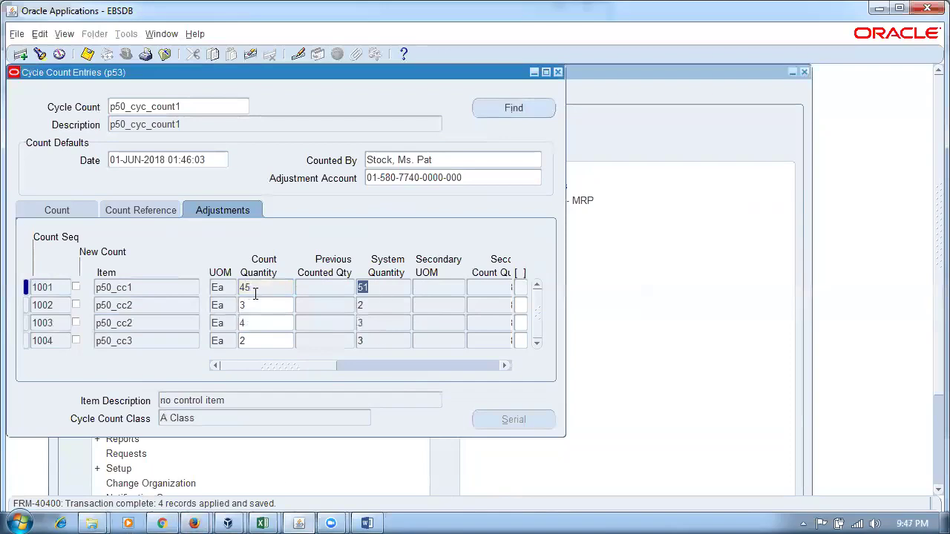
Switch to the Navigator and open Inventory Accounting Periods under Accounting Close Cycle
click(172, 34)
mouse_move(195, 34)
mouse_move(158, 34)
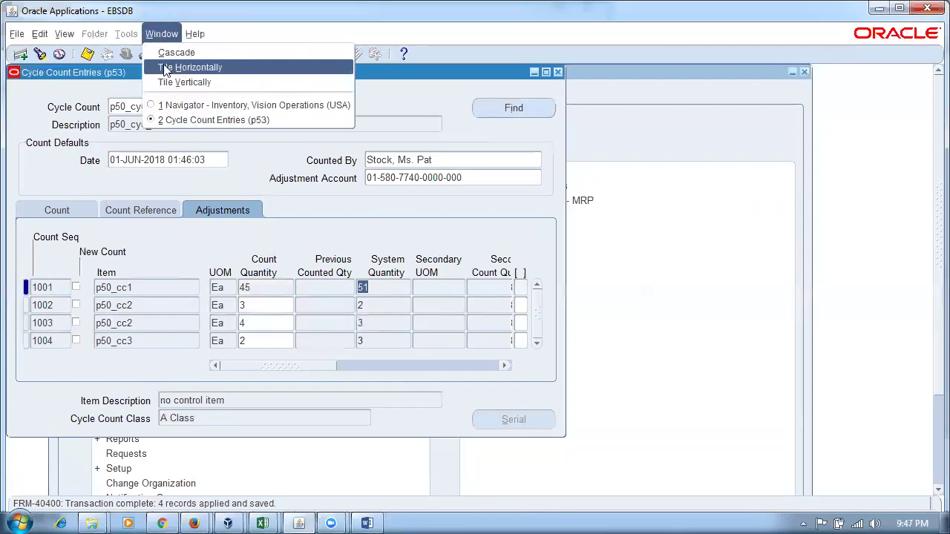
click(178, 103)
click(78, 285)
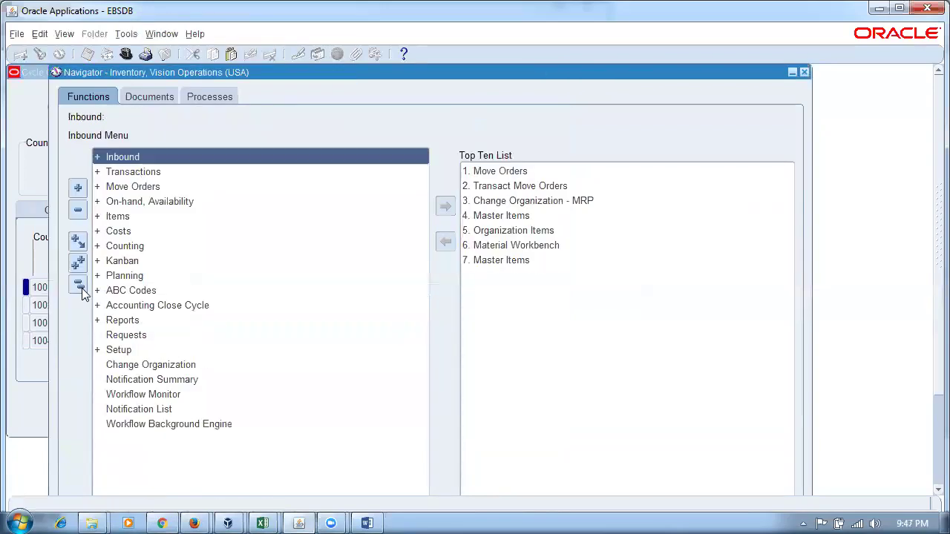
click(164, 205)
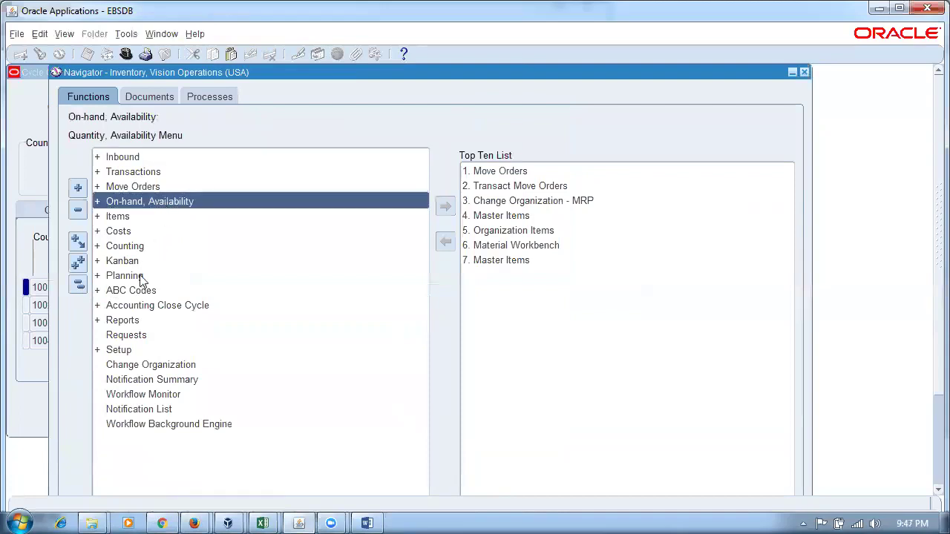
double_click(142, 304)
click(161, 320)
double_click(160, 319)
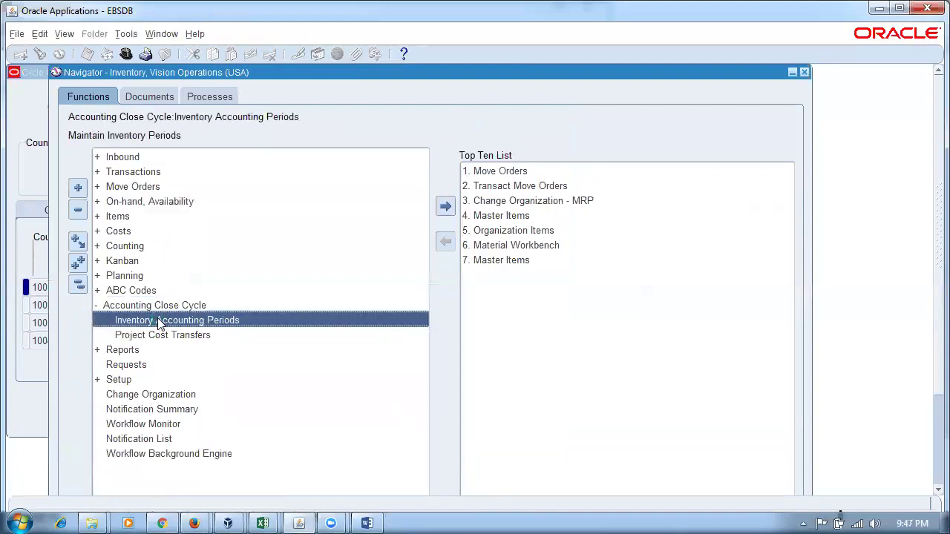
Check the statuses of the Jun-18 and May-18 periods and view the status change options for May-18 without changing it
click(177, 161)
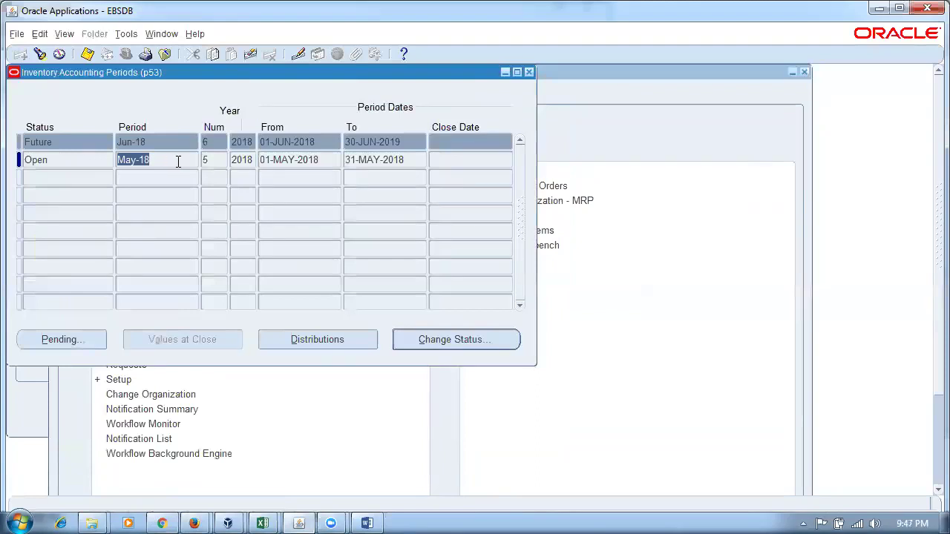
click(78, 163)
click(77, 144)
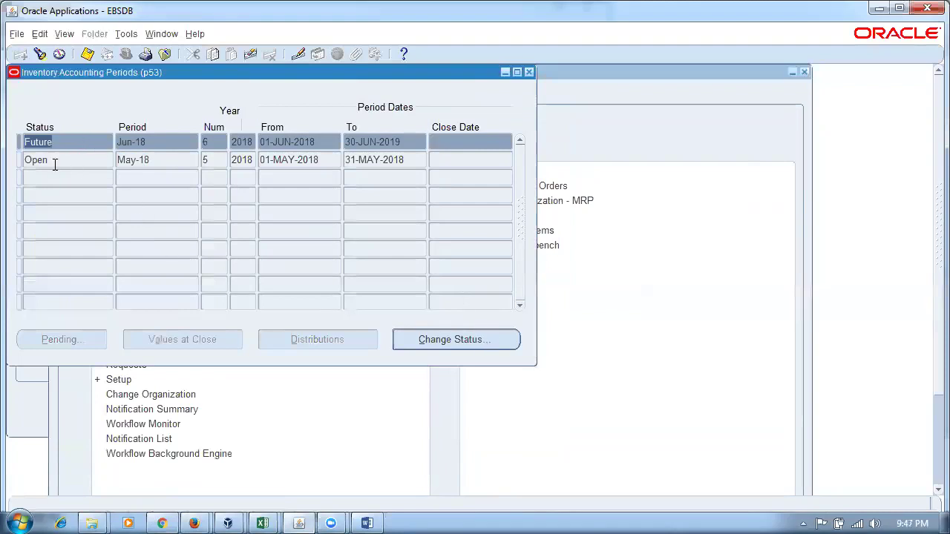
click(58, 160)
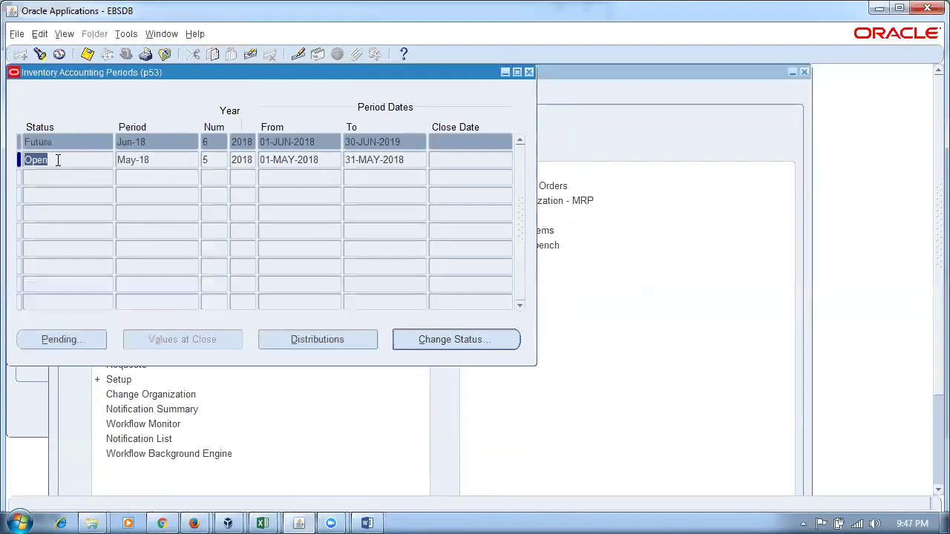
click(433, 339)
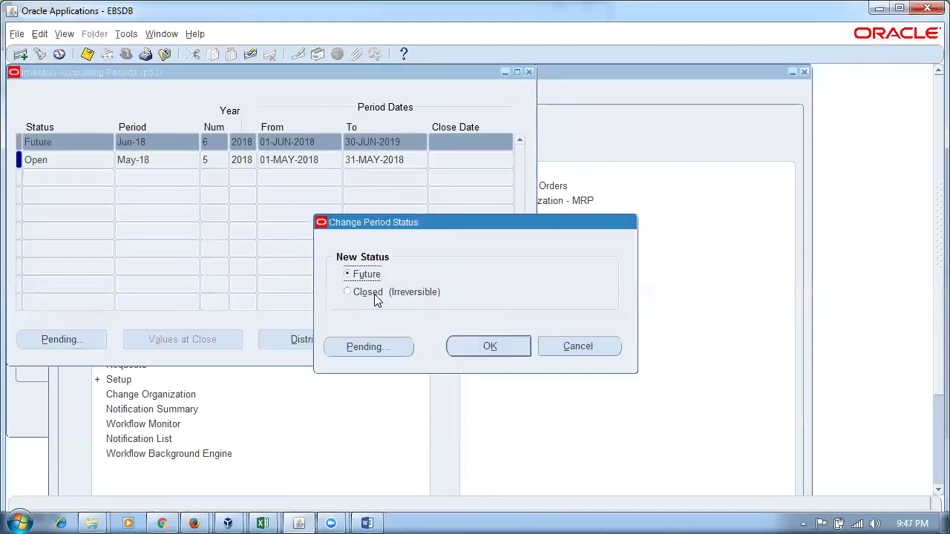
click(562, 346)
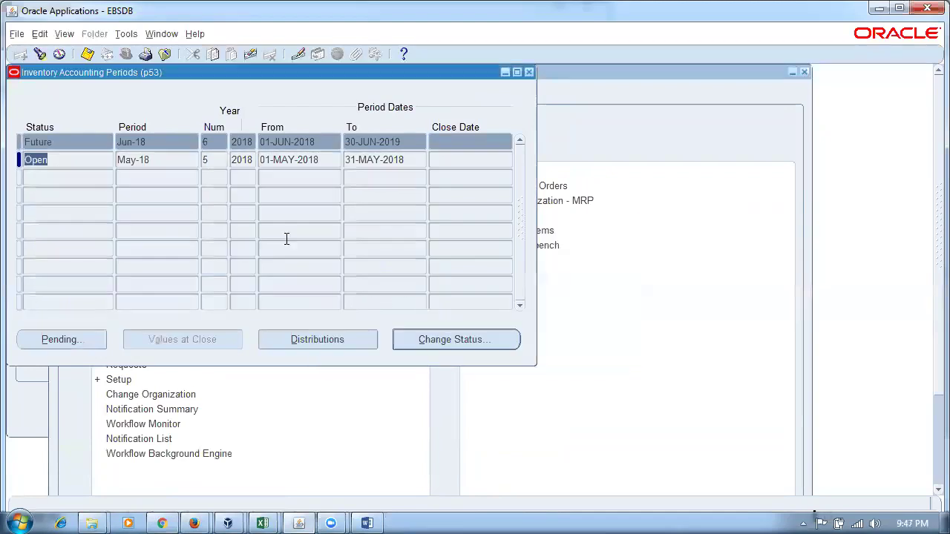
Open the Jun-18 inventory accounting period and close the periods form
click(62, 143)
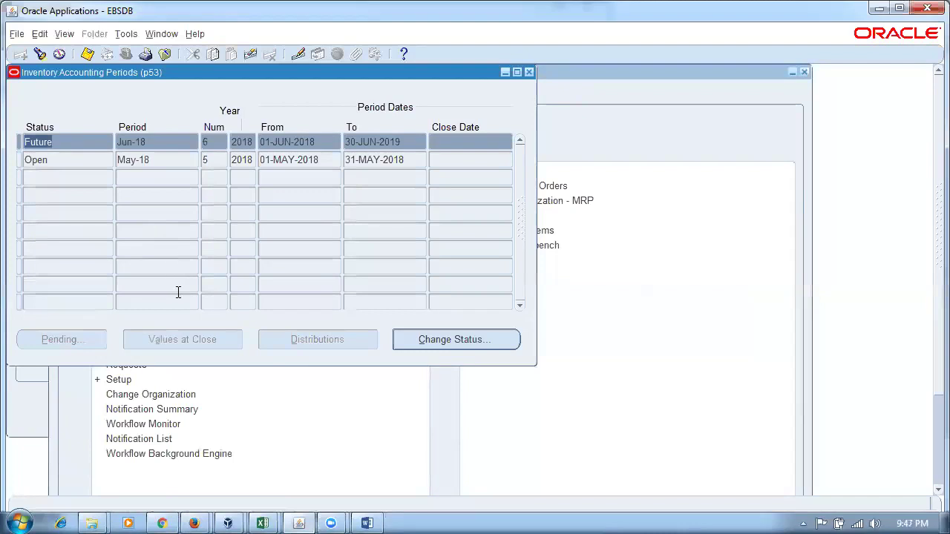
click(434, 344)
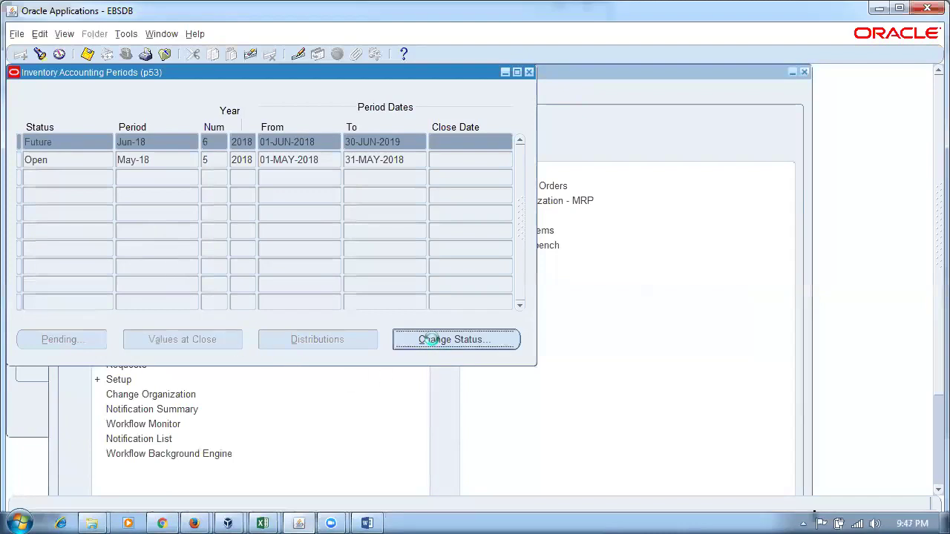
click(449, 367)
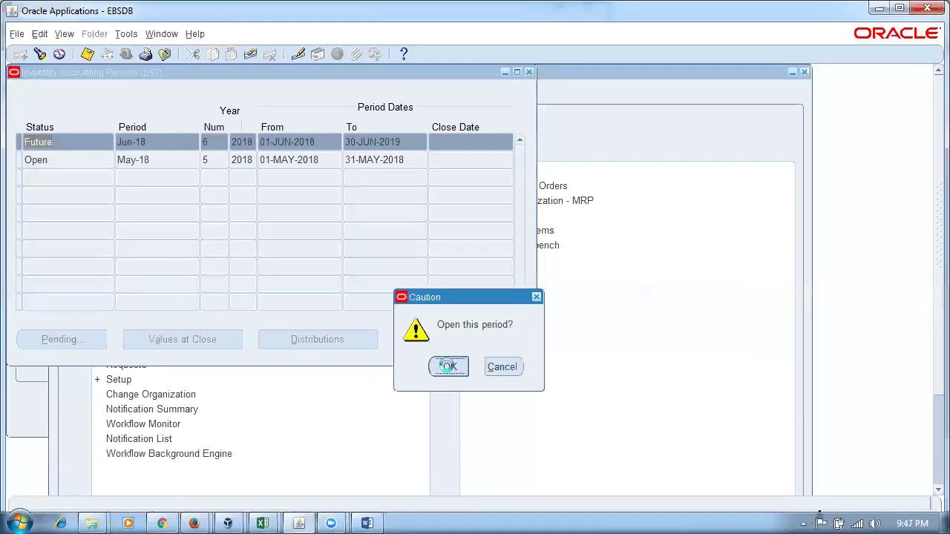
click(529, 72)
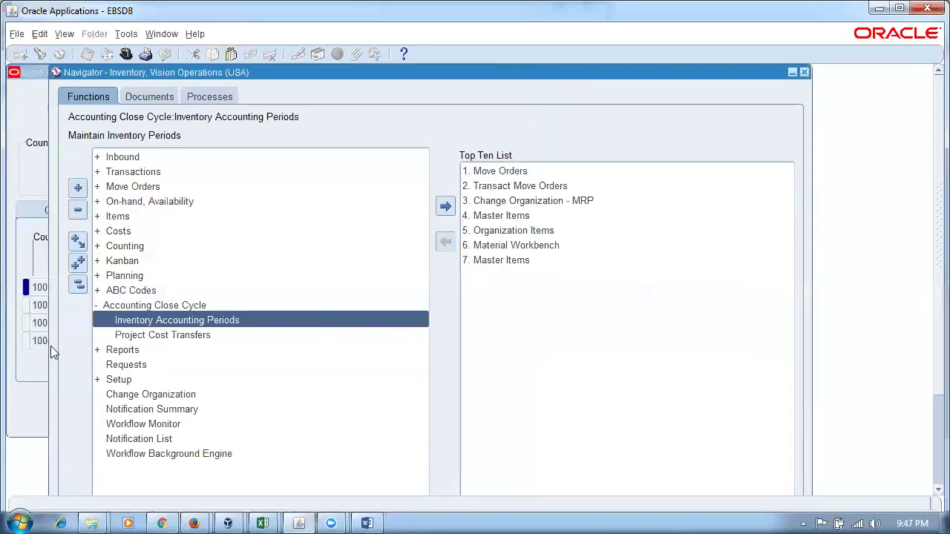
Return to the cycle count entries and check whether the saved count quantities of sequences 1001 to 1004 are still editable
click(31, 374)
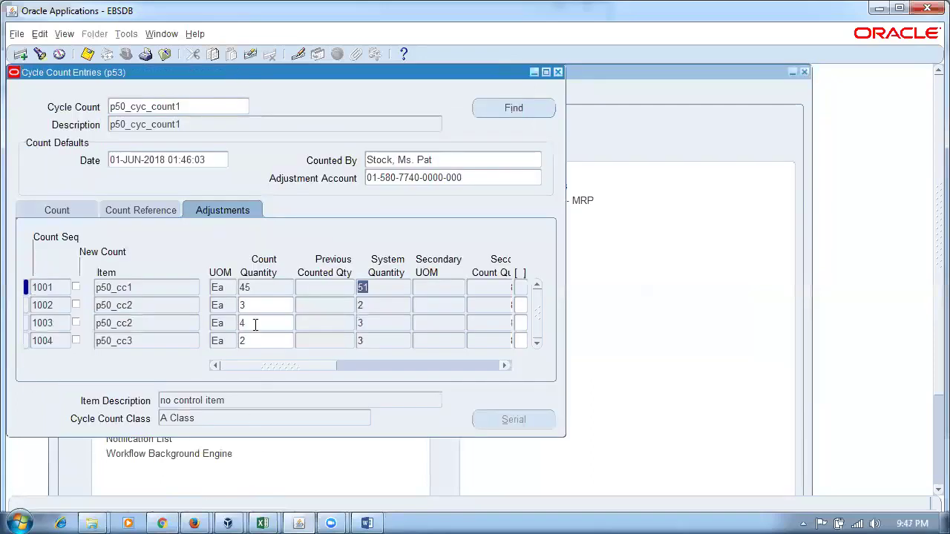
click(265, 289)
key(BackSpace)
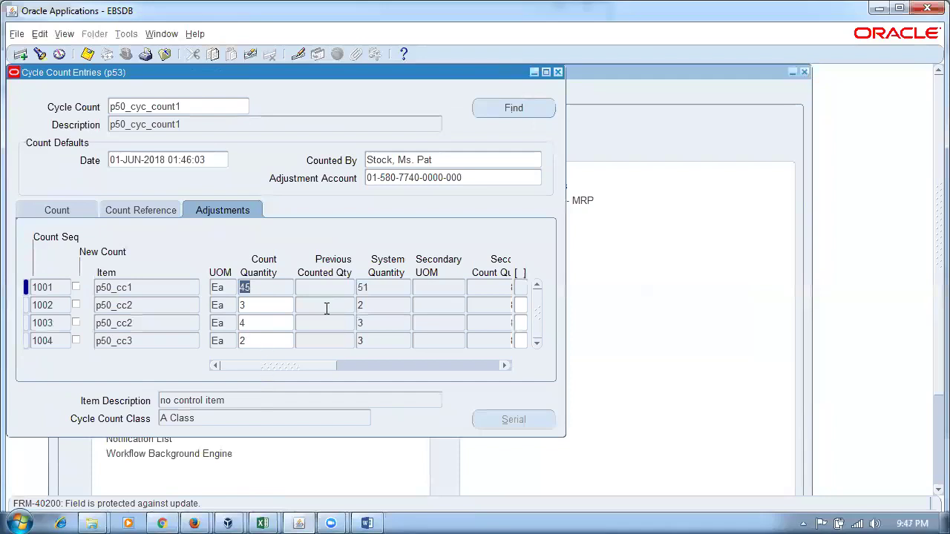
click(256, 310)
click(259, 323)
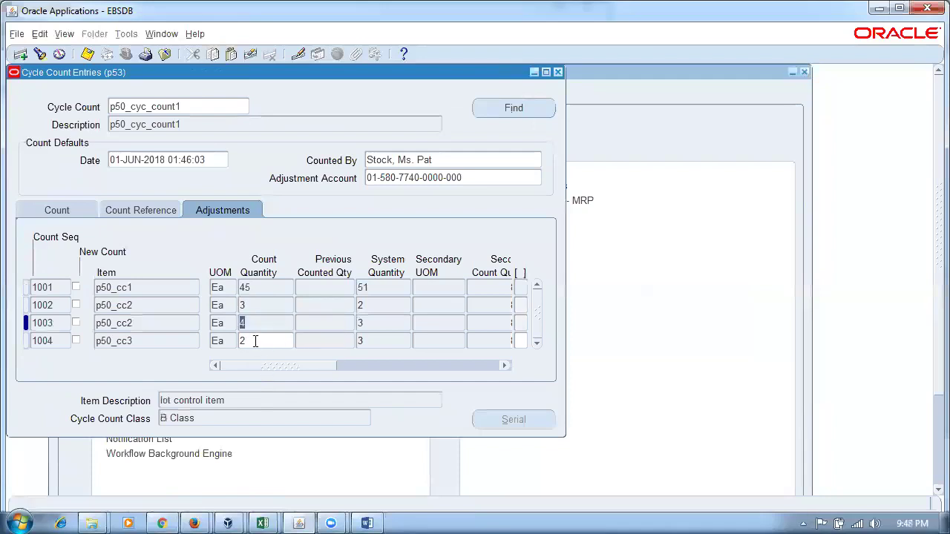
click(258, 340)
click(259, 323)
click(260, 305)
click(268, 288)
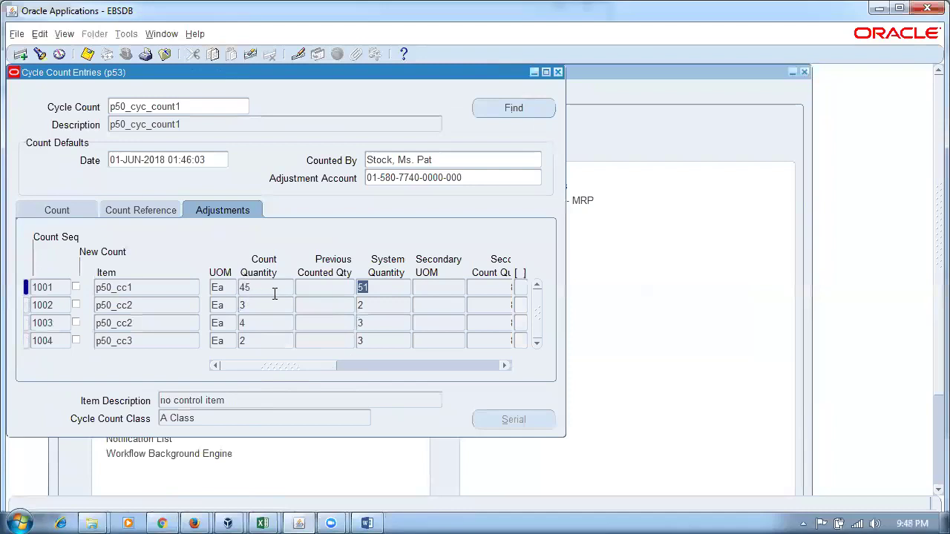
Compare the saved count quantity with the system quantity for item p50_cc1
click(391, 288)
click(258, 294)
click(393, 291)
click(246, 289)
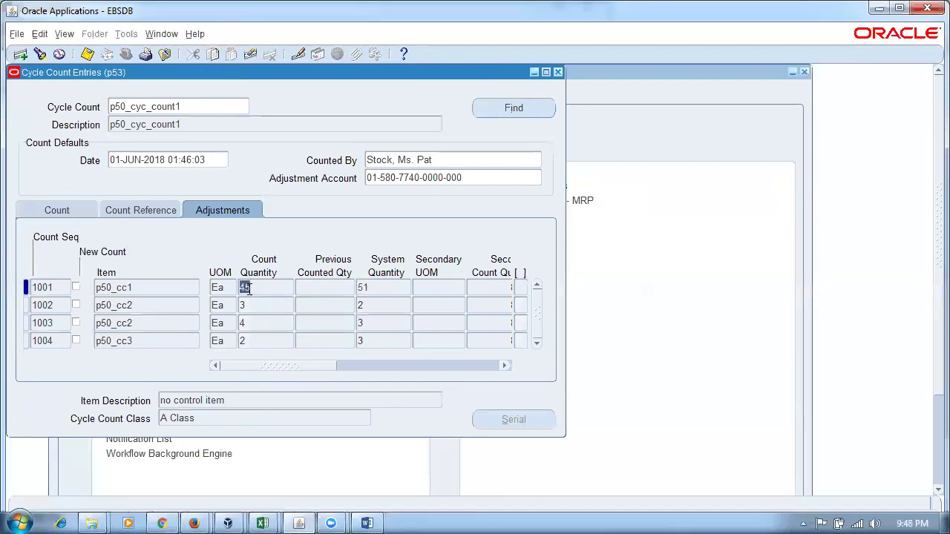
Close the cycle count entries and open Approve Counts under Cycle Counting
click(559, 72)
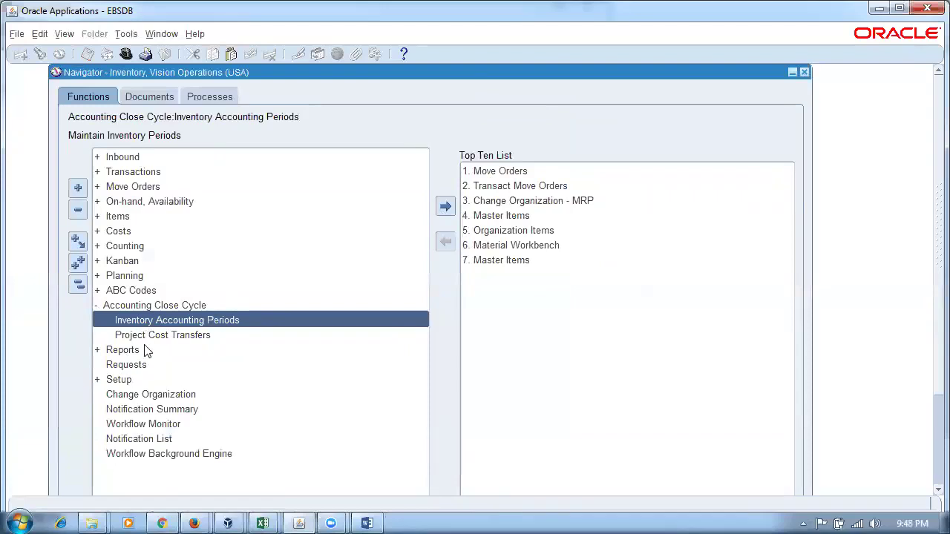
click(77, 288)
double_click(118, 245)
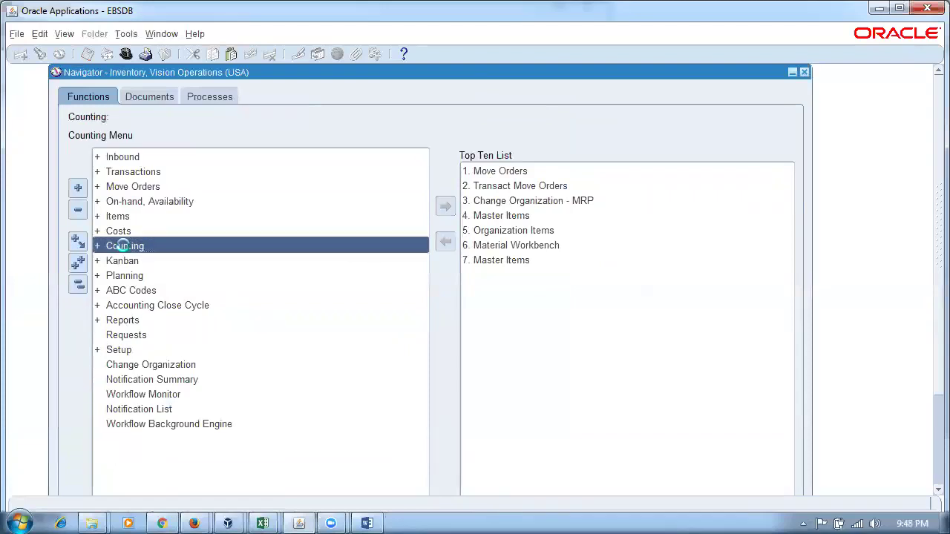
double_click(133, 261)
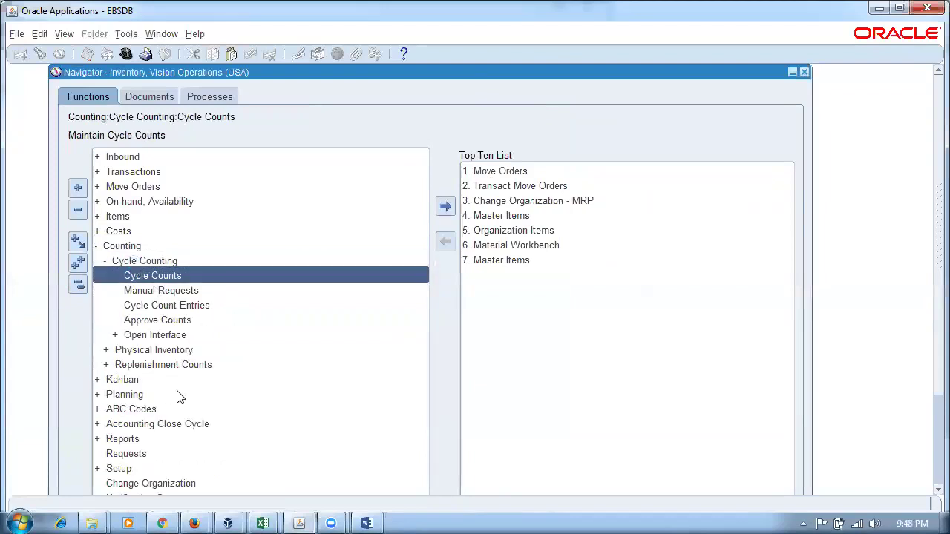
click(178, 324)
double_click(178, 322)
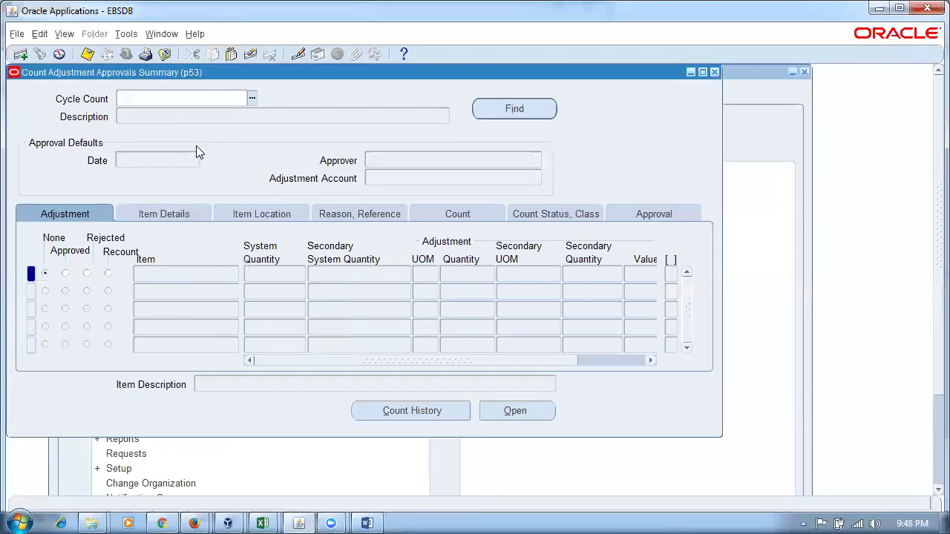
Select cycle count p50_cyc_count1 and query only its counts pending approval
text(p50)
key(Tab)
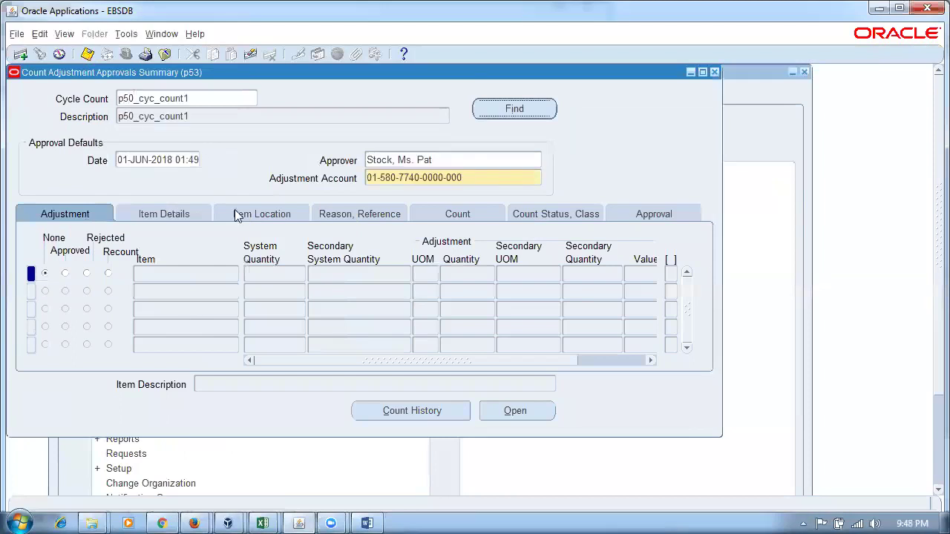
click(528, 108)
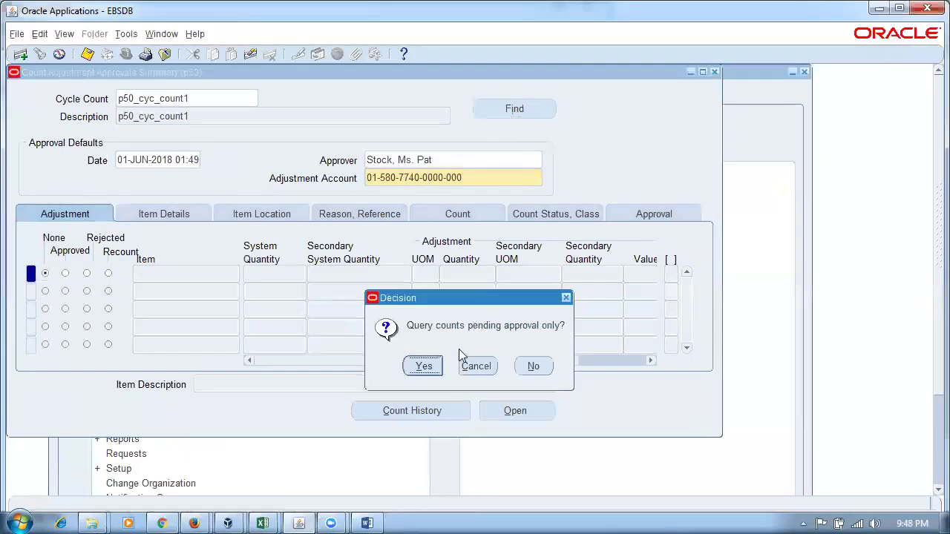
click(423, 365)
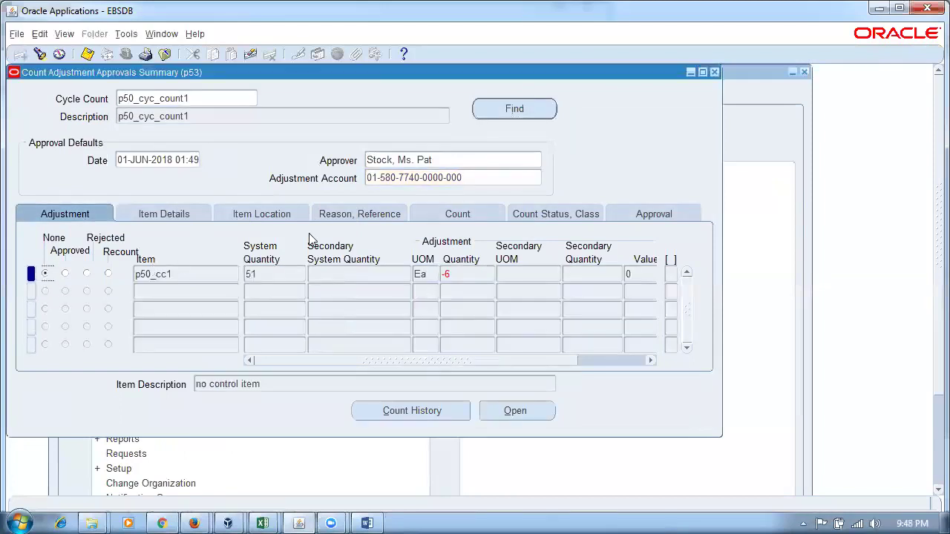
Query all counts of p50_cyc_count1 instead of only those pending approval, and review the adjustment lines for p50_cc1, p50_cc2 and p50_cc3
click(197, 273)
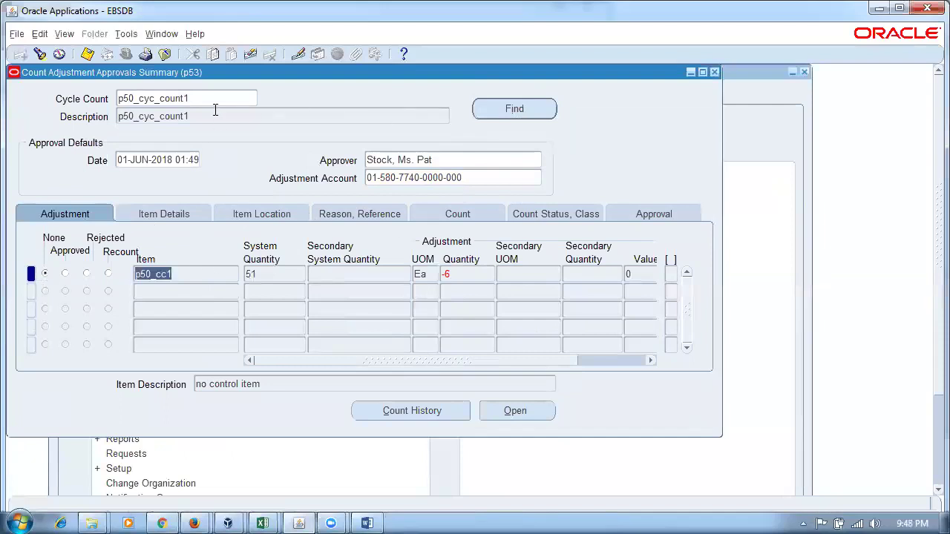
click(513, 109)
click(531, 367)
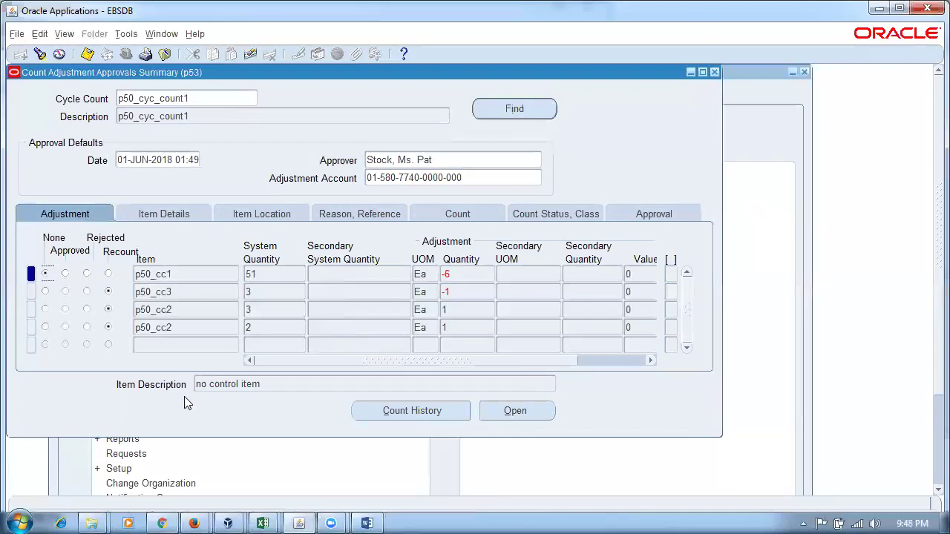
click(187, 313)
click(194, 329)
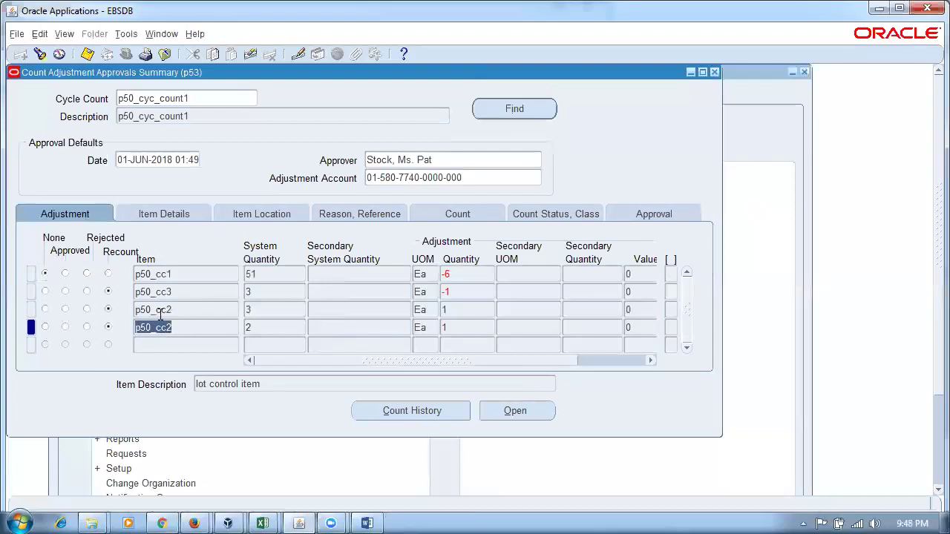
click(205, 291)
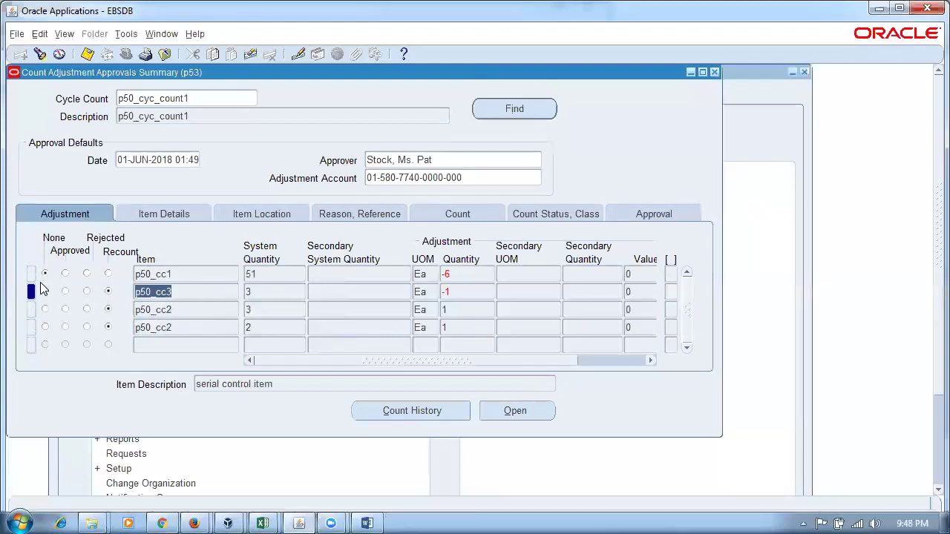
Mark the p50_cc1 adjustment as Recount, save it and close the approvals summary
click(108, 274)
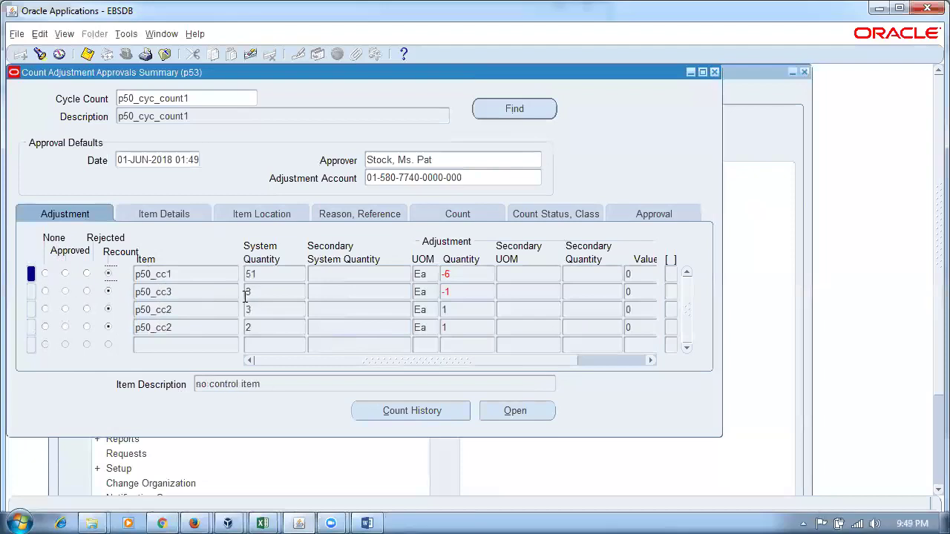
click(206, 274)
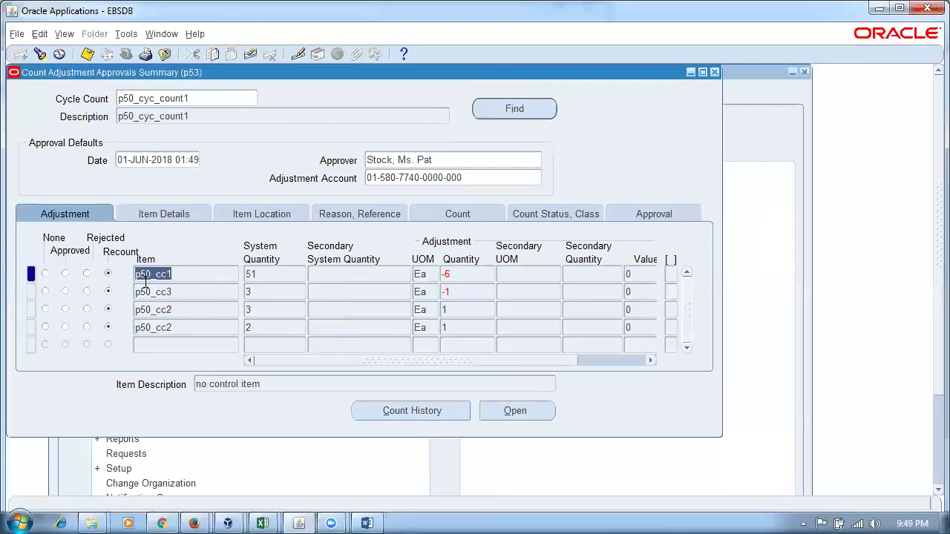
key(ctrl+s)
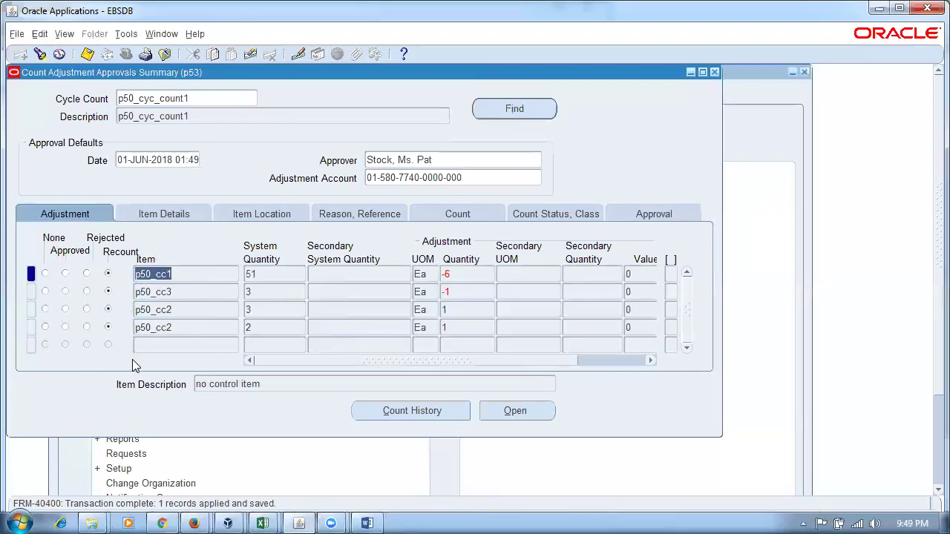
click(714, 72)
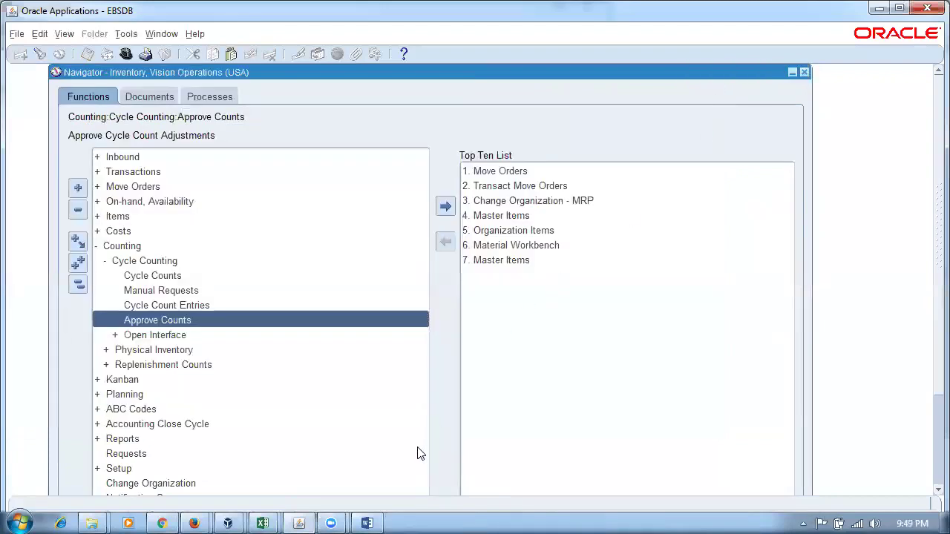
Open Cycle Count Entries and find all open count requests for p50_cyc_count1
double_click(178, 305)
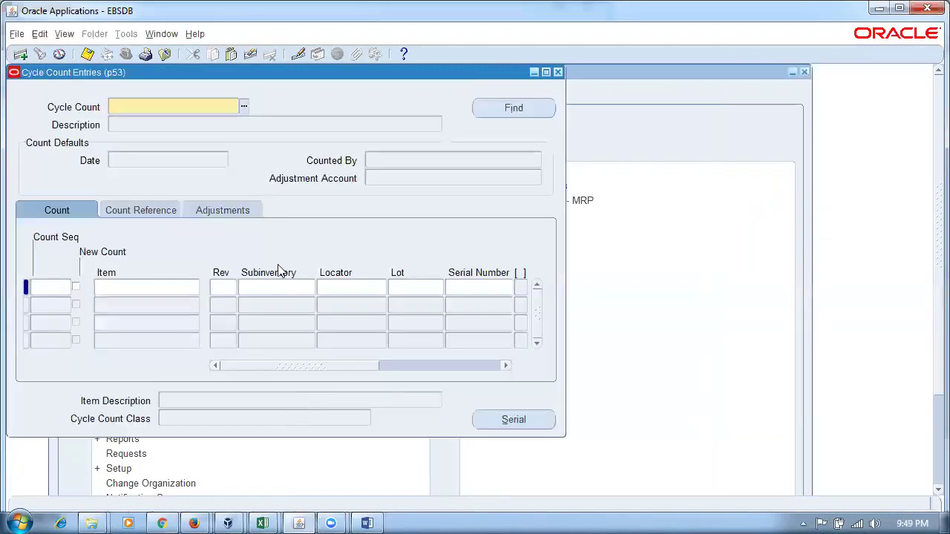
text(p50)
key(Tab)
click(519, 109)
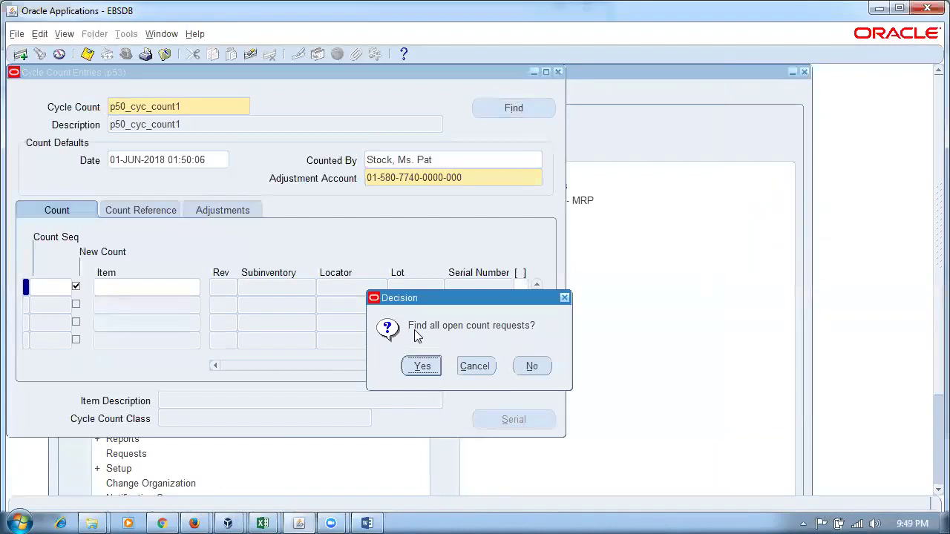
click(419, 368)
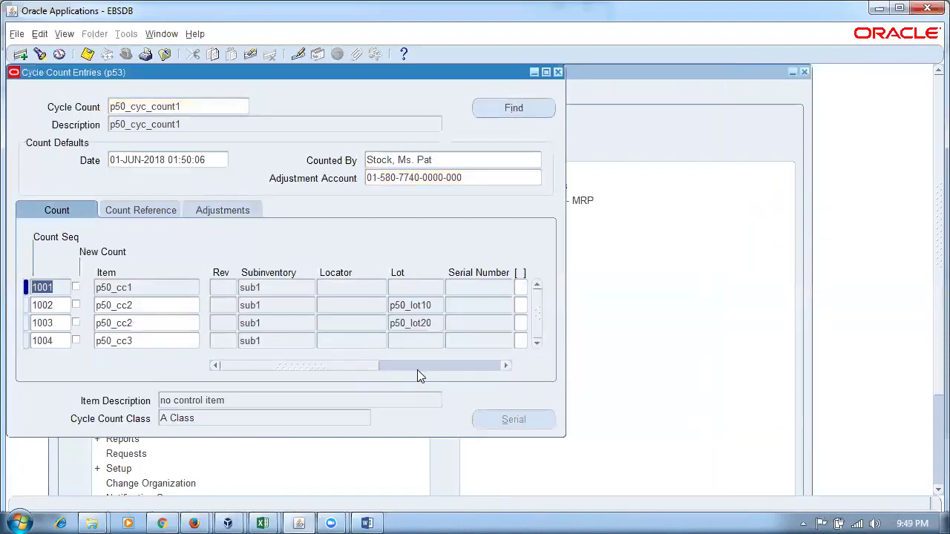
In the adjustment details, enter count quantities 47, 3 and 4 for sequences 1001, 1002 and 1003
click(146, 210)
click(224, 208)
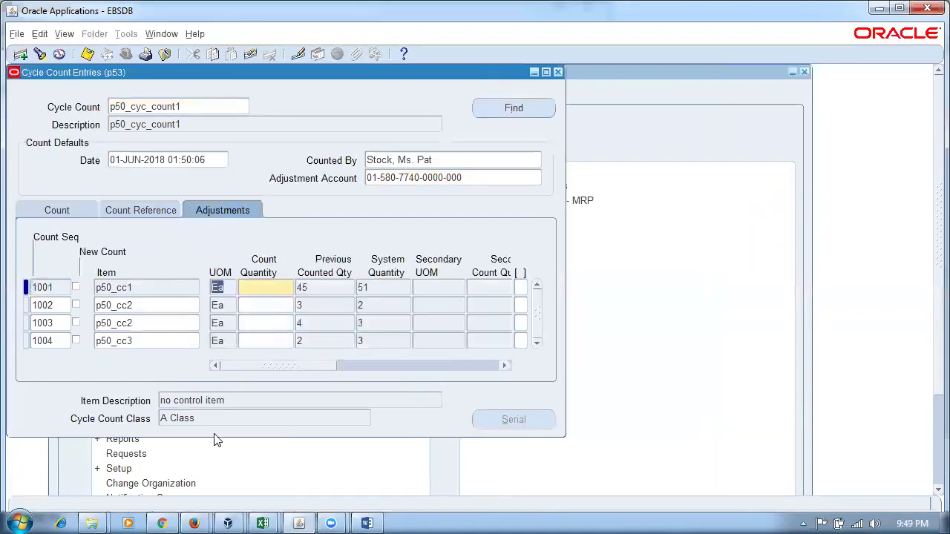
click(315, 291)
click(261, 288)
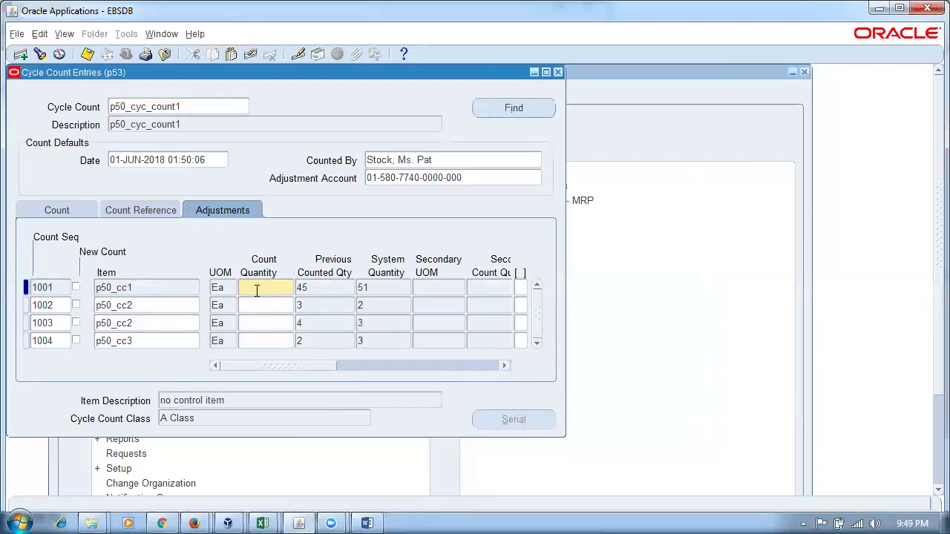
text(7)
click(263, 307)
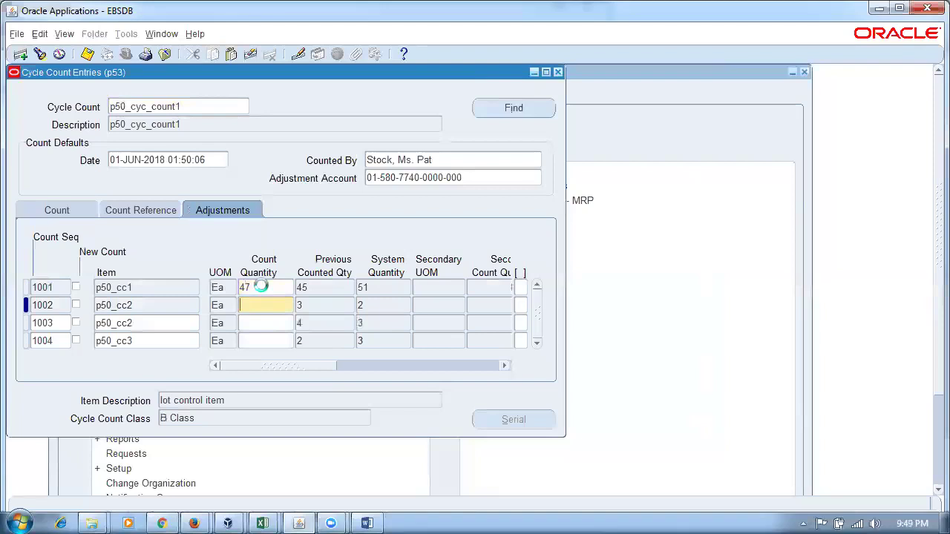
click(262, 288)
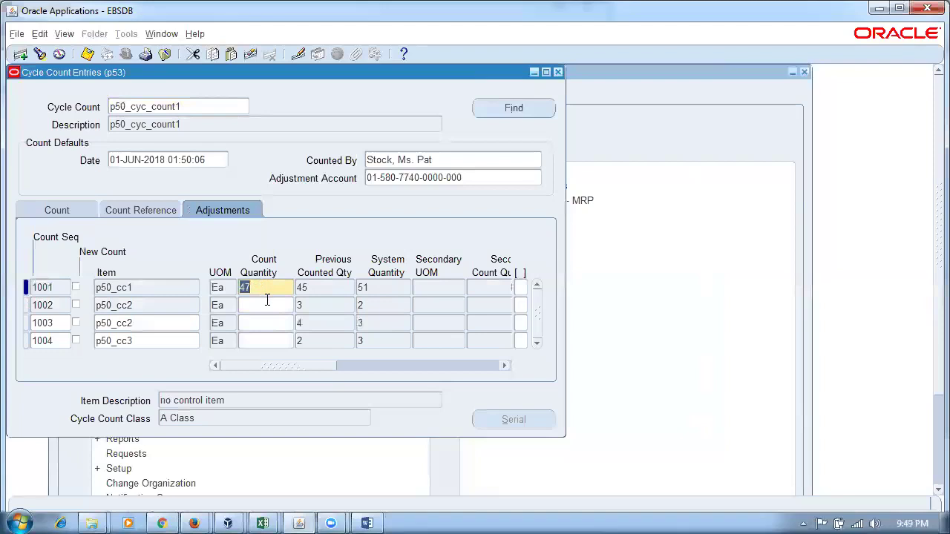
click(267, 310)
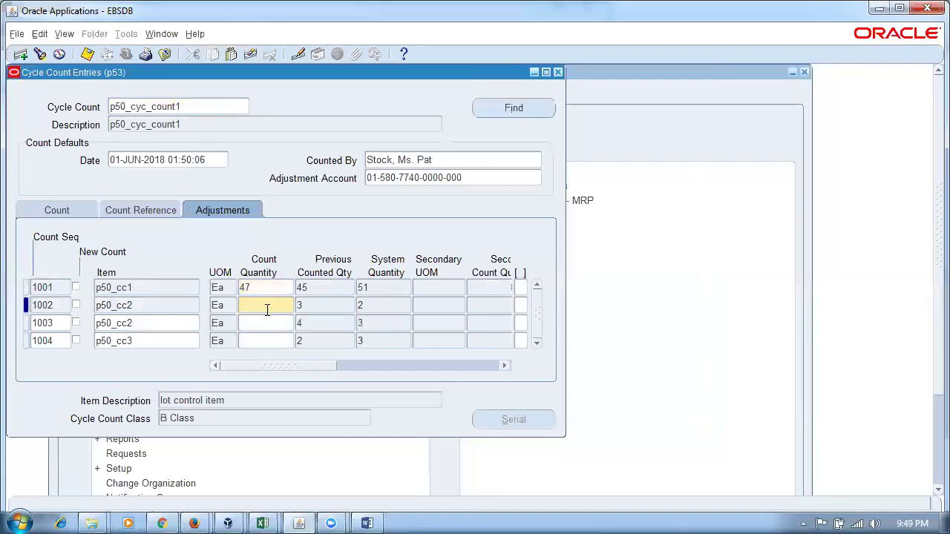
text(3)
click(264, 327)
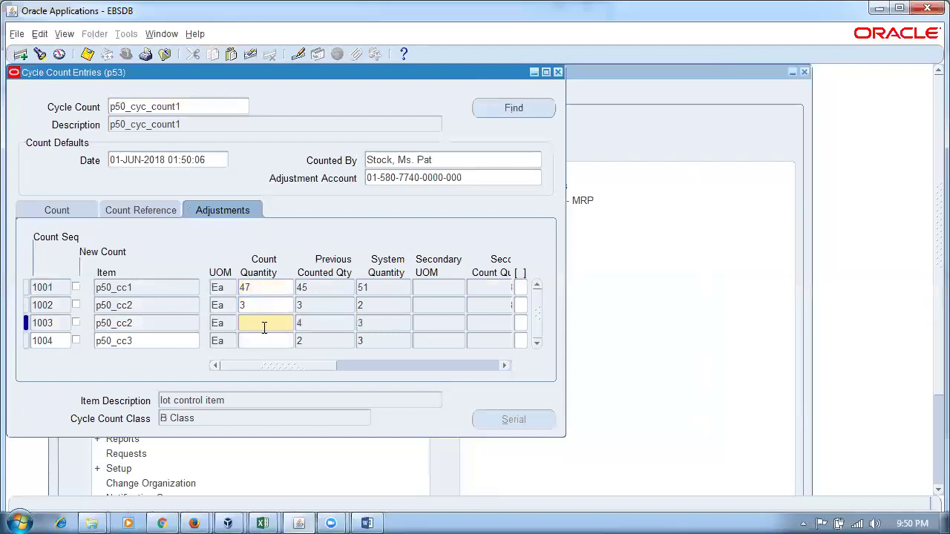
text(4)
Enter count quantity 2 for sequence 1004 (p50_cc3) and set serial number 102 as not present
click(269, 343)
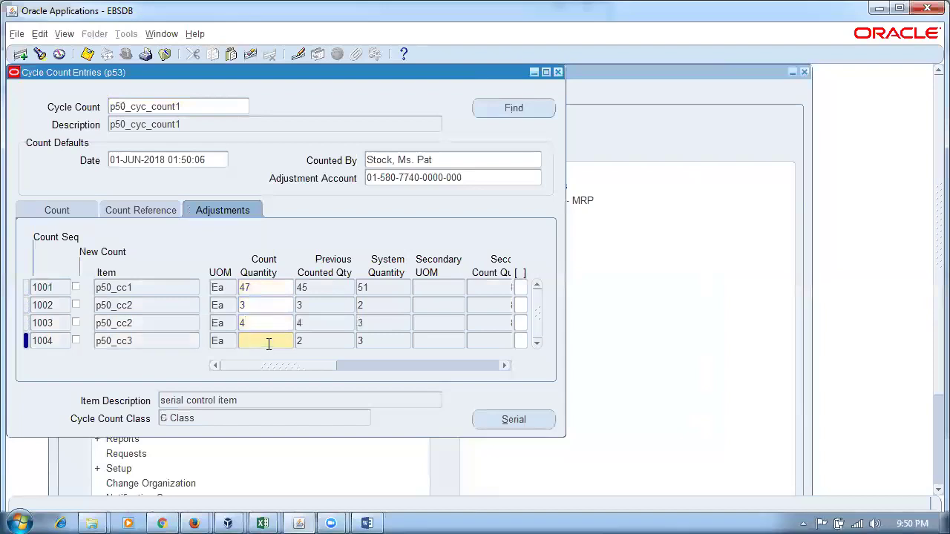
click(513, 419)
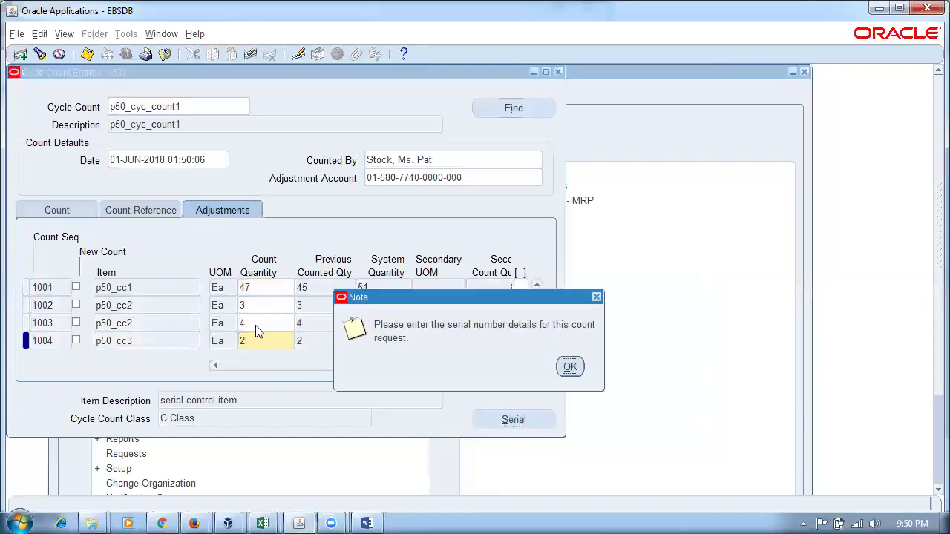
click(569, 368)
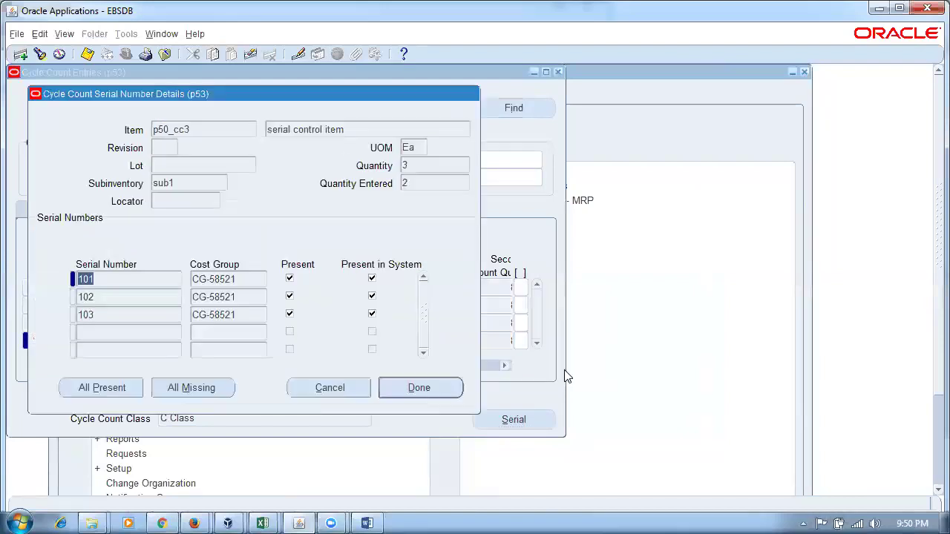
click(290, 297)
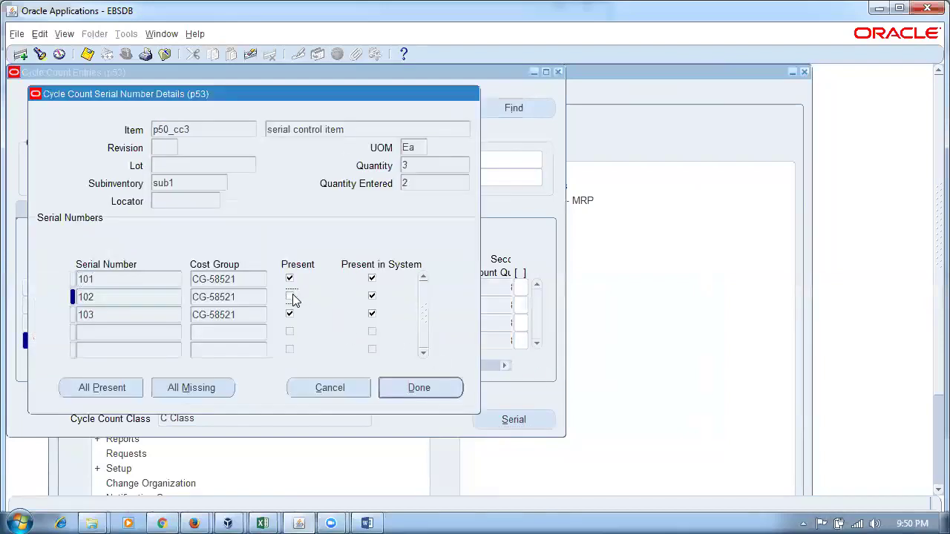
click(399, 387)
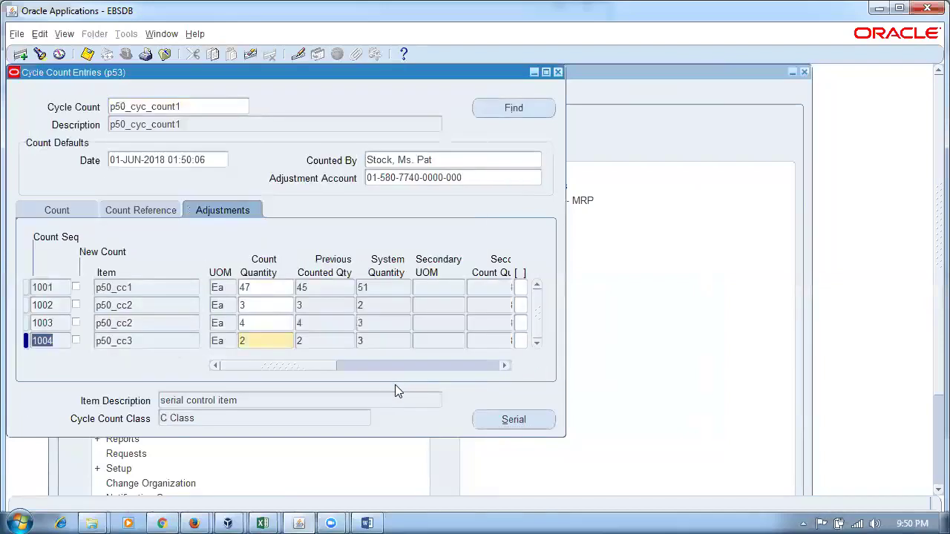
Review the entered count quantities of sequences 1001 to 1004 against their previous counts and system quantities
click(253, 288)
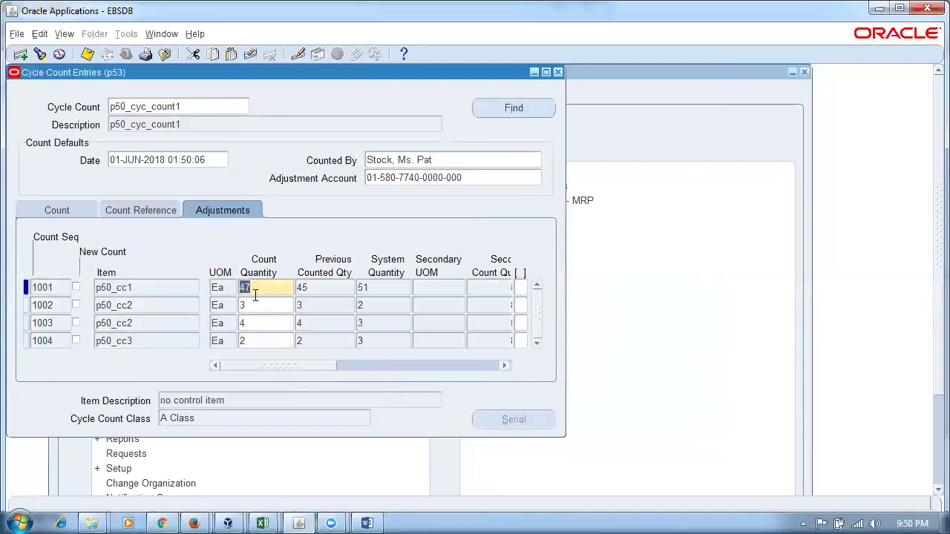
click(264, 308)
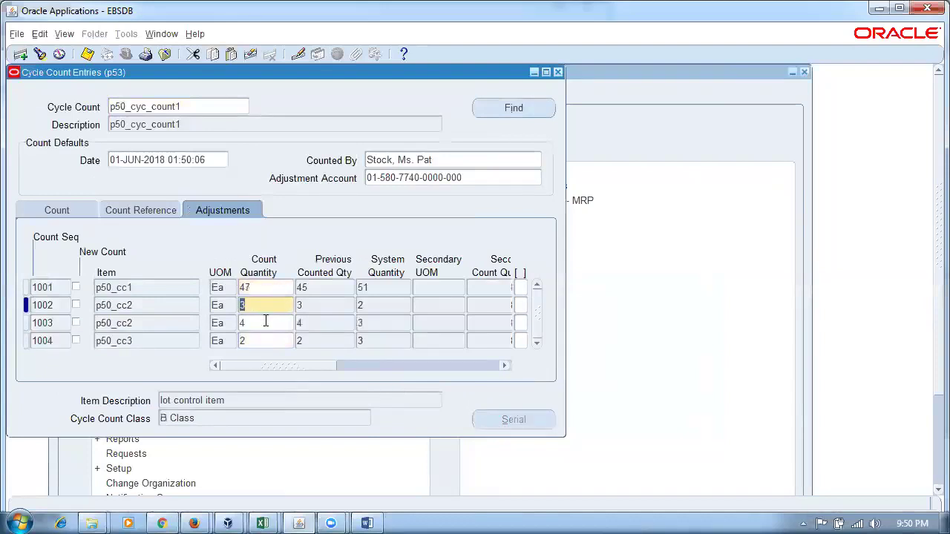
click(266, 324)
click(259, 341)
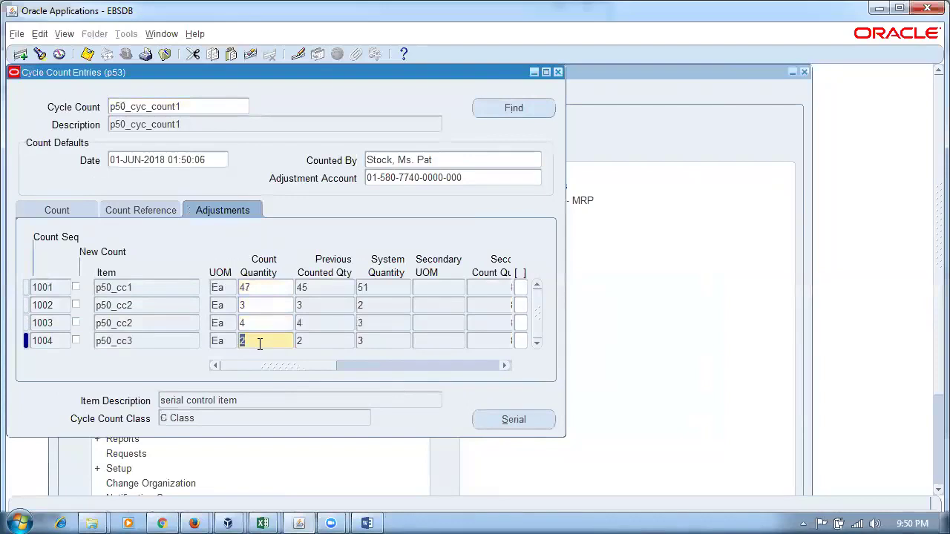
click(267, 305)
click(267, 323)
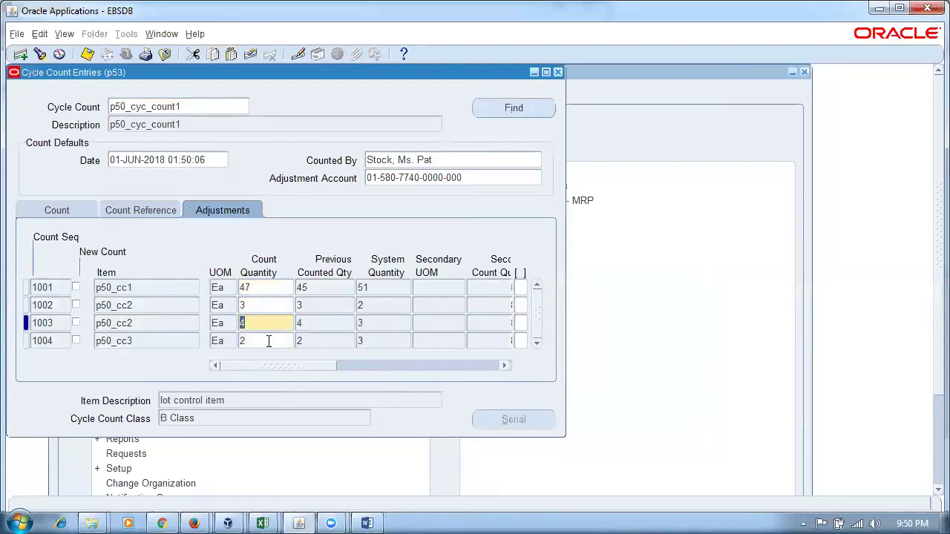
click(269, 341)
click(264, 324)
click(263, 306)
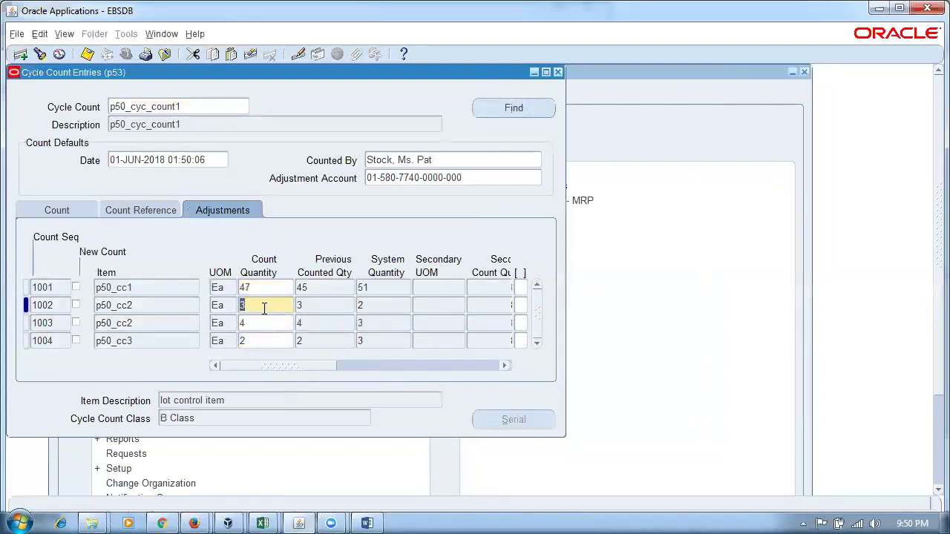
click(264, 321)
click(262, 339)
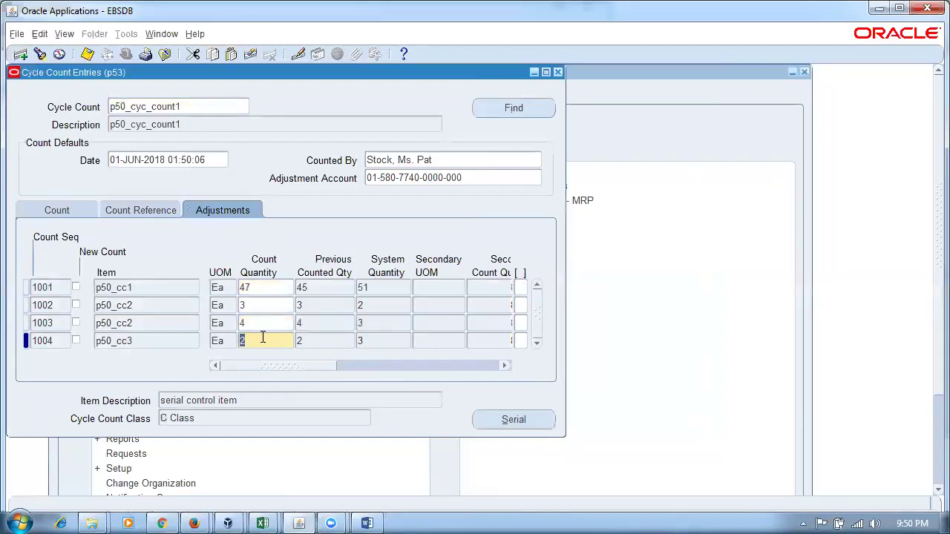
click(262, 325)
click(264, 307)
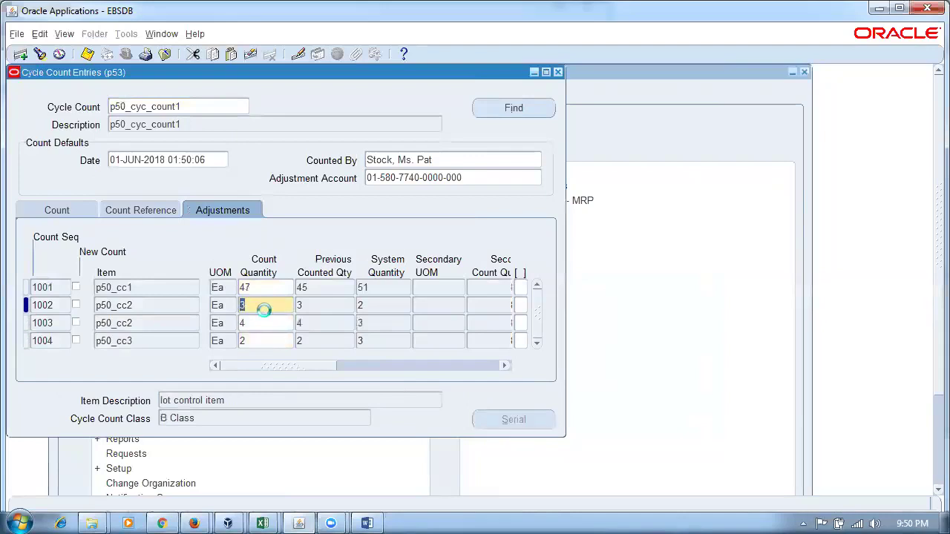
click(268, 322)
click(270, 338)
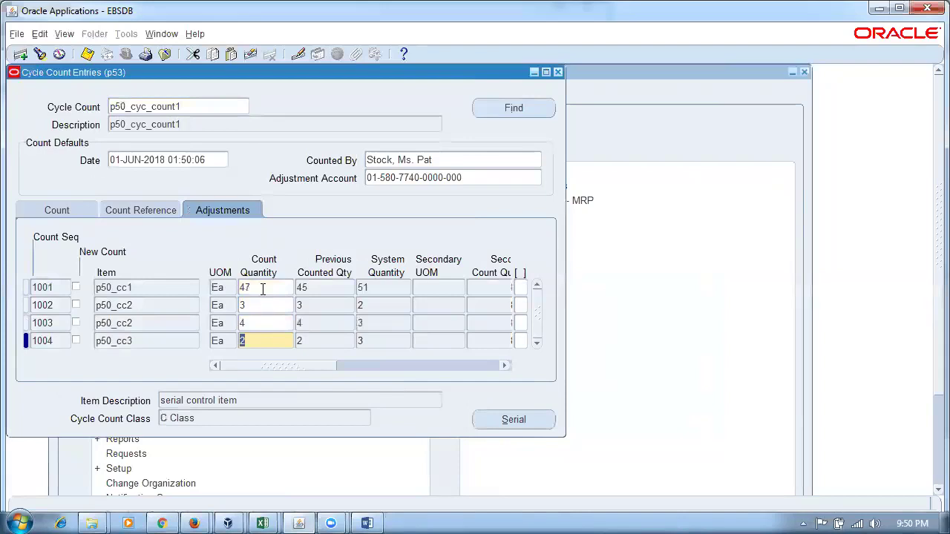
click(262, 288)
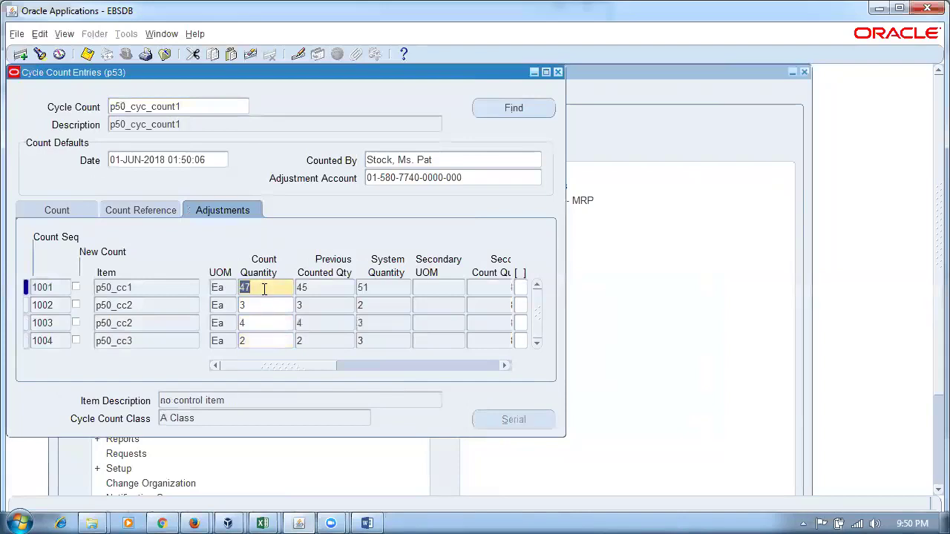
Save the count entries and check whether the count quantities of sequences 1001 to 1004 are still editable
key(ctrl+s)
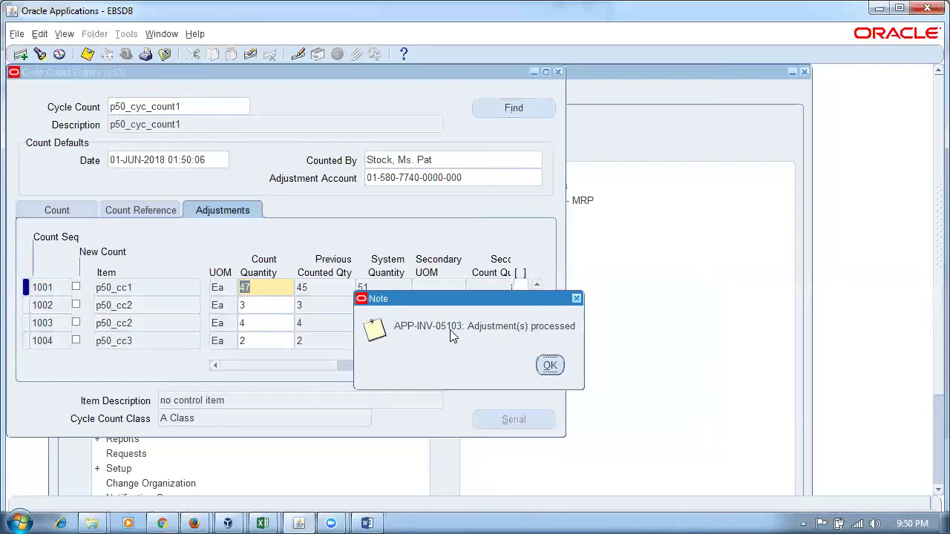
click(549, 365)
click(259, 323)
click(265, 338)
click(264, 328)
click(265, 306)
click(269, 291)
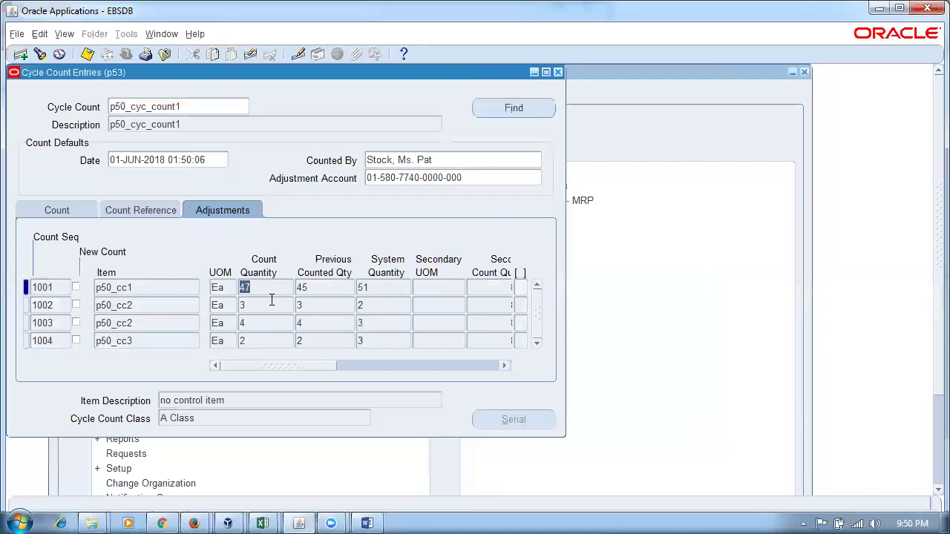
Close the cycle count entries and open the material query under On-hand, Availability
click(558, 72)
click(77, 284)
double_click(146, 201)
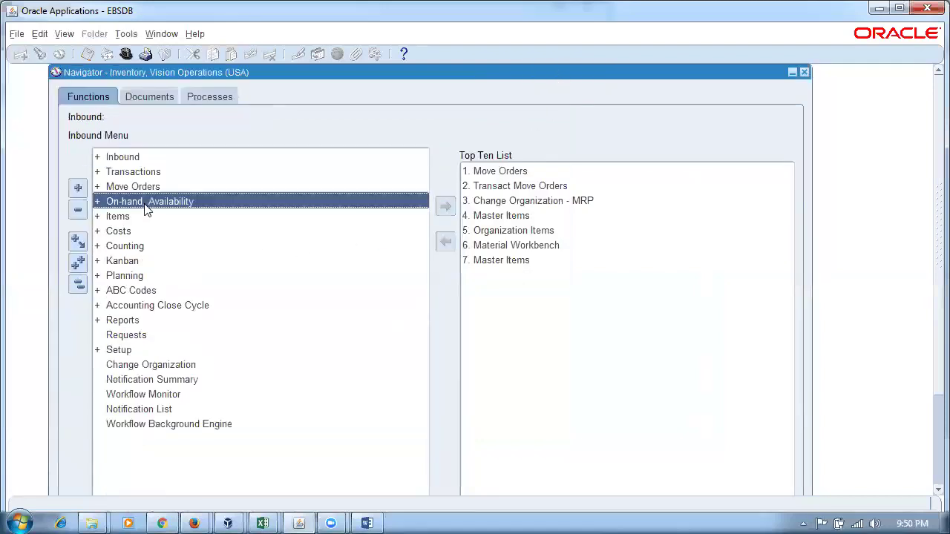
double_click(152, 216)
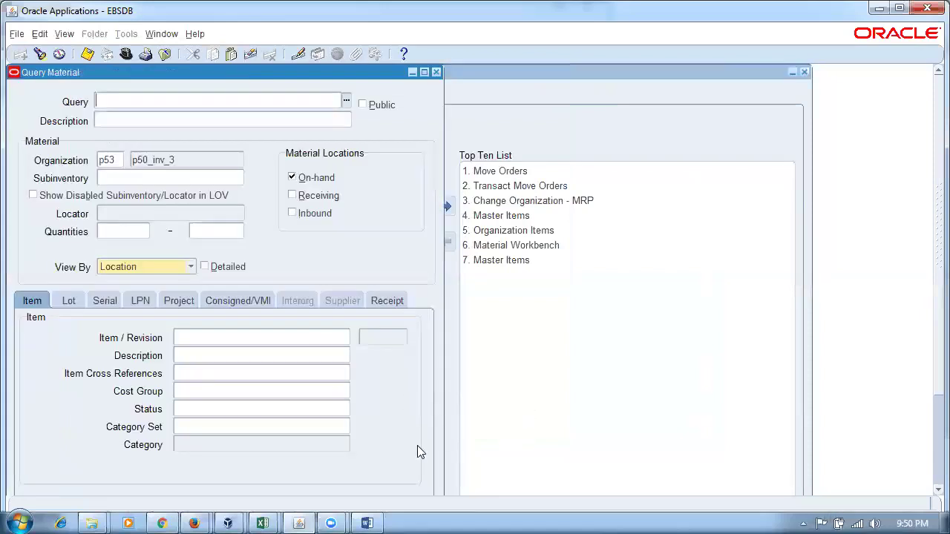
Query the on-hand material of organization p53, examine the on-hand quantity of each item row, and close the results
key(Return)
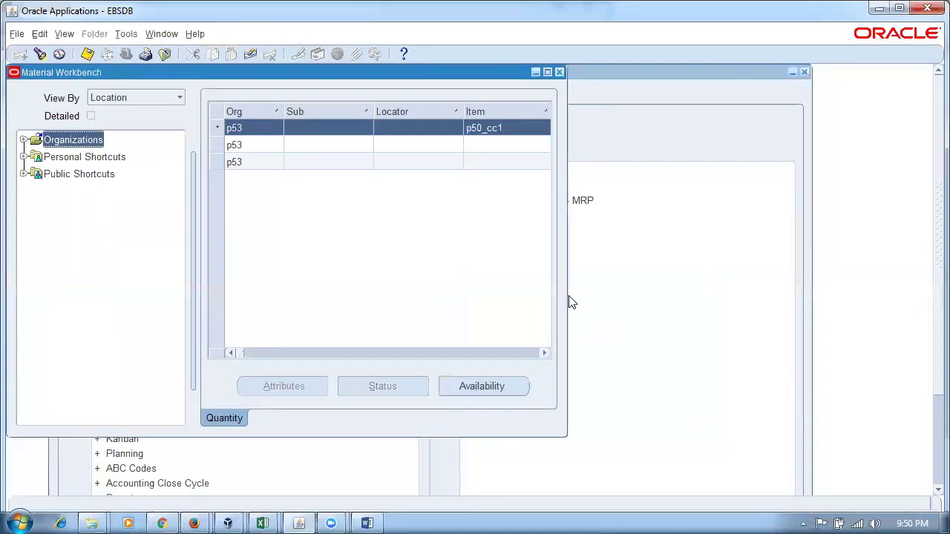
drag(565, 298, 918, 326)
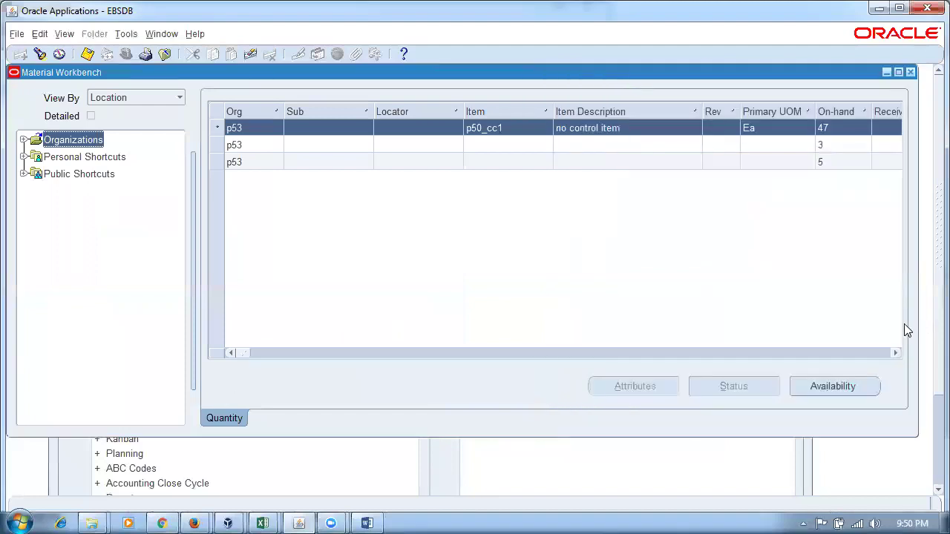
click(845, 165)
click(849, 148)
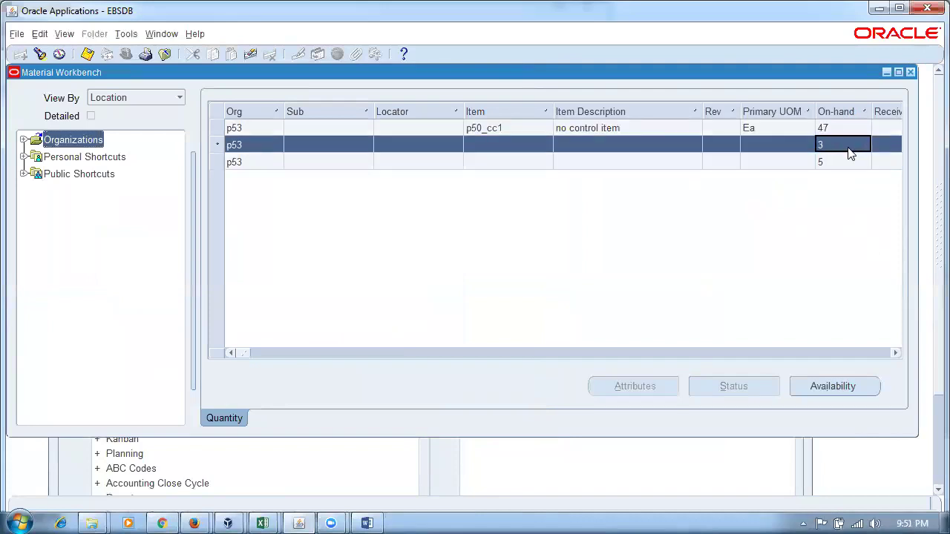
click(841, 131)
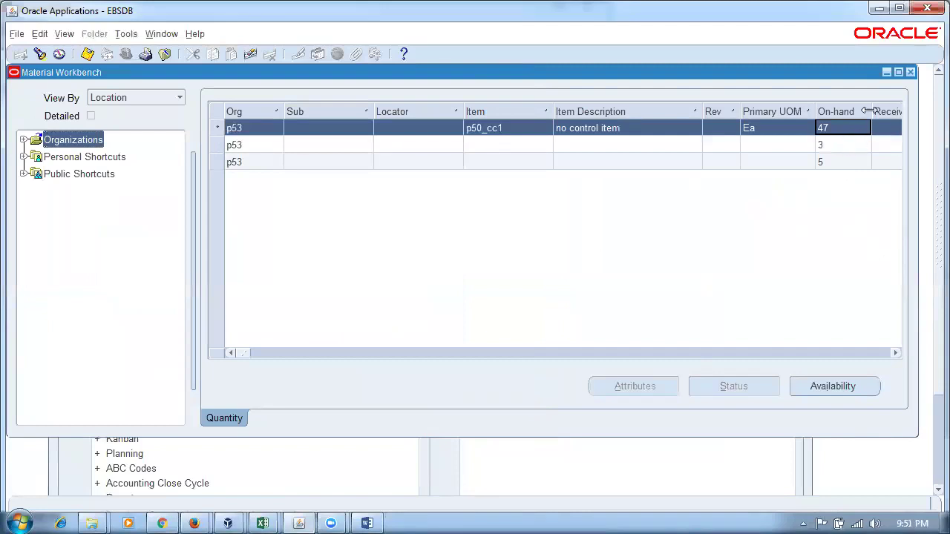
click(911, 75)
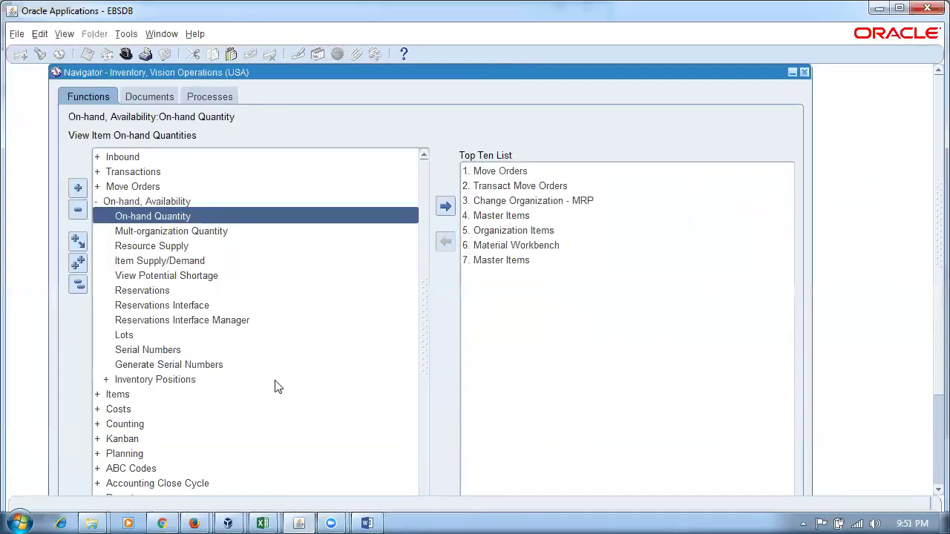
Open Approve Counts under Counting, Cycle Counting
click(78, 284)
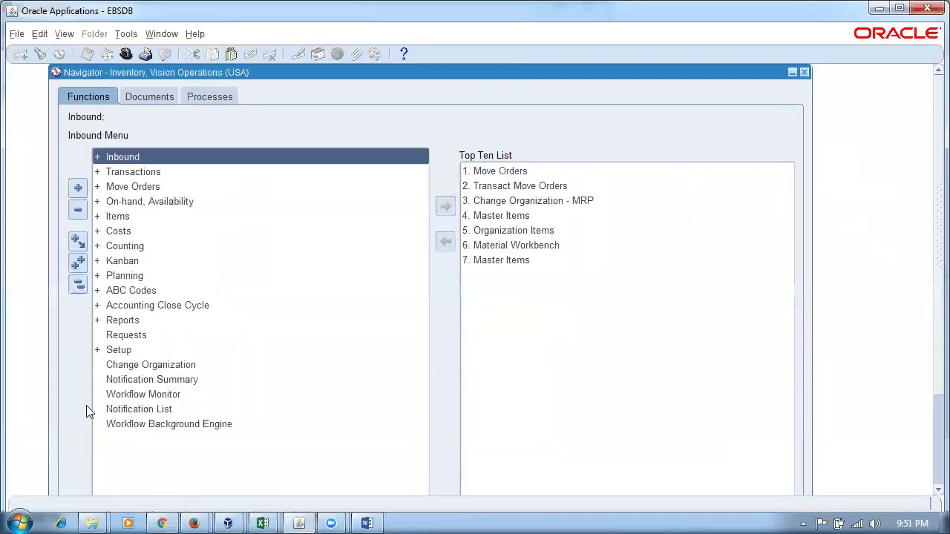
double_click(143, 245)
double_click(141, 263)
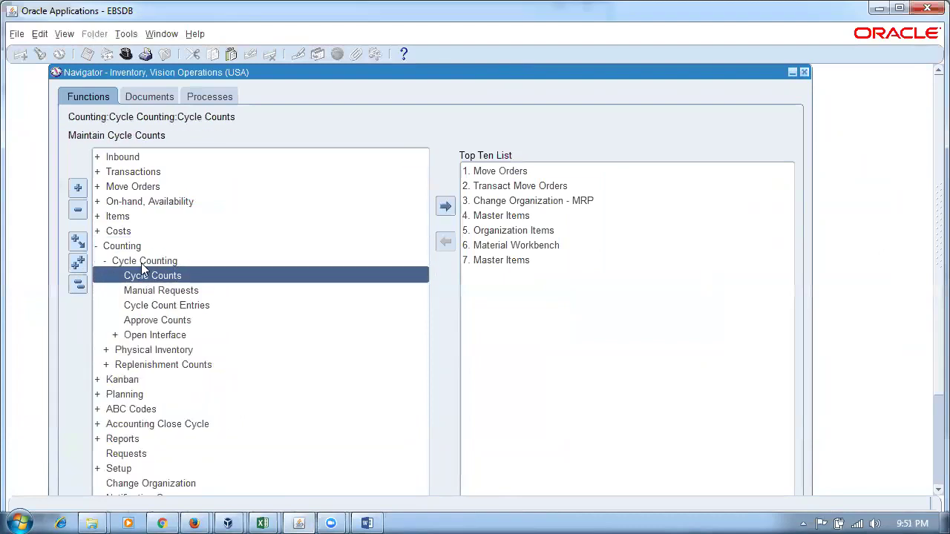
double_click(164, 322)
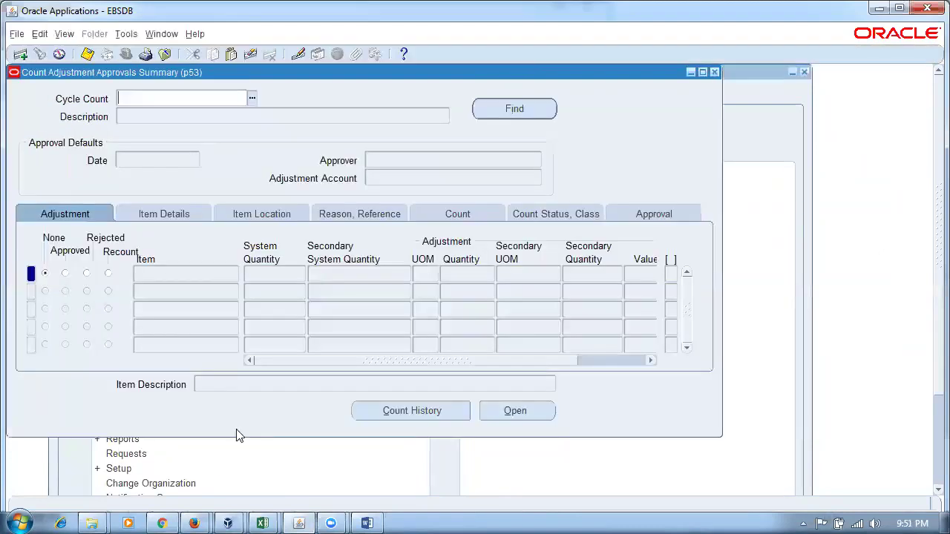
Find all count adjustments of cycle count p50_cyc_count1, without limiting the query to counts pending approval
text(p50)
key(Tab)
click(530, 108)
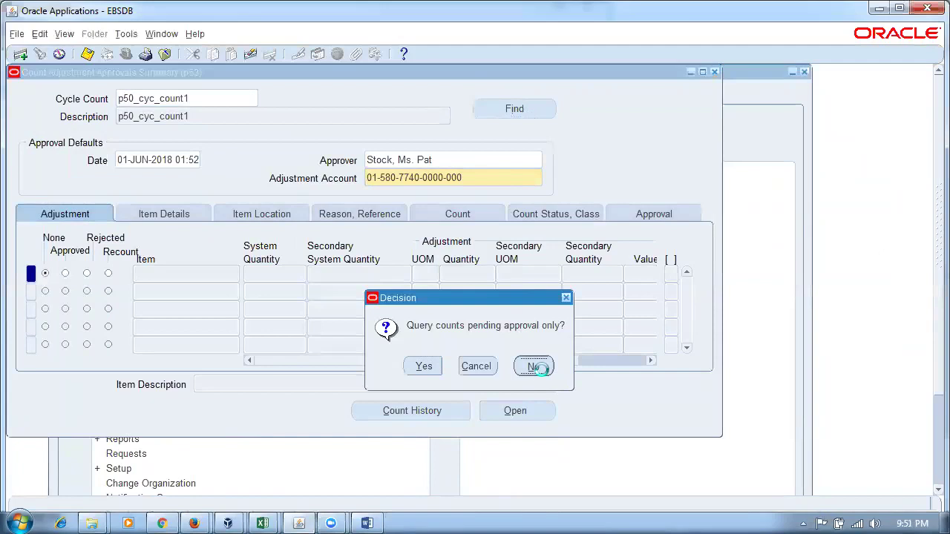
click(536, 367)
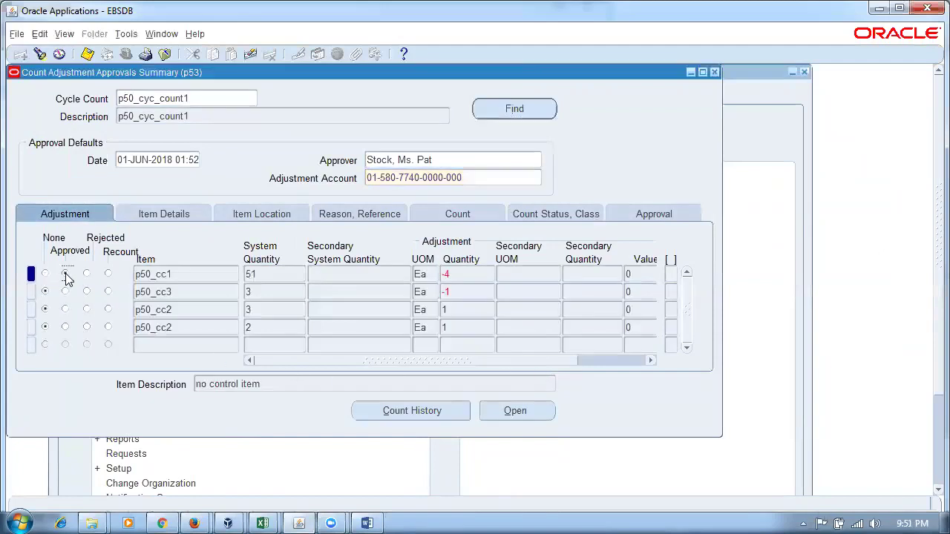
Examine the count status and class of sequences 1001 to 1004 in the adjustment approvals
click(188, 274)
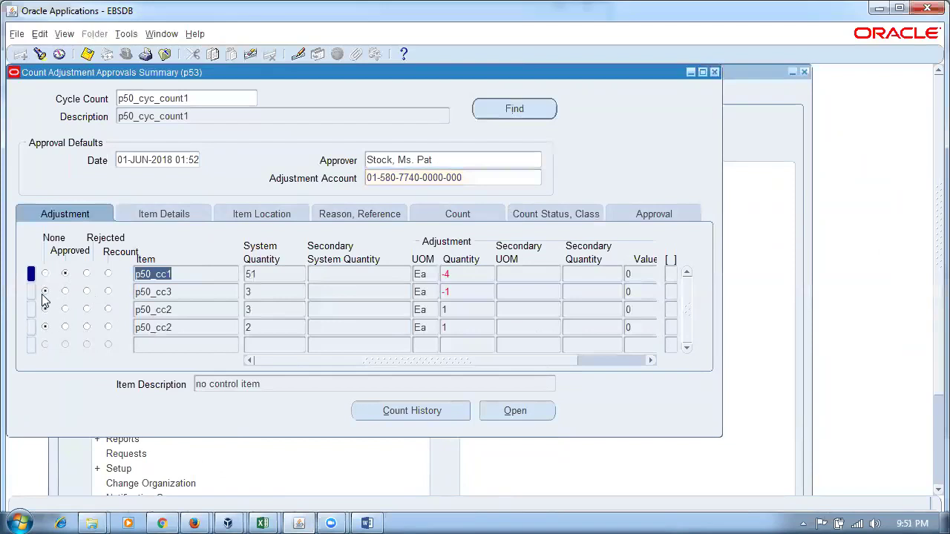
click(543, 213)
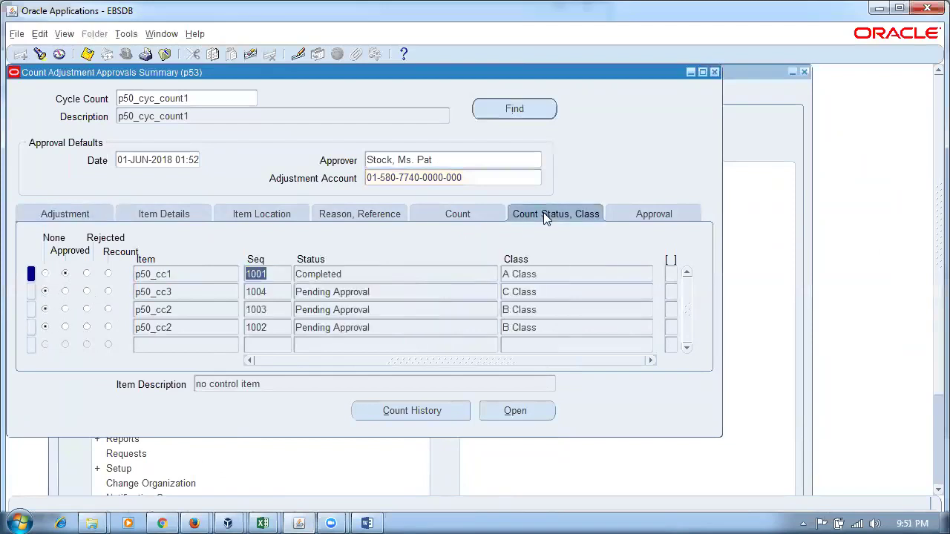
click(382, 293)
click(383, 310)
click(387, 327)
click(381, 310)
click(385, 292)
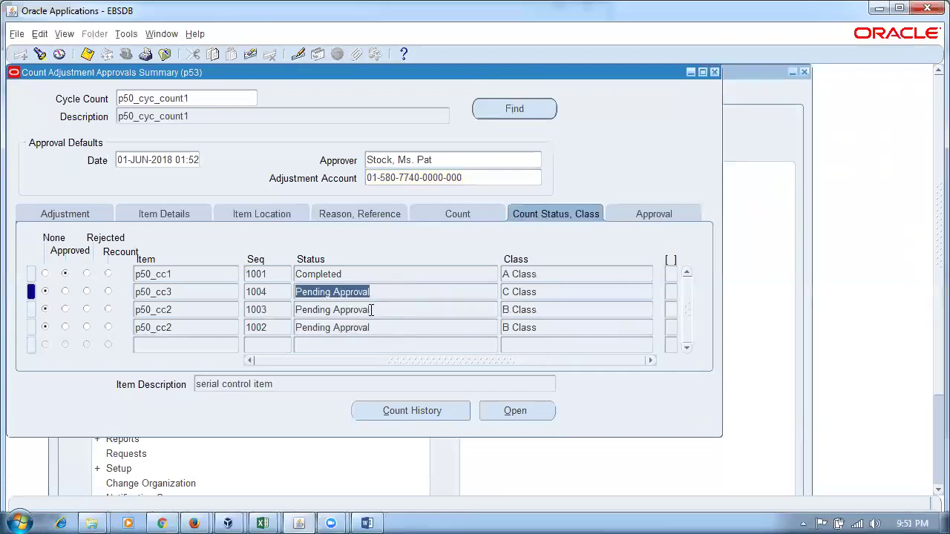
click(371, 310)
click(376, 293)
click(378, 311)
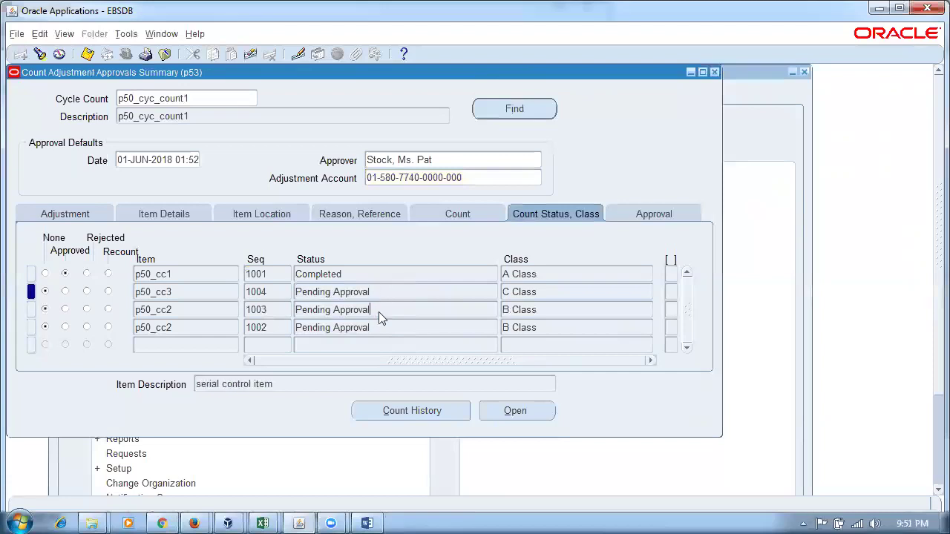
click(378, 328)
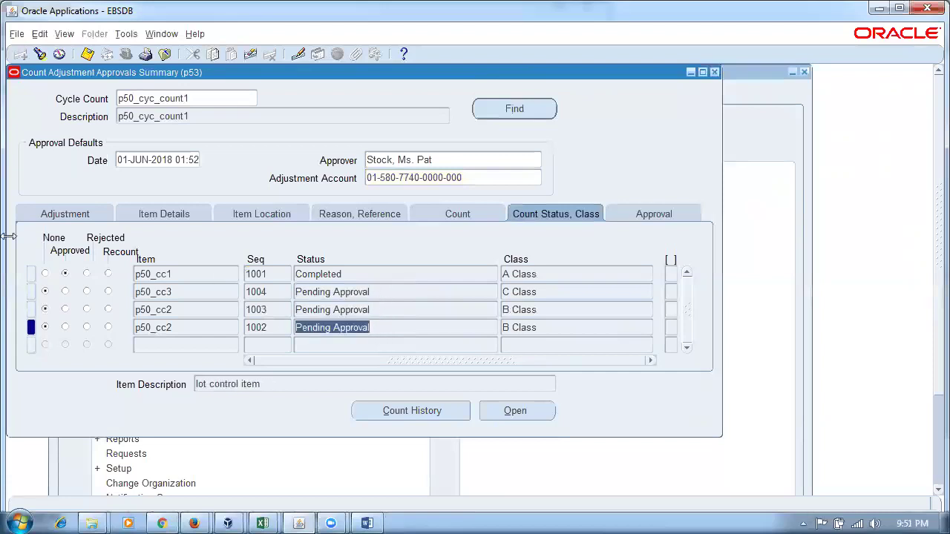
Check the counted quantities of p50_cc3 and the two p50_cc2 entries
click(460, 215)
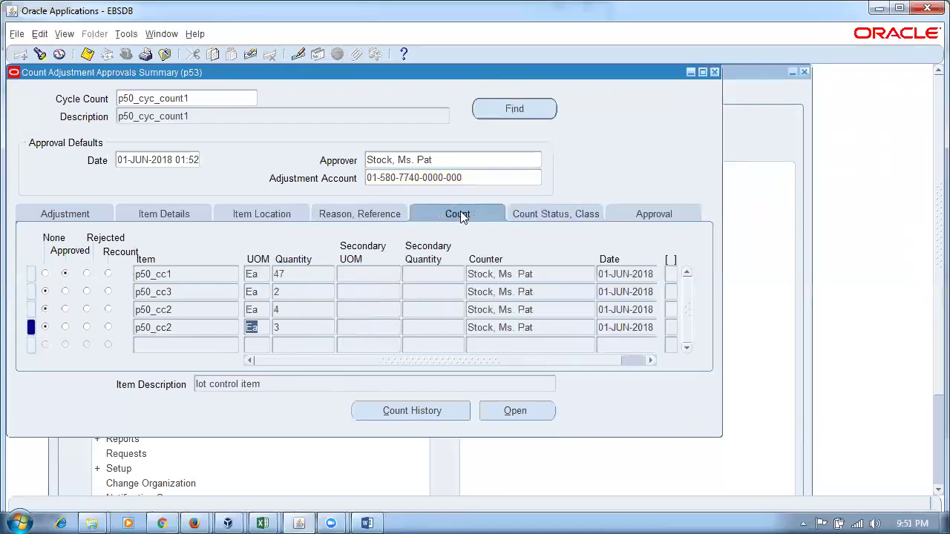
click(289, 292)
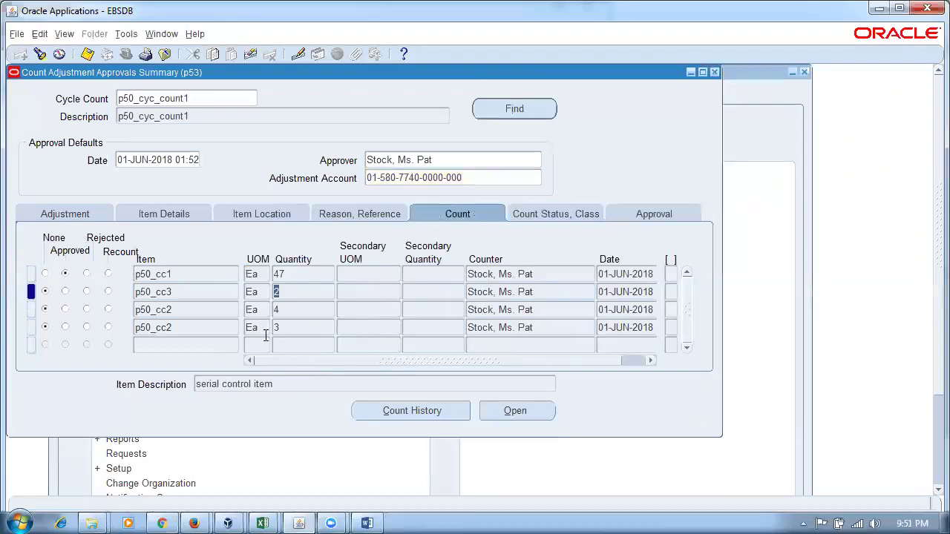
click(286, 328)
click(292, 312)
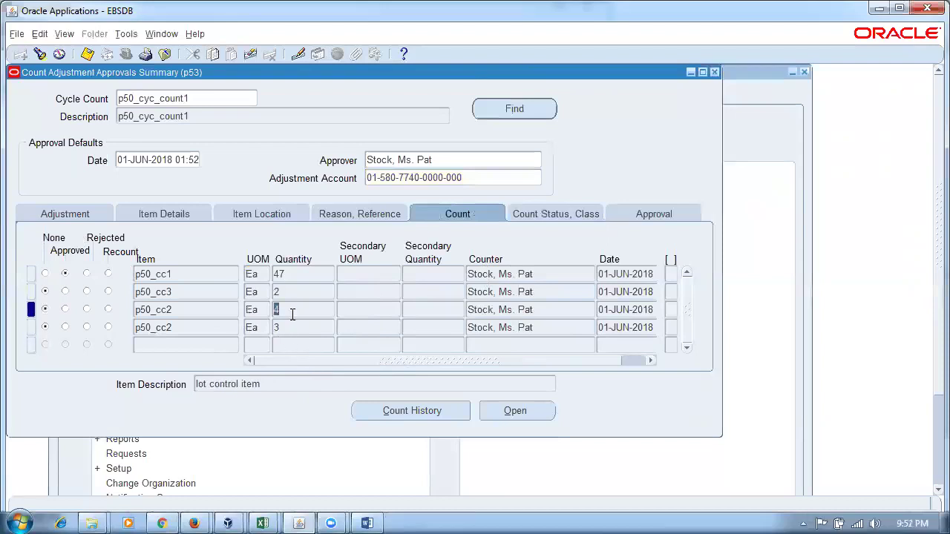
click(298, 294)
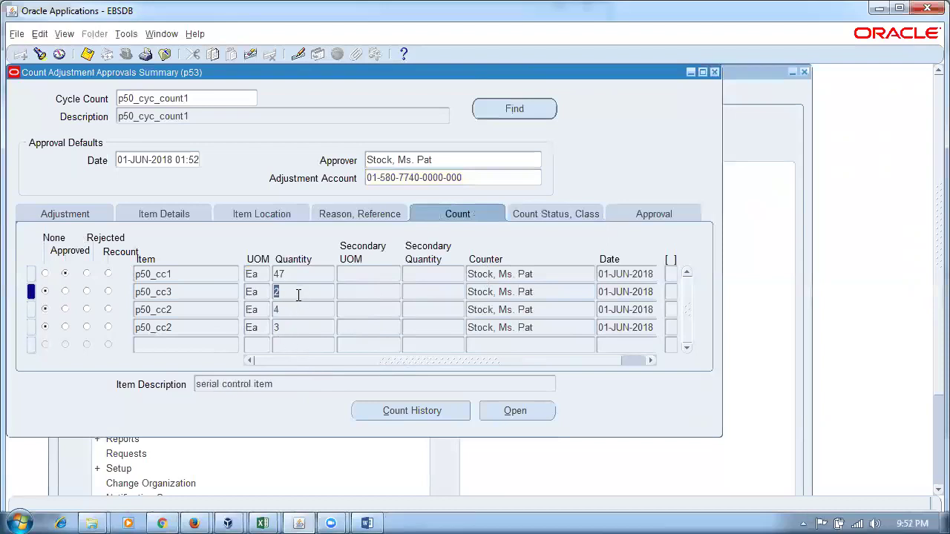
Examine the subinventory and adjustment quantity of each p50_cc1, p50_cc3 and p50_cc2 entry
click(149, 214)
click(257, 213)
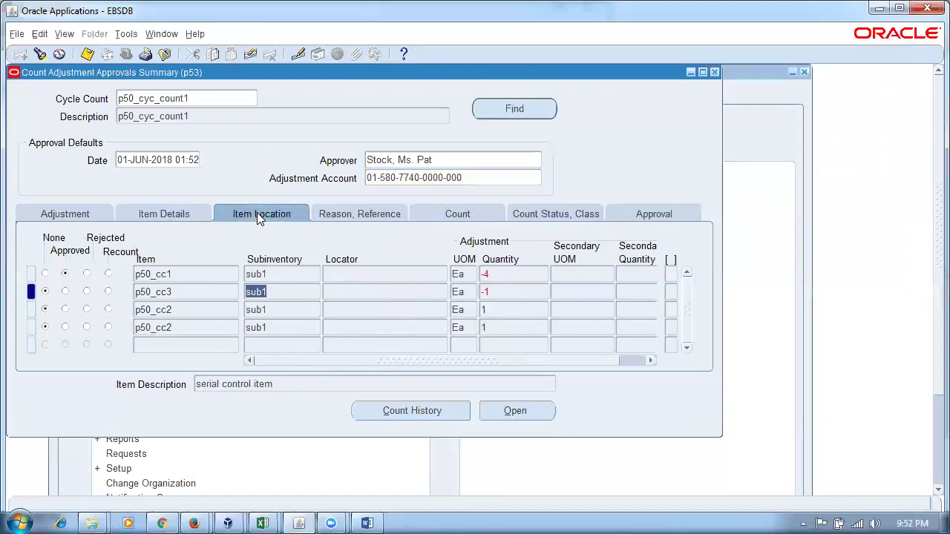
click(520, 274)
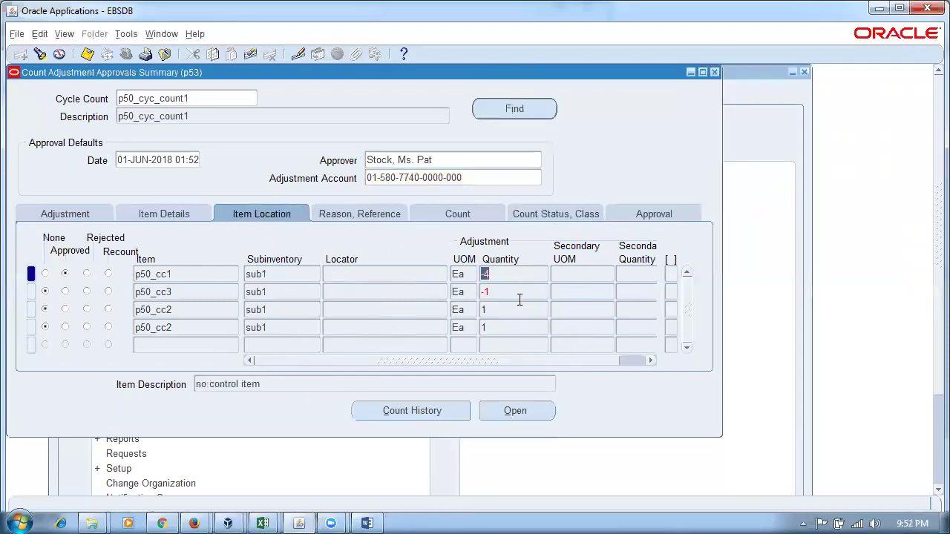
click(507, 310)
click(500, 328)
click(503, 290)
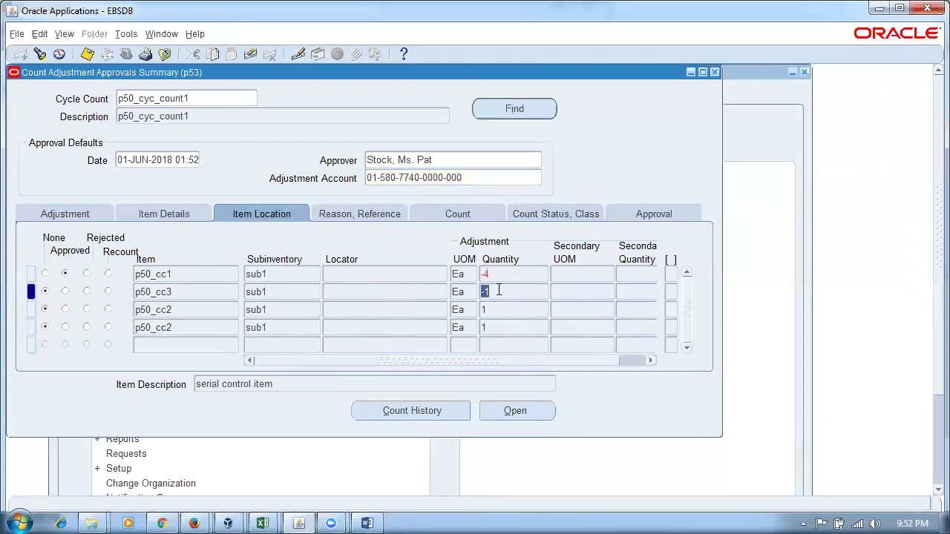
click(503, 310)
click(500, 327)
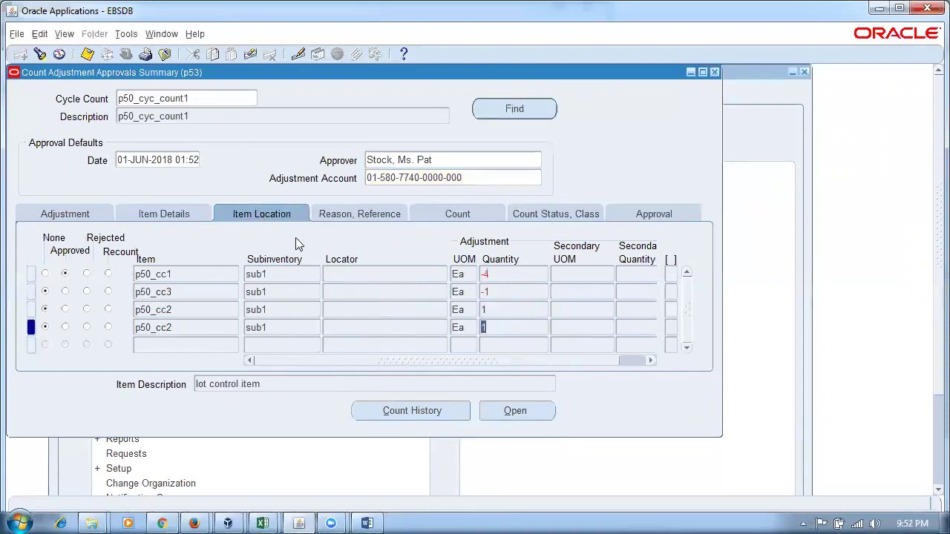
Look through the reason and approval details and recheck the status of sequences 1002, 1003 and 1004
click(375, 211)
click(541, 212)
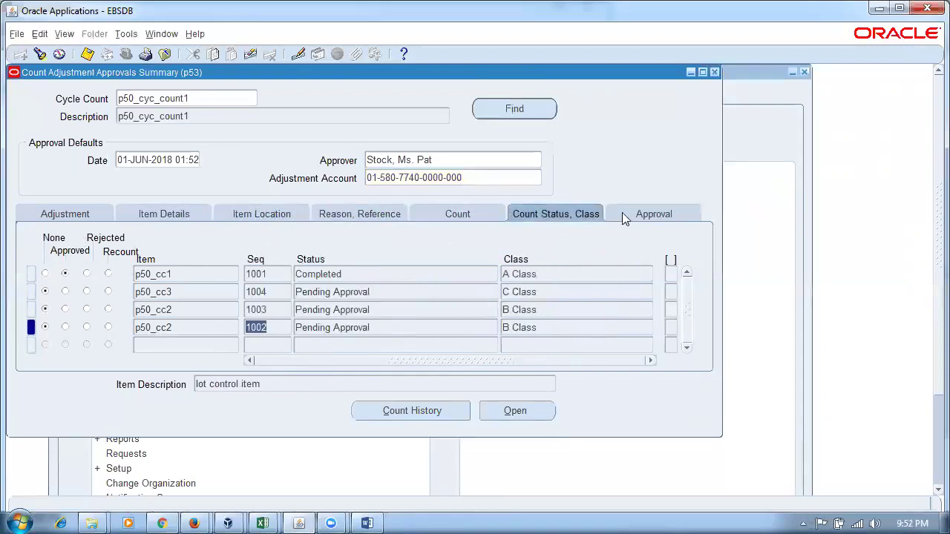
click(671, 214)
click(542, 216)
click(388, 293)
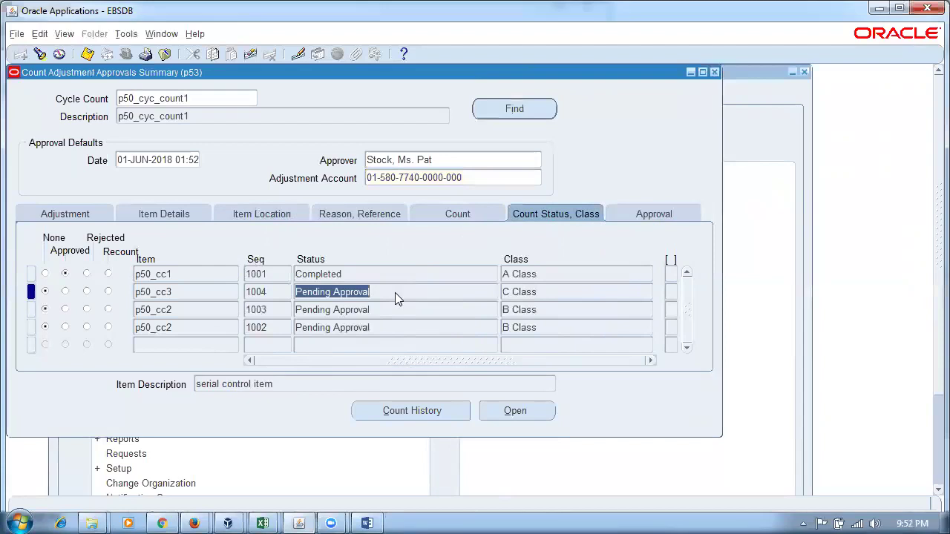
click(391, 308)
click(392, 326)
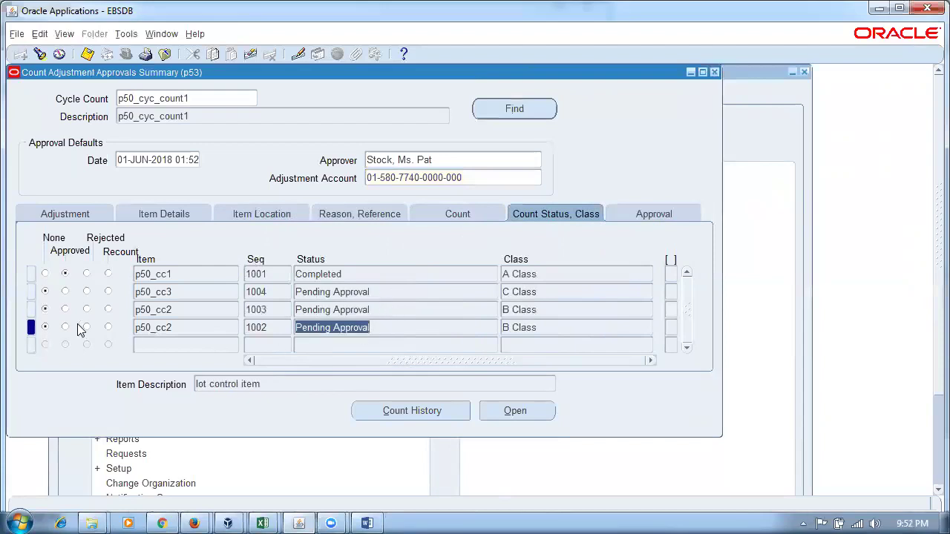
Approve the count adjustments of sequences 1004, 1003 and 1002 and save the approvals
click(65, 291)
click(65, 309)
click(65, 327)
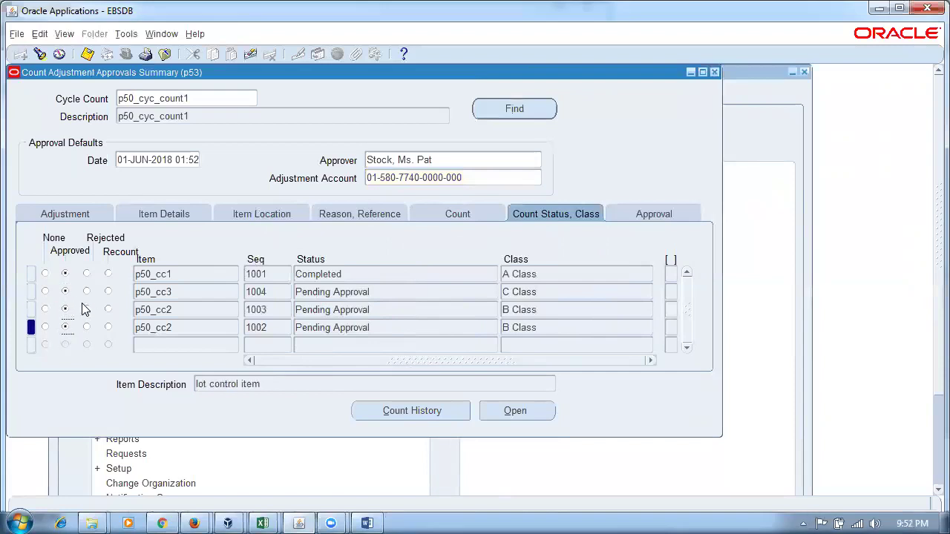
click(386, 294)
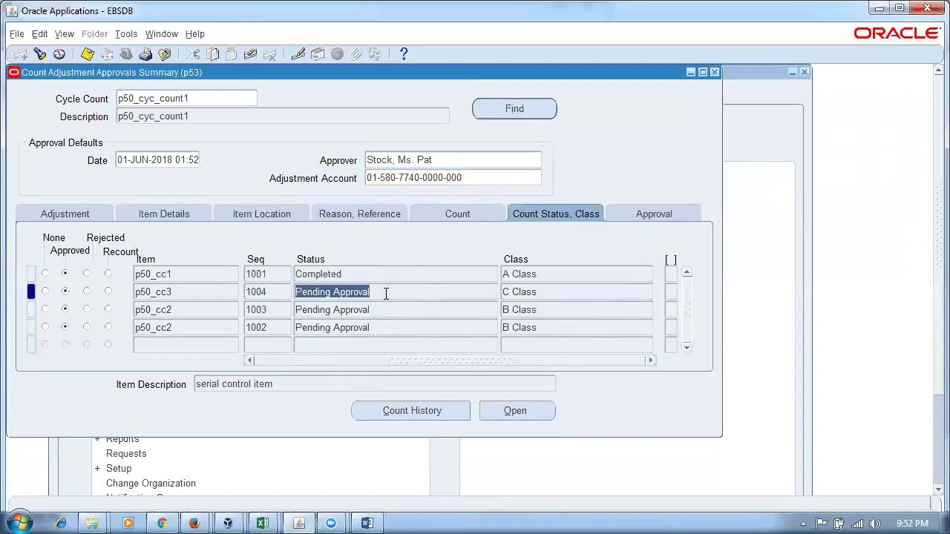
key(ctrl+s)
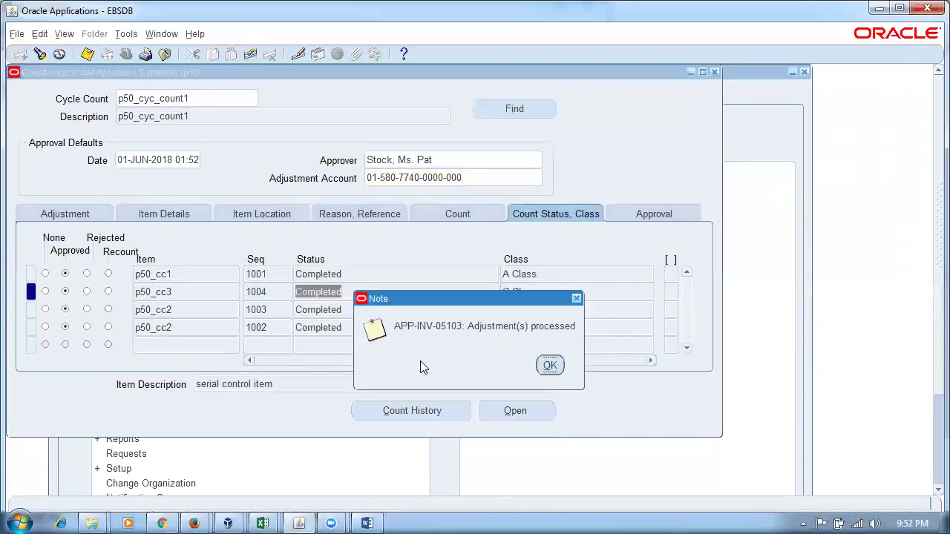
click(550, 366)
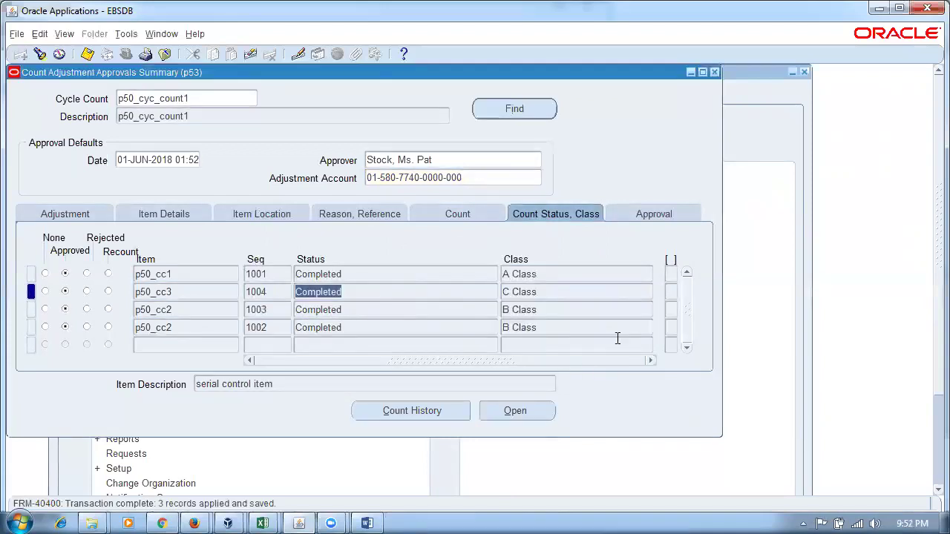
Close the count approvals and query the on-hand material of organization p53 again to check the adjusted quantities
click(715, 73)
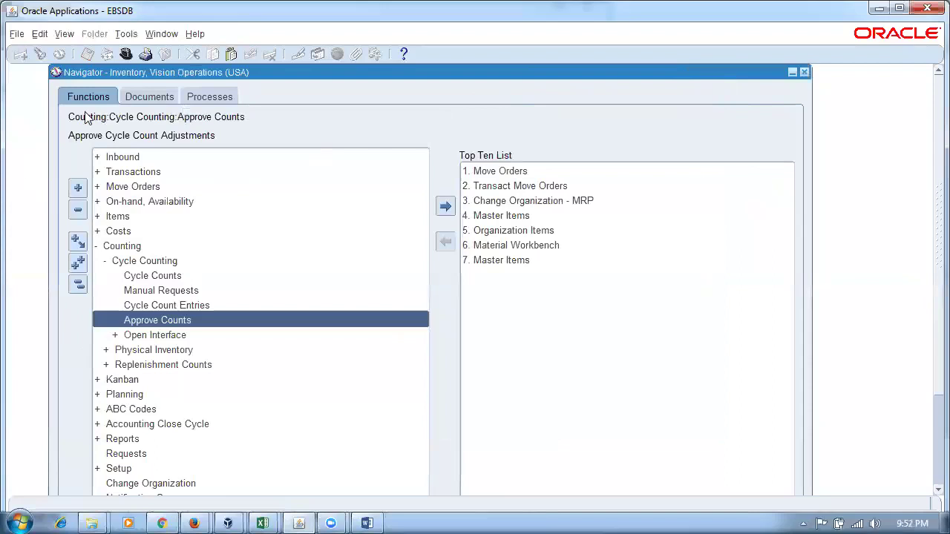
double_click(127, 206)
click(156, 219)
double_click(156, 218)
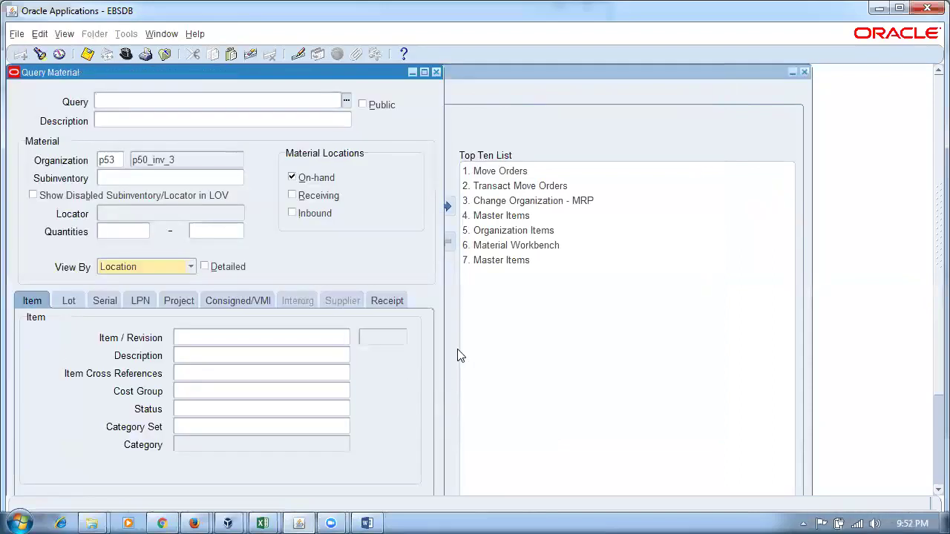
key(Return)
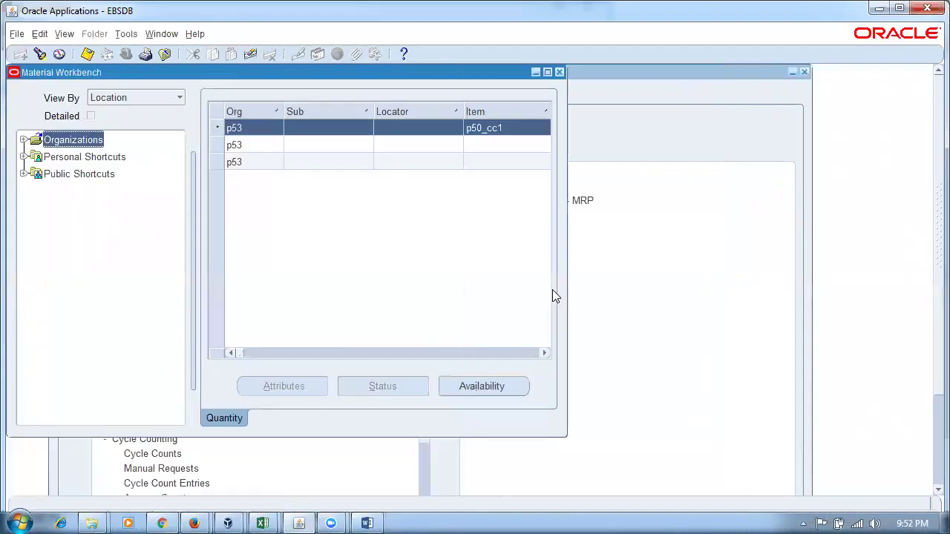
drag(566, 285, 918, 322)
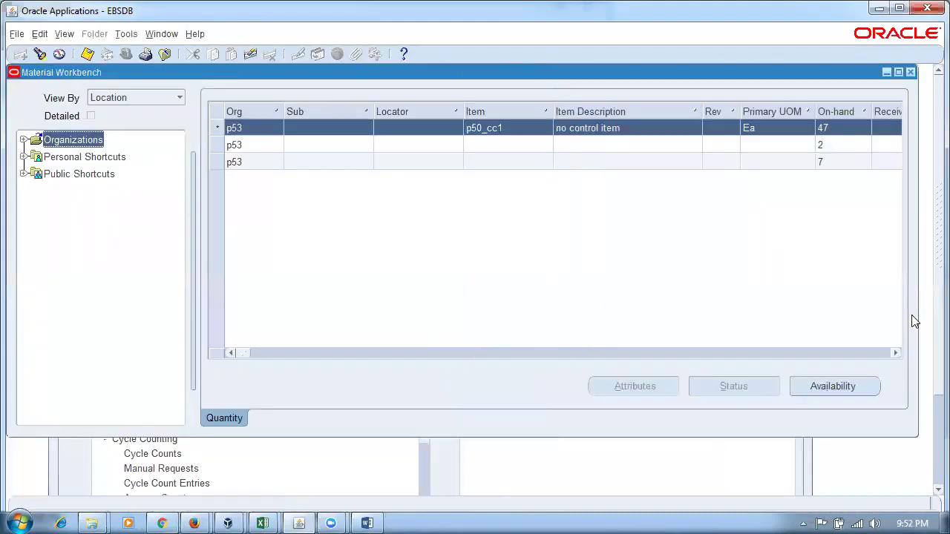
click(259, 164)
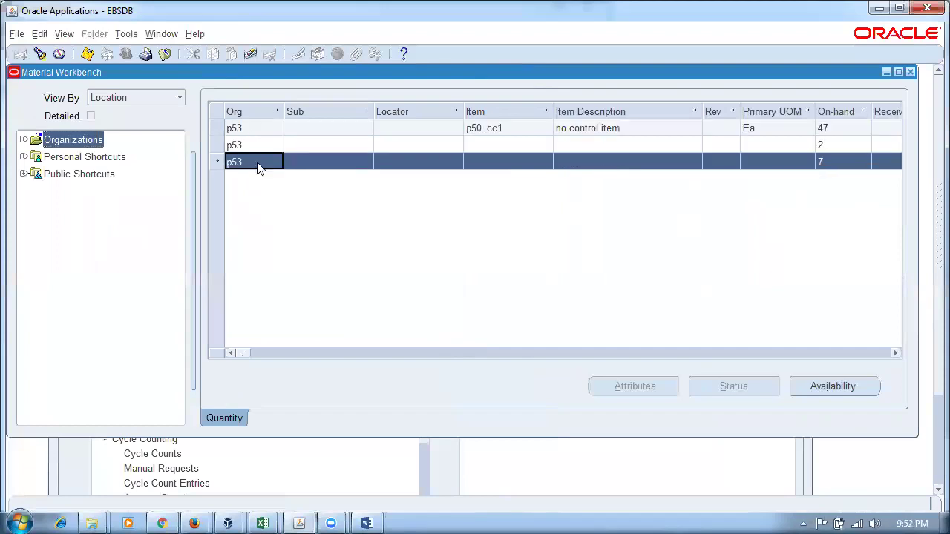
Examine the on-hand quantities of the p53 rows and close the Material Workbench
click(831, 163)
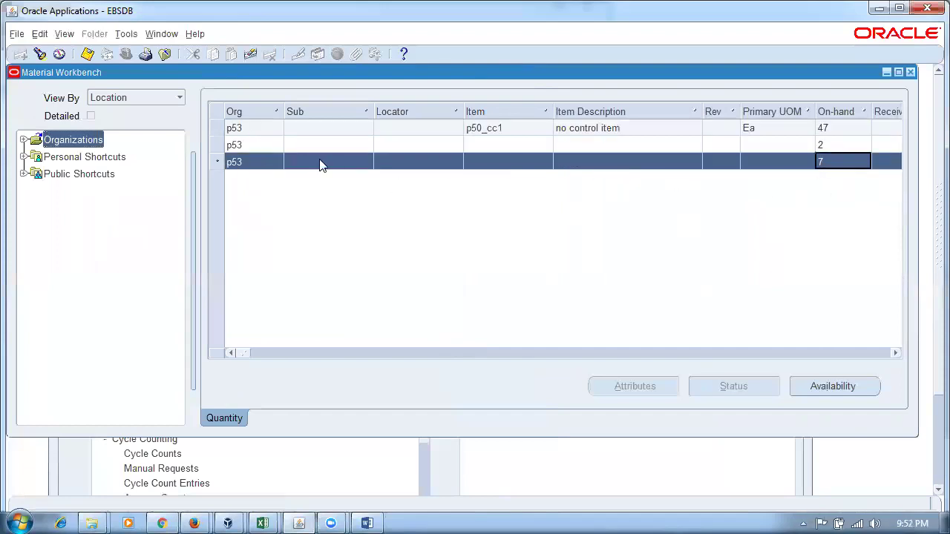
click(248, 147)
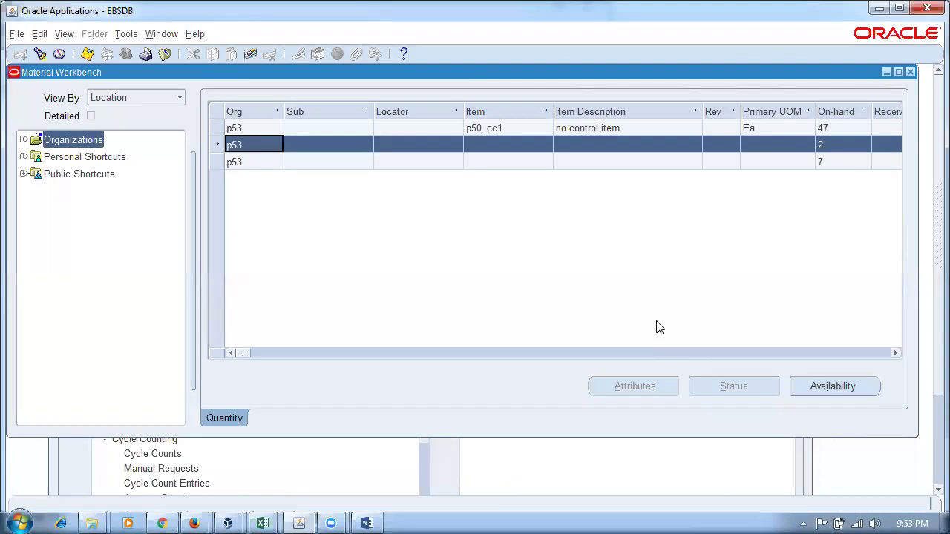
click(911, 73)
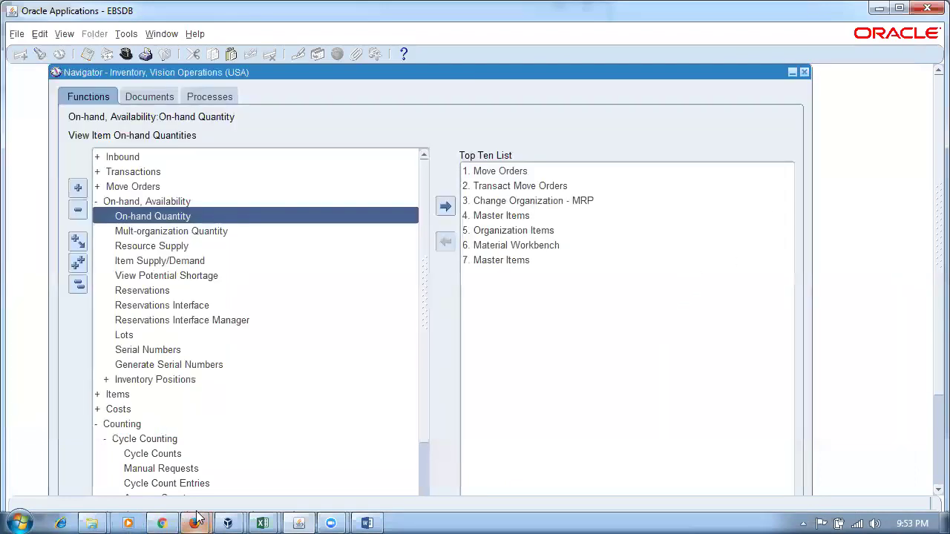
Switch to Firefox, close the p50_cyc_count1 listing report and return to the Create Cycle Count page
mouse_move(196, 519)
click(153, 445)
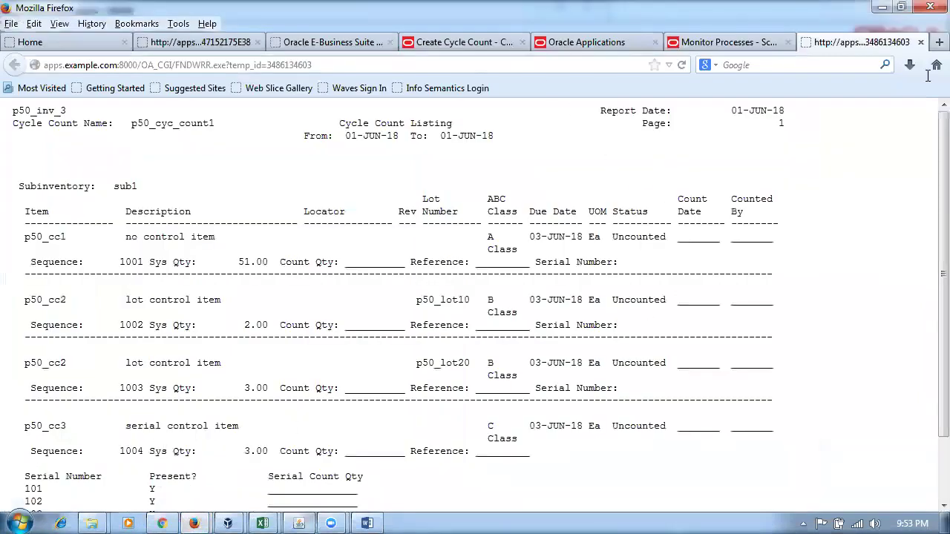
click(920, 43)
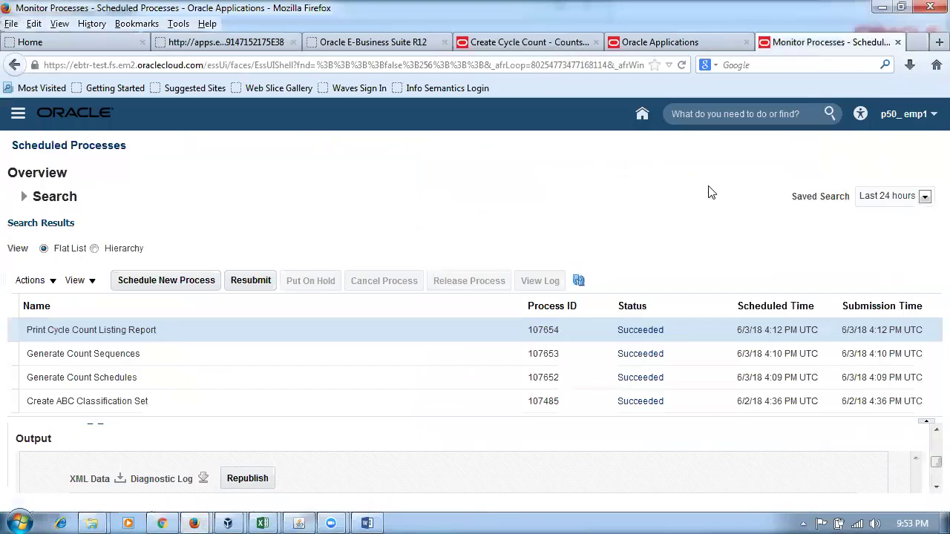
click(526, 42)
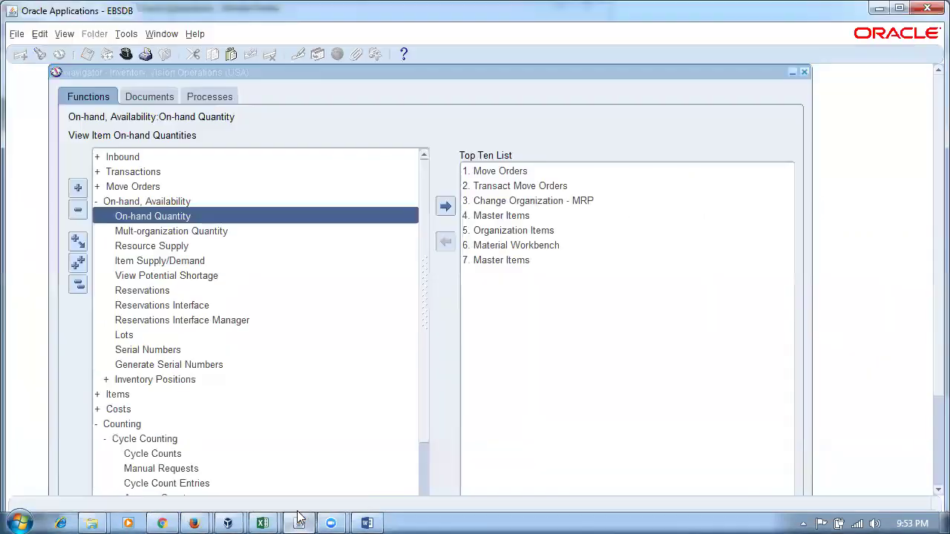
Switch to Oracle Applications EBSDB, collapse the function navigator and open Approve Counts under Cycle Counting
click(299, 523)
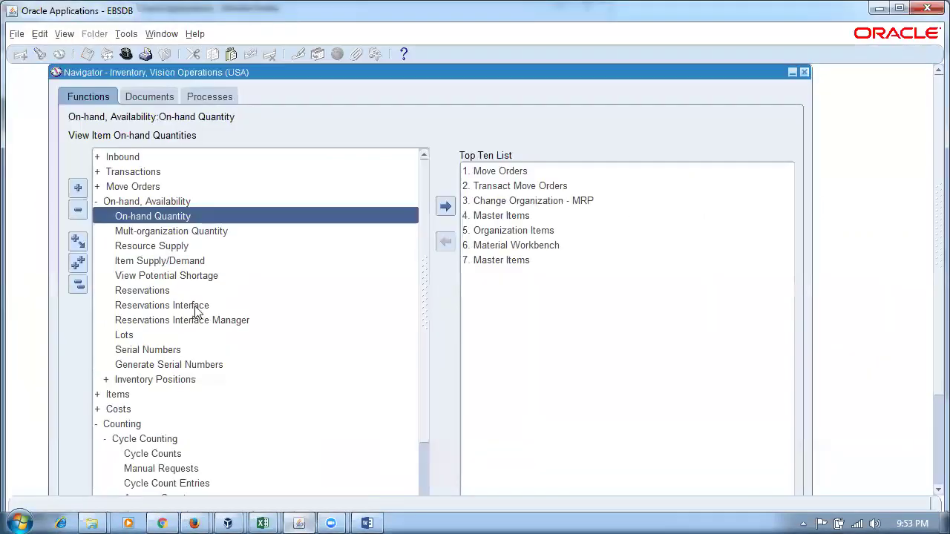
click(77, 285)
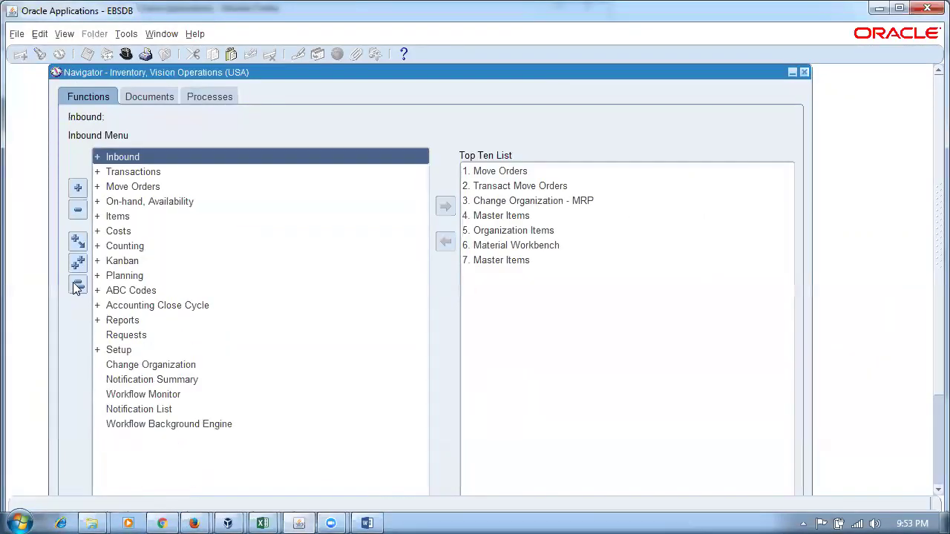
double_click(140, 248)
double_click(153, 261)
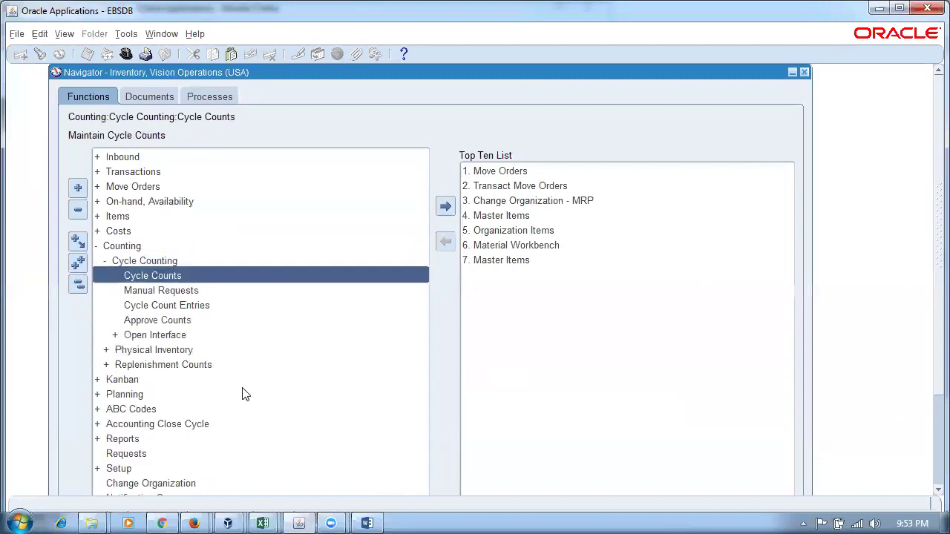
click(173, 322)
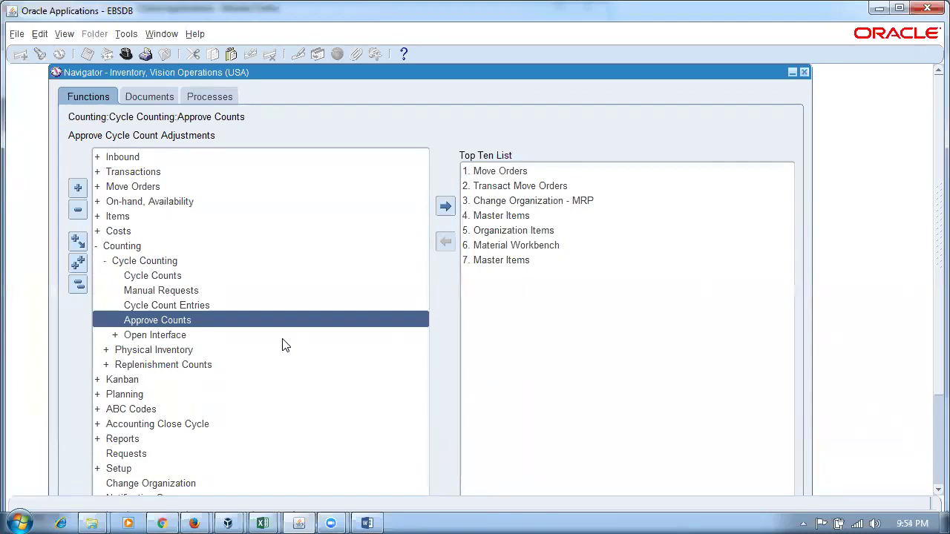
double_click(214, 320)
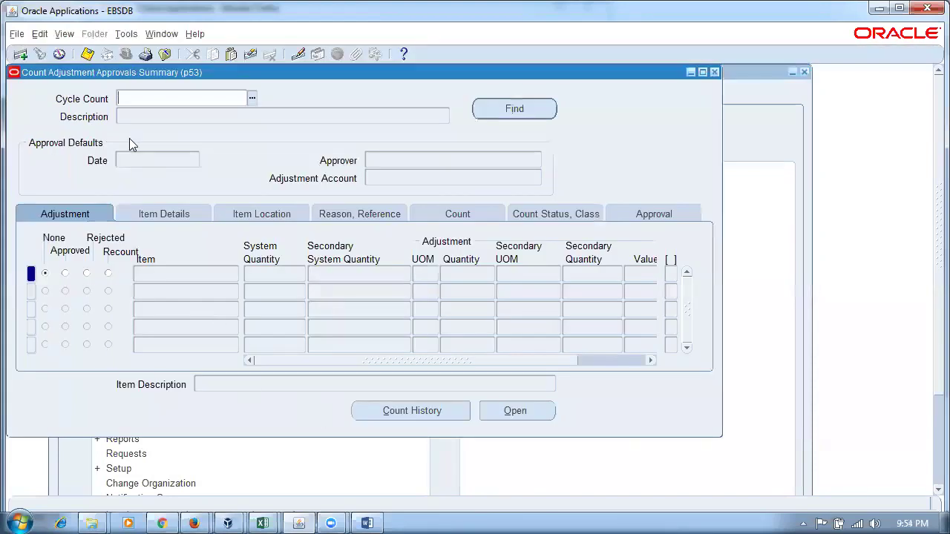
Find the adjustments of cycle count p50_cyc_count1, try to mark p50_cc3 for recount, and close the approvals summary
text(p50)
key(Tab)
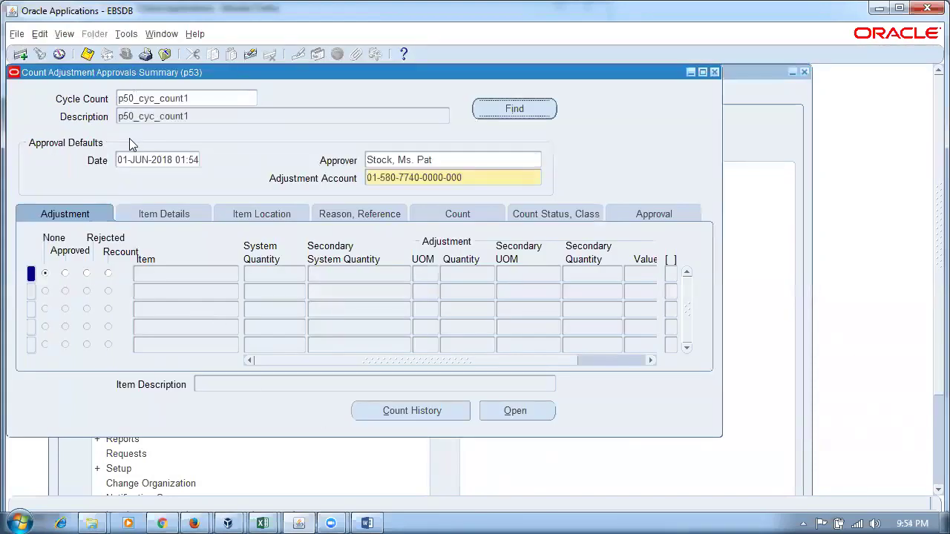
click(505, 112)
click(536, 364)
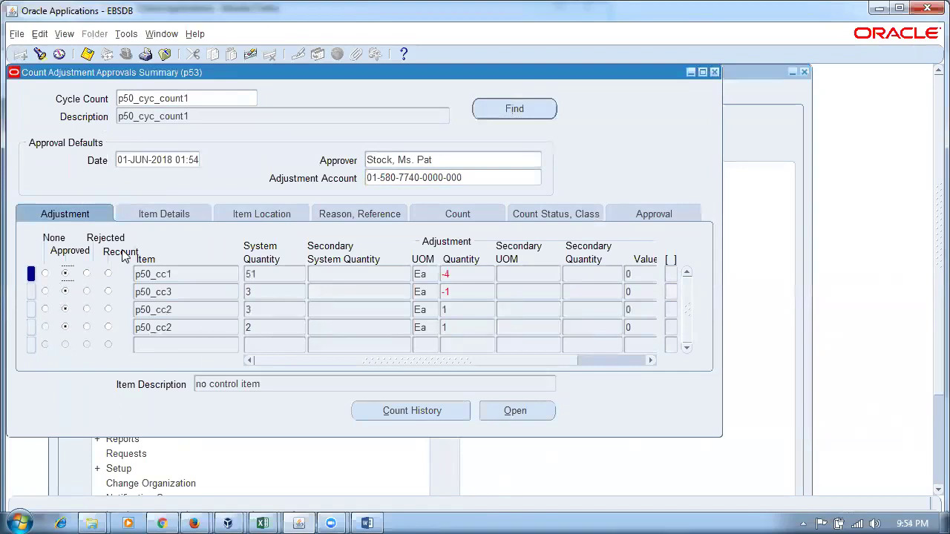
click(107, 296)
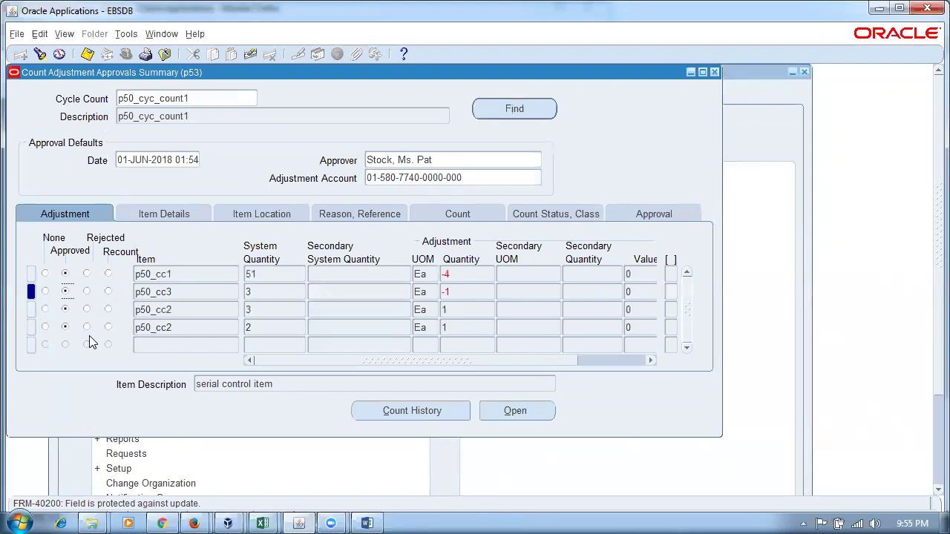
click(713, 72)
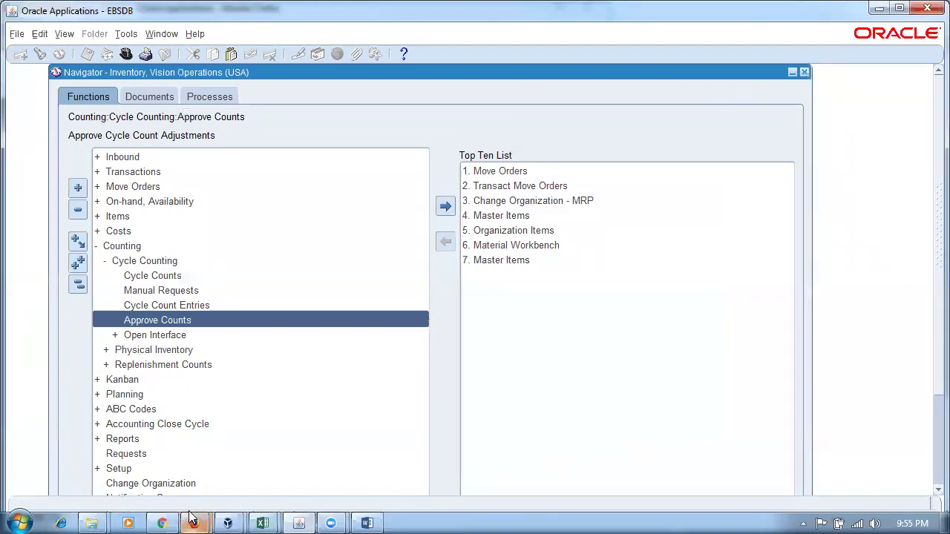
Switch to Firefox and open Record Count Sequences for cycle count p50_cyc_count2
mouse_move(193, 519)
click(121, 470)
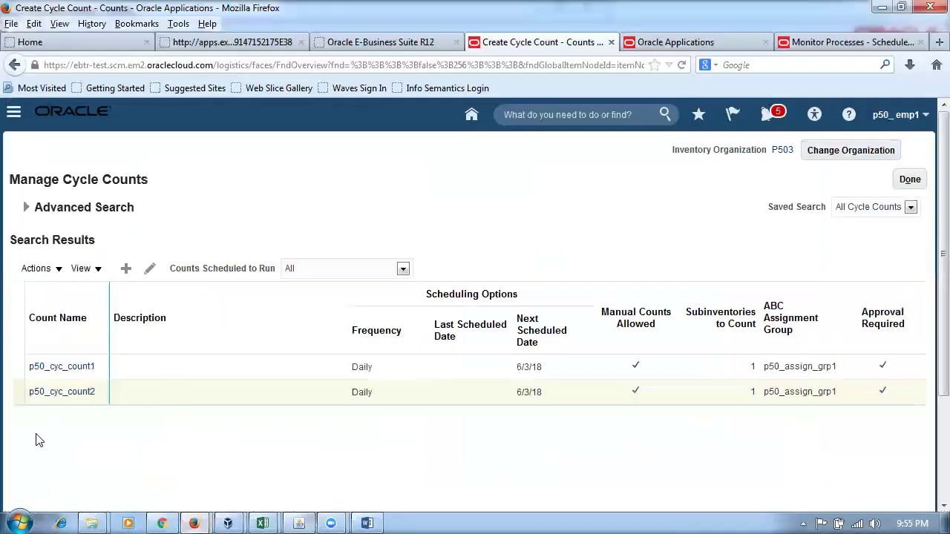
click(19, 397)
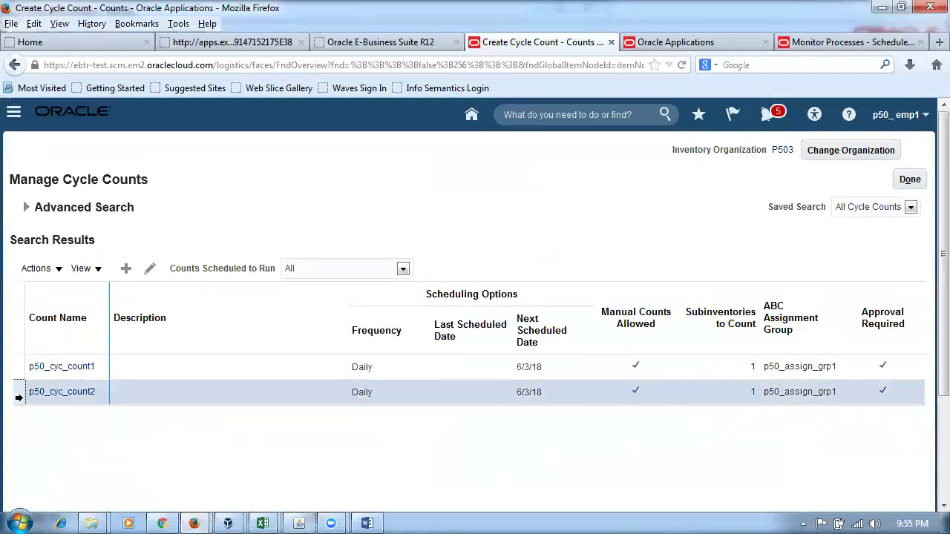
click(33, 270)
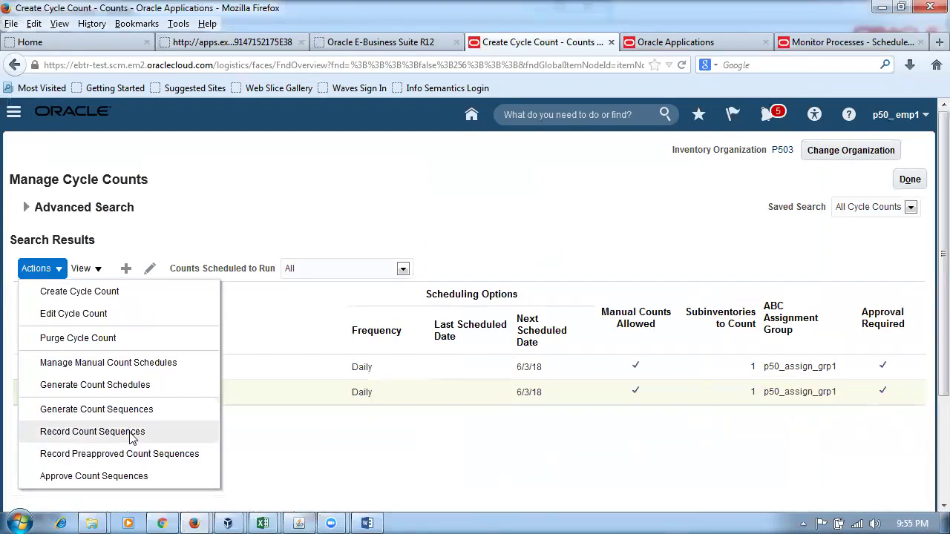
click(131, 432)
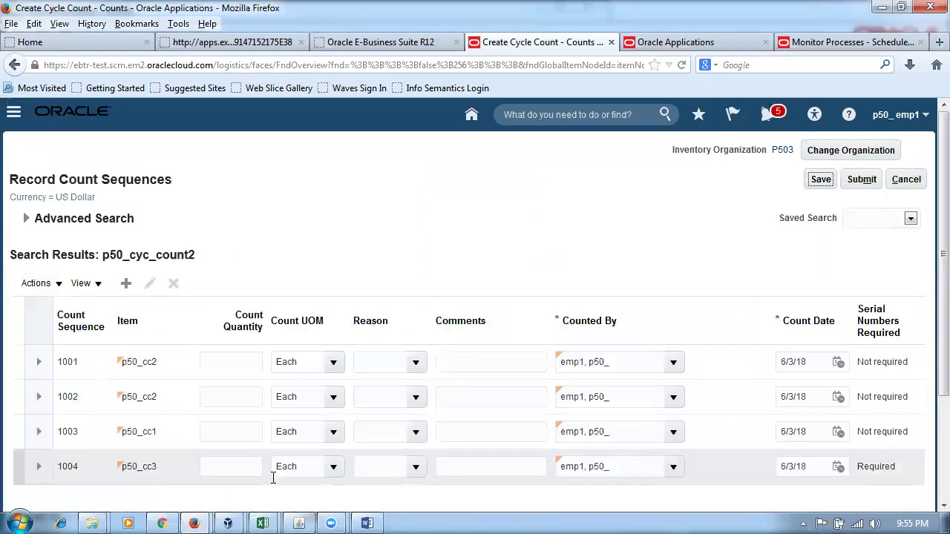
Look through the hidden and visible columns available for the count sequence table, and leave the column setup without applying changes
click(466, 518)
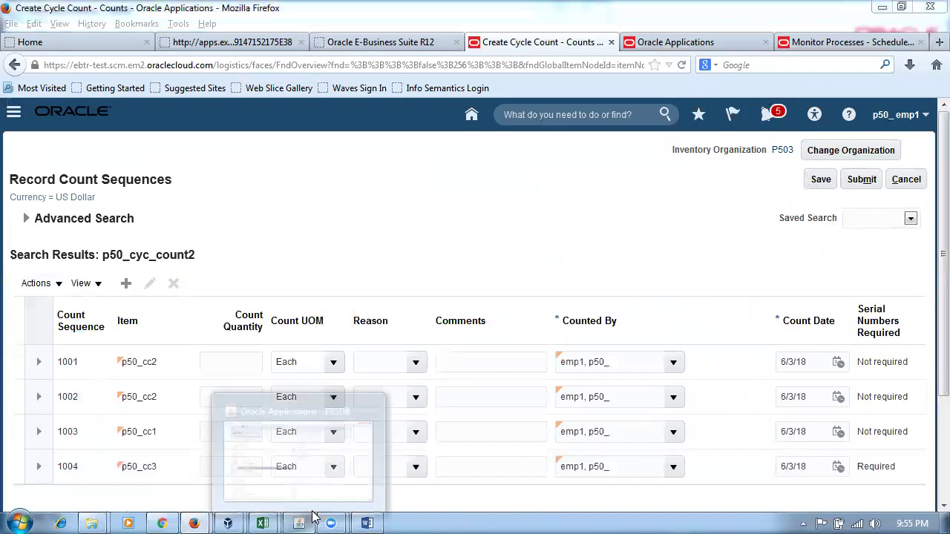
click(300, 247)
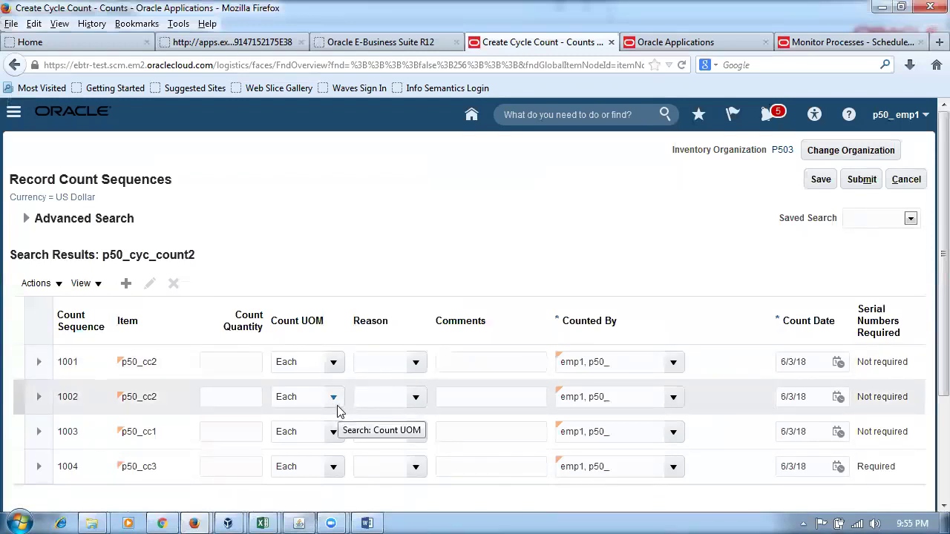
click(85, 285)
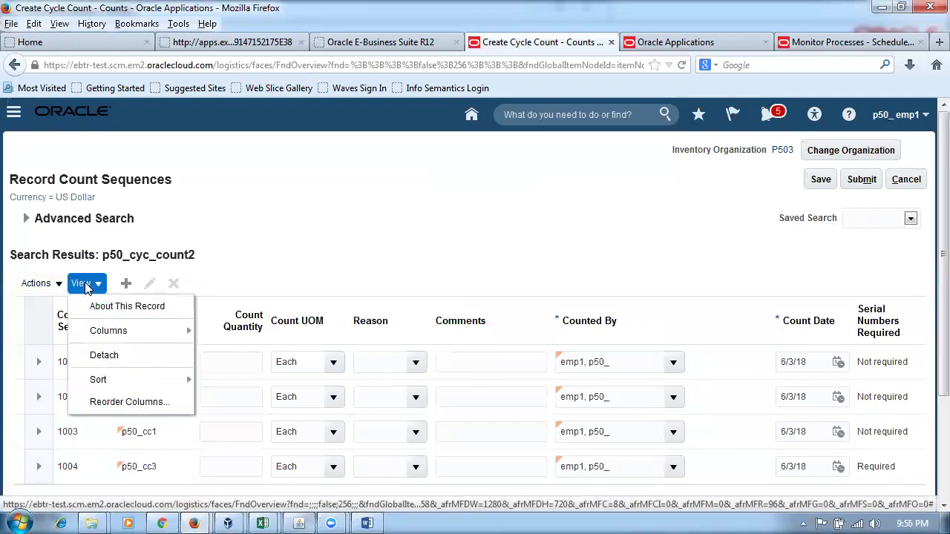
mouse_move(99, 334)
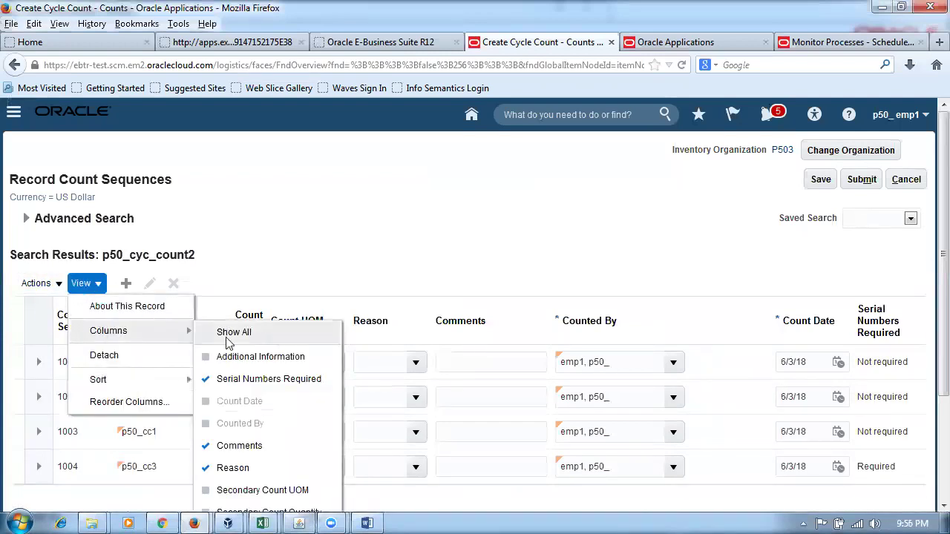
scroll(248, 493, down, 2)
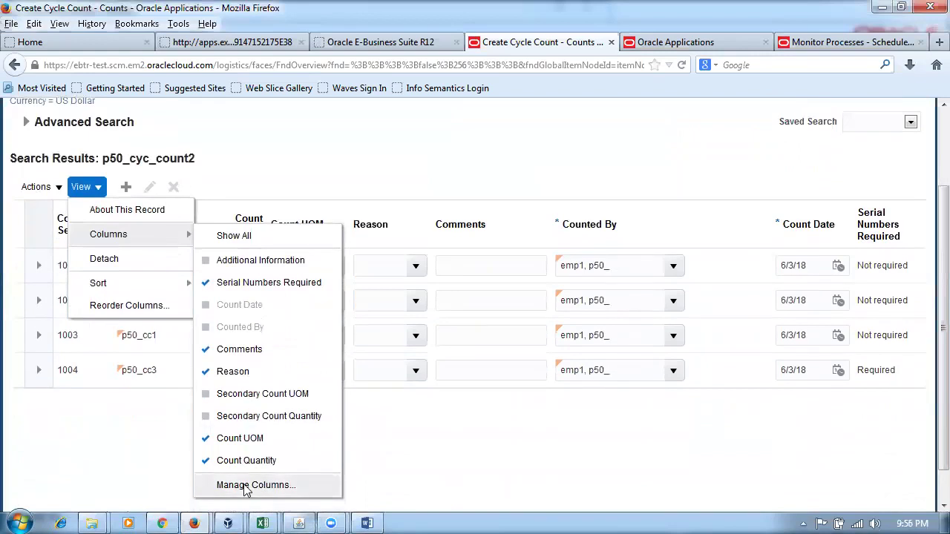
click(247, 487)
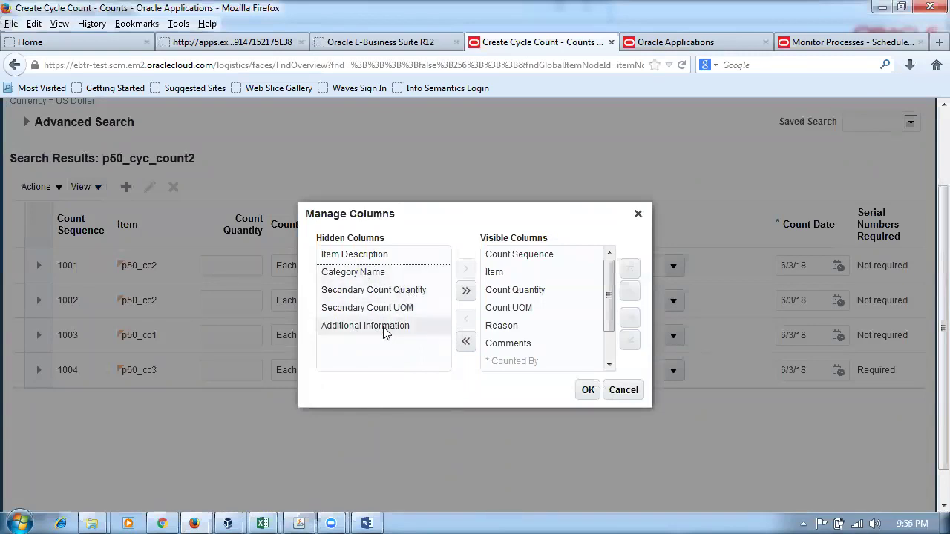
drag(606, 311, 615, 351)
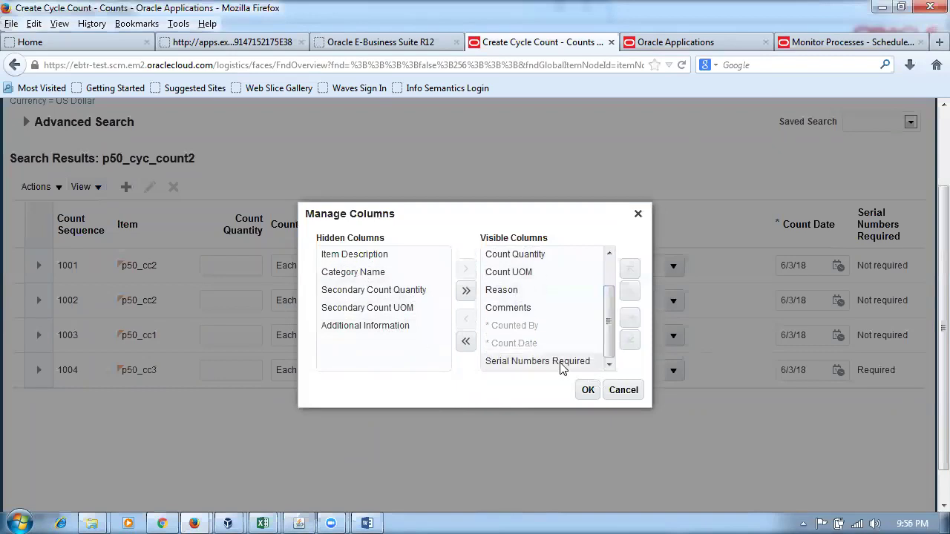
click(621, 391)
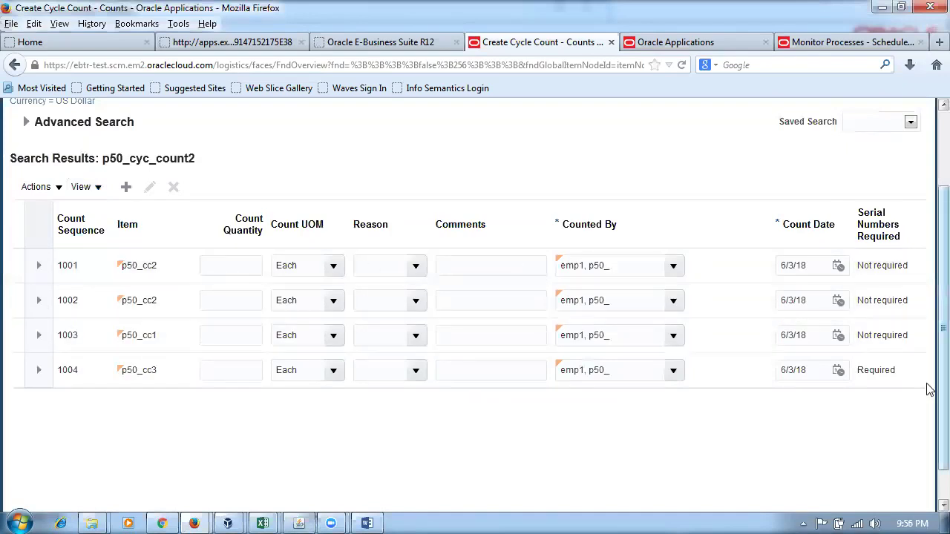
Look over the p50_cyc_count2 count sequences and select sequence 1001
scroll(927, 386, up, 2)
scroll(924, 319, up, 2)
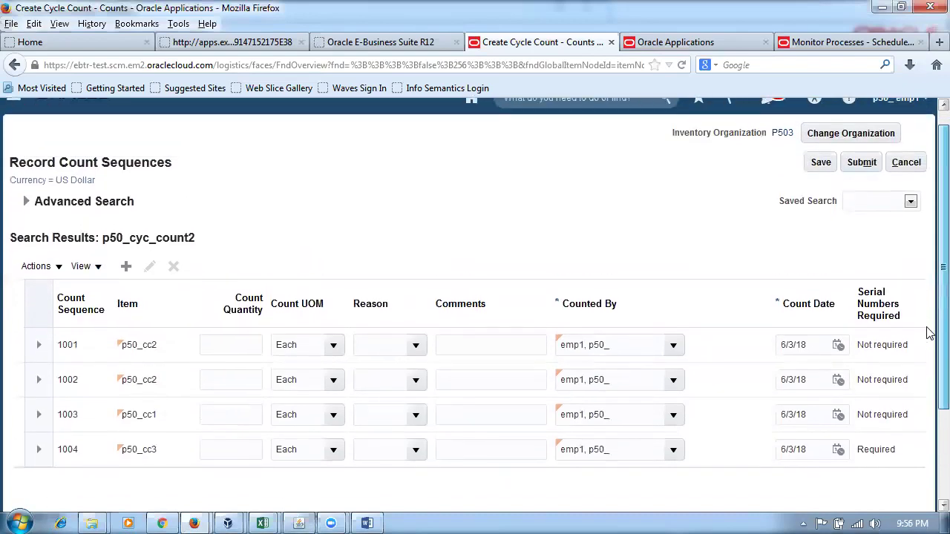
scroll(927, 364, down, 3)
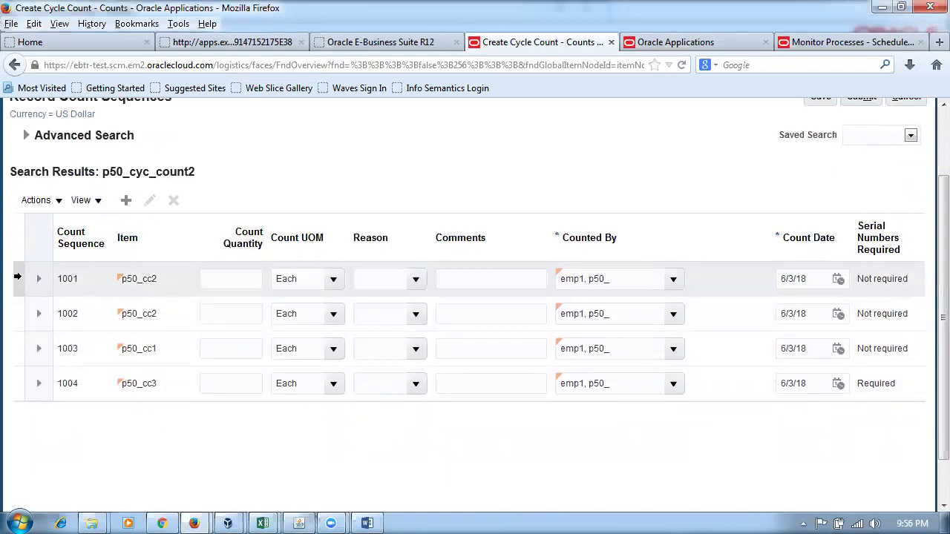
click(17, 276)
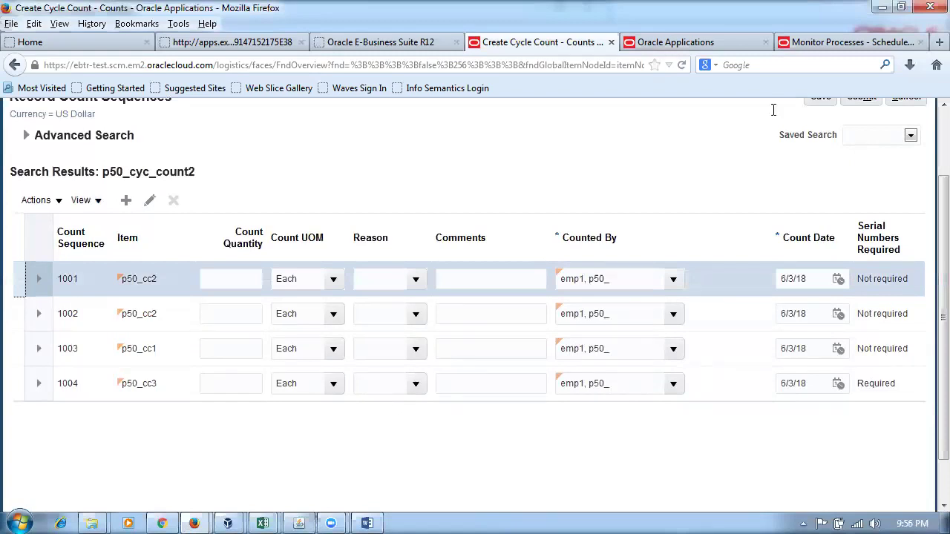
Open the Scheduled Processes page and look through the open windows for the Cycle Count Listing Report
click(825, 43)
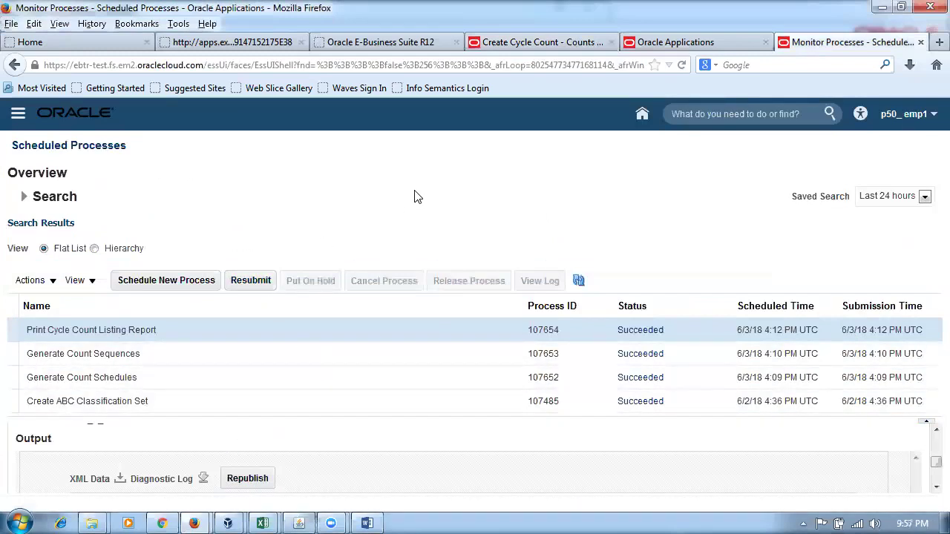
key(alt+Tab)
key(alt+Tab)
key(alt+Tab)
key(alt+Tab)
key(alt+Tab)
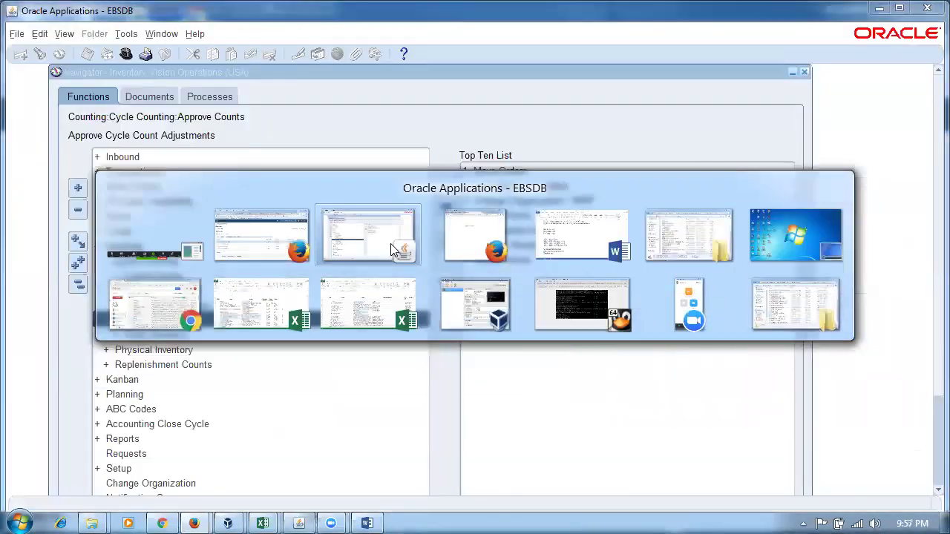
key(alt+Tab)
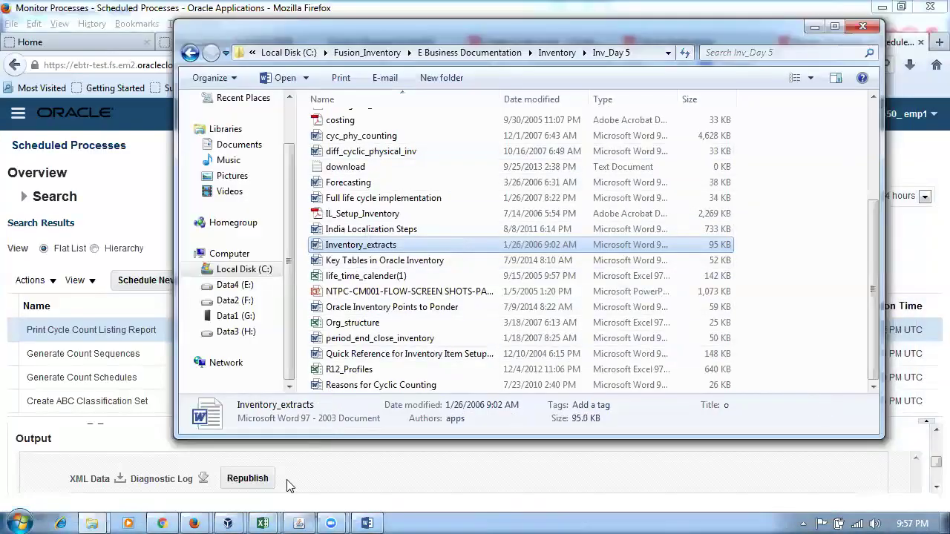
key(alt+Tab)
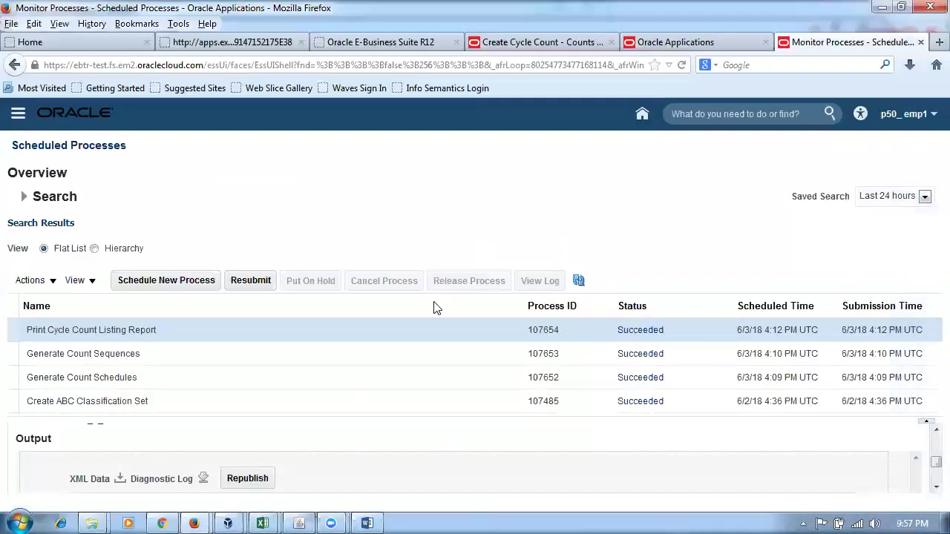
key(alt+Tab)
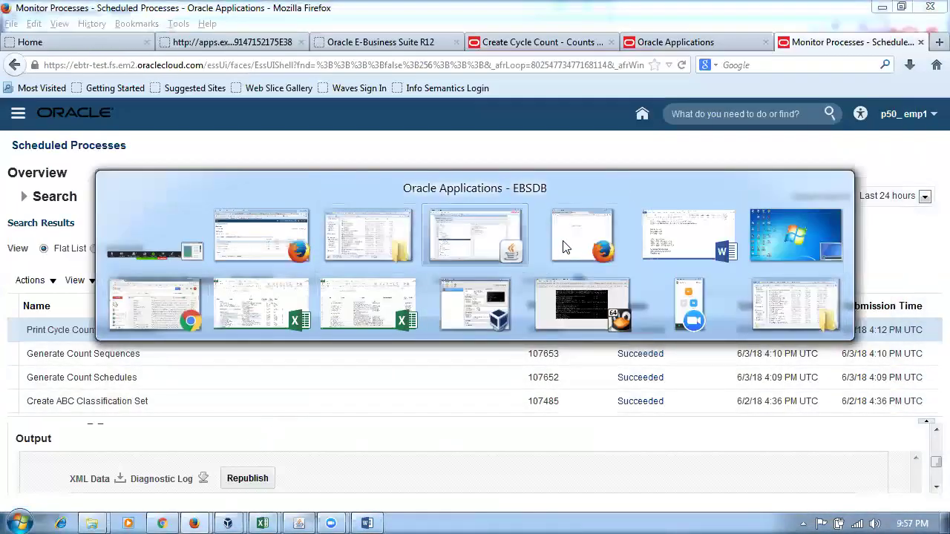
click(569, 233)
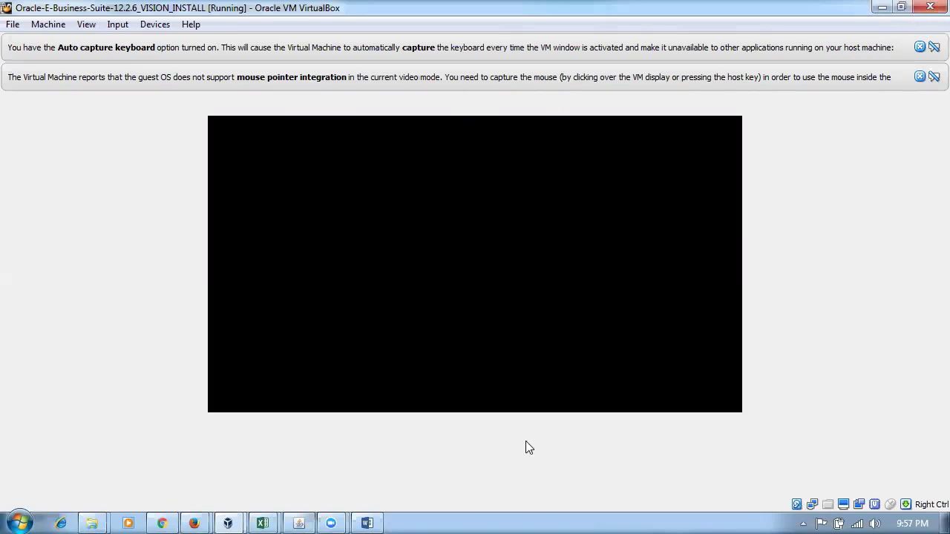
key(ctrl+q)
click(484, 299)
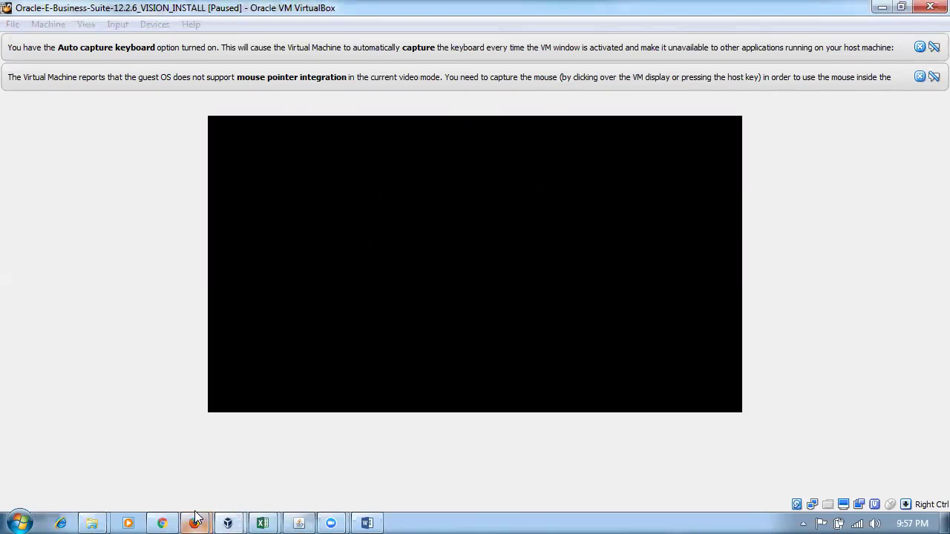
Close the Firefox window holding the completed Cycle Count Listing Report and return to the Scheduled Processes page
mouse_move(195, 518)
click(226, 460)
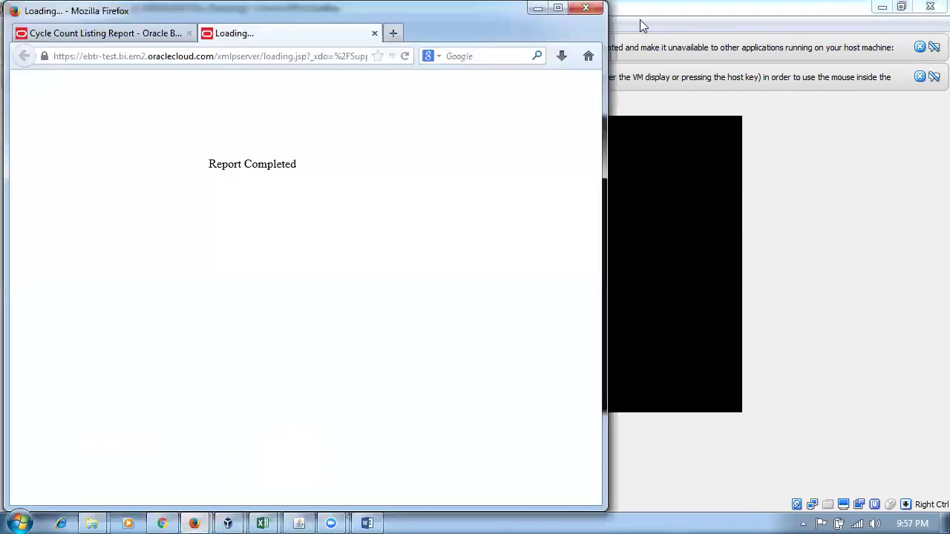
click(585, 7)
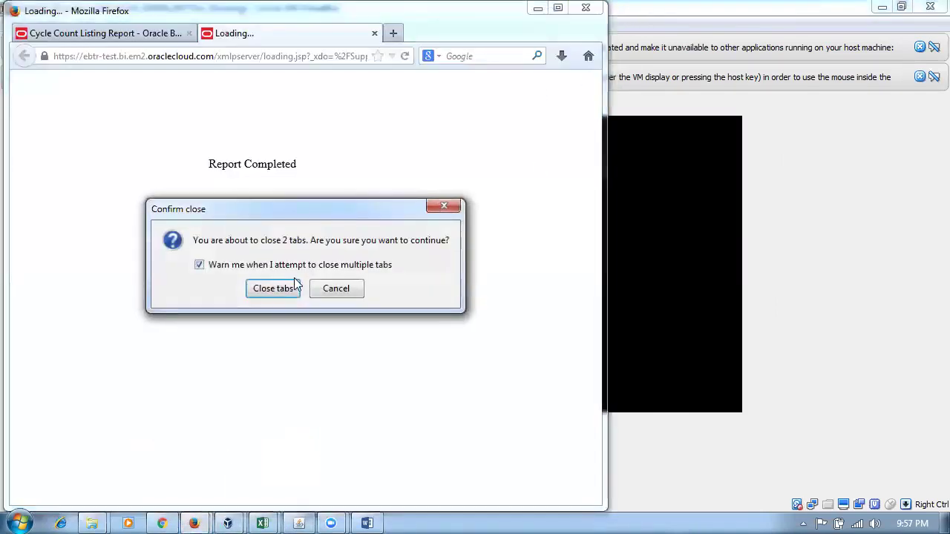
click(273, 288)
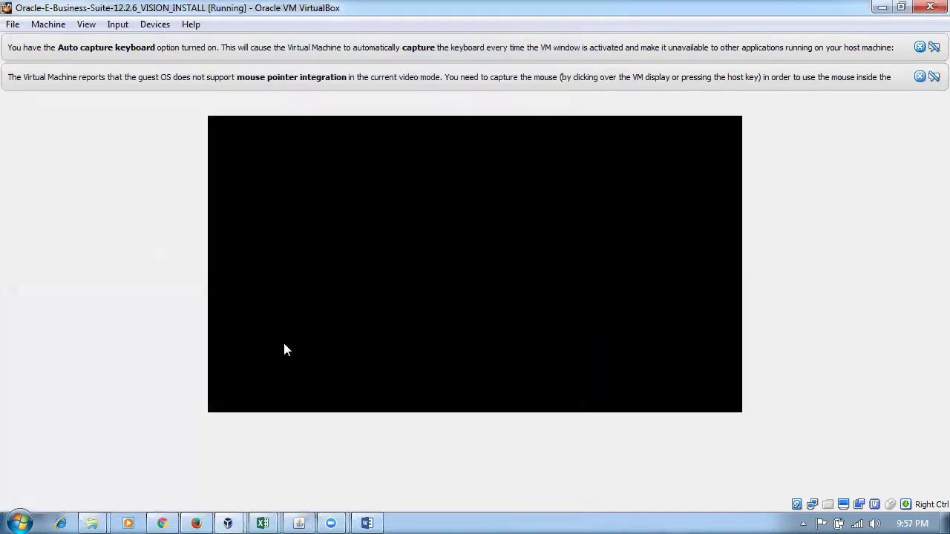
click(213, 518)
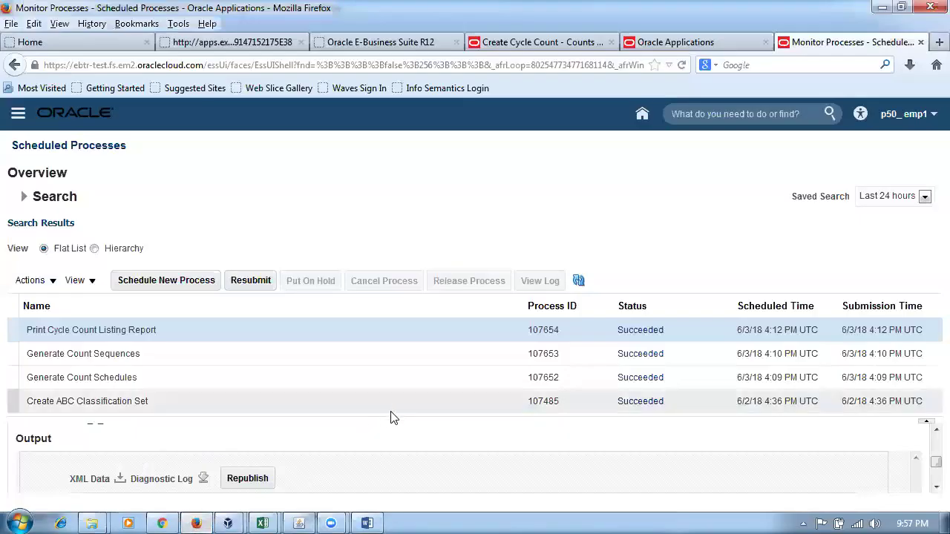
Republish the output of Print Cycle Count Listing Report, without resubmitting the process, and export it as PDF
click(259, 285)
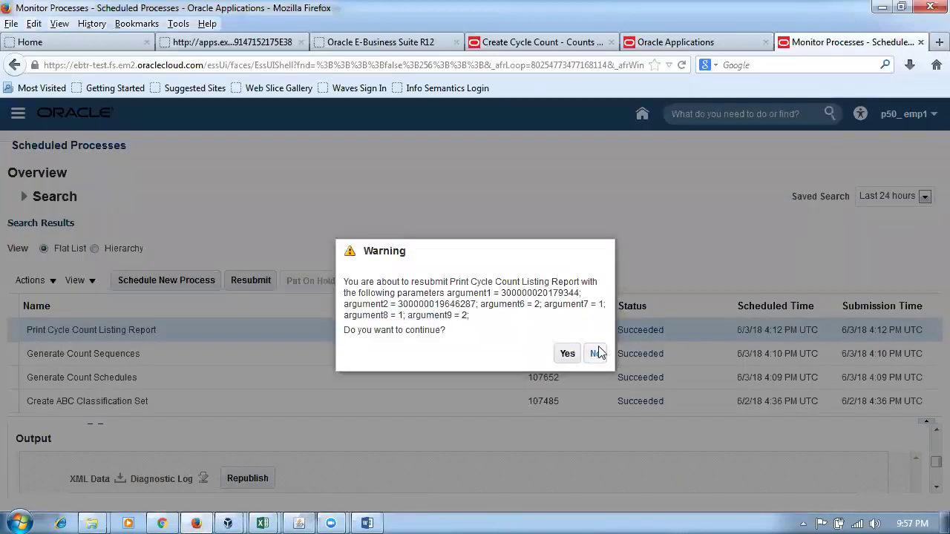
click(598, 353)
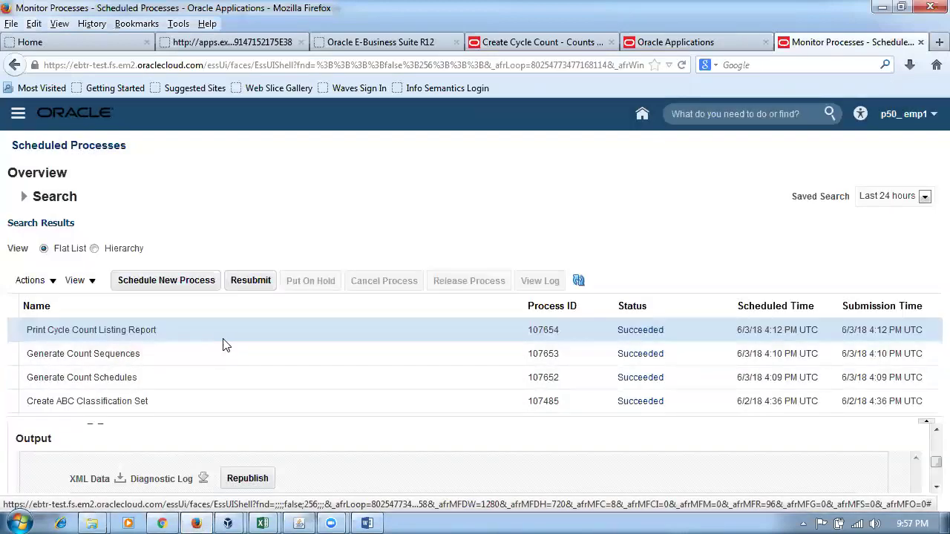
click(256, 482)
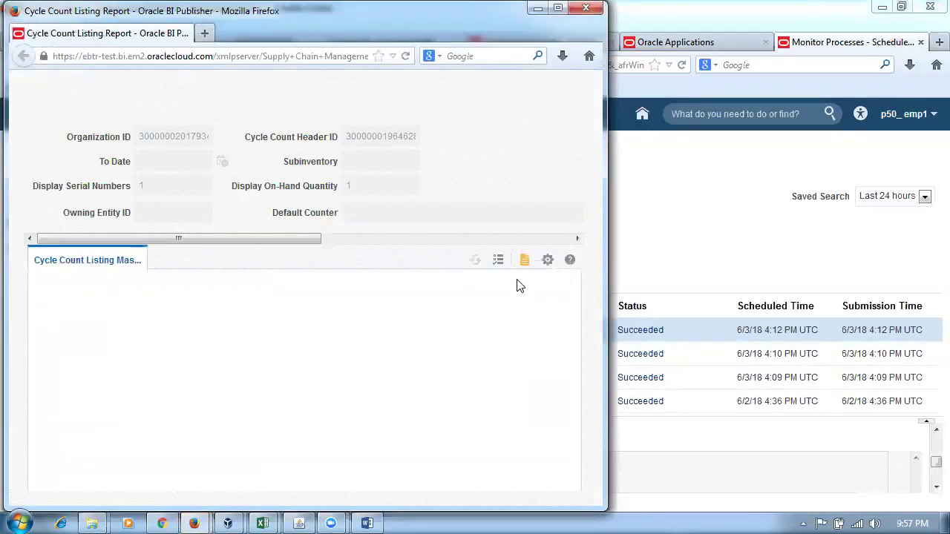
click(548, 259)
mouse_move(539, 280)
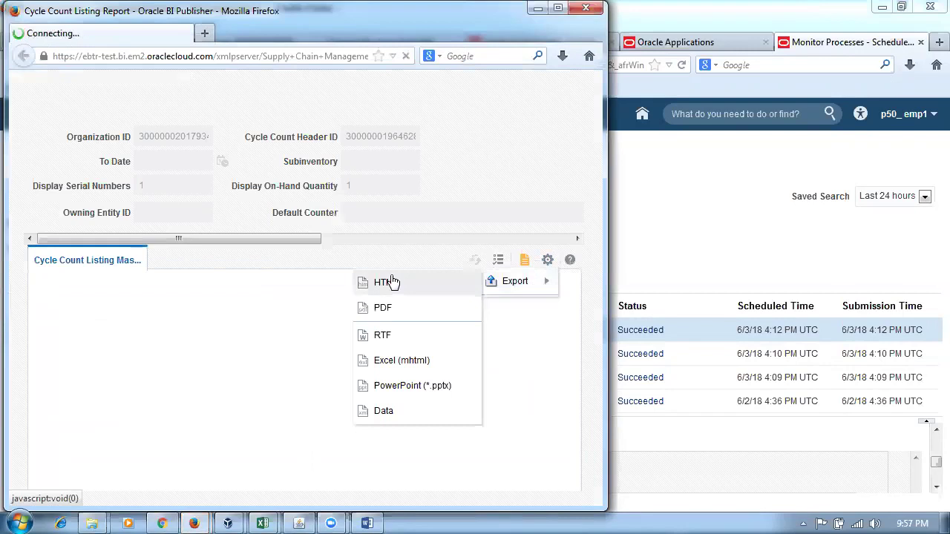
click(398, 307)
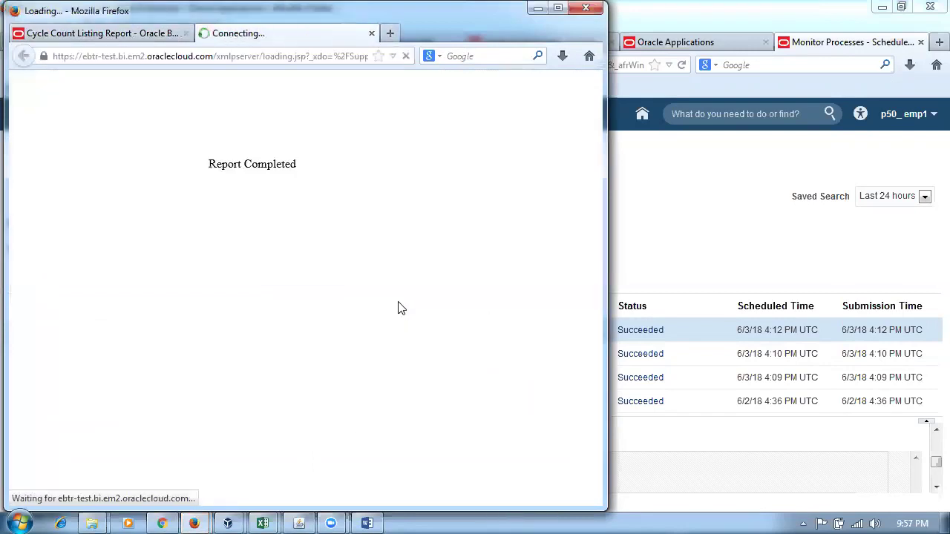
click(594, 257)
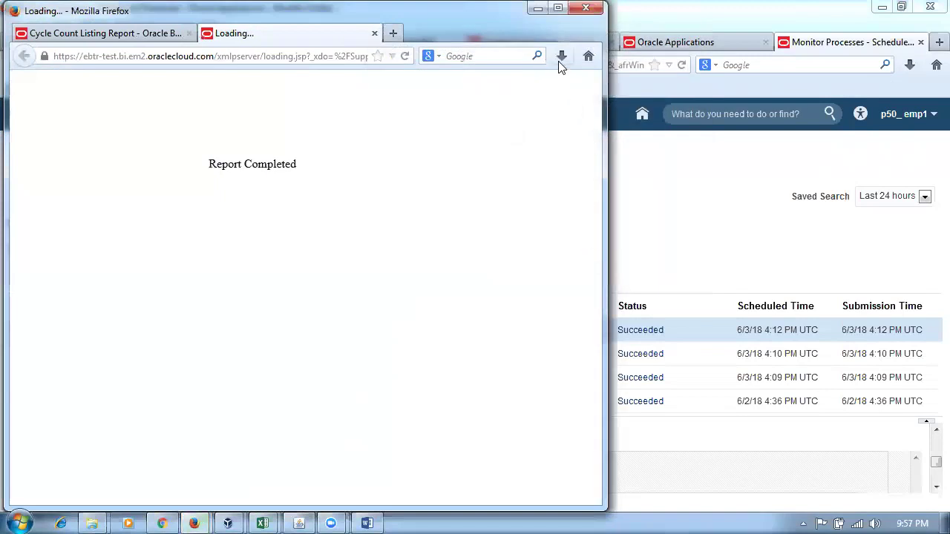
Open the downloaded Cycle Count Listing PDF and examine the lot and quantity details of sequence 1001
click(562, 56)
click(437, 112)
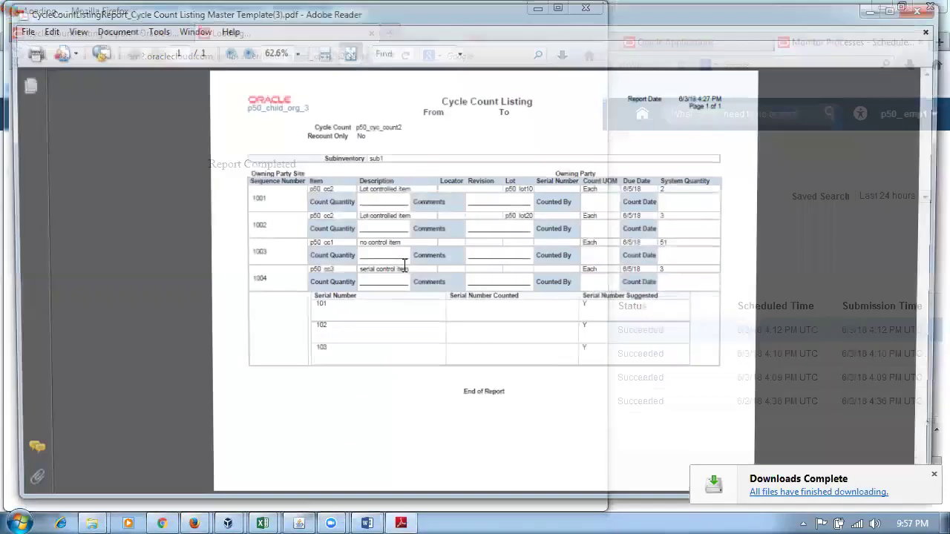
scroll(530, 303, up, 2)
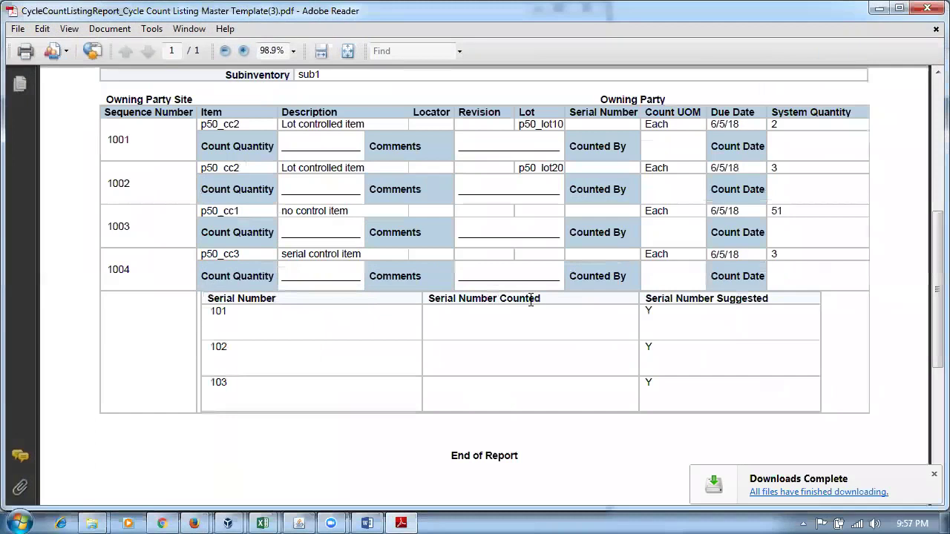
drag(528, 125, 566, 125)
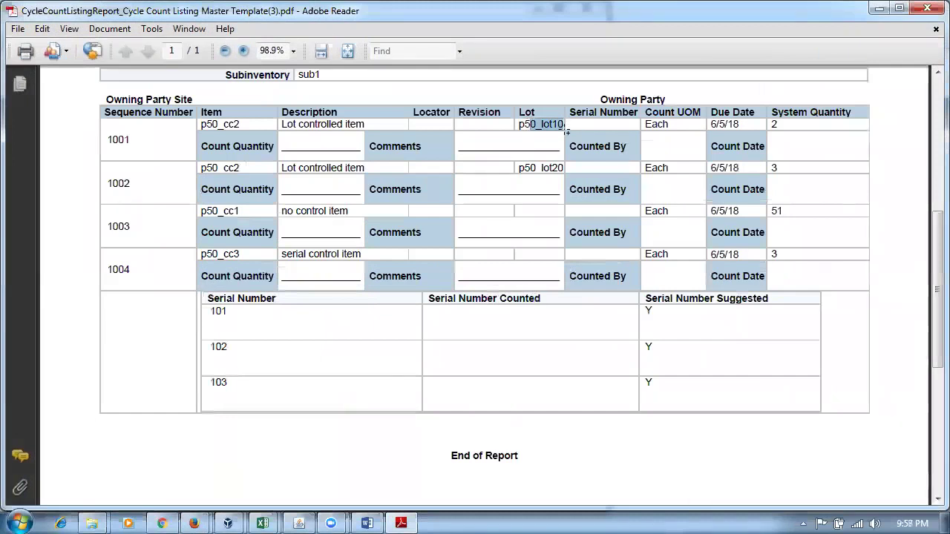
drag(110, 142, 811, 144)
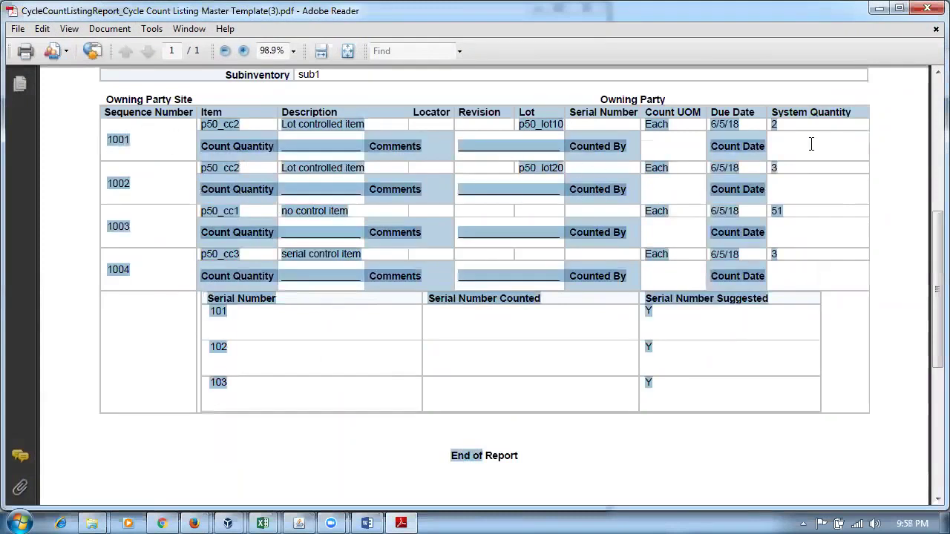
drag(539, 136, 537, 134)
click(518, 136)
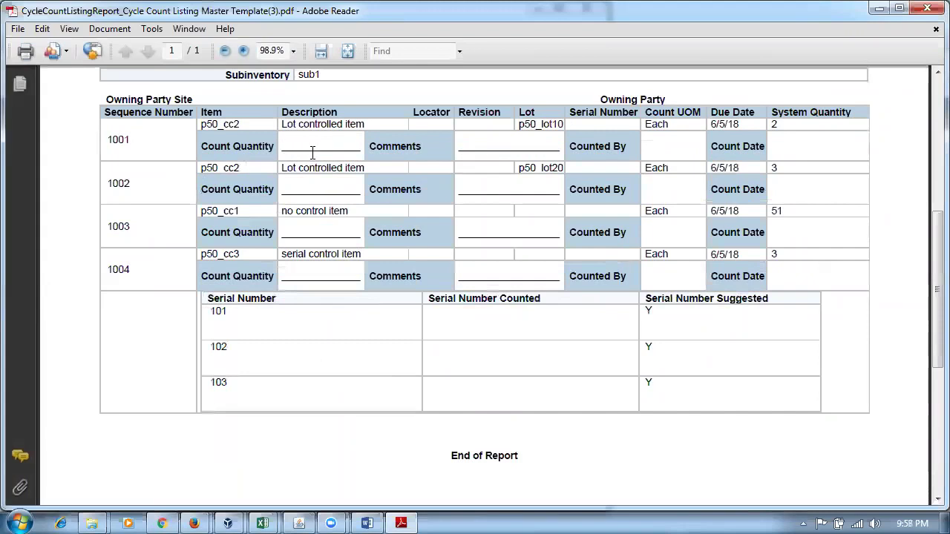
drag(116, 139, 288, 144)
drag(526, 130, 572, 130)
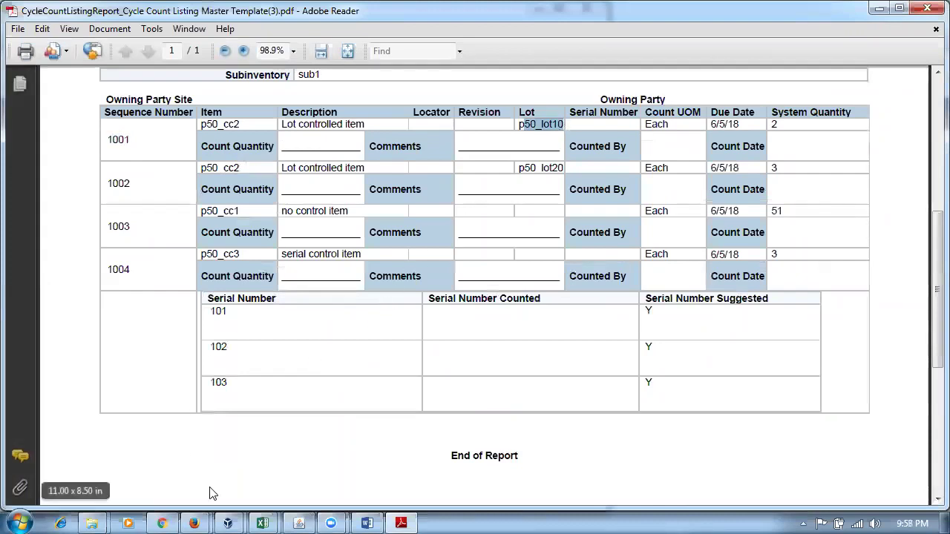
Switch back to Record Count Sequences in Firefox and enter count quantities of 3 for sequence 1001 and 4 for sequence 1002
click(195, 521)
click(118, 458)
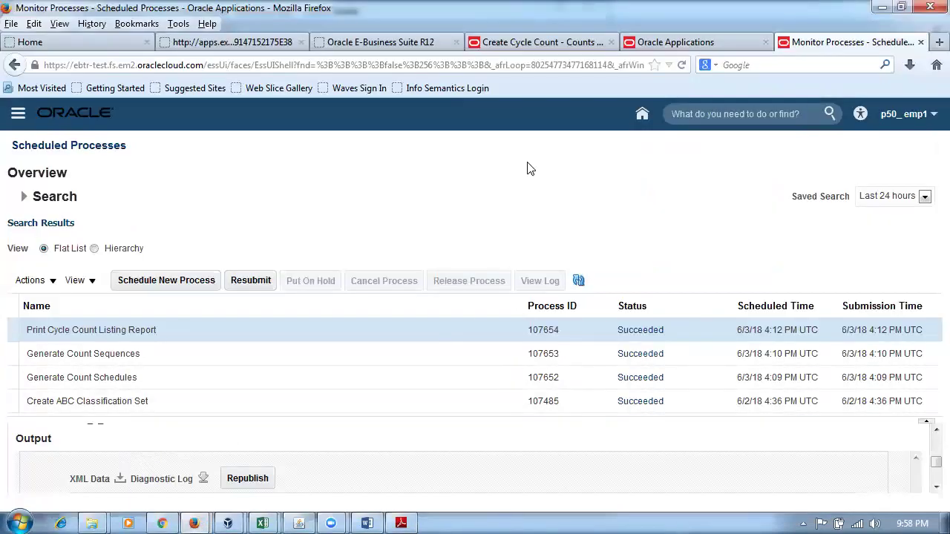
click(541, 42)
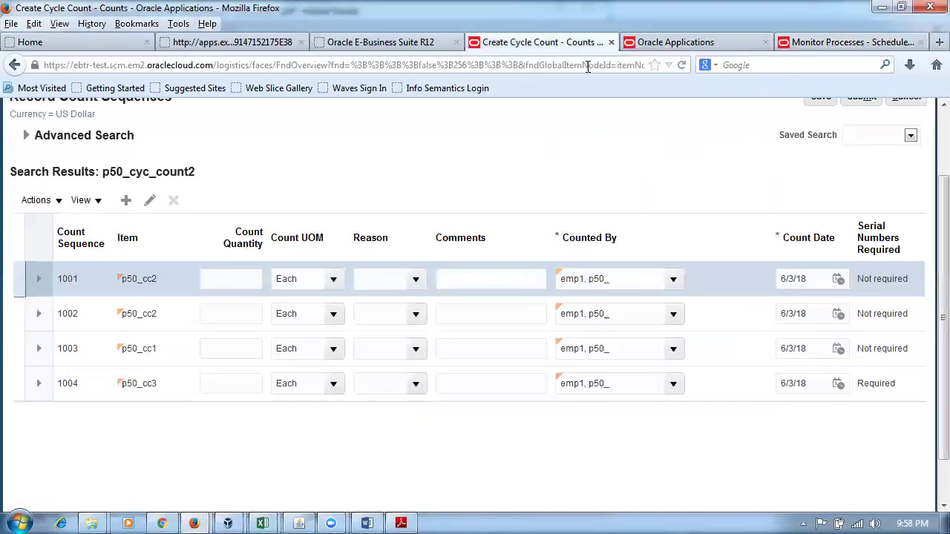
click(217, 274)
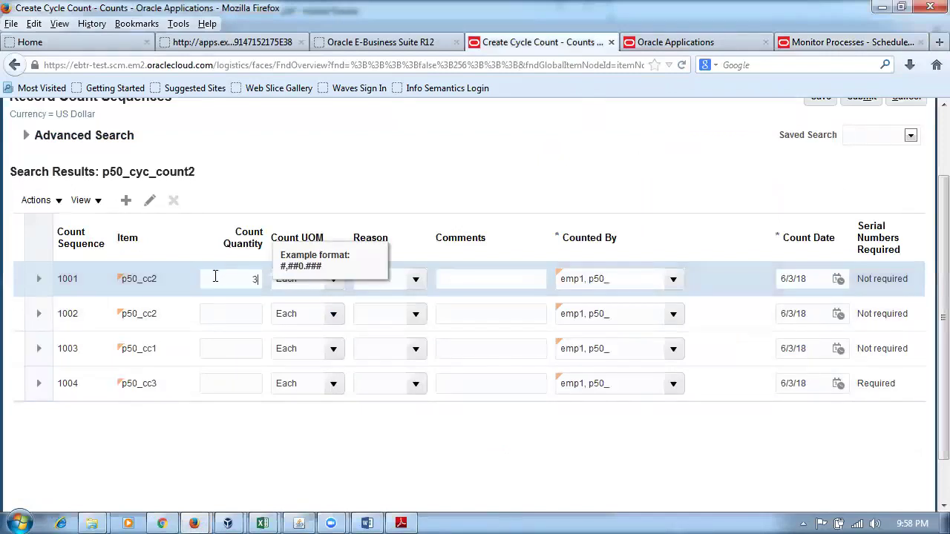
click(229, 314)
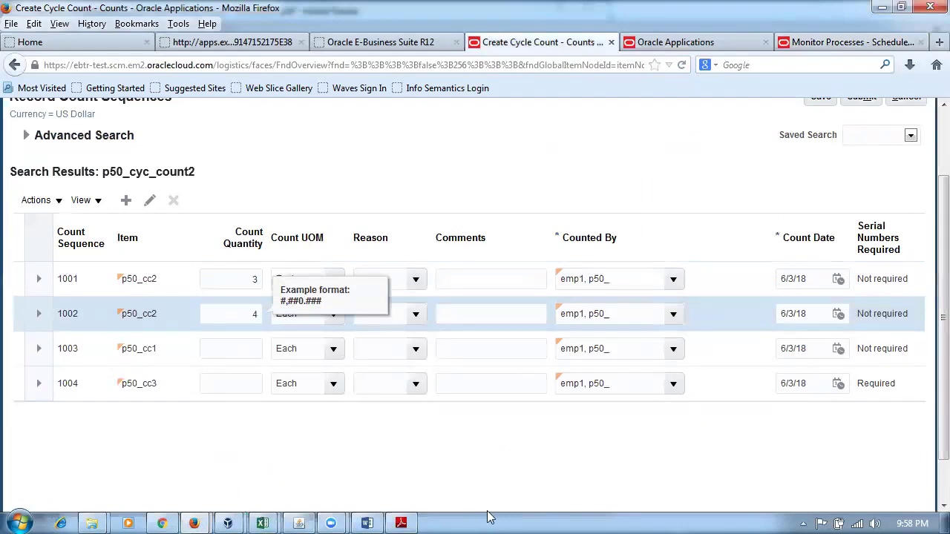
click(440, 462)
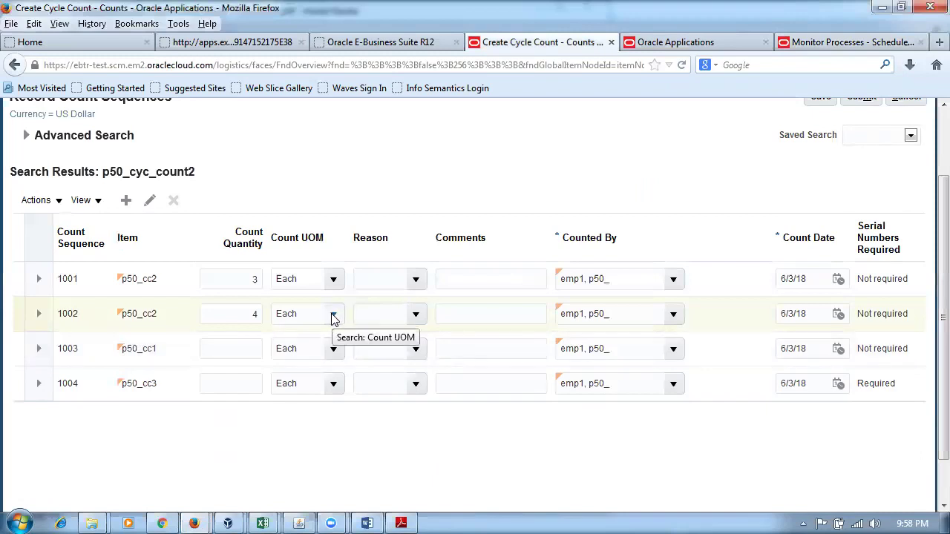
click(247, 311)
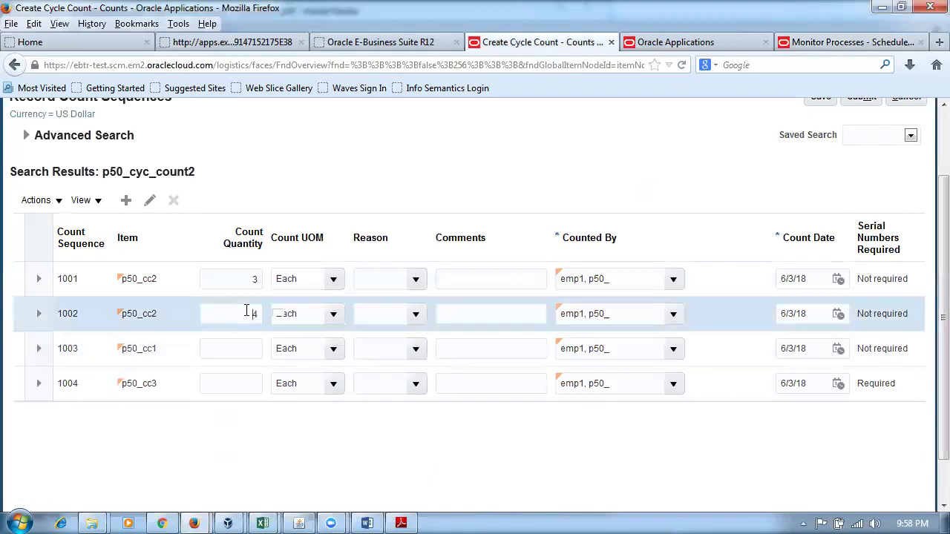
Expand the details of count sequence 1001, check its lot and adjustment information, and collapse them again
click(87, 279)
click(39, 280)
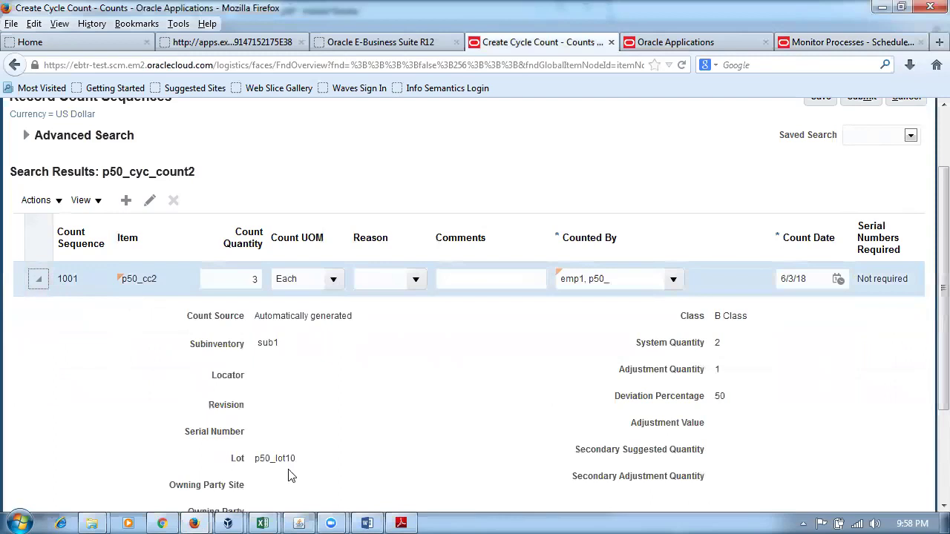
drag(256, 461, 299, 462)
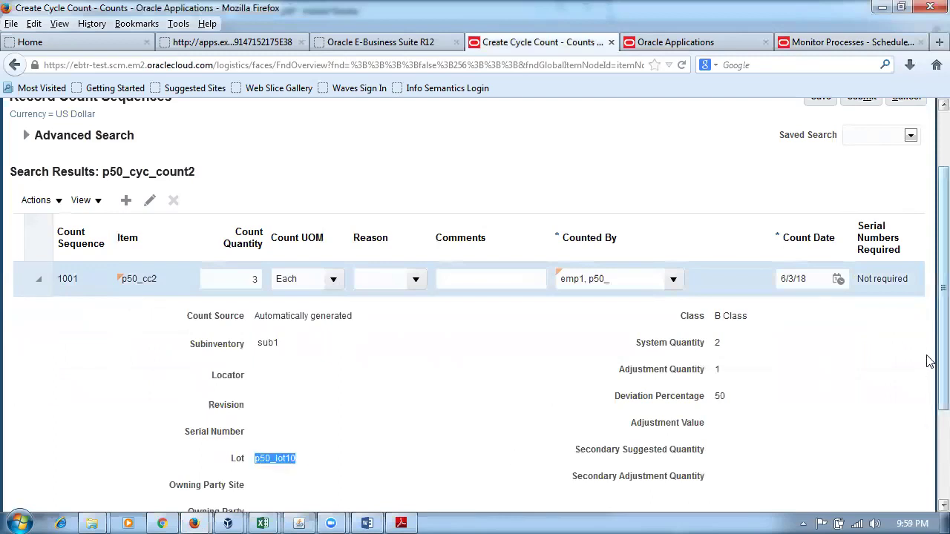
scroll(930, 362, down, 3)
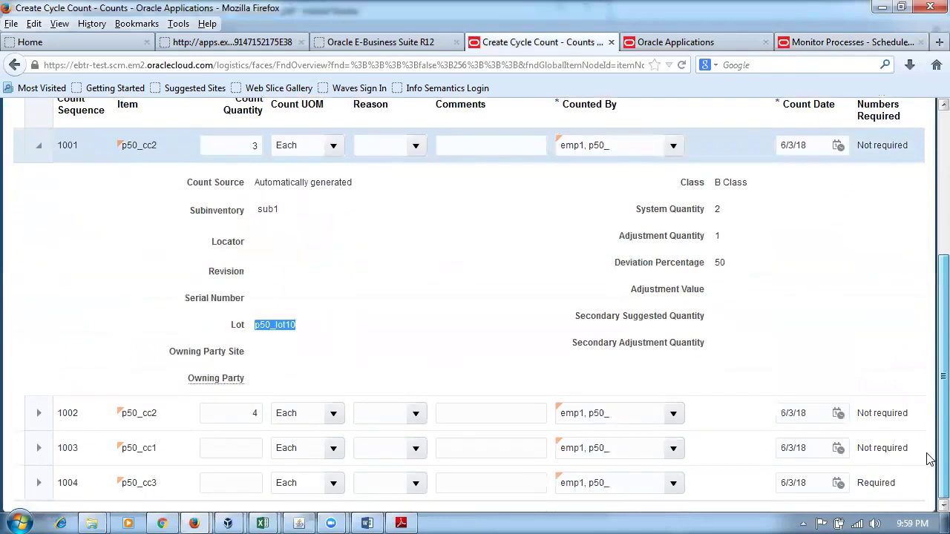
scroll(927, 446, up, 2)
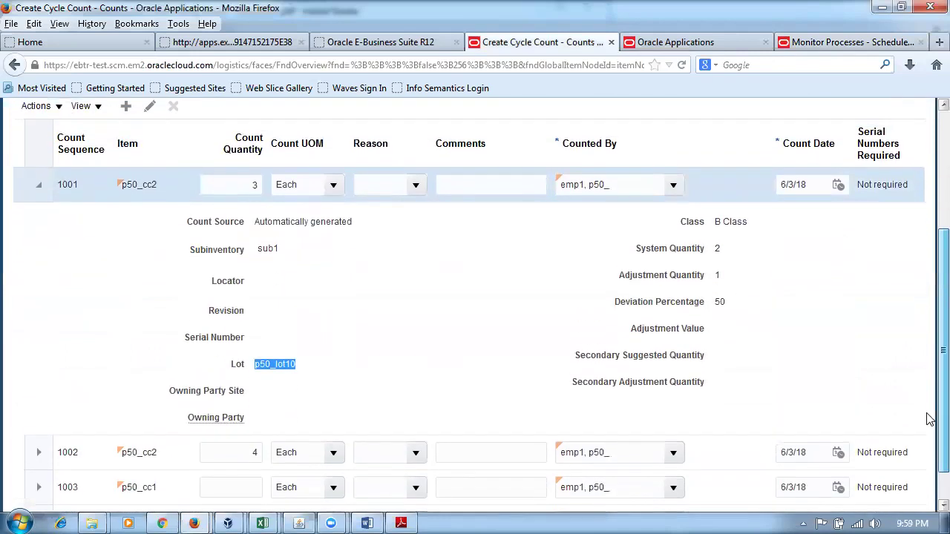
click(432, 439)
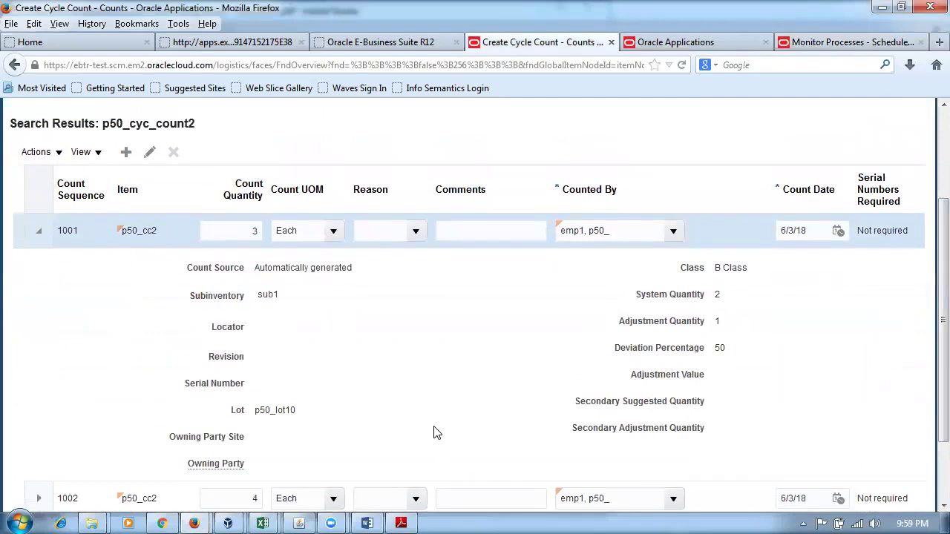
click(39, 230)
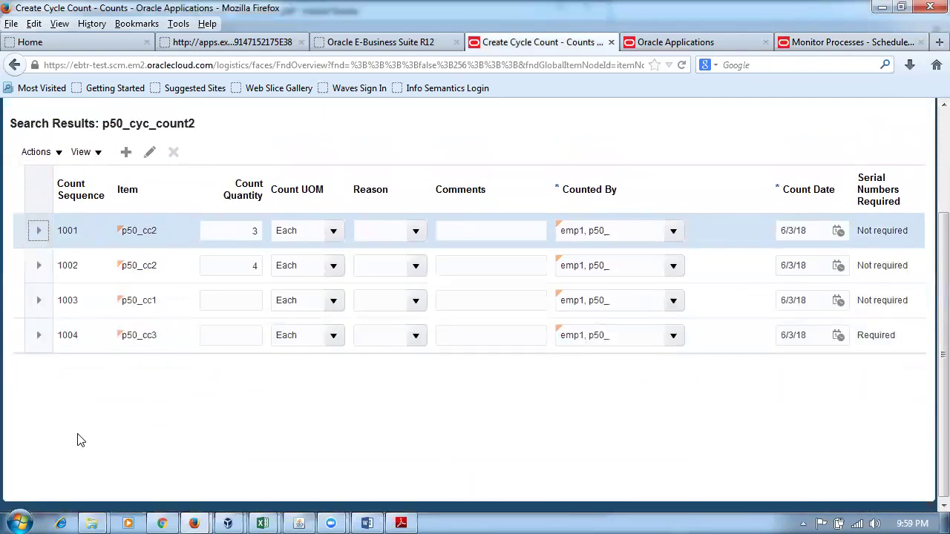
Expand the details of count sequence 1002, check its lot and adjustment information, and collapse them again
click(37, 265)
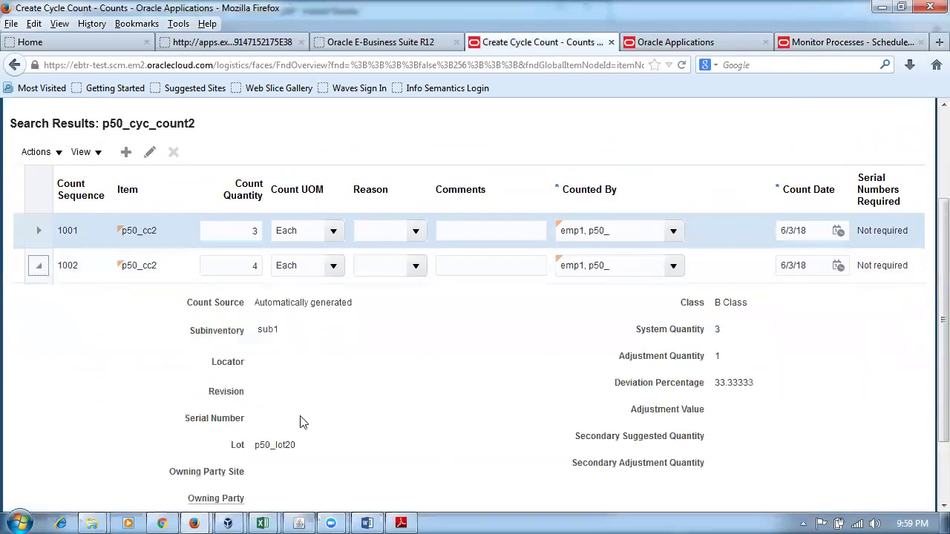
drag(260, 447, 293, 455)
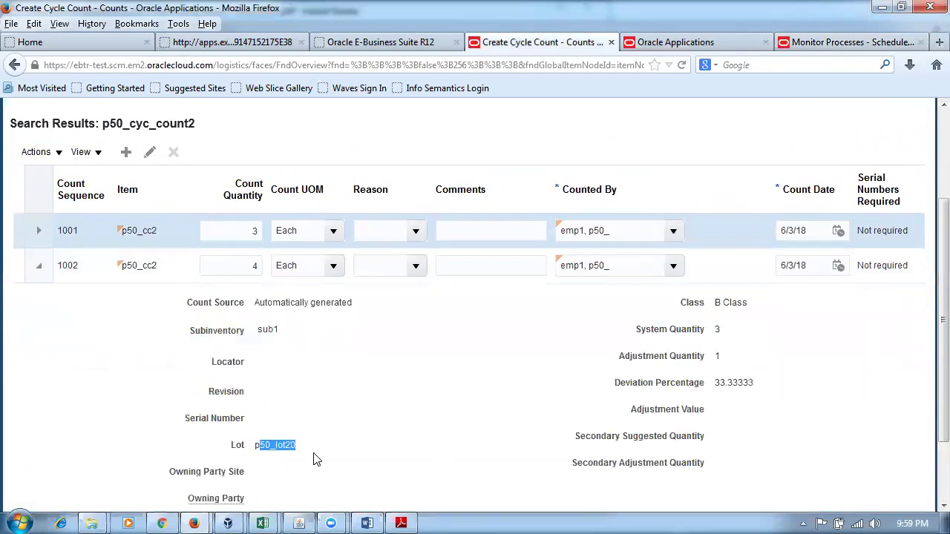
click(38, 265)
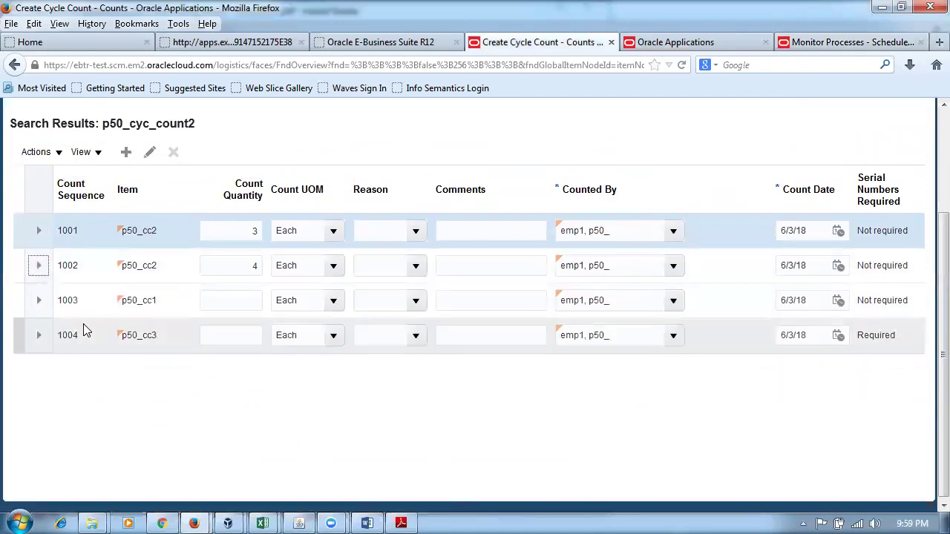
Enter count quantities of 47 for sequence 1003 and 2 for sequence 1004
click(230, 301)
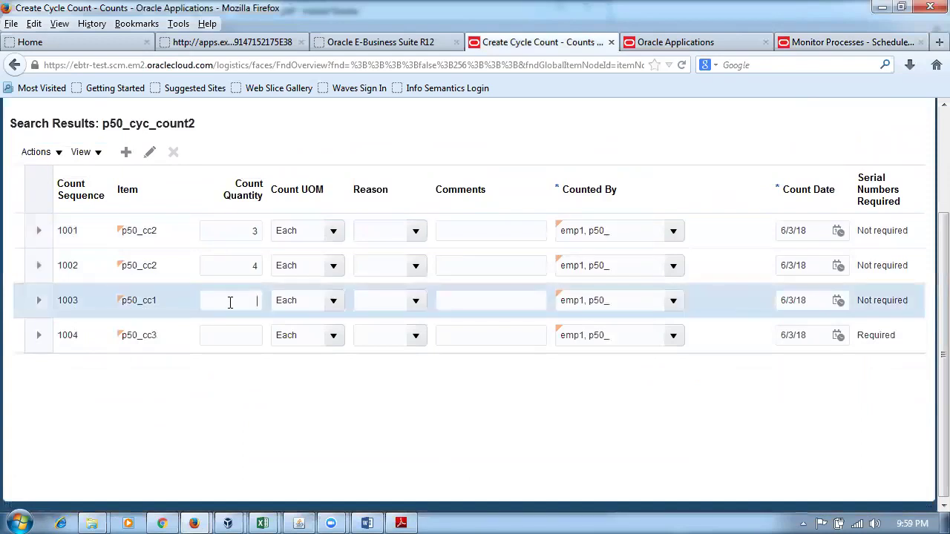
text(47)
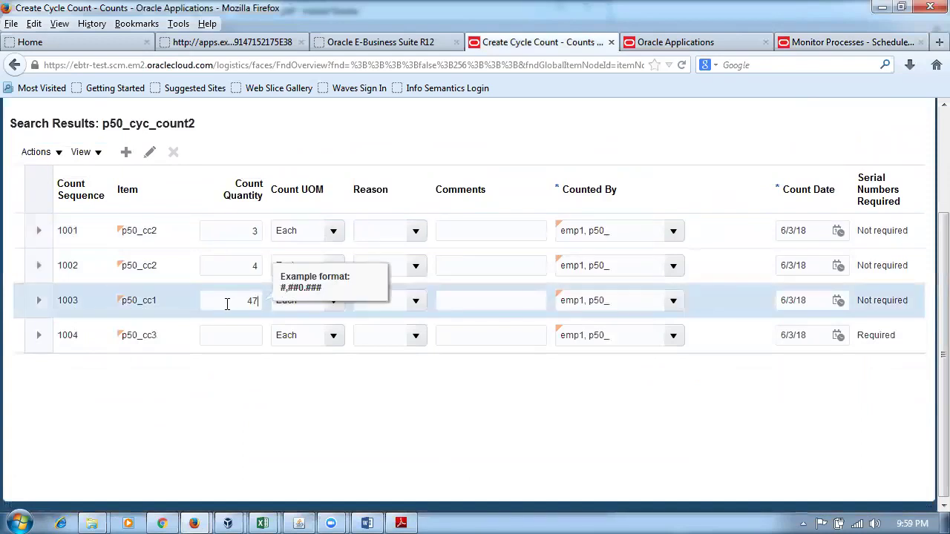
click(248, 428)
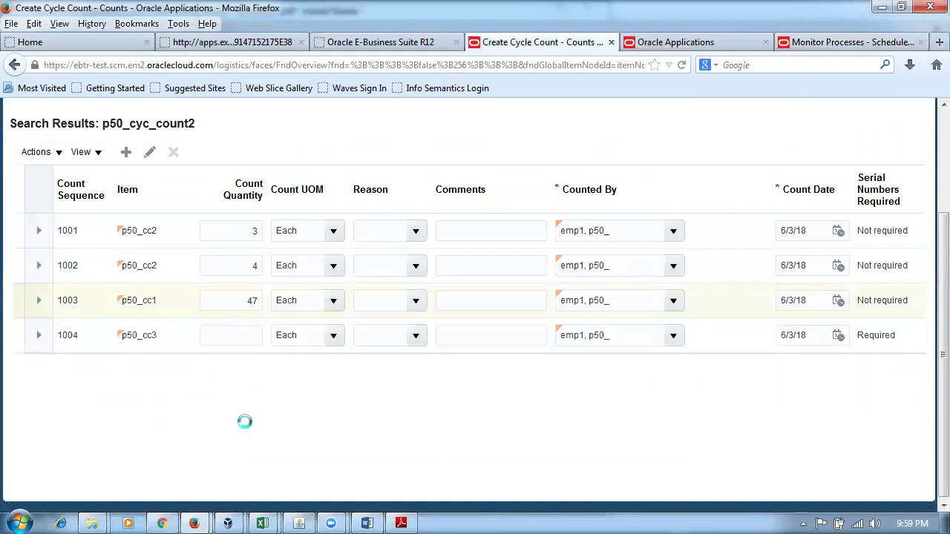
click(218, 329)
text(2)
click(323, 416)
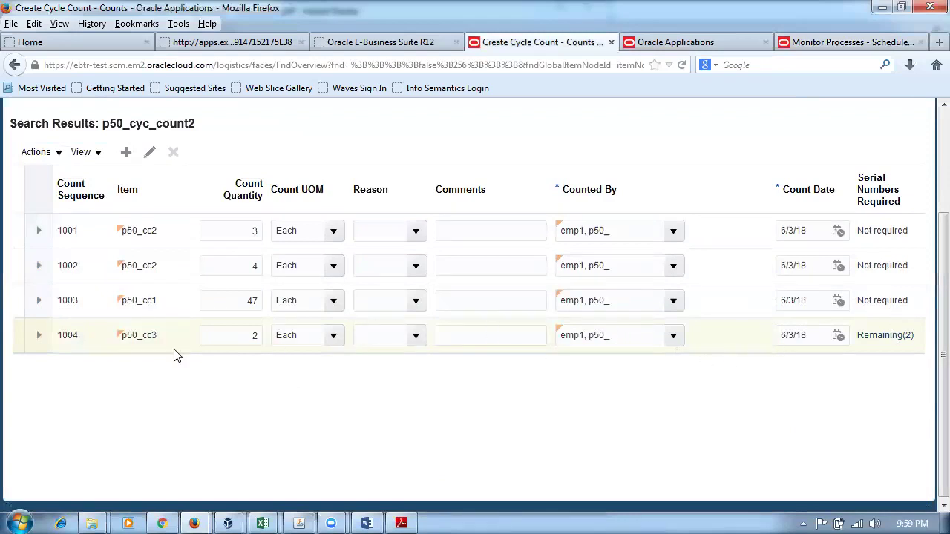
click(214, 335)
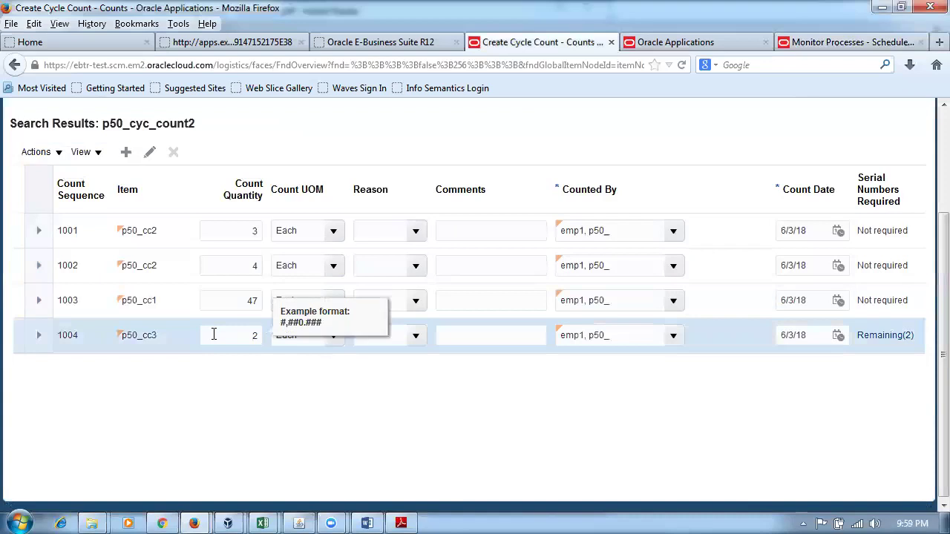
click(375, 421)
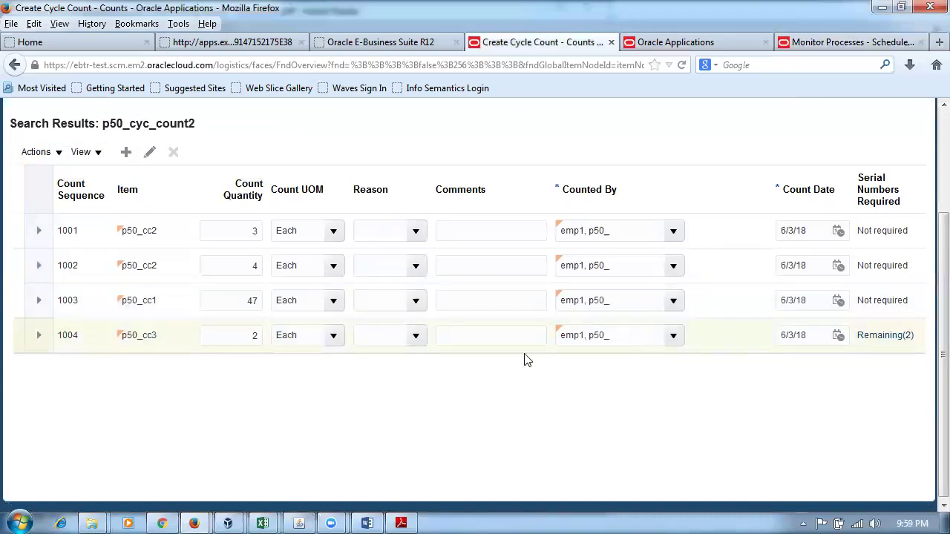
Expand the details of count sequence 1004, check its system and adjustment quantities, and collapse them again
click(38, 344)
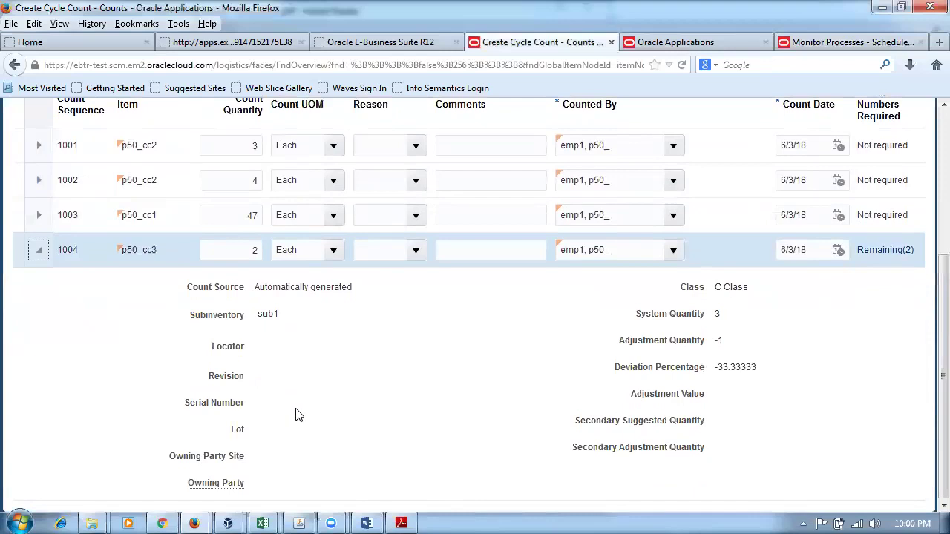
click(37, 250)
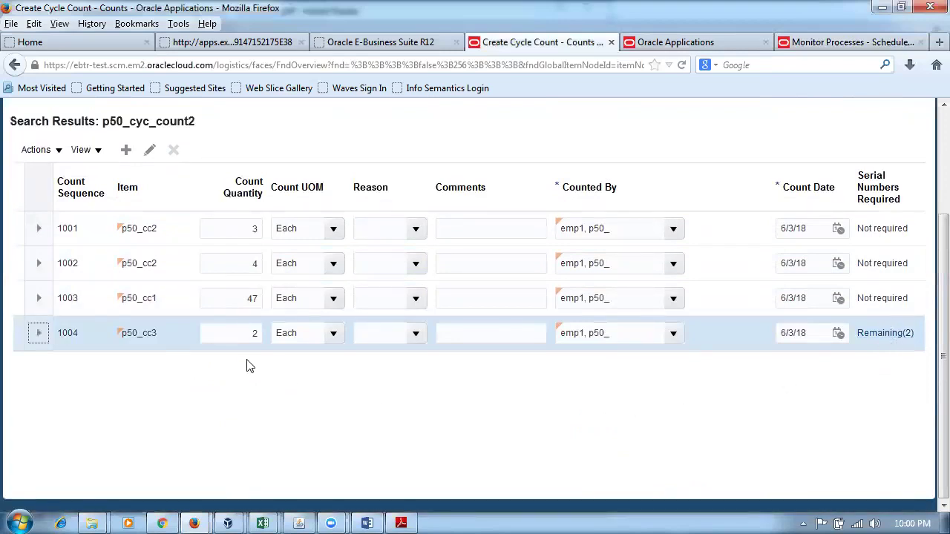
click(242, 334)
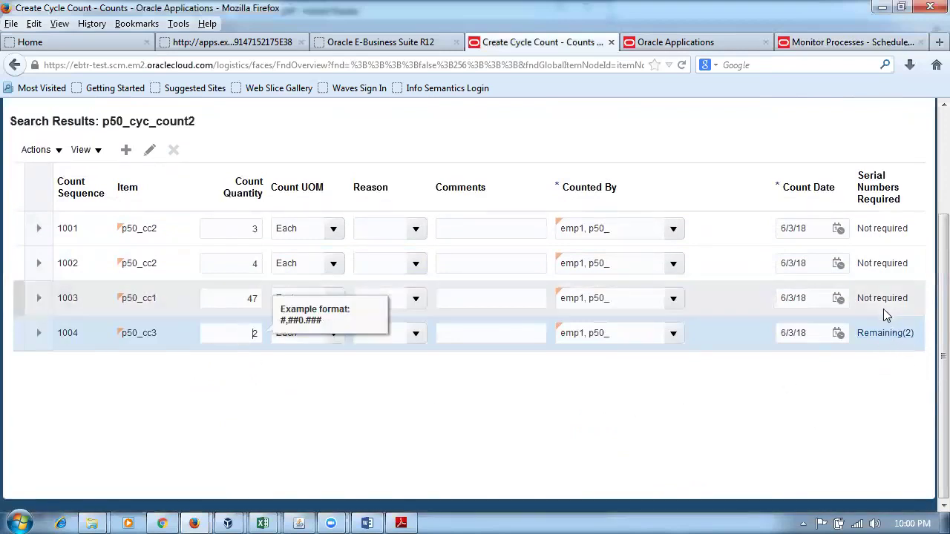
Record serial numbers 101 and 103 in the count for sequence 1004, then save and close the serial number information
click(887, 334)
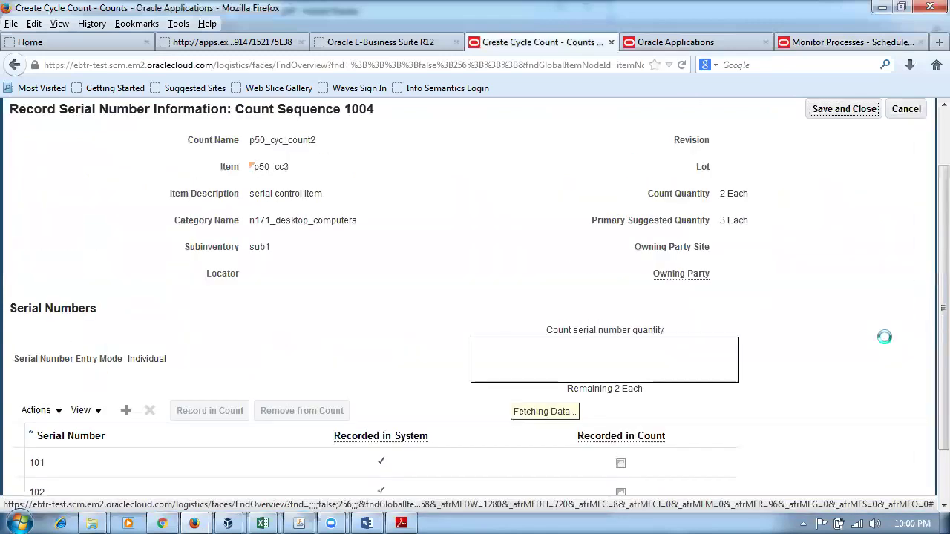
scroll(939, 360, down, 2)
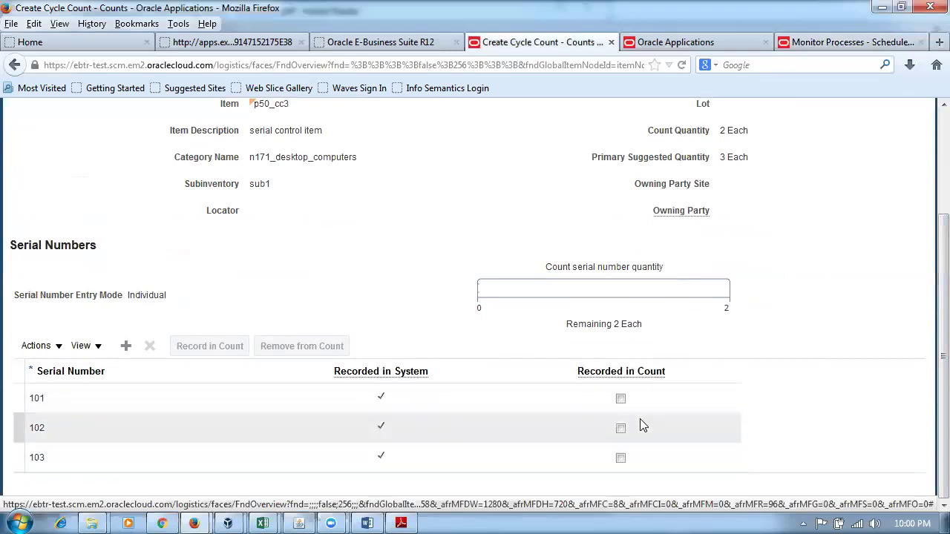
click(621, 400)
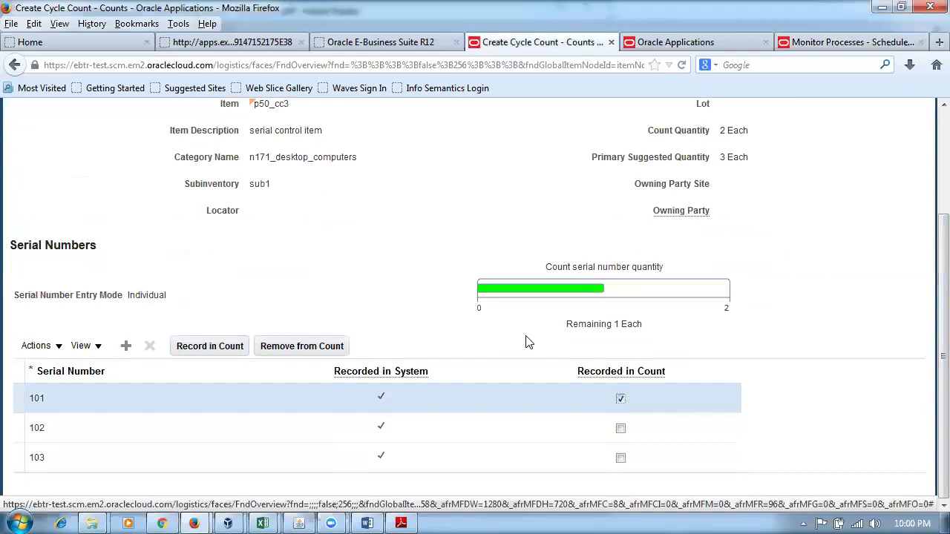
click(623, 459)
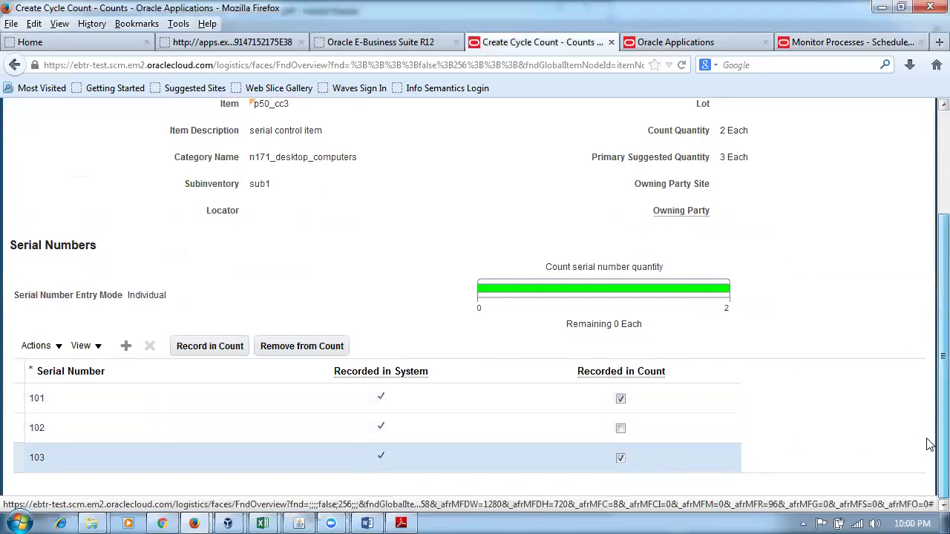
scroll(928, 445, up, 3)
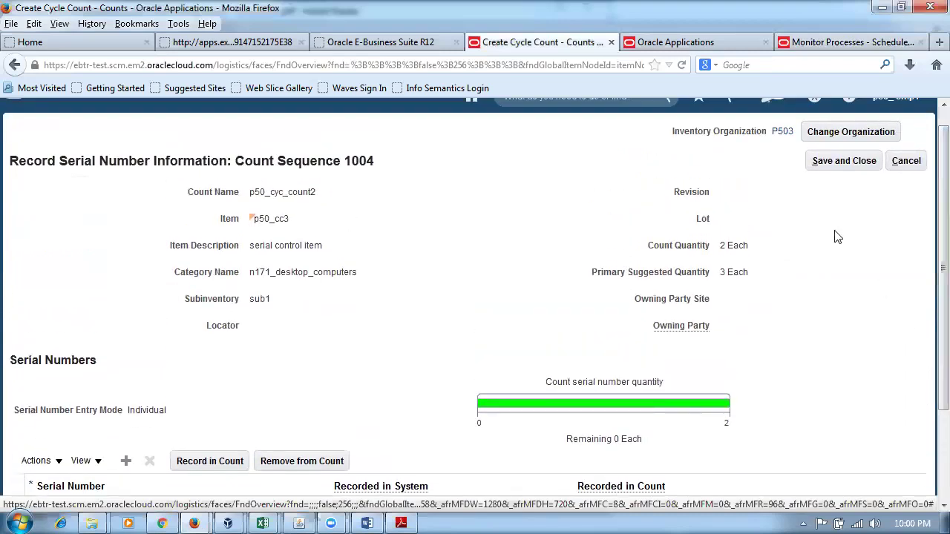
click(838, 166)
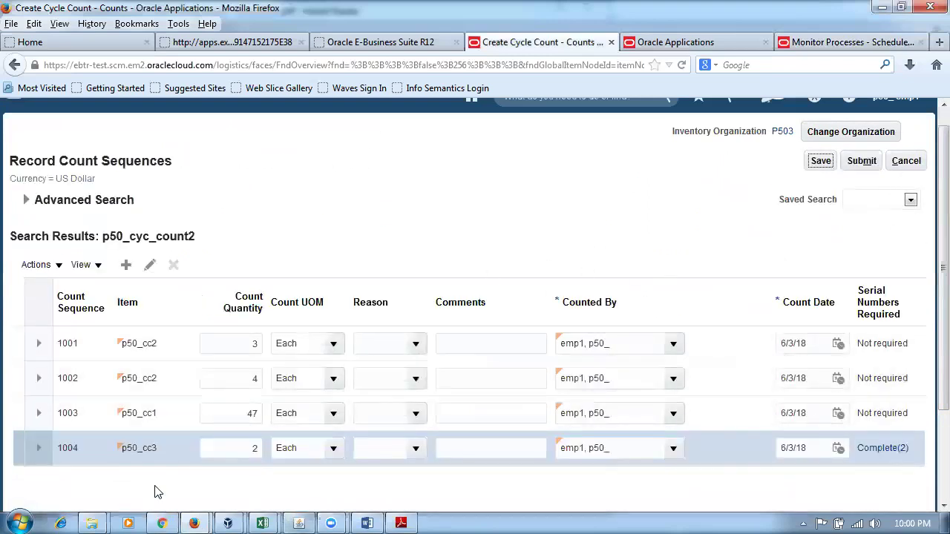
double_click(258, 413)
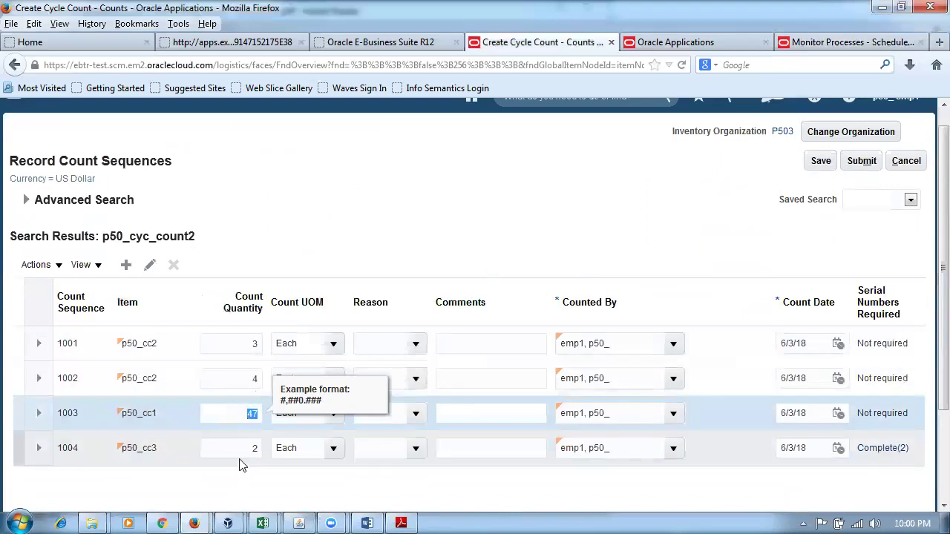
Submit the recorded count sequences of p50_cyc_count2
click(236, 418)
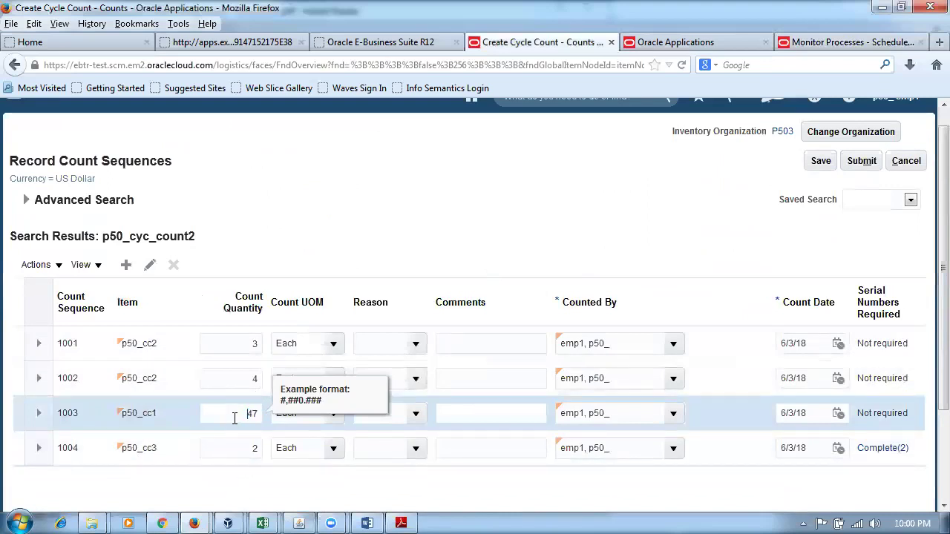
click(465, 264)
click(864, 162)
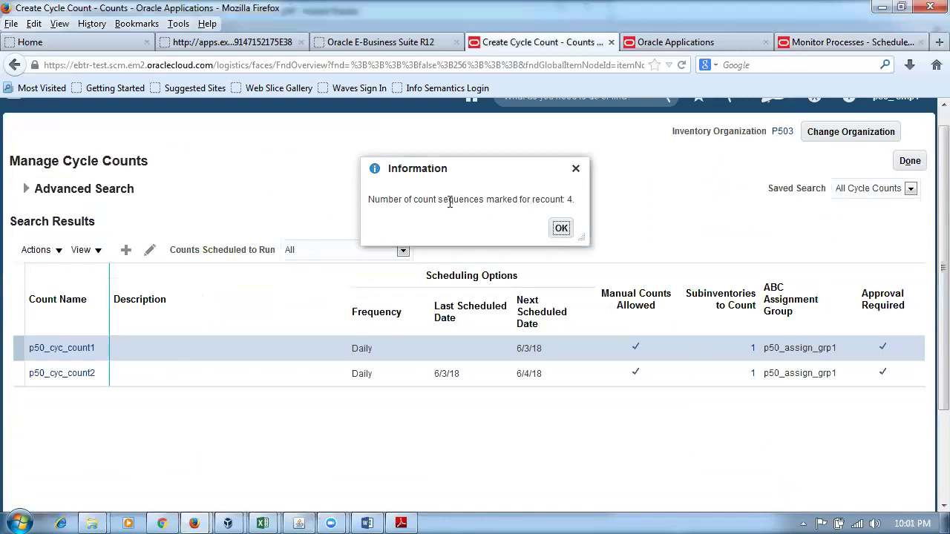
Examine the information message about the submitted count sequences and dismiss it
drag(449, 201, 573, 202)
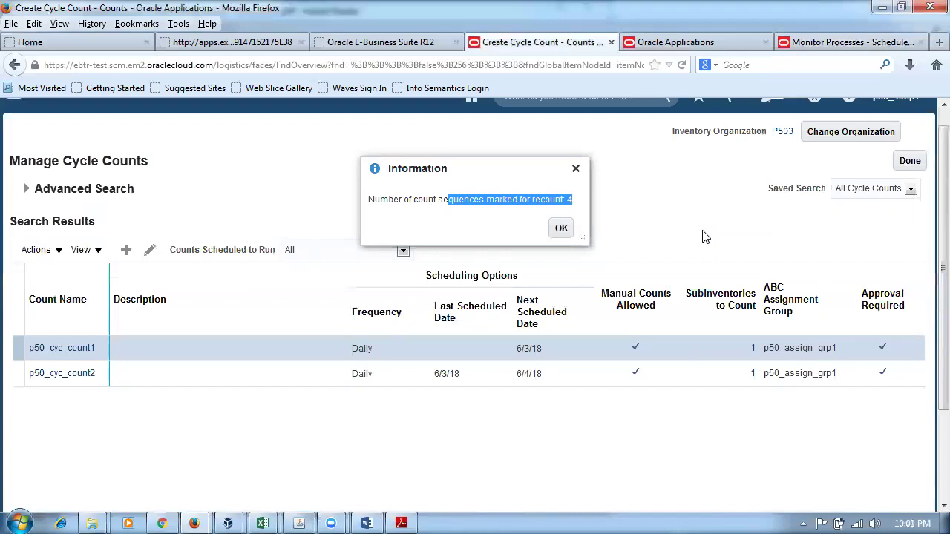
click(436, 202)
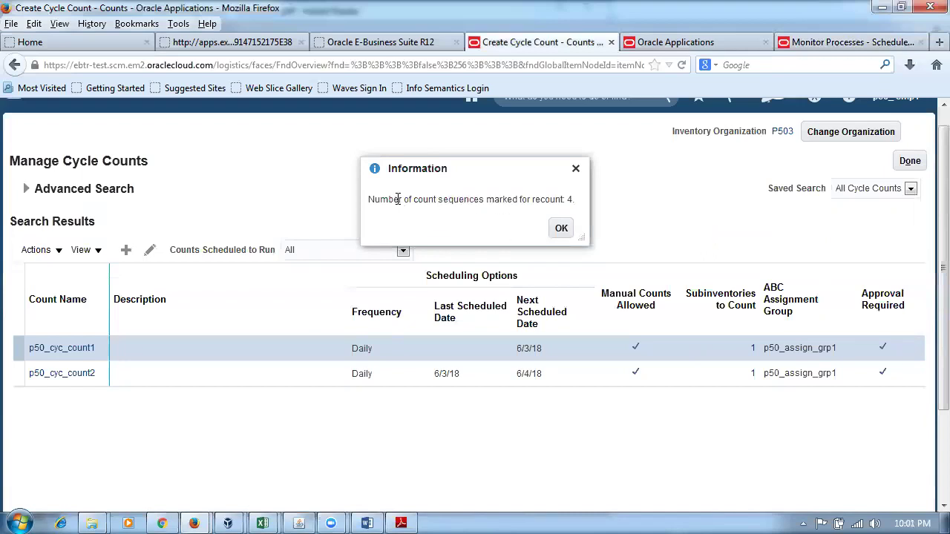
drag(398, 199, 512, 210)
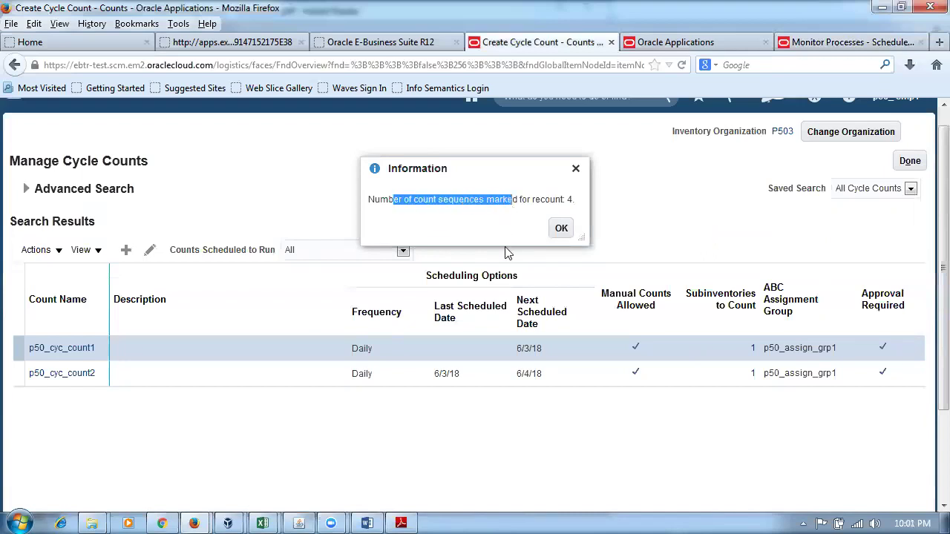
click(521, 225)
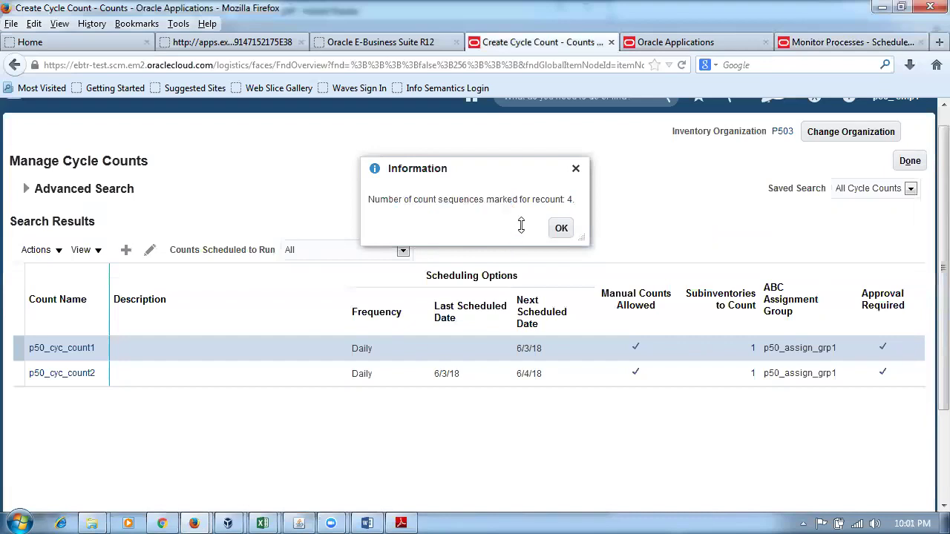
drag(384, 201, 540, 199)
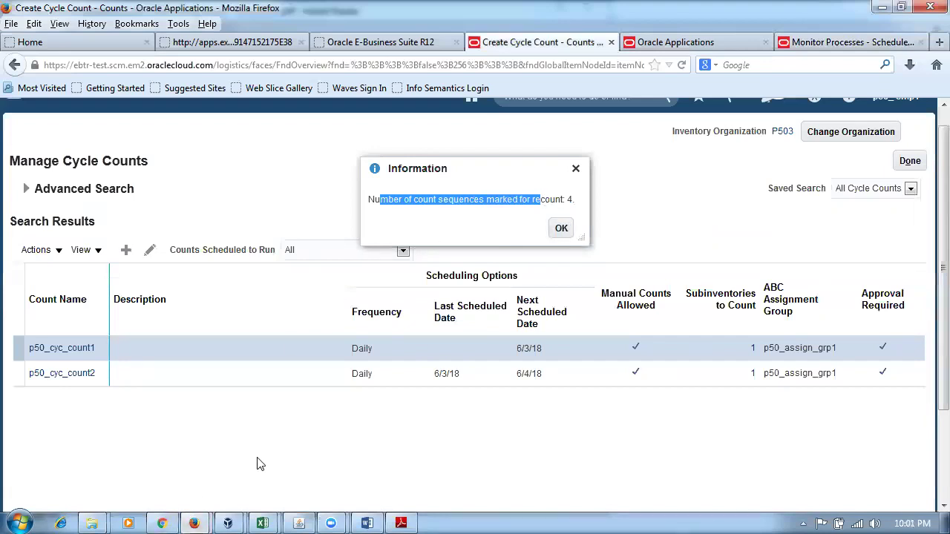
click(443, 218)
drag(374, 198, 549, 200)
click(491, 229)
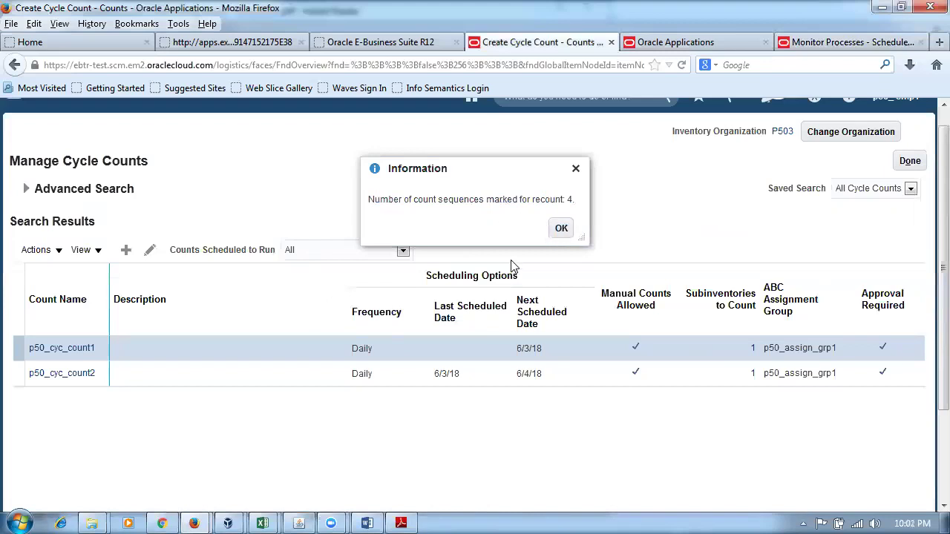
drag(380, 198, 583, 198)
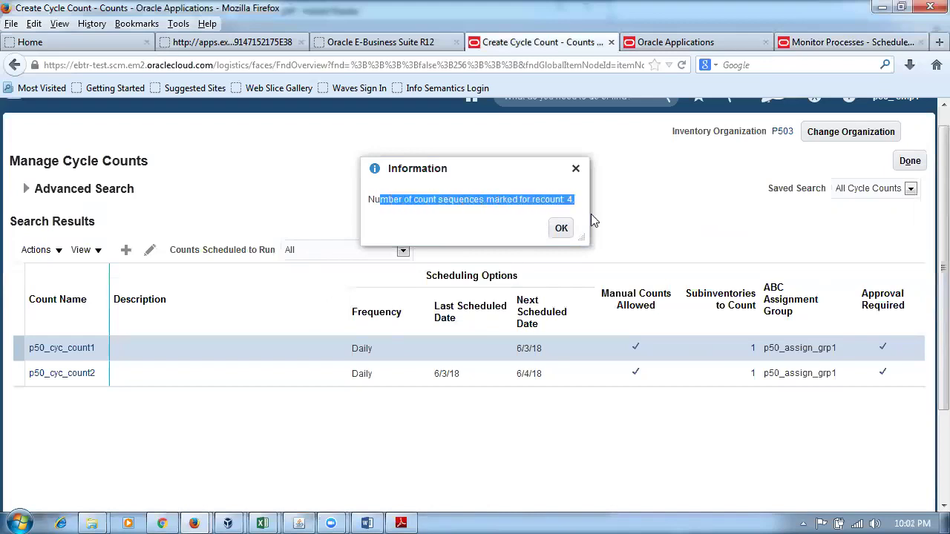
click(387, 225)
drag(382, 199, 582, 202)
click(561, 228)
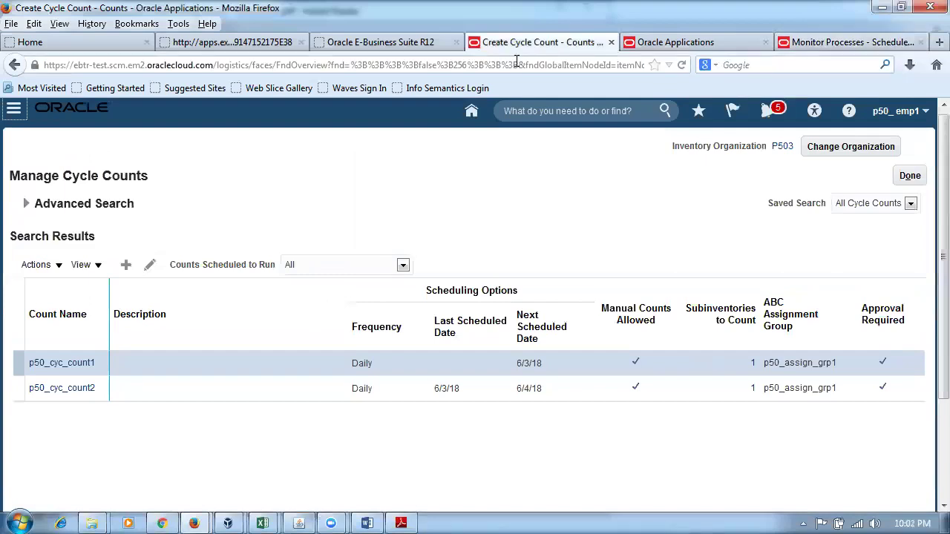
Open Inventory under Warehouse Operations on the other Oracle page and review the on-hand item quantities for organization P503
click(686, 36)
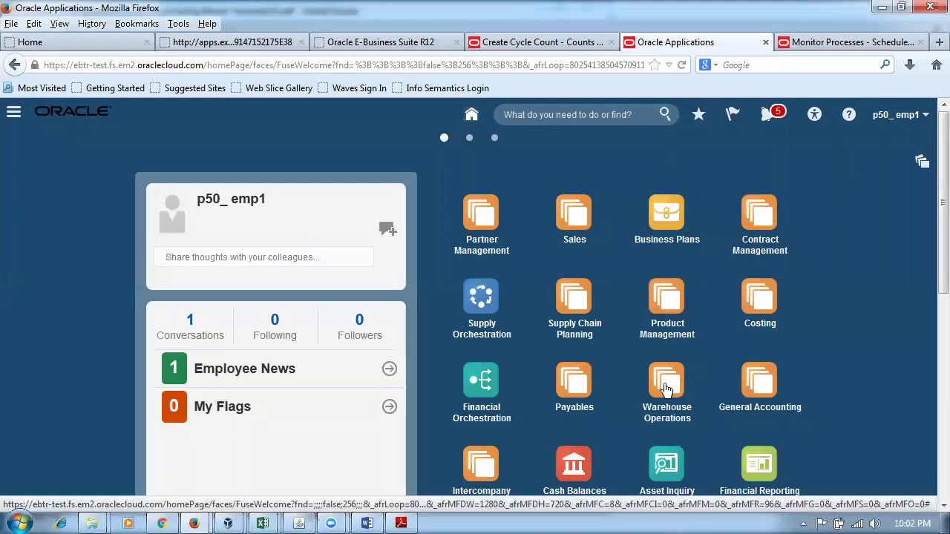
click(667, 385)
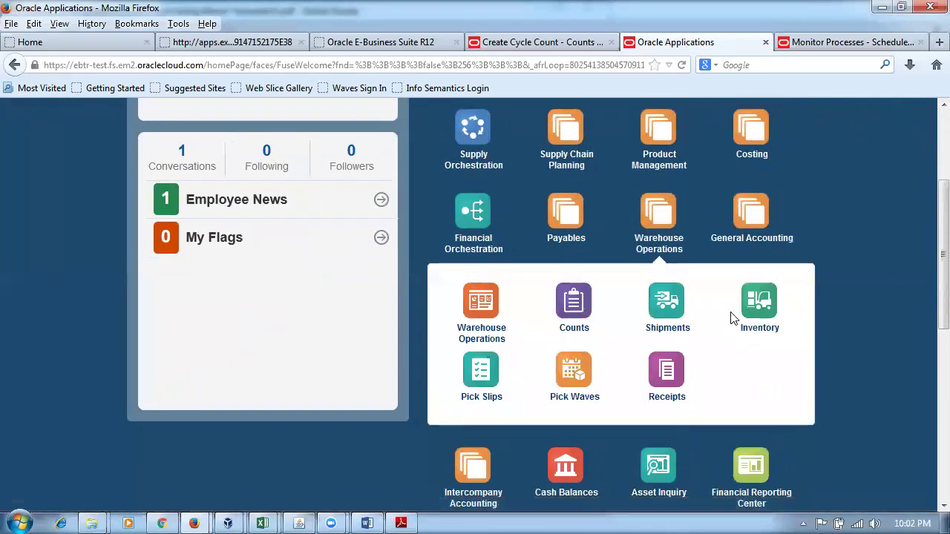
click(758, 313)
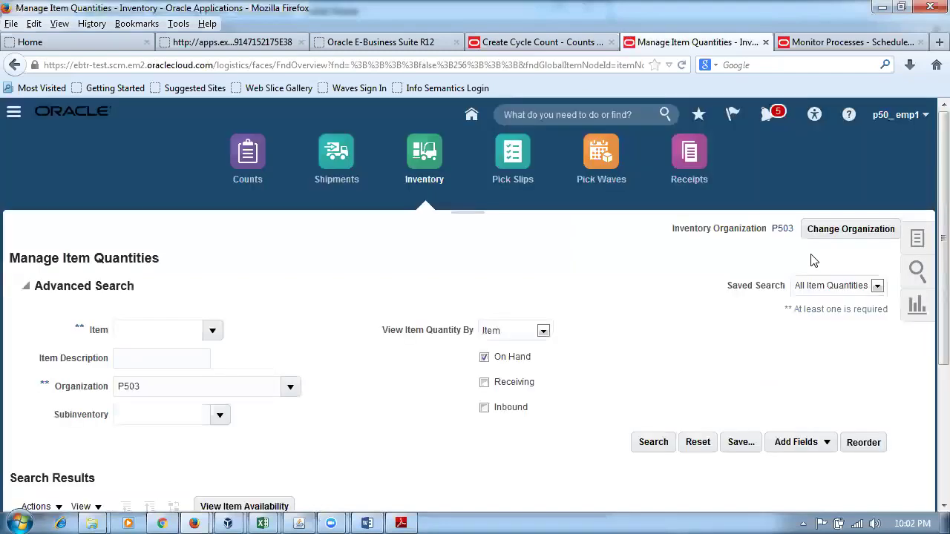
scroll(668, 289, down, 5)
scroll(724, 222, up, 4)
scroll(727, 228, up, 1)
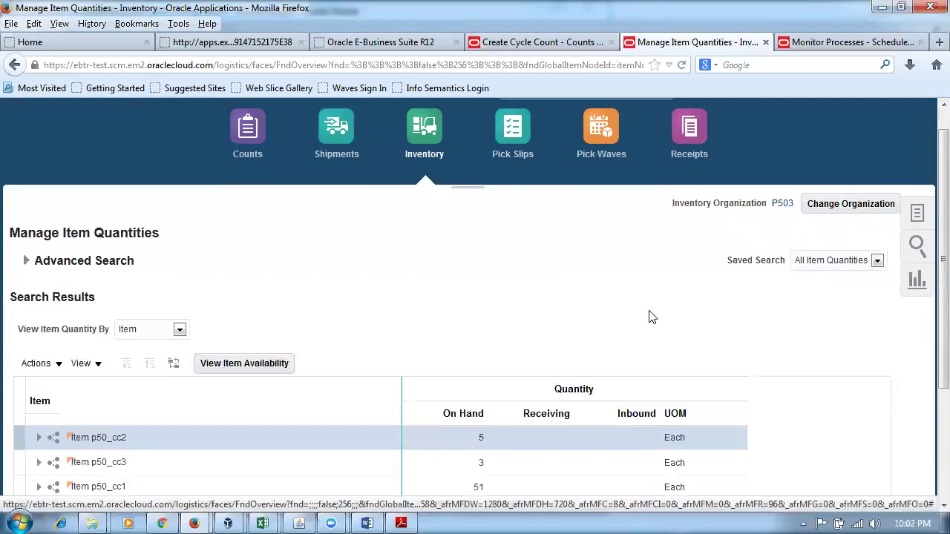
scroll(653, 319, down, 4)
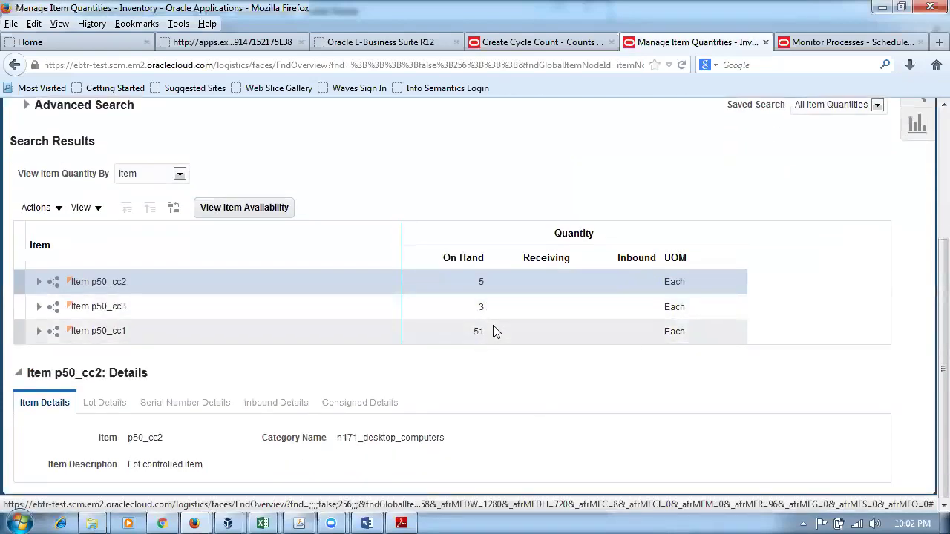
Return to the cycle counts page and open Record Count Sequences for p50_cyc_count2
click(523, 41)
click(20, 388)
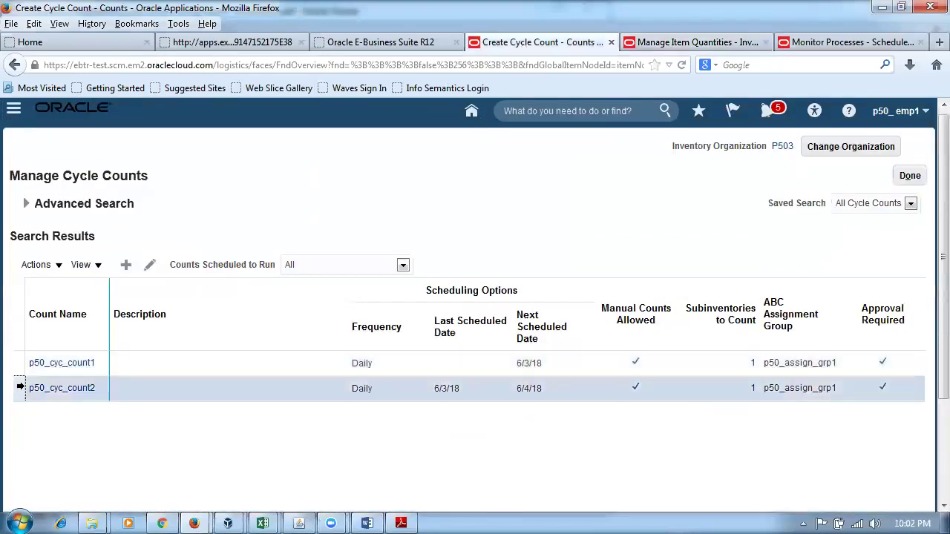
click(35, 266)
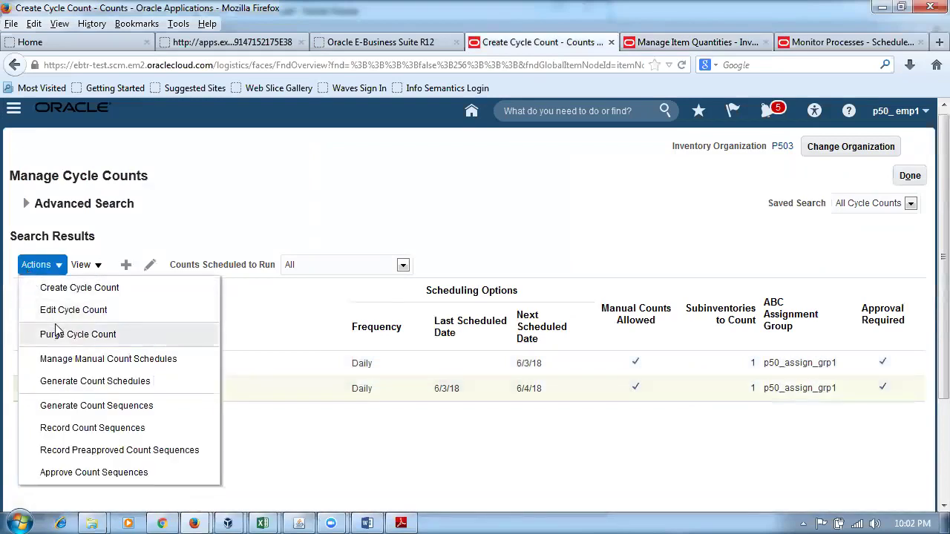
click(83, 430)
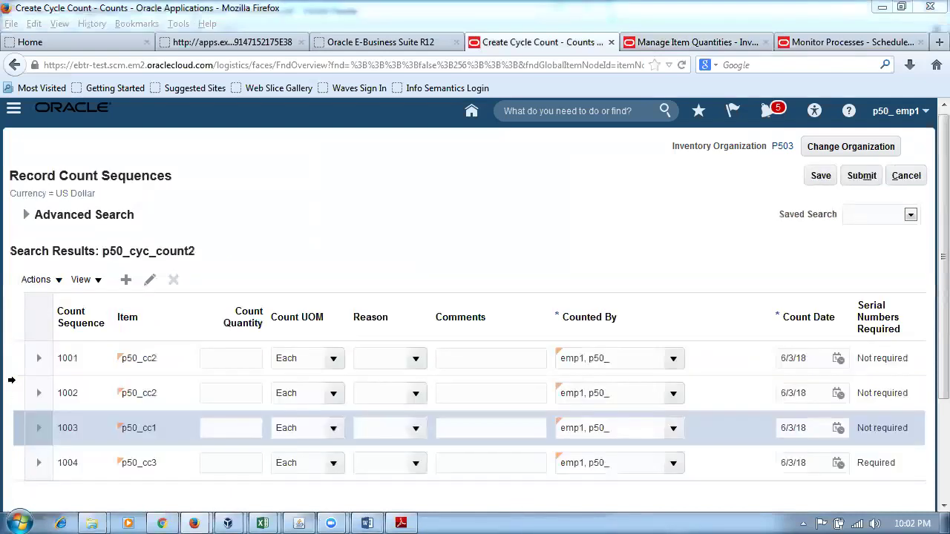
Enter count quantities of 3 for sequence 1001, 4 for 1002, 47 for 1003 and 2 for 1004
click(222, 360)
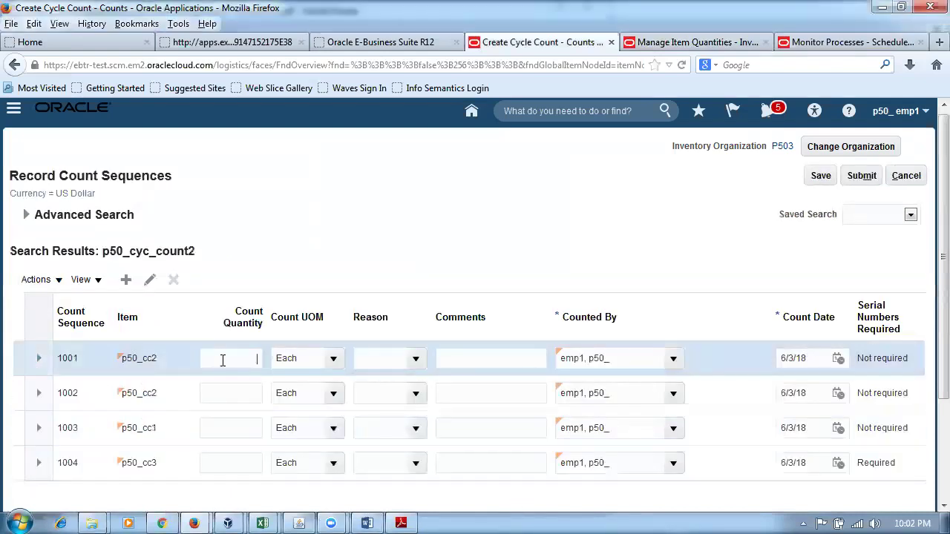
click(233, 388)
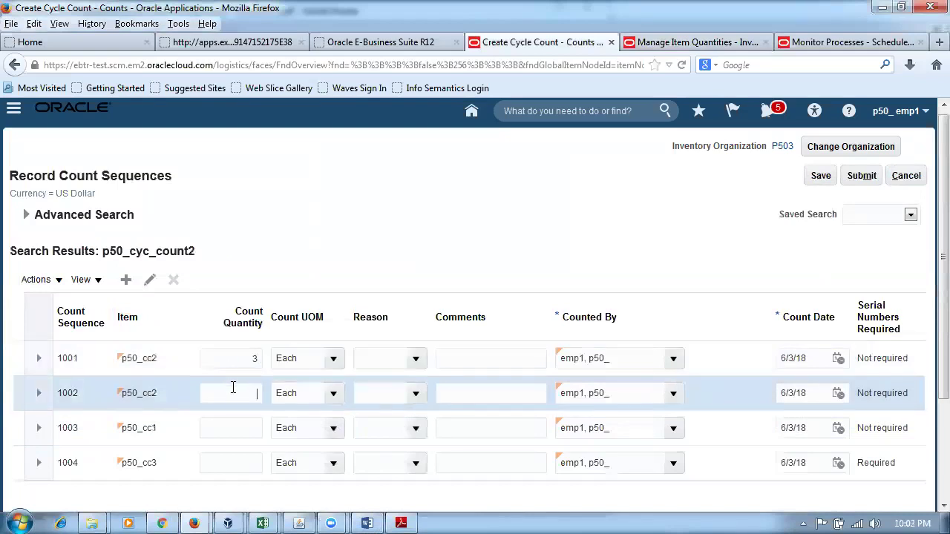
click(231, 431)
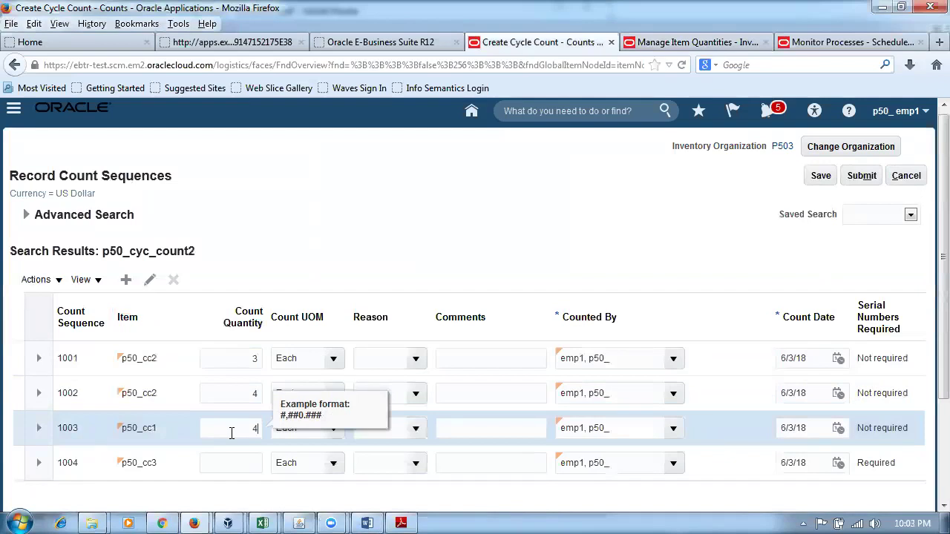
click(237, 462)
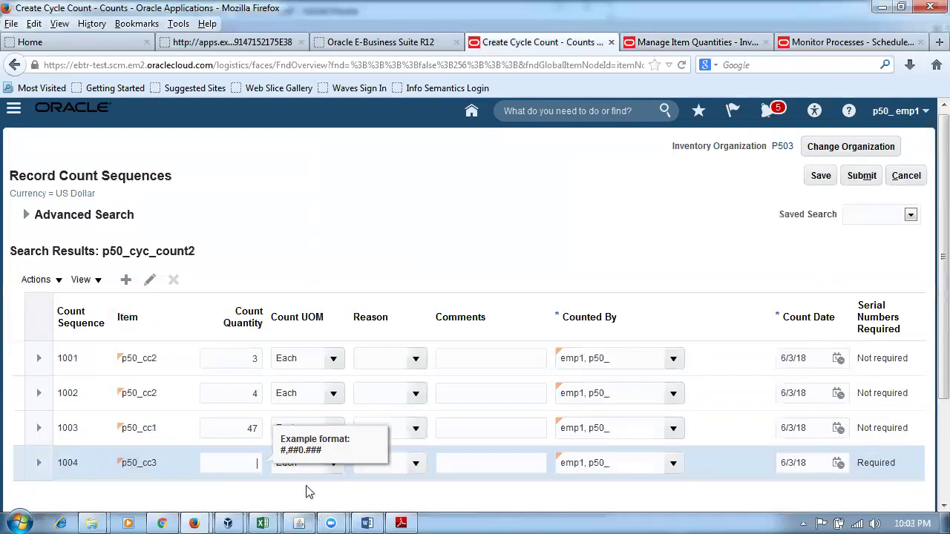
text(2)
click(457, 472)
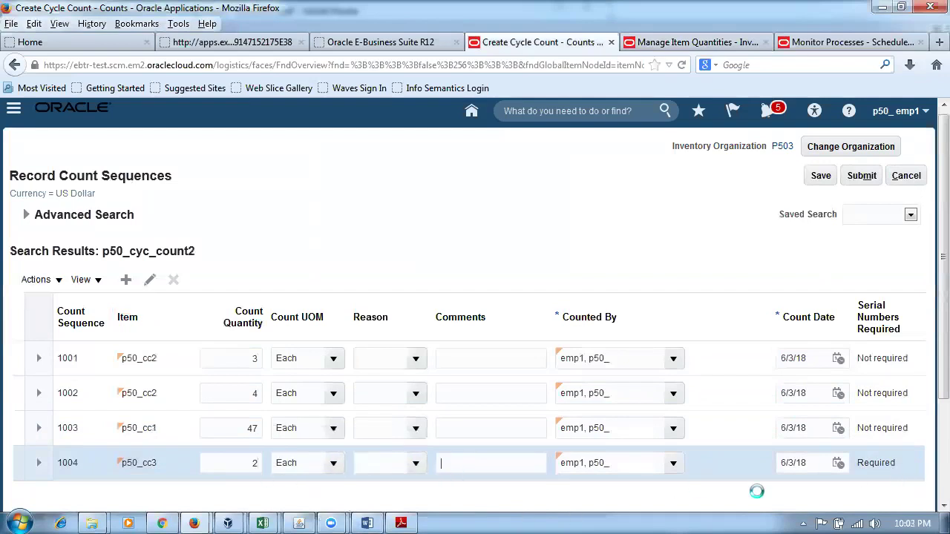
Record serial numbers 101 and 103 in the count for item p50_cc3 and return to the count sequences
click(881, 464)
scroll(877, 475, down, 3)
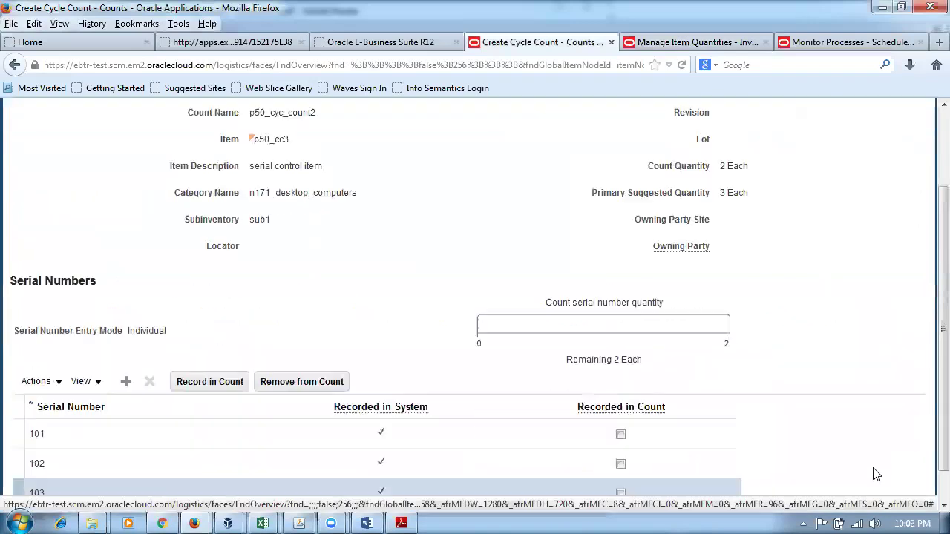
click(620, 398)
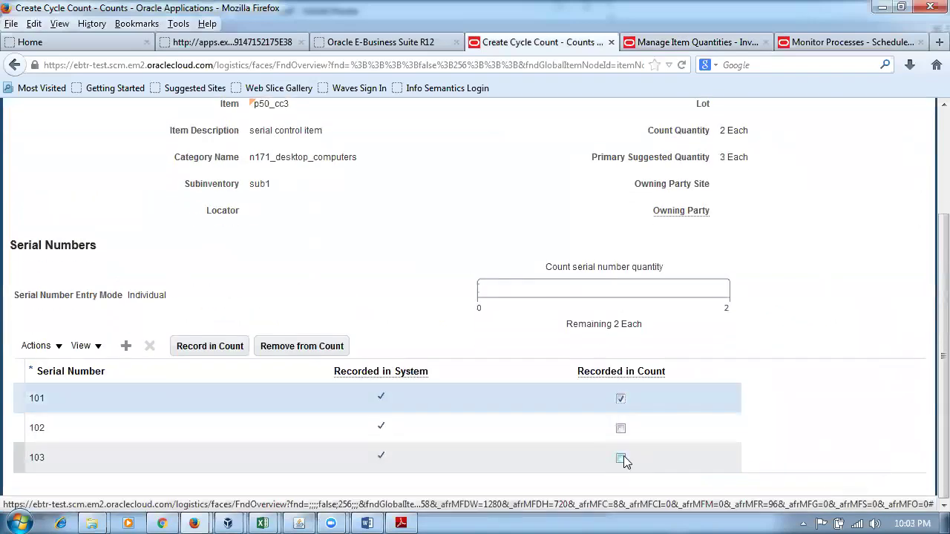
click(620, 457)
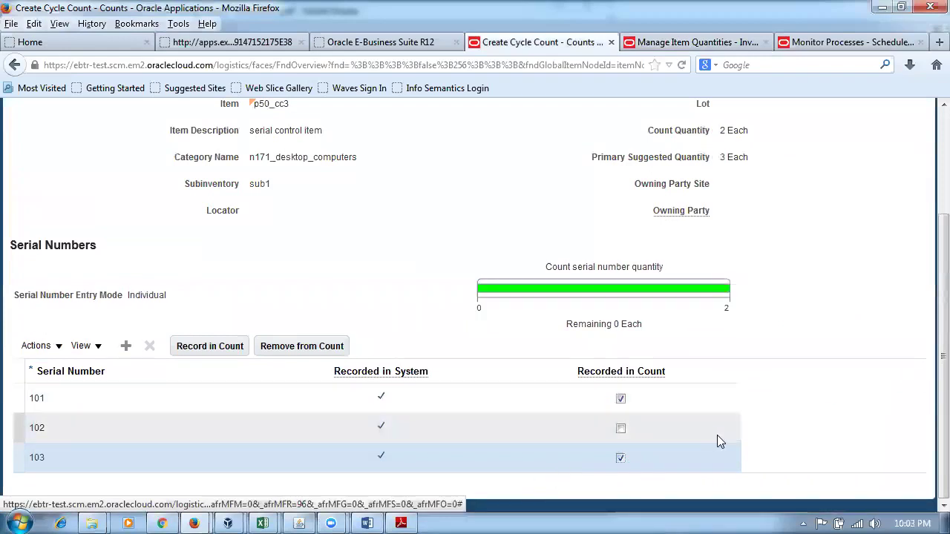
scroll(826, 371, up, 3)
click(842, 181)
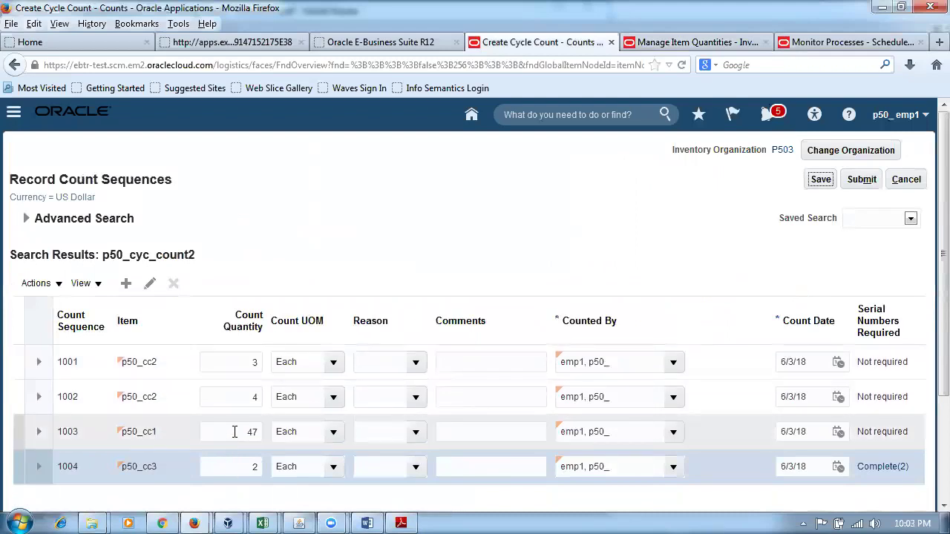
Submit the recount of p50_cyc_count2, then read and dismiss the information message
click(872, 184)
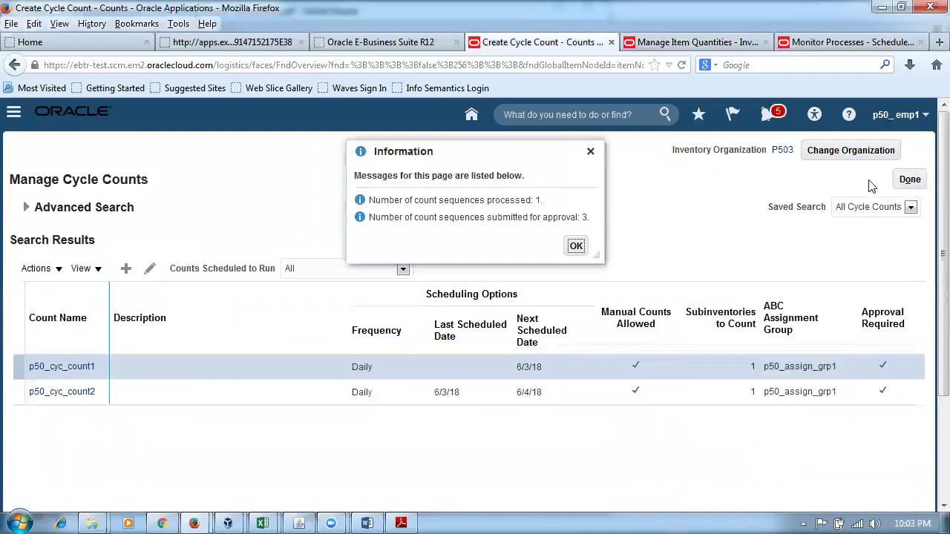
drag(417, 200, 563, 202)
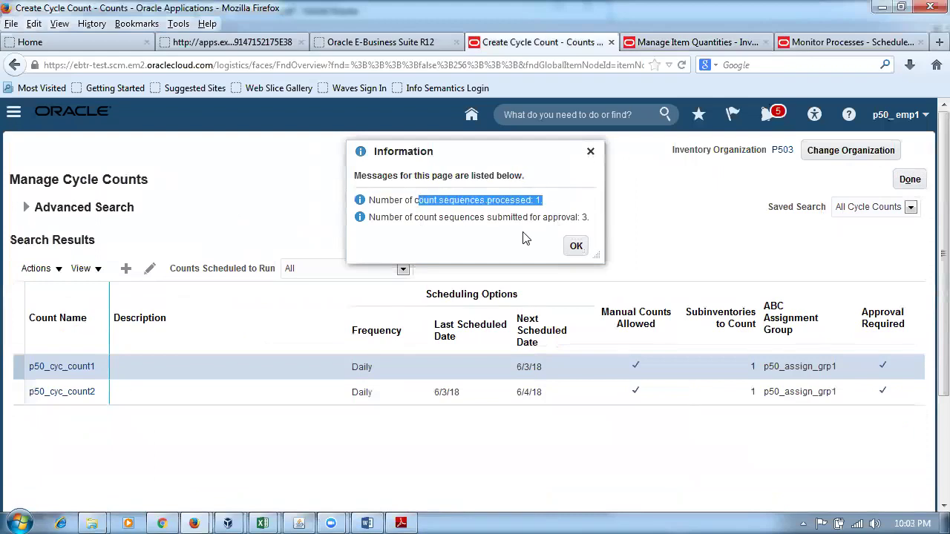
drag(472, 217, 602, 219)
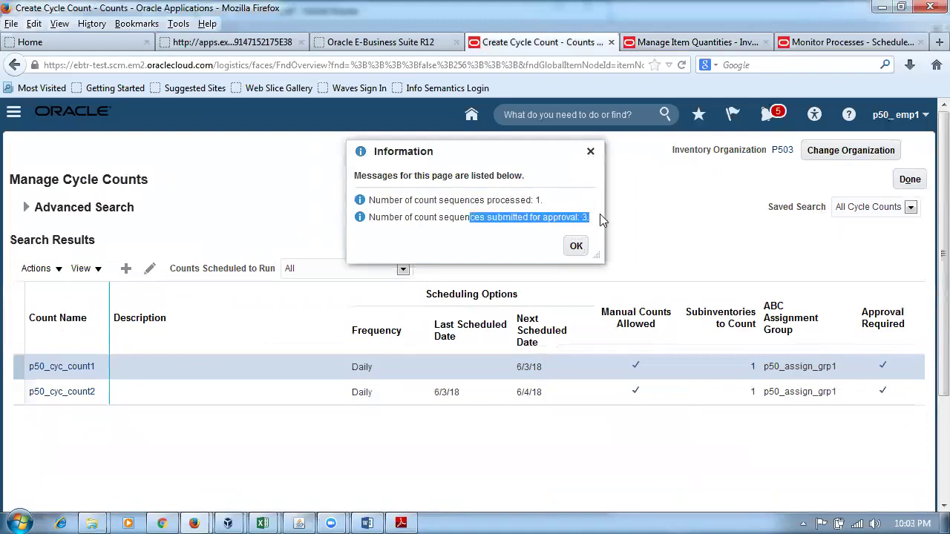
click(495, 232)
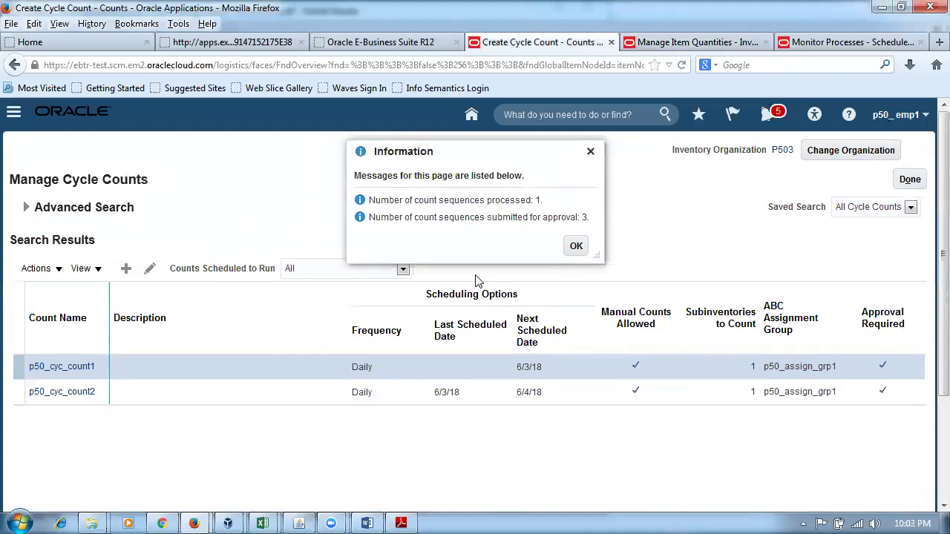
click(575, 246)
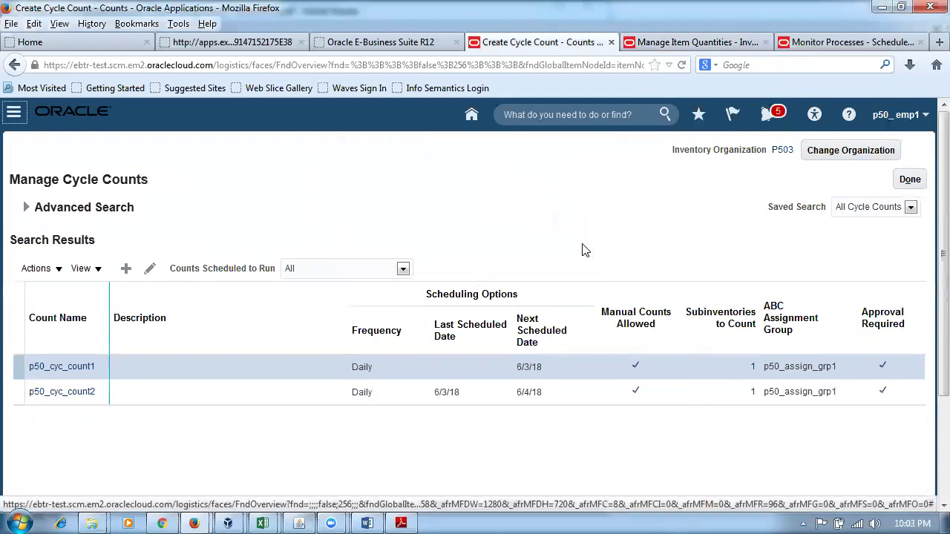
Open Approve Count Sequences for cycle count p50_cyc_count2
click(18, 391)
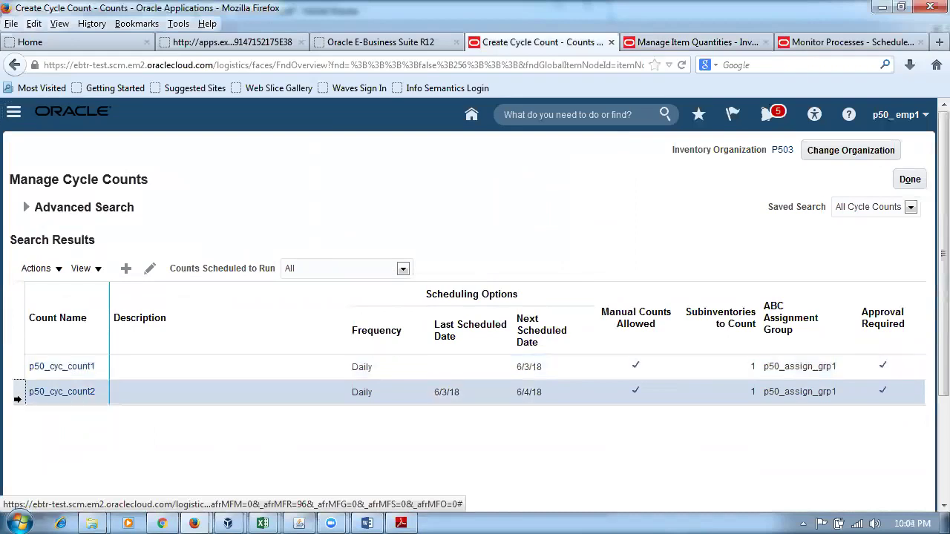
click(37, 273)
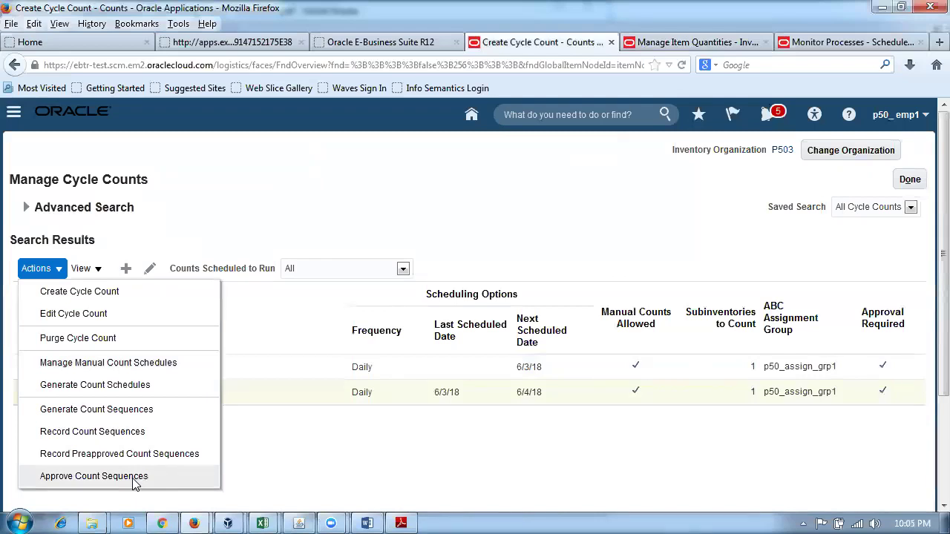
click(87, 477)
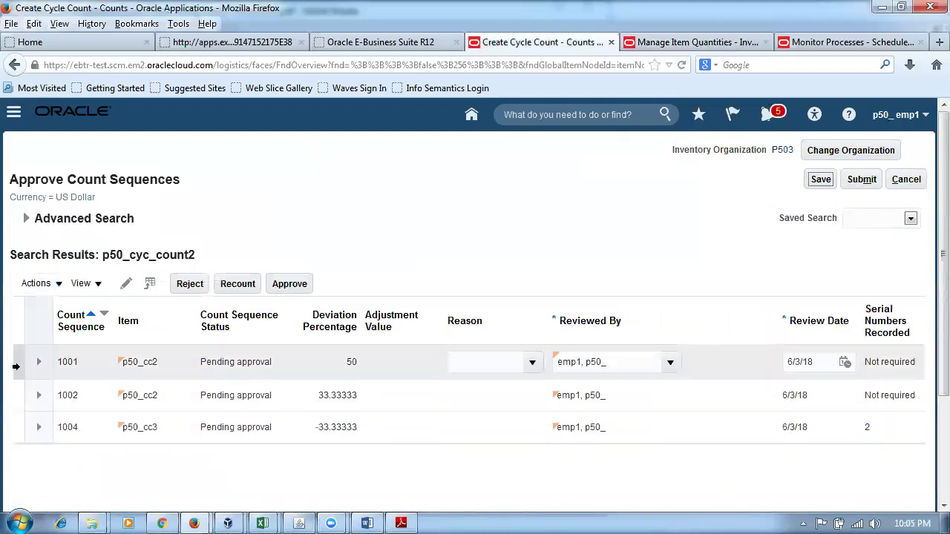
Approve count sequence 1001 and set its reason to p55 Local Cash Purchase
click(14, 366)
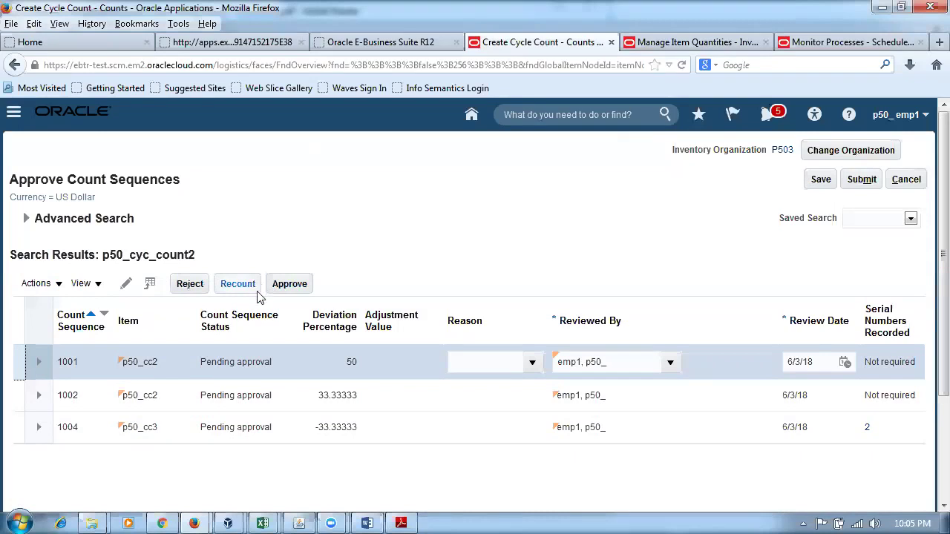
click(309, 290)
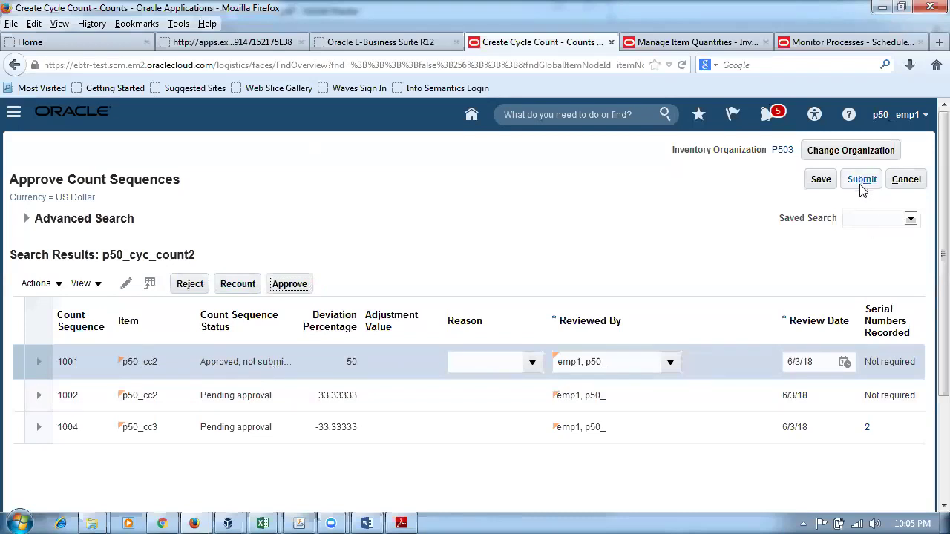
click(533, 362)
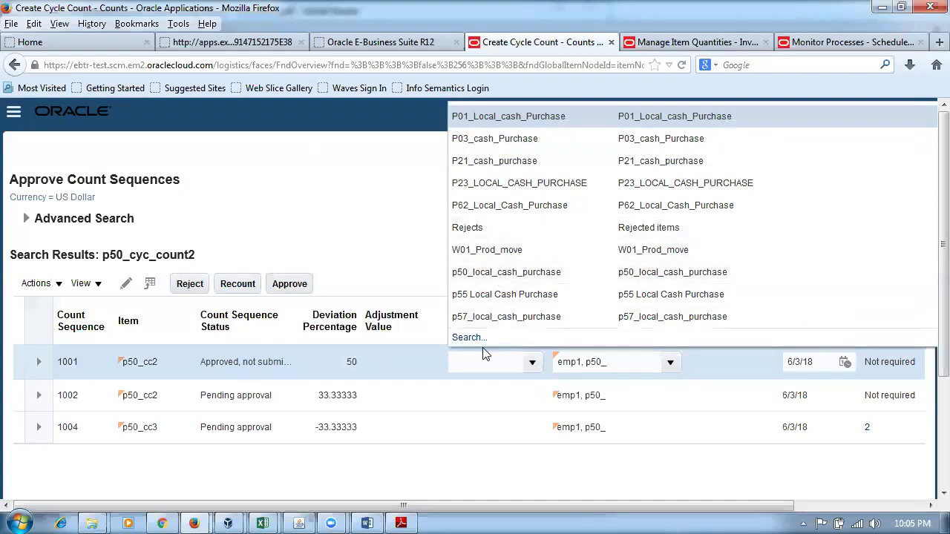
click(502, 296)
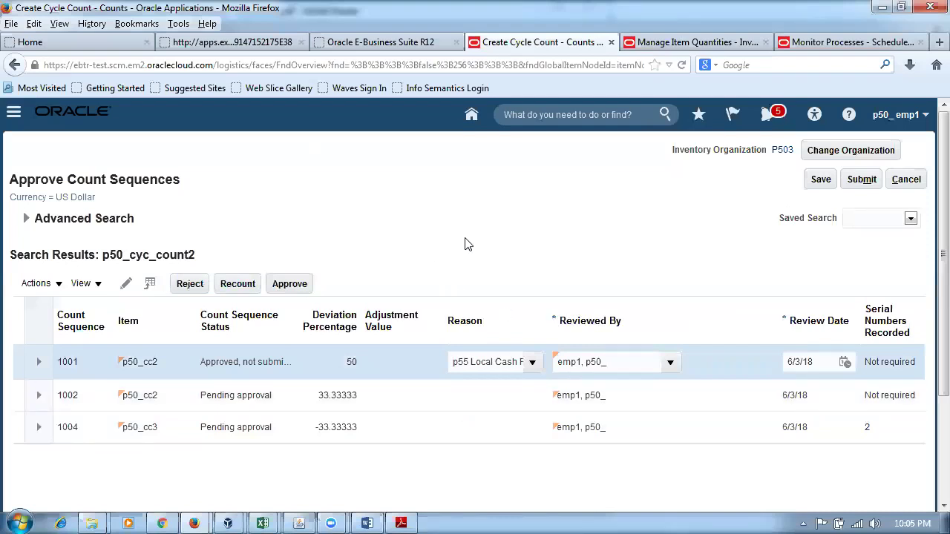
Approve count sequences 1002 and 1004 of p50_cyc_count2
click(20, 391)
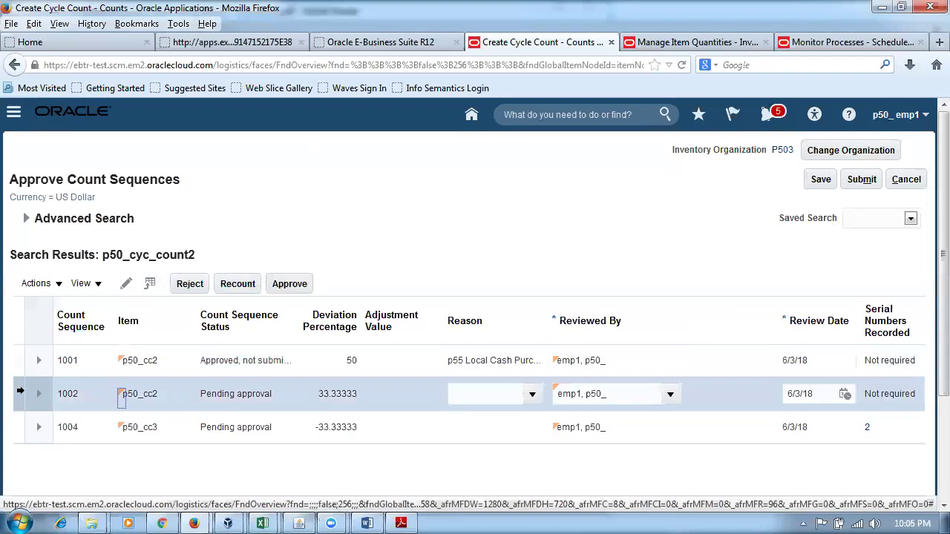
click(294, 289)
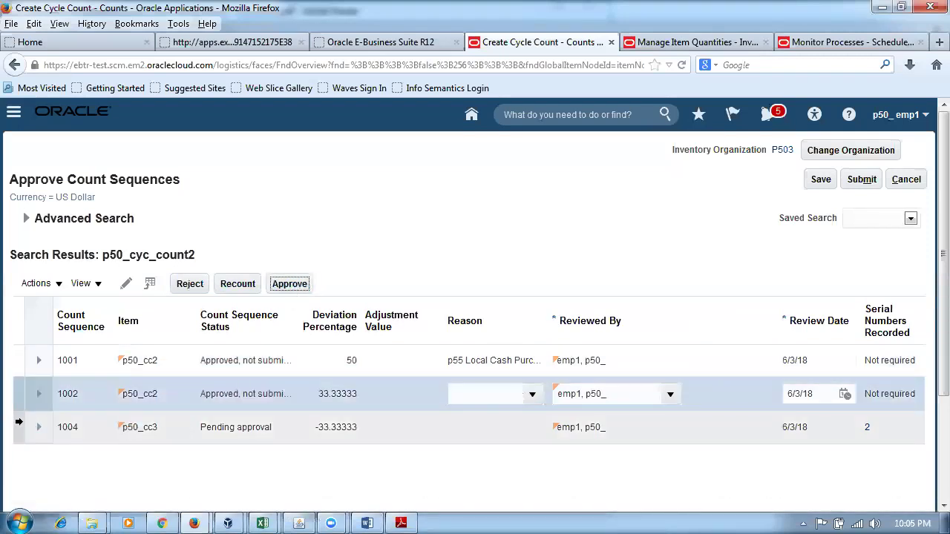
click(18, 426)
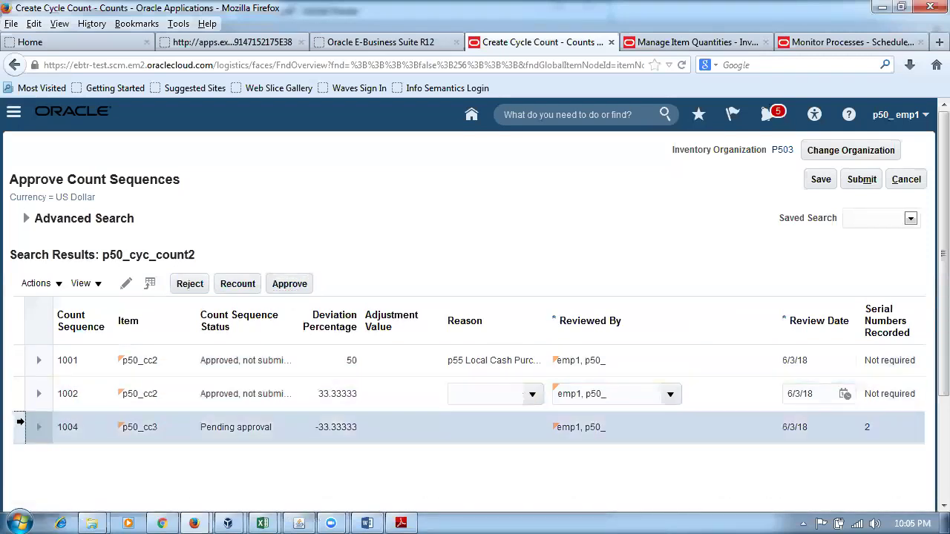
click(289, 284)
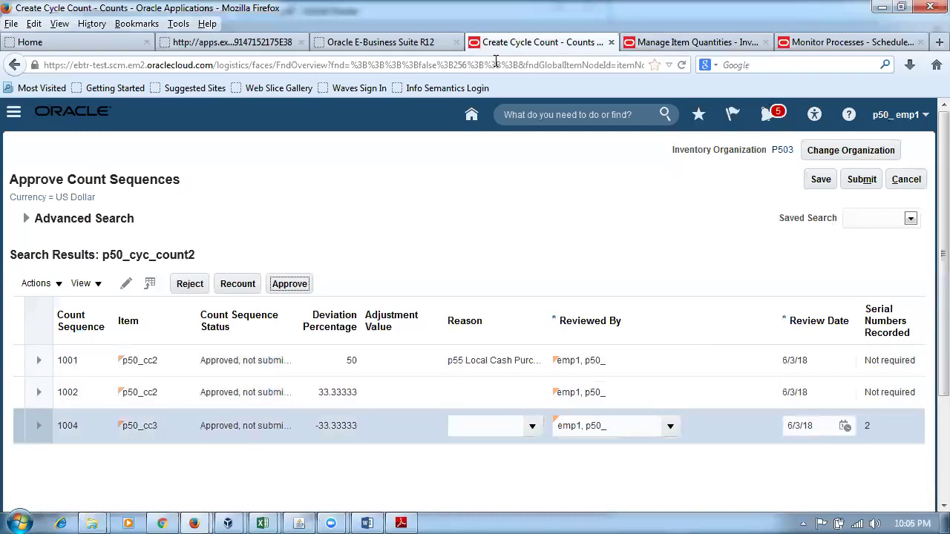
Switch to Manage Item Quantities and rerun the search to check the items' on-hand quantities
click(698, 45)
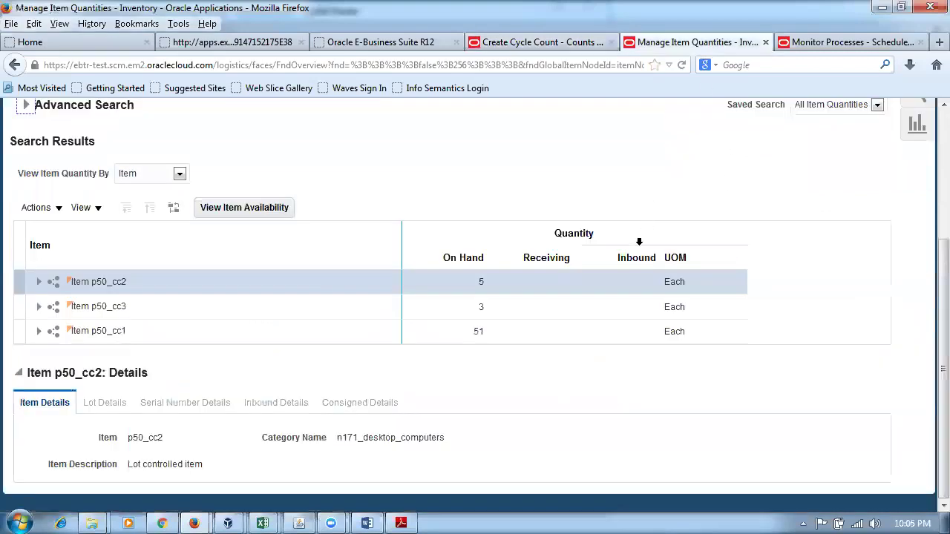
click(27, 105)
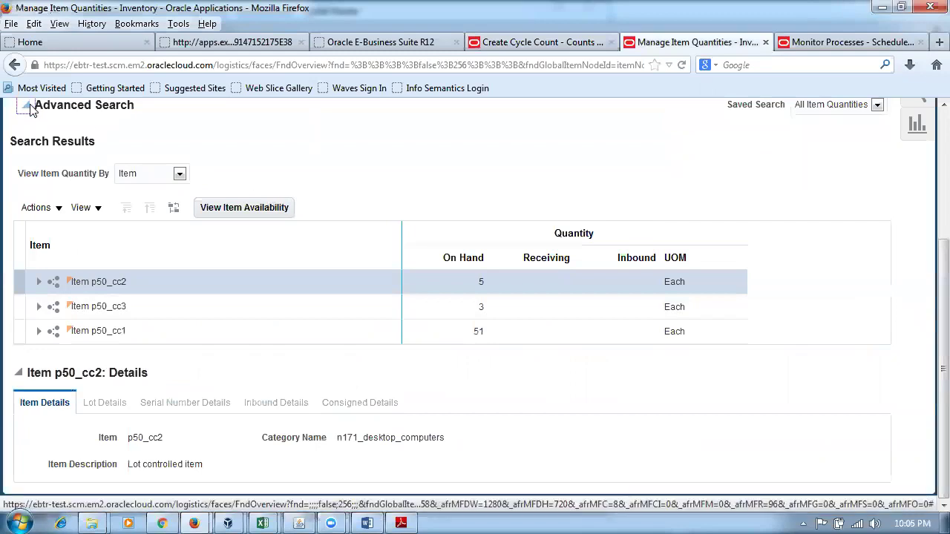
click(651, 261)
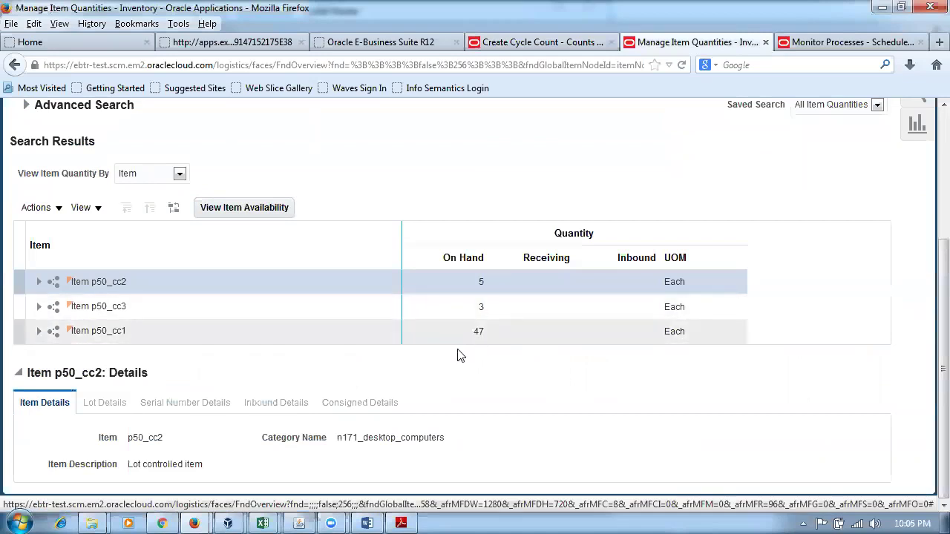
Return to Approve Count Sequences, submit the approvals for p50_cyc_count2, then read and dismiss the information message
click(533, 42)
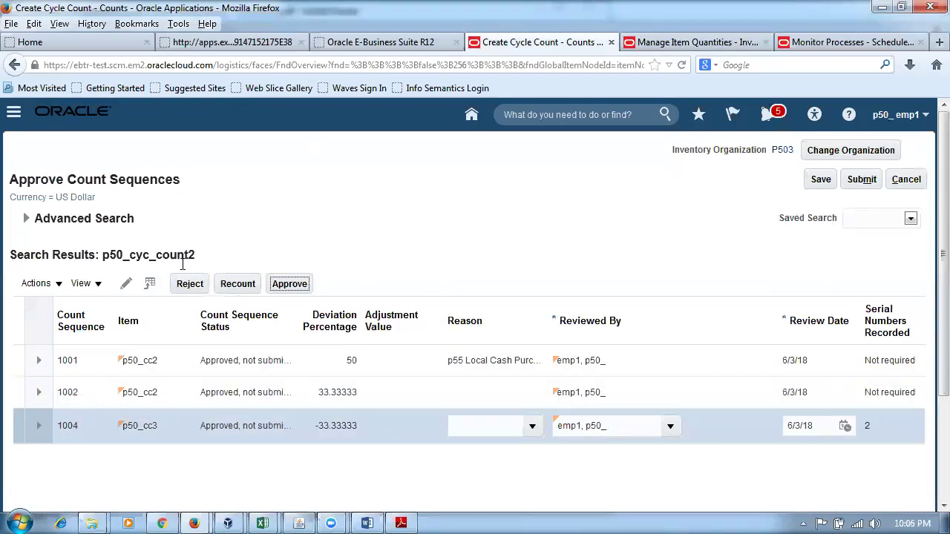
click(677, 253)
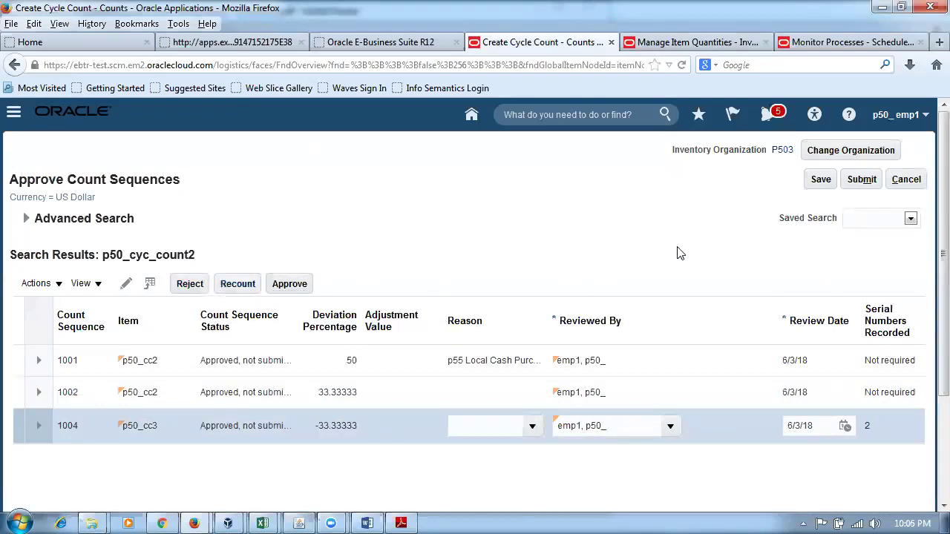
click(862, 183)
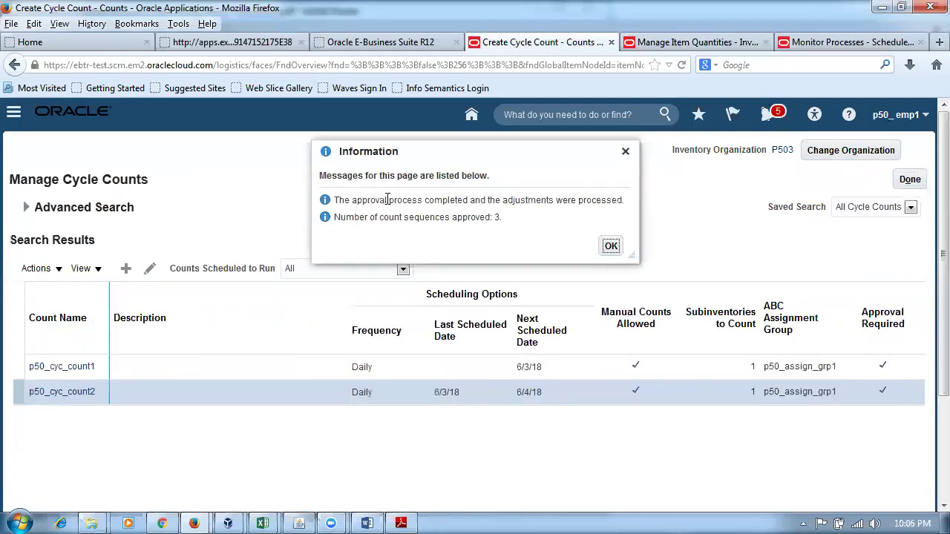
drag(366, 218, 535, 218)
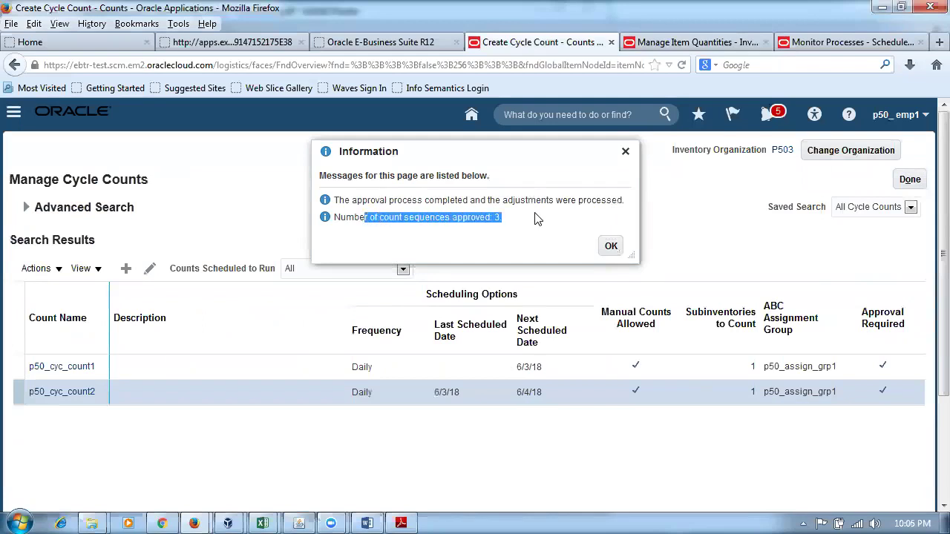
click(611, 247)
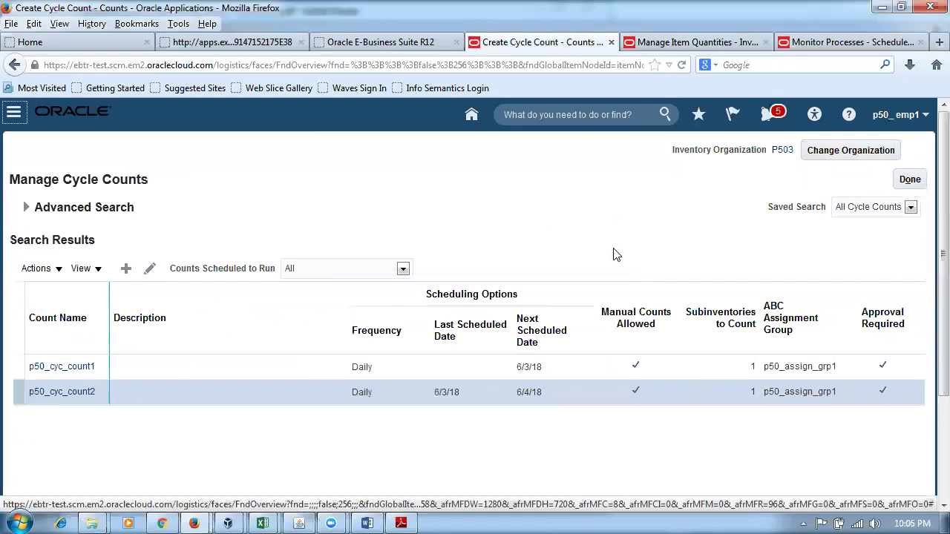
Refresh the on-hand item quantities of organization P503 in Manage Item Quantities to check the processed adjustments
click(690, 43)
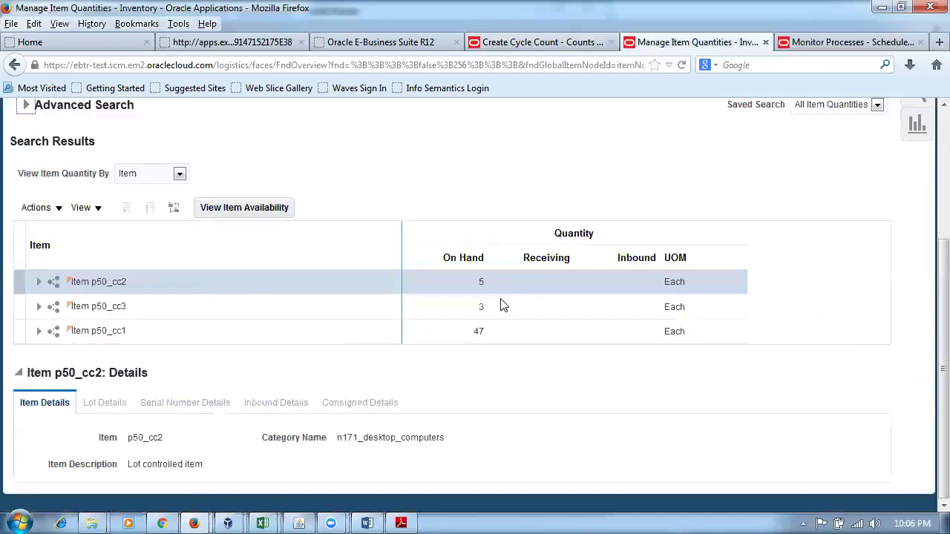
scroll(309, 203, up, 2)
click(26, 190)
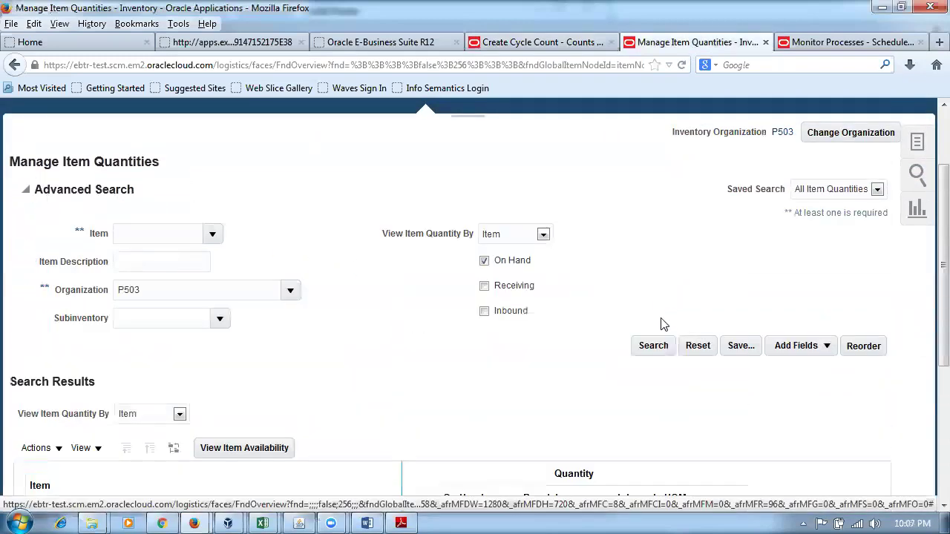
click(662, 347)
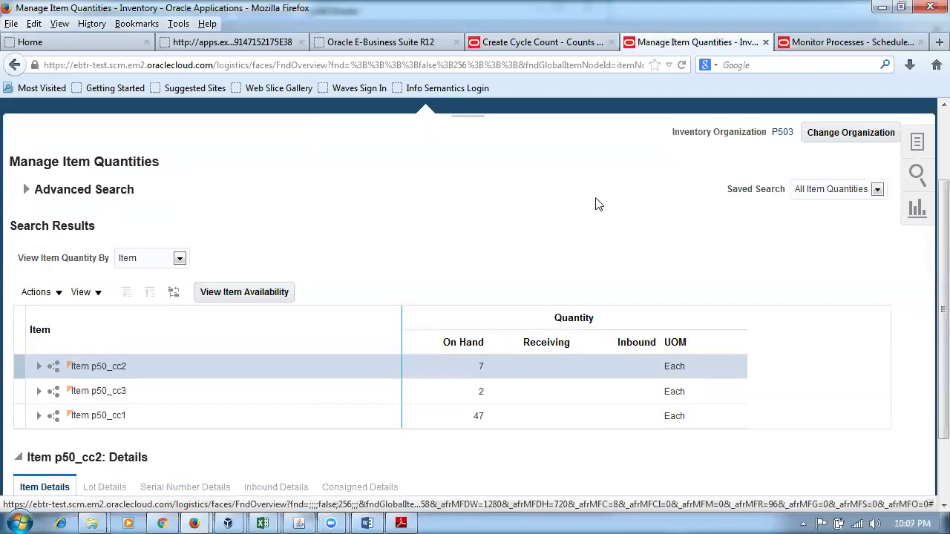
Switch to the Oracle Applications navigator and collapse its entire function tree
click(296, 520)
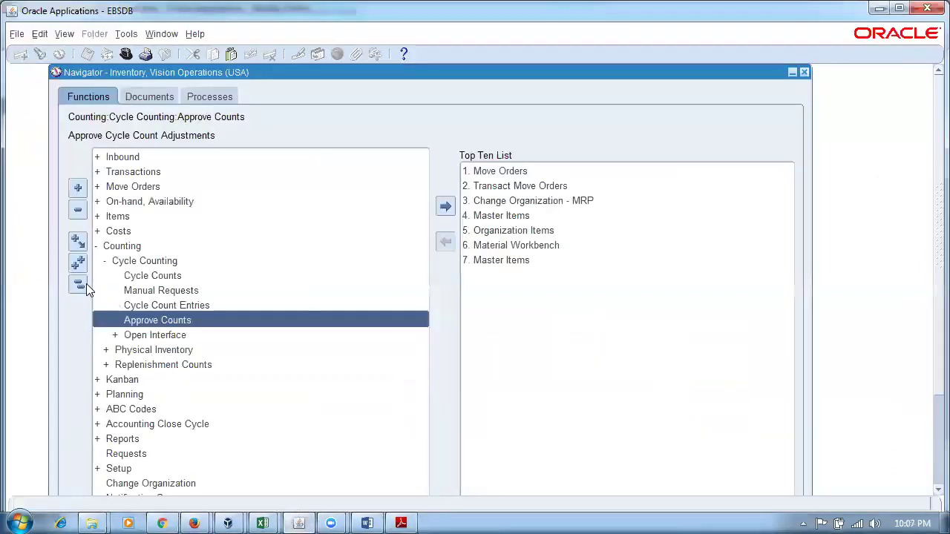
click(86, 283)
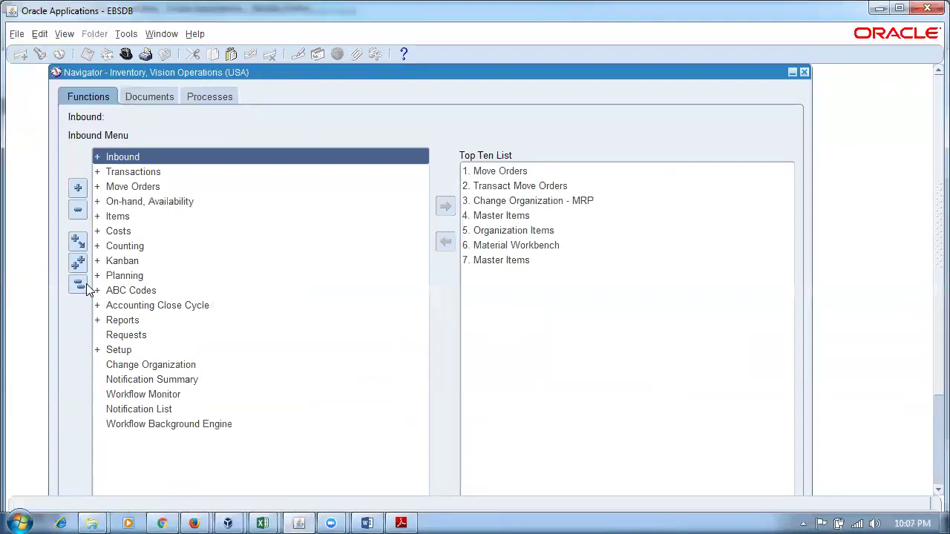
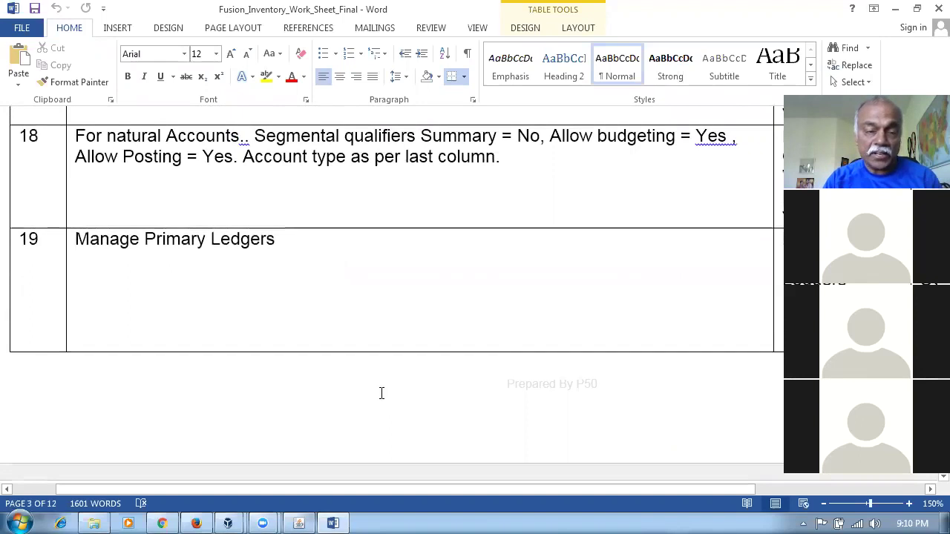
Review implementation steps 1 to 7 in the Fusion inventory worksheet, from implementation users to legal jurisdictions
scroll(381, 397, up, 20)
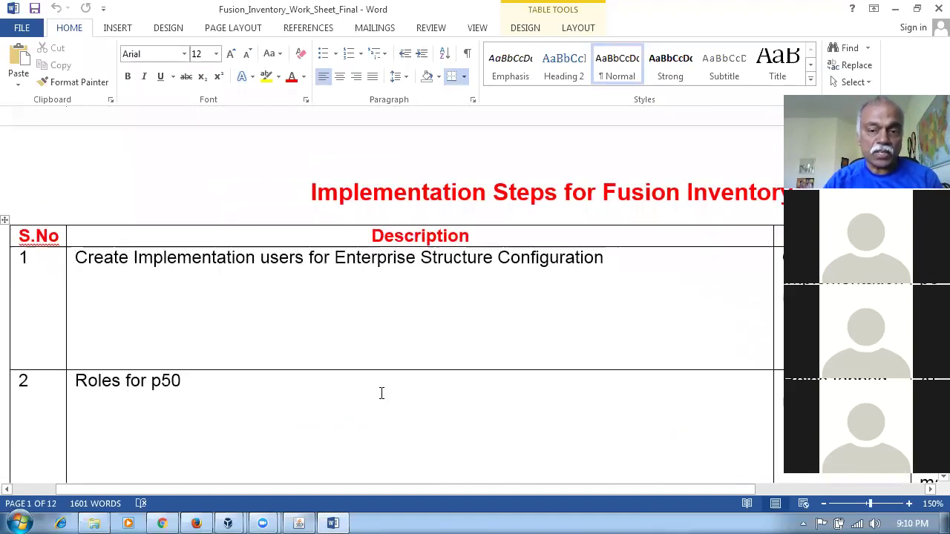
click(152, 258)
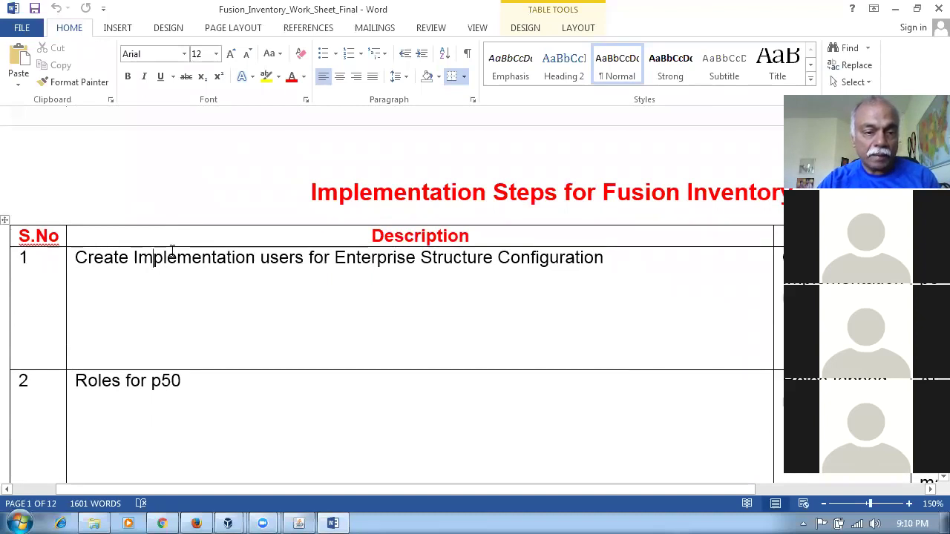
drag(171, 252, 307, 256)
click(99, 381)
scroll(125, 382, down, 2)
scroll(125, 382, down, 3)
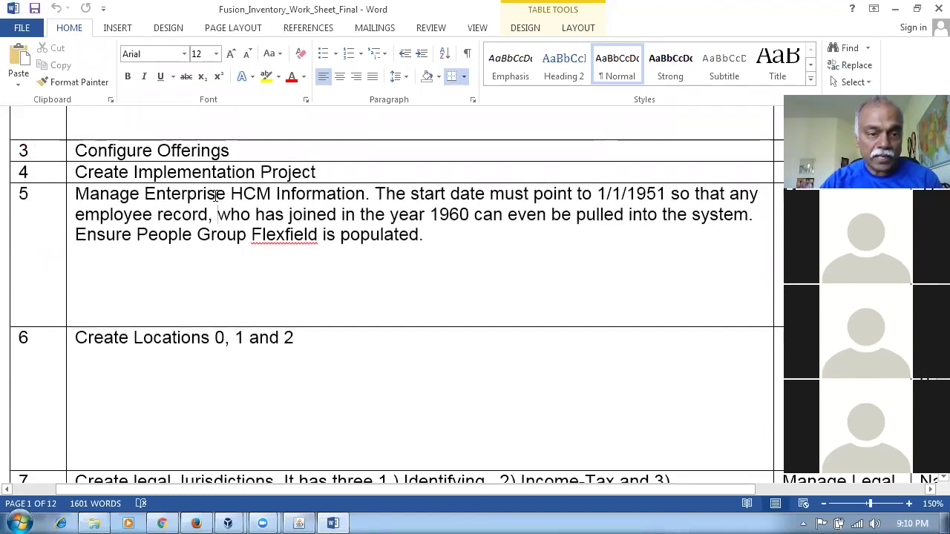
drag(215, 194, 247, 235)
click(163, 339)
scroll(178, 371, down, 2)
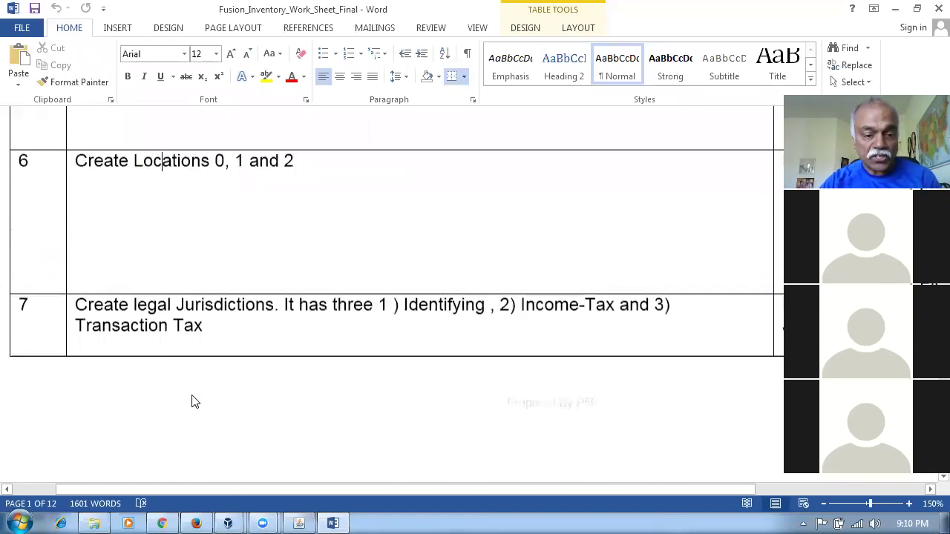
scroll(192, 402, down, 1)
drag(151, 281, 269, 322)
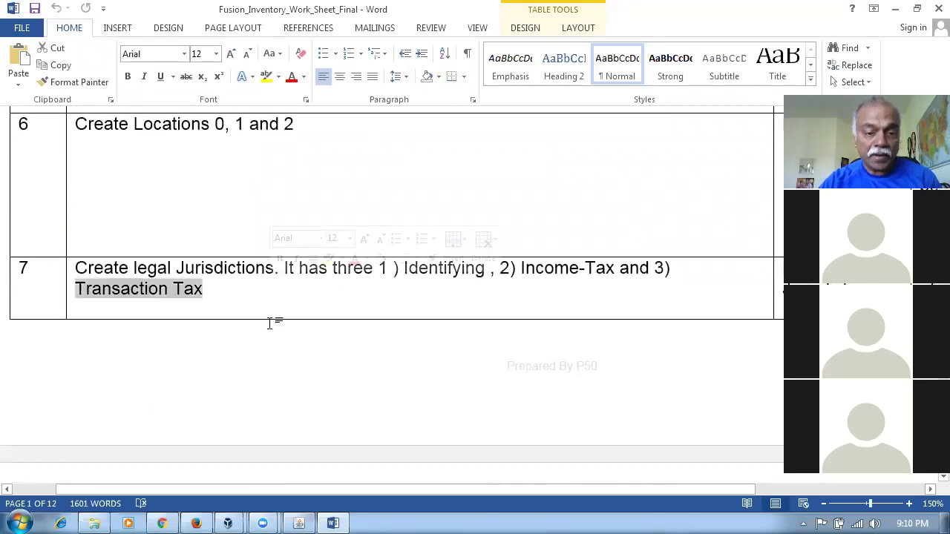
Review worksheet steps 8 to 14, covering legal authorities, legal address, legal entity, value sets, accounting calendars and chart of accounts structures
scroll(270, 324, down, 10)
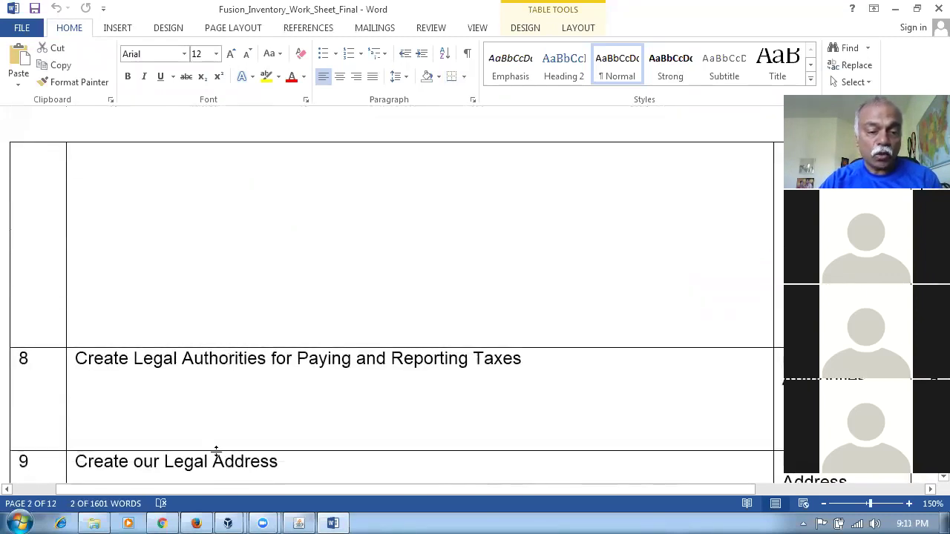
click(220, 452)
scroll(276, 435, down, 4)
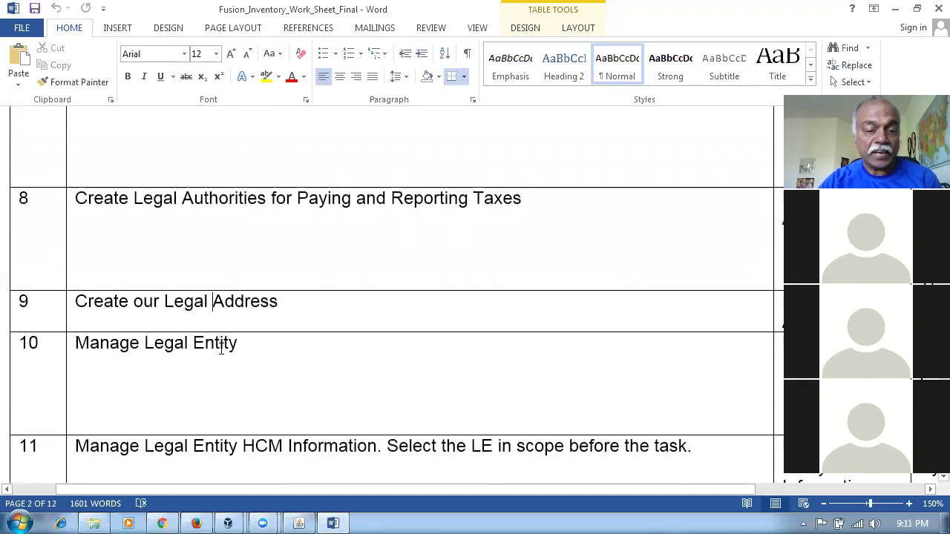
drag(184, 456, 330, 455)
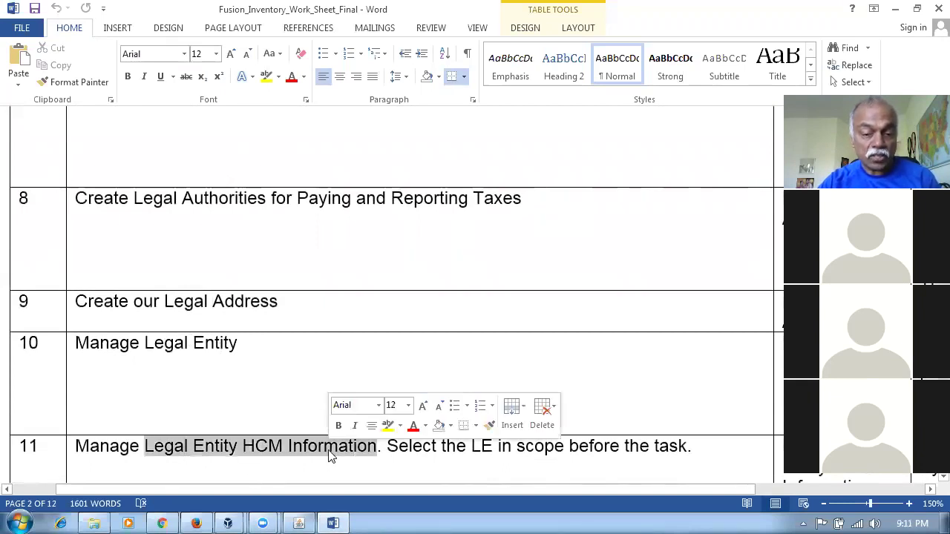
click(250, 454)
scroll(250, 451, down, 3)
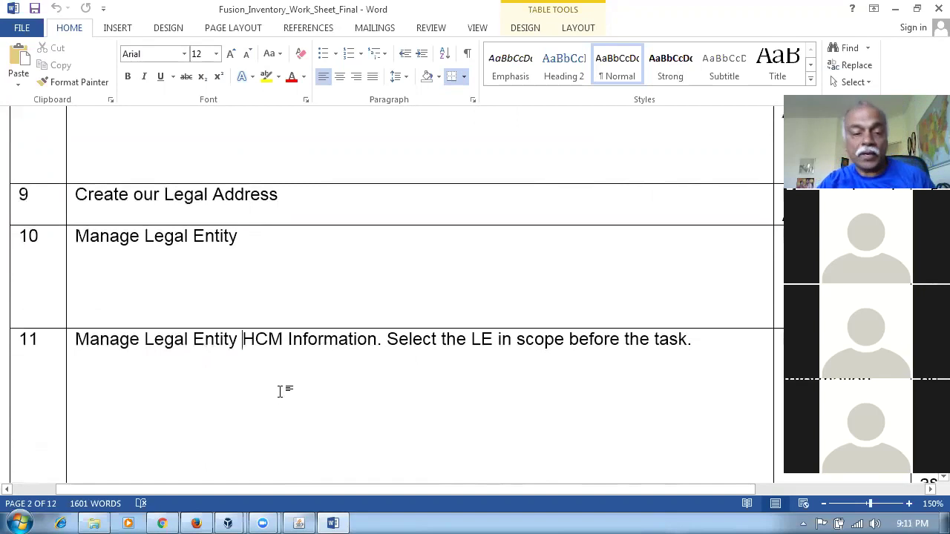
drag(121, 339, 527, 367)
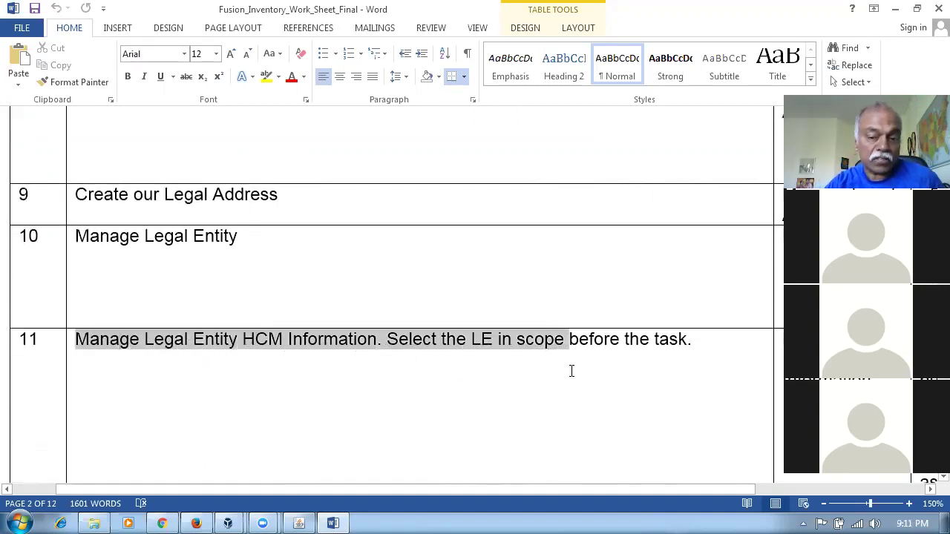
click(452, 389)
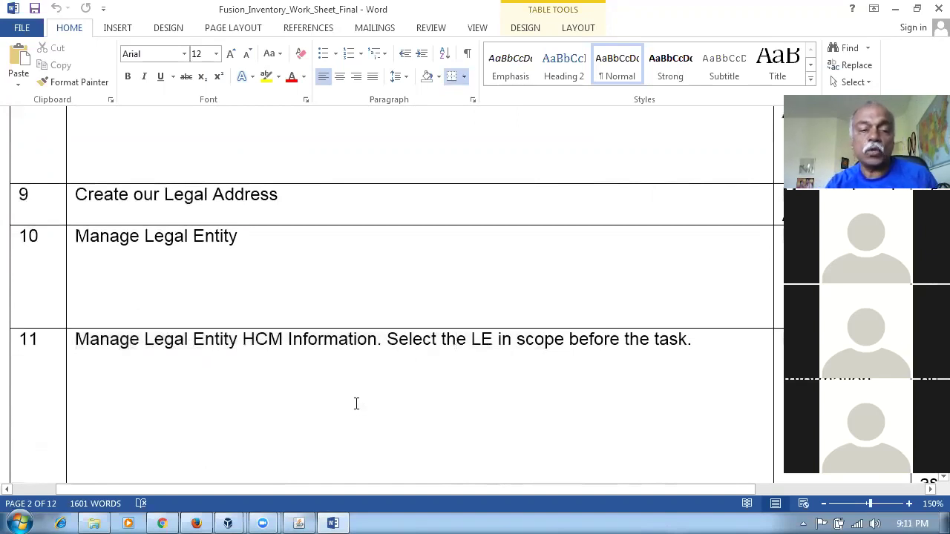
scroll(356, 403, down, 10)
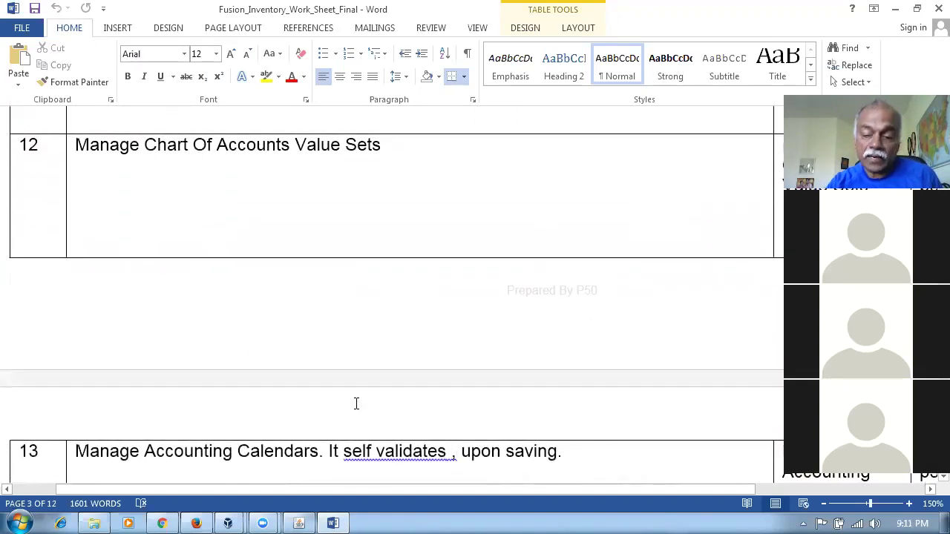
scroll(356, 403, down, 8)
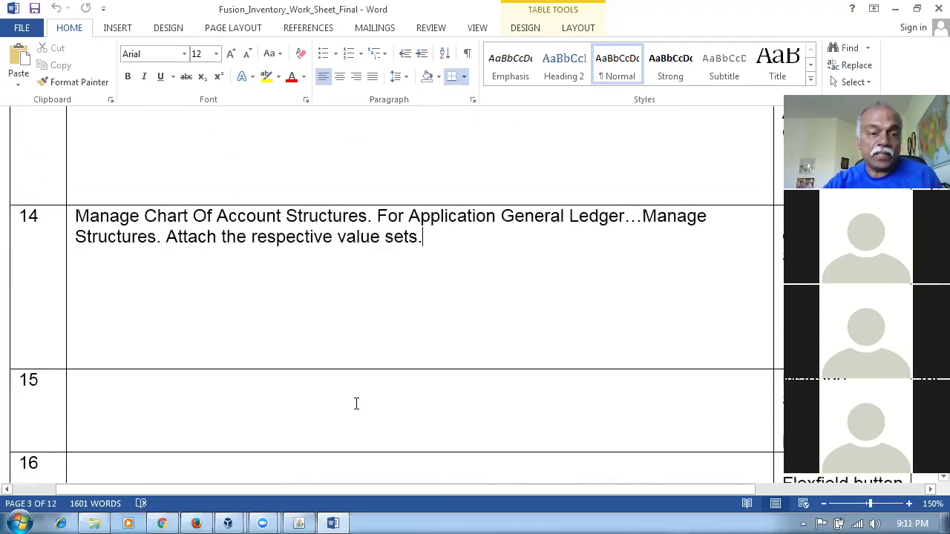
Review worksheet steps 14 to 19, covering chart of accounts structures, segment value qualifiers, natural accounts and primary ledgers
drag(192, 217, 246, 236)
click(244, 273)
scroll(221, 387, down, 8)
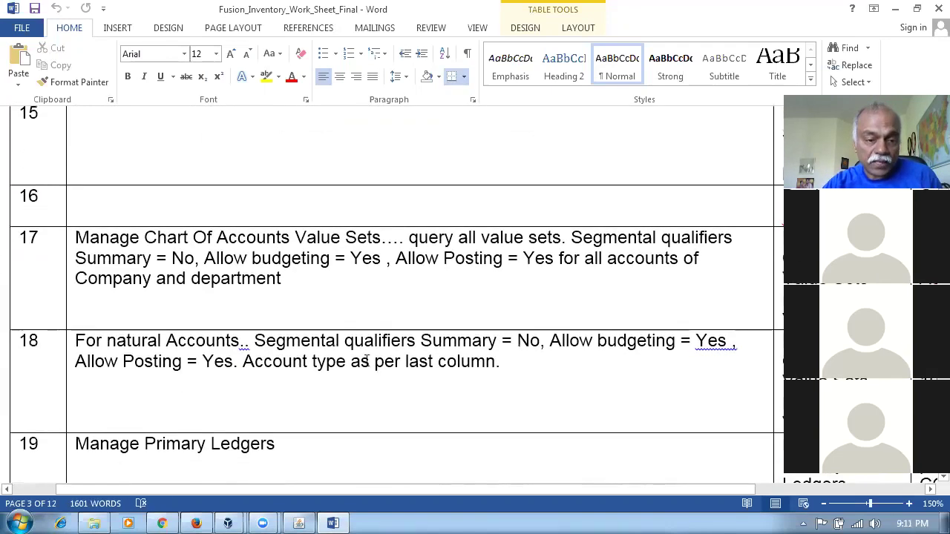
click(313, 363)
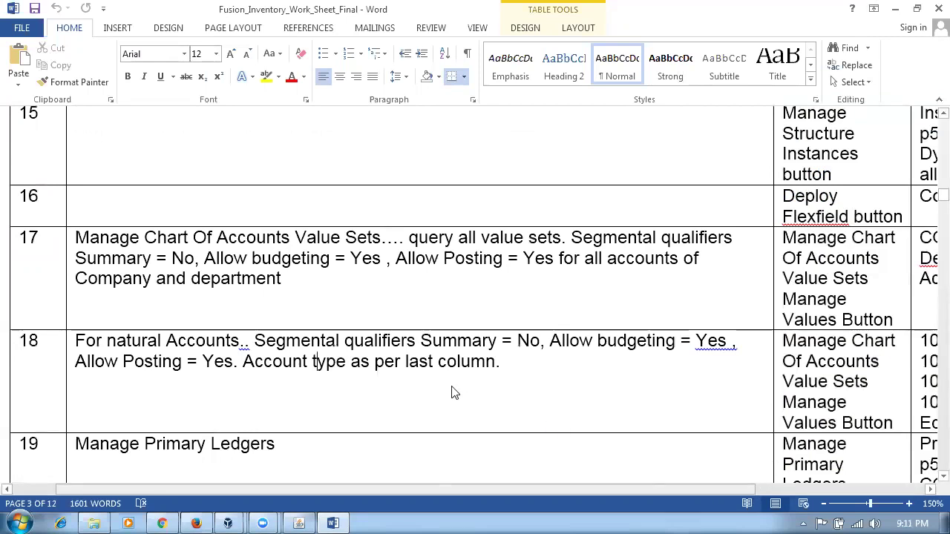
scroll(342, 383, down, 4)
click(334, 283)
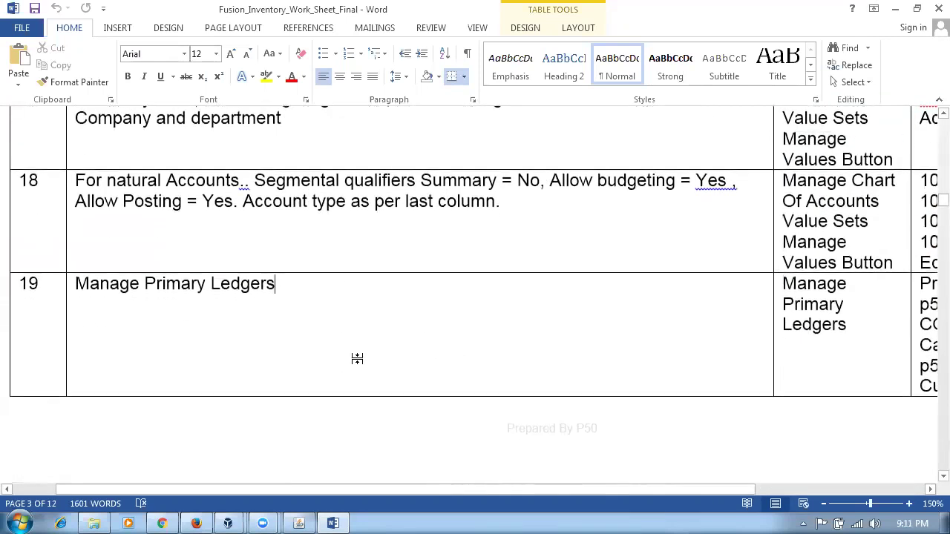
scroll(357, 358, down, 10)
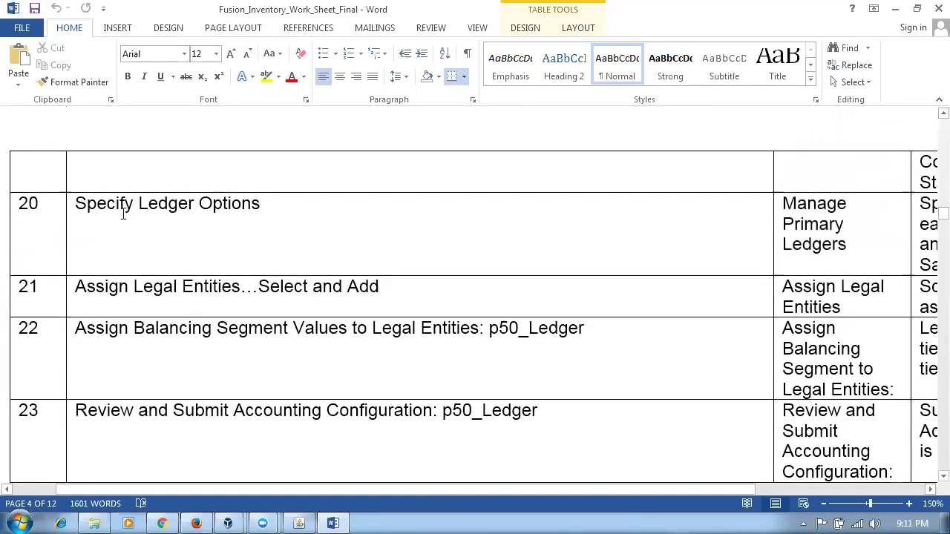
Review worksheet steps 20 to 23 on ledger options, legal entity assignment, balancing segment values and submitting the accounting configuration
drag(141, 292, 346, 289)
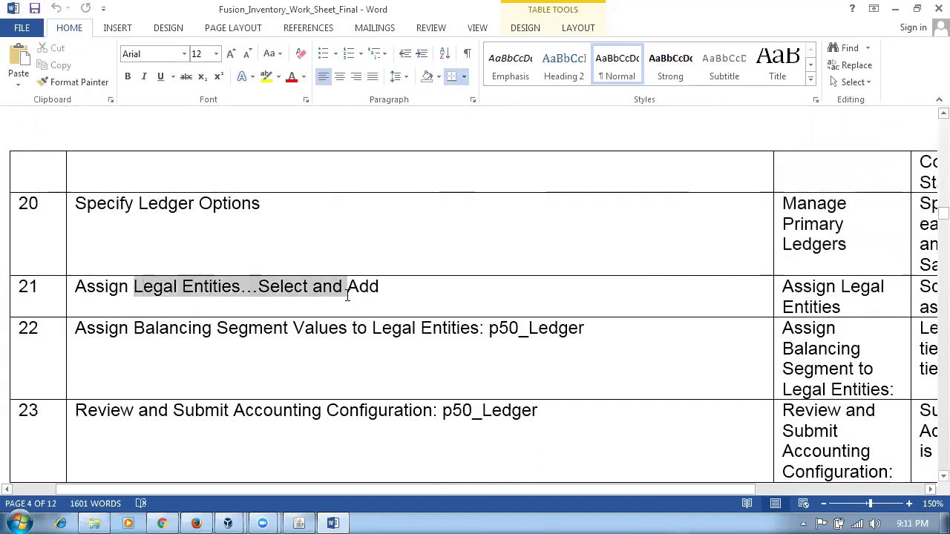
click(263, 330)
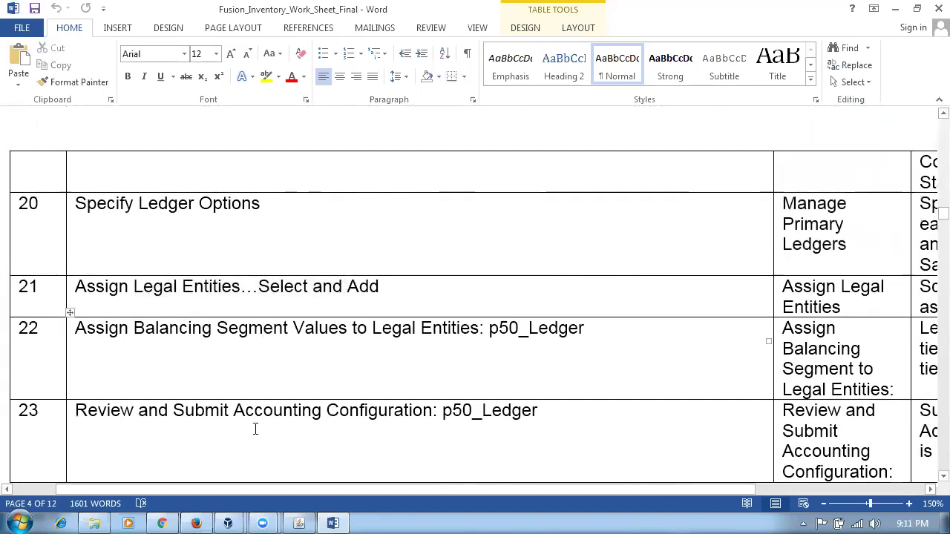
drag(185, 408, 434, 412)
click(347, 448)
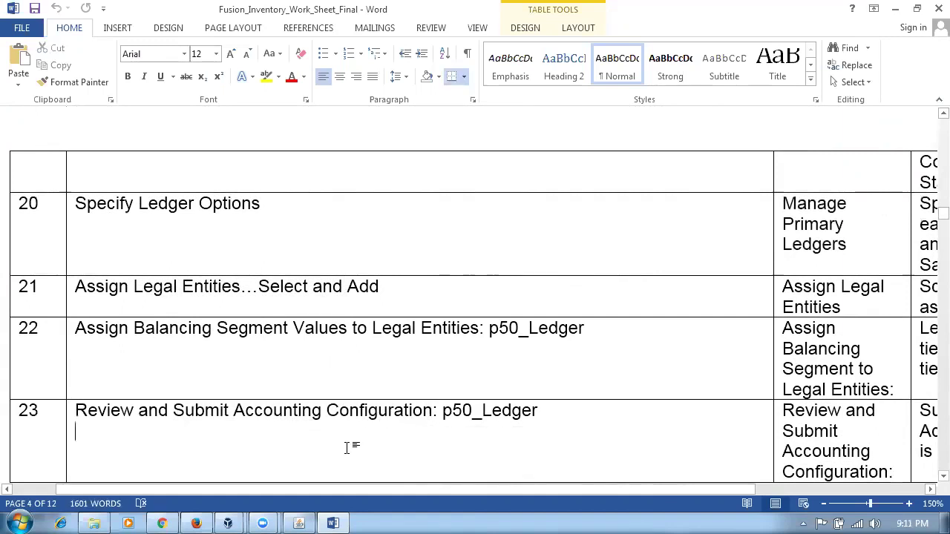
Review worksheet steps 24 to 39, from opening the first period and business units to jobs, departments, positions and requester employment
scroll(346, 447, down, 6)
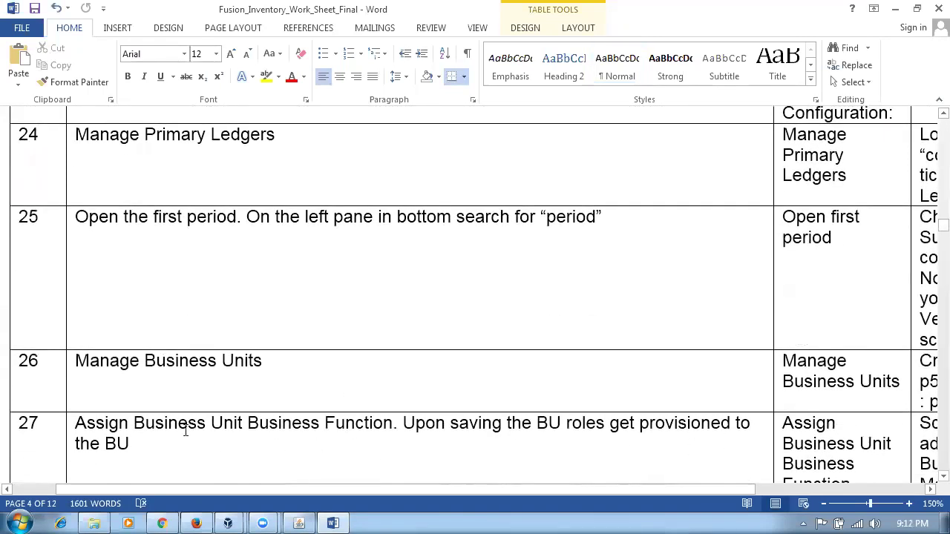
drag(187, 425, 307, 432)
key(Page_Down)
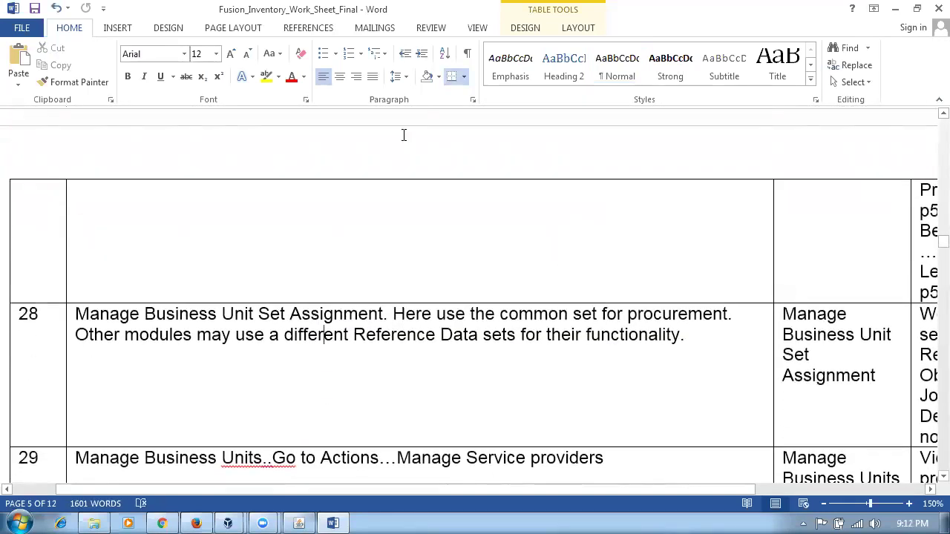
click(174, 316)
key(Page_Down)
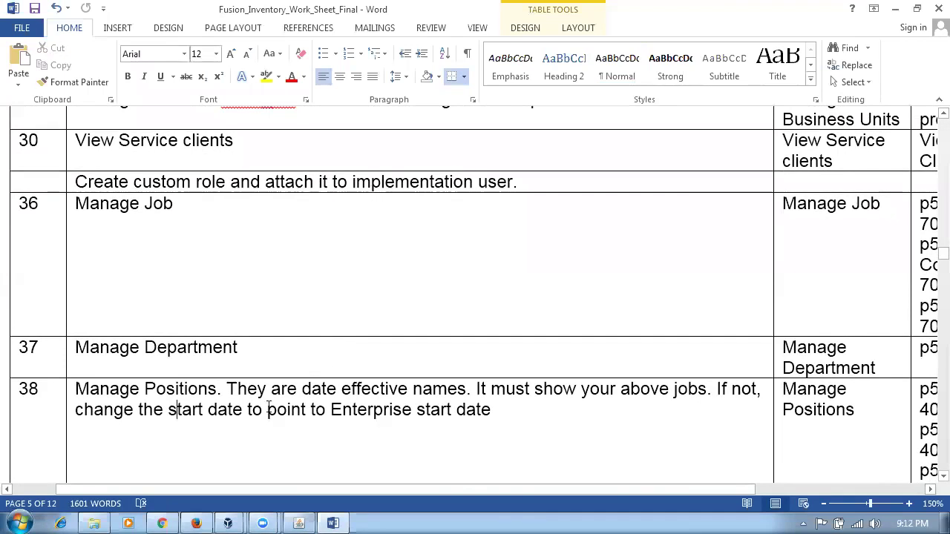
scroll(223, 366, down, 3)
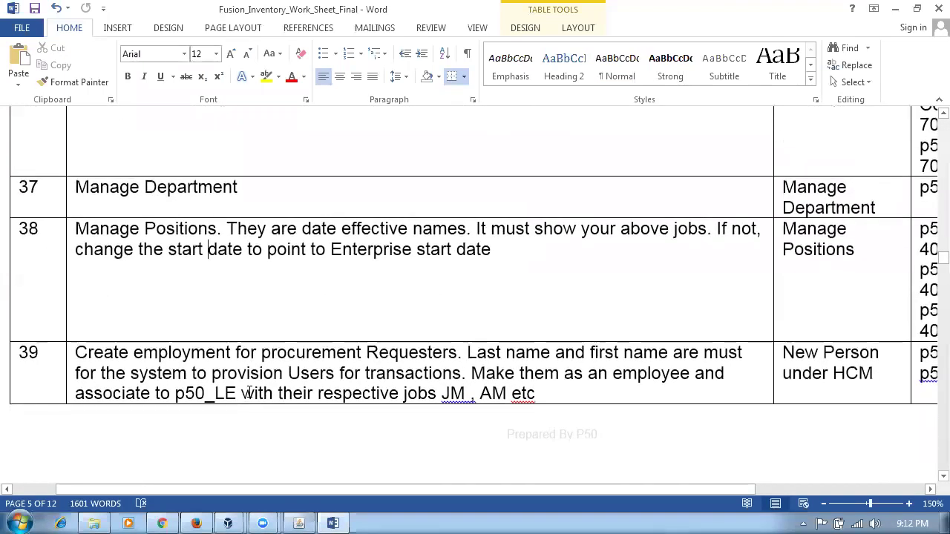
drag(231, 353, 249, 393)
Examine step 40, assigning roles to the procurement requestors, including its list of roles in the last column
scroll(293, 449, down, 7)
click(334, 228)
drag(543, 489, 764, 493)
click(803, 387)
scroll(802, 395, down, 8)
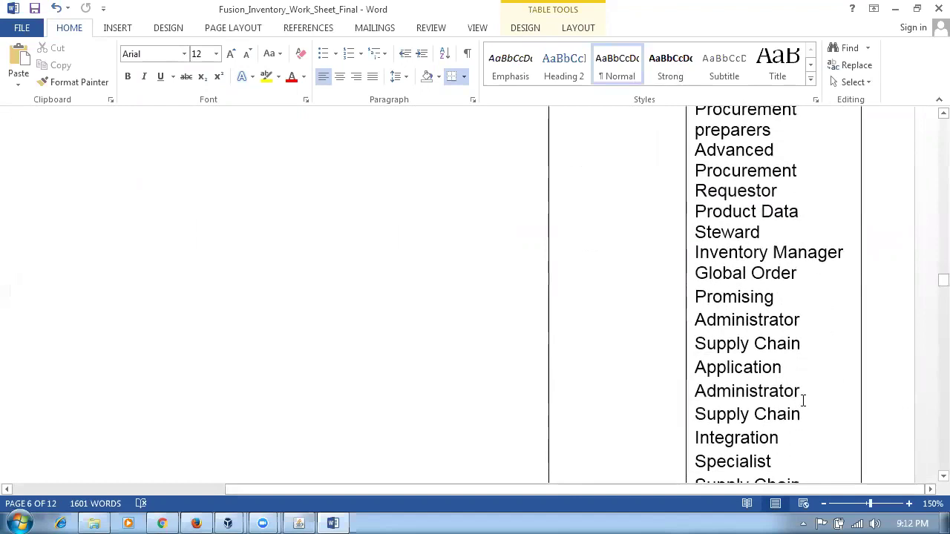
scroll(803, 402, up, 10)
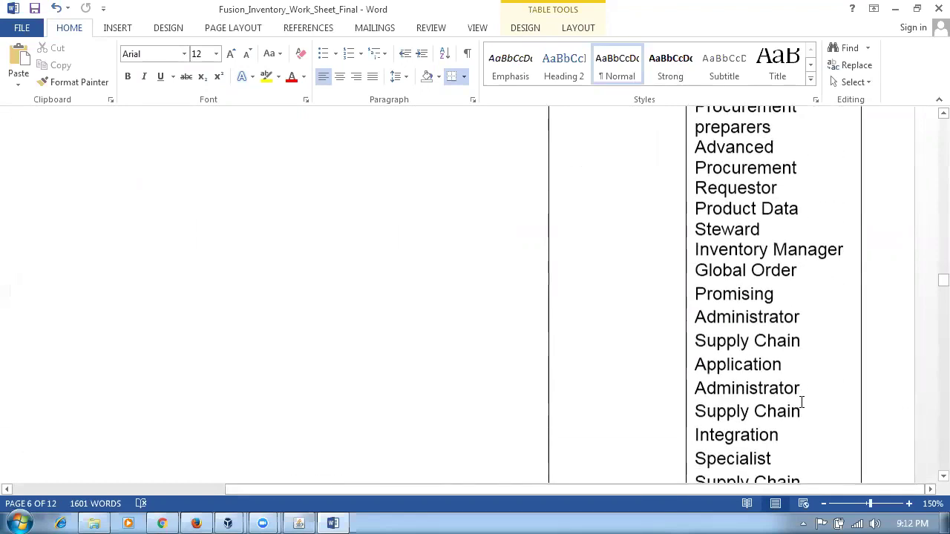
drag(338, 491, 225, 314)
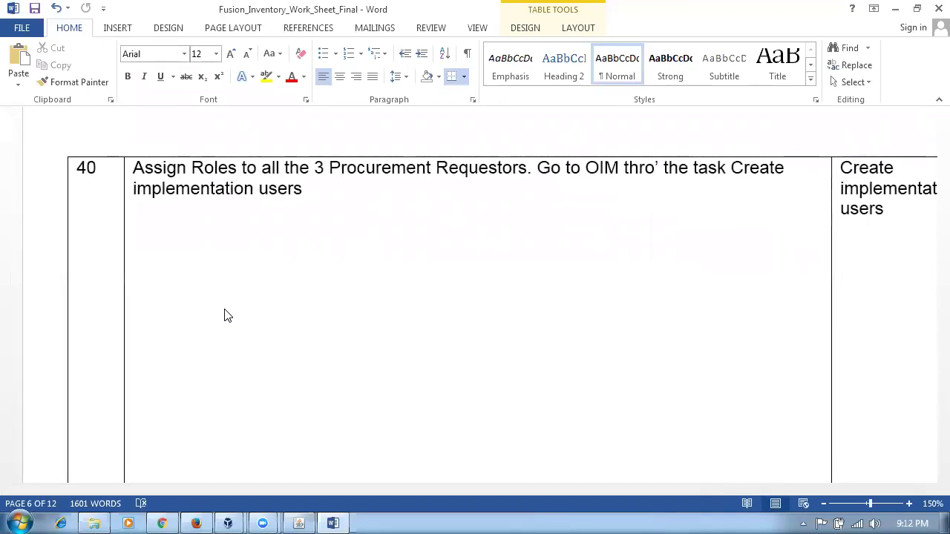
Review worksheet steps 41 to 46, covering item organization, facility shifts, workday patterns, schedules, inventory organizations and locations
scroll(227, 257, down, 3)
scroll(227, 257, down, 15)
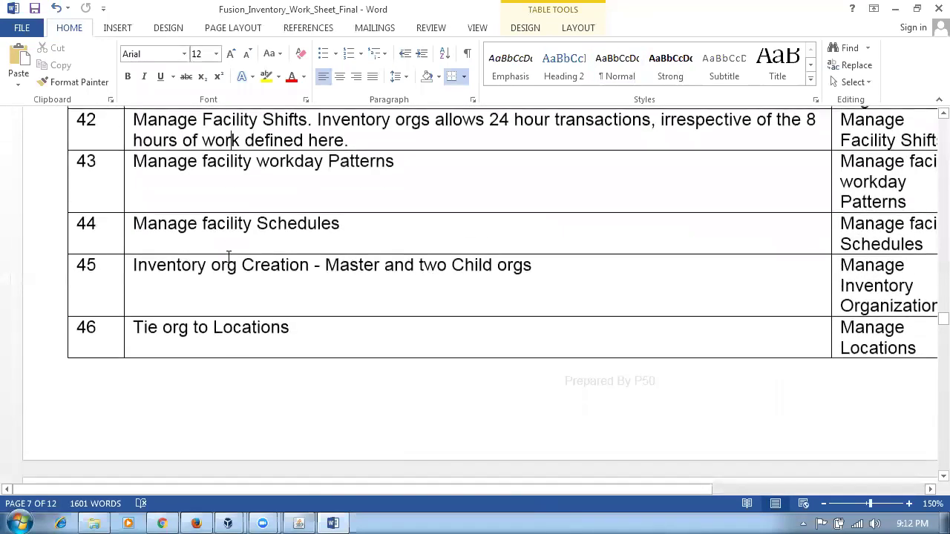
scroll(342, 268, up, 3)
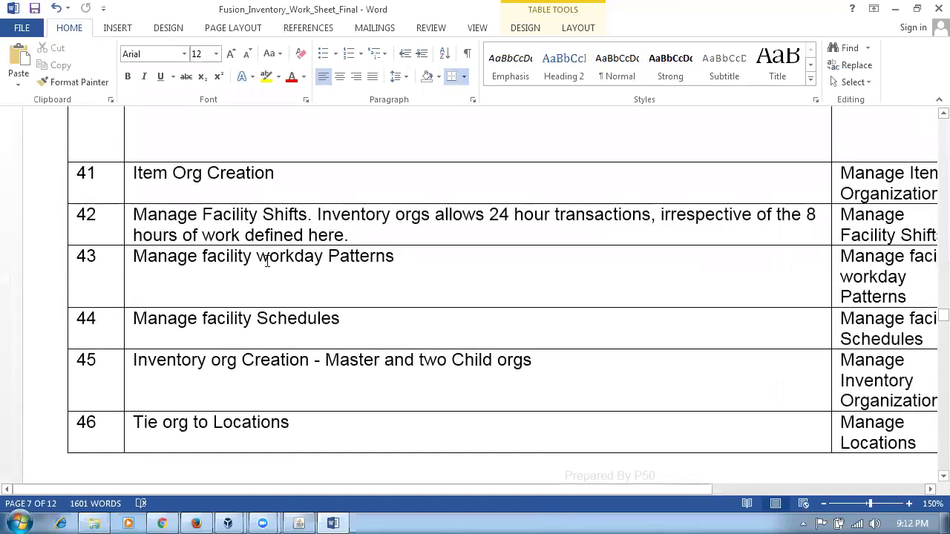
drag(165, 173, 261, 173)
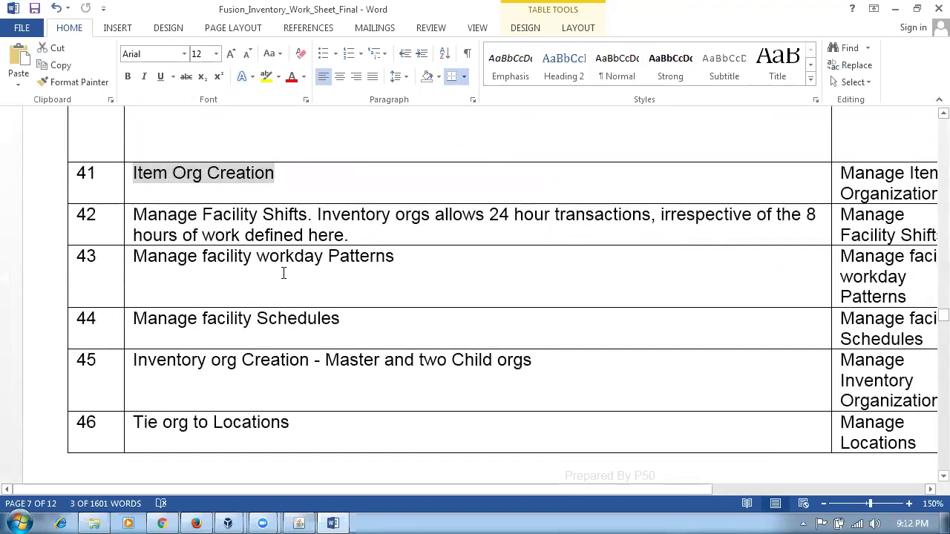
drag(204, 256, 326, 257)
drag(298, 402, 248, 434)
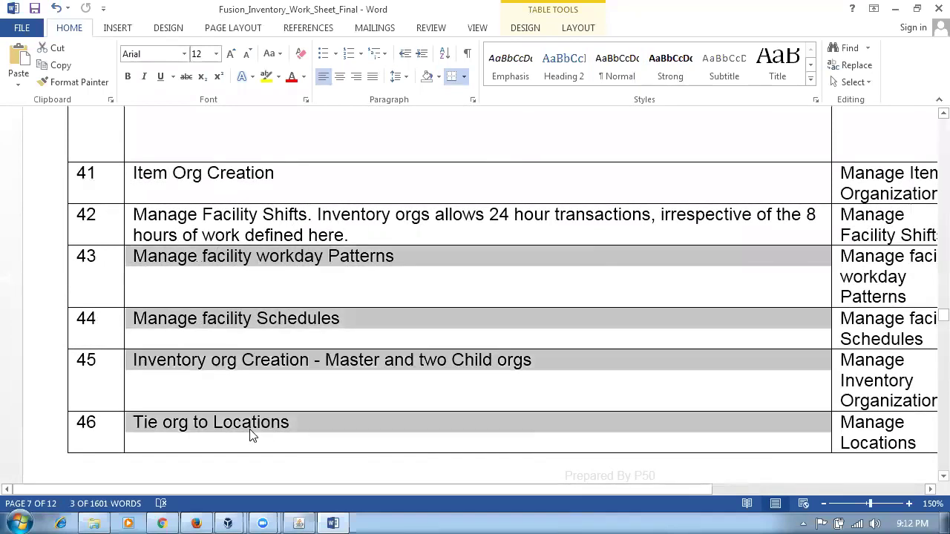
click(253, 431)
Review worksheet steps 47 to 50 on subinventories, carriers, transit times and data access for users
scroll(253, 431, down, 5)
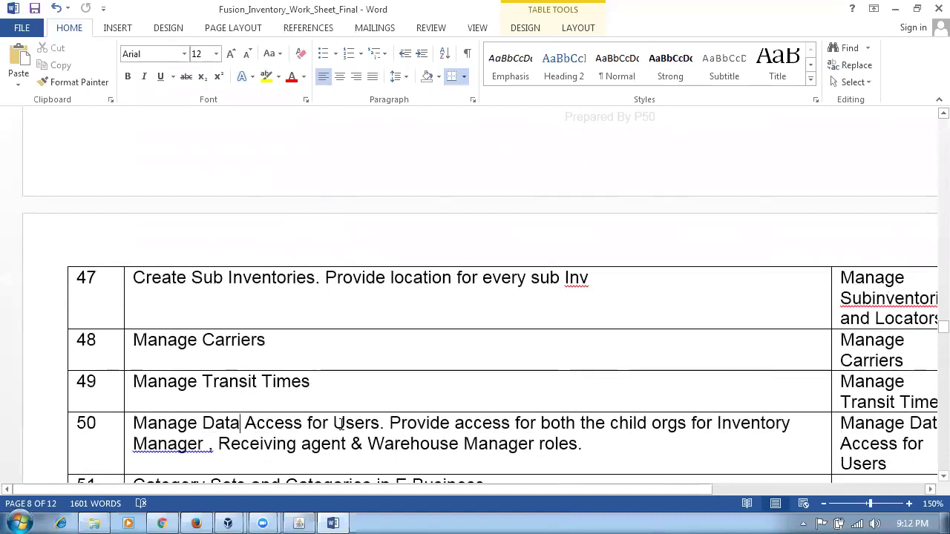
drag(186, 339, 218, 388)
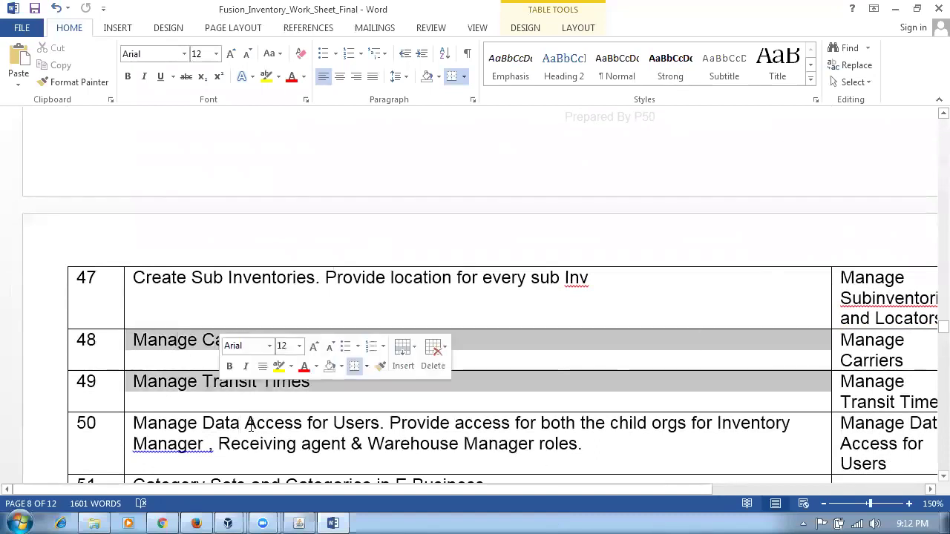
click(244, 404)
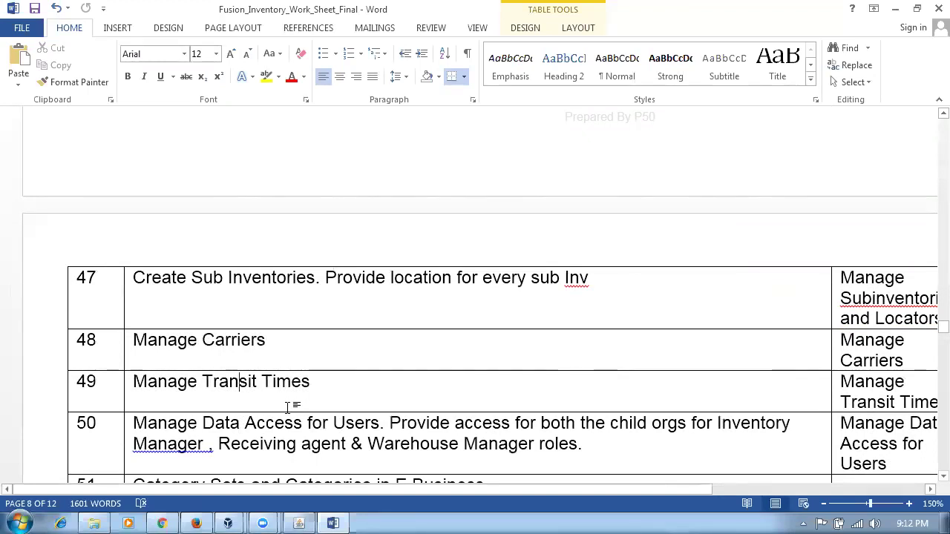
drag(153, 431, 331, 449)
click(331, 453)
Review worksheet steps 51 to 60, from category sets and item statuses to costing setups, item creation and costing the transaction
scroll(331, 453, down, 6)
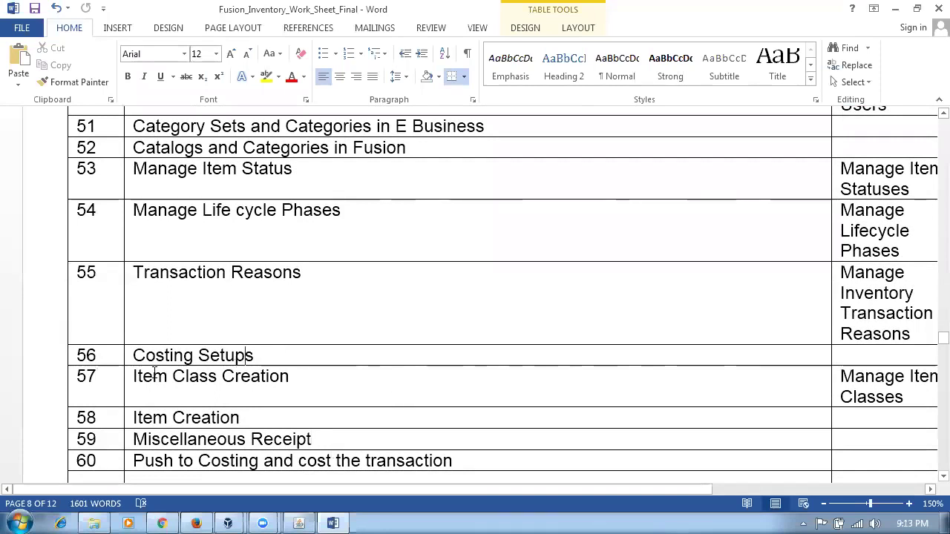
drag(134, 355, 235, 353)
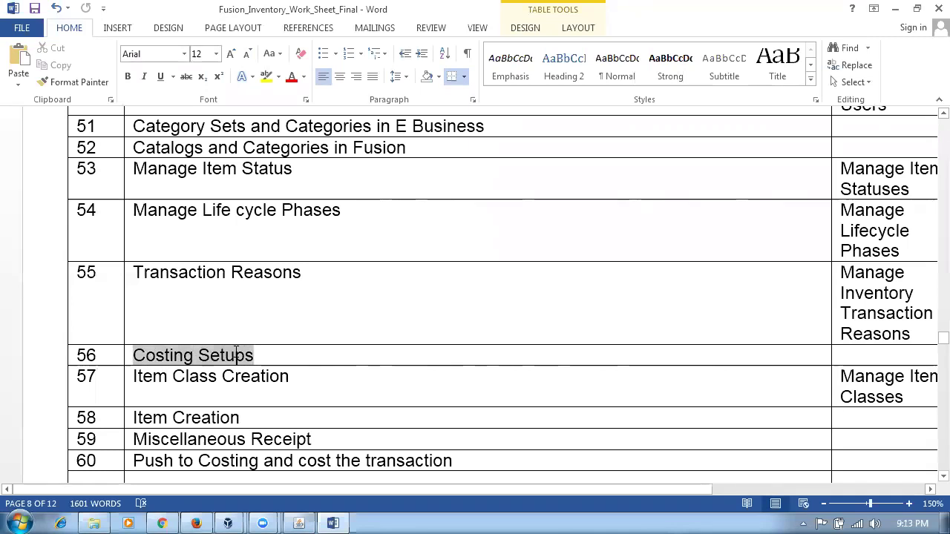
click(233, 389)
scroll(215, 416, down, 2)
scroll(215, 415, down, 1)
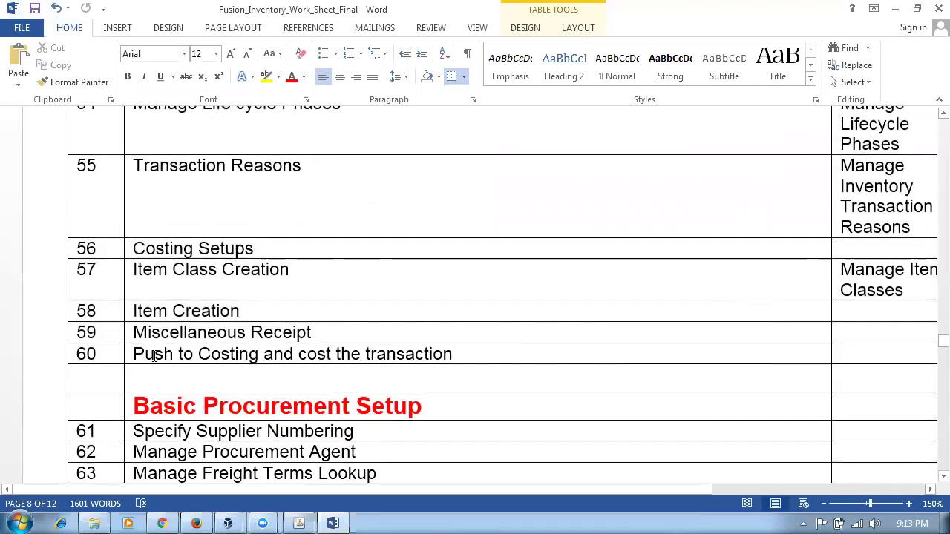
drag(154, 354, 453, 354)
Review the Basic Procurement Setup section, steps 61 to 69, from supplier numbering to supplier creation
click(273, 451)
scroll(294, 310, down, 5)
drag(295, 271, 319, 380)
scroll(319, 433, down, 5)
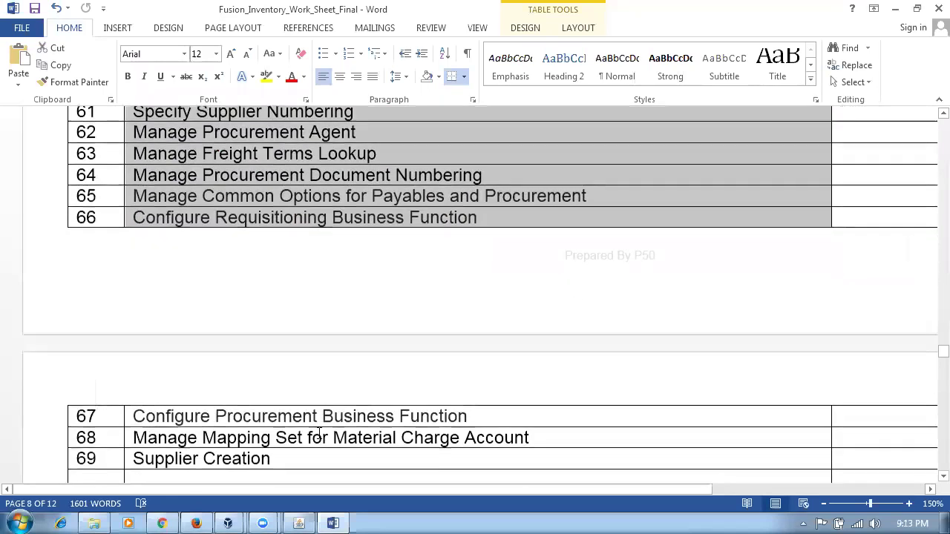
scroll(319, 432, down, 5)
Review the Inventory Controls section, steps 70 to 77, from serial and lot control to material status control
scroll(319, 430, down, 5)
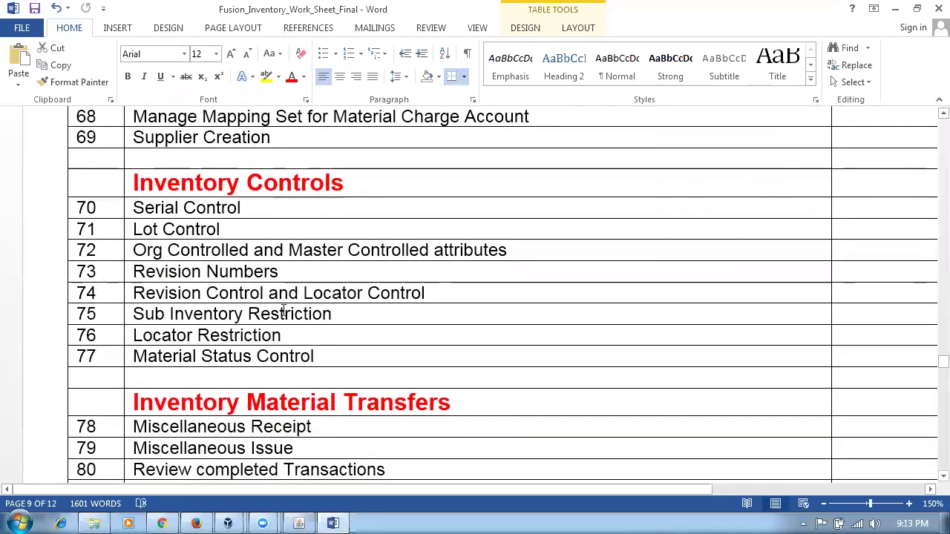
click(249, 207)
key(shift+Down)
key(shift+Down)
key(shift+Down)
key(shift+Down)
key(shift+Down)
key(shift+Down)
key(shift+Down)
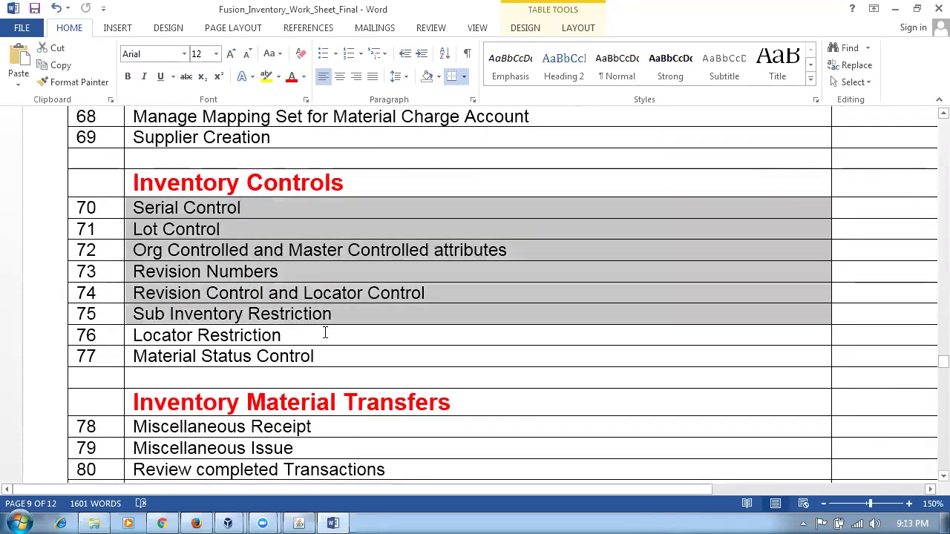
Review the Inventory Material Transfers section, steps 78 to 89, from miscellaneous receipts to inter-org in-transit transfers
click(296, 427)
scroll(305, 426, down, 5)
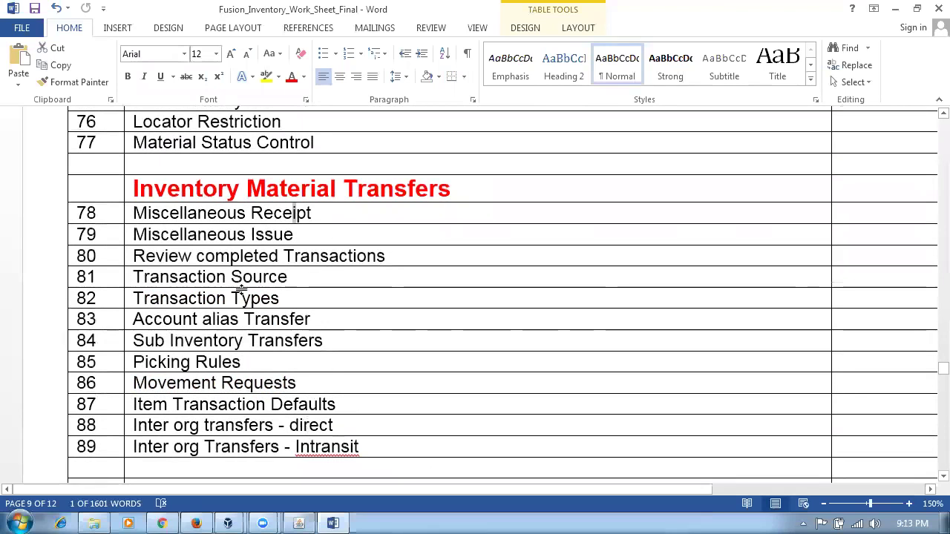
drag(186, 214, 185, 232)
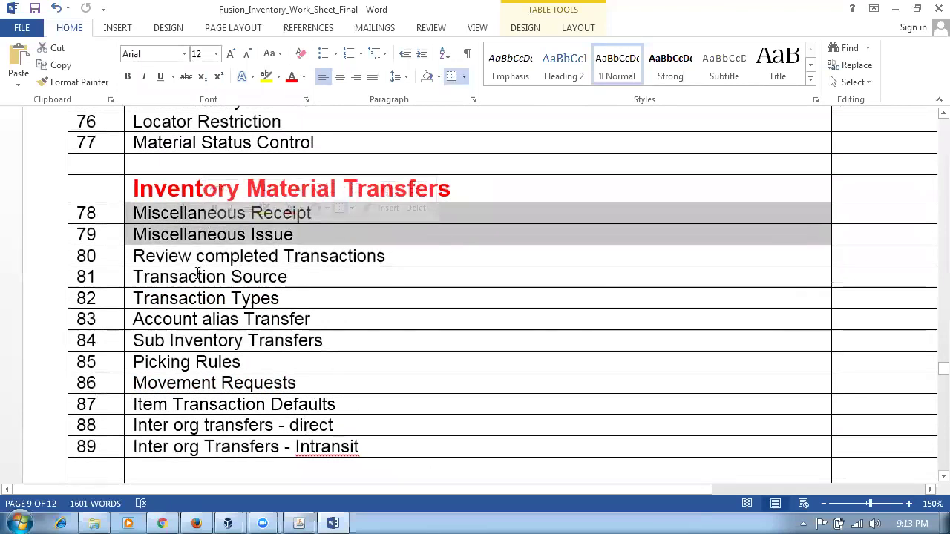
drag(200, 274, 223, 300)
click(213, 319)
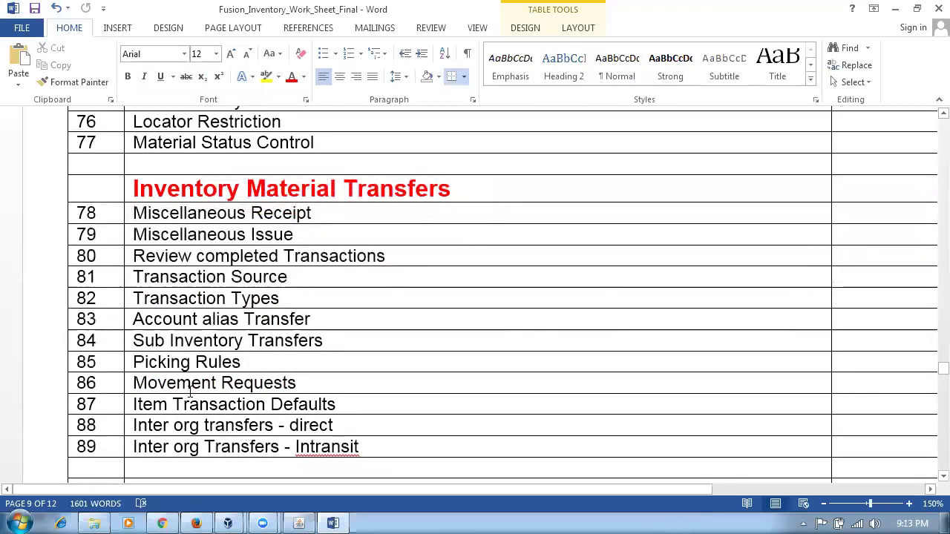
drag(134, 383, 291, 383)
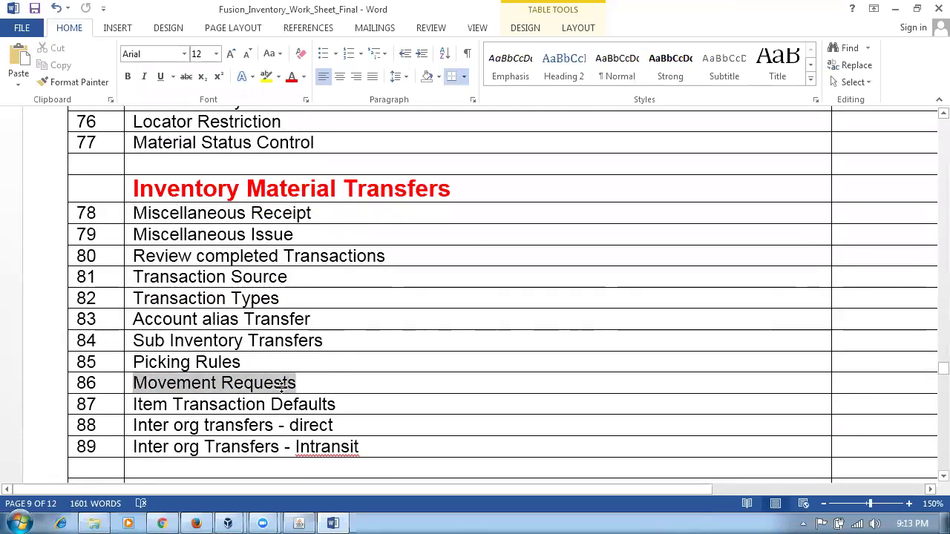
drag(222, 405, 388, 403)
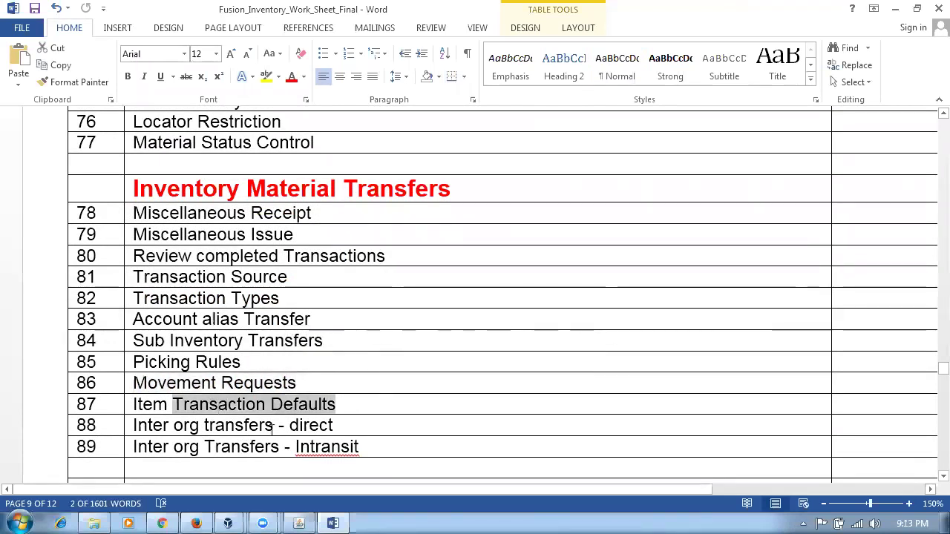
key(Down)
key(shift+Down)
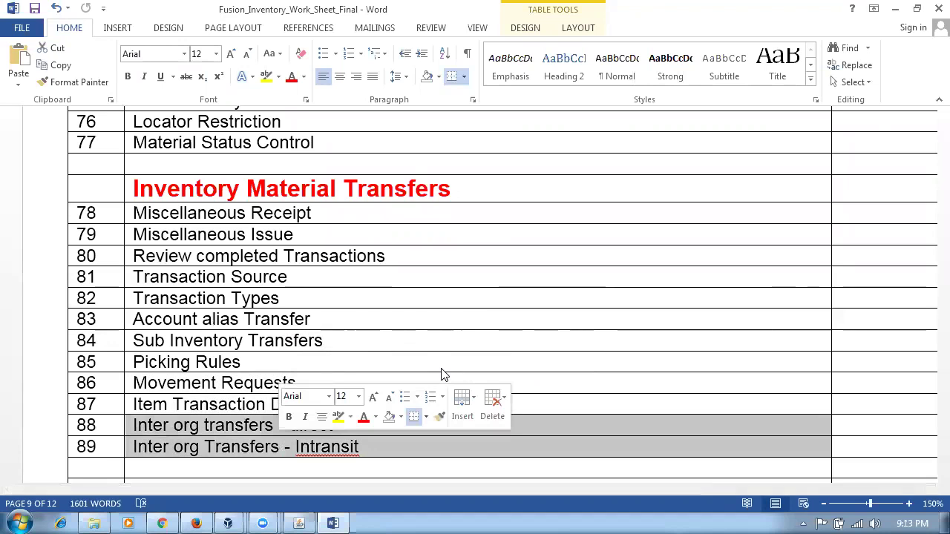
Review the Inventory Replenishments section, steps 90 to 95, starting with min-max setup for organization-level sourcing
scroll(443, 375, down, 3)
click(364, 335)
scroll(364, 335, up, 2)
scroll(158, 290, down, 1)
scroll(158, 290, down, 3)
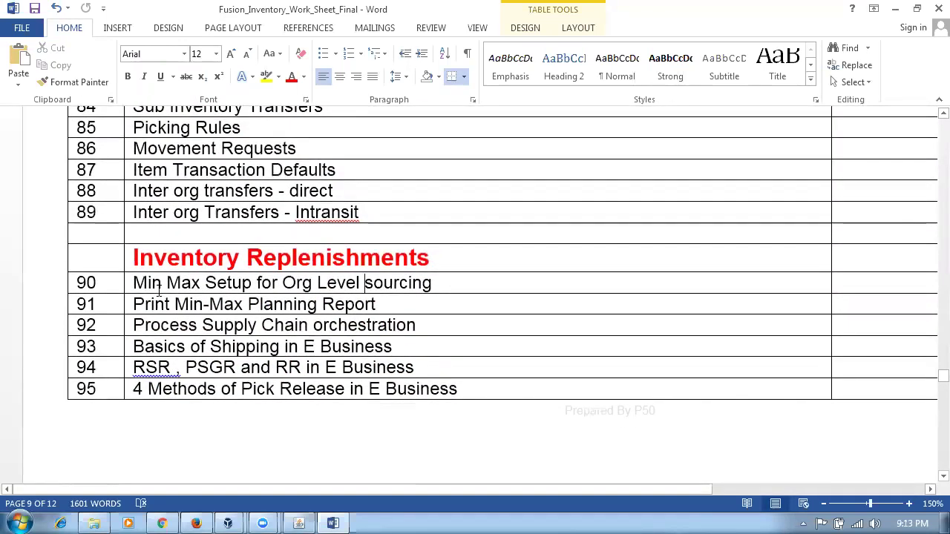
drag(156, 286, 405, 291)
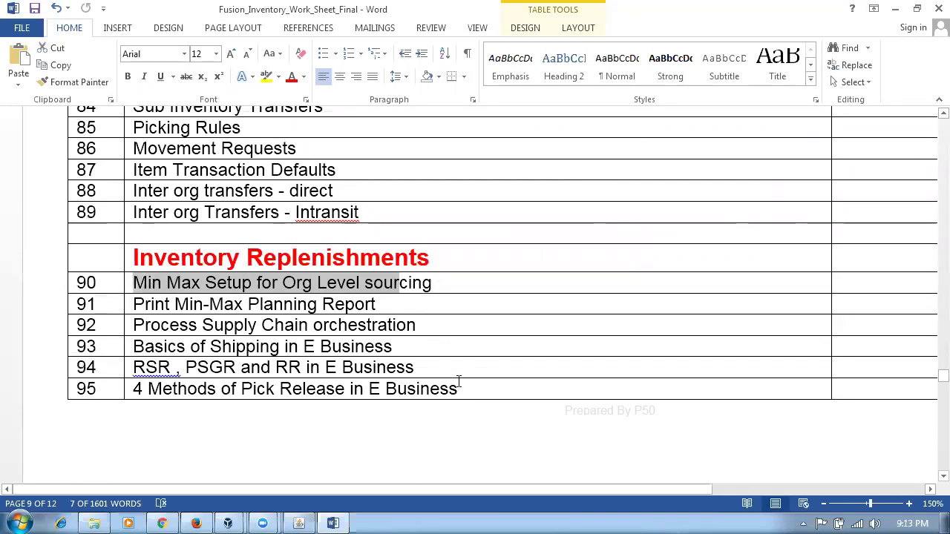
Review steps 93 to 95 of the Inventory Replenishments section, covering shipping basics, RSR, PSGR and RR, and pick release methods
key(Down)
key(Down)
key(Down)
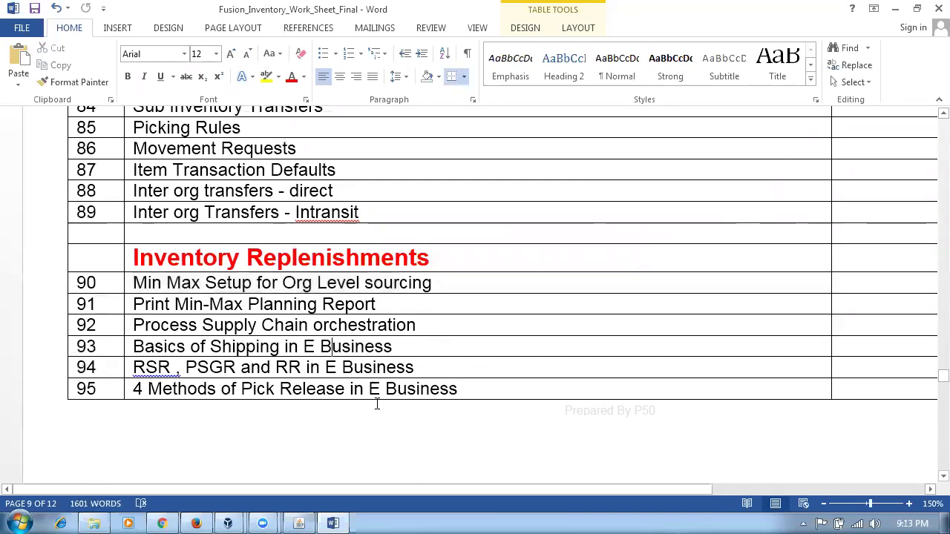
double_click(138, 369)
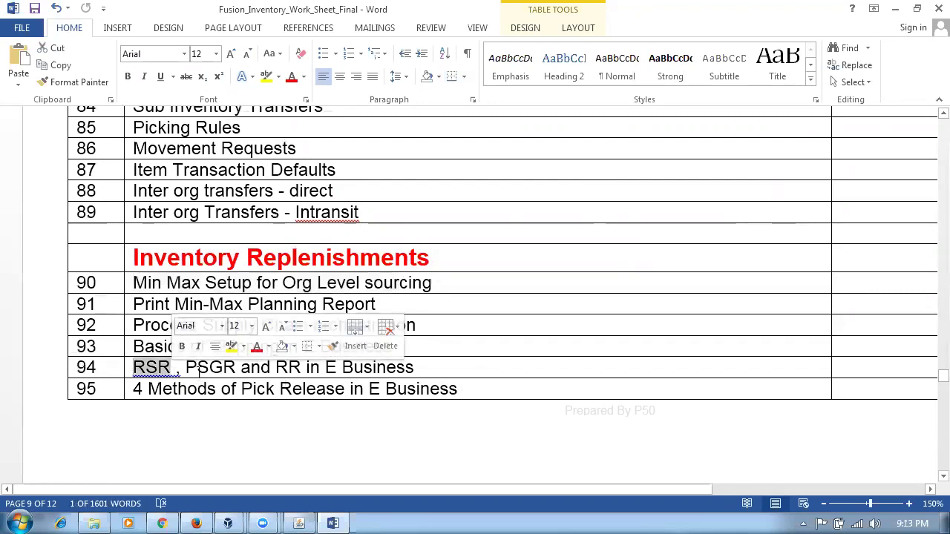
click(285, 369)
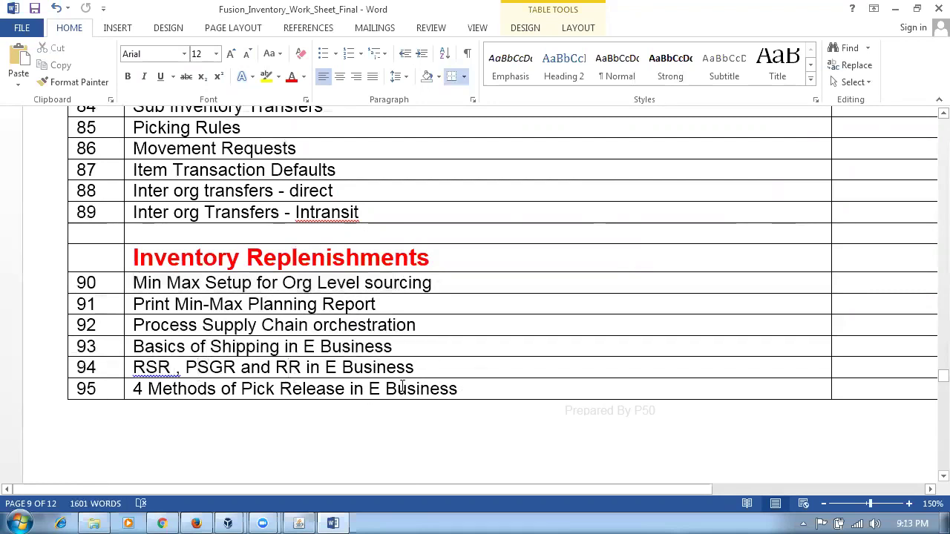
scroll(395, 384, down, 2)
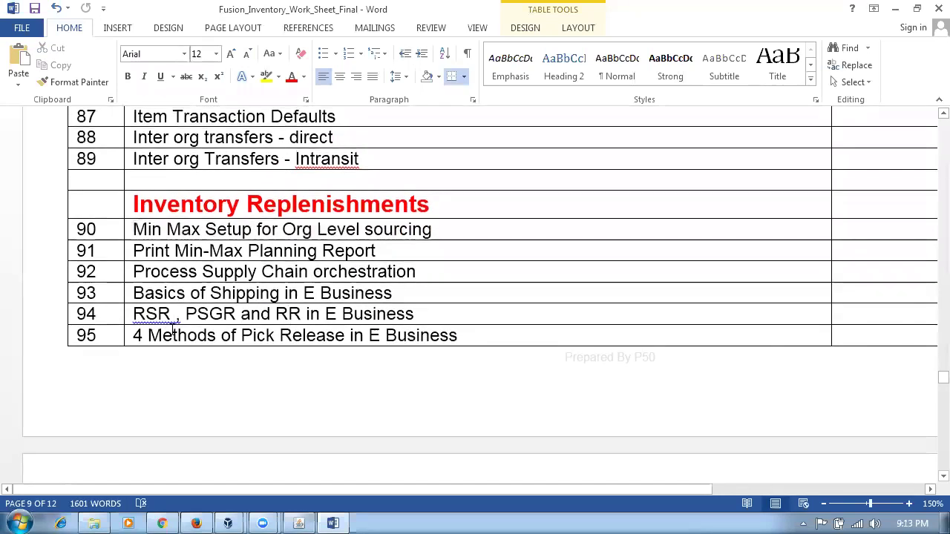
drag(174, 337, 367, 338)
scroll(375, 386, down, 10)
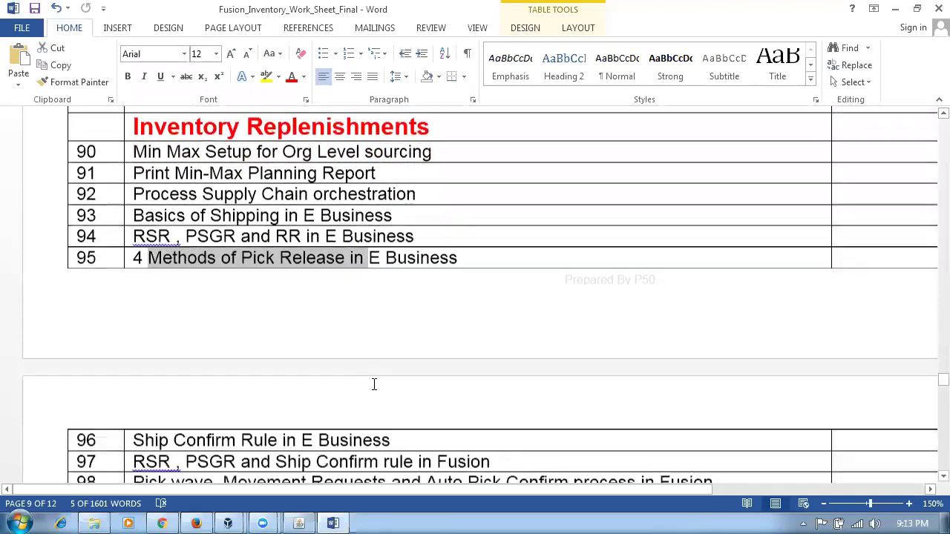
Review worksheet steps 96 to 103, from the ship confirm rule to min-max planning with transfer orders
scroll(373, 383, down, 3)
drag(133, 166, 434, 166)
click(389, 215)
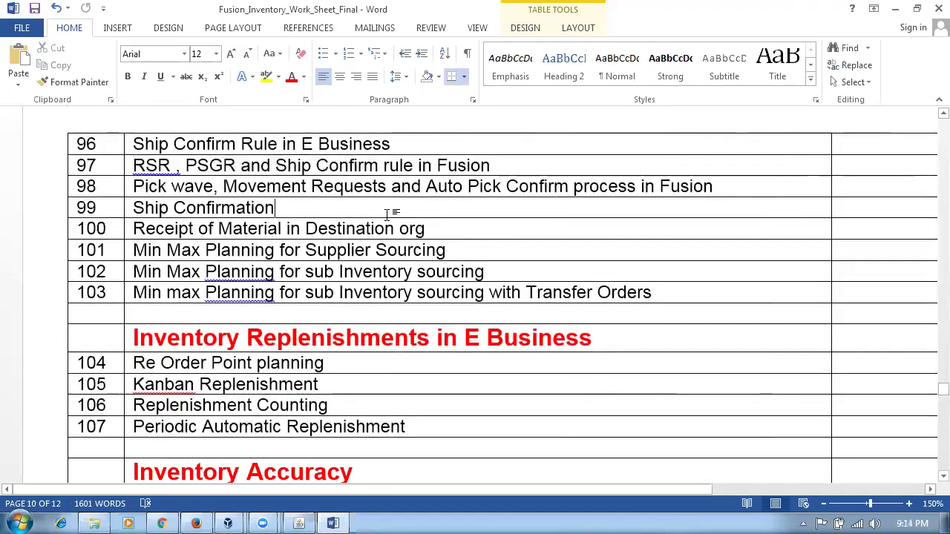
click(164, 186)
drag(232, 186, 133, 186)
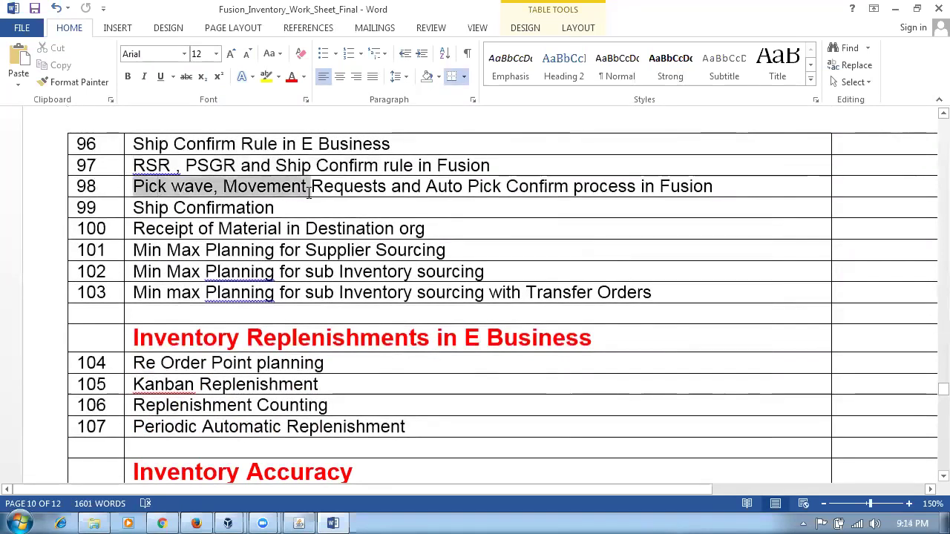
click(301, 250)
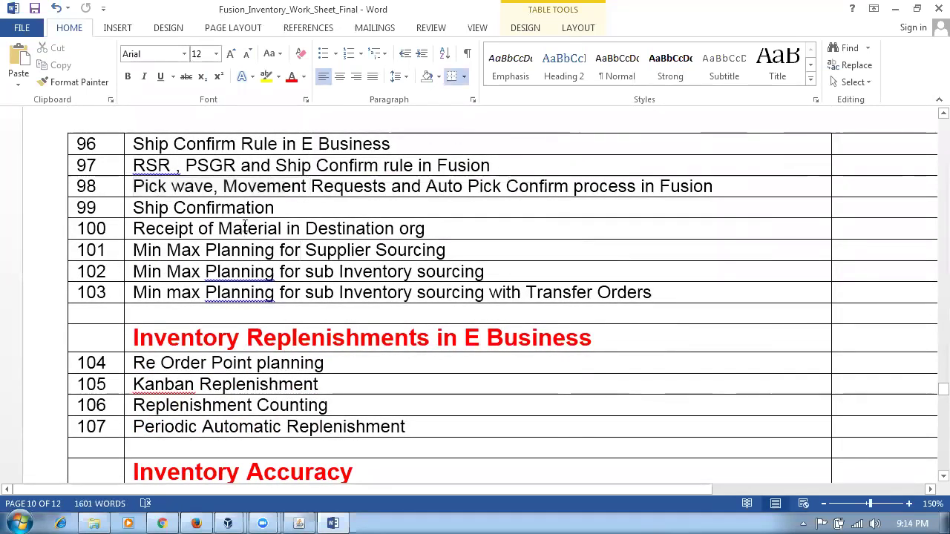
drag(247, 250, 267, 308)
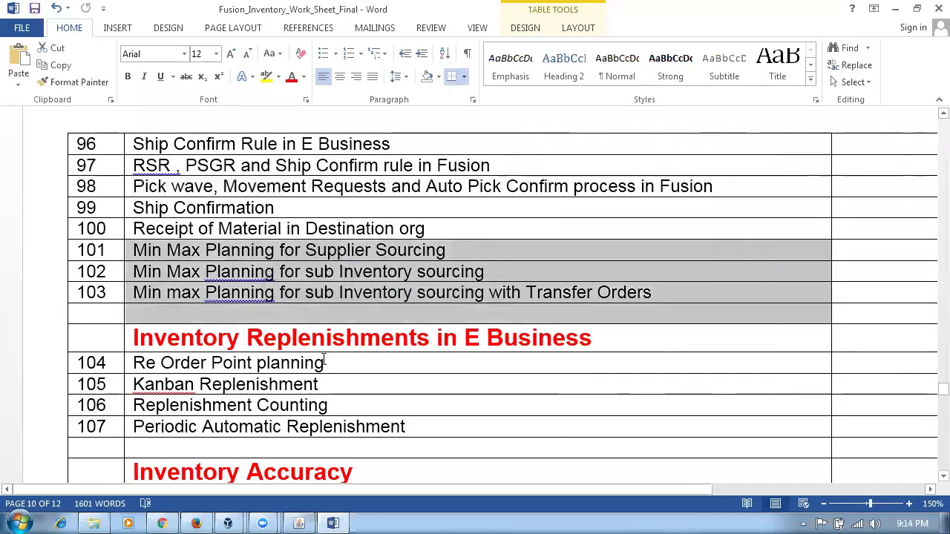
Review the Inventory Replenishments in E Business section, steps 104 to 107, from reorder point planning to periodic automatic replenishment
scroll(322, 363, down, 5)
scroll(324, 363, up, 1)
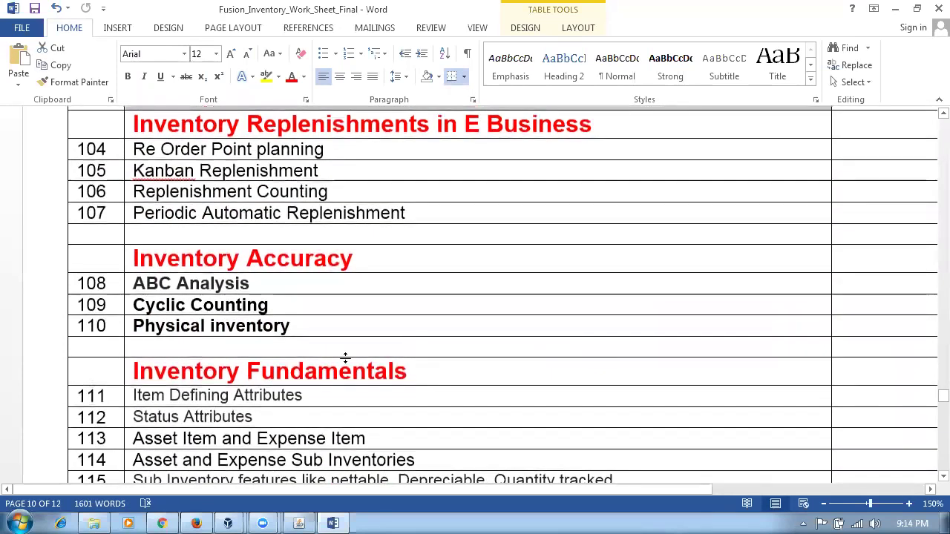
drag(273, 156, 334, 213)
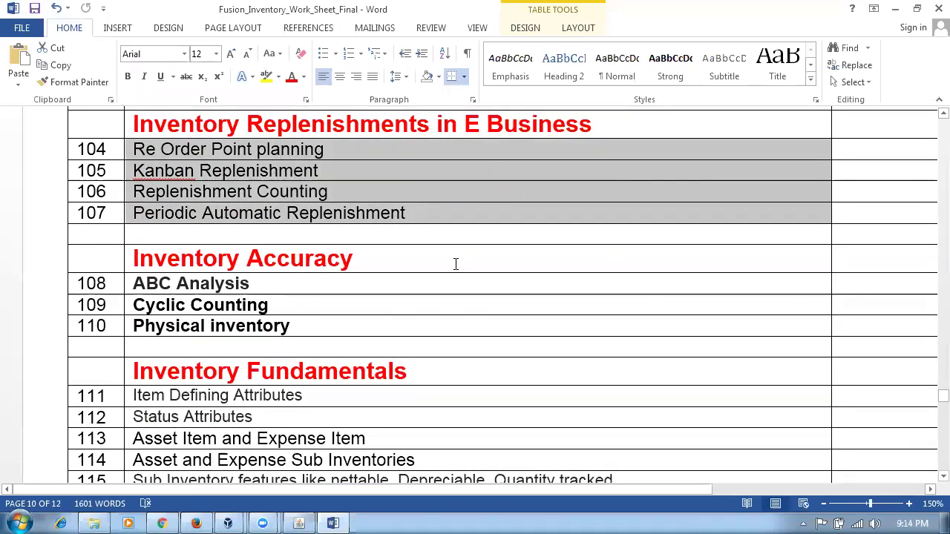
click(343, 216)
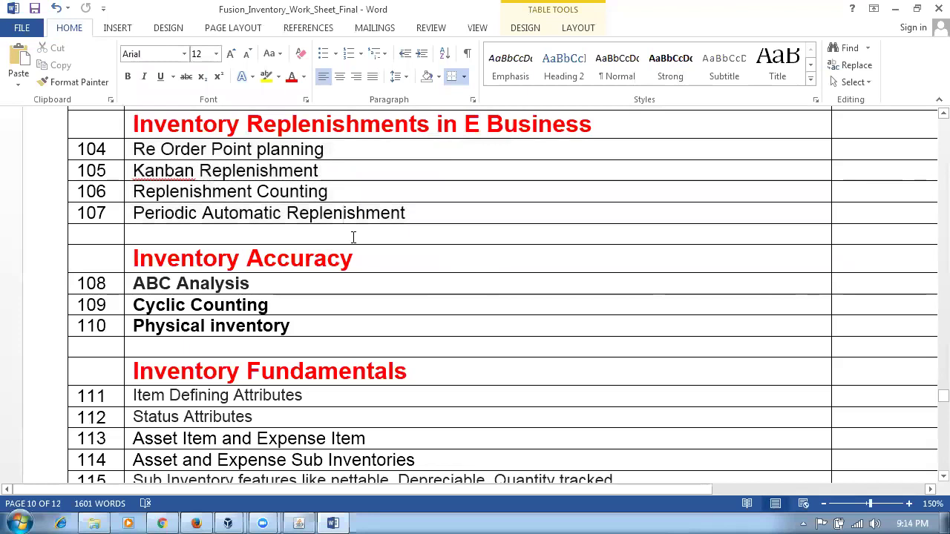
click(253, 214)
drag(247, 148, 347, 212)
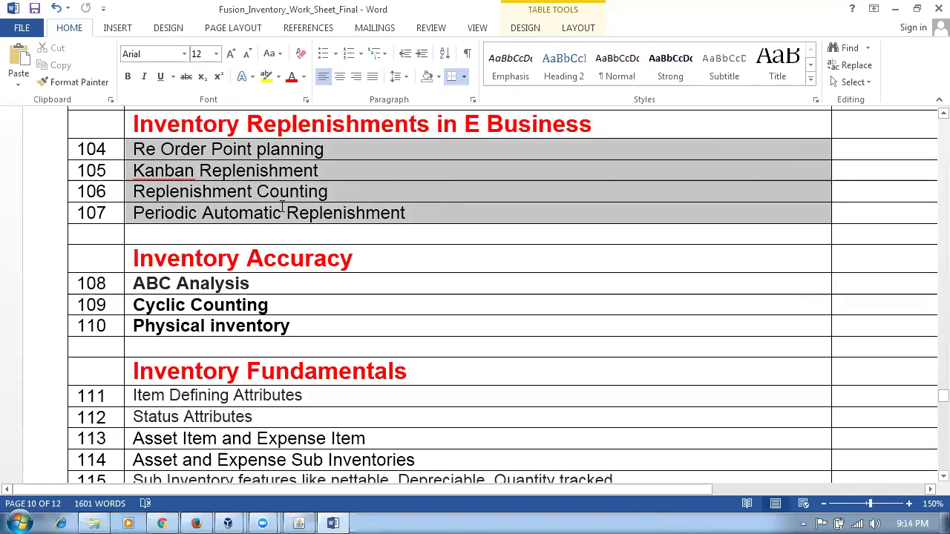
click(314, 310)
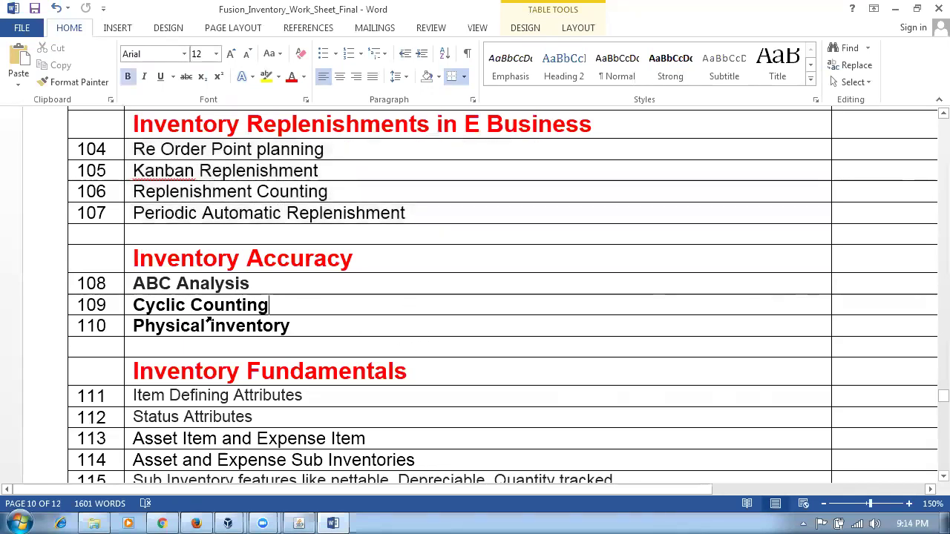
Review the Inventory Accuracy section, steps 108 to 110, covering ABC analysis, cyclic counting and physical inventory
drag(132, 283, 249, 282)
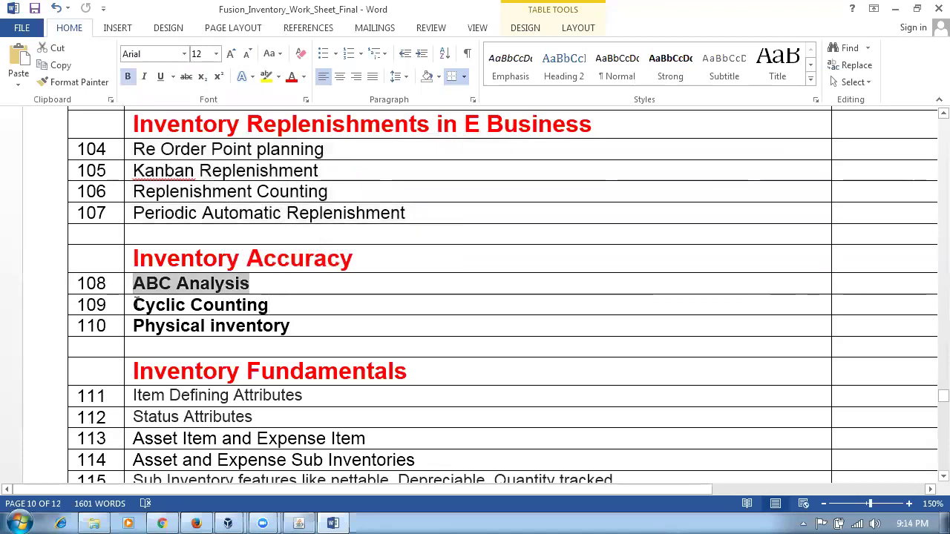
drag(131, 304, 264, 309)
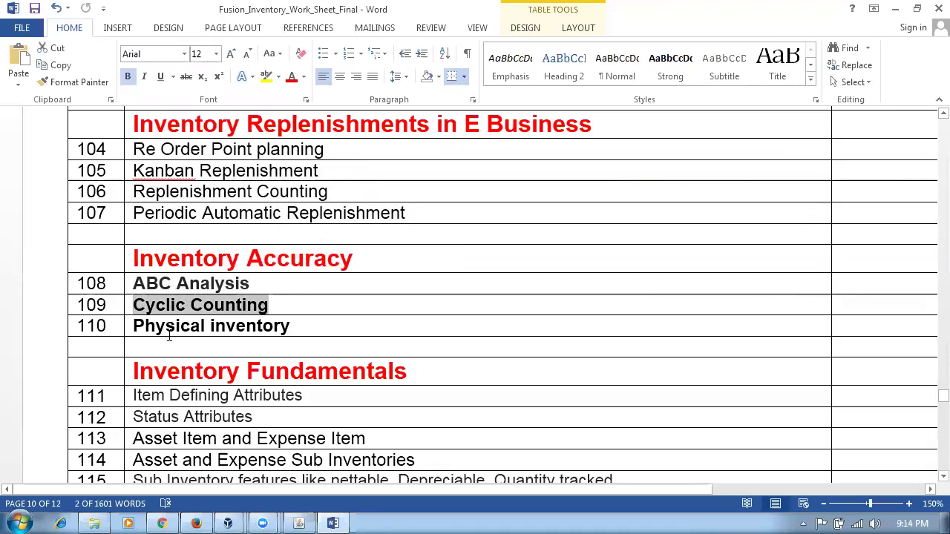
drag(132, 326, 290, 326)
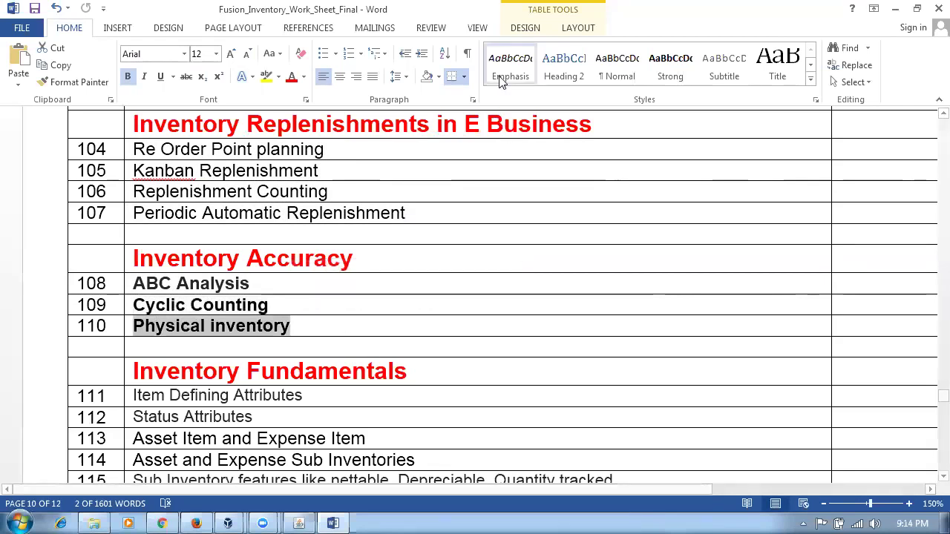
click(635, 248)
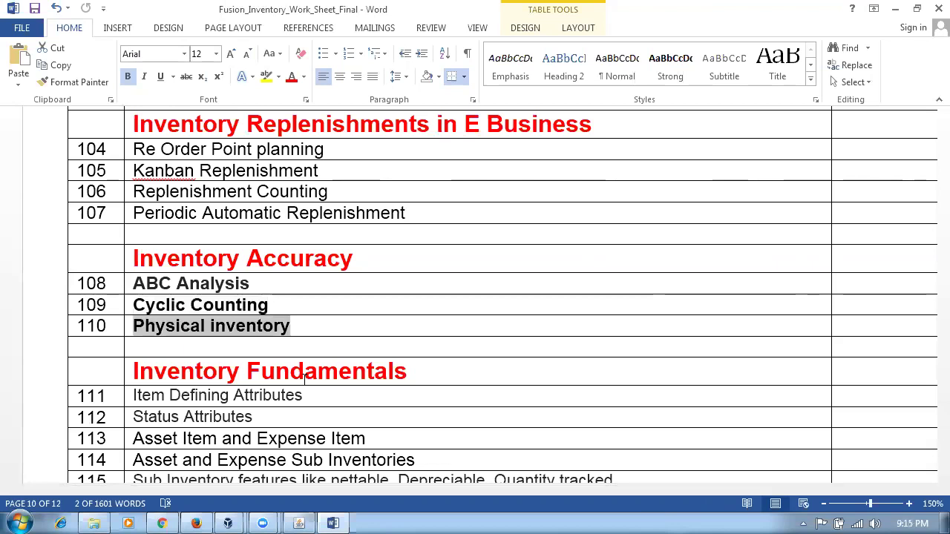
click(179, 332)
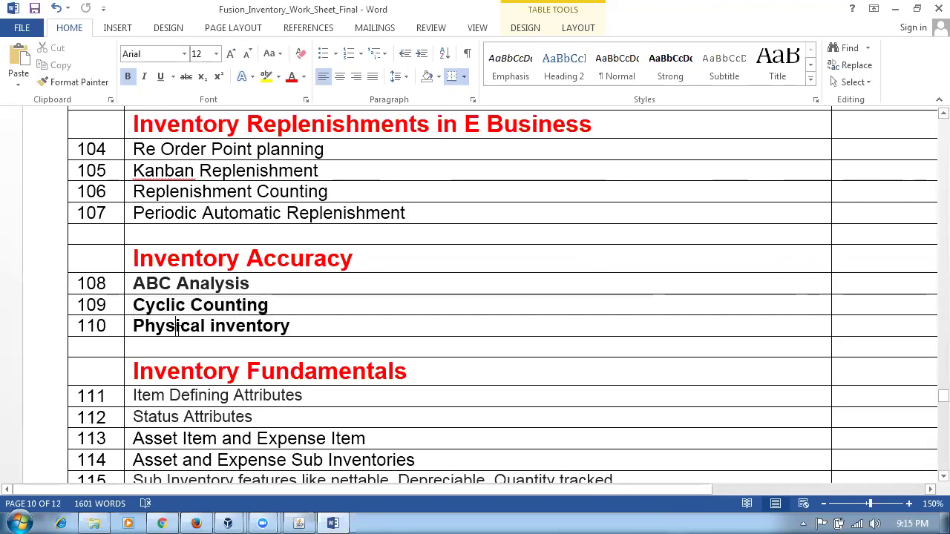
drag(138, 304, 259, 302)
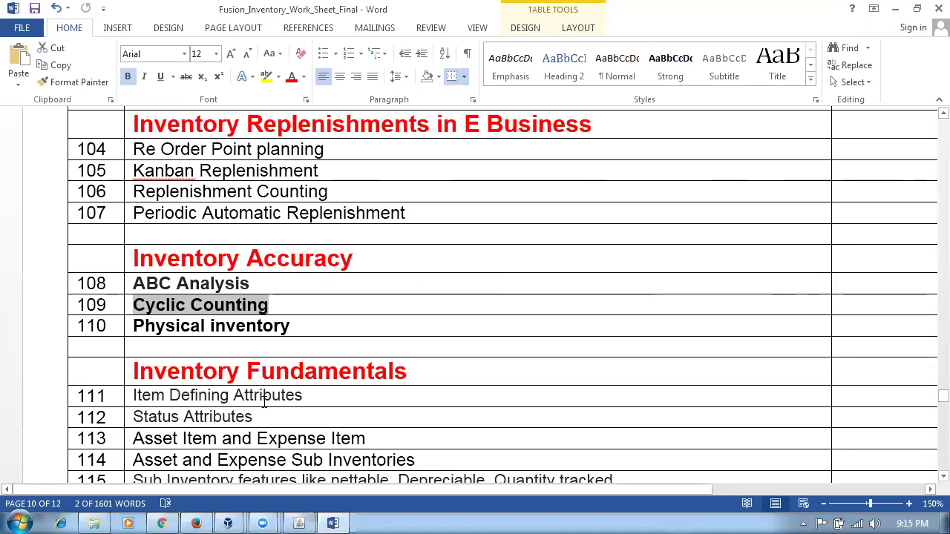
click(242, 326)
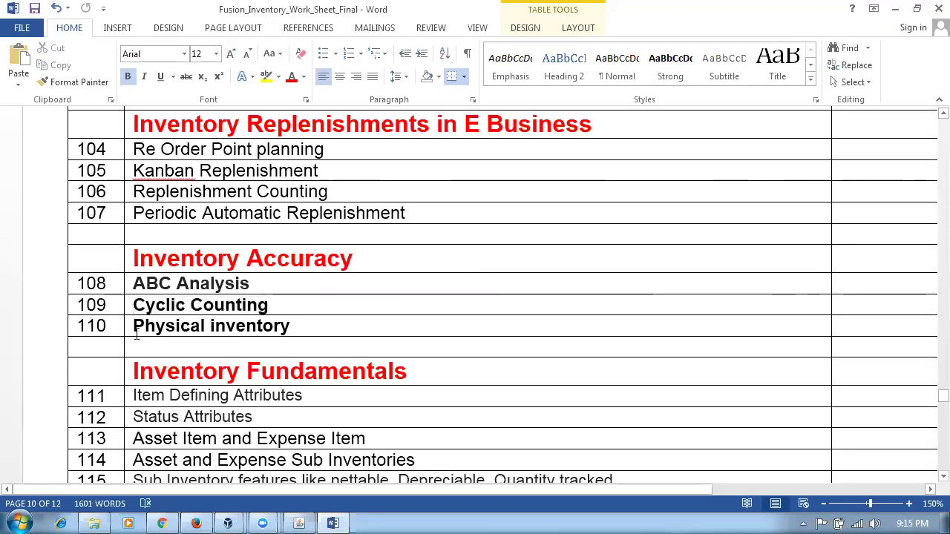
Examine step 110, Physical inventory, in the Inventory Accuracy section
drag(134, 325, 289, 326)
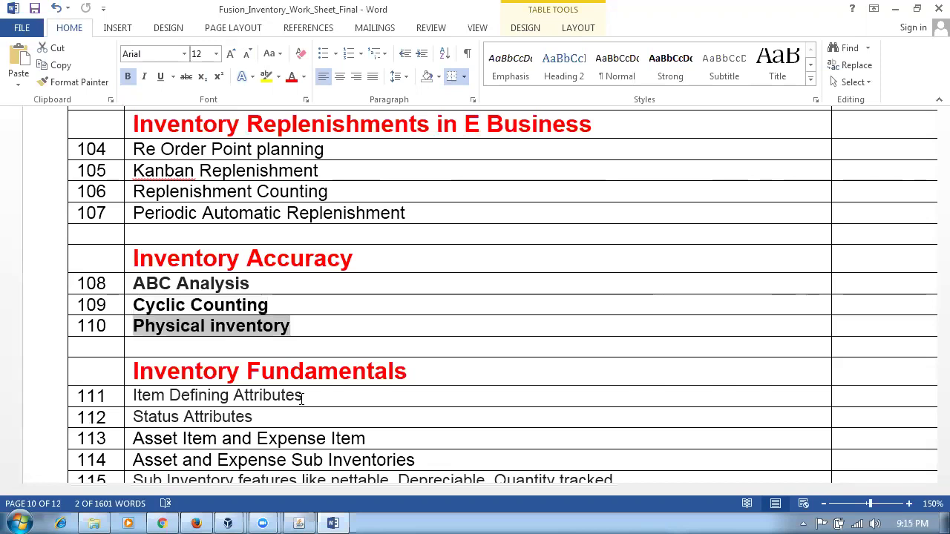
click(310, 326)
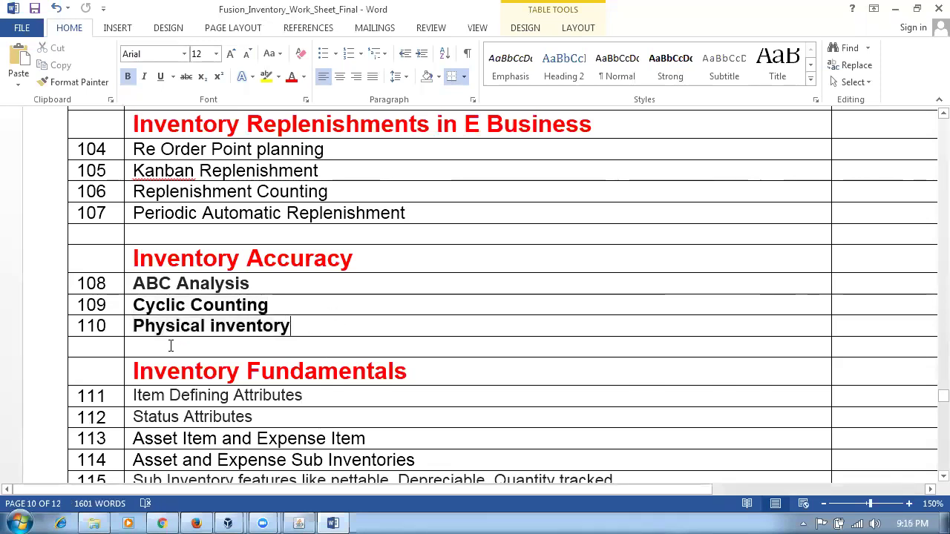
click(138, 322)
drag(141, 322, 255, 322)
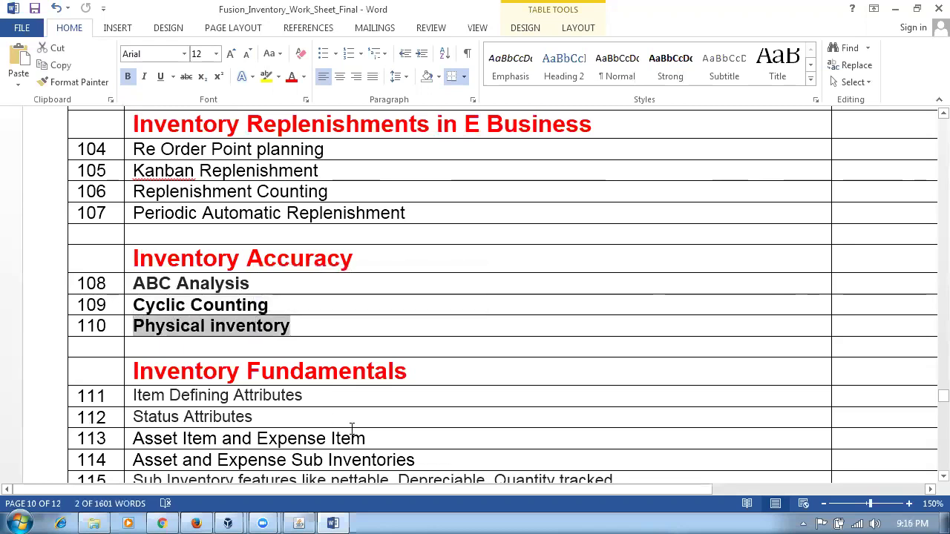
key(Right)
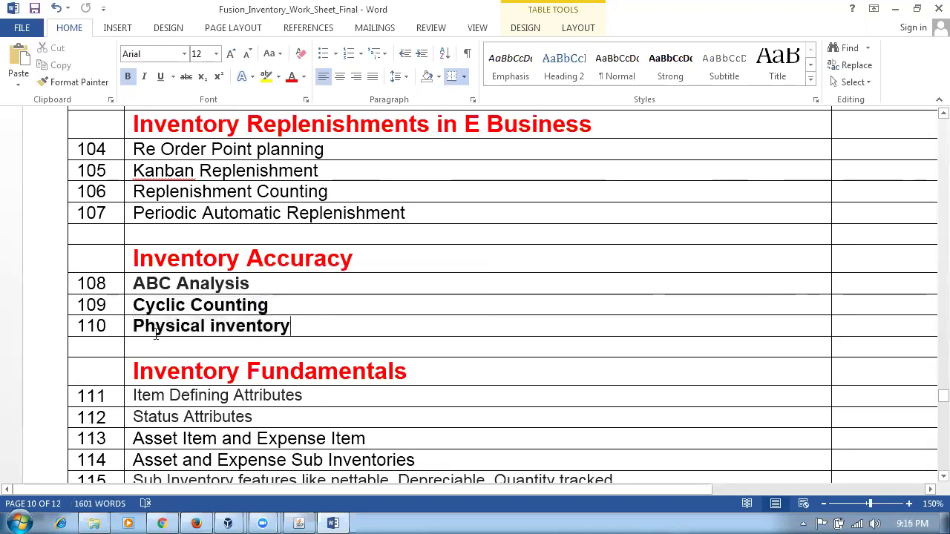
drag(149, 326, 273, 326)
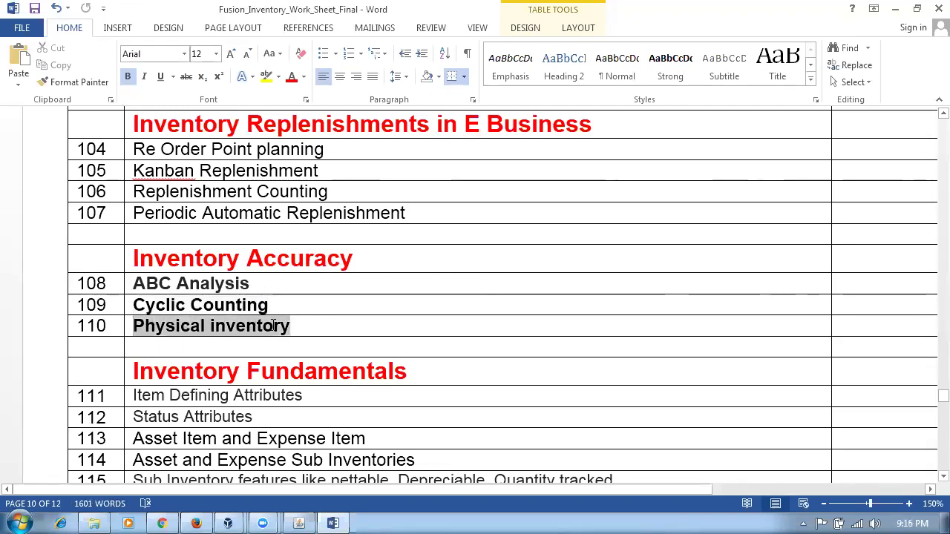
click(307, 360)
Switch to Oracle Applications and change the inventory organization to p53, p50_inv_3
click(302, 519)
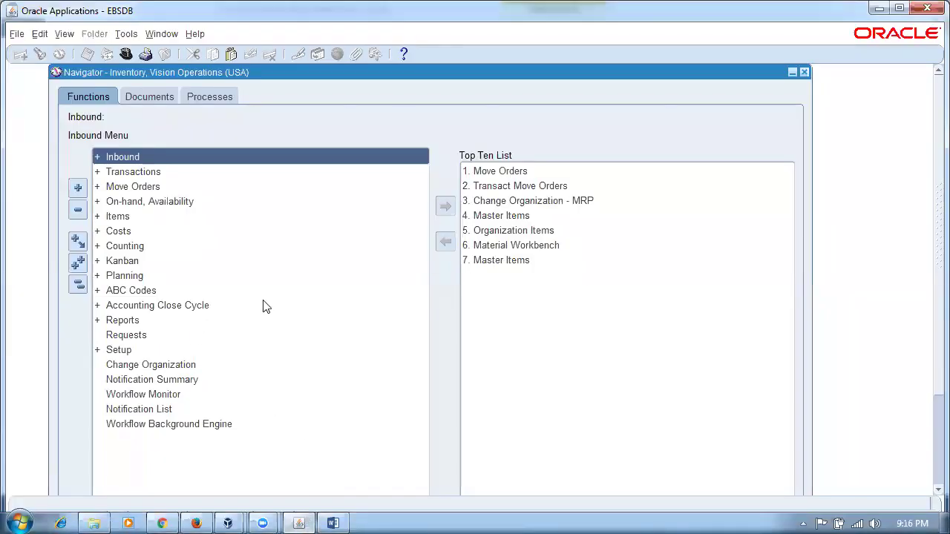
double_click(502, 200)
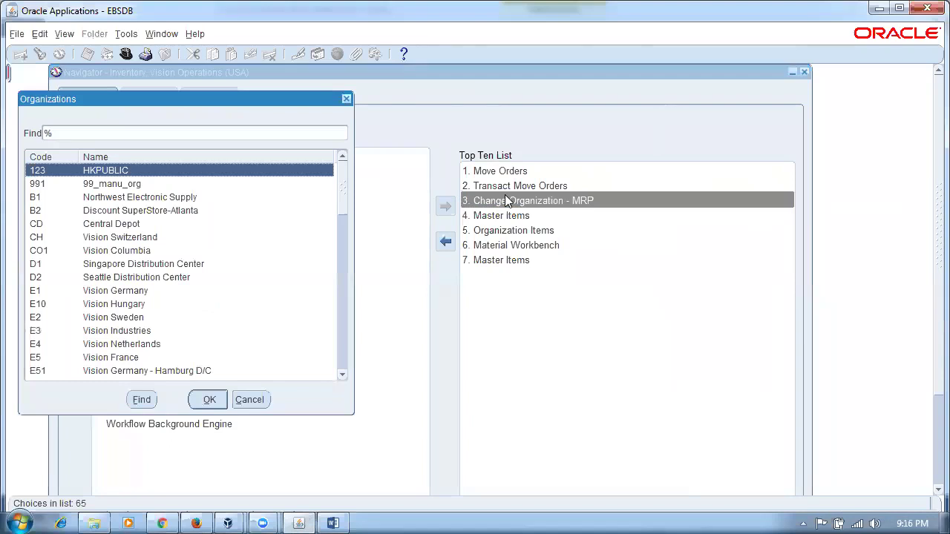
text(p)
click(72, 224)
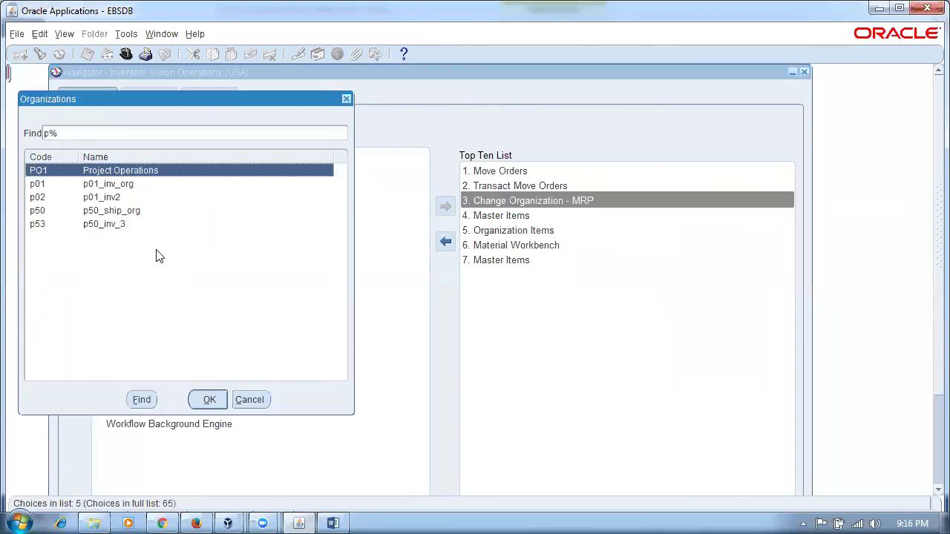
click(211, 399)
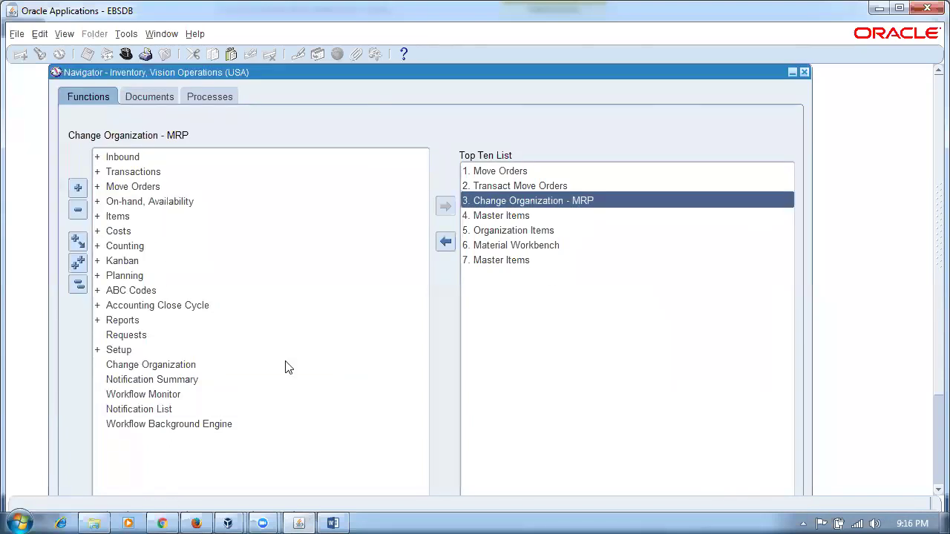
Query the on-hand quantities of organization p53 in the Material Workbench
double_click(169, 201)
double_click(168, 218)
click(274, 333)
key(Return)
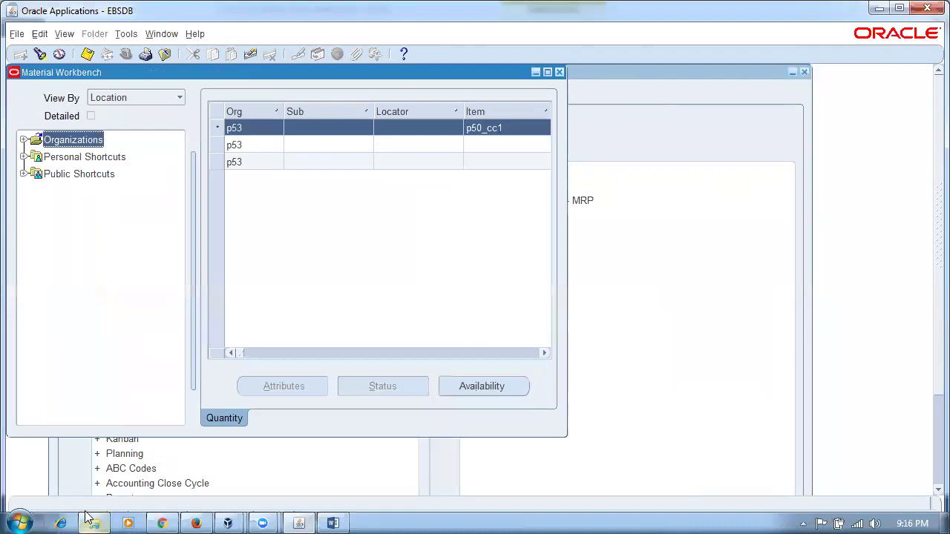
Switch to the file explorer and open the Inv_Day 5 folder under Fusion_Inventory, E Business Documentation, Inventory on the C: drive
click(88, 520)
click(295, 362)
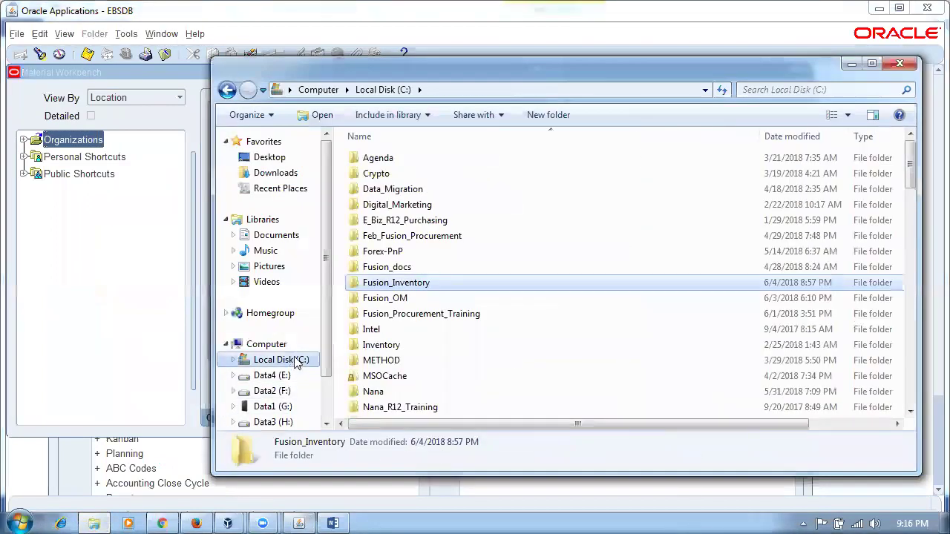
double_click(420, 283)
click(417, 173)
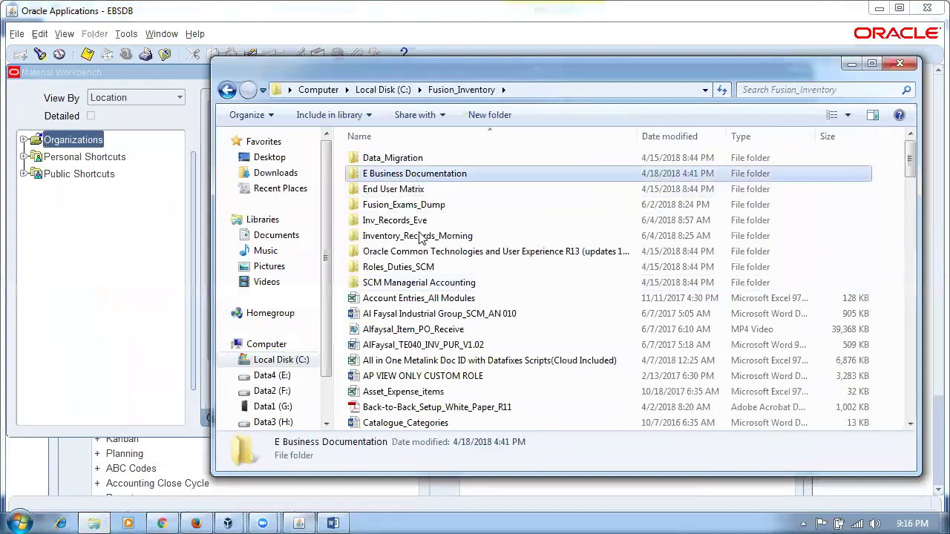
double_click(406, 175)
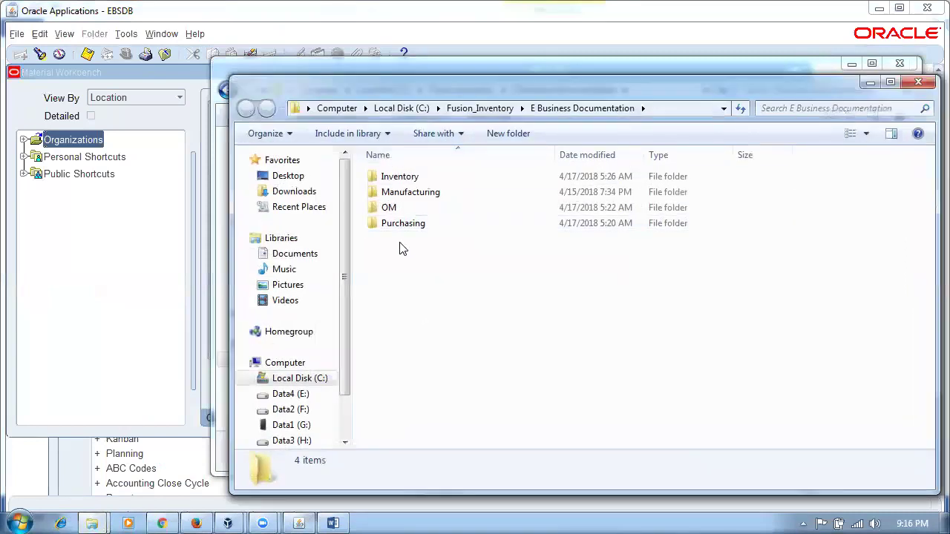
double_click(397, 177)
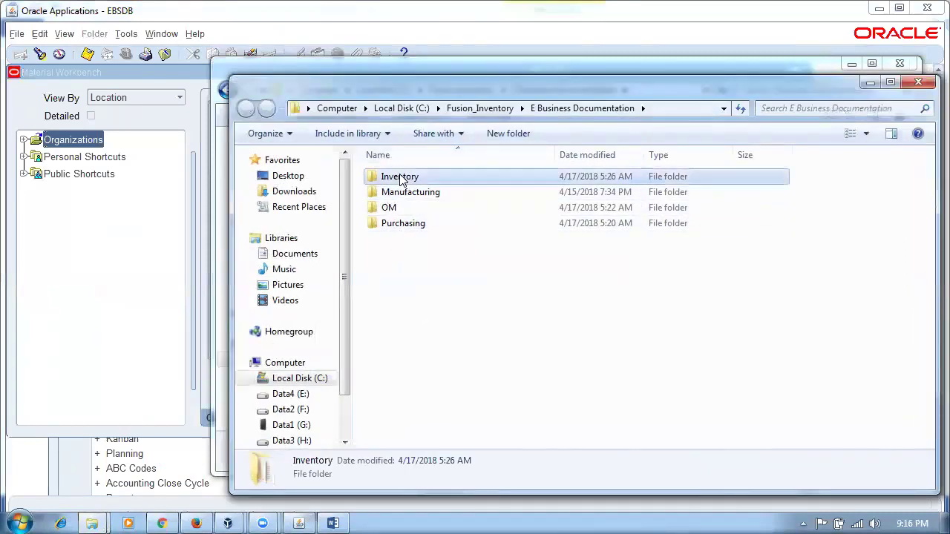
click(407, 272)
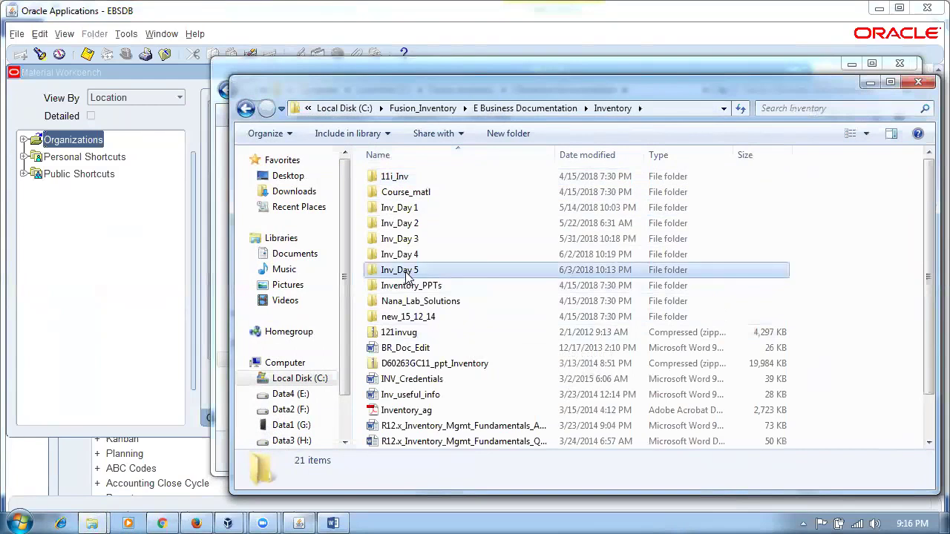
key(Return)
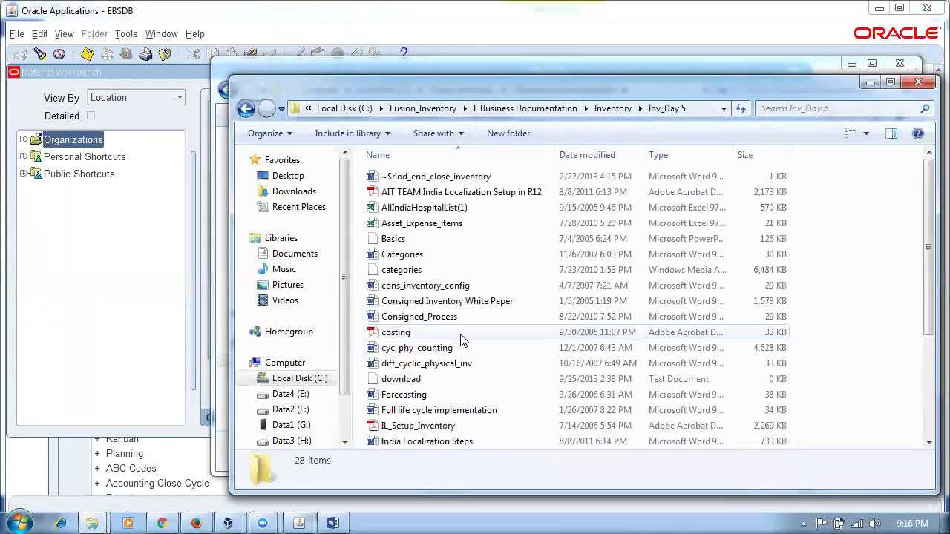
Open the Word document Reasons for Cyclic Counting from the Inv_Day 5 folder
scroll(466, 393, down, 4)
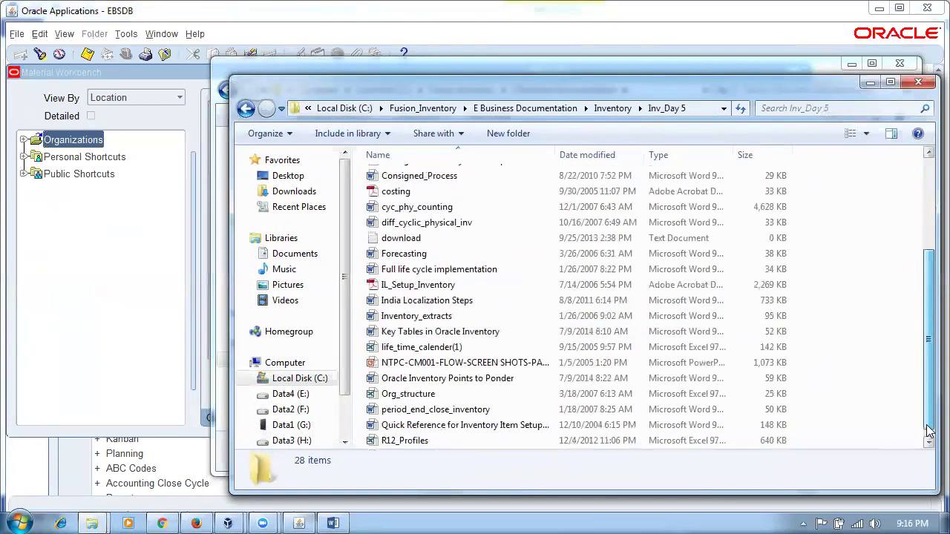
click(469, 442)
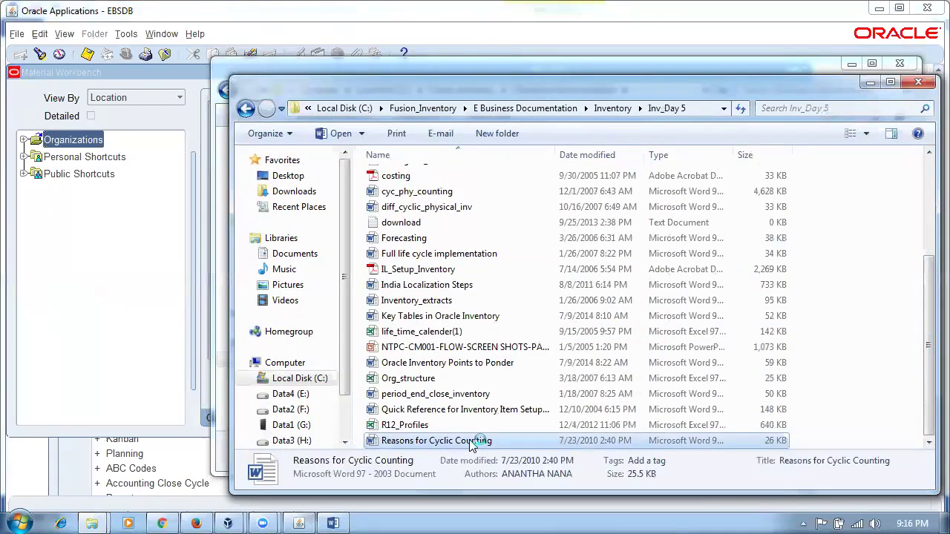
key(alt+Tab)
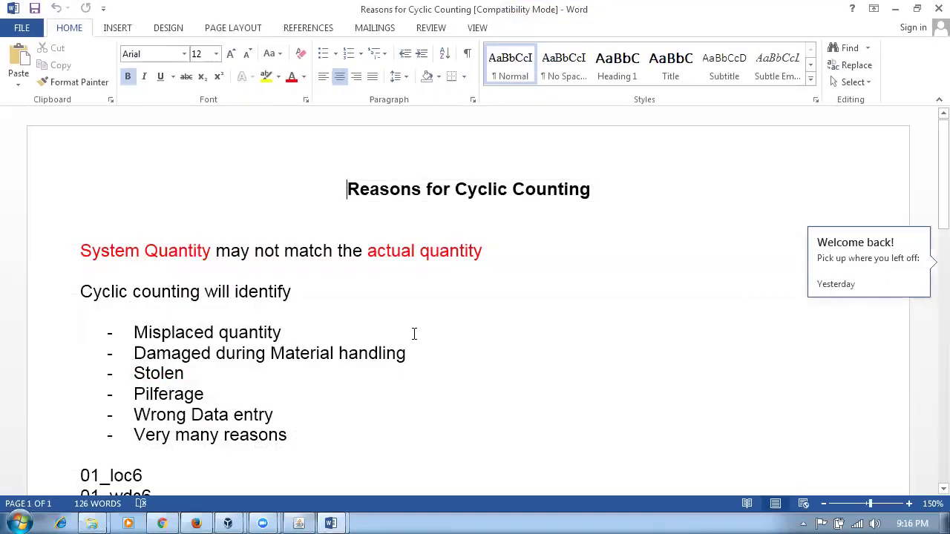
Review the cyclic counting document, focusing on the quantities, lots and serials listed for sequence numbers 1001 to 1004
click(413, 334)
scroll(413, 337, down, 3)
scroll(413, 340, down, 3)
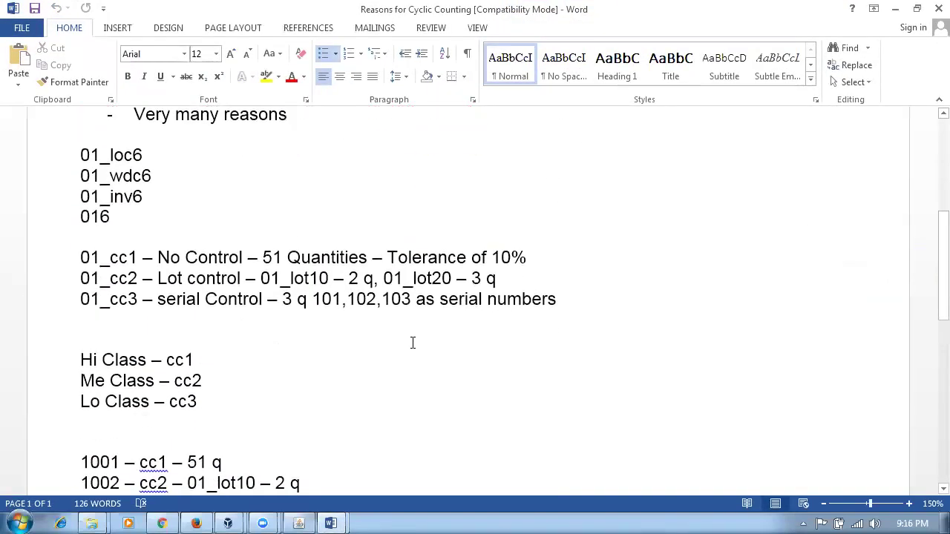
scroll(411, 342, down, 2)
scroll(411, 350, down, 3)
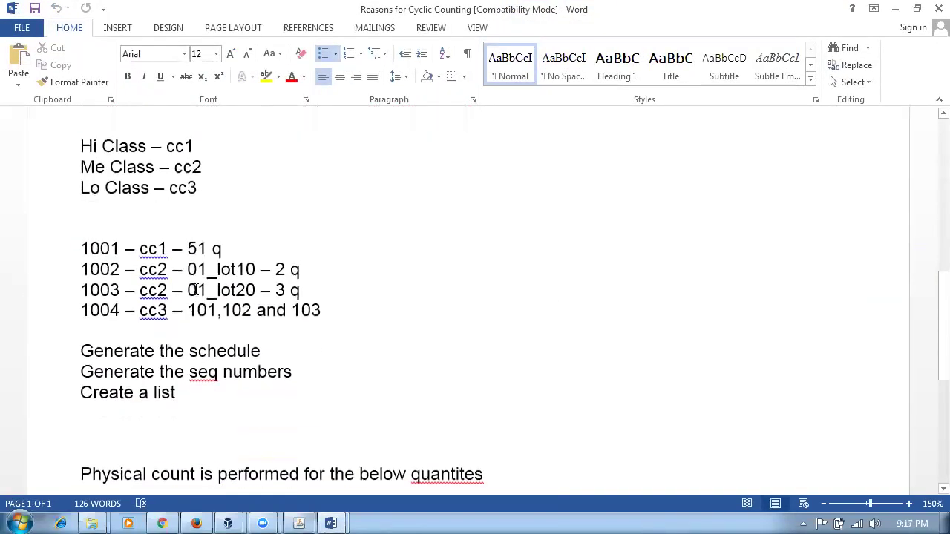
drag(141, 250, 206, 249)
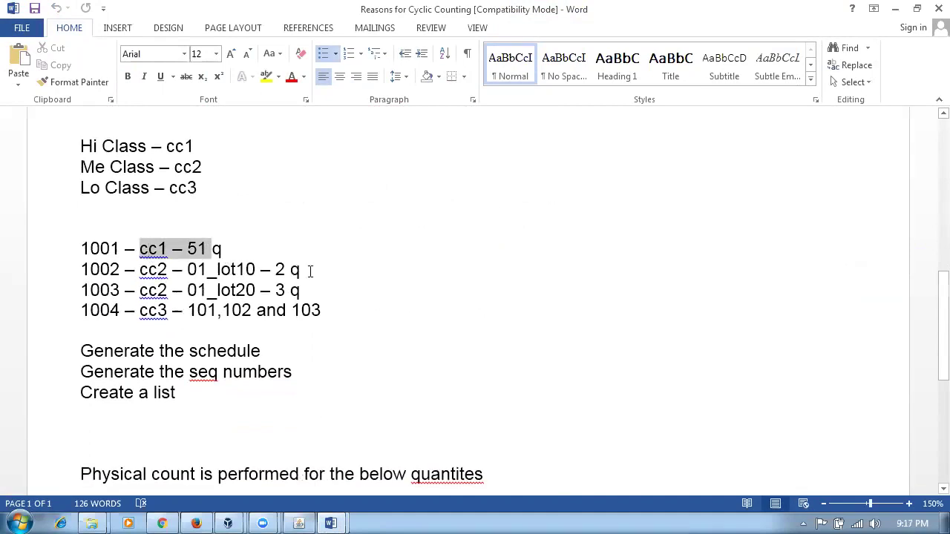
click(134, 290)
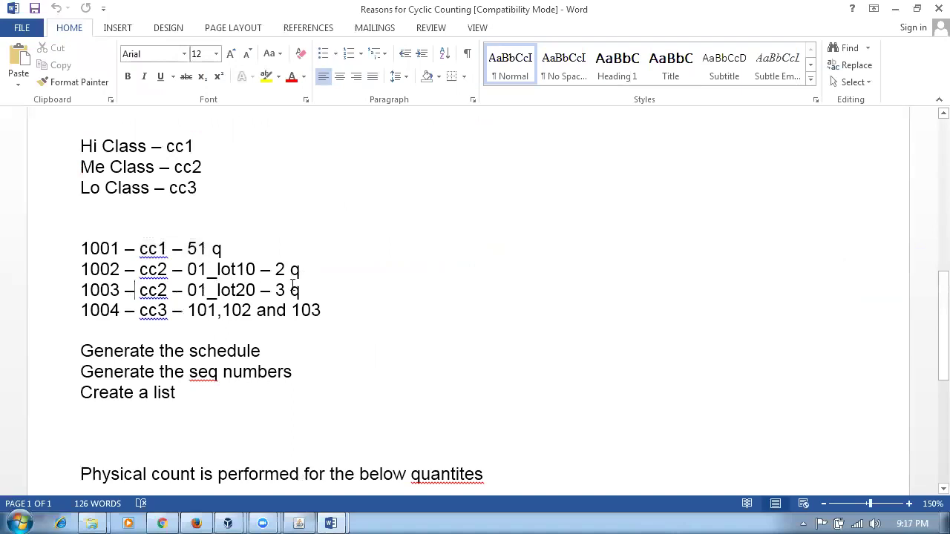
drag(216, 290, 300, 290)
click(172, 310)
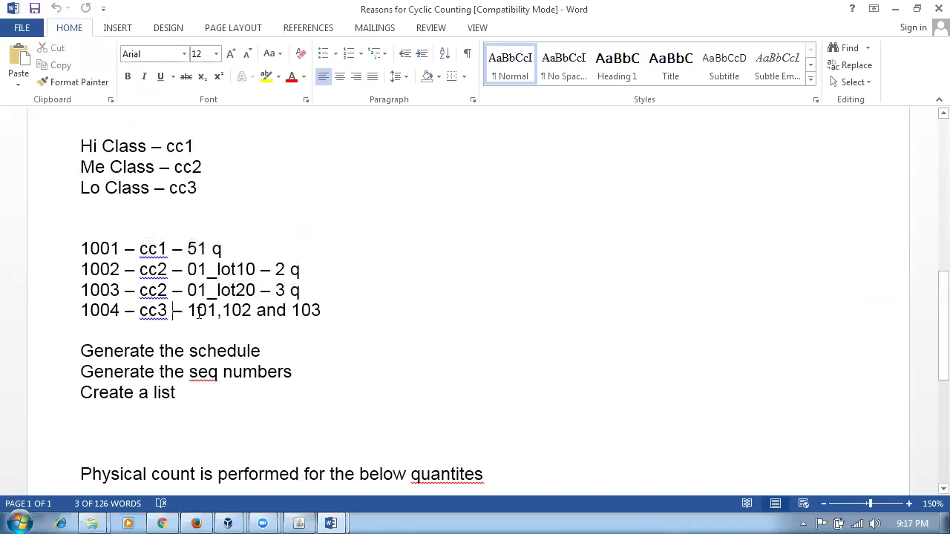
drag(186, 310, 320, 310)
click(196, 249)
click(261, 269)
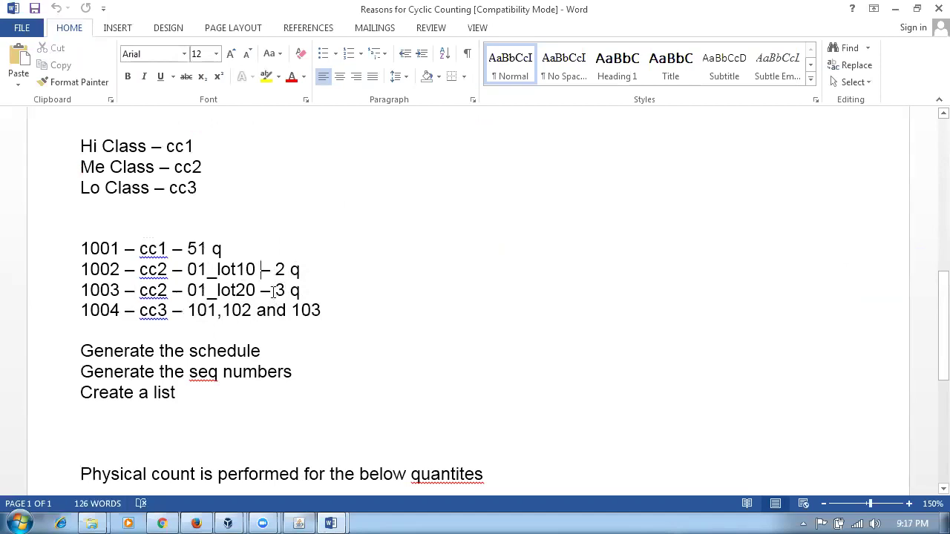
key(ctrl+shift+Right)
key(ctrl+shift+Right)
shift+click(300, 291)
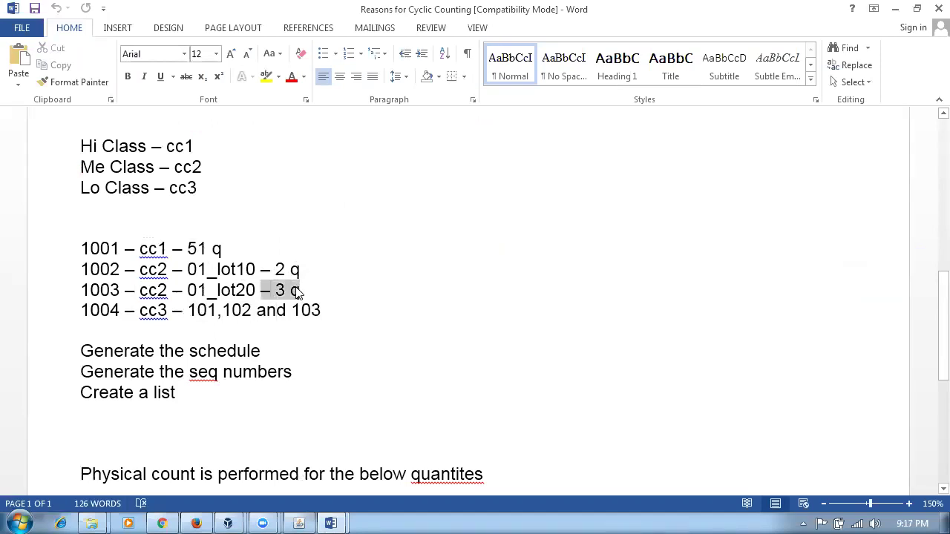
drag(297, 269, 301, 269)
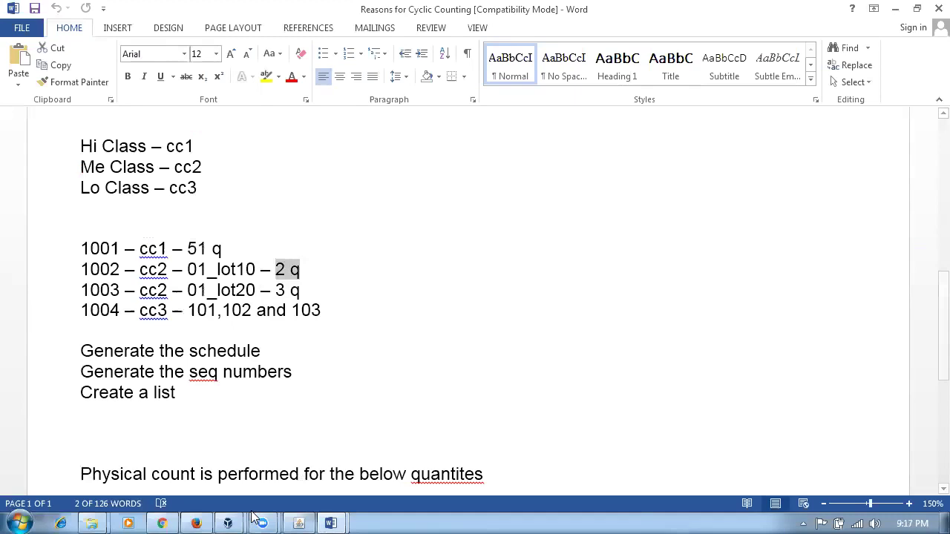
Return to Oracle Applications and widen the Material Workbench to check the on-hand quantities of the p53 rows
click(298, 519)
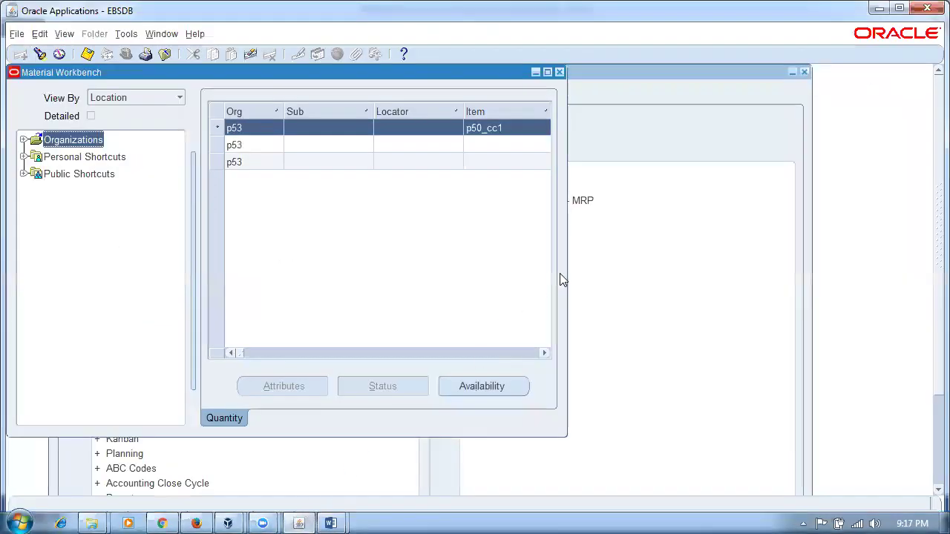
drag(566, 281, 912, 320)
click(339, 163)
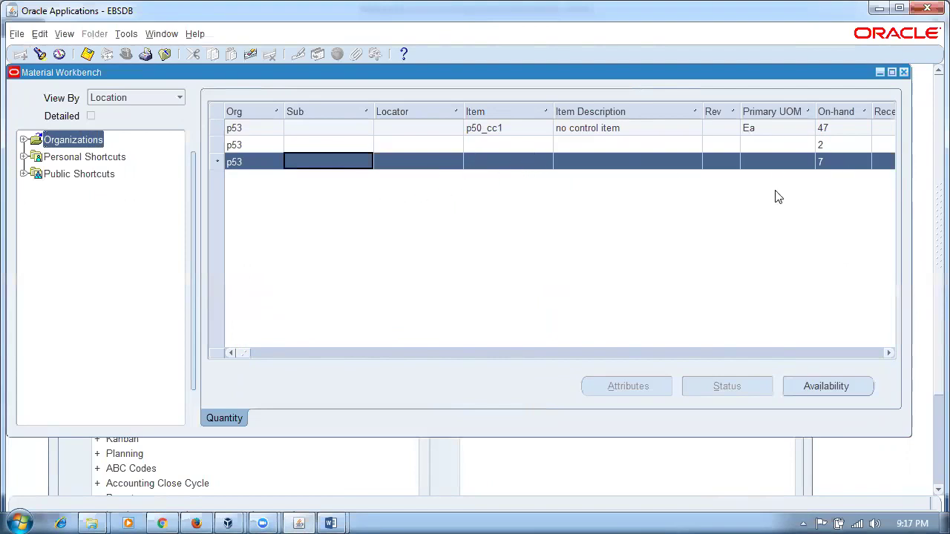
Switch back to the Reasons for Cyclic Counting document and examine the serial numbers listed for cc3 under sequence 1004
mouse_move(331, 521)
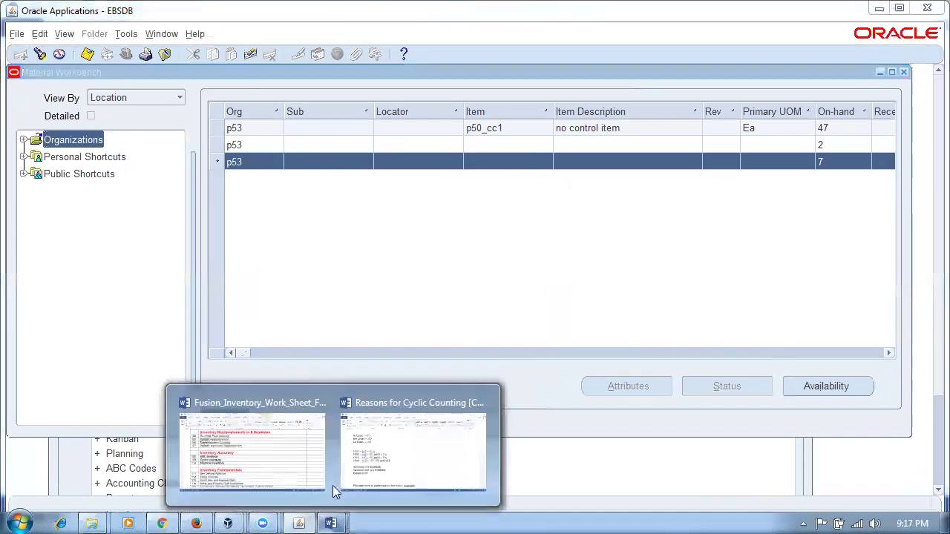
click(416, 438)
drag(279, 330, 245, 312)
click(208, 310)
click(312, 311)
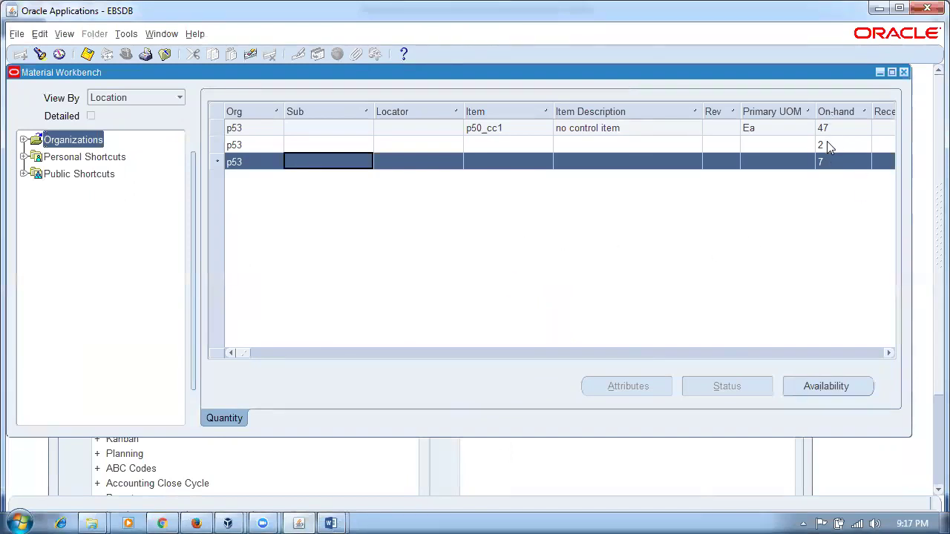
Close the Material Workbench in Oracle Applications and collapse all functions in the Inventory Navigator
click(903, 72)
click(78, 283)
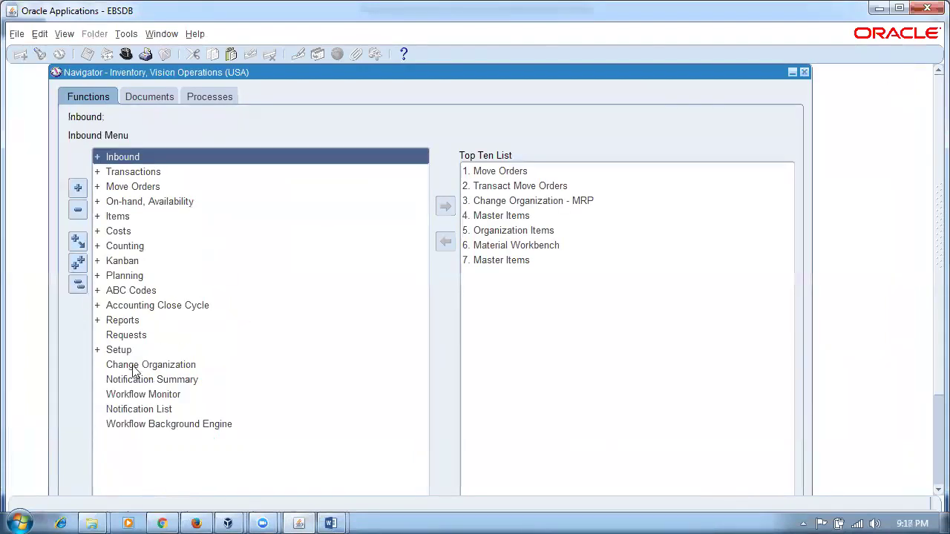
double_click(149, 349)
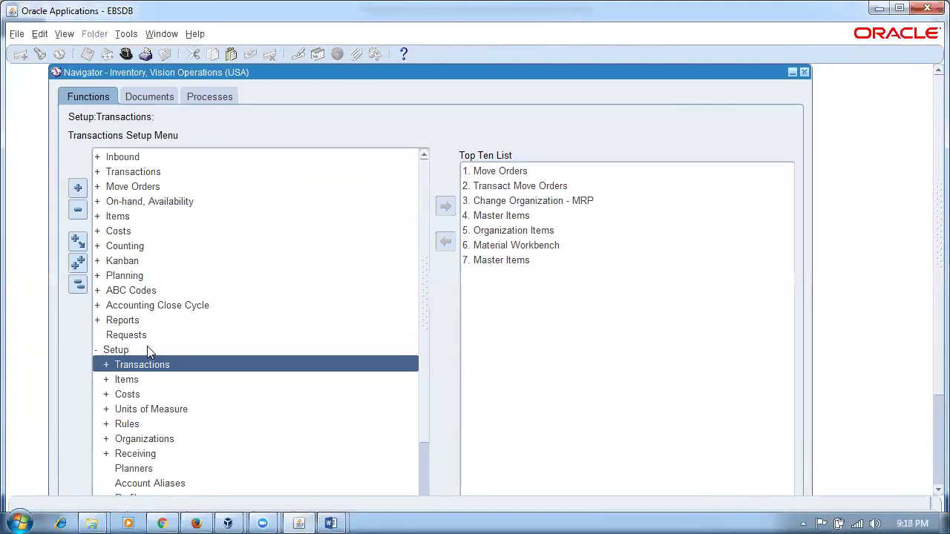
click(78, 283)
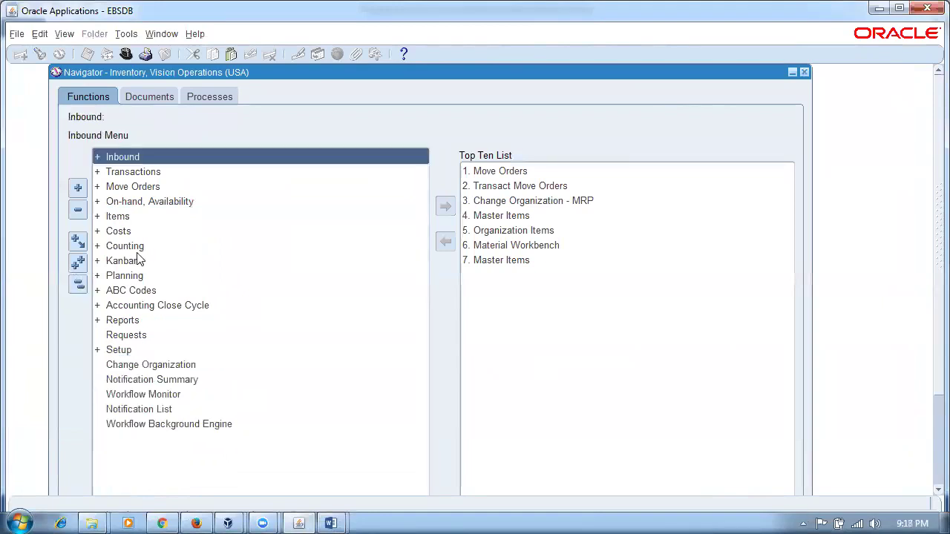
Open Physical Inventories from the Counting functions and start defining a new physical inventory for p53
double_click(130, 246)
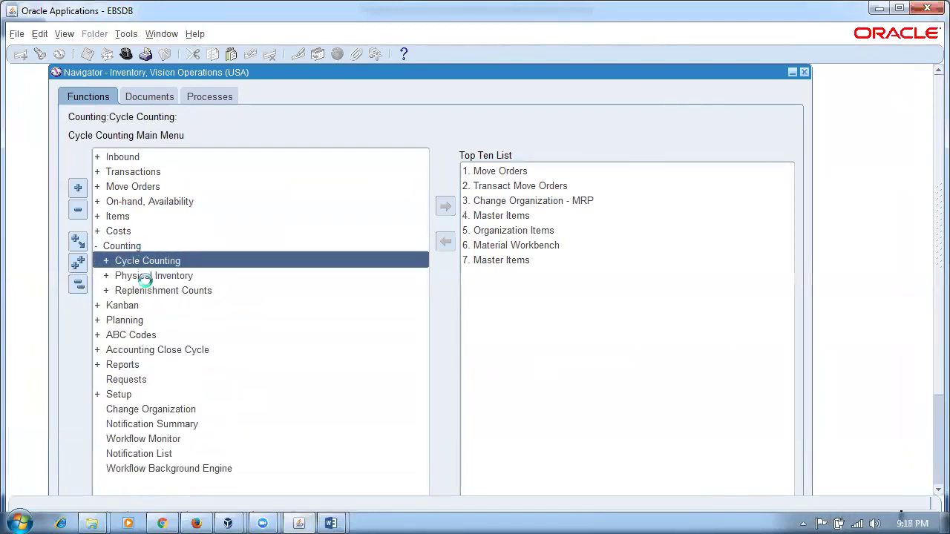
double_click(143, 276)
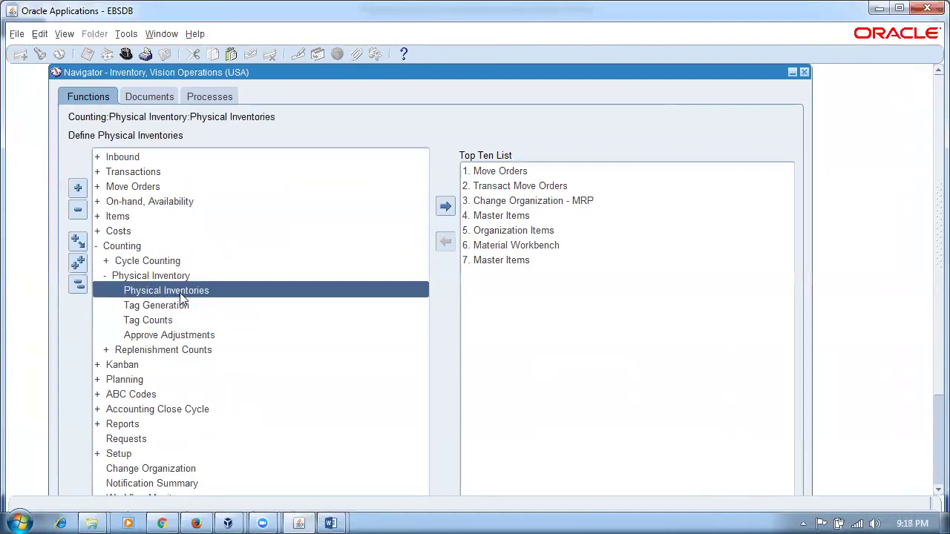
double_click(186, 291)
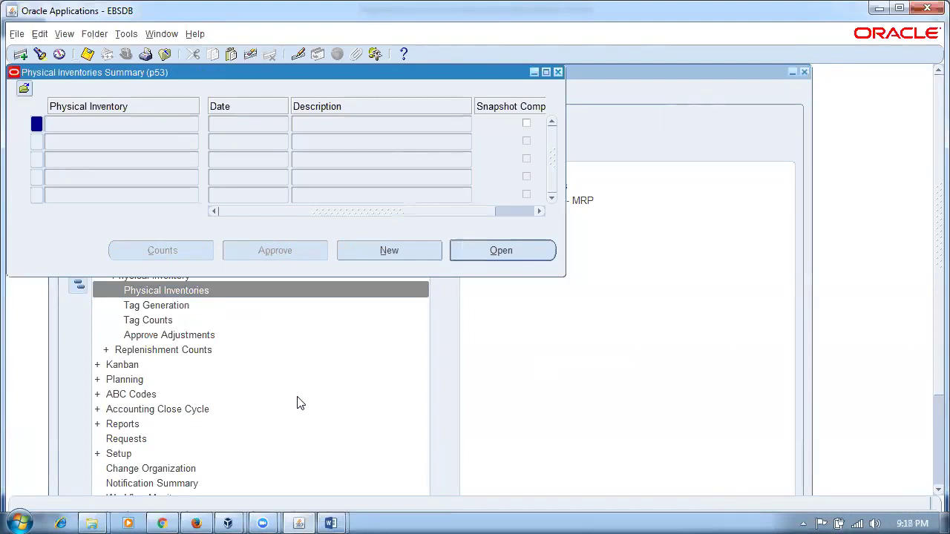
click(409, 241)
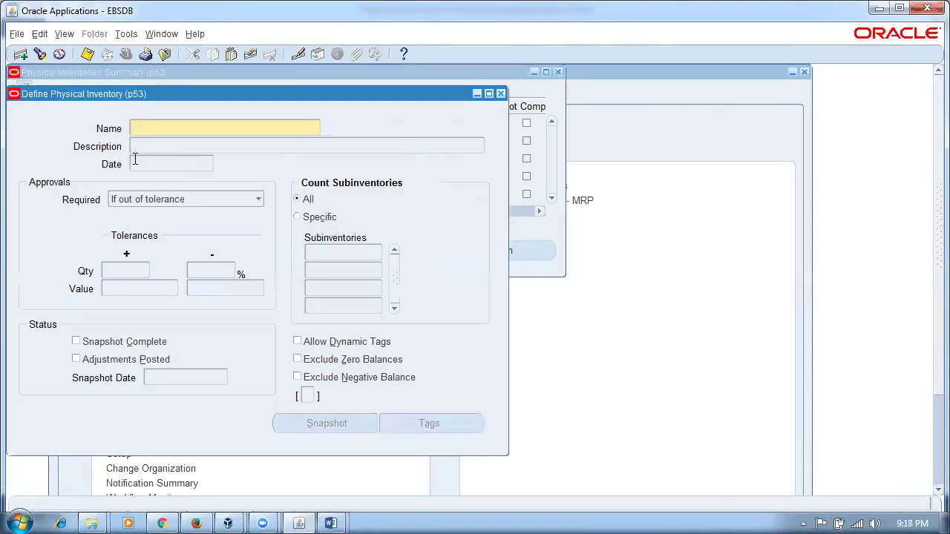
Enter p50_phy_inv as both the name and the description of the new physical inventory
text(p50_)
text(phy_inv)
drag(194, 128, 115, 131)
key(ctrl+c)
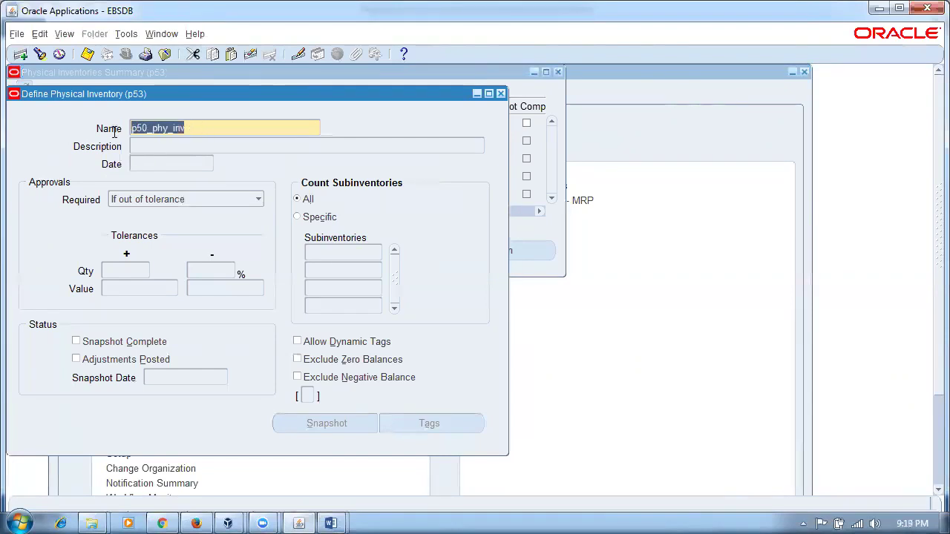
click(236, 148)
key(ctrl+v)
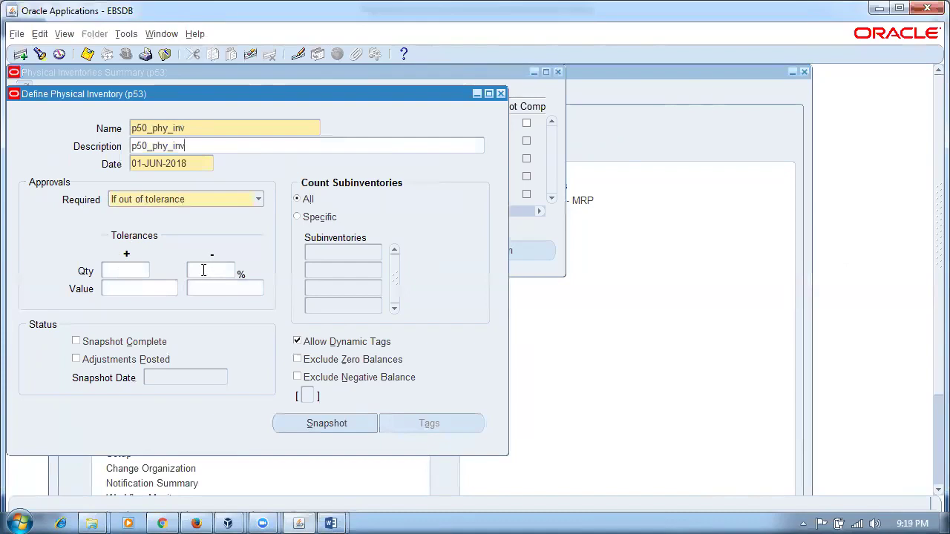
Set the required approvals to Always, count all subinventories, and save the physical inventory definition
click(181, 197)
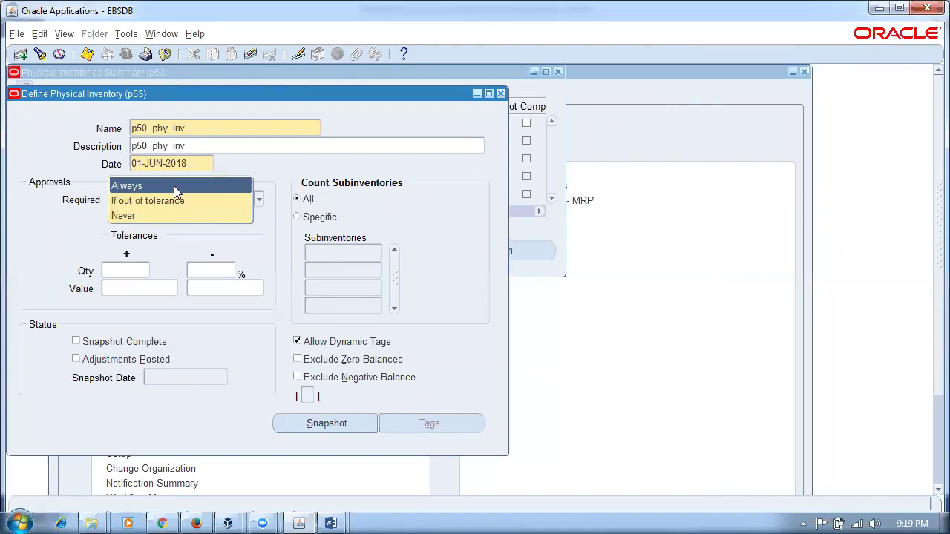
click(174, 185)
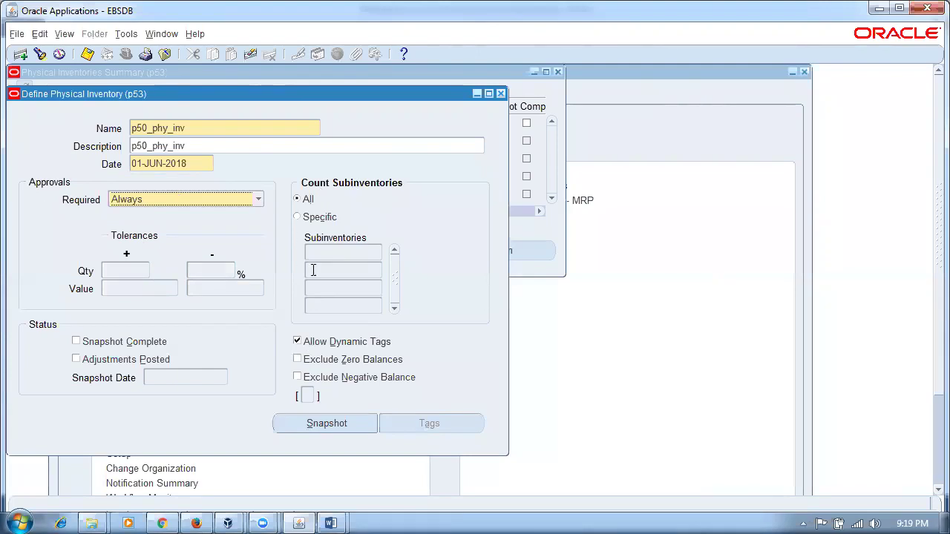
click(298, 219)
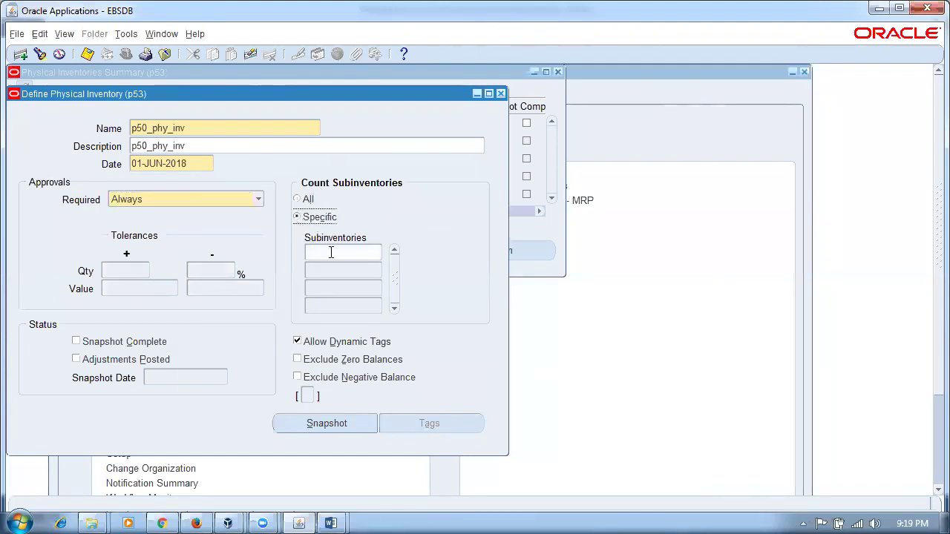
click(299, 199)
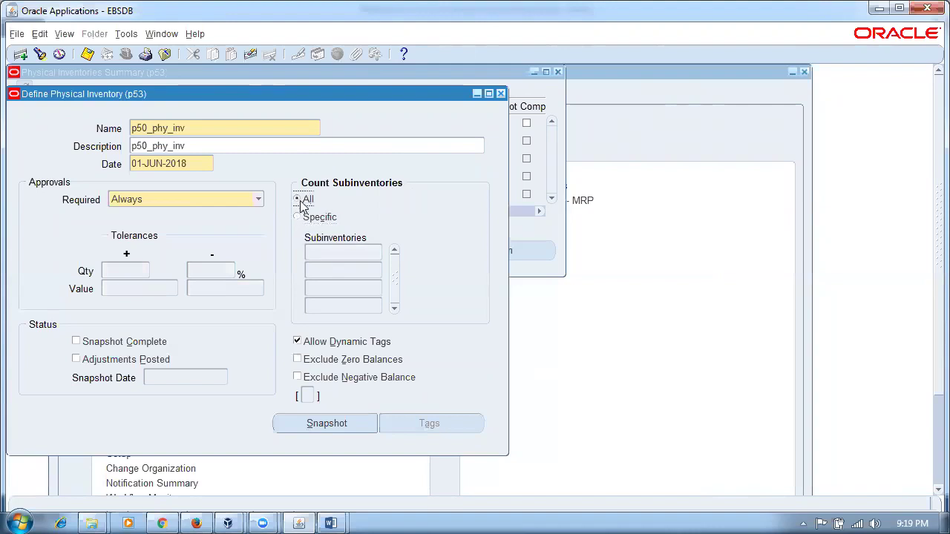
key(ctrl+s)
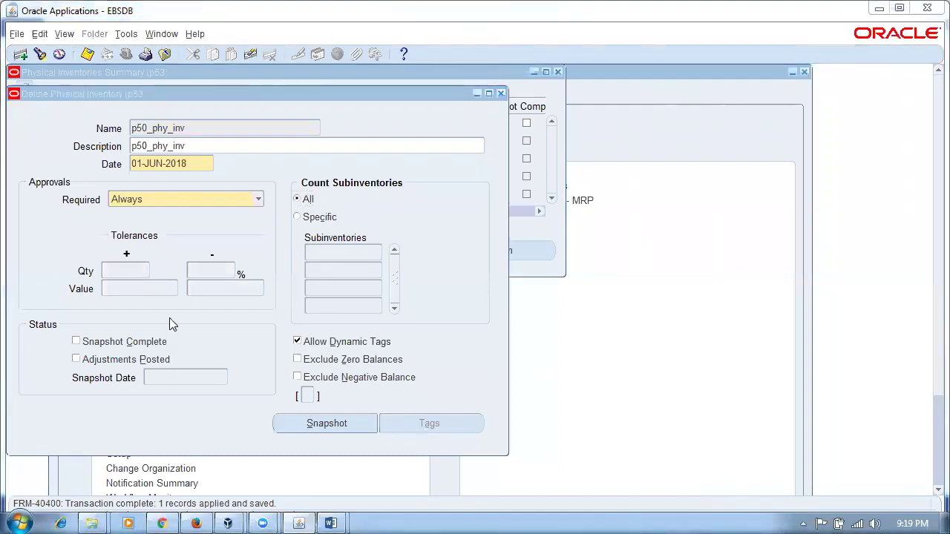
Take the inventory snapshot for the p50_phy_inv physical inventory and acknowledge the submitted request
click(32, 234)
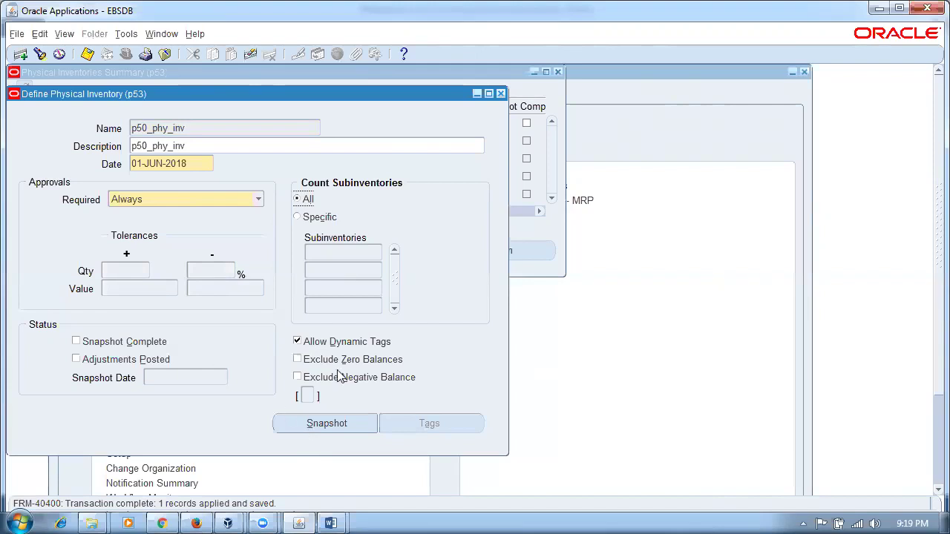
click(337, 427)
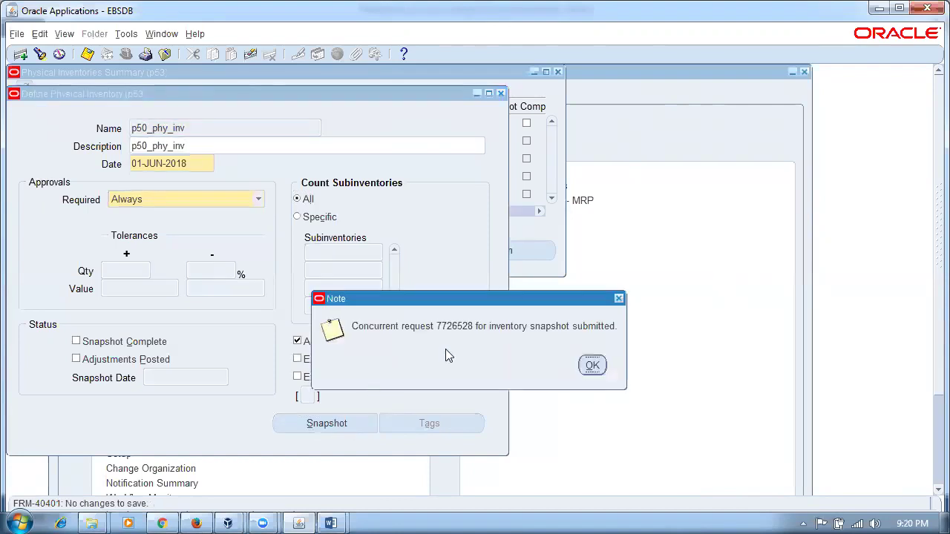
click(592, 364)
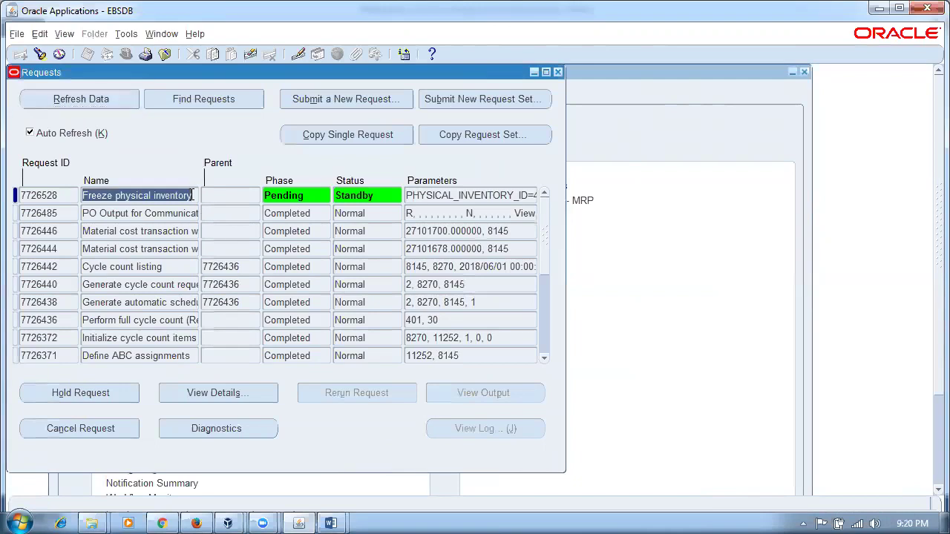
Refresh the concurrent requests to check the Freeze physical inventory request's phase and status, and close the Requests window
click(81, 106)
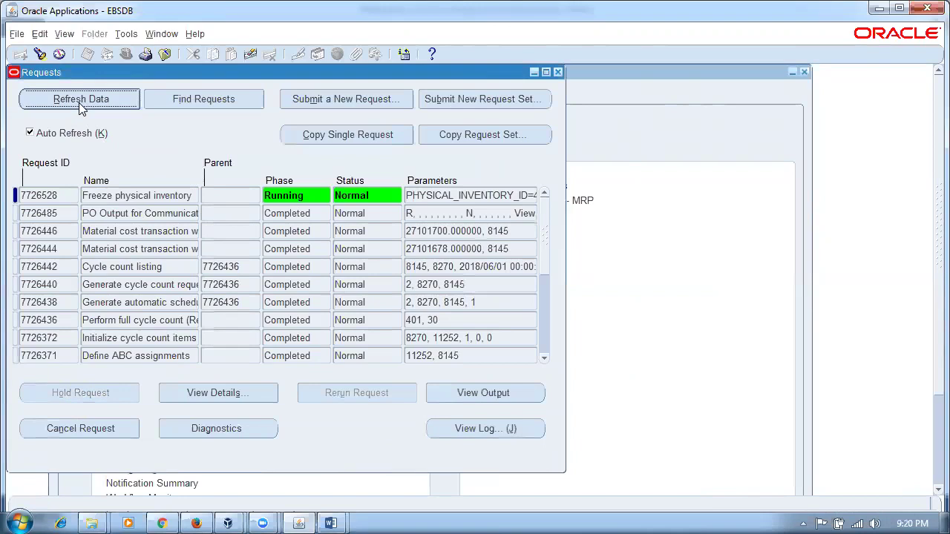
click(82, 106)
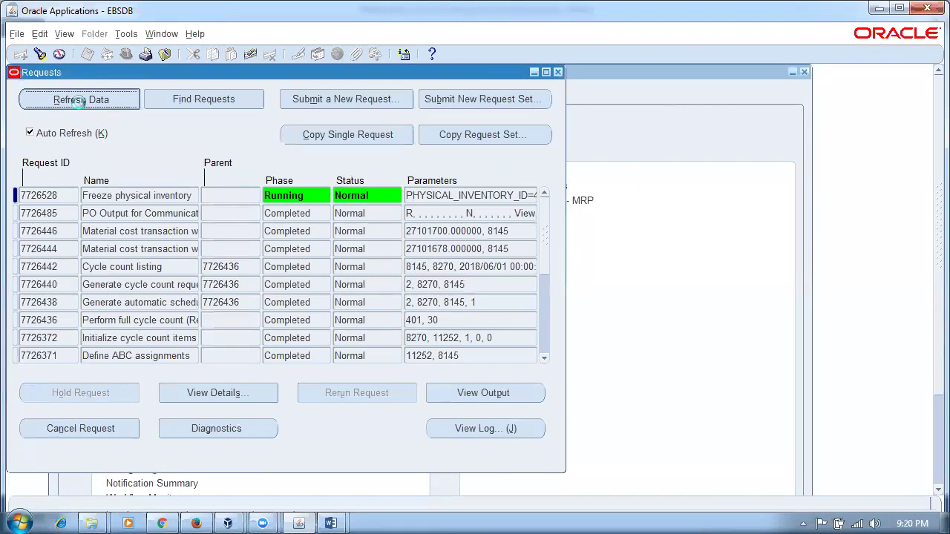
click(131, 200)
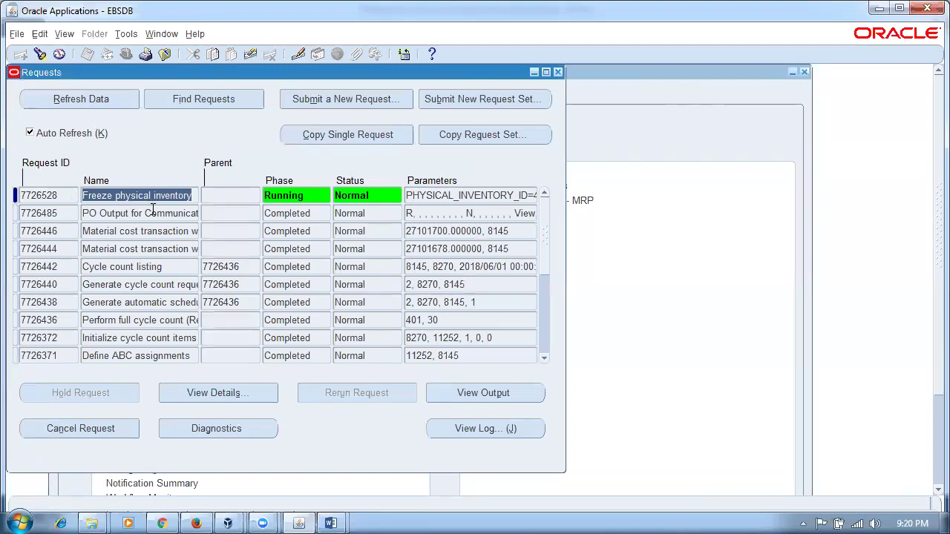
click(76, 99)
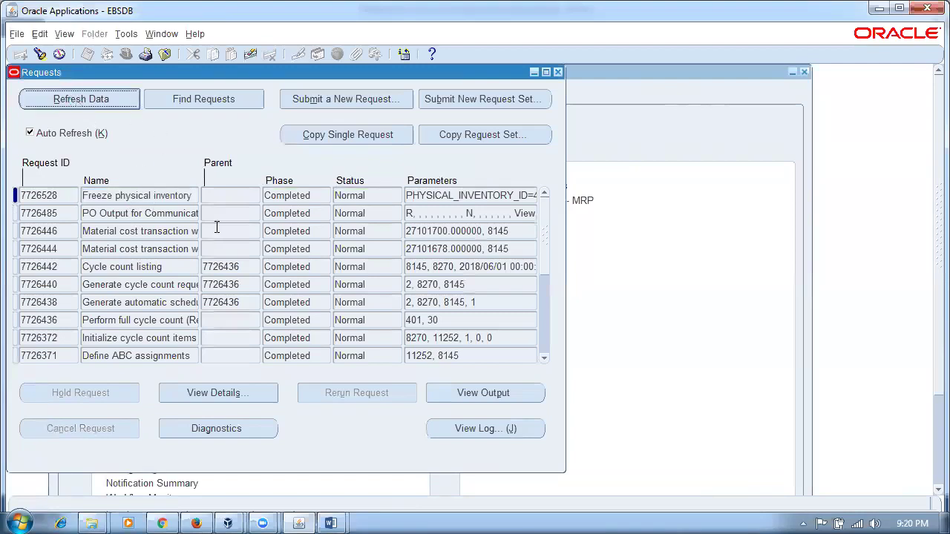
click(178, 197)
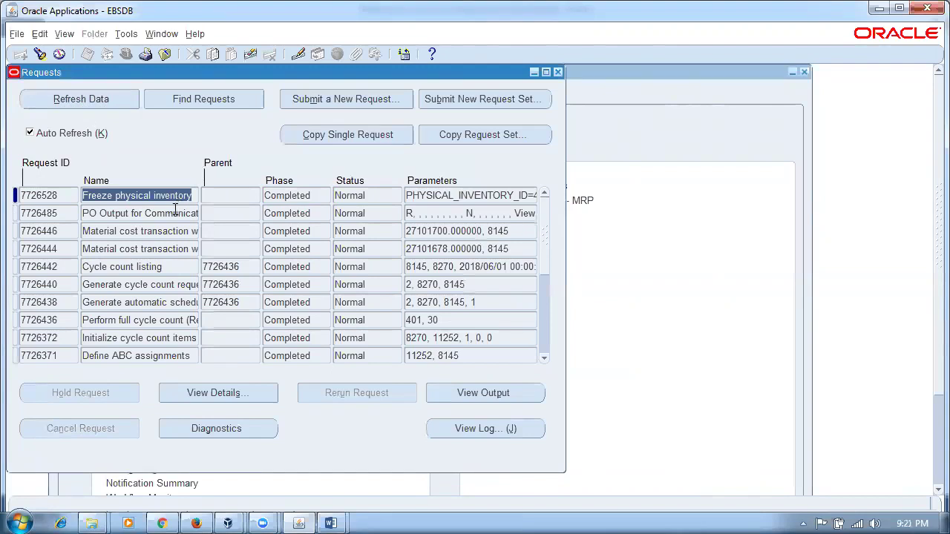
click(290, 202)
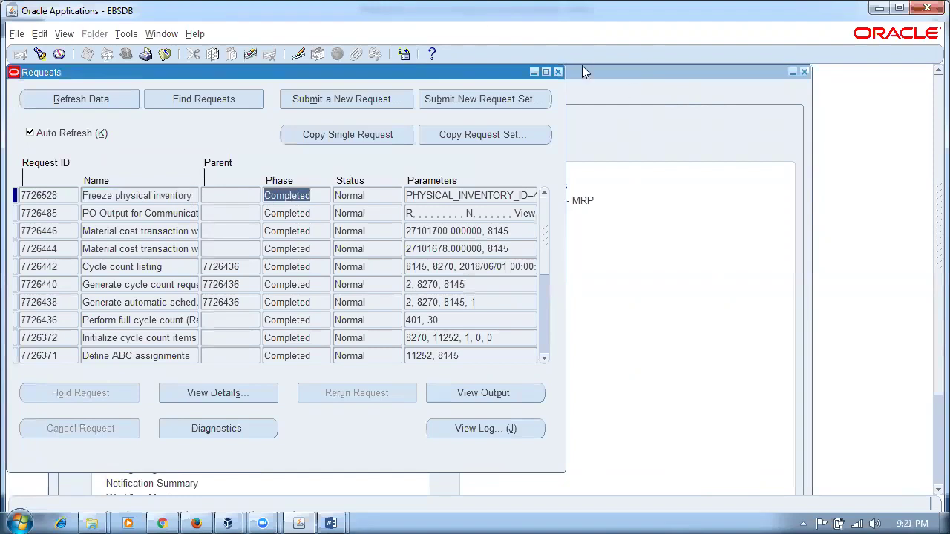
click(136, 196)
click(312, 198)
click(386, 196)
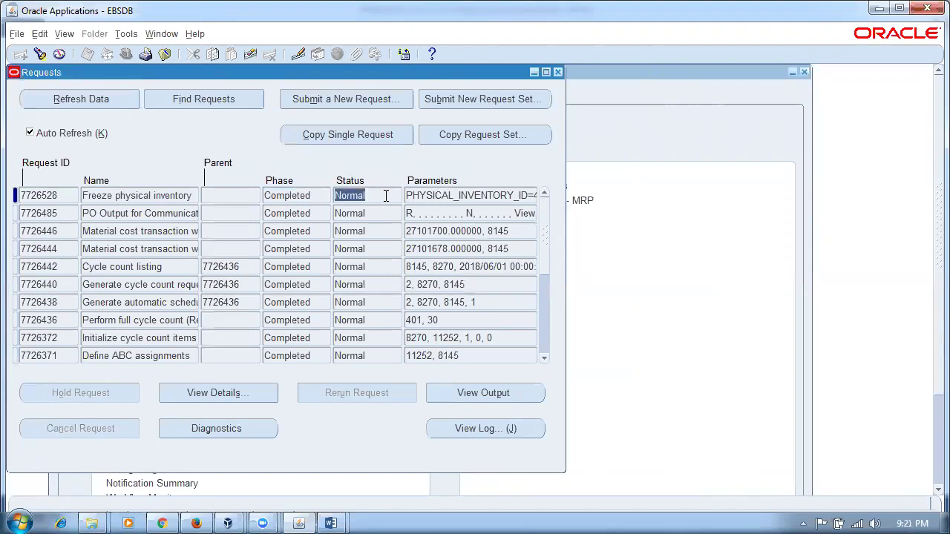
click(268, 197)
click(132, 198)
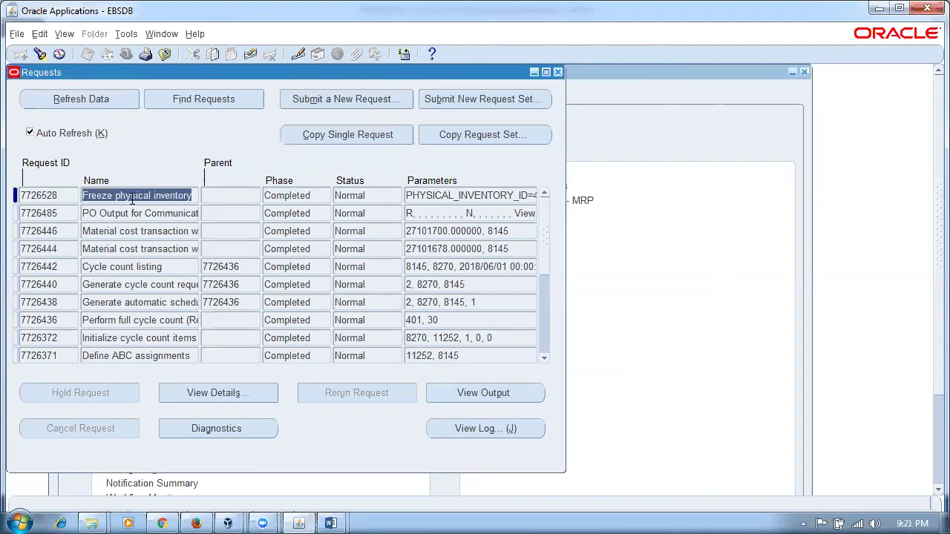
click(557, 72)
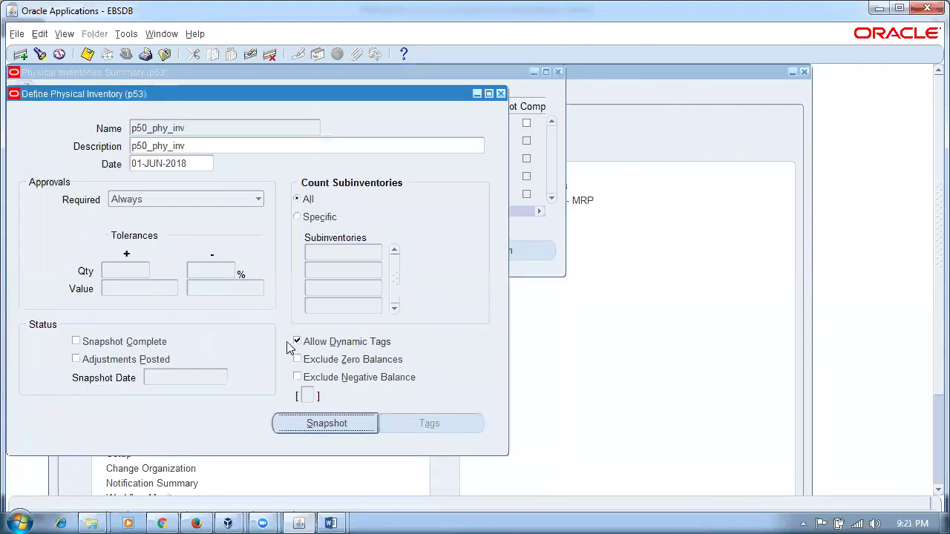
Requery the physical inventory definition by the name p50_phy_inv to reload its snapshot status and date
click(194, 128)
key(ctrl+c)
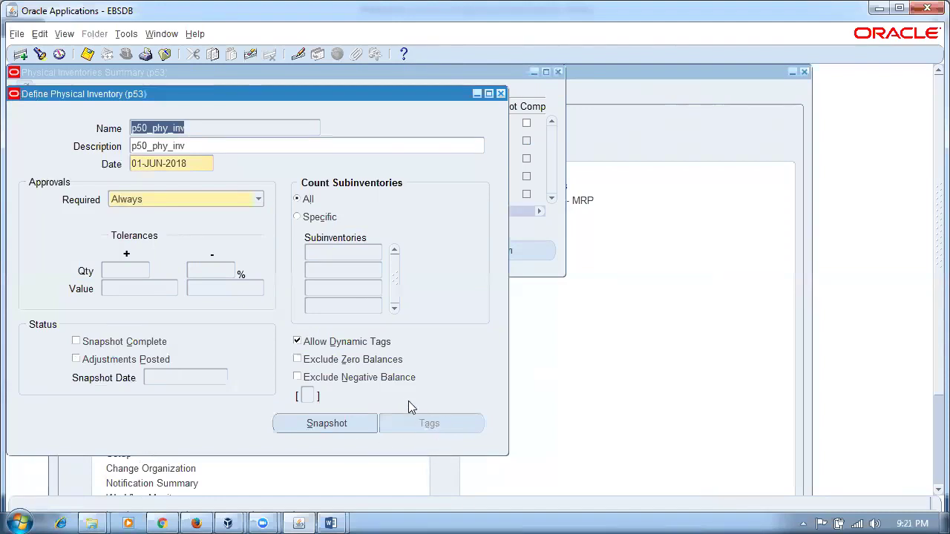
key(F11)
key(ctrl+v)
key(ctrl+F11)
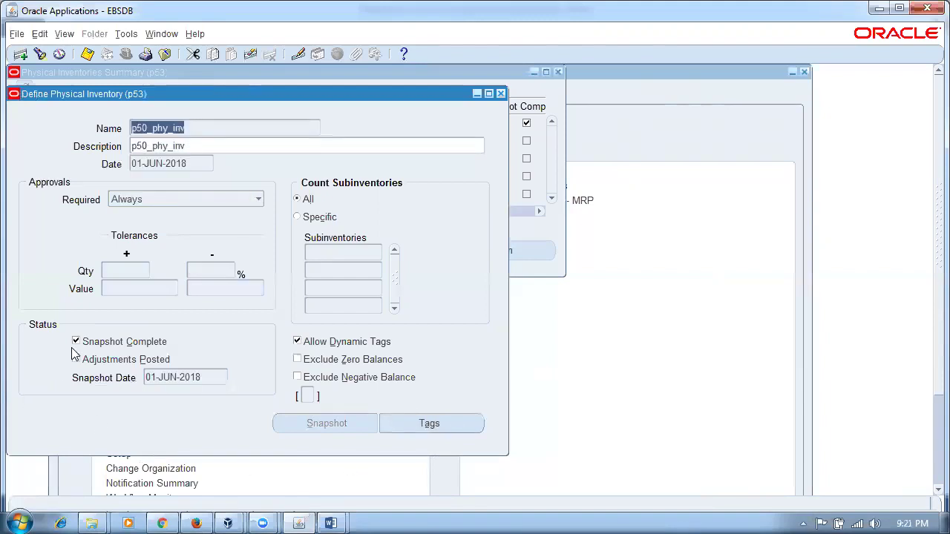
click(214, 373)
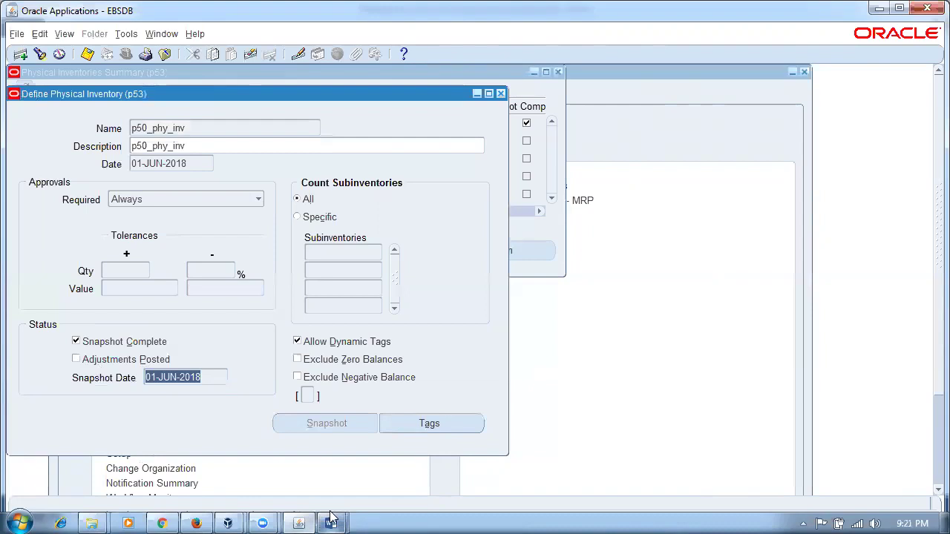
Switch to the Word cyclic counting notes, review the quantities, lots and serials for sequences 1001 to 1004, and return to Oracle Applications
mouse_move(331, 517)
click(383, 454)
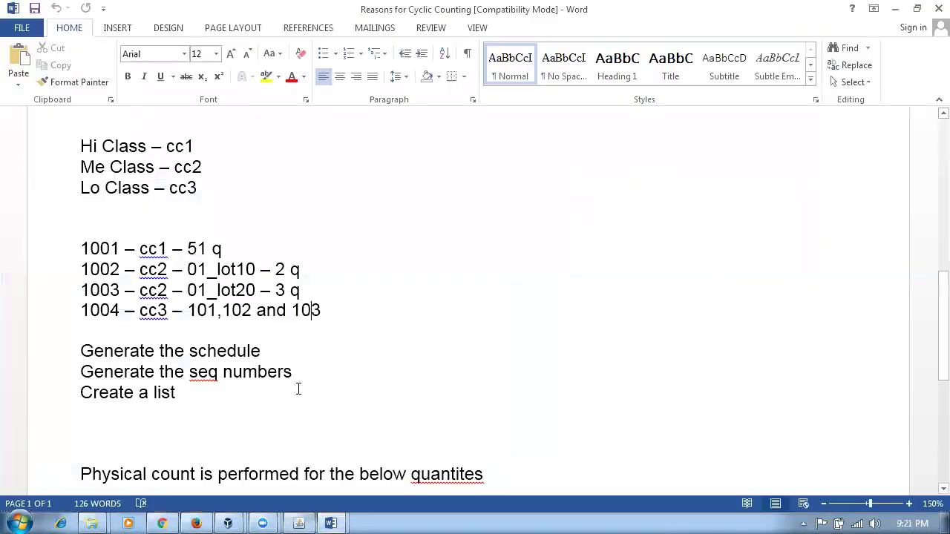
click(160, 249)
drag(159, 249, 222, 246)
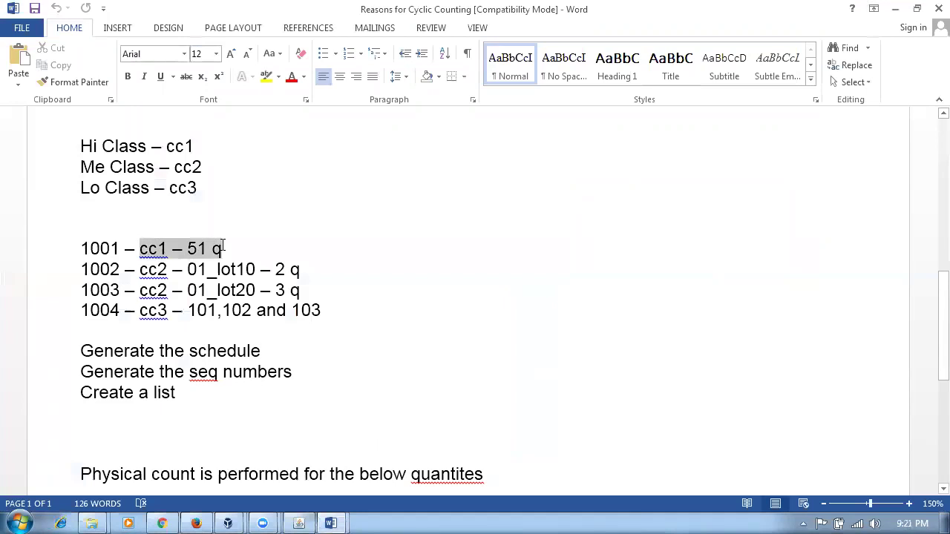
drag(242, 268, 276, 282)
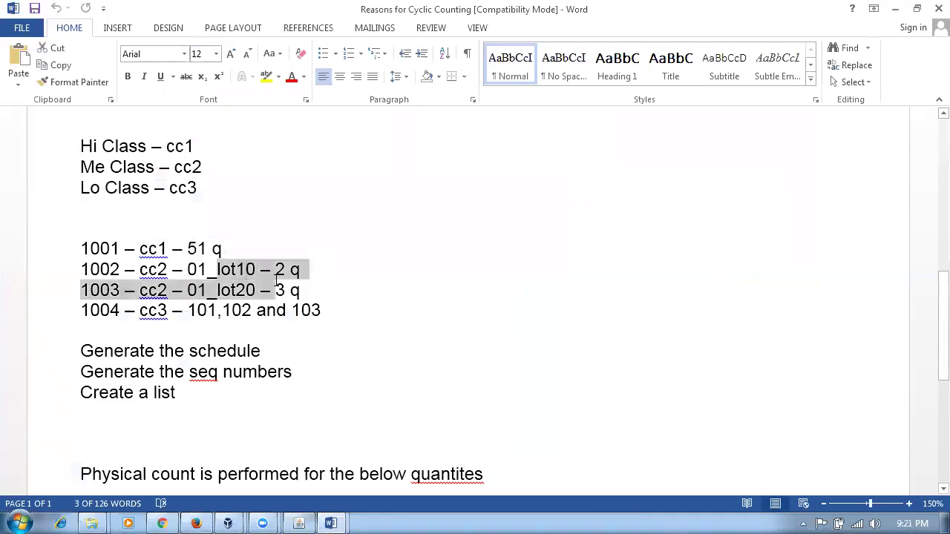
drag(189, 310, 223, 312)
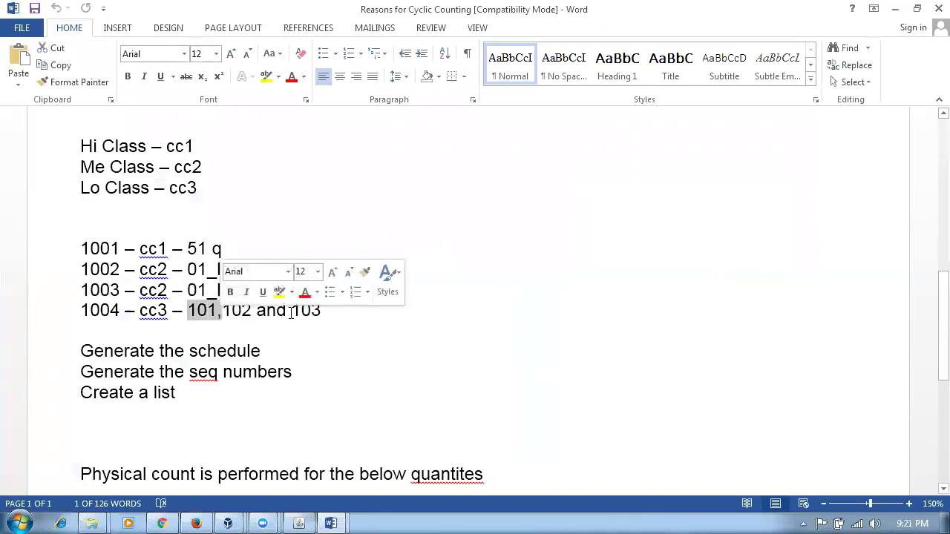
click(317, 312)
drag(321, 312, 193, 312)
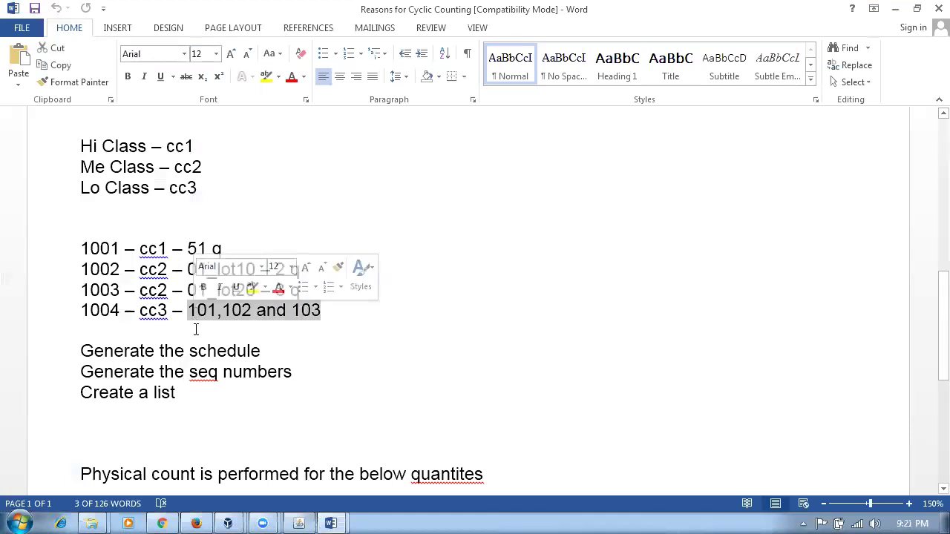
click(195, 331)
drag(223, 249, 187, 249)
click(245, 289)
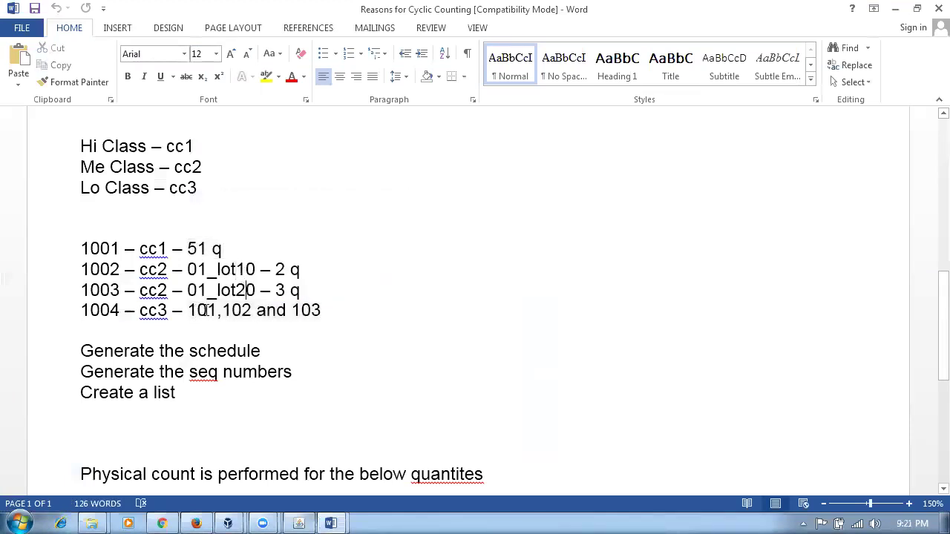
click(300, 310)
key(alt+Tab)
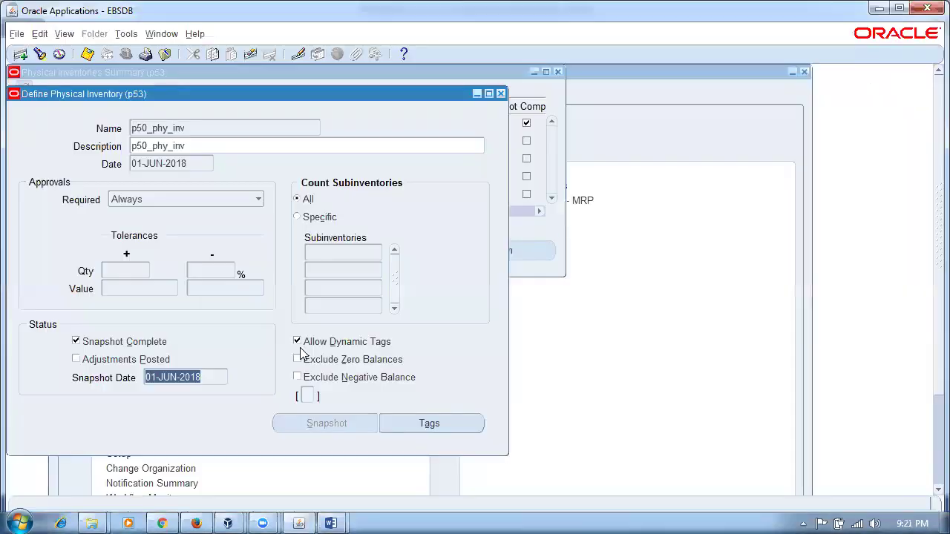
Generate default physical inventory tags for p50_phy_inv starting at tag 2001 with digit increments 1111, and acknowledge the submitted request
click(420, 417)
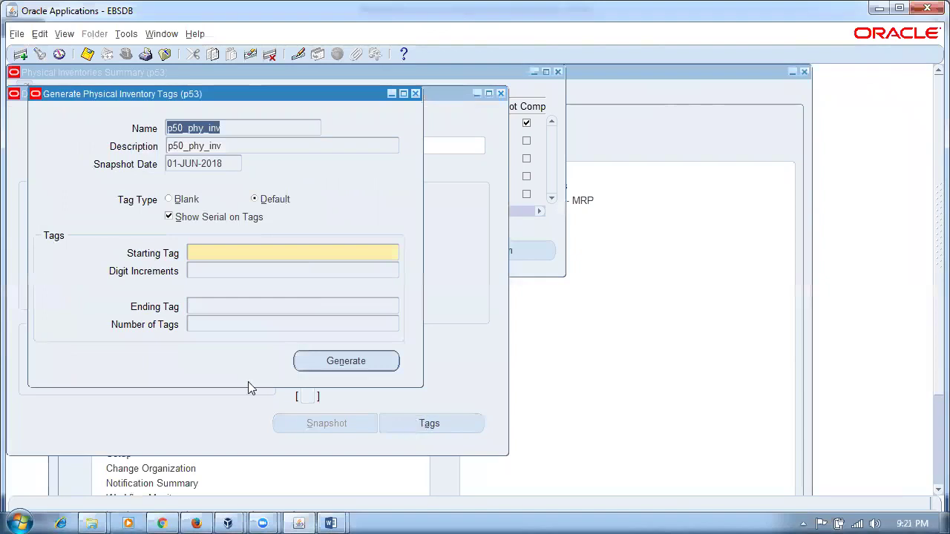
click(209, 254)
text(2)
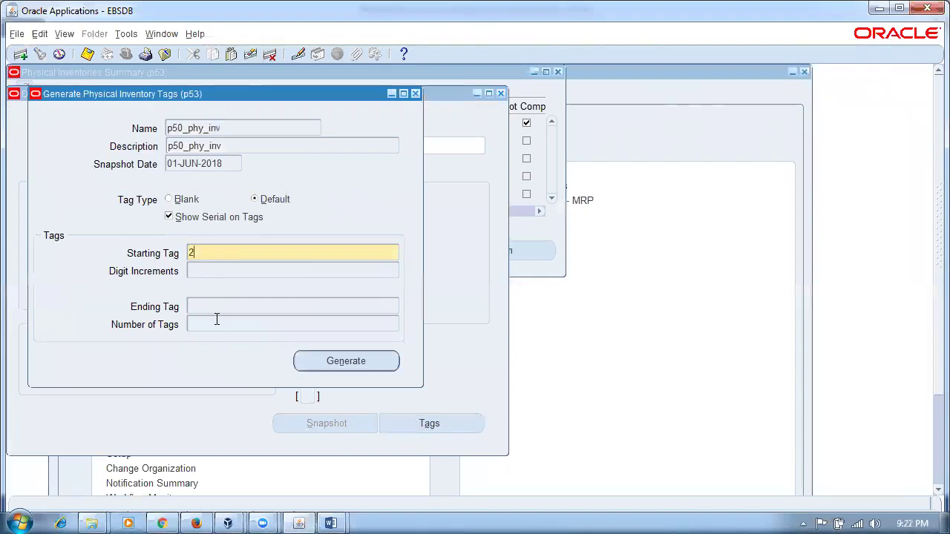
text(001)
key(Tab)
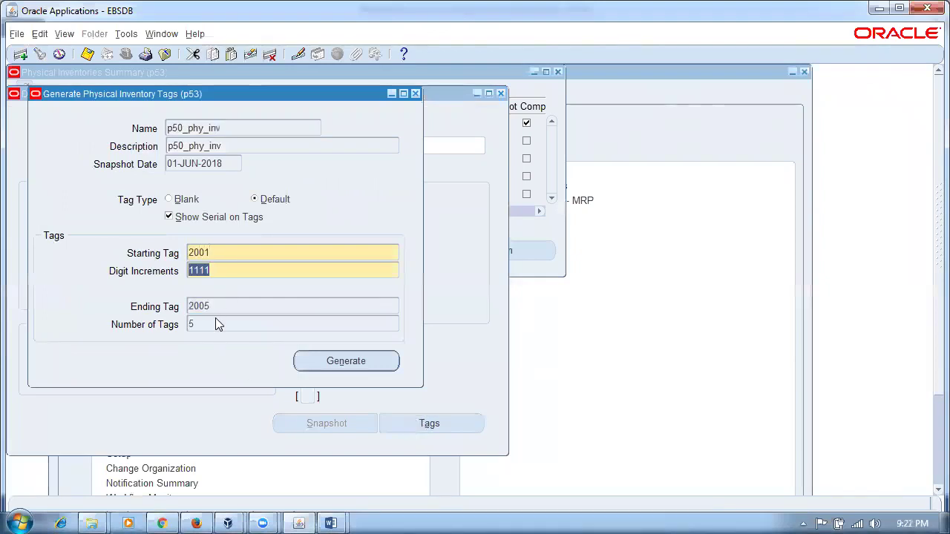
click(216, 307)
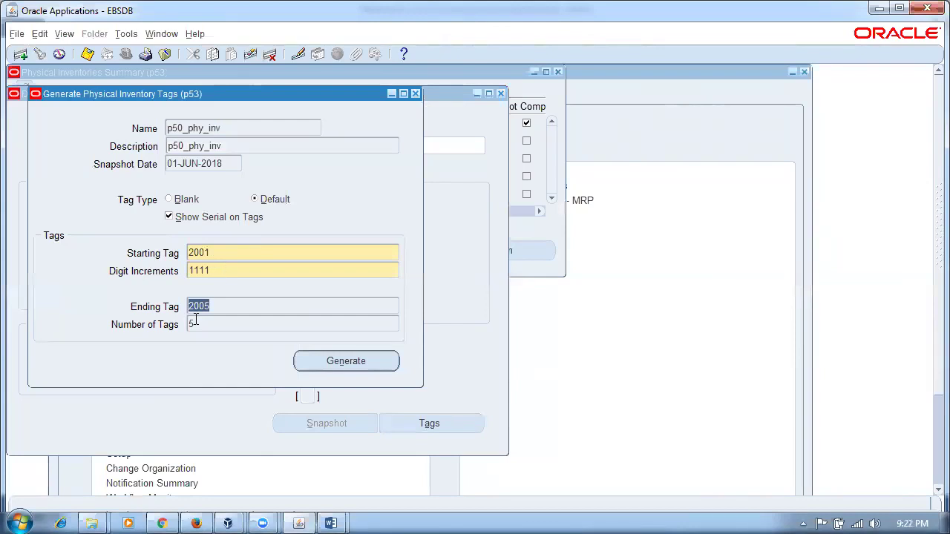
click(230, 273)
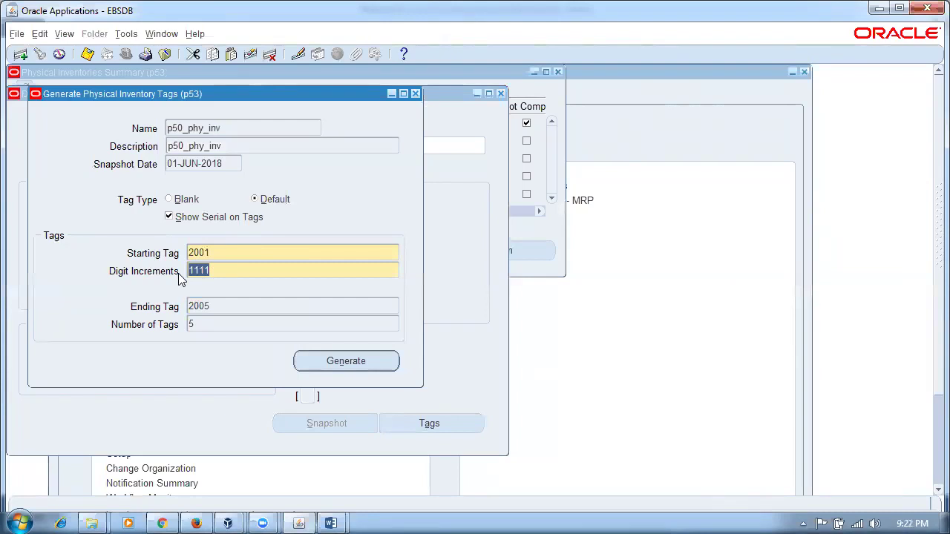
click(334, 362)
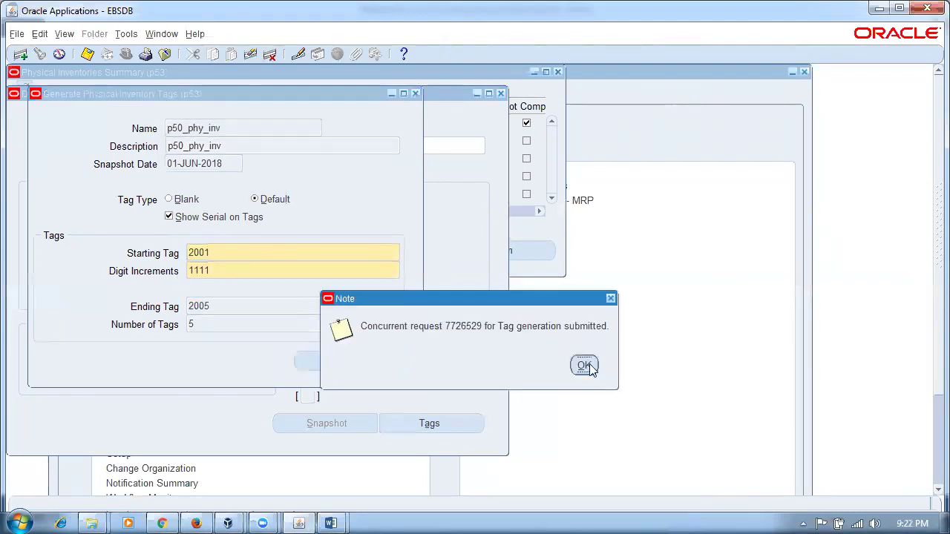
click(584, 365)
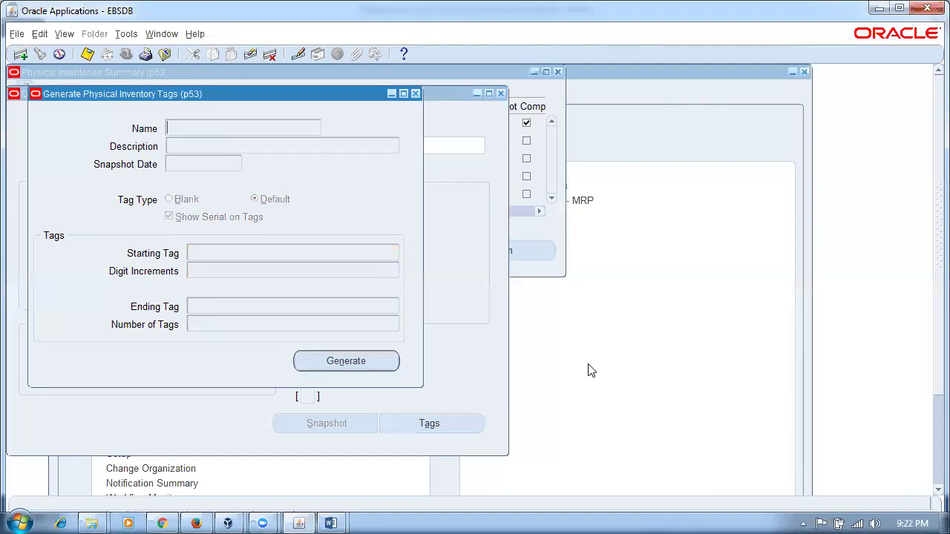
Close the tag generation, physical inventory definition and Physical Inventories Summary windows
click(419, 95)
click(501, 94)
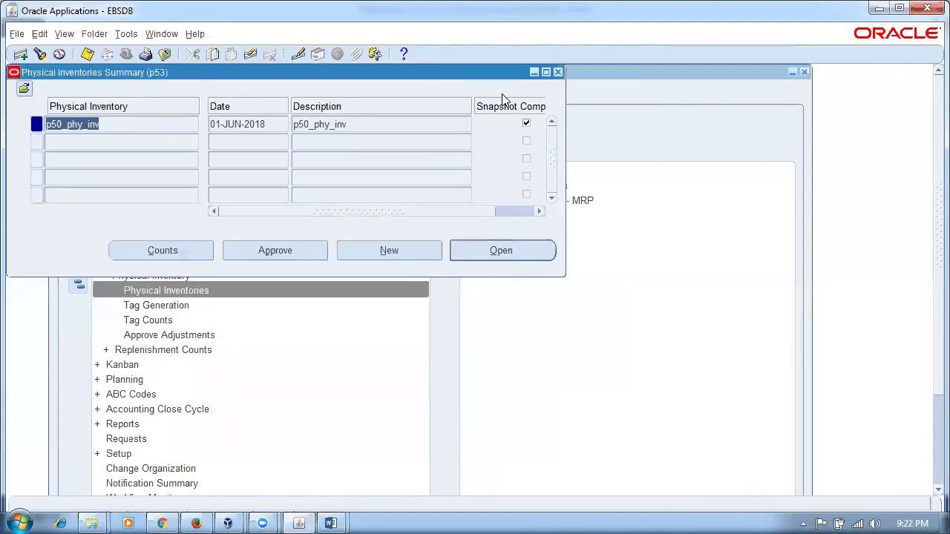
click(558, 72)
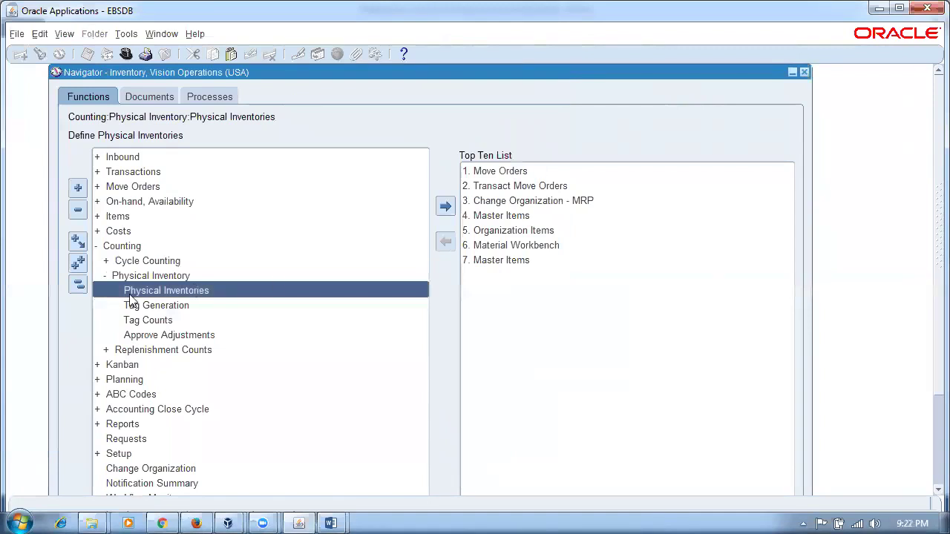
Open Tag Counts from the Physical Inventory functions in the Navigator
click(159, 306)
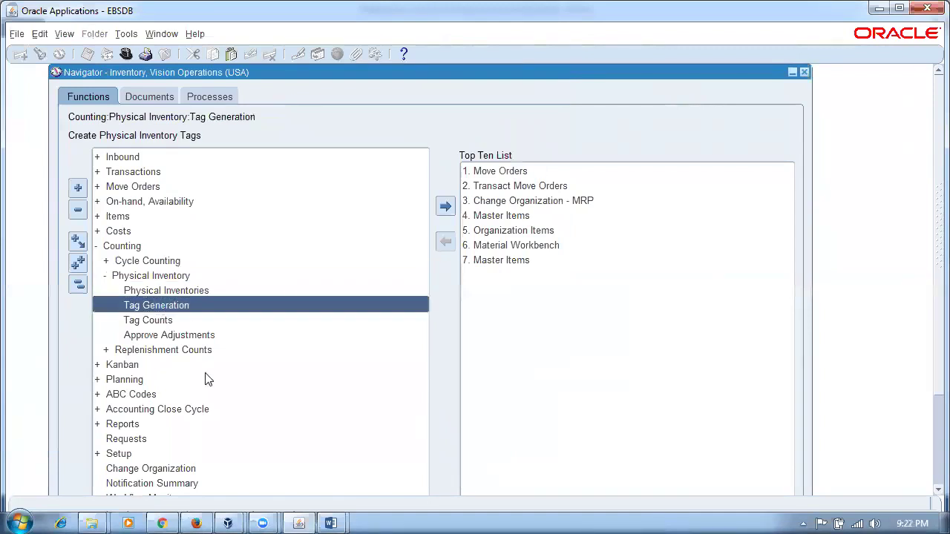
click(151, 326)
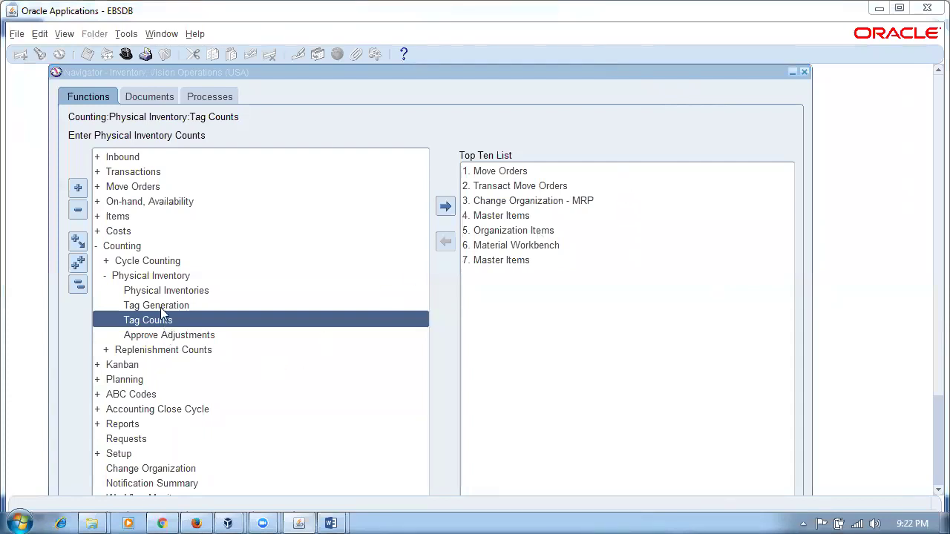
click(160, 307)
click(159, 313)
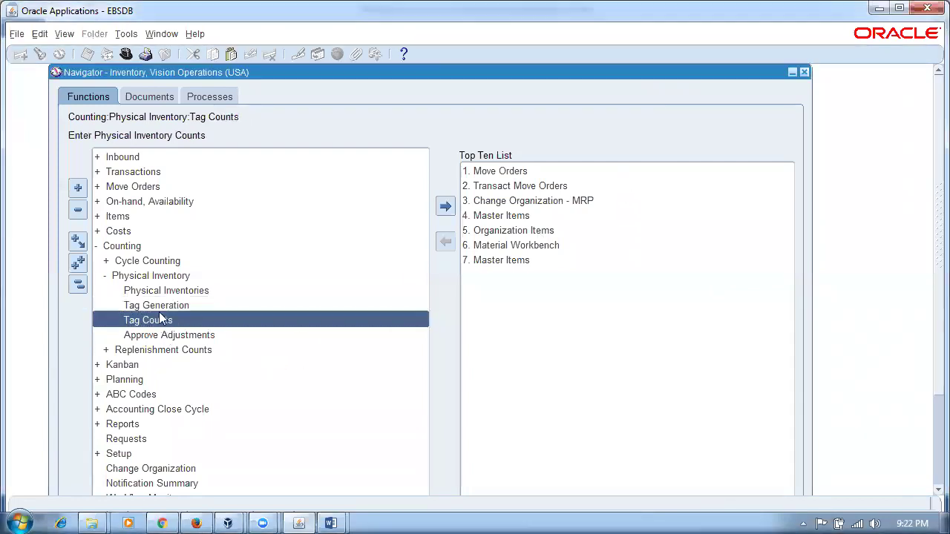
click(167, 311)
click(169, 323)
double_click(169, 324)
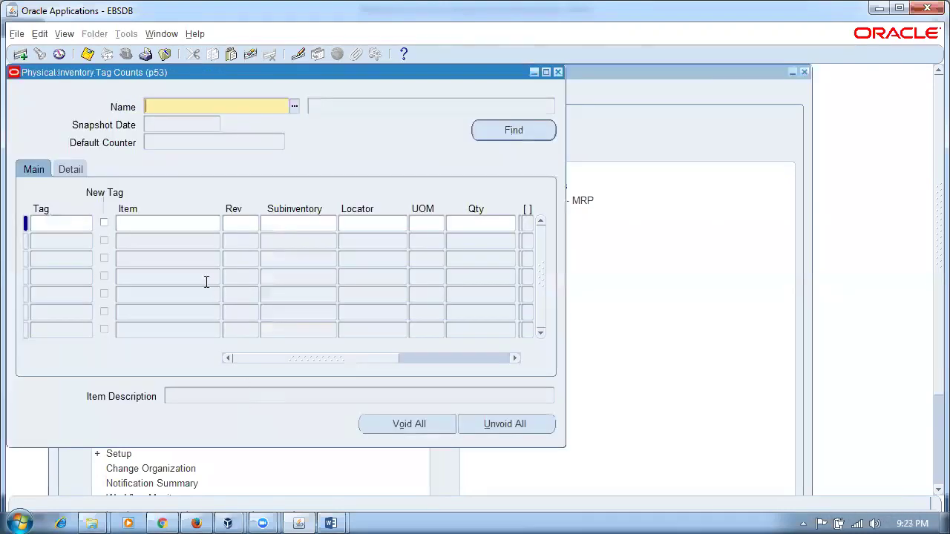
Select physical inventory p50_phy_inv for the tag counts and query all its existing tags
text(p50)
key(Tab)
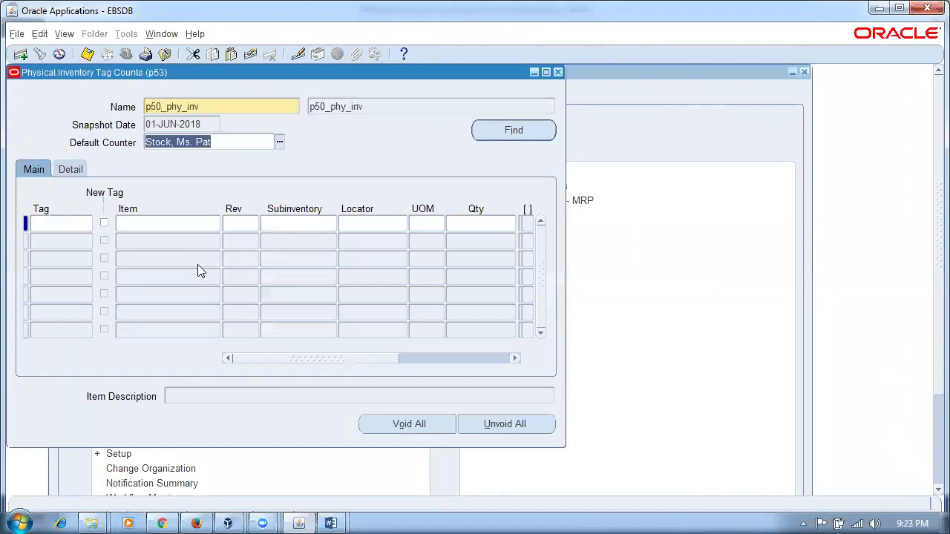
click(503, 138)
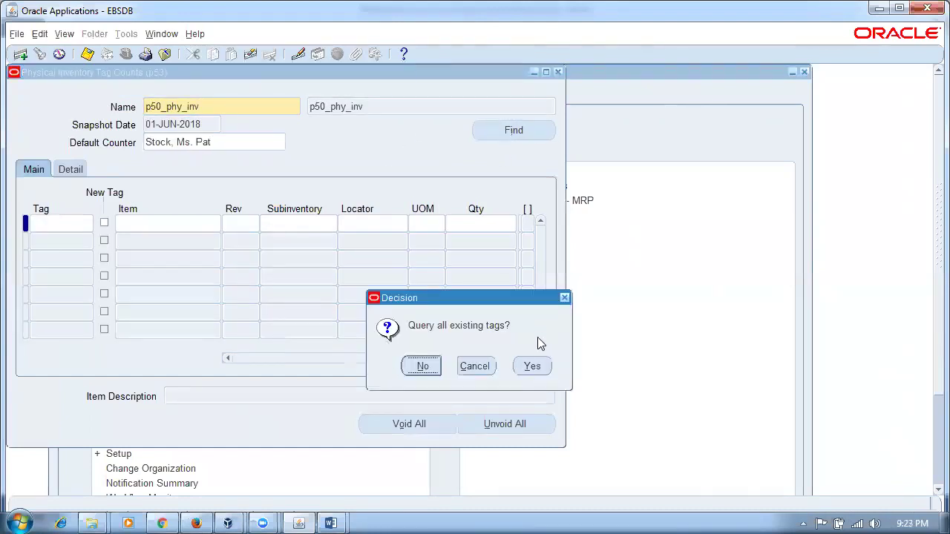
click(532, 366)
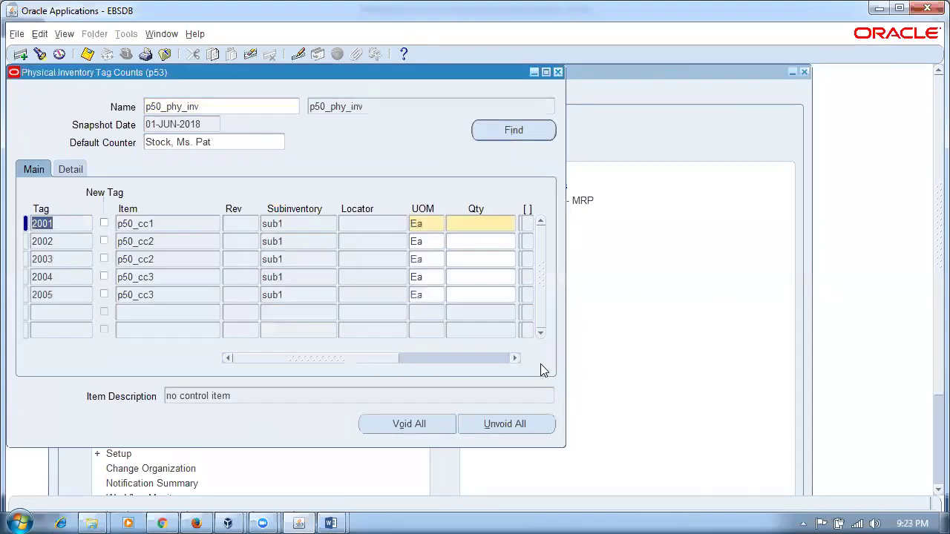
Check the tags' main and lot details, and enter a counted quantity of 45 for tag 2001, item p50_cc1
click(170, 223)
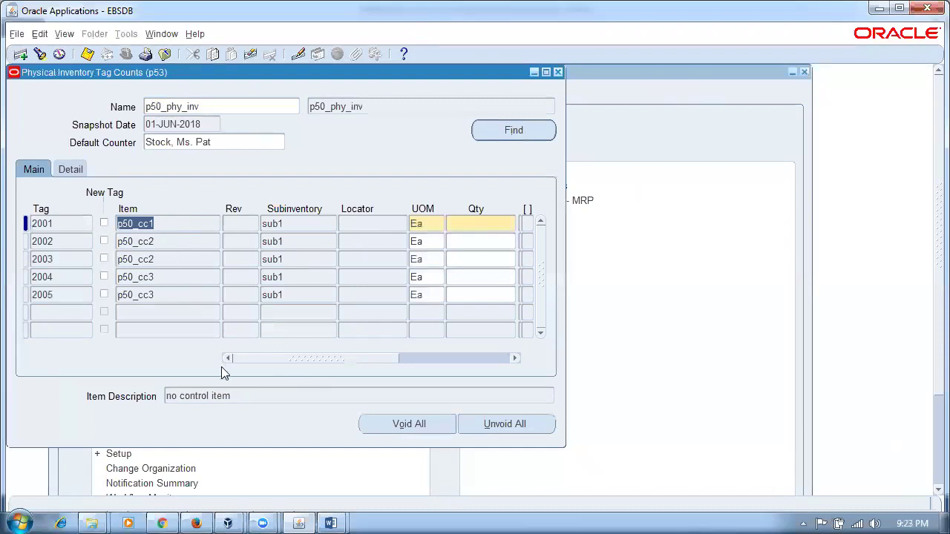
drag(244, 358, 366, 357)
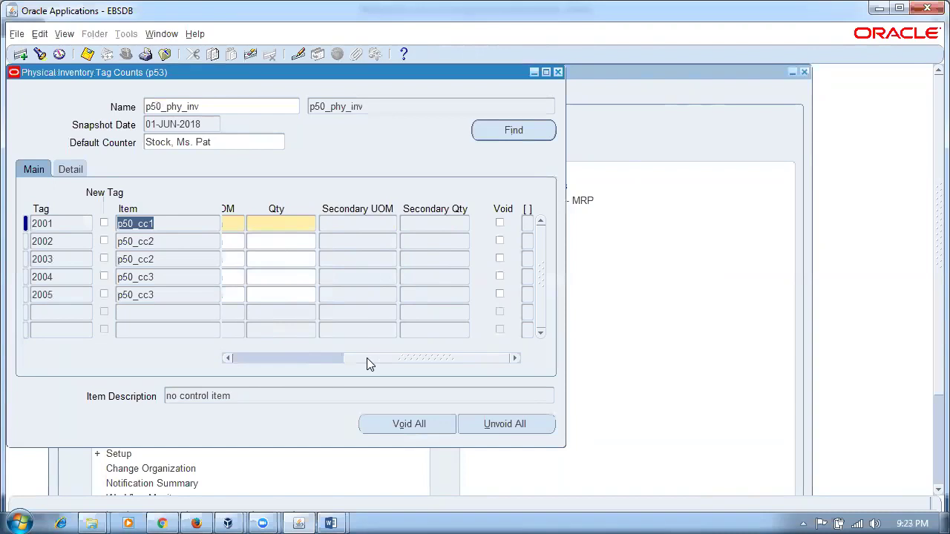
drag(367, 358, 260, 366)
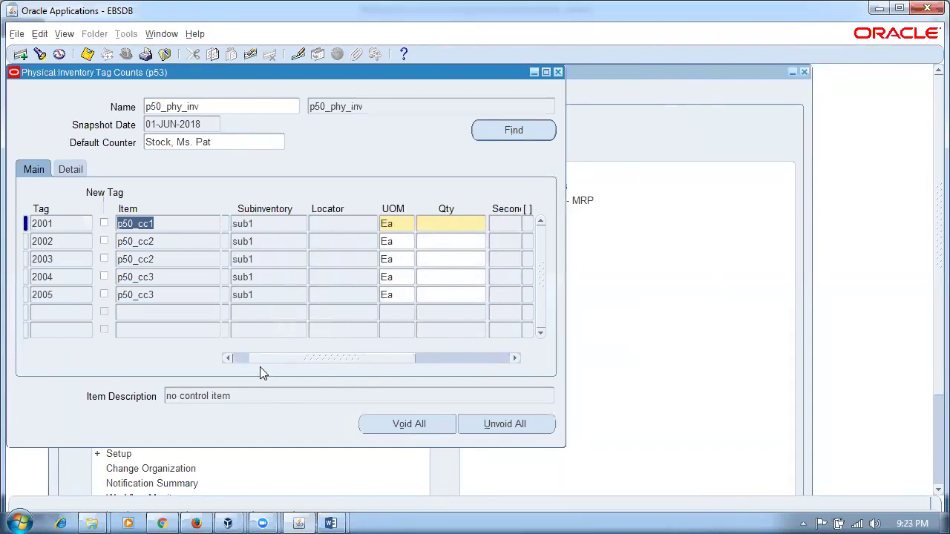
click(71, 170)
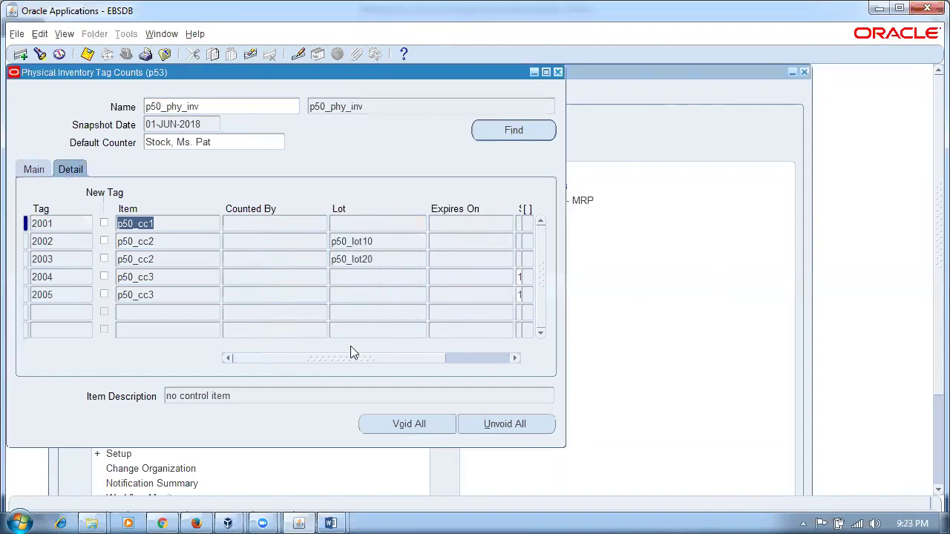
mouse_move(346, 363)
mouse_down()
mouse_move(507, 375)
mouse_move(351, 373)
mouse_up()
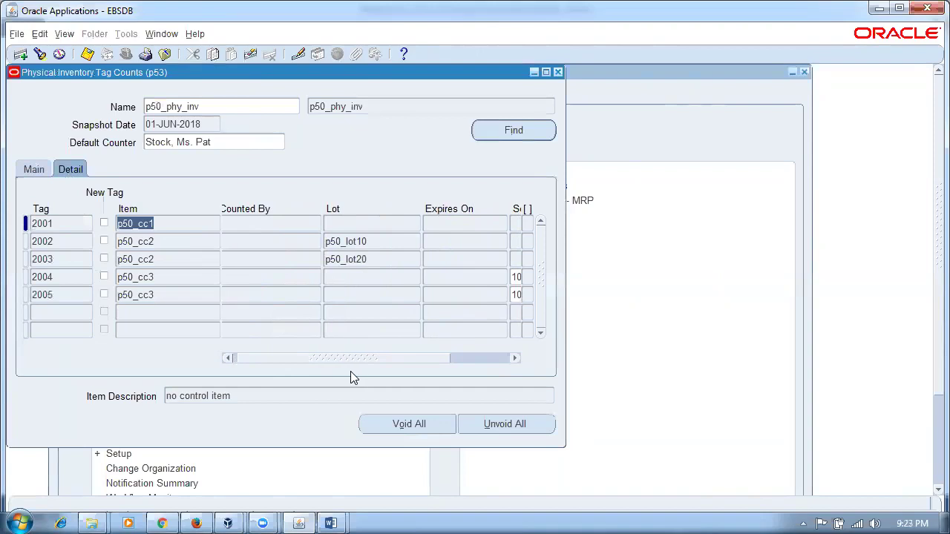
click(33, 169)
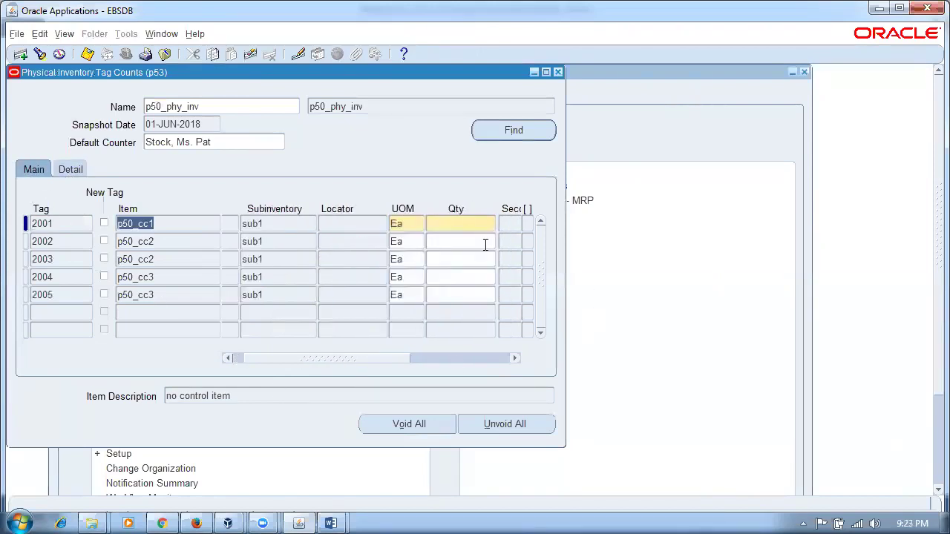
click(461, 229)
text(45)
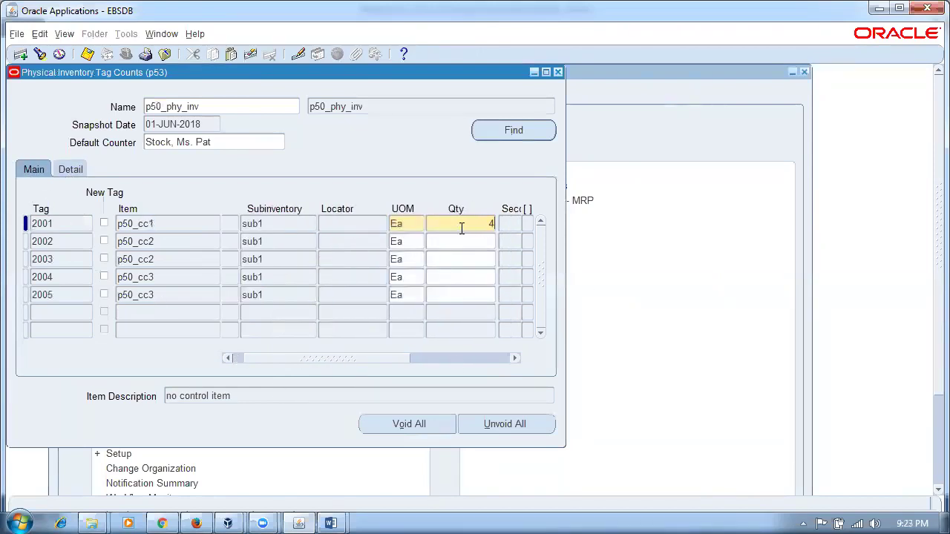
Check the lots of the p50_cc2 tags, and enter counted quantities of 4 for tag 2002 and 5 for tag 2003
click(163, 242)
click(70, 170)
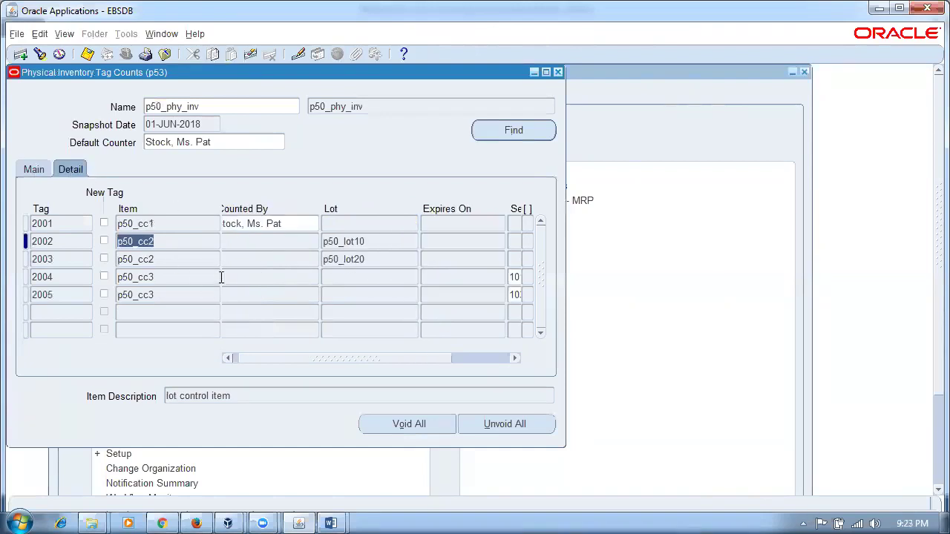
click(377, 241)
click(377, 260)
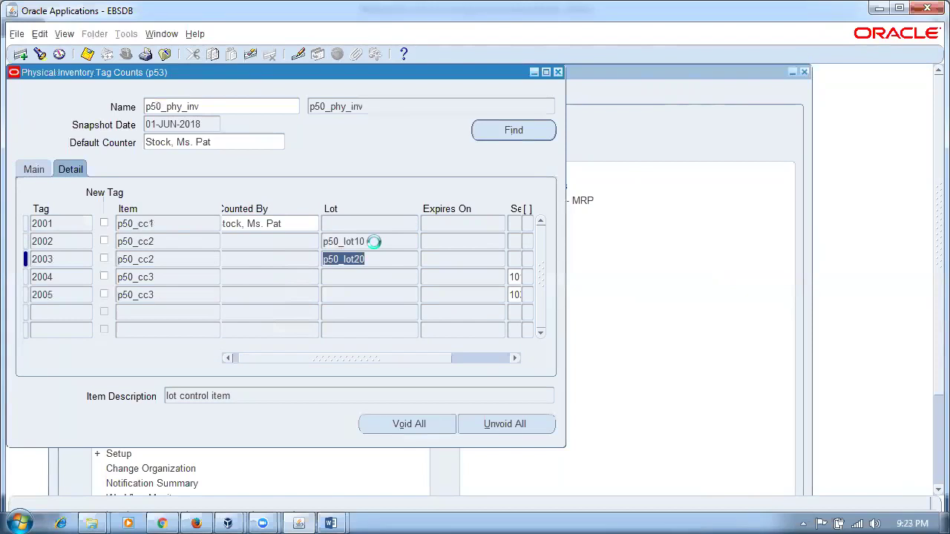
click(375, 242)
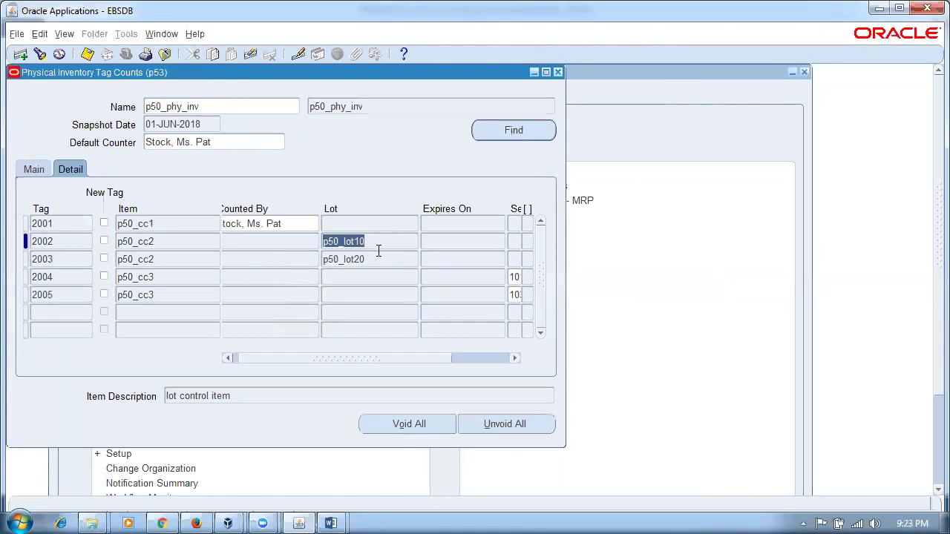
click(378, 258)
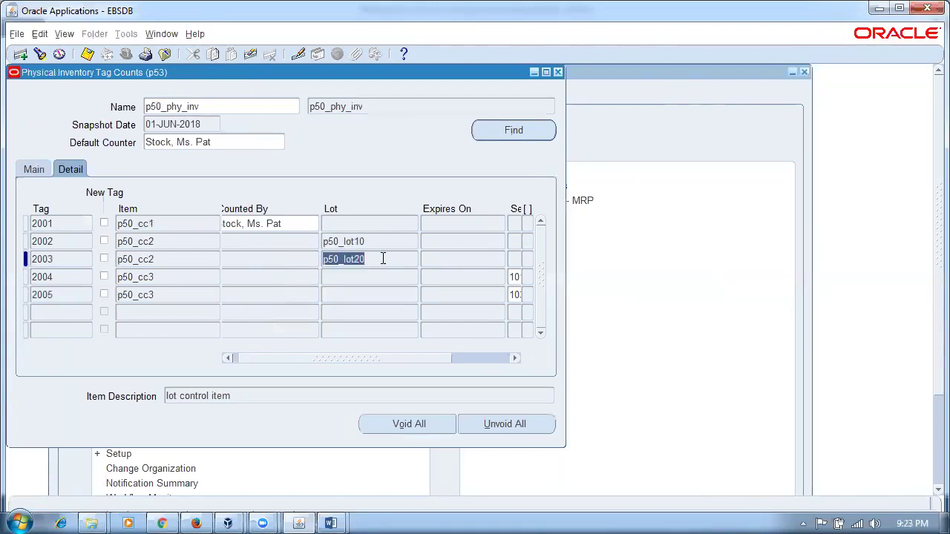
click(26, 174)
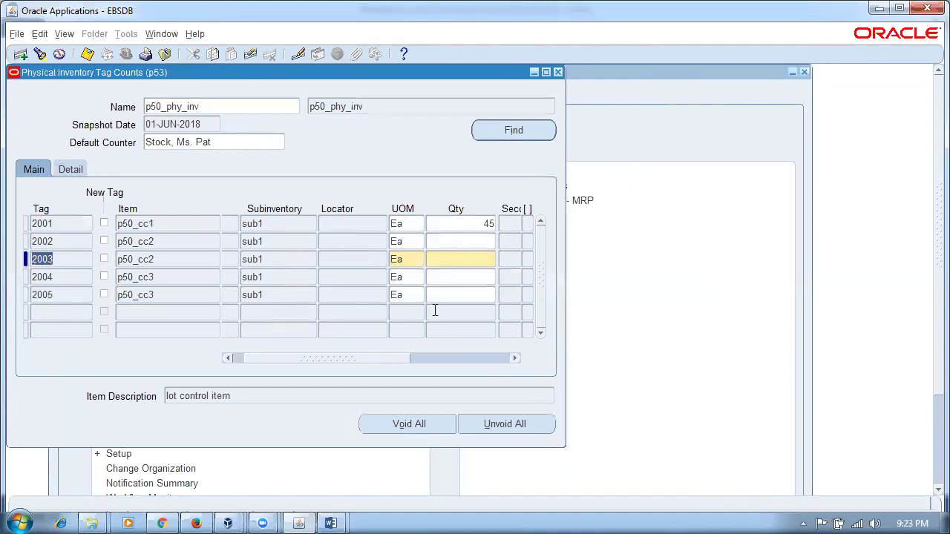
click(445, 246)
text(4)
click(448, 261)
text(5)
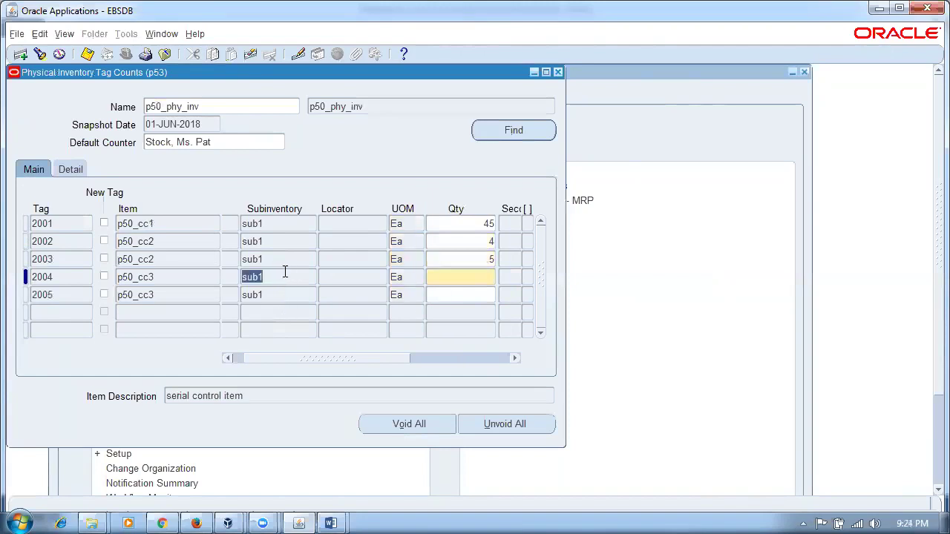
Check the serials of the p50_cc3 tags, and enter counted quantities of 1 for tag 2004 and 0 for tag 2005
click(65, 170)
drag(359, 355, 428, 362)
double_click(450, 277)
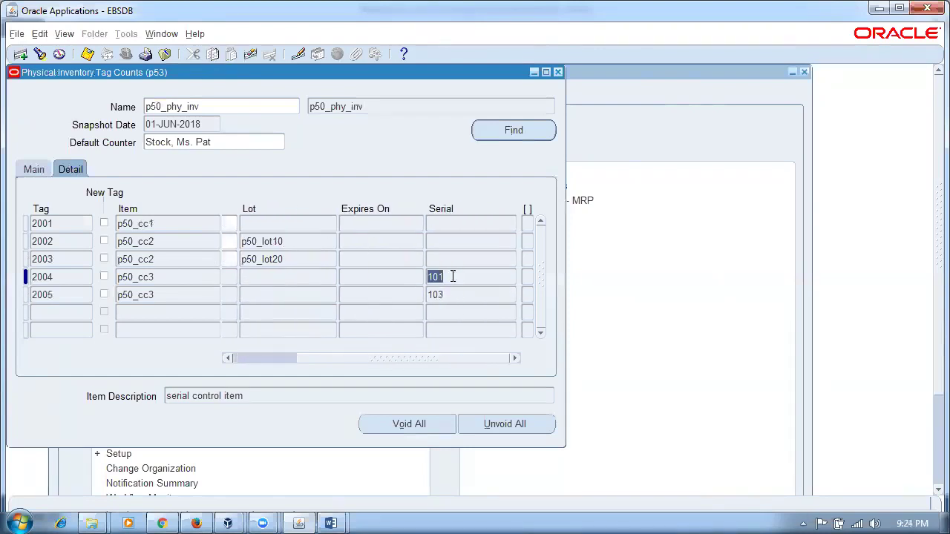
click(34, 169)
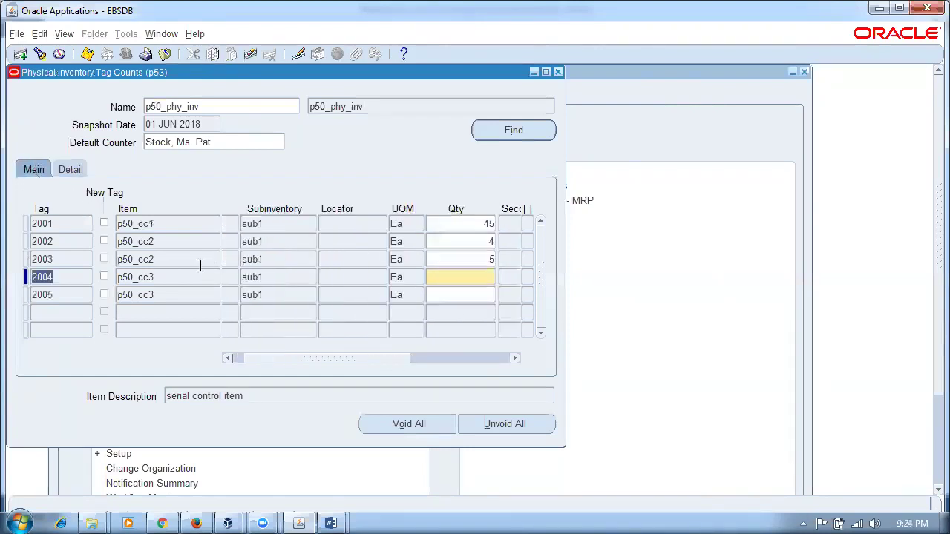
text(1)
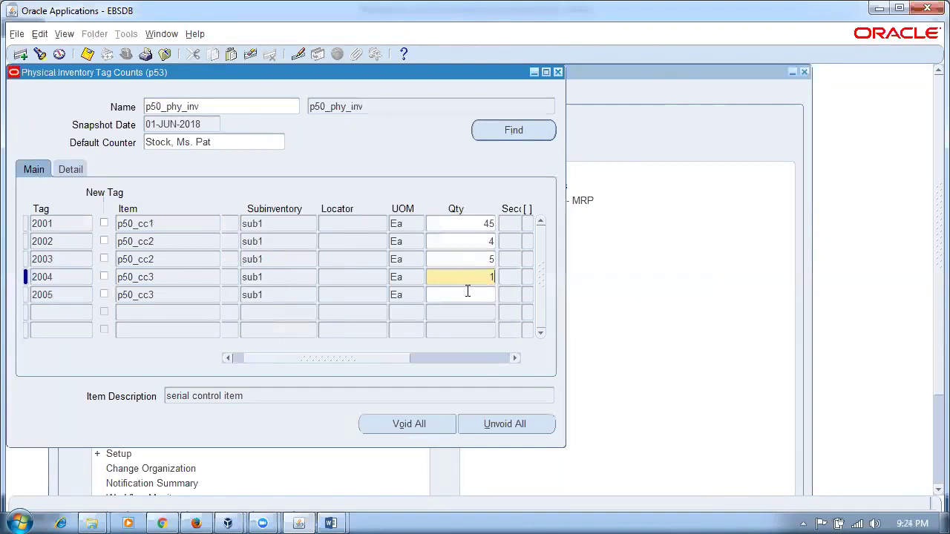
click(467, 294)
text(0)
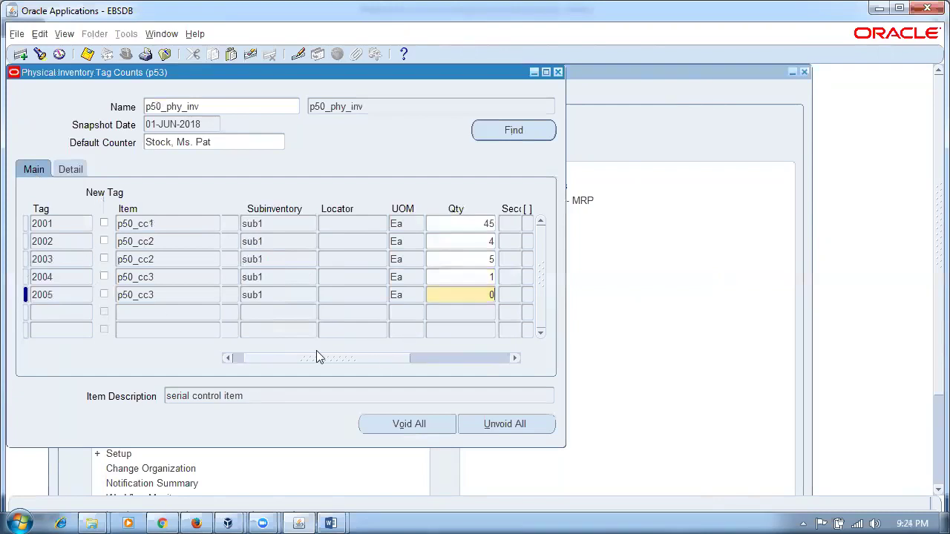
Look over the secondary quantity and Void columns, and save the tag counts
drag(314, 357, 400, 357)
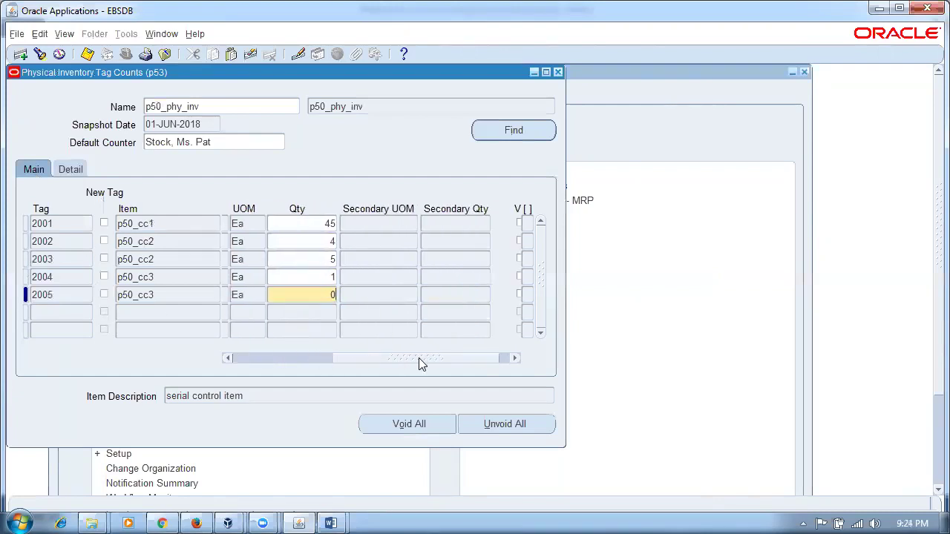
click(367, 357)
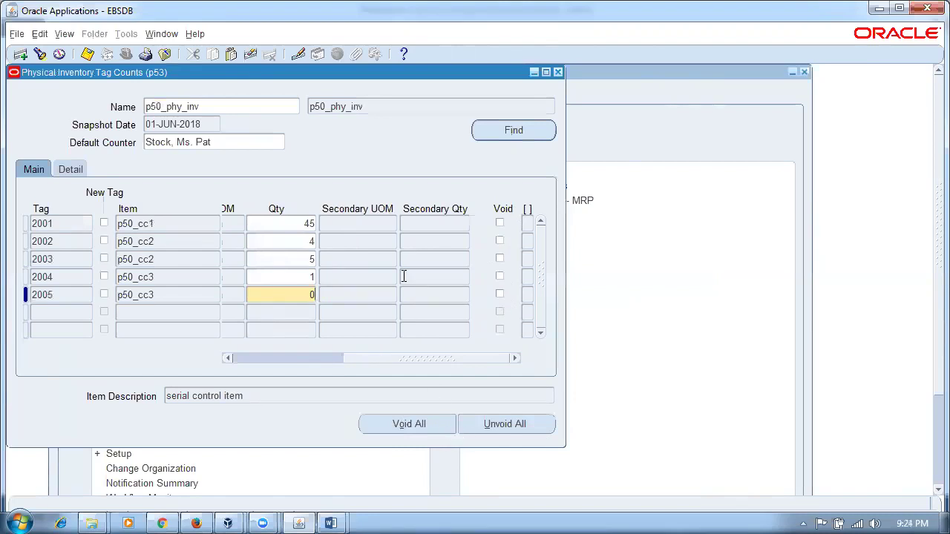
click(279, 224)
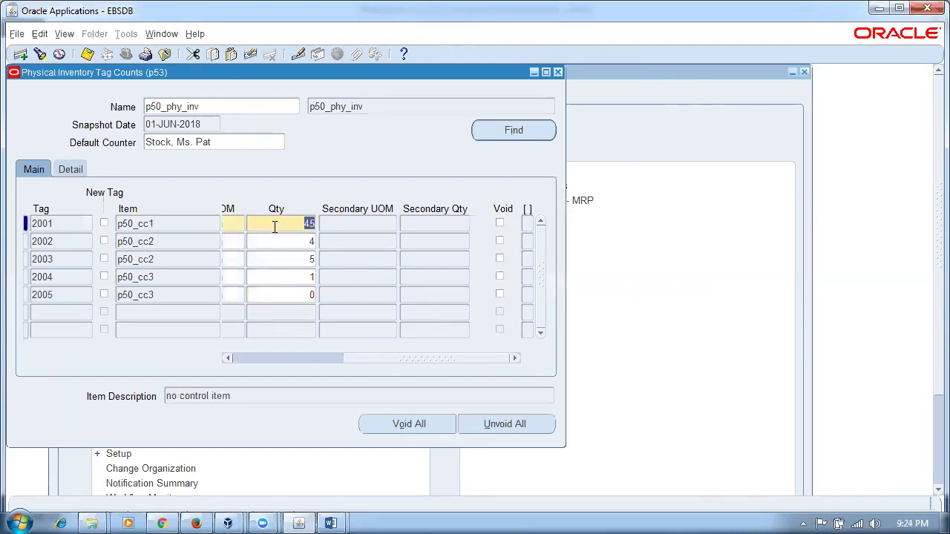
key(ctrl+s)
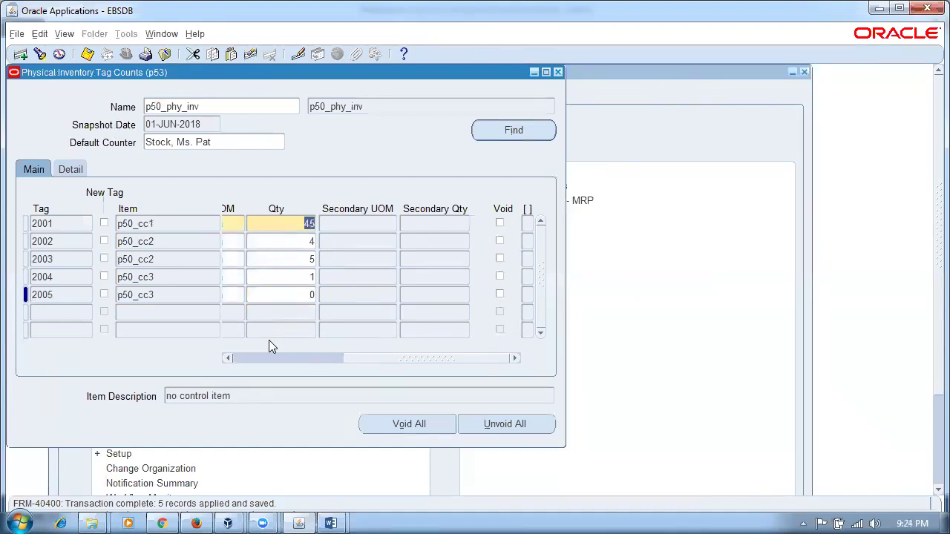
Recheck the counted quantities of tags 2001 to 2005 and close the Physical Inventory Tag Counts window
click(297, 241)
click(299, 262)
click(299, 281)
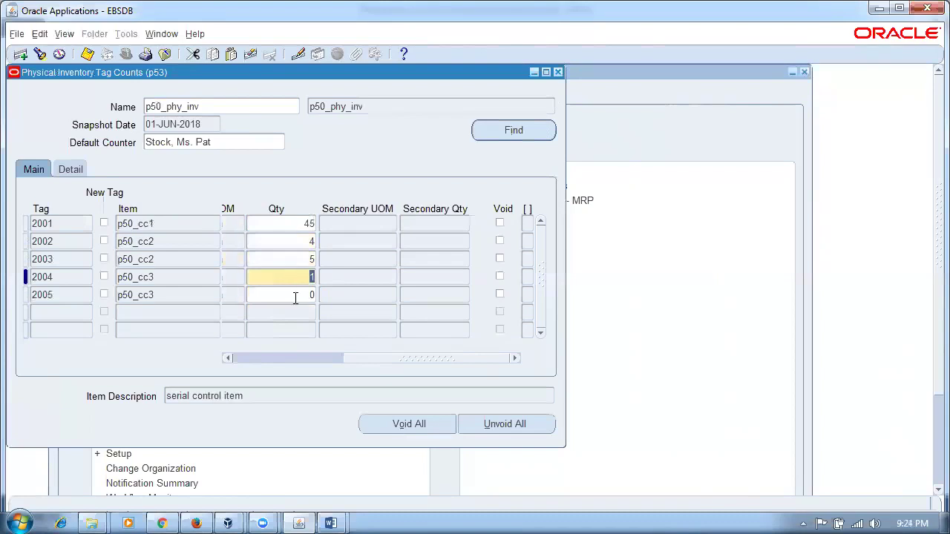
click(294, 295)
click(297, 224)
click(308, 258)
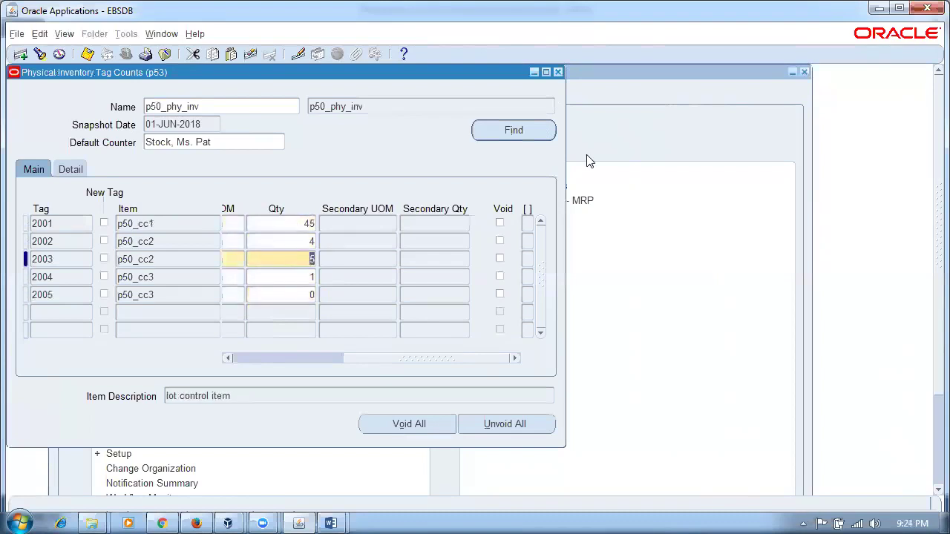
click(558, 74)
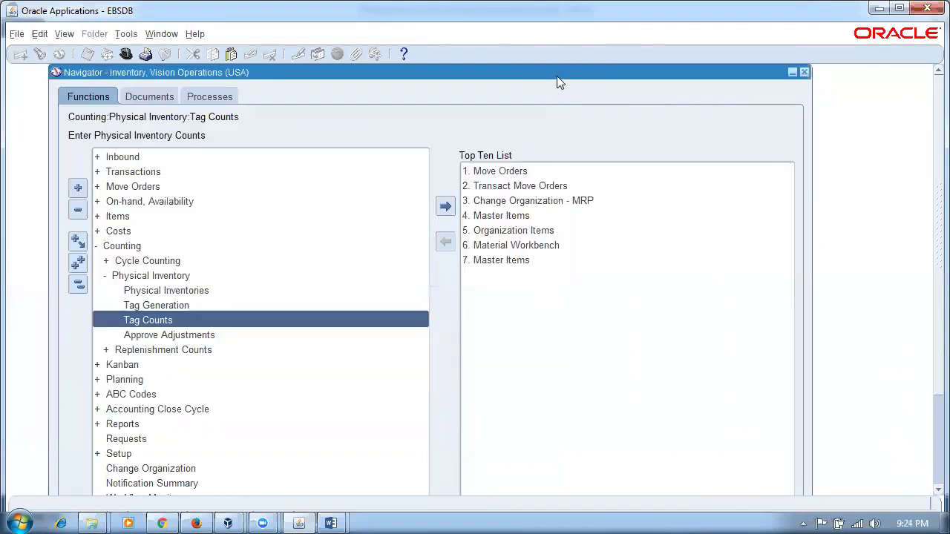
Open Approve Adjustments from the Physical Inventory functions in the Navigator
click(187, 338)
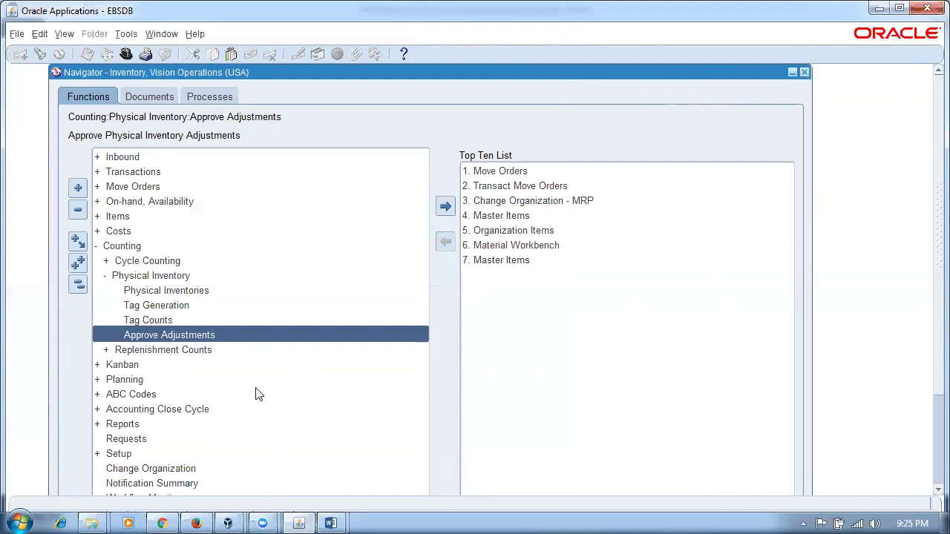
click(187, 321)
click(207, 350)
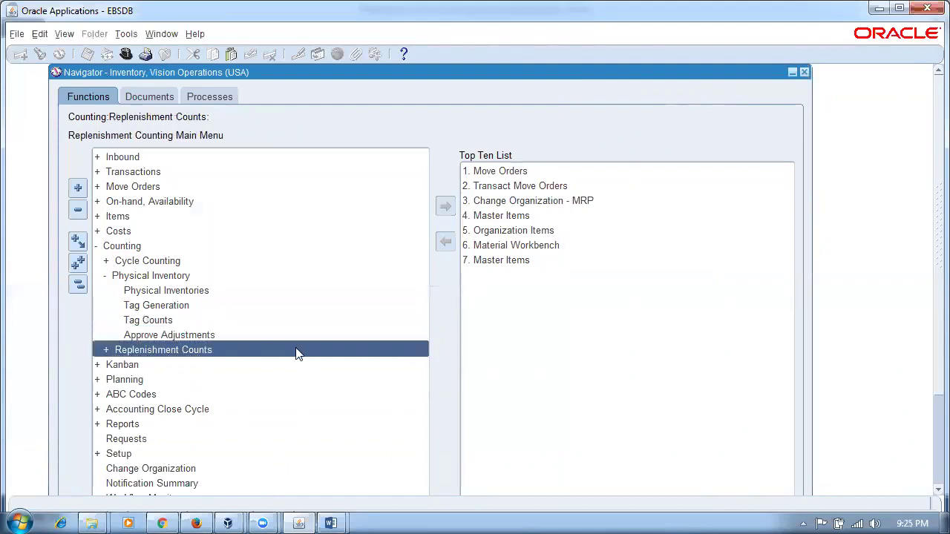
click(255, 336)
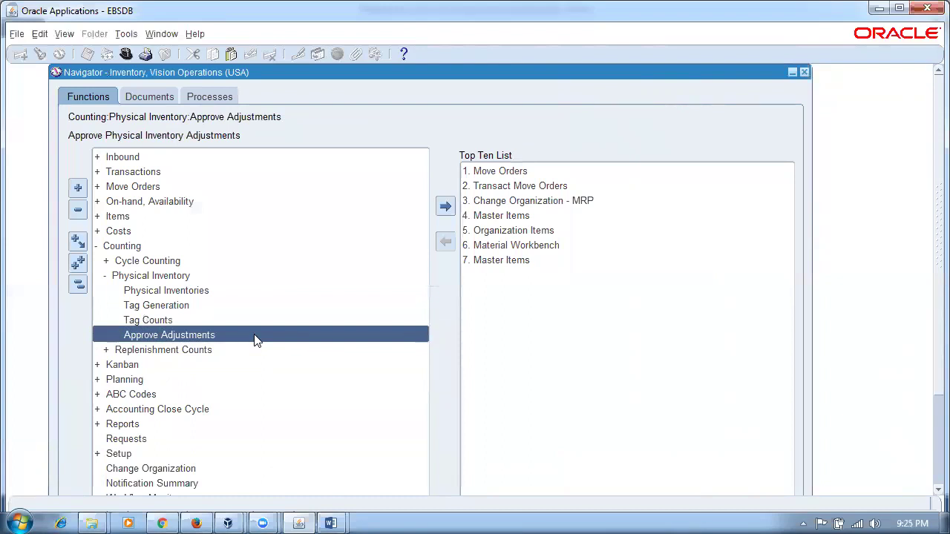
click(186, 320)
click(197, 337)
double_click(197, 337)
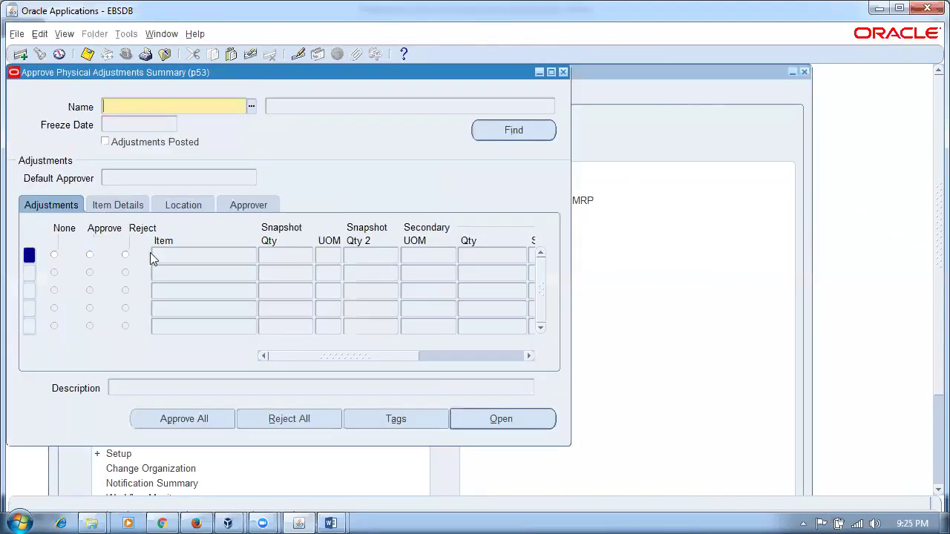
Find the adjustments for physical inventory p50_phy_inv
text(p50)
key(Tab)
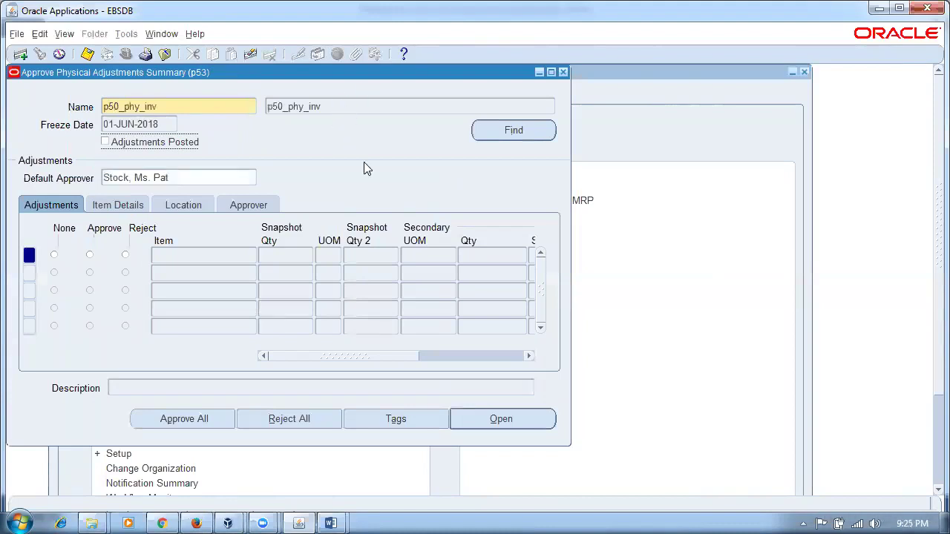
click(497, 135)
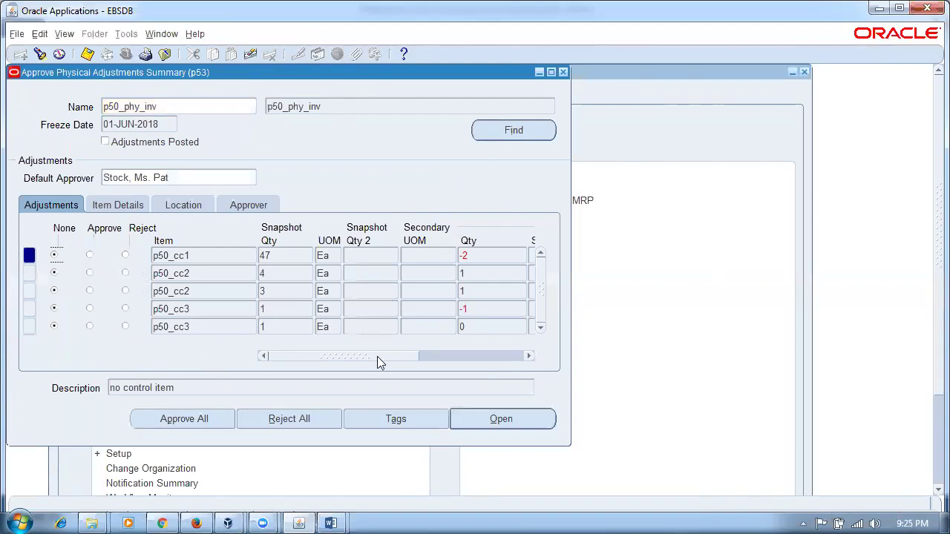
Compare the snapshot and adjustment quantities of the p50_cc1, p50_cc2 and p50_cc3 rows
double_click(286, 255)
double_click(495, 256)
double_click(287, 273)
double_click(483, 273)
double_click(487, 290)
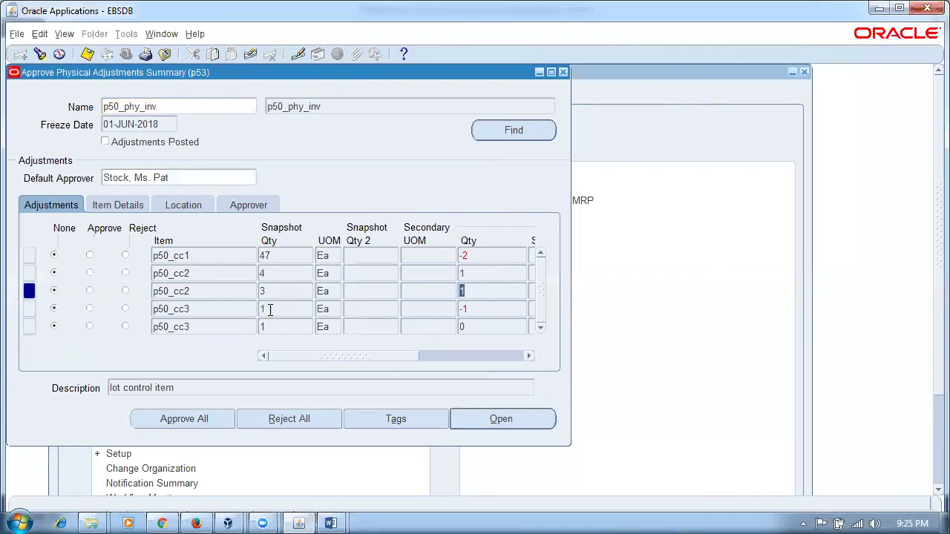
double_click(270, 308)
double_click(485, 309)
double_click(271, 327)
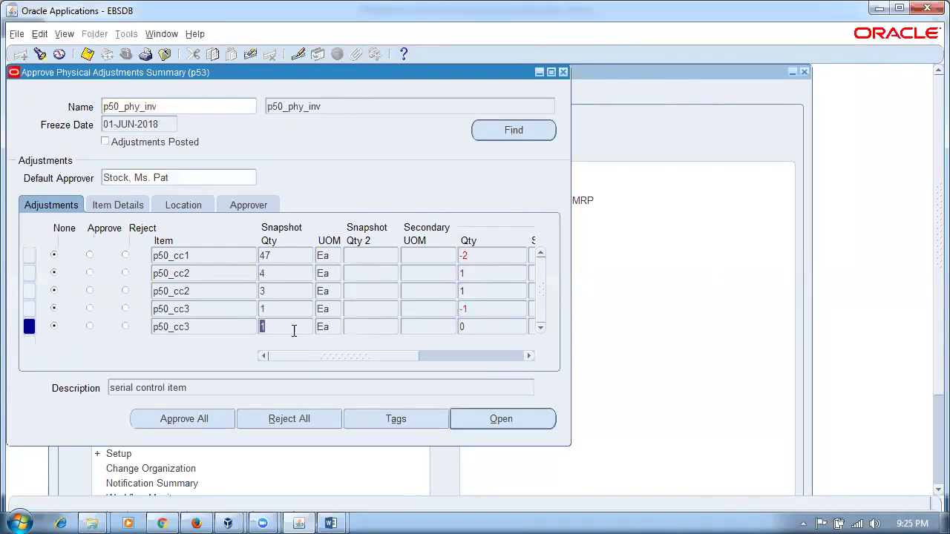
double_click(488, 328)
Examine the lot and serial details of the p50_cc2 and p50_cc3 adjustments
drag(391, 354, 244, 375)
click(119, 201)
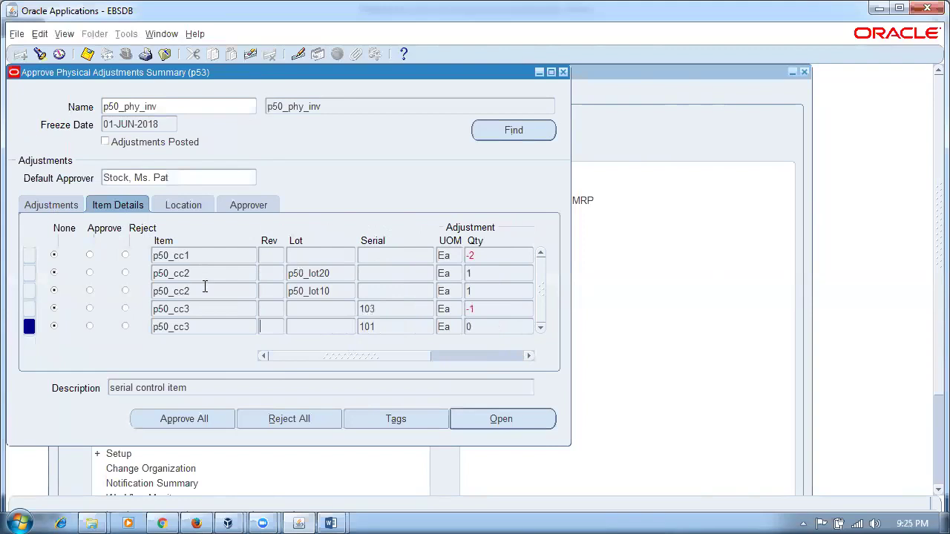
click(348, 274)
click(382, 325)
Approve the two p50_cc2 and two p50_cc3 adjustments, save them, and close the adjustments summary
click(90, 273)
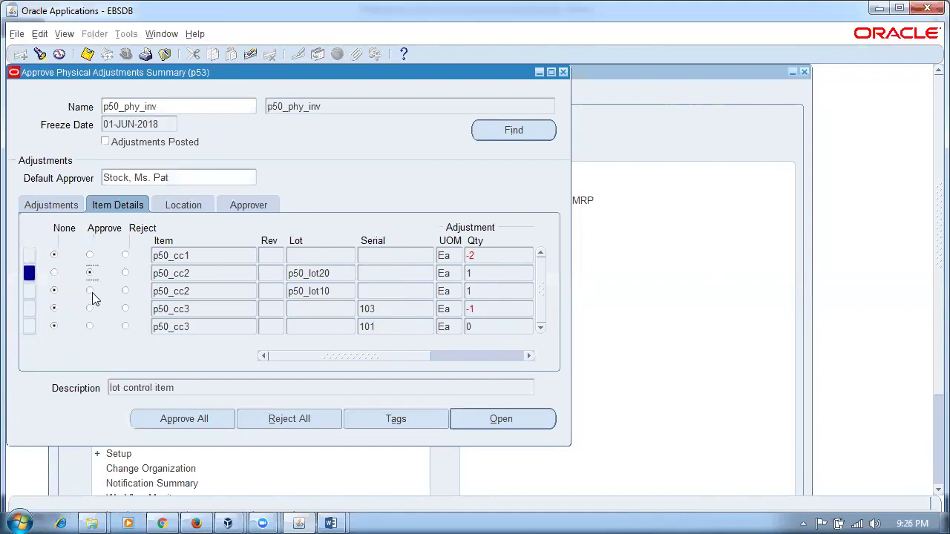
click(91, 292)
click(90, 309)
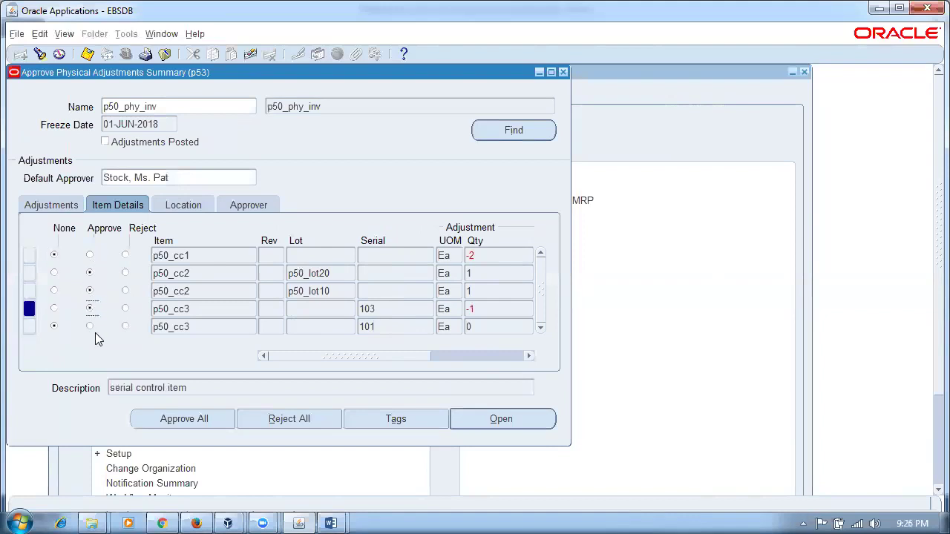
click(92, 329)
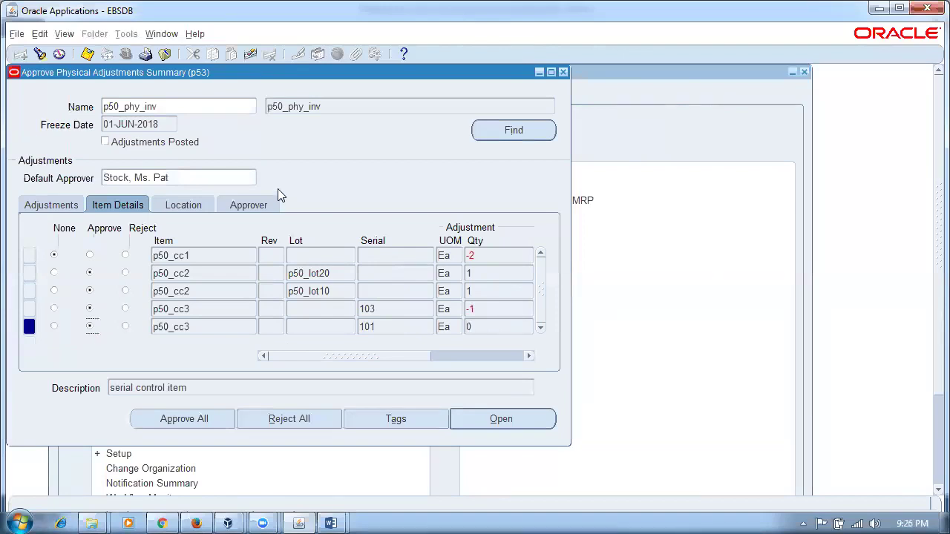
key(ctrl+s)
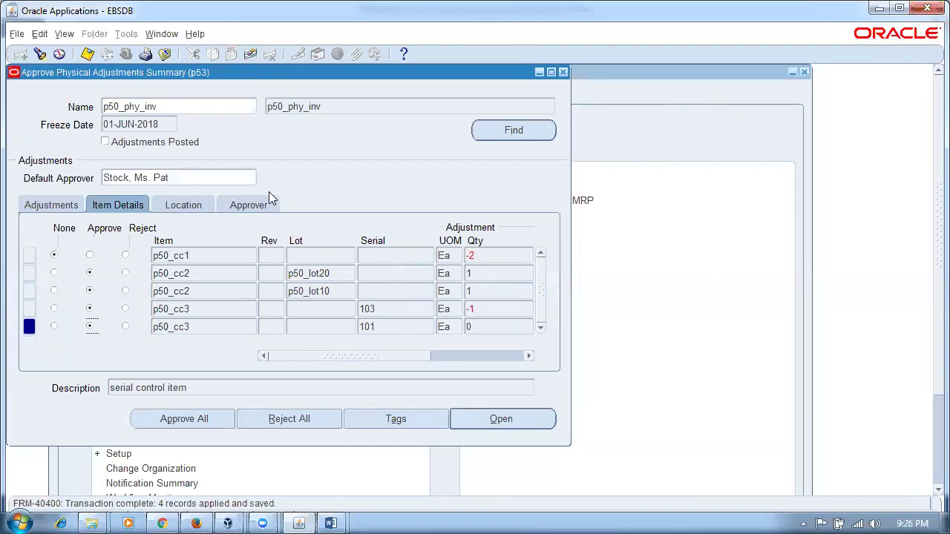
click(563, 72)
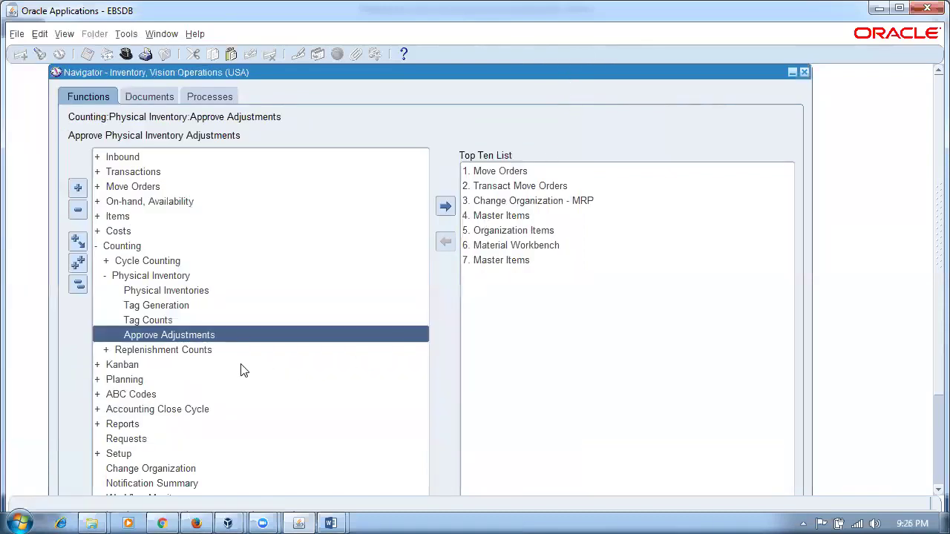
Open the Physical Inventories summary and bring up Launch Adjustments for p50_phy_inv
click(177, 294)
double_click(178, 294)
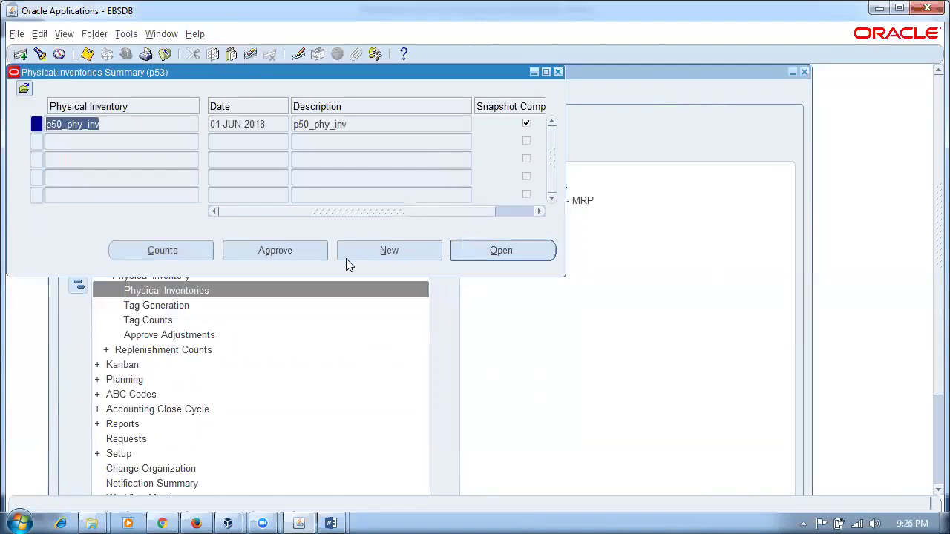
click(125, 35)
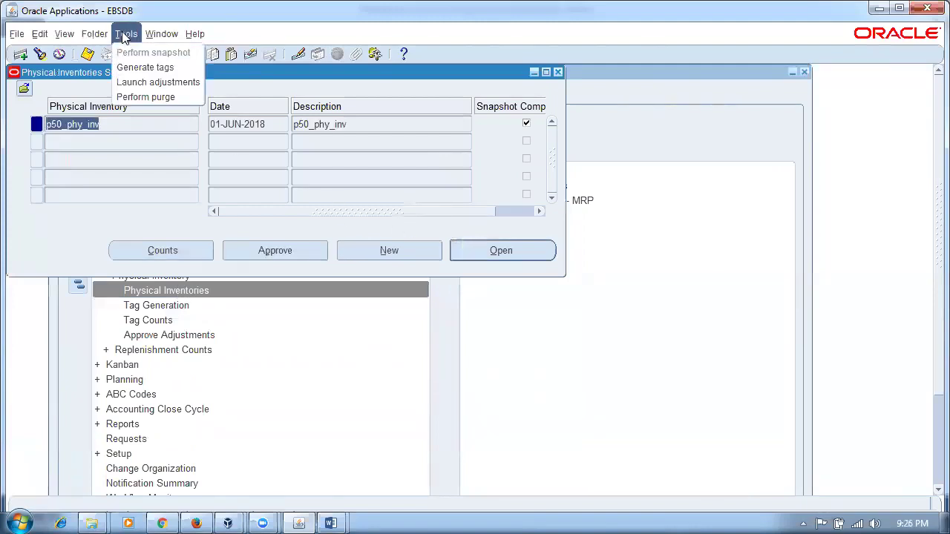
click(152, 83)
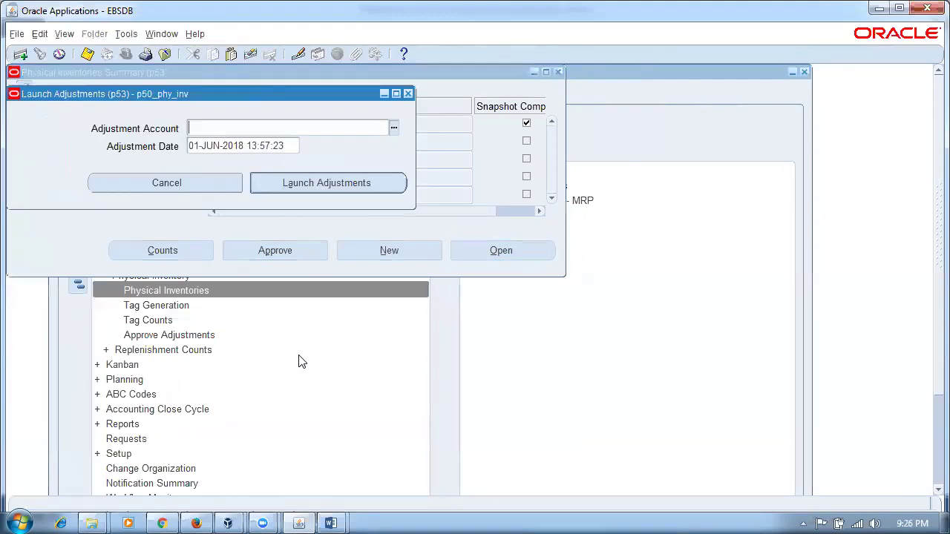
Enter account alias m as the adjustment account, launch the adjustments, and close the Physical Inventories summary
click(223, 130)
text(m)
key(Return)
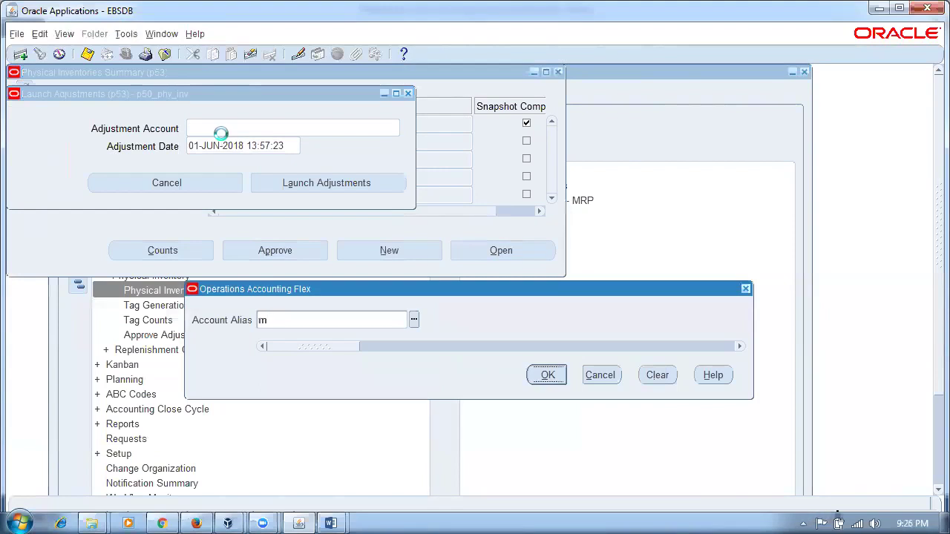
click(313, 184)
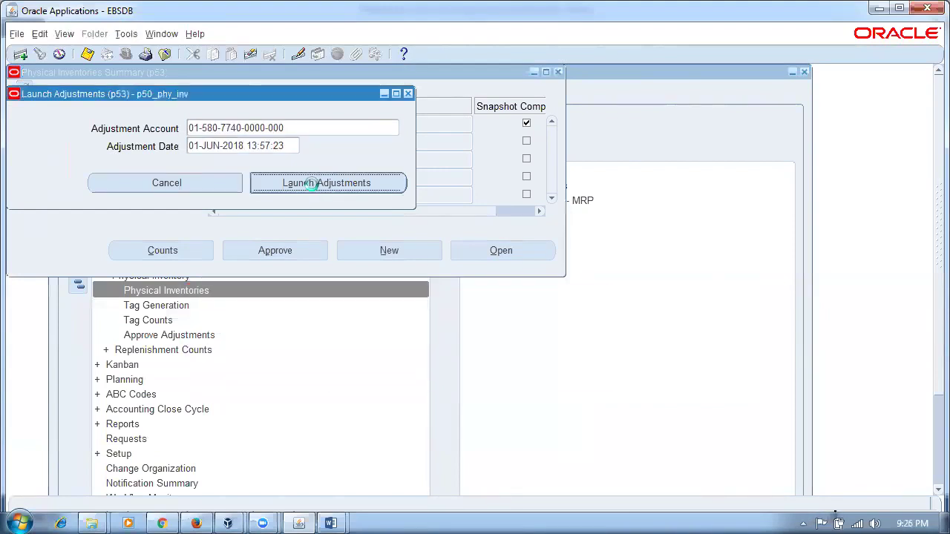
click(573, 366)
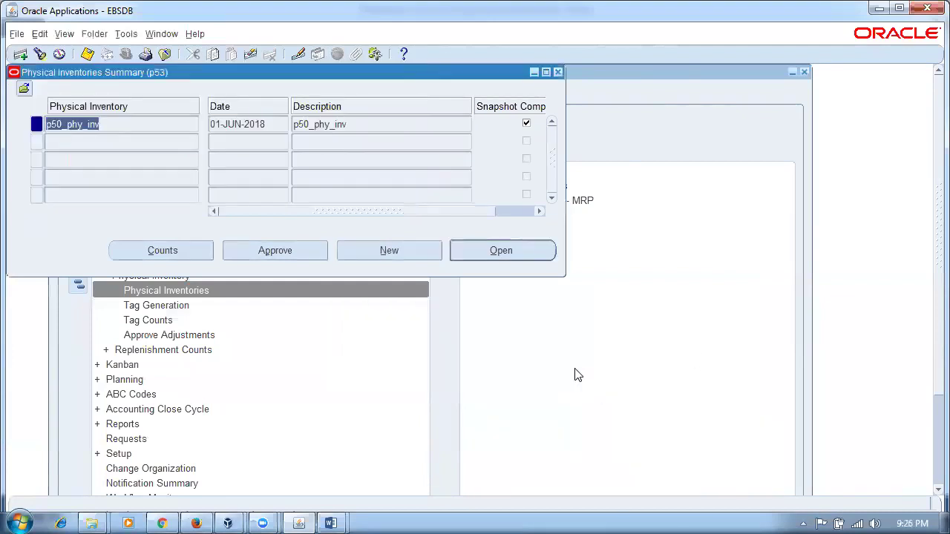
click(558, 73)
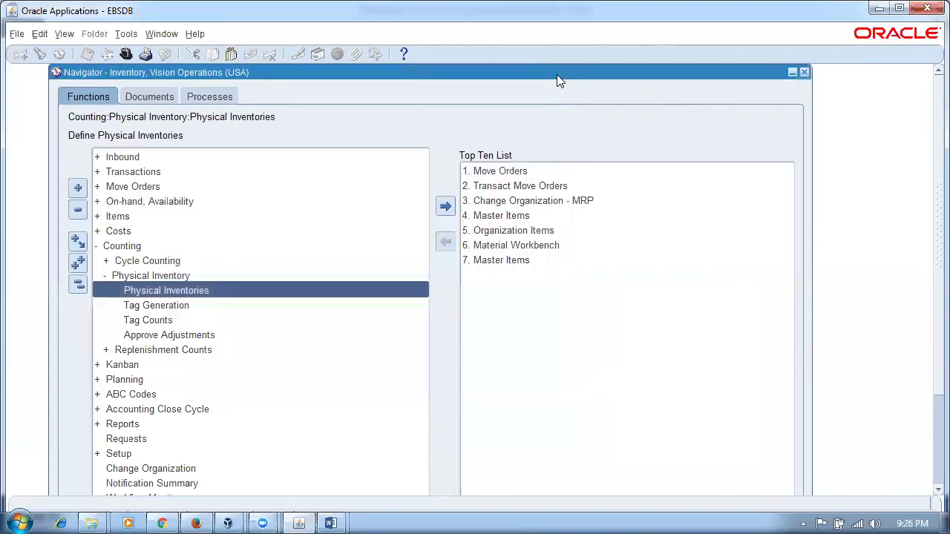
Find the Perform physical inventory adjustments request, try to view its output, and open its log
key(alt+v)
key(r)
click(324, 195)
click(141, 197)
click(478, 396)
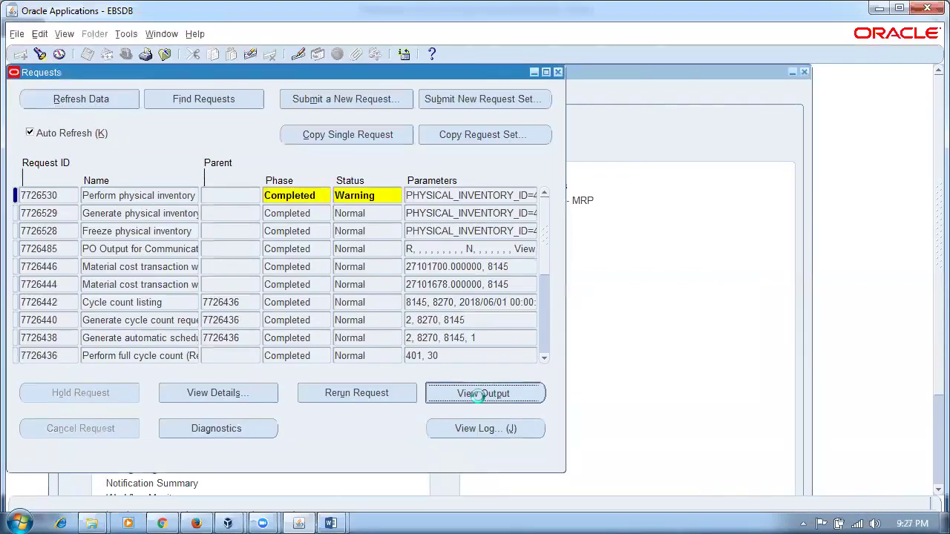
click(576, 365)
click(478, 429)
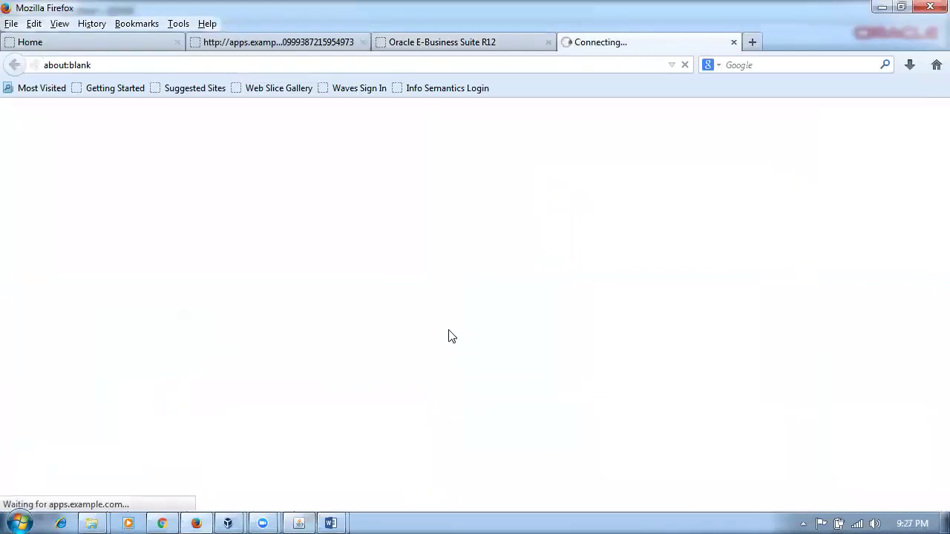
Read the cause message for the physical inventory adjustments in the request log
scroll(449, 335, down, 7)
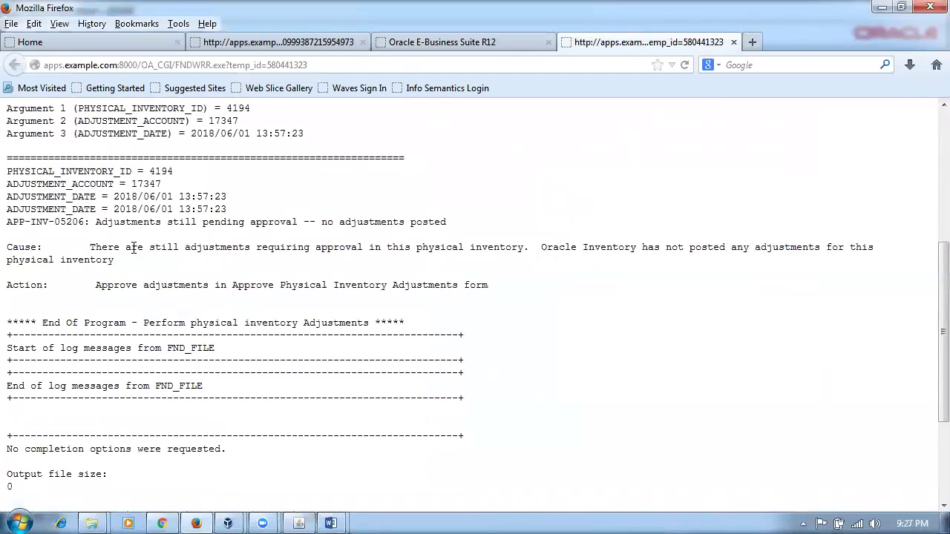
drag(131, 248, 484, 250)
drag(581, 250, 846, 260)
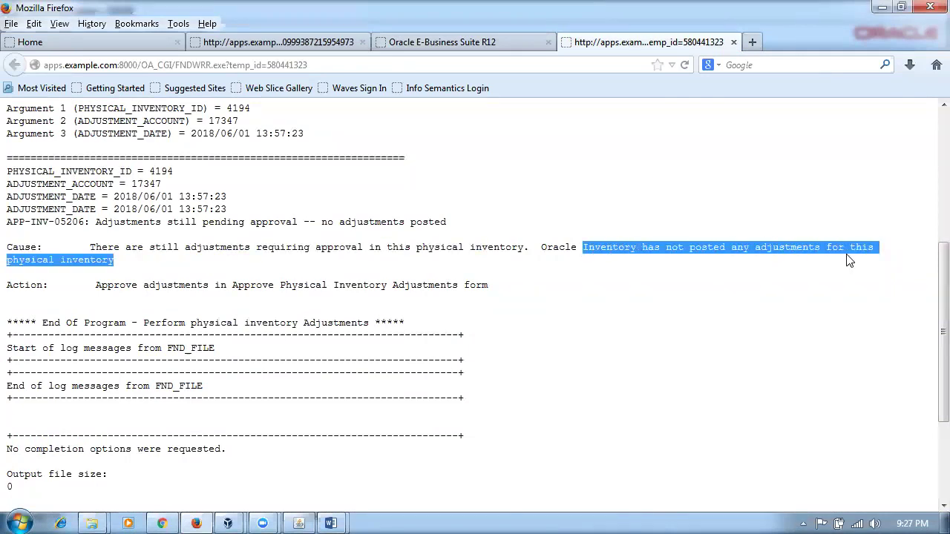
Switch back to Oracle Applications, query On-hand Quantity, check the on-hand amounts for organization p53, and close Material Workbench
click(299, 523)
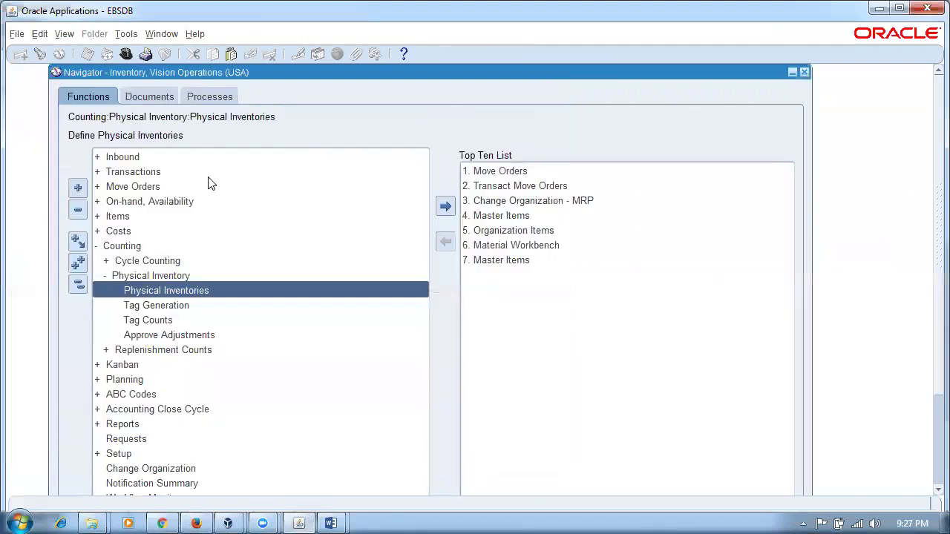
double_click(155, 201)
click(172, 216)
double_click(172, 216)
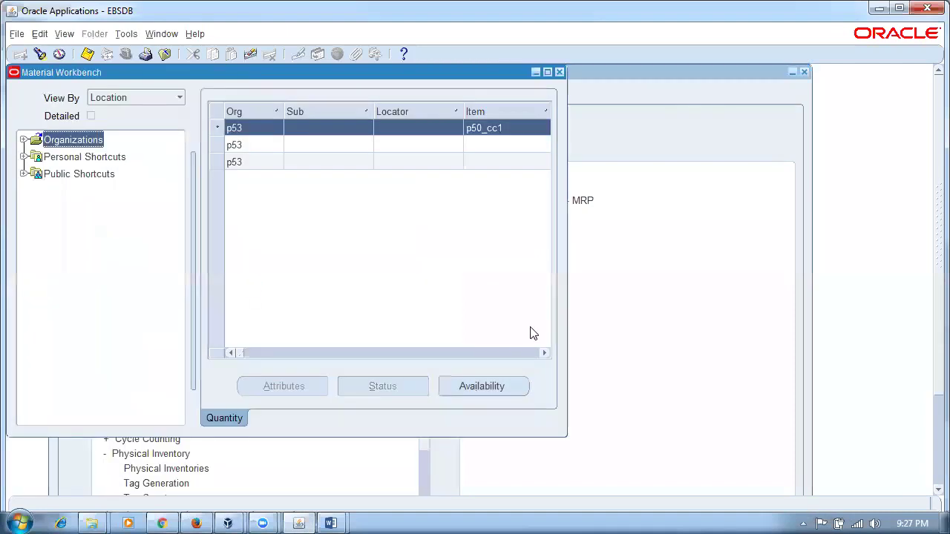
drag(566, 340, 880, 343)
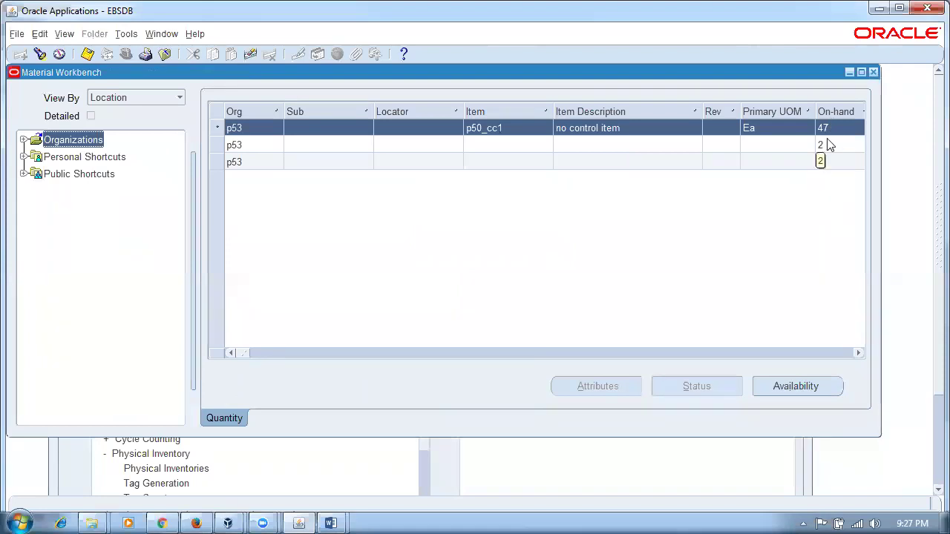
click(835, 163)
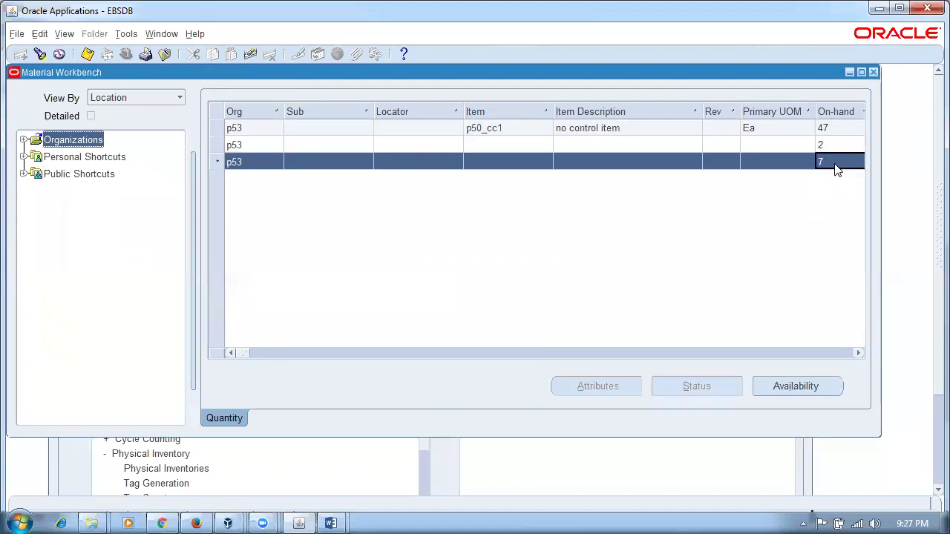
click(834, 148)
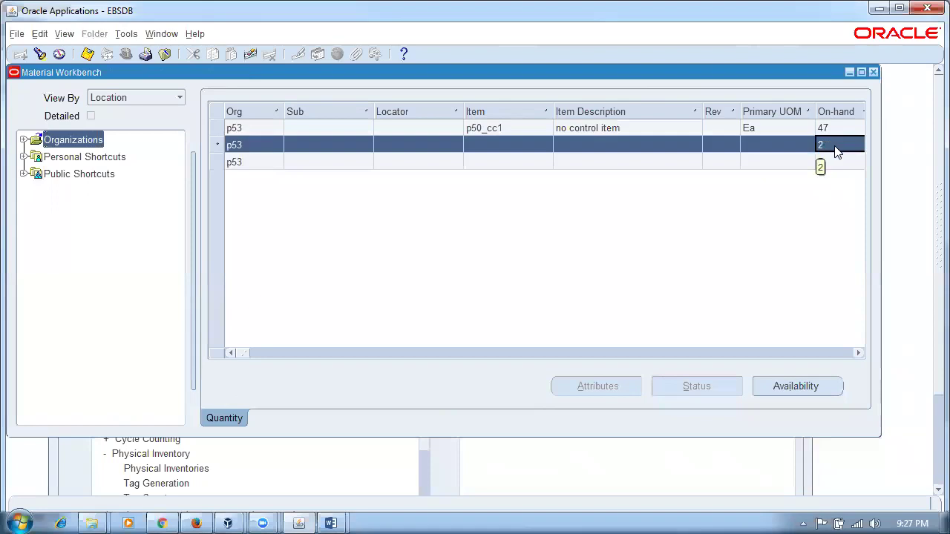
click(873, 73)
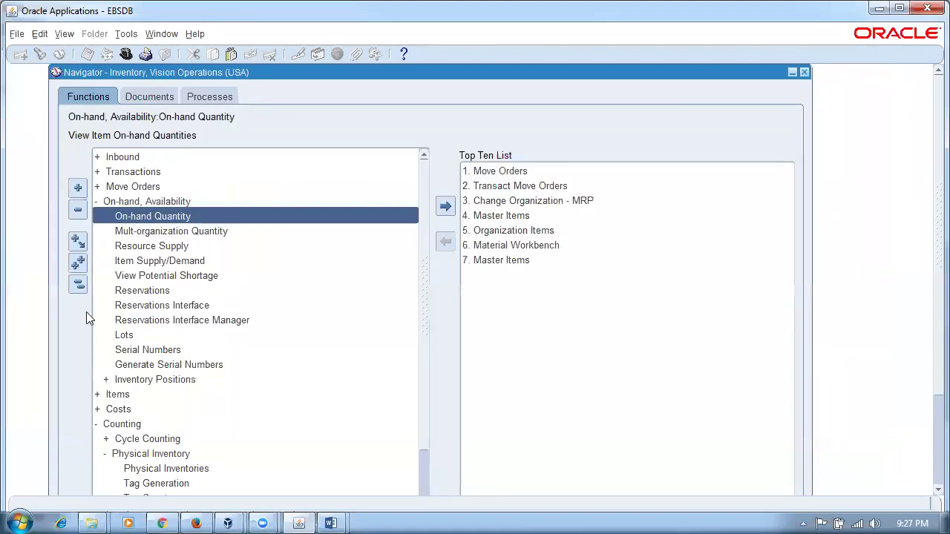
Reopen Approve Adjustments under Physical Inventory and find the adjustments for p50_phy_inv
click(78, 285)
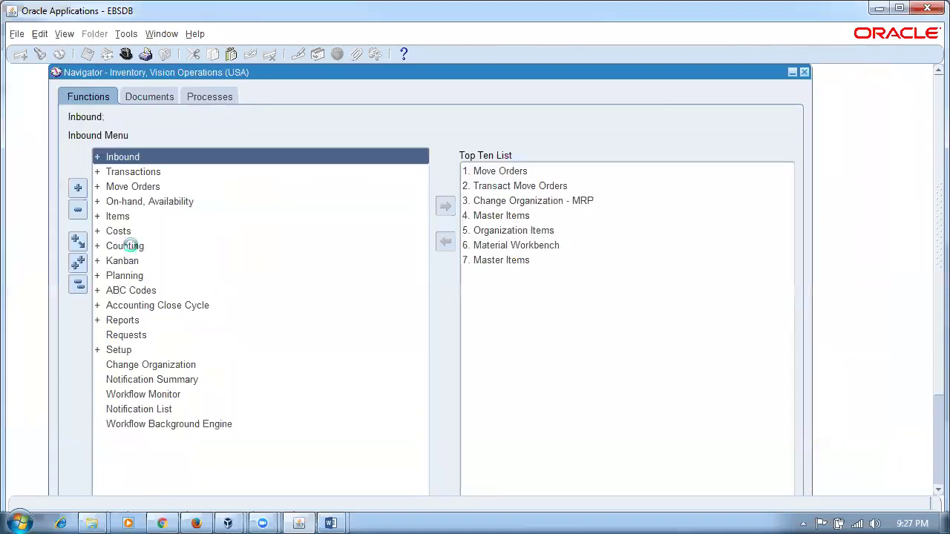
double_click(129, 246)
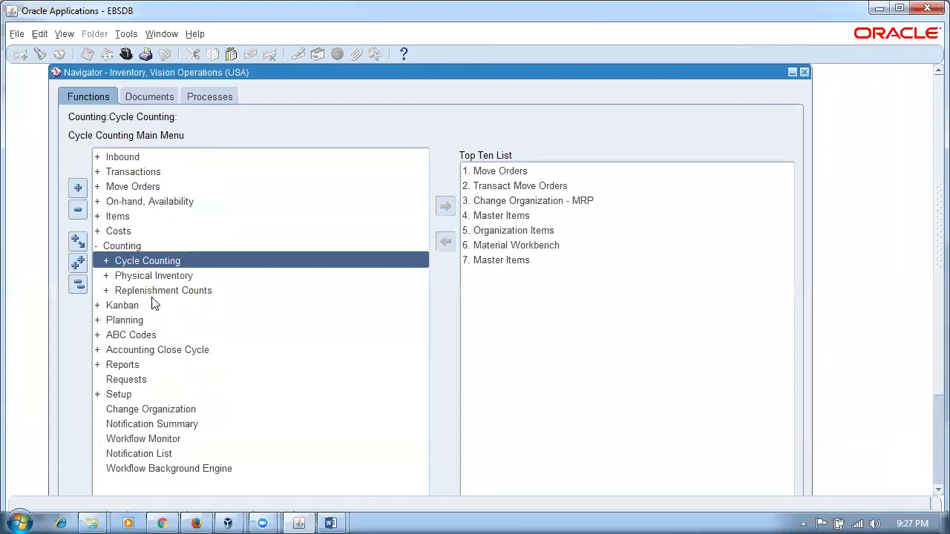
double_click(156, 276)
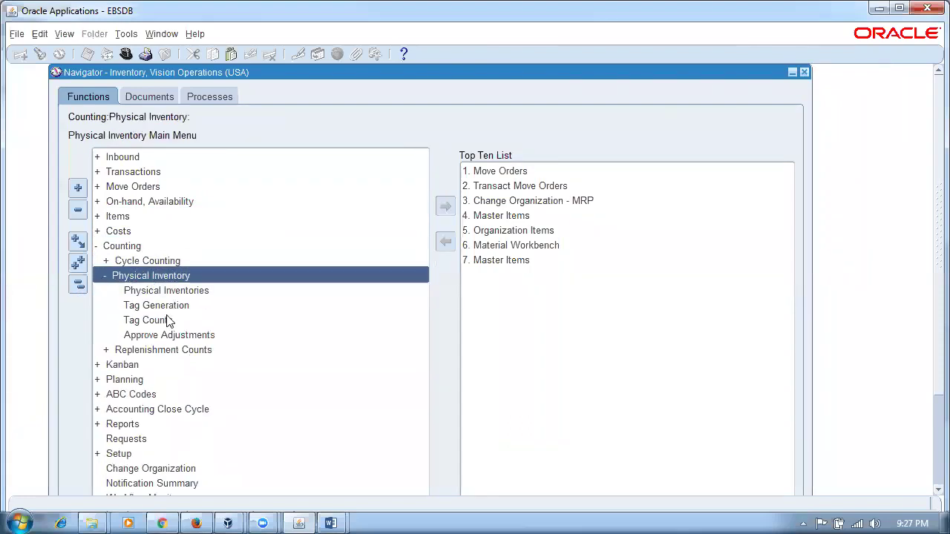
click(159, 335)
double_click(160, 337)
text(p50_phy_inv)
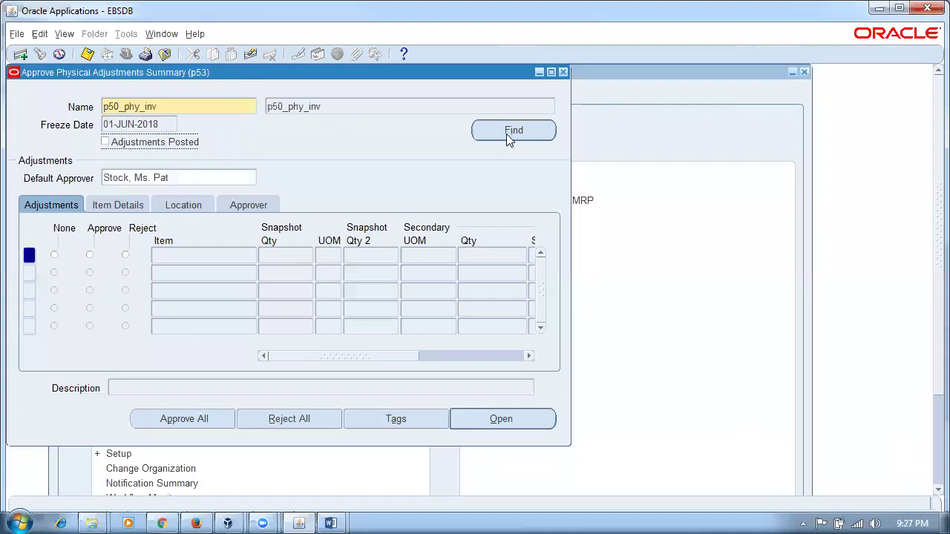
click(508, 132)
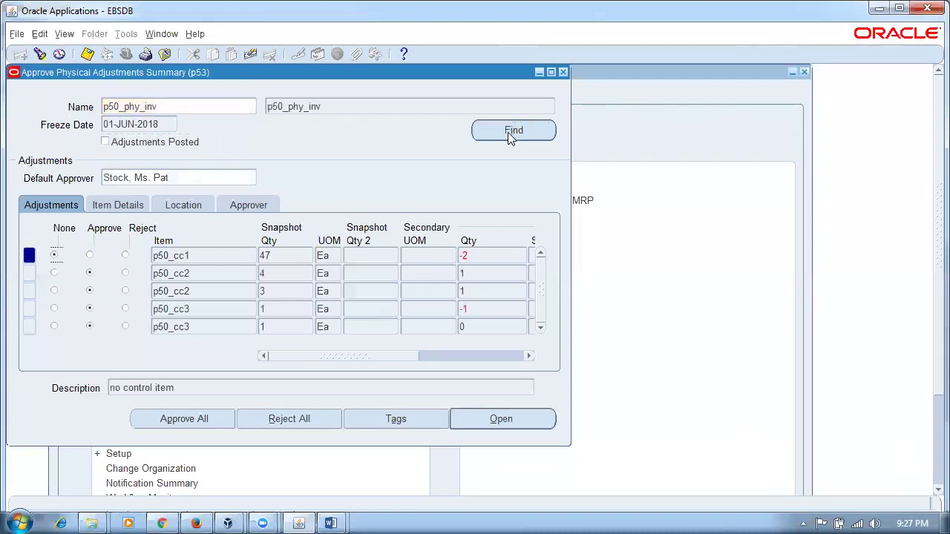
Reject the p50_cc1 adjustment, recheck its snapshot and adjustment quantities, and save
click(89, 255)
click(125, 256)
double_click(278, 255)
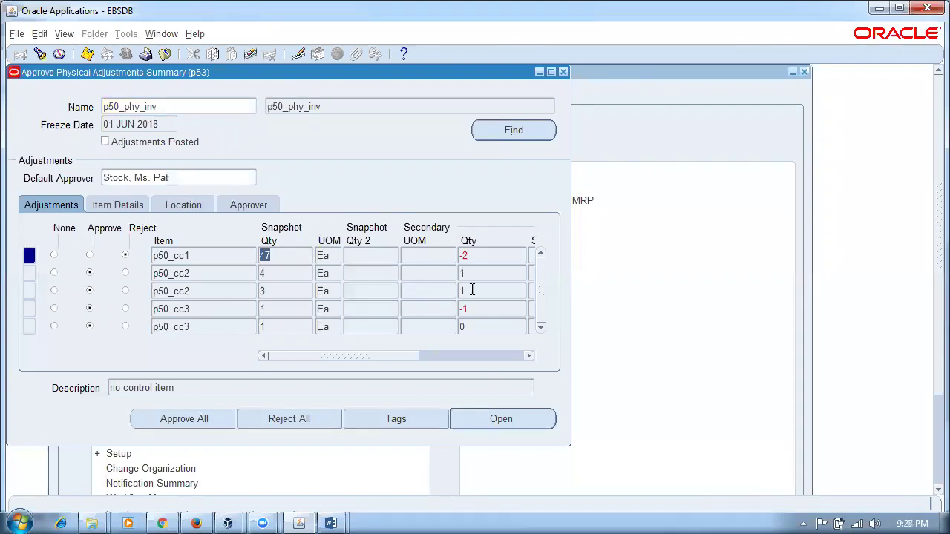
double_click(495, 253)
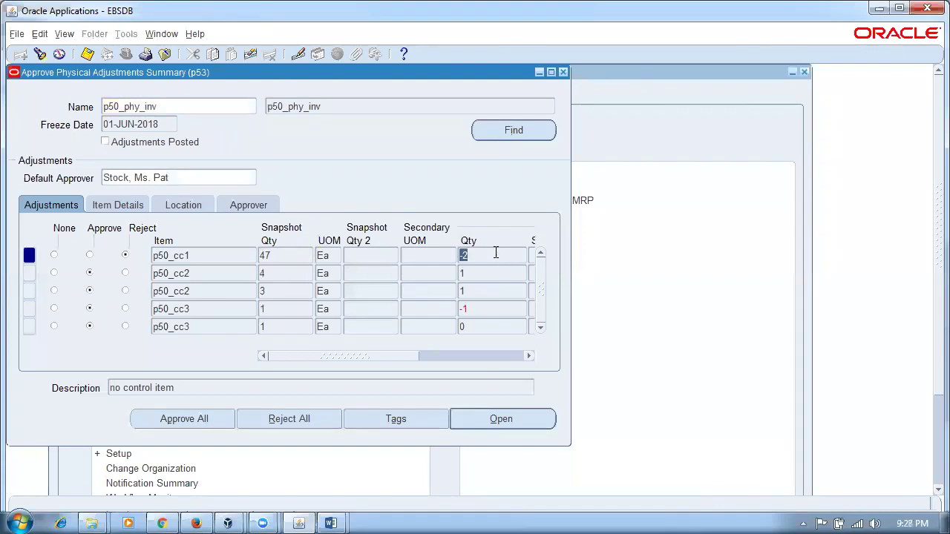
double_click(302, 255)
double_click(331, 259)
double_click(279, 257)
key(ctrl+s)
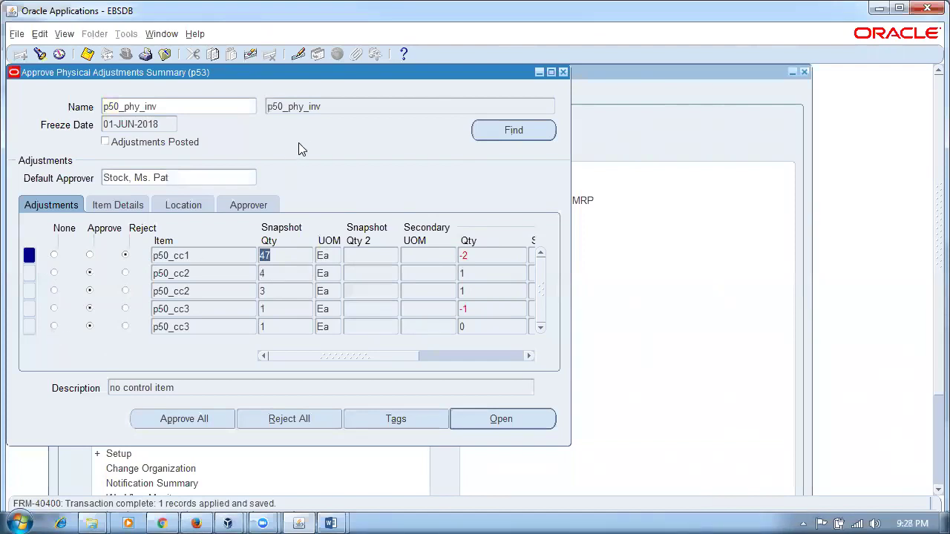
Close the adjustment approvals, open Physical Inventories, and launch the adjustments for p50_phy_inv with the defaulted adjustment account and date
click(563, 72)
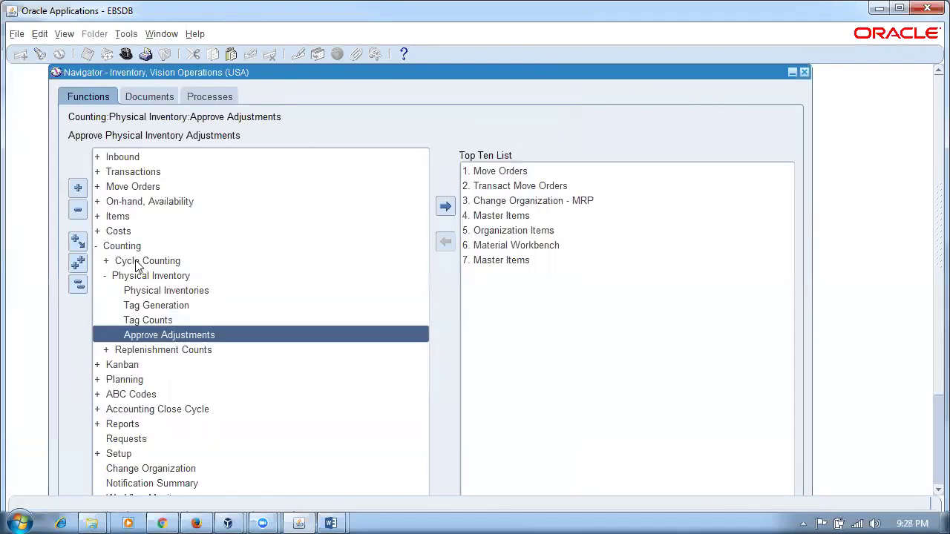
double_click(137, 296)
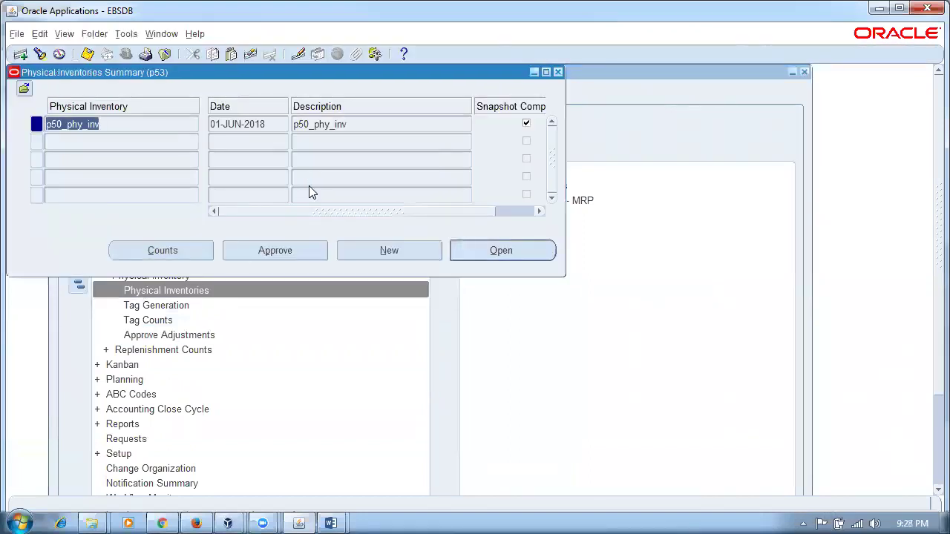
click(126, 35)
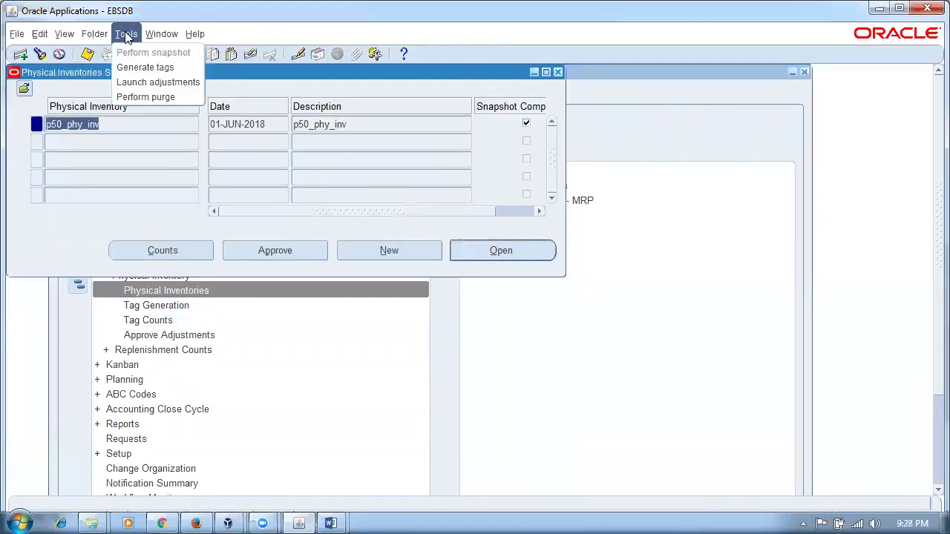
click(145, 81)
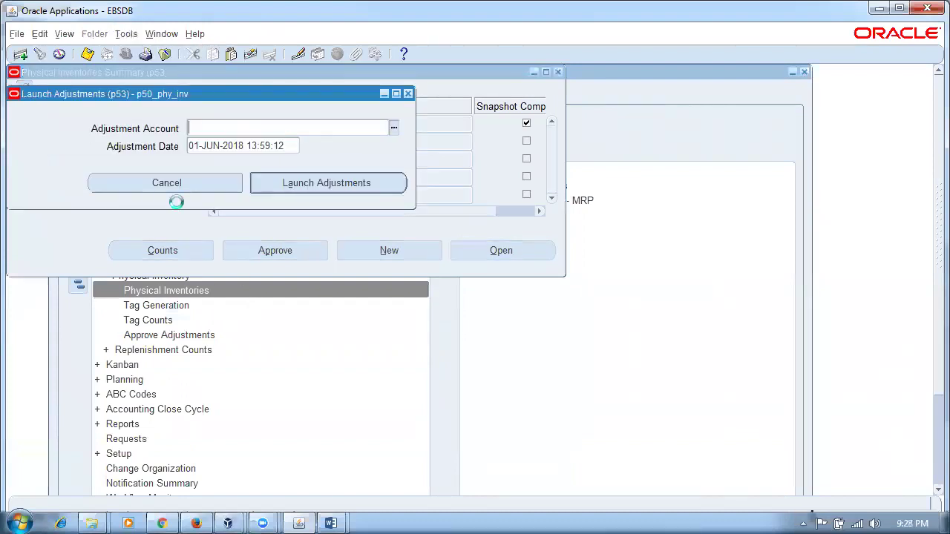
key(Return)
click(310, 128)
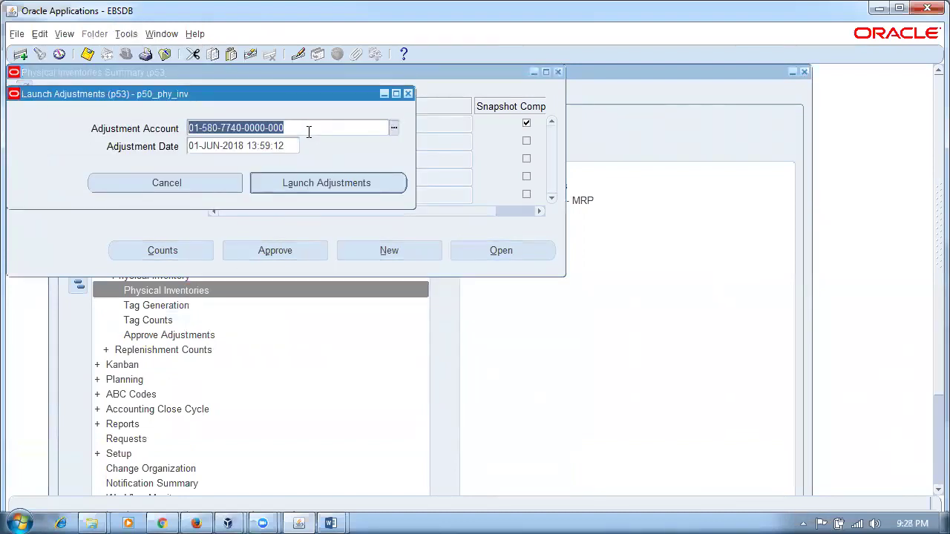
click(341, 185)
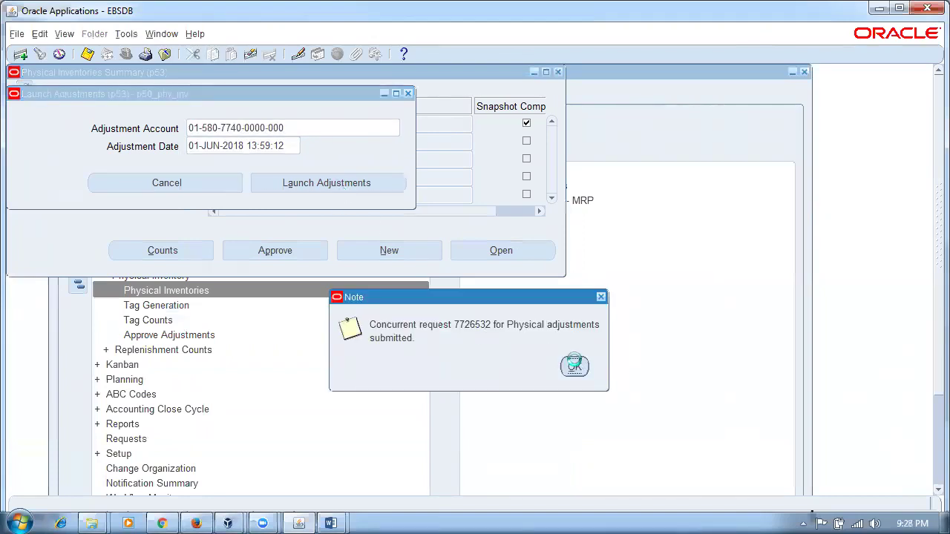
click(574, 365)
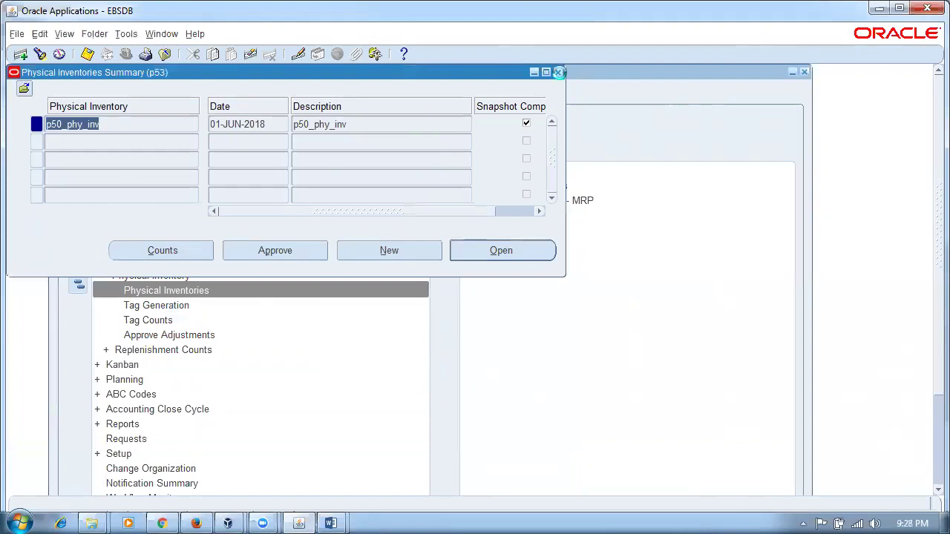
Find all my requests, refresh the list to check the physical inventory adjustments request, and close the Requests window
click(558, 72)
key(alt+v)
key(r)
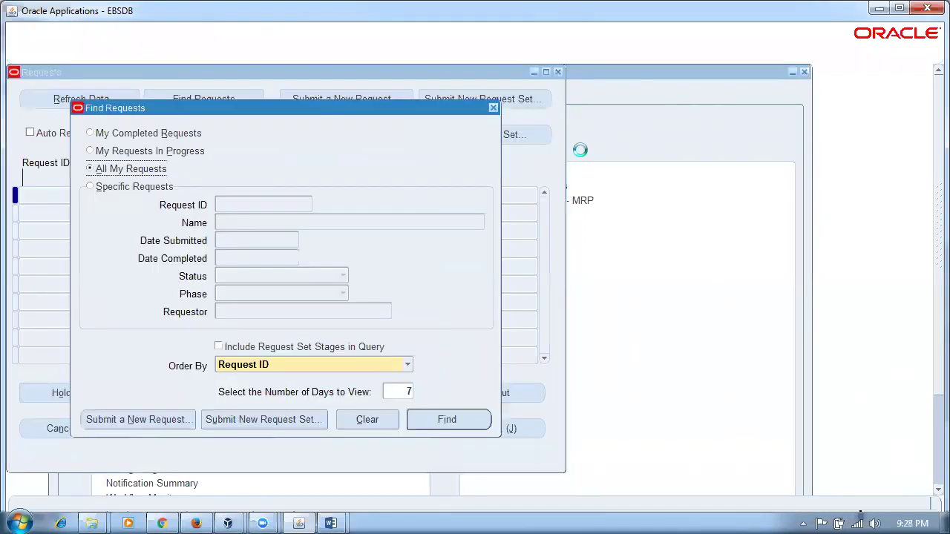
key(Return)
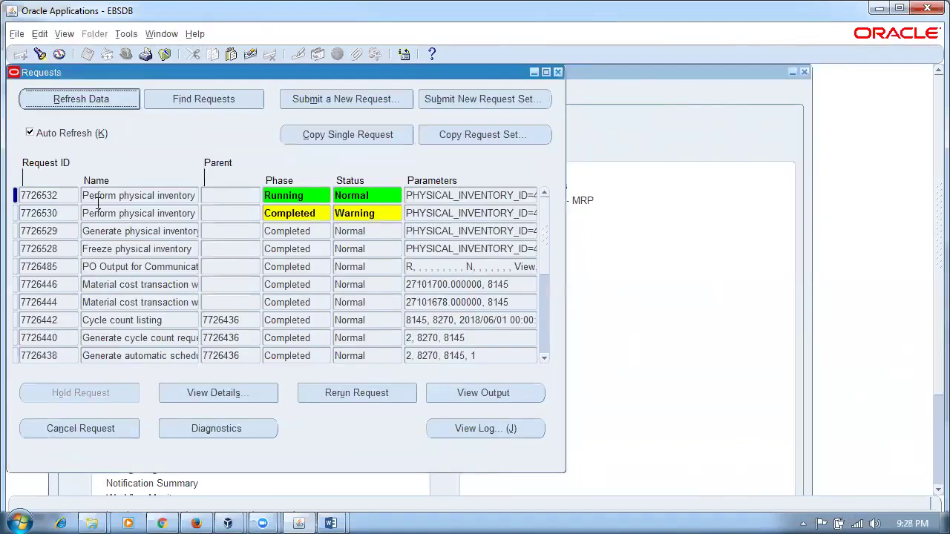
click(109, 98)
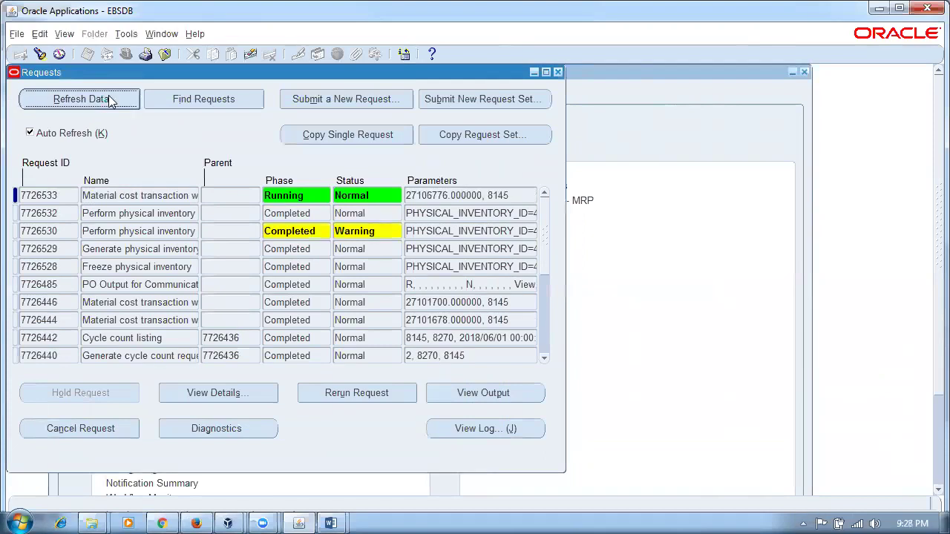
click(109, 99)
click(166, 213)
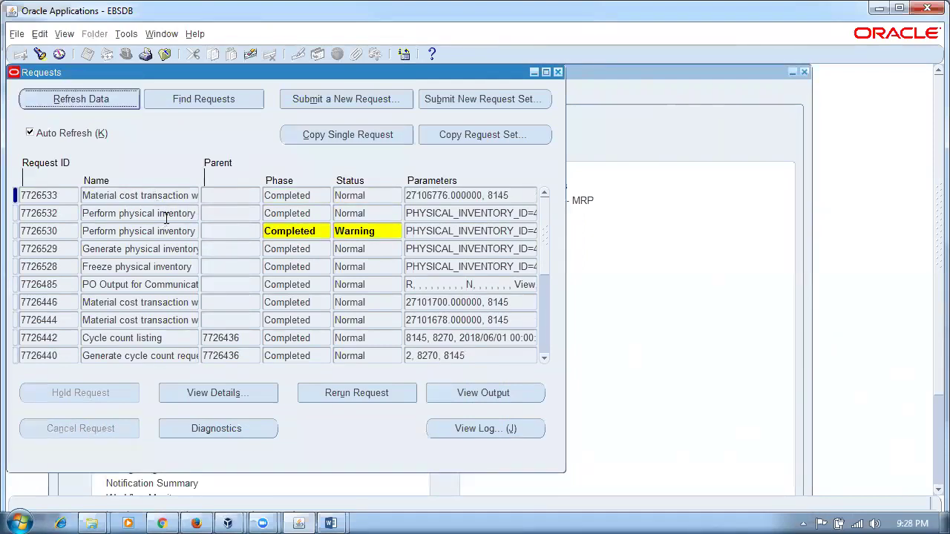
click(557, 72)
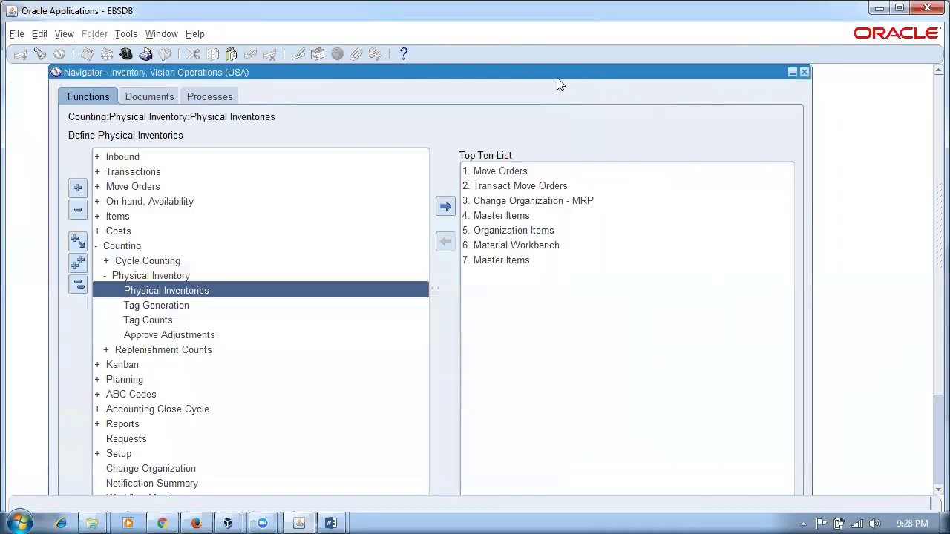
Query On-hand Quantity for organization p53, check each item's on-hand amount in Material Workbench, and close it
double_click(171, 202)
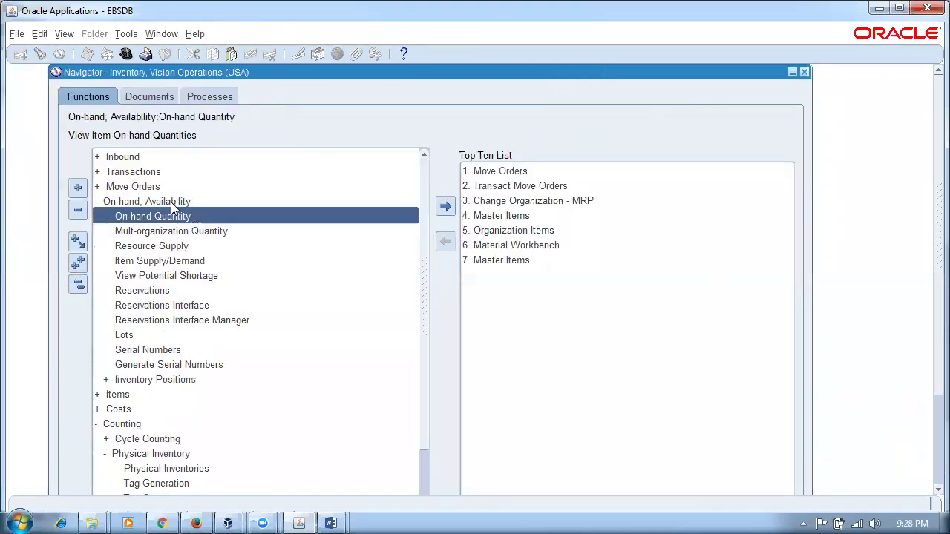
double_click(176, 223)
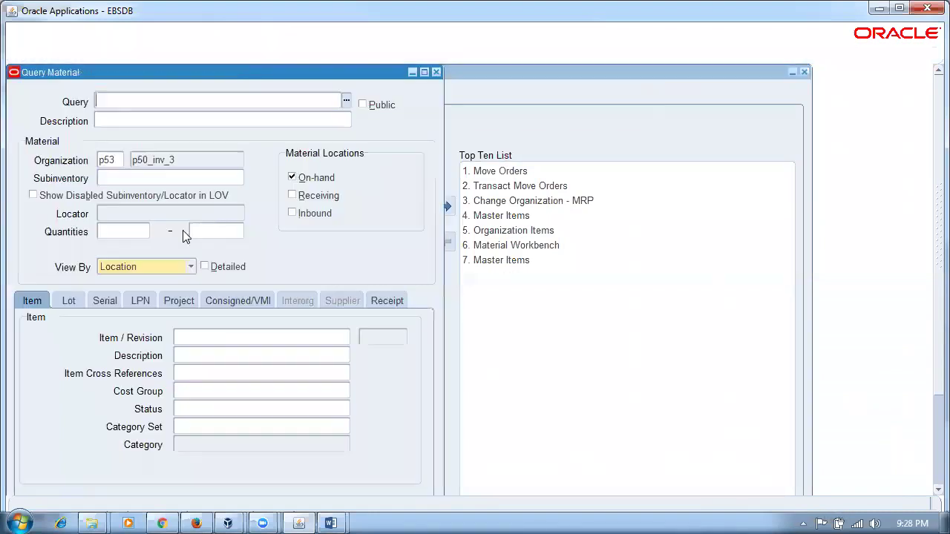
key(Return)
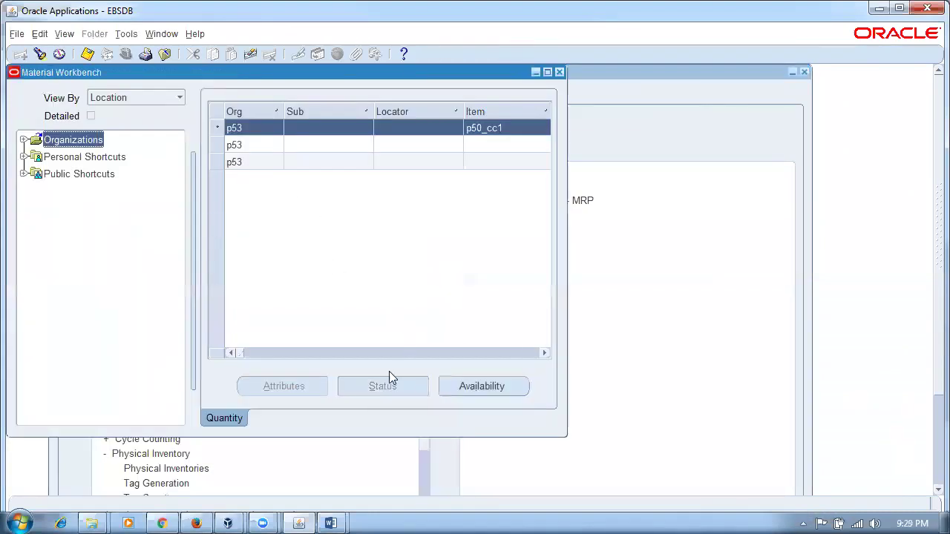
drag(564, 270, 906, 288)
click(698, 162)
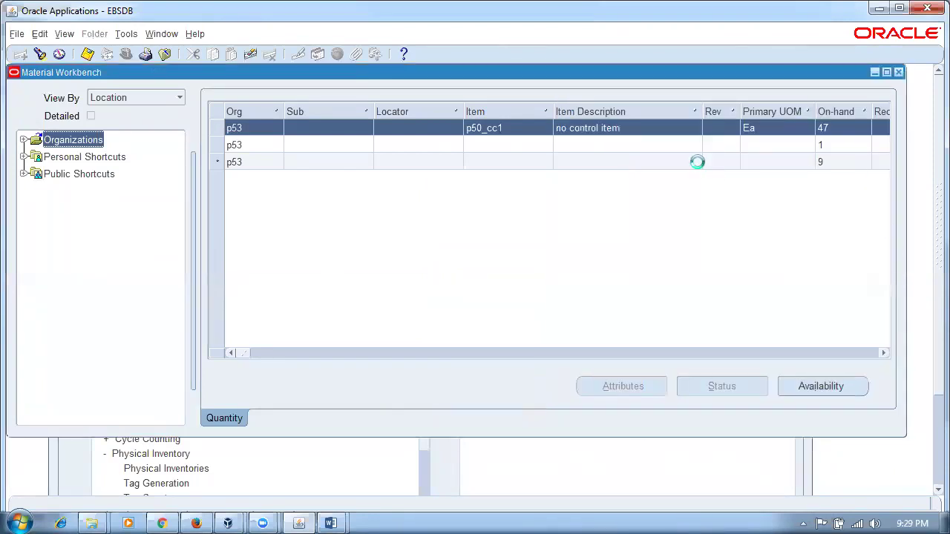
click(655, 147)
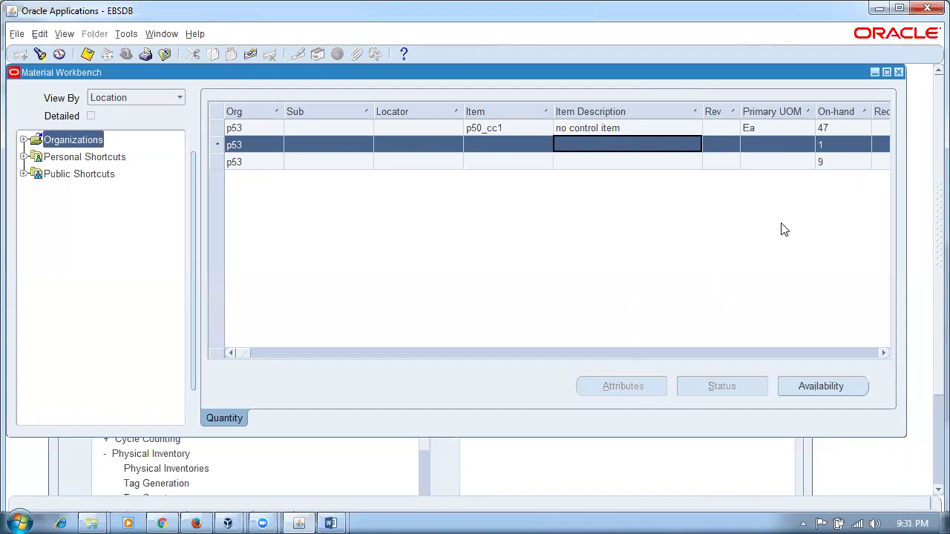
click(638, 129)
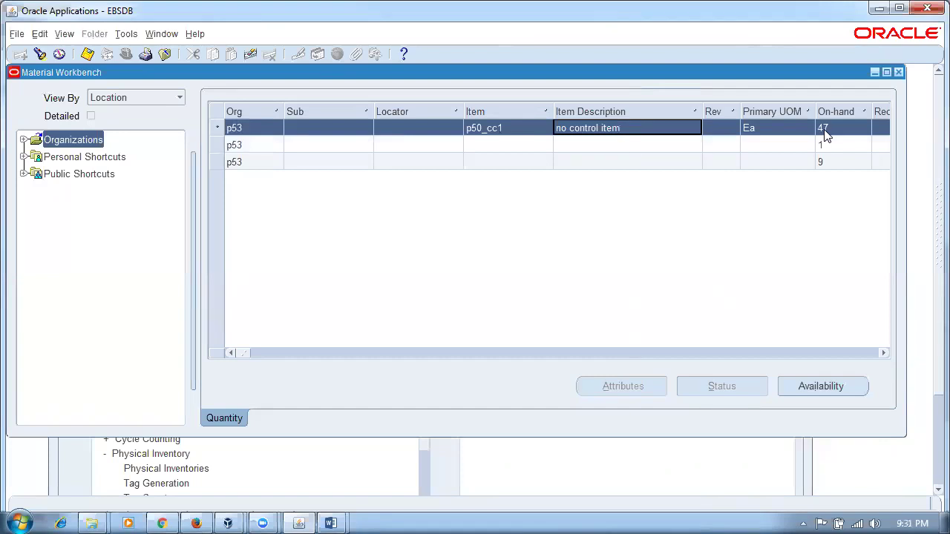
click(897, 72)
Find the 01-JUN-2018 material transactions for organization p53 and bring their source and transaction type columns into view
click(78, 284)
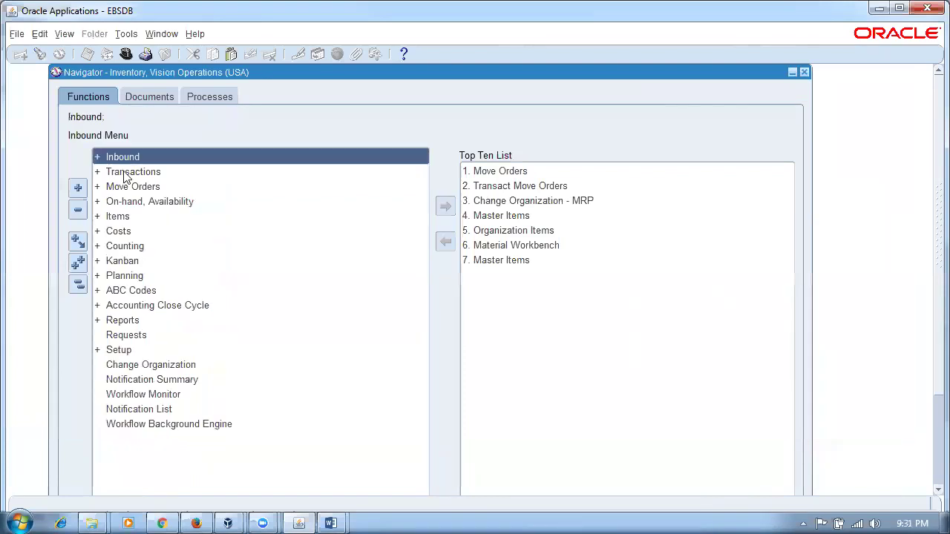
double_click(126, 173)
double_click(185, 276)
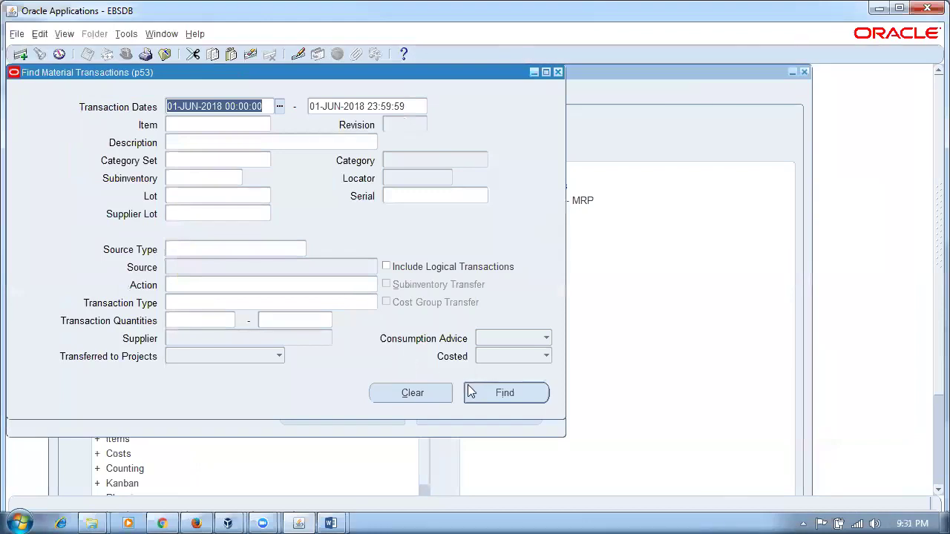
click(475, 393)
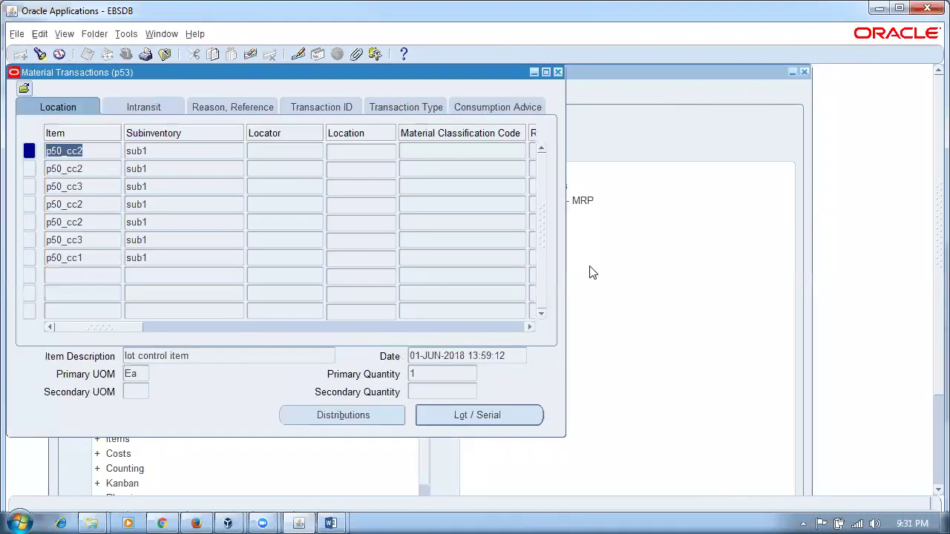
drag(564, 282, 926, 285)
drag(119, 328, 504, 331)
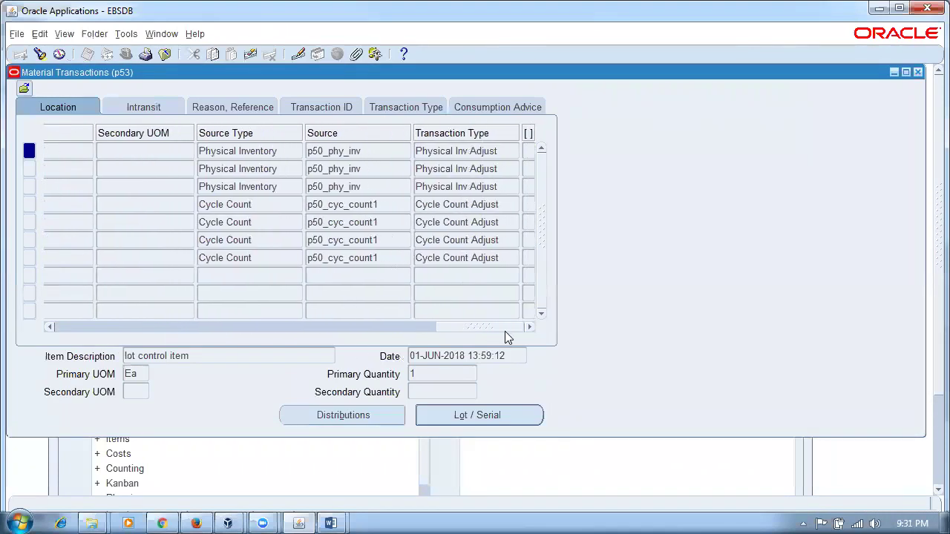
Compare the transaction types and source types of the physical inventory and cycle count adjustment transactions row by row
click(502, 152)
click(503, 168)
click(505, 186)
click(506, 204)
click(509, 222)
click(510, 240)
click(509, 256)
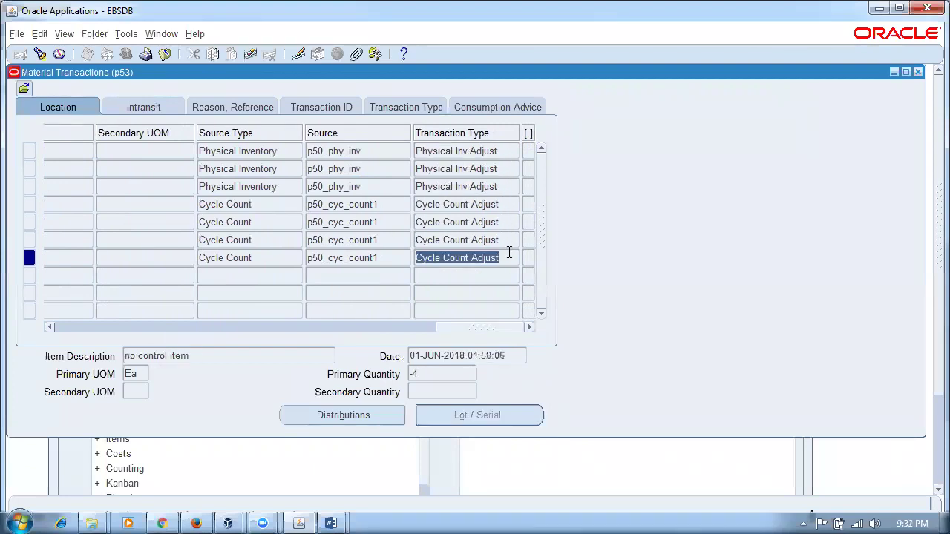
click(259, 206)
click(259, 224)
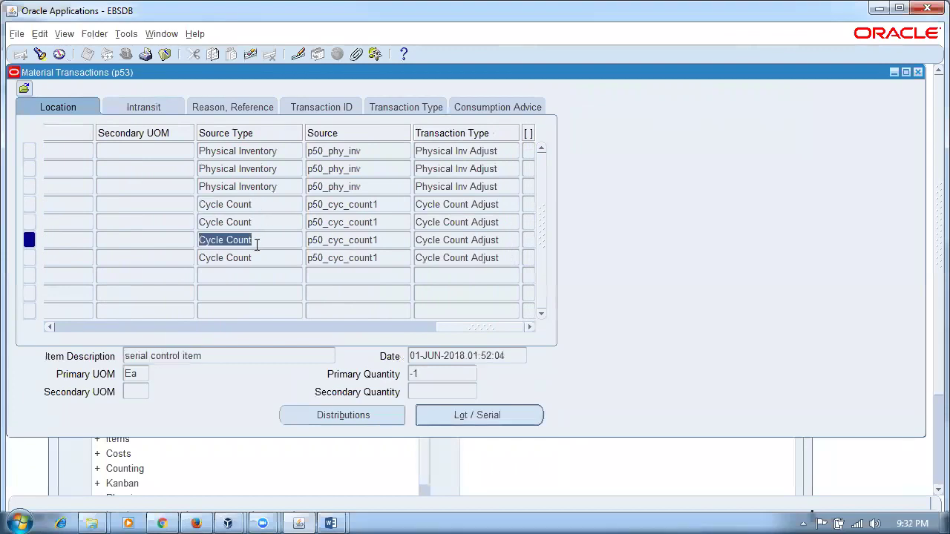
click(256, 240)
click(256, 257)
click(297, 150)
click(284, 169)
click(286, 186)
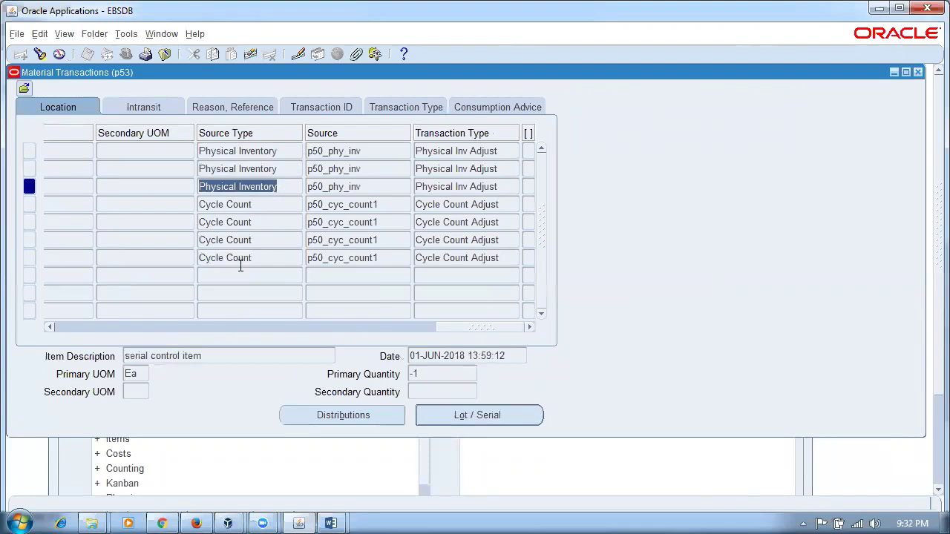
Examine the reason and reference details of the material transactions, checking the Costed status, the Reference, and the items involved
click(133, 106)
click(230, 107)
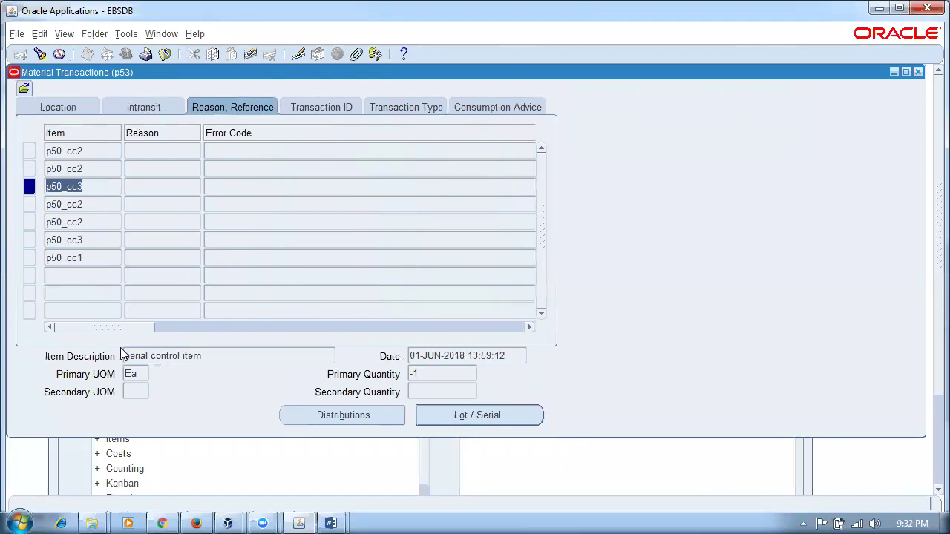
drag(112, 330, 208, 338)
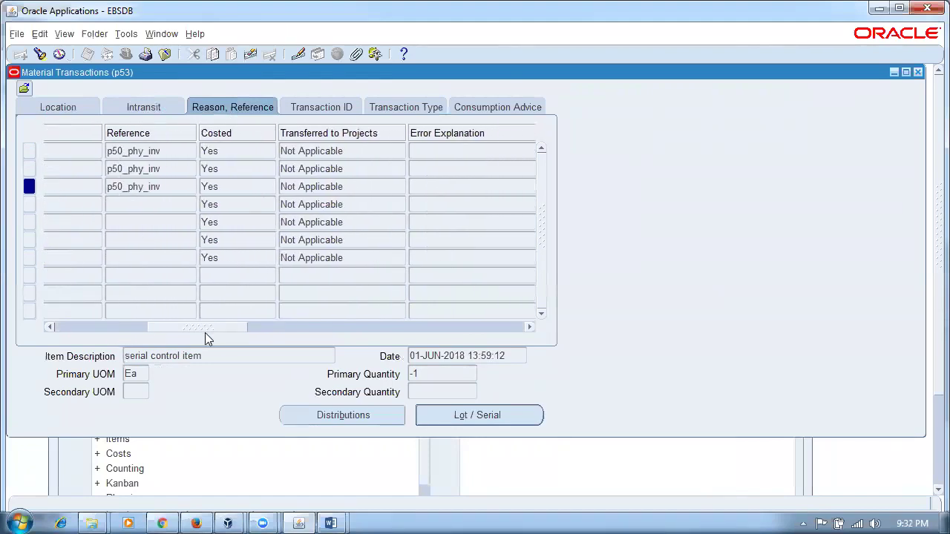
click(234, 256)
click(227, 221)
click(230, 204)
click(225, 187)
click(229, 169)
click(229, 151)
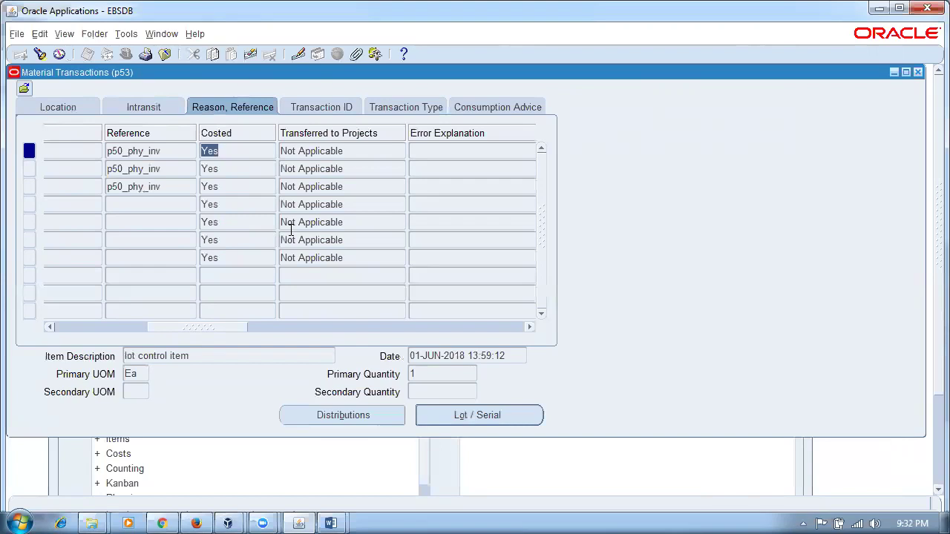
click(180, 153)
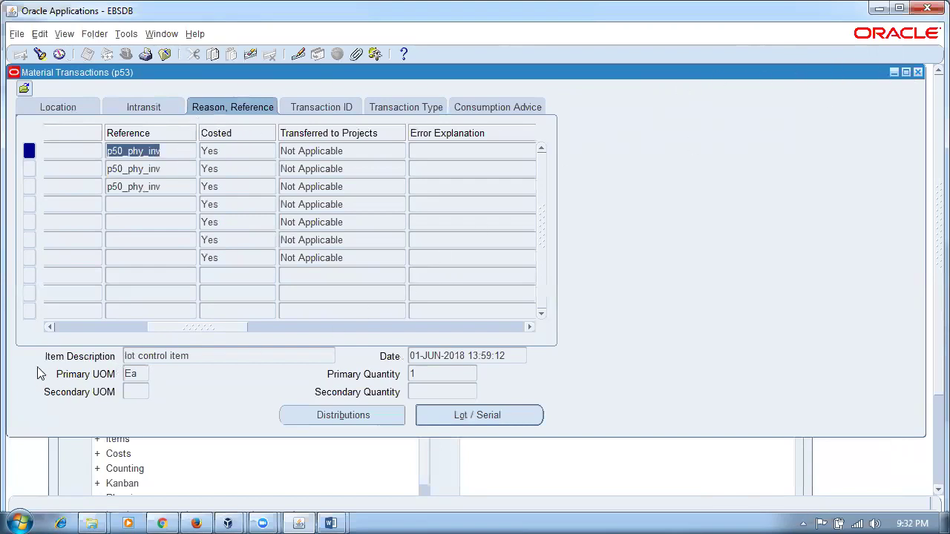
drag(162, 326, 67, 338)
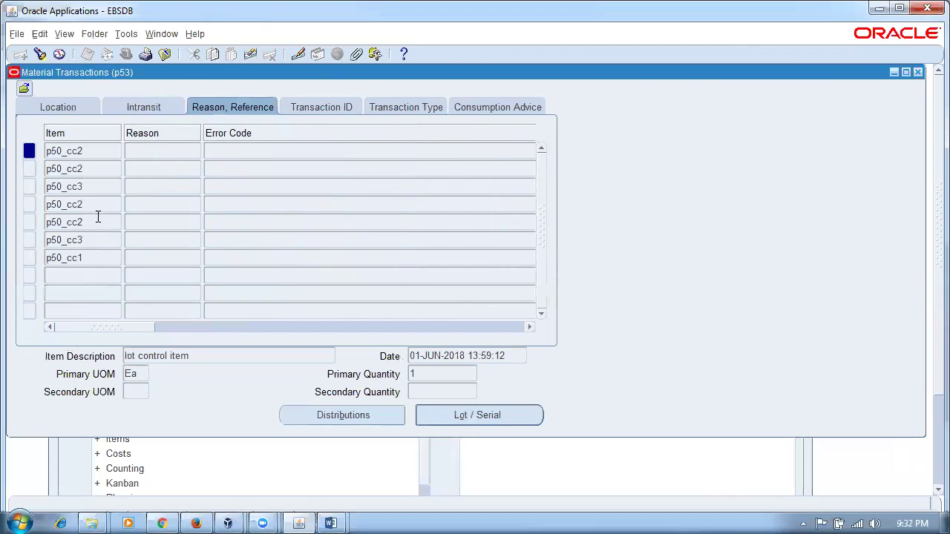
click(94, 156)
click(93, 168)
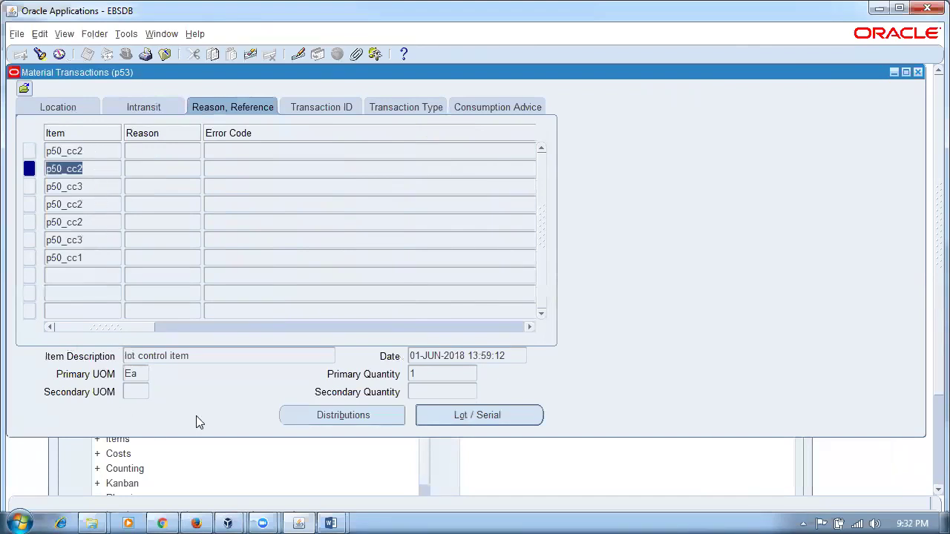
Switch to the Fusion_Inventory_Work_Sheet_Final document in Word and highlight the Inventory Accuracy topics 108 to 110, followed by the Inventory Fundamentals heading
click(330, 519)
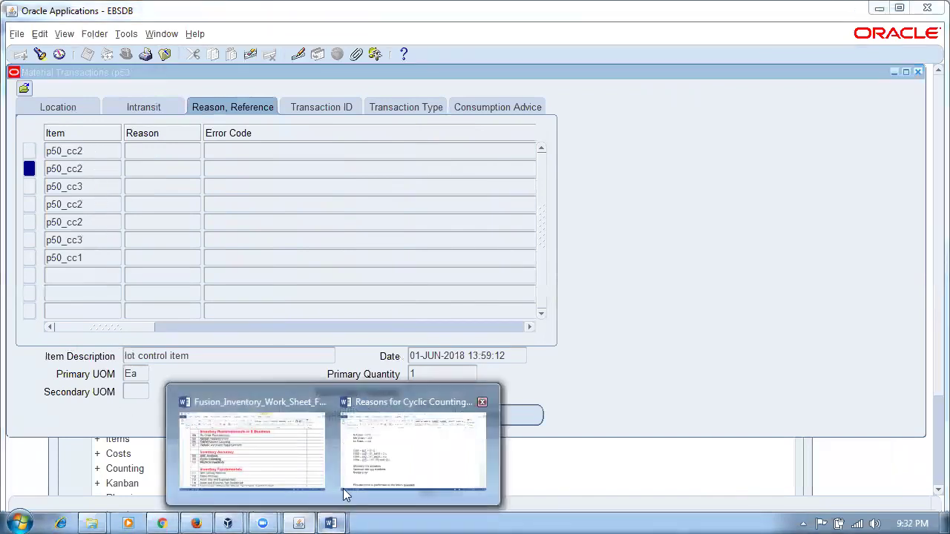
click(240, 465)
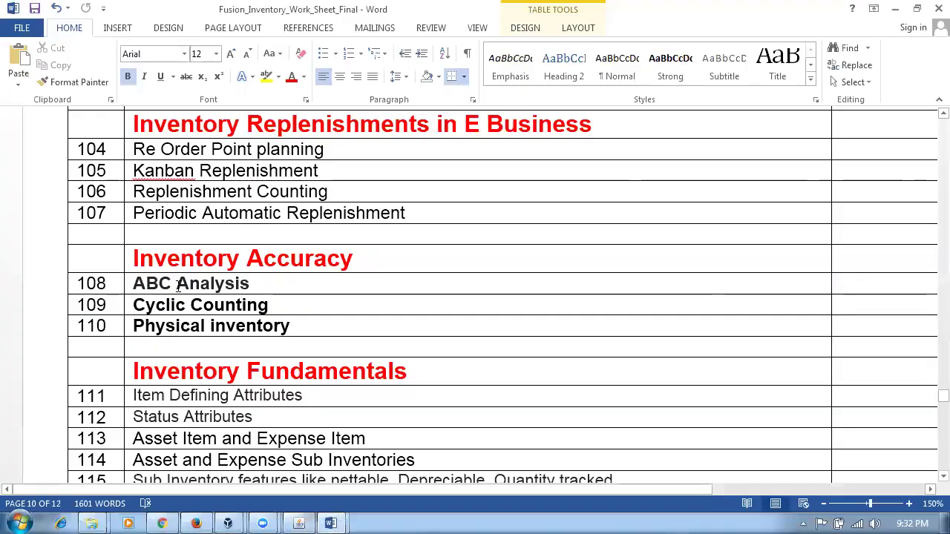
drag(177, 285, 203, 324)
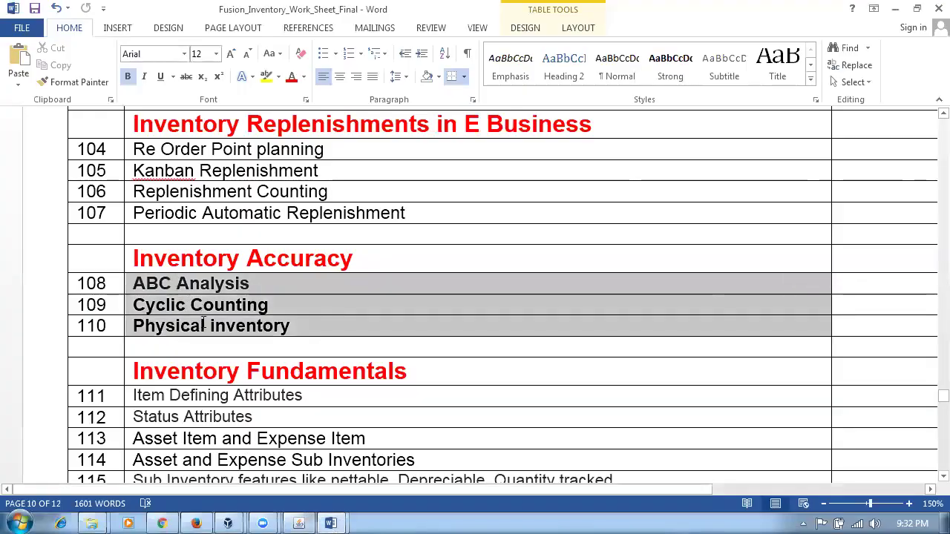
drag(182, 373, 311, 378)
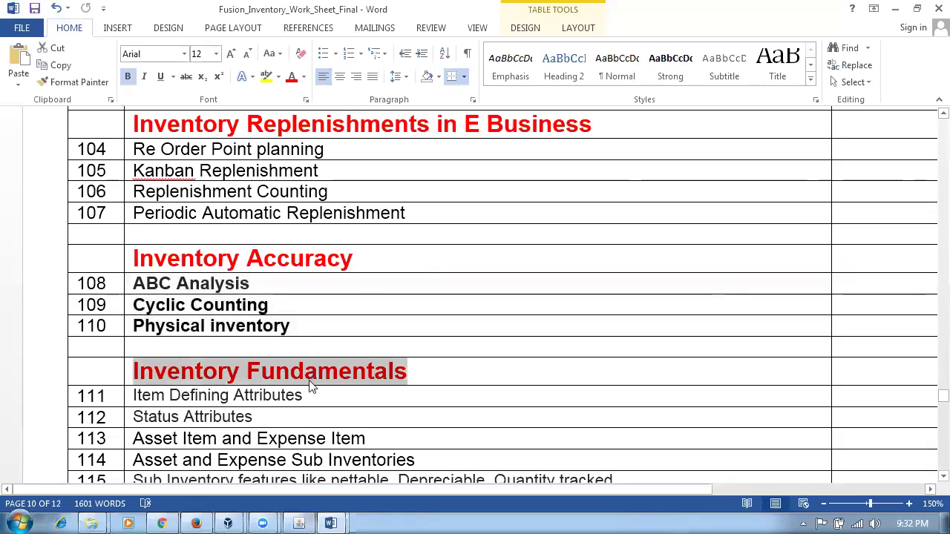
Highlight topic 111, Item Defining Attributes, under the Inventory Fundamentals heading
click(253, 396)
drag(164, 394, 266, 398)
click(92, 519)
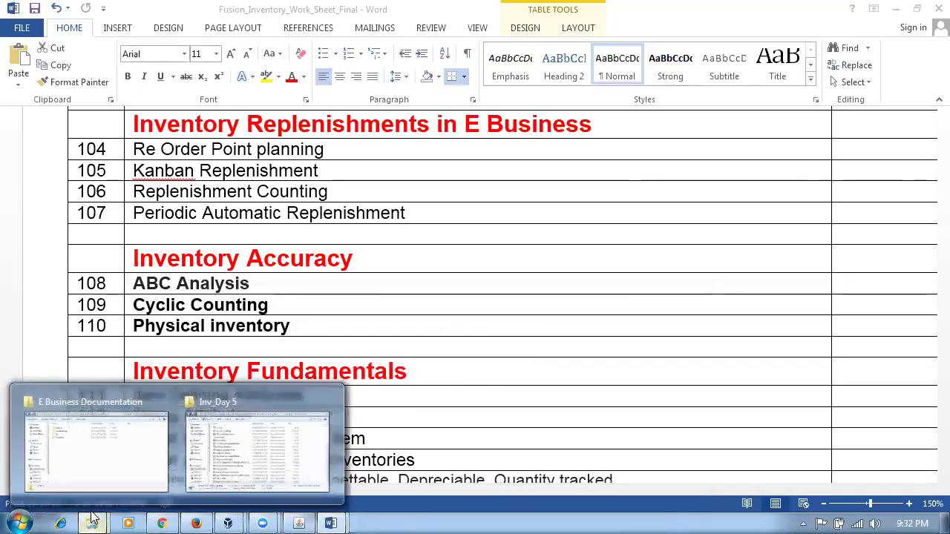
click(81, 463)
click(266, 362)
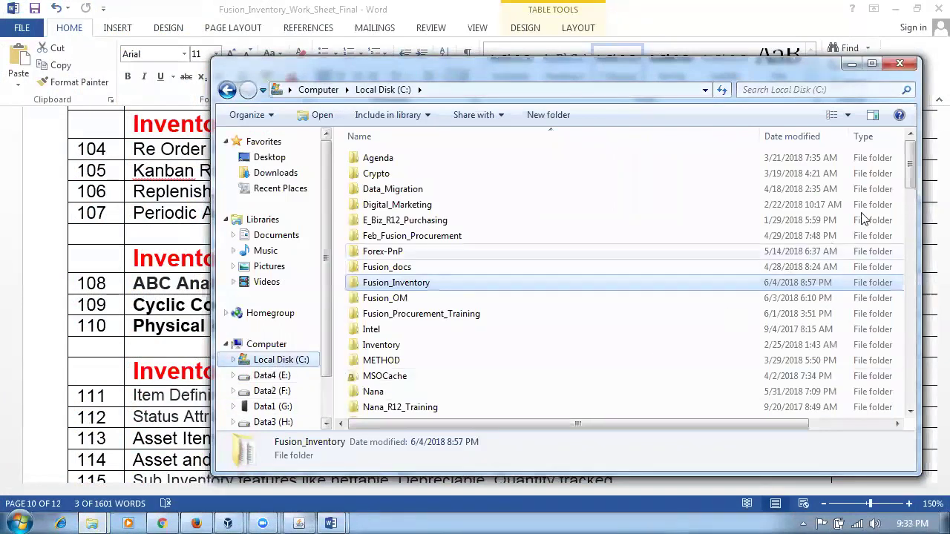
click(899, 63)
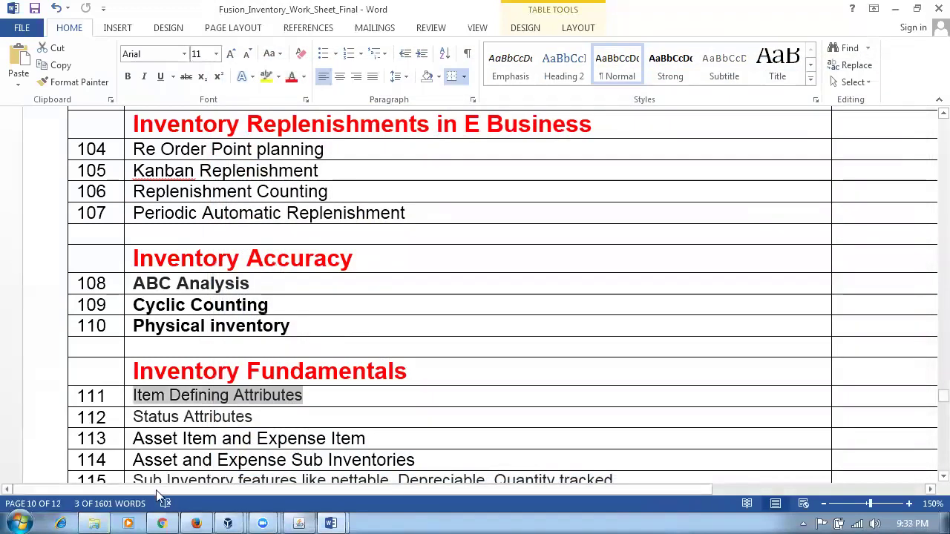
click(312, 419)
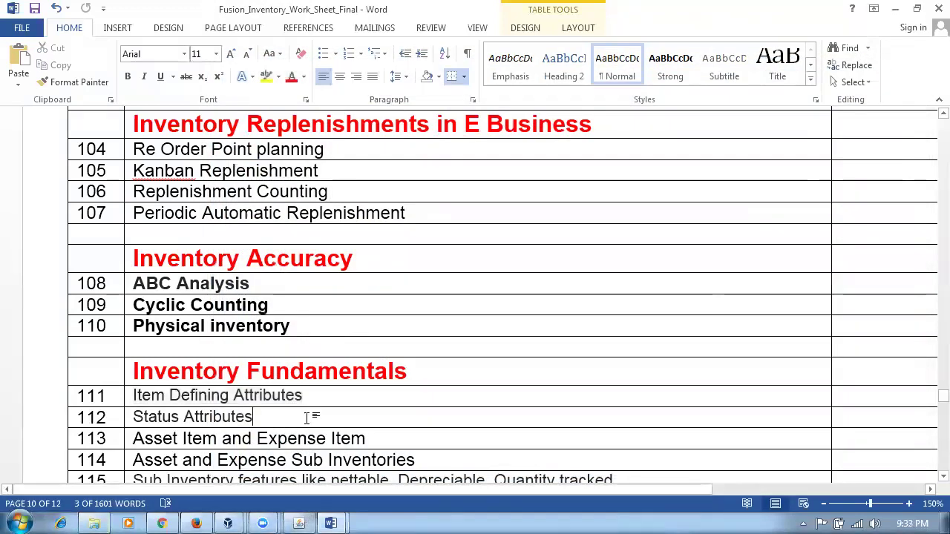
click(314, 402)
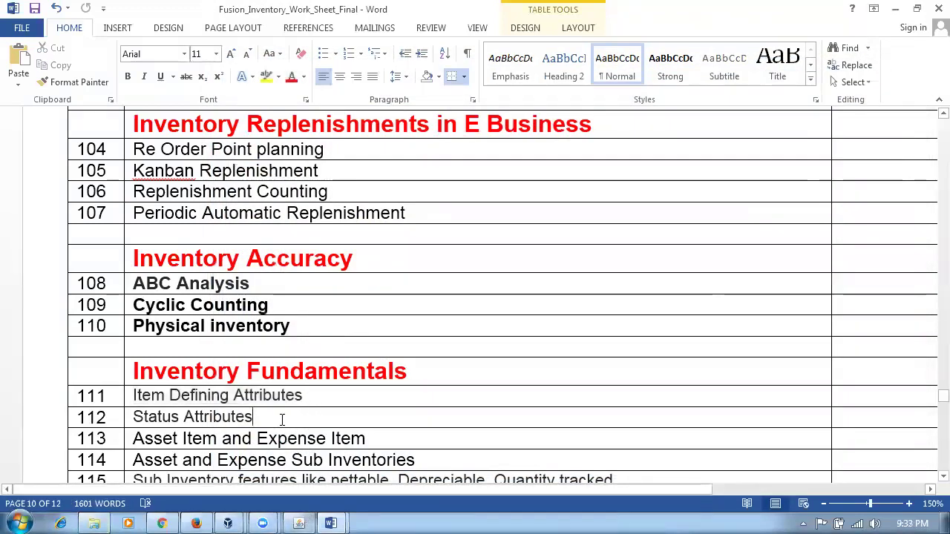
Switch to Firefox, close the adjustment request log, and load ebtr-test.fs.em2.oraclecloud.com in a new tab
click(196, 523)
triple_click(469, 360)
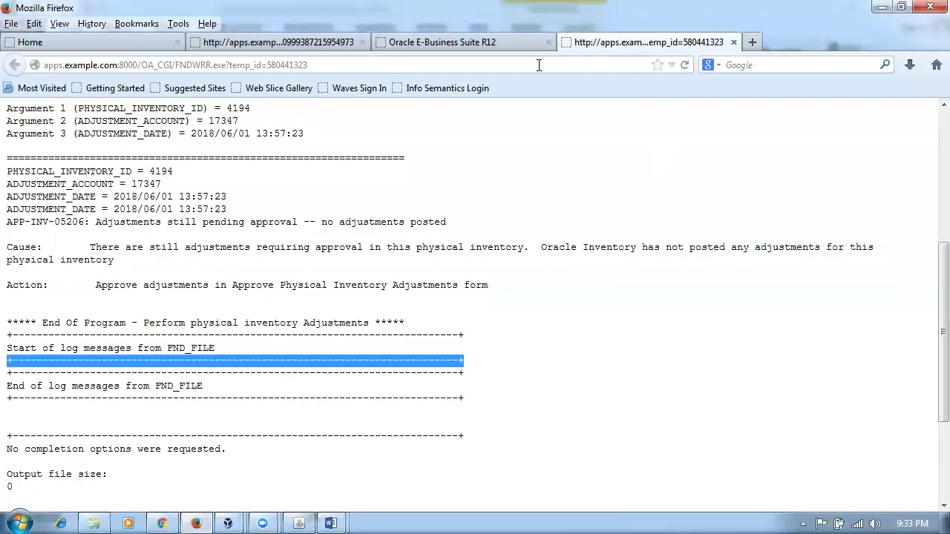
key(ctrl+w)
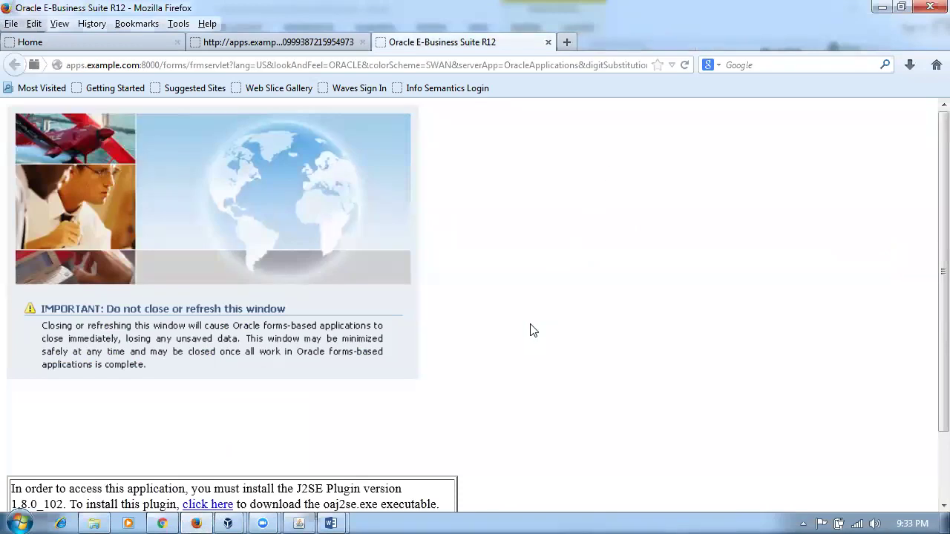
click(568, 42)
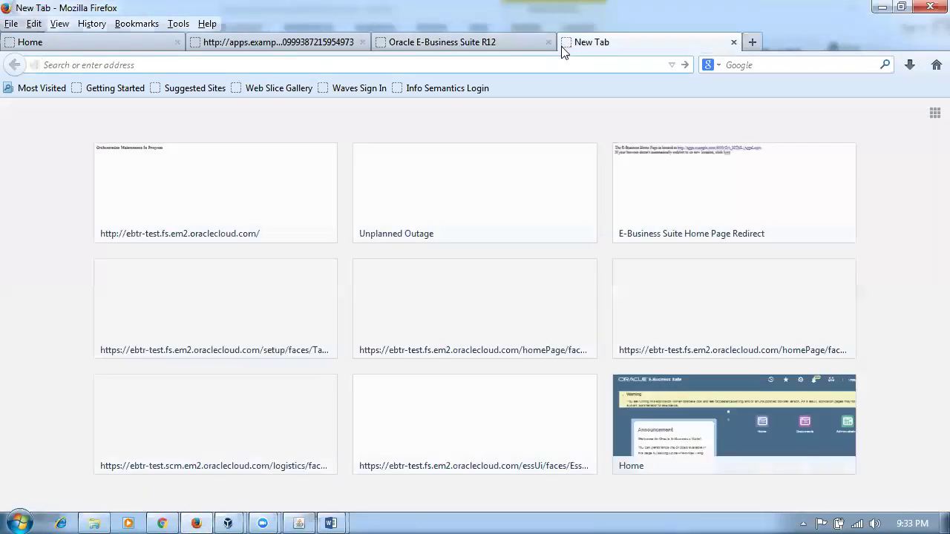
text(e)
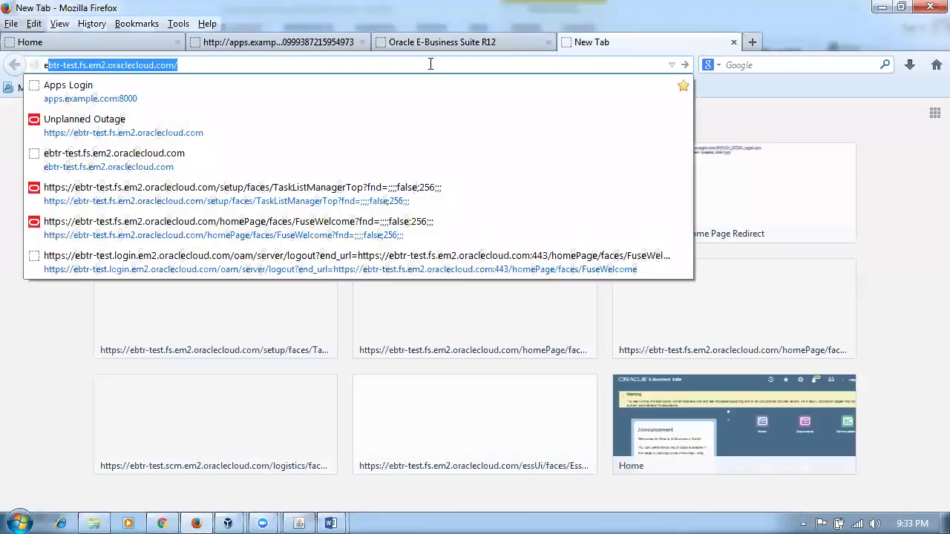
key(Return)
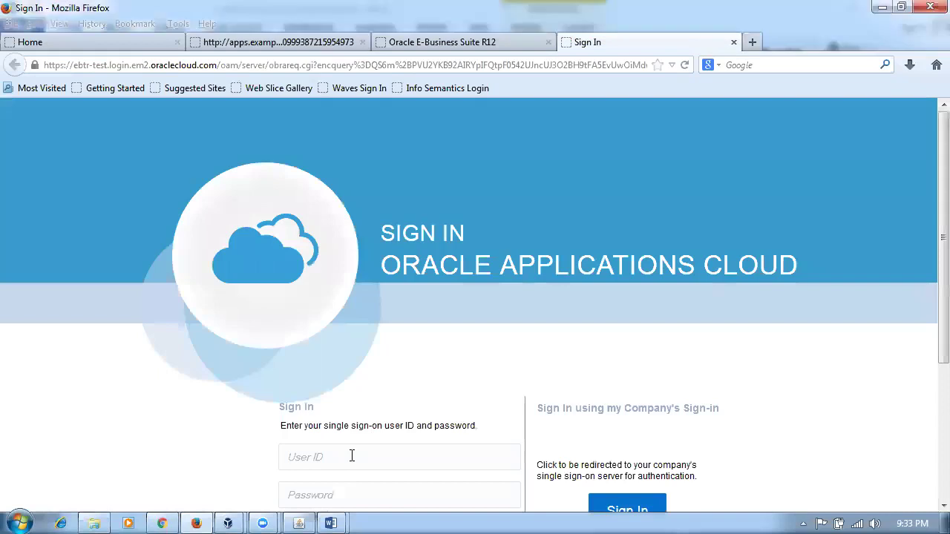
Sign in to Oracle Applications Cloud with the user ID p50_emp1 and the account password
click(349, 455)
text(p50)
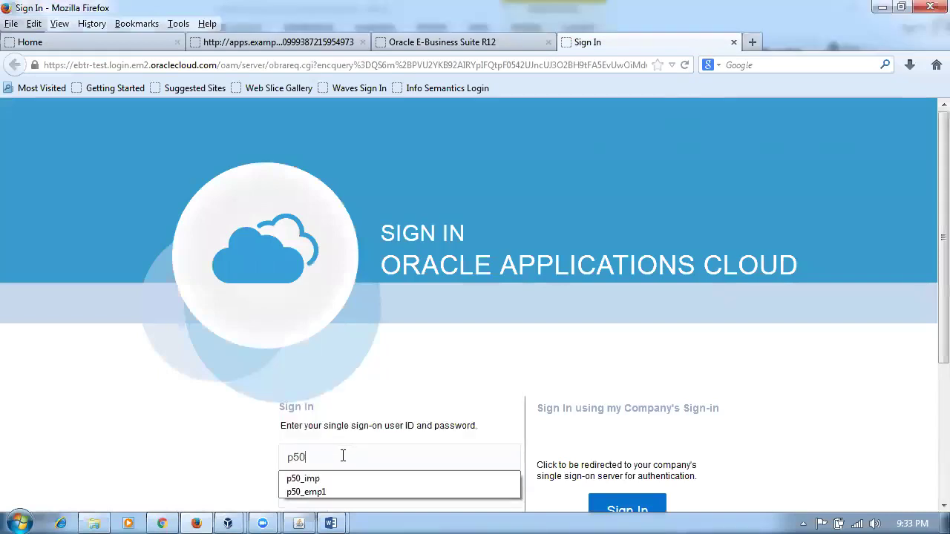
click(340, 491)
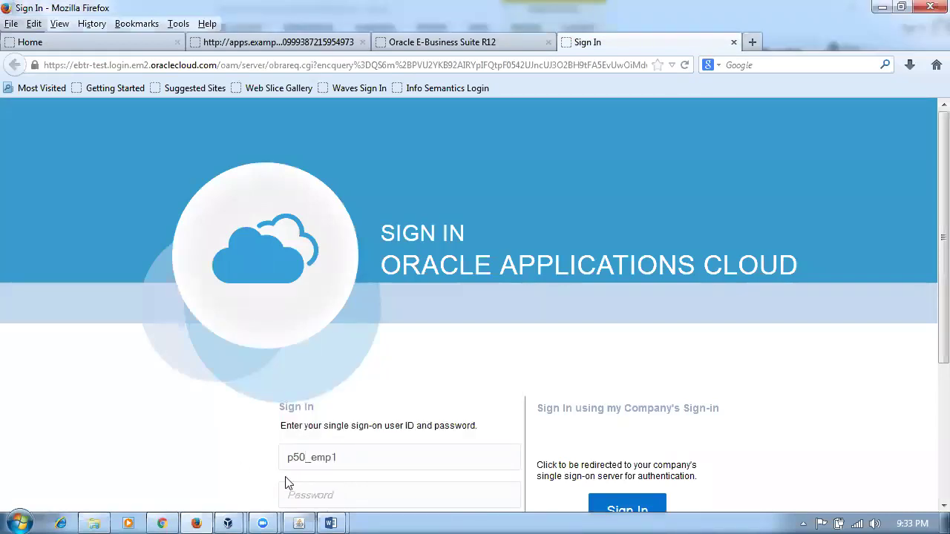
click(305, 487)
text(•••••••)
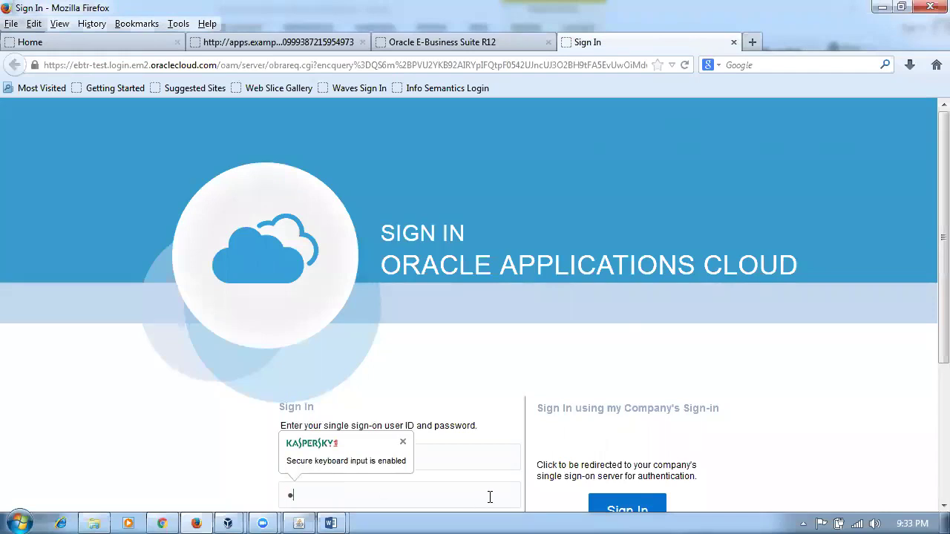
text(••)
key(Return)
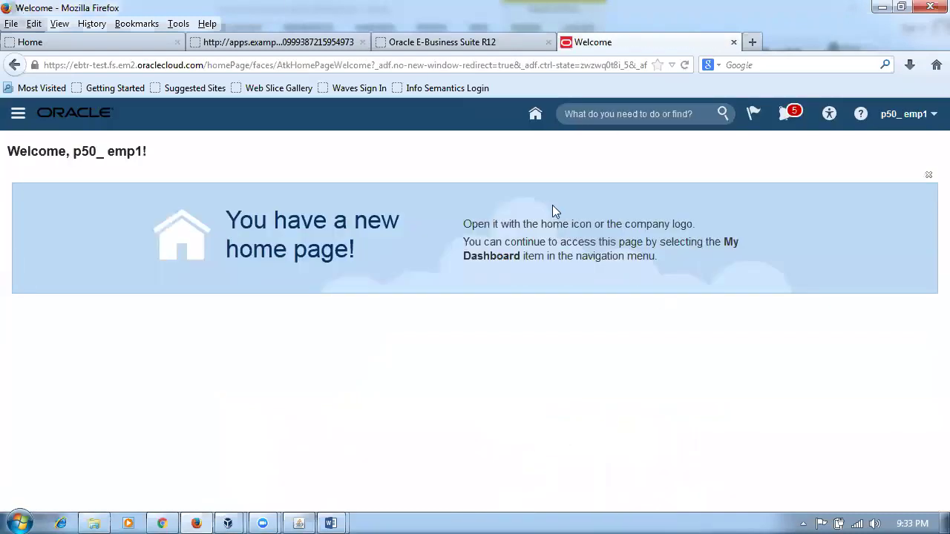
Open the Inventory work area of Warehouse Operations from the home page and select organization P503
click(536, 116)
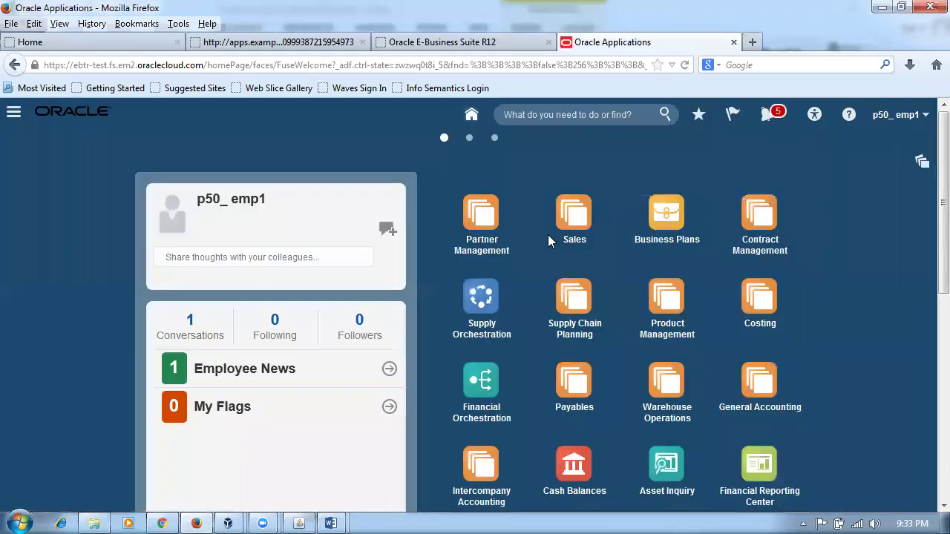
click(673, 389)
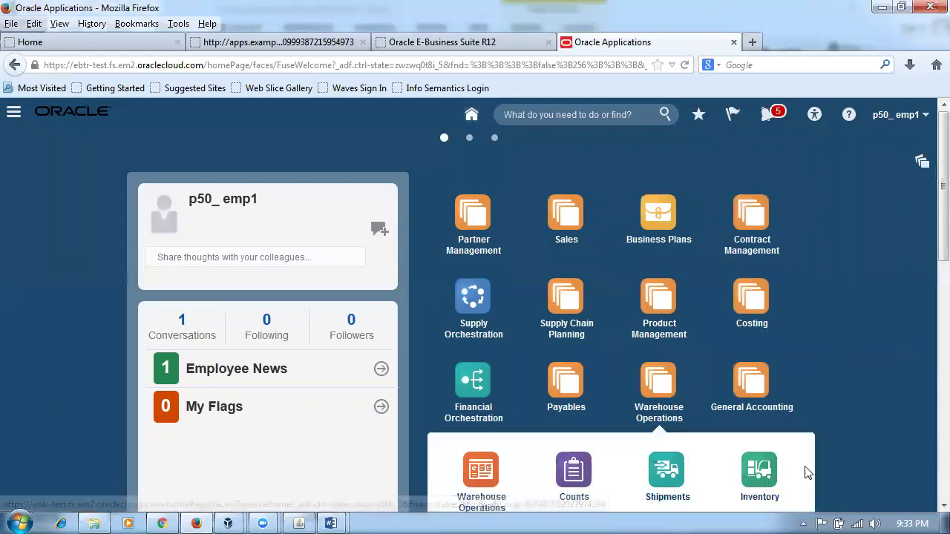
click(752, 467)
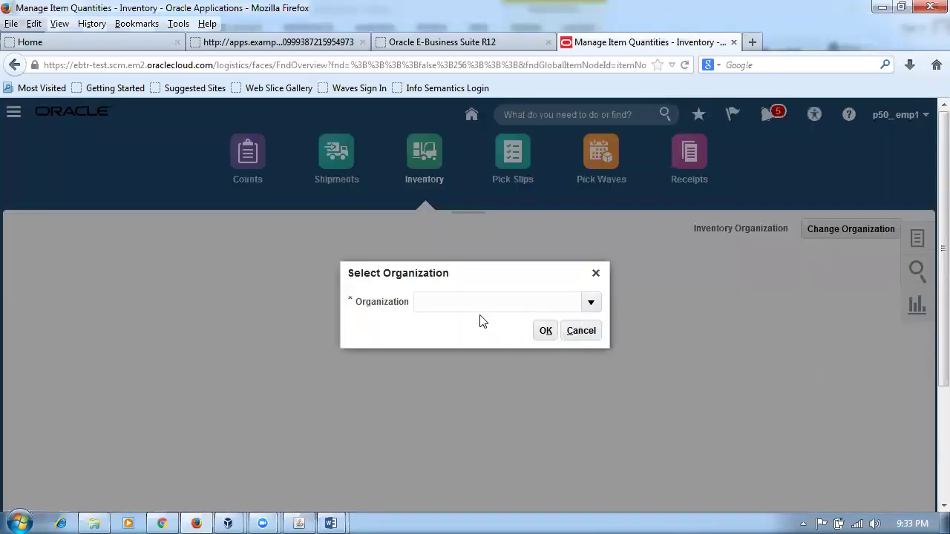
text(P503)
click(547, 333)
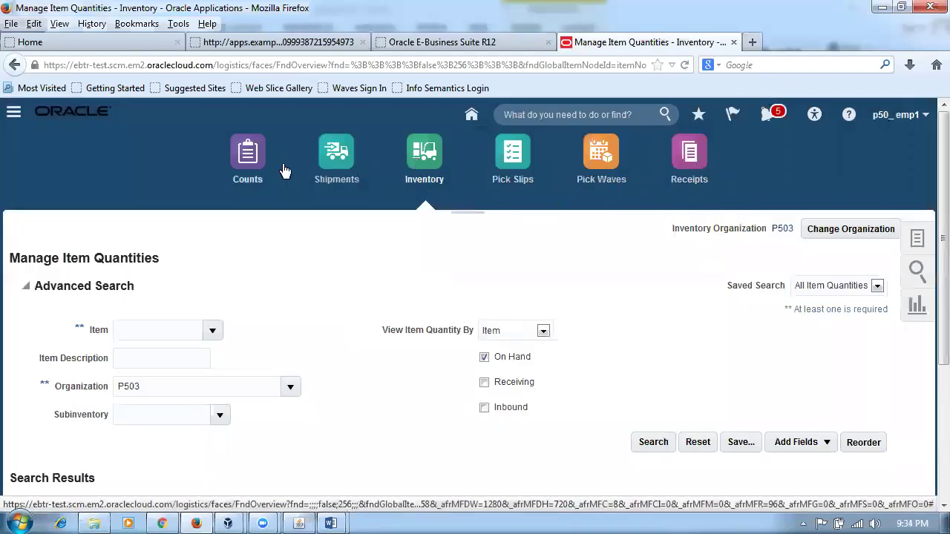
Go to Manage Physical Inventories in the Counts work area and start creating a physical inventory
click(240, 155)
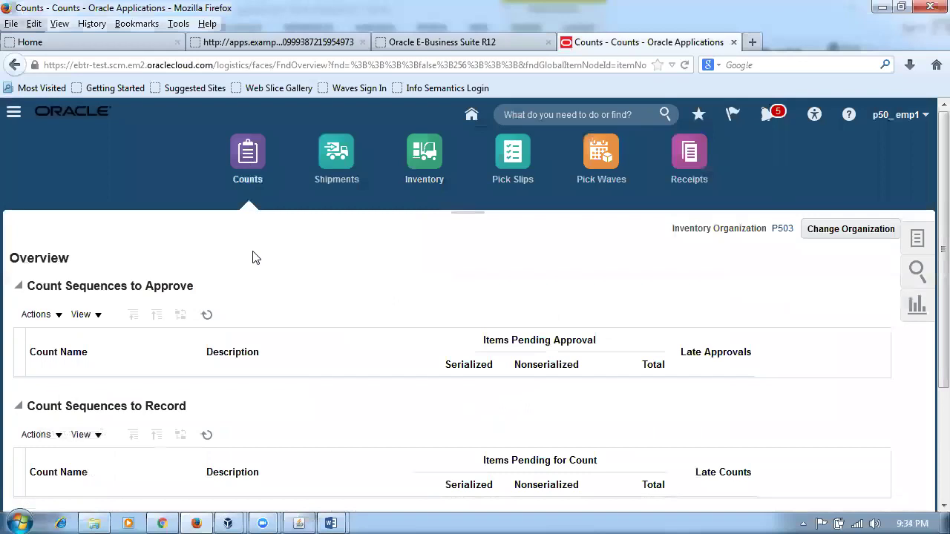
click(919, 242)
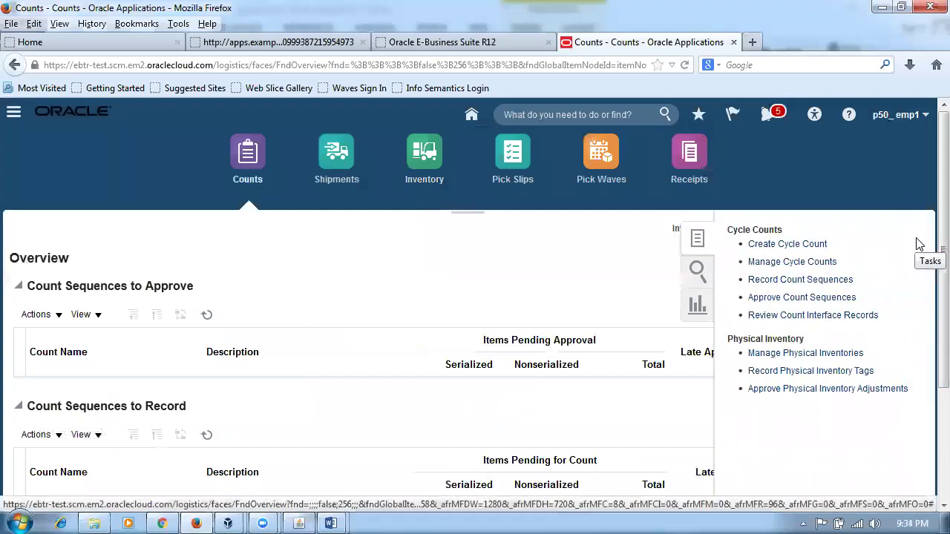
click(815, 354)
click(126, 411)
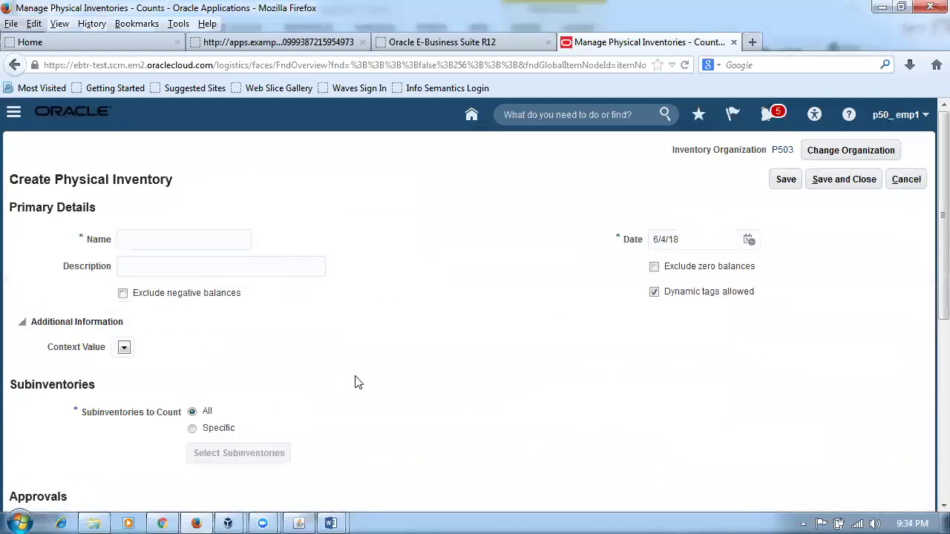
Enter p50_phy_inv as both the name and the description of the new physical inventory
click(189, 233)
text(p50_phy_inv)
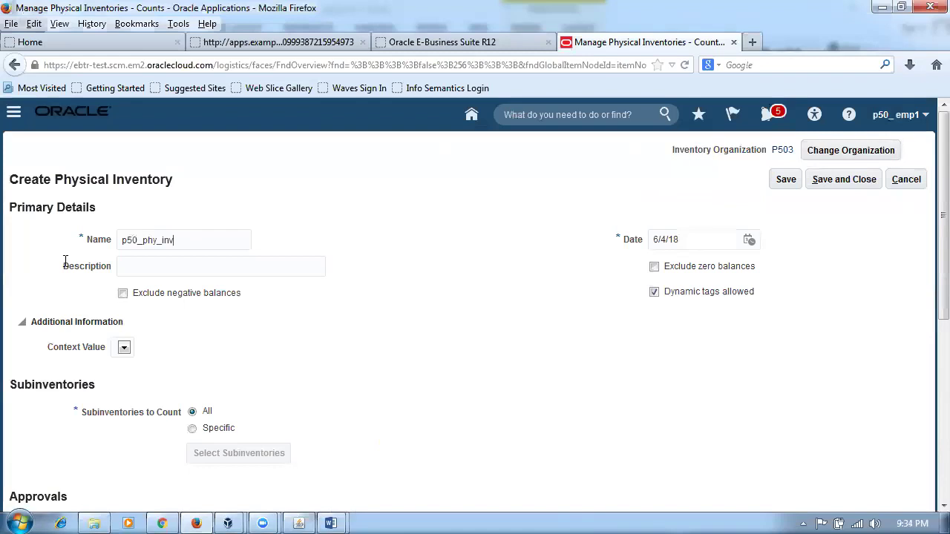
key(ctrl+a)
key(ctrl+c)
click(138, 265)
key(ctrl+v)
Set the physical inventory's approval type to Always
drag(940, 314, 930, 454)
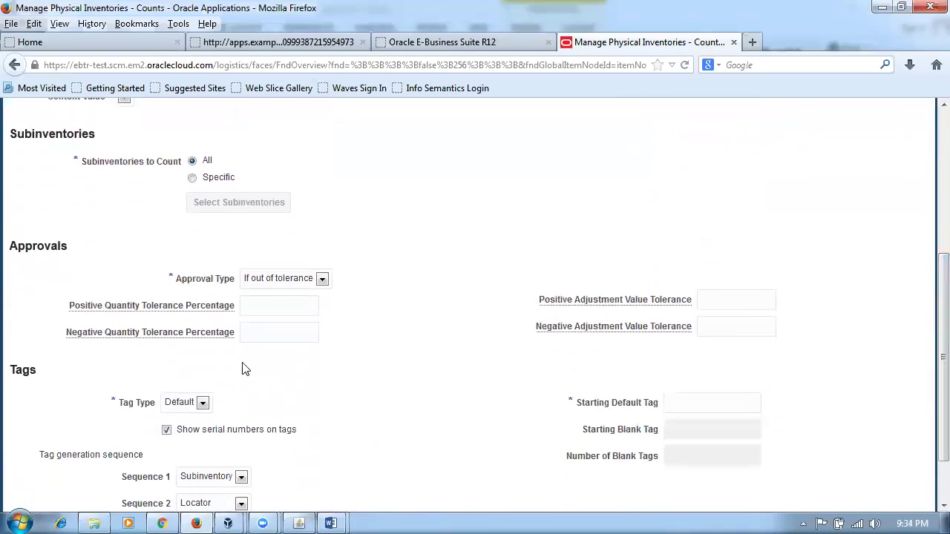
click(284, 277)
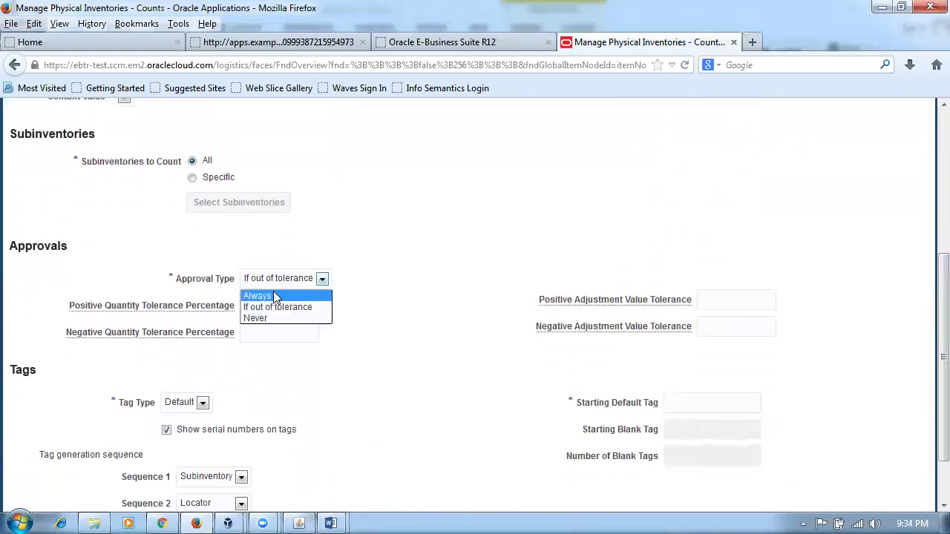
click(273, 295)
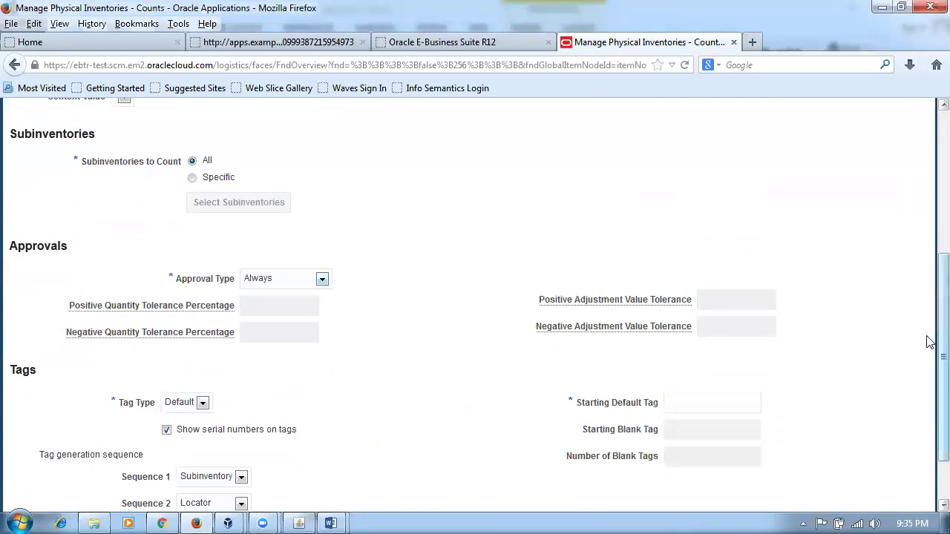
Set the starting default tag to 2001, check the options for tag sequence 1, and save and close the physical inventory
scroll(926, 370, down, 2)
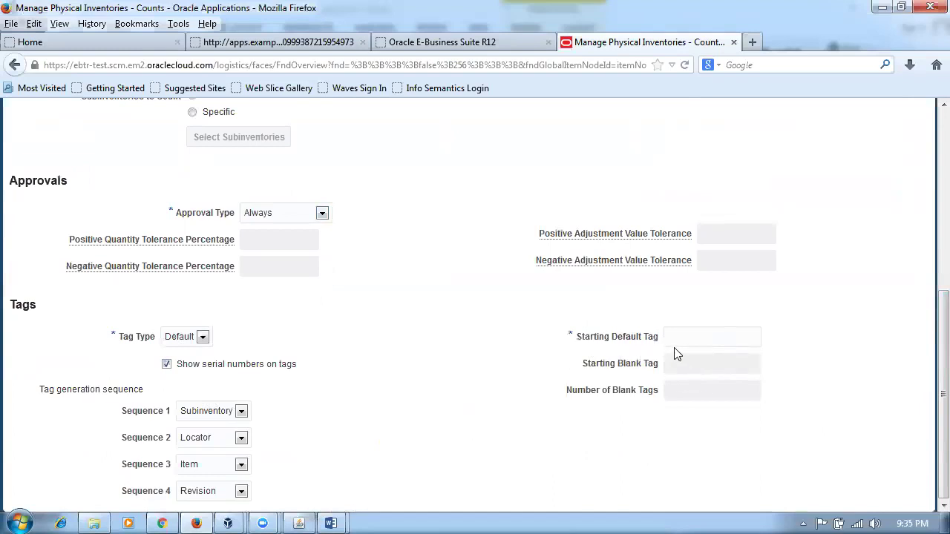
text(2001)
click(456, 404)
click(210, 411)
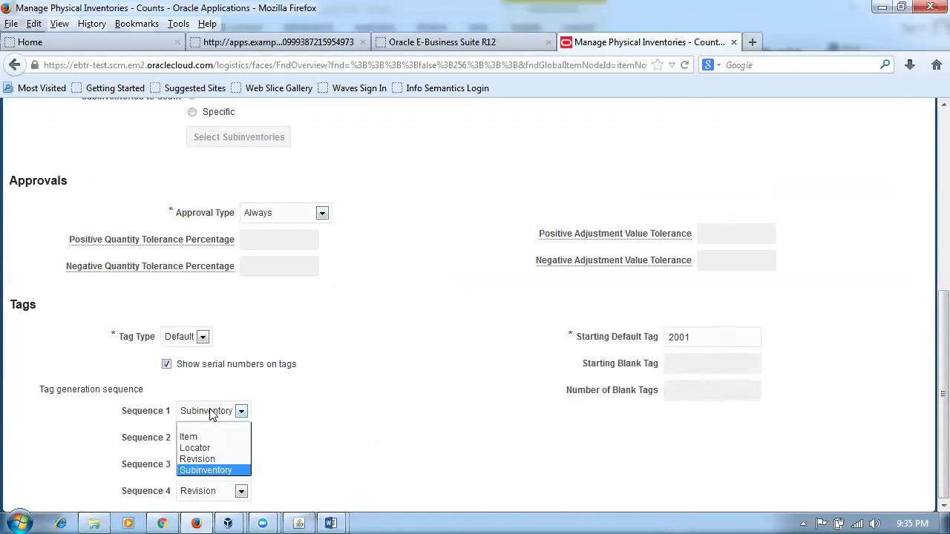
click(210, 412)
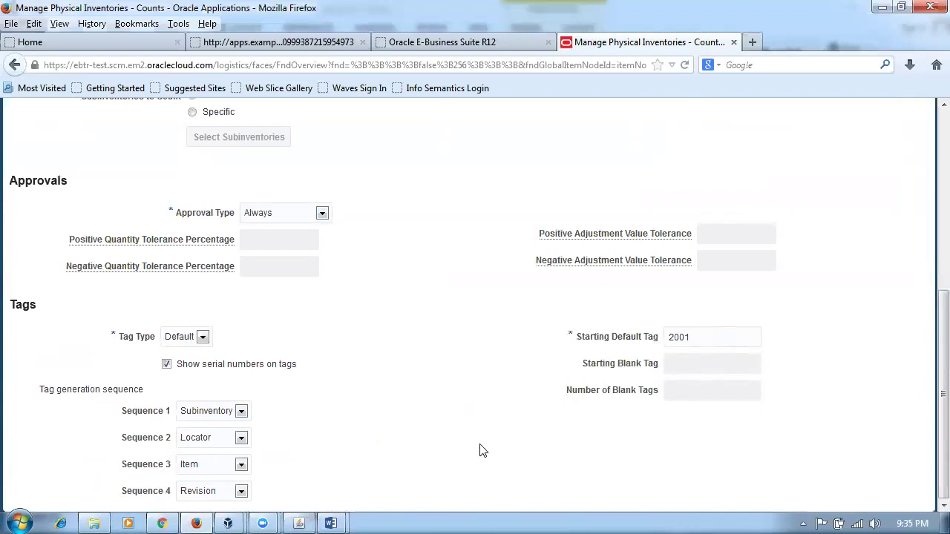
drag(929, 408, 929, 225)
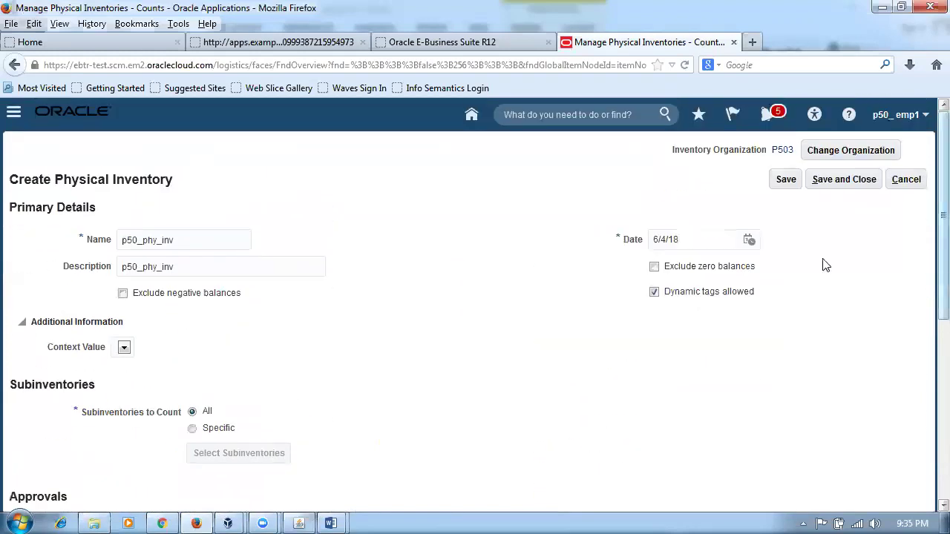
click(843, 179)
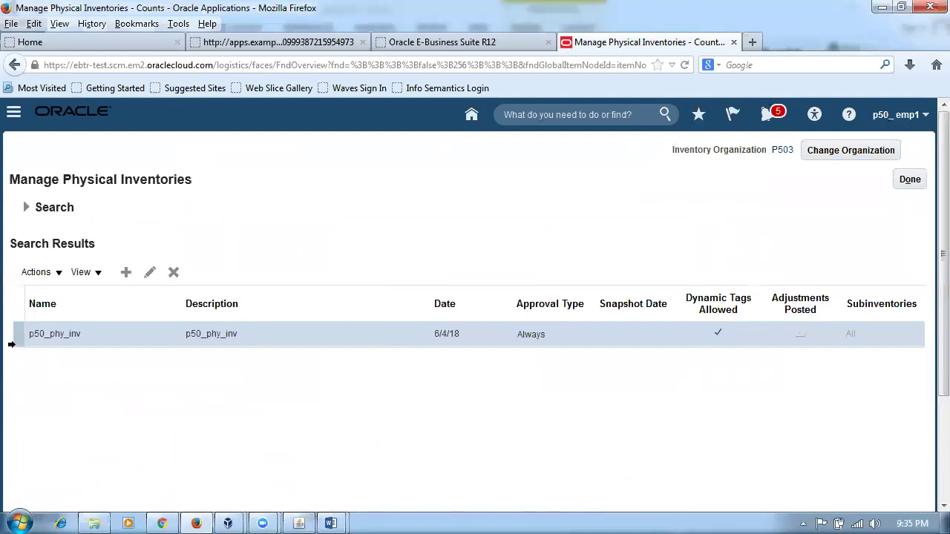
Generate the physical inventory snapshot for p50_phy_inv and acknowledge the submission
click(32, 276)
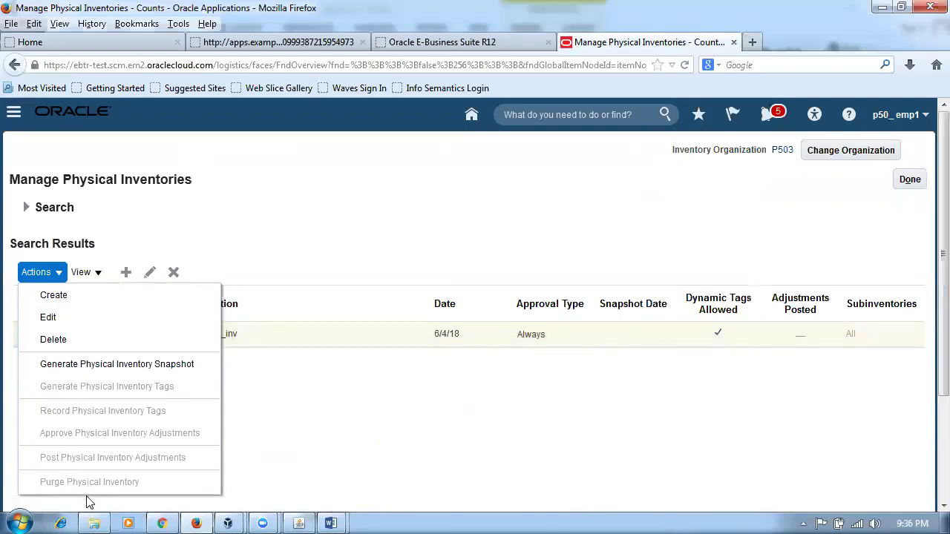
click(102, 365)
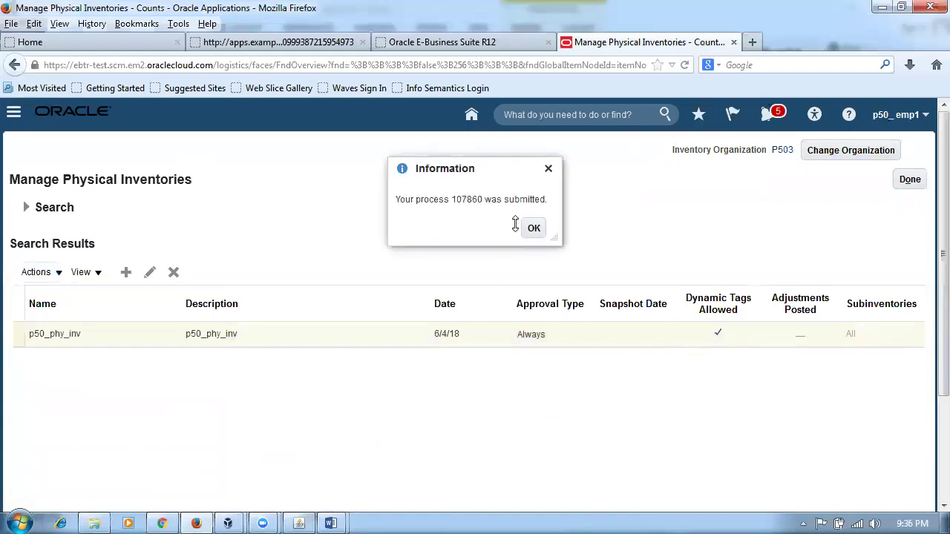
click(533, 230)
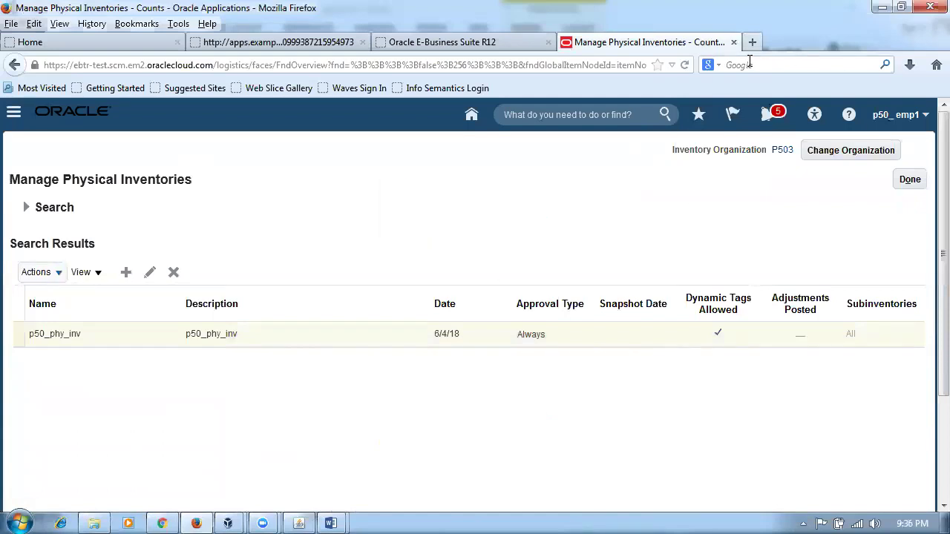
Open Scheduled Processes in a new browser tab and check the status of the Generate Physical Inventory Snapshot process
key(ctrl+t)
click(301, 151)
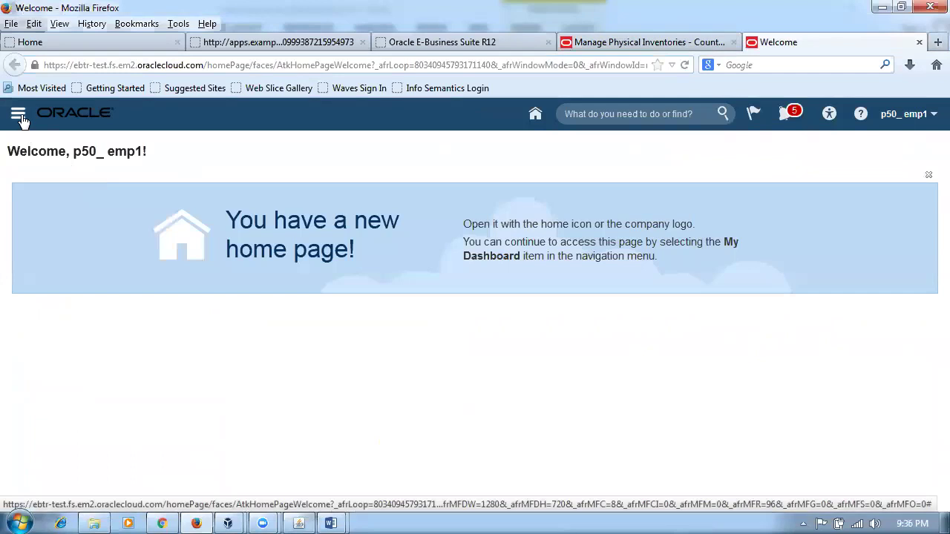
click(18, 115)
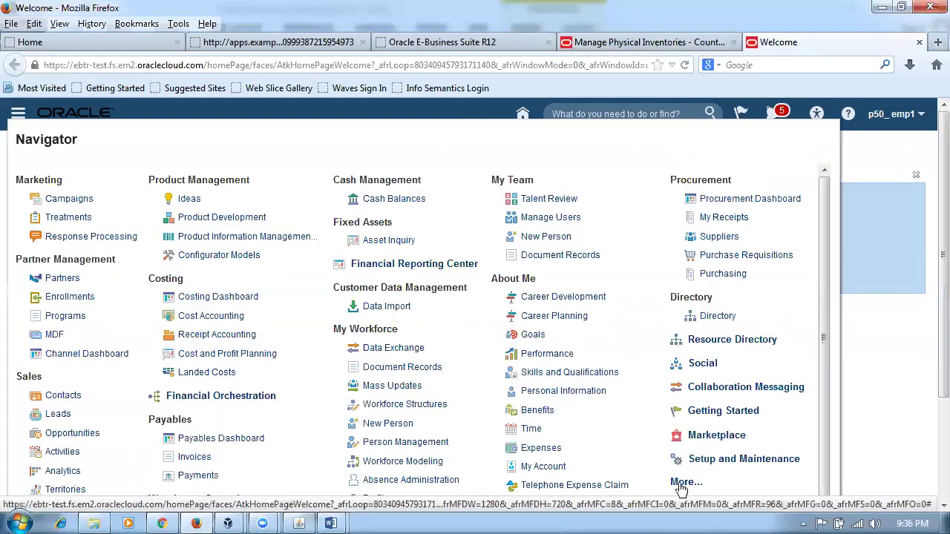
click(684, 483)
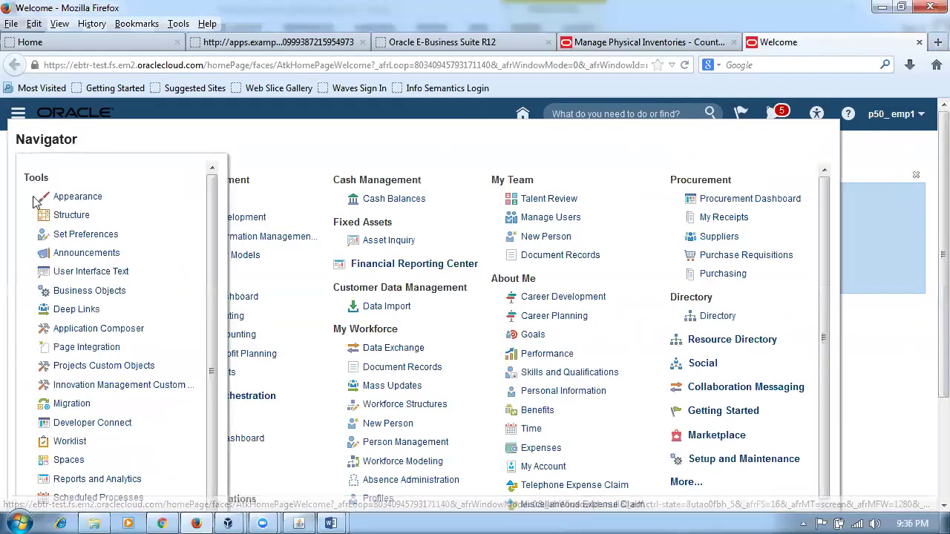
click(99, 499)
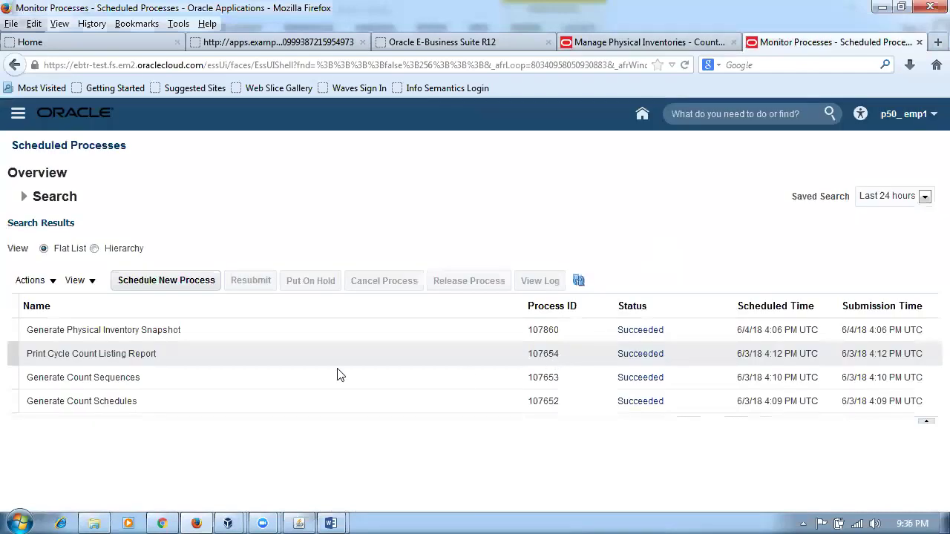
click(215, 330)
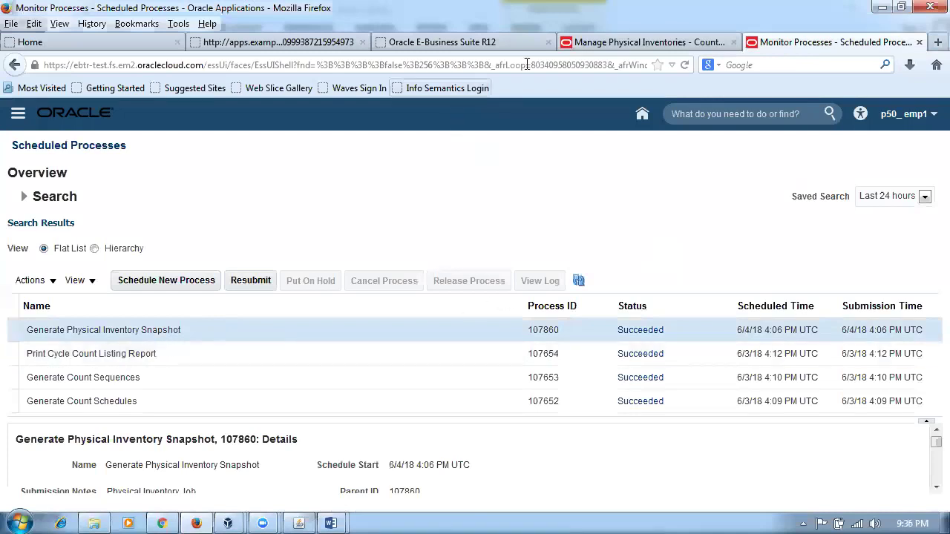
Return to Manage Physical Inventories and rerun the unfiltered search to refresh the p50_phy_inv record
key(ctrl+Page_Up)
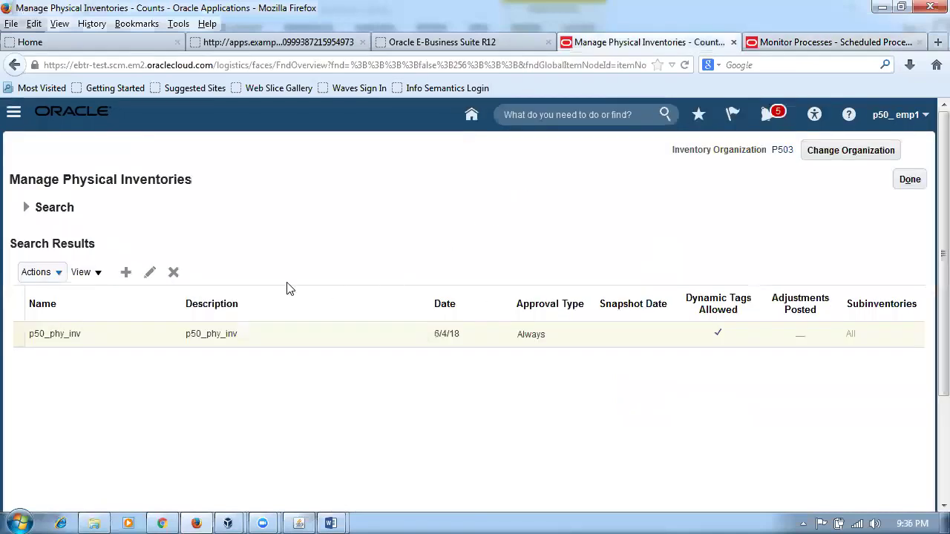
click(17, 337)
click(37, 274)
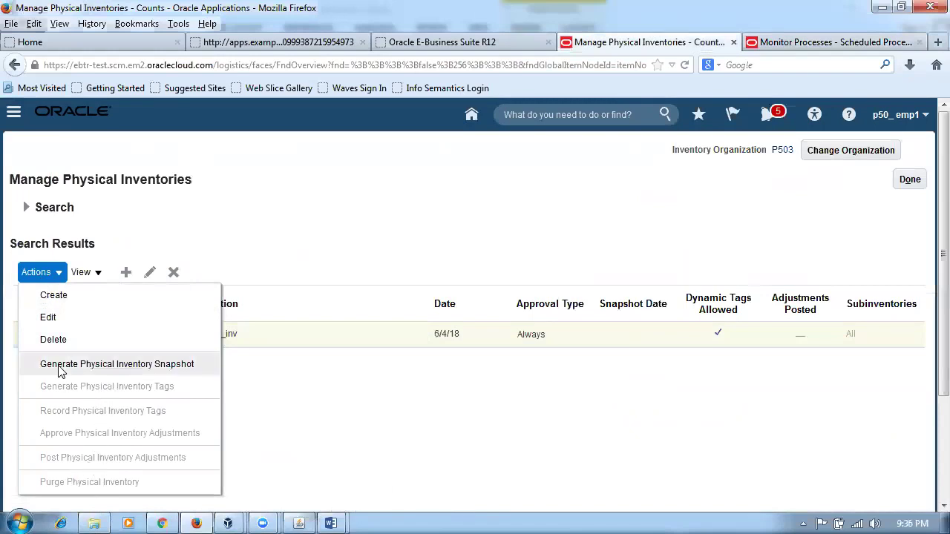
click(267, 231)
click(26, 209)
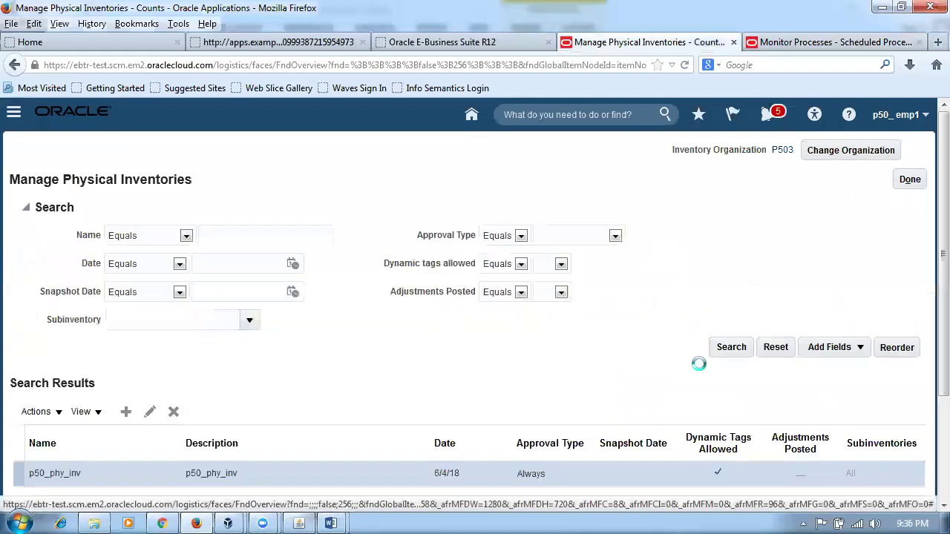
scroll(930, 353, down, 3)
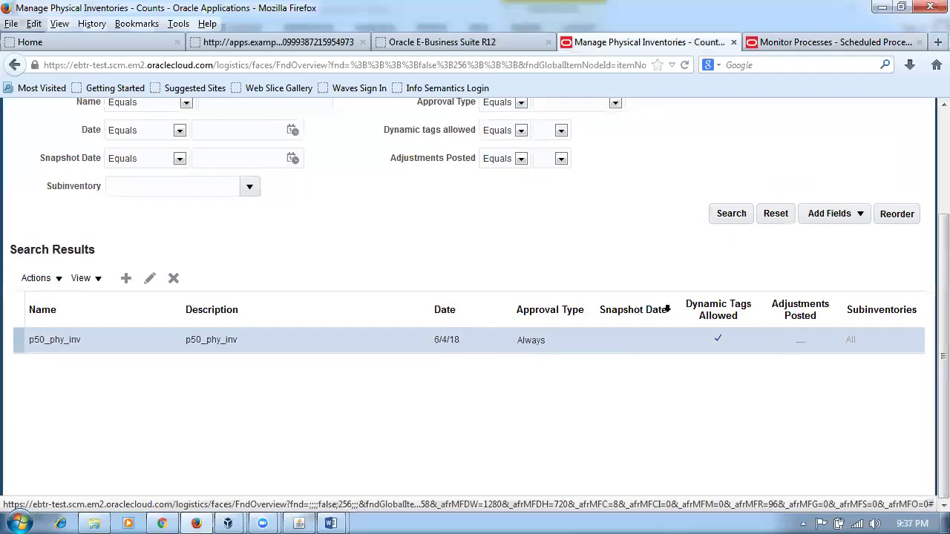
click(736, 214)
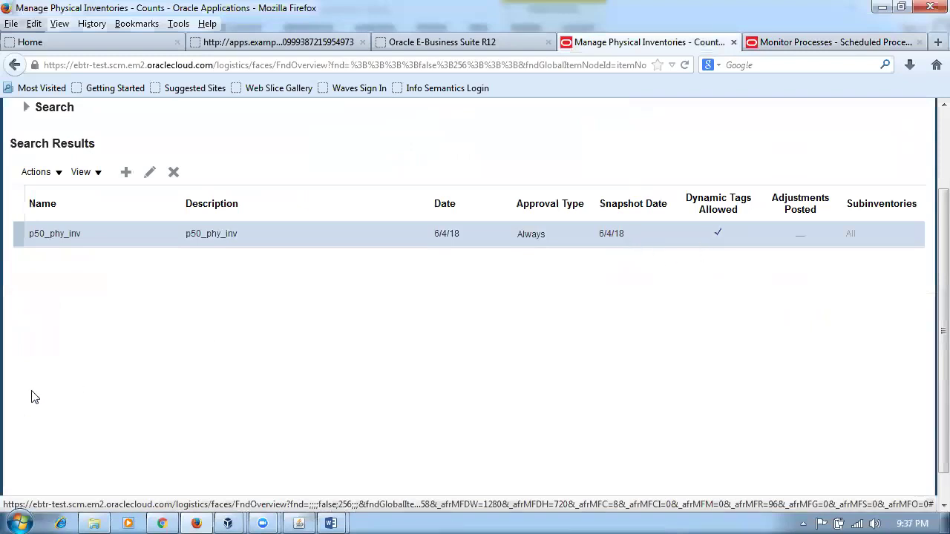
Generate the physical inventory tags for p50_phy_inv and acknowledge the submission
click(39, 173)
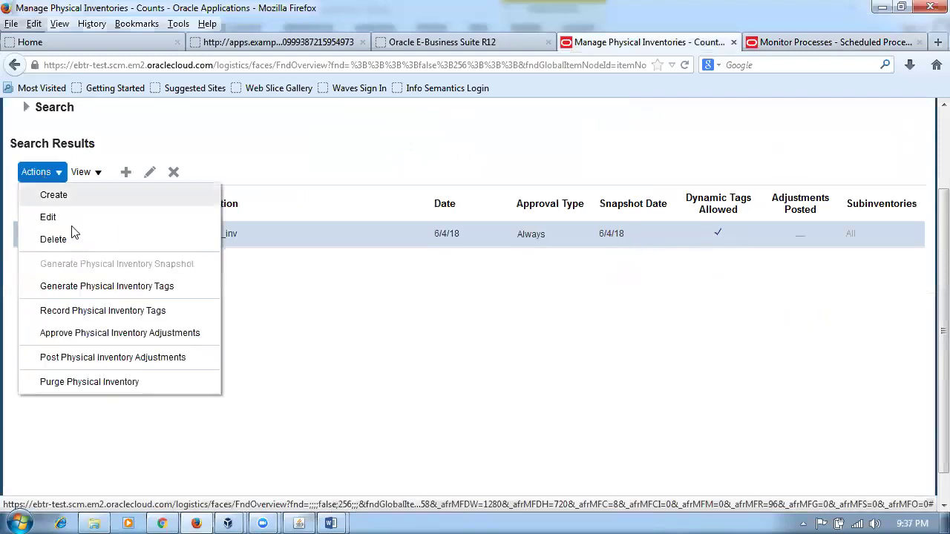
click(106, 287)
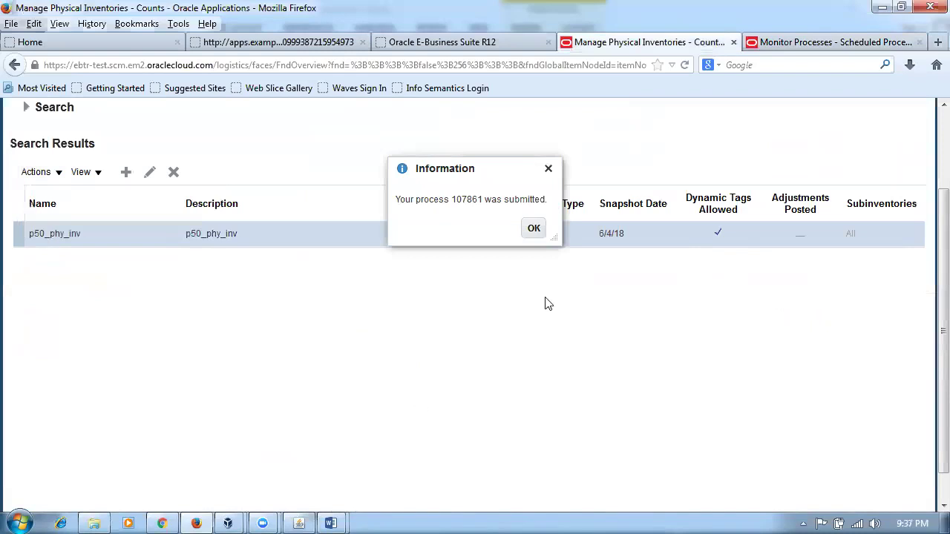
drag(457, 200, 535, 231)
click(533, 227)
Refresh Scheduled Processes to monitor the Generate Physical Inventory Tags process, and return to the Manage Physical Inventories page
click(814, 44)
click(580, 280)
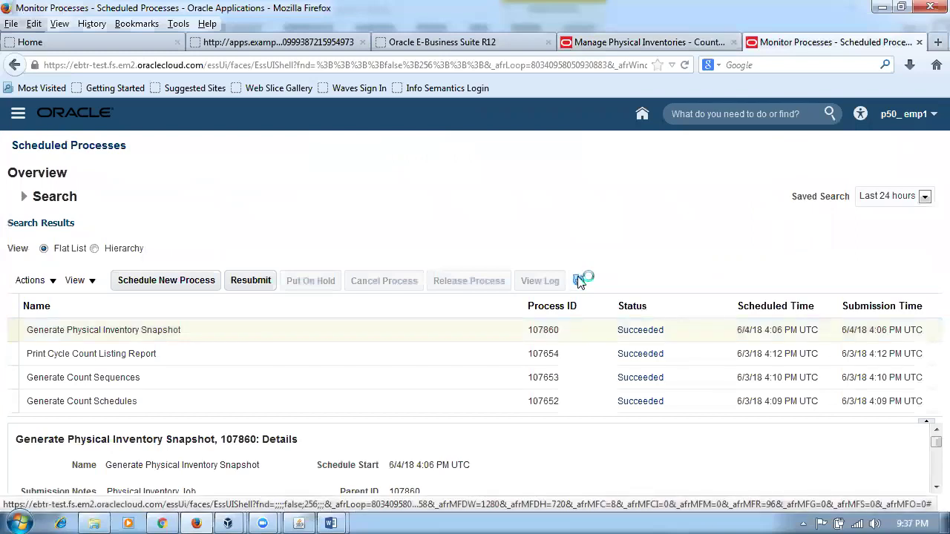
click(579, 281)
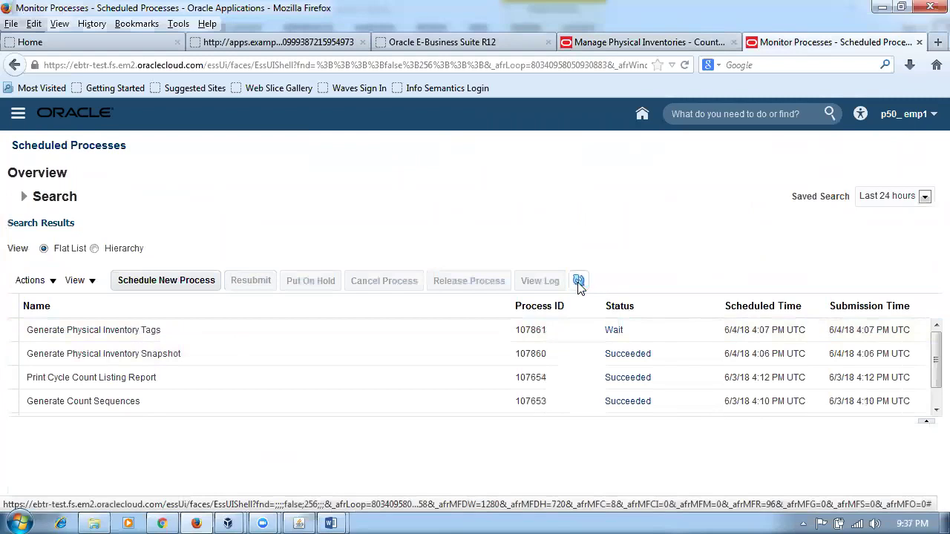
click(578, 282)
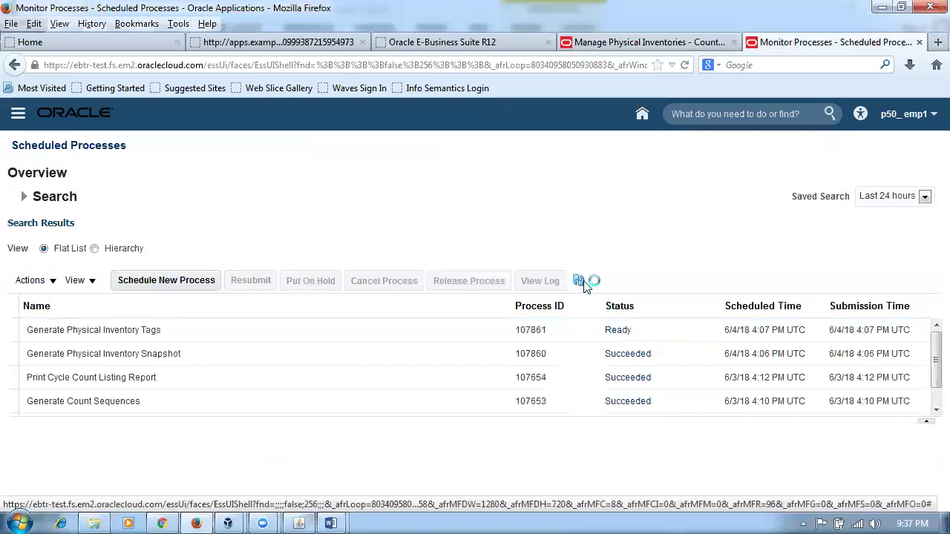
click(578, 281)
click(581, 283)
click(643, 43)
scroll(44, 215, up, 2)
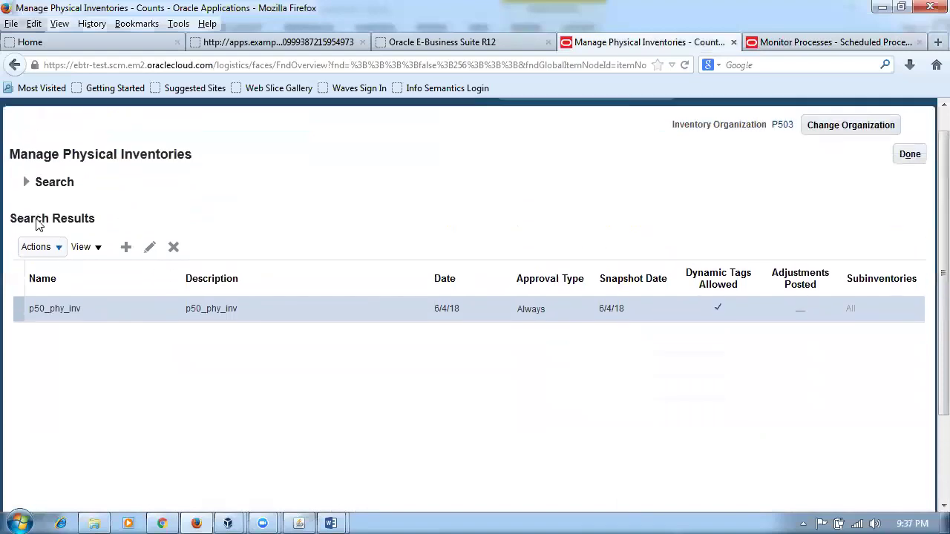
Rerun the physical inventories search and open Record Physical Inventory Tags for p50_phy_inv
click(27, 192)
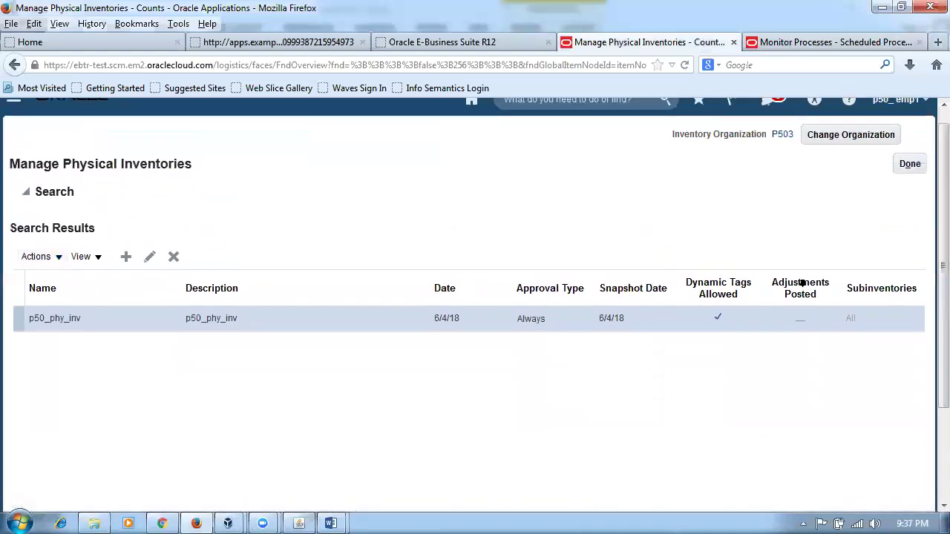
click(732, 331)
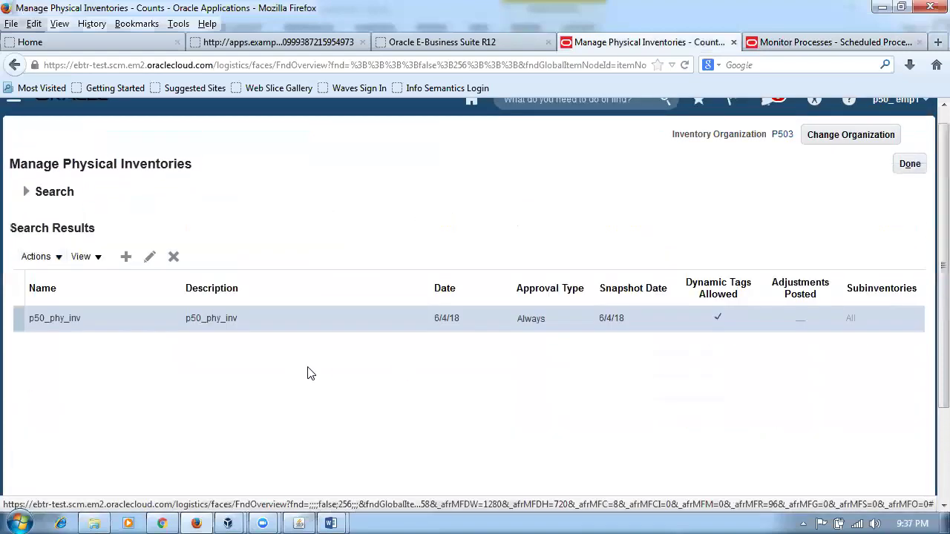
click(39, 256)
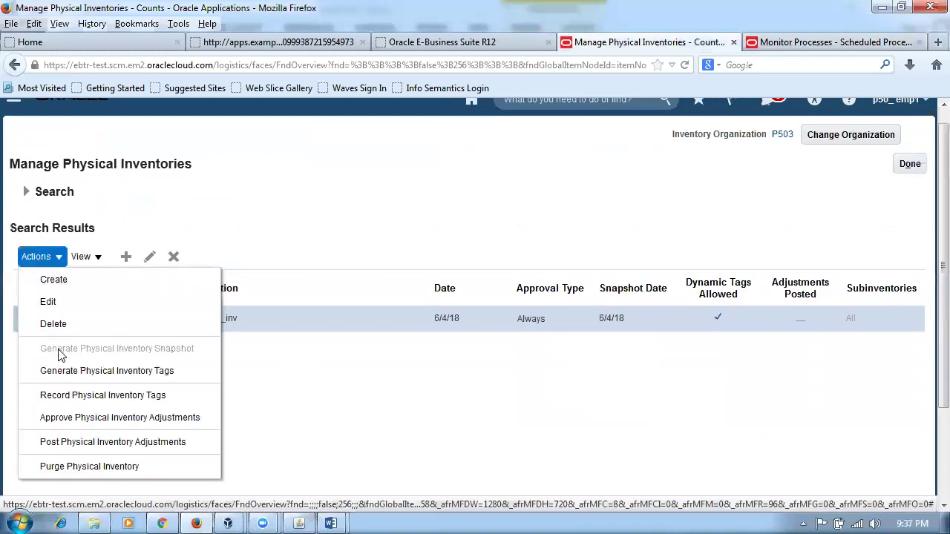
click(84, 399)
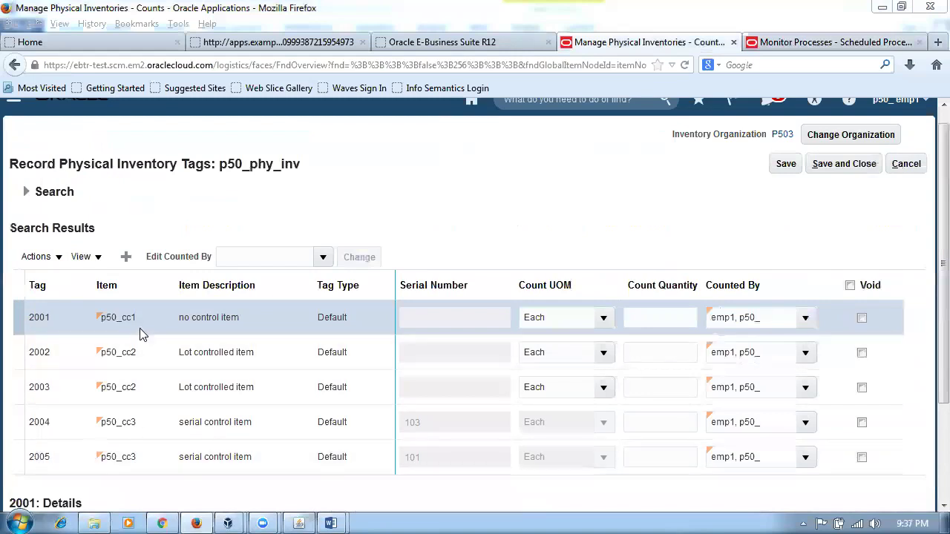
Enter a count quantity of 45 for tag 2001, the no control item p50_cc1
click(656, 318)
text(45)
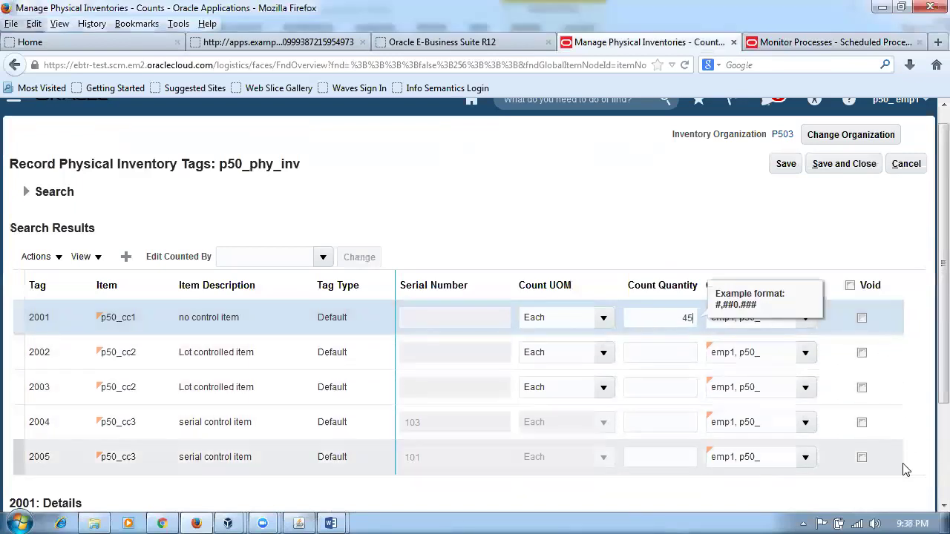
click(580, 201)
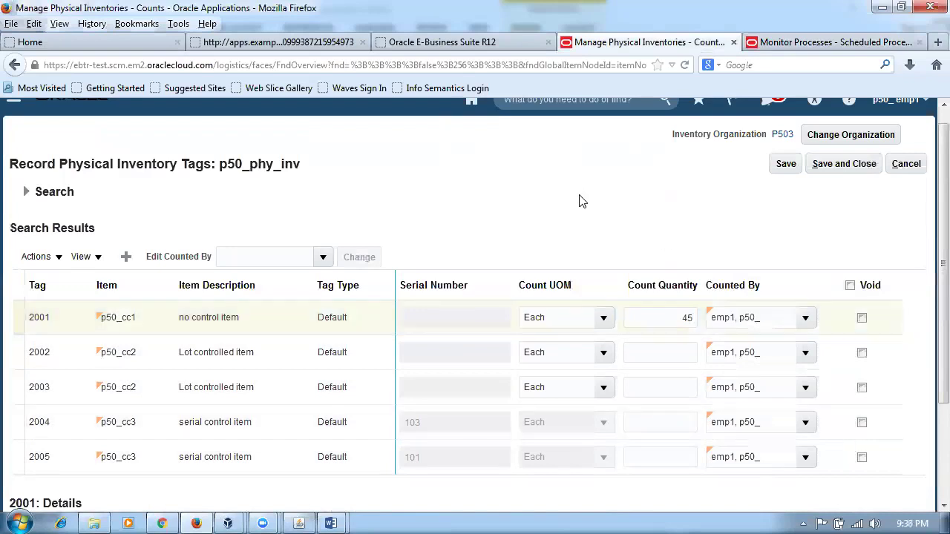
Select tag 2002 and review the hidden and visible columns of the tags table without changing them
click(153, 361)
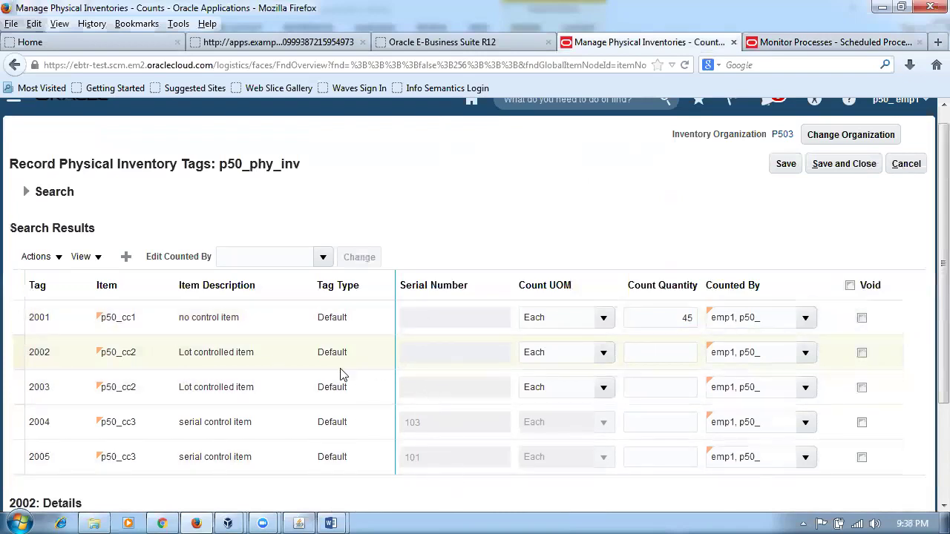
double_click(249, 360)
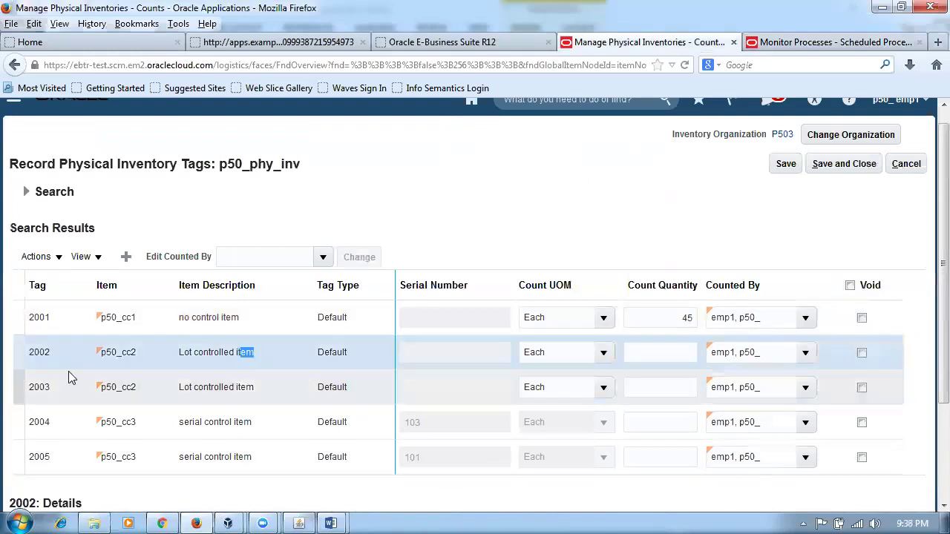
click(11, 357)
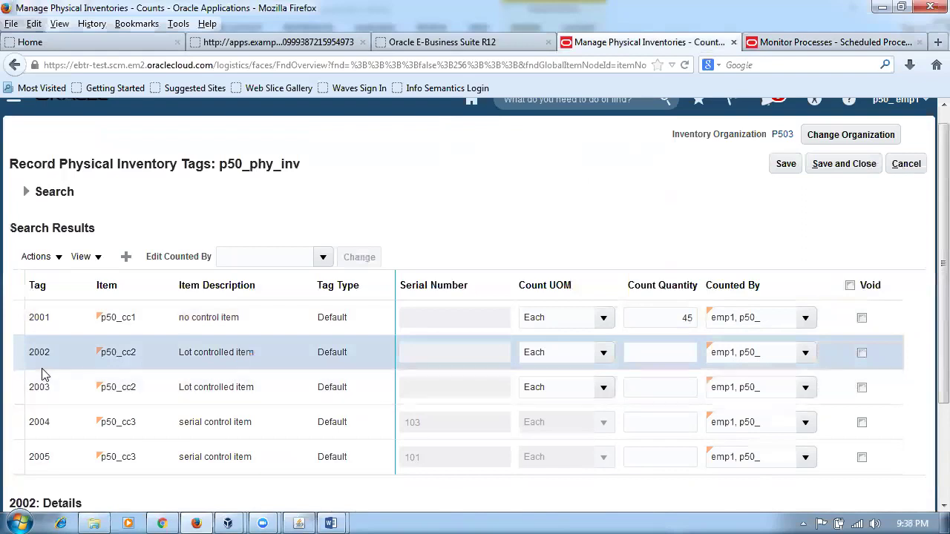
click(81, 257)
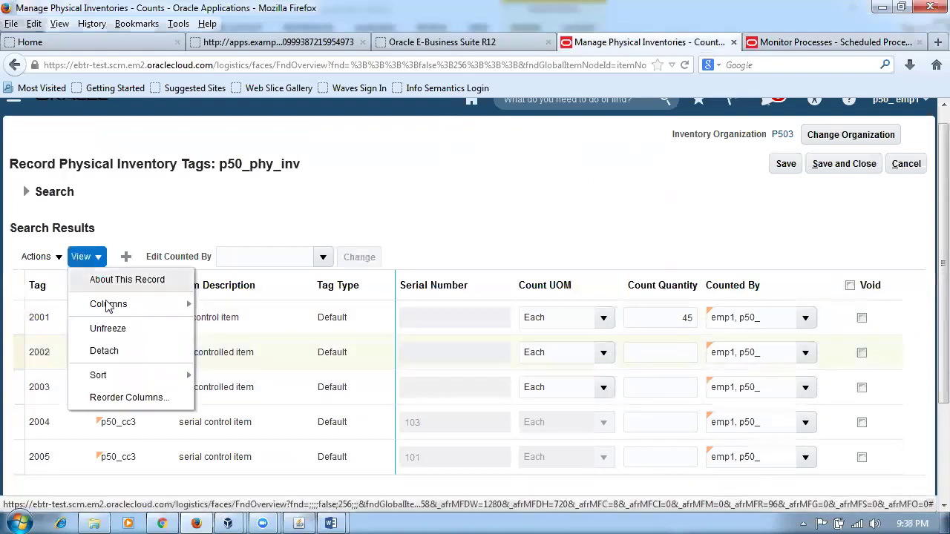
mouse_move(108, 306)
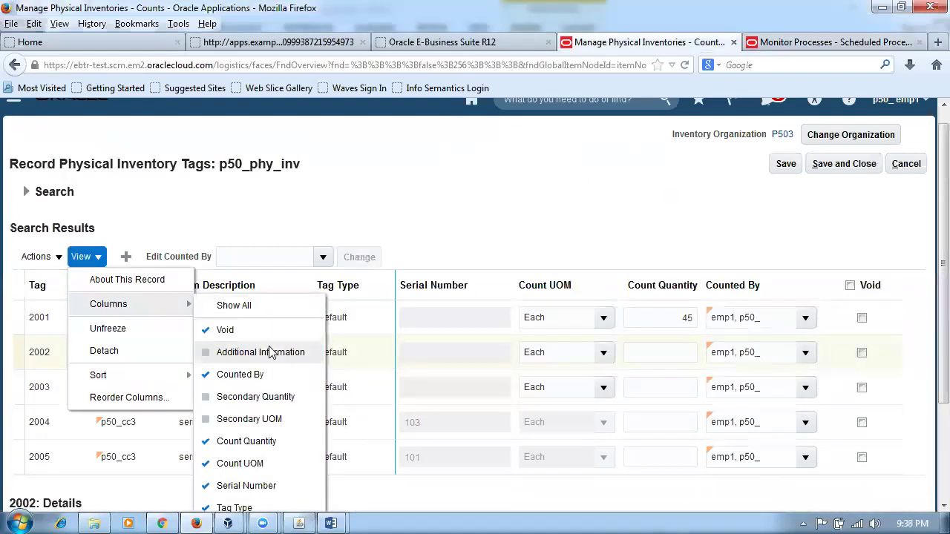
scroll(268, 475, down, 2)
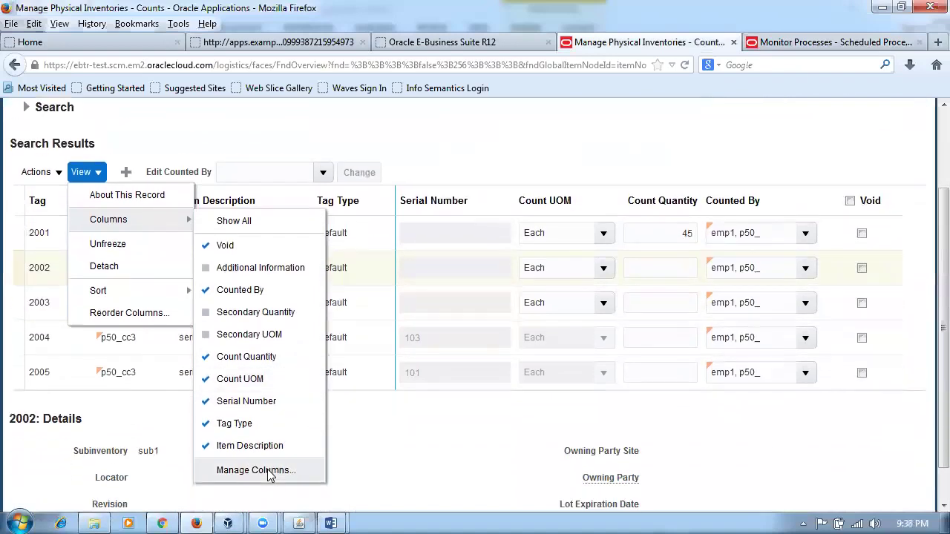
click(270, 470)
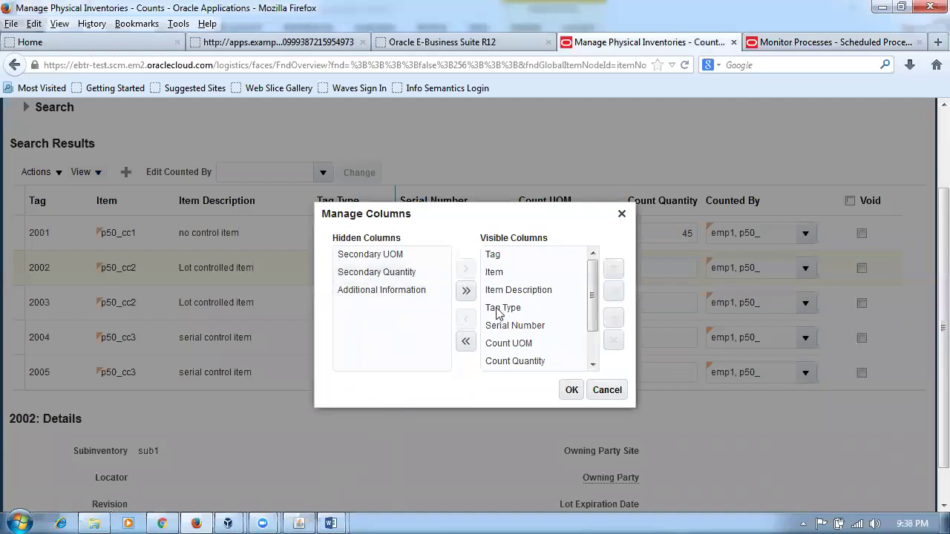
mouse_move(589, 308)
mouse_down()
mouse_move(590, 349)
mouse_move(590, 306)
mouse_up()
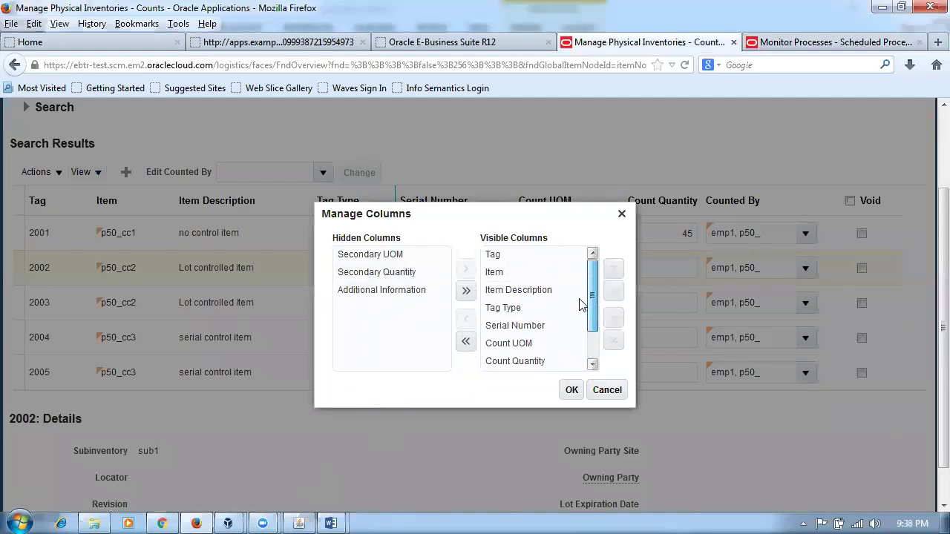
click(605, 390)
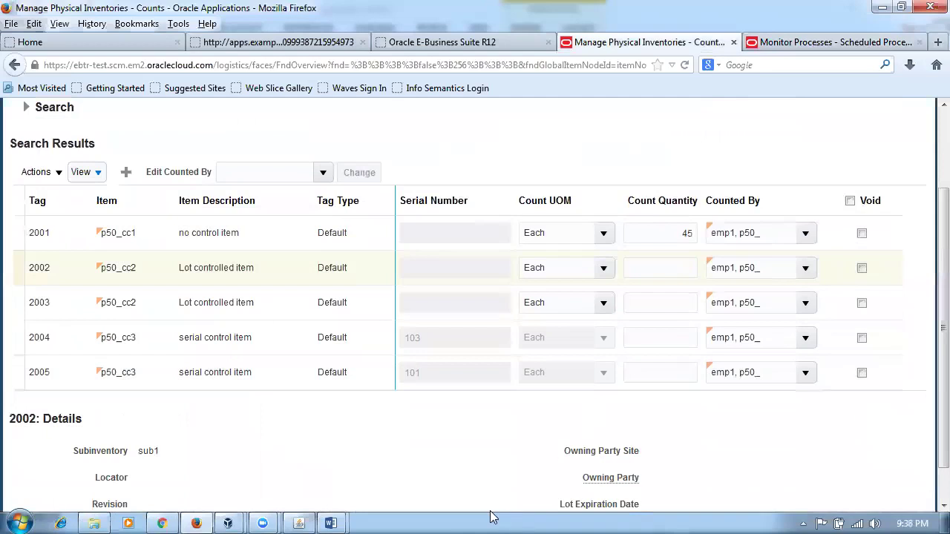
Compare the lot shown in the details of tags 2002 and 2003 for item p50_cc2
click(37, 269)
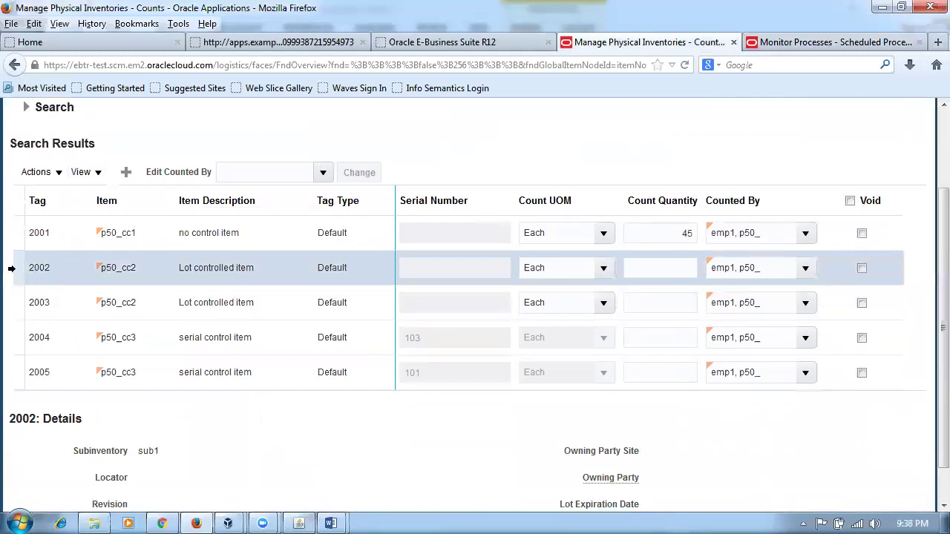
scroll(19, 394, down, 1)
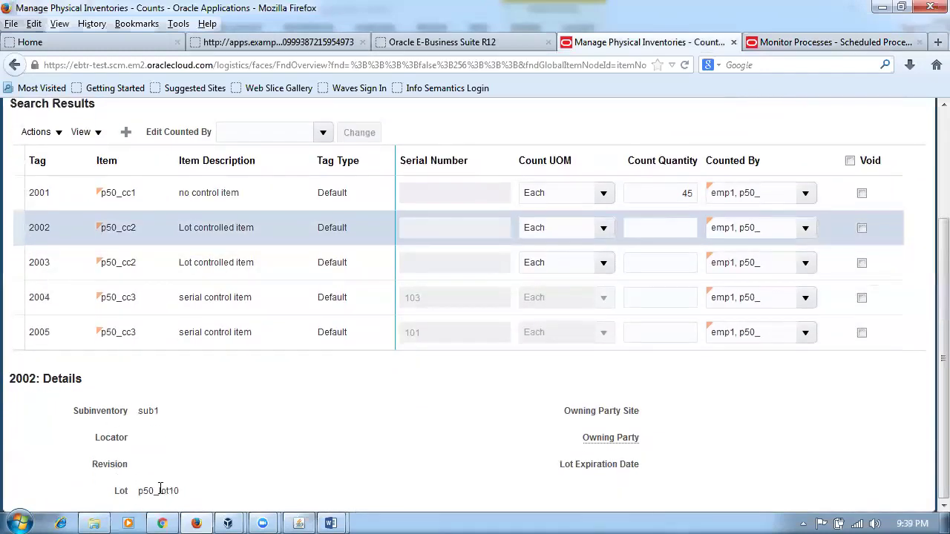
drag(148, 490, 179, 491)
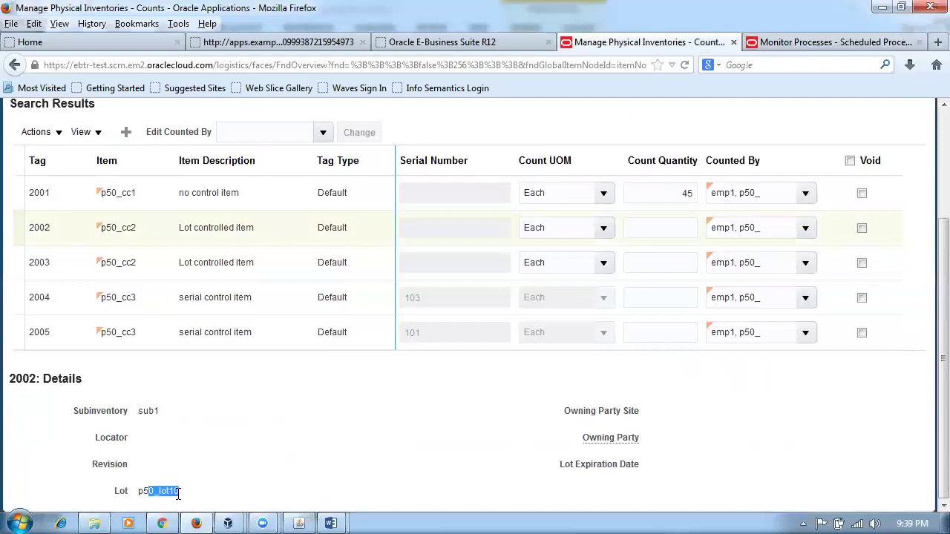
click(15, 261)
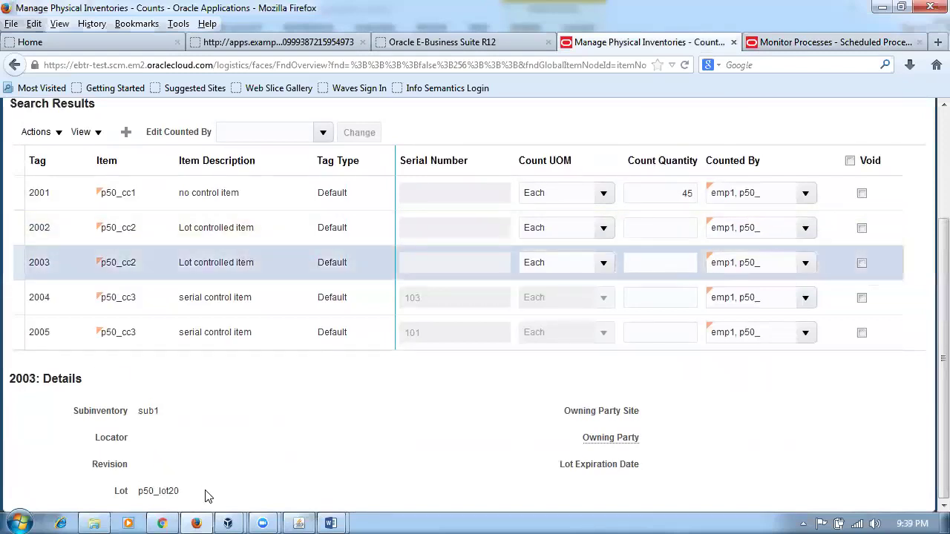
click(14, 230)
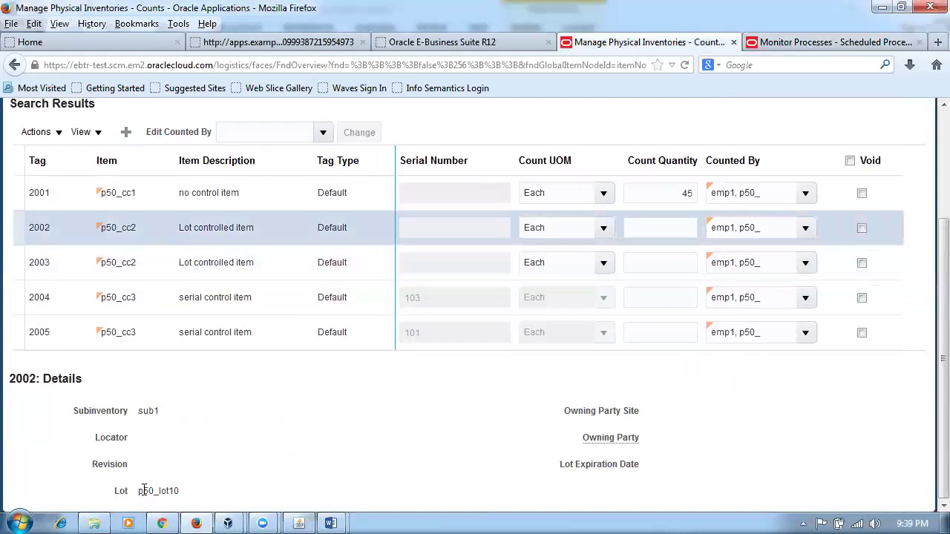
drag(143, 492, 181, 498)
click(227, 487)
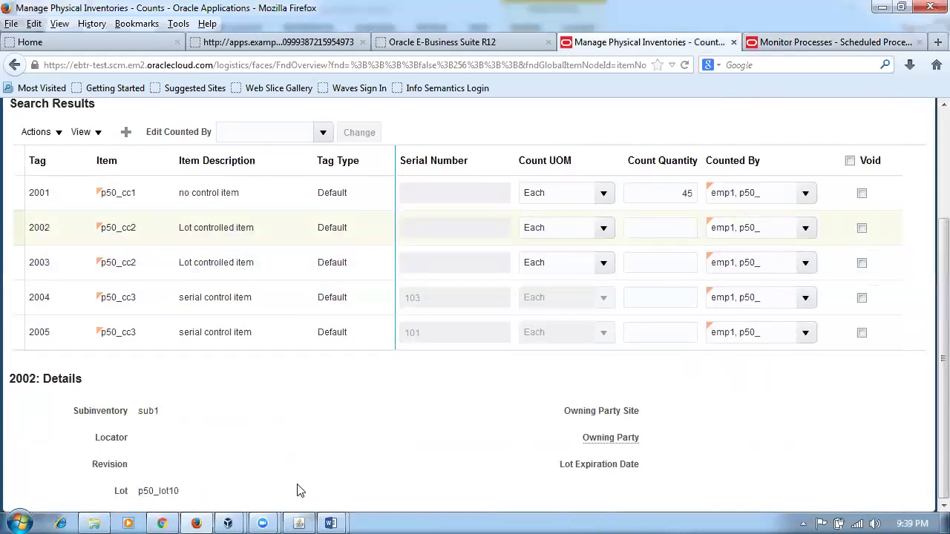
Enter count quantities for the lot controlled item p50_cc2: 4 for tag 2002 and 5 for tag 2003
click(17, 229)
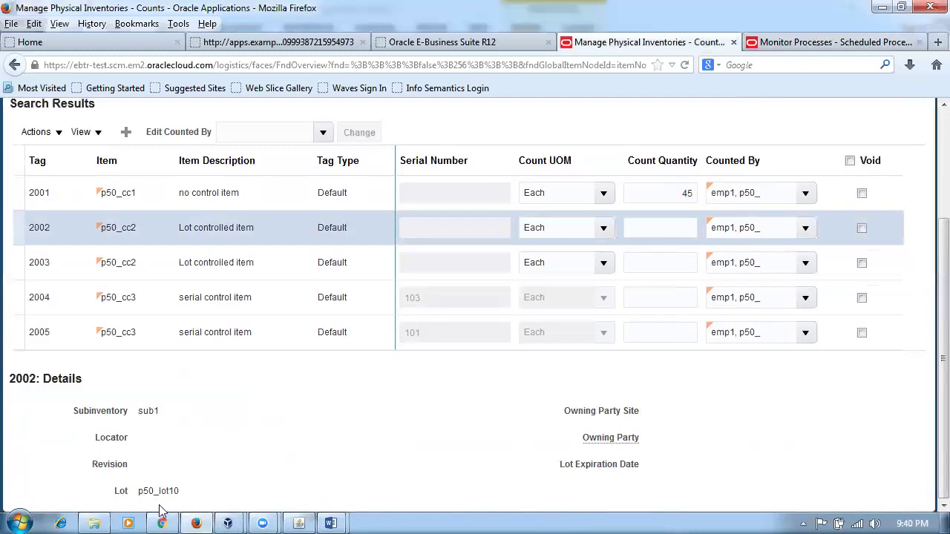
click(655, 228)
text(4)
click(31, 264)
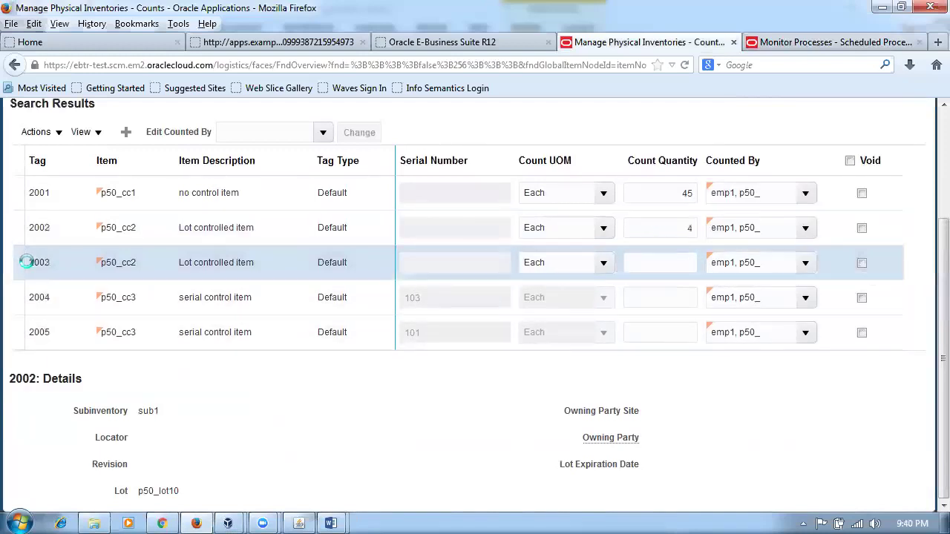
click(680, 259)
text(5)
Enter count quantities for the serial controlled item p50_cc3: 0 for tag 2004 and 1 for tag 2005
click(642, 297)
click(652, 330)
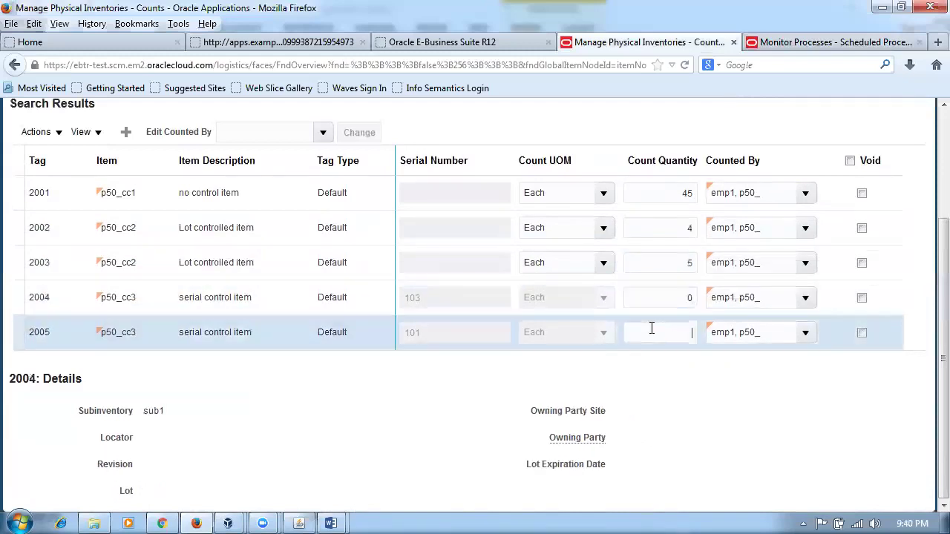
text(1)
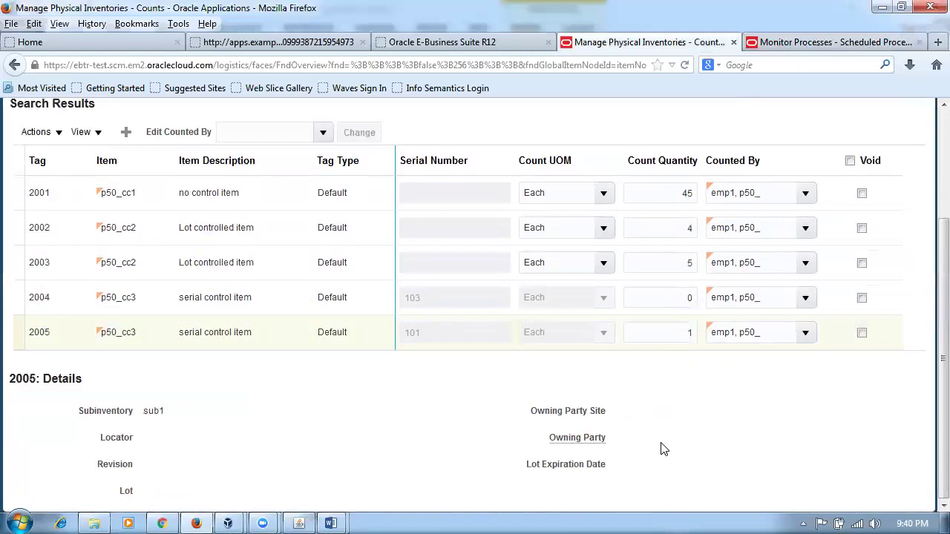
Save the recorded tag counts for p50_phy_inv and close the tag recording page
scroll(663, 449, up, 4)
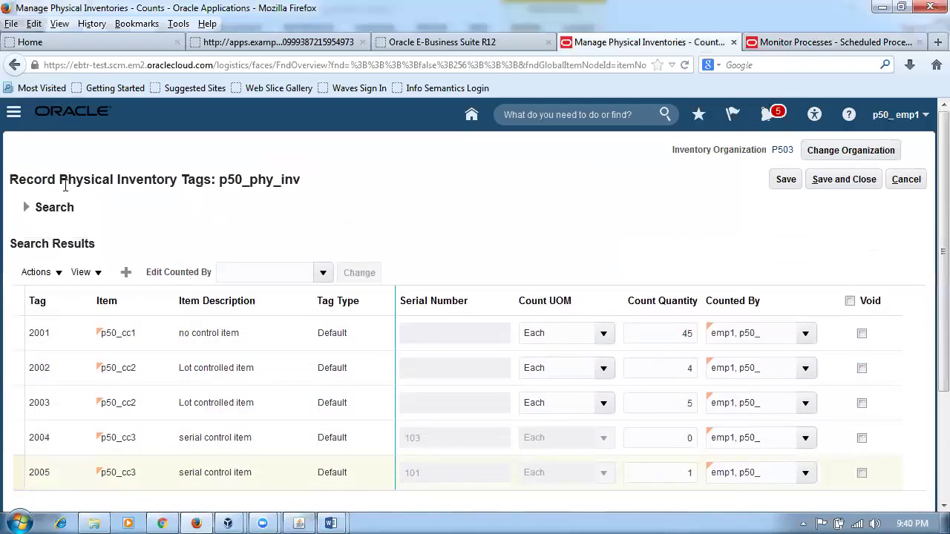
drag(42, 181, 276, 180)
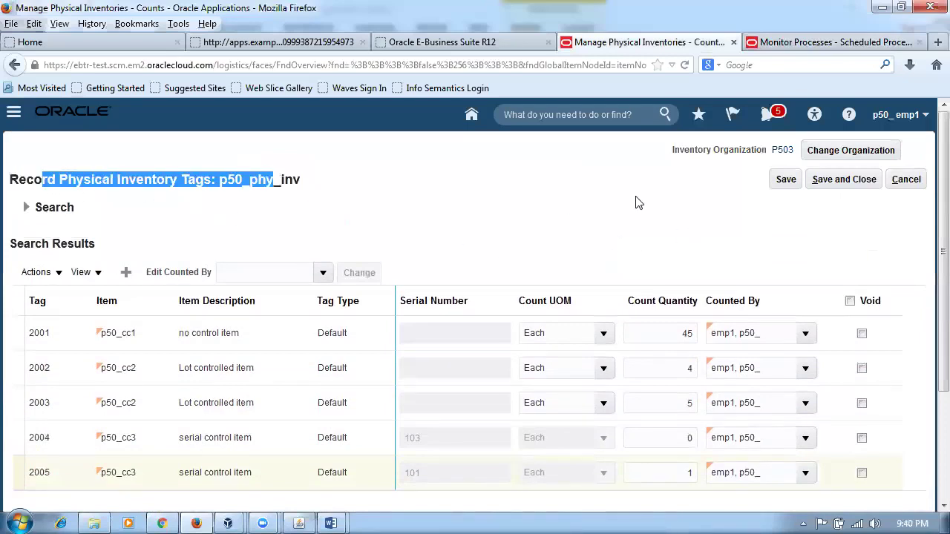
click(839, 185)
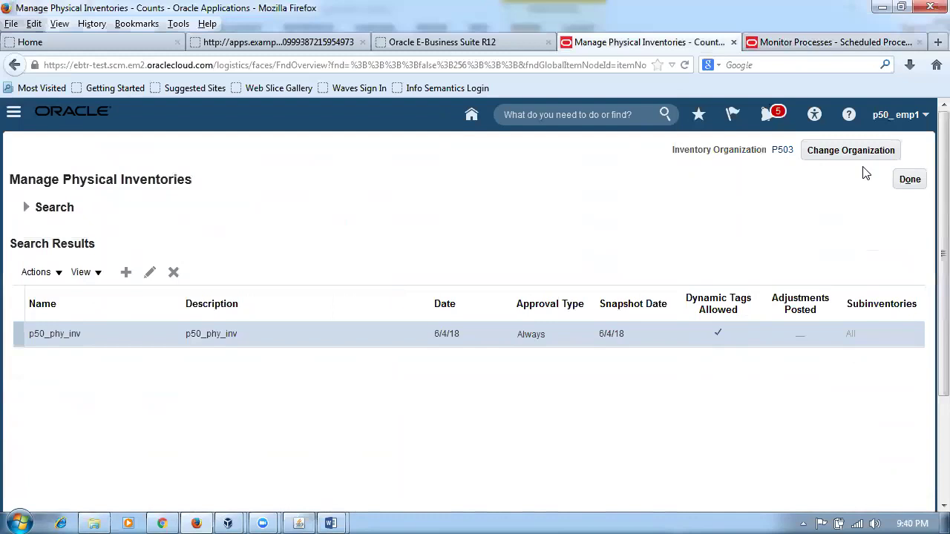
Refresh the physical inventories search and open Approve Physical Inventory Adjustments for p50_phy_inv
click(27, 209)
click(732, 346)
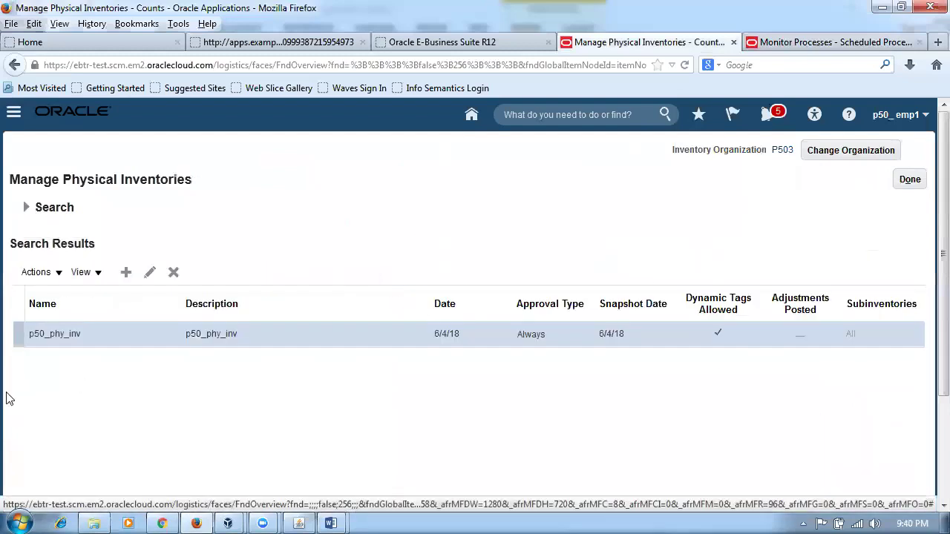
click(37, 275)
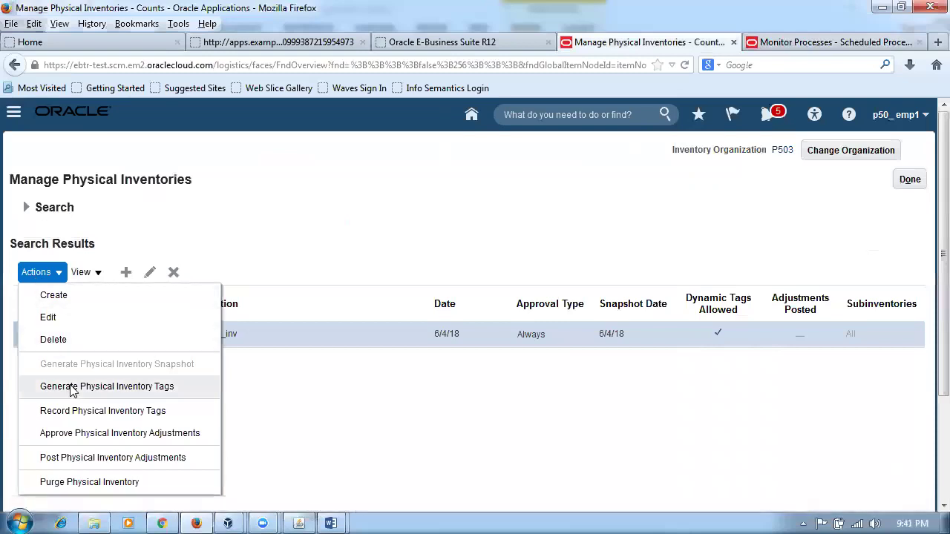
click(85, 433)
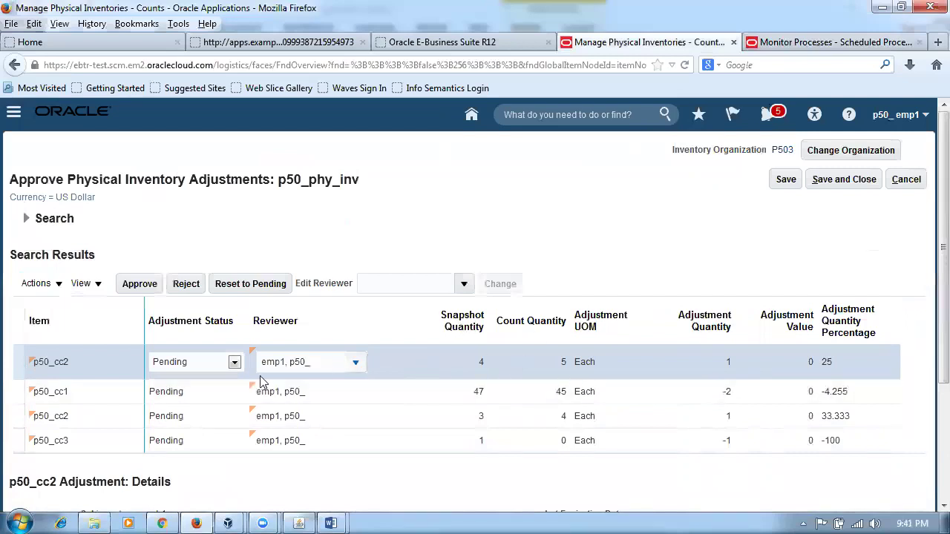
Set the adjustment status to Approved for both p50_cc2 adjustments and the p50_cc1 adjustment
click(234, 363)
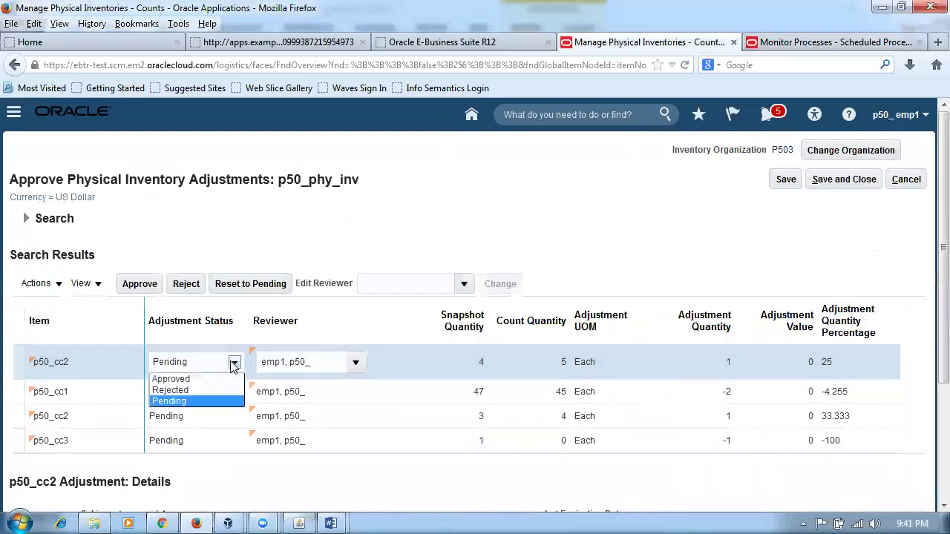
click(170, 379)
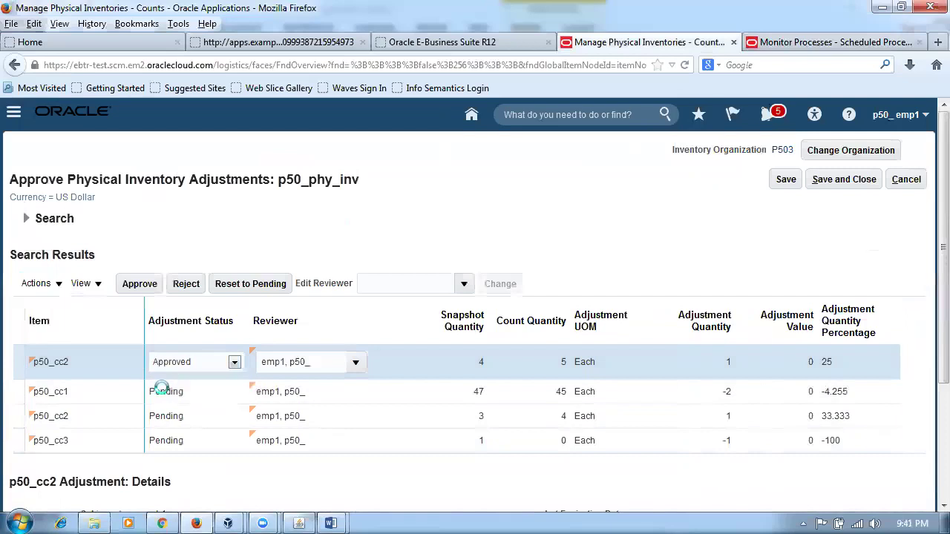
click(12, 391)
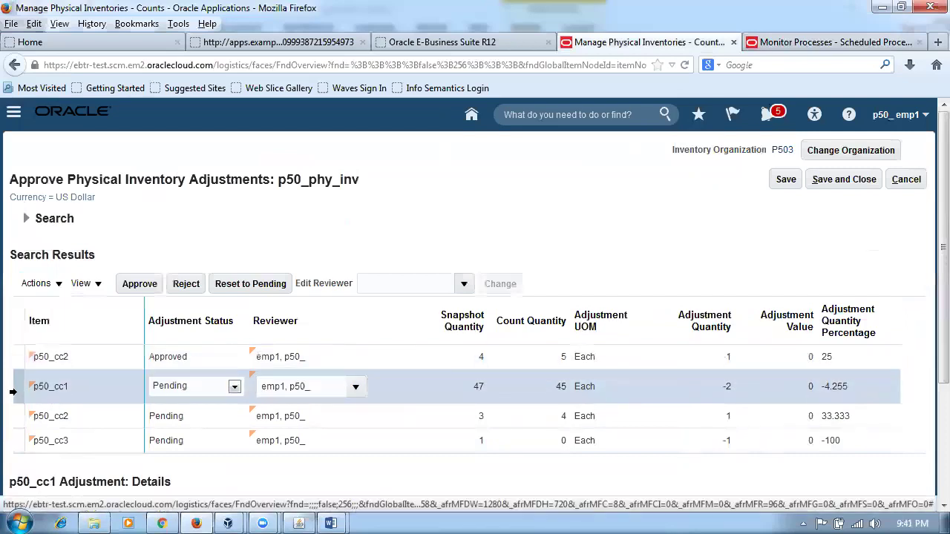
click(240, 393)
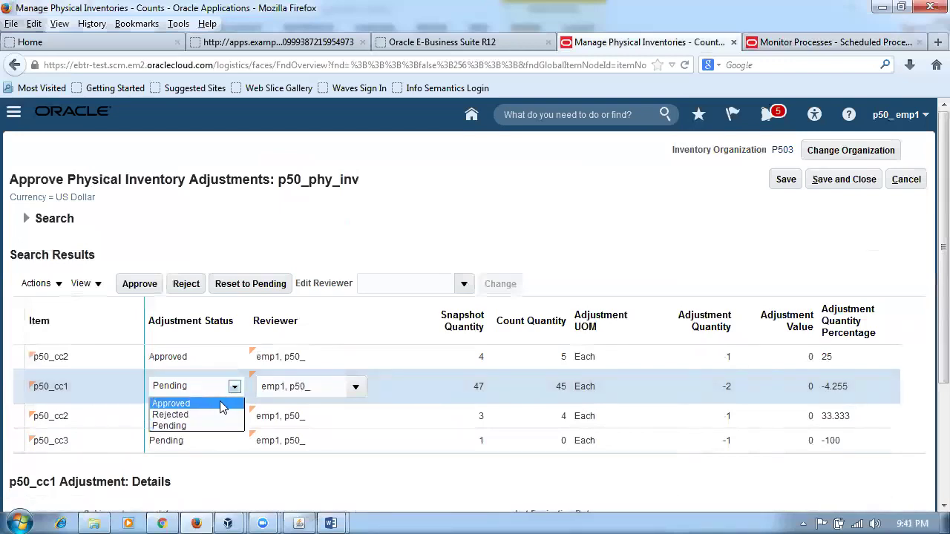
click(221, 405)
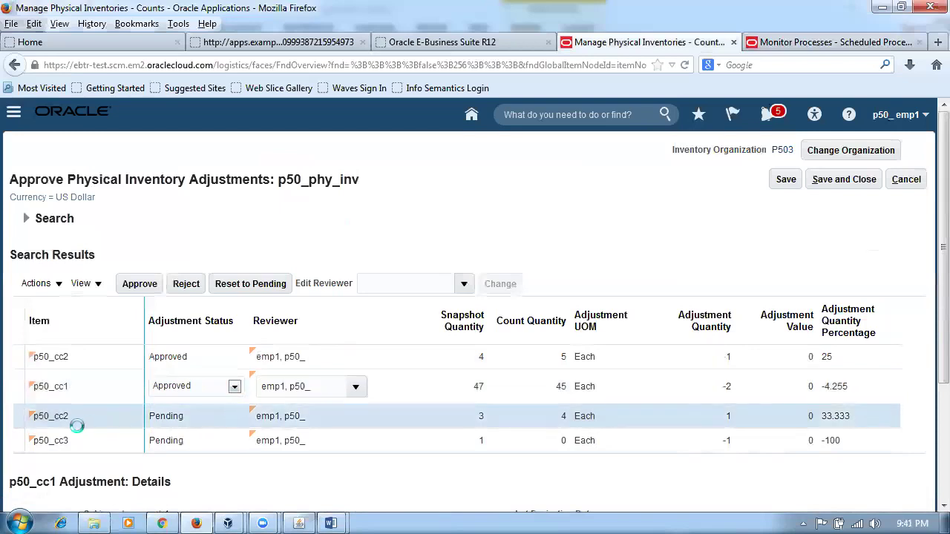
click(21, 414)
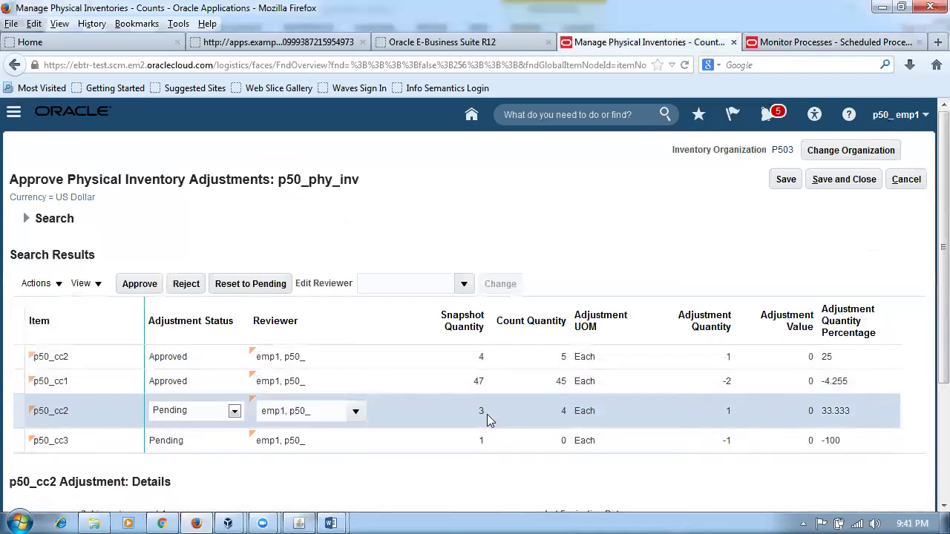
click(202, 415)
click(172, 428)
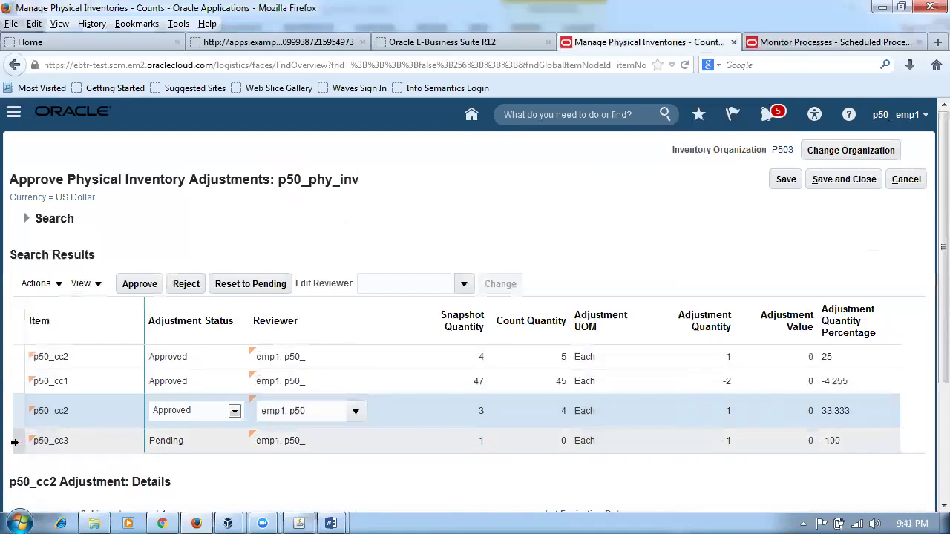
Check the serial number in the p50_cc3 adjustment details and set its adjustment status to Approved
click(36, 447)
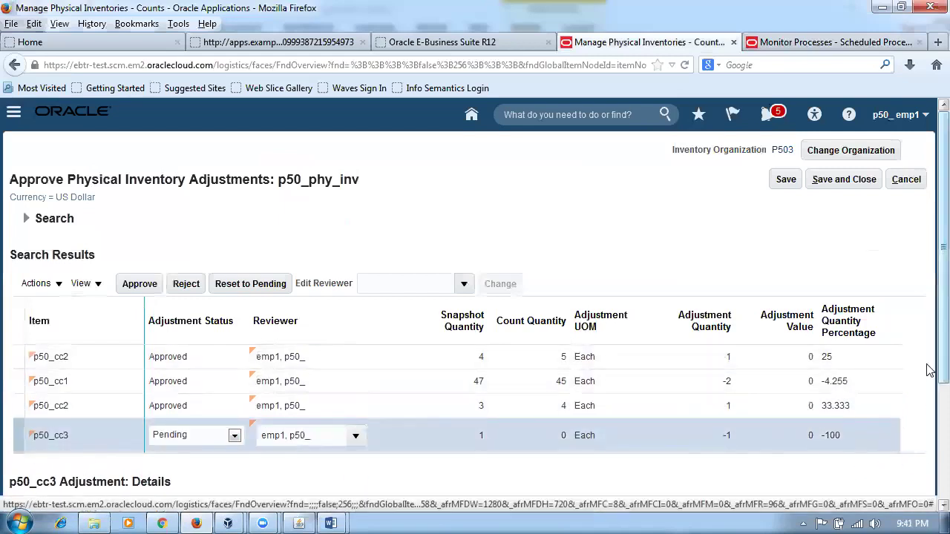
scroll(929, 370, down, 4)
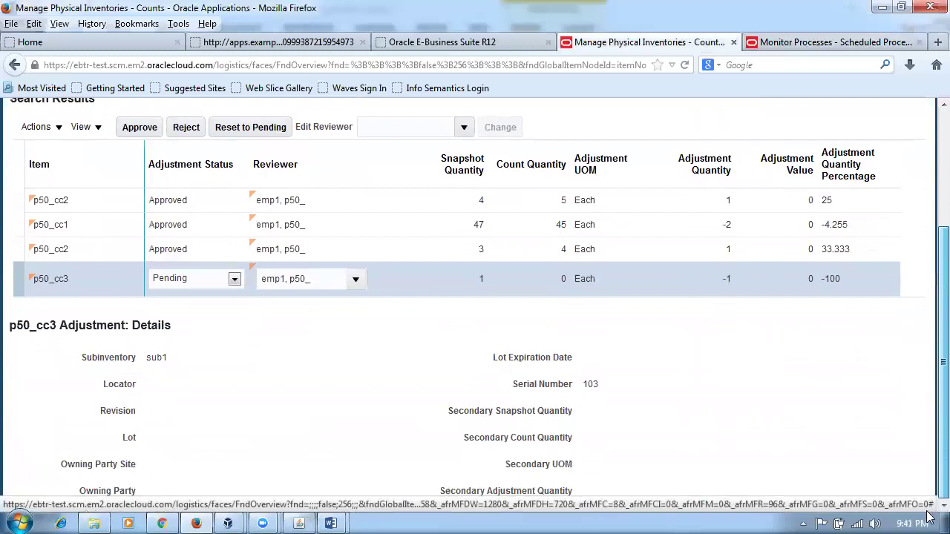
click(578, 386)
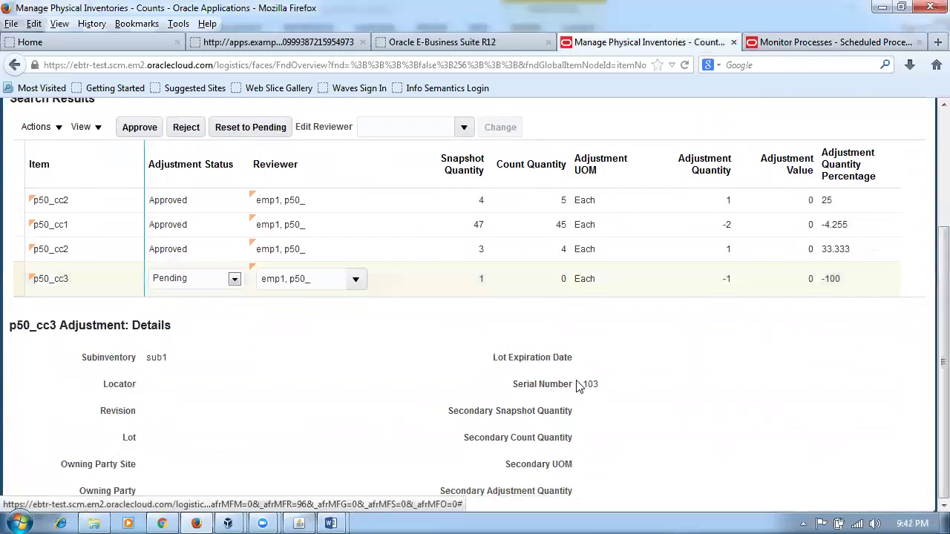
drag(579, 385, 645, 393)
click(324, 388)
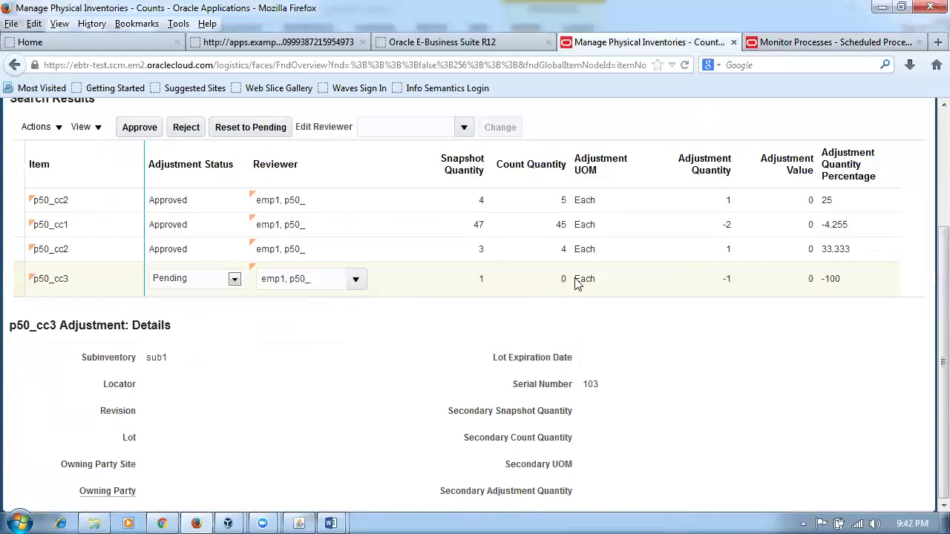
click(214, 283)
click(212, 296)
scroll(259, 369, up, 2)
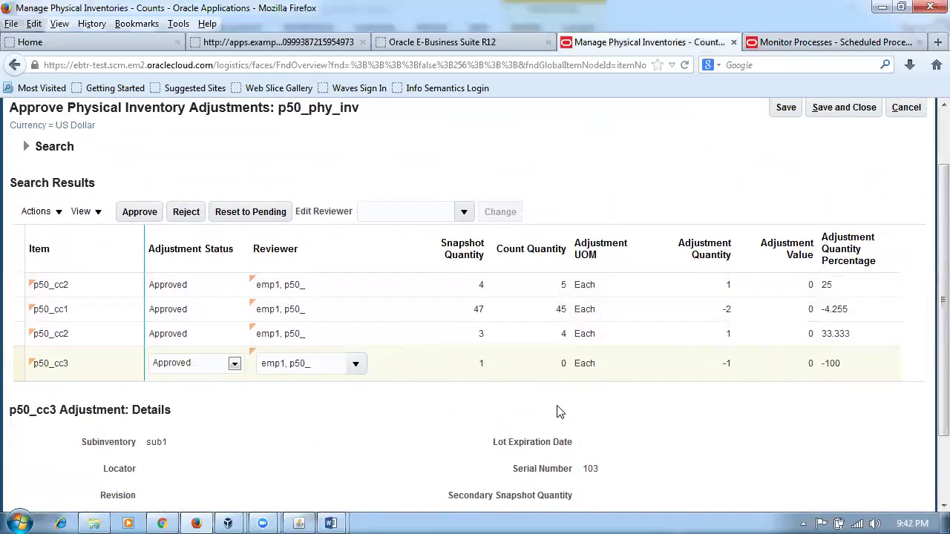
Save the approved adjustments for p50_phy_inv and close the approval page
triple_click(245, 437)
click(304, 430)
scroll(447, 171, up, 2)
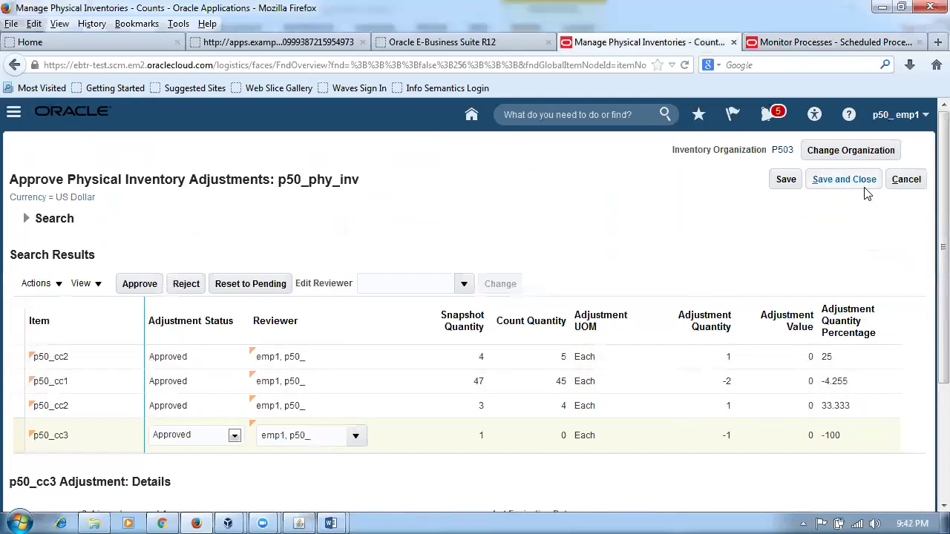
drag(71, 179, 303, 180)
click(761, 225)
click(858, 182)
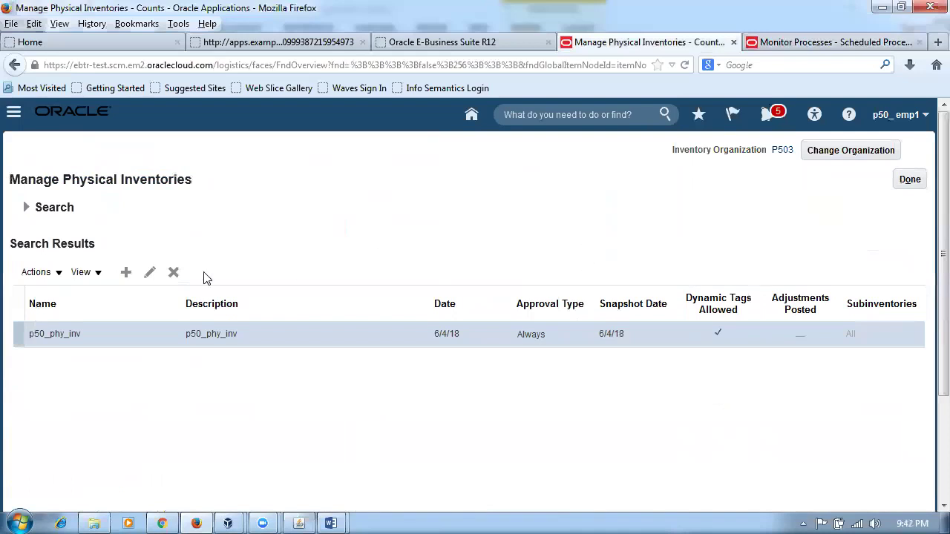
Post the physical inventory adjustments for p50_phy_inv with adjustment date 6/4/18 and check the process status in Scheduled Processes
click(25, 212)
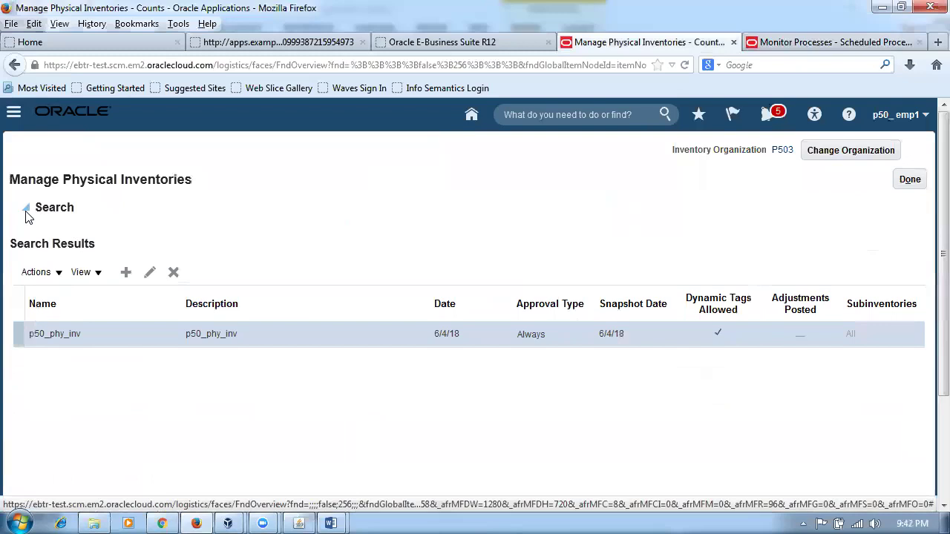
click(729, 348)
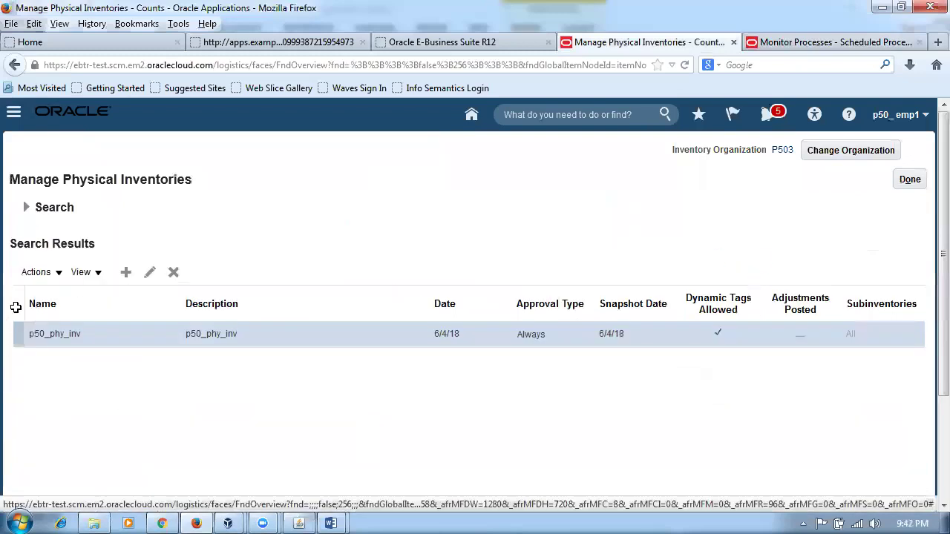
click(37, 273)
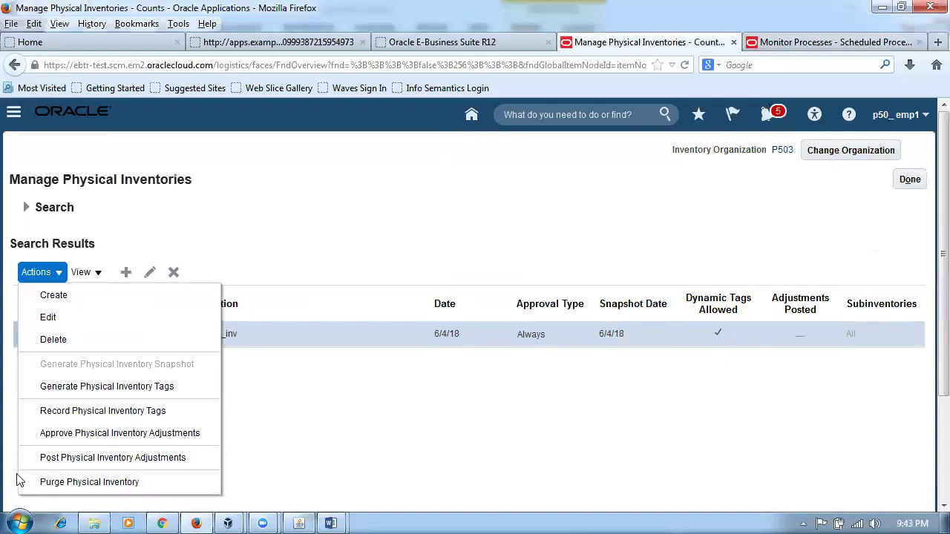
click(153, 458)
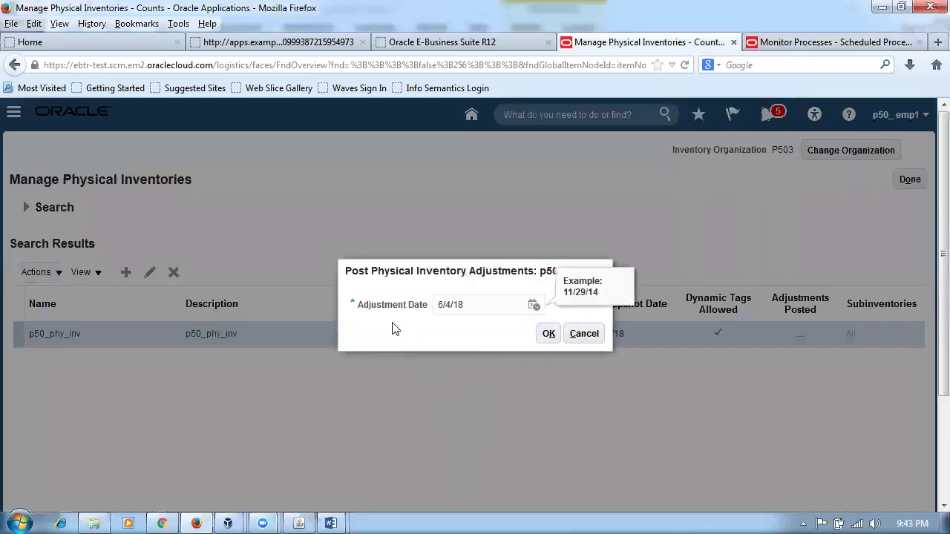
click(547, 334)
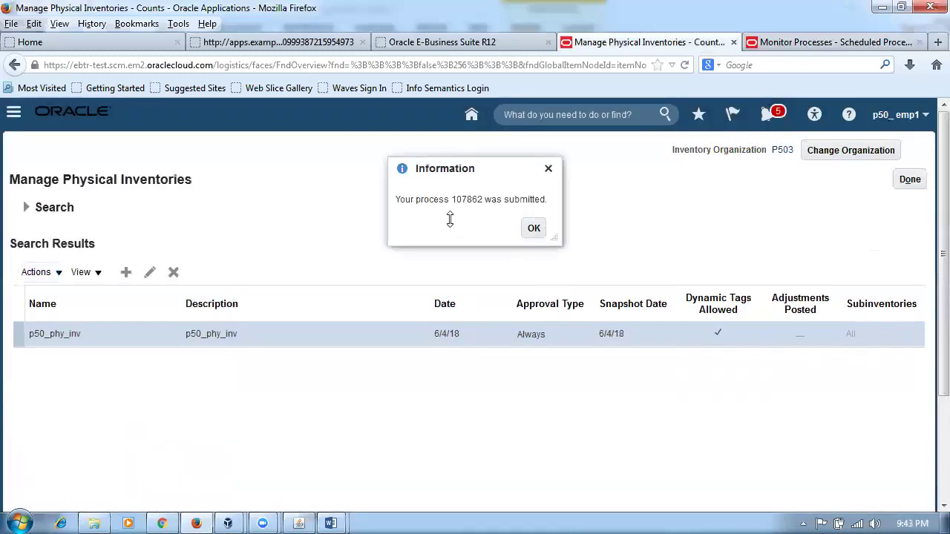
click(534, 229)
click(806, 45)
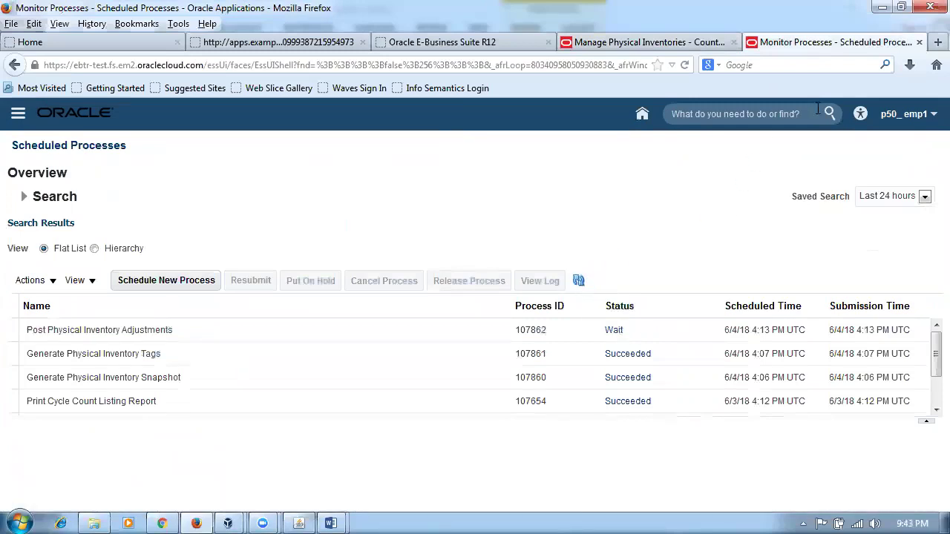
Load ebtr-test.fs.em2.oraclecloud.com in a new browser tab and open Inventory under Warehouse Operations
click(936, 43)
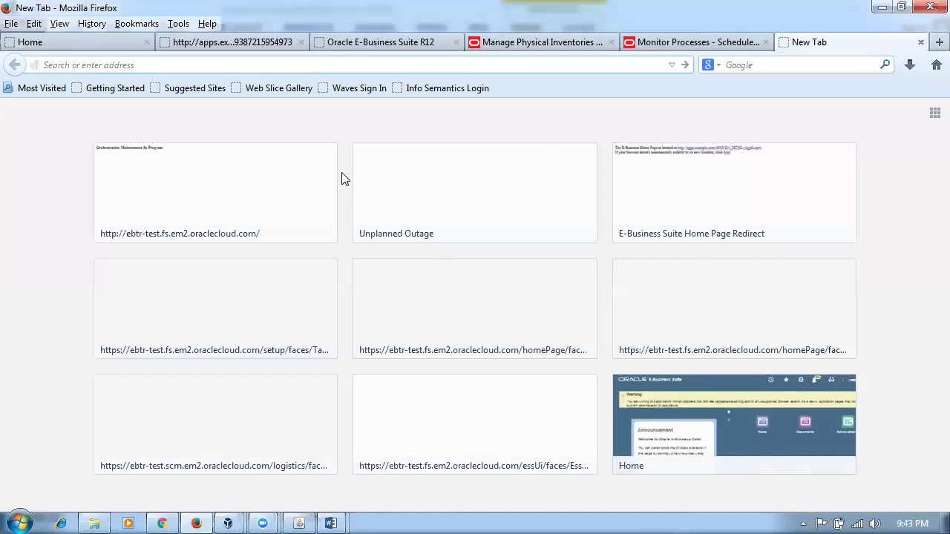
text(e)
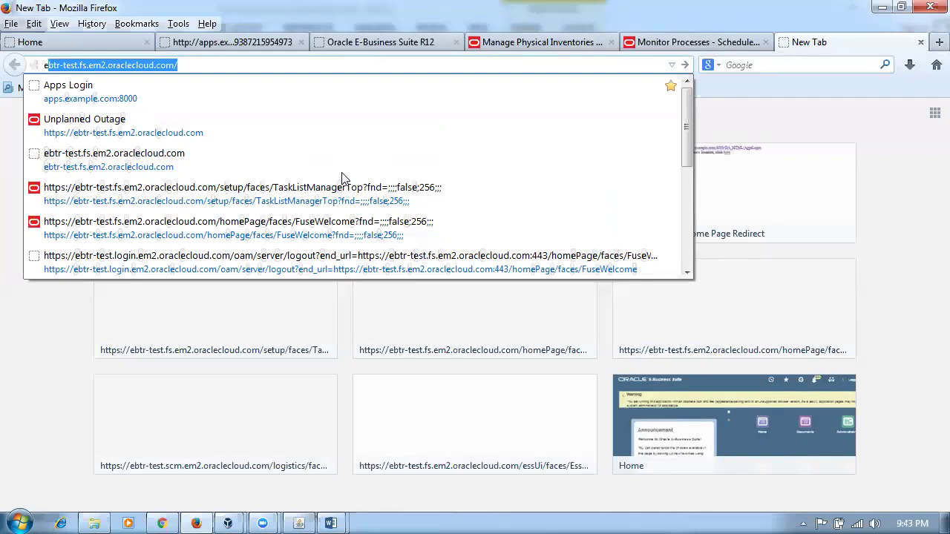
key(Return)
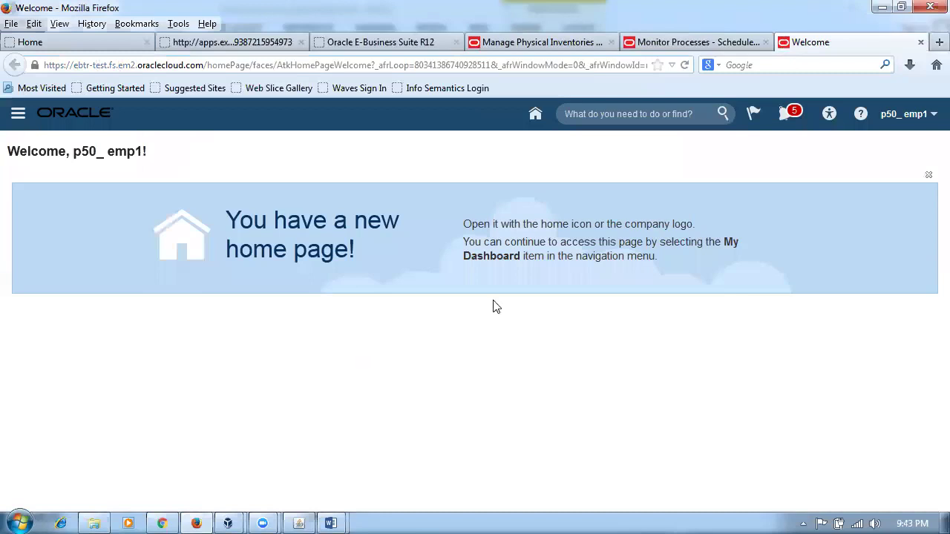
click(533, 113)
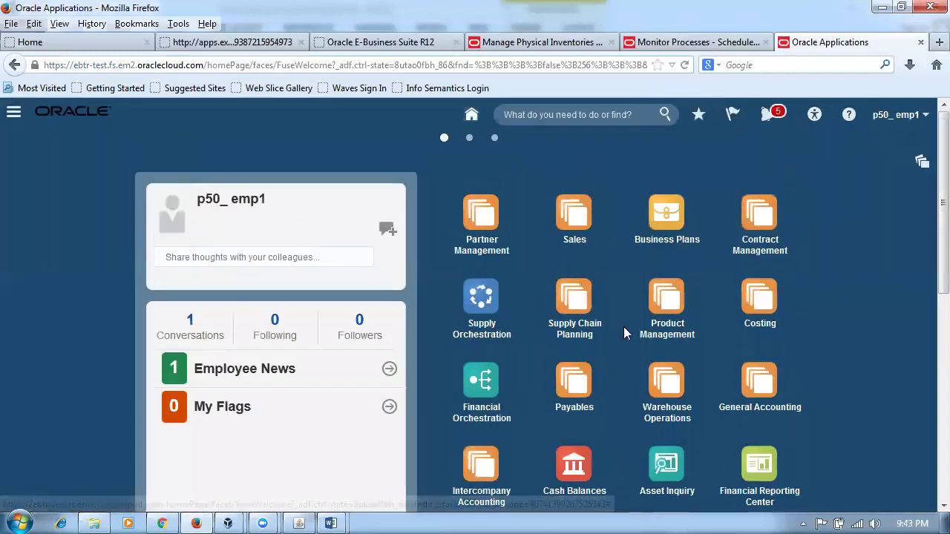
click(675, 402)
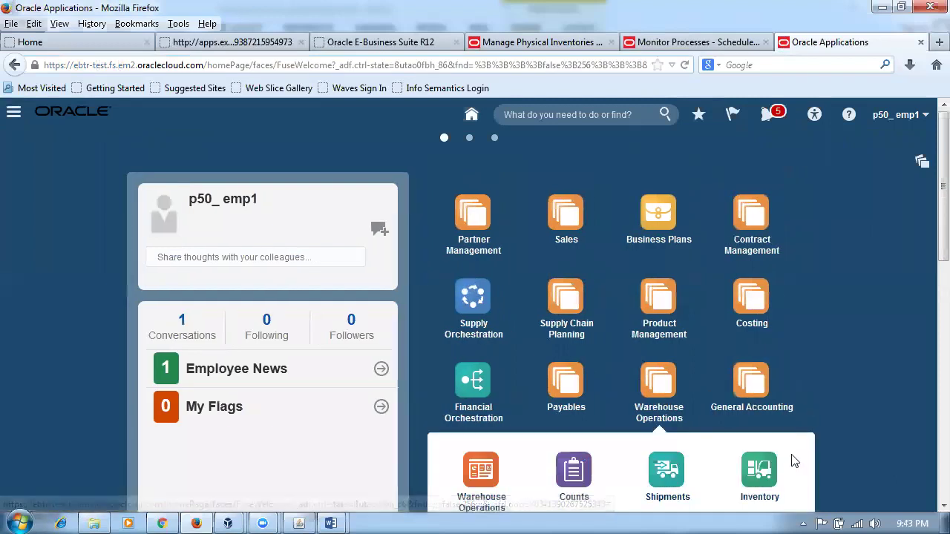
click(754, 479)
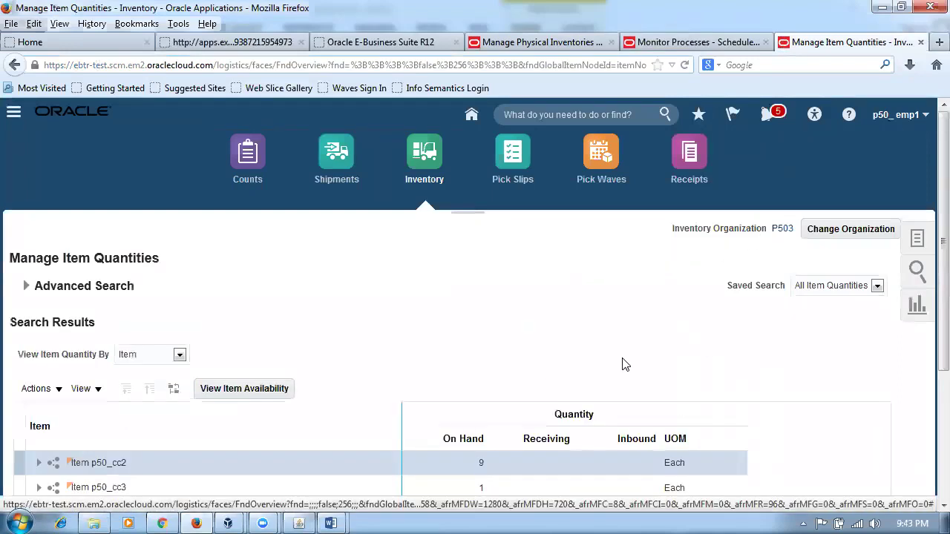
Review the on-hand quantities of items p50_cc1, p50_cc2 and p50_cc3 in the item quantities results
scroll(625, 364, down, 4)
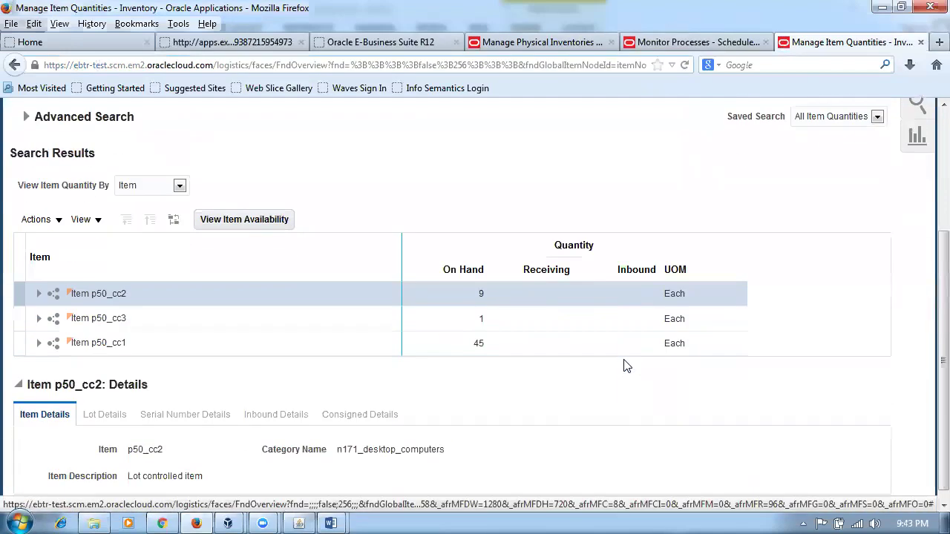
click(454, 352)
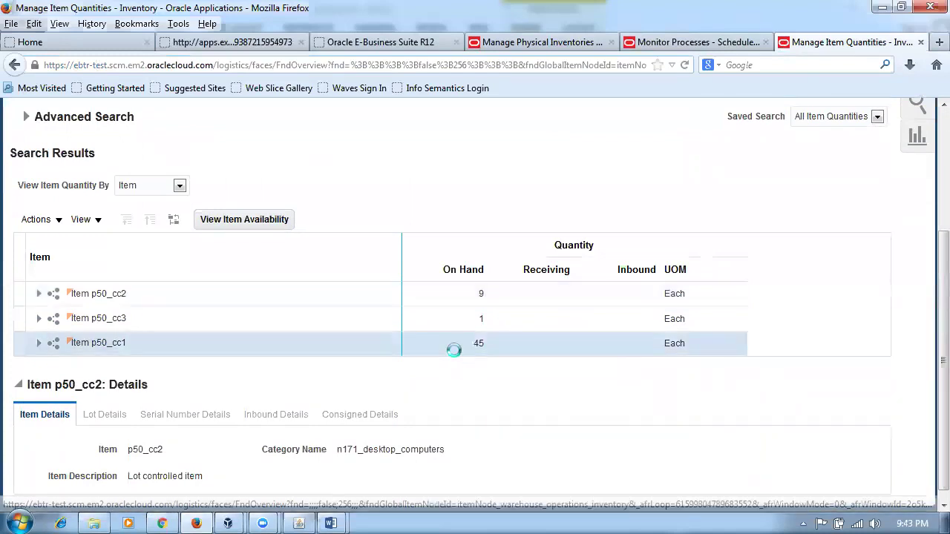
click(467, 297)
click(456, 321)
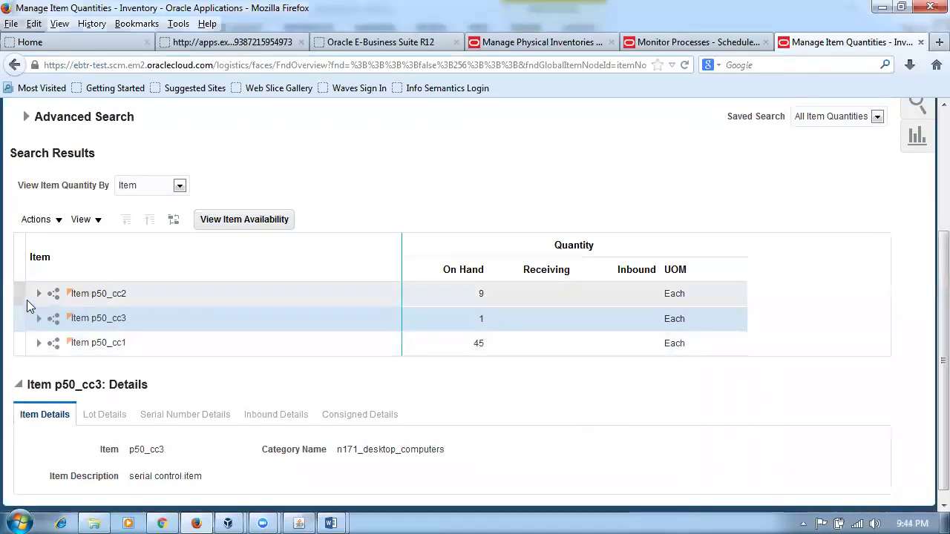
Expand item p50_cc2 through organization P503 and subinventory sub1 to examine the on-hand quantity of each lot
click(37, 295)
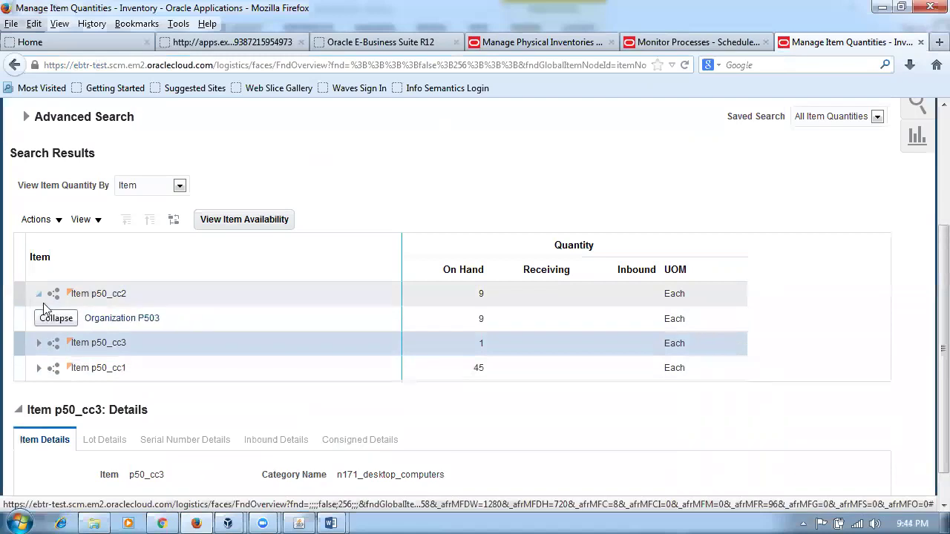
click(58, 321)
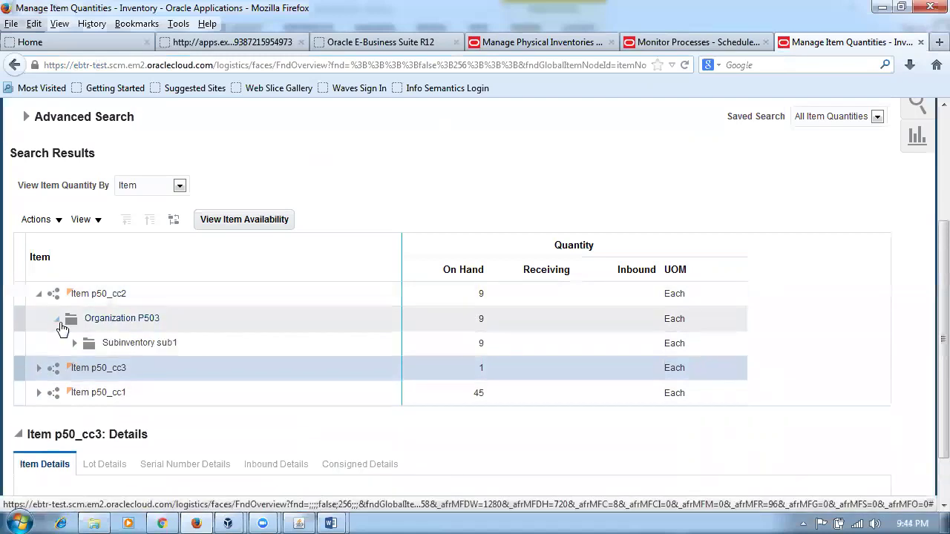
click(78, 345)
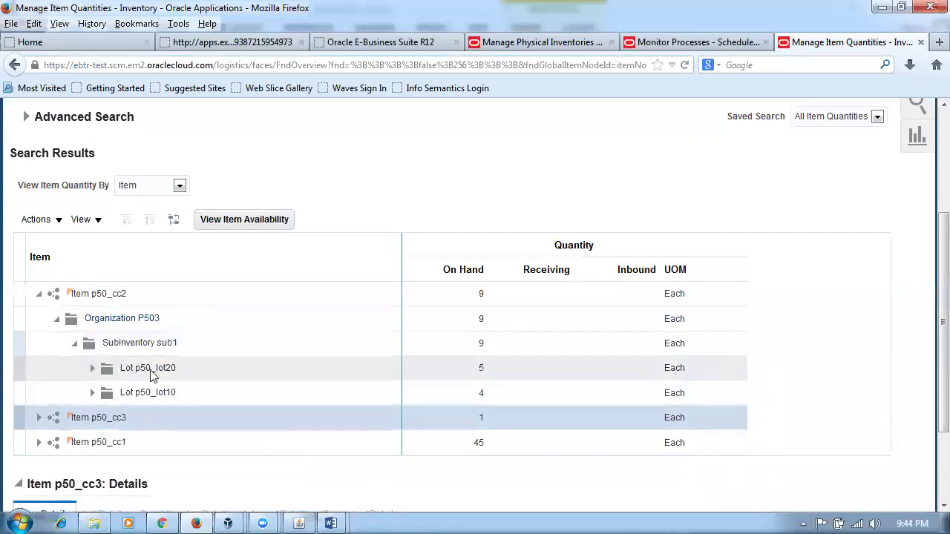
Expand items p50_cc1 and p50_cc3 to organization P503, and p50_cc3 further to subinventory sub1, to examine their on-hand quantities
click(38, 443)
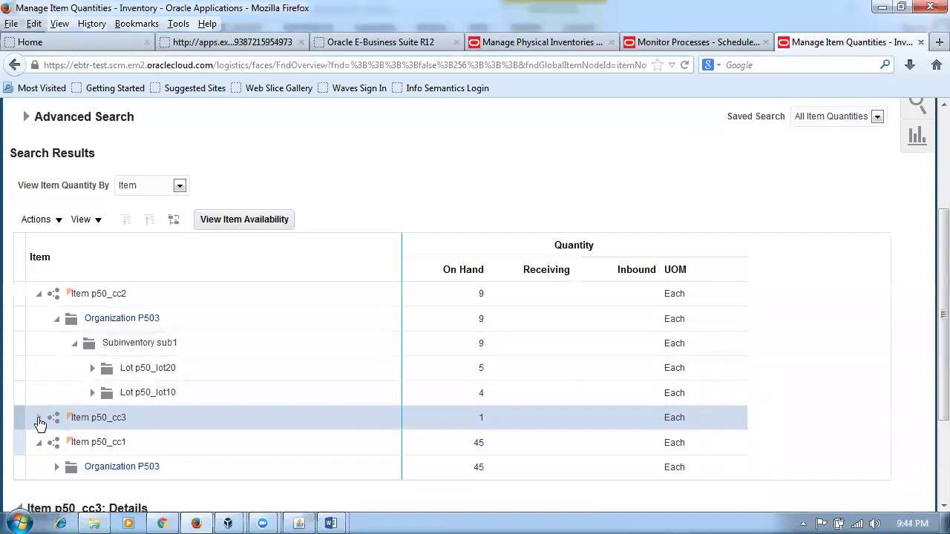
click(39, 417)
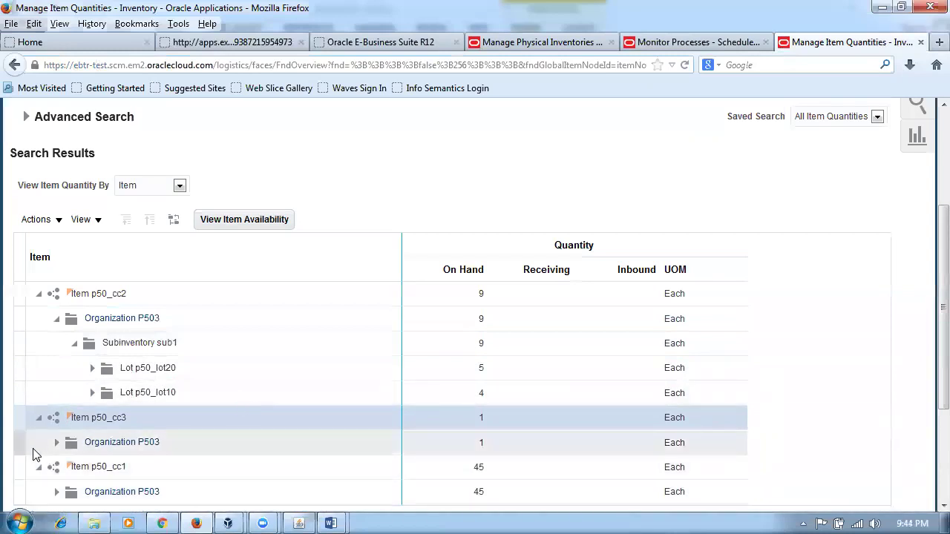
click(55, 445)
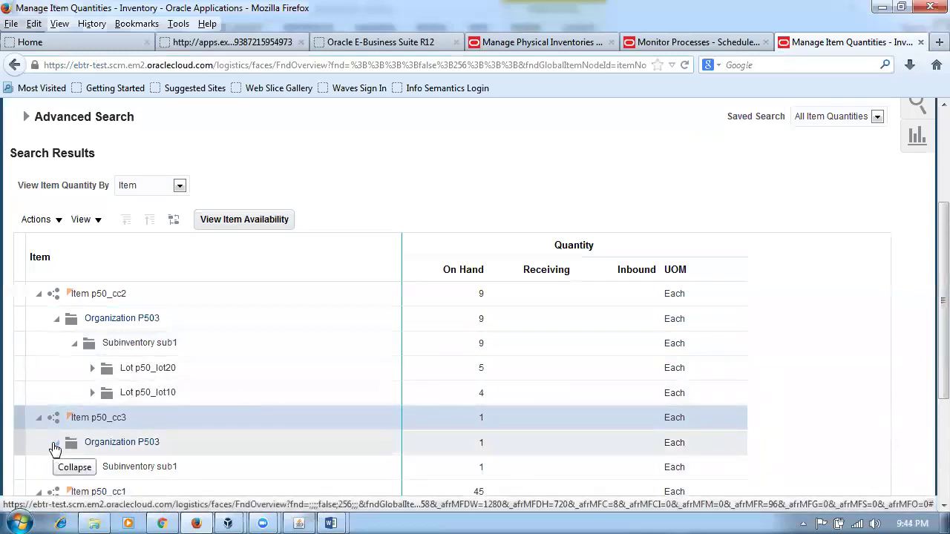
click(75, 468)
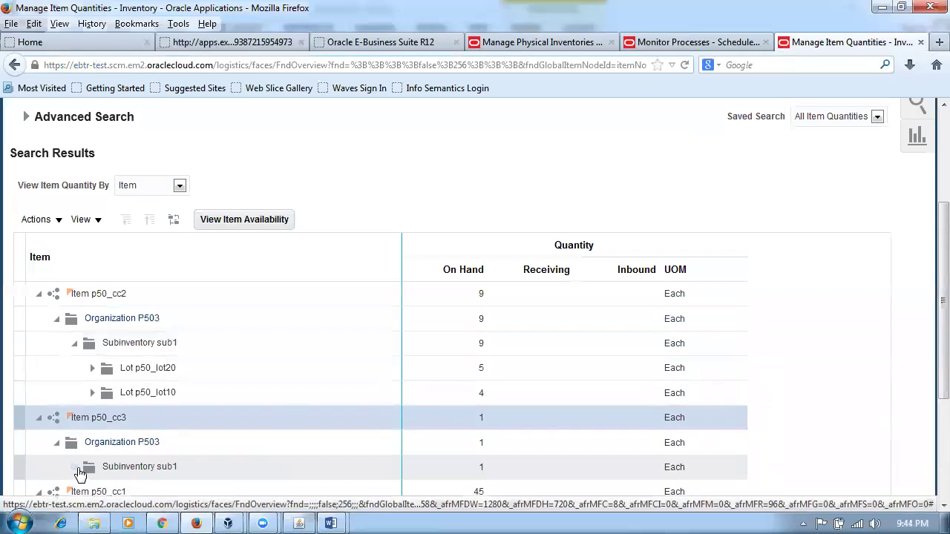
click(60, 469)
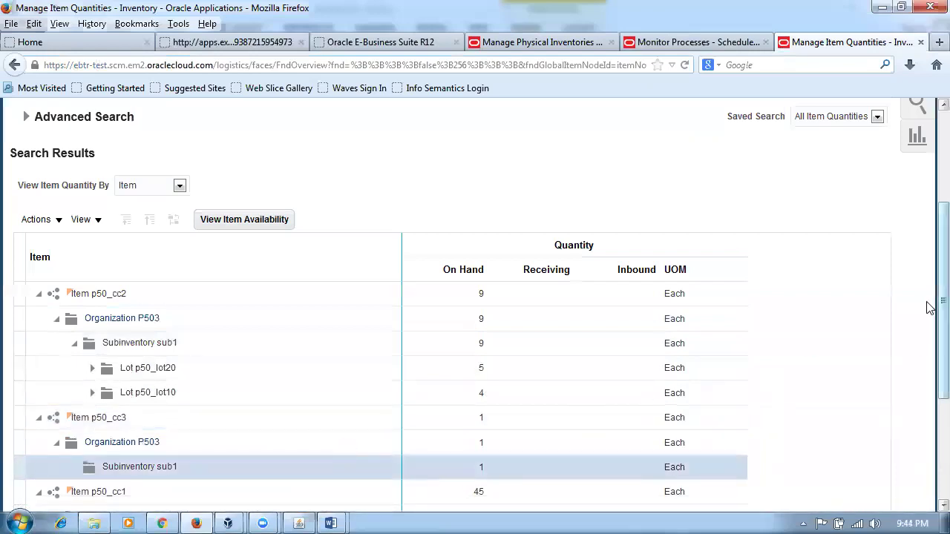
Review the serial number details of item p50_cc3 in subinventory sub1
scroll(930, 357, down, 5)
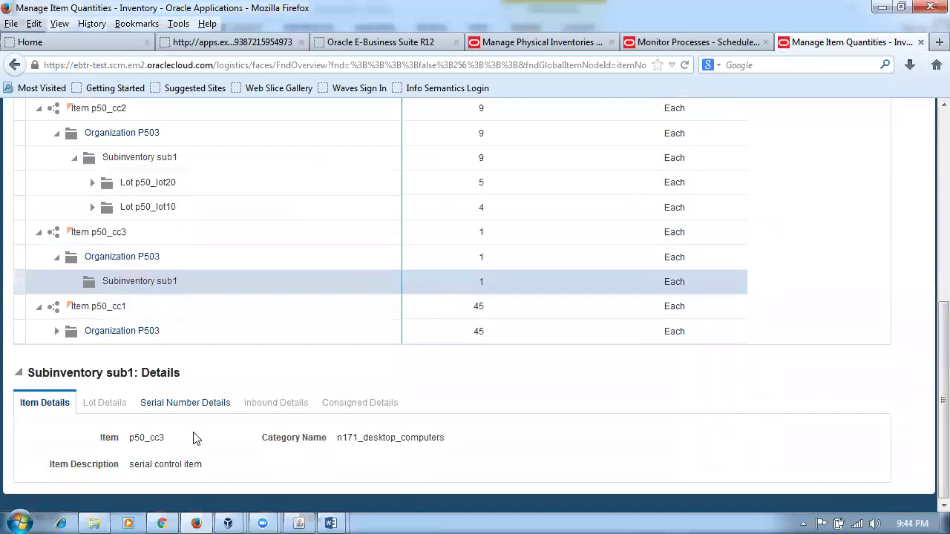
click(195, 405)
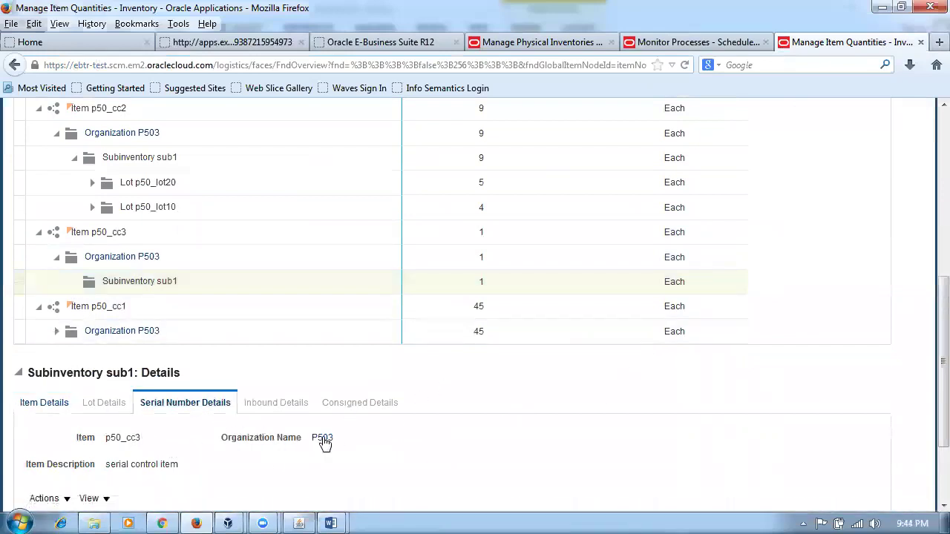
scroll(325, 444, down, 1)
scroll(324, 443, down, 2)
scroll(322, 435, down, 1)
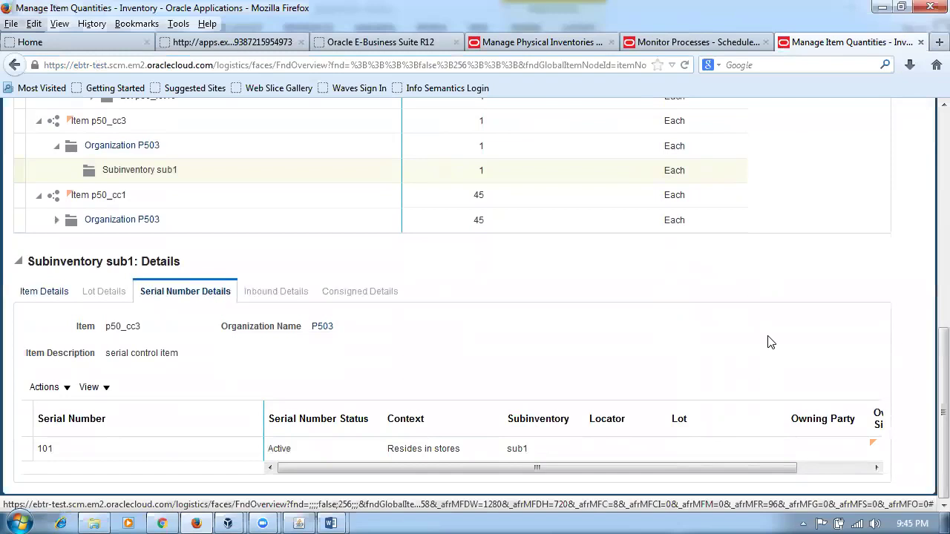
scroll(929, 344, up, 2)
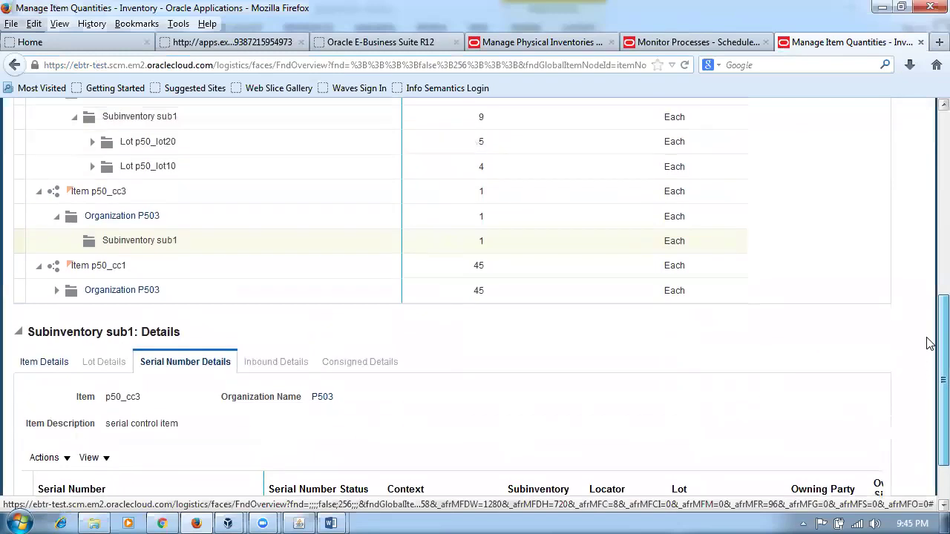
scroll(929, 344, down, 2)
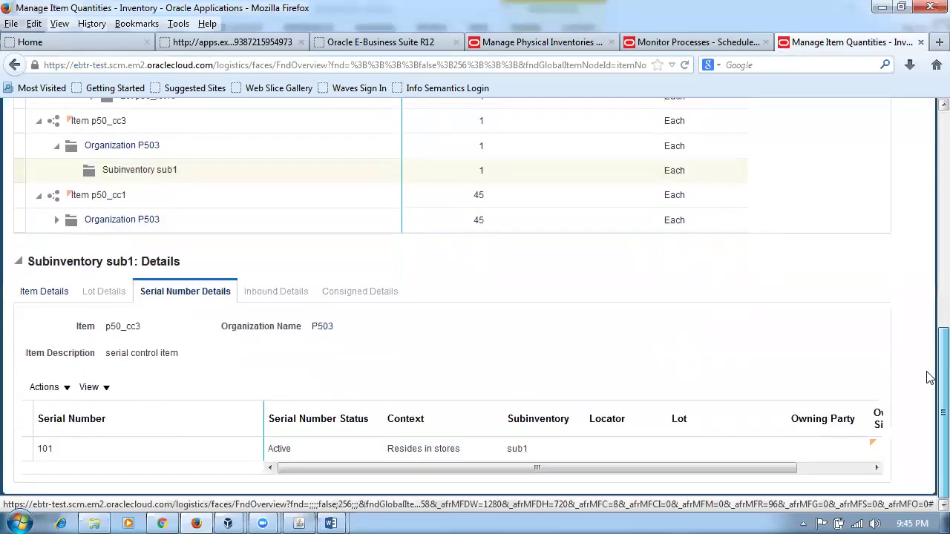
scroll(928, 341, up, 15)
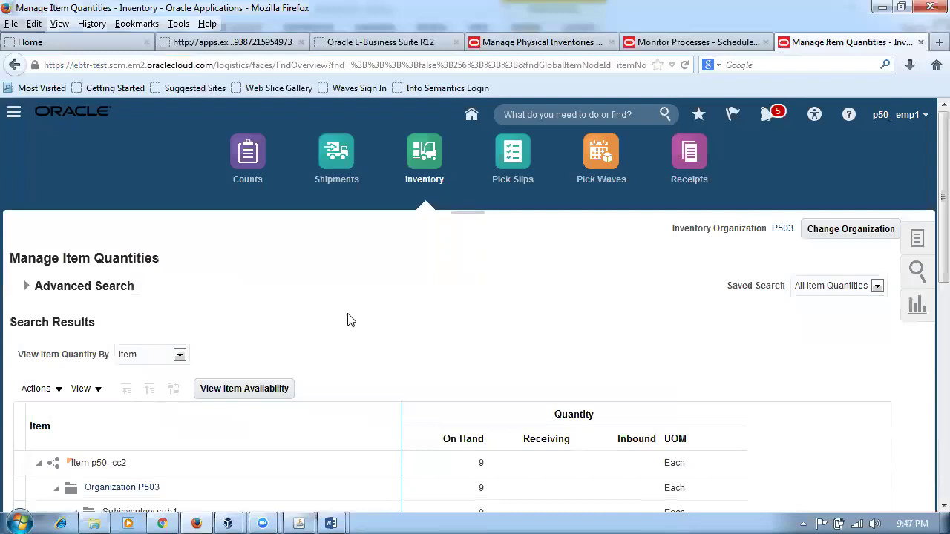
Switch to the Fusion_Inventory_Work_Sheet_Final document in Word and review the ABC Analysis, Cyclic Counting and Physical inventory topics under Inventory Accuracy
click(324, 517)
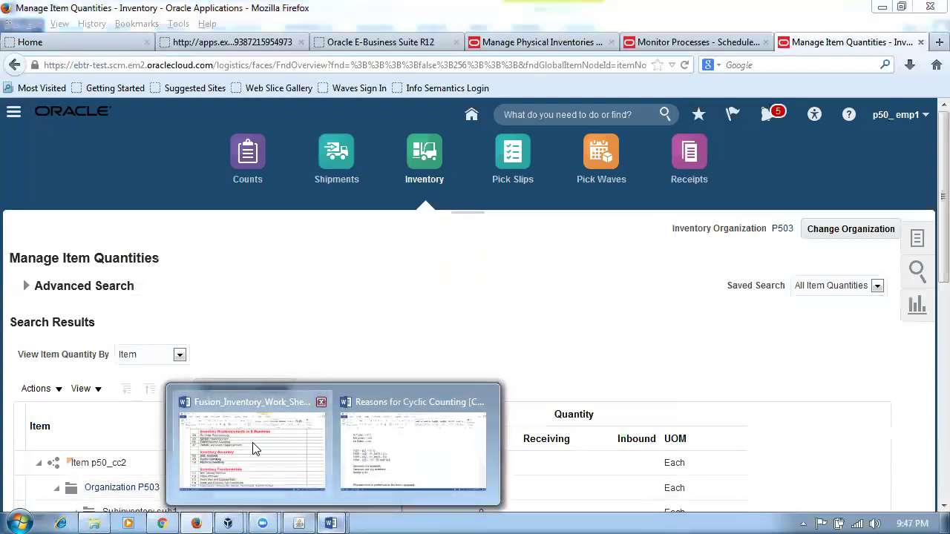
click(252, 443)
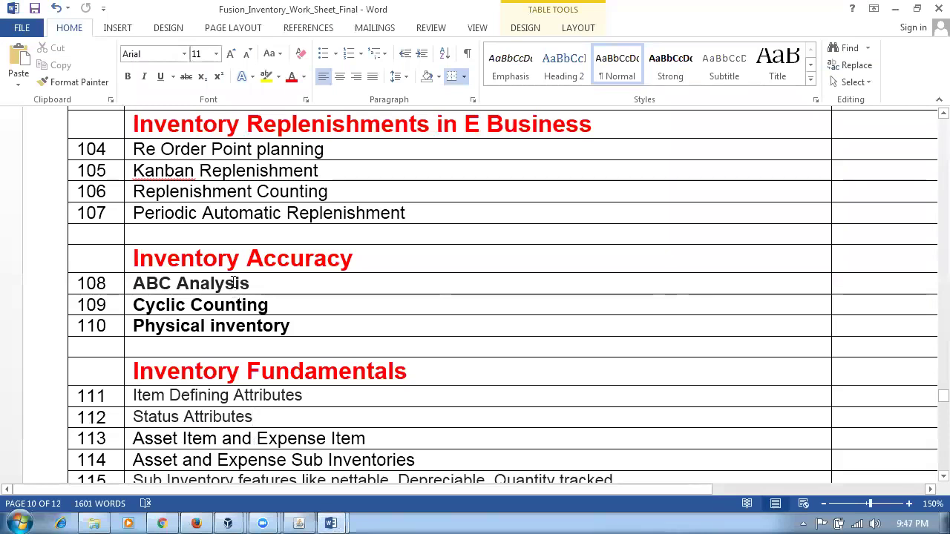
drag(236, 282, 264, 331)
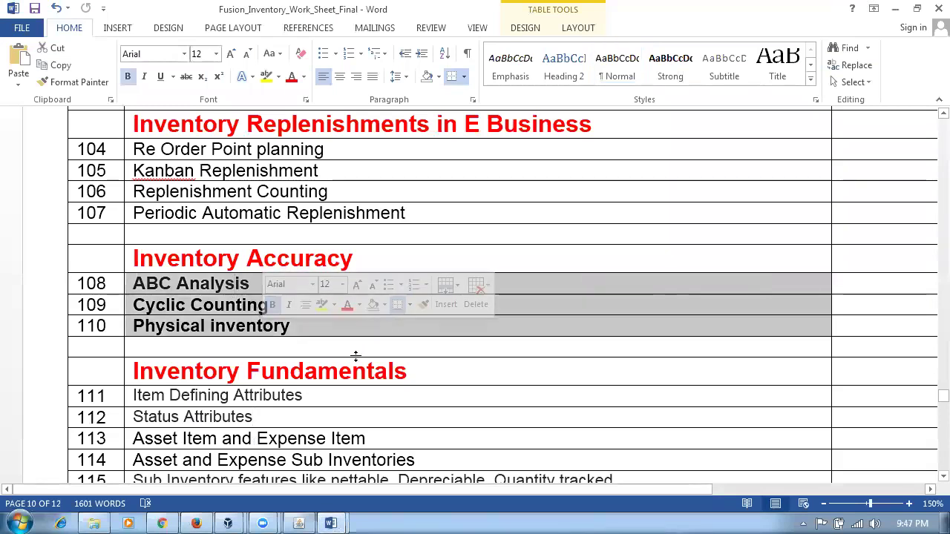
click(309, 332)
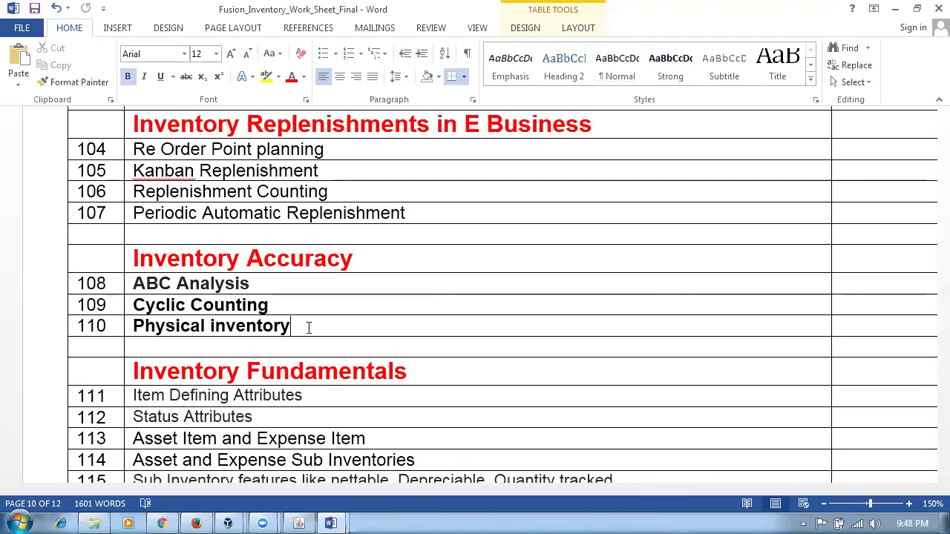
Switch to Oracle Applications and check the Costed value of every listed transaction in Material Transactions
click(299, 523)
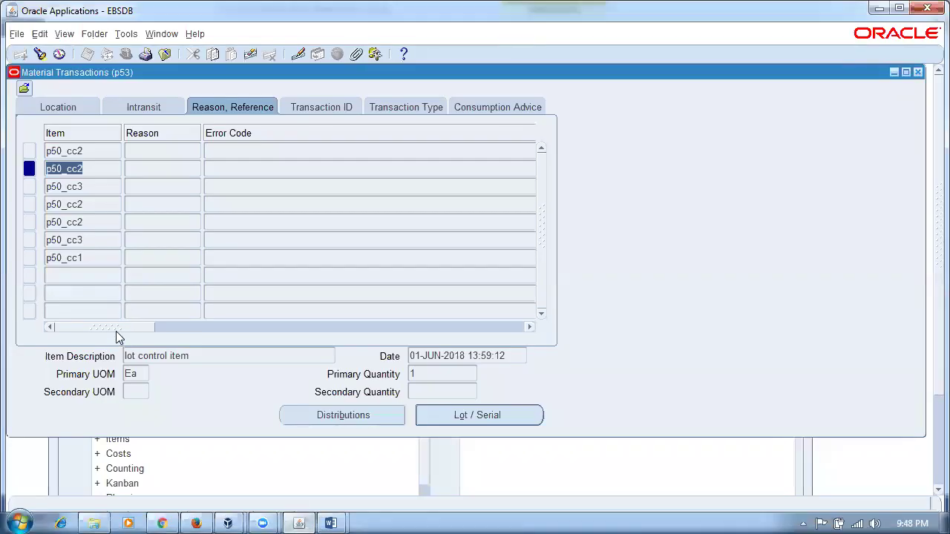
drag(116, 331, 199, 344)
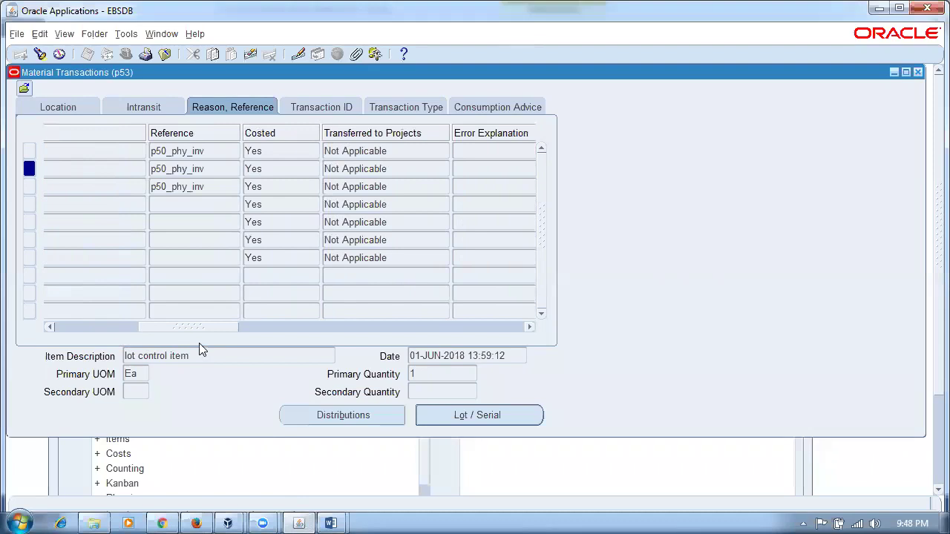
click(282, 153)
click(276, 174)
click(278, 187)
click(276, 206)
click(284, 222)
click(292, 241)
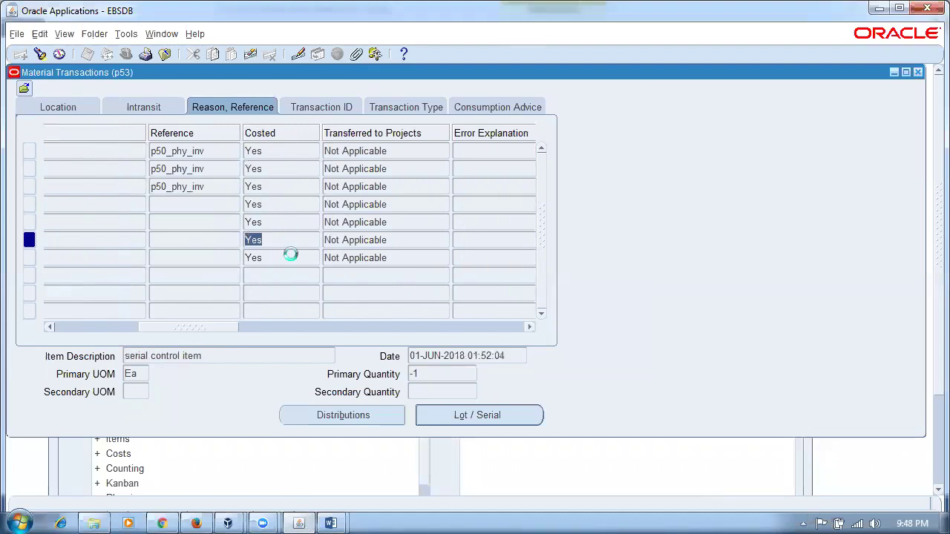
click(291, 258)
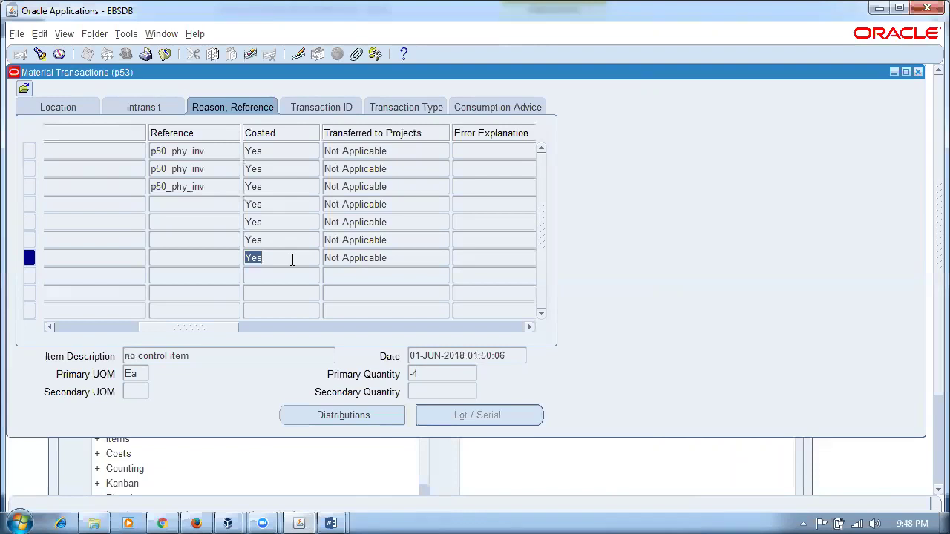
click(299, 238)
click(282, 223)
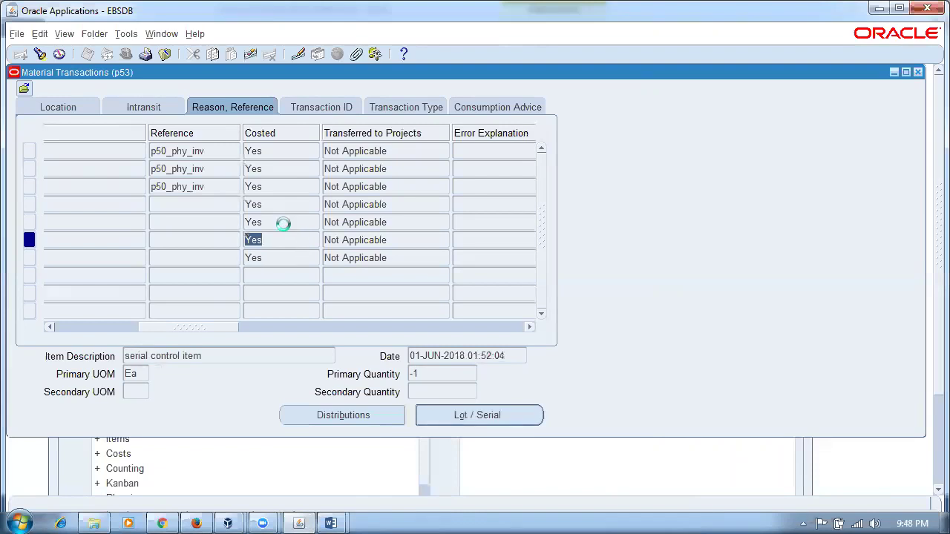
click(282, 208)
click(276, 189)
click(278, 168)
click(278, 154)
click(288, 171)
click(279, 189)
click(278, 206)
click(279, 222)
click(281, 241)
click(285, 258)
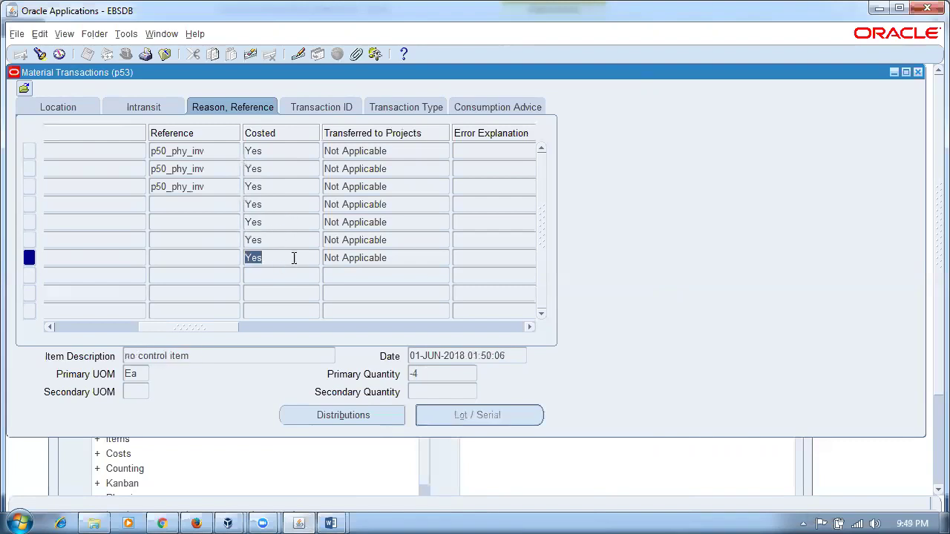
click(290, 153)
click(289, 169)
click(288, 186)
click(283, 205)
click(289, 224)
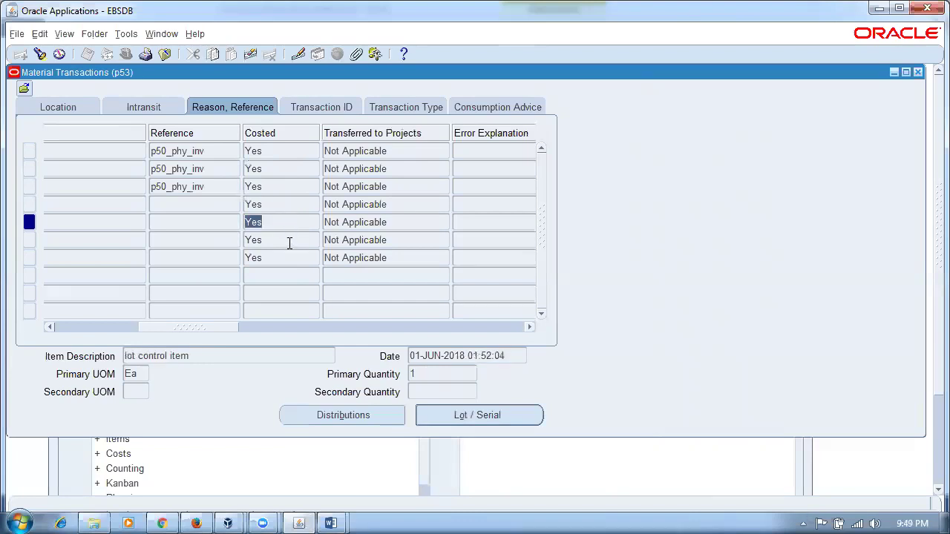
click(290, 241)
click(290, 259)
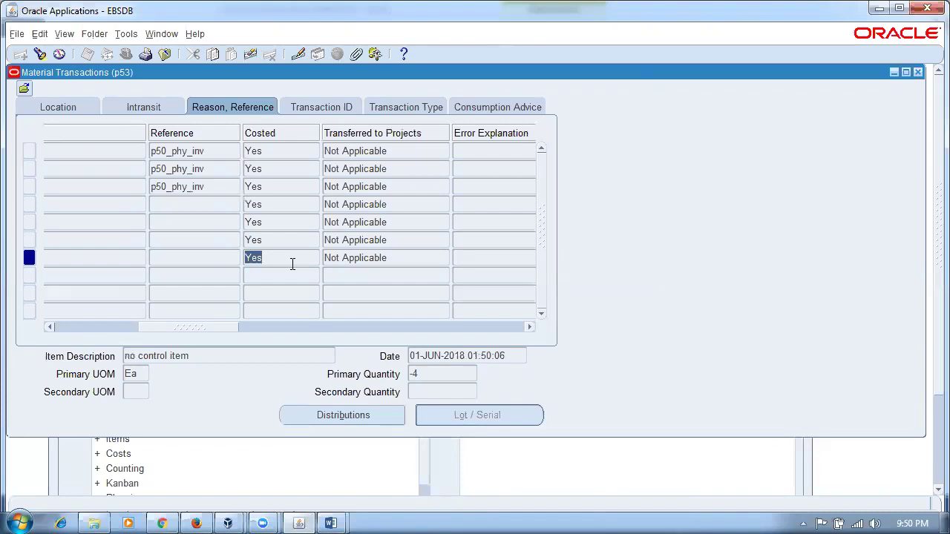
Check the Transferred to Projects value of every listed material transaction
click(392, 151)
click(395, 169)
click(401, 187)
click(399, 203)
click(393, 222)
click(392, 240)
click(394, 259)
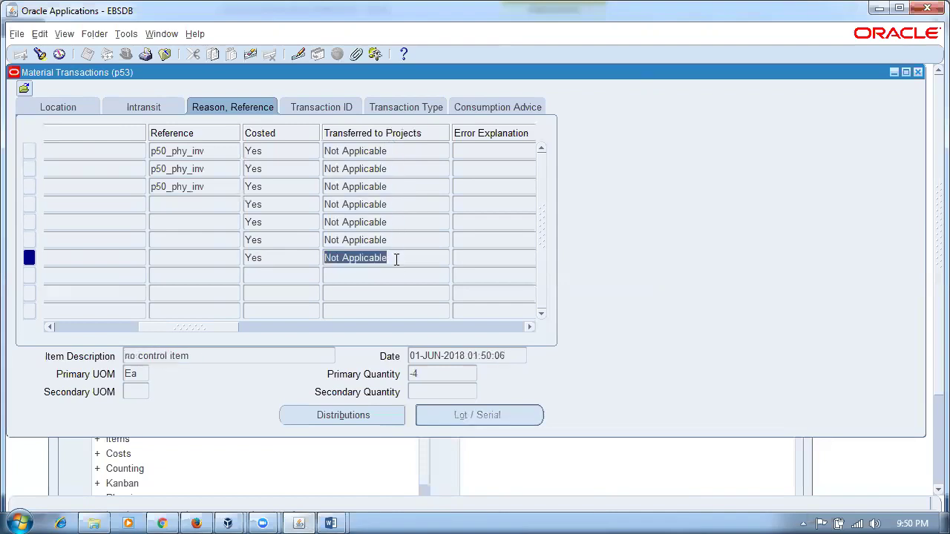
click(396, 151)
click(402, 168)
click(403, 188)
click(404, 204)
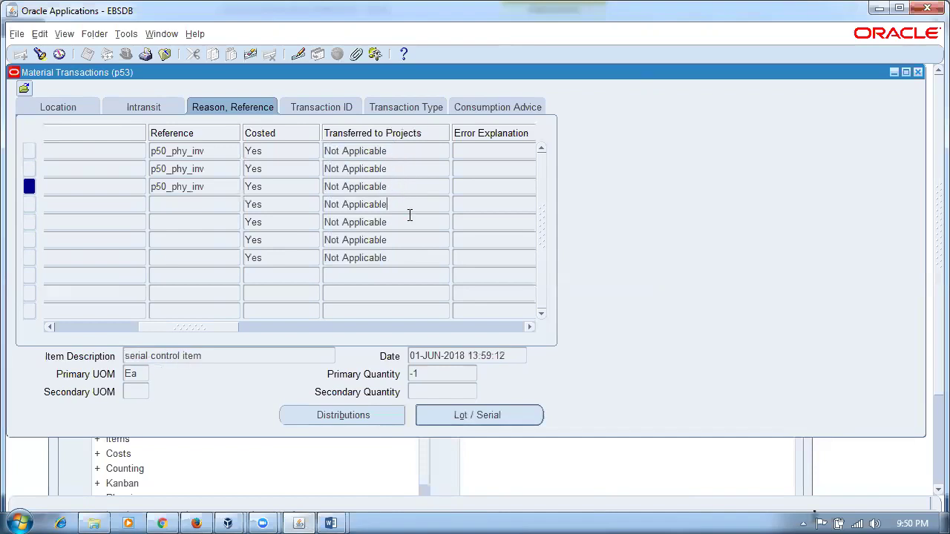
click(408, 222)
click(411, 240)
click(406, 258)
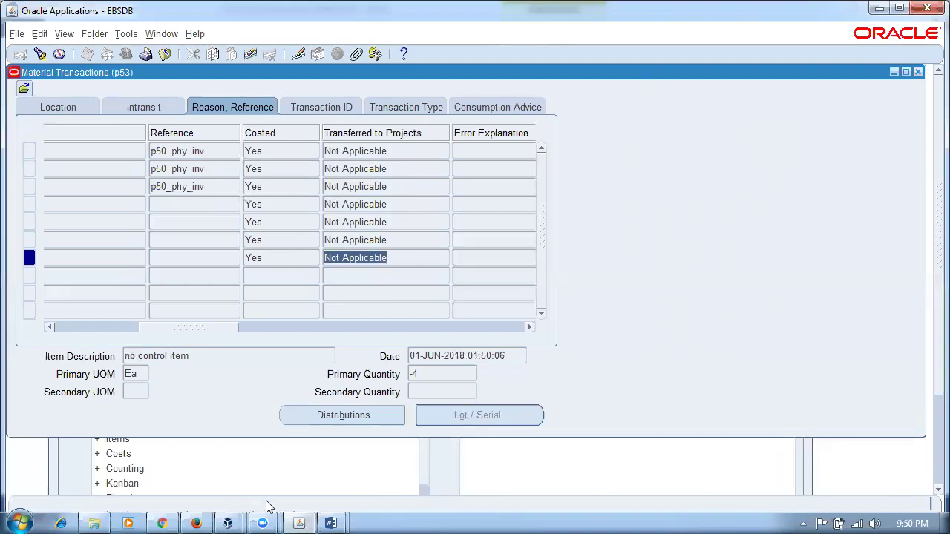
Switch to Firefox and look over the item quantities of p50_cc1, p50_cc2 and p50_cc3 in organization P503 again
click(195, 523)
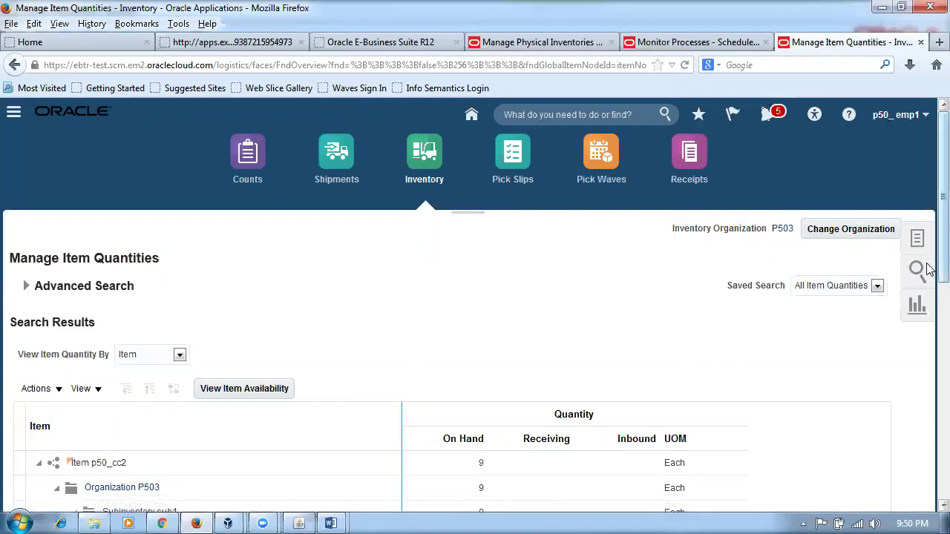
scroll(927, 326, down, 3)
scroll(927, 327, down, 3)
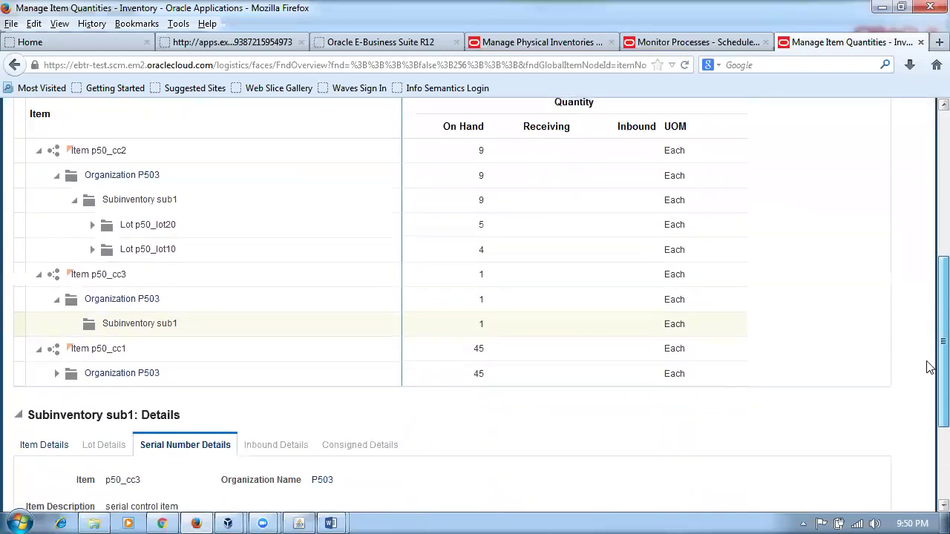
scroll(928, 260, up, 5)
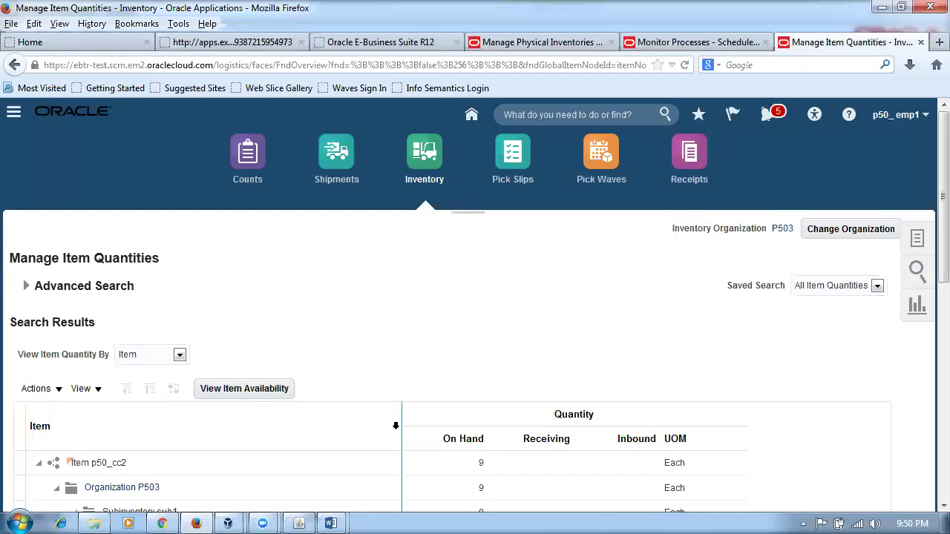
Switch to the inventory worksheet in Word and highlight topic 111, Item Defining Attributes, under Inventory Fundamentals
mouse_move(330, 523)
click(289, 472)
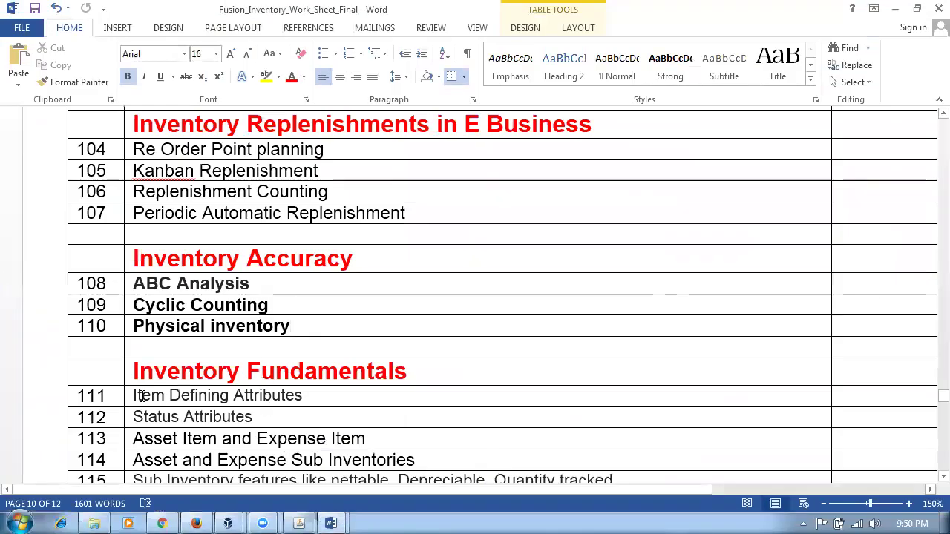
drag(134, 395, 300, 393)
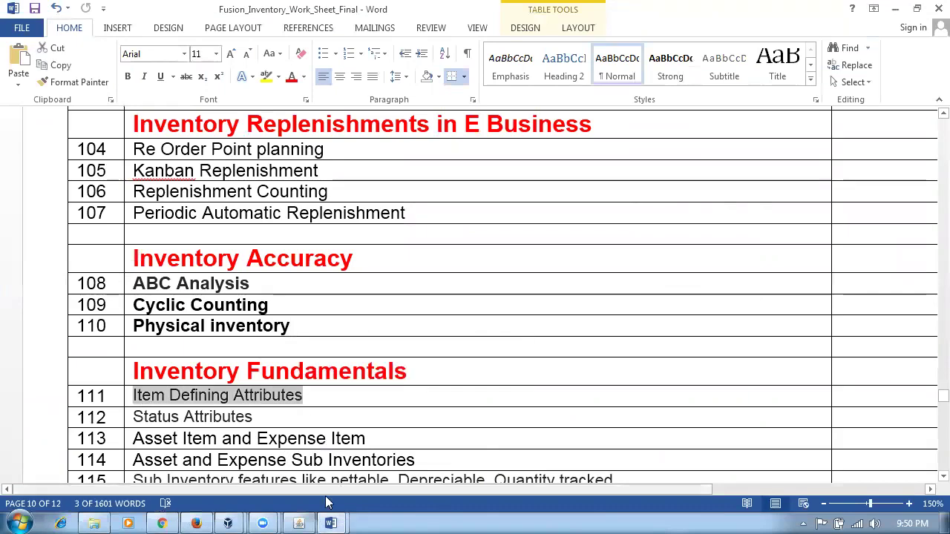
Switch to Oracle Applications, close Material Transactions, and collapse the Navigator functions to show only the Items functions expanded
key(alt+Tab)
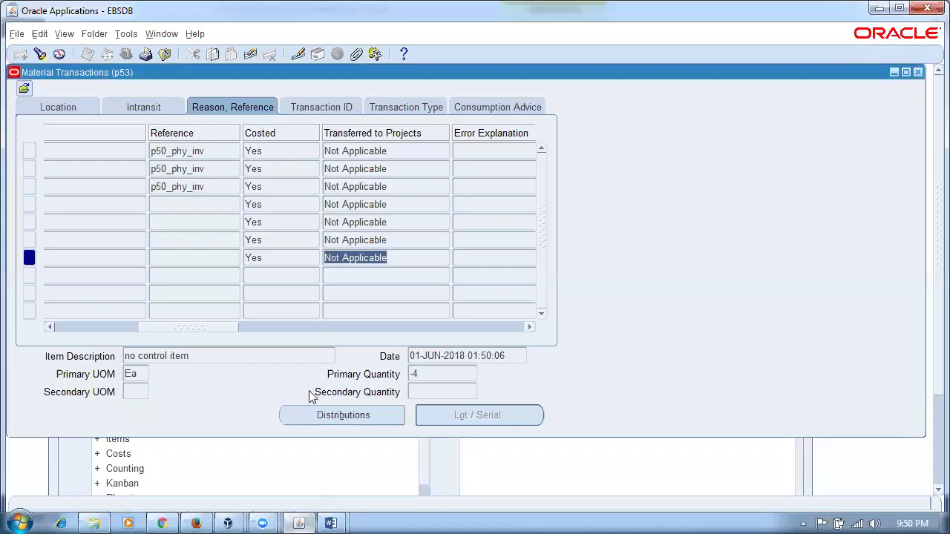
click(917, 73)
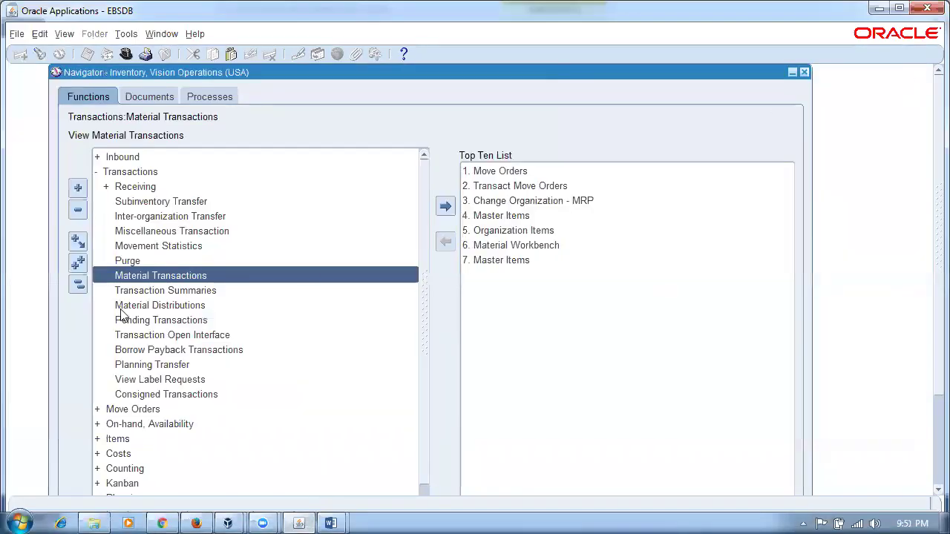
click(81, 288)
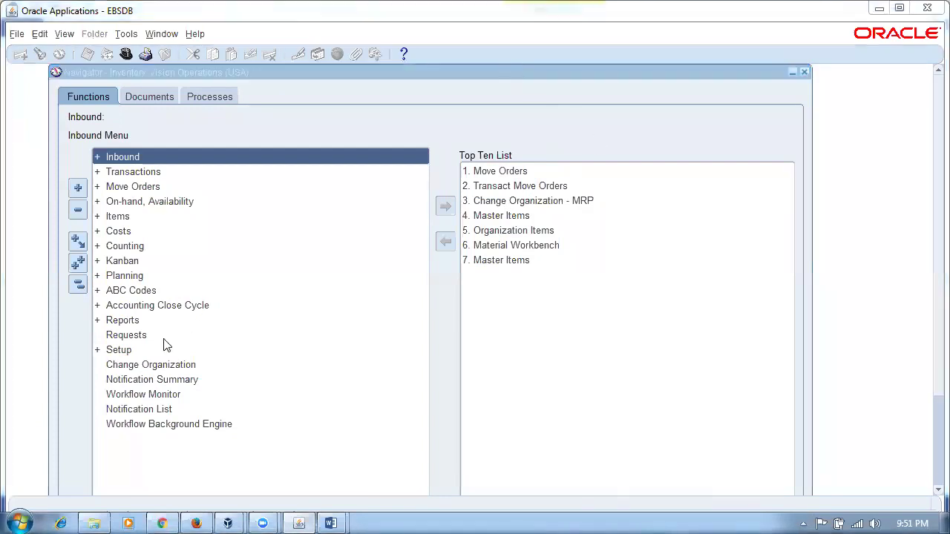
click(138, 217)
double_click(137, 217)
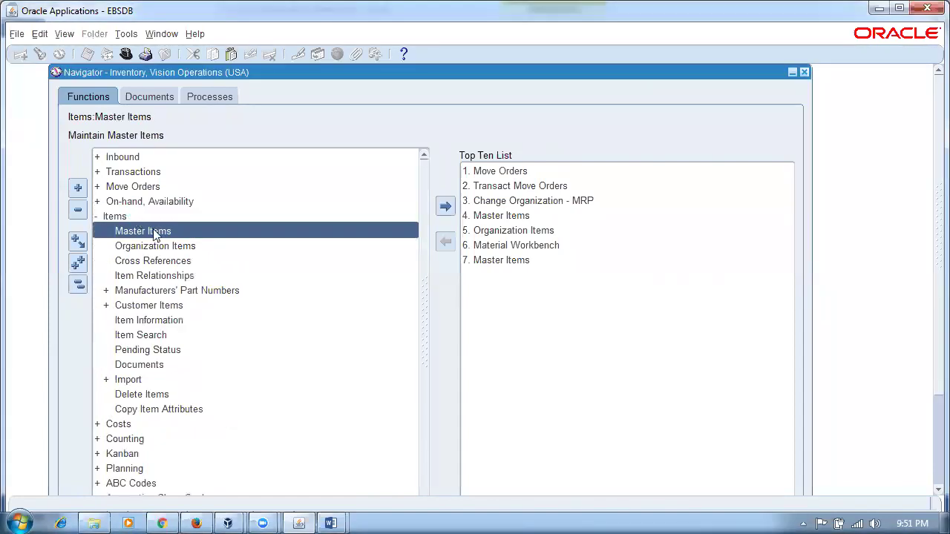
Open the Master Items form, view the available attribute groups, and toggle Inventory Item on and off in the Inventory group
double_click(157, 231)
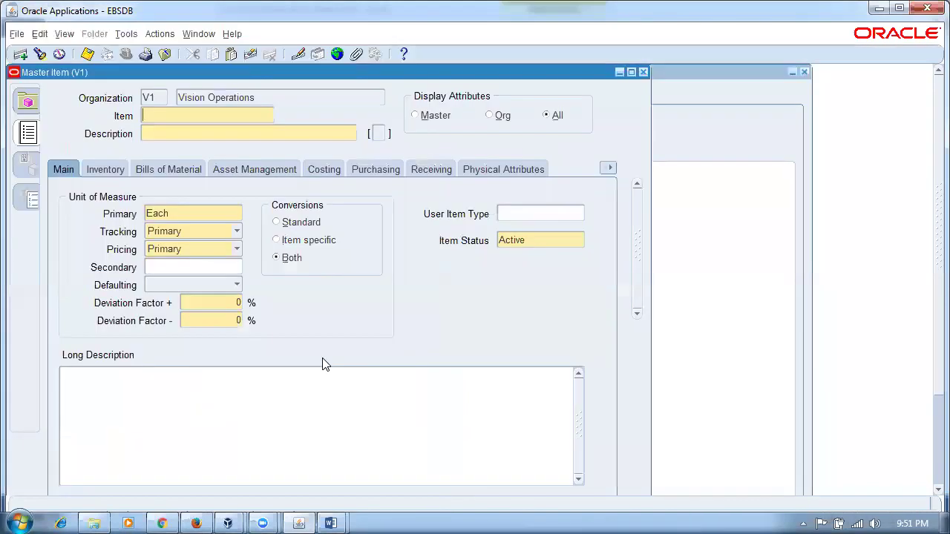
click(608, 171)
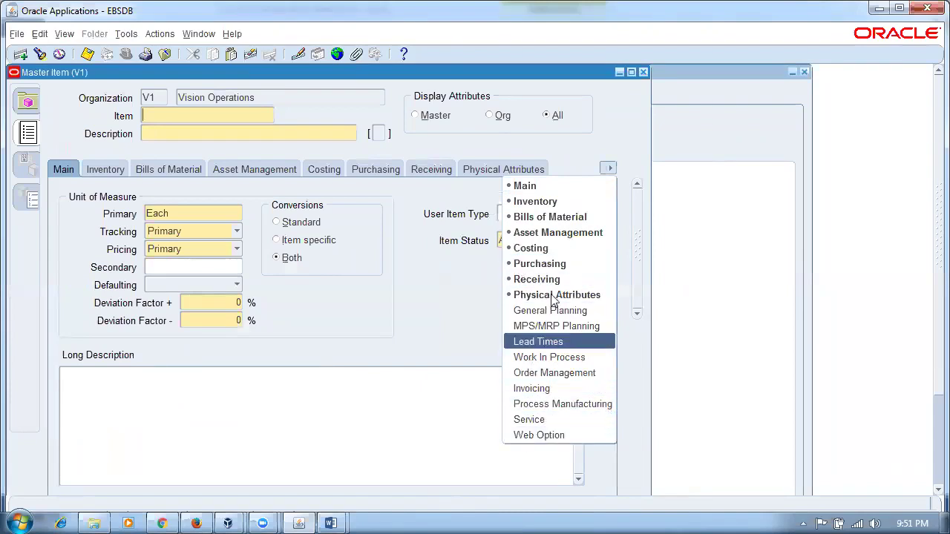
click(449, 307)
click(100, 168)
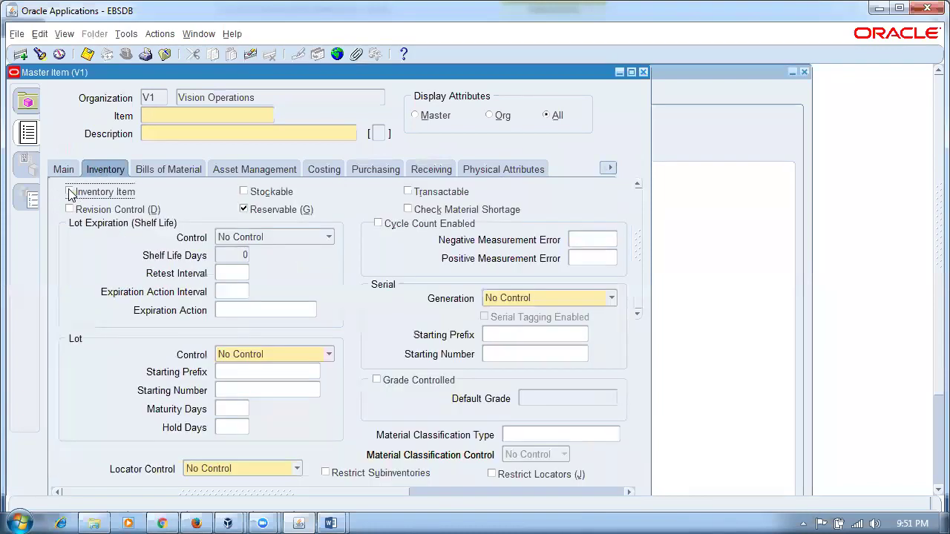
click(71, 192)
click(69, 193)
Switch to Windows Explorer, open Inventory_extracts from the Inv_Day 5 folder, and go to its Item Defining Attributes table
click(94, 523)
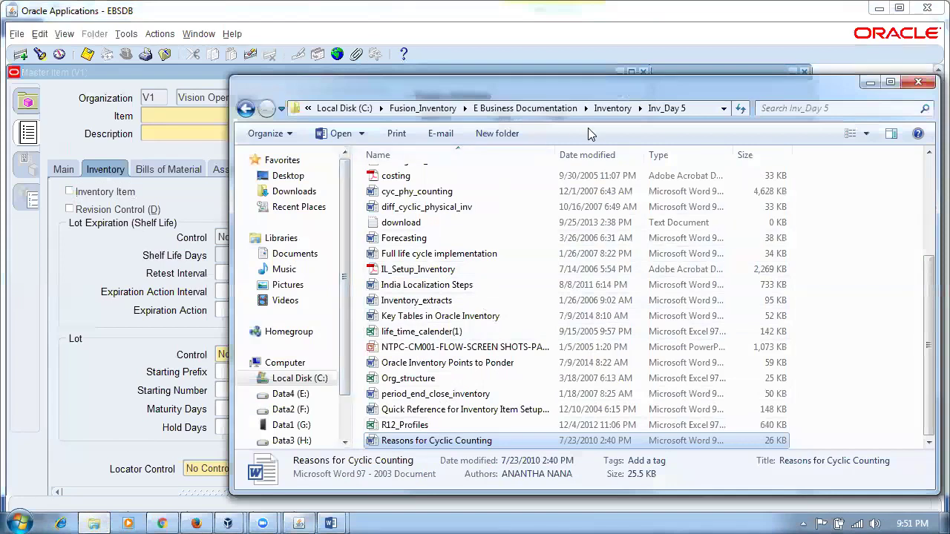
click(479, 317)
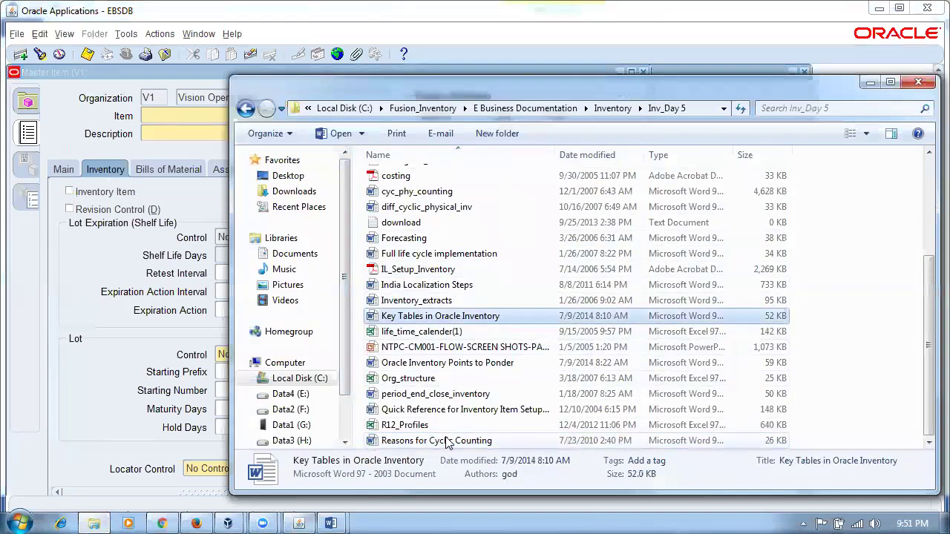
click(450, 302)
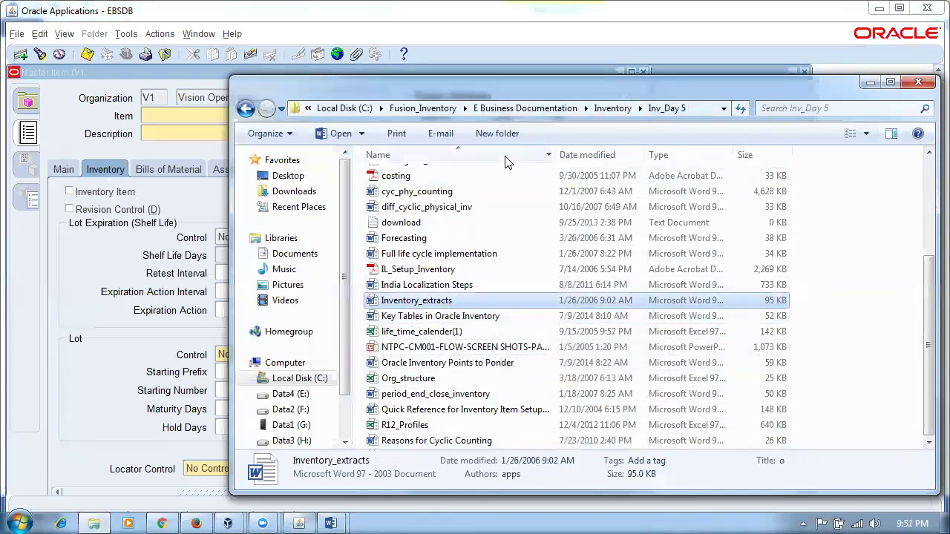
click(420, 320)
double_click(420, 301)
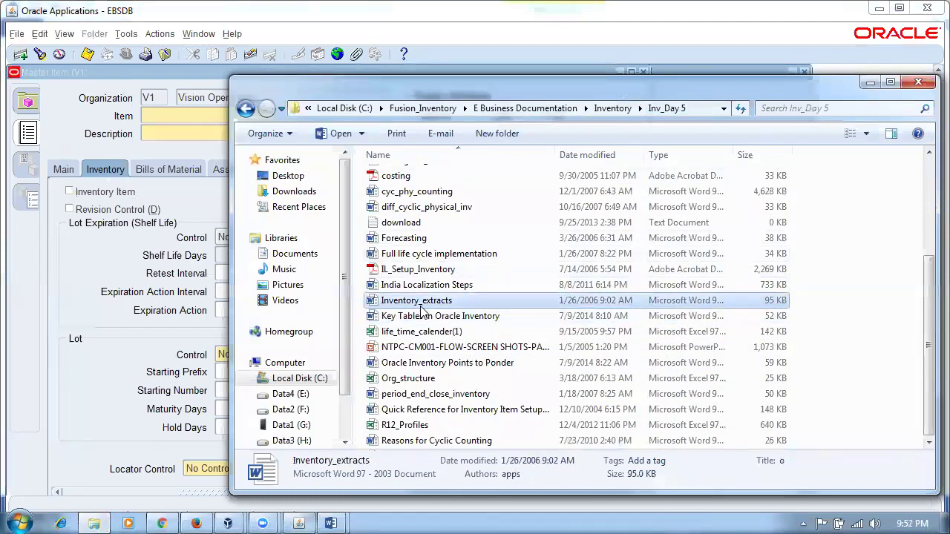
scroll(415, 308, down, 5)
scroll(413, 314, down, 3)
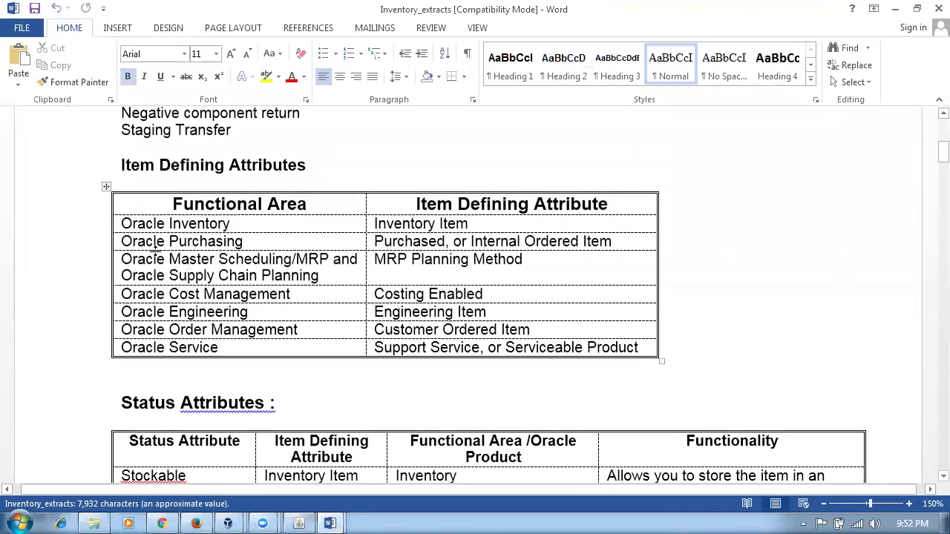
Highlight the Oracle Inventory and Oracle Purchasing functional areas and their item defining attributes in the table
drag(135, 228, 230, 226)
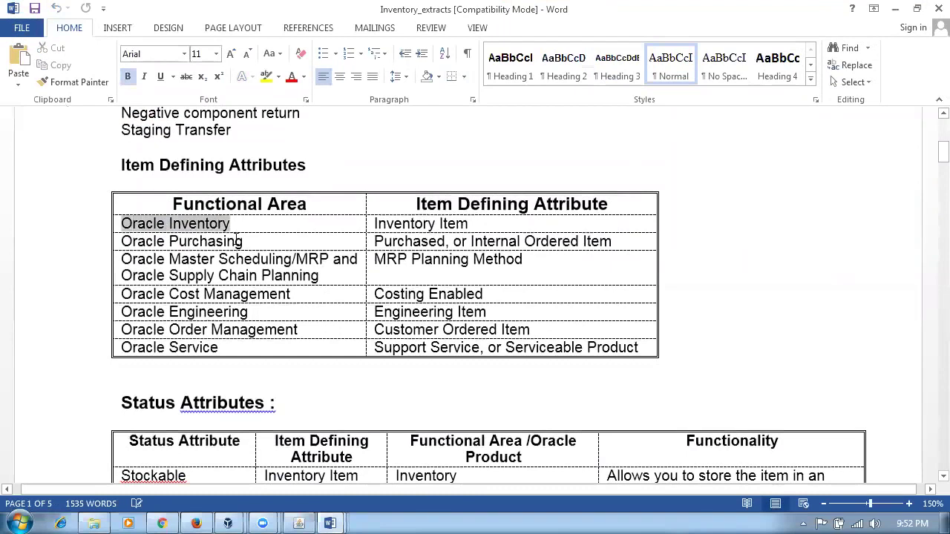
drag(402, 224, 467, 224)
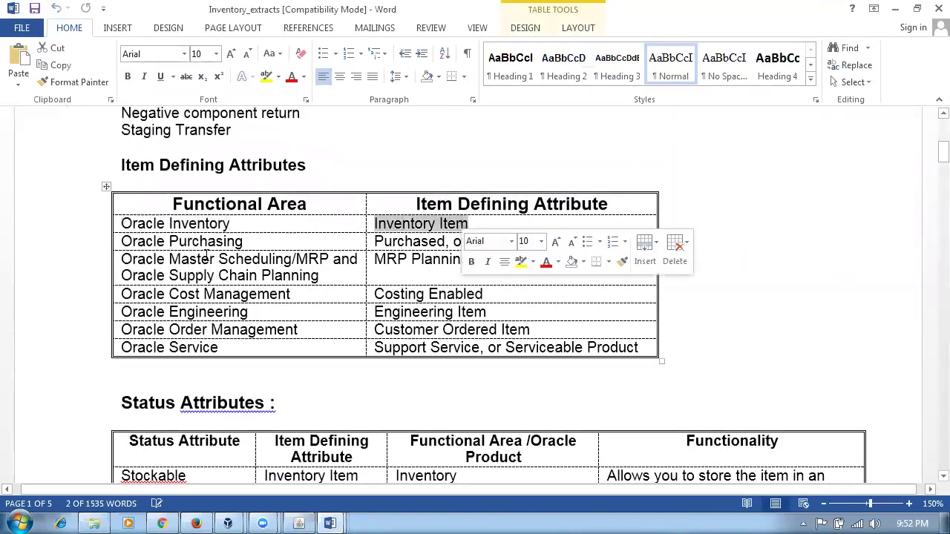
click(183, 241)
drag(122, 241, 246, 242)
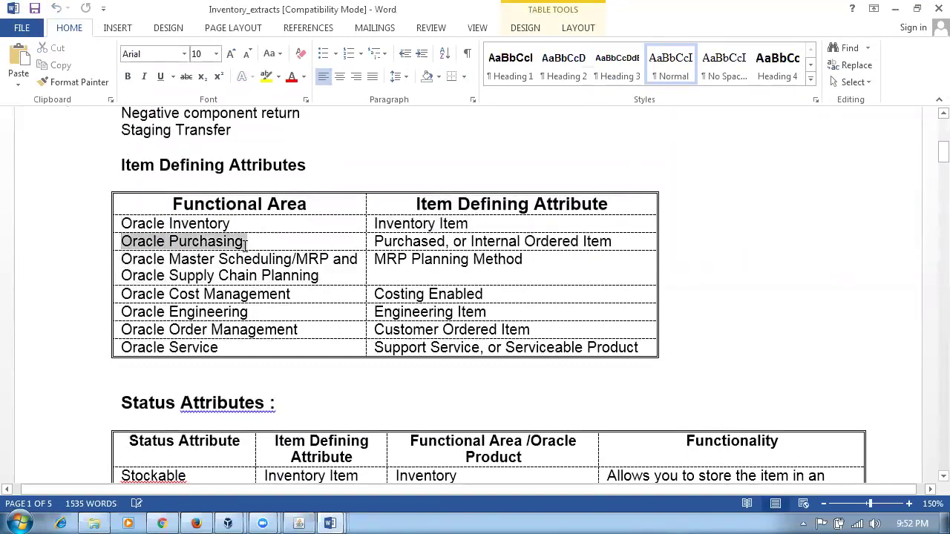
drag(374, 241, 427, 242)
Switch to Oracle Applications, view the item's Purchasing attributes, and toggle Internal Ordered on and off in the Order Management attributes
click(300, 522)
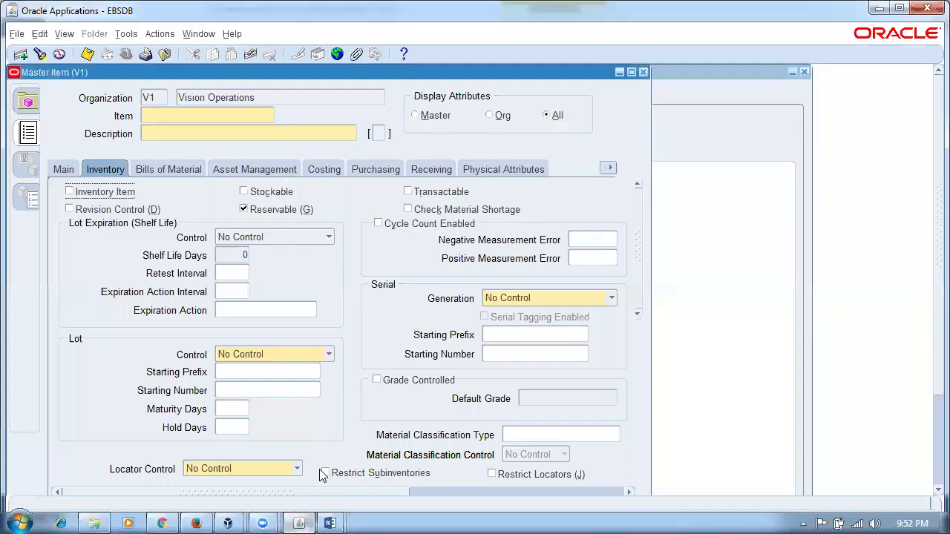
click(381, 170)
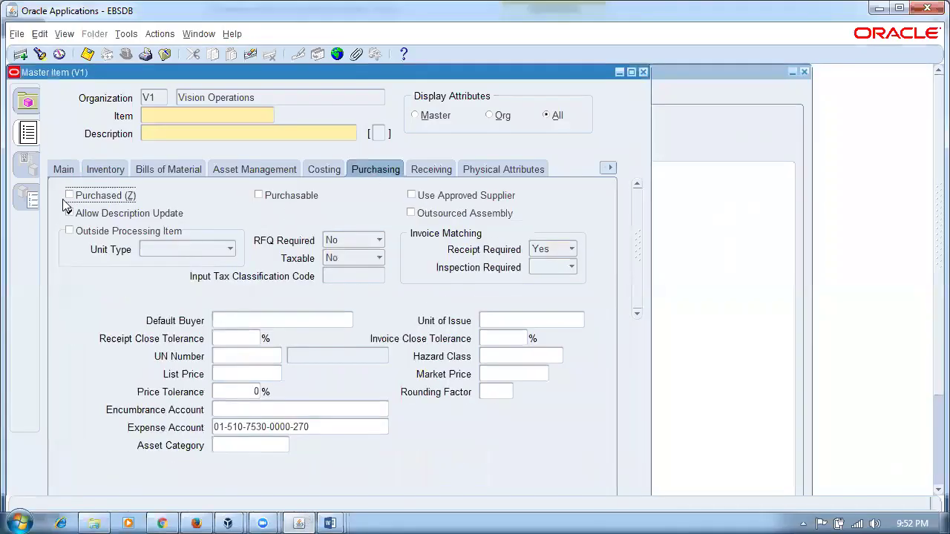
click(607, 169)
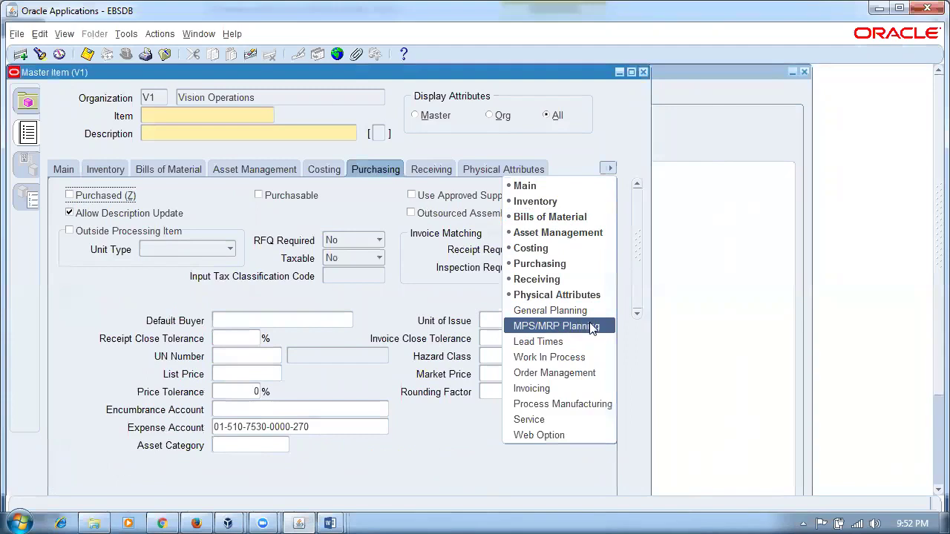
click(573, 374)
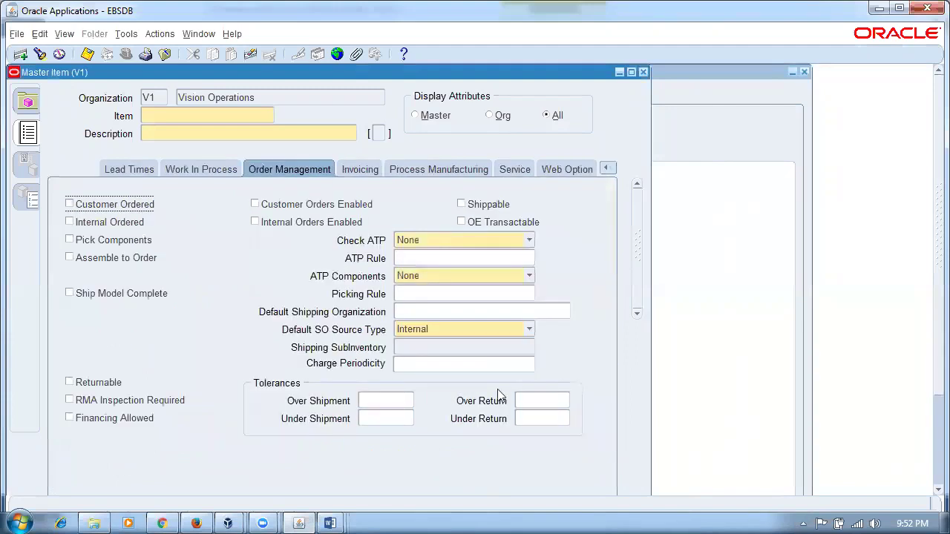
click(70, 222)
click(70, 225)
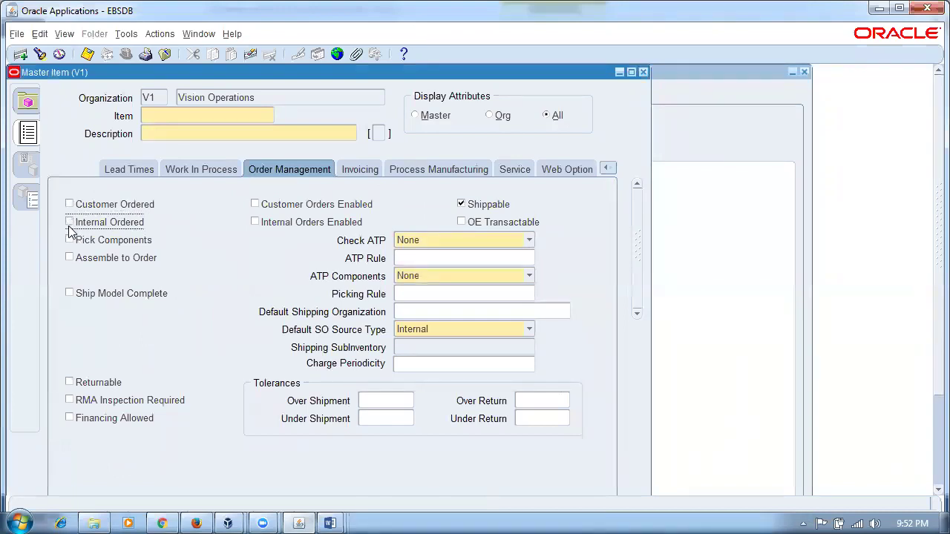
Switch back to Inventory_extracts in Word and review the defining attributes for Oracle Purchasing, Master Scheduling/MRP and Cost Management
key(alt+Tab)
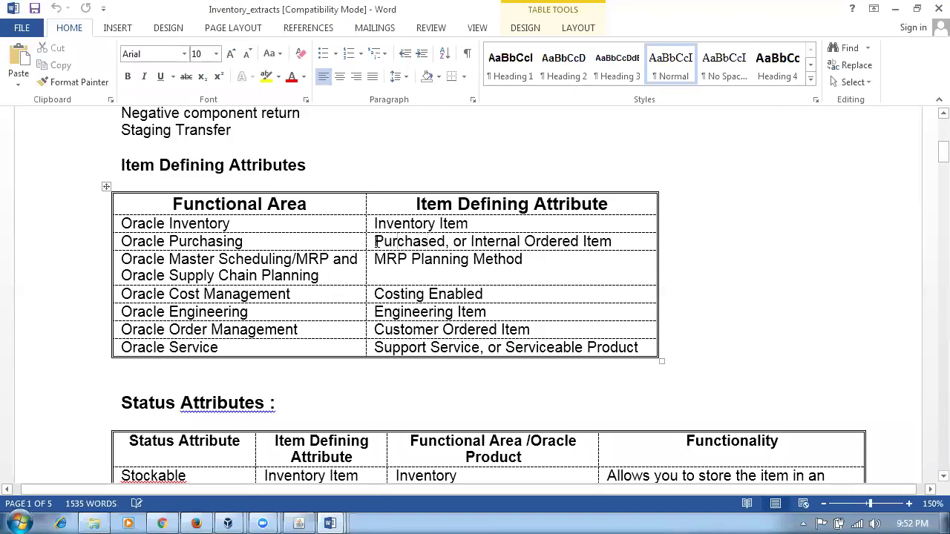
drag(376, 241, 598, 251)
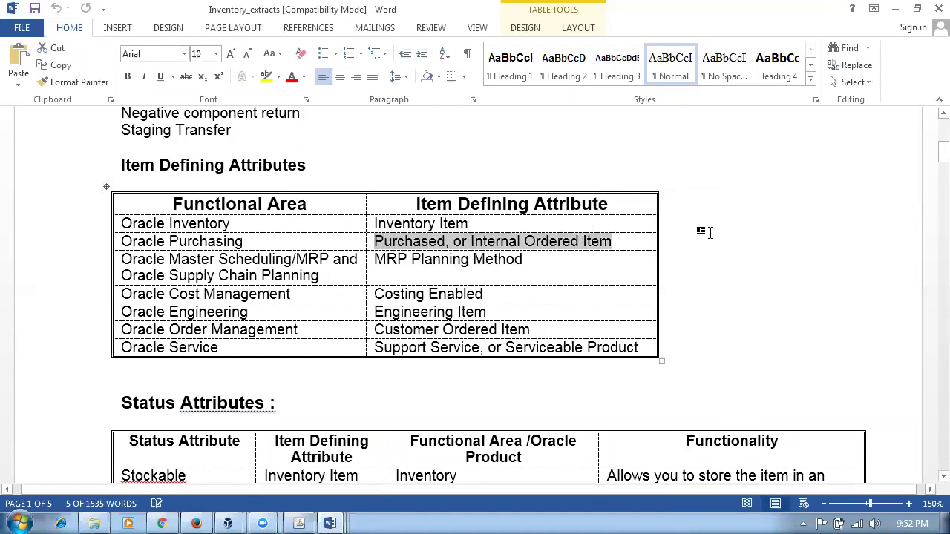
click(509, 245)
click(623, 244)
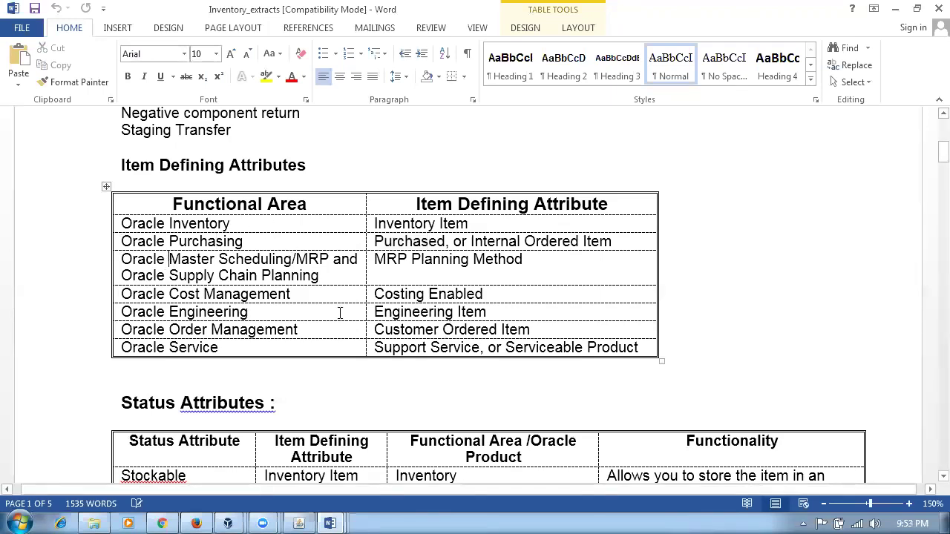
drag(166, 259, 215, 275)
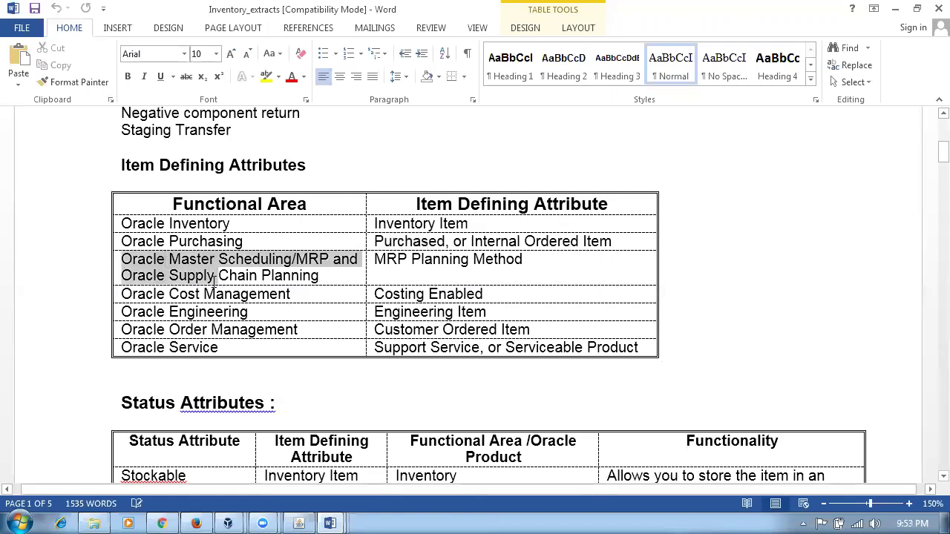
click(494, 259)
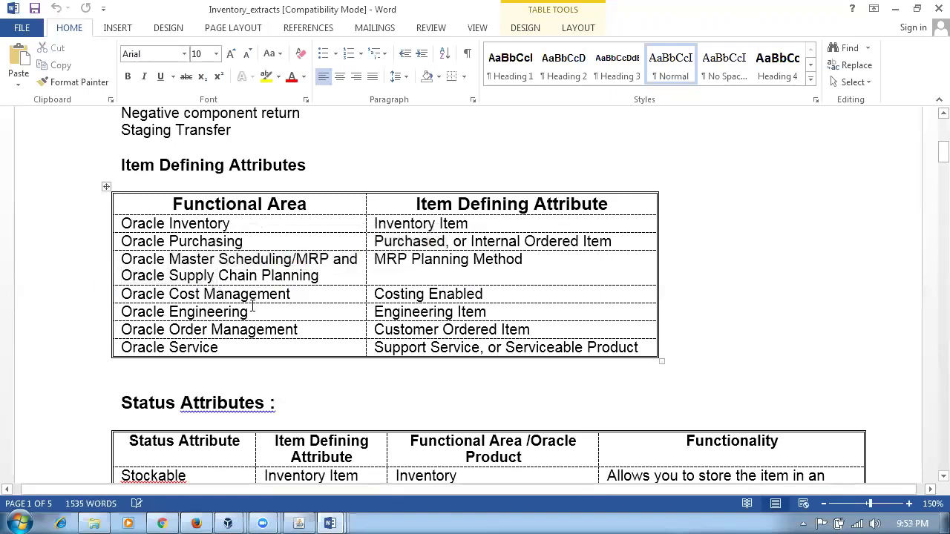
drag(393, 295, 479, 299)
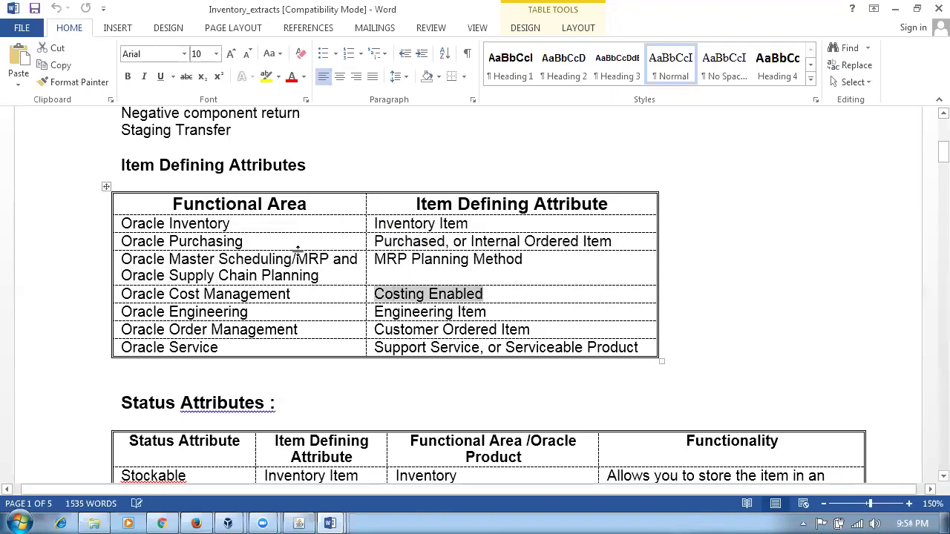
Highlight all the functional areas and go over the Oracle Inventory and Oracle Purchasing rows of the Item Defining Attributes table again
drag(232, 222, 312, 340)
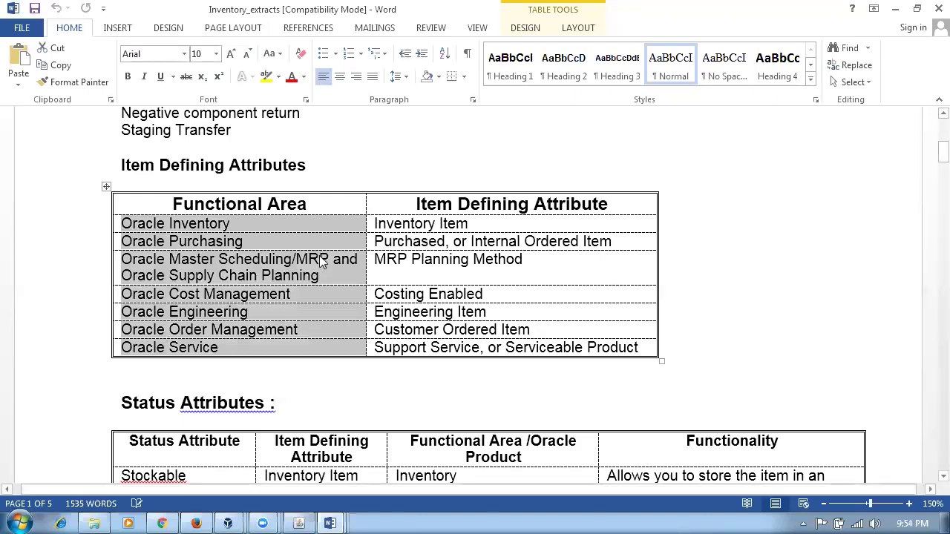
click(434, 229)
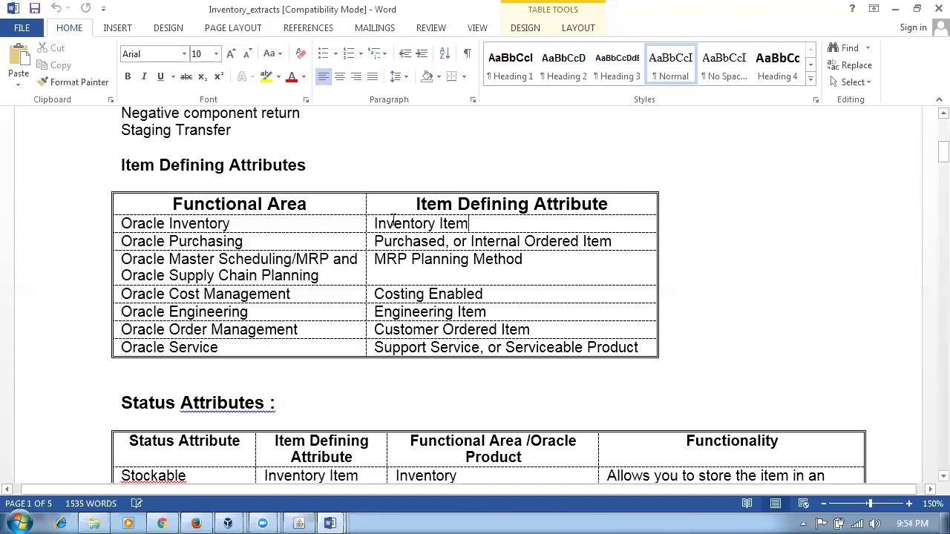
drag(470, 223, 374, 223)
click(451, 329)
drag(613, 242, 355, 247)
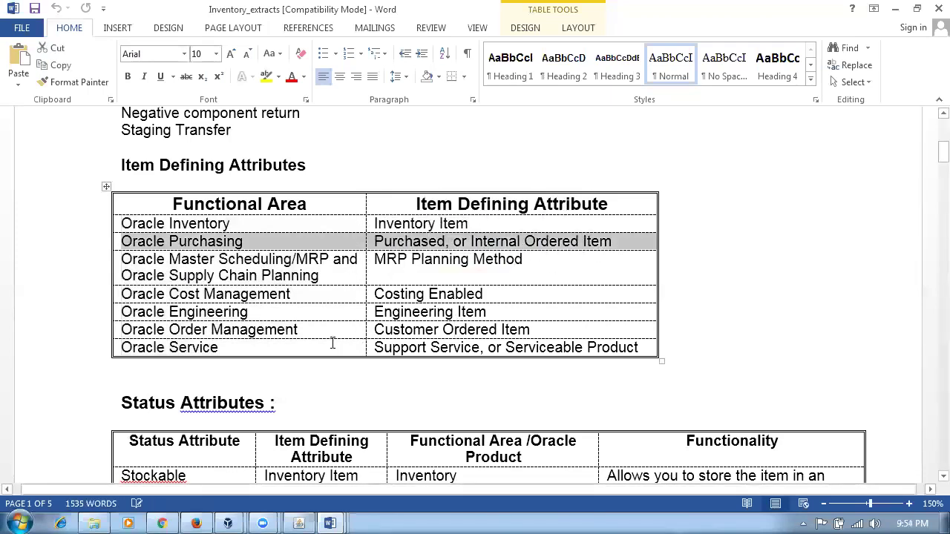
click(333, 343)
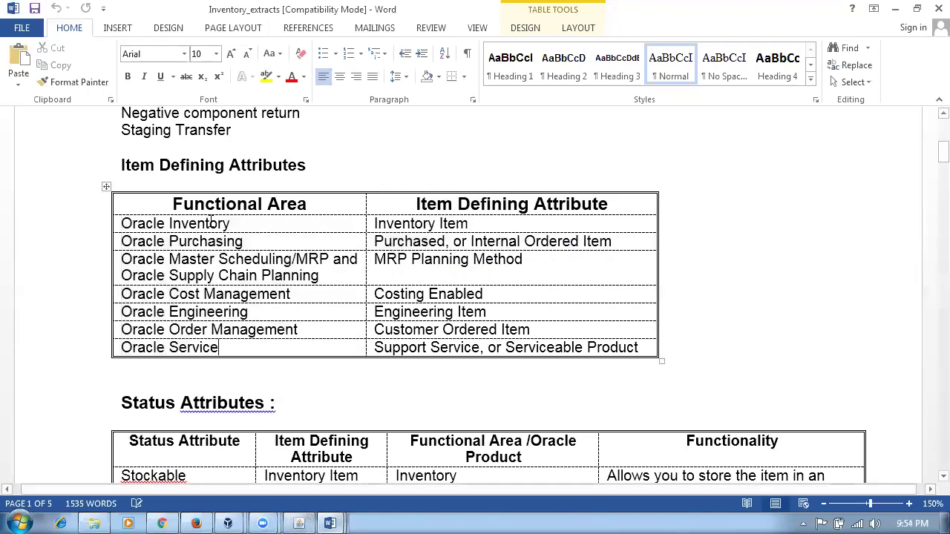
drag(238, 223, 489, 244)
click(479, 230)
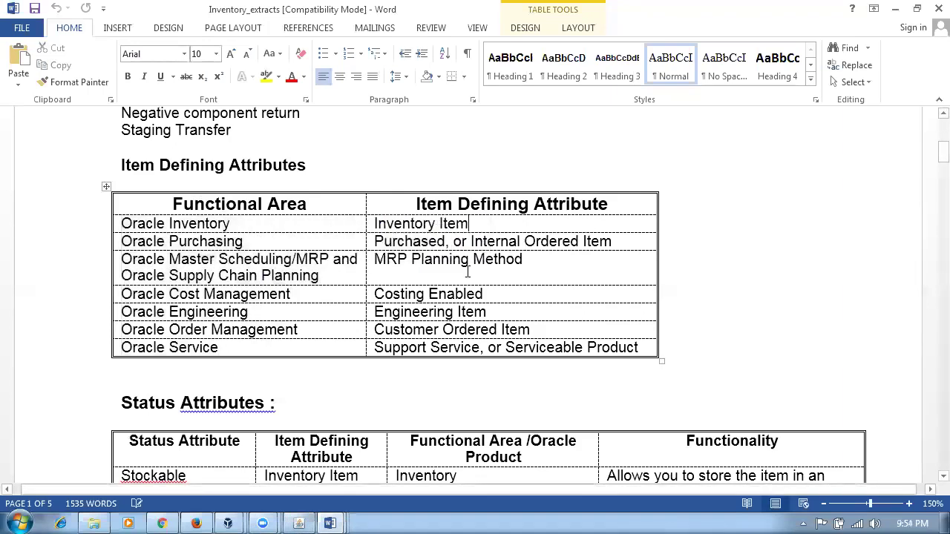
click(455, 295)
Switch to the Fusion_Inventory_Work_Sheet_Final document and highlight topic 112, Status Attributes, under Inventory Fundamentals
mouse_move(333, 523)
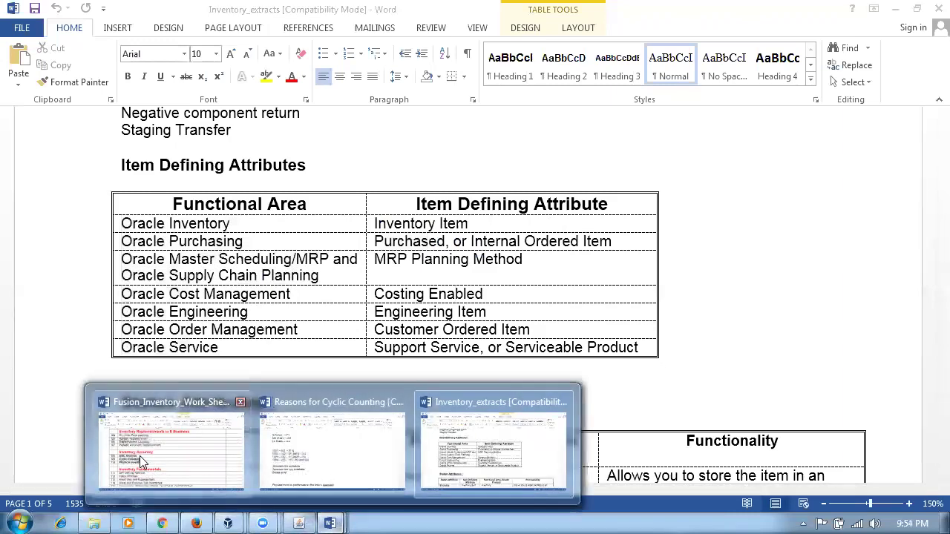
click(179, 419)
click(180, 417)
drag(254, 417, 145, 416)
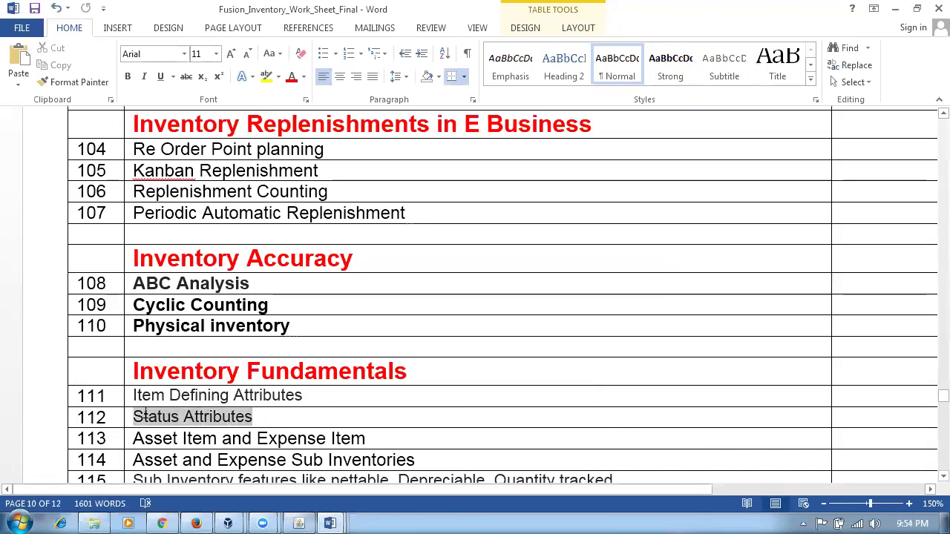
Return to Inventory_extracts and examine the Stockable row of the Status Attributes table, highlighting its functionality and item defining attribute
click(331, 523)
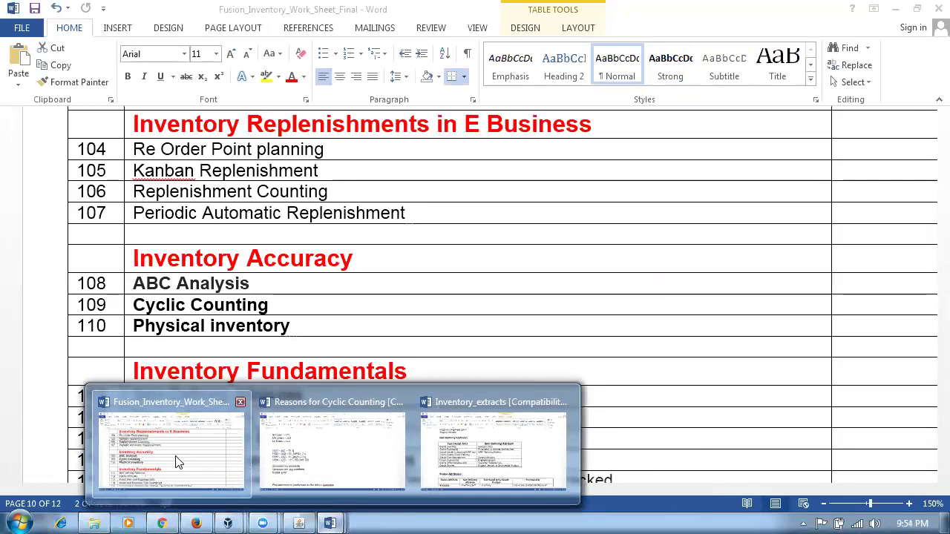
click(461, 464)
scroll(456, 420, down, 3)
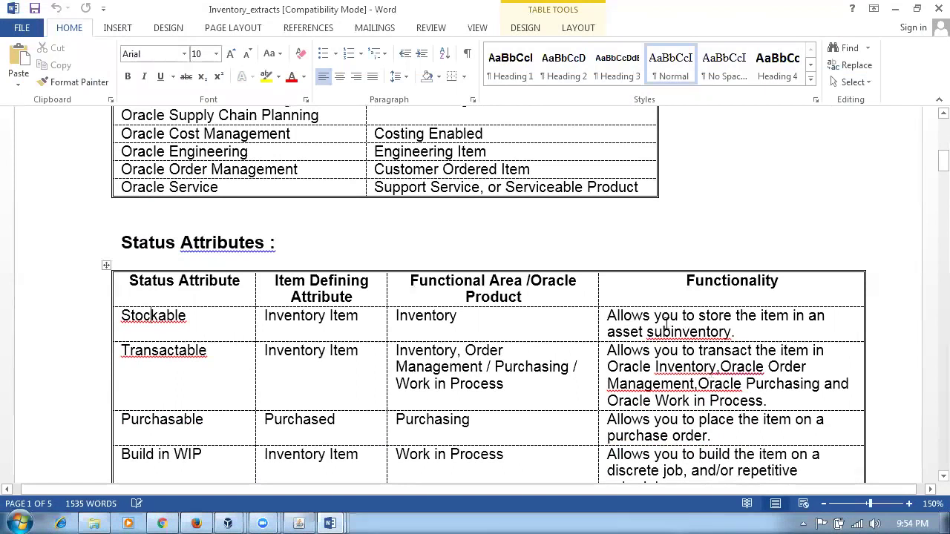
drag(653, 319, 643, 318)
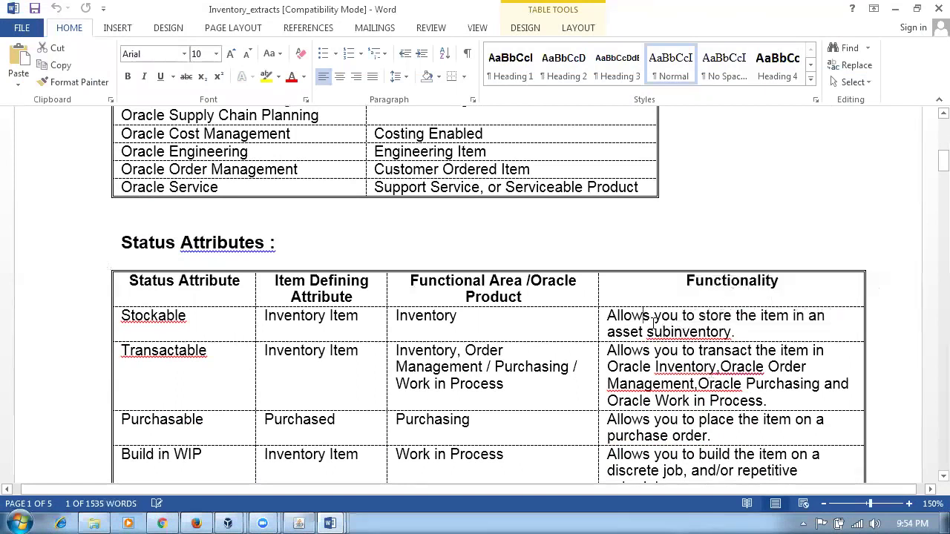
triple_click(655, 320)
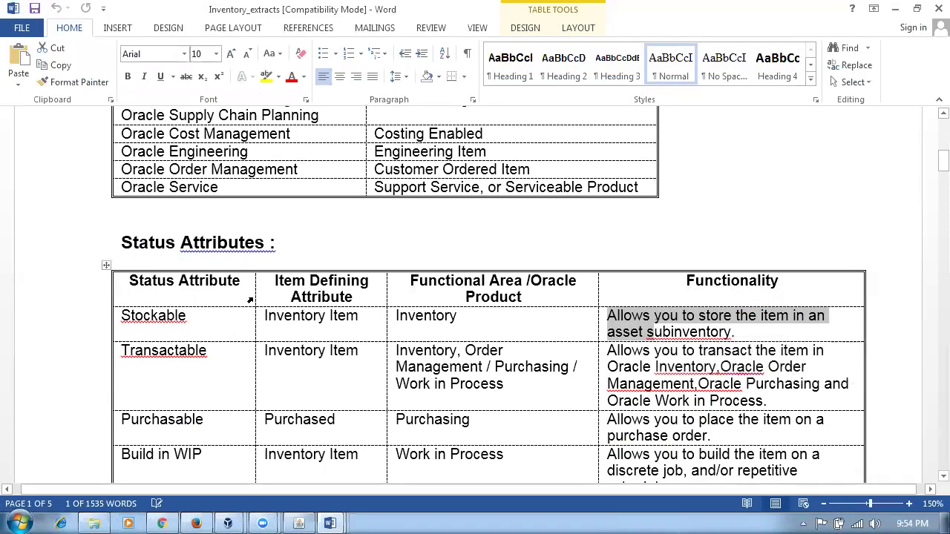
click(191, 325)
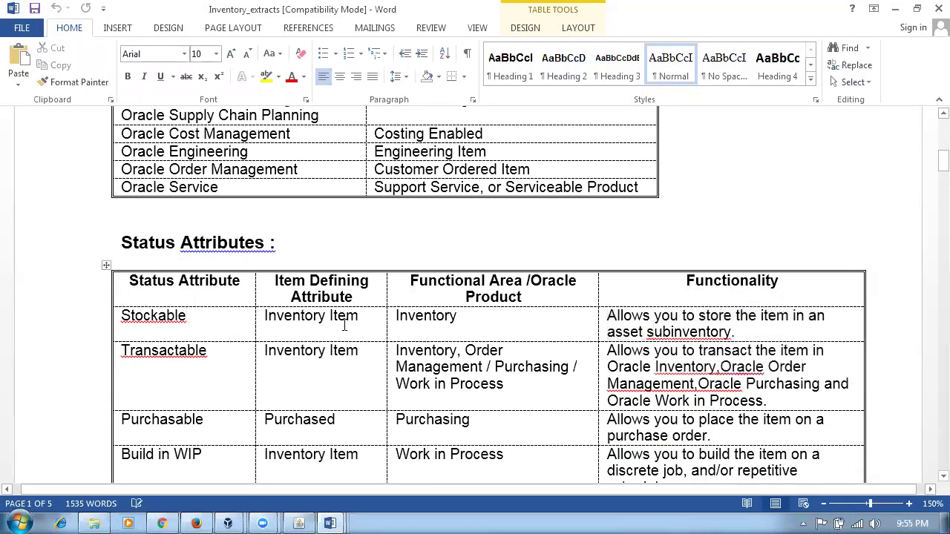
drag(280, 318, 364, 321)
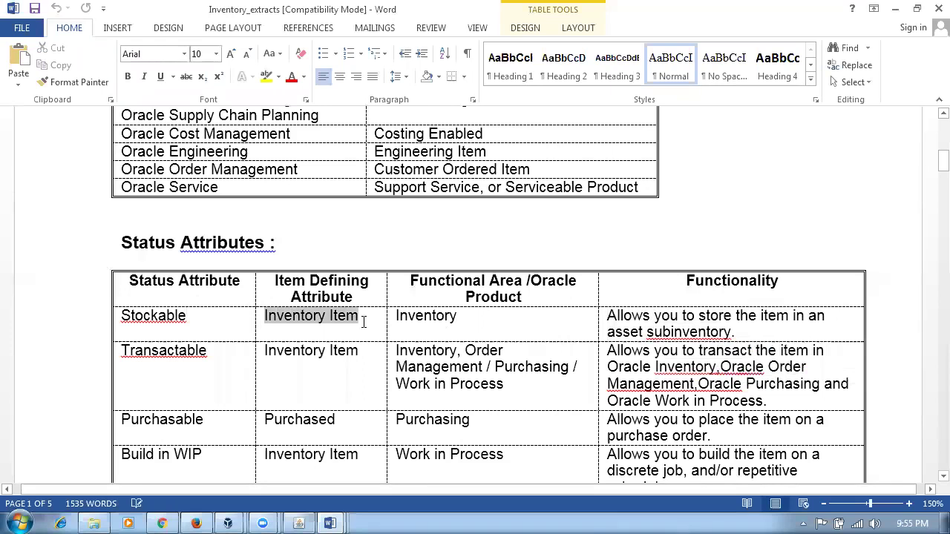
Switch to the Master Item form and try to enable Stockable in the Inventory attributes without setting Inventory Item
click(194, 318)
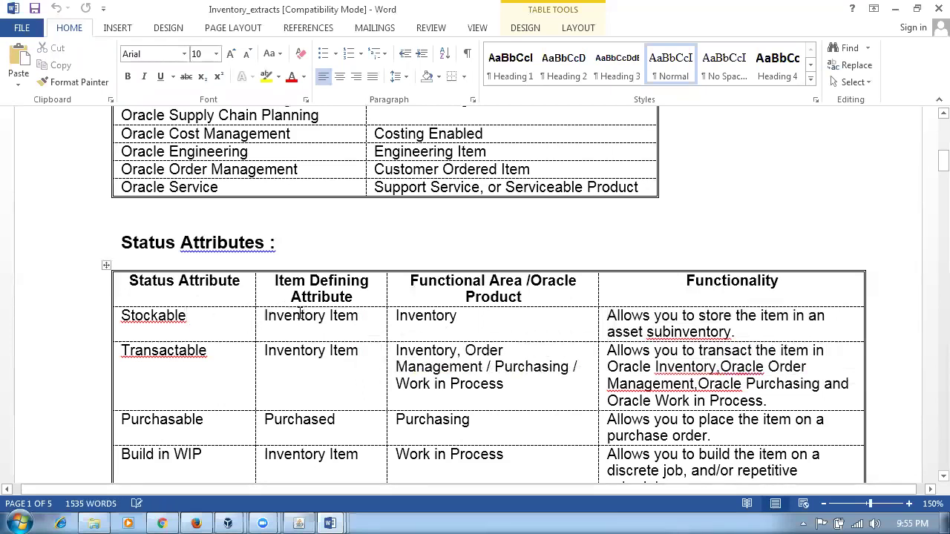
click(302, 520)
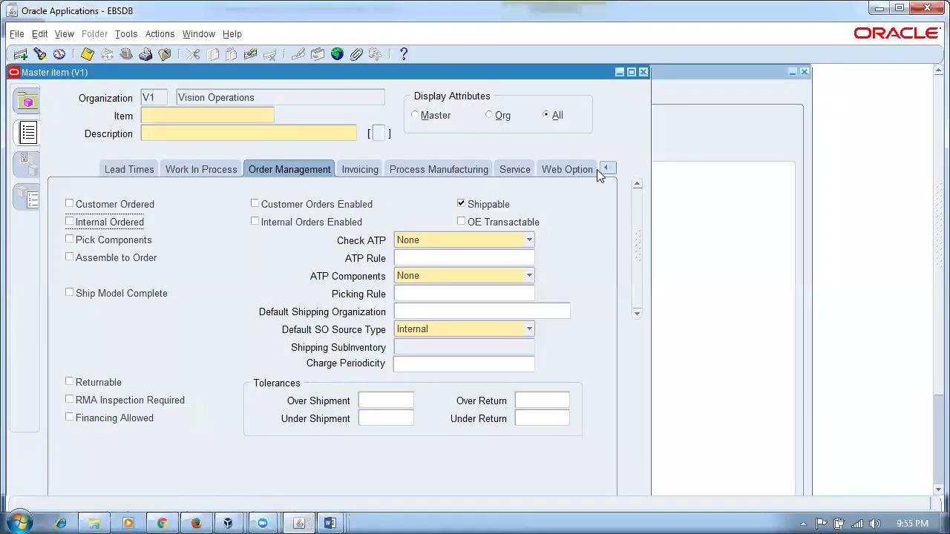
click(604, 169)
click(523, 198)
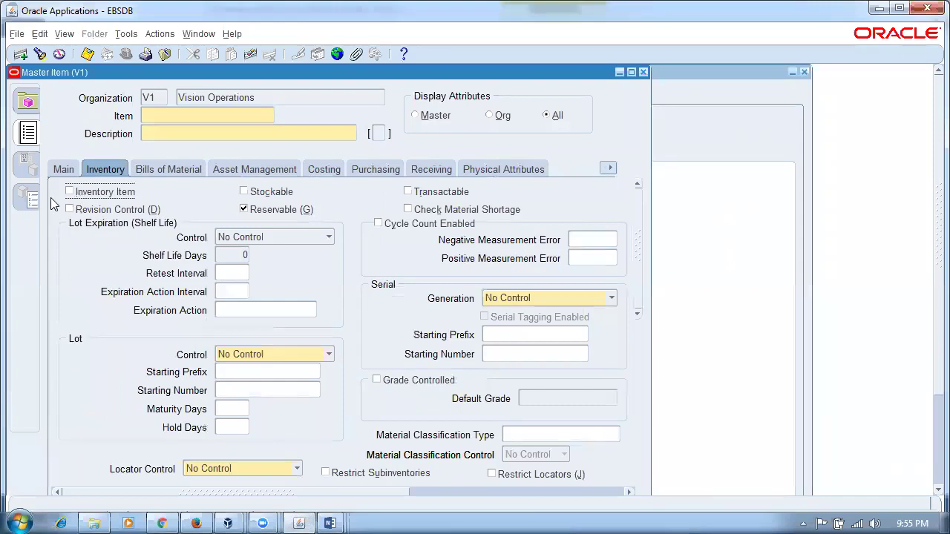
click(252, 192)
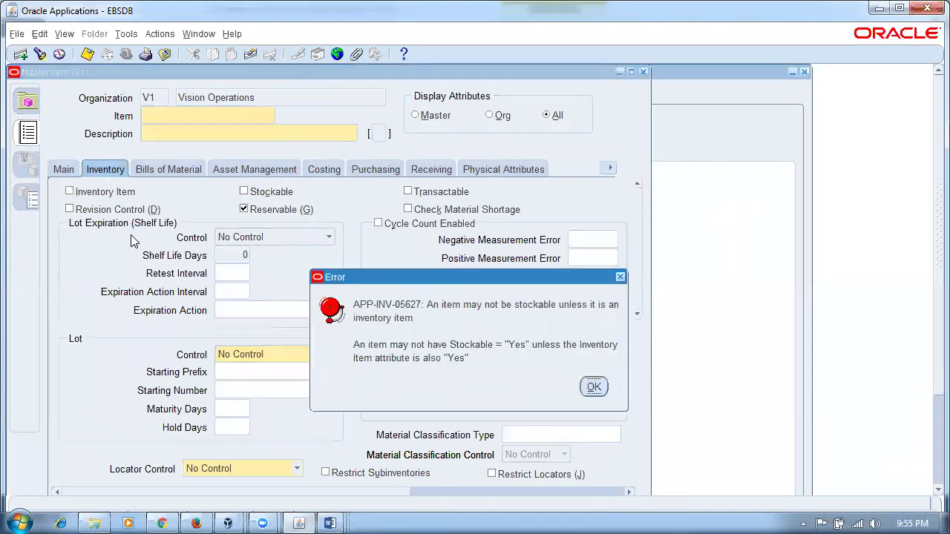
click(592, 388)
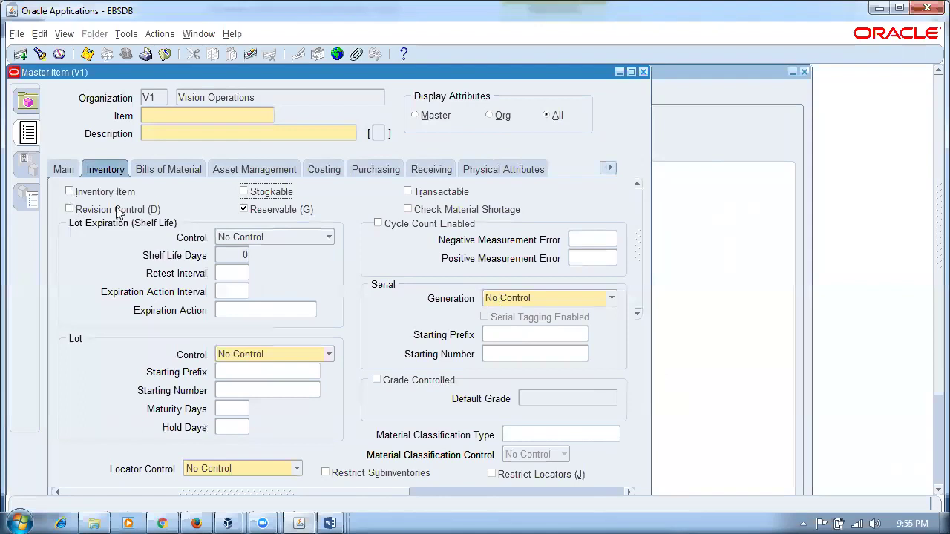
Enable Inventory Item for the new item and try to change its Transactable attribute
click(95, 192)
click(454, 195)
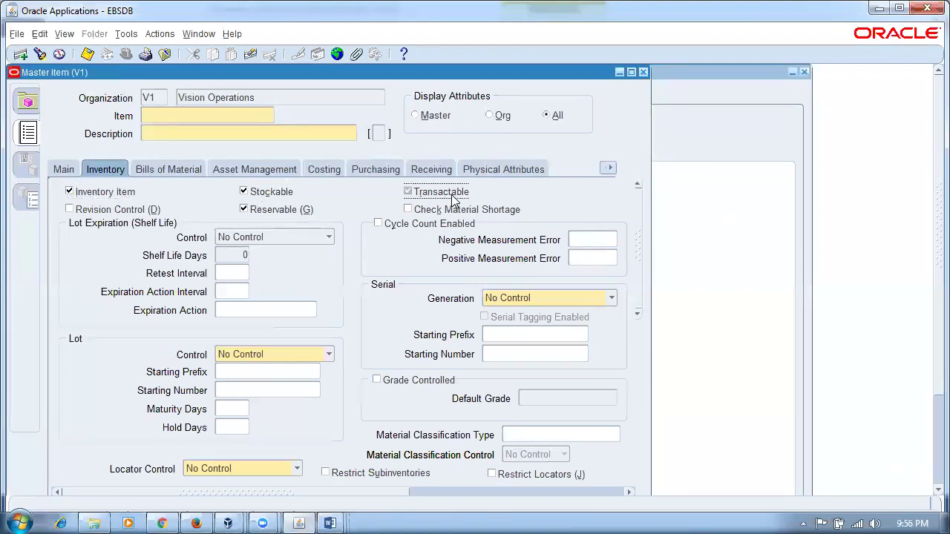
click(246, 210)
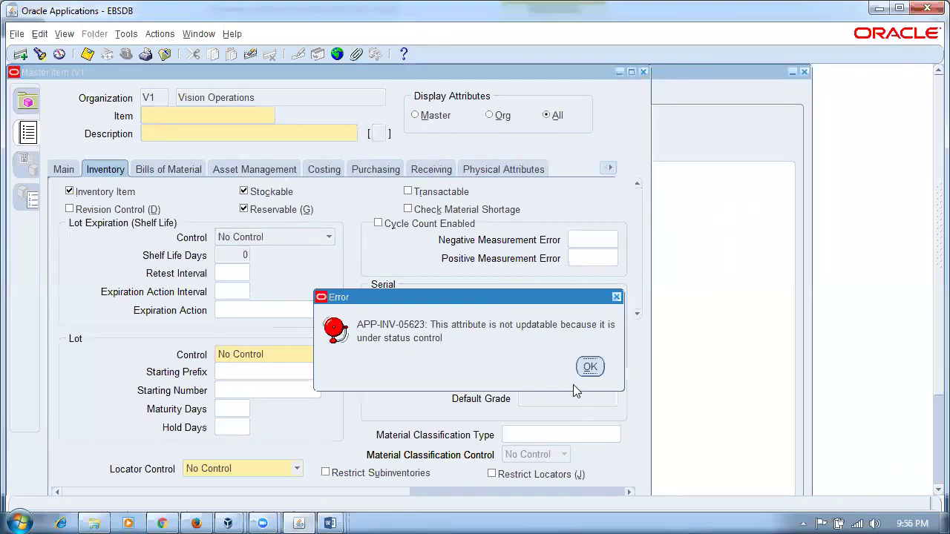
click(591, 367)
Set the Item Status to Inactive in the item's main attributes
click(58, 166)
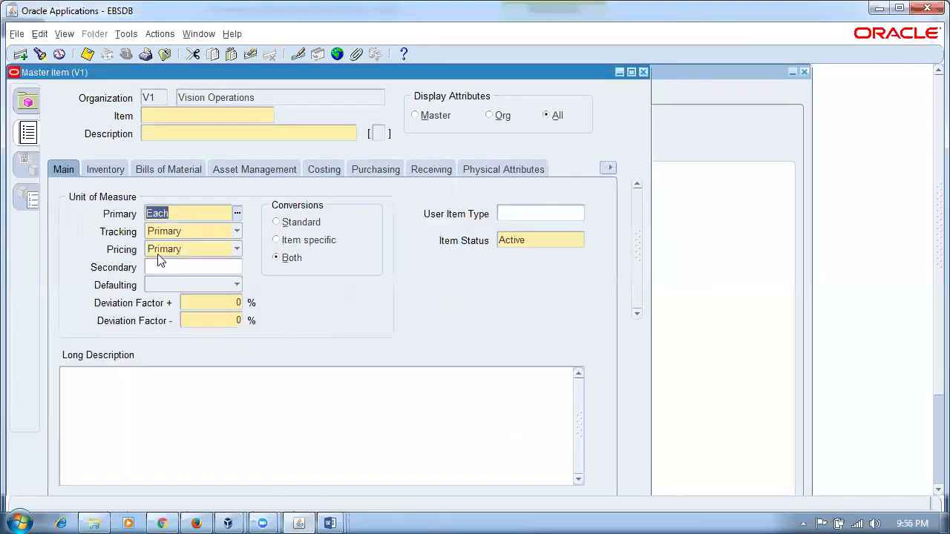
click(530, 241)
key(BackSpace)
text(ina)
key(Tab)
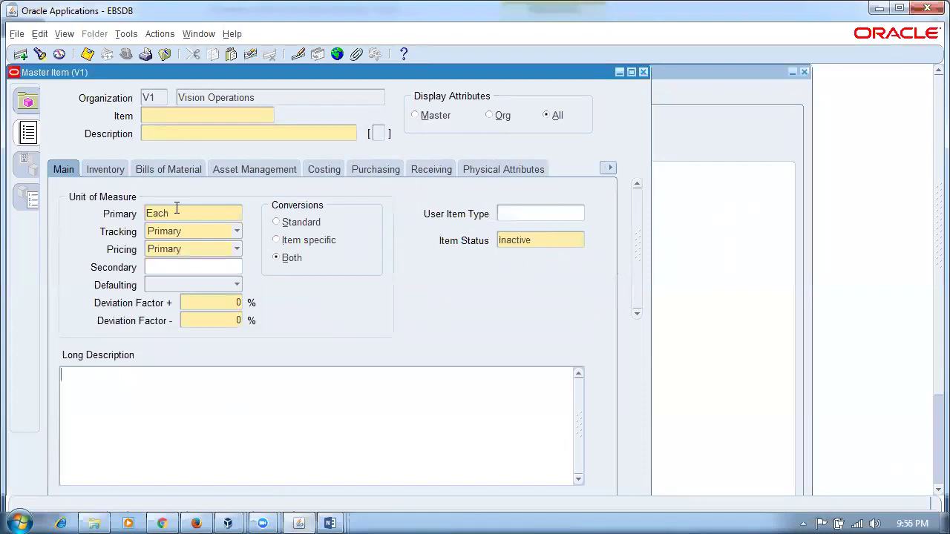
Return to the Inventory attributes and try to enable Transactable while Stockable is cleared
click(96, 172)
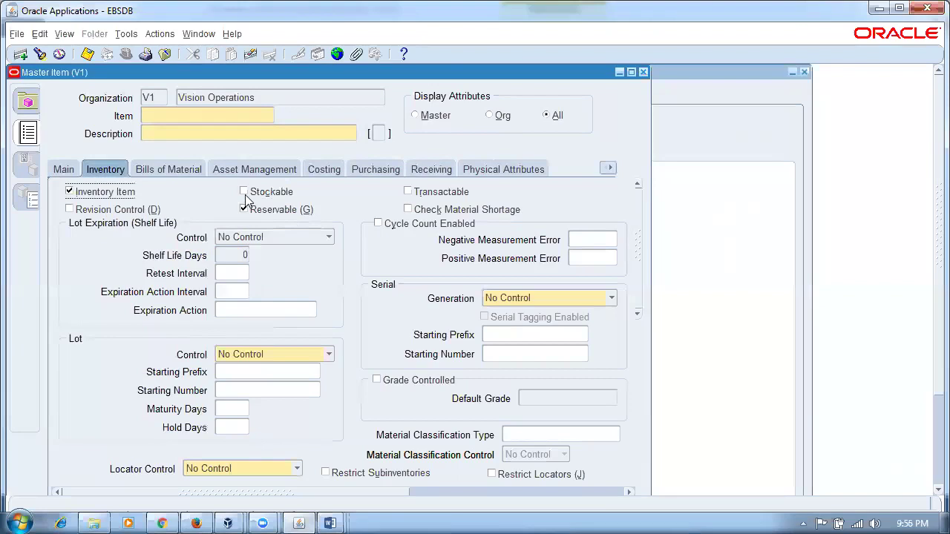
click(407, 192)
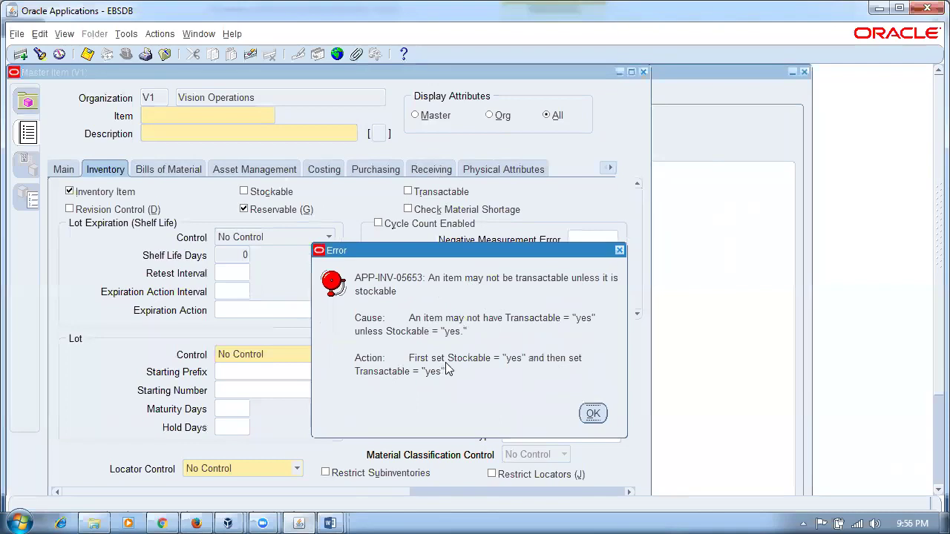
click(594, 413)
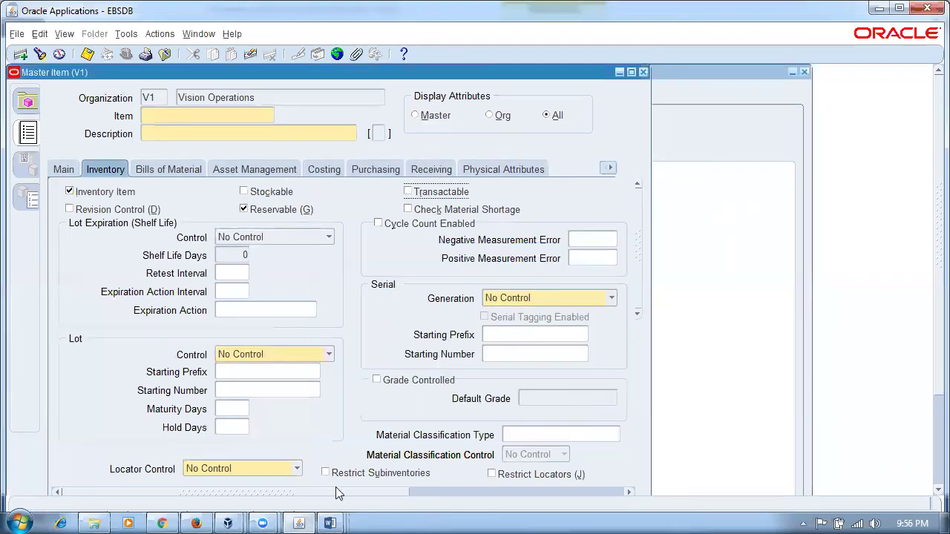
Switch to Inventory_extracts in Word and review Attribute interdependencies for Status Attributes, highlighting the Attribute and Must be set to columns
mouse_move(330, 523)
click(463, 390)
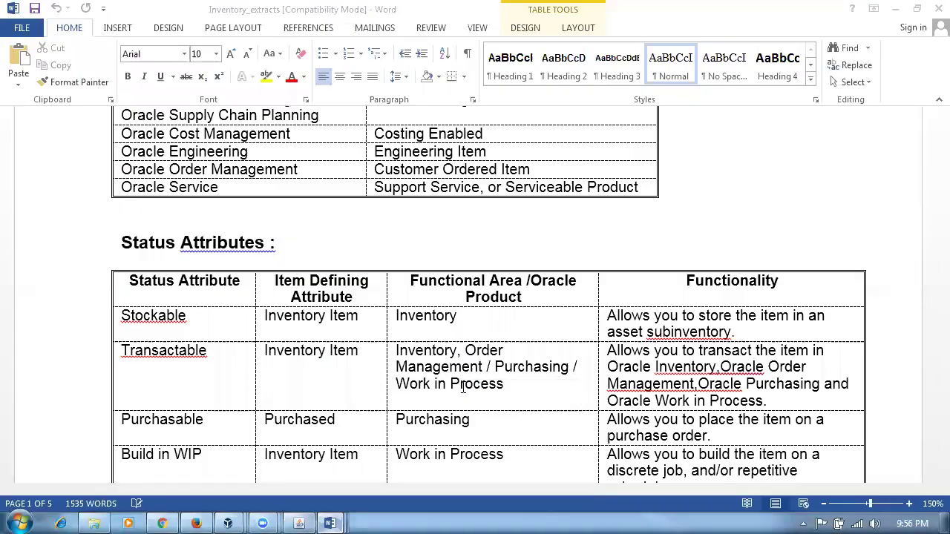
scroll(497, 365, down, 10)
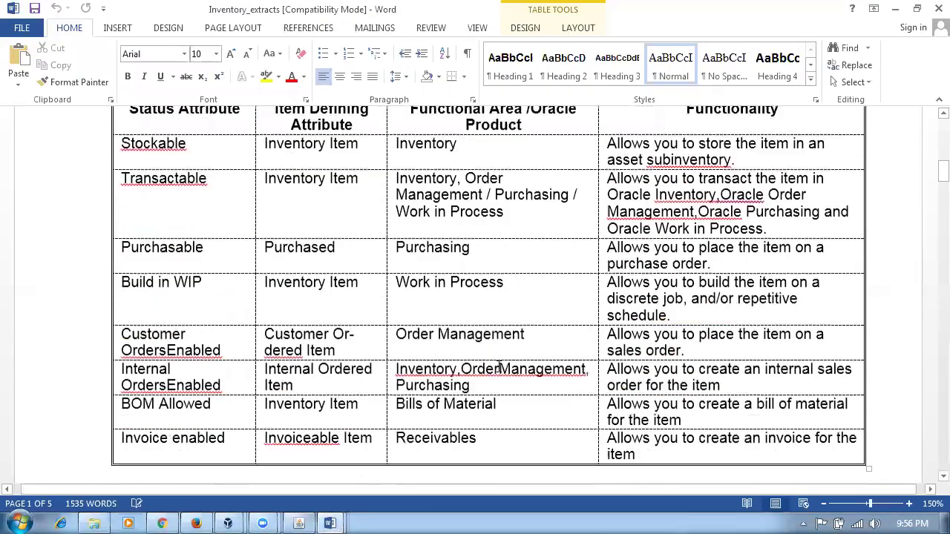
scroll(497, 371, down, 1)
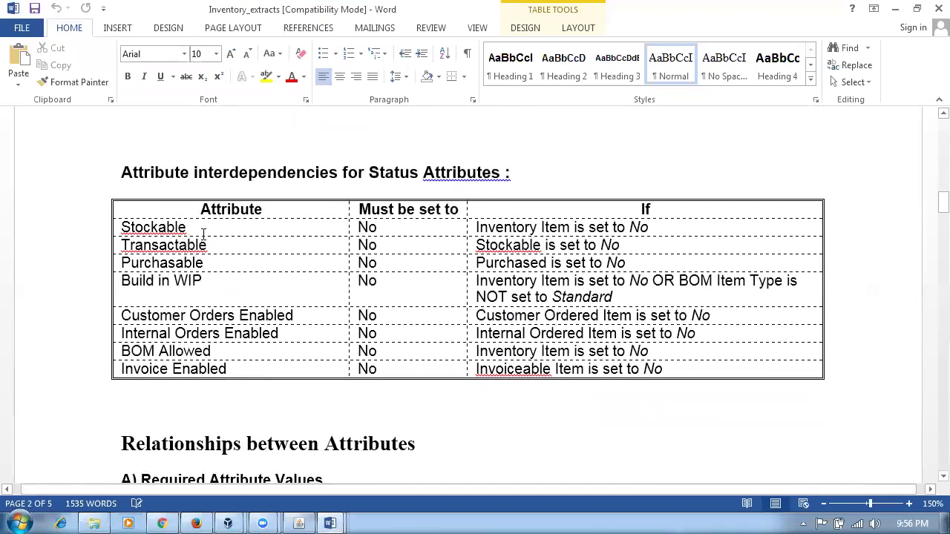
click(589, 226)
click(388, 248)
drag(199, 227, 427, 377)
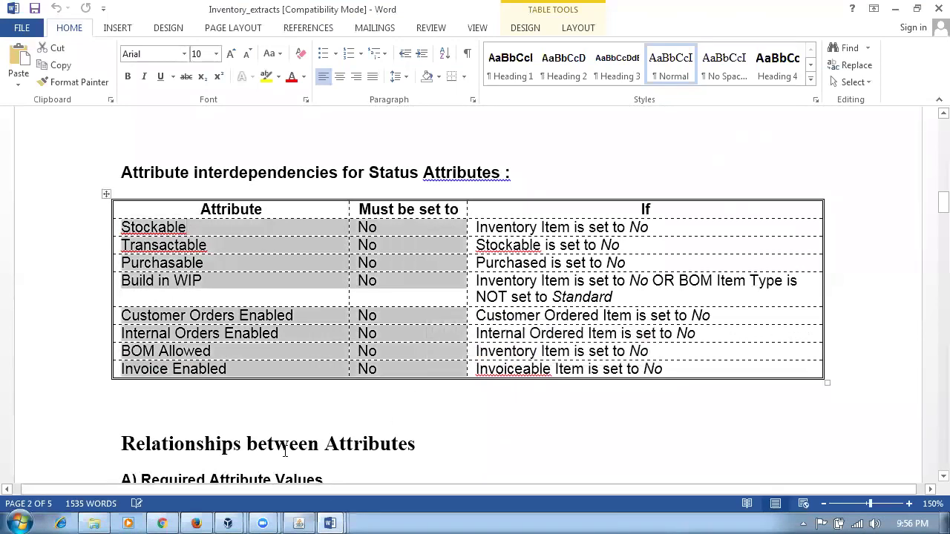
Go through the Required Attribute Values table under Relationships between Attributes, highlighting part of the Demand Time Fence Days row
click(289, 445)
scroll(290, 447, down, 3)
scroll(289, 449, down, 2)
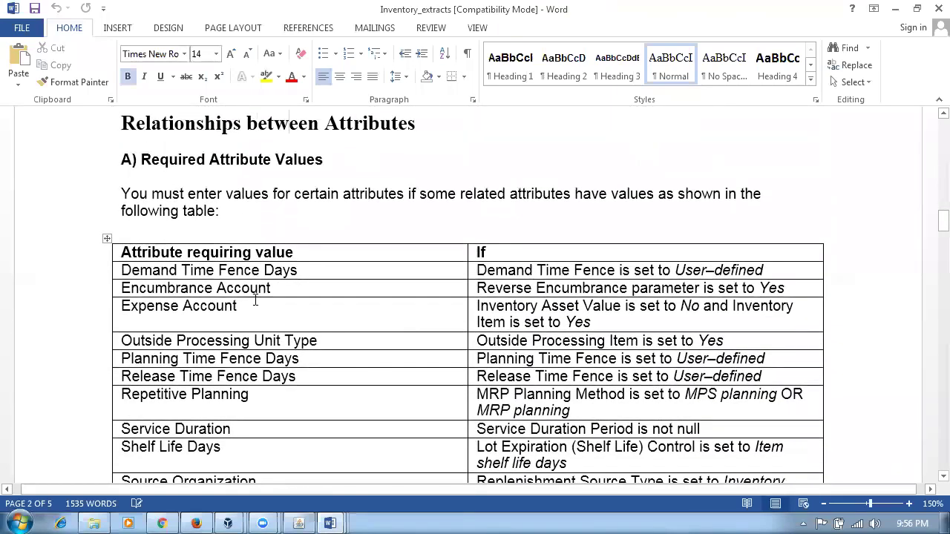
drag(122, 271, 198, 271)
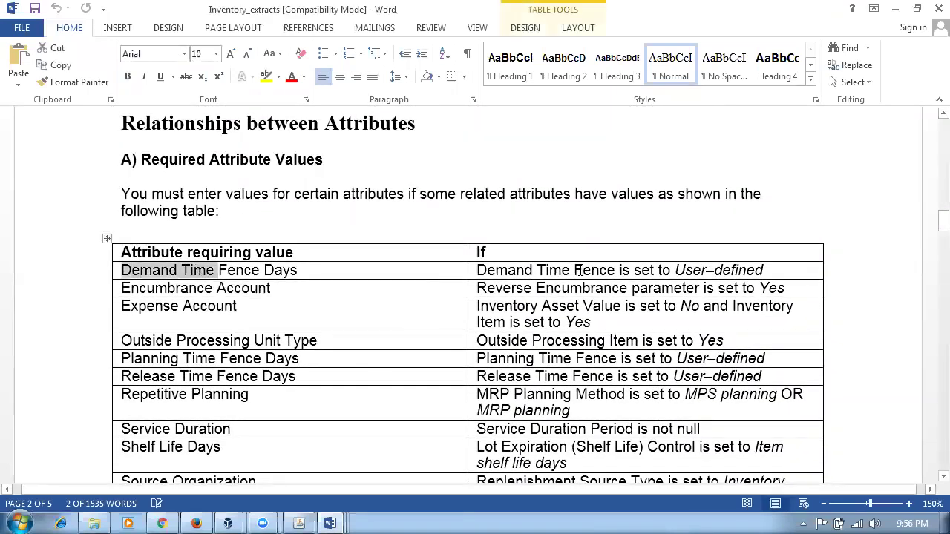
drag(574, 271, 630, 271)
click(306, 272)
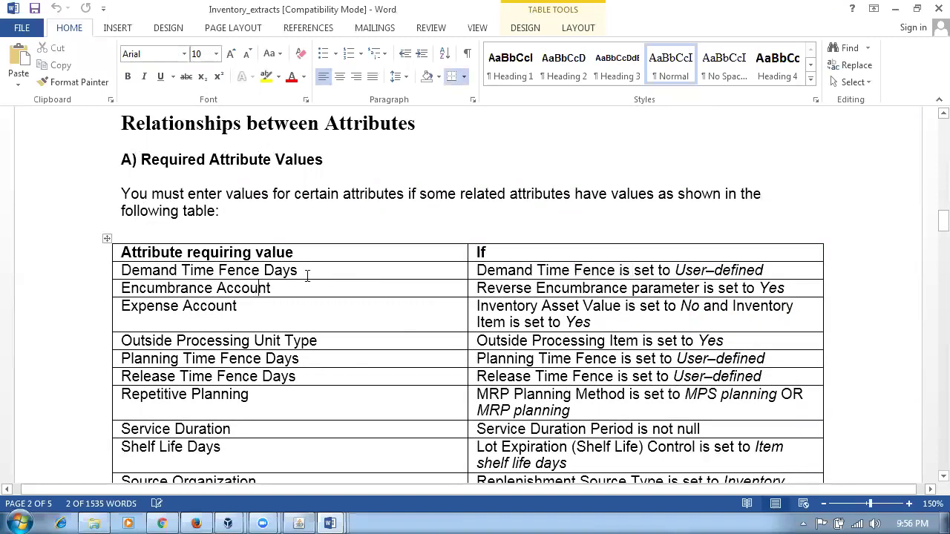
scroll(306, 223, down, 1)
scroll(297, 227, down, 7)
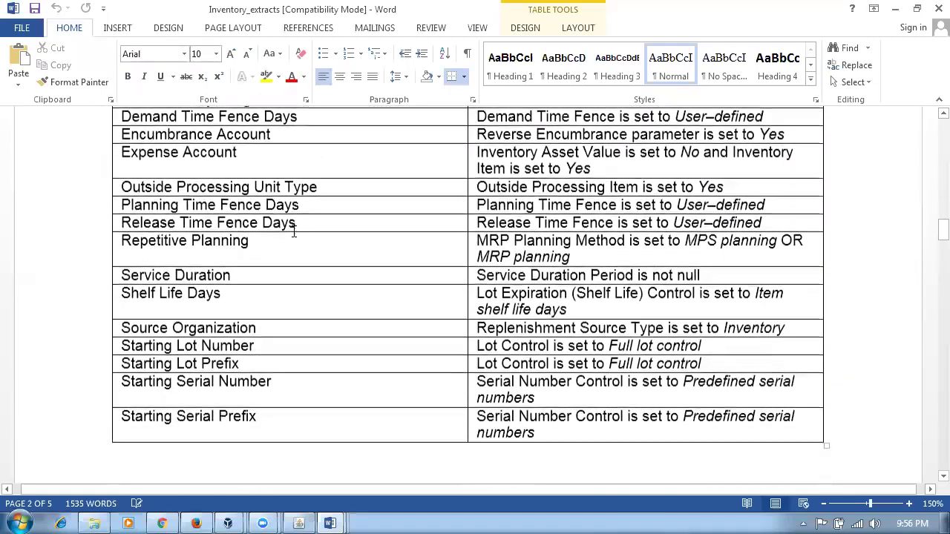
Examine the Interdependent Attributes table and the table of updatable attributes, and revisit the Required Attribute Values section
scroll(296, 233, down, 6)
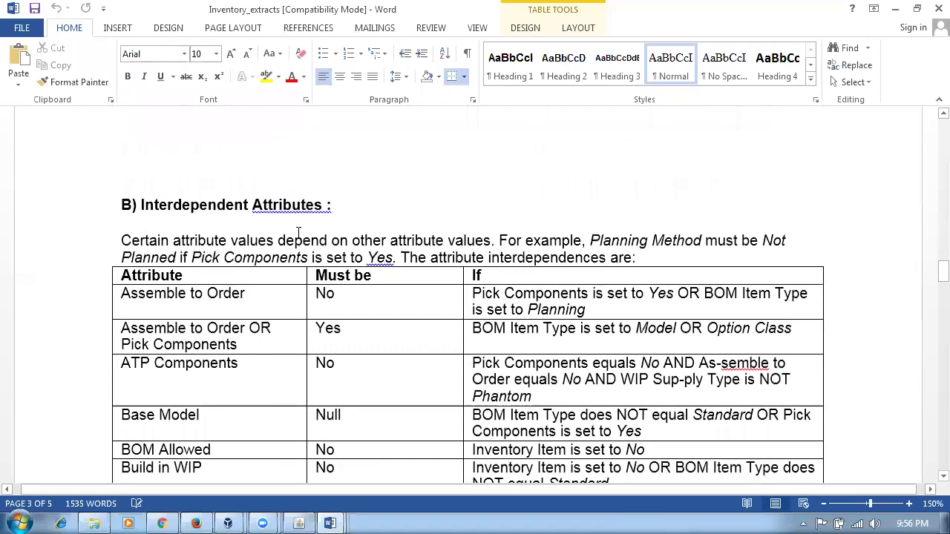
scroll(298, 234, down, 1)
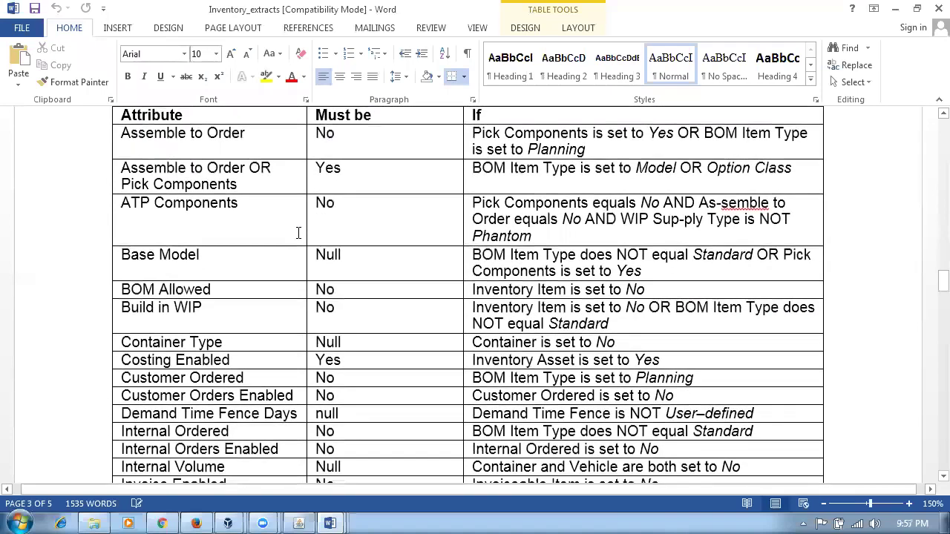
scroll(294, 236, down, 5)
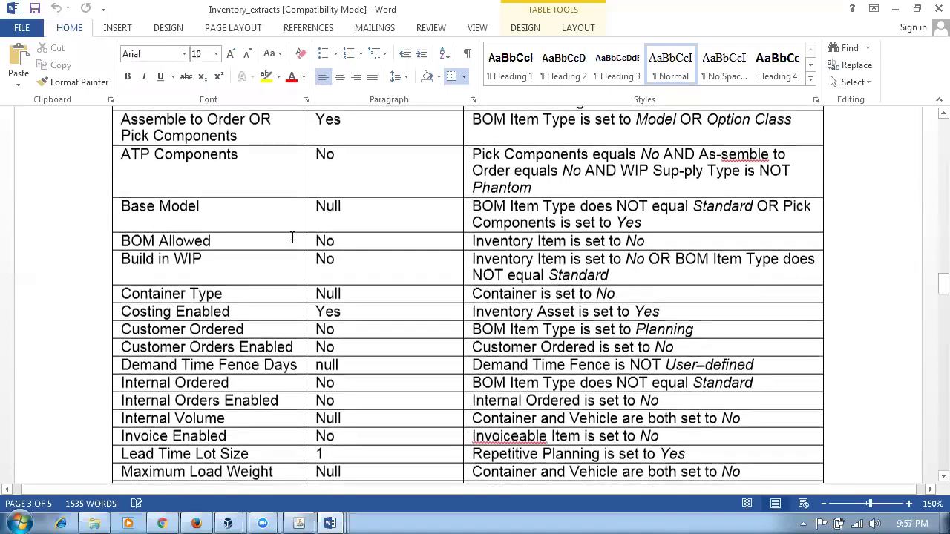
scroll(294, 238, down, 2)
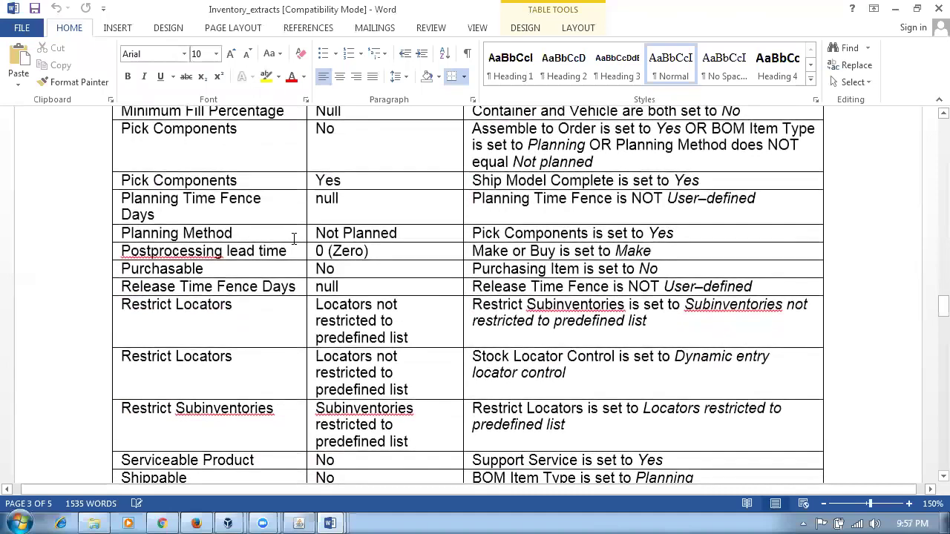
scroll(294, 234, down, 3)
scroll(295, 234, down, 5)
scroll(298, 234, down, 5)
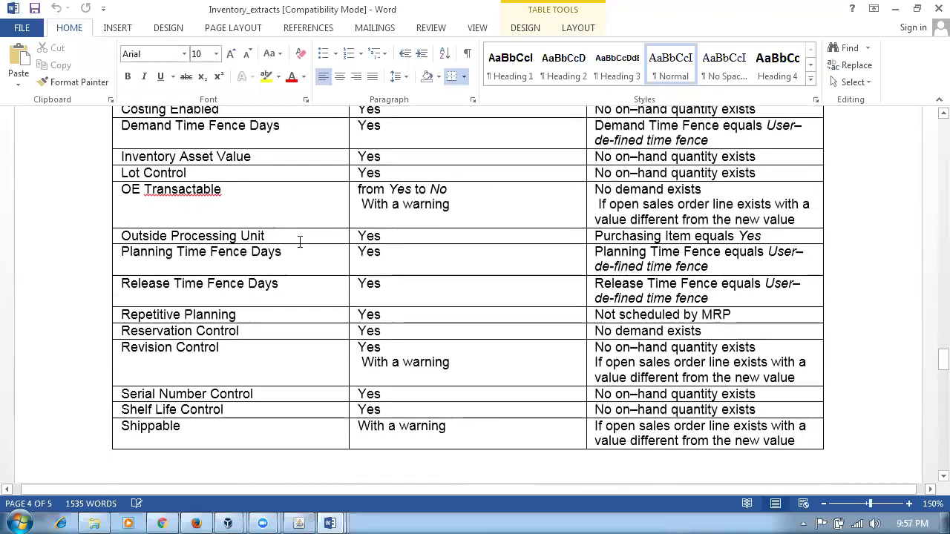
scroll(299, 241, up, 15)
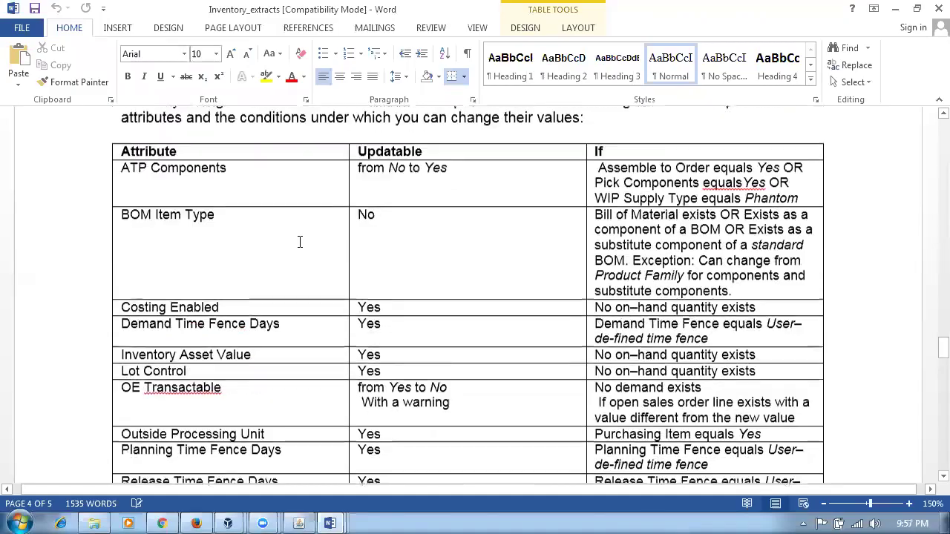
scroll(299, 241, up, 15)
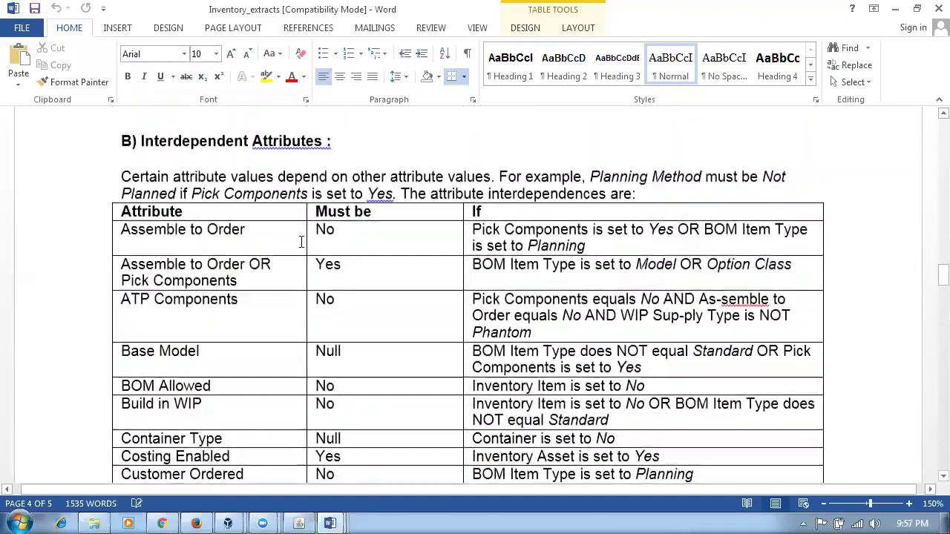
scroll(303, 238, up, 3)
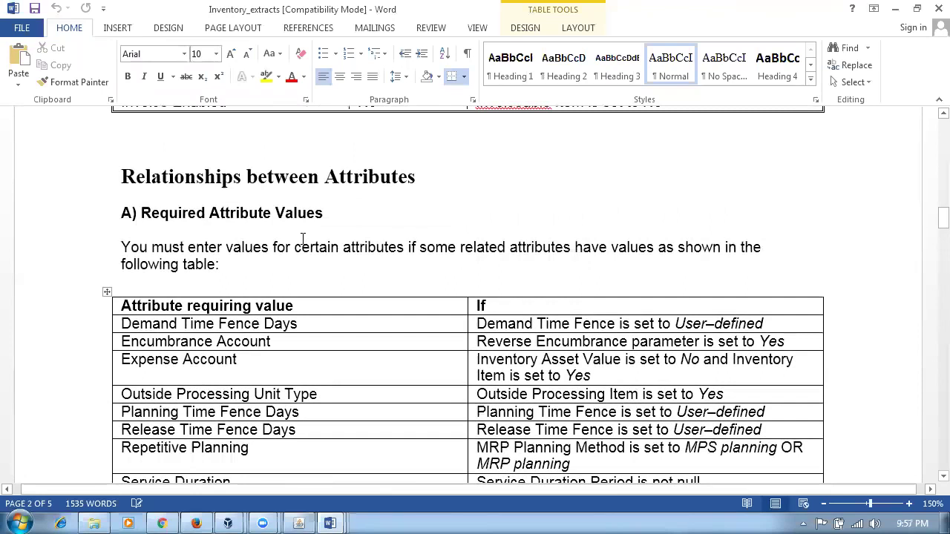
scroll(301, 238, down, 5)
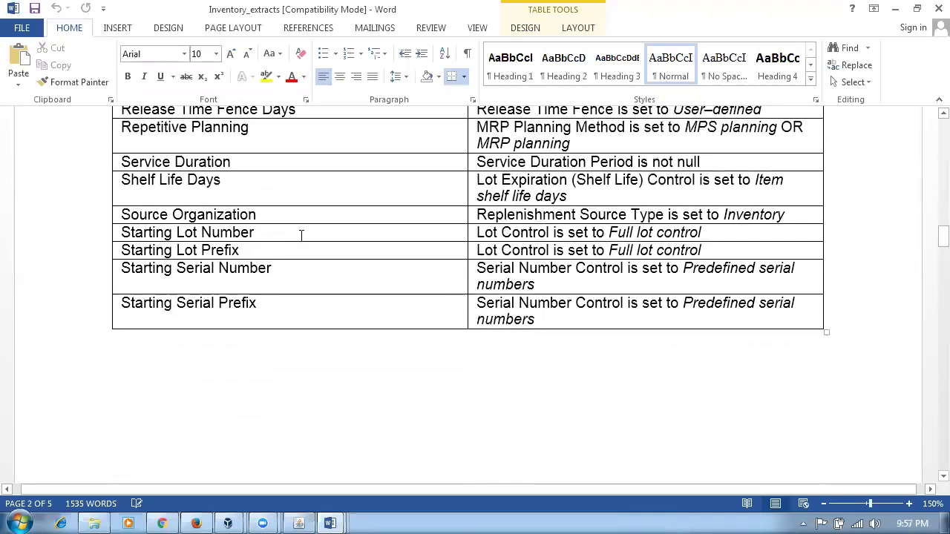
Return to the Status Attributes table and highlight the status attributes from Stockable through Invoice enabled
scroll(302, 233, up, 1)
scroll(302, 232, up, 15)
scroll(302, 232, up, 4)
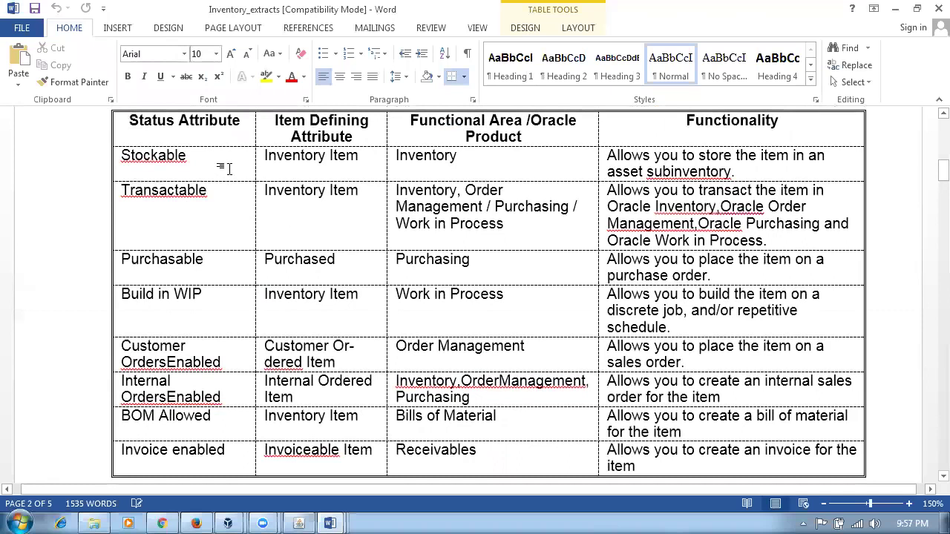
drag(230, 174, 219, 457)
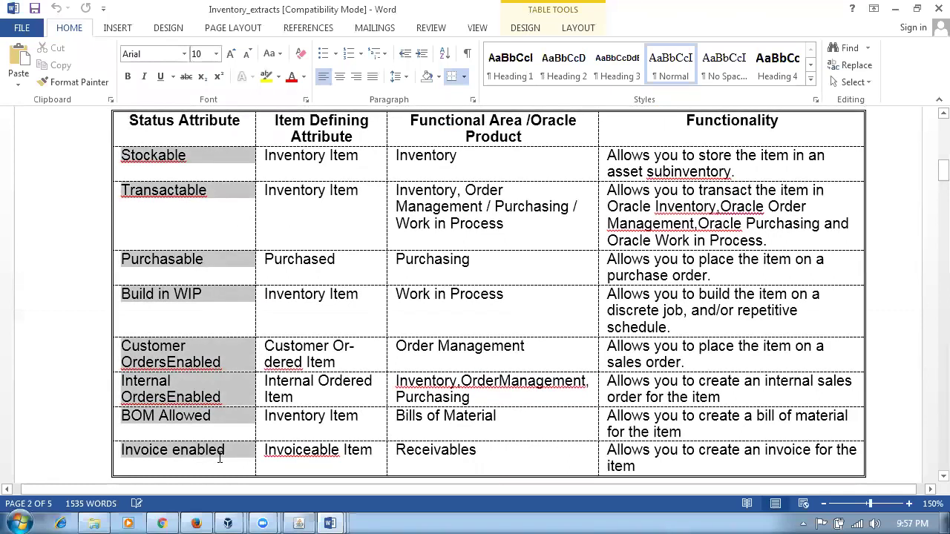
drag(224, 463, 225, 463)
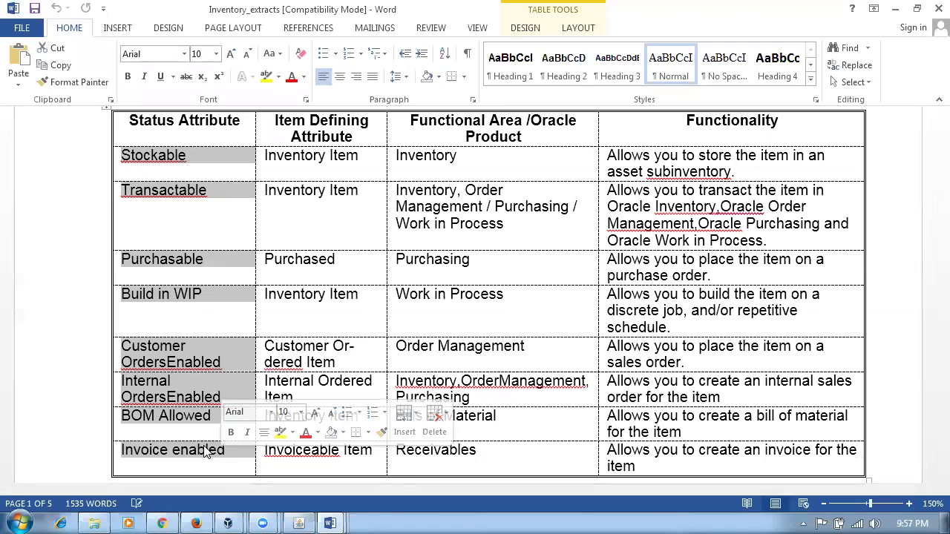
click(206, 155)
click(218, 191)
drag(226, 194, 231, 450)
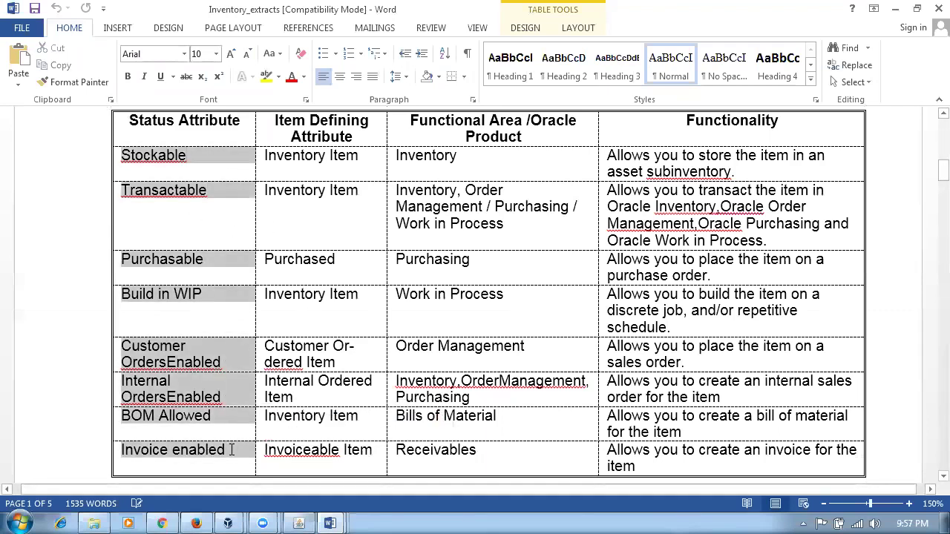
Switch to Oracle Fusion in Firefox and open Browse Items in the Product Information Management area of Product Management
click(196, 523)
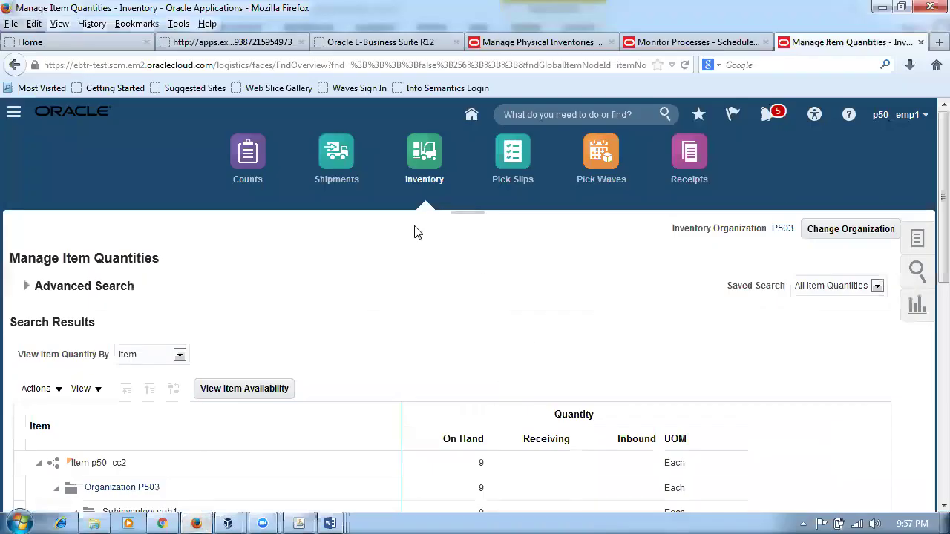
click(473, 115)
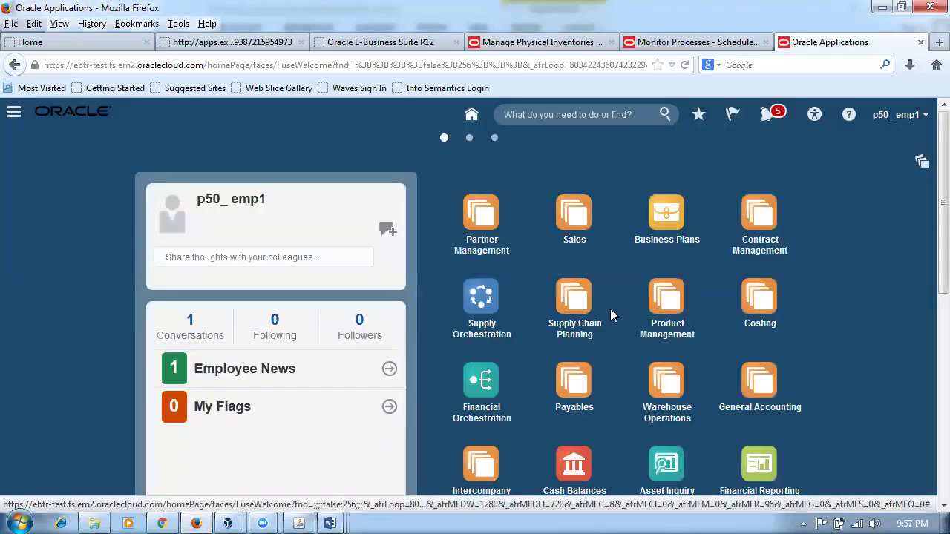
click(672, 312)
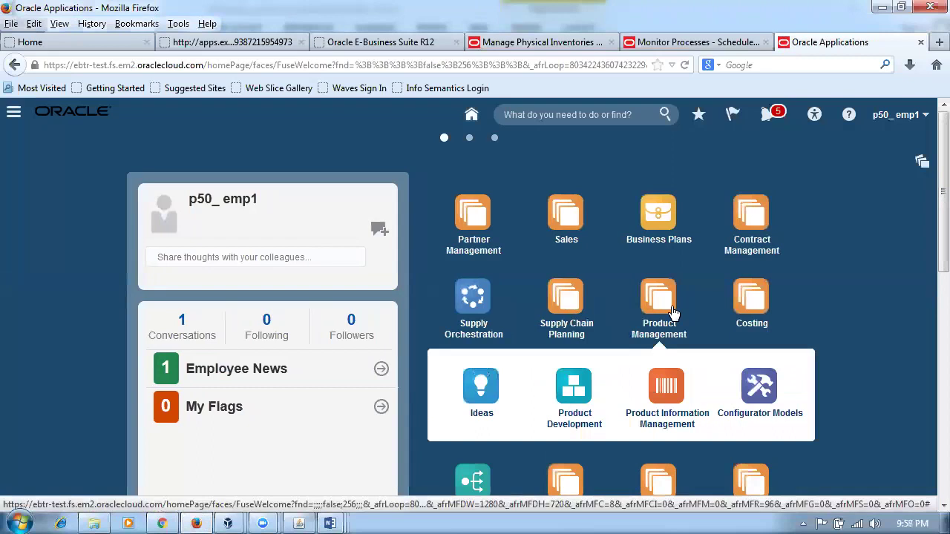
click(666, 387)
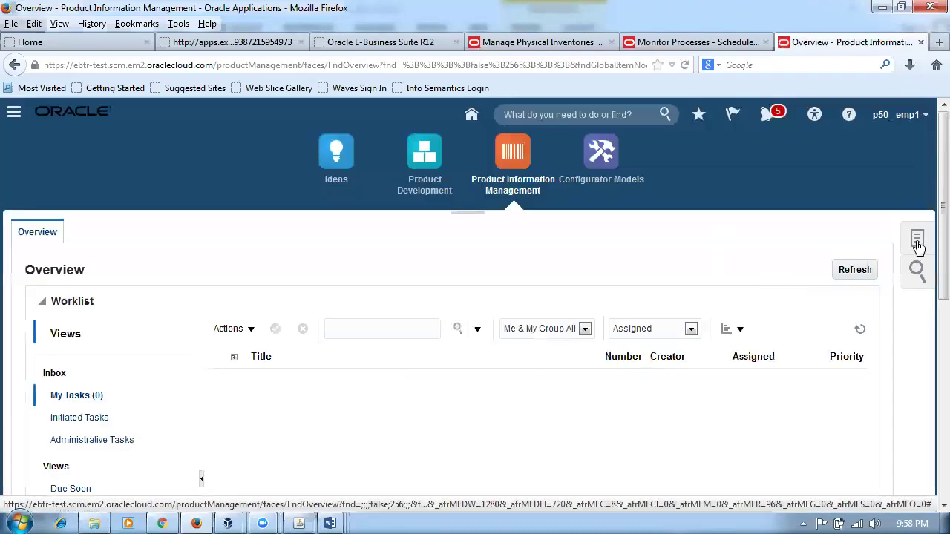
click(918, 241)
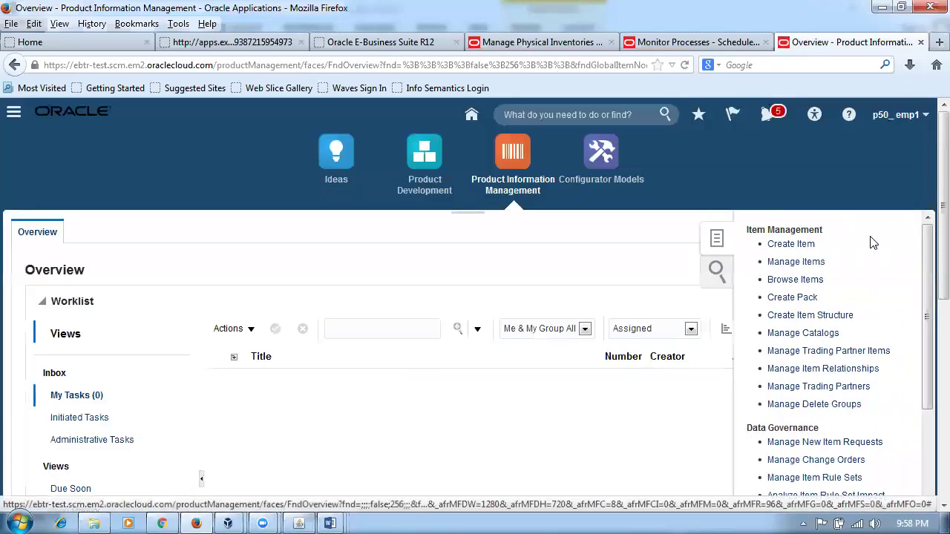
click(785, 282)
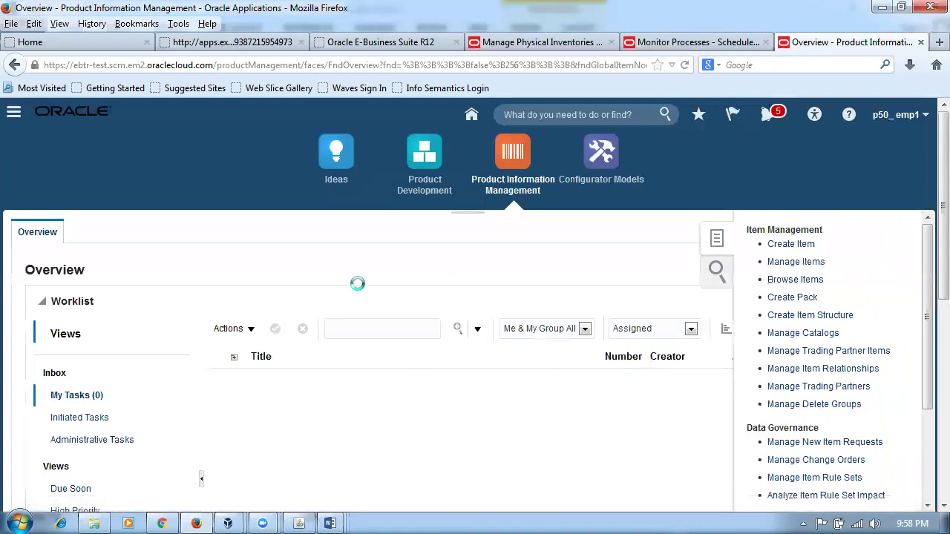
Search the Root Item Class for items, collapse the Item Class Hierarchy pane and open item j50_item1
scroll(361, 290, down, 4)
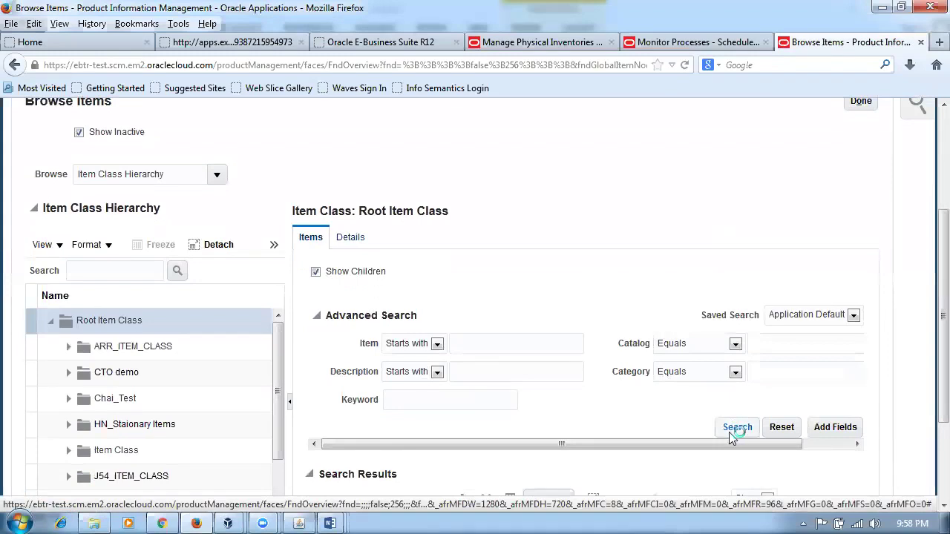
click(290, 405)
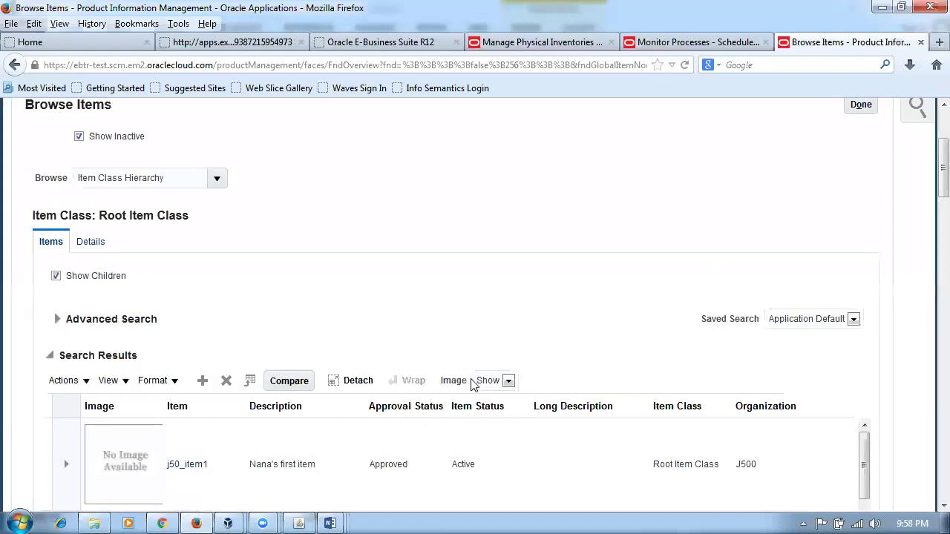
click(188, 467)
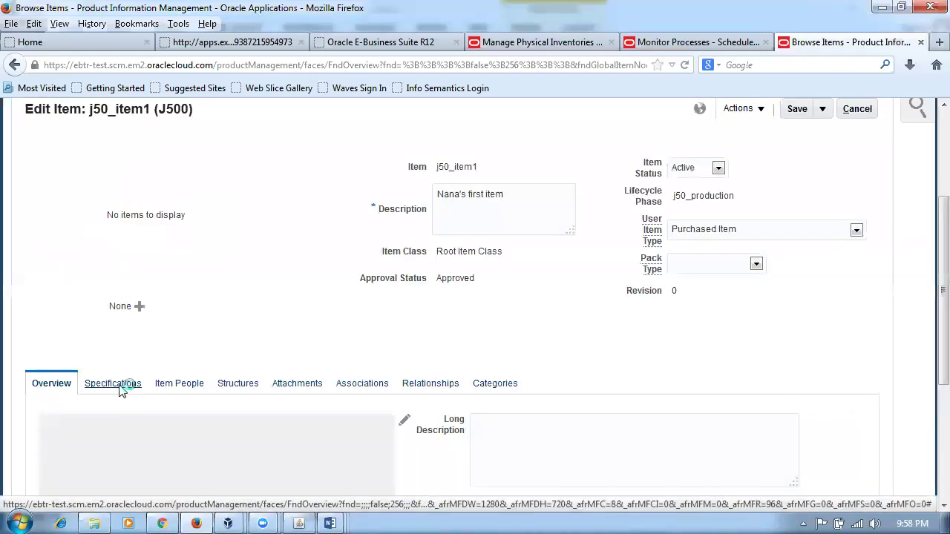
Open the item's Specifications and review the Material Control and Lot attributes of the Inventory group under Item Organization
scroll(208, 358, down, 3)
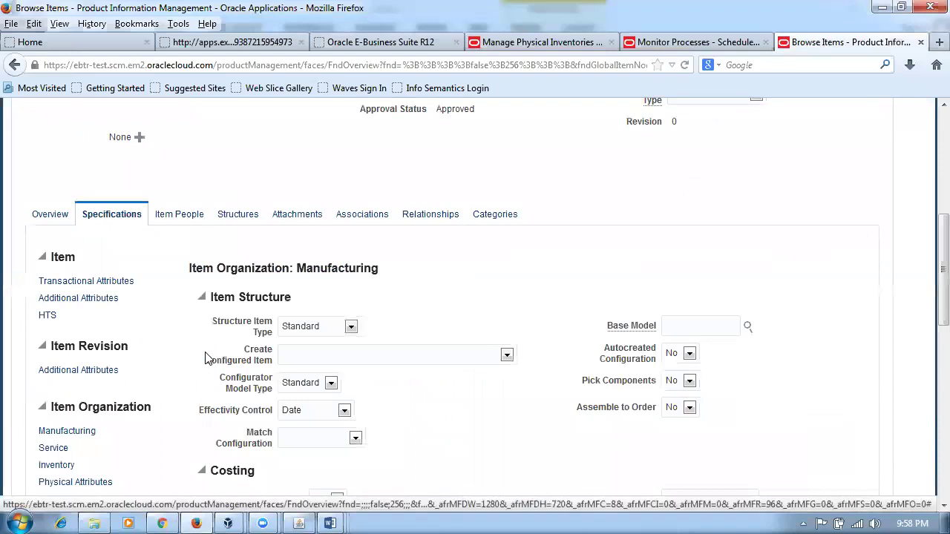
scroll(178, 345, down, 6)
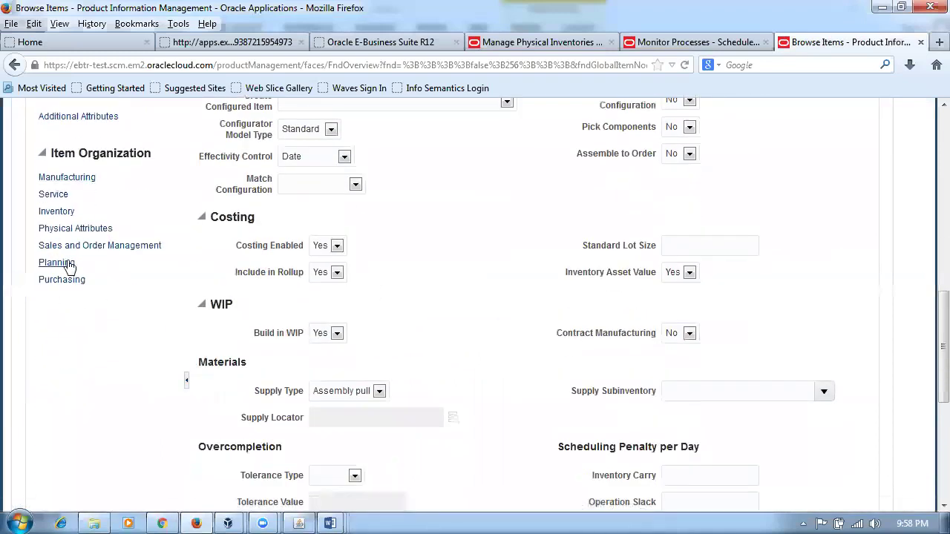
click(49, 212)
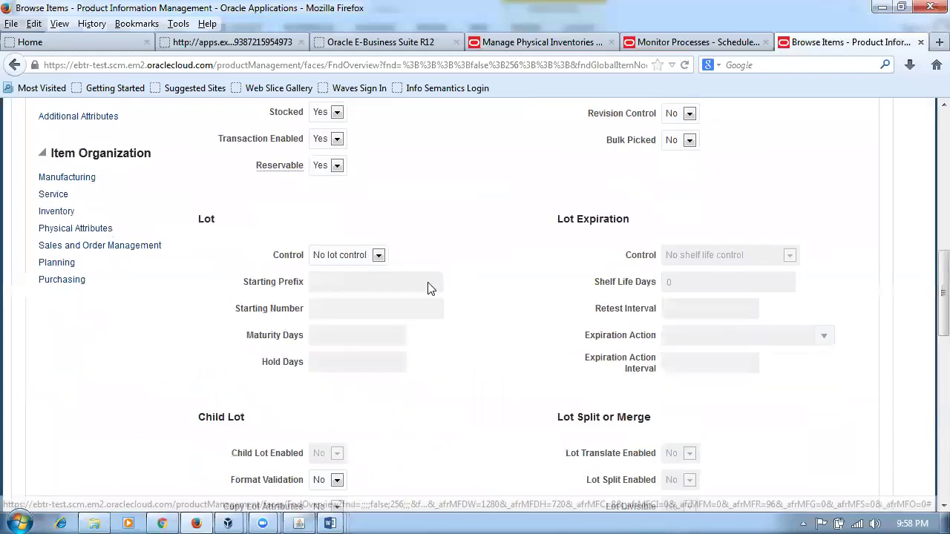
scroll(427, 287, up, 2)
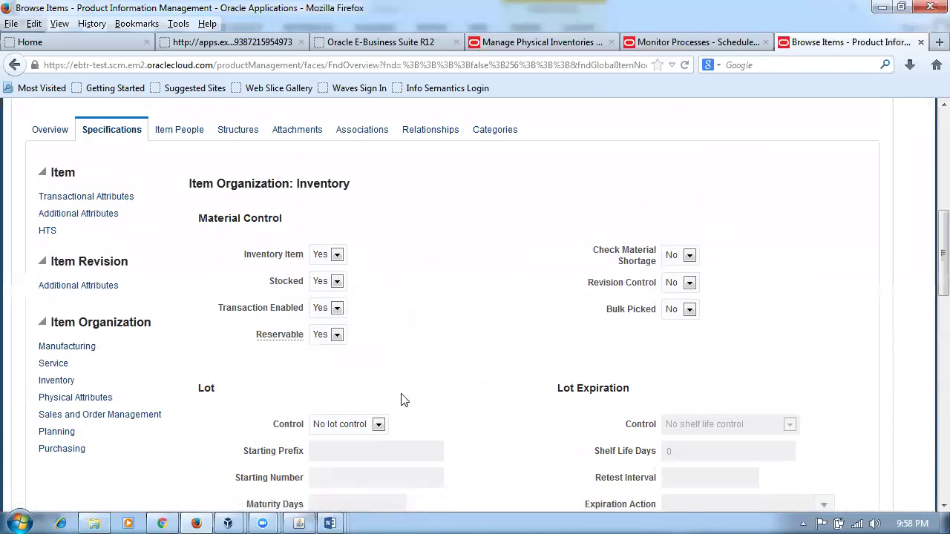
Review the item's Purchasing attributes, followed by its Sales and Order Management attributes
click(57, 449)
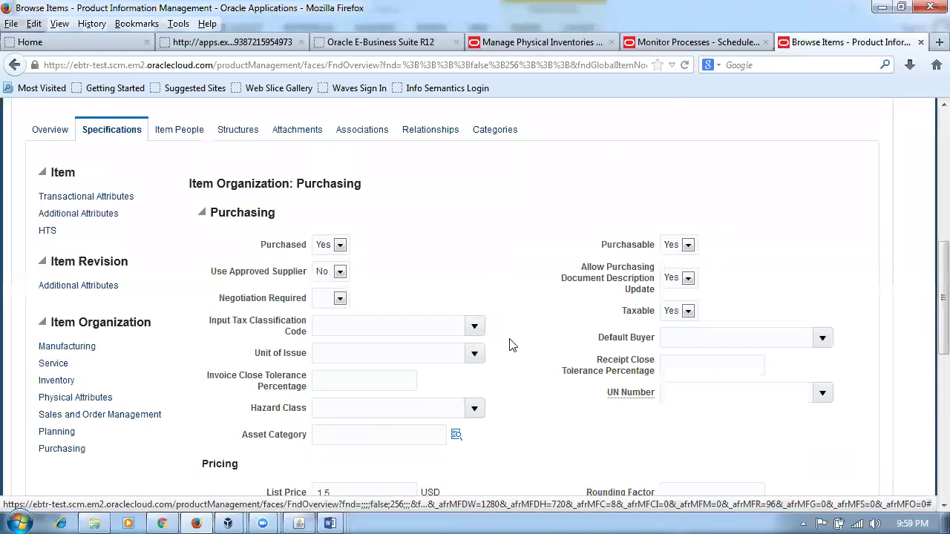
click(117, 415)
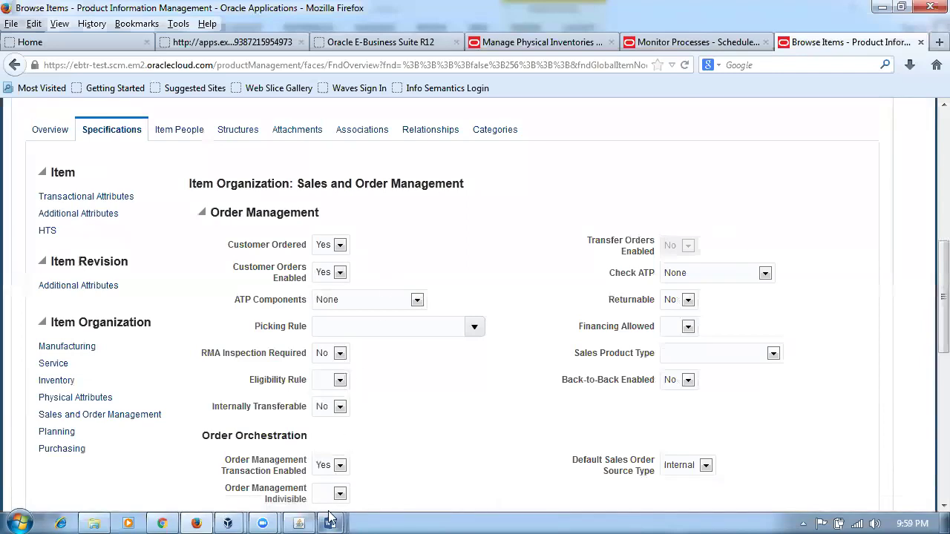
mouse_move(330, 518)
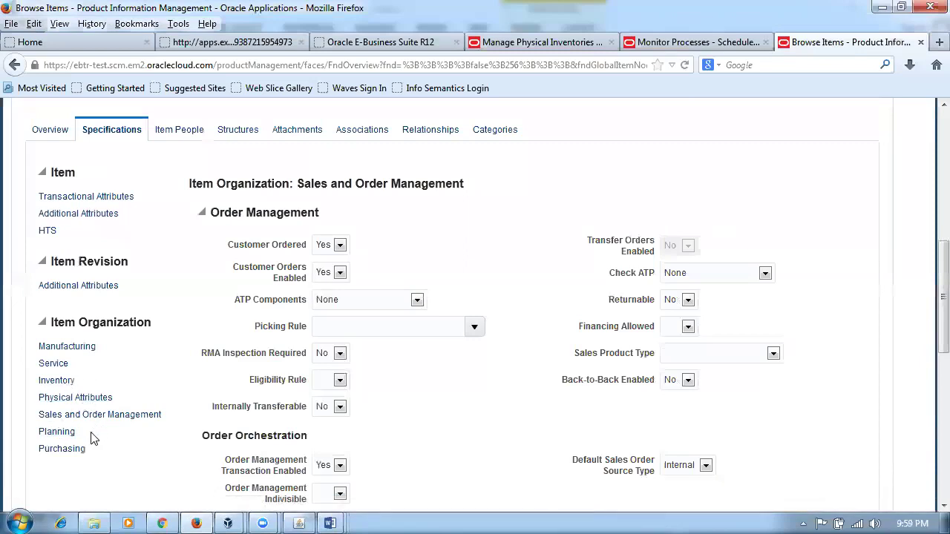
Return to the item's Purchasing specifications and examine the attributes from Purchasing and Pricing through Receiving
click(65, 449)
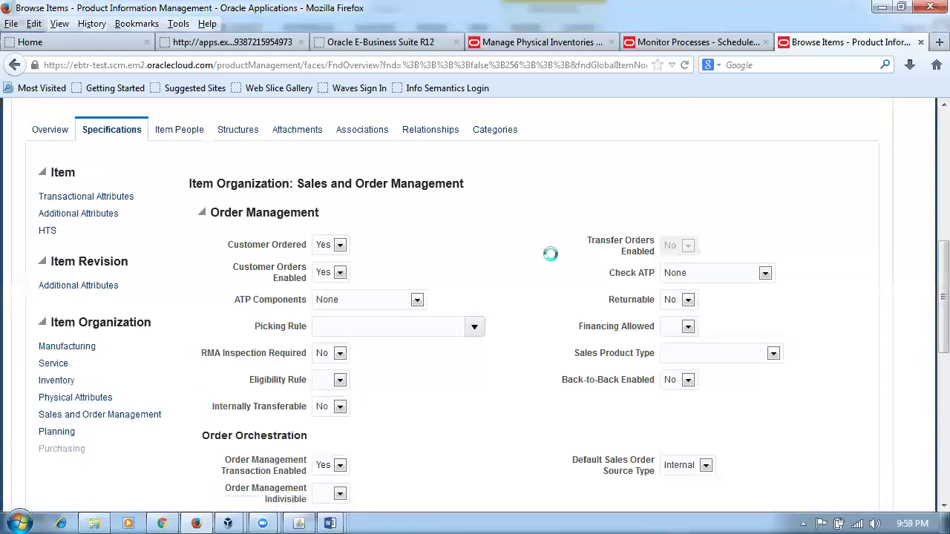
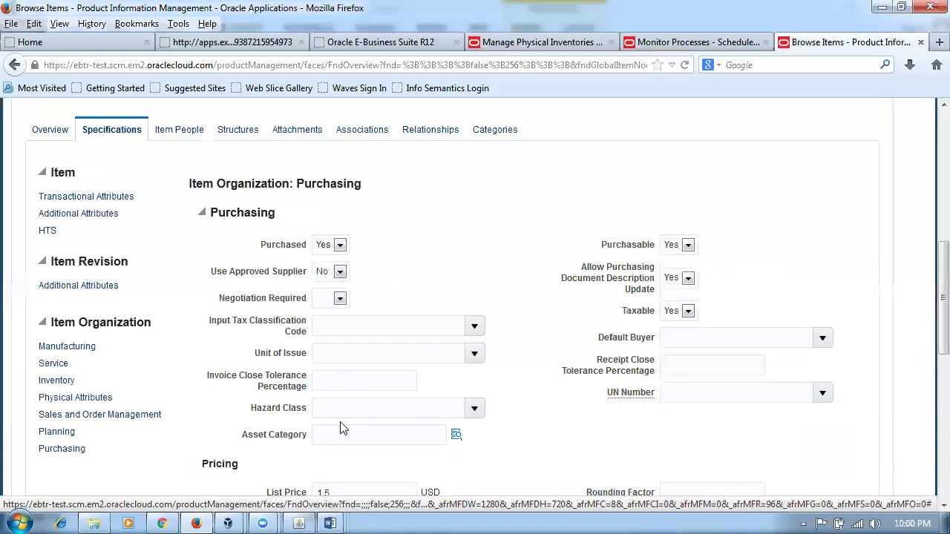
scroll(519, 424, down, 2)
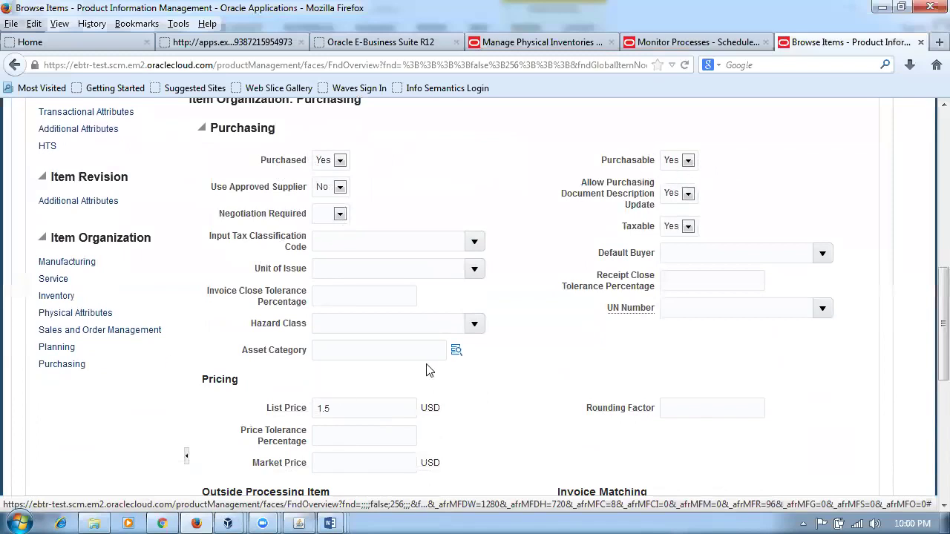
scroll(428, 371, down, 2)
scroll(420, 414, down, 3)
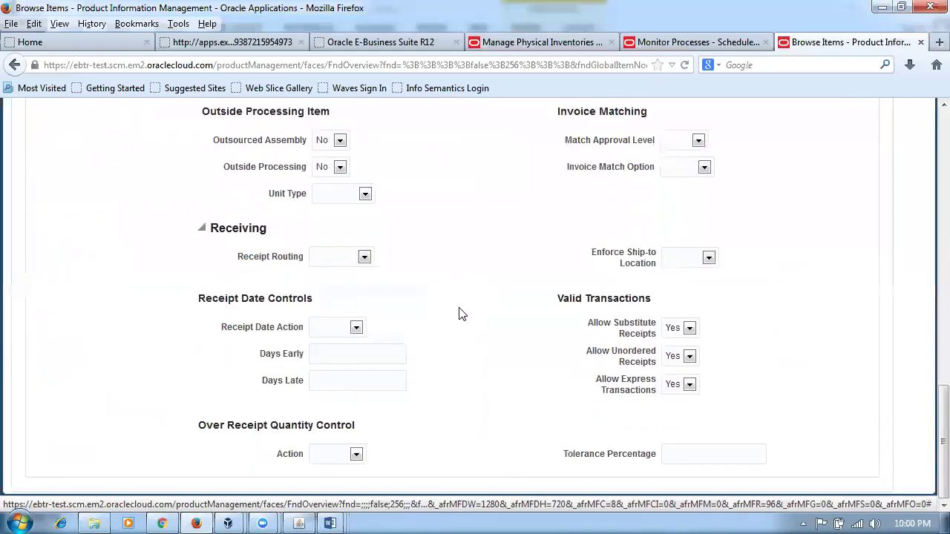
scroll(458, 314, up, 10)
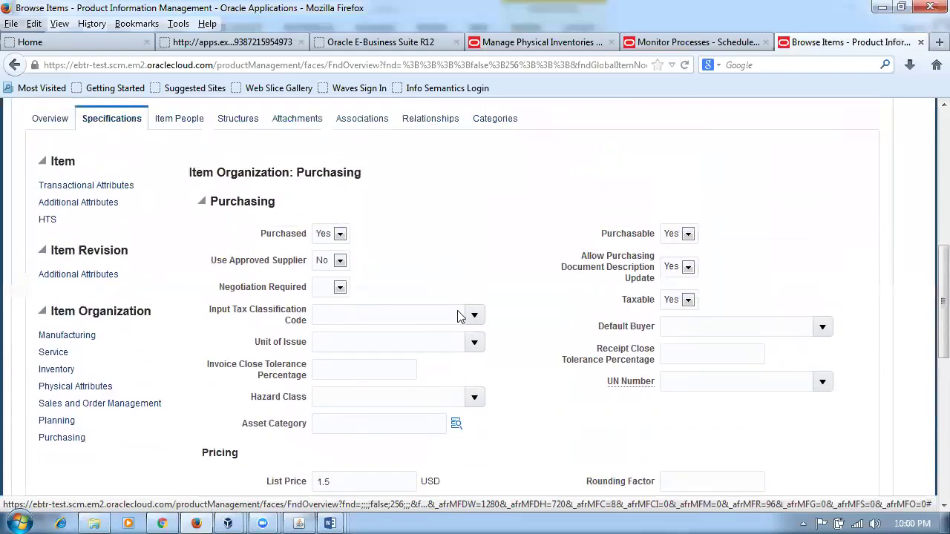
scroll(457, 316, up, 3)
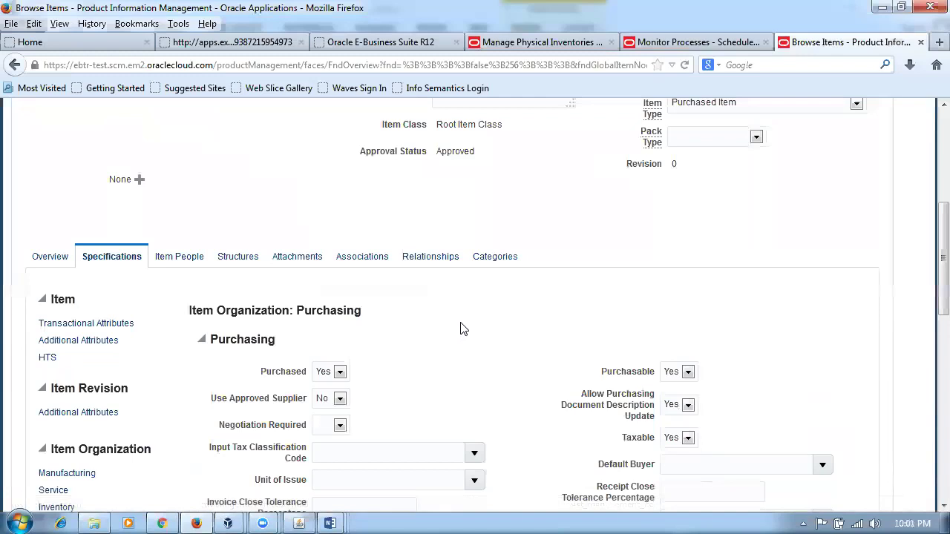
scroll(742, 384, down, 3)
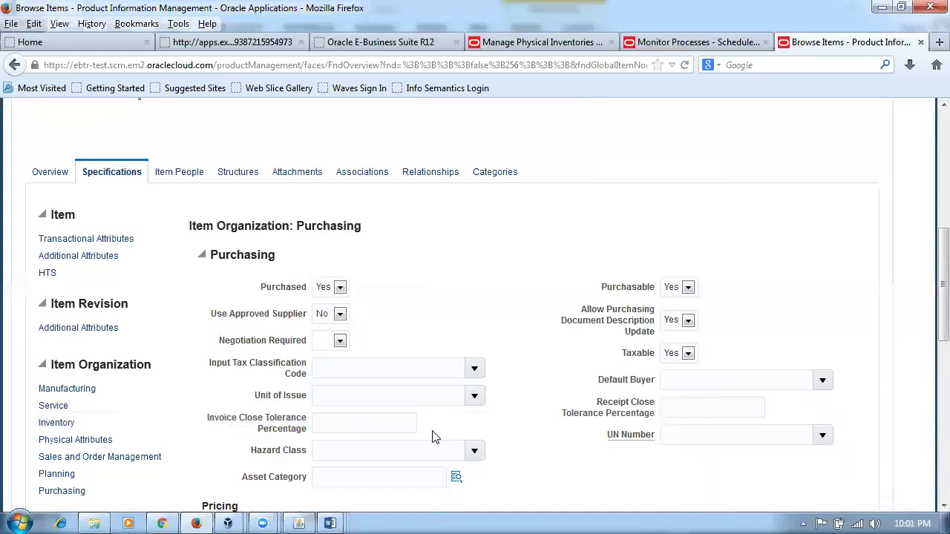
Switch to the EBS Master Item form and view the Asset Management attributes and Asset Item Type options, comparing them with Fusion's attribute groups
click(299, 523)
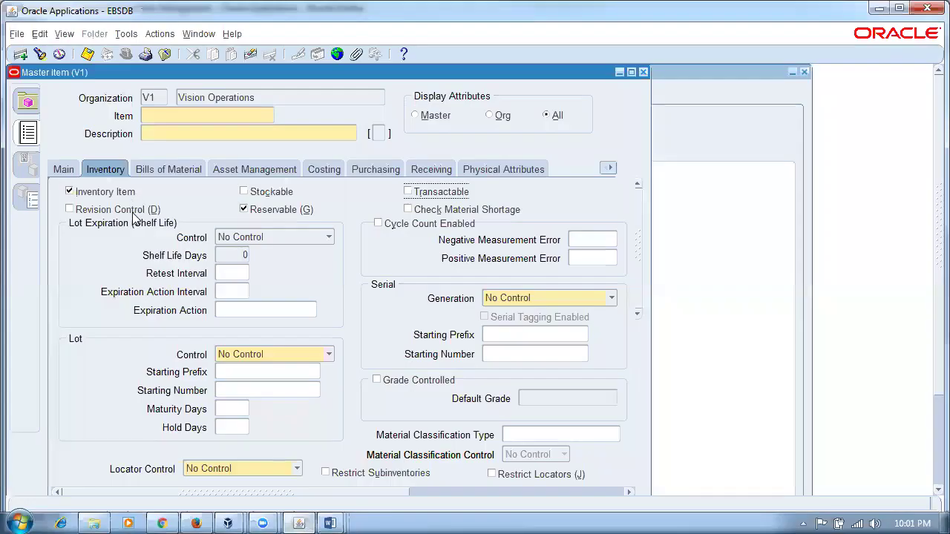
click(272, 169)
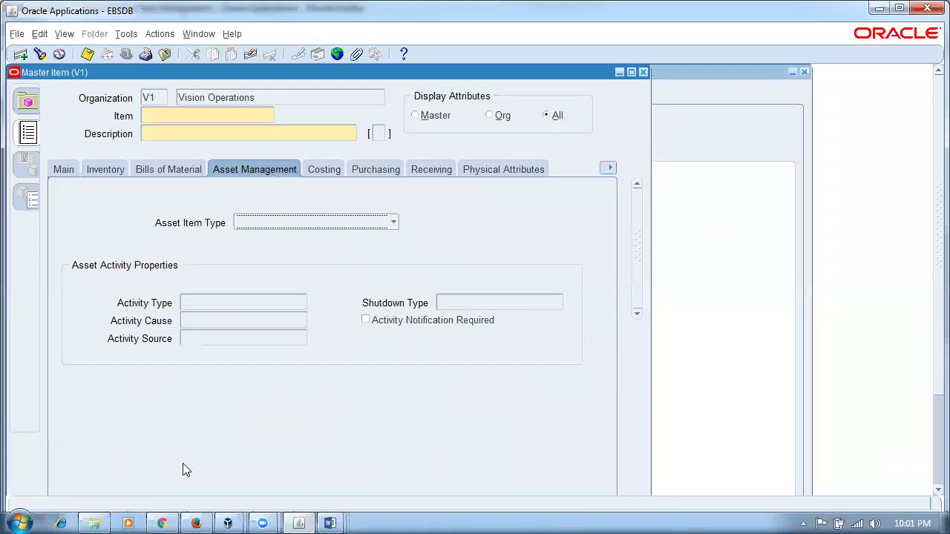
click(196, 519)
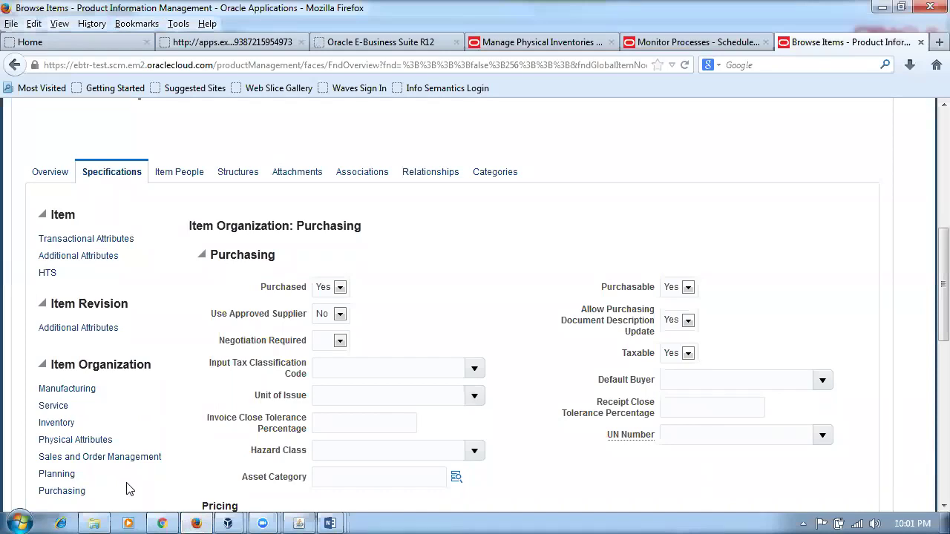
click(299, 523)
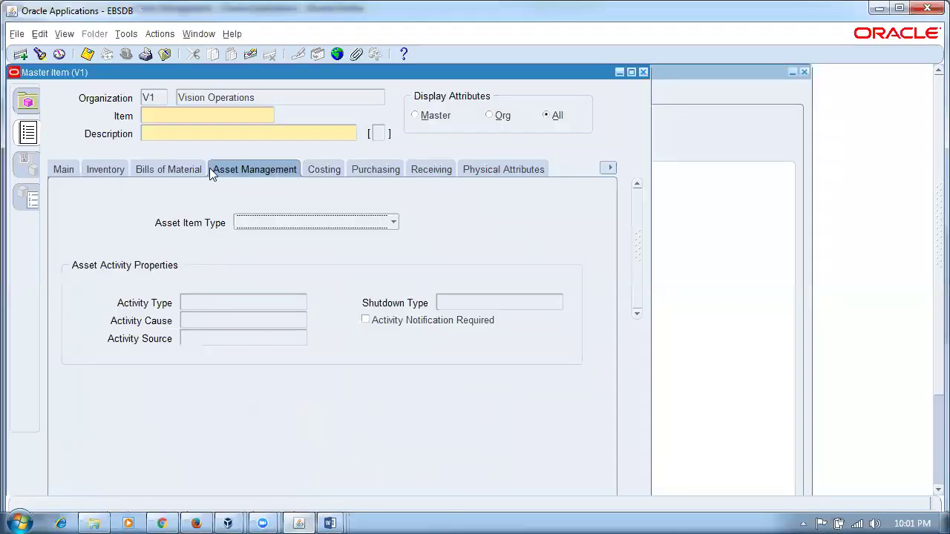
click(265, 224)
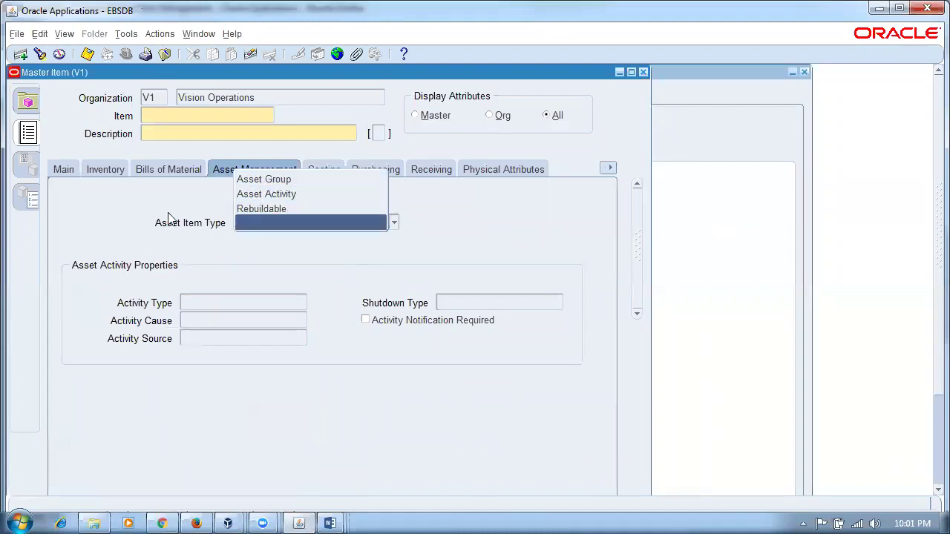
click(104, 233)
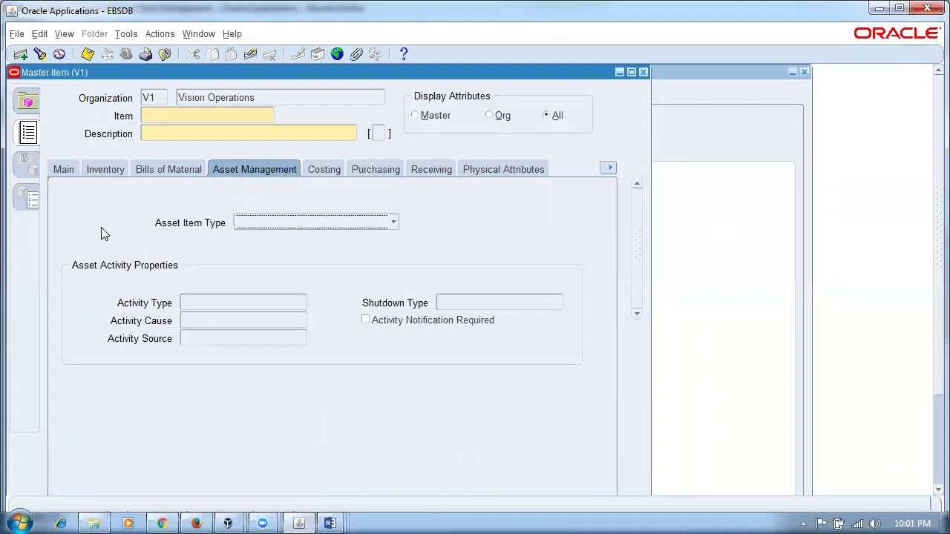
Switch back to Fusion, open the item's Manufacturing specifications and highlight parts of the Item Structure, Costing and WIP headings
click(196, 523)
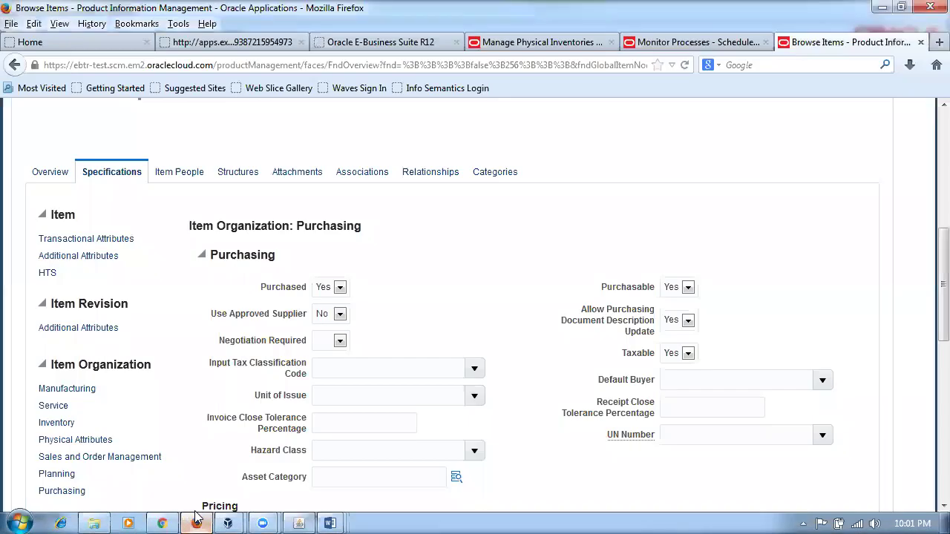
scroll(126, 434, down, 1)
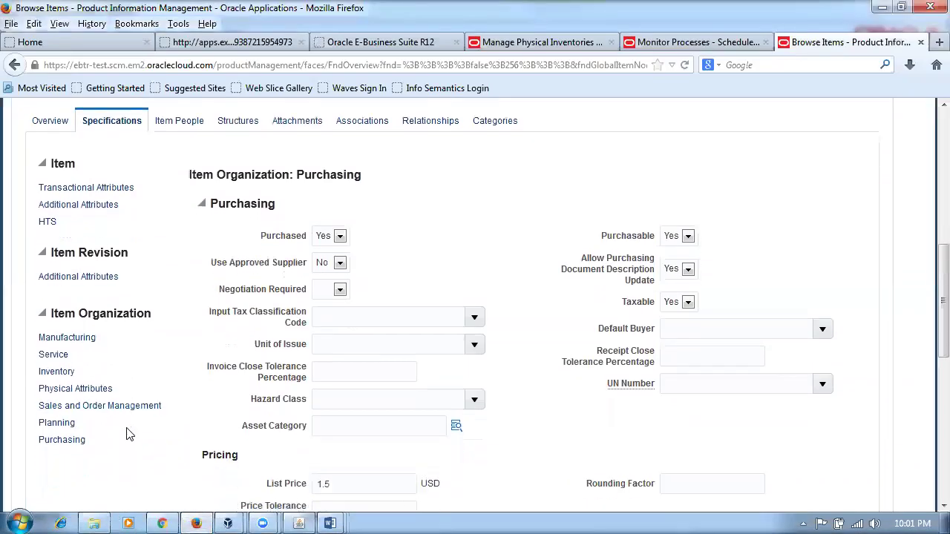
scroll(126, 434, down, 1)
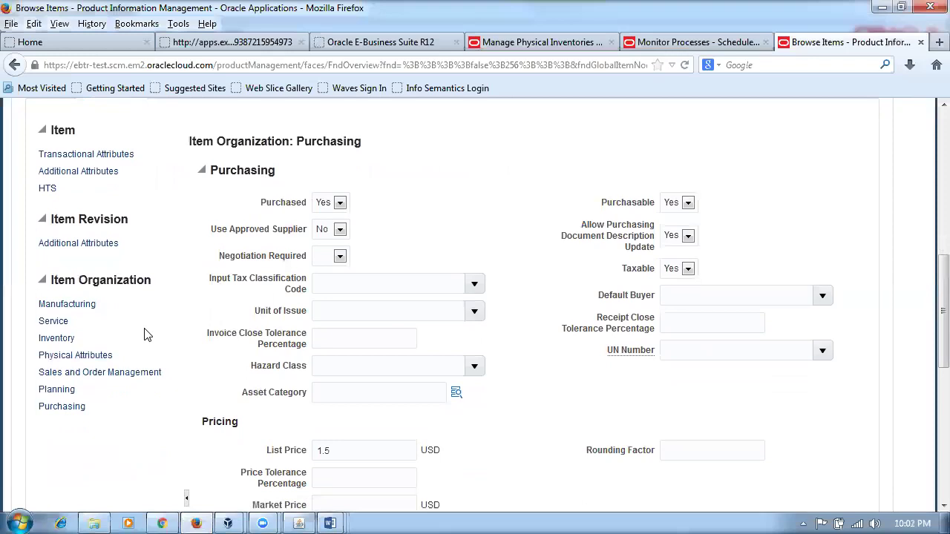
click(55, 308)
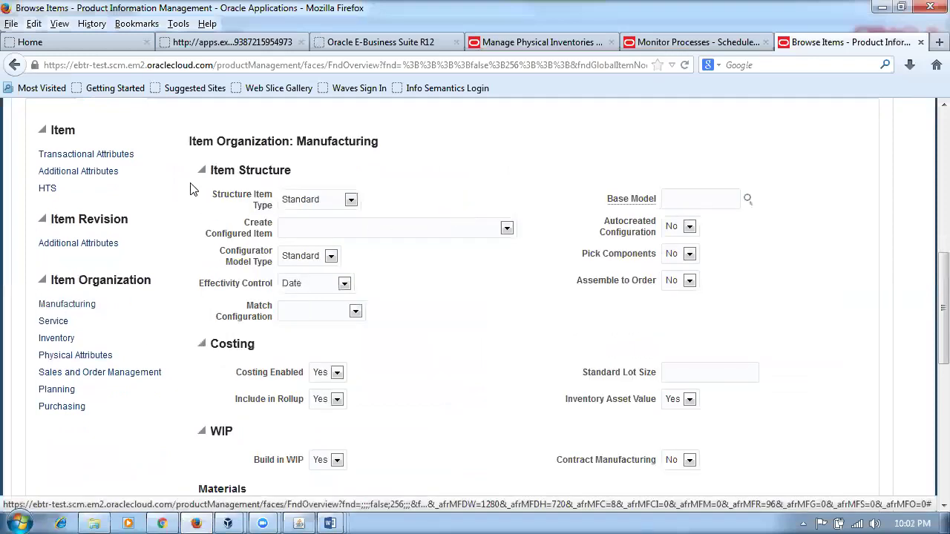
drag(224, 169, 281, 170)
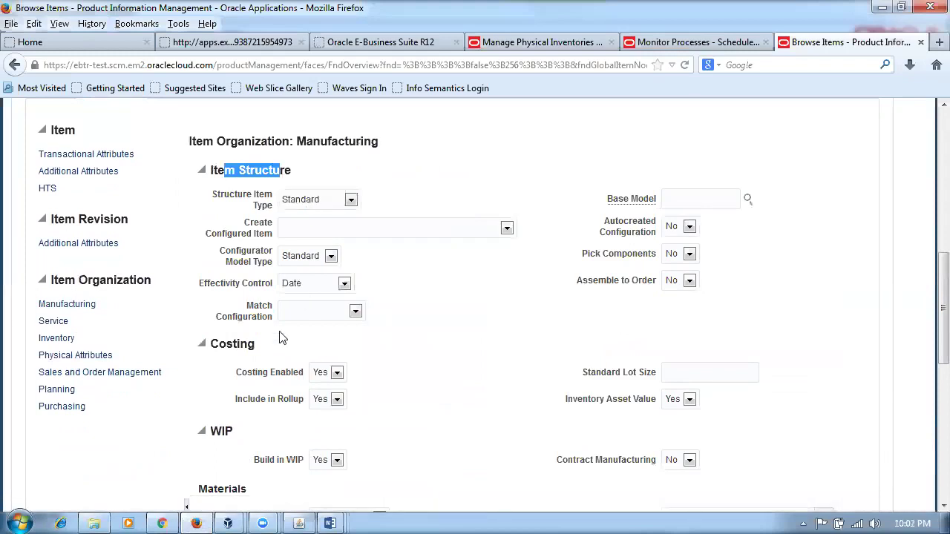
drag(229, 344, 211, 345)
drag(223, 431, 211, 431)
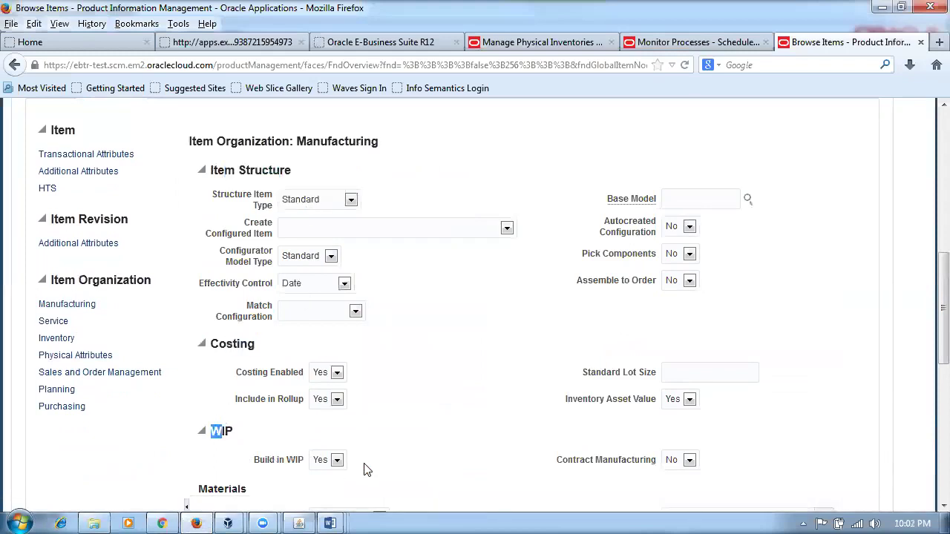
Examine the item's Manufacturing specifications from WIP through Process Manufacturing and Hazardous Material, and return to the Item Structure and Costing attributes
scroll(371, 453, down, 5)
scroll(411, 456, down, 3)
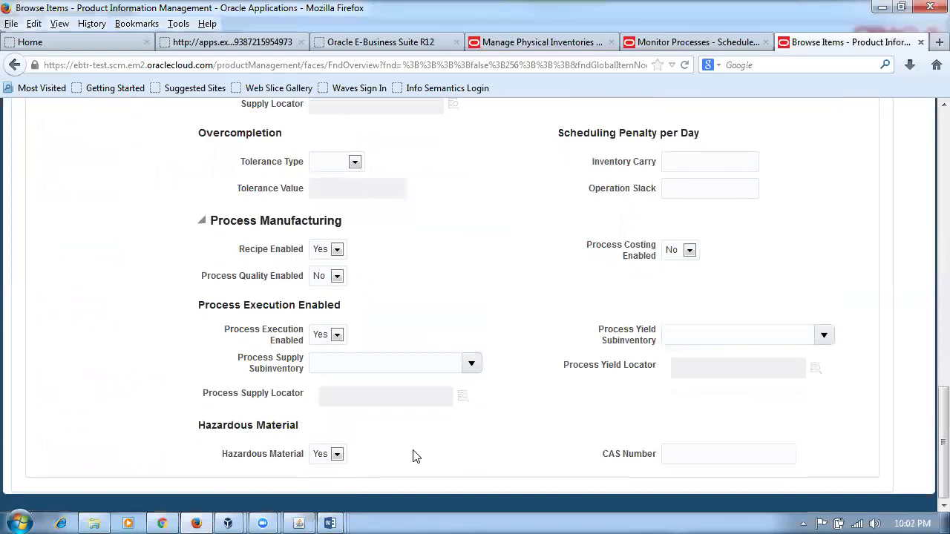
scroll(409, 458, up, 3)
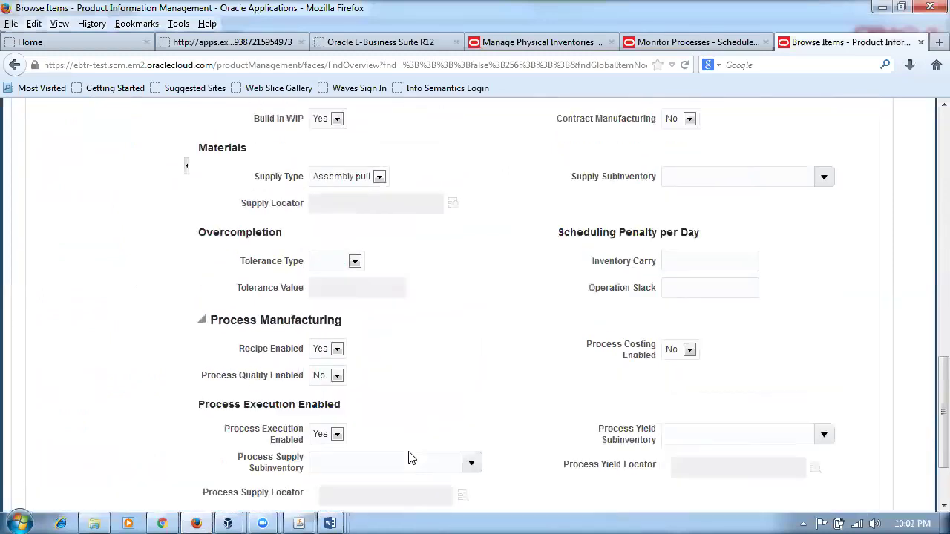
scroll(409, 458, up, 12)
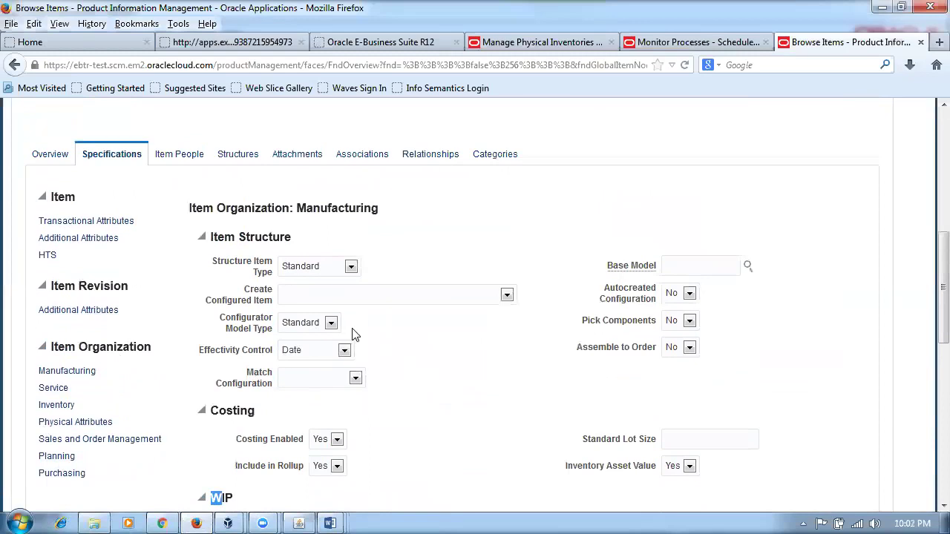
click(436, 359)
mouse_move(928, 329)
mouse_down()
mouse_move(929, 256)
mouse_move(929, 486)
mouse_move(929, 325)
mouse_up()
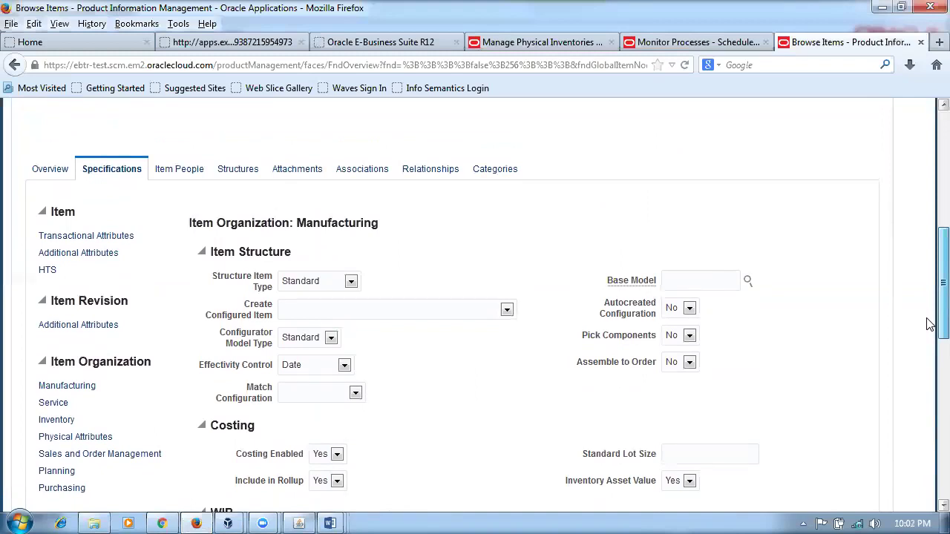
drag(929, 325, 929, 325)
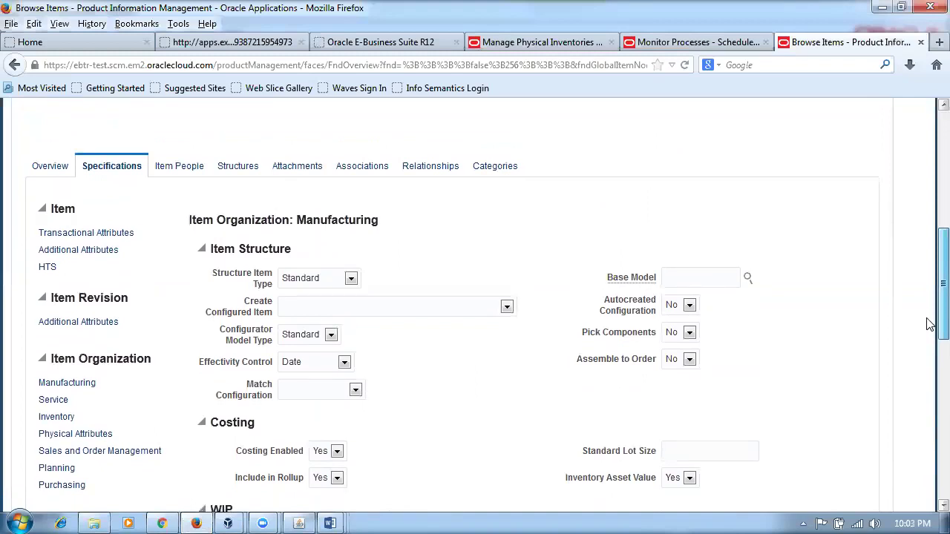
drag(926, 324, 928, 291)
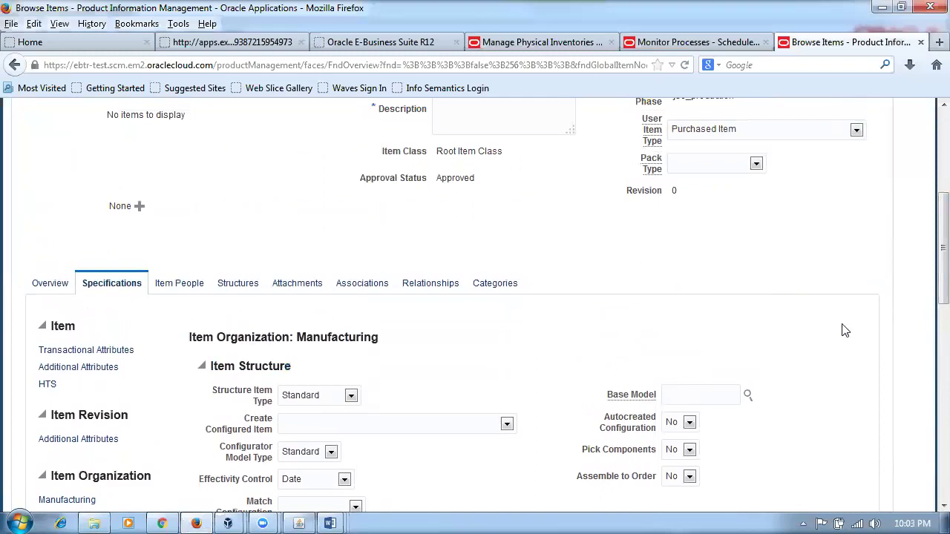
drag(929, 290, 929, 351)
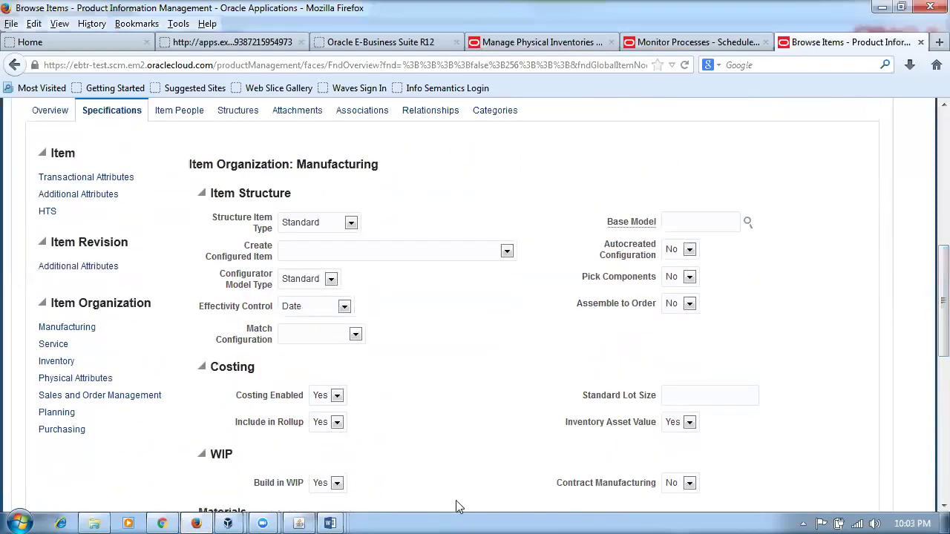
Switch to the Fusion_Inventory_Work_Sheet_Final document in Word and highlight topic 113, Asset Item and Expense Item, under Inventory Fundamentals
mouse_move(336, 517)
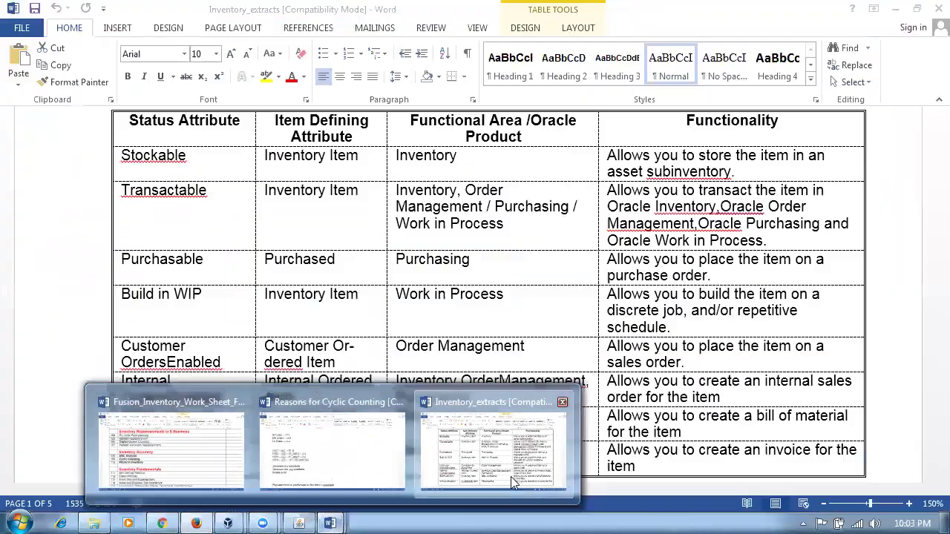
click(511, 476)
mouse_move(330, 523)
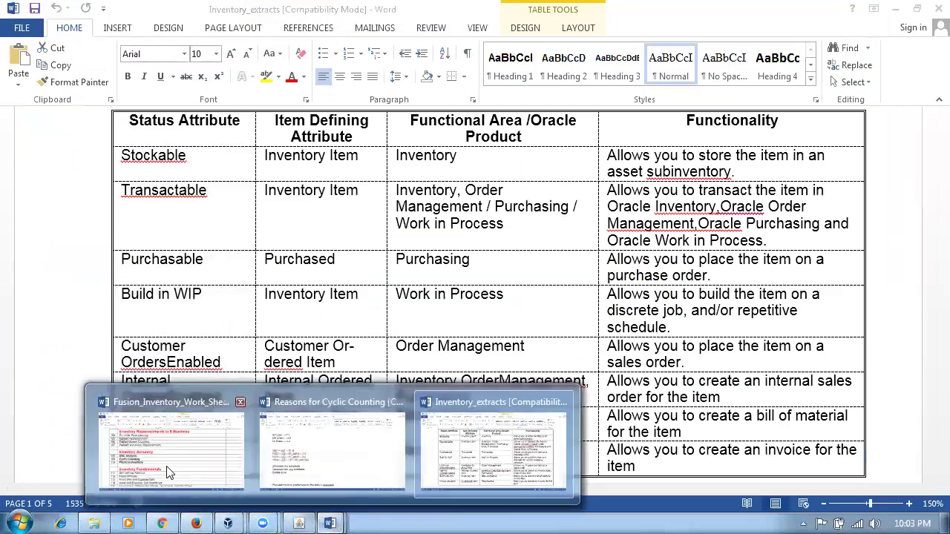
click(172, 475)
click(180, 418)
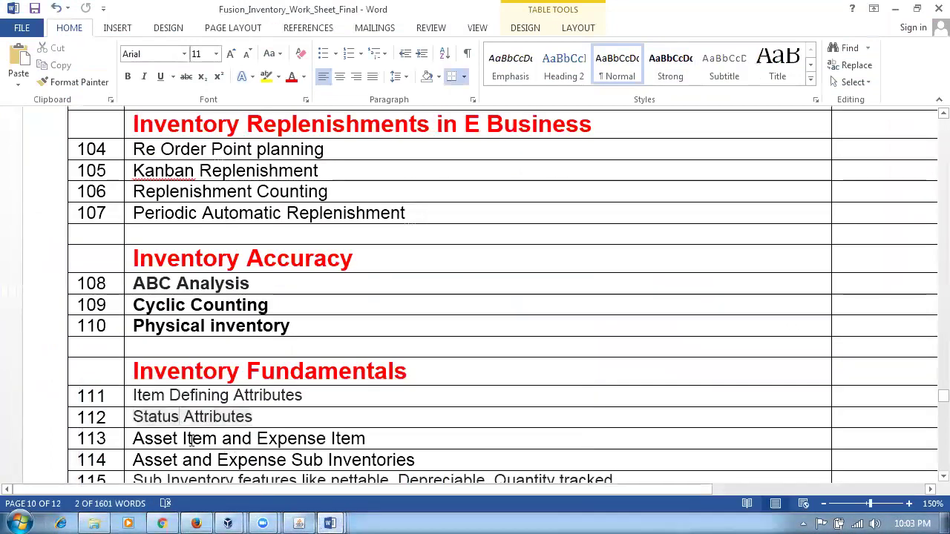
drag(134, 438, 351, 438)
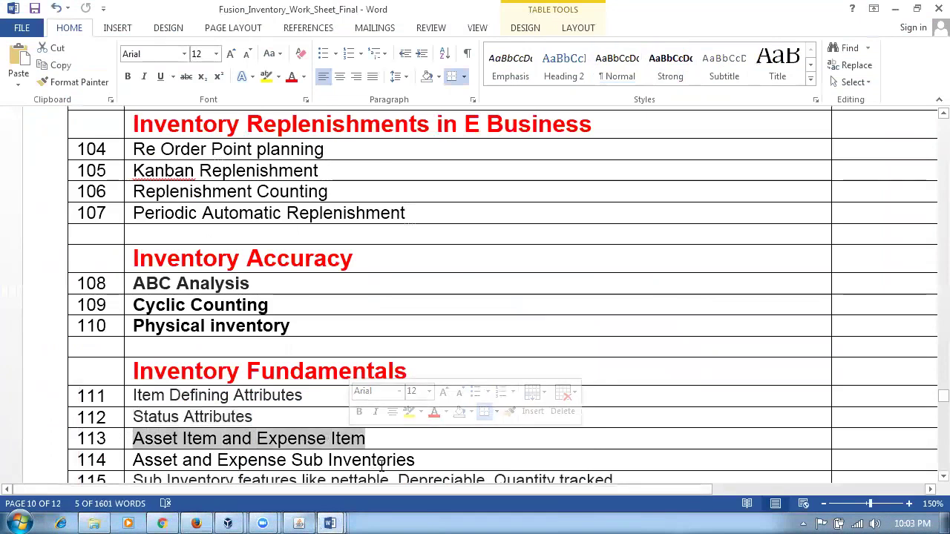
scroll(383, 456, down, 2)
scroll(382, 455, down, 1)
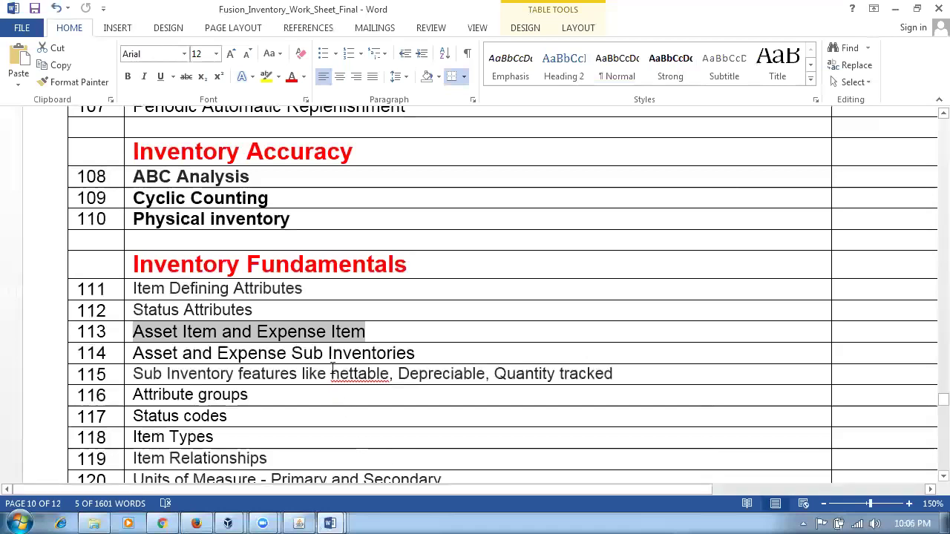
Open the Asset_Expense_items workbook from the Fusion_Inventory folder on Local Disk (C:)
click(95, 520)
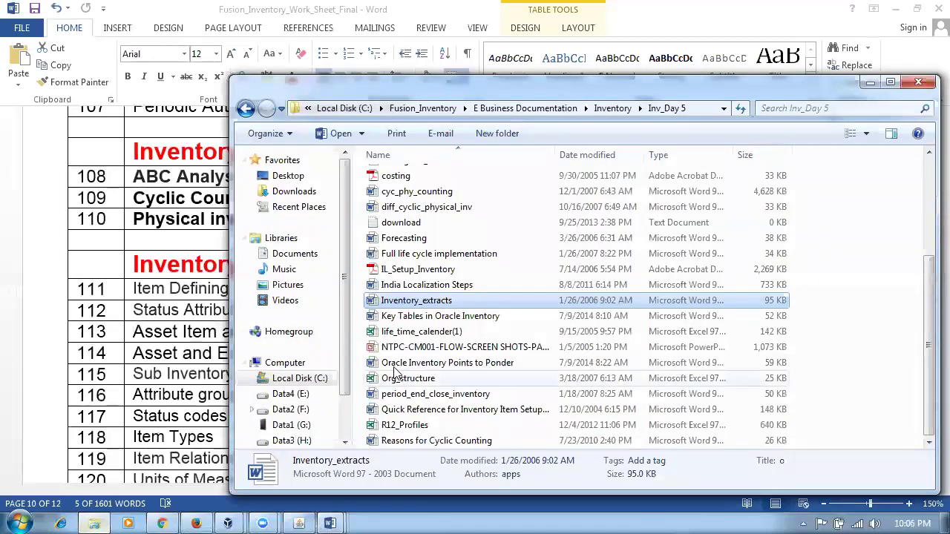
click(445, 316)
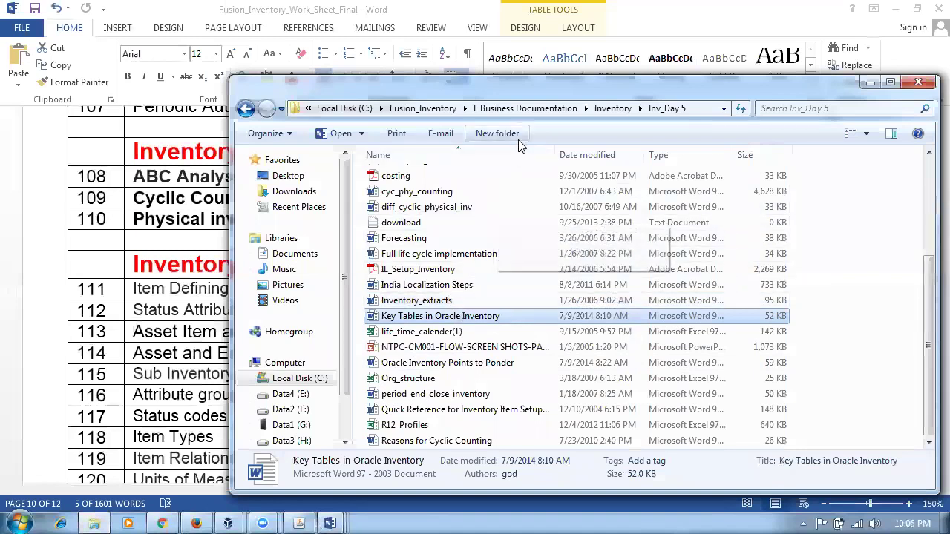
click(423, 108)
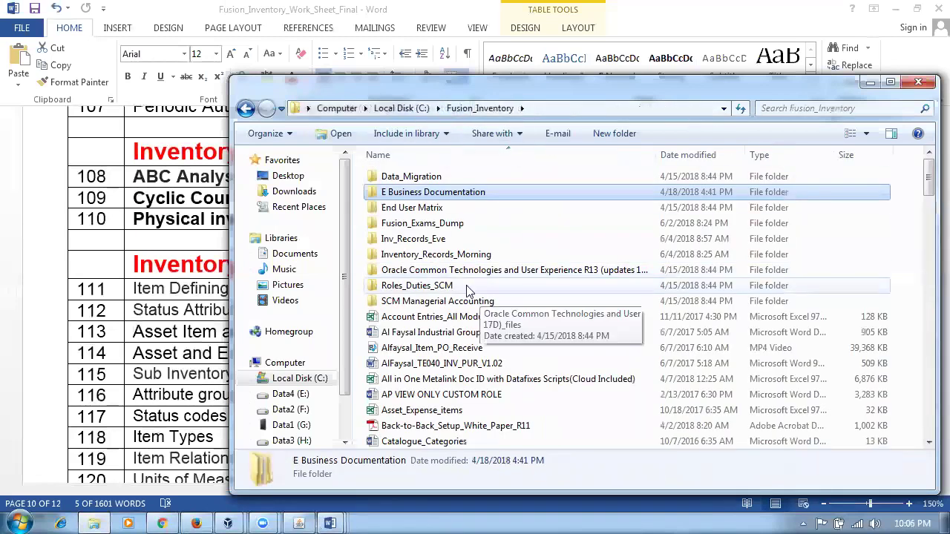
click(456, 271)
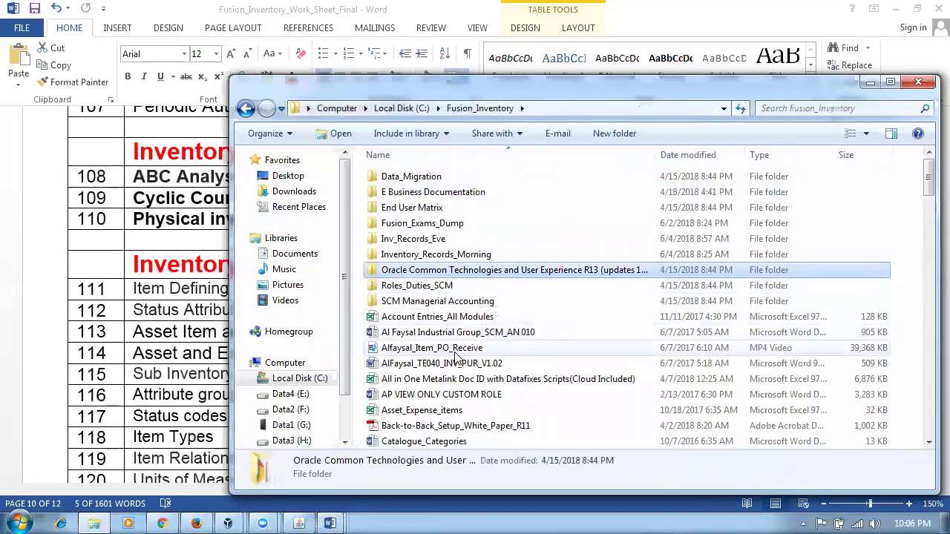
click(454, 412)
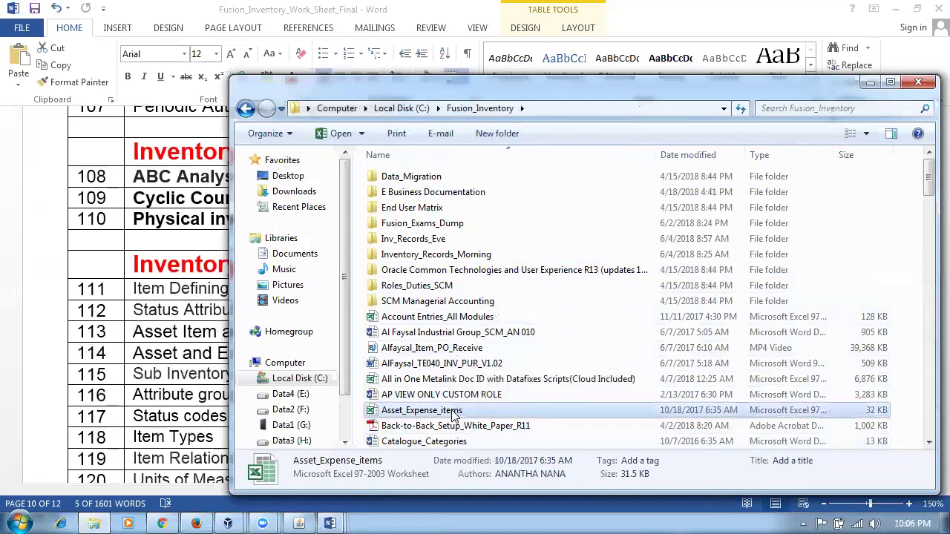
double_click(452, 412)
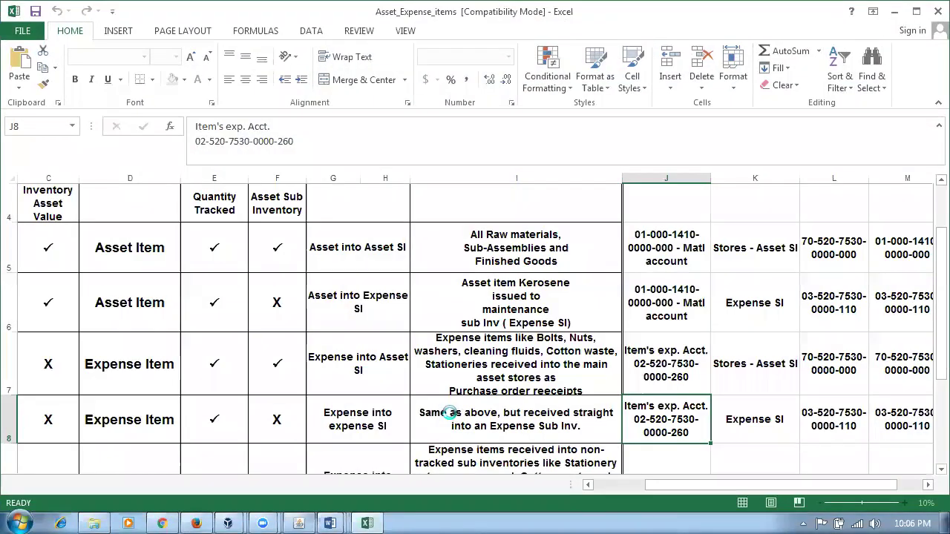
Bring the Asset & Expense Items table into view from column A and highlight the Inventory Item and Inventory Asset Value marks for row 1
scroll(333, 283, up, 1)
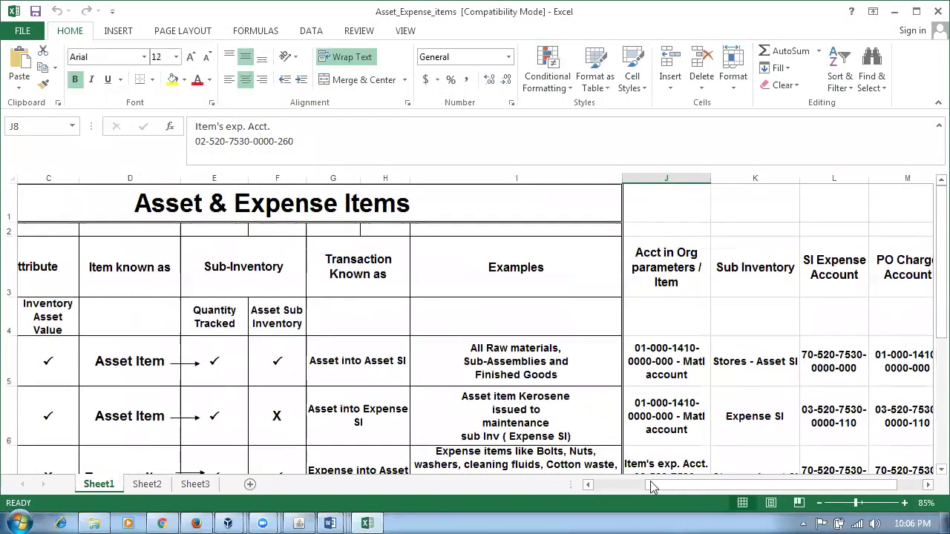
click(610, 485)
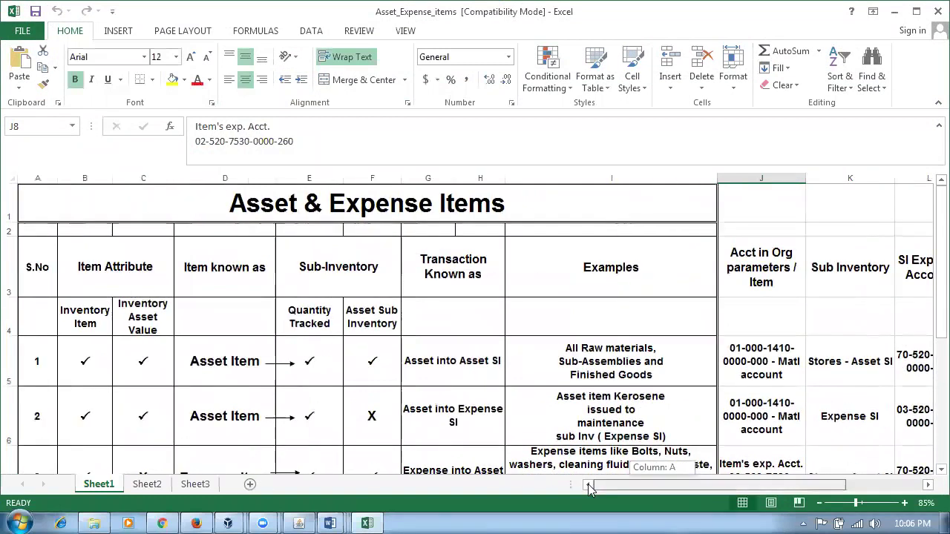
click(69, 320)
click(154, 317)
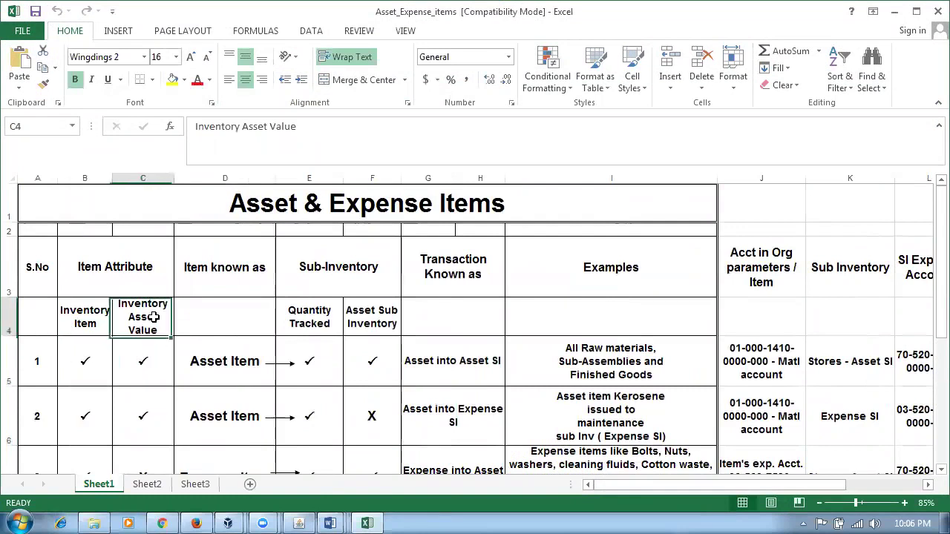
click(153, 363)
drag(86, 357, 127, 360)
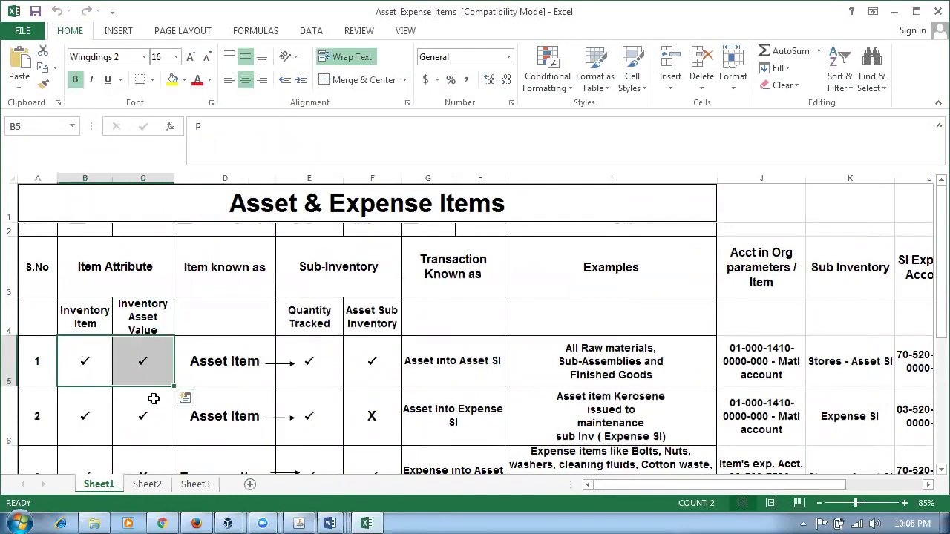
Switch to the EBS Master Item form and view the Inventory attributes followed by the Costing attributes
click(299, 523)
click(105, 170)
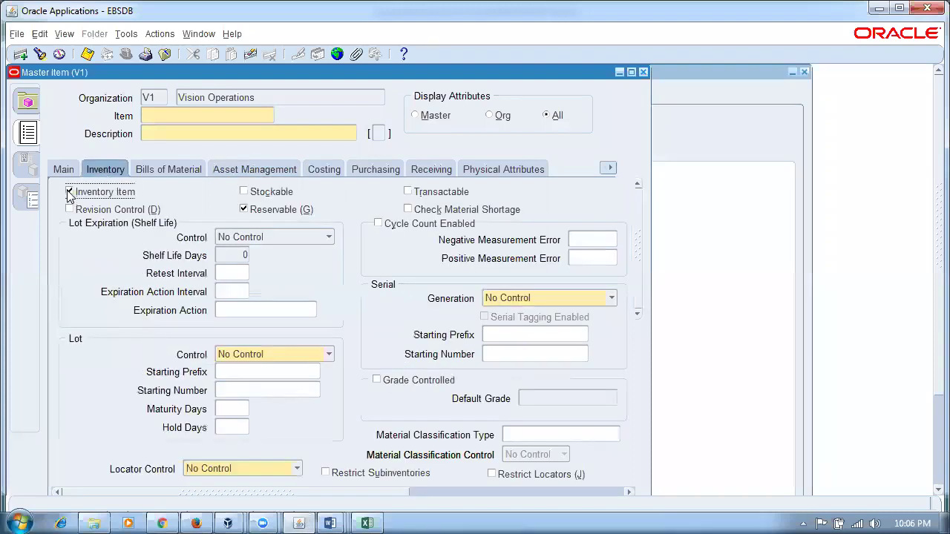
click(324, 169)
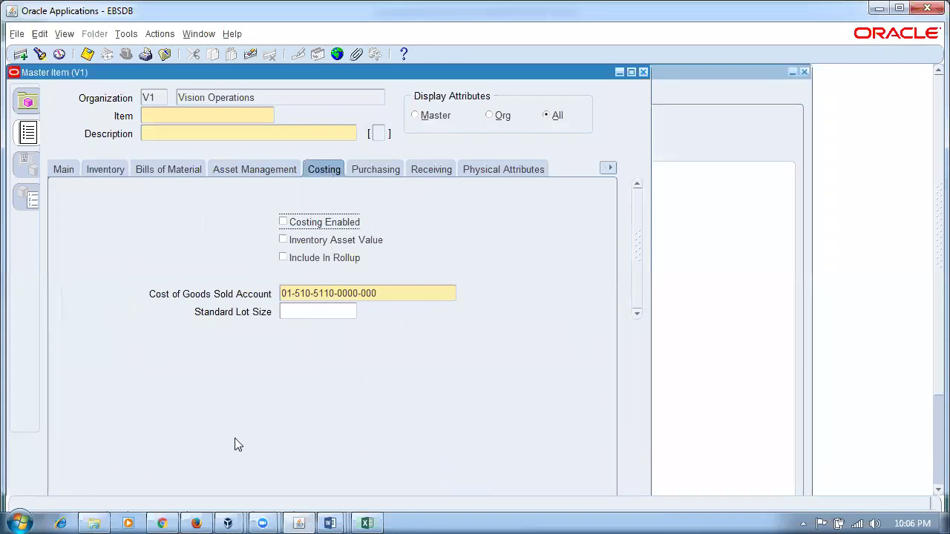
Switch to Fusion, check the Inventory Asset Value options in the item's Manufacturing specifications, and view its Inventory specifications
click(197, 522)
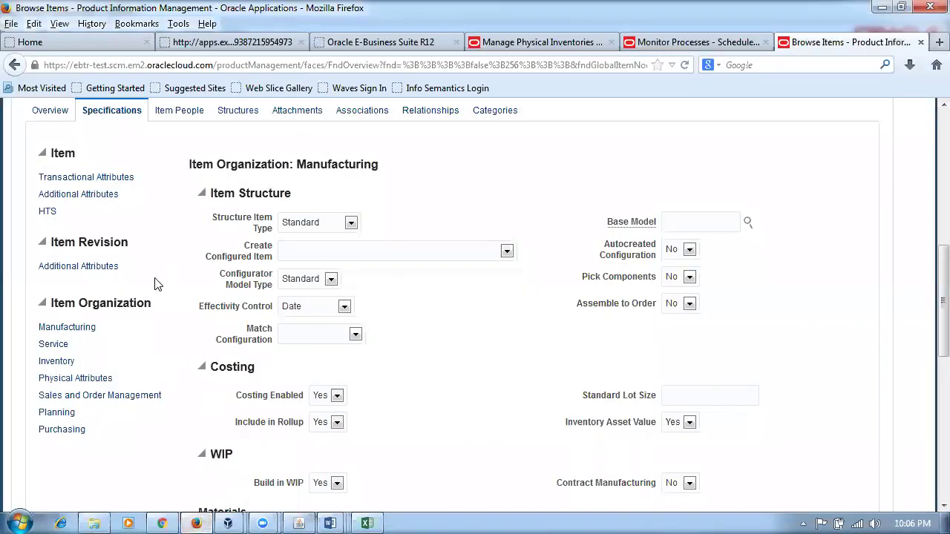
click(74, 327)
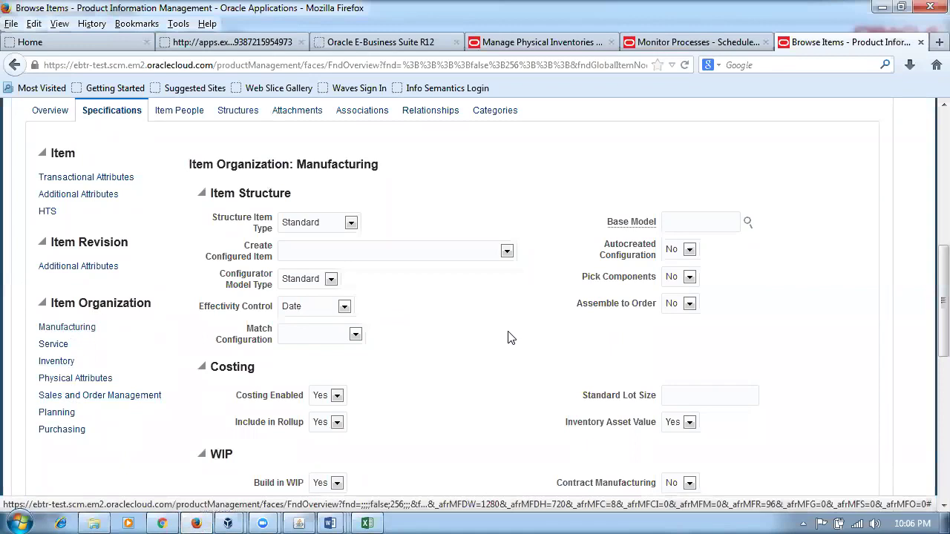
click(672, 426)
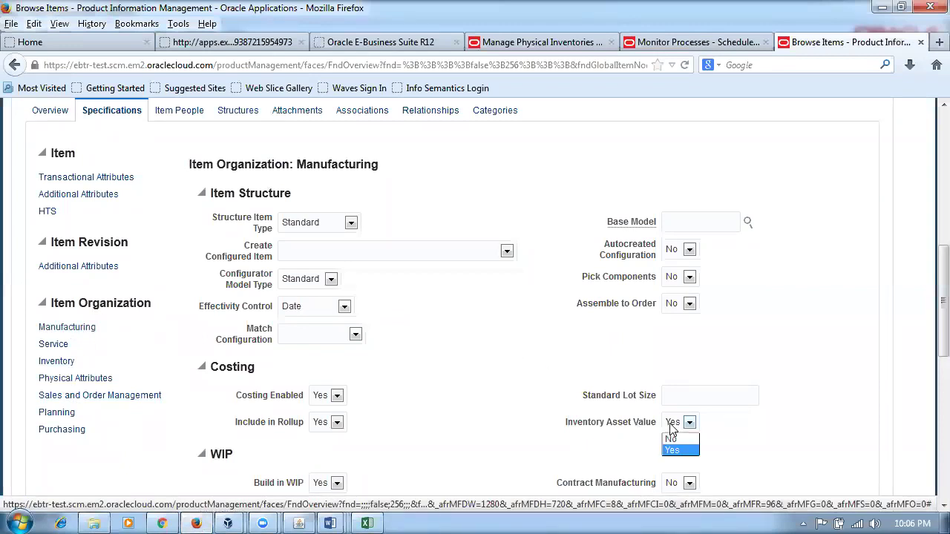
click(671, 428)
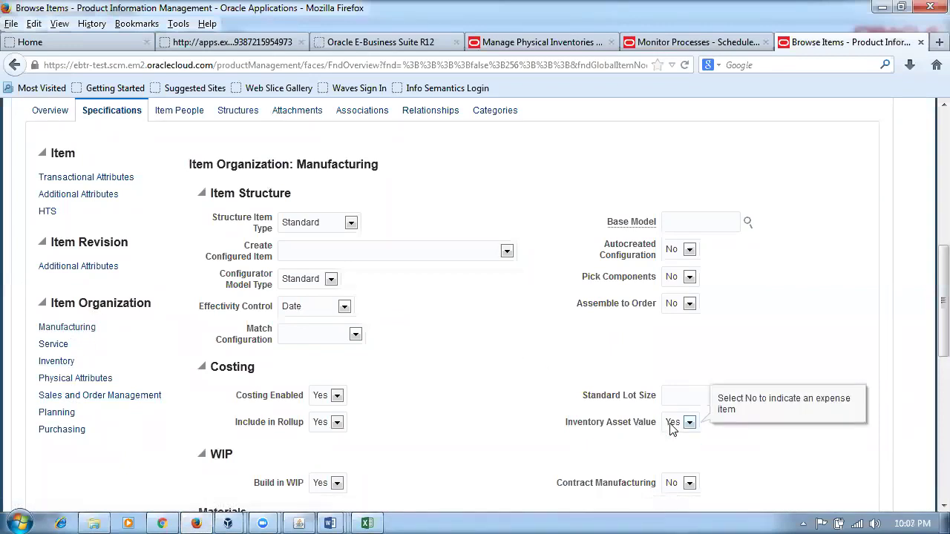
click(56, 361)
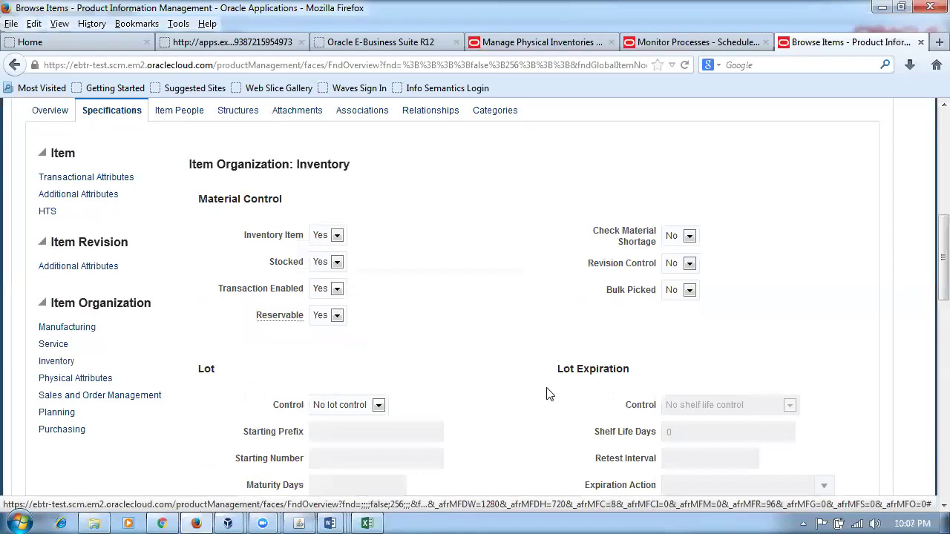
Return to the Asset_Expense_items workbook, review the Sub-Inventory, transaction and example columns, and highlight the first Asset Item row from S.No to Examples
click(367, 522)
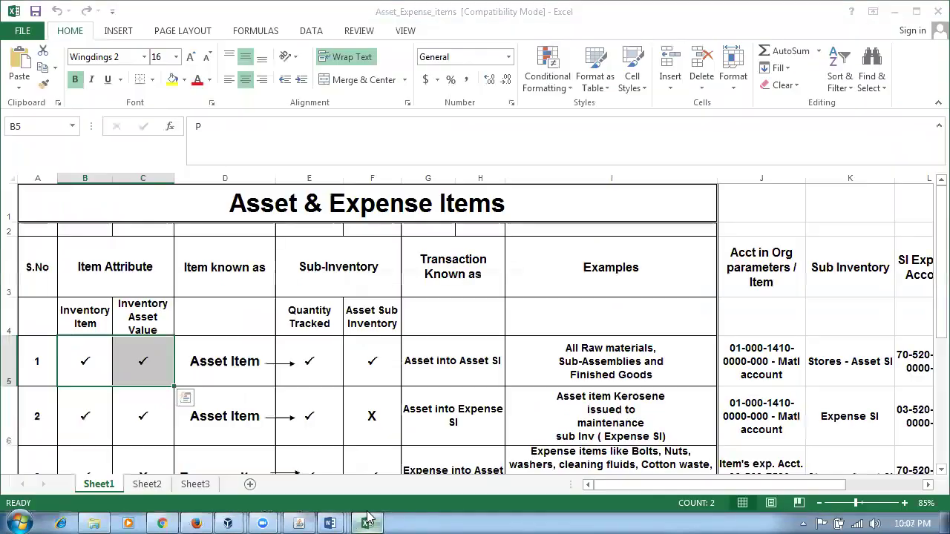
click(312, 316)
click(363, 319)
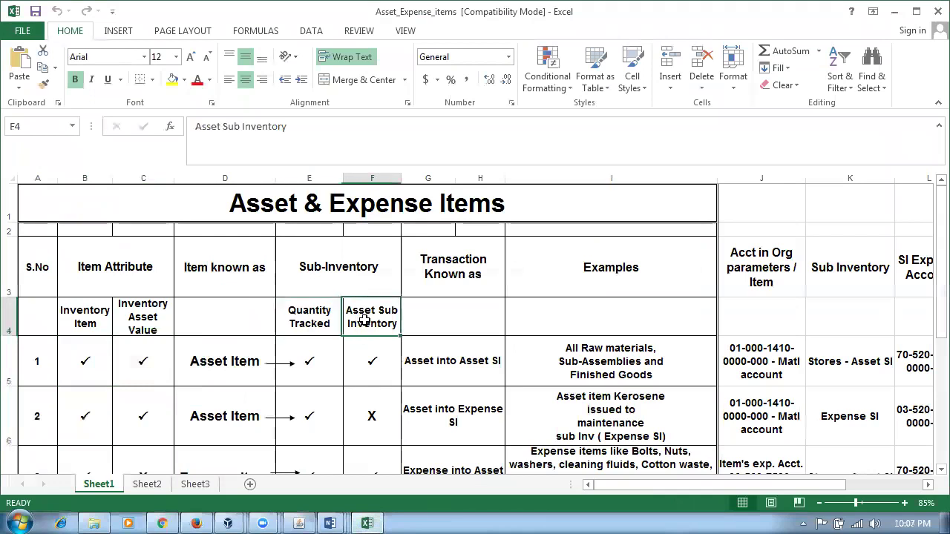
click(438, 360)
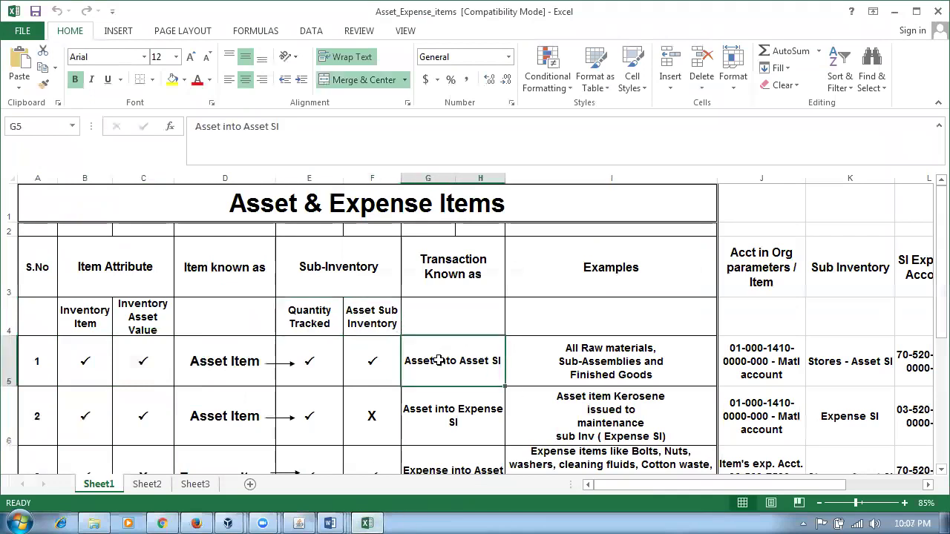
click(611, 367)
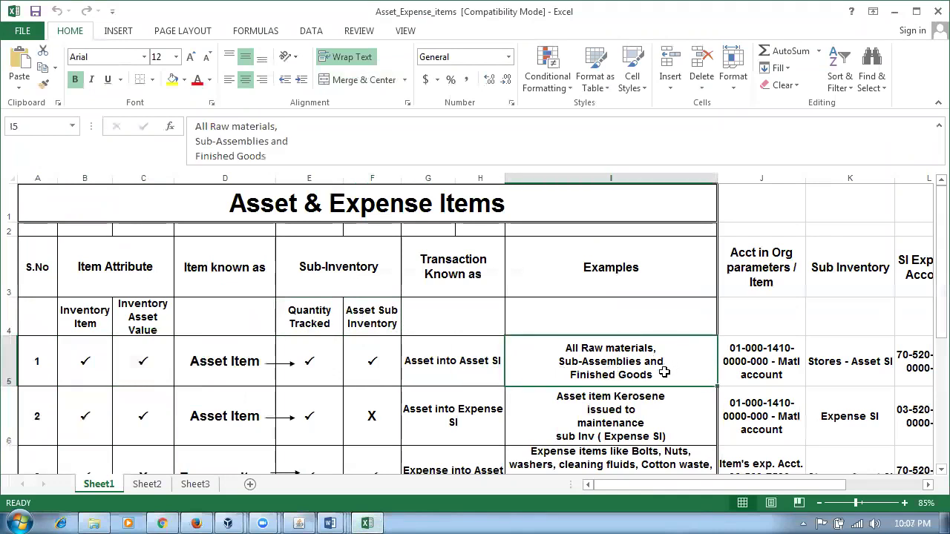
drag(42, 356, 584, 367)
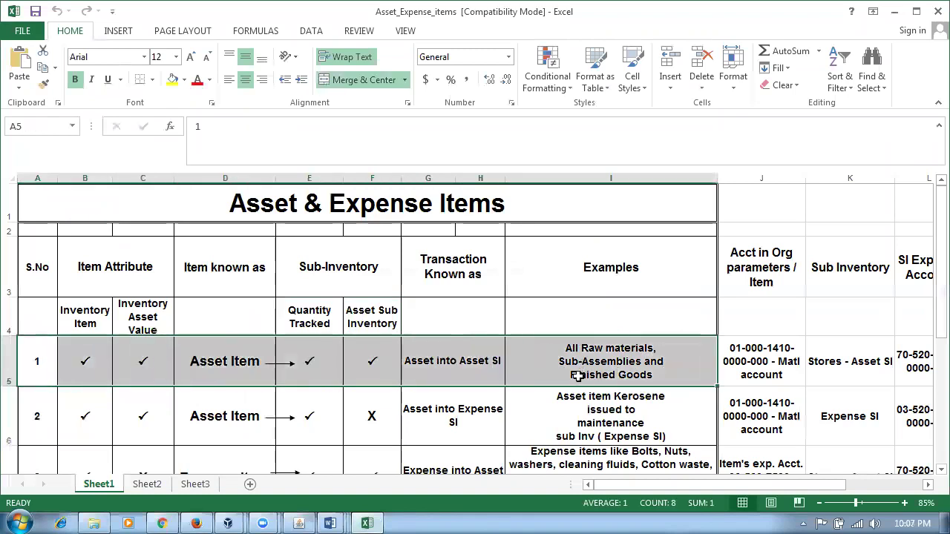
scroll(579, 371, down, 1)
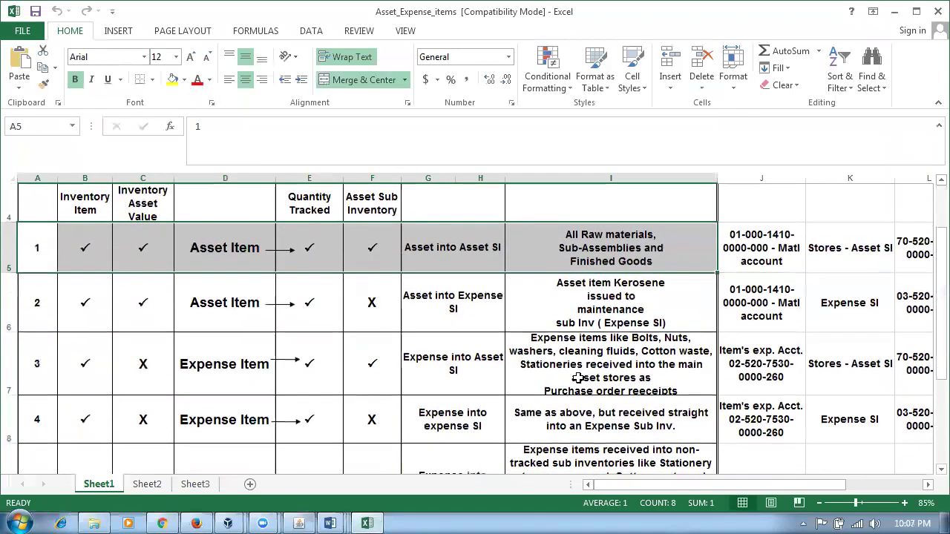
Review the Asset Sub Inventory column and highlight the second Asset Item row, Asset into Expense SI, from S.No to Examples
scroll(385, 297, up, 1)
click(382, 312)
click(385, 418)
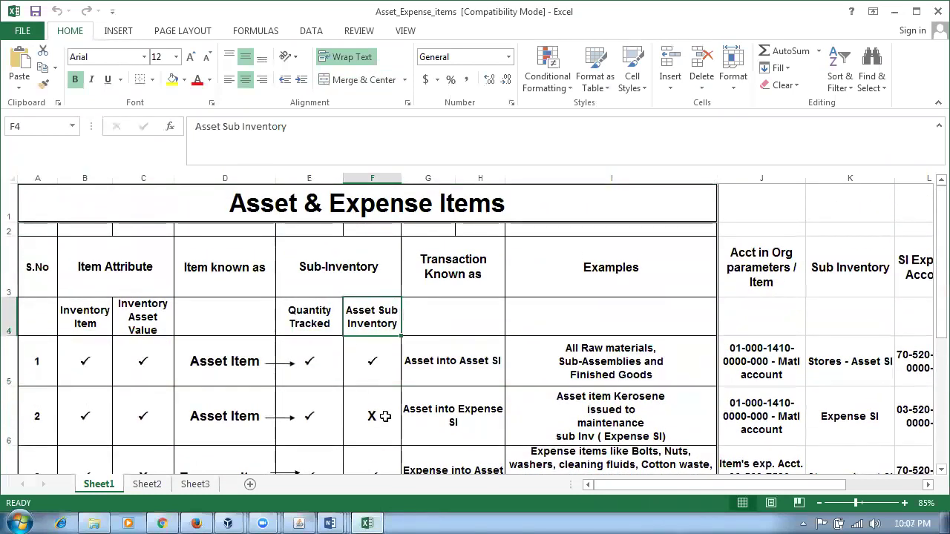
drag(40, 399, 552, 427)
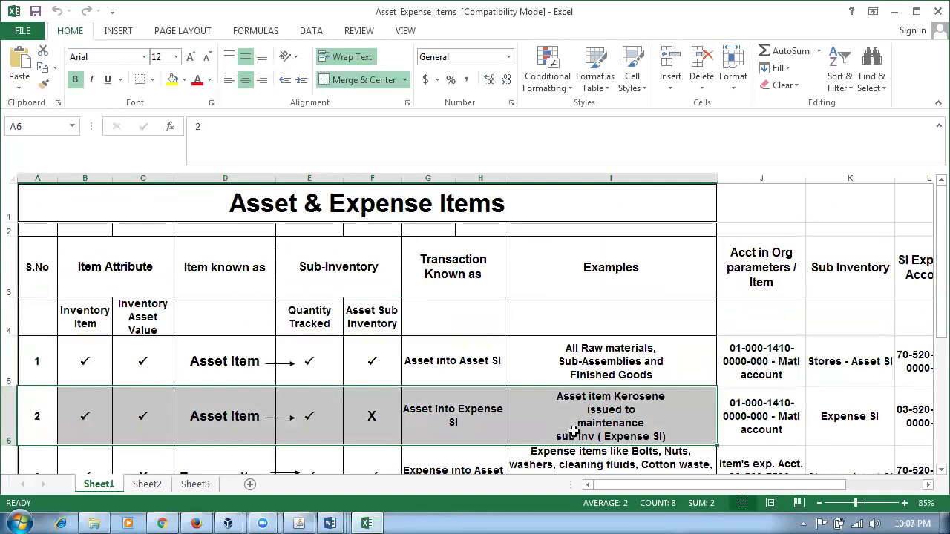
scroll(581, 428, down, 1)
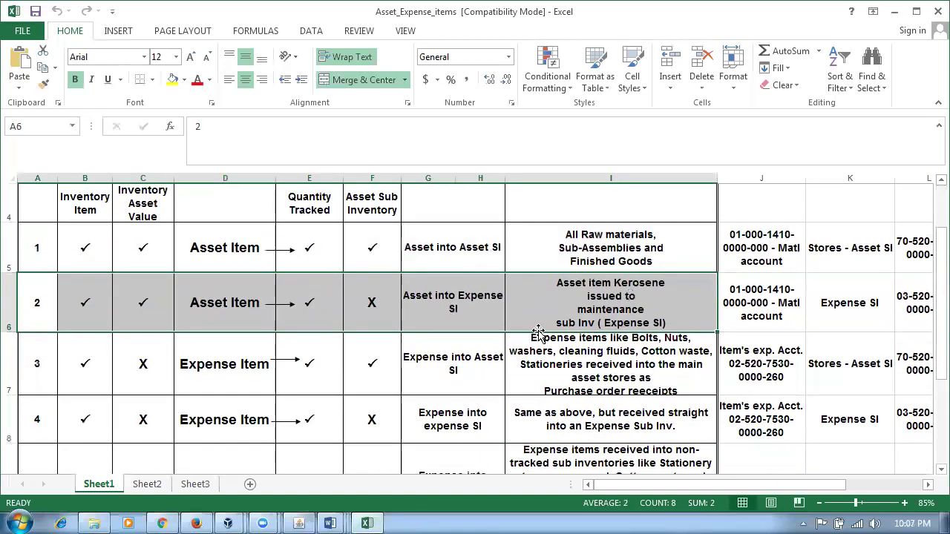
click(594, 295)
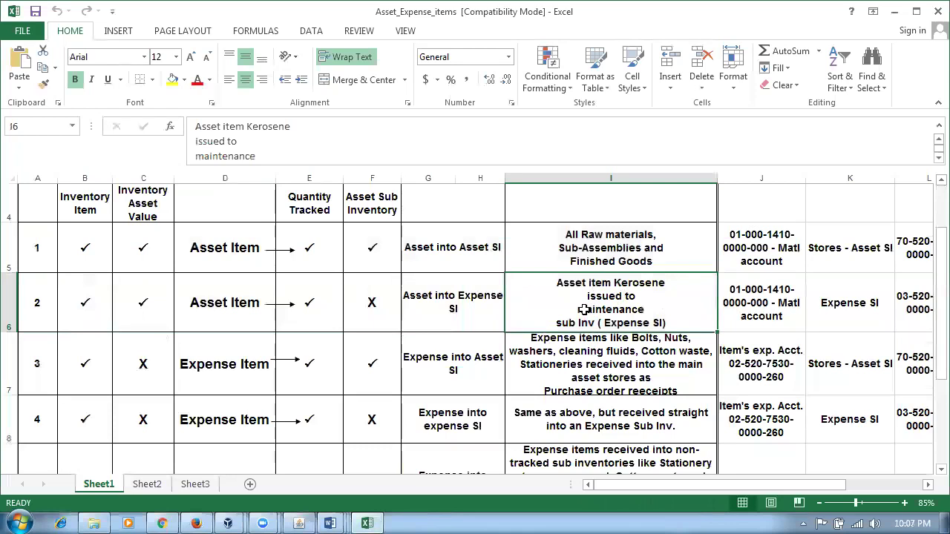
drag(34, 293, 581, 307)
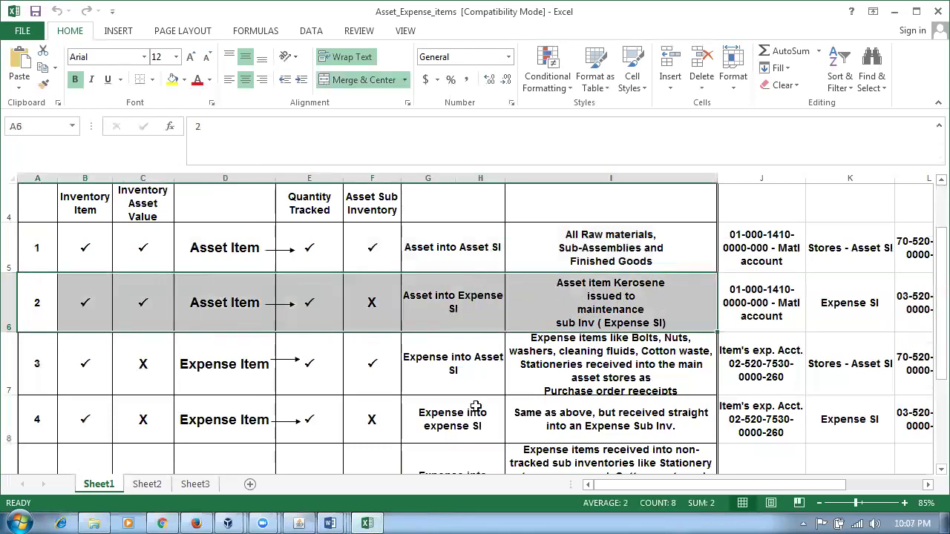
Highlight the three Expense Item rows, numbered 3, 4 and 5, one after another from S.No to Examples
click(141, 382)
drag(34, 348, 517, 363)
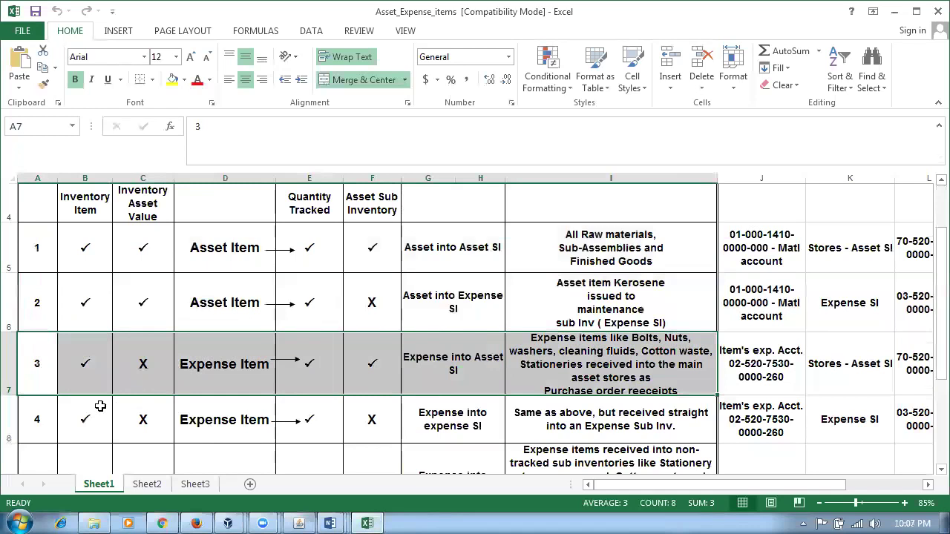
drag(52, 409, 591, 418)
scroll(608, 310, up, 1)
scroll(619, 297, down, 2)
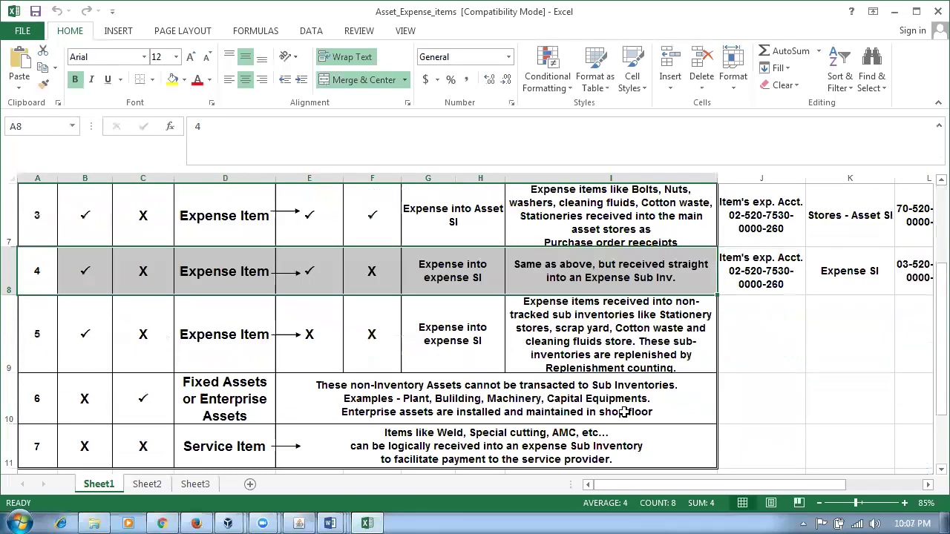
drag(38, 348, 582, 363)
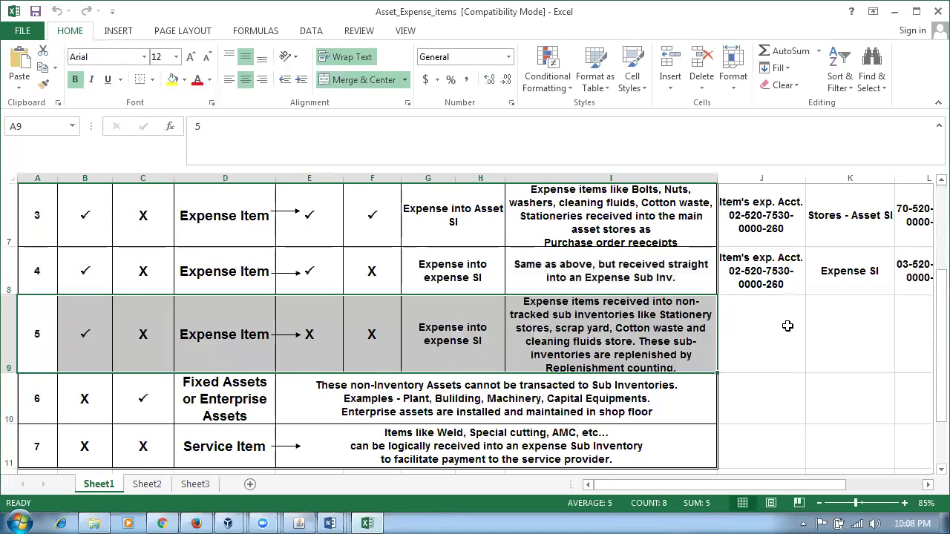
Review the Fixed Assets or Enterprise Assets row against the Inventory Item and Inventory Asset Value headings, including its description
click(85, 390)
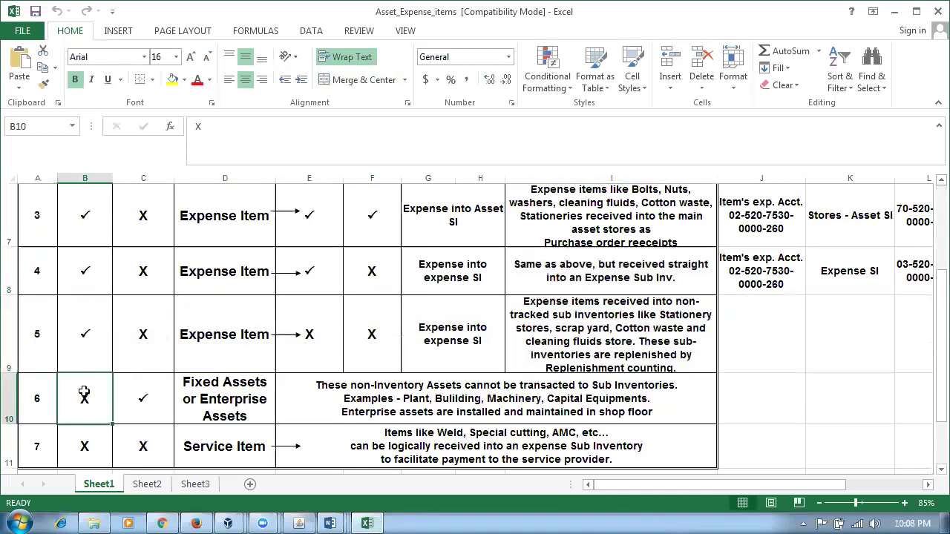
click(145, 402)
click(221, 393)
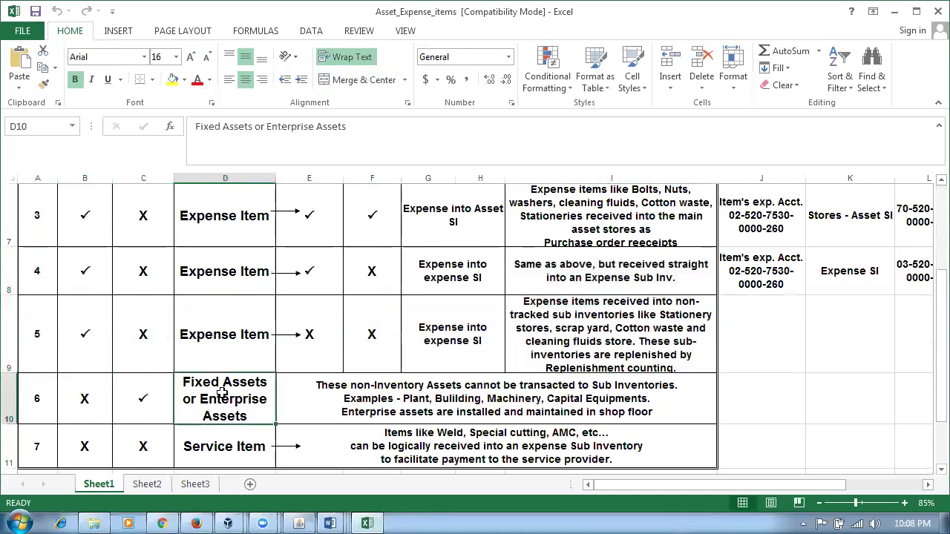
scroll(215, 397, up, 2)
click(67, 318)
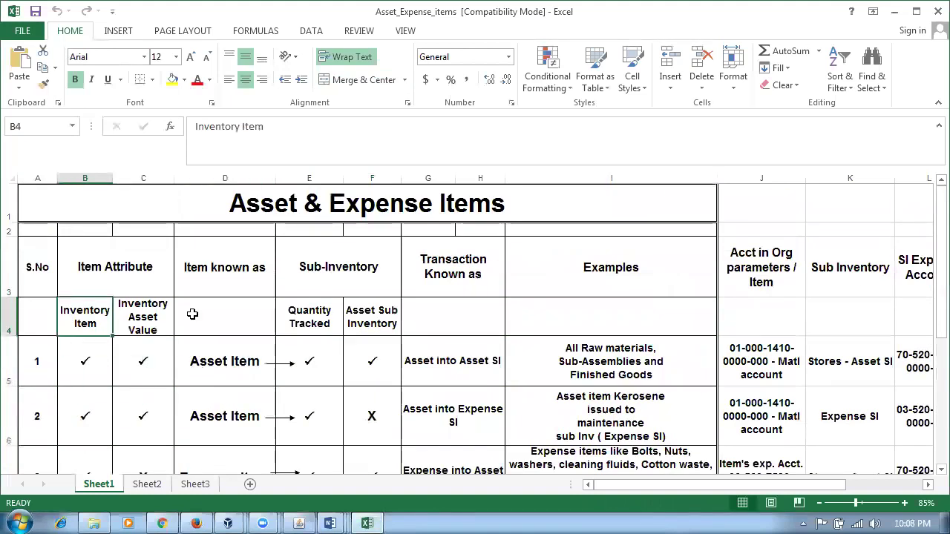
click(162, 328)
scroll(213, 380, down, 3)
scroll(213, 378, up, 2)
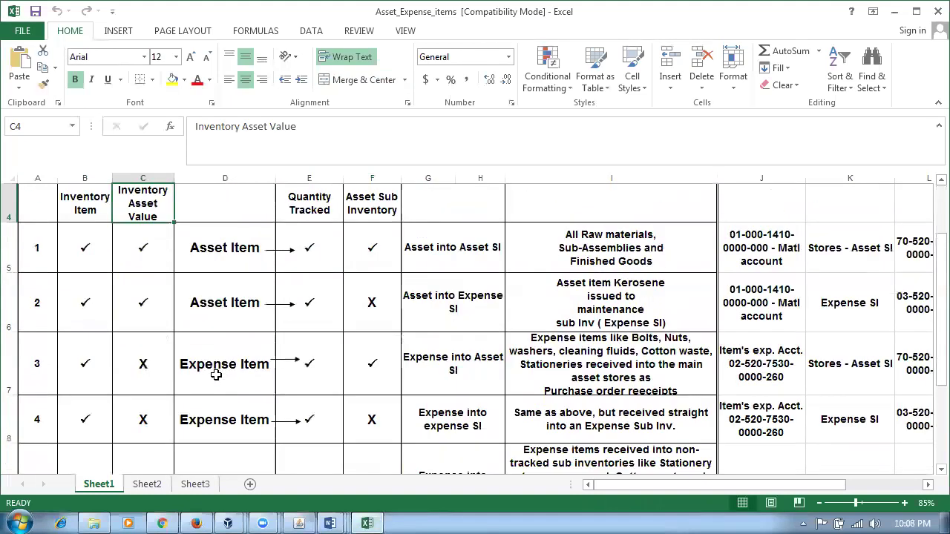
scroll(240, 413, down, 1)
click(231, 380)
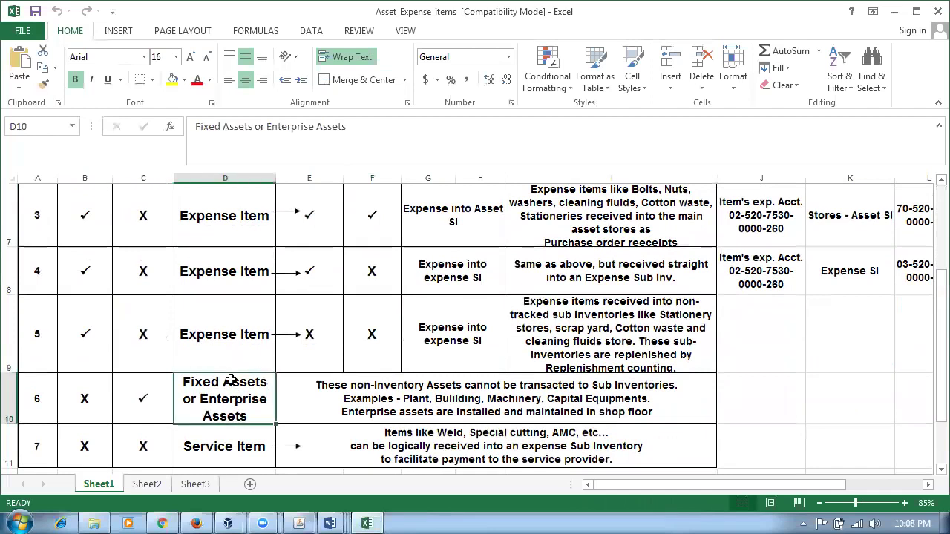
click(493, 386)
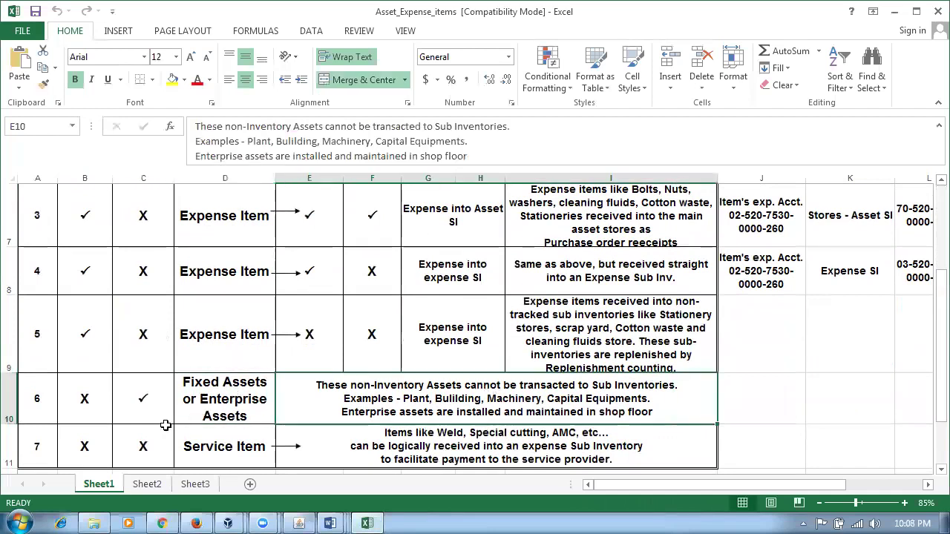
Review the Service Item row's Inventory Item and Inventory Asset Value marks, its item name and its description
click(99, 444)
click(141, 445)
click(196, 447)
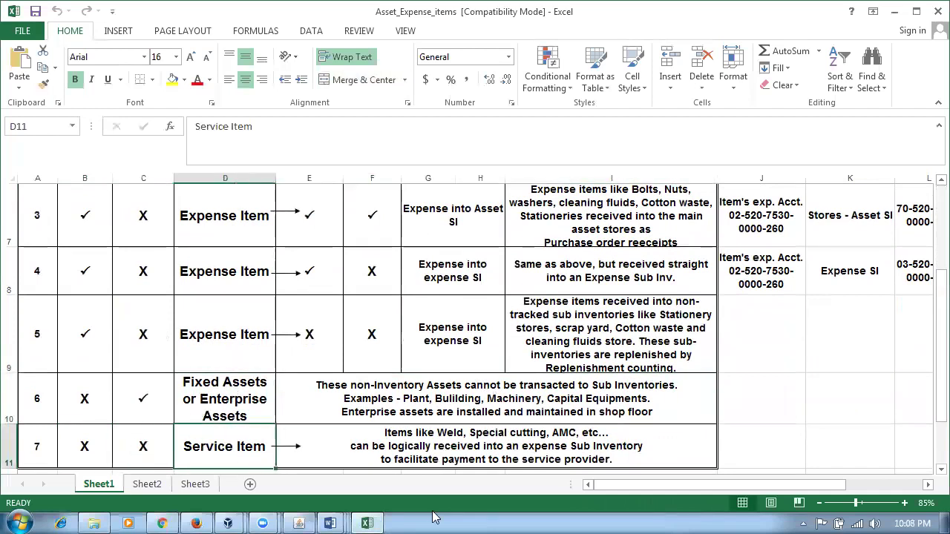
click(464, 450)
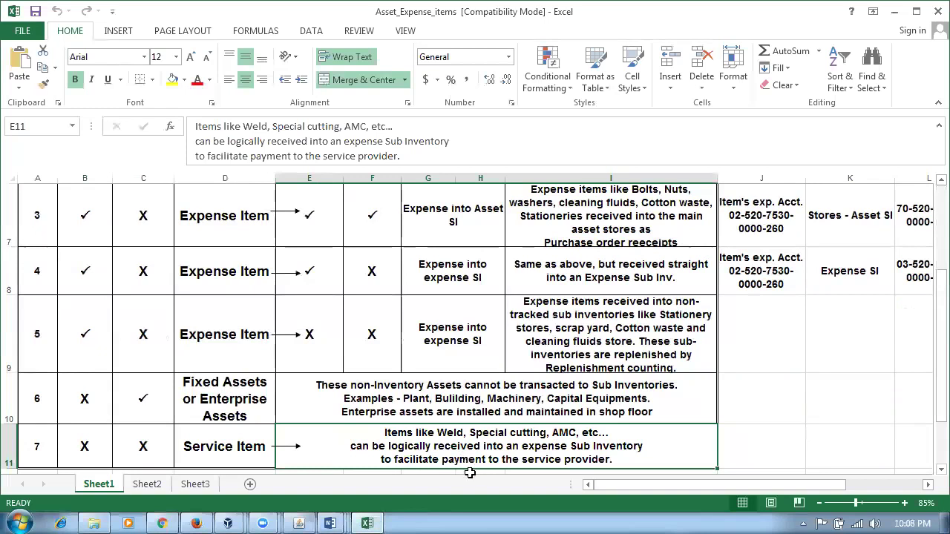
Go through the transaction names for rows 1 to 5 and read the examples for the fourth and fifth rows
scroll(470, 473, up, 2)
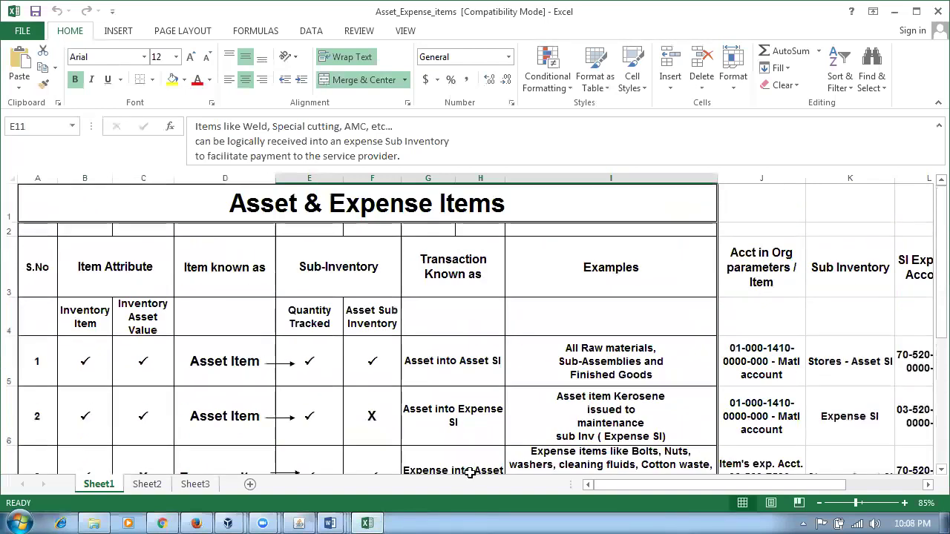
scroll(469, 473, down, 1)
click(475, 247)
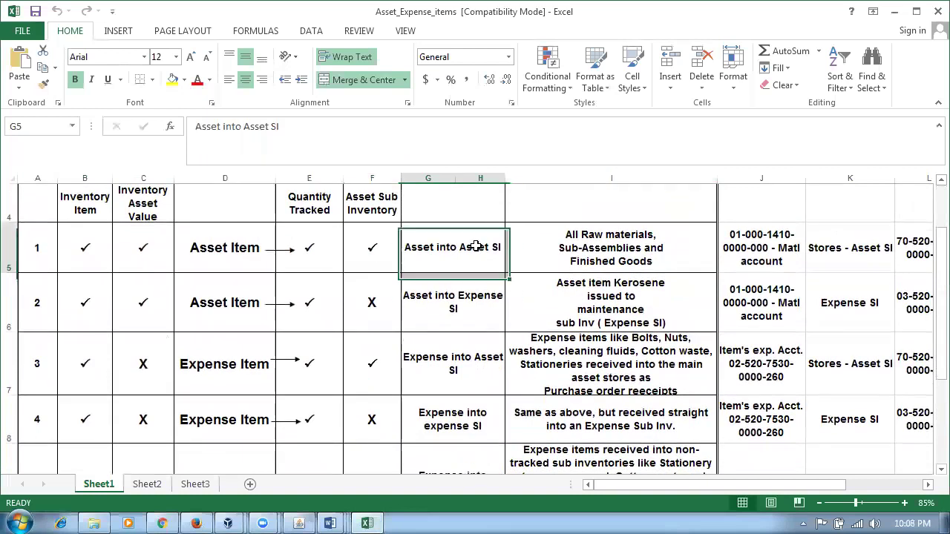
click(474, 300)
click(476, 362)
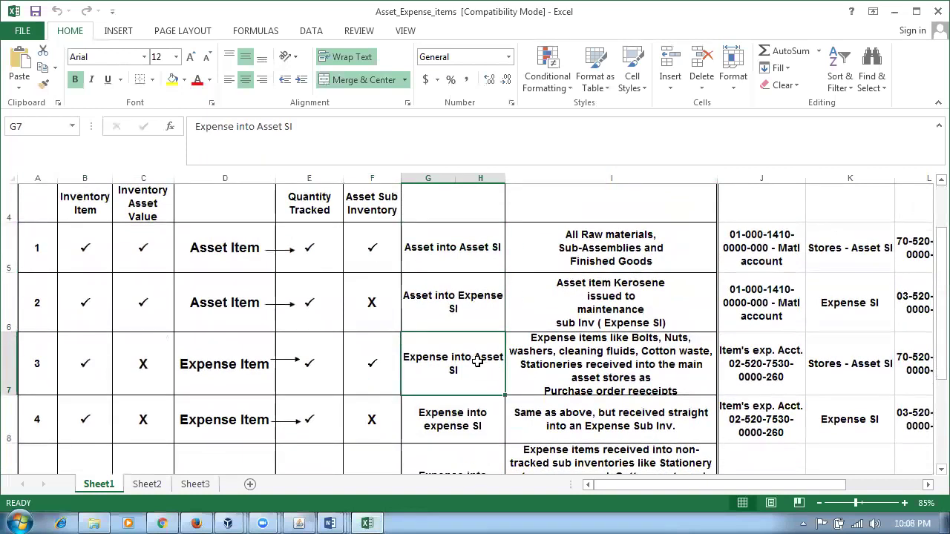
click(482, 424)
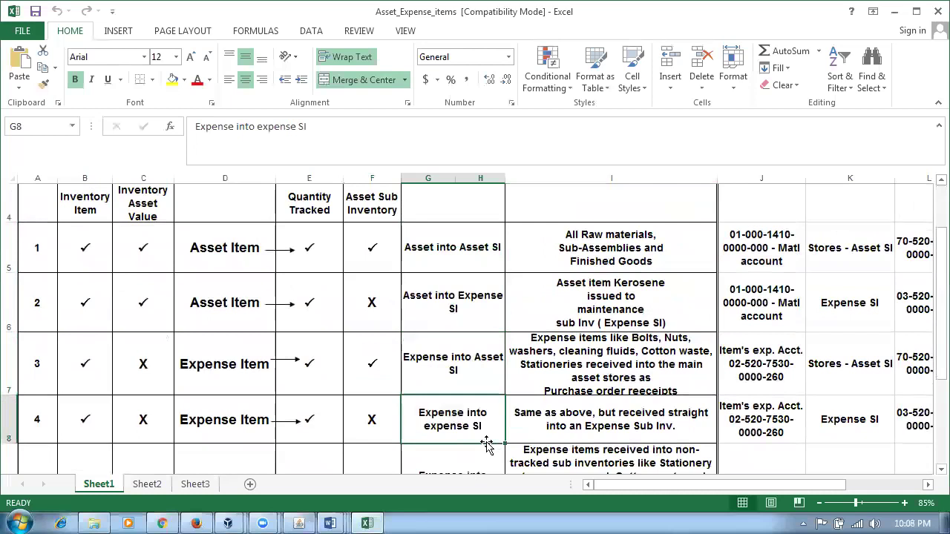
click(606, 419)
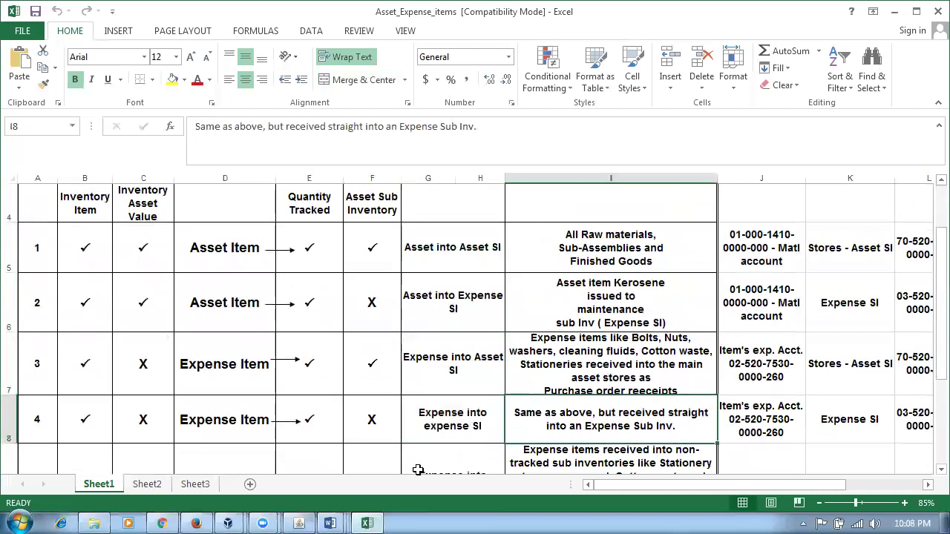
scroll(412, 463, down, 1)
click(452, 333)
click(610, 333)
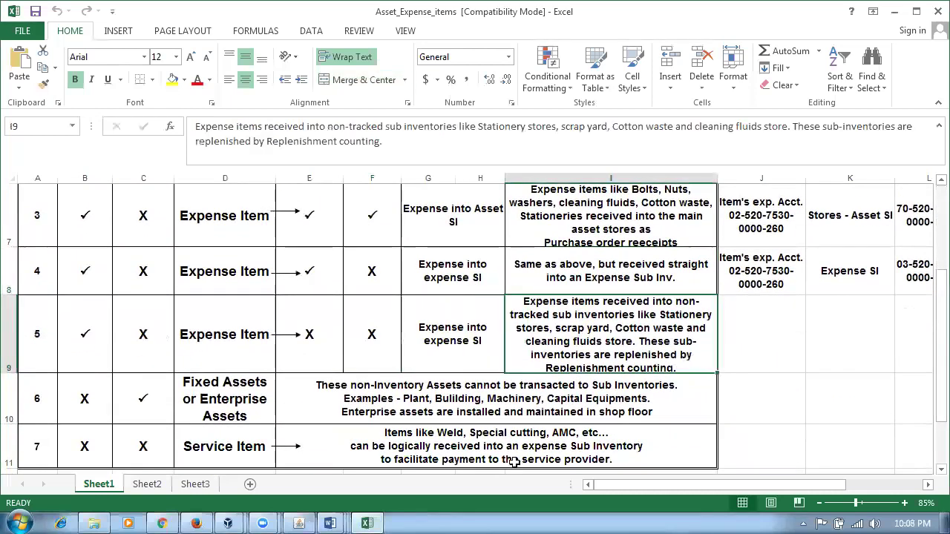
Switch to Fusion_Inventory_Work_Sheet_Final, highlight the topic Asset and Expense Sub Inventories, and bring up the Inventory_extracts document
mouse_move(330, 519)
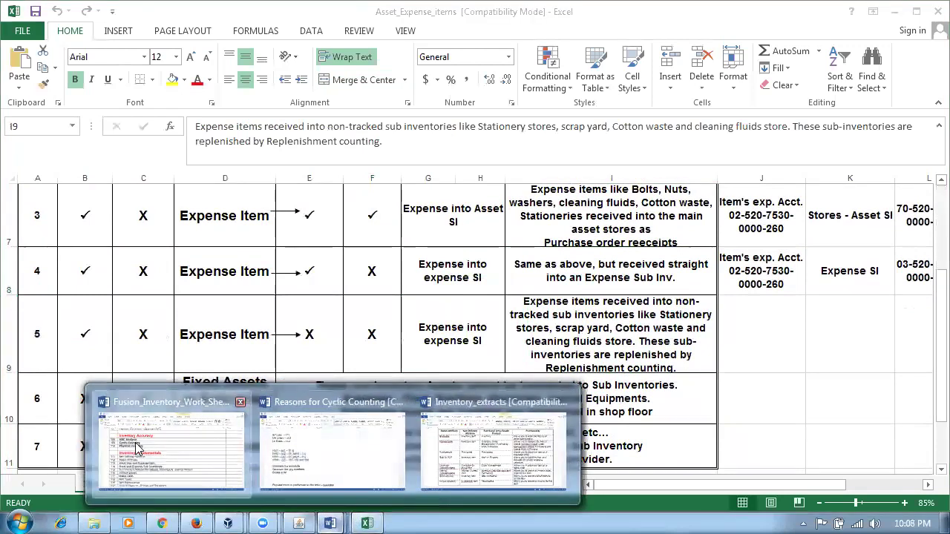
click(170, 445)
click(333, 375)
drag(155, 353, 379, 347)
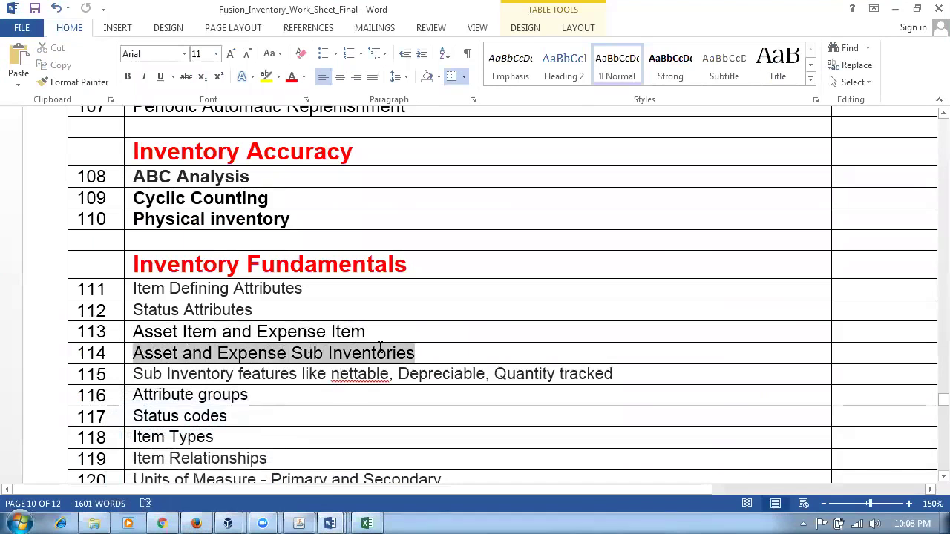
drag(380, 348, 379, 350)
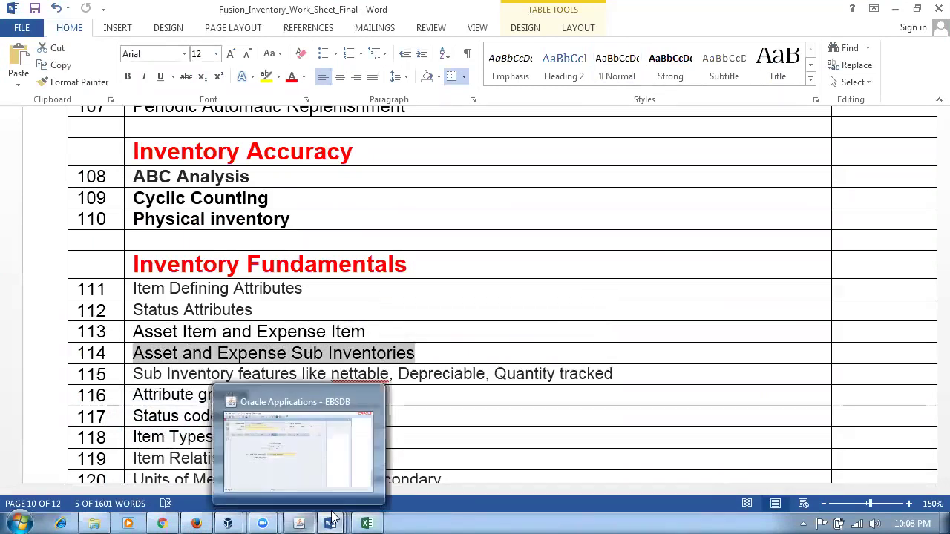
mouse_move(331, 519)
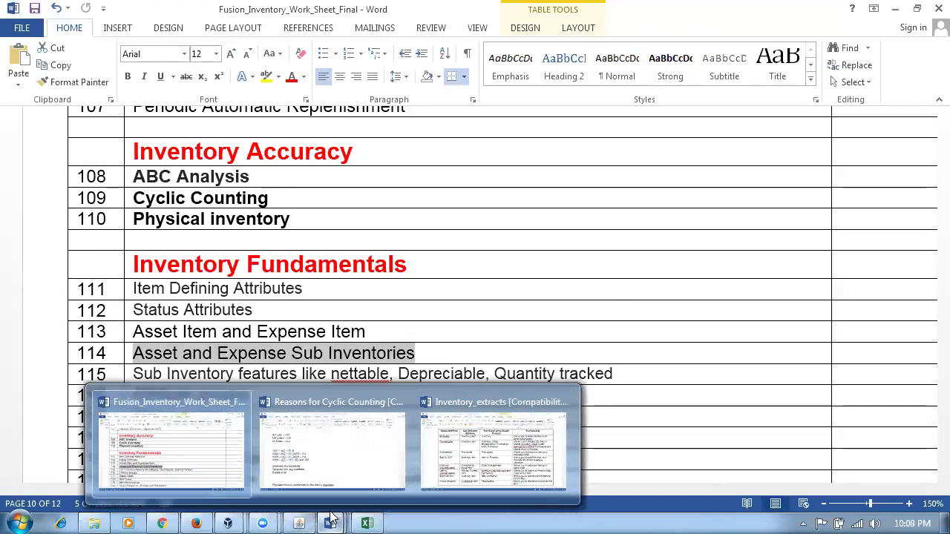
click(494, 445)
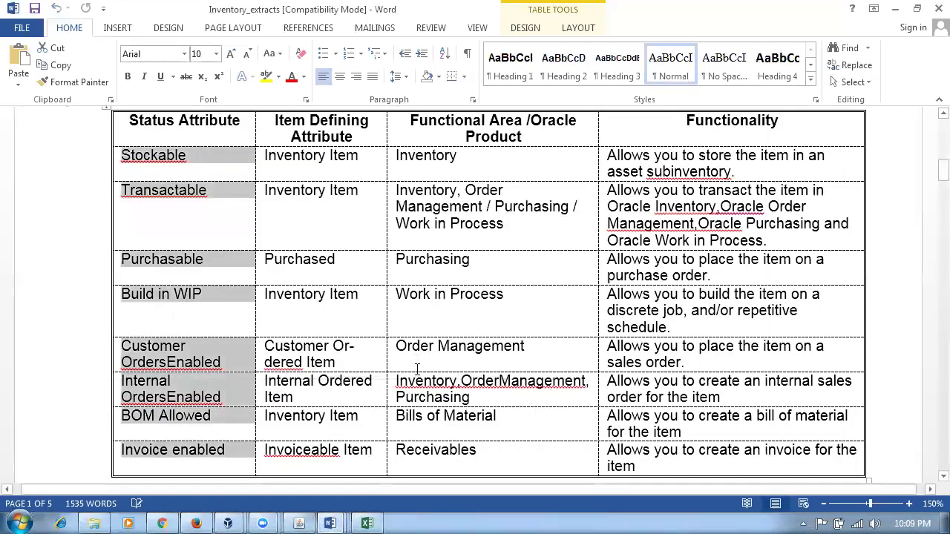
Return to the Asset_Expense_items workbook and review the Quantity Tracked heading and its marks for the asset and expense item rows
click(367, 523)
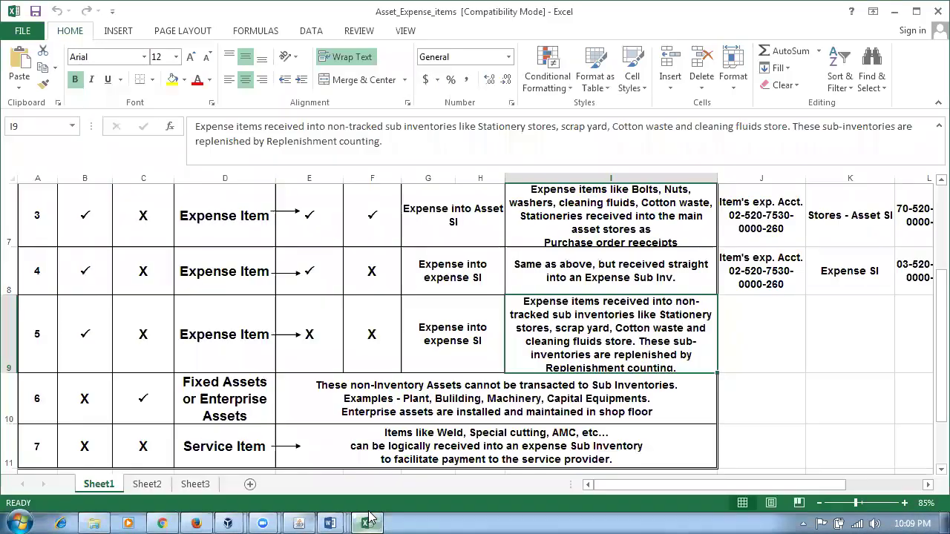
click(250, 332)
scroll(256, 330, up, 2)
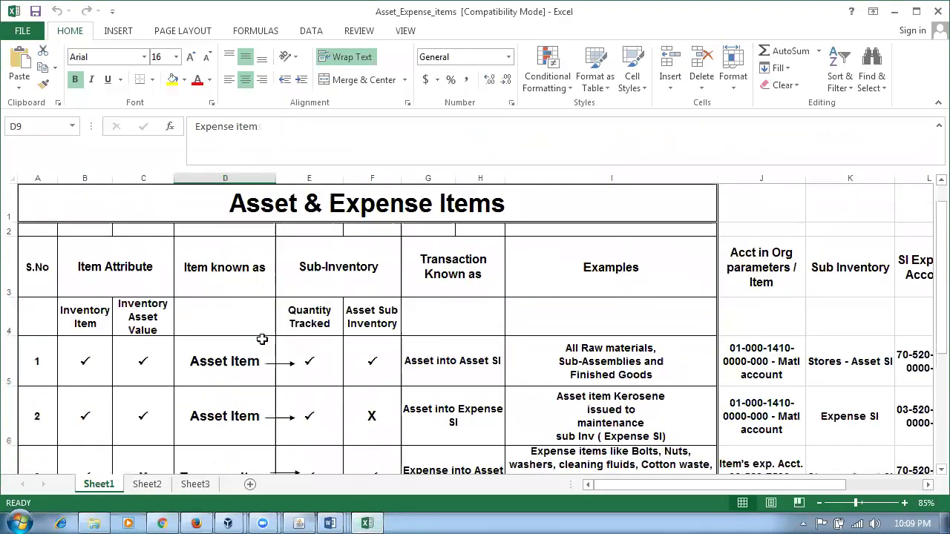
click(316, 320)
scroll(330, 463, down, 1)
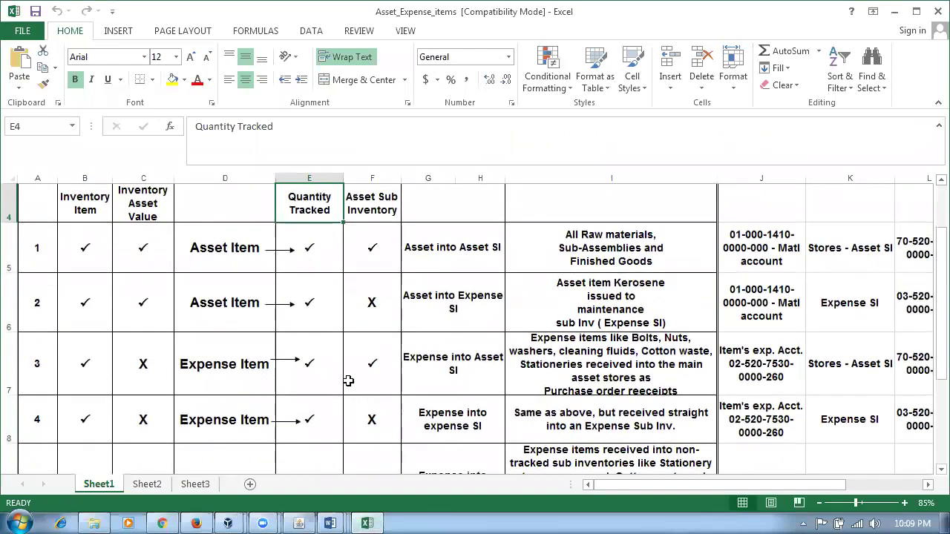
click(324, 264)
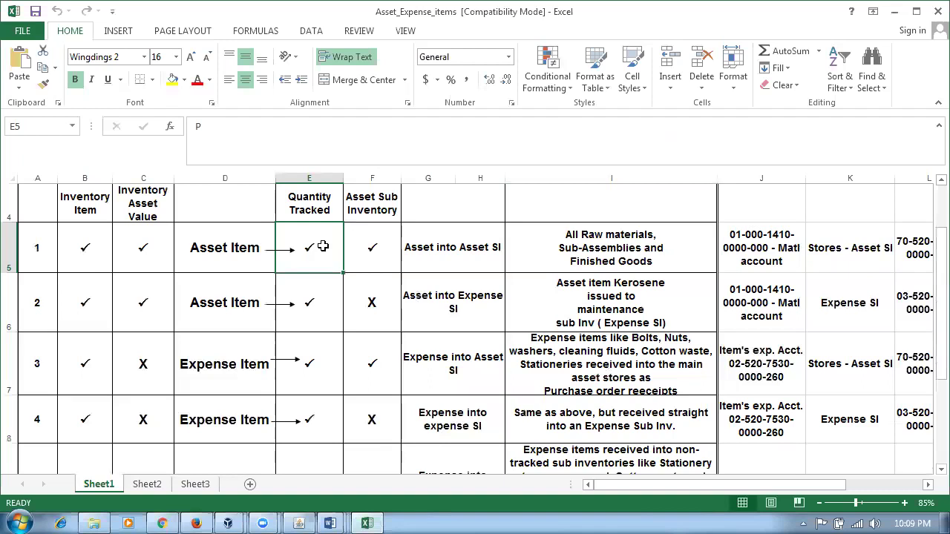
click(309, 318)
click(319, 365)
click(304, 421)
scroll(349, 451, down, 1)
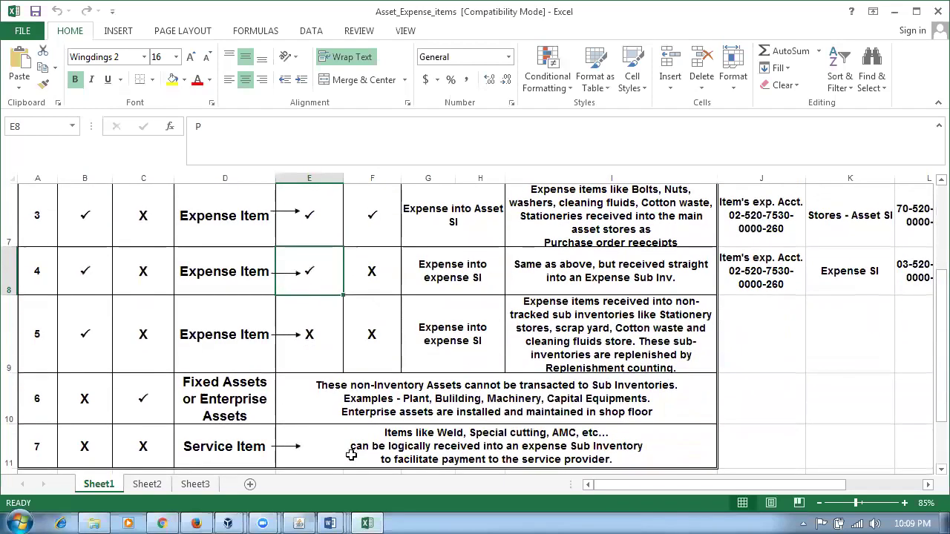
Highlight the word "nettable" in topic 115 of Fusion_Inventory_Work_Sheet_Final and switch to the EBS Master Item form
mouse_move(333, 519)
click(205, 466)
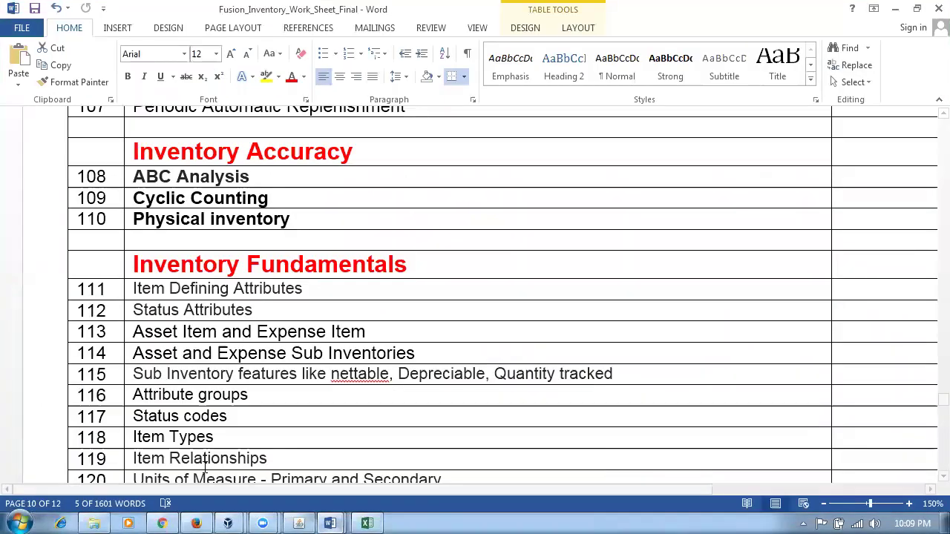
click(301, 374)
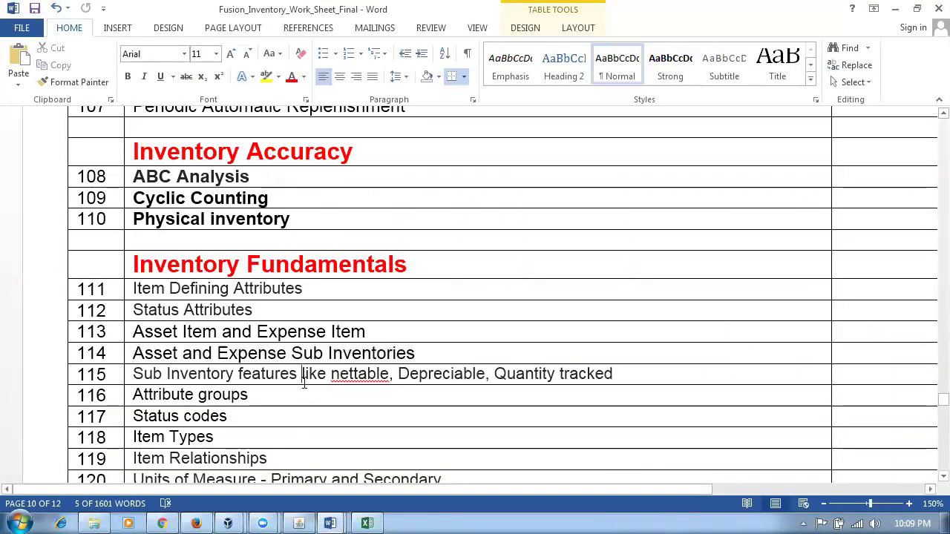
drag(331, 373, 390, 375)
click(299, 523)
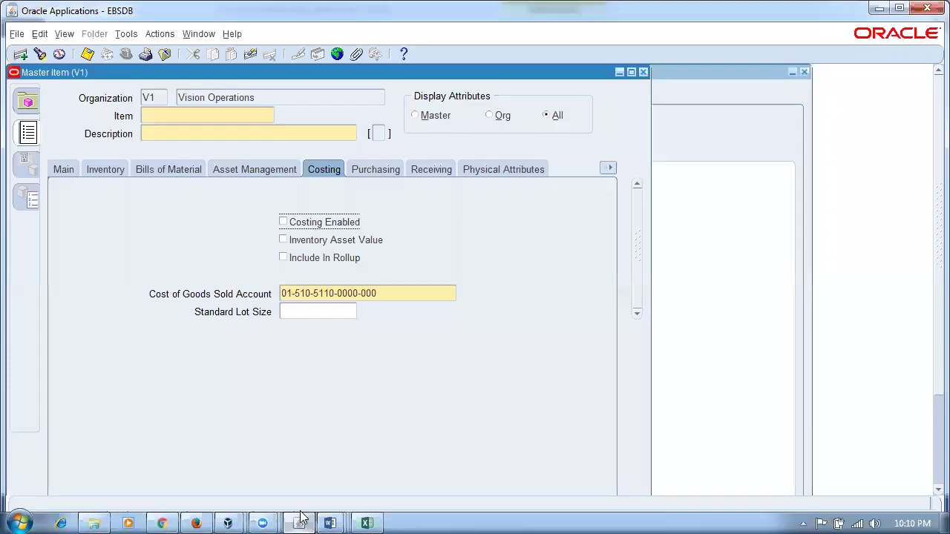
Close the Master Item form, enter sub1 as a name in the Subinventories Summary for p53, and view its Nettable column
click(643, 72)
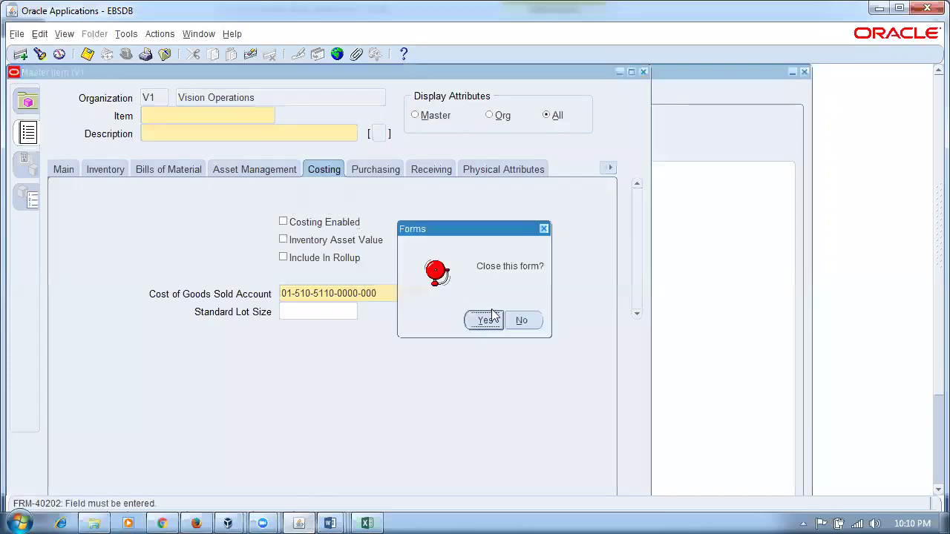
click(484, 321)
click(78, 284)
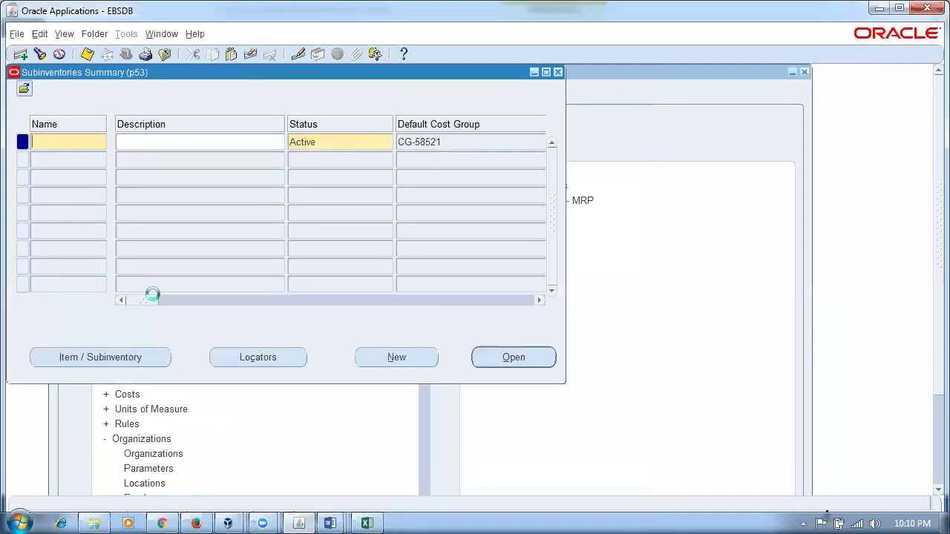
text(sub1)
drag(152, 306, 200, 309)
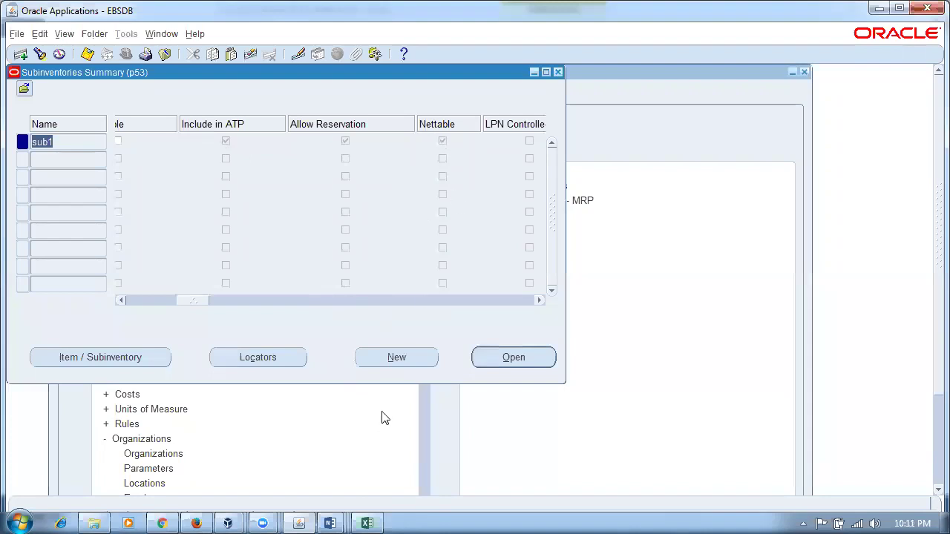
Highlight the word "Depreciable" in topic 115 of Fusion_Inventory_Work_Sheet_Final and view the Depreciable column in the EBS Subinventories Summary
click(331, 519)
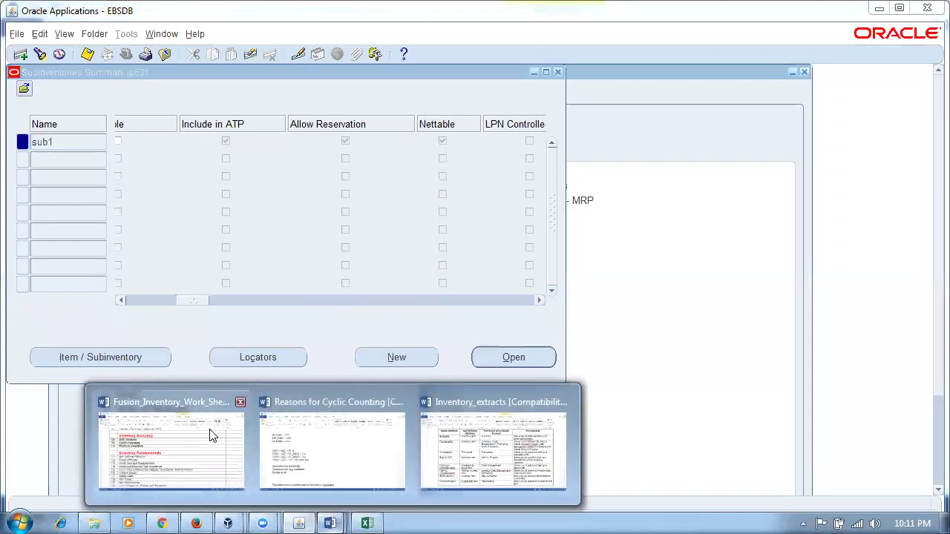
click(240, 435)
click(427, 373)
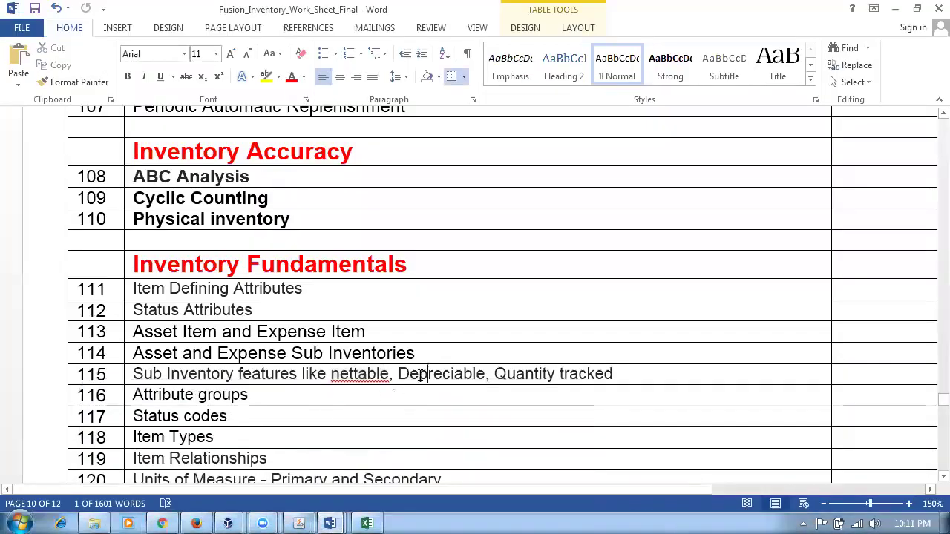
drag(399, 373, 482, 382)
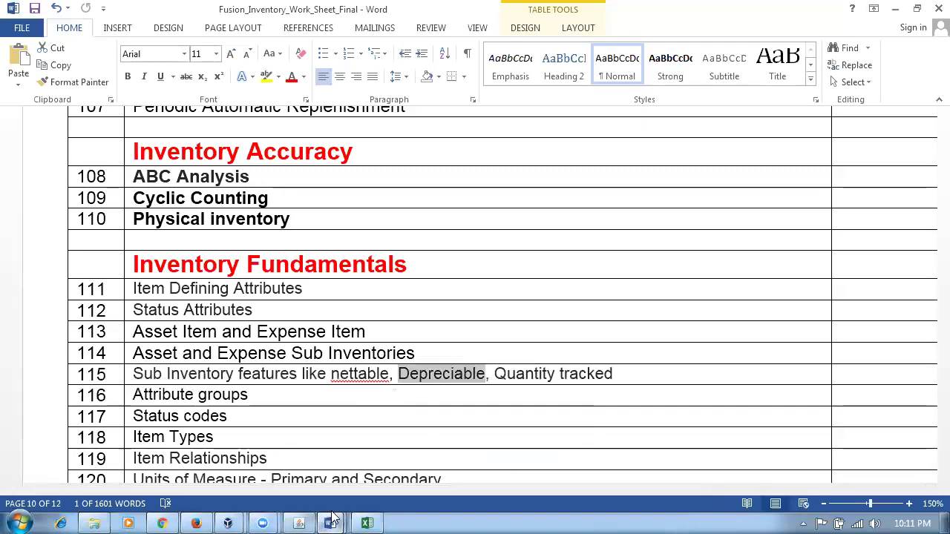
click(299, 523)
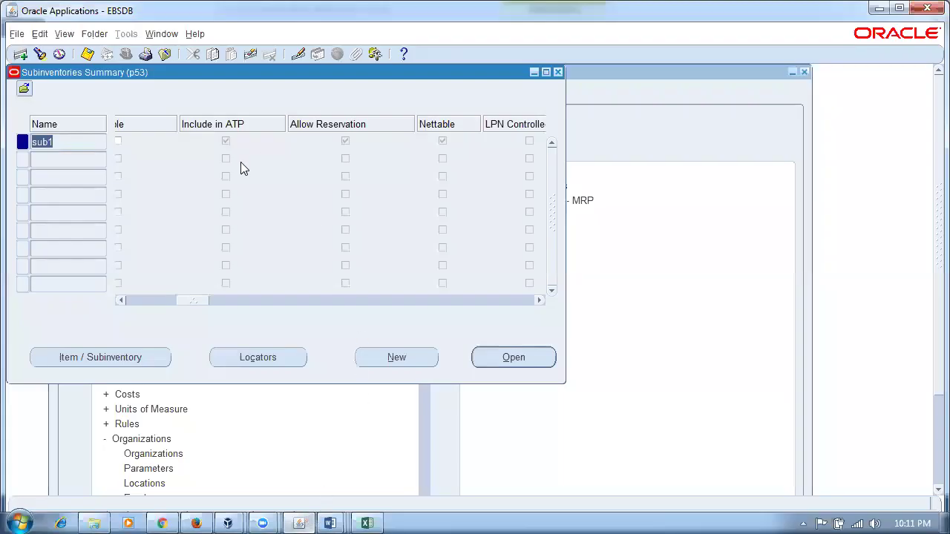
drag(204, 297, 187, 303)
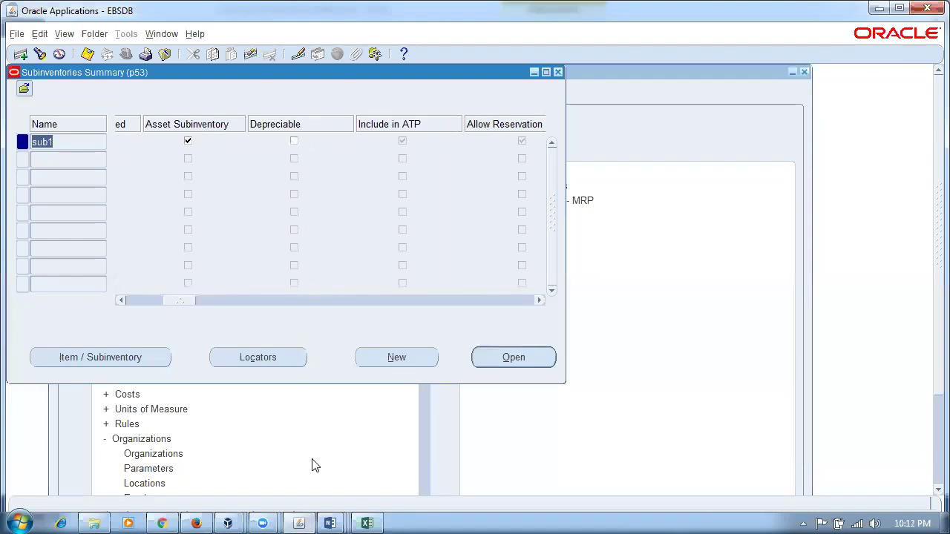
Return to Fusion_Inventory_Work_Sheet_Final and highlight topics 115 and 116, from Sub Inventory features to Attribute groups
click(331, 522)
click(153, 423)
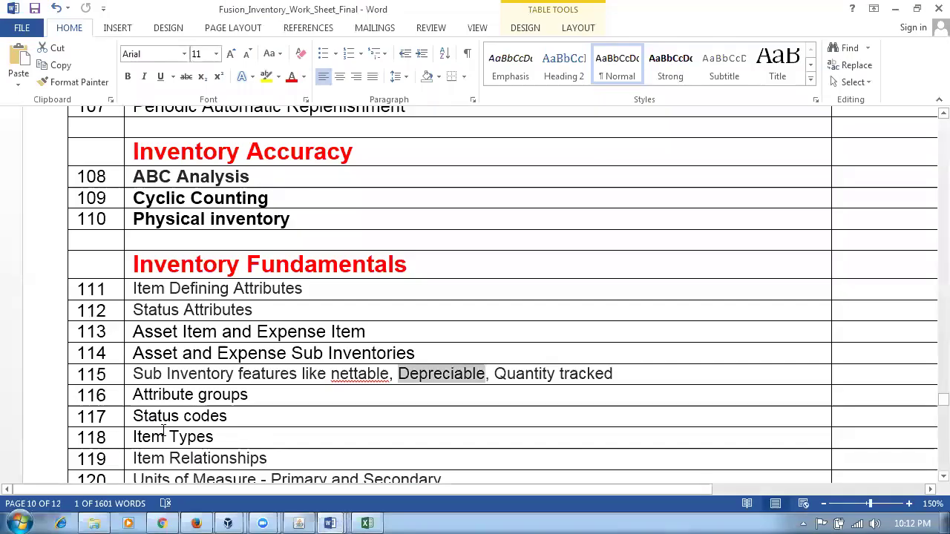
drag(501, 375, 519, 397)
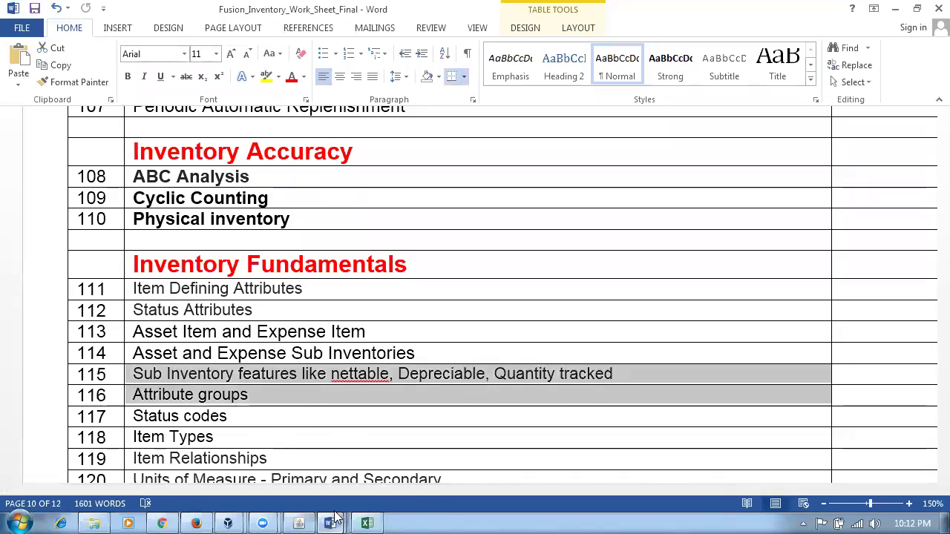
Review the sub1 row's feature columns from Asset Subinventory to Enable Bulk Pick in the EBS Subinventories Summary and return to the first columns
click(297, 520)
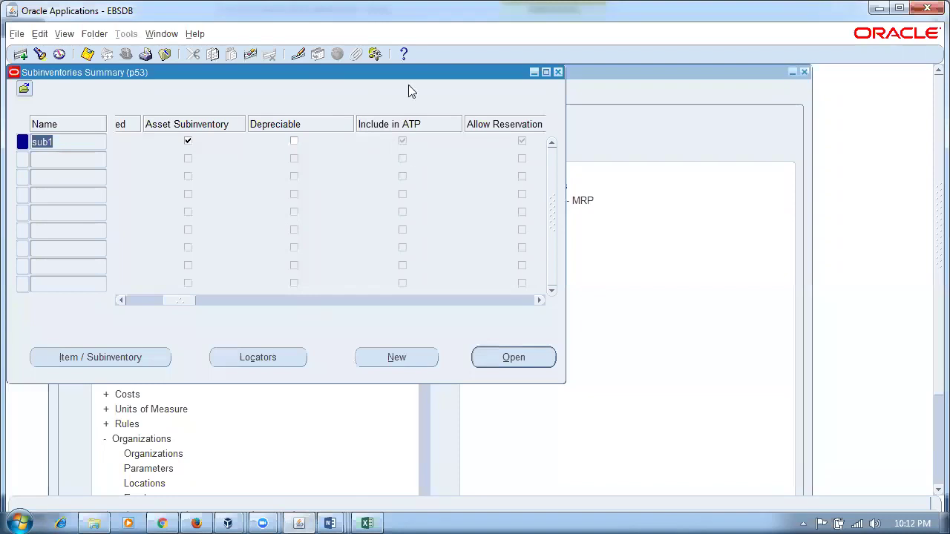
click(174, 300)
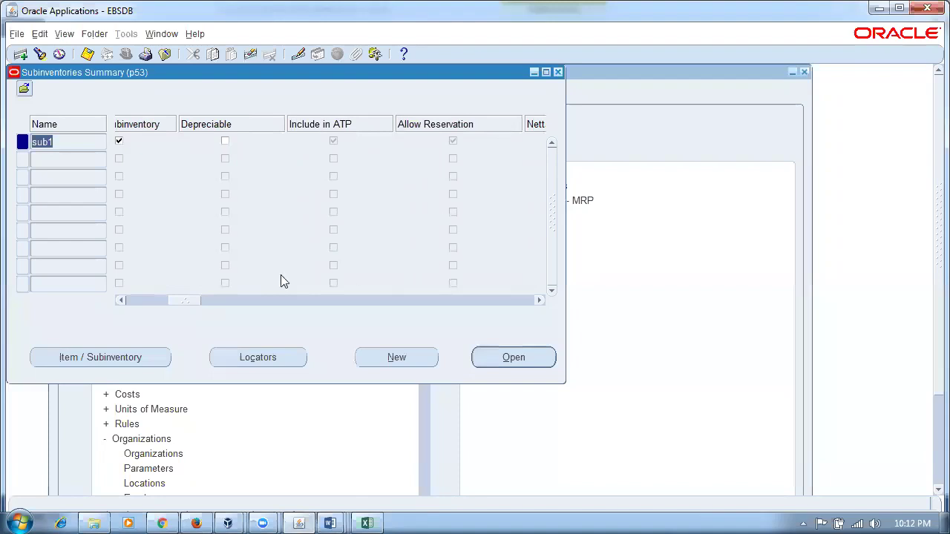
drag(194, 300, 216, 307)
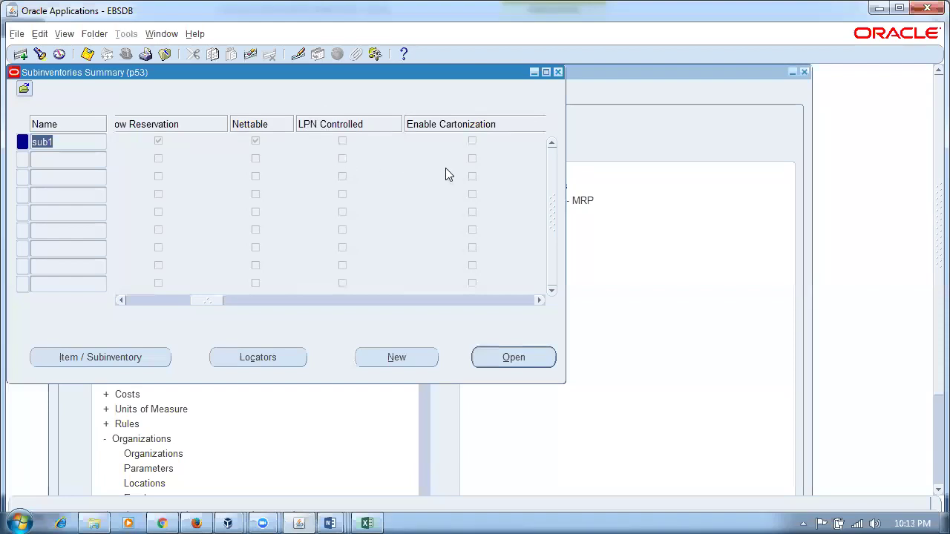
drag(207, 300, 218, 301)
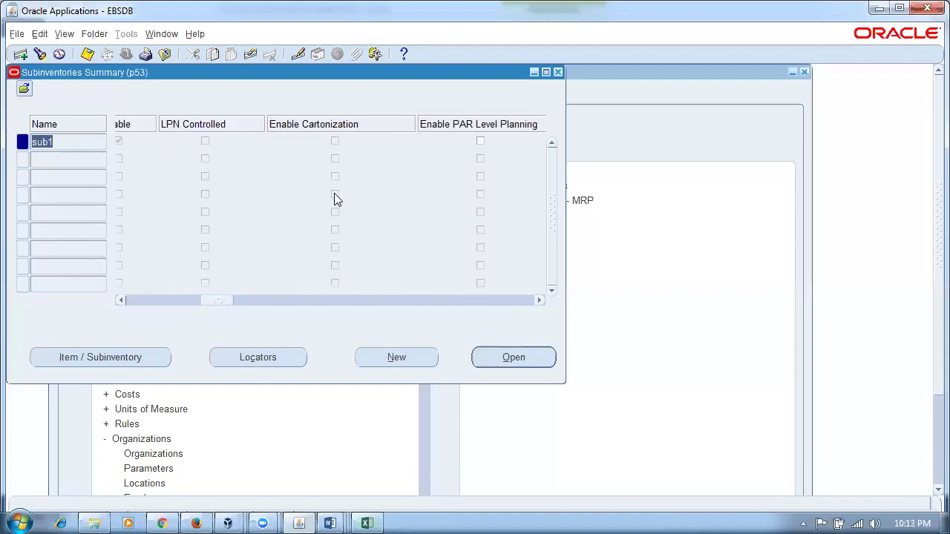
drag(218, 300, 233, 306)
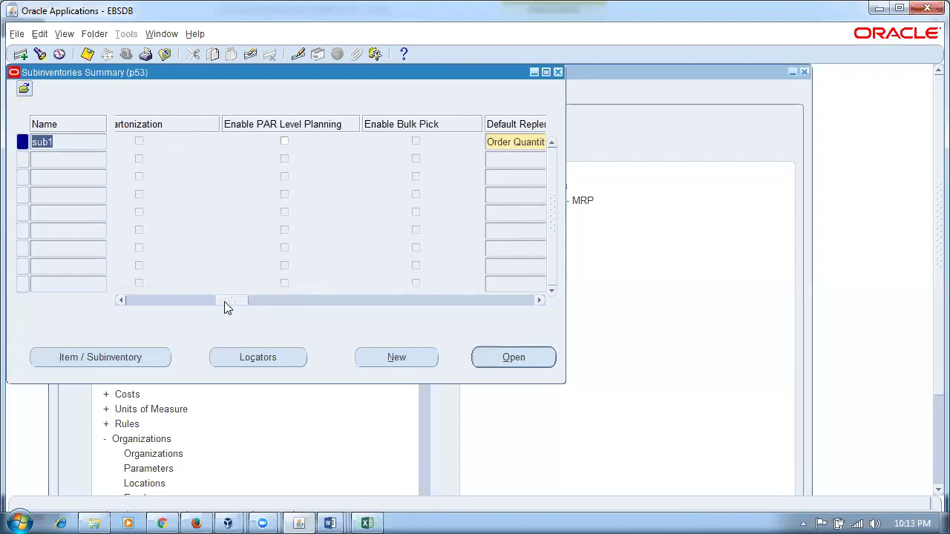
drag(228, 304, 123, 307)
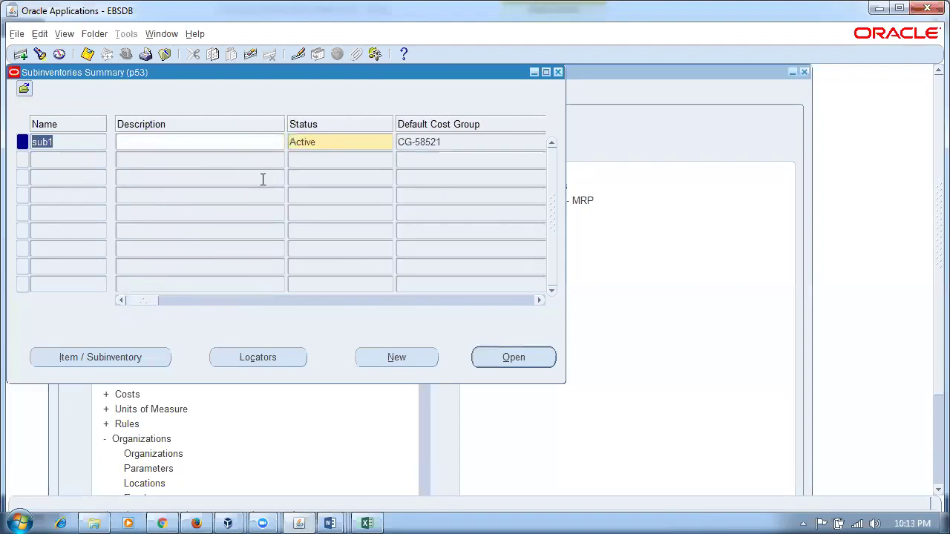
drag(150, 306, 150, 325)
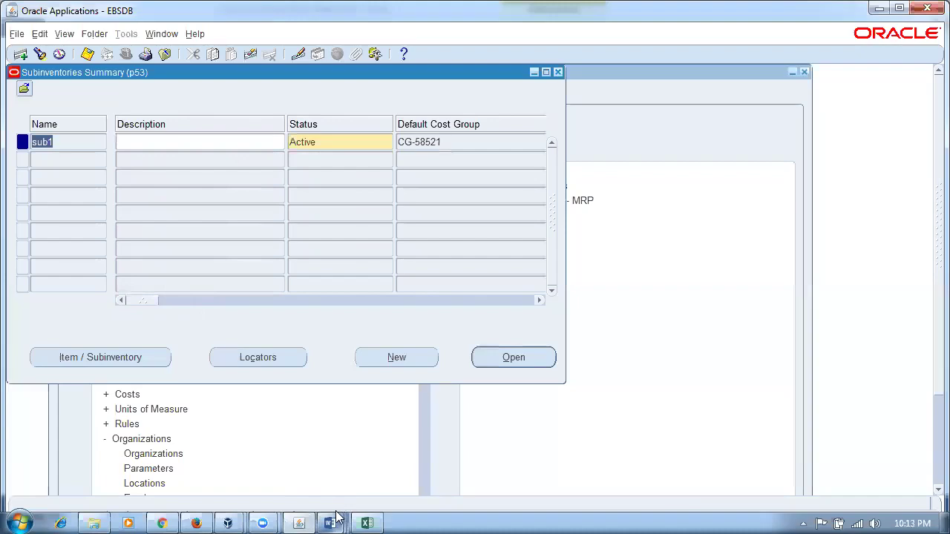
Highlight topic 116, Attribute groups, in Fusion_Inventory_Work_Sheet_Final and switch back to the EBS Subinventories Summary
mouse_move(331, 519)
click(197, 458)
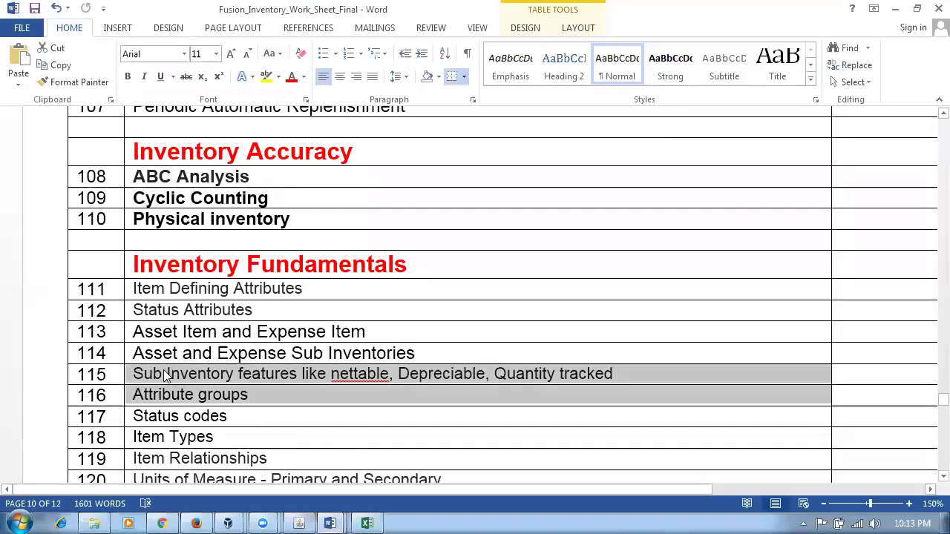
click(268, 406)
drag(187, 398, 241, 401)
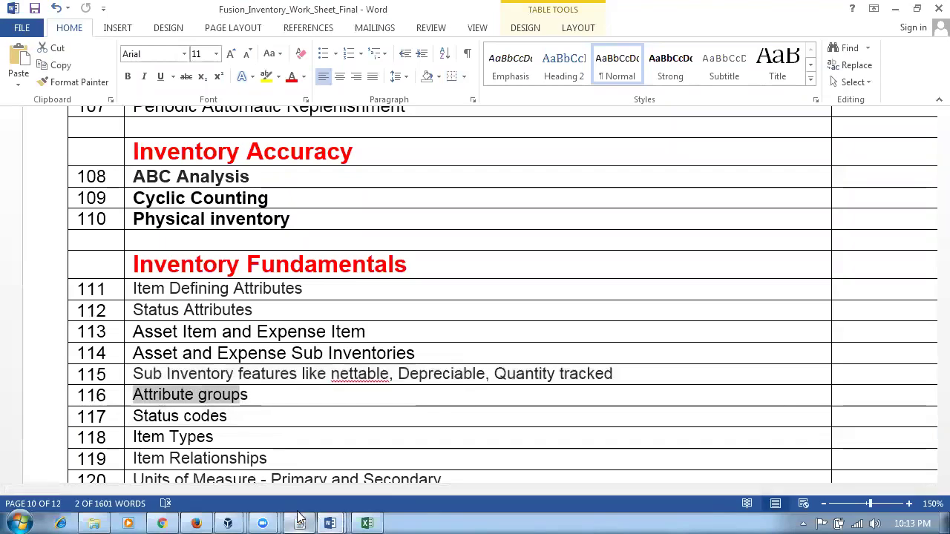
key(alt+Tab)
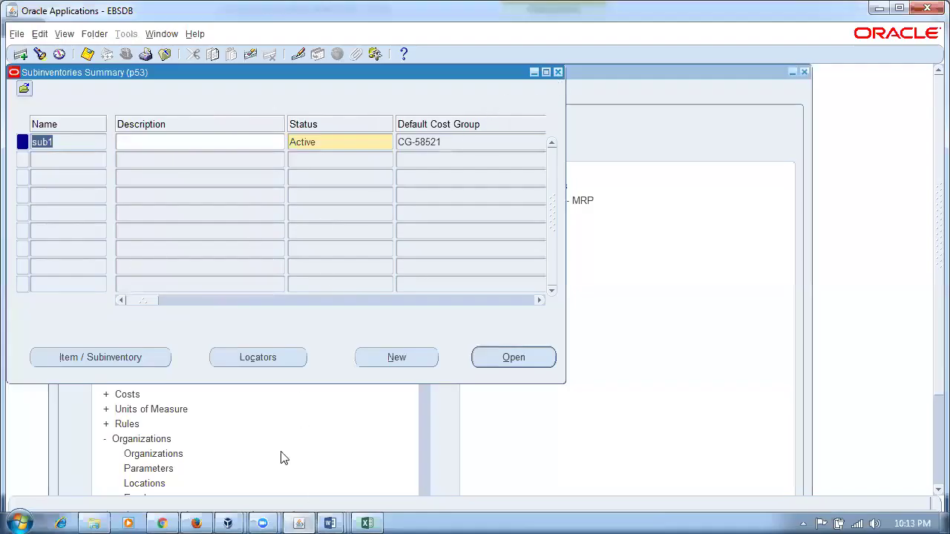
Highlight topic 117, Status codes, in Fusion_Inventory_Work_Sheet_Final and return to the EBS forms
click(332, 522)
click(175, 419)
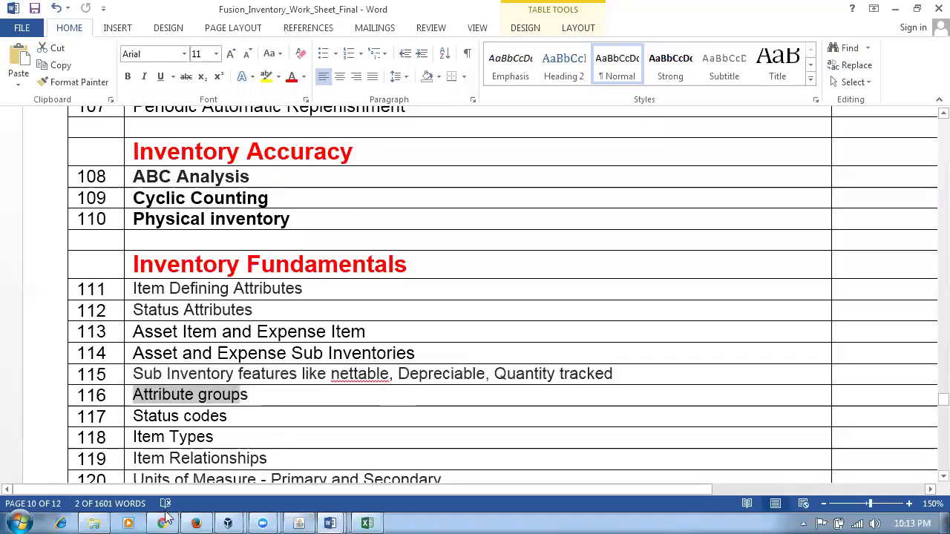
click(175, 416)
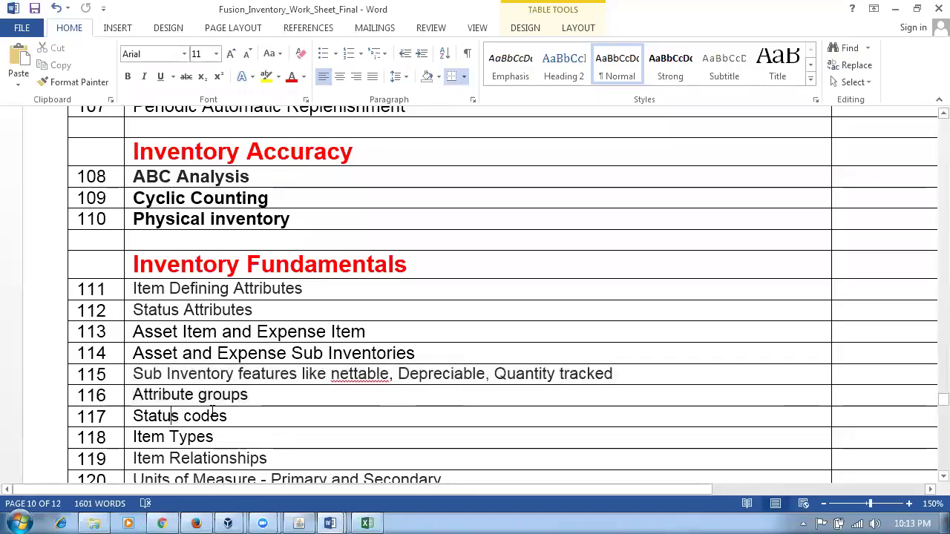
drag(227, 417, 144, 418)
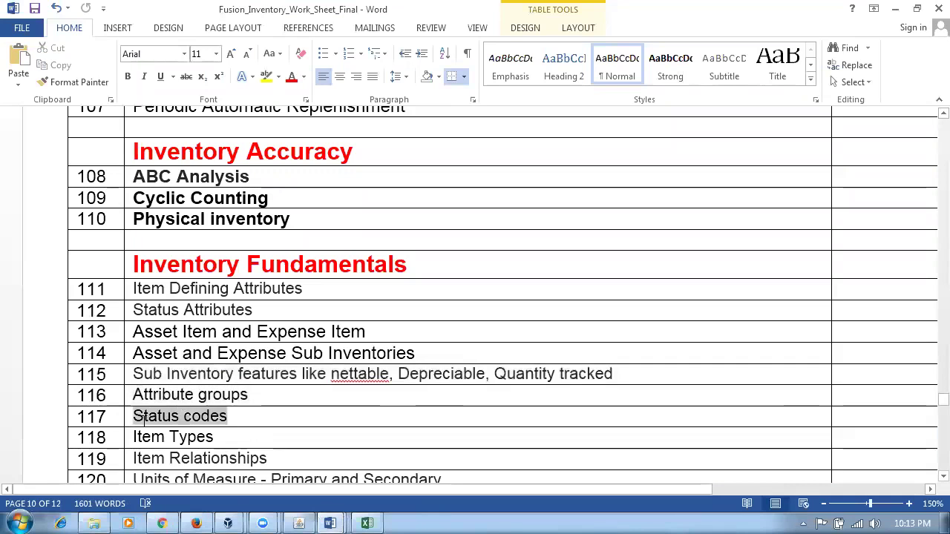
key(alt+Tab)
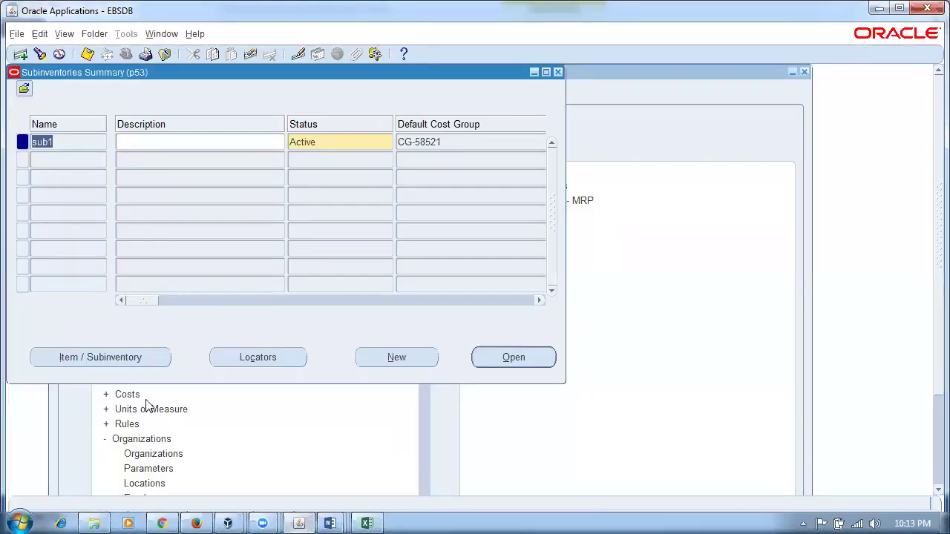
Close the Subinventories Summary and open the Status Codes form from the item setup functions
click(557, 72)
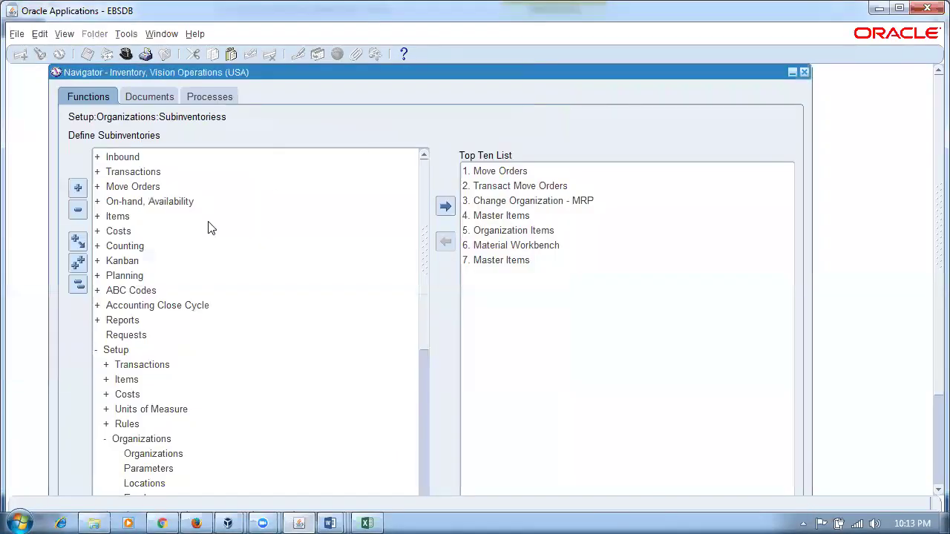
click(78, 284)
click(145, 350)
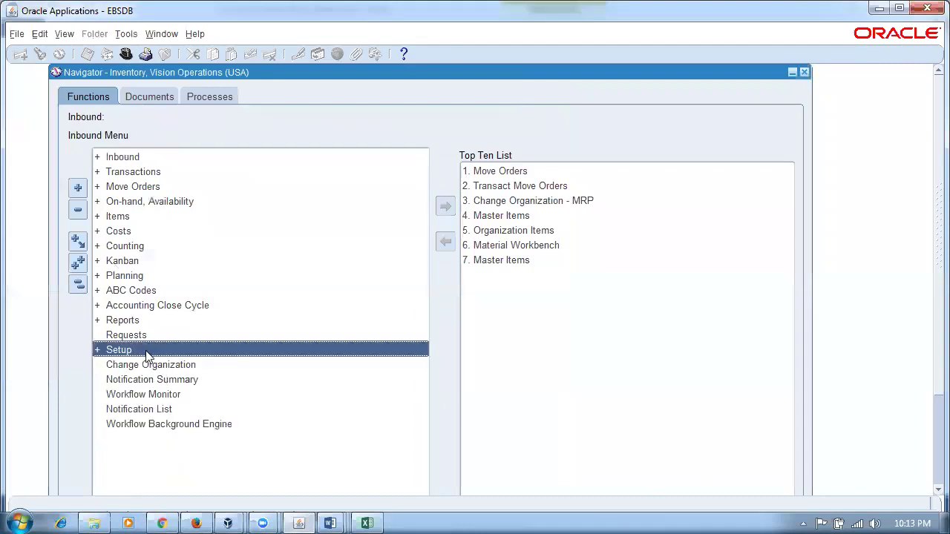
double_click(145, 350)
double_click(157, 380)
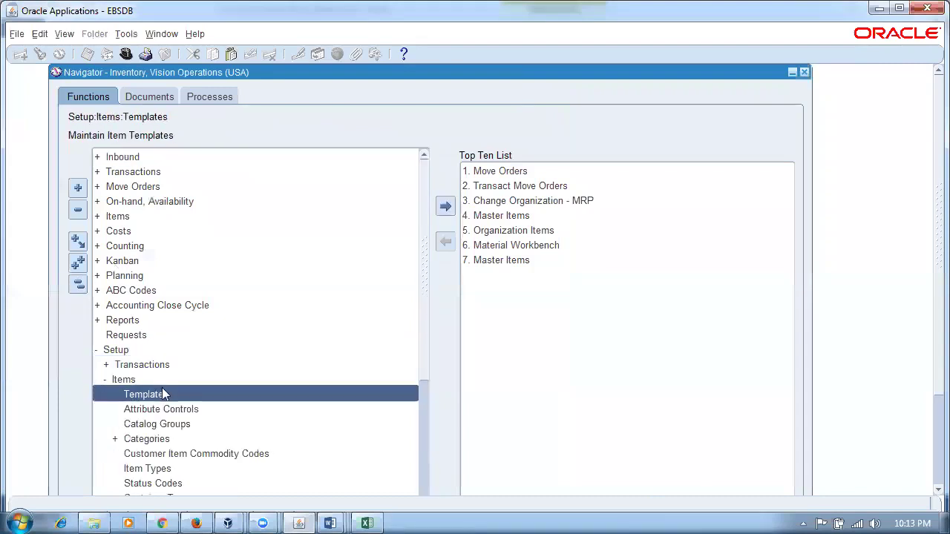
double_click(212, 484)
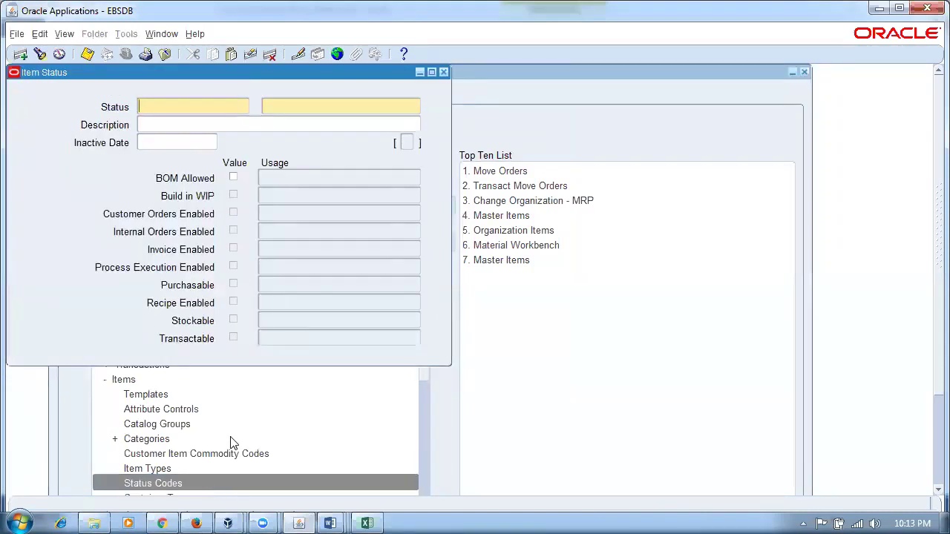
Query all item statuses and review the attribute values of the Active, Concept and Design statuses
key(ctrl+F11)
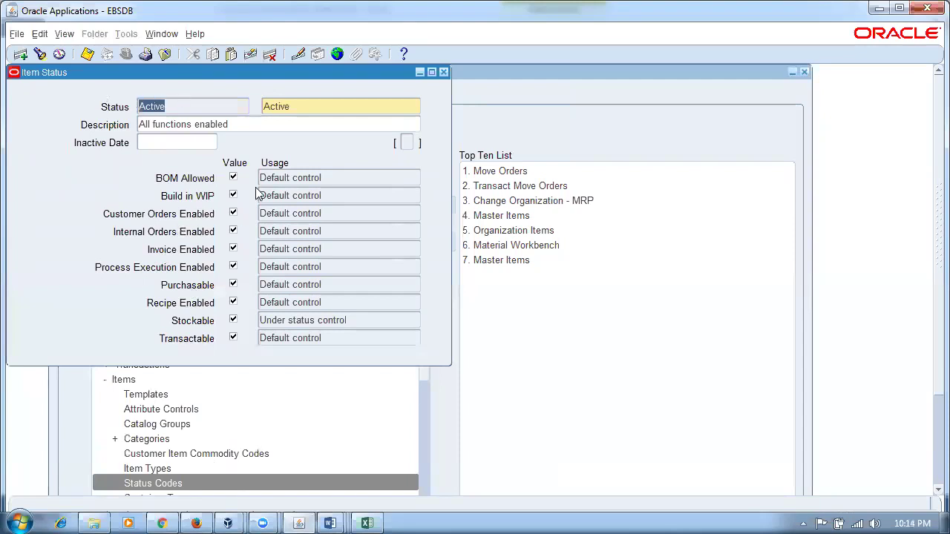
key(Down)
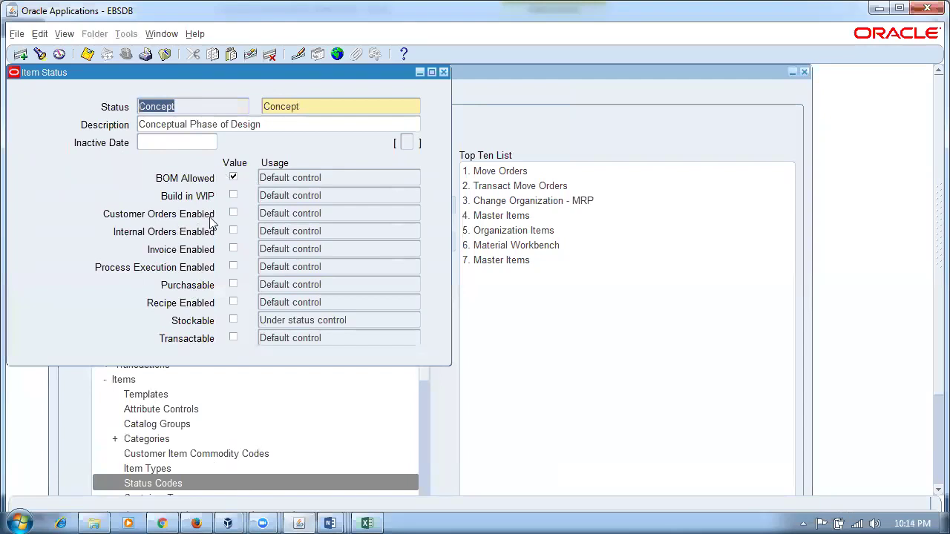
key(Down)
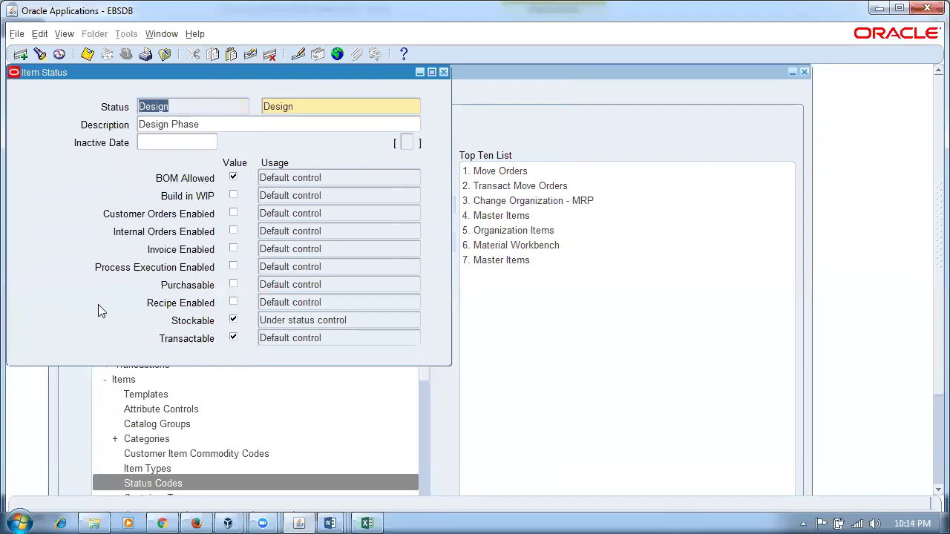
key(Down)
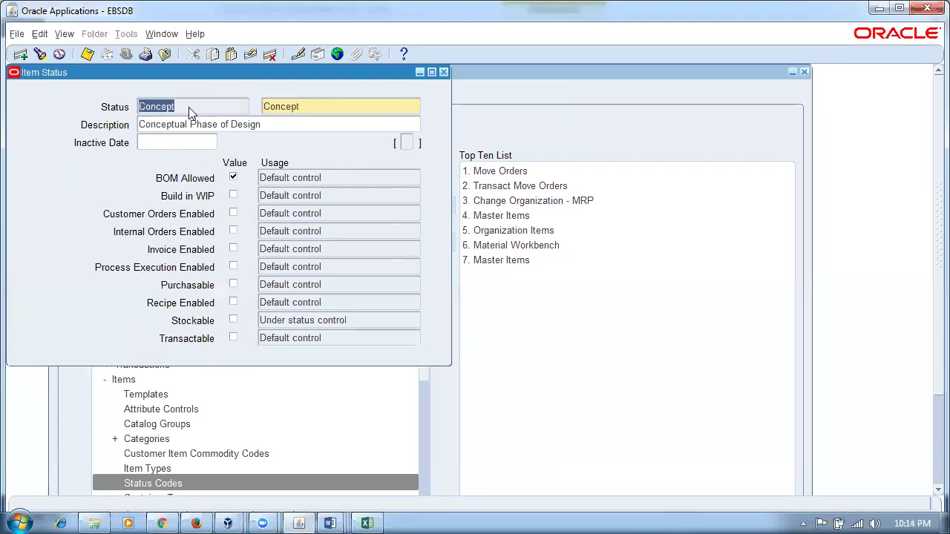
key(Down)
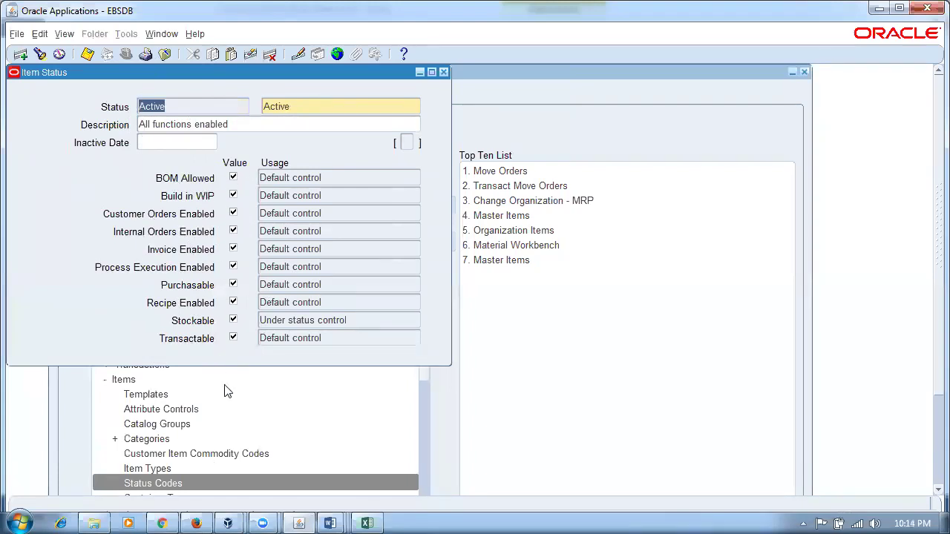
Switch to Oracle Fusion in Firefox, search Setup and Maintenance for man%status%, and open the Manage Item Statuses task
click(197, 522)
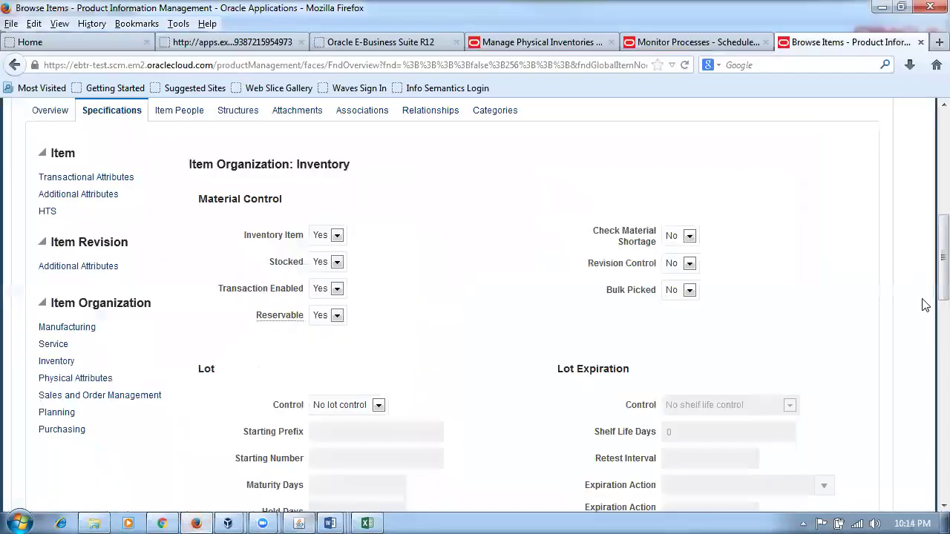
scroll(927, 230, up, 6)
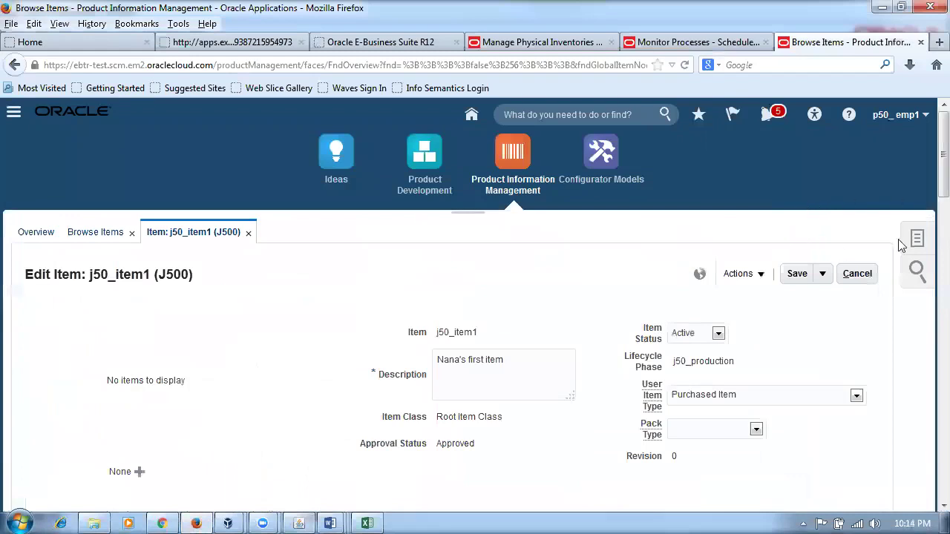
click(898, 117)
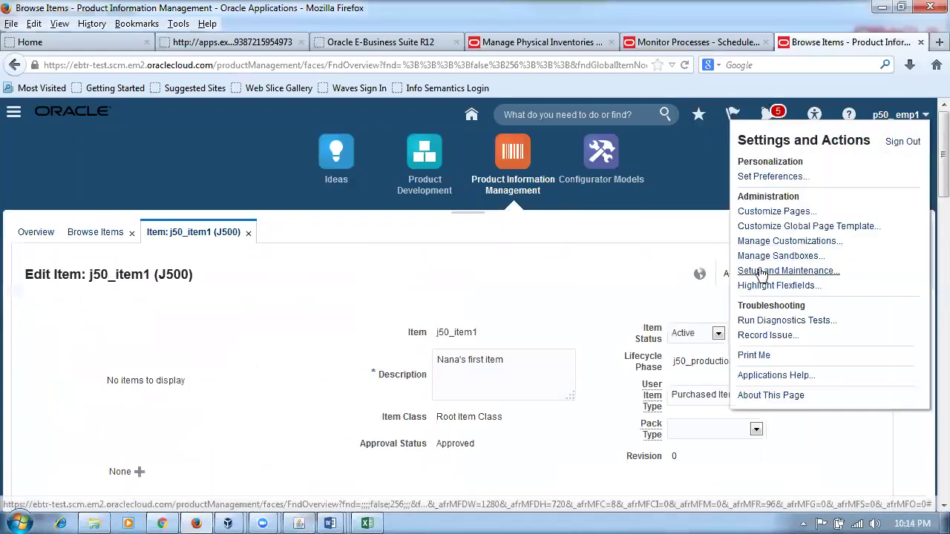
click(762, 272)
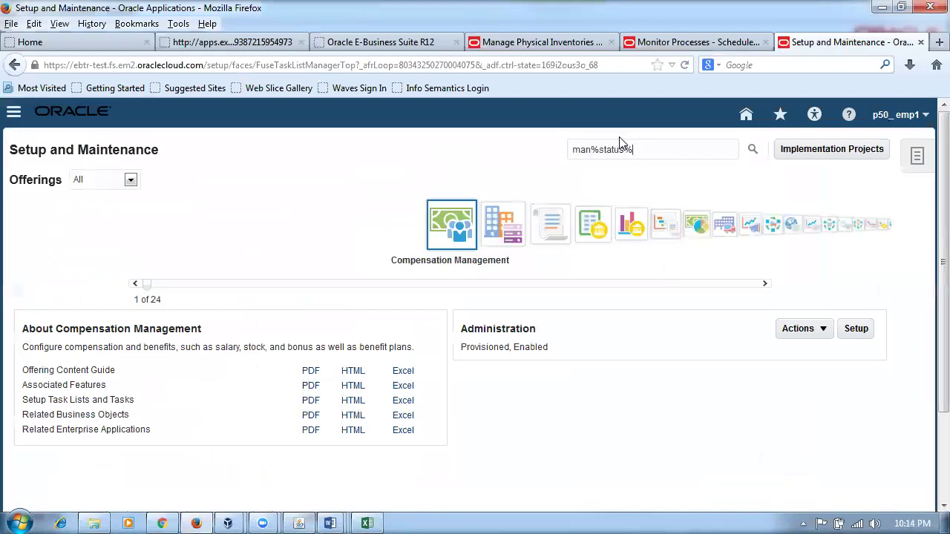
key(Return)
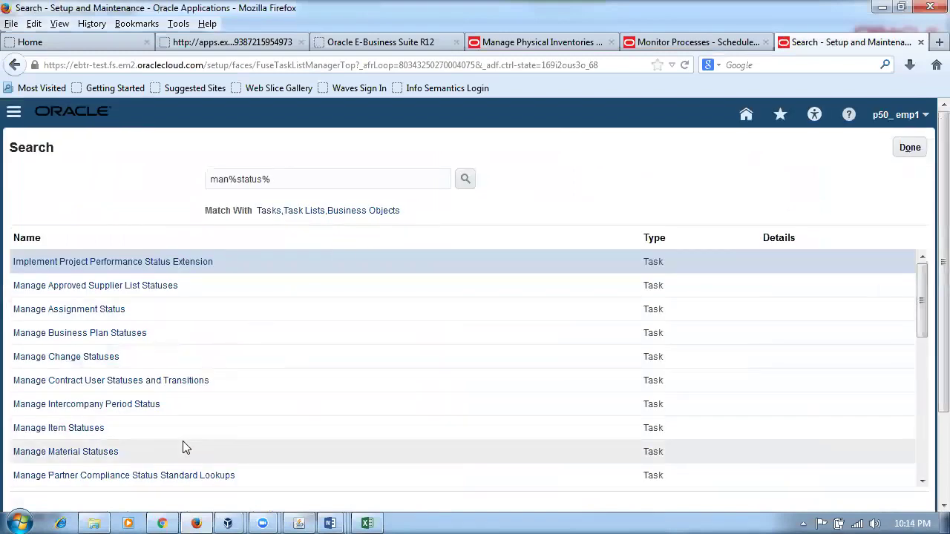
click(56, 430)
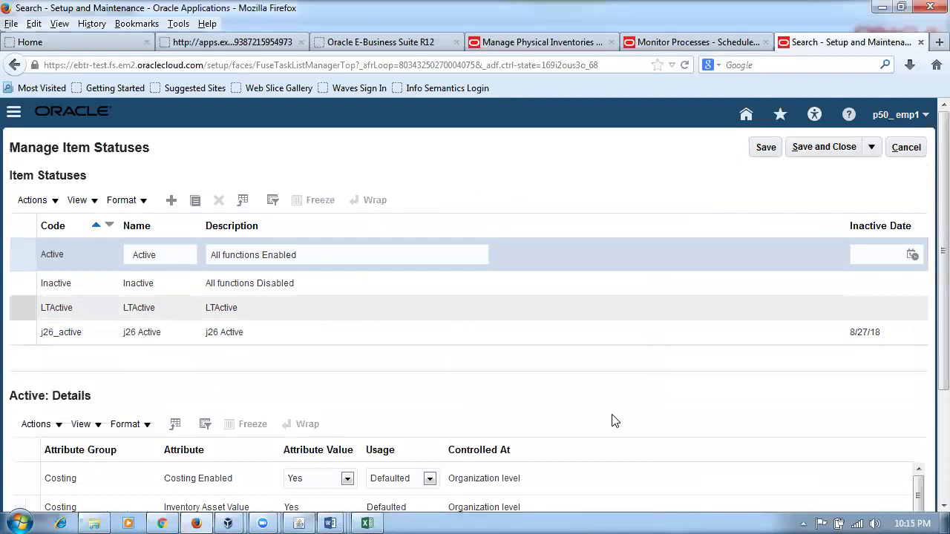
Examine the Active item status and its attribute groups, attribute values, usage and control levels
scroll(929, 360, down, 4)
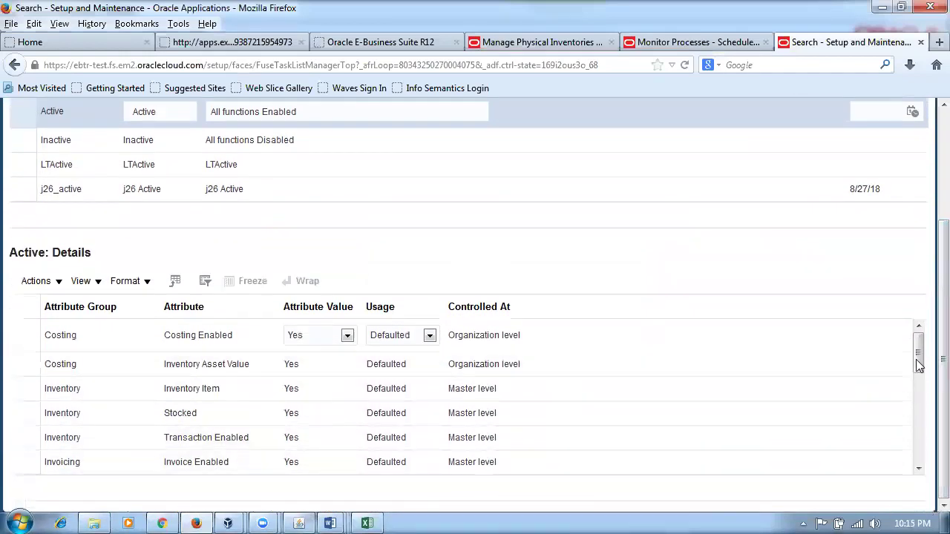
scroll(920, 363, down, 1)
drag(922, 388, 924, 454)
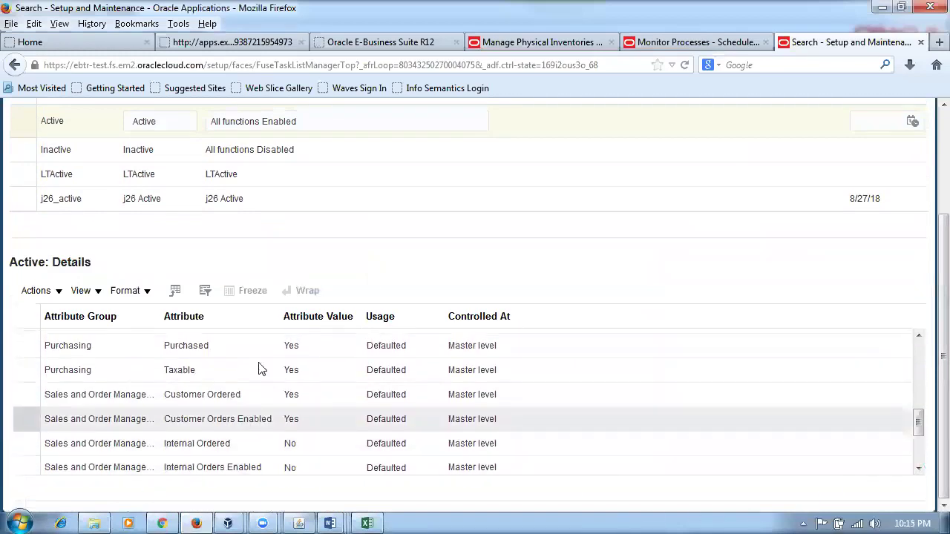
scroll(927, 331, up, 3)
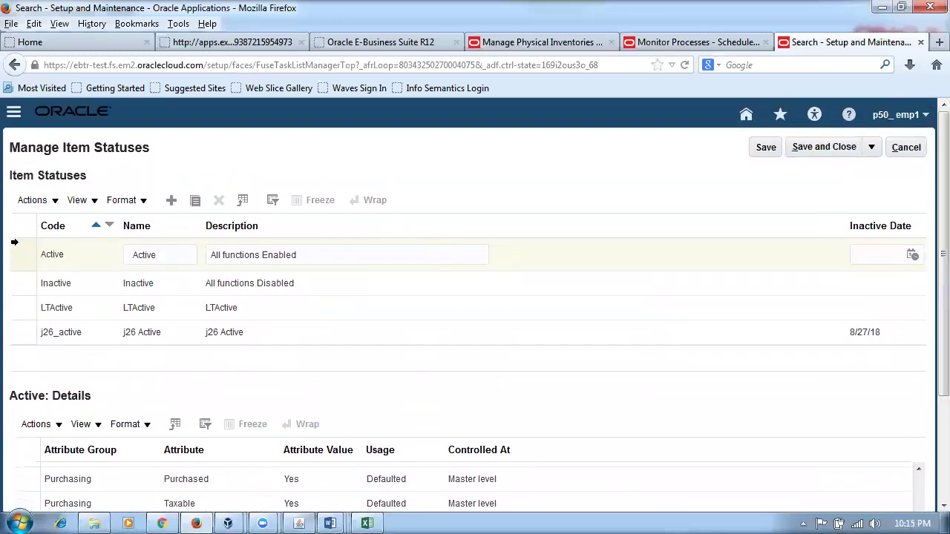
click(16, 256)
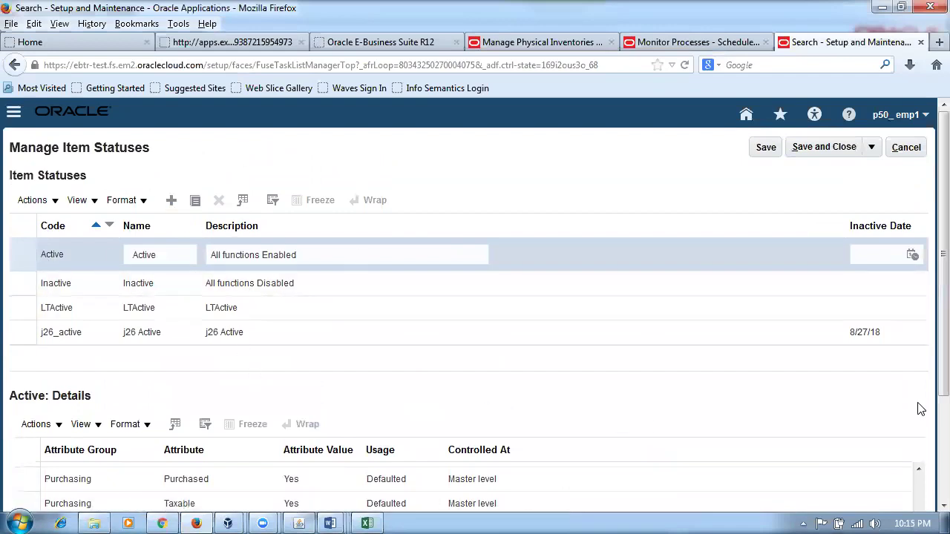
scroll(930, 339, down, 3)
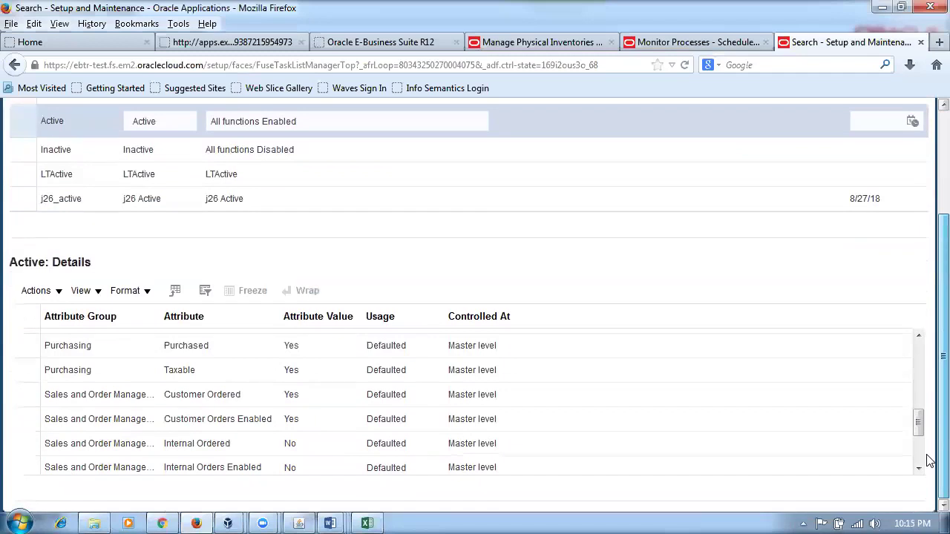
scroll(930, 368, up, 3)
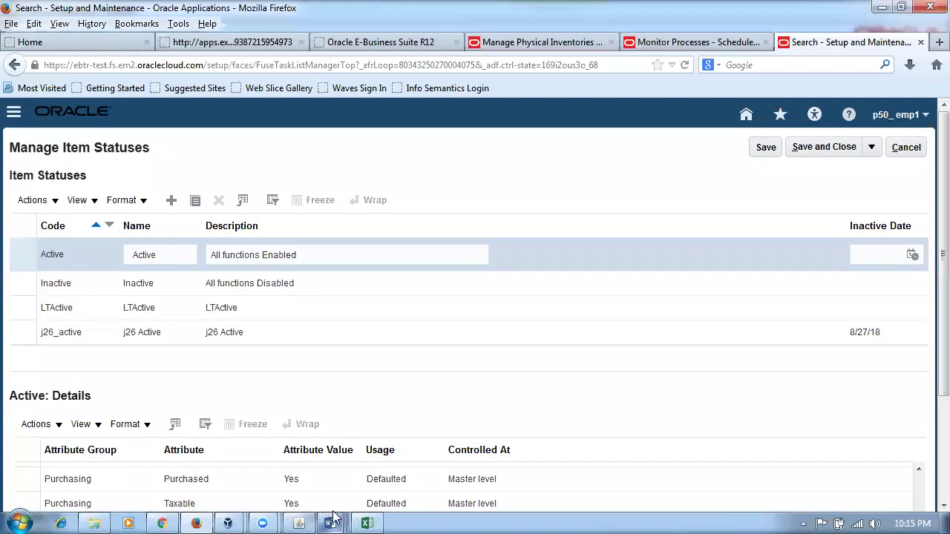
Highlight topic 118, Item Types, in Fusion_Inventory_Work_Sheet_Final and switch back to Manage Item Statuses in Firefox
mouse_move(334, 520)
click(177, 478)
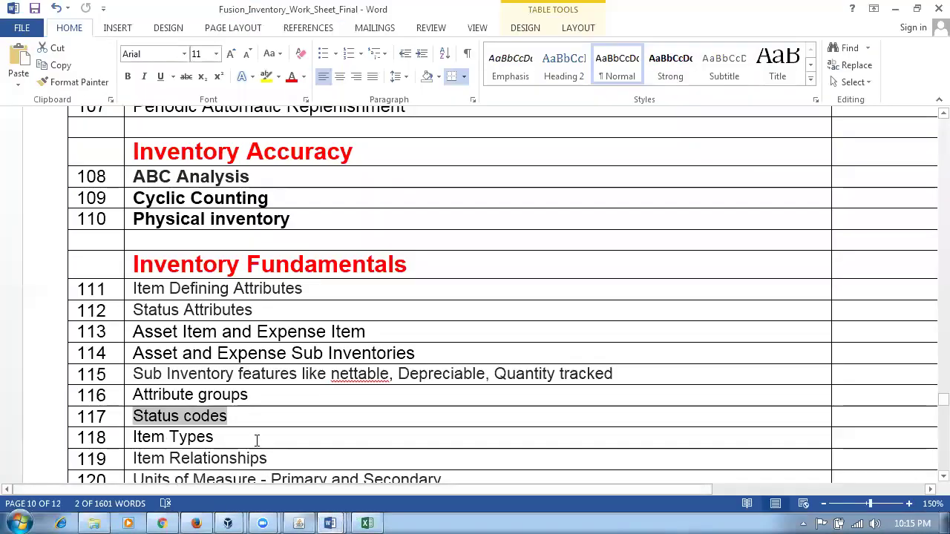
click(221, 437)
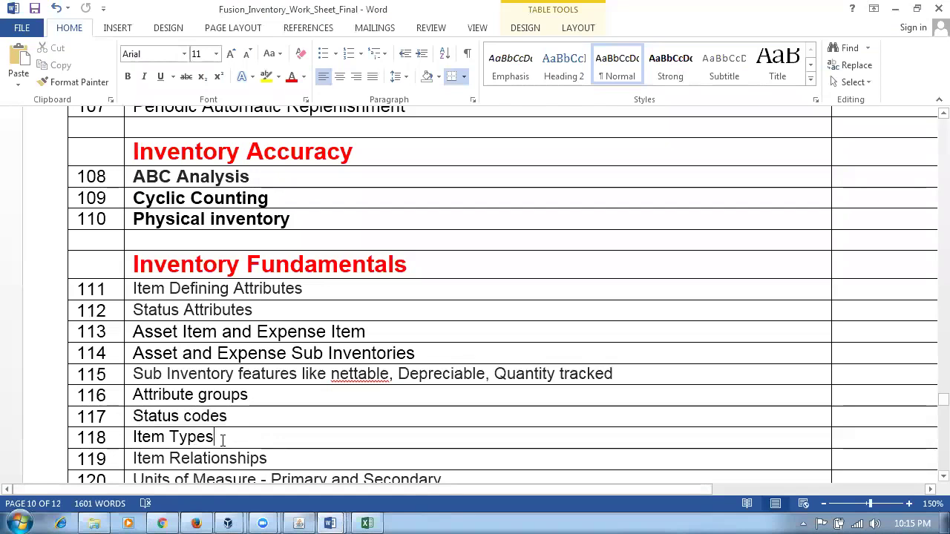
drag(222, 439, 134, 439)
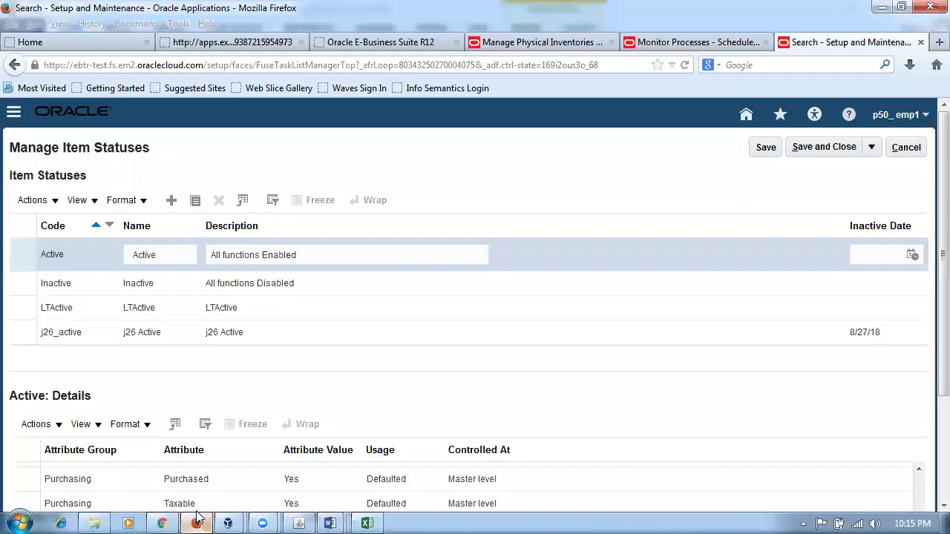
key(alt+Tab)
Leave Manage Item Statuses, search the setup tasks for man%item%type%, and open Manage Item Types
click(904, 158)
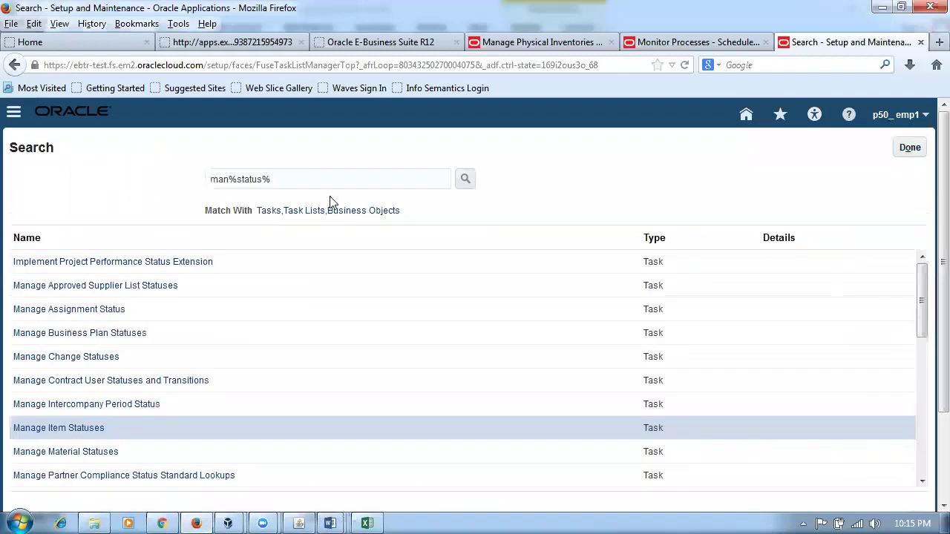
drag(287, 175, 45, 202)
text(man)
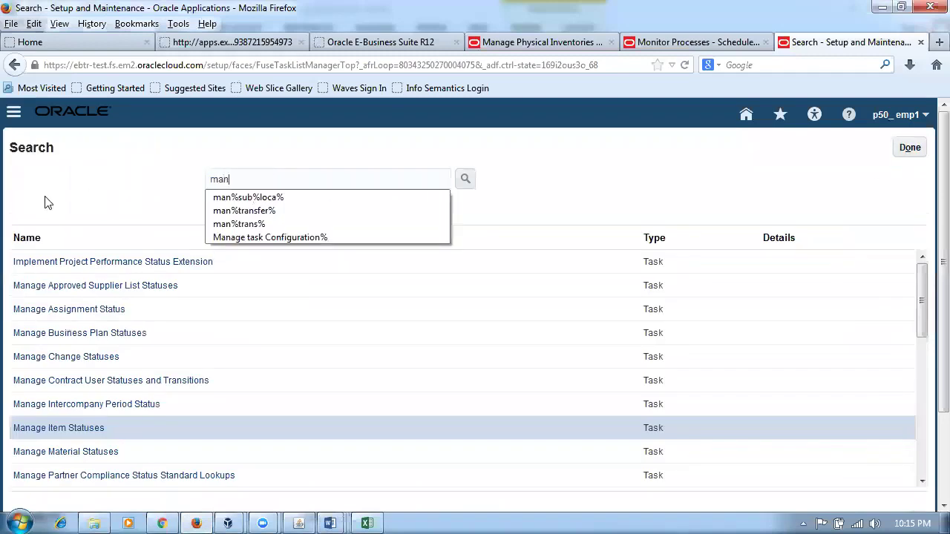
text(%item%tyoe%)
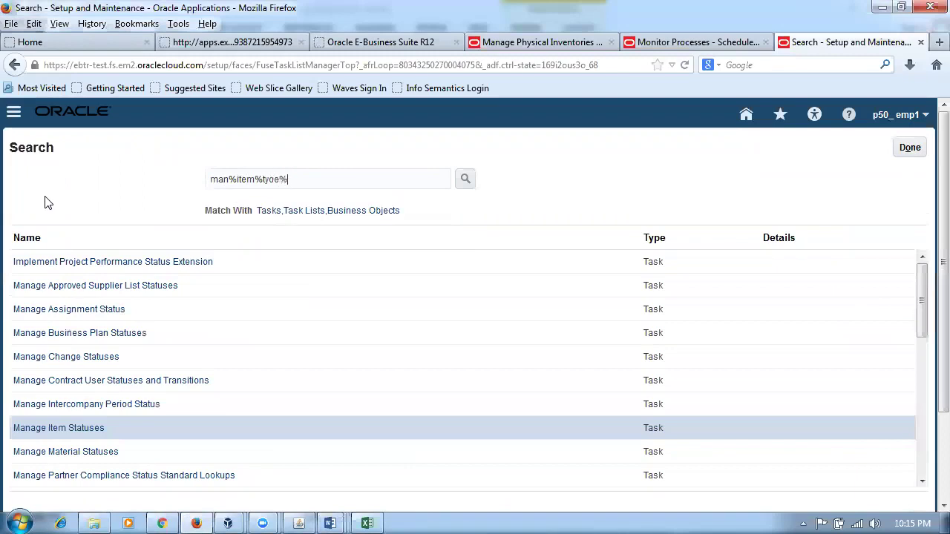
key(Return)
mouse_move(287, 180)
mouse_down()
mouse_move(238, 193)
mouse_move(275, 188)
mouse_move(303, 206)
mouse_move(299, 185)
mouse_up()
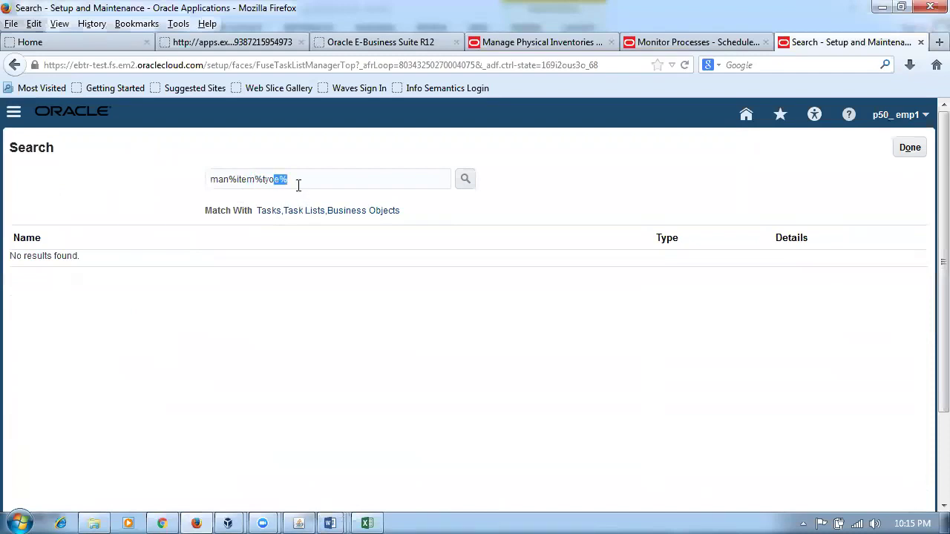
text(s%)
key(Return)
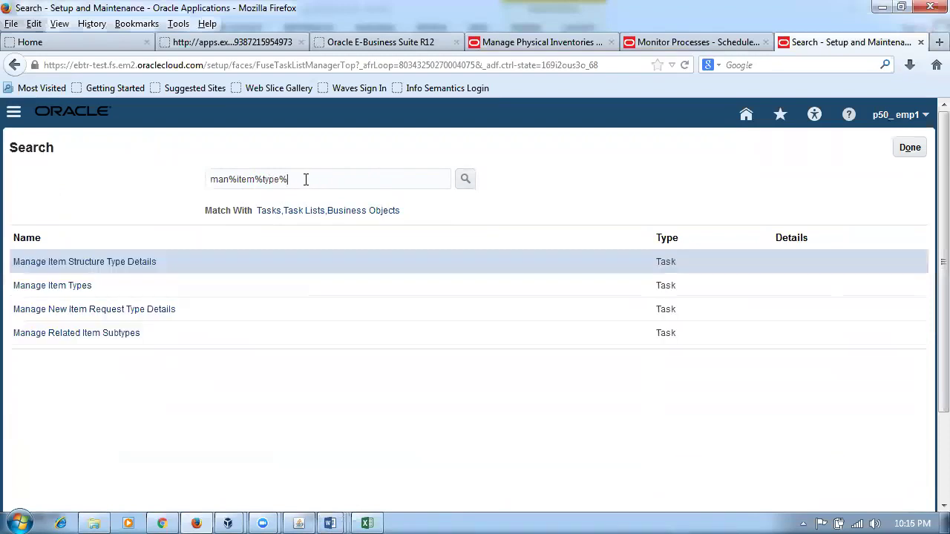
click(47, 288)
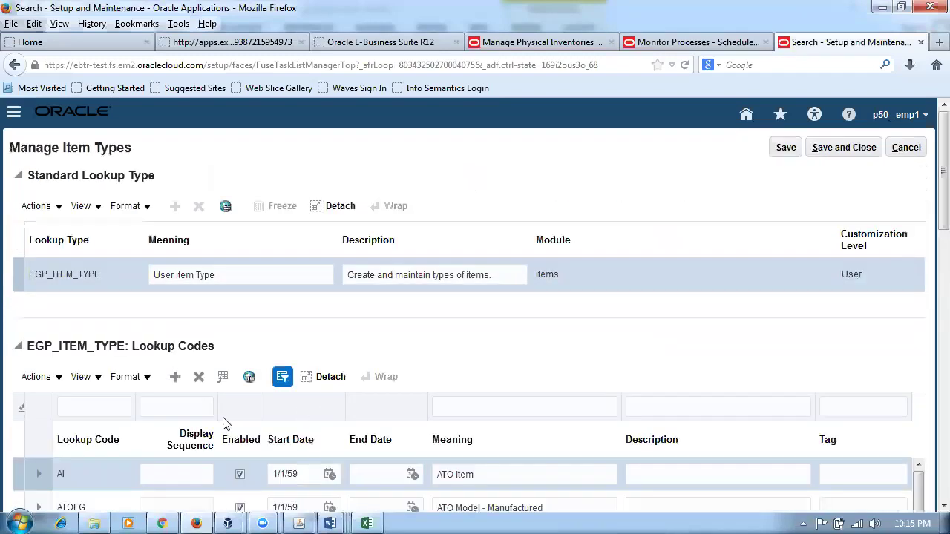
Add a lookup code p50_pur_item to EGP_ITEM_TYPE, using p50_pur_item as its meaning and description too
click(174, 378)
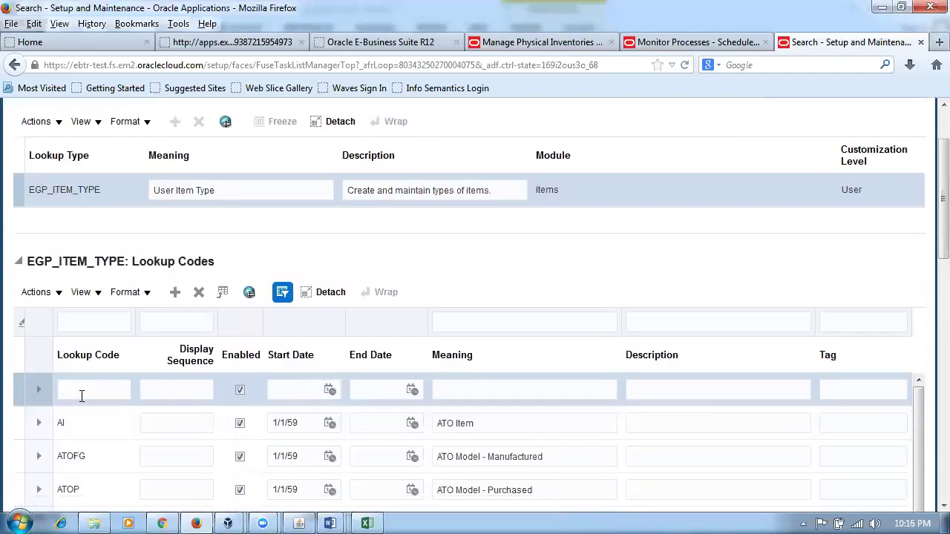
click(80, 391)
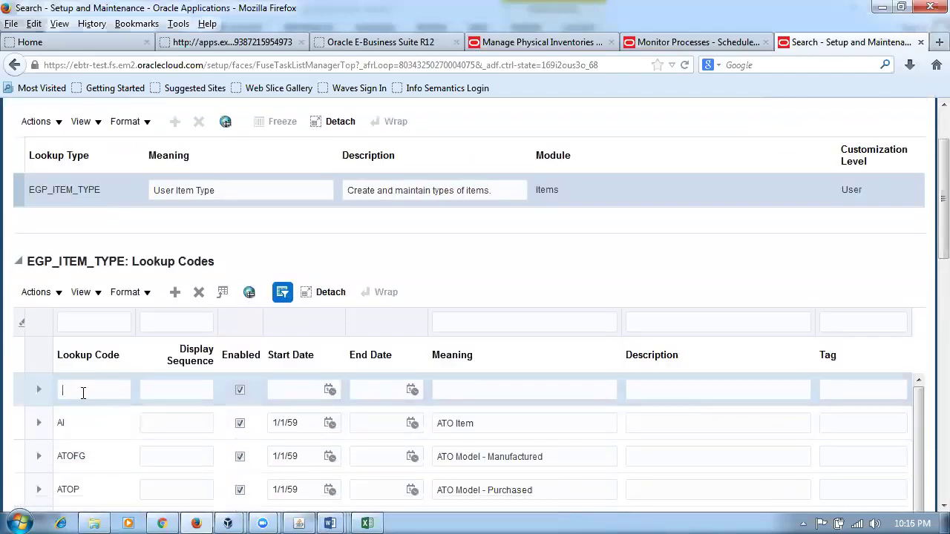
text(p50_pur_item)
drag(127, 388, 37, 393)
key(ctrl+c)
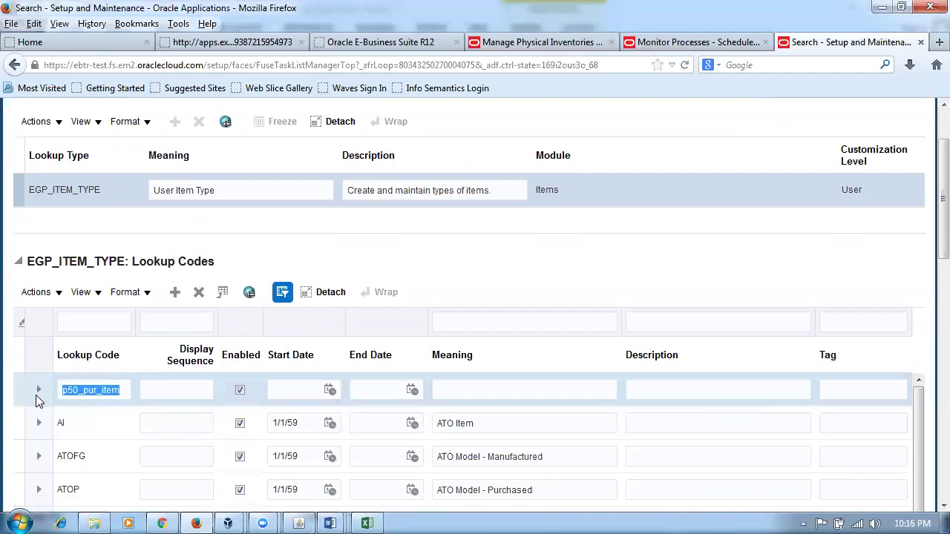
click(158, 389)
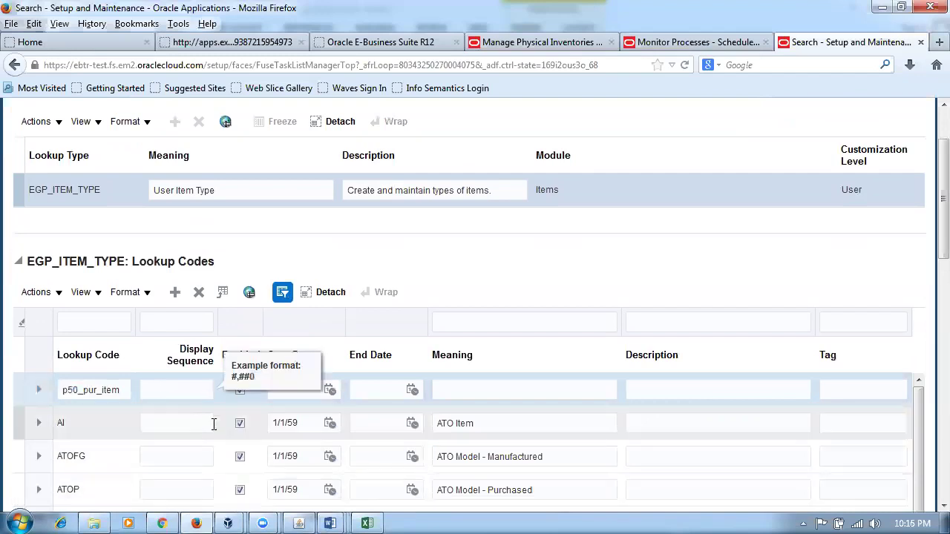
click(466, 395)
key(ctrl+v)
click(702, 381)
key(ctrl+v)
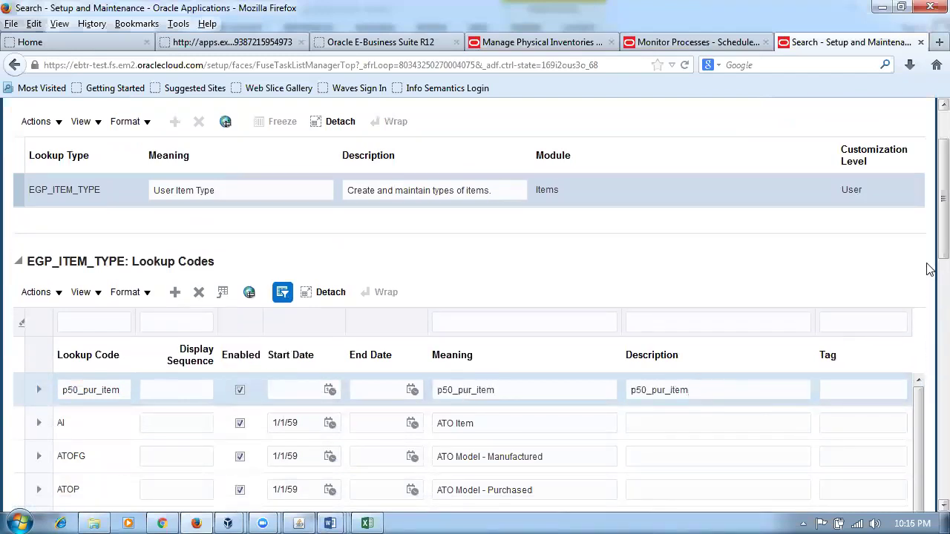
Look through the existing item type lookup codes, and save and close Manage Item Types
scroll(926, 297, down, 5)
scroll(930, 327, down, 8)
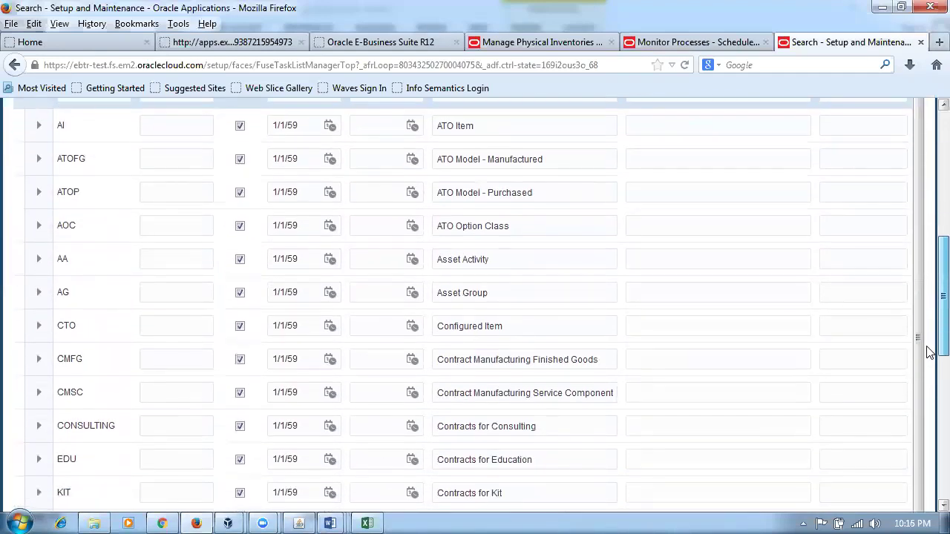
scroll(930, 467, down, 4)
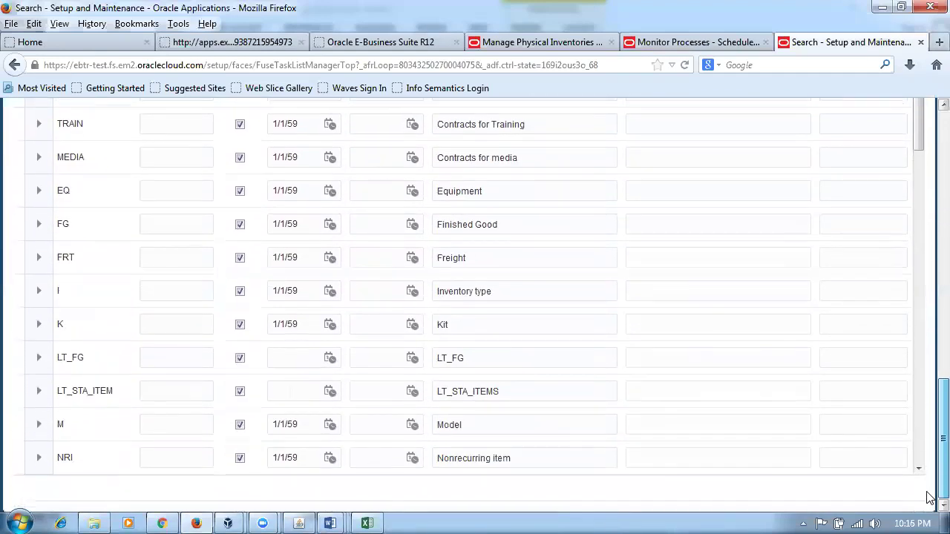
scroll(928, 297, up, 18)
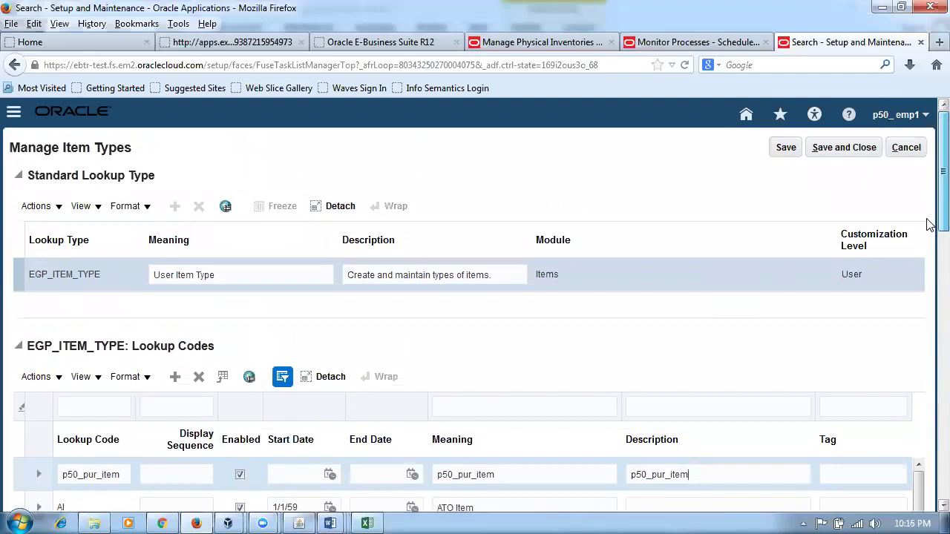
click(845, 151)
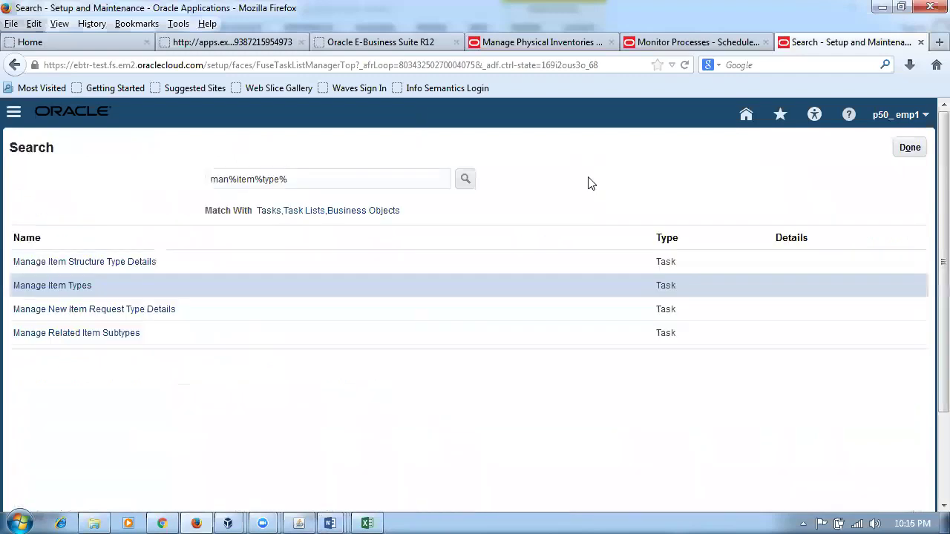
Finish the task search, search Setup and Maintenance for man%item%class, and open the Root Item Class for editing
click(906, 150)
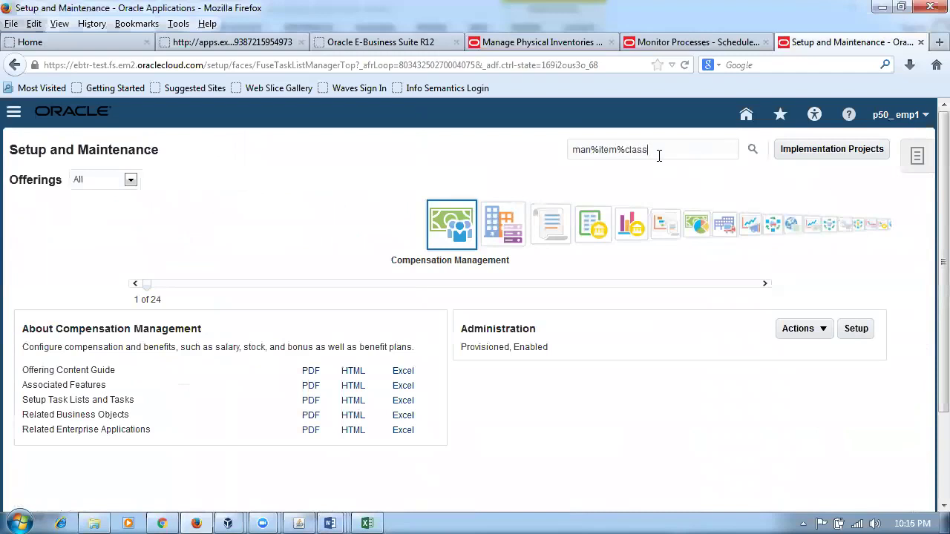
key(Return)
click(58, 309)
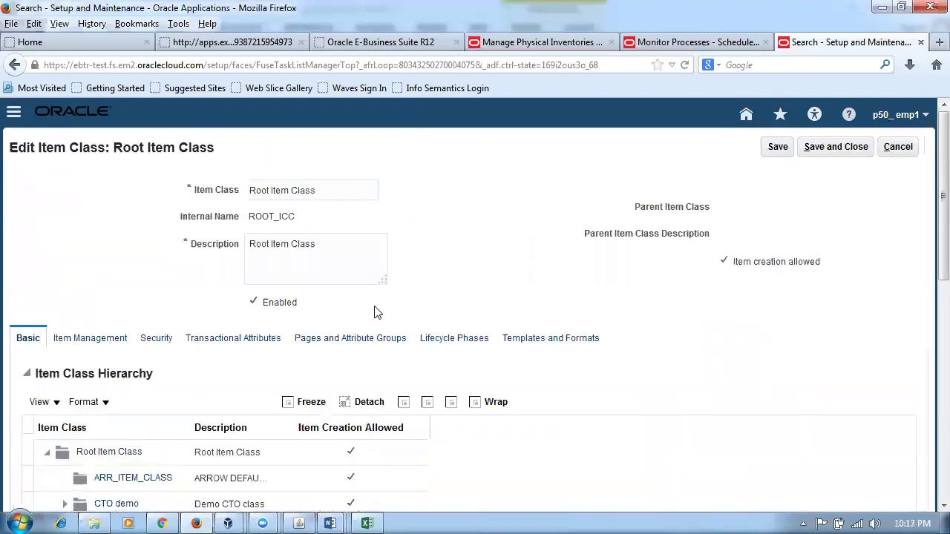
Filter the Root Item Class's item templates by the name p50 and select the p50_pur_item template
click(542, 346)
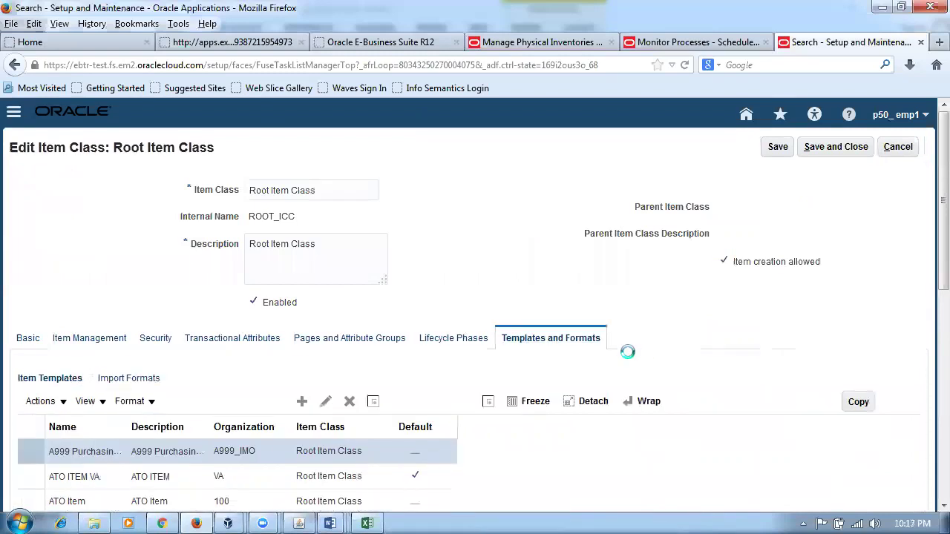
scroll(627, 356, down, 5)
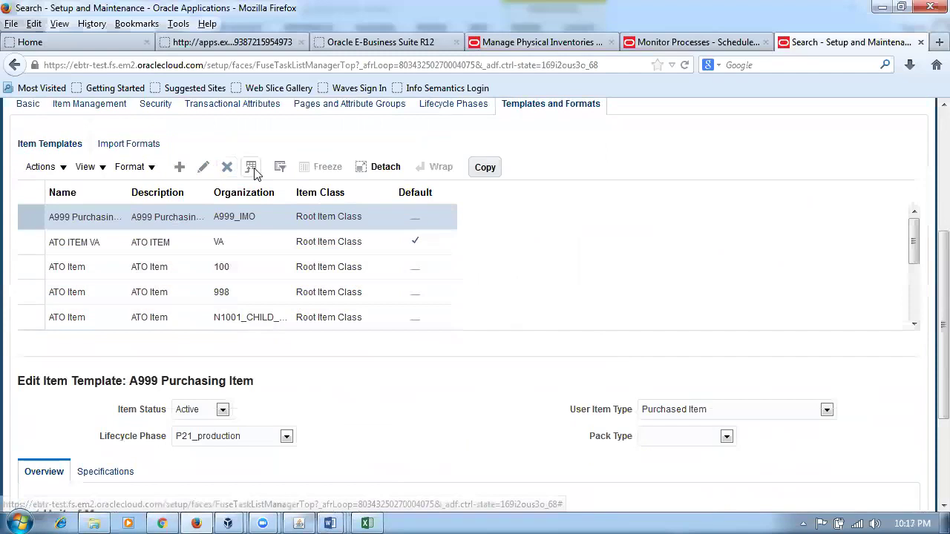
click(279, 167)
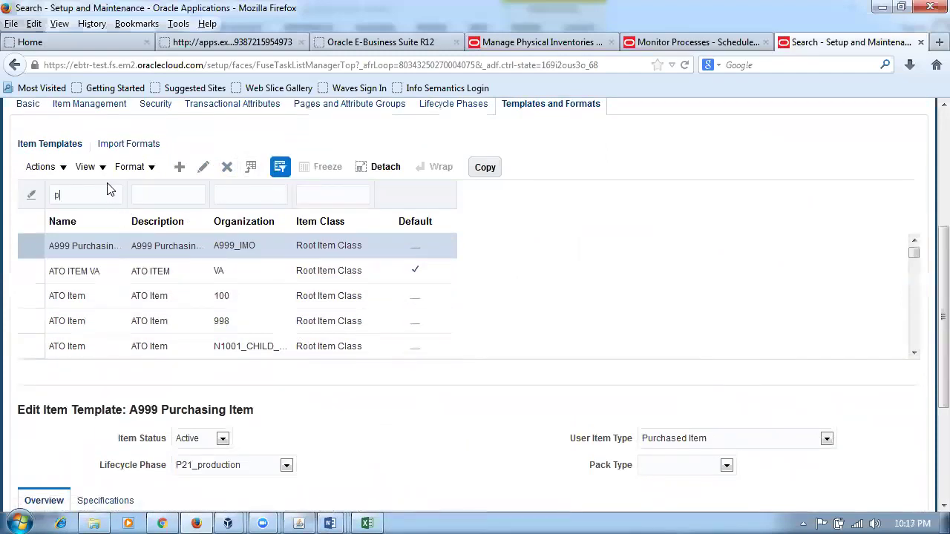
key(Return)
click(22, 241)
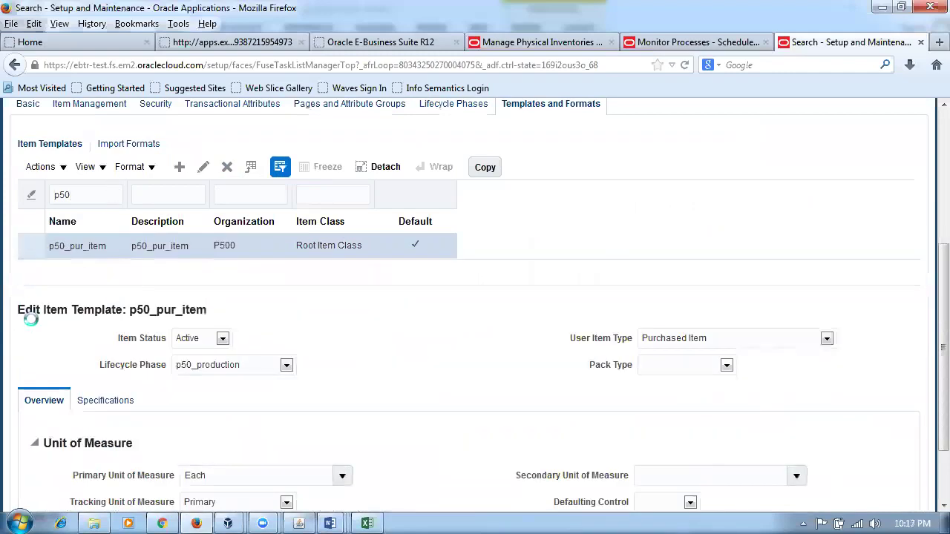
Set the p50_pur_item template's User Item Type to p50_pur_item, and save and close the Root Item Class
click(775, 344)
drag(831, 241, 832, 276)
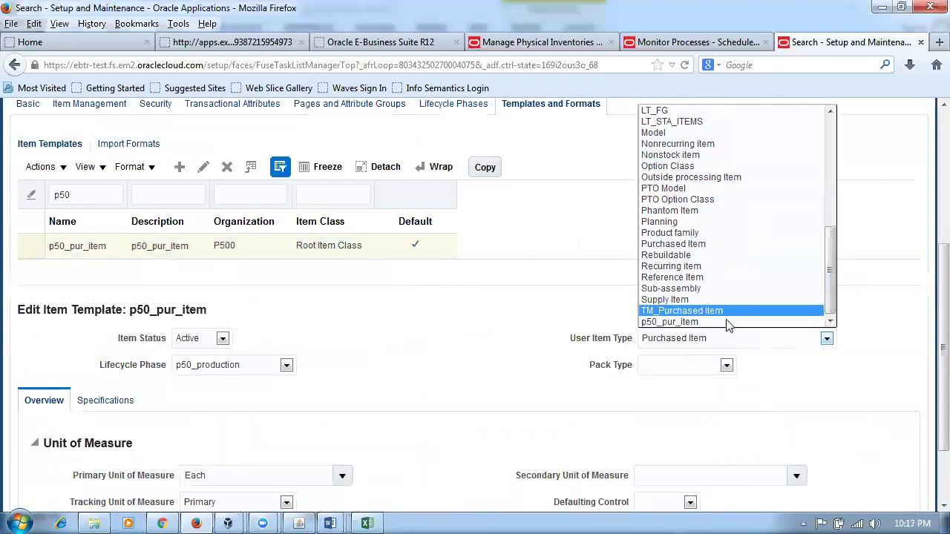
click(687, 321)
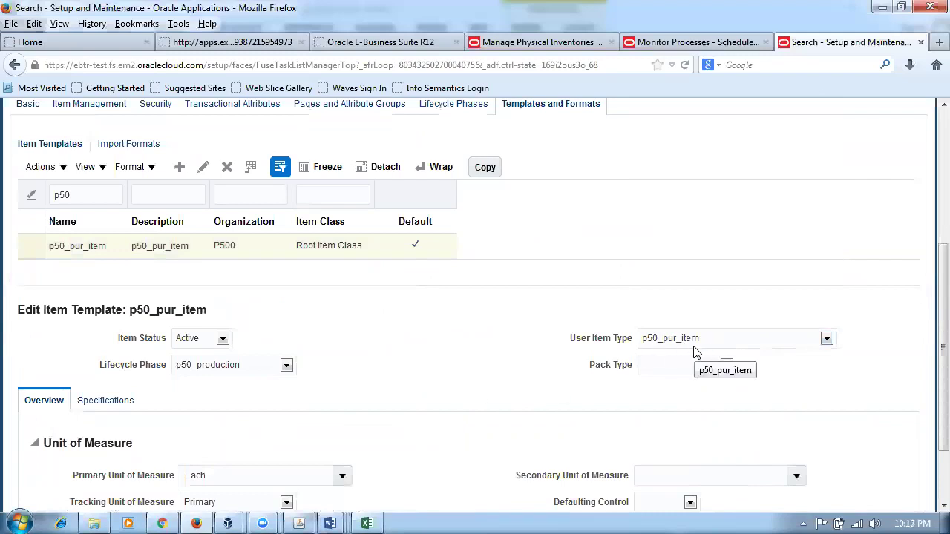
scroll(926, 319, down, 2)
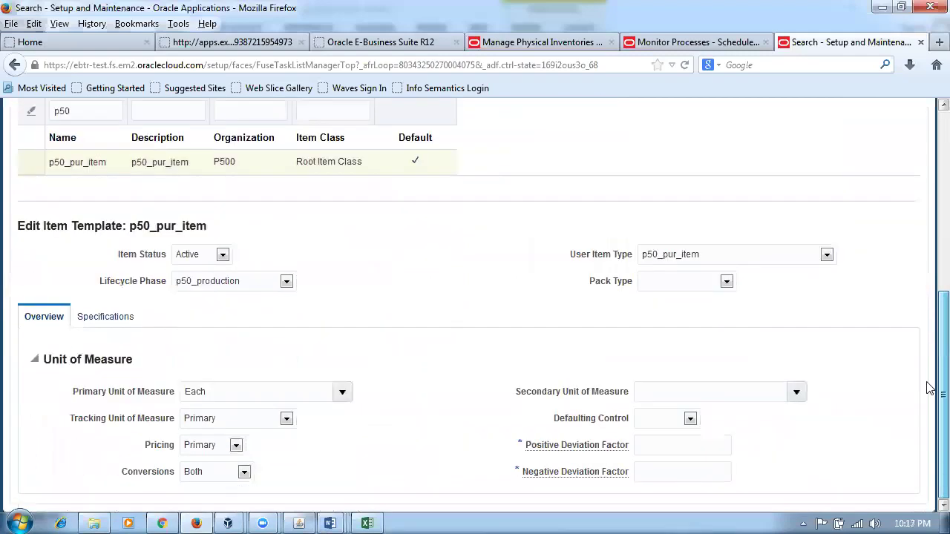
scroll(926, 388, up, 8)
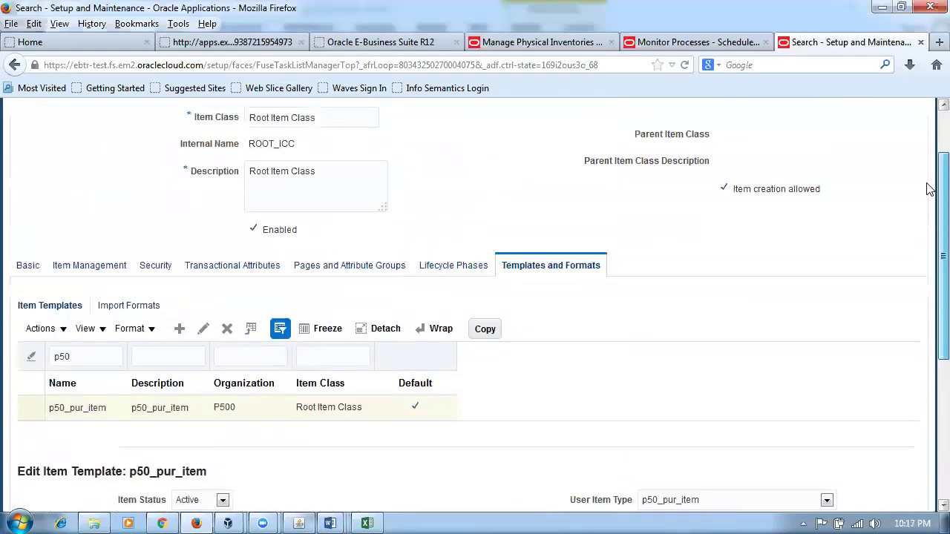
click(833, 148)
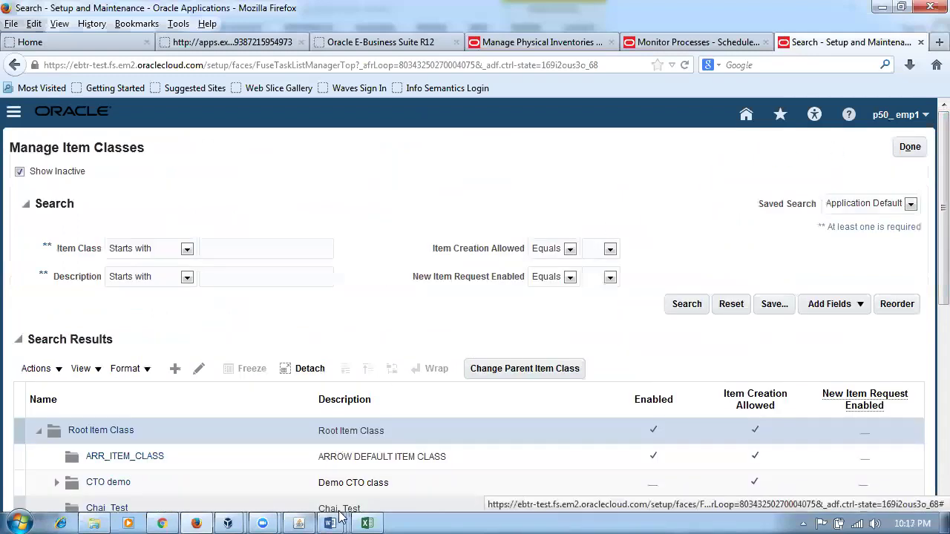
Switch to the Fusion_Inventory_Work_Sheet_Final document in Word and highlight the Item Relationships topic, followed by Units of Measure - Primary and Secondary
mouse_move(330, 523)
click(196, 482)
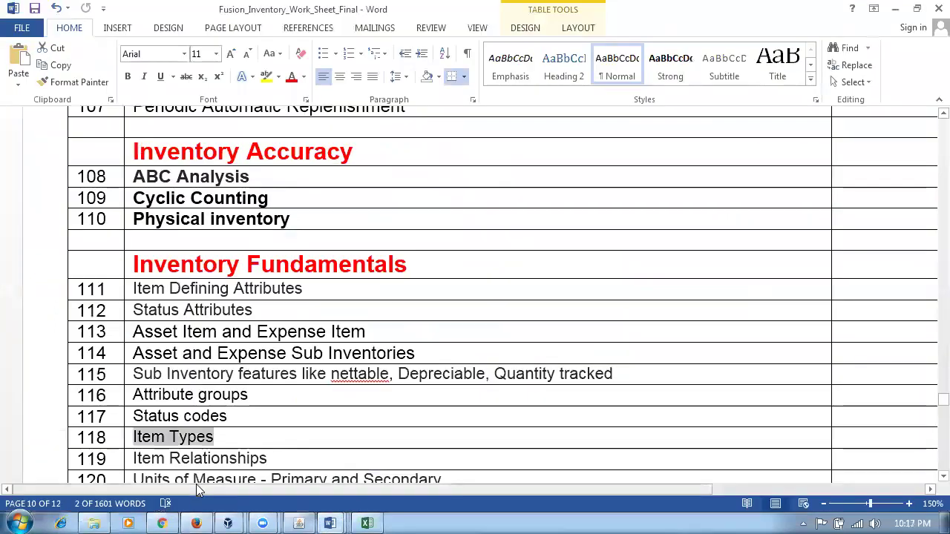
click(274, 459)
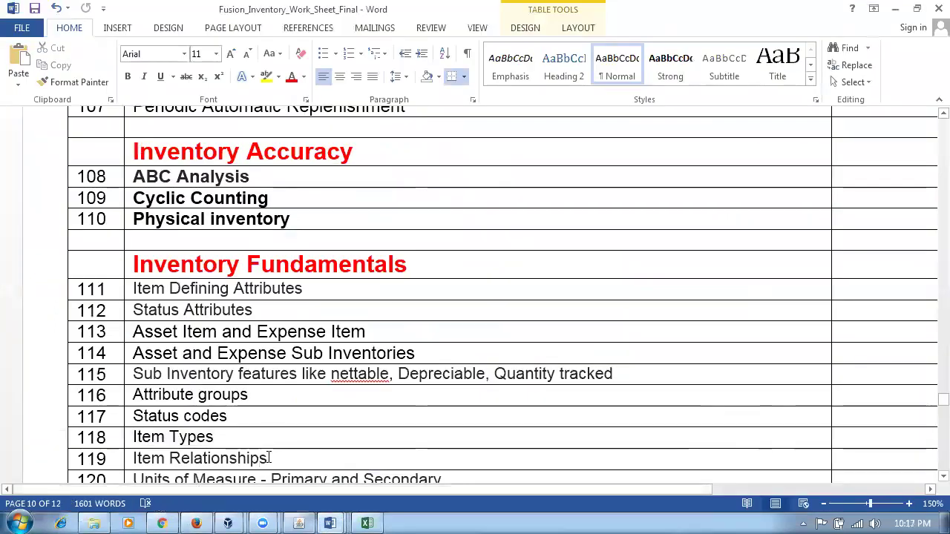
drag(267, 459, 135, 460)
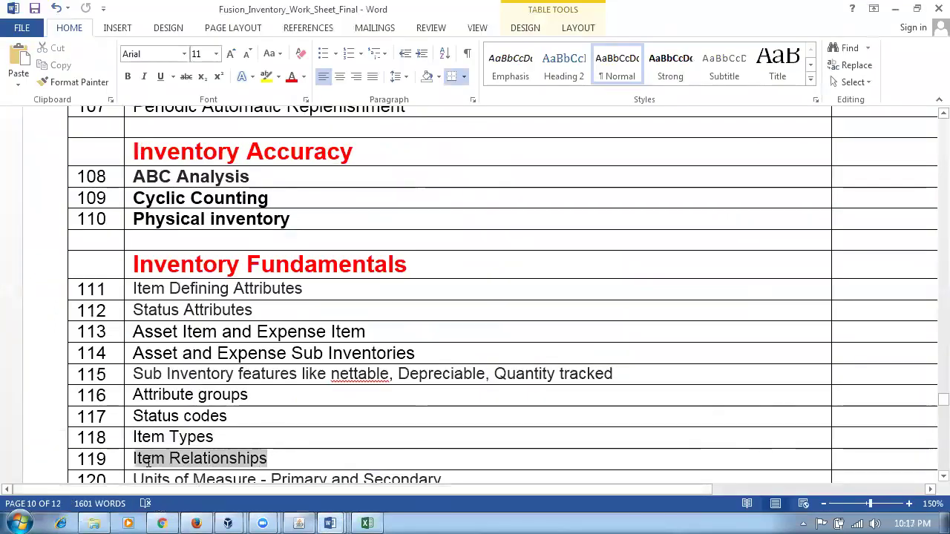
click(314, 460)
scroll(313, 472, down, 3)
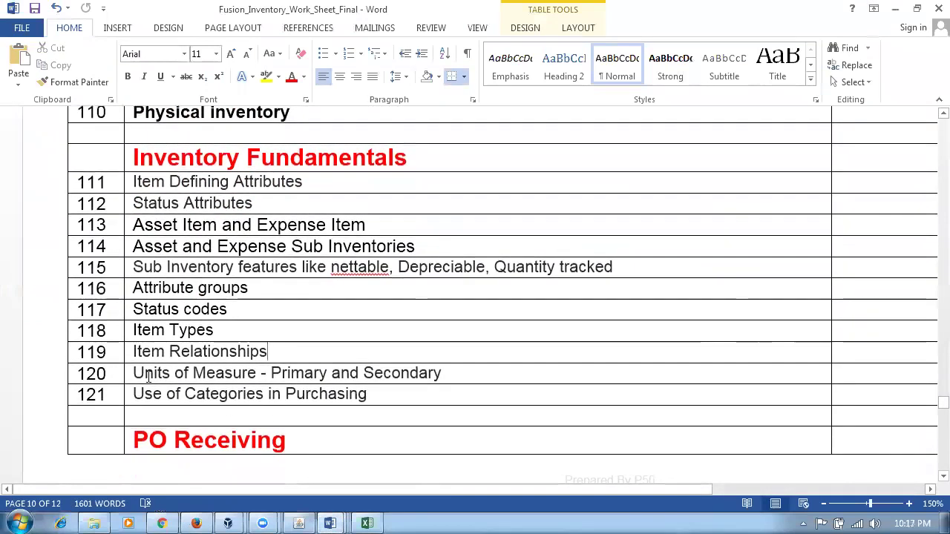
drag(134, 373, 458, 382)
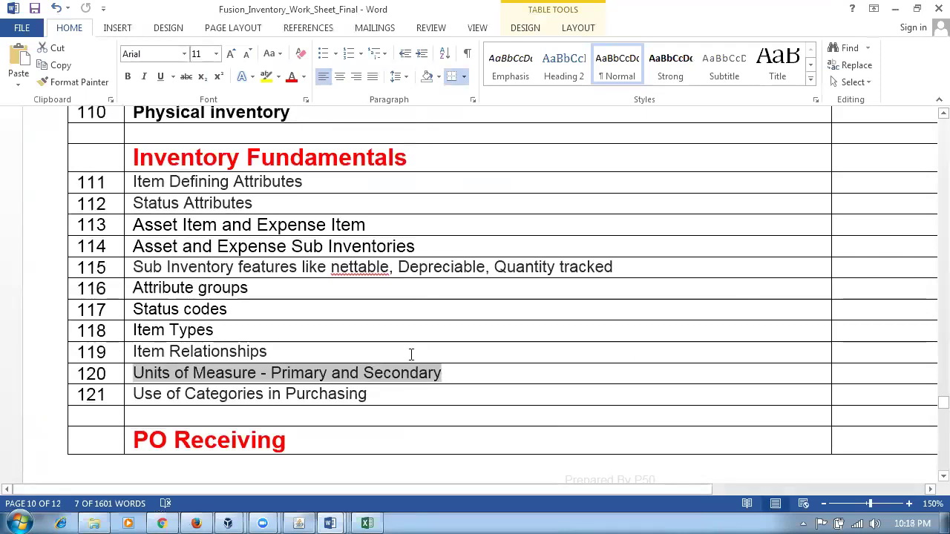
click(108, 371)
Look through the PO Receiving and Data Migration topics in the worksheet and return to the end of Inventory Fundamentals
scroll(298, 386, down, 10)
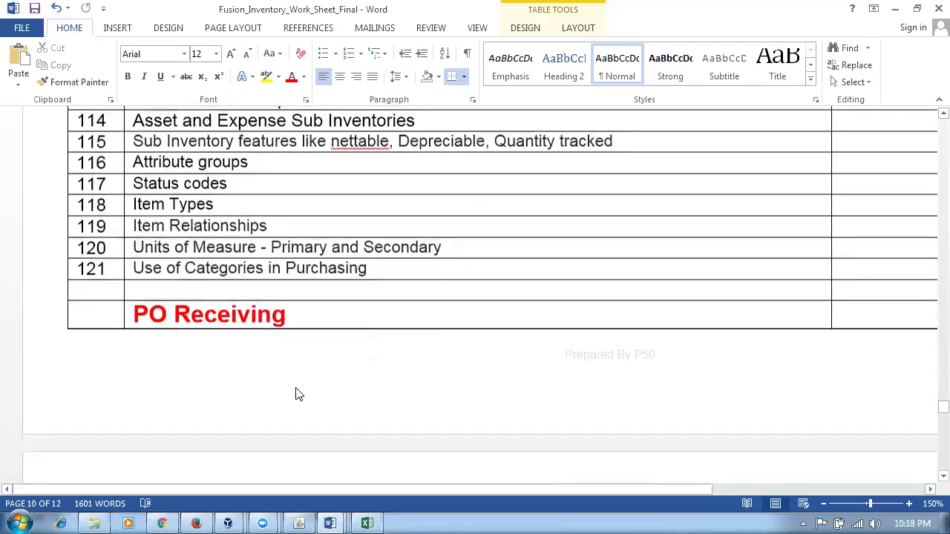
scroll(300, 389, down, 8)
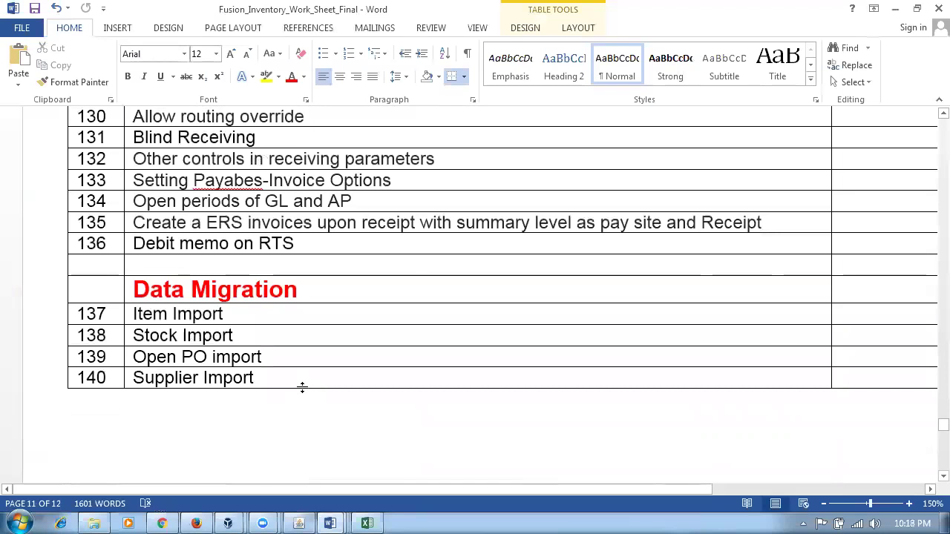
scroll(302, 392, up, 10)
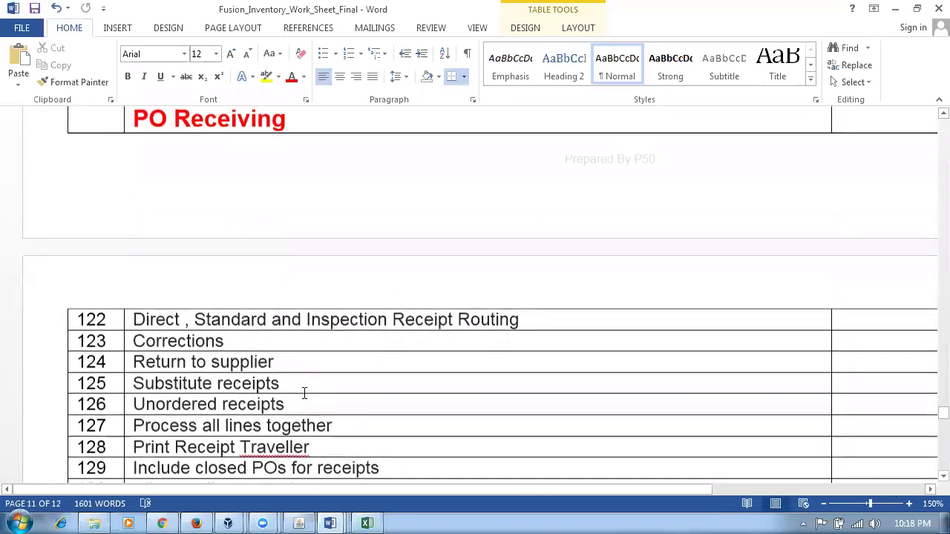
scroll(306, 393, up, 3)
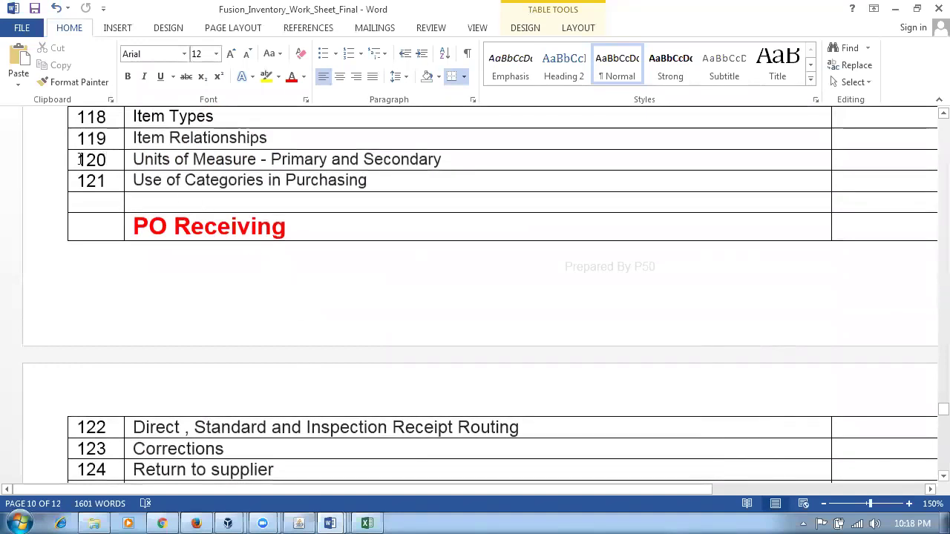
Highlight topic 120, Units of Measure - Primary and Secondary, in the worksheet table
drag(79, 160, 450, 165)
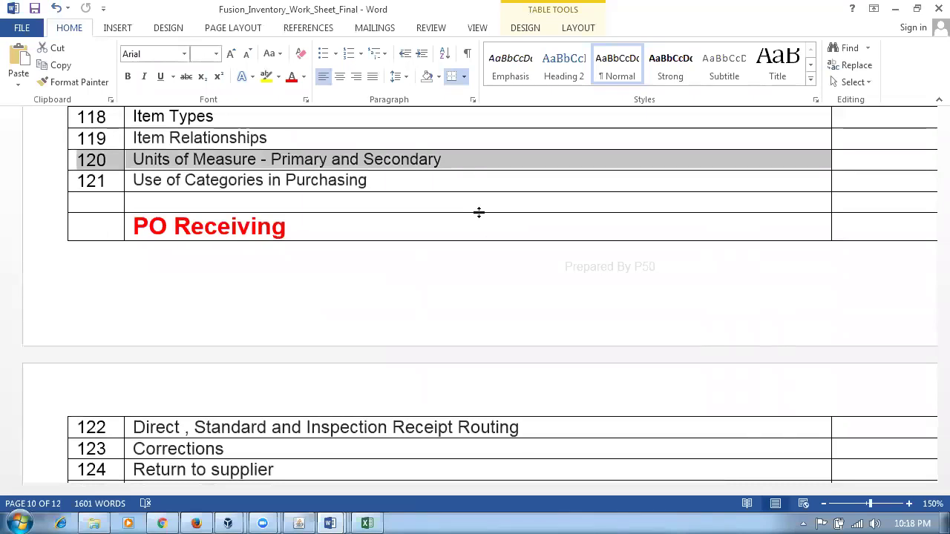
click(457, 166)
drag(139, 161, 448, 161)
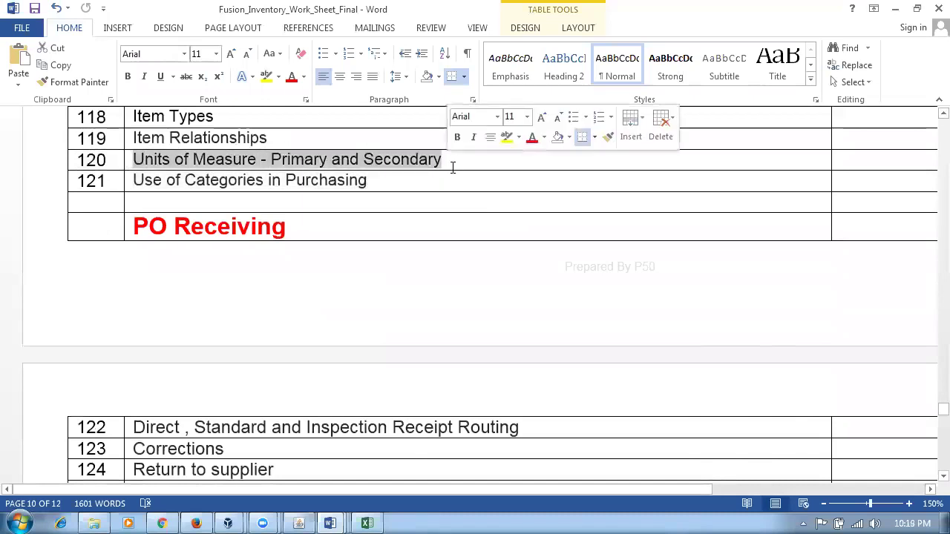